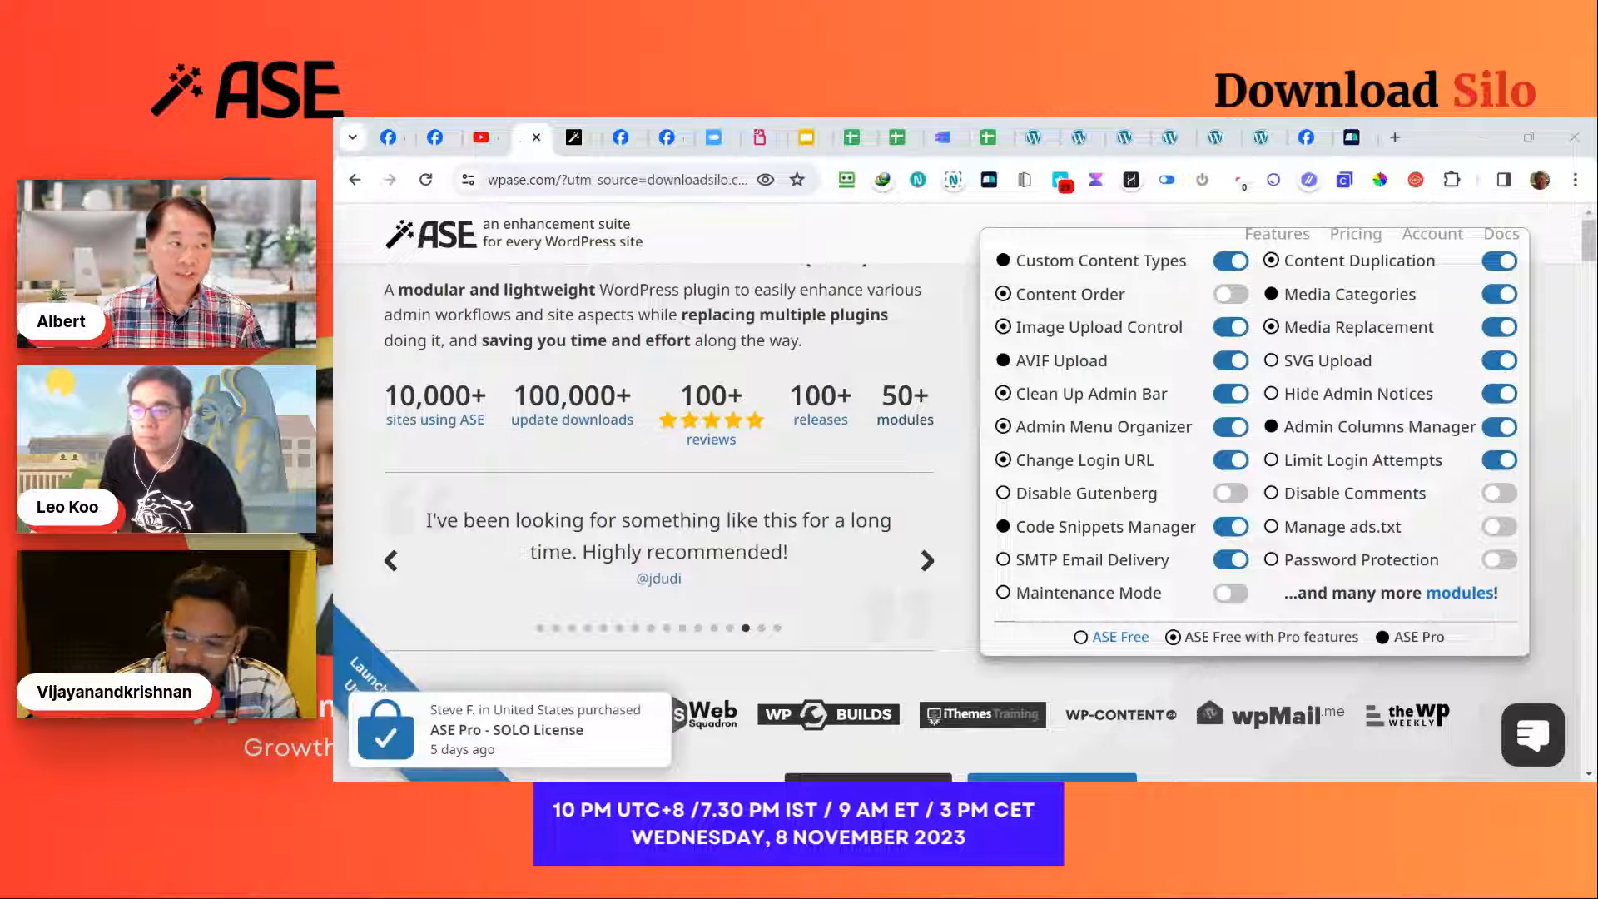
Step: Look through the ASE website's feature sections, from Custom Content Types to Code Snippets Manager, and return to Admin Columns Manager
scroll(924, 428, "down", 8)
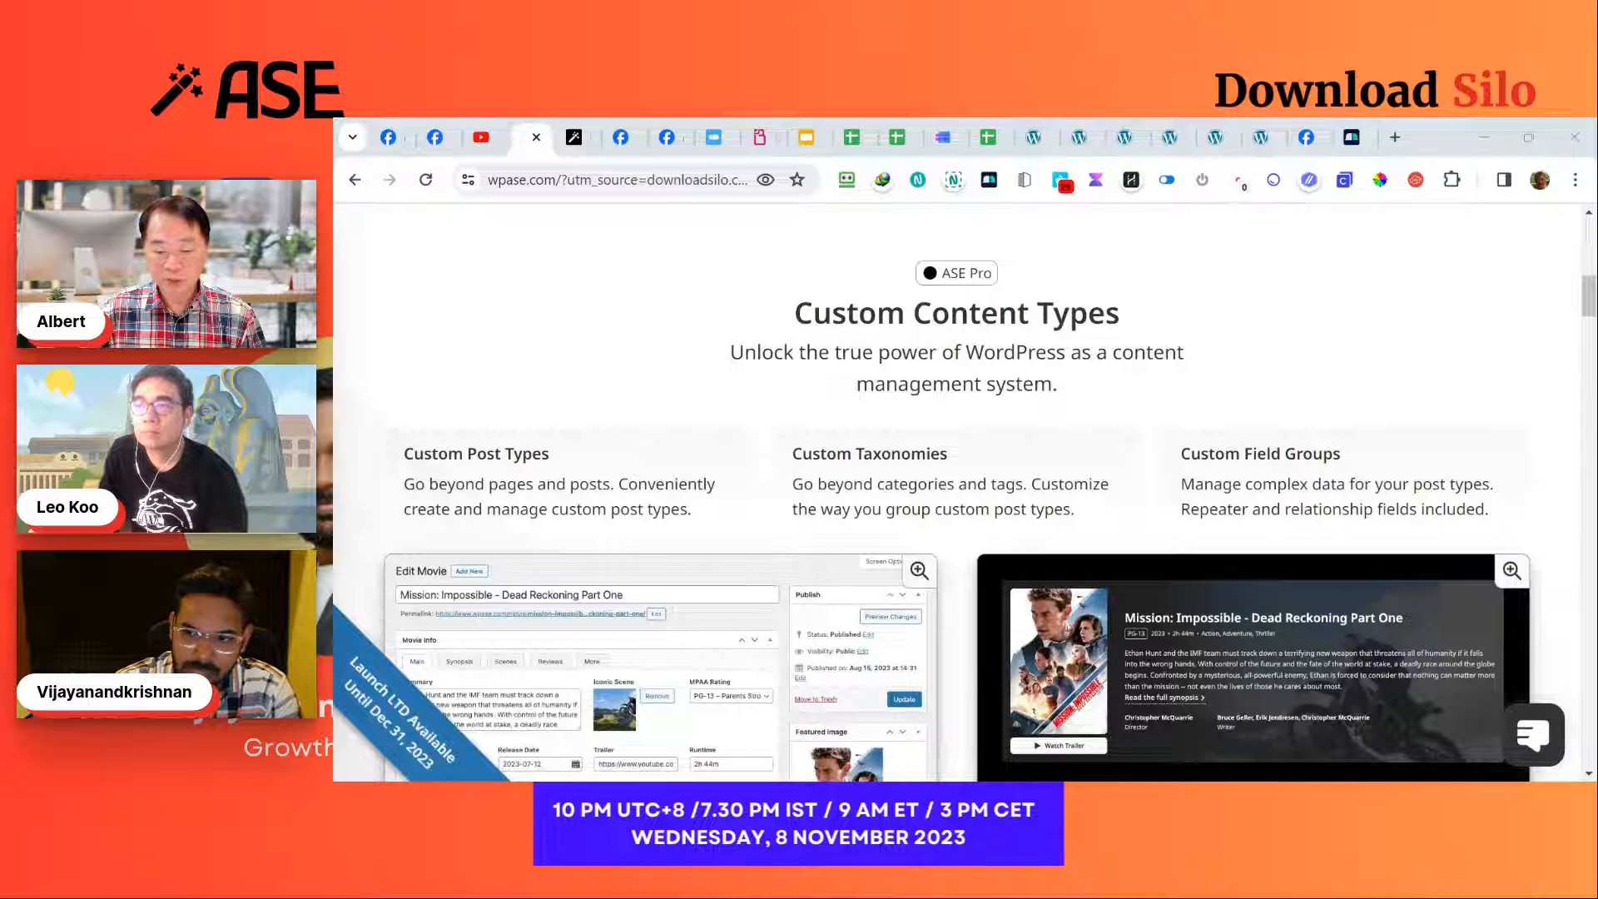
scroll(924, 428, "down", 10)
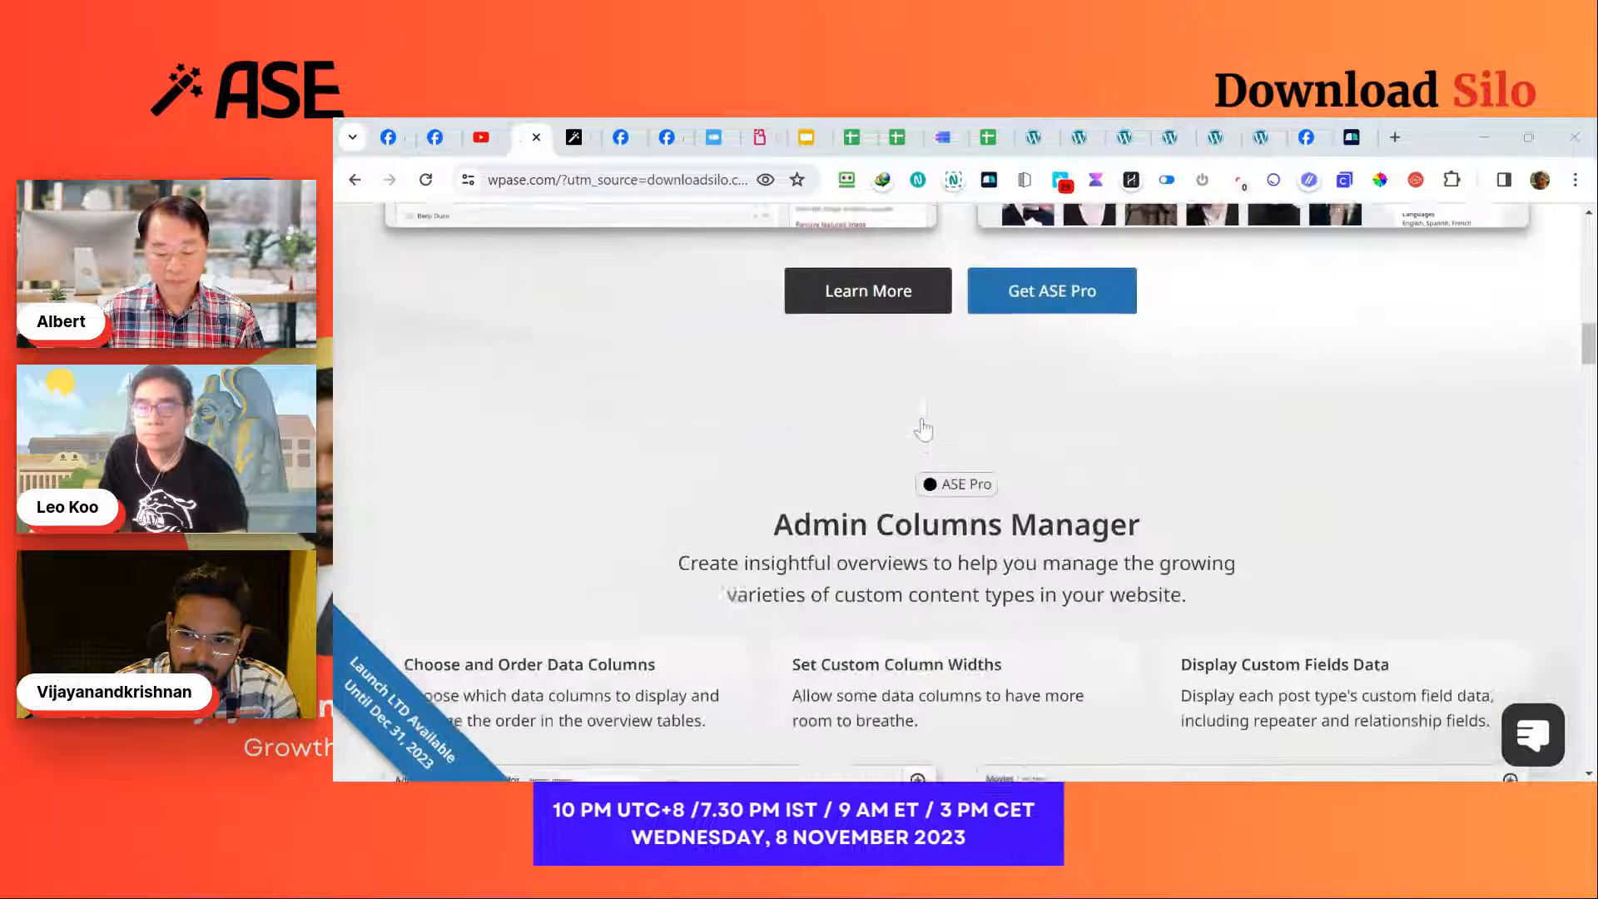
scroll(924, 428, "down", 10)
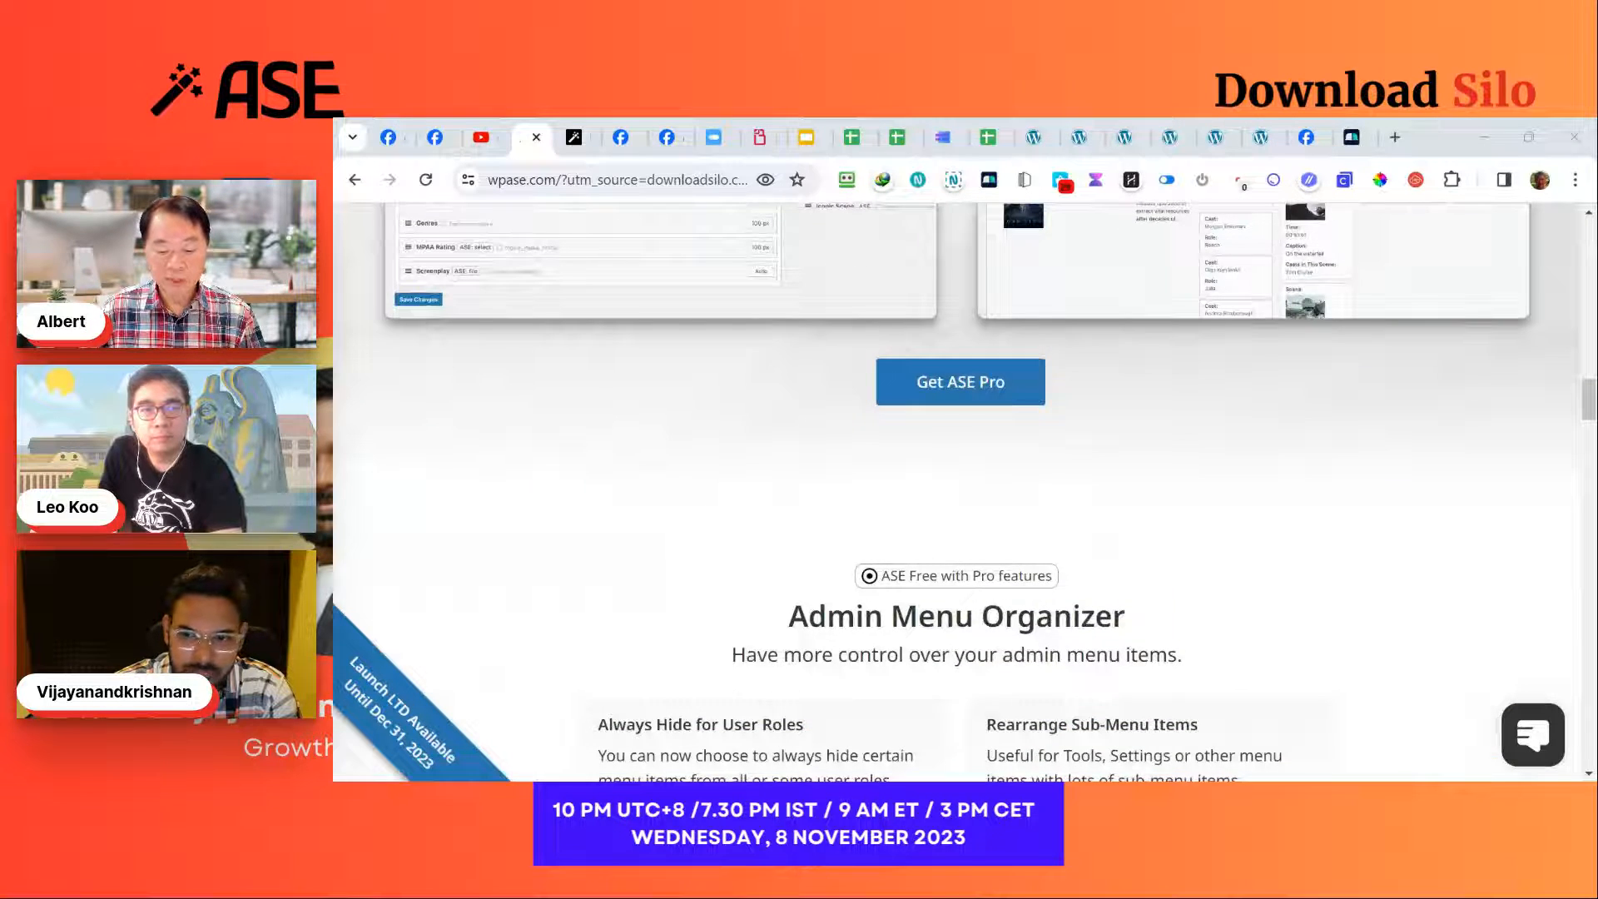
scroll(957, 491, "down", 10)
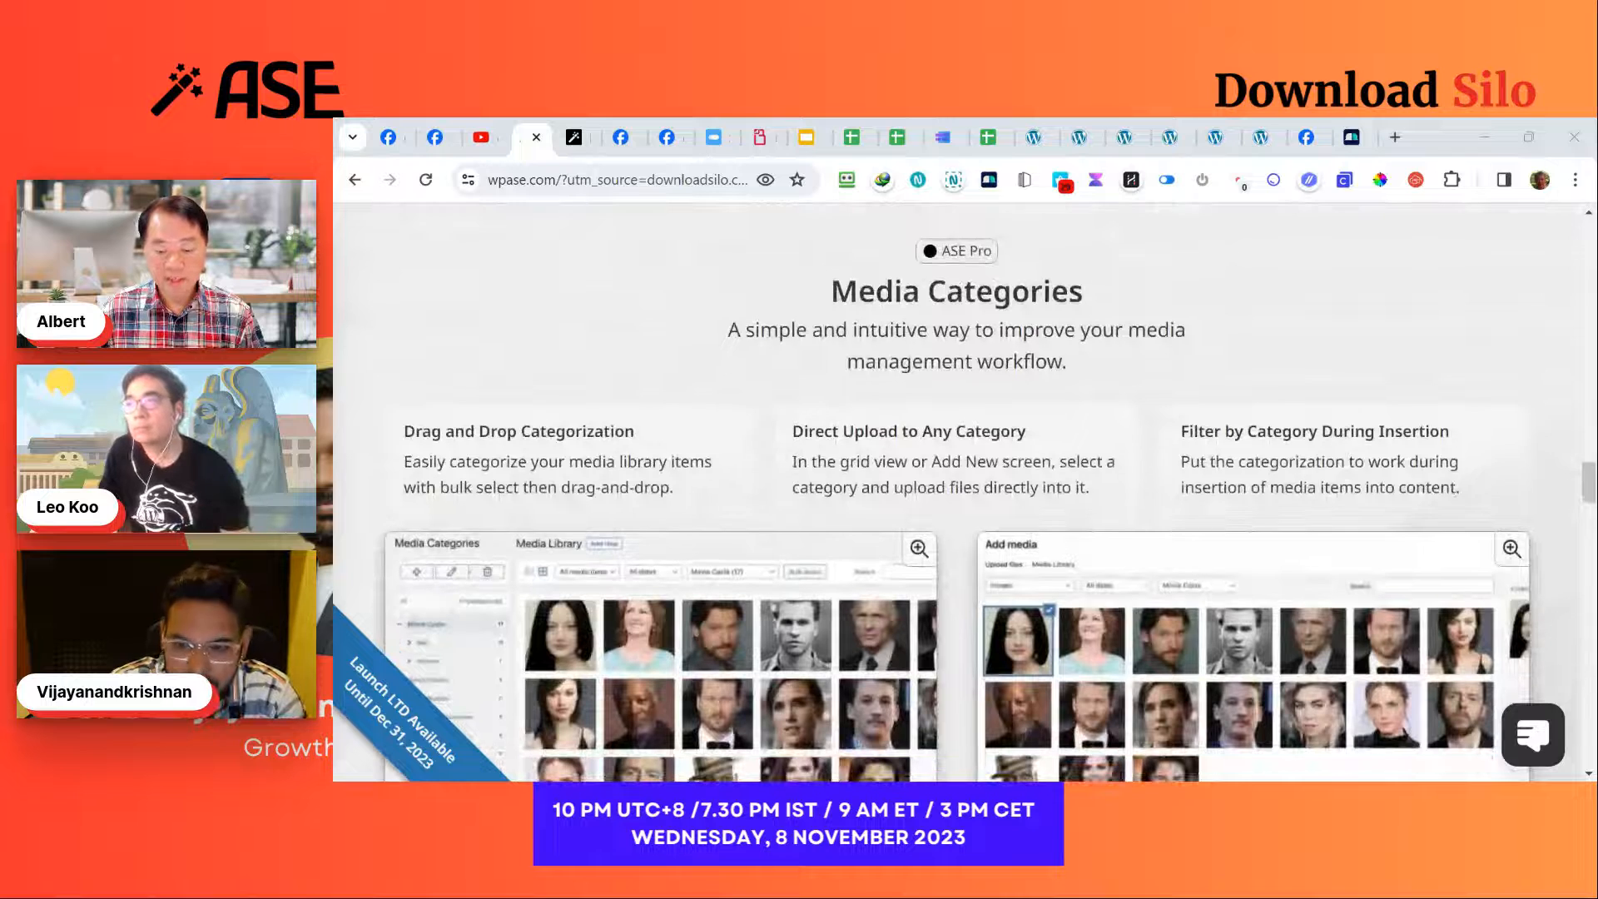
scroll(1022, 515, "down", 10)
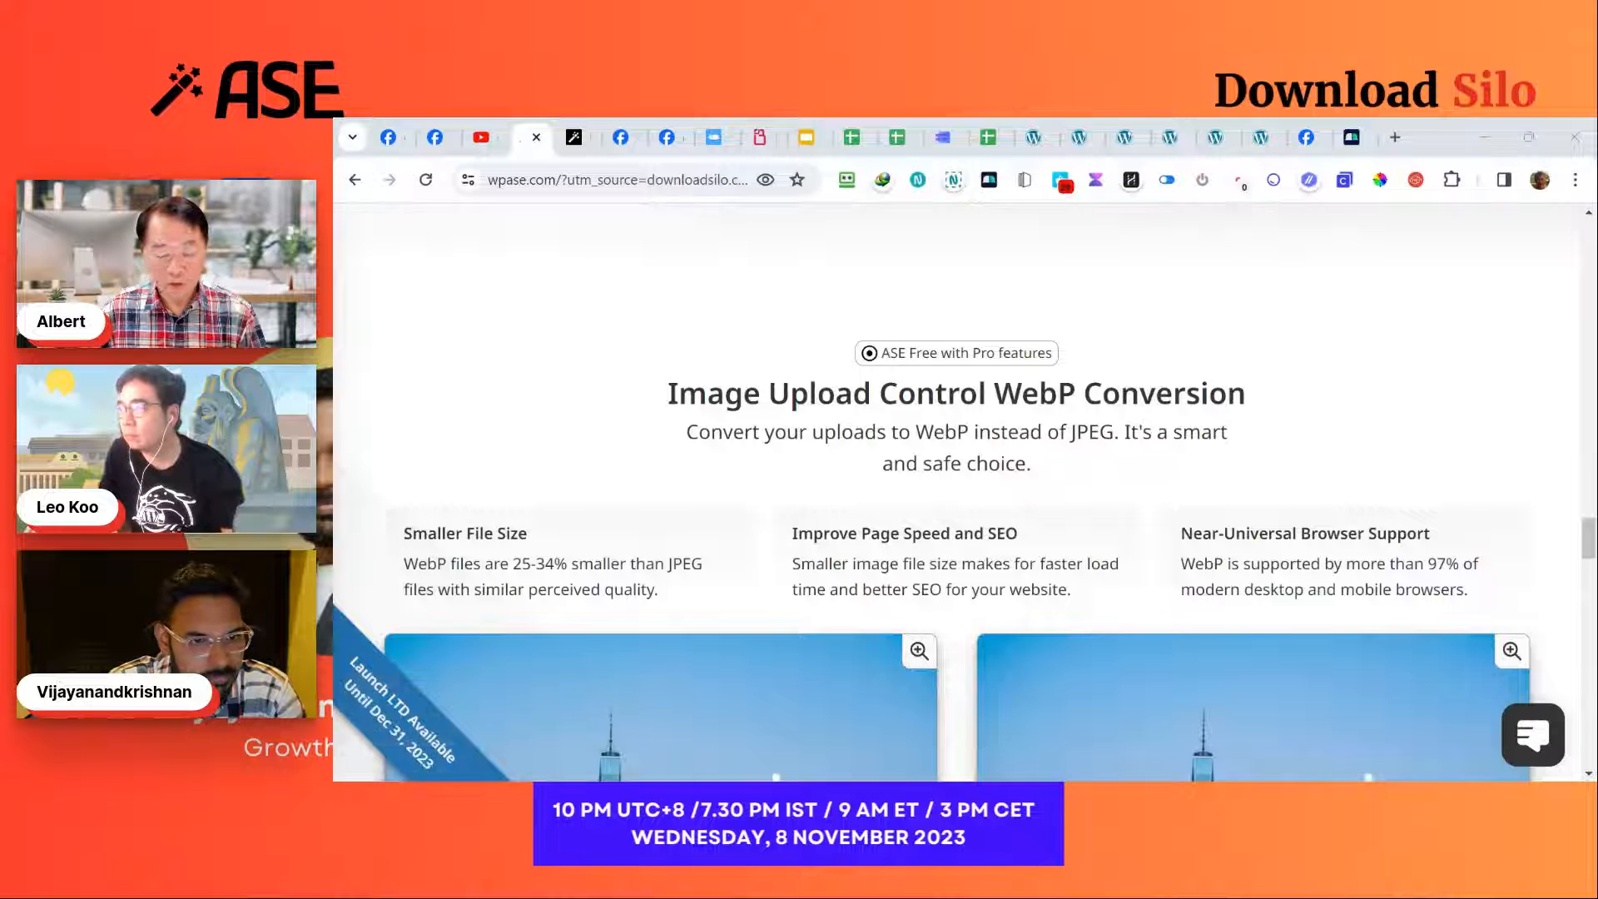
scroll(1025, 489, "down", 3)
scroll(1017, 482, "down", 4)
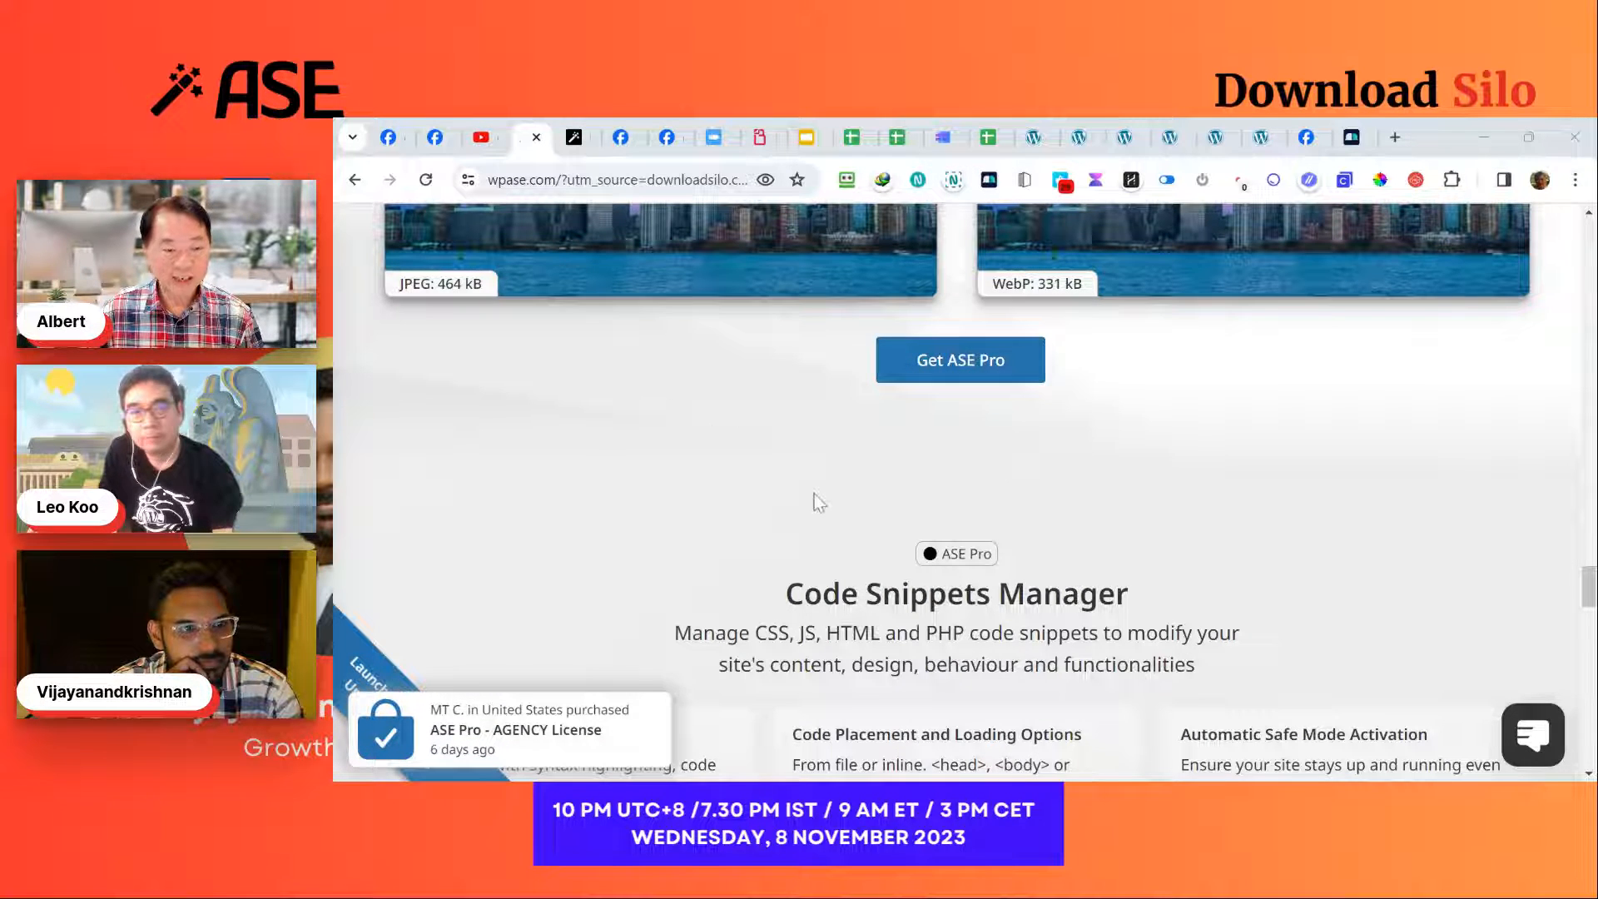
scroll(851, 506, "up", 10)
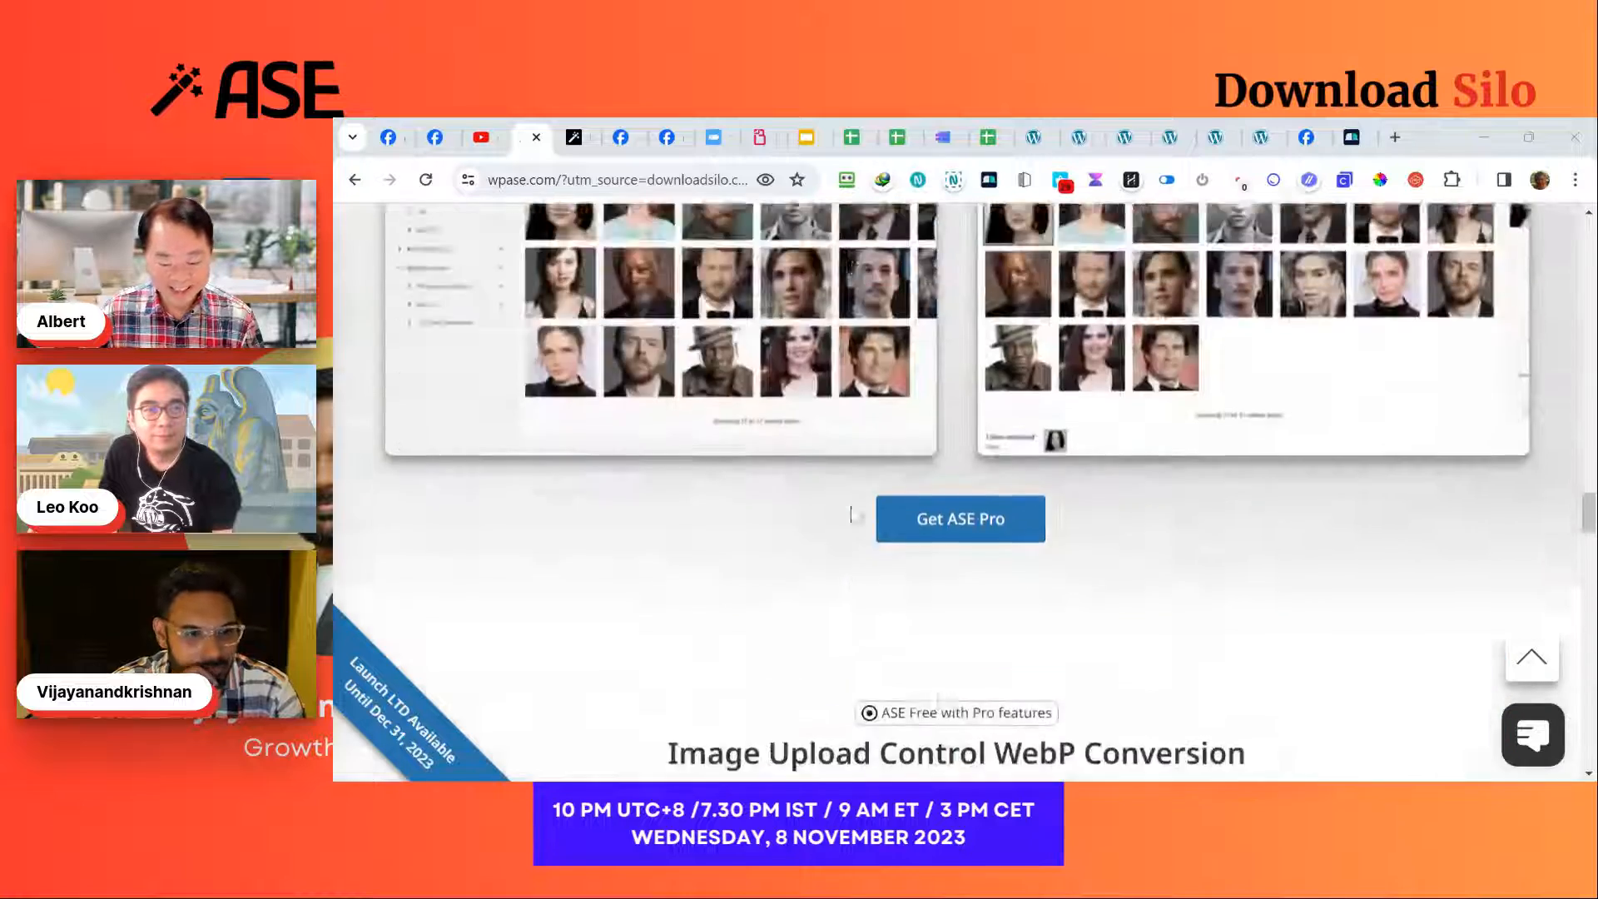
scroll(851, 506, "up", 15)
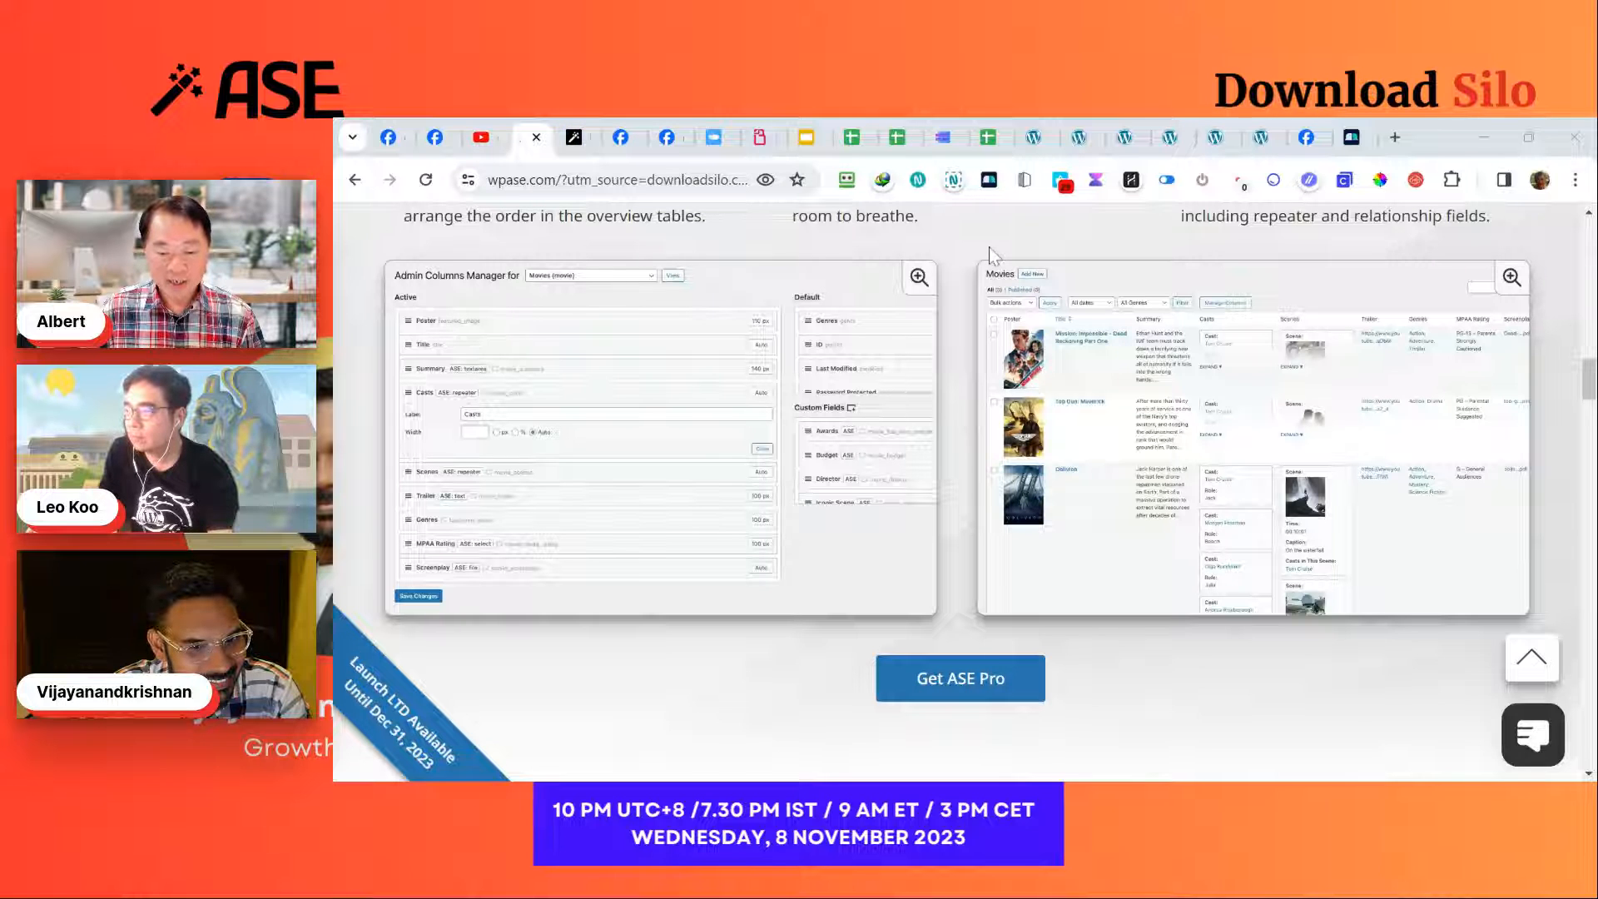
Step: Open the published ASE Features spreadsheet and compare the ASE Free and ASE Pro modules, including the Module Category column and totals
left_click(851, 140)
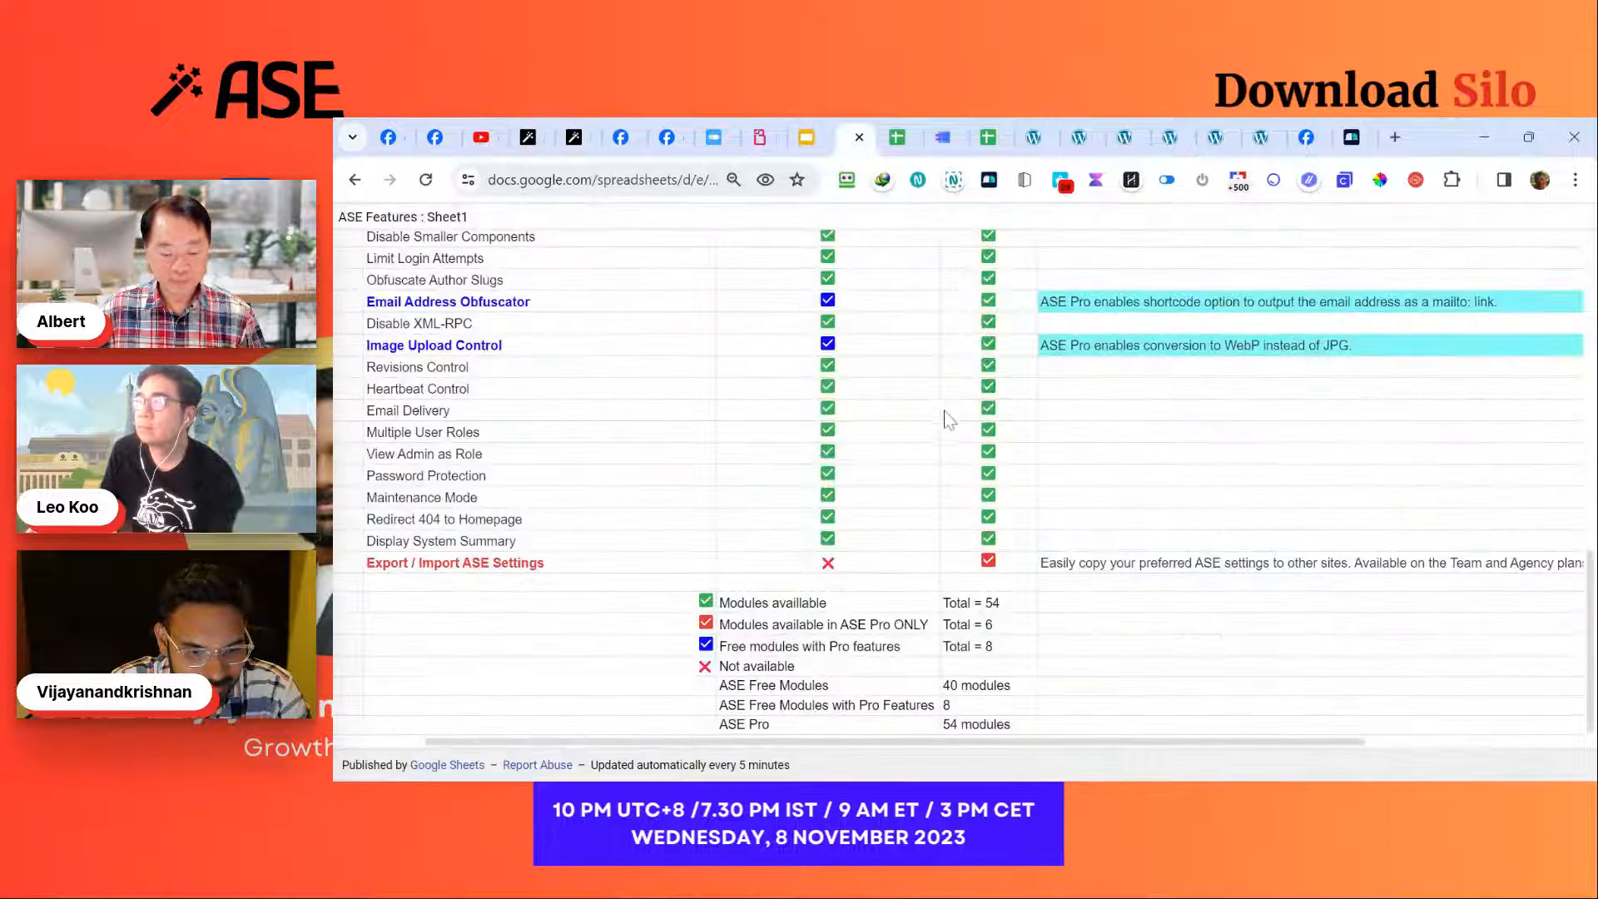
scroll(947, 420, "up", 10)
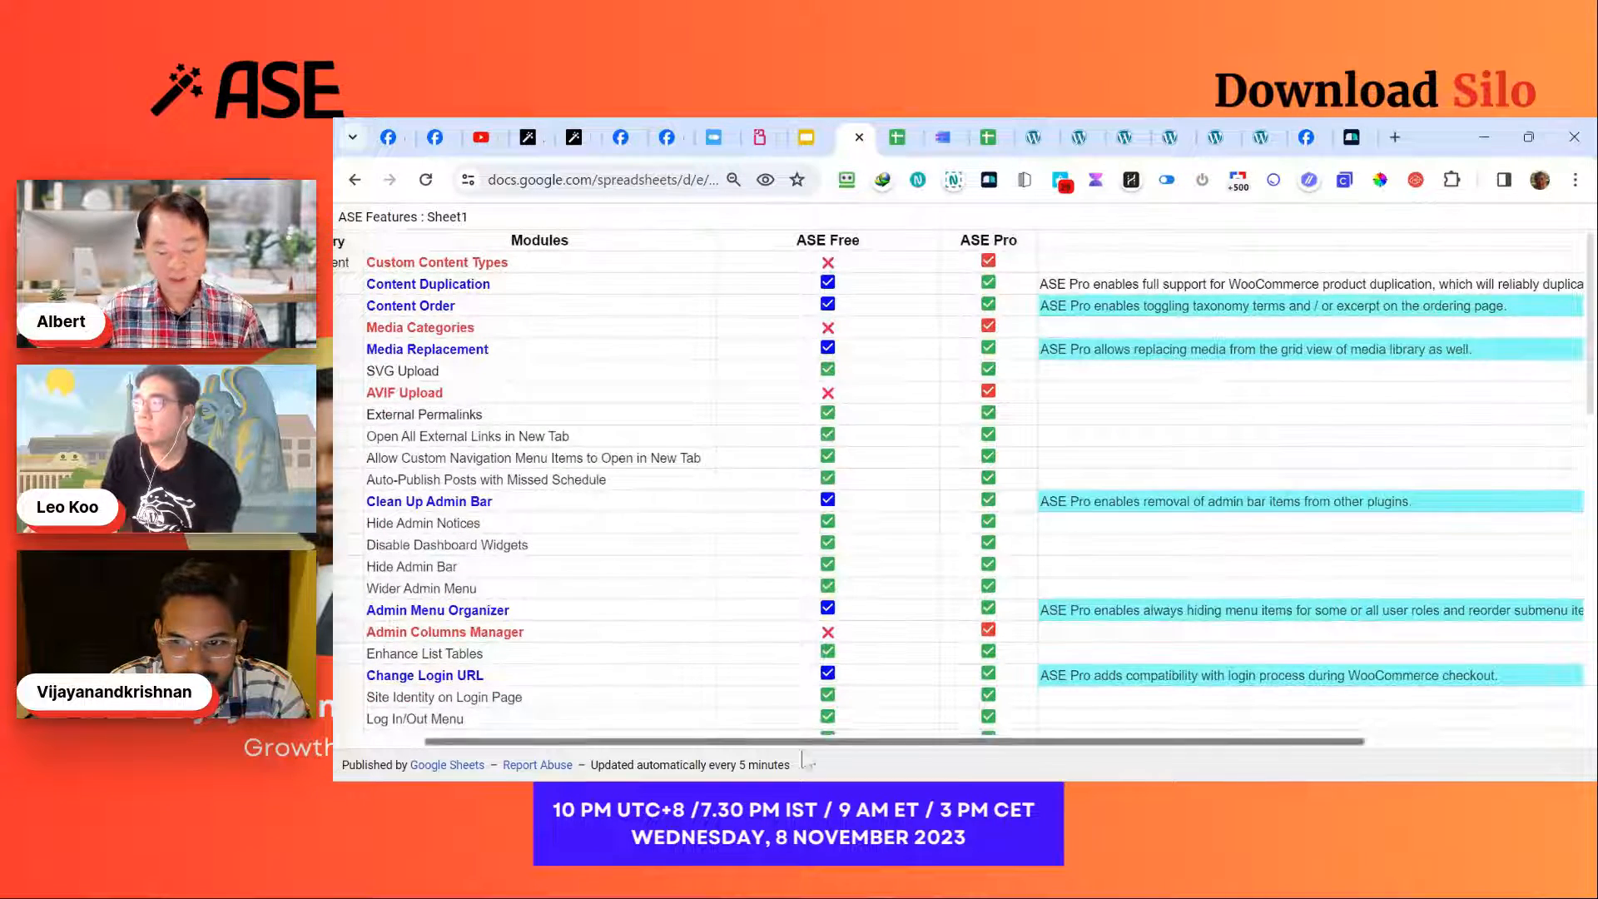
left_click_drag(816, 742, 729, 743)
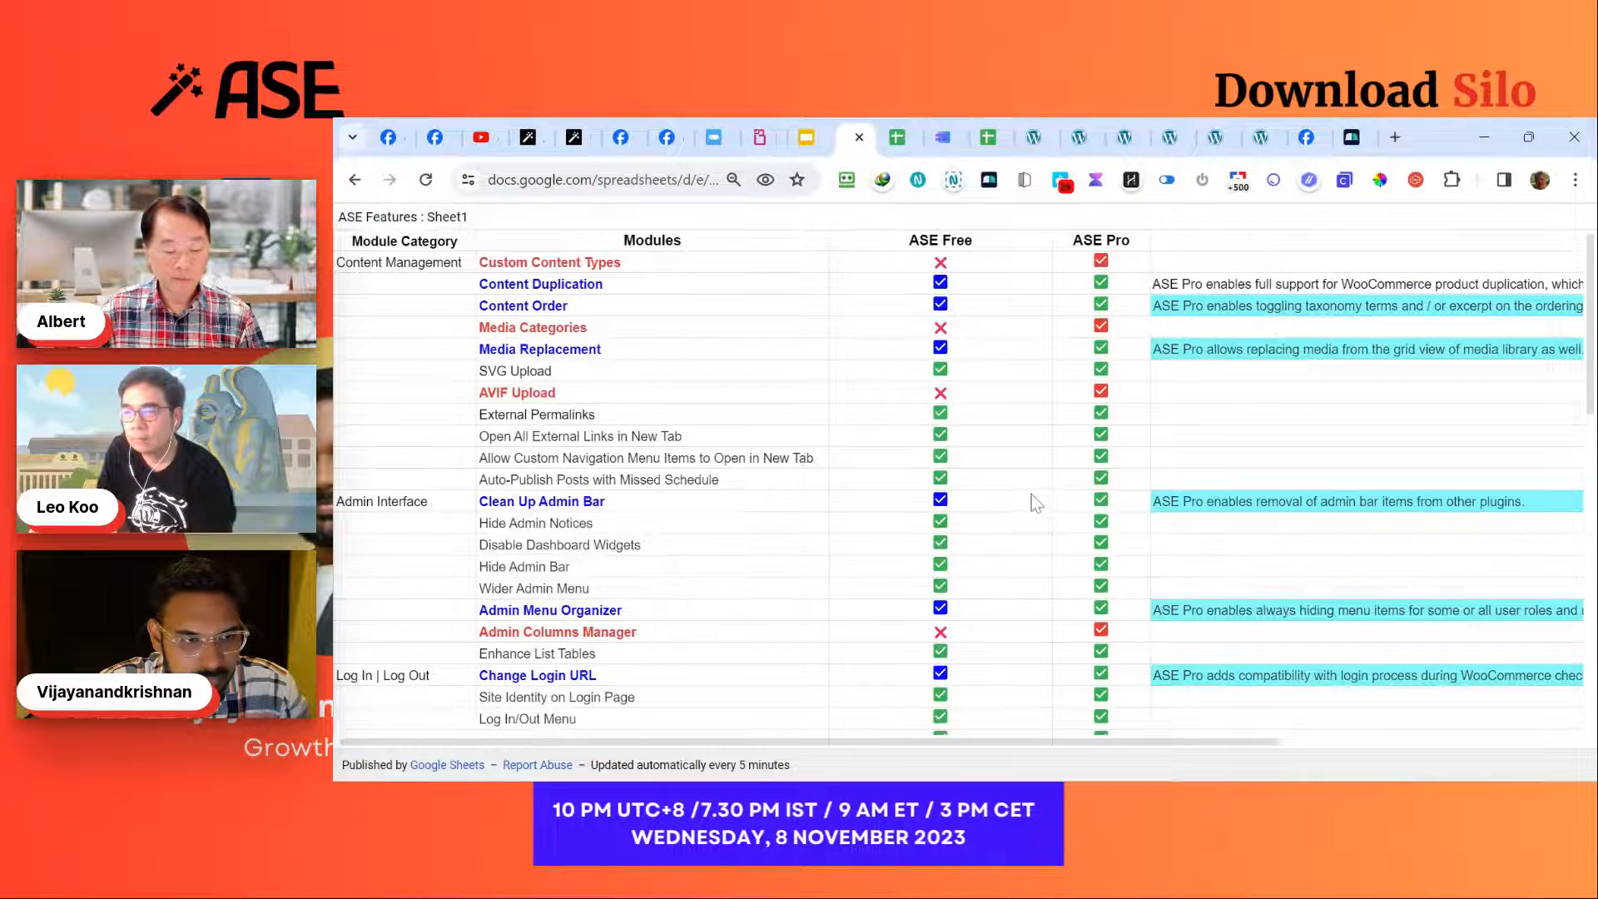
scroll(1034, 501, "down", 10)
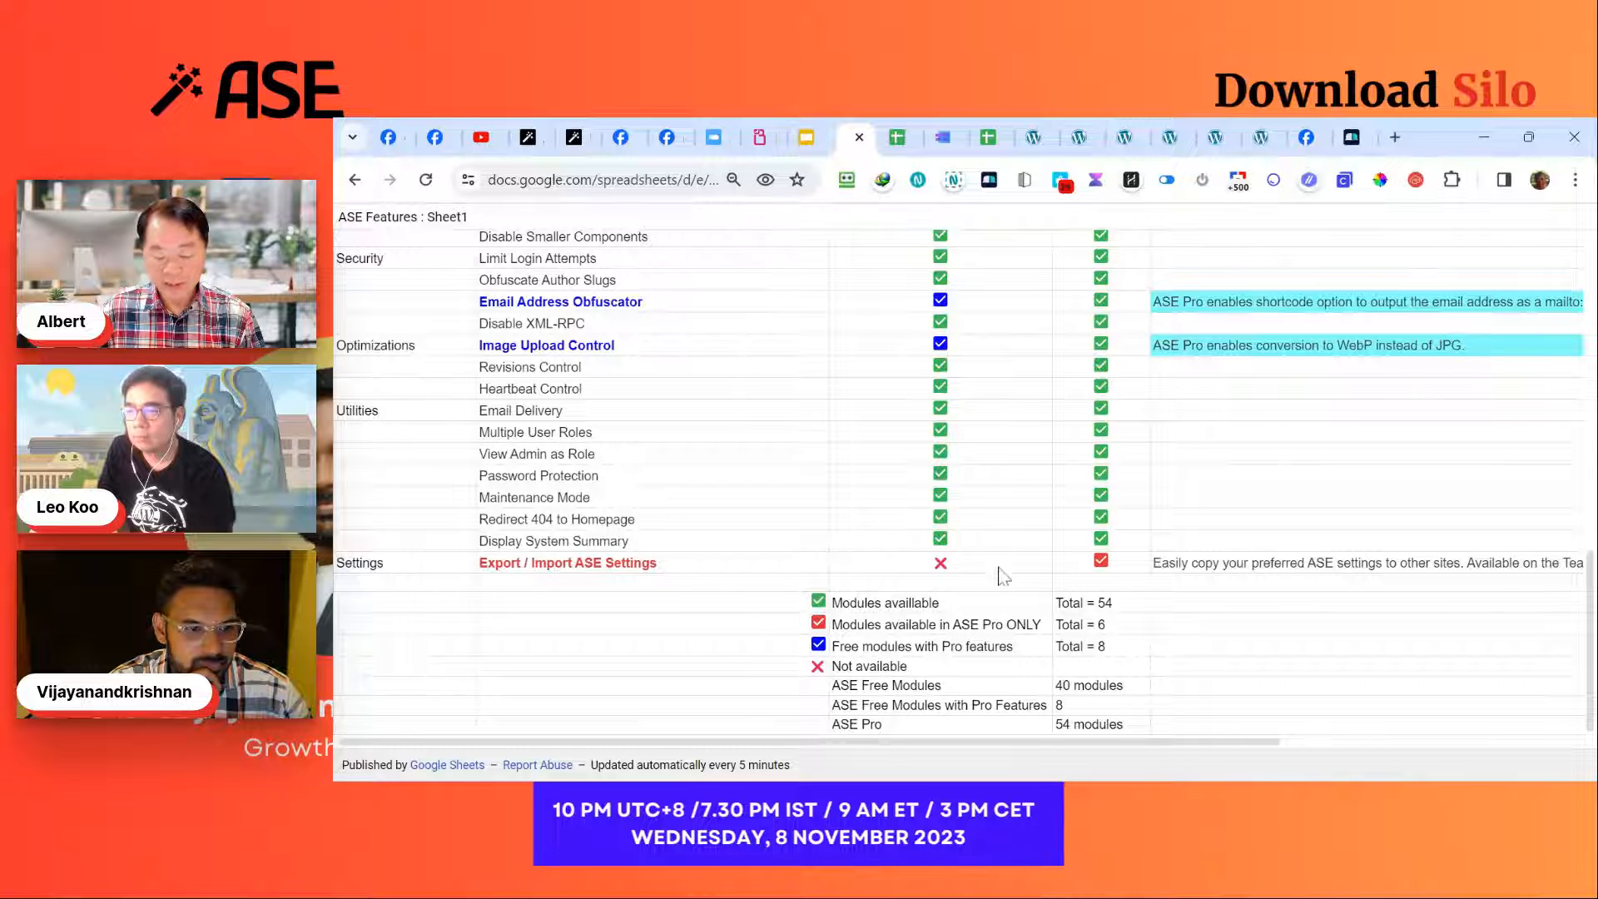
scroll(965, 559, "up", 7)
scroll(972, 564, "up", 3)
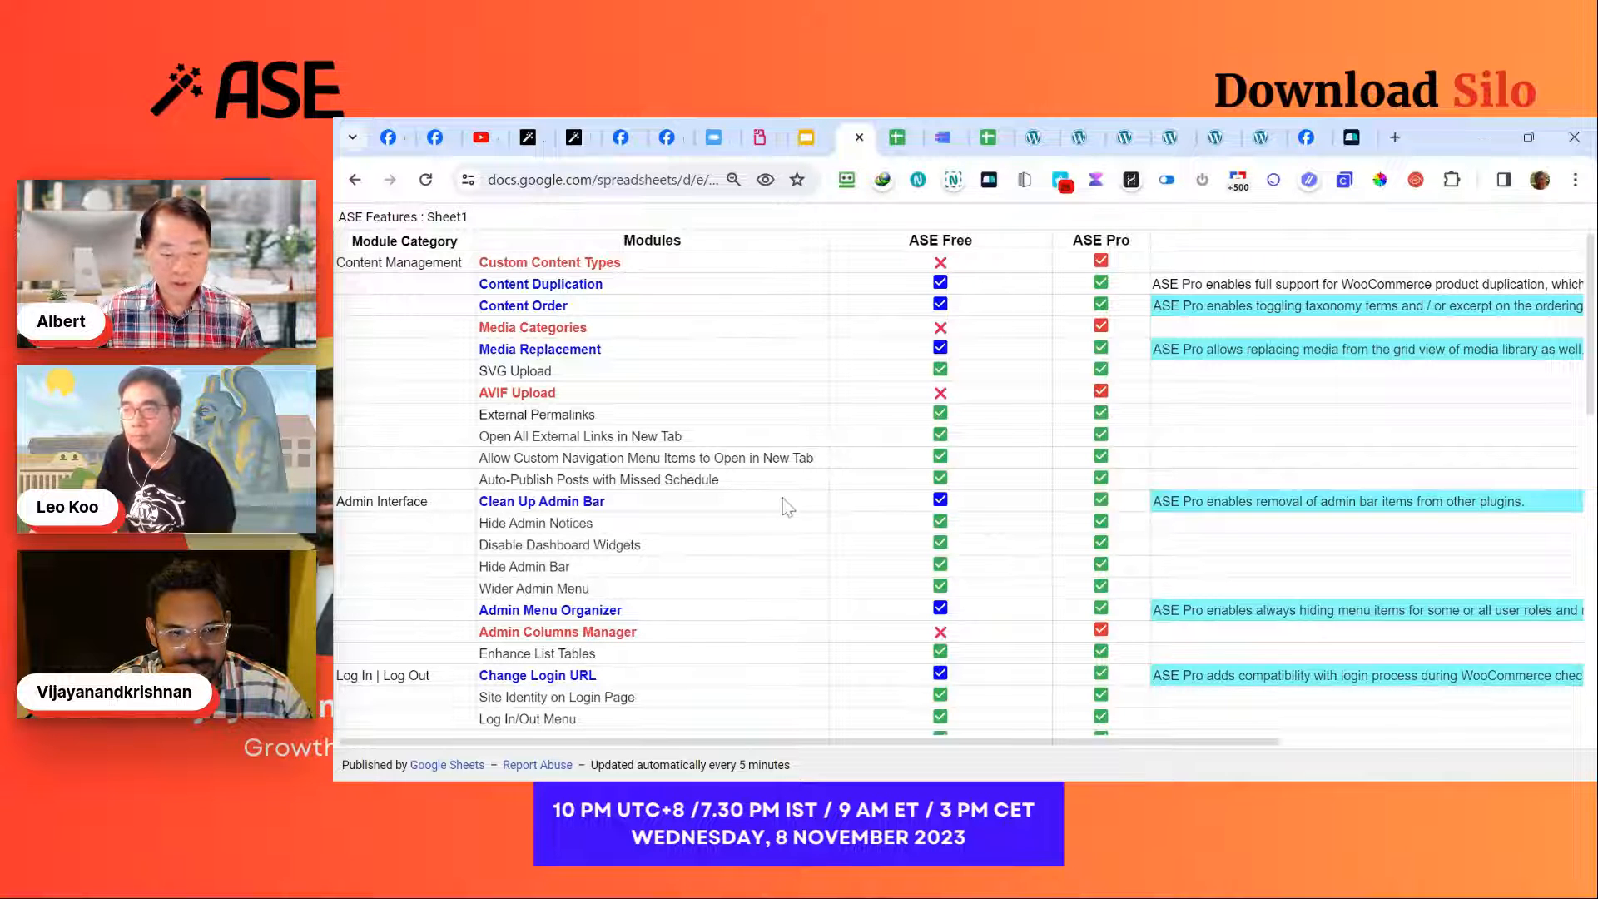
Step: Switch to the ASE Basic WordPress site's Admin and Site Enhancements page and examine the Content Management modules
left_click(1035, 140)
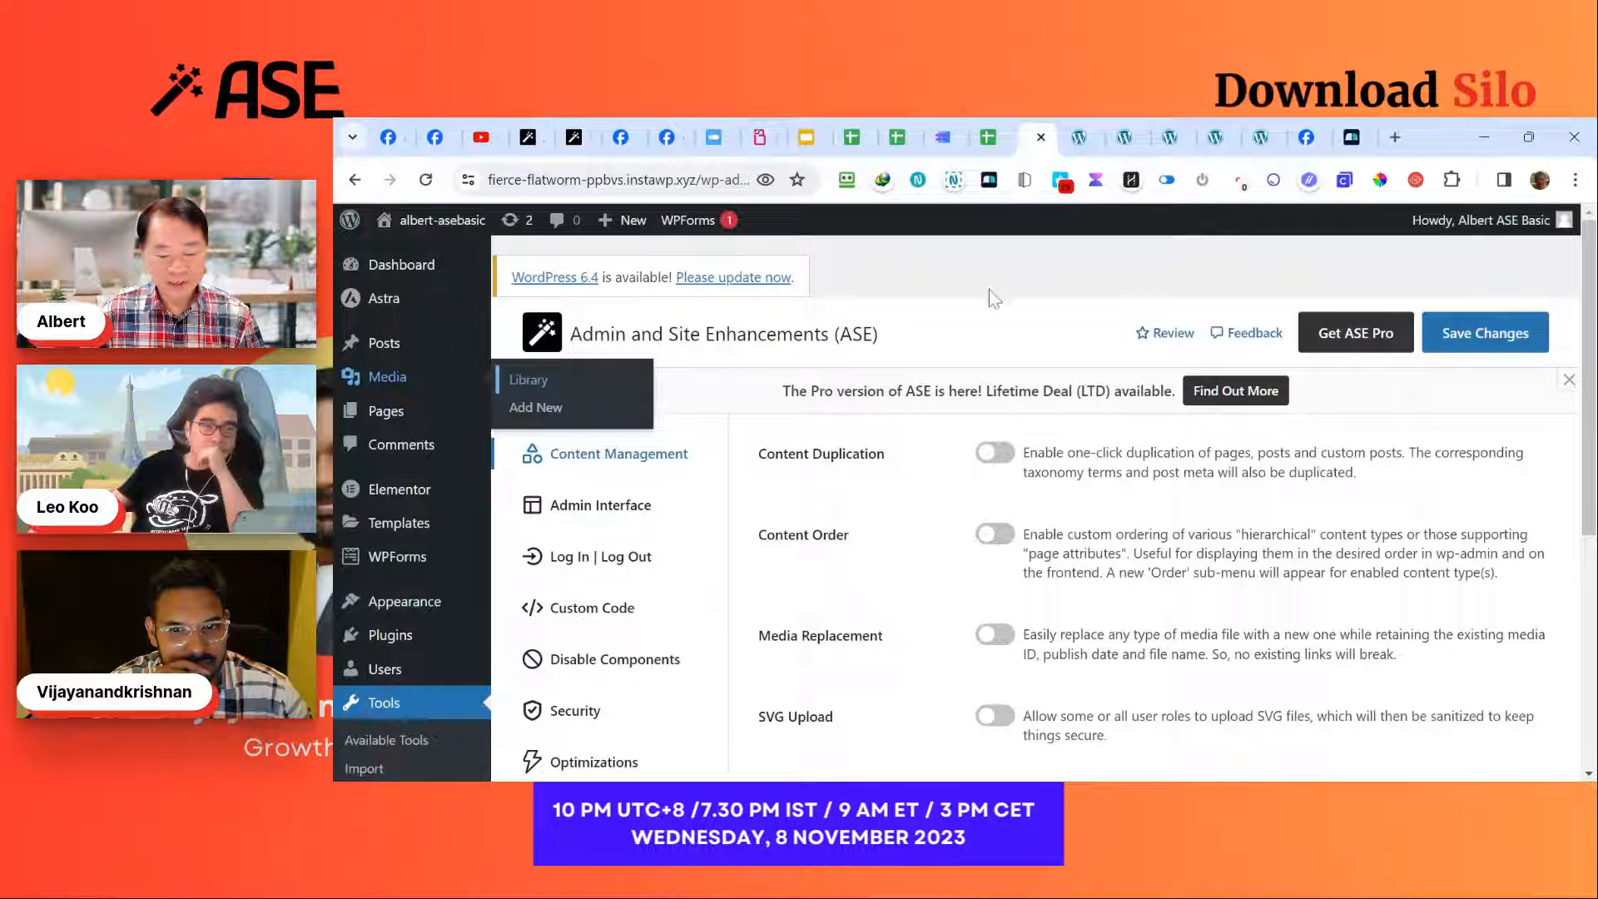
scroll(966, 552, "down", 3)
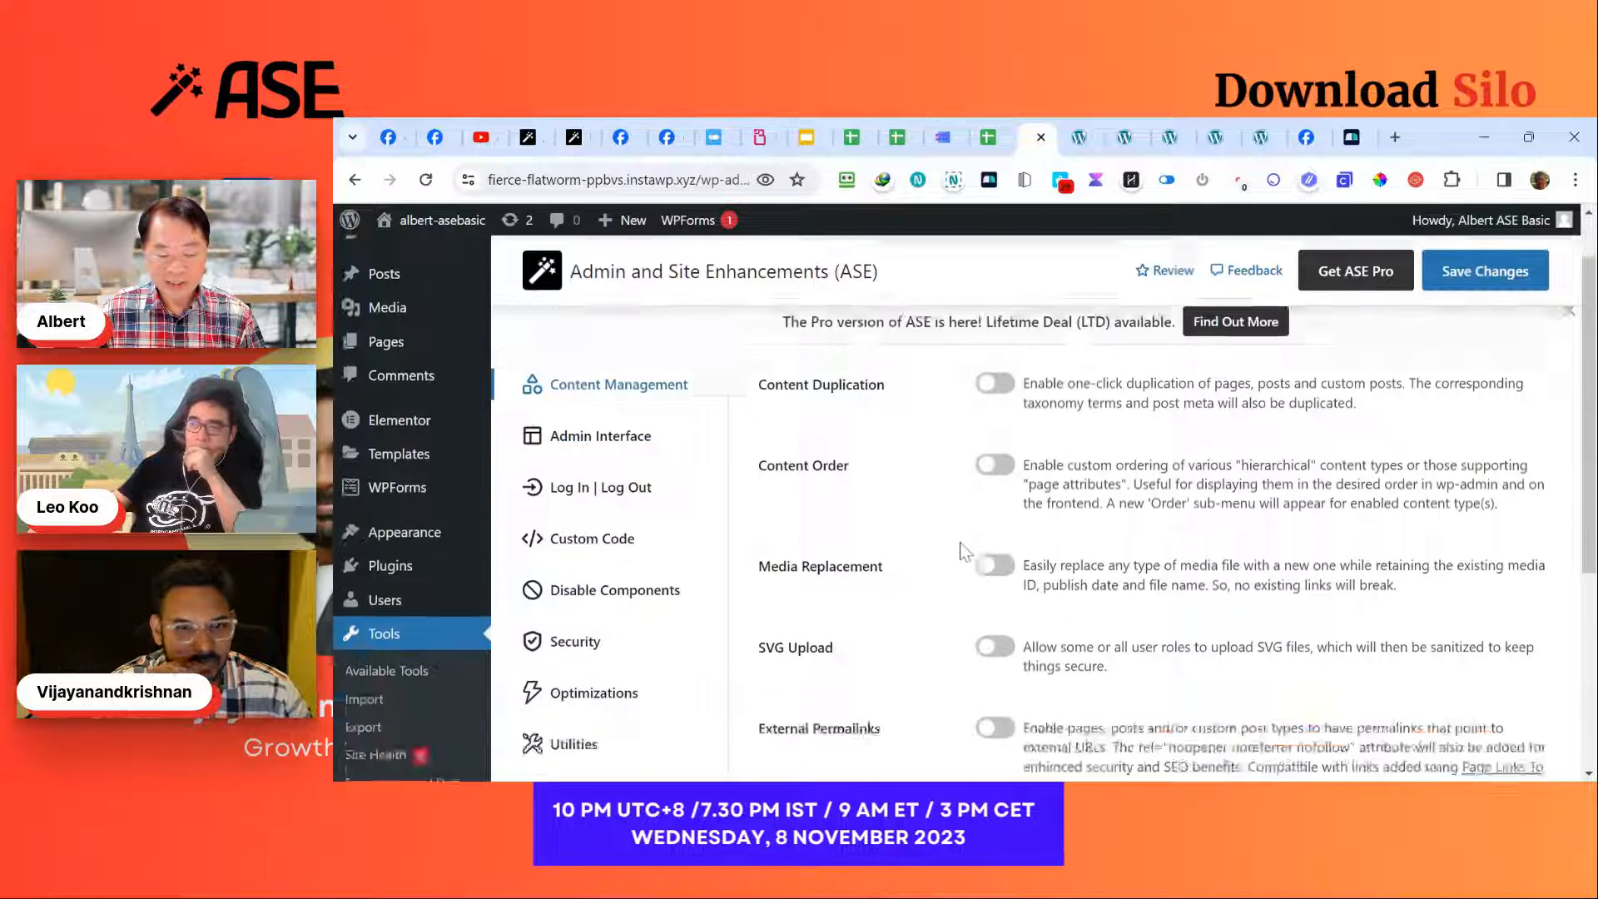
scroll(965, 551, "up", 3)
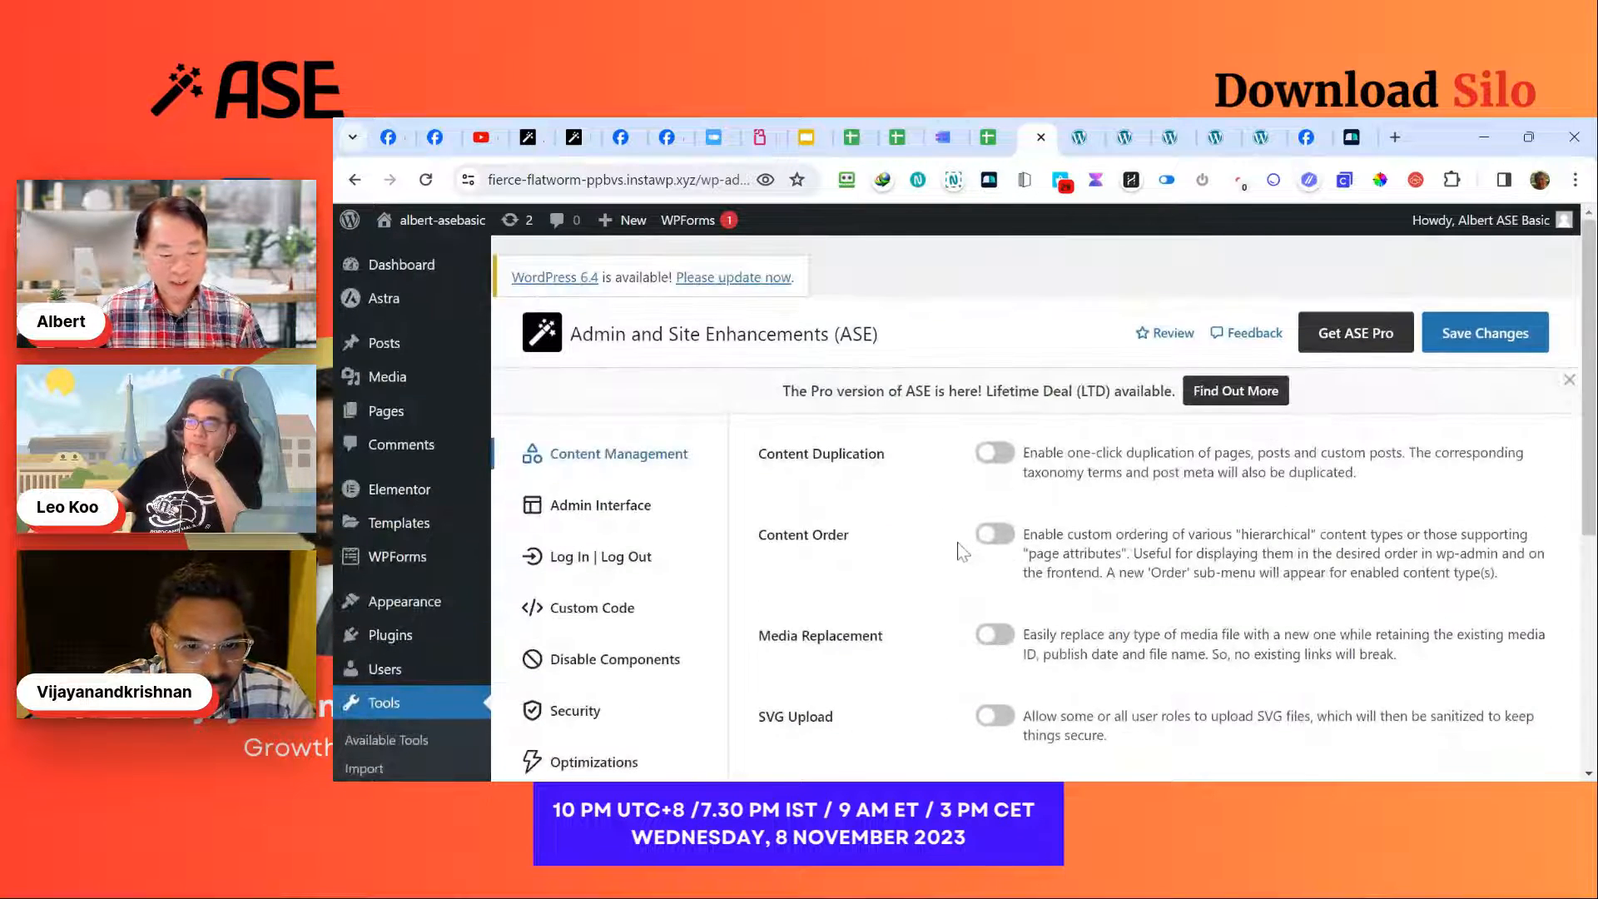
scroll(961, 556, "down", 3)
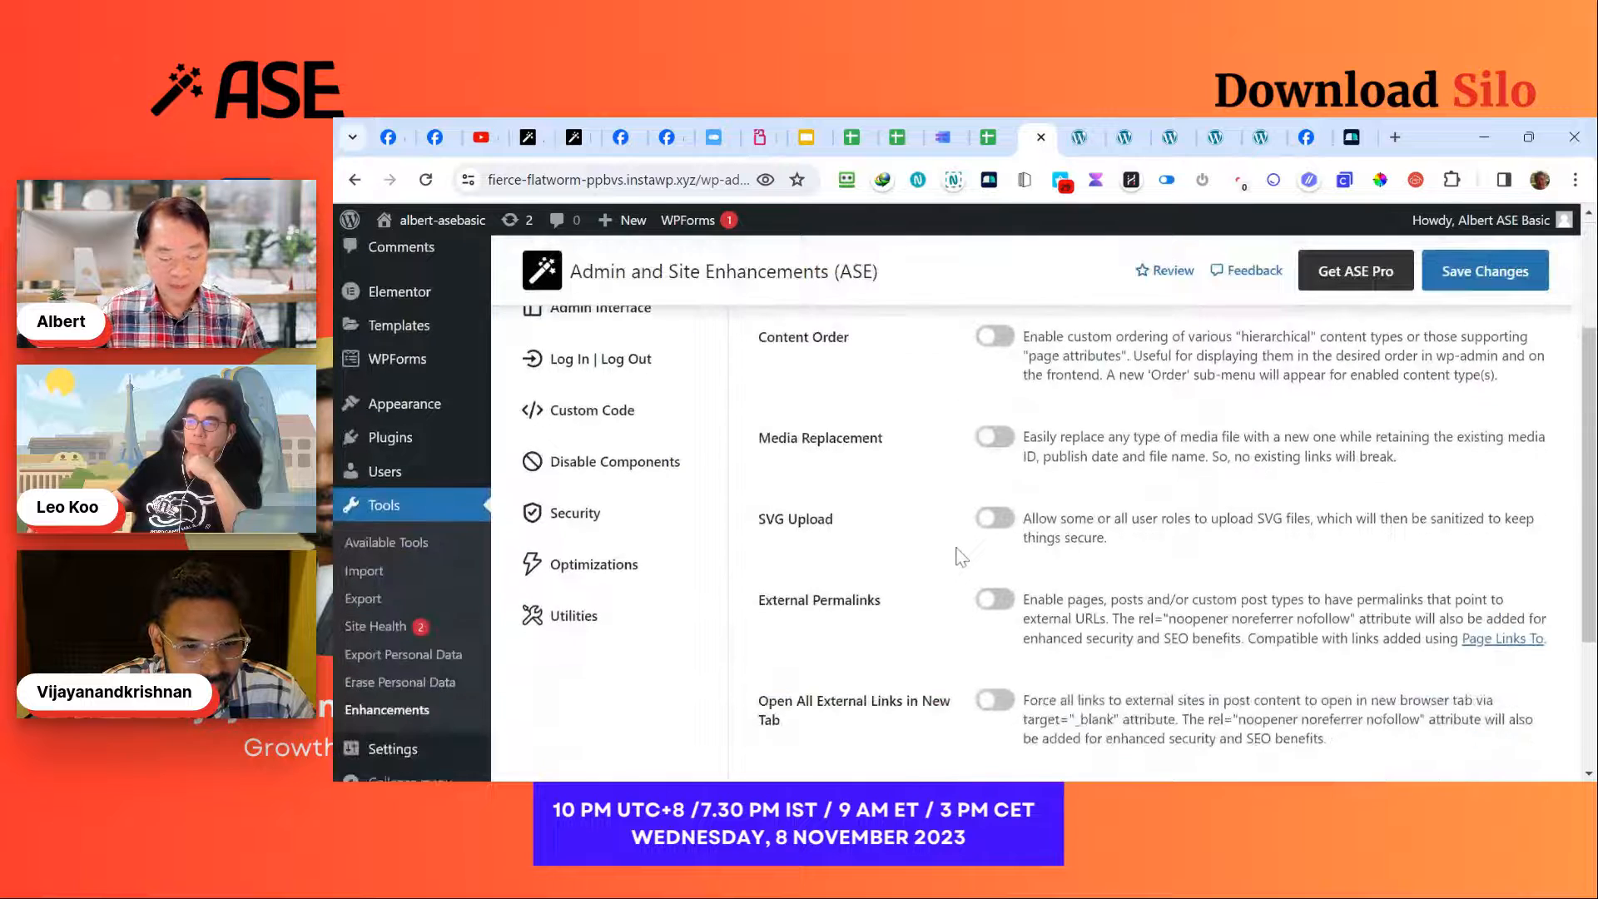
scroll(799, 462, "up", 1)
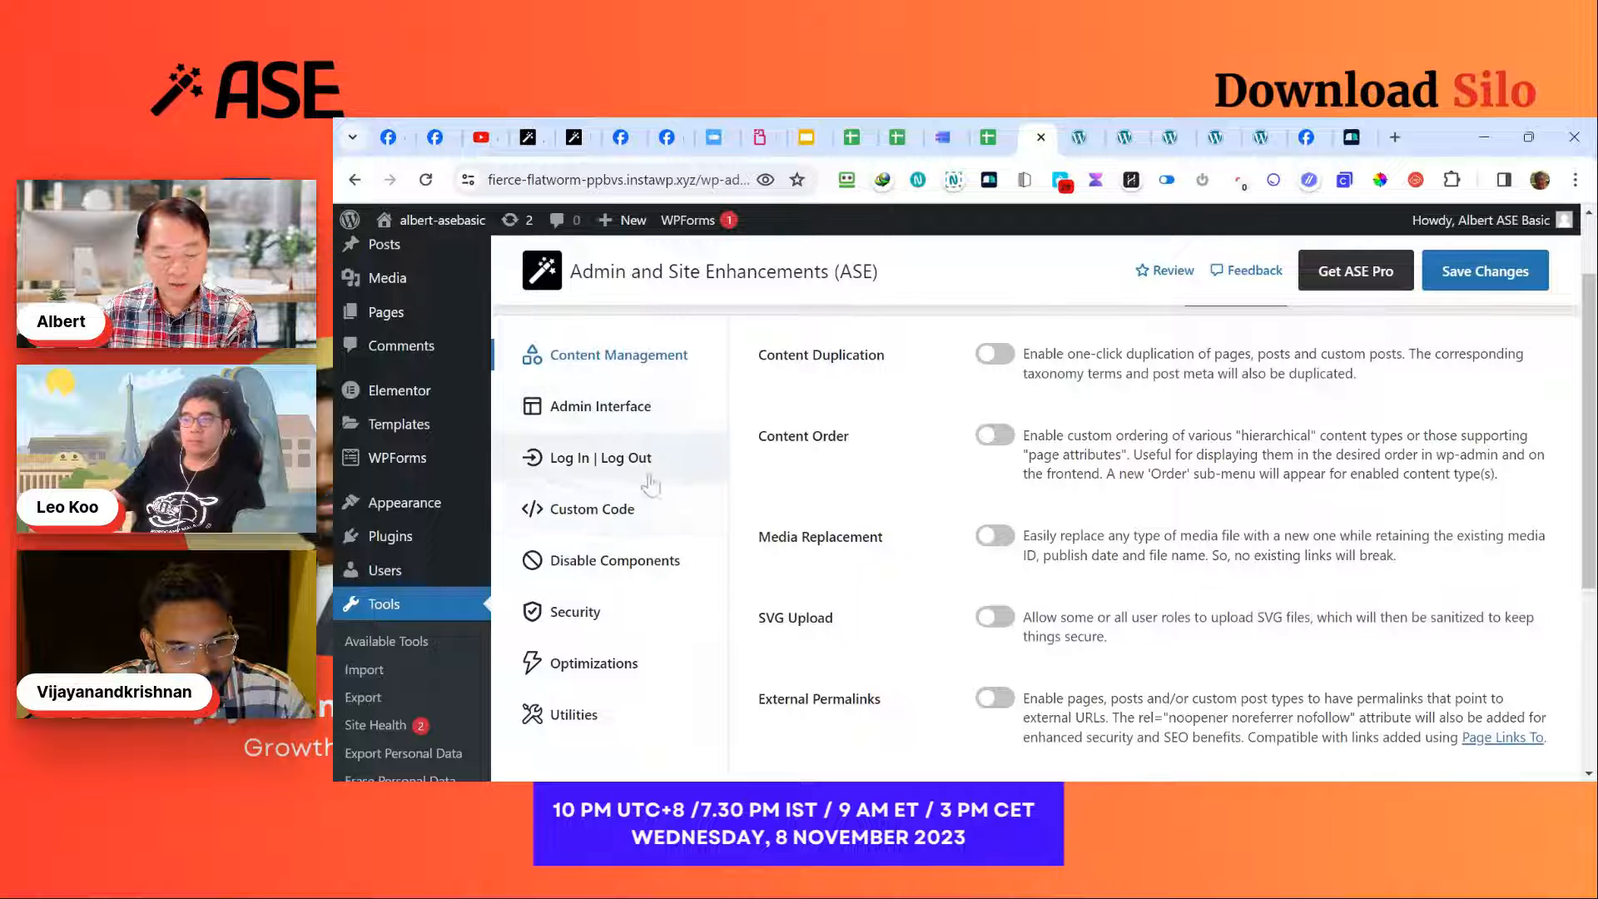
Step: Show the Custom Code modules of the ASE plugin and look through the list
left_click(620, 504)
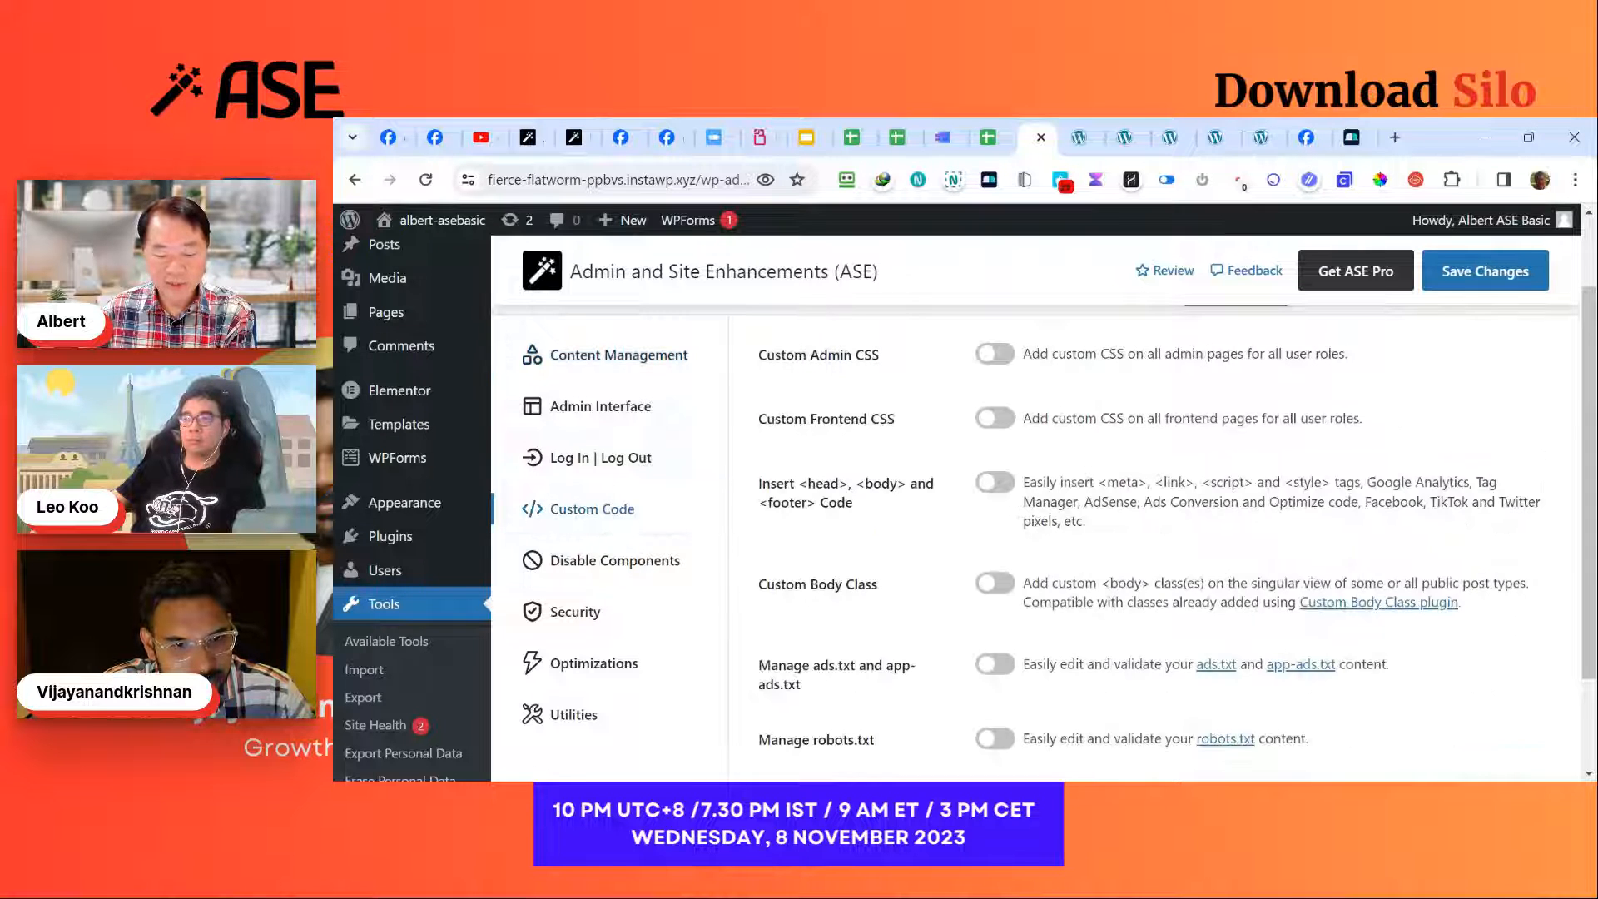
scroll(837, 553, "down", 3)
scroll(839, 547, "up", 5)
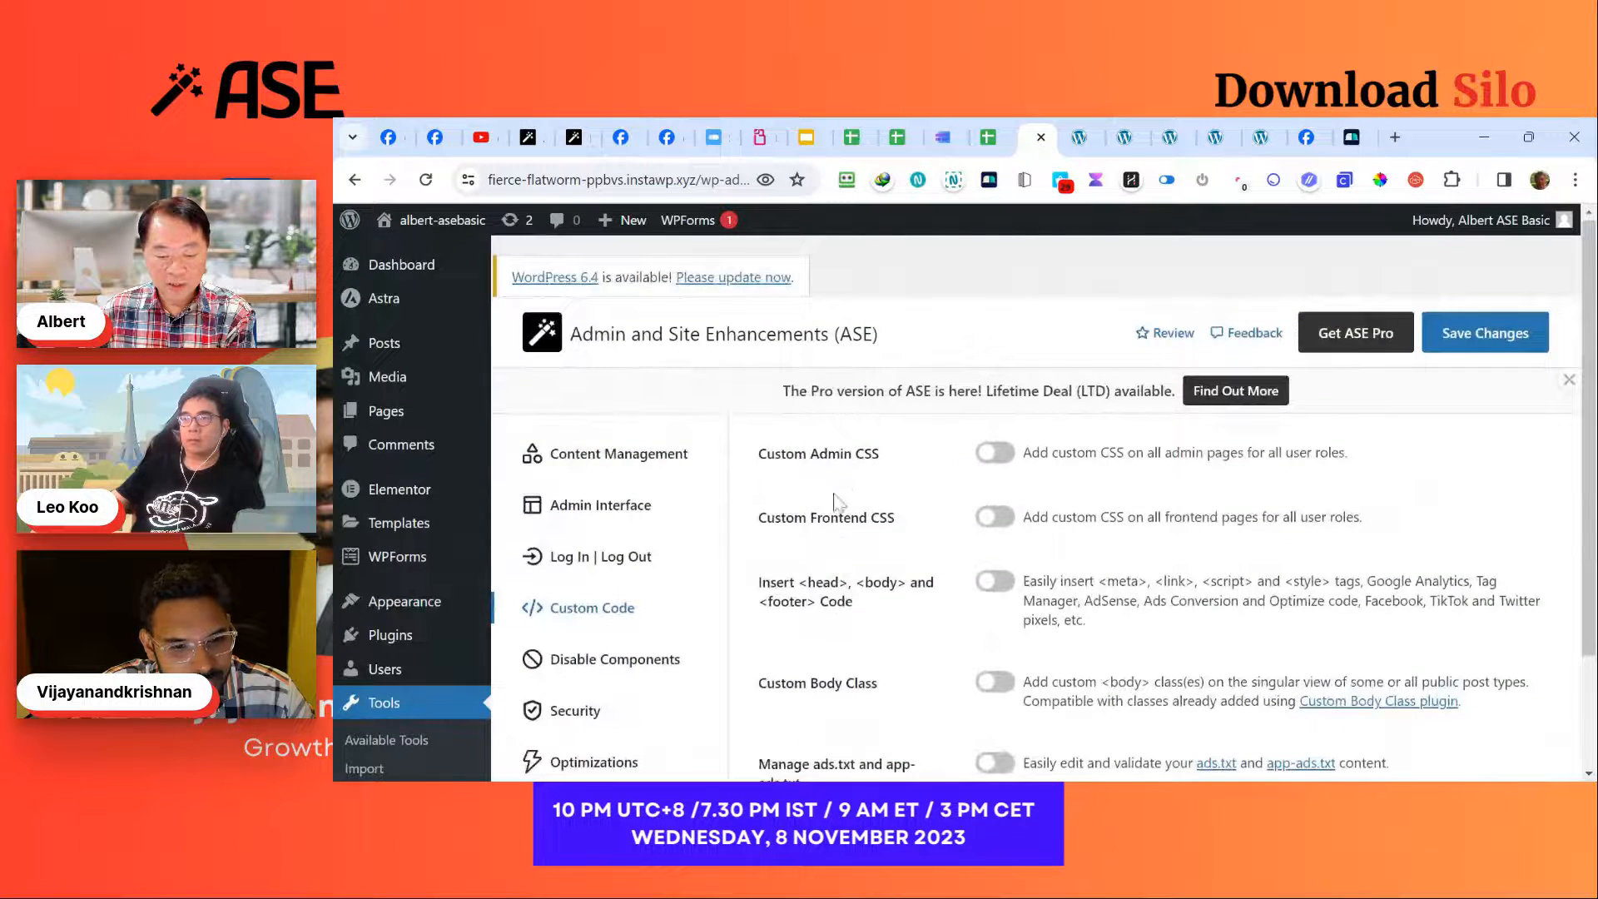
scroll(841, 478, "down", 3)
Step: Show the Admin Interface modules, read through them, and locate the Enhancements entry under Tools
left_click(616, 411)
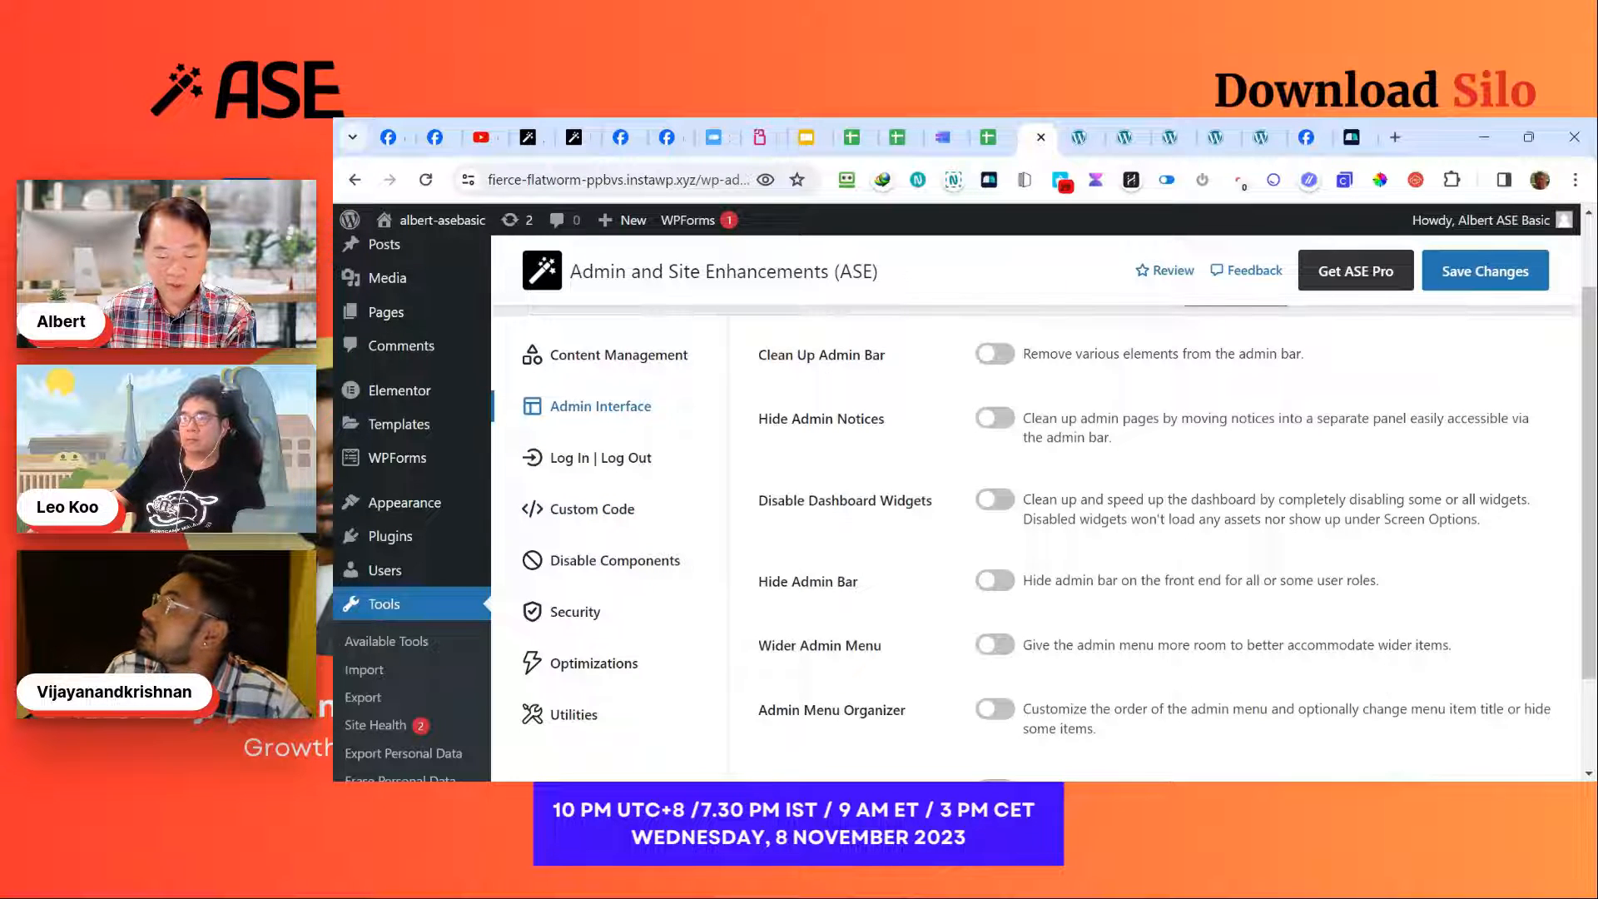
scroll(861, 679, "down", 2)
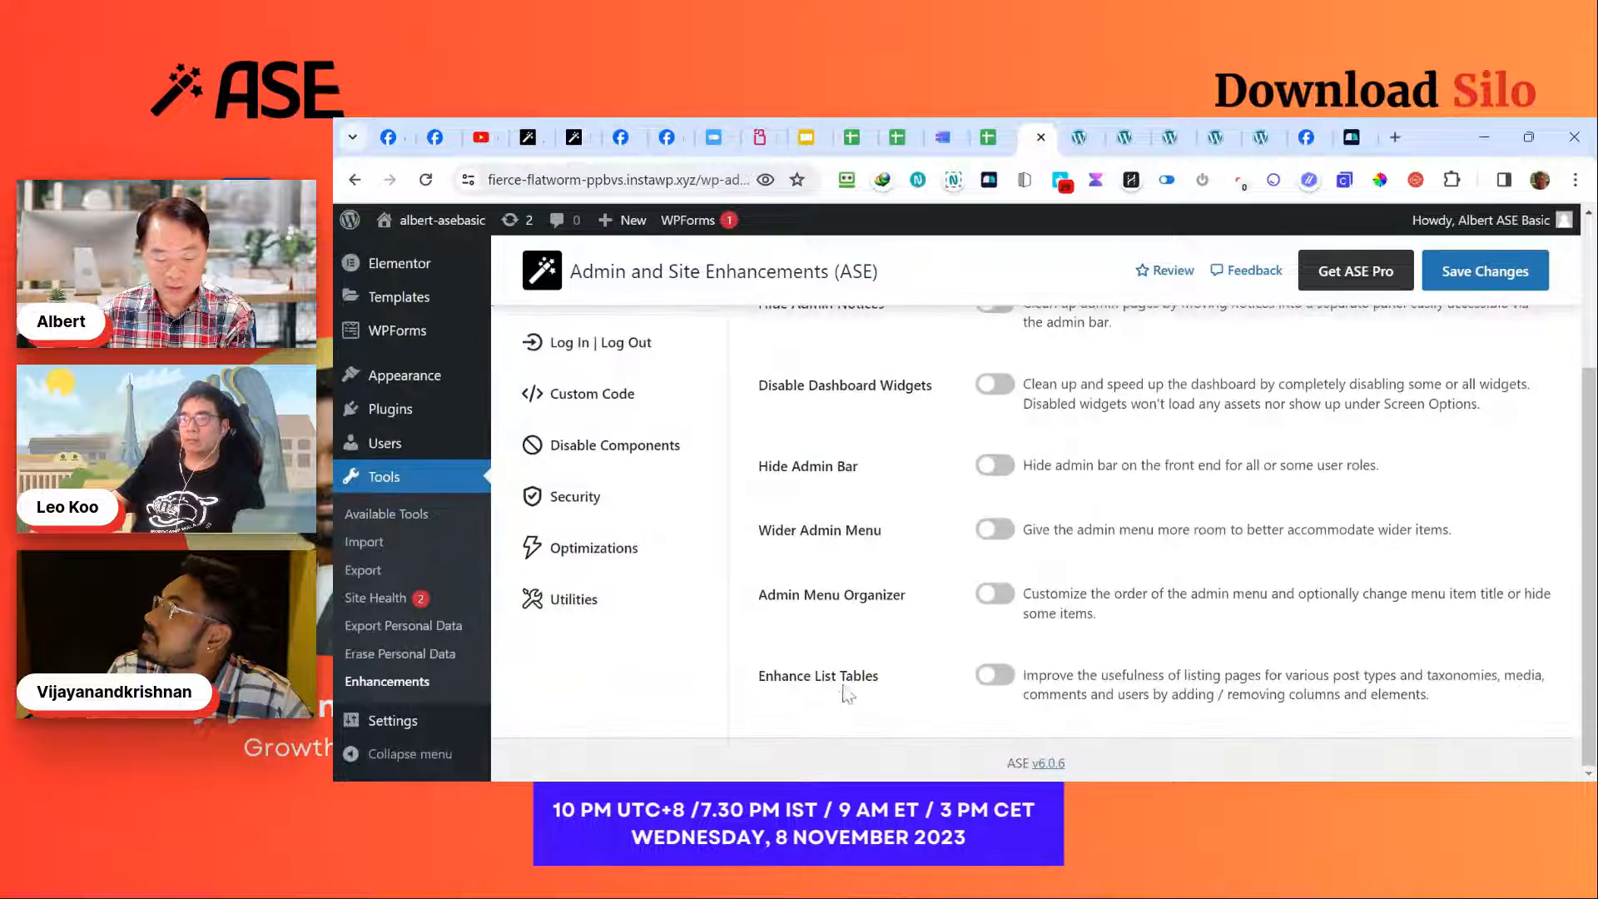
scroll(907, 569, "up", 3)
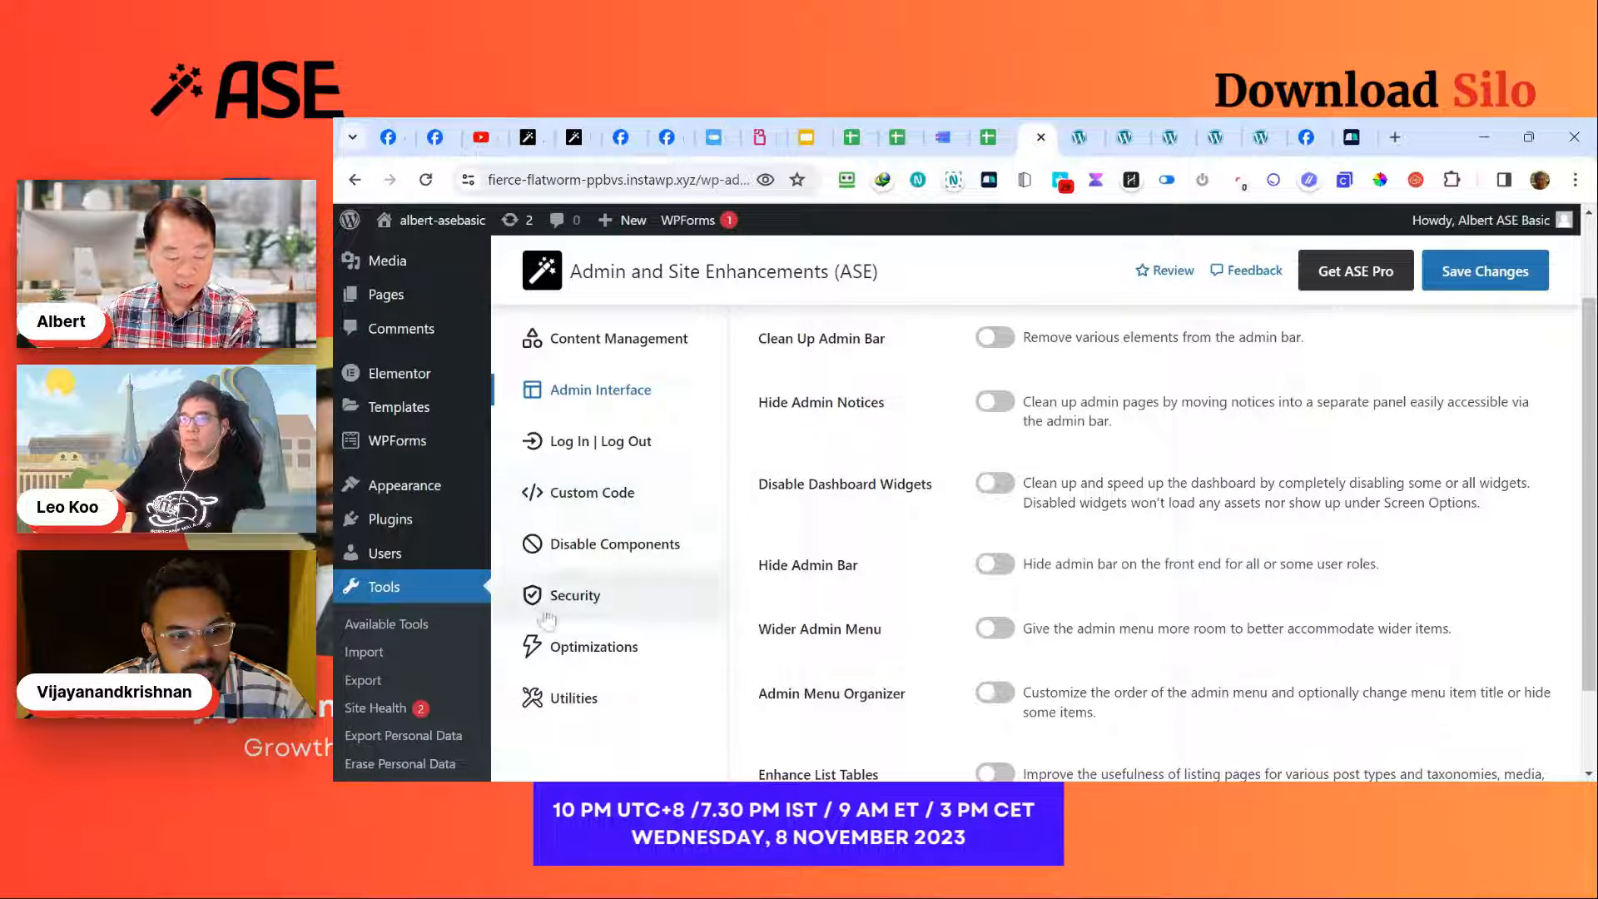
scroll(478, 732, "down", 1)
mouse_move(481, 732)
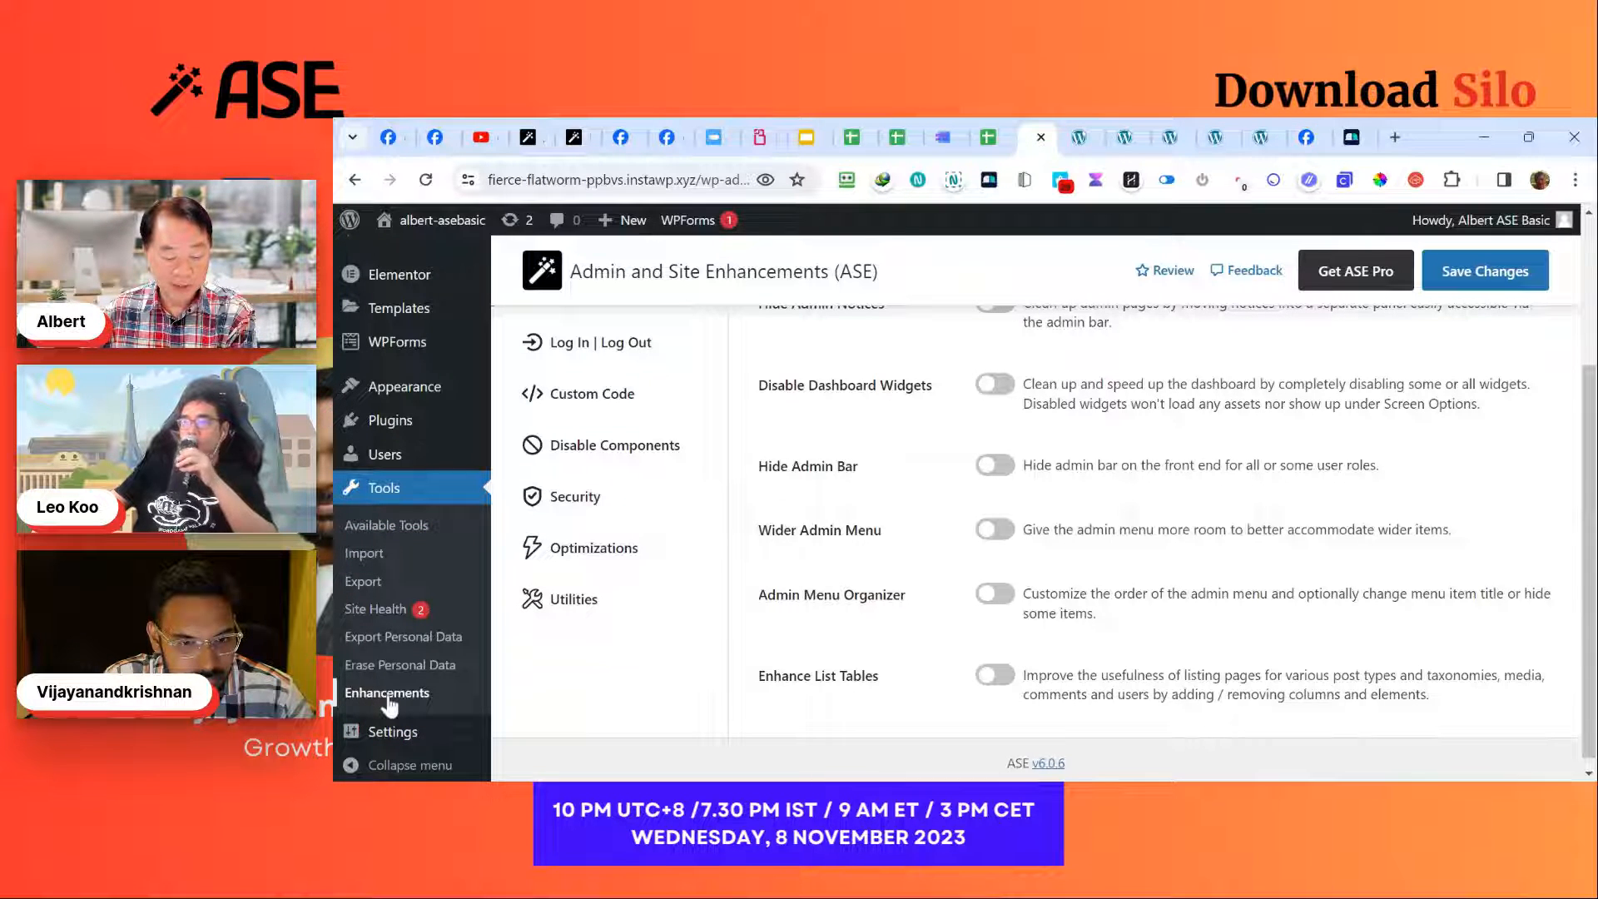
scroll(420, 658, "up", 3)
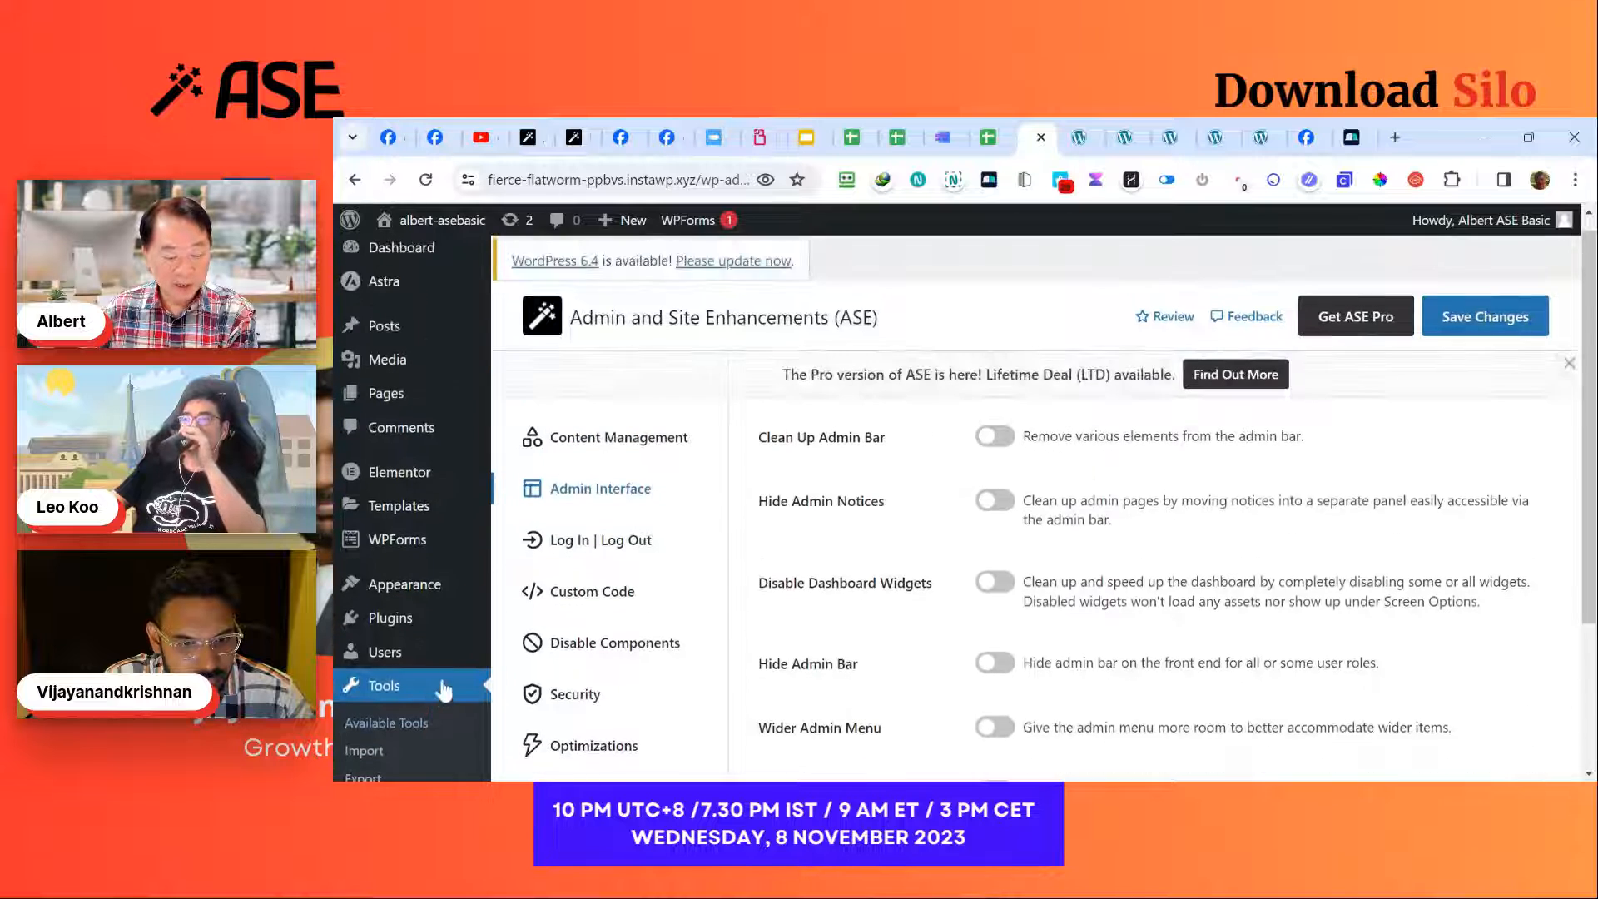
Step: Open the installed plugins list, go to the configuration of Admin and Site Enhancements (ASE), and look over its settings page
mouse_move(426, 626)
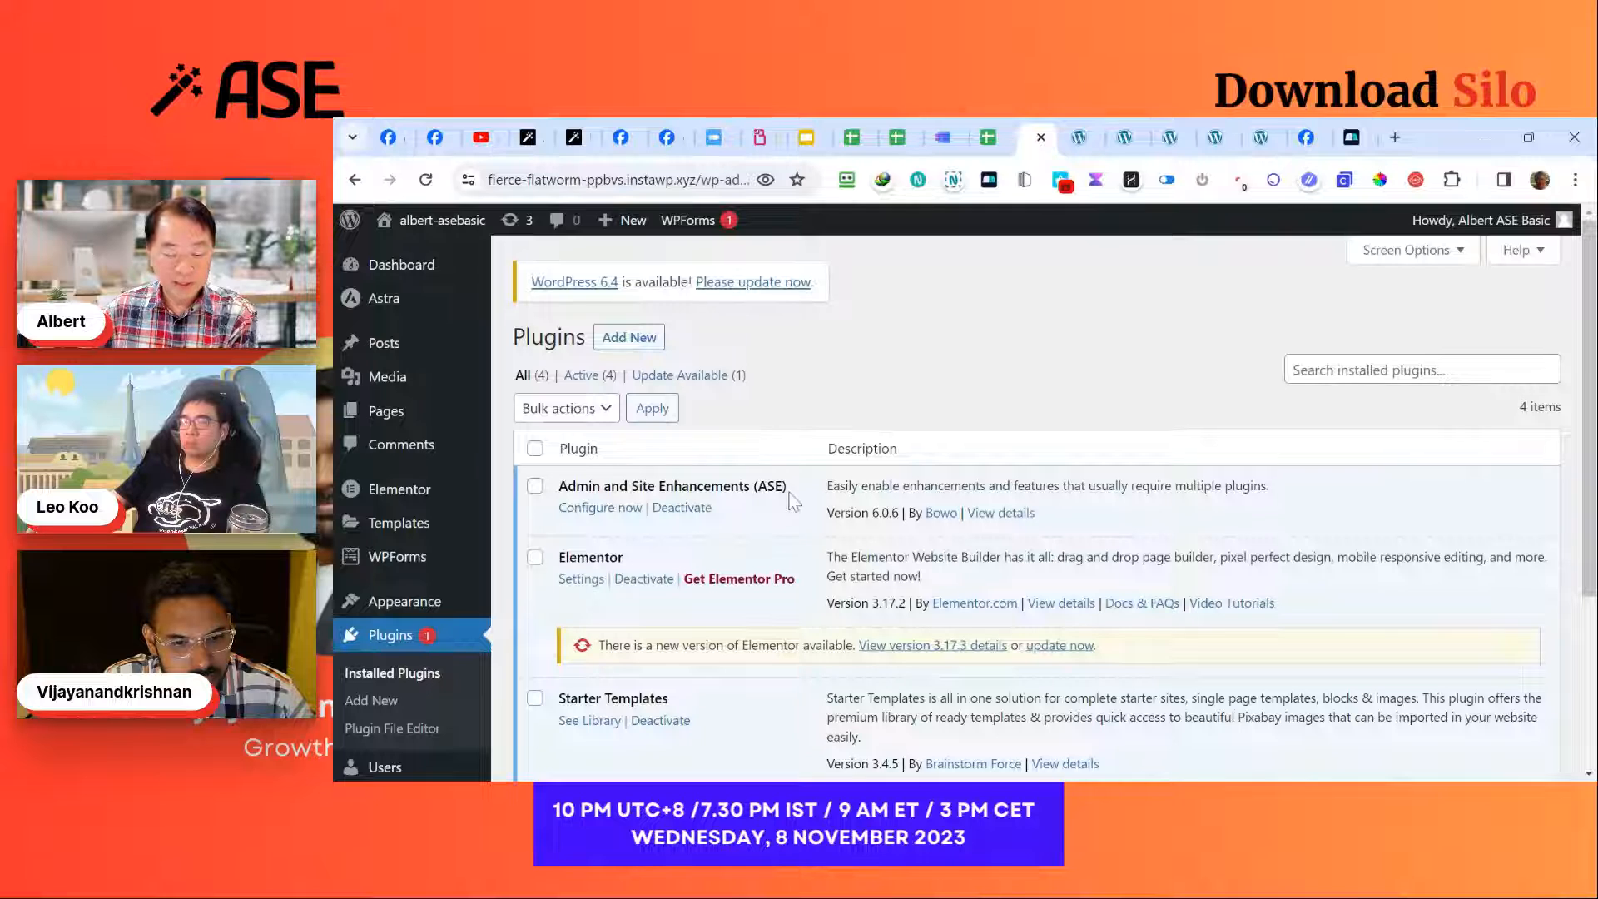
left_click(605, 512)
scroll(457, 641, "down", 3)
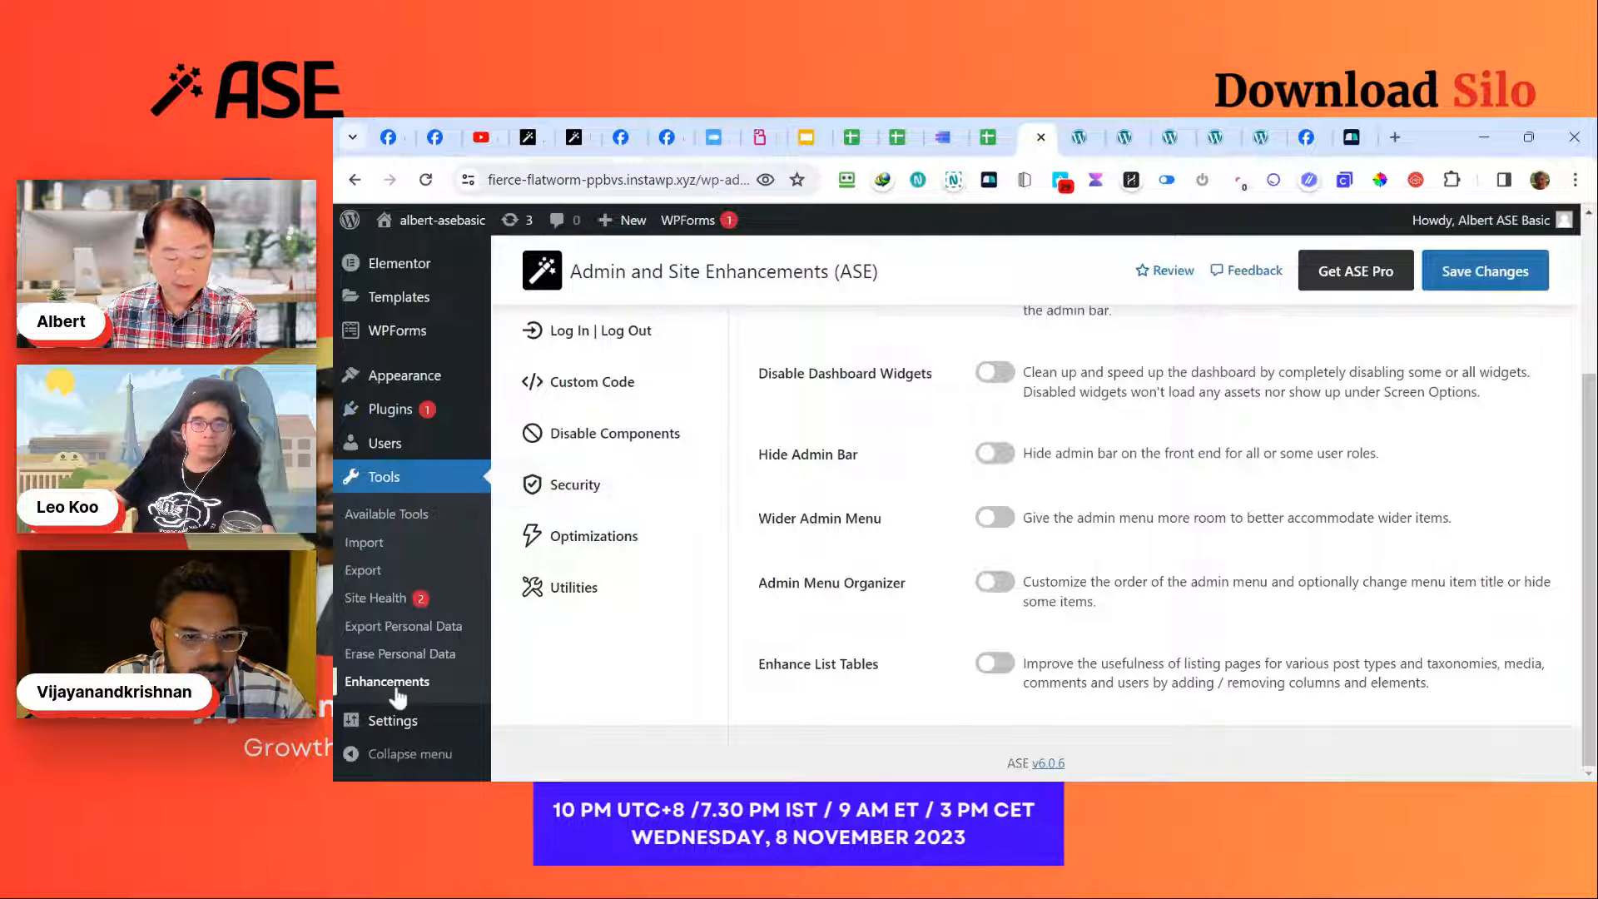
scroll(681, 427, "up", 1)
scroll(967, 483, "up", 2)
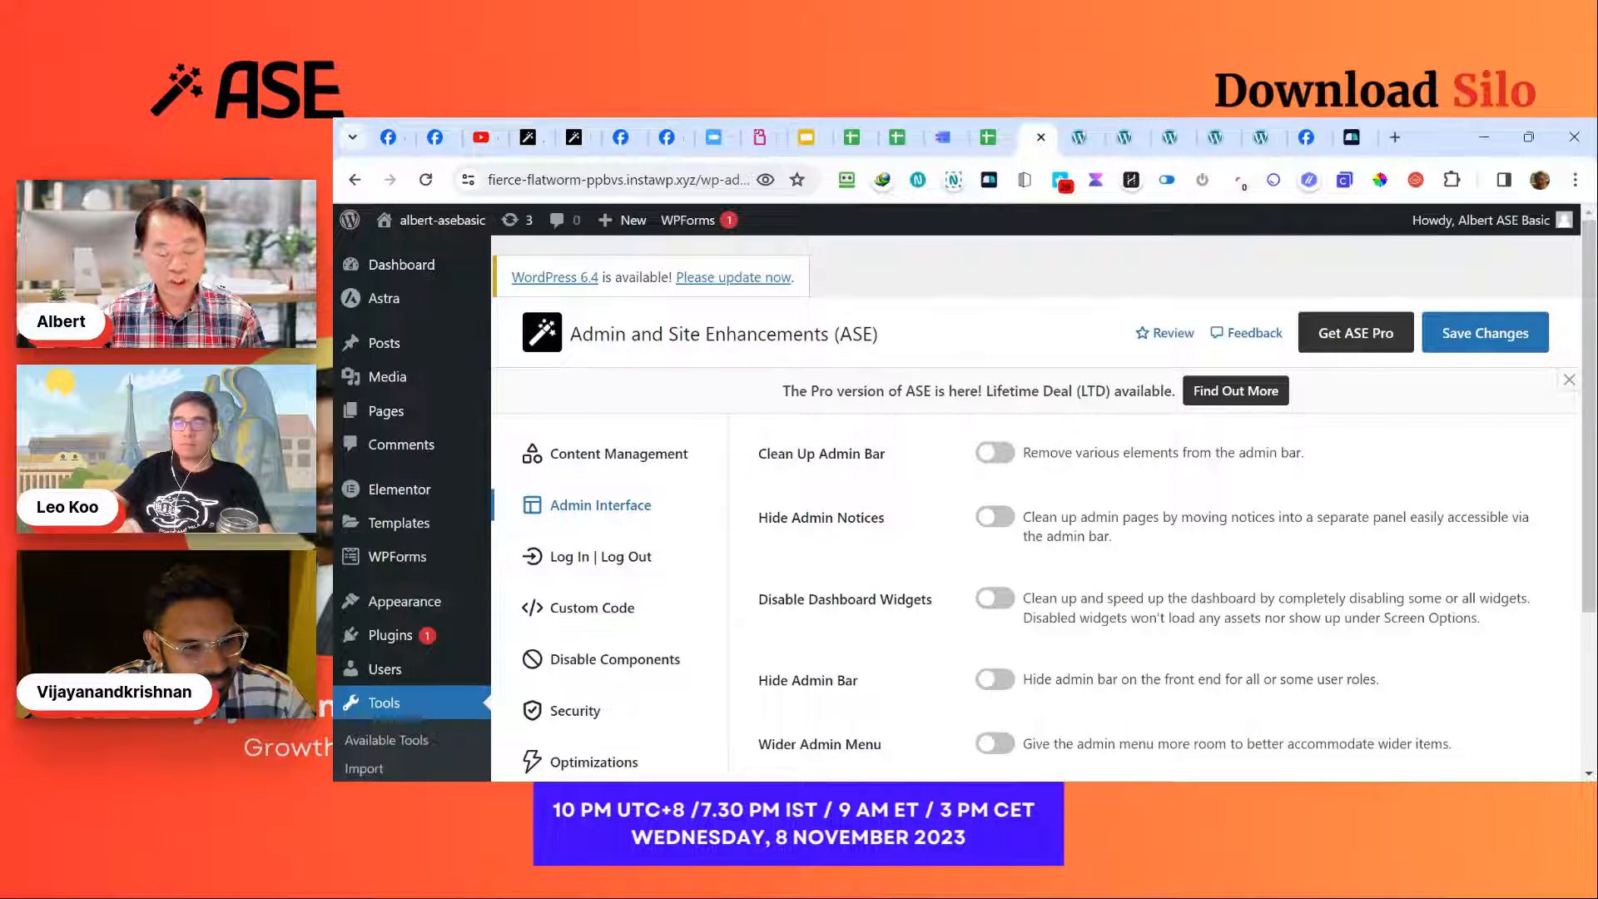
scroll(1096, 548, "down", 3)
scroll(1095, 548, "up", 3)
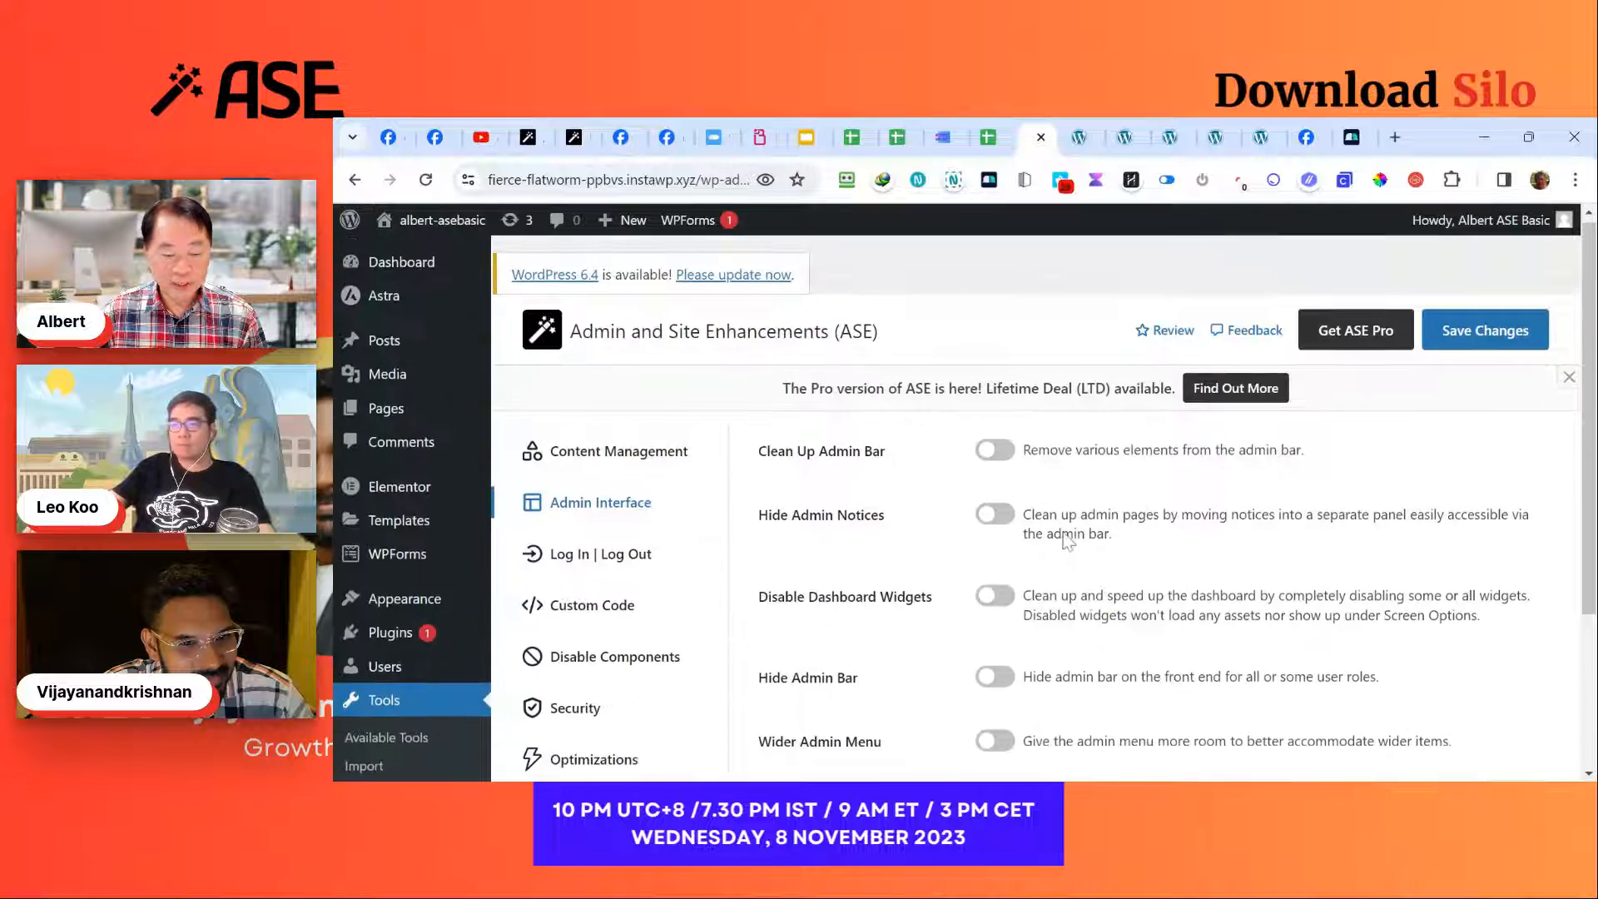
Step: Browse the Content Management, Admin Interface and Log In | Log Out module categories in turn
left_click(663, 462)
scroll(784, 527, "down", 1)
scroll(783, 527, "up", 1)
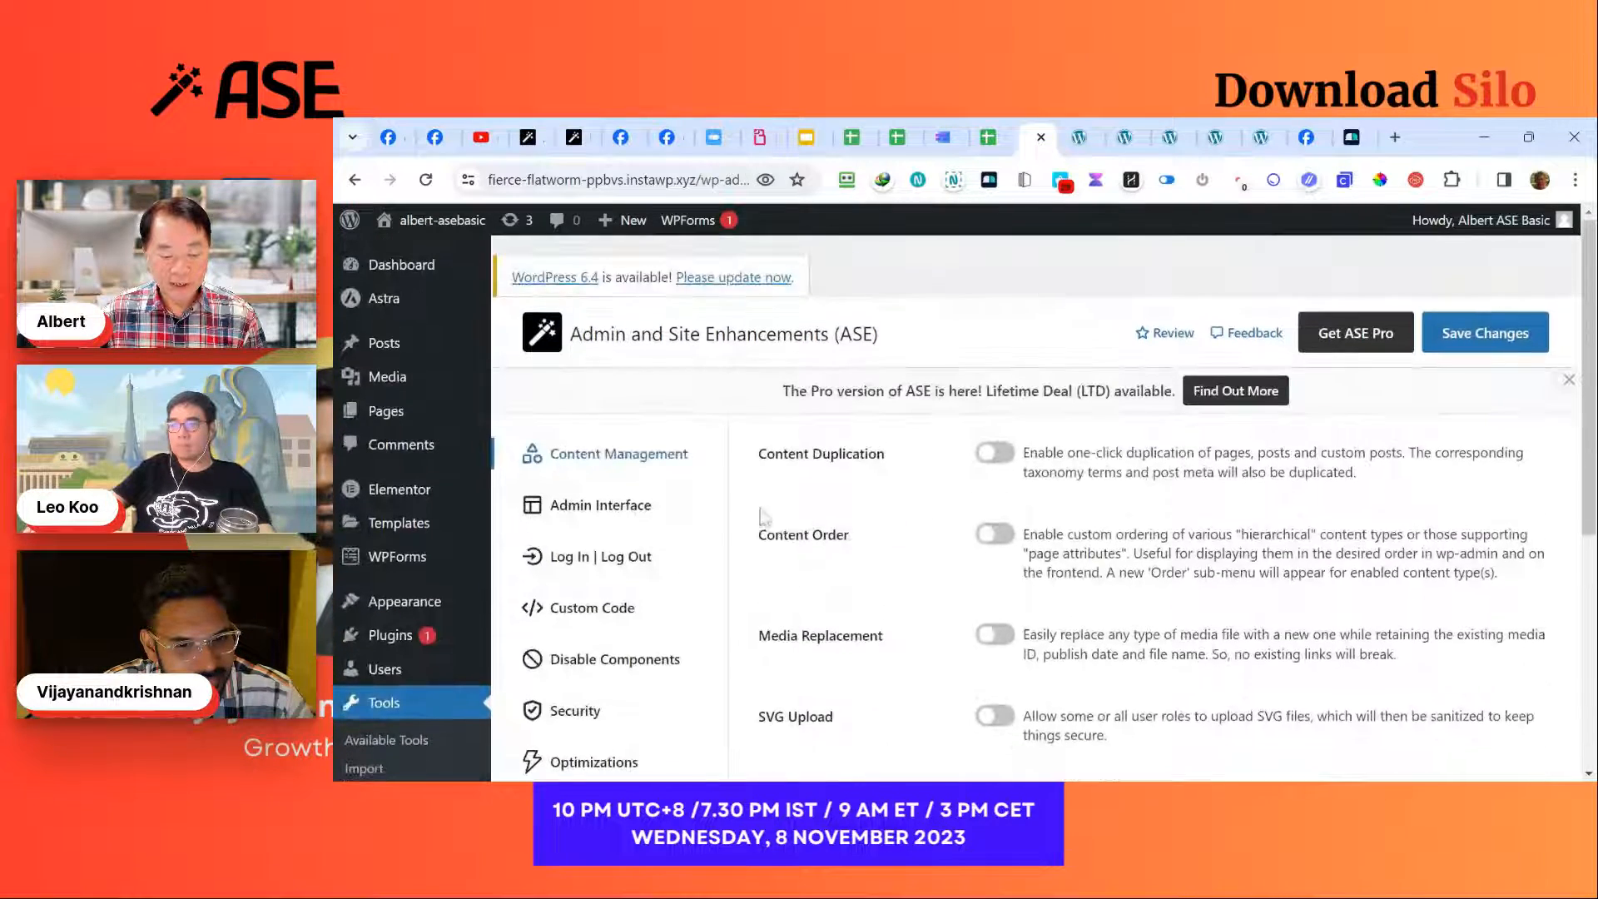
left_click(650, 522)
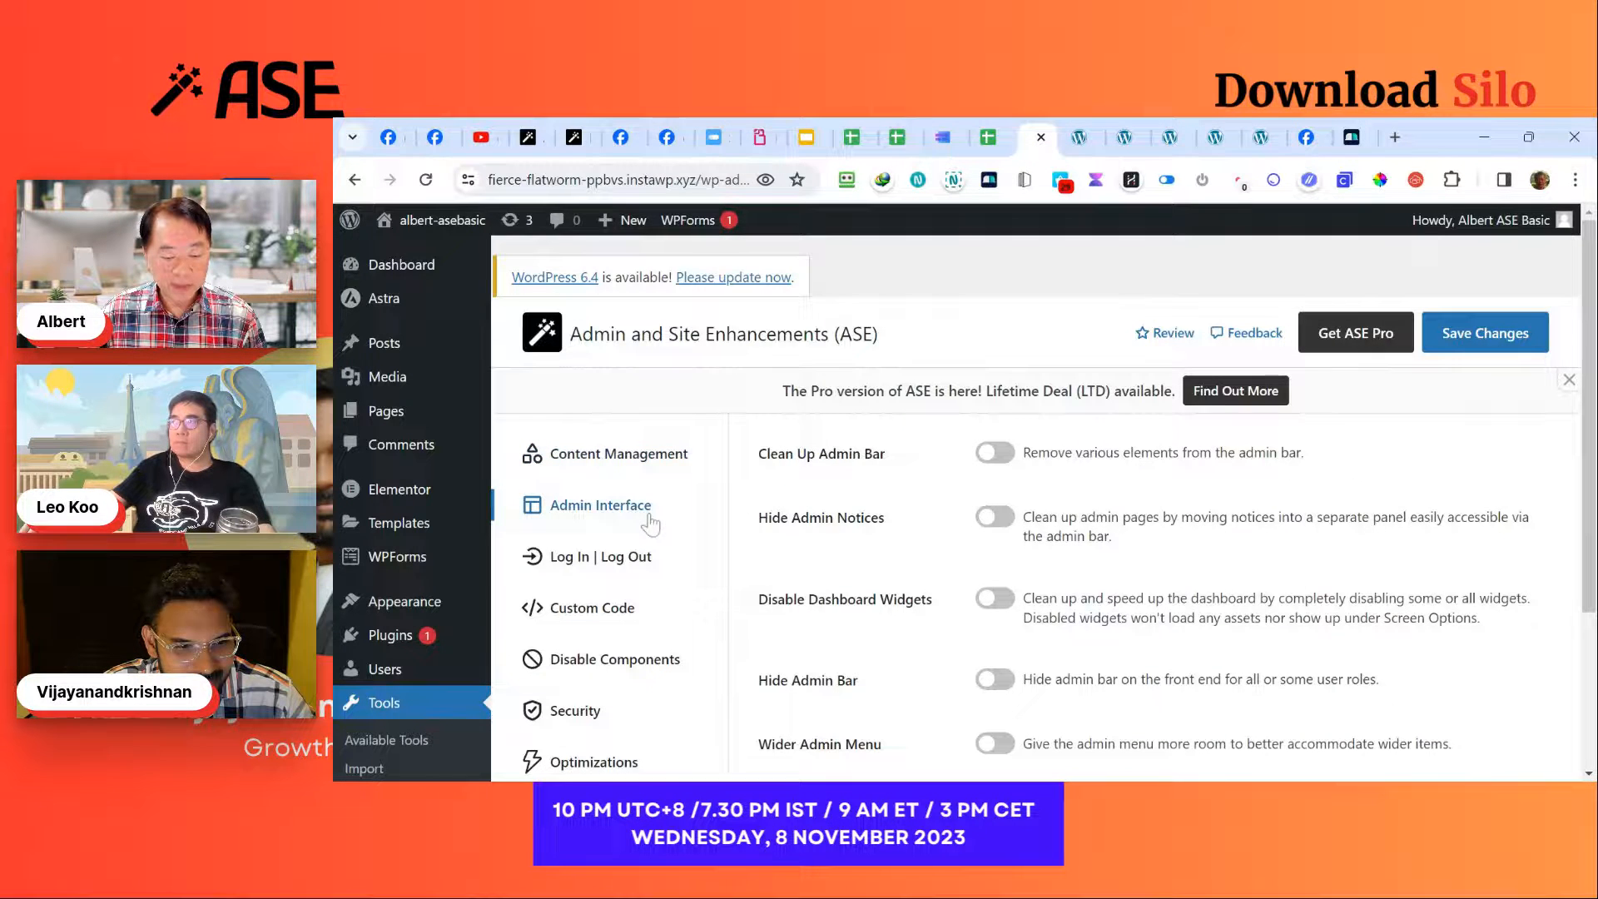
left_click(643, 574)
scroll(675, 549, "down", 1)
scroll(675, 549, "down", 2)
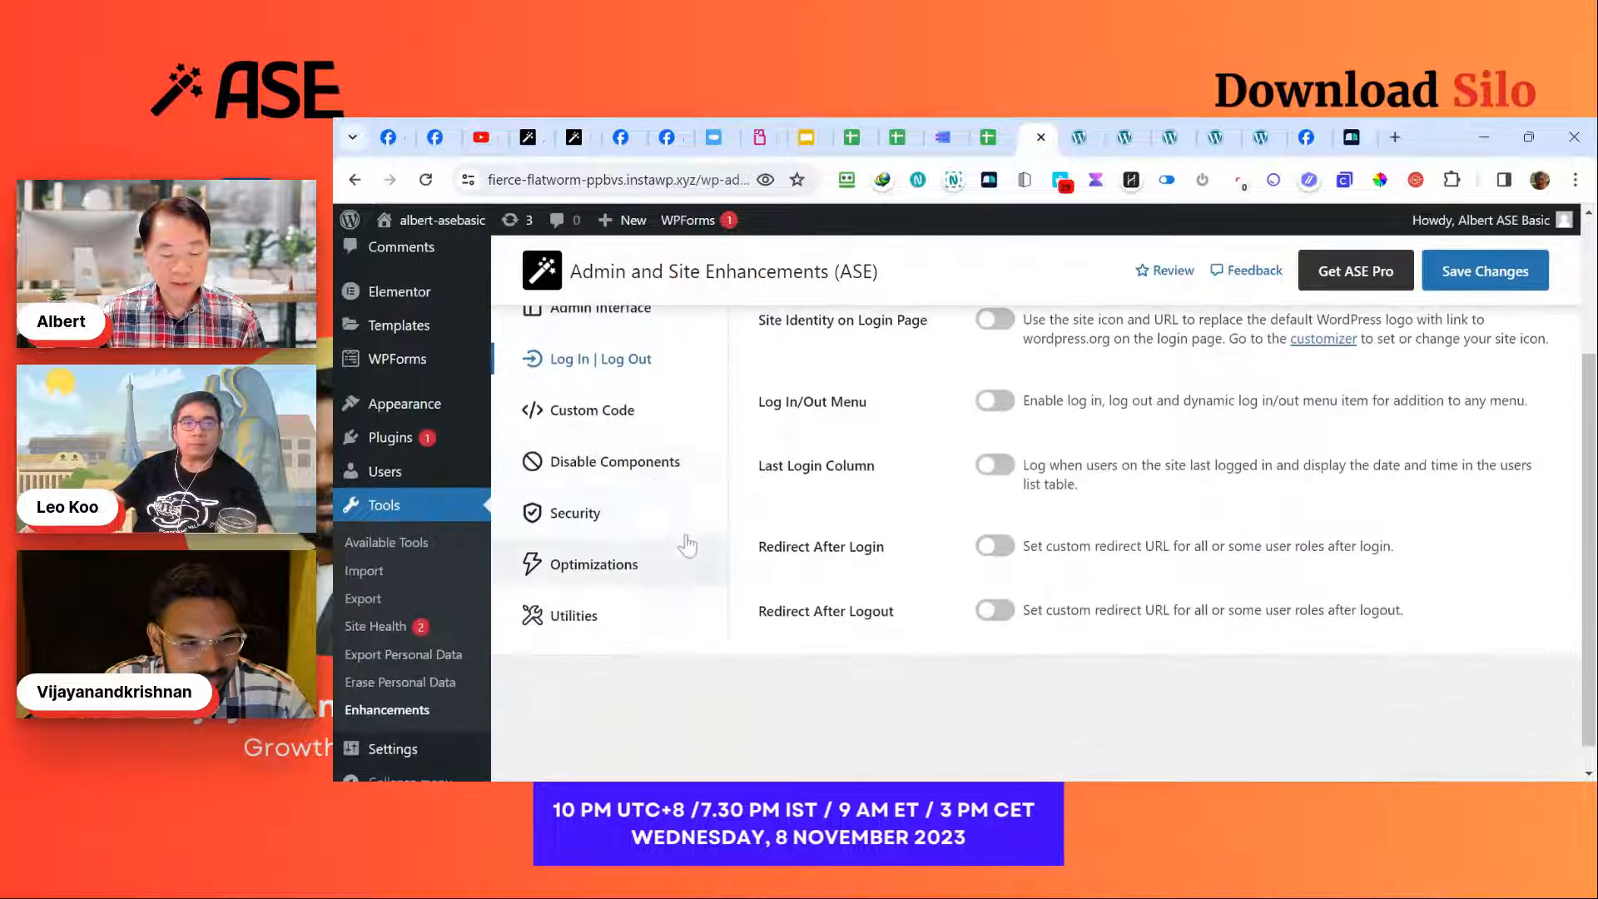
Step: View the remaining module categories in turn: Custom Code, Disable Components, Security, Optimizations and Utilities
left_click(608, 412)
left_click(641, 466)
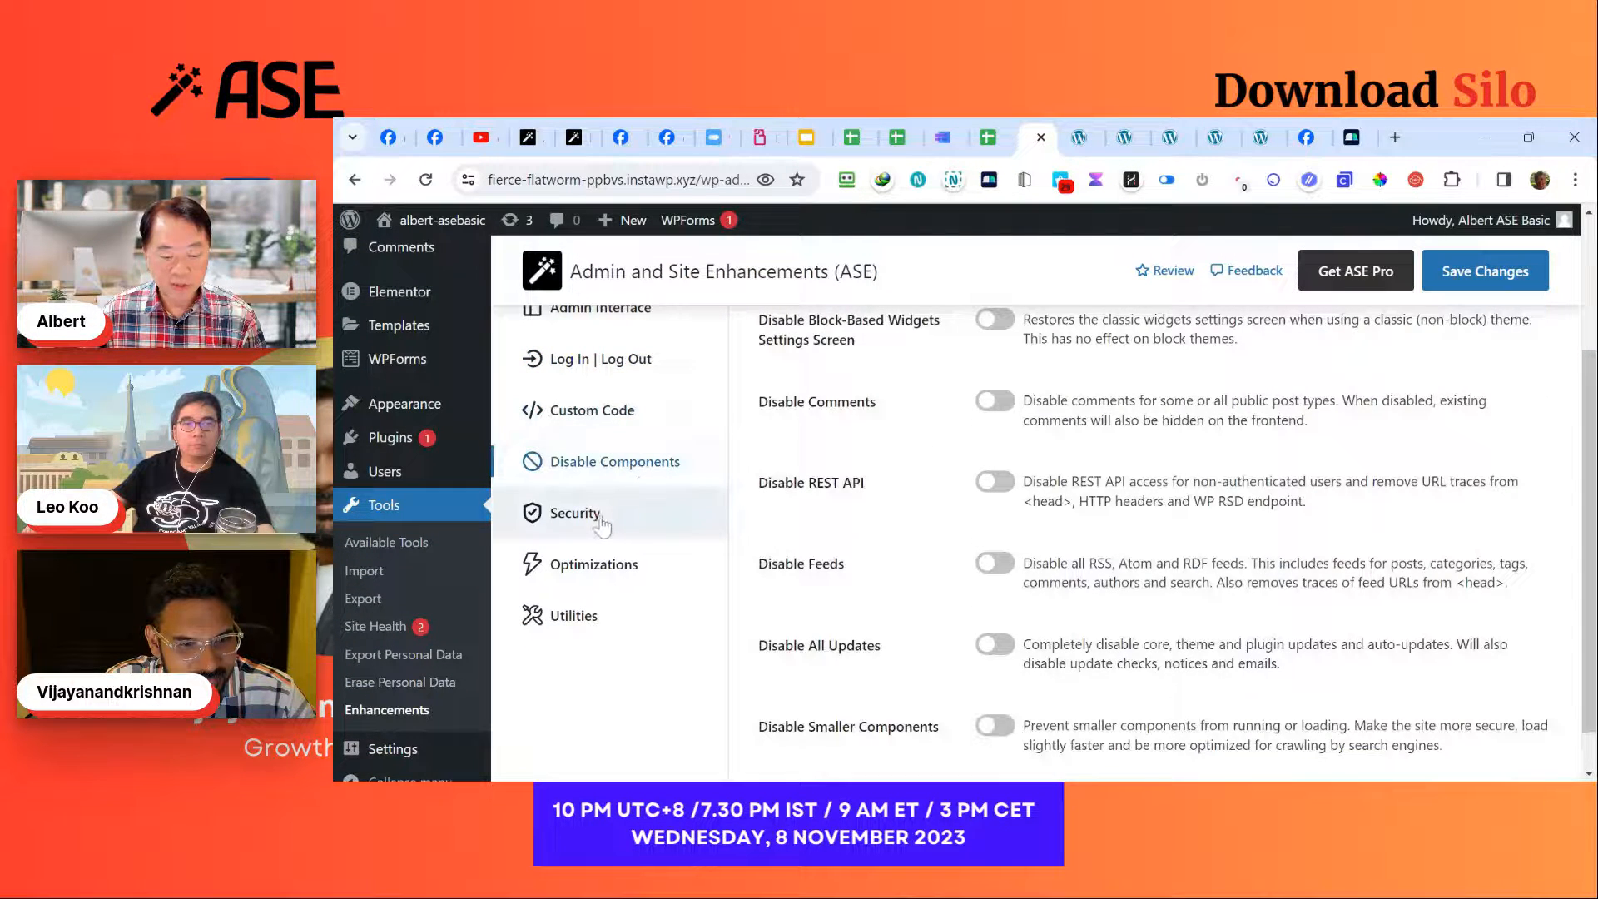
left_click(598, 521)
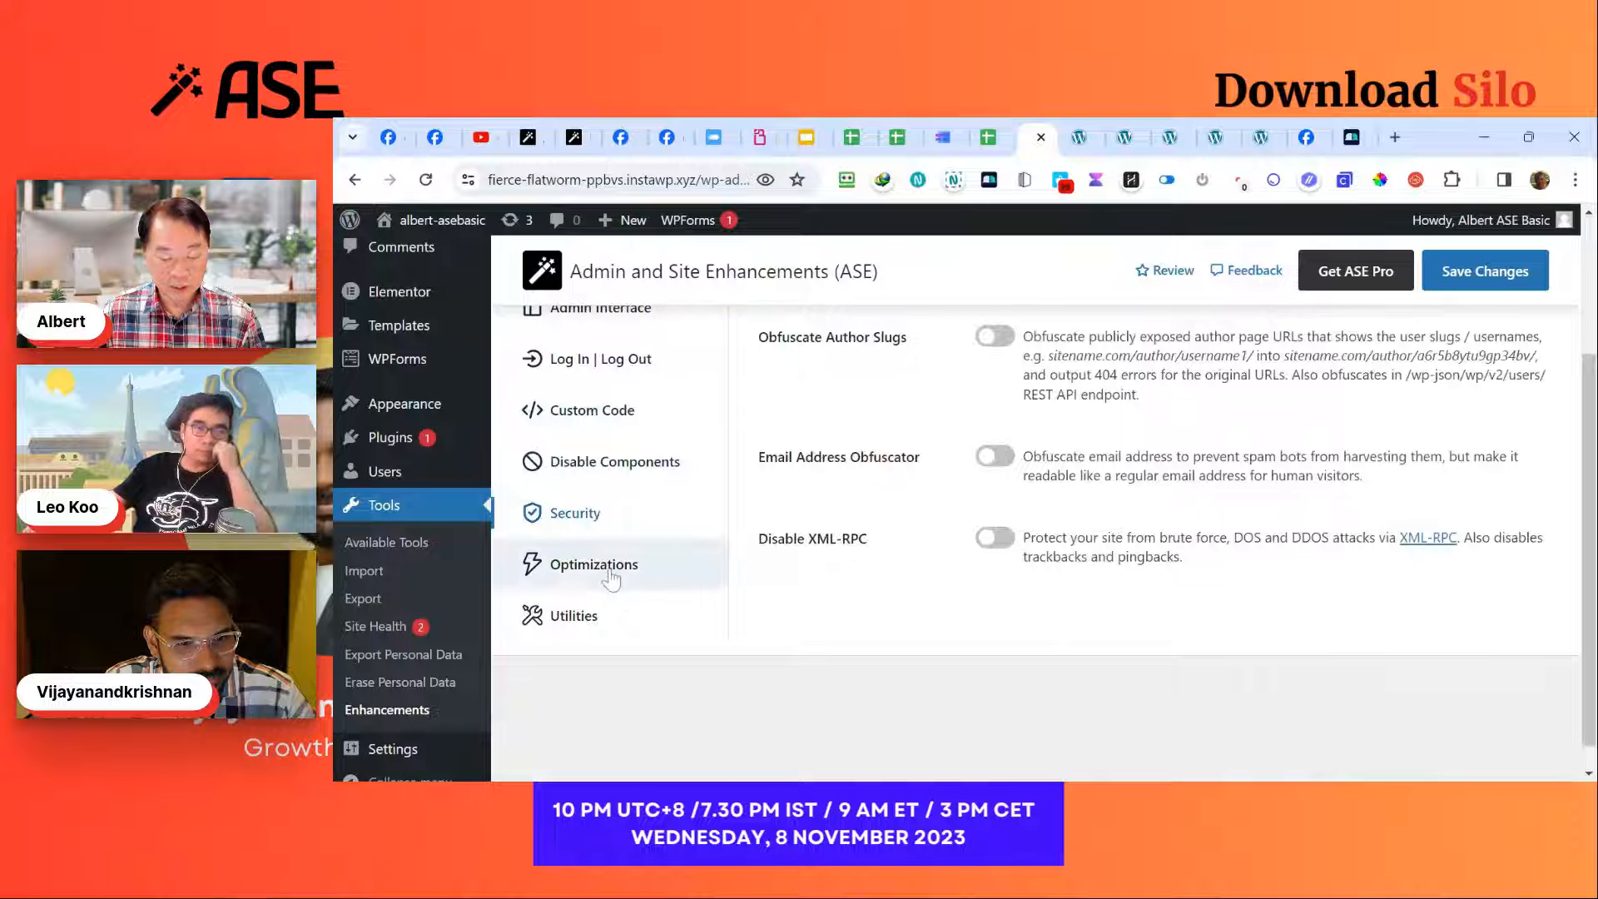
left_click(612, 574)
left_click(661, 620)
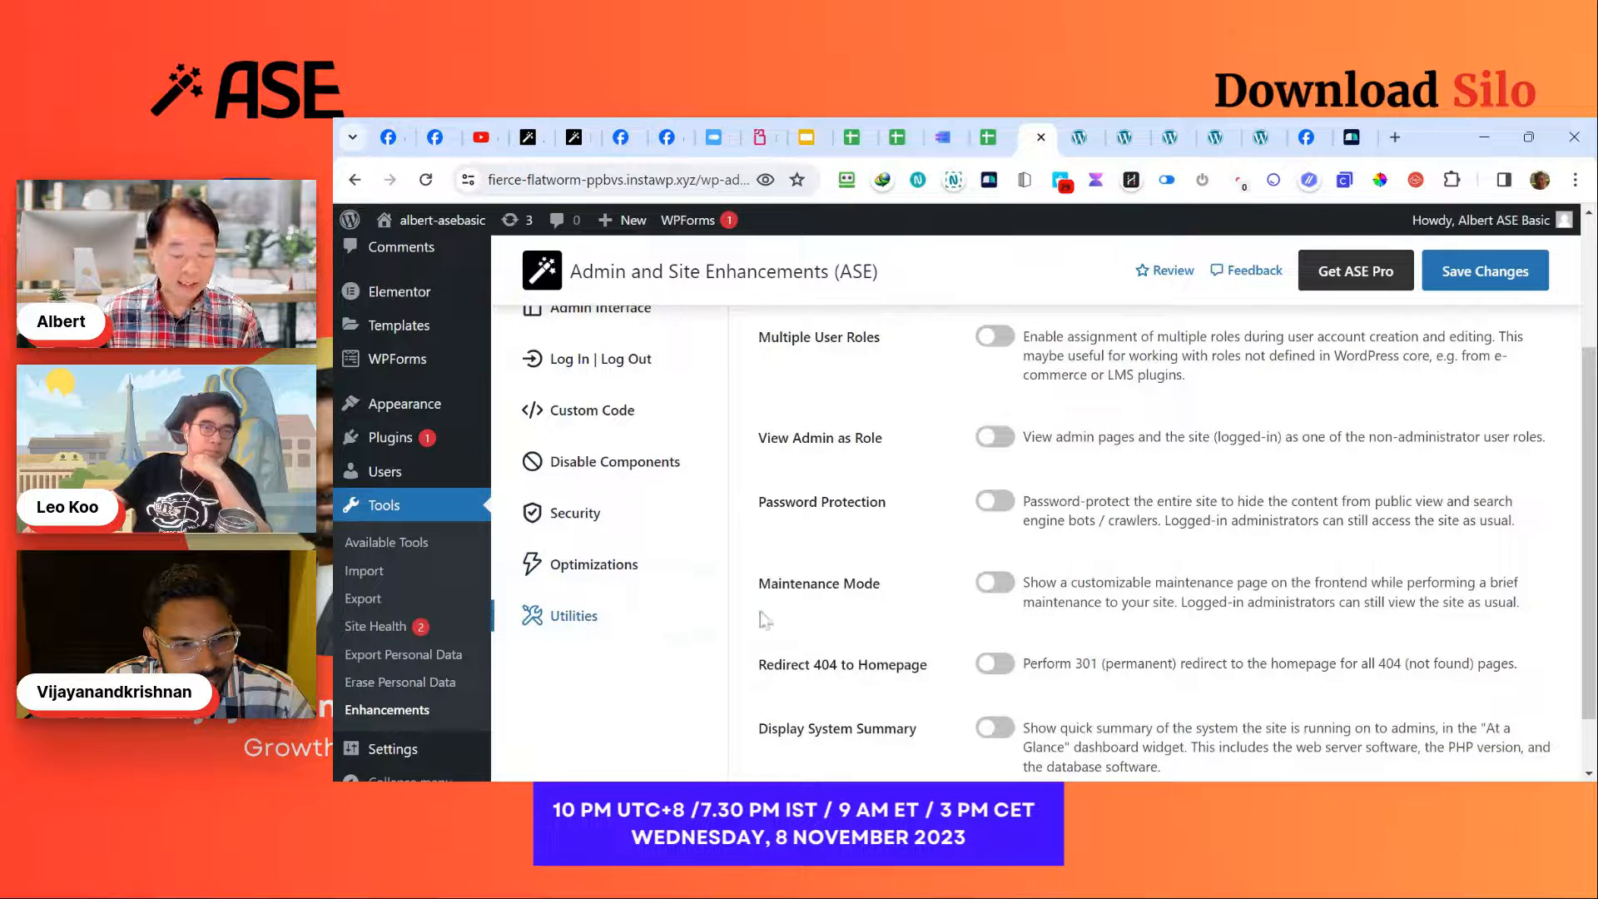
Step: Switch to the ASE Pro site's settings page and look through its Content Management modules
scroll(1156, 566, "up", 3)
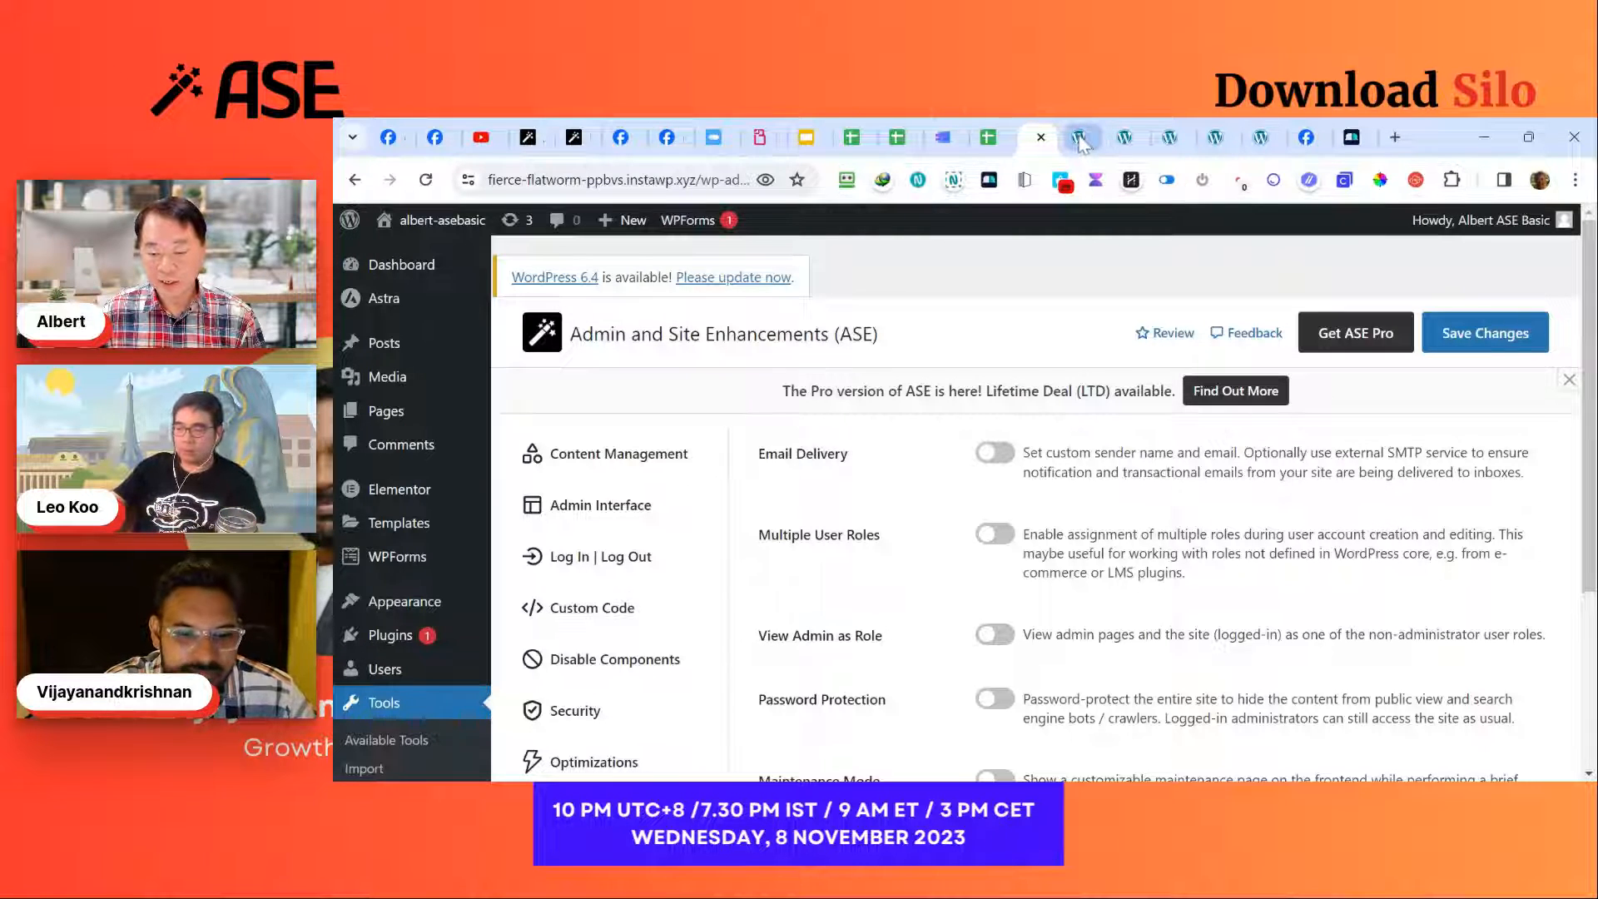
left_click(1263, 140)
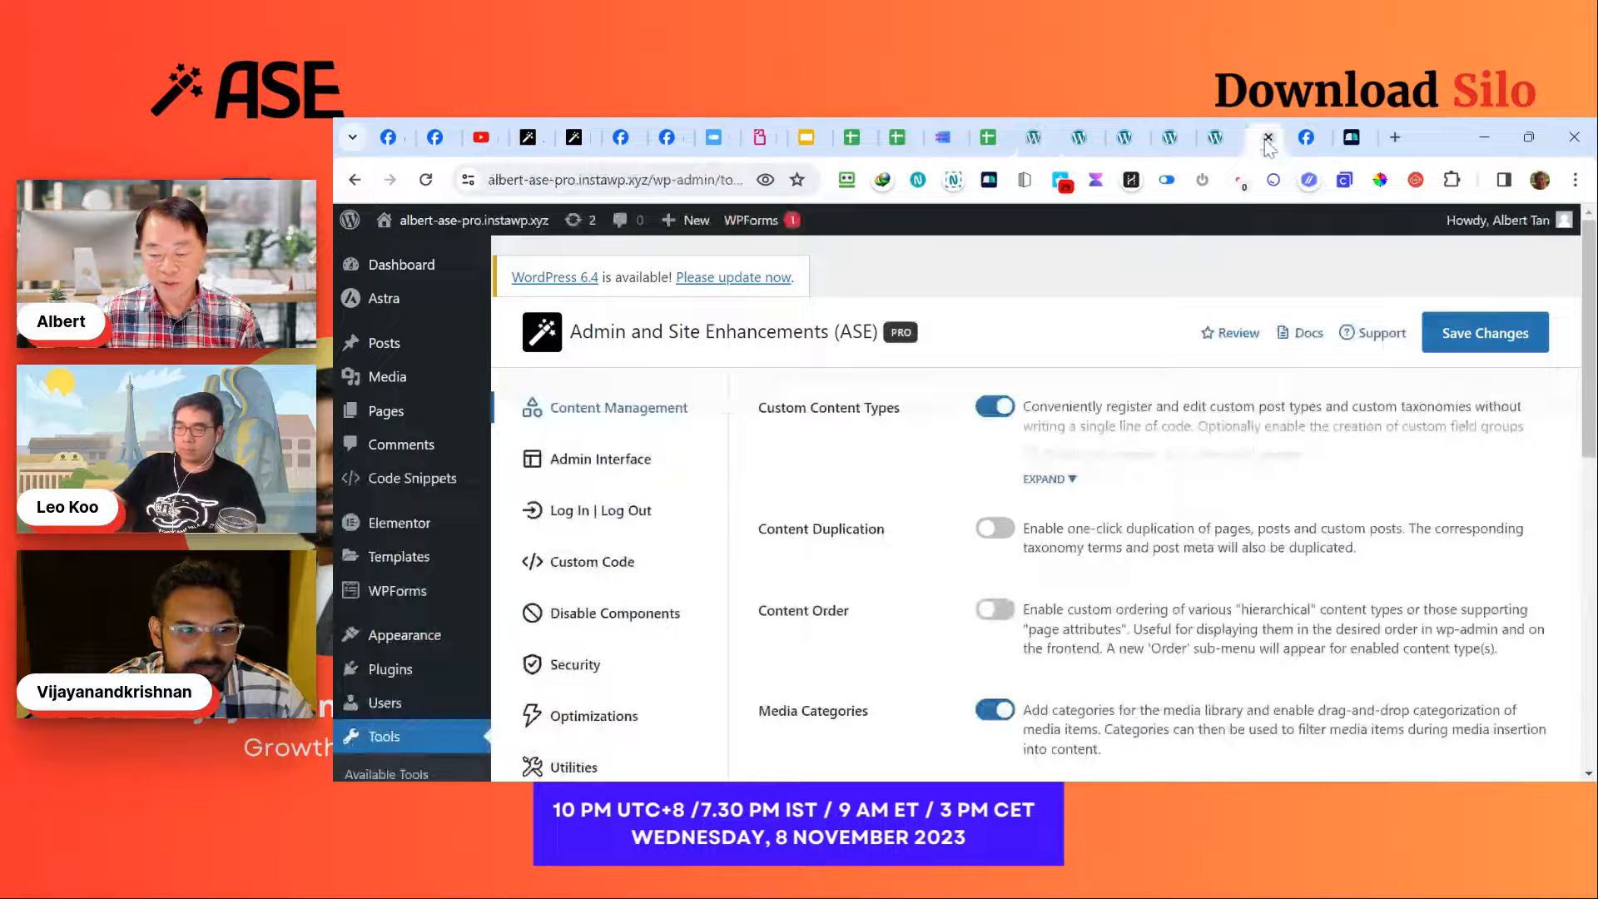
scroll(1115, 498, "down", 2)
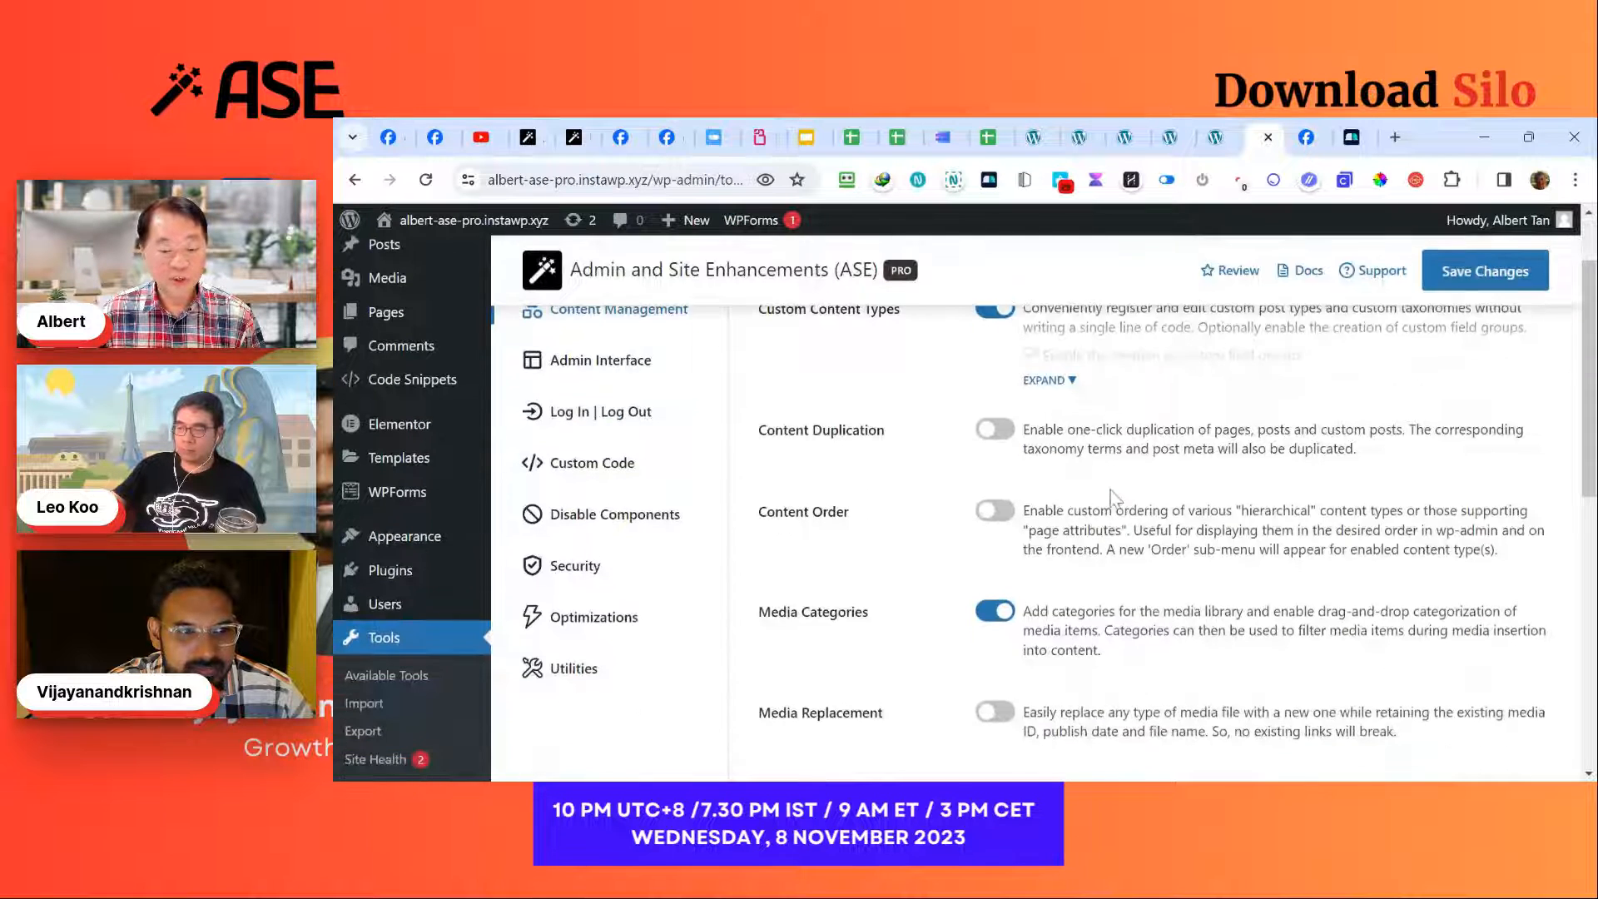
scroll(1115, 498, "up", 2)
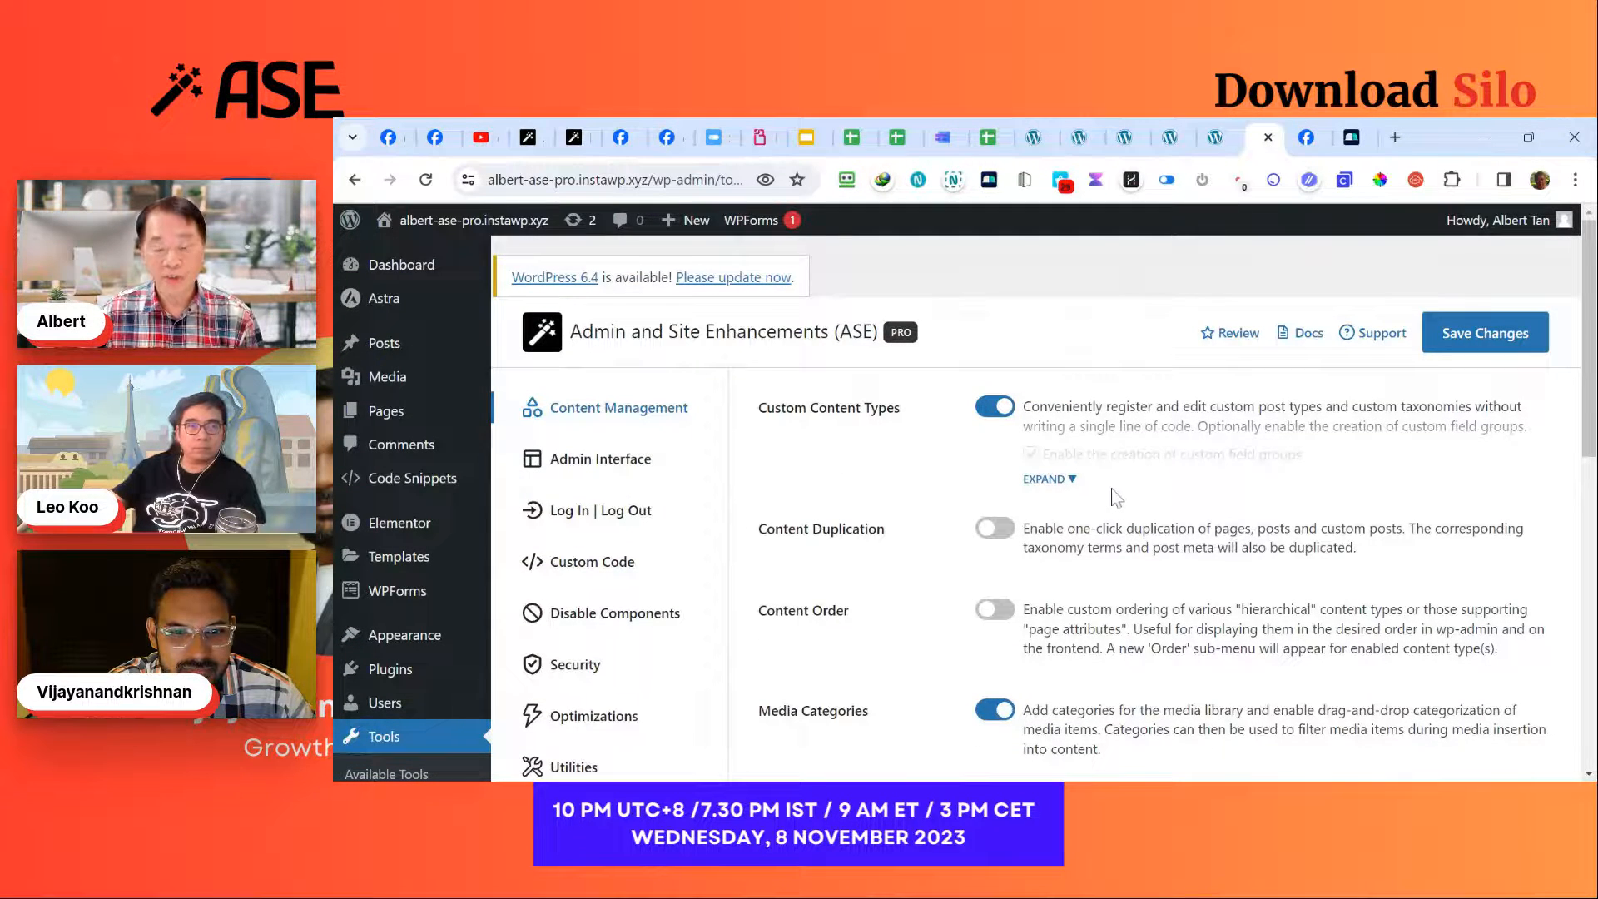
scroll(1115, 498, "down", 2)
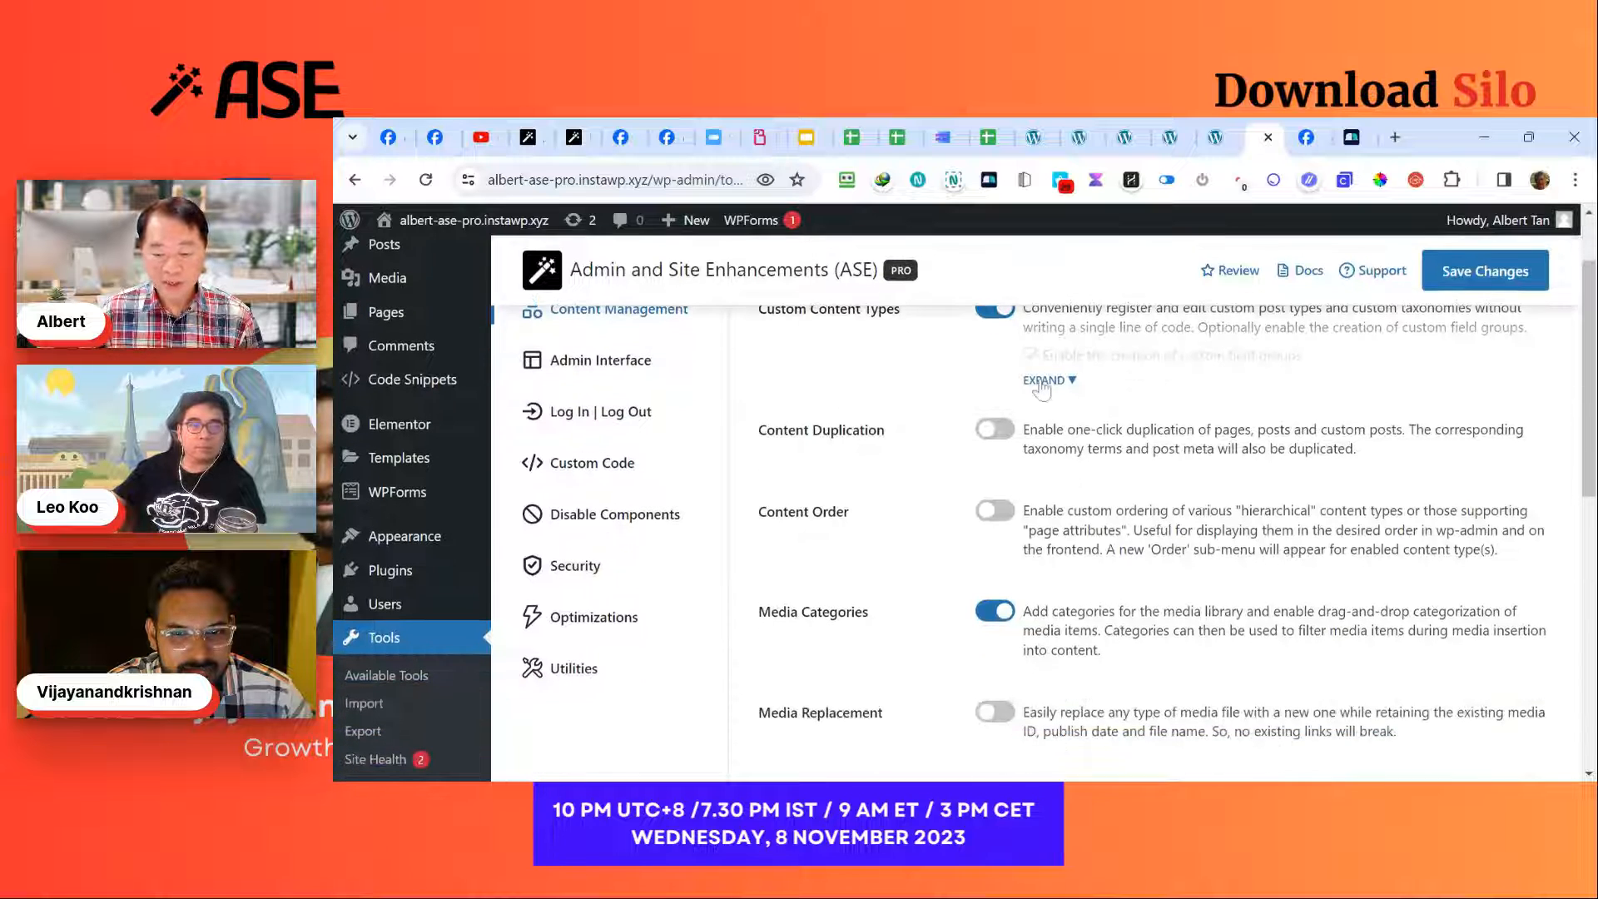
scroll(1047, 385, "up", 2)
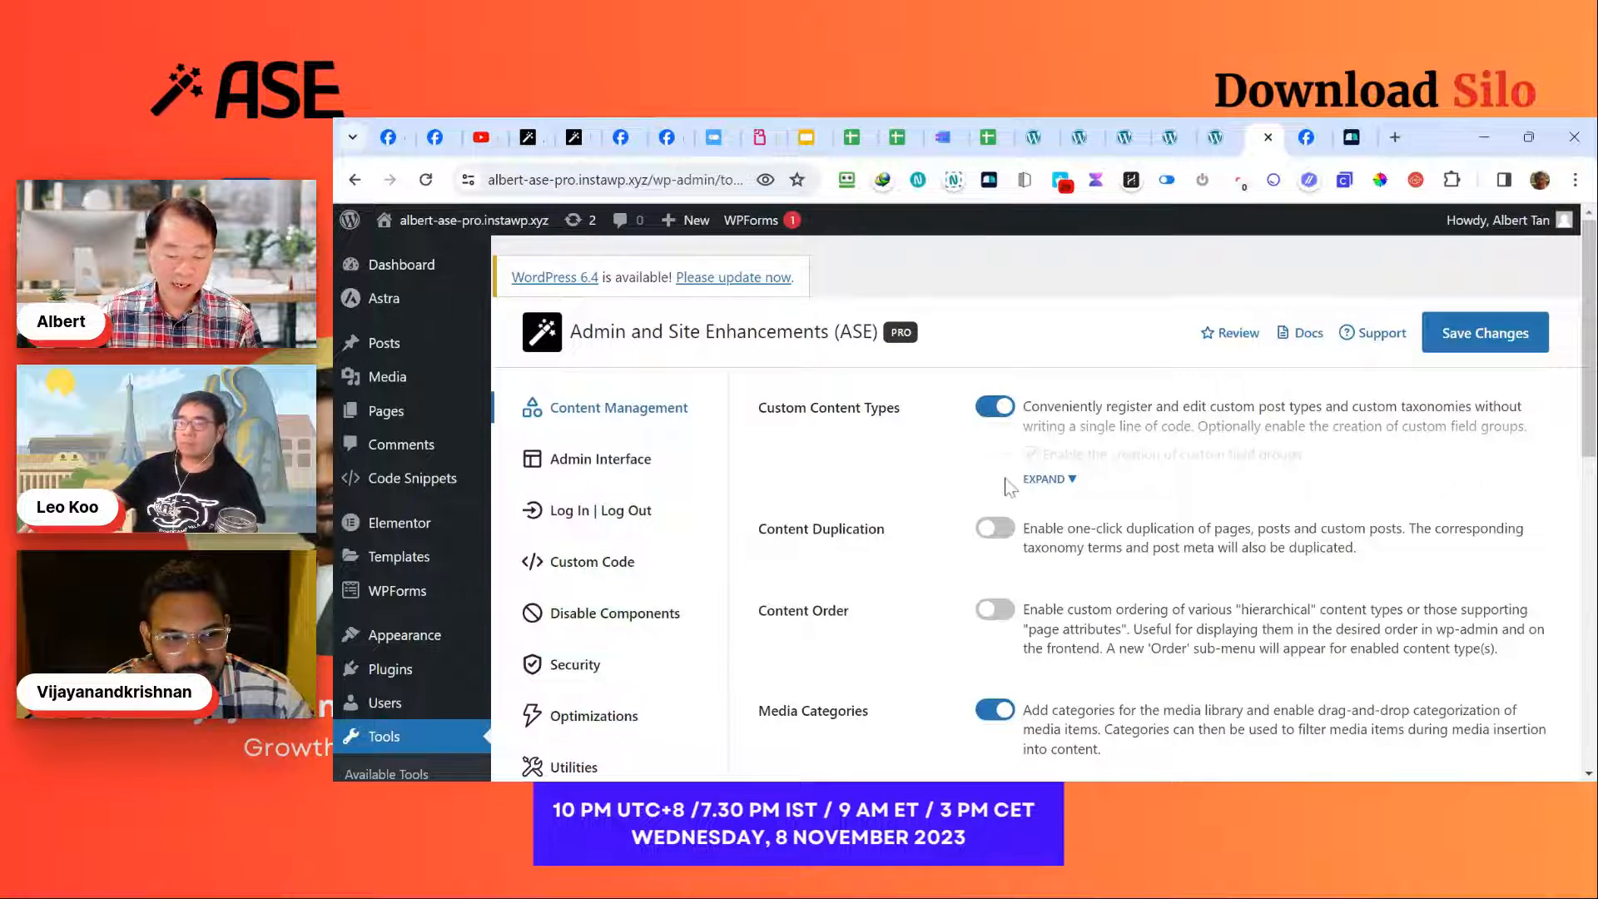
scroll(825, 586, "down", 2)
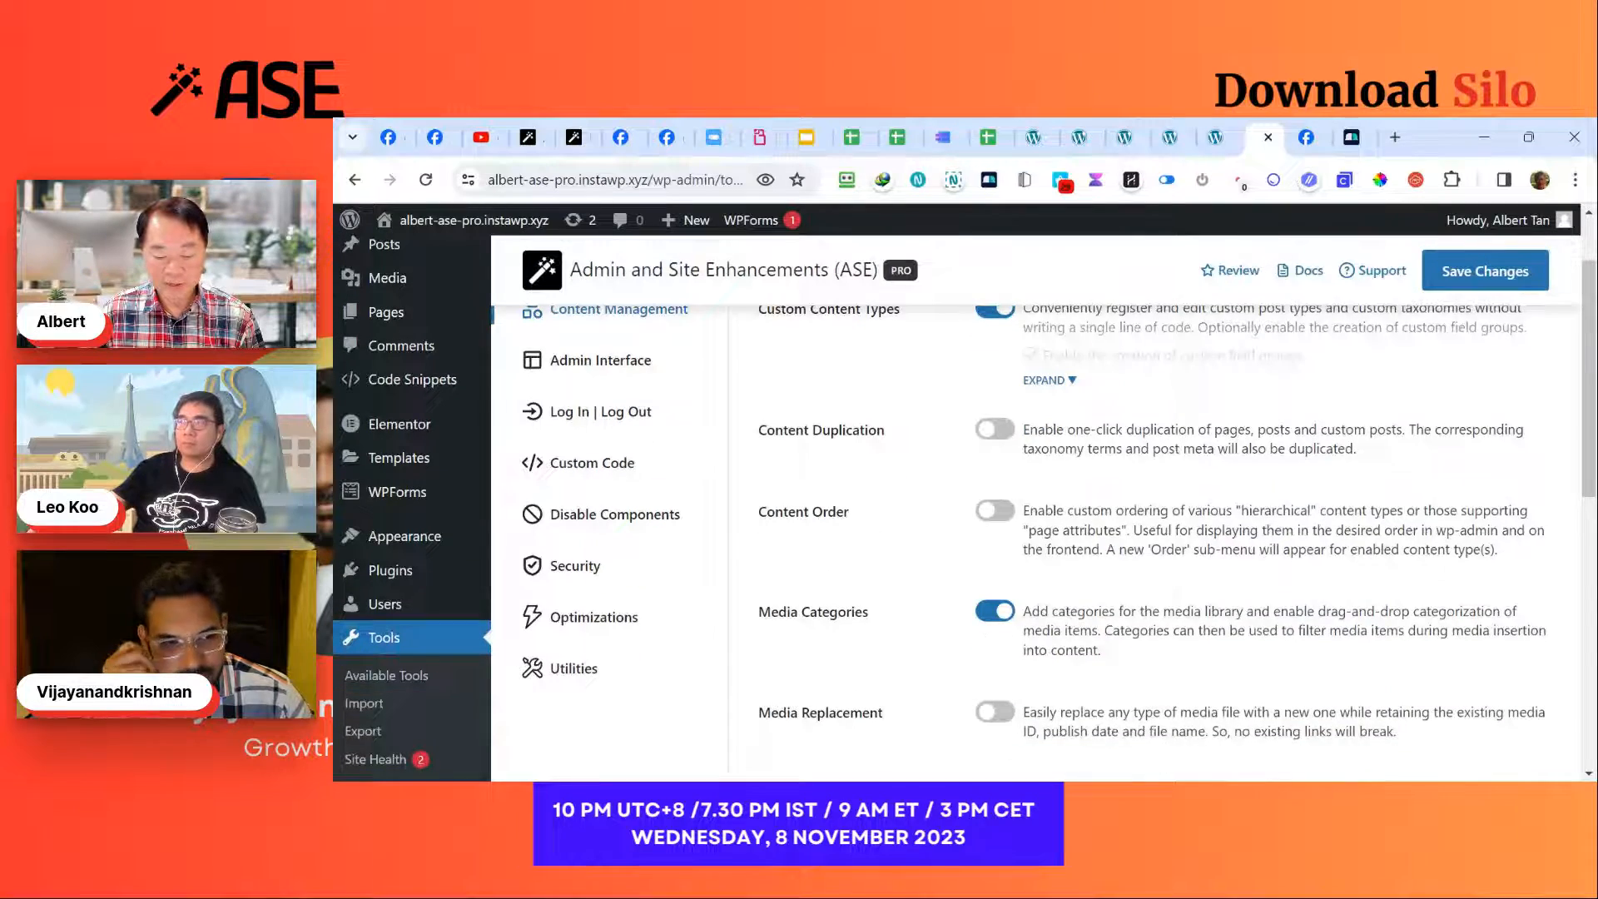
scroll(1049, 541, "down", 4)
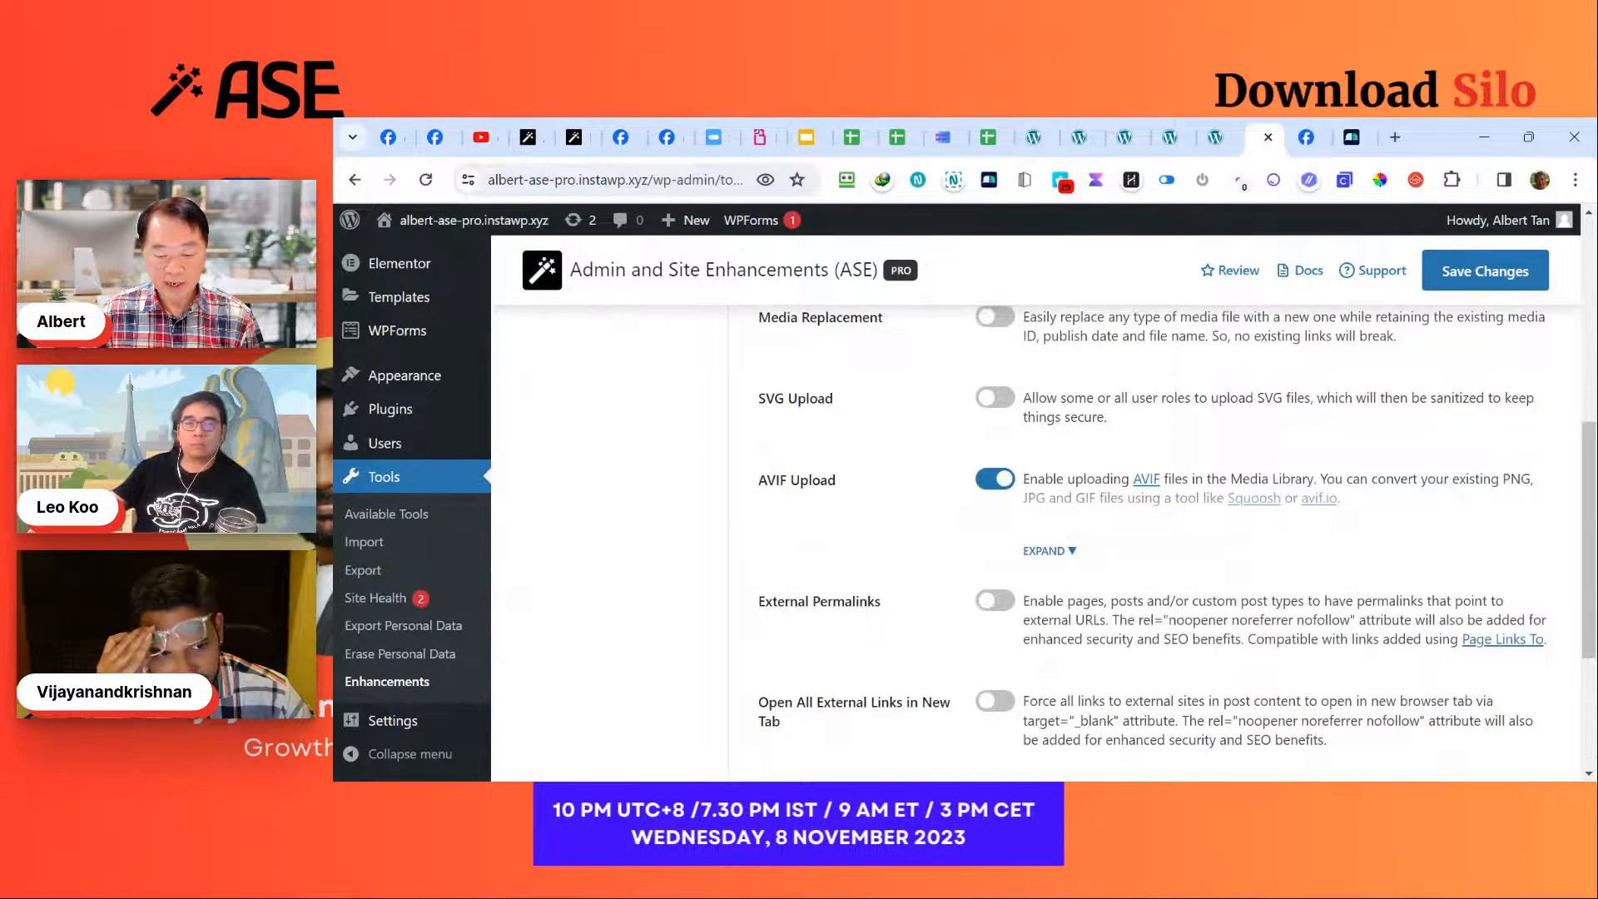
scroll(1078, 523, "up", 5)
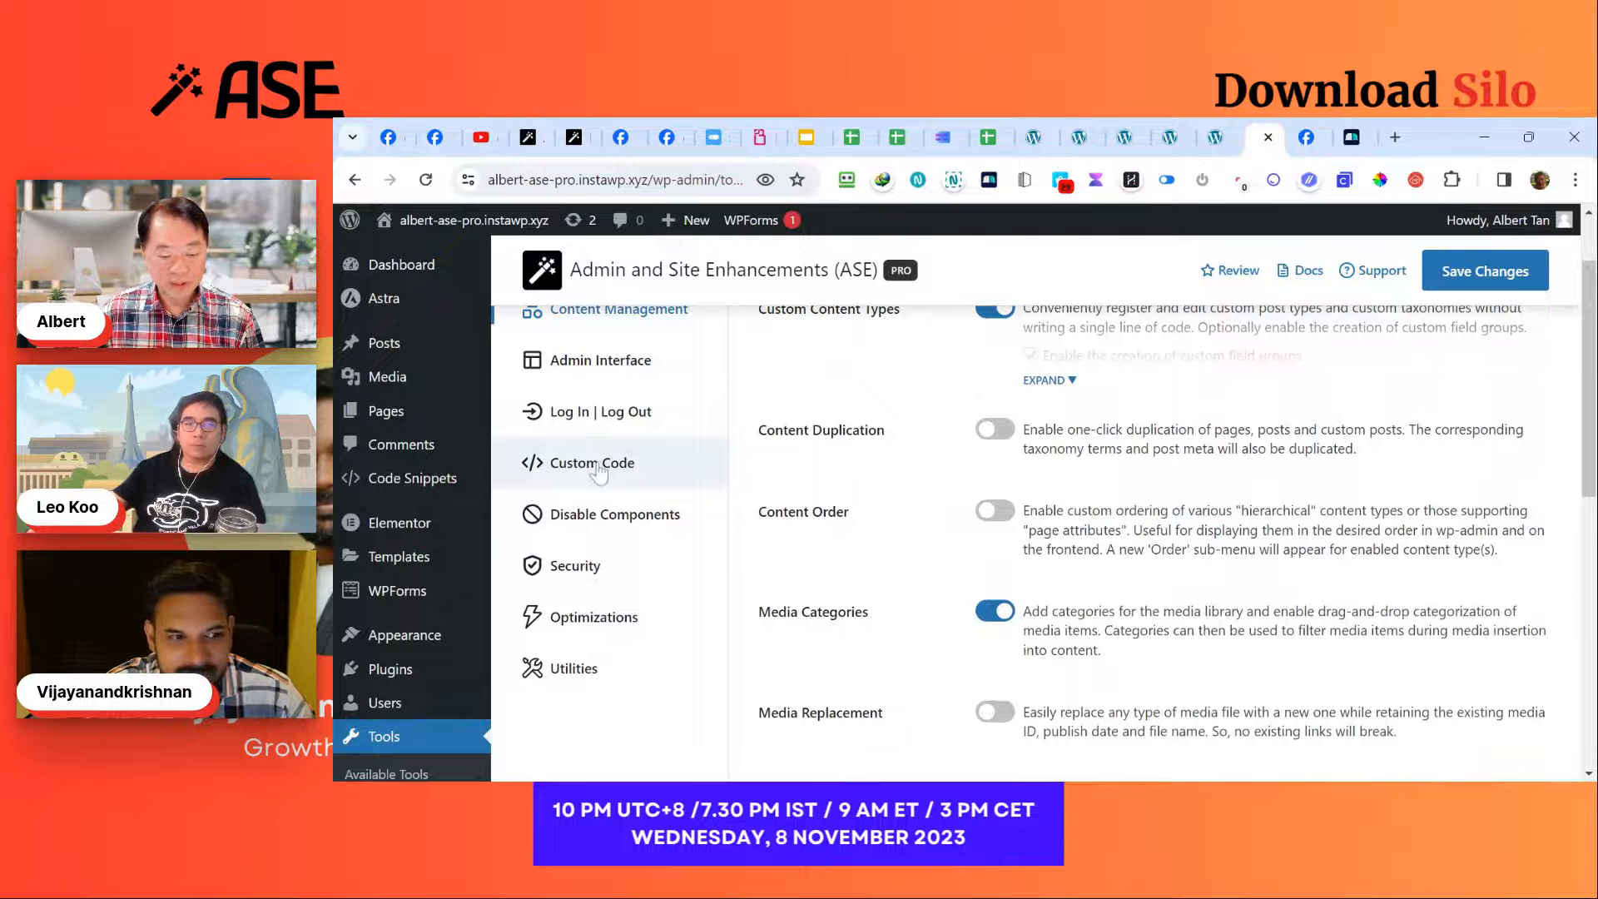
Step: Browse the Custom Code and Utilities module categories in the ASE Pro settings
left_click(598, 466)
scroll(1032, 511, "up", 1)
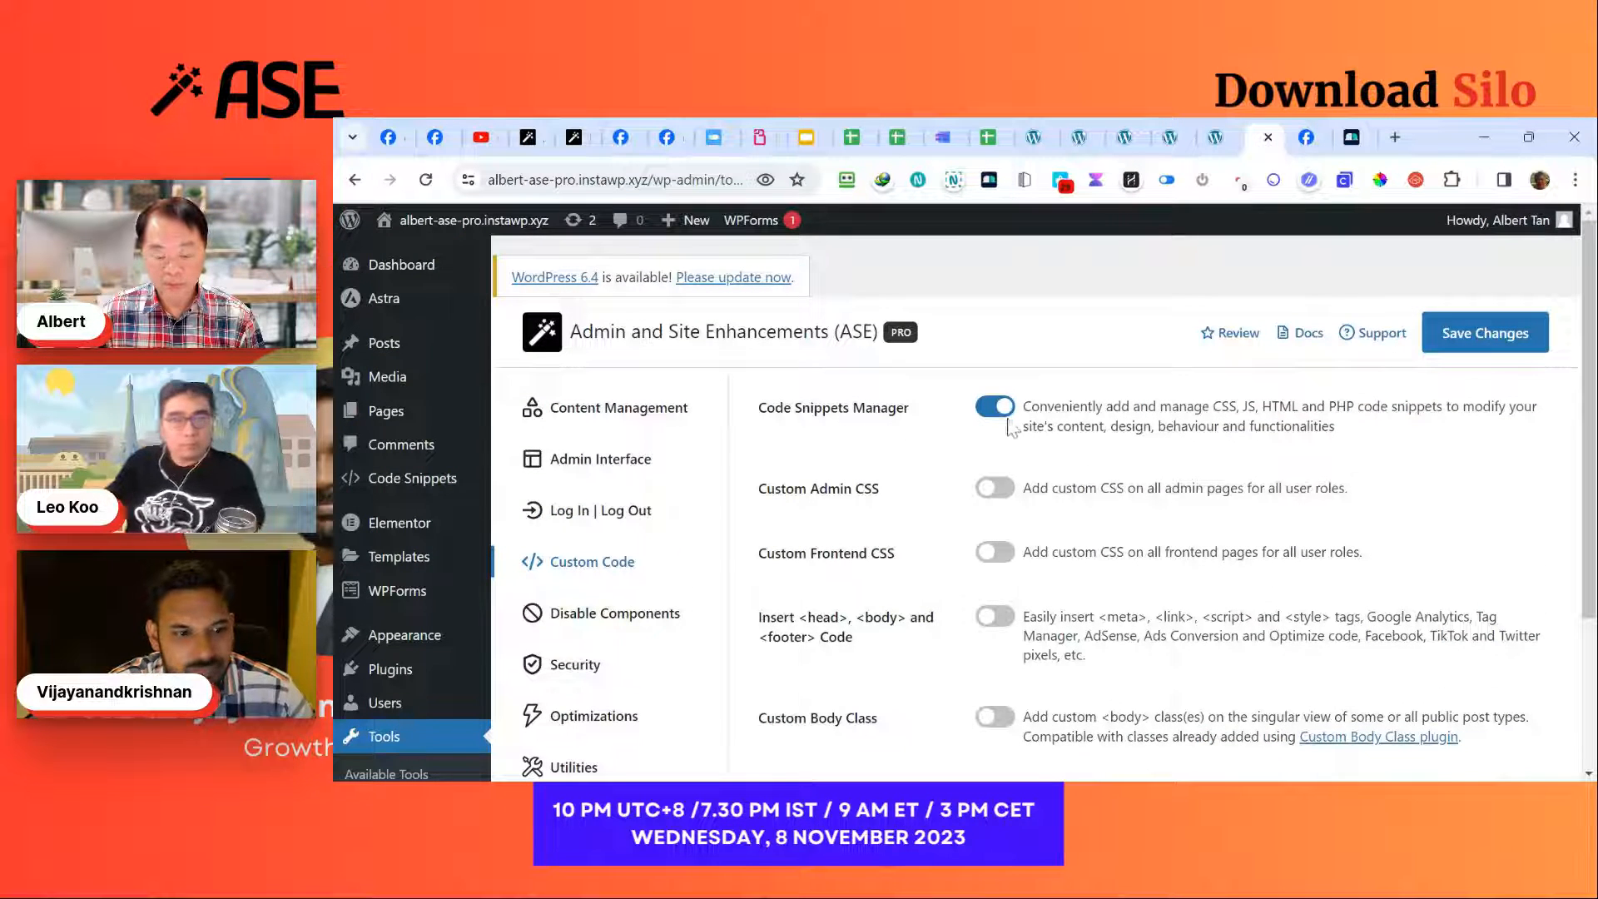
scroll(859, 528, "down", 2)
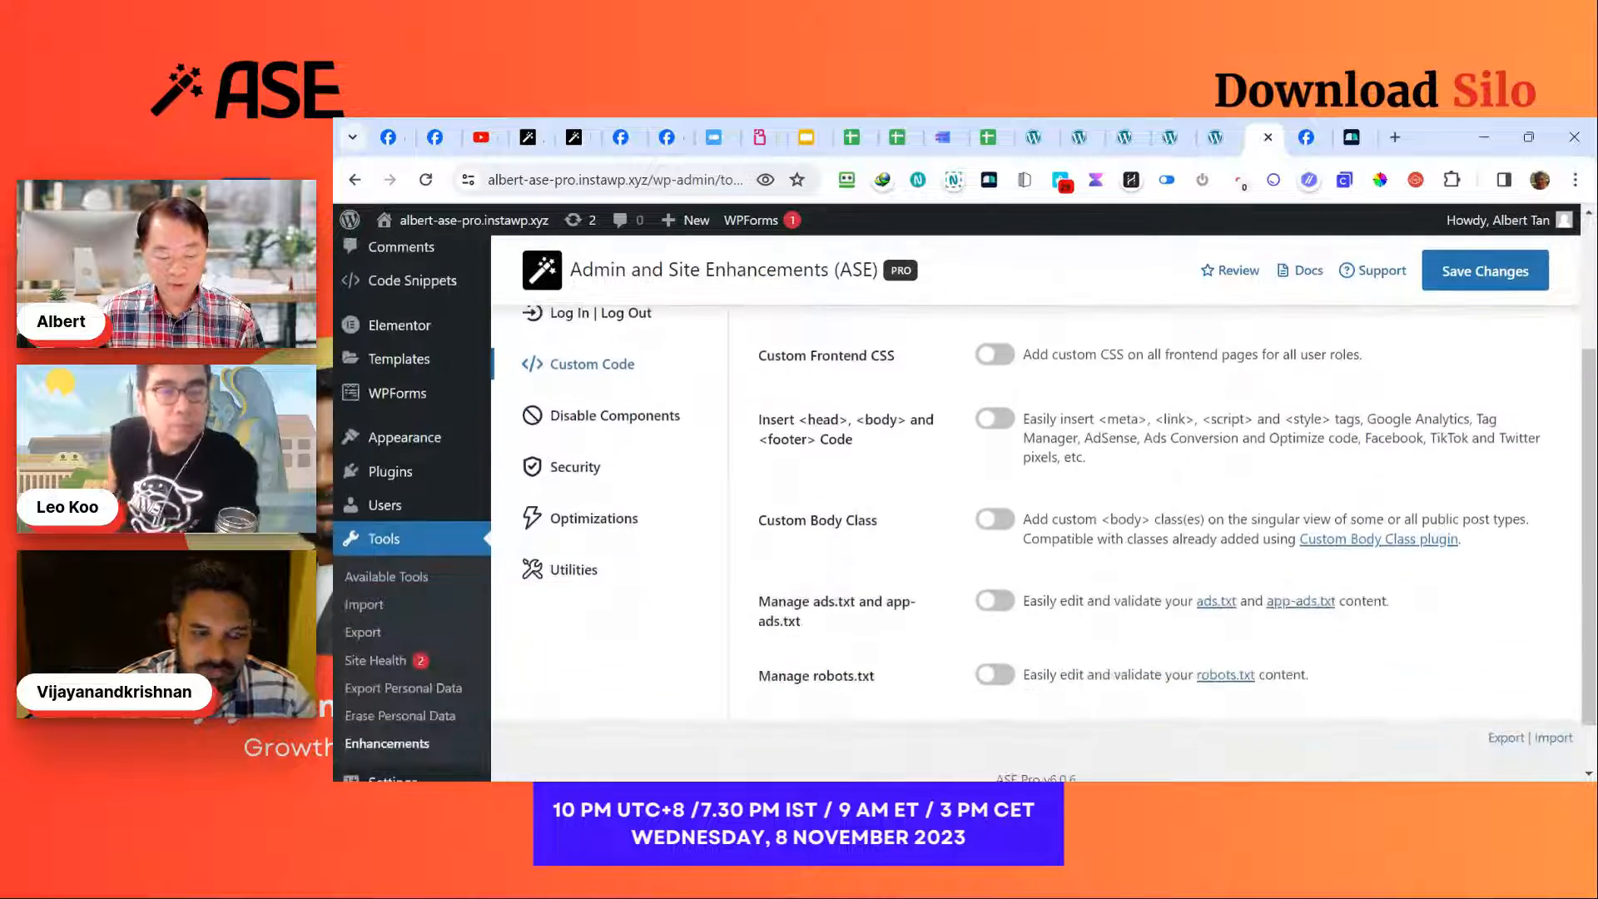
left_click(575, 577)
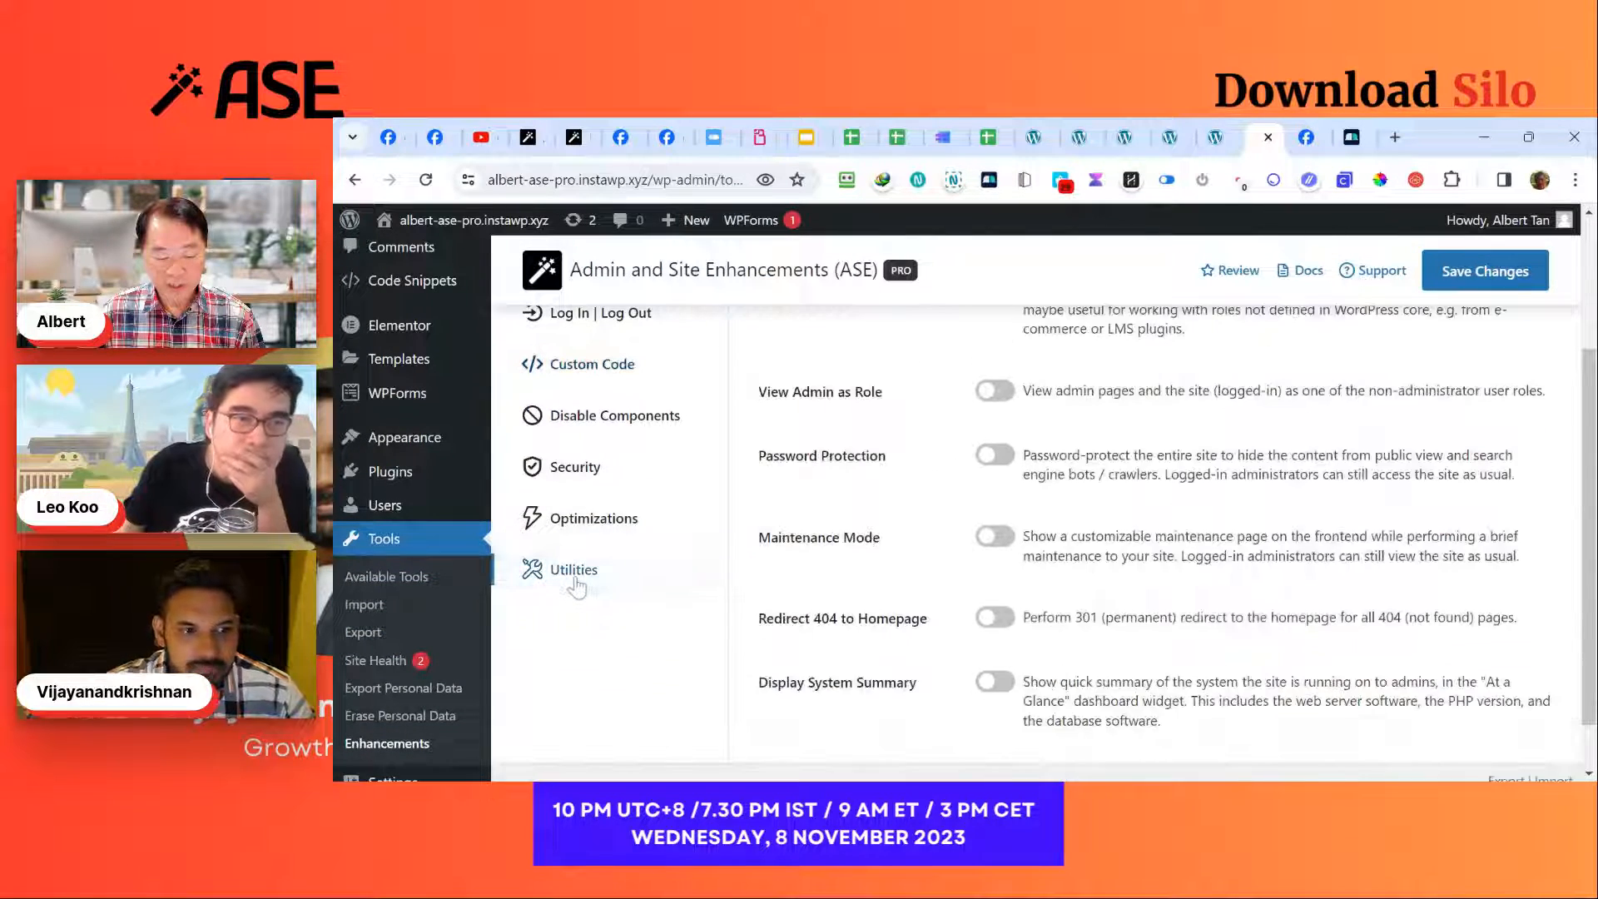
scroll(702, 517, "up", 2)
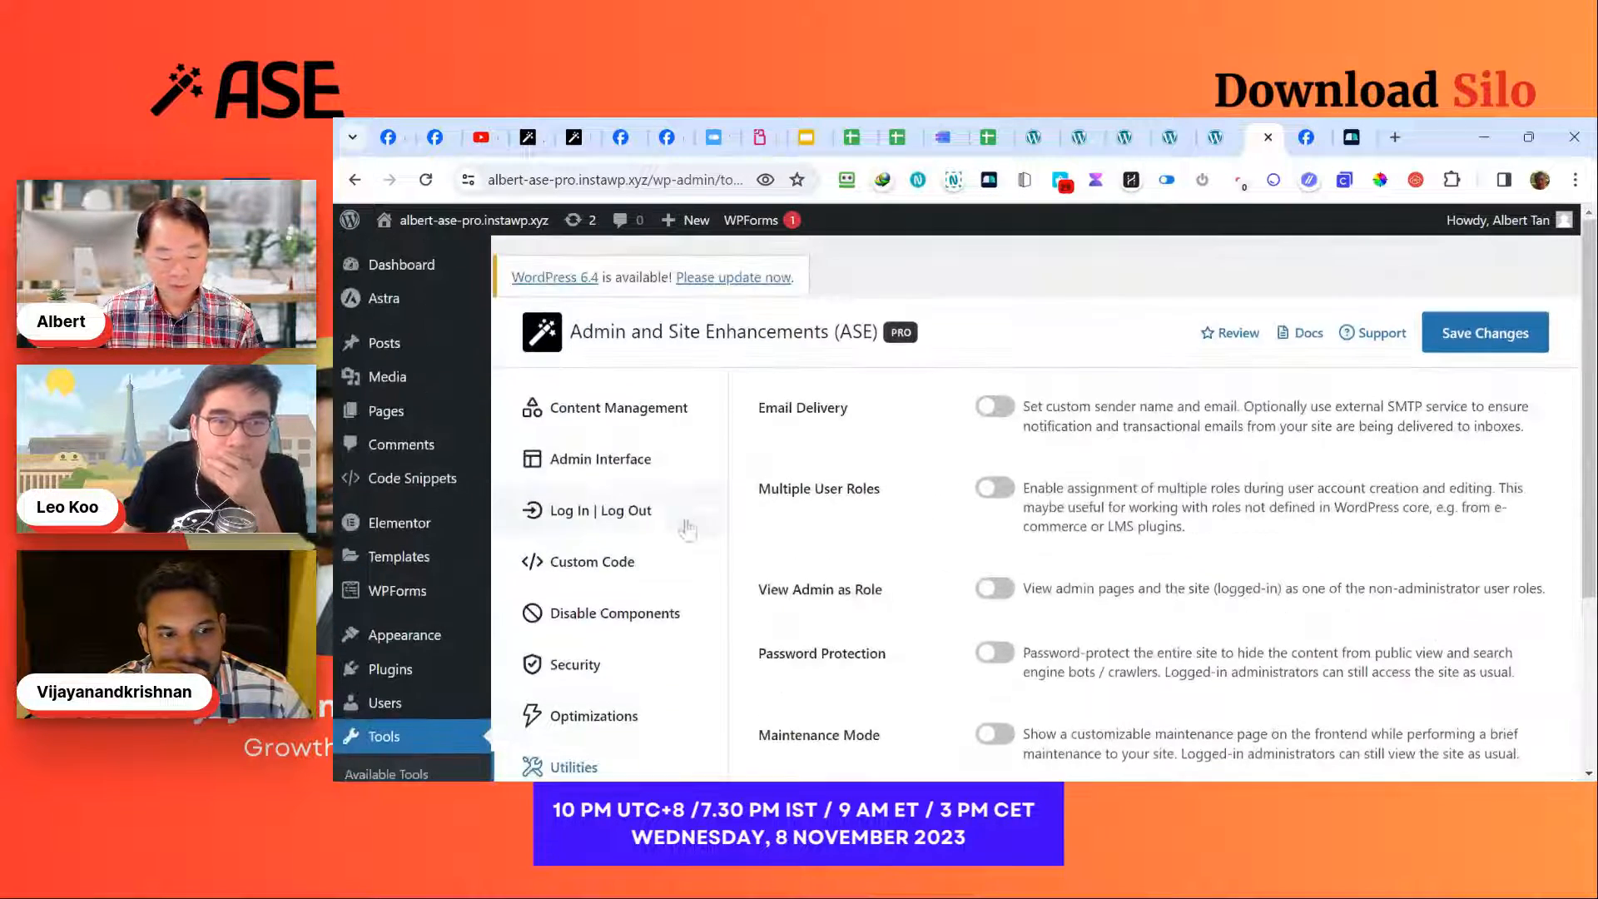
Step: Look through the Admin Interface modules of ASE Pro and read the Content Management list again to its end
left_click(626, 470)
scroll(1019, 528, "down", 3)
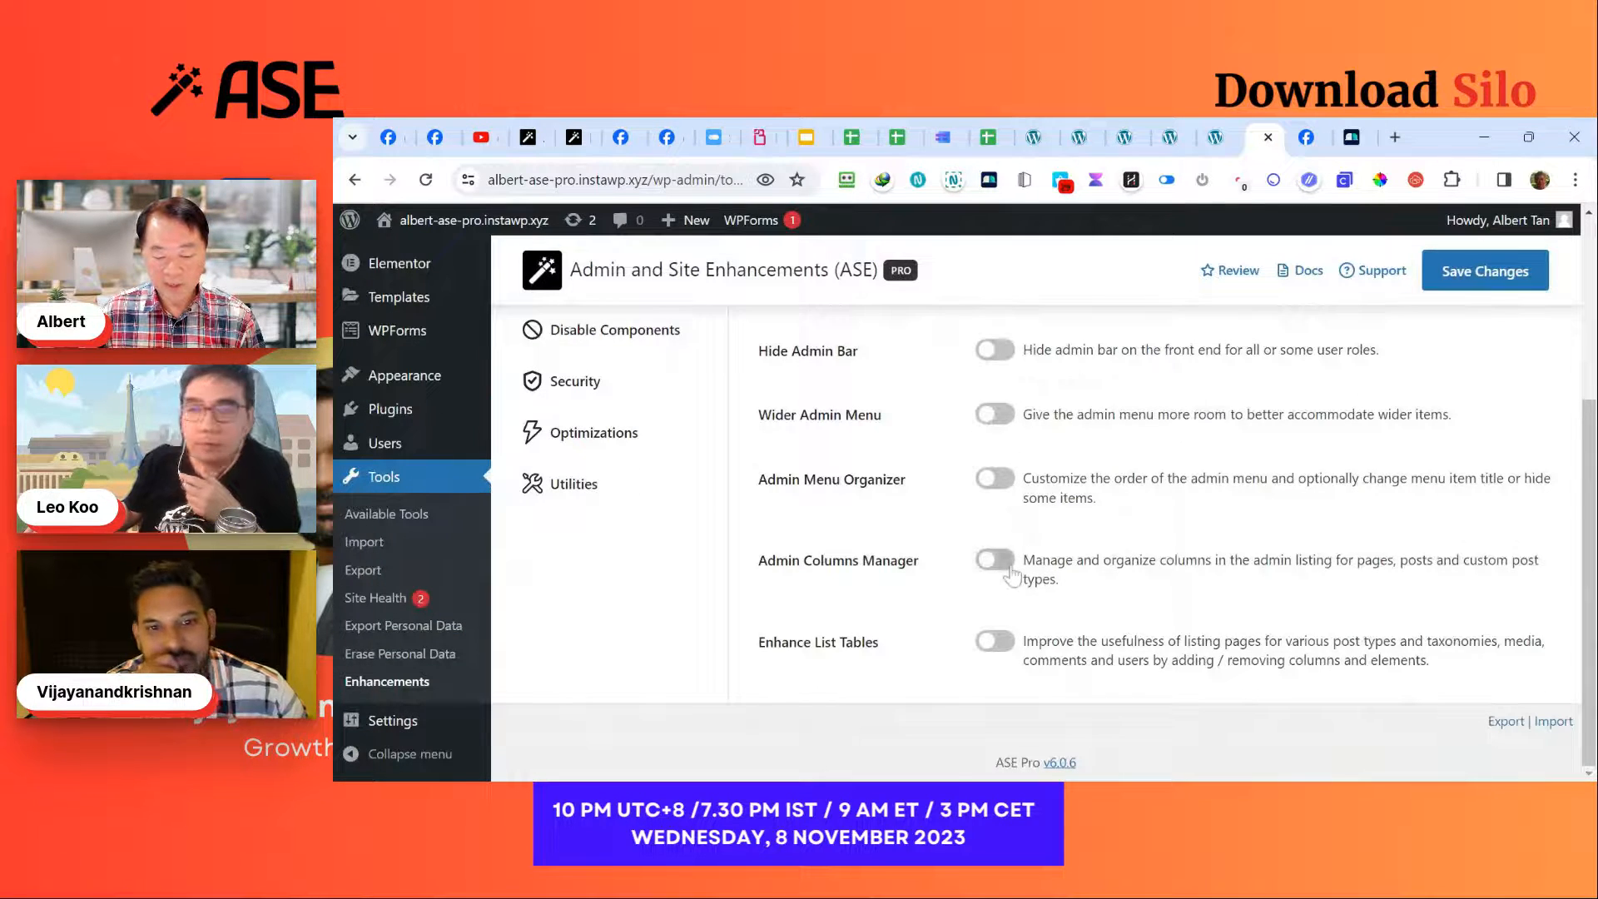
scroll(990, 580, "up", 3)
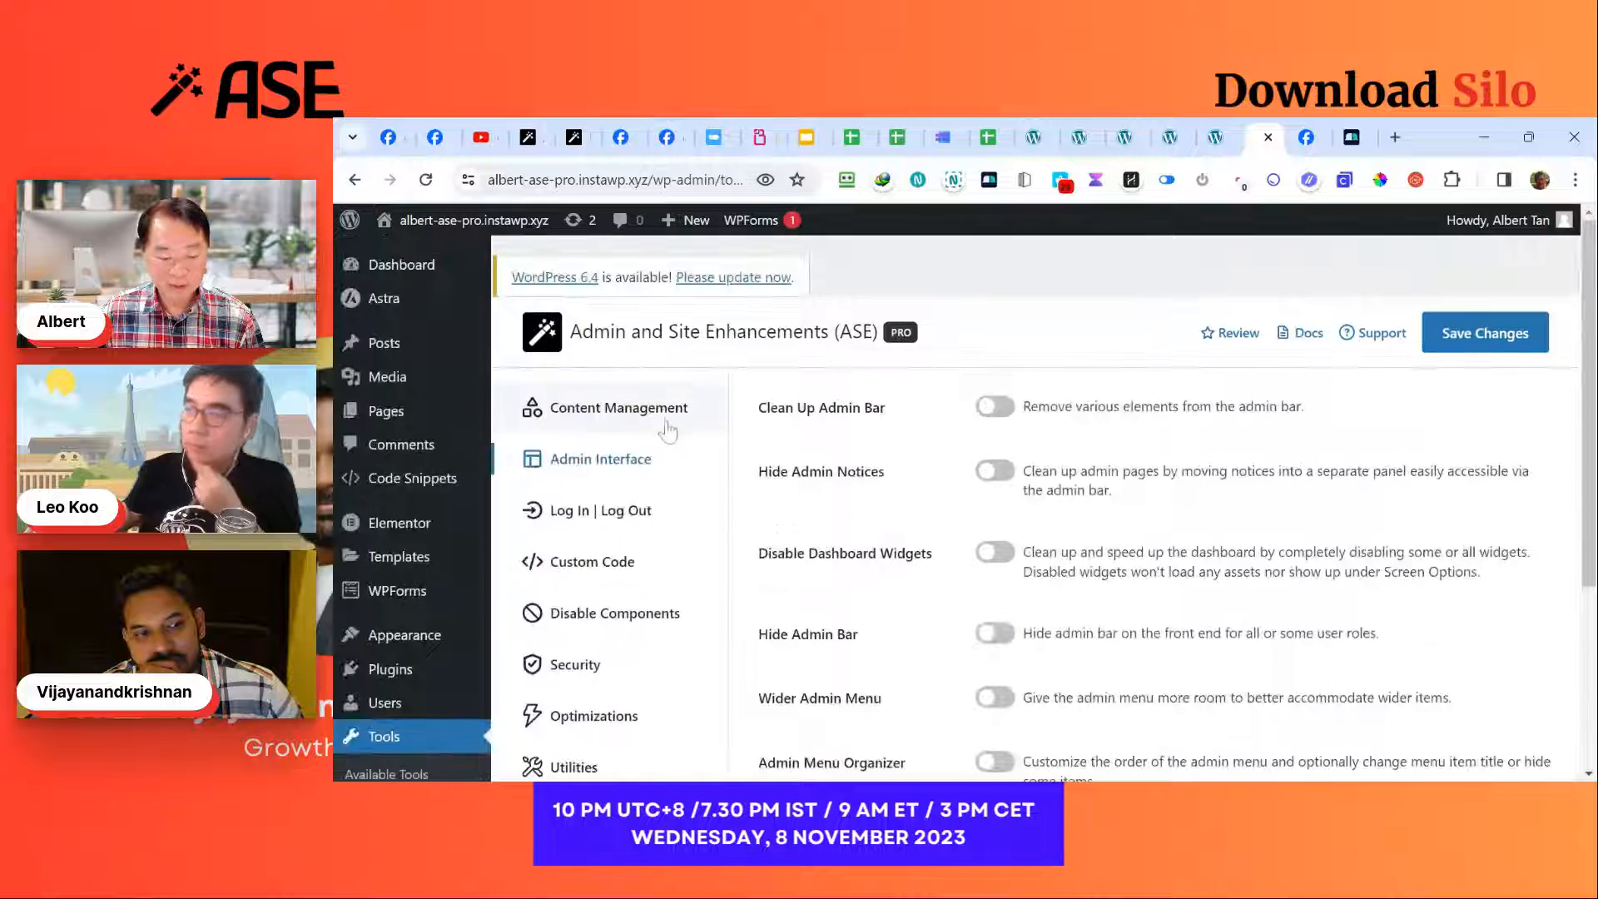
left_click(657, 412)
scroll(1010, 682, "down", 3)
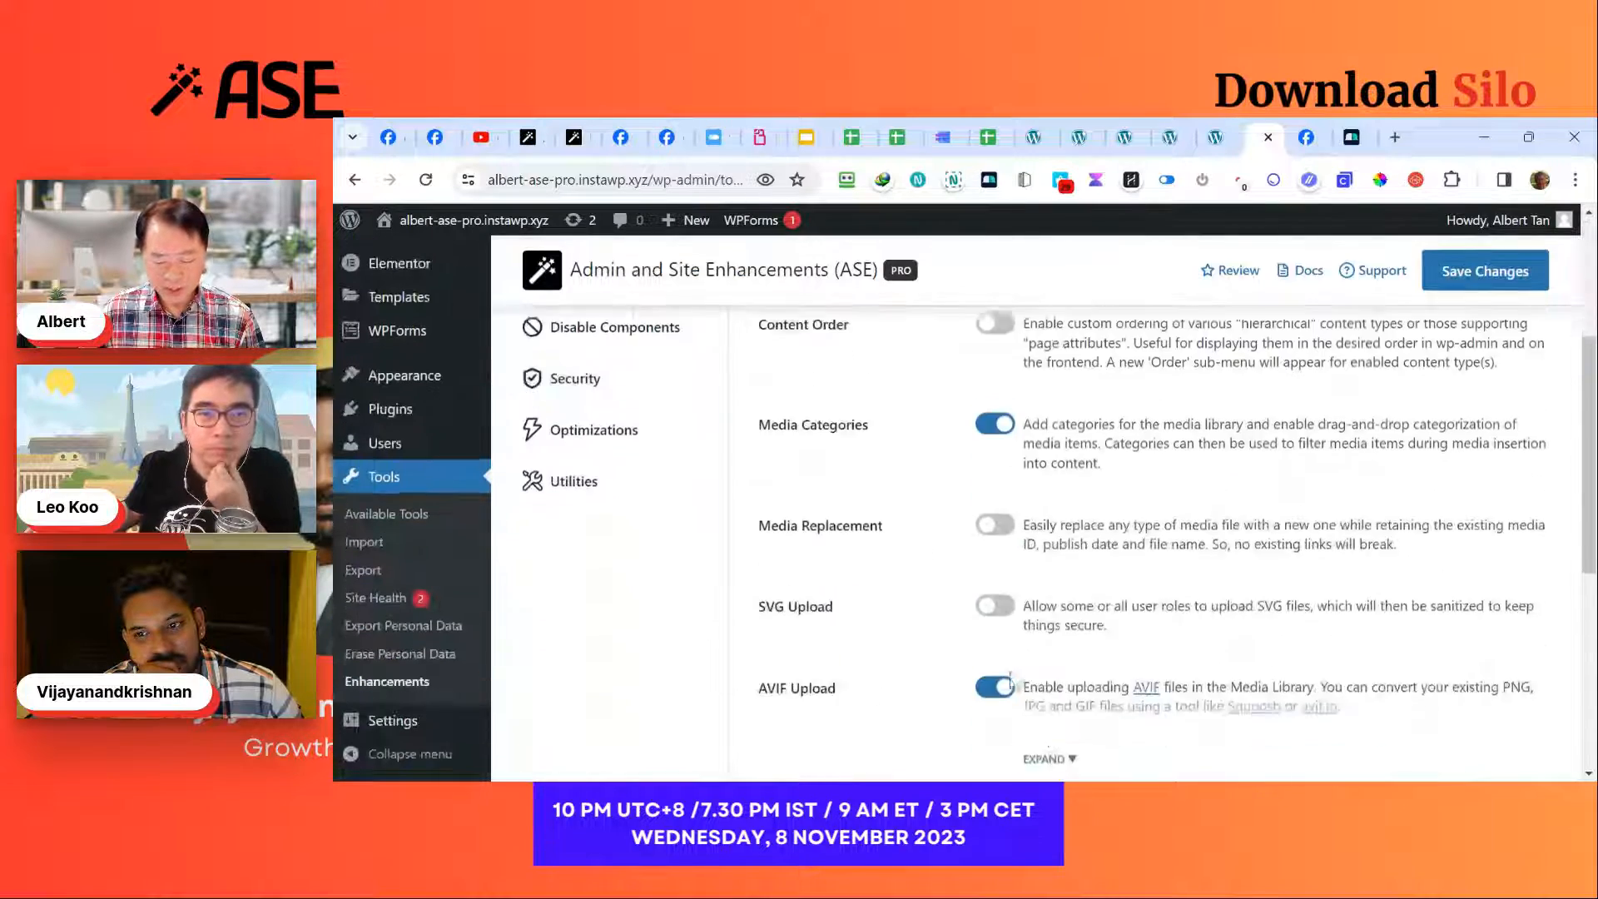
scroll(1009, 683, "down", 5)
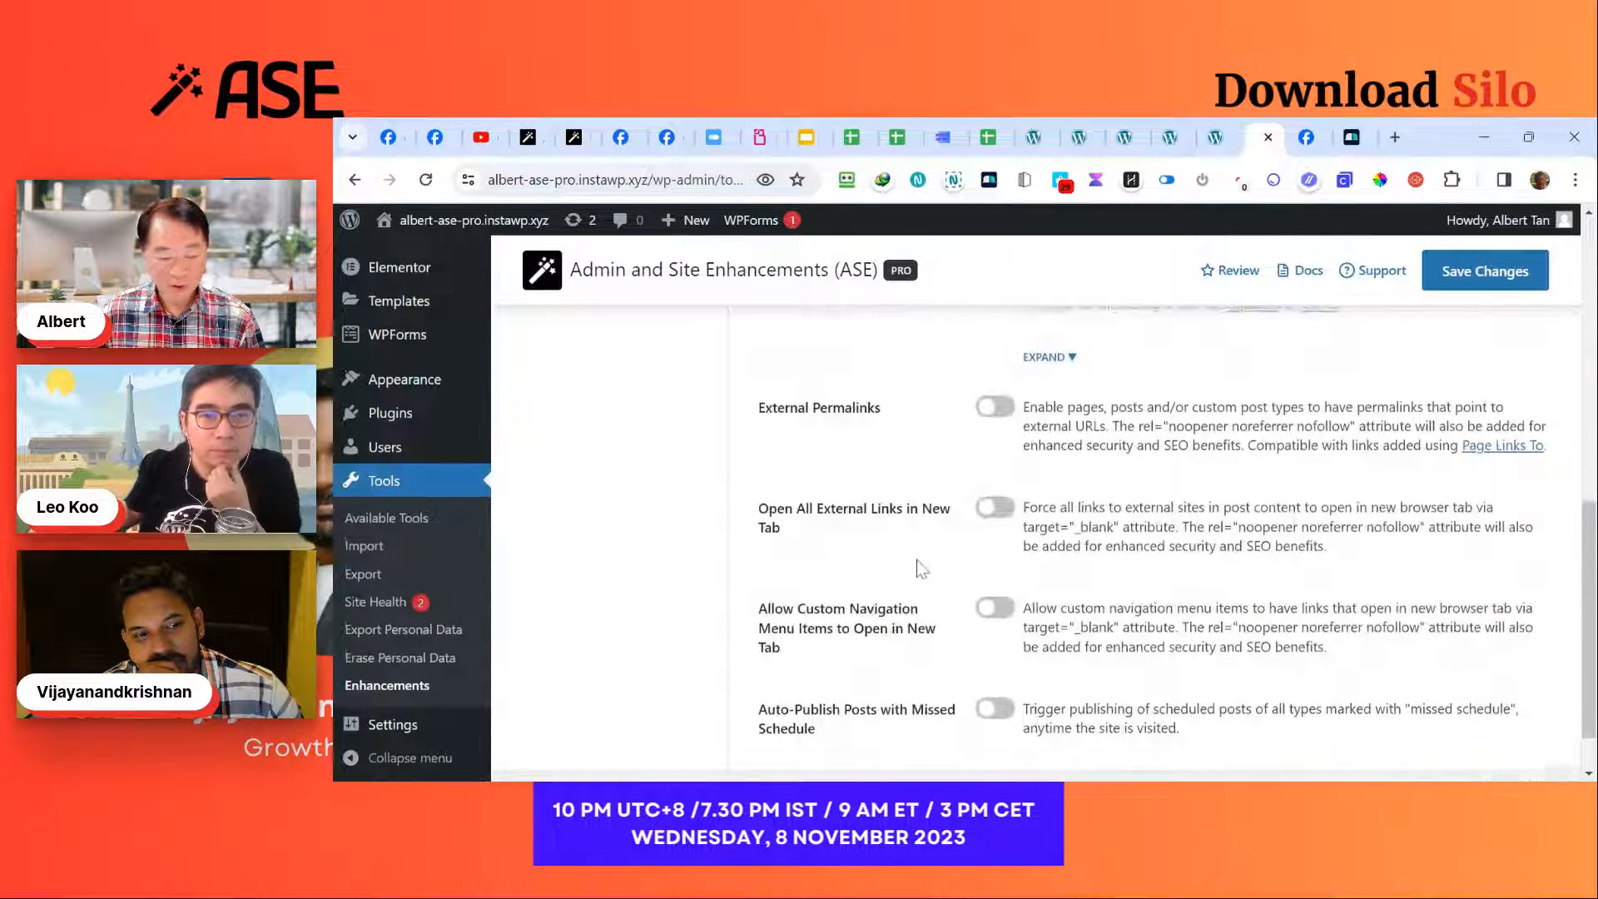
scroll(921, 569, "up", 9)
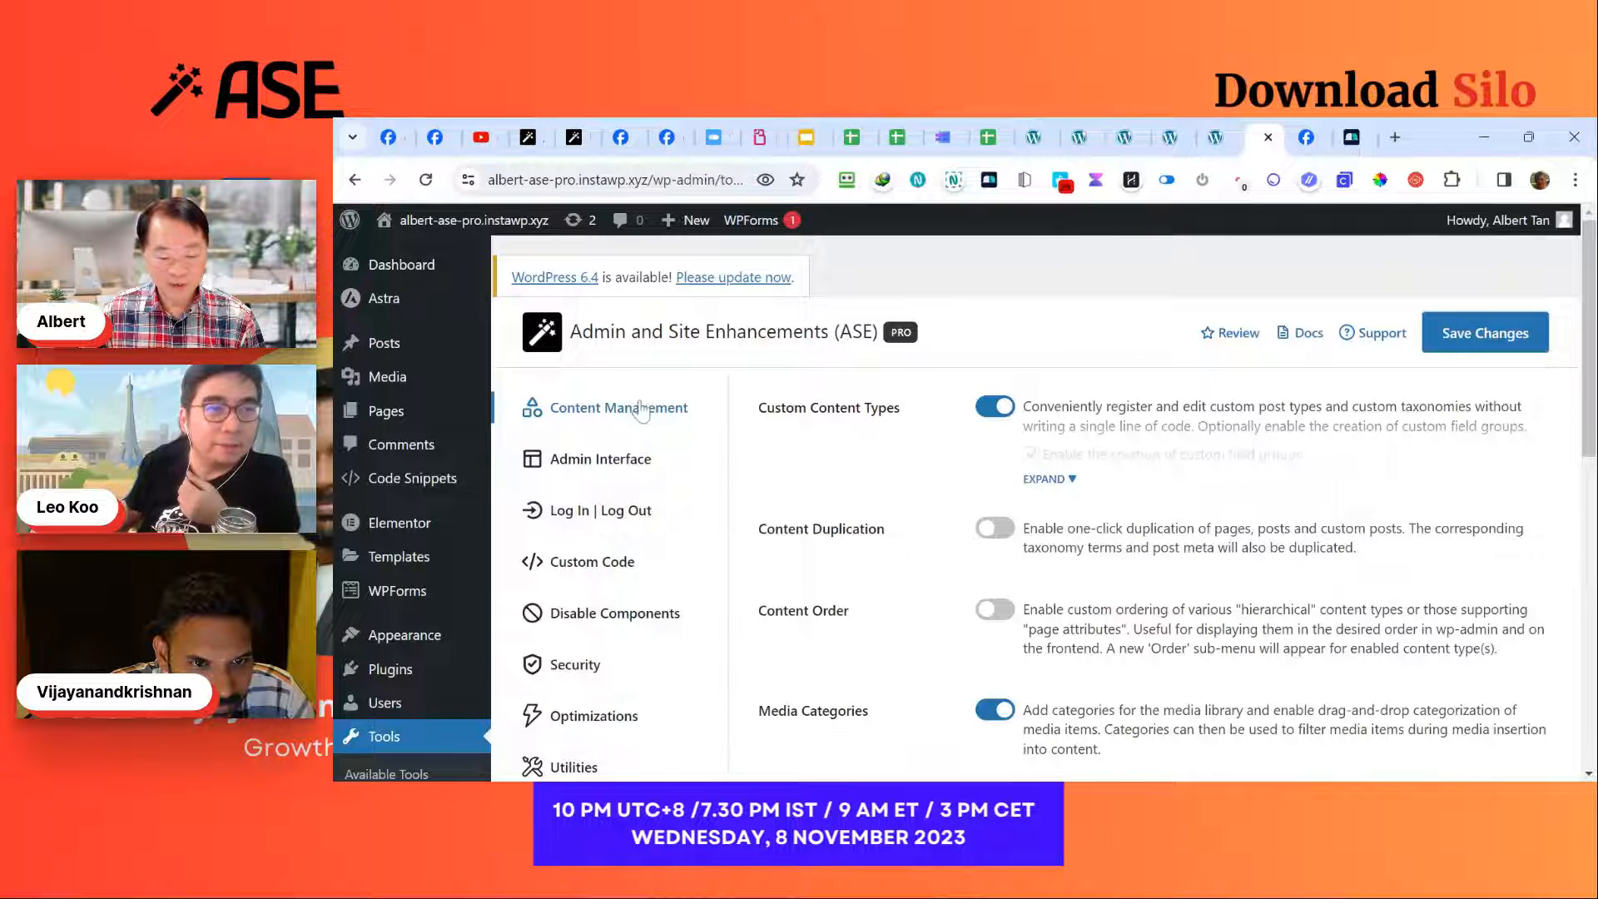
Step: Open the ASE Features comparison sheet and review the Free and Pro module columns down to the summary
left_click(806, 137)
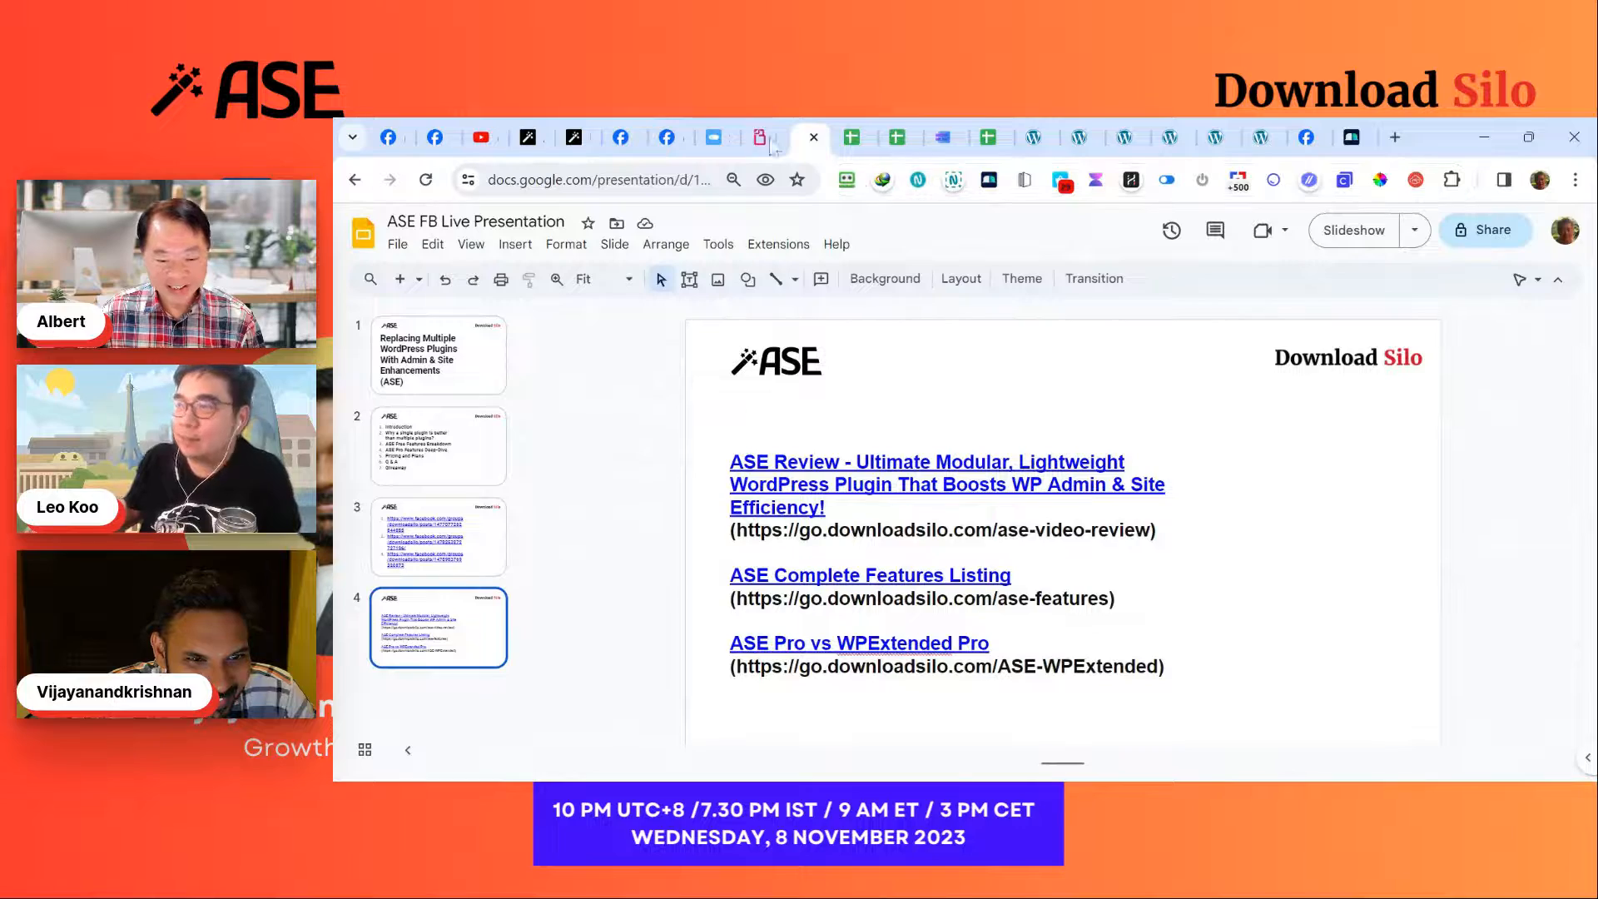
left_click(850, 138)
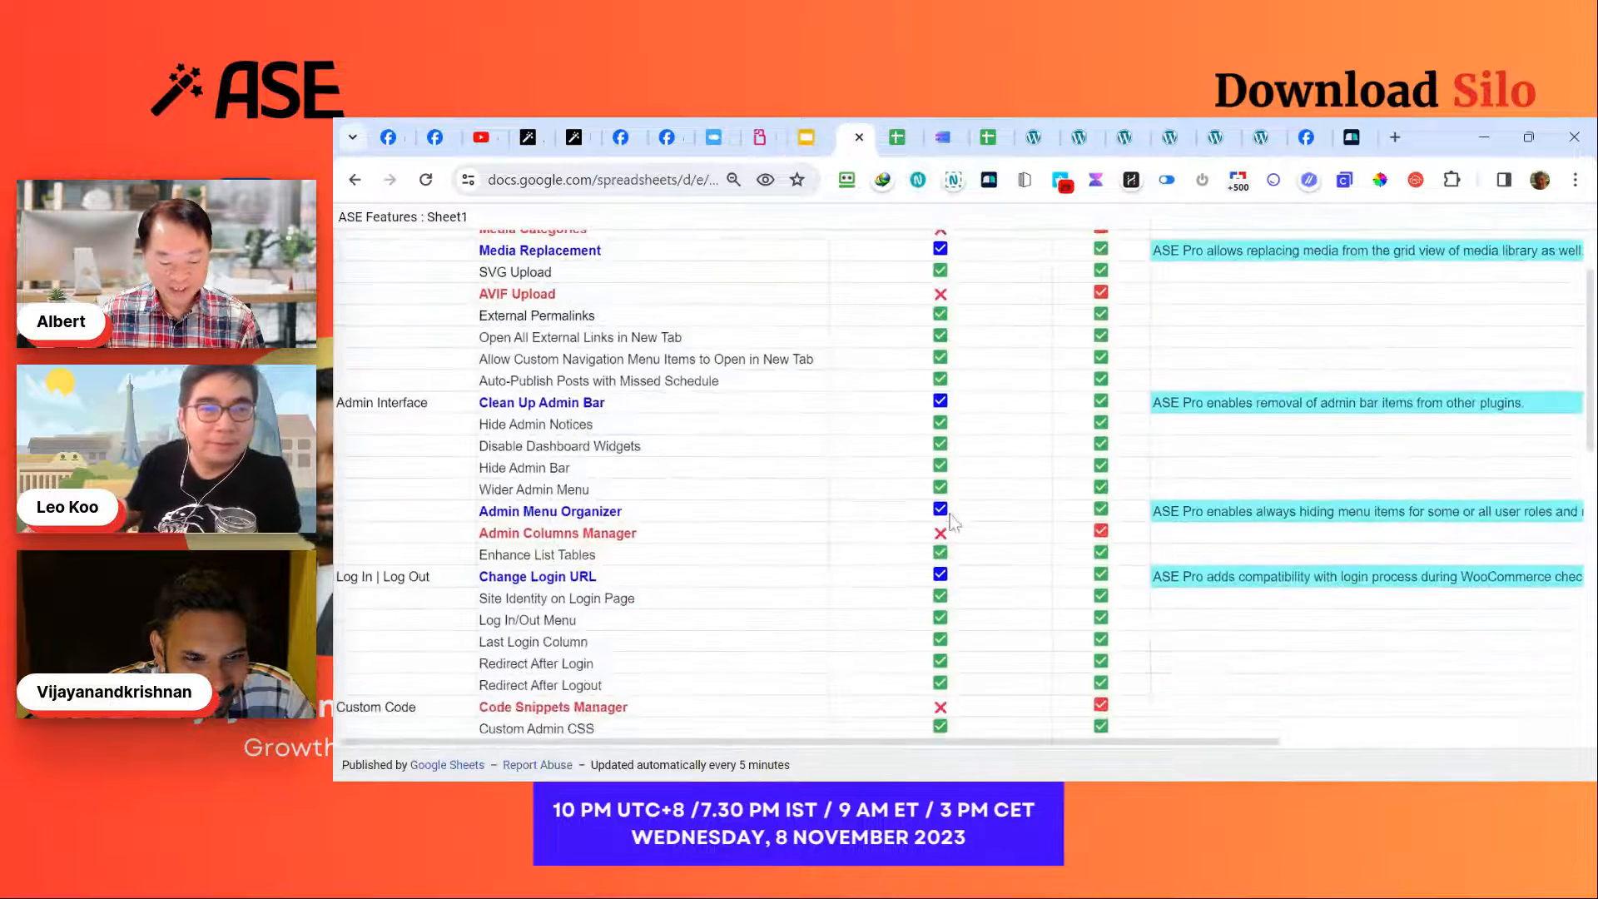
scroll(953, 522, "down", 3)
scroll(954, 523, "up", 5)
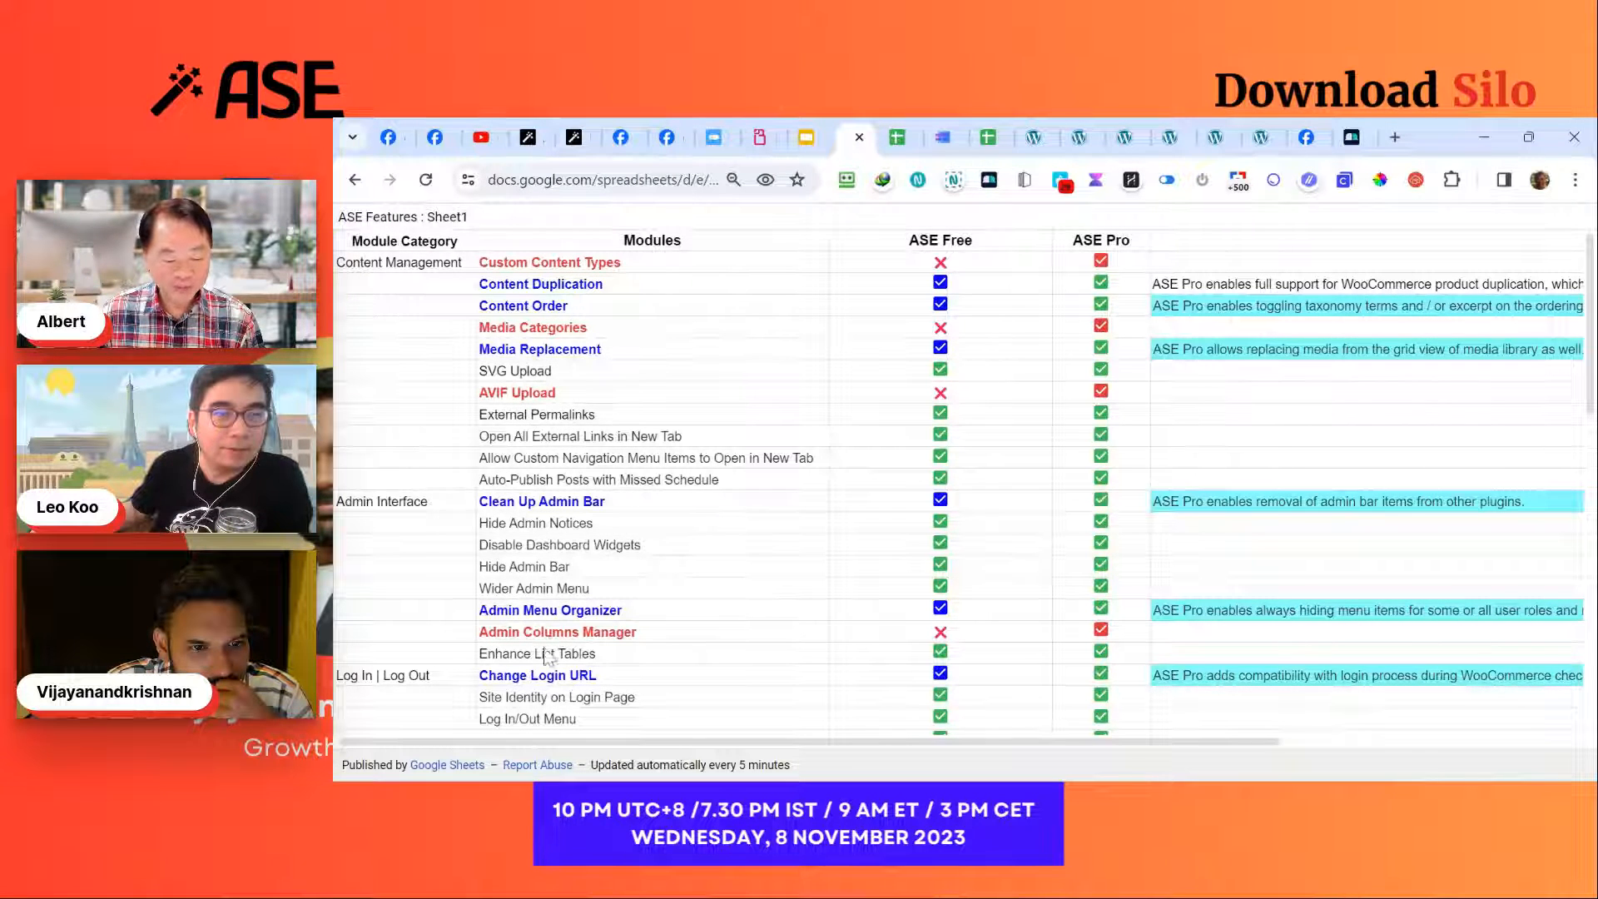
scroll(545, 645, "down", 5)
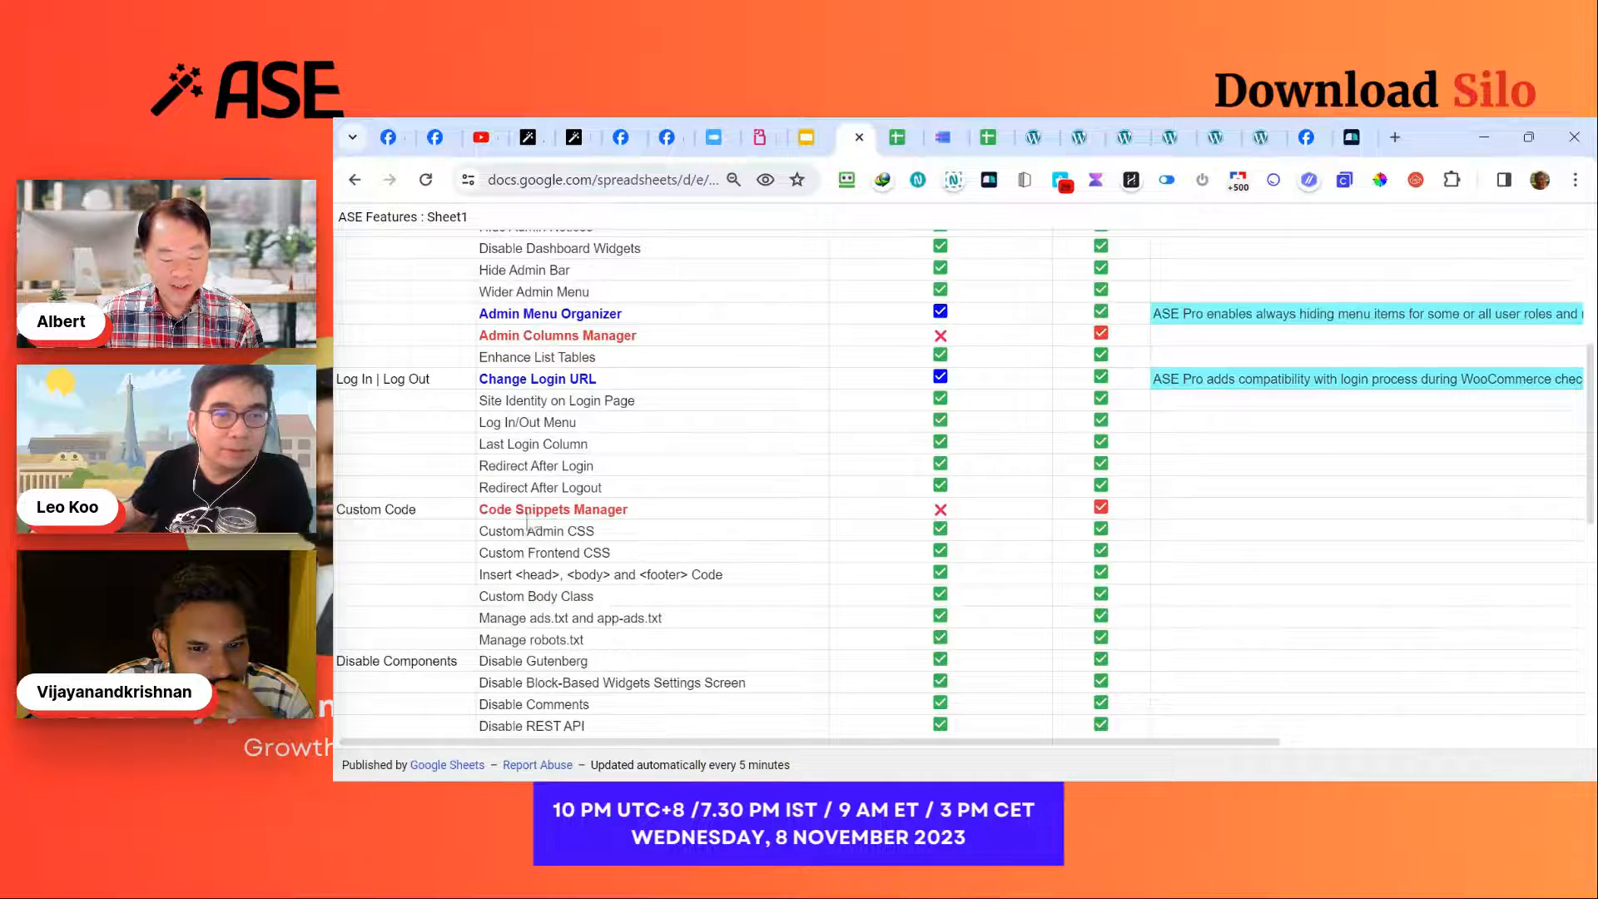
scroll(556, 519, "down", 9)
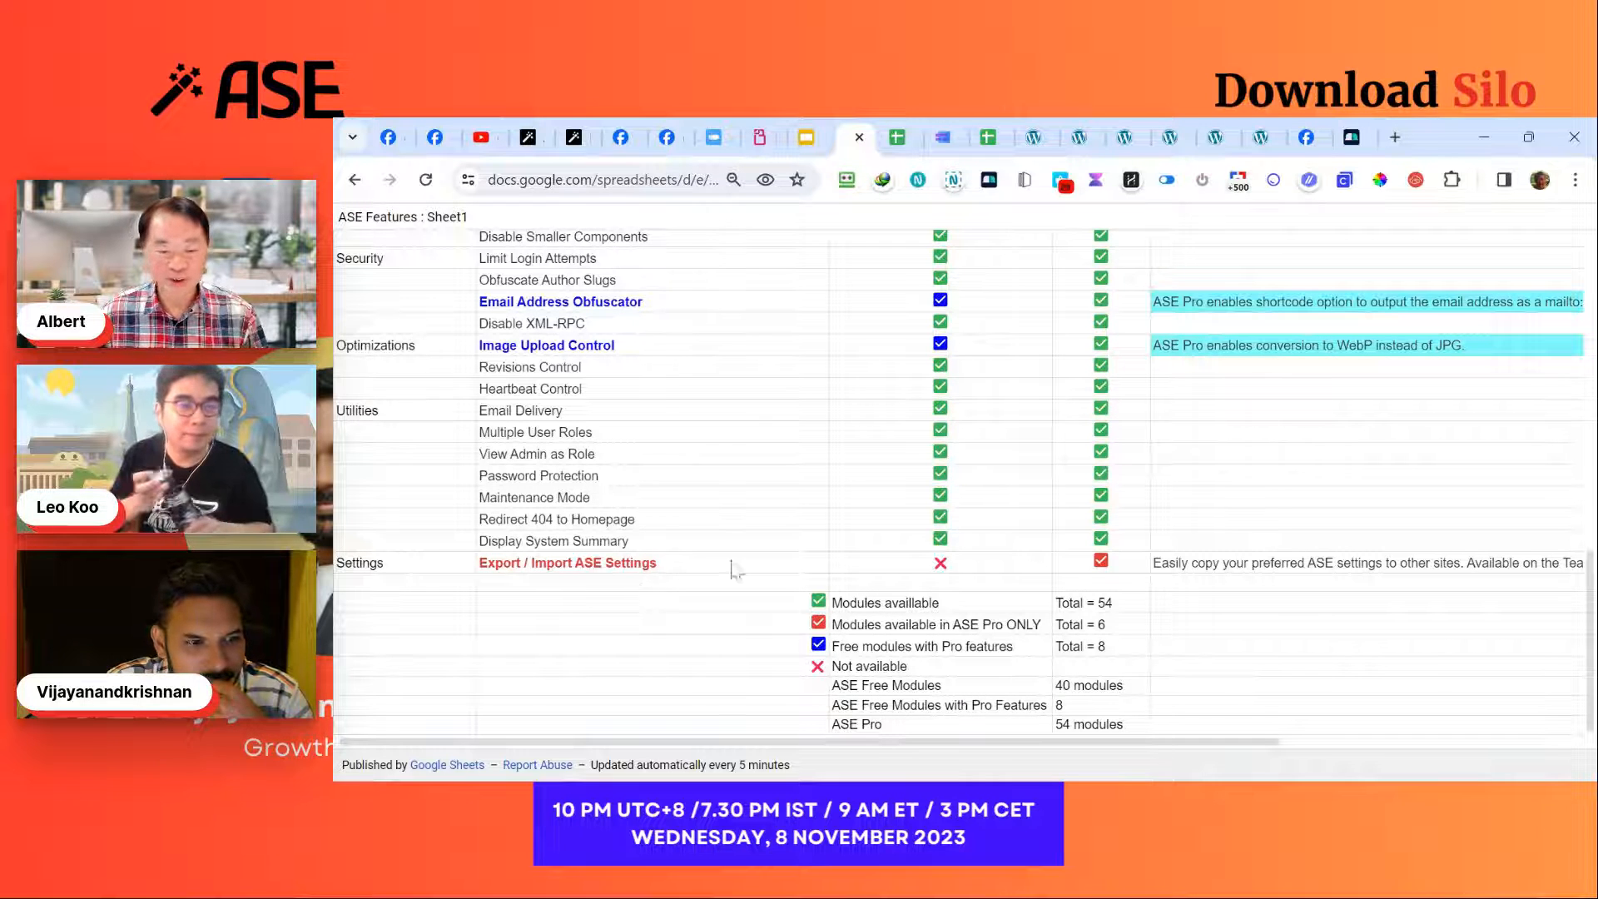
Step: Revisit the ASE Pro settings, return to the free version's settings, and look through its Content Management modules
left_click(1260, 139)
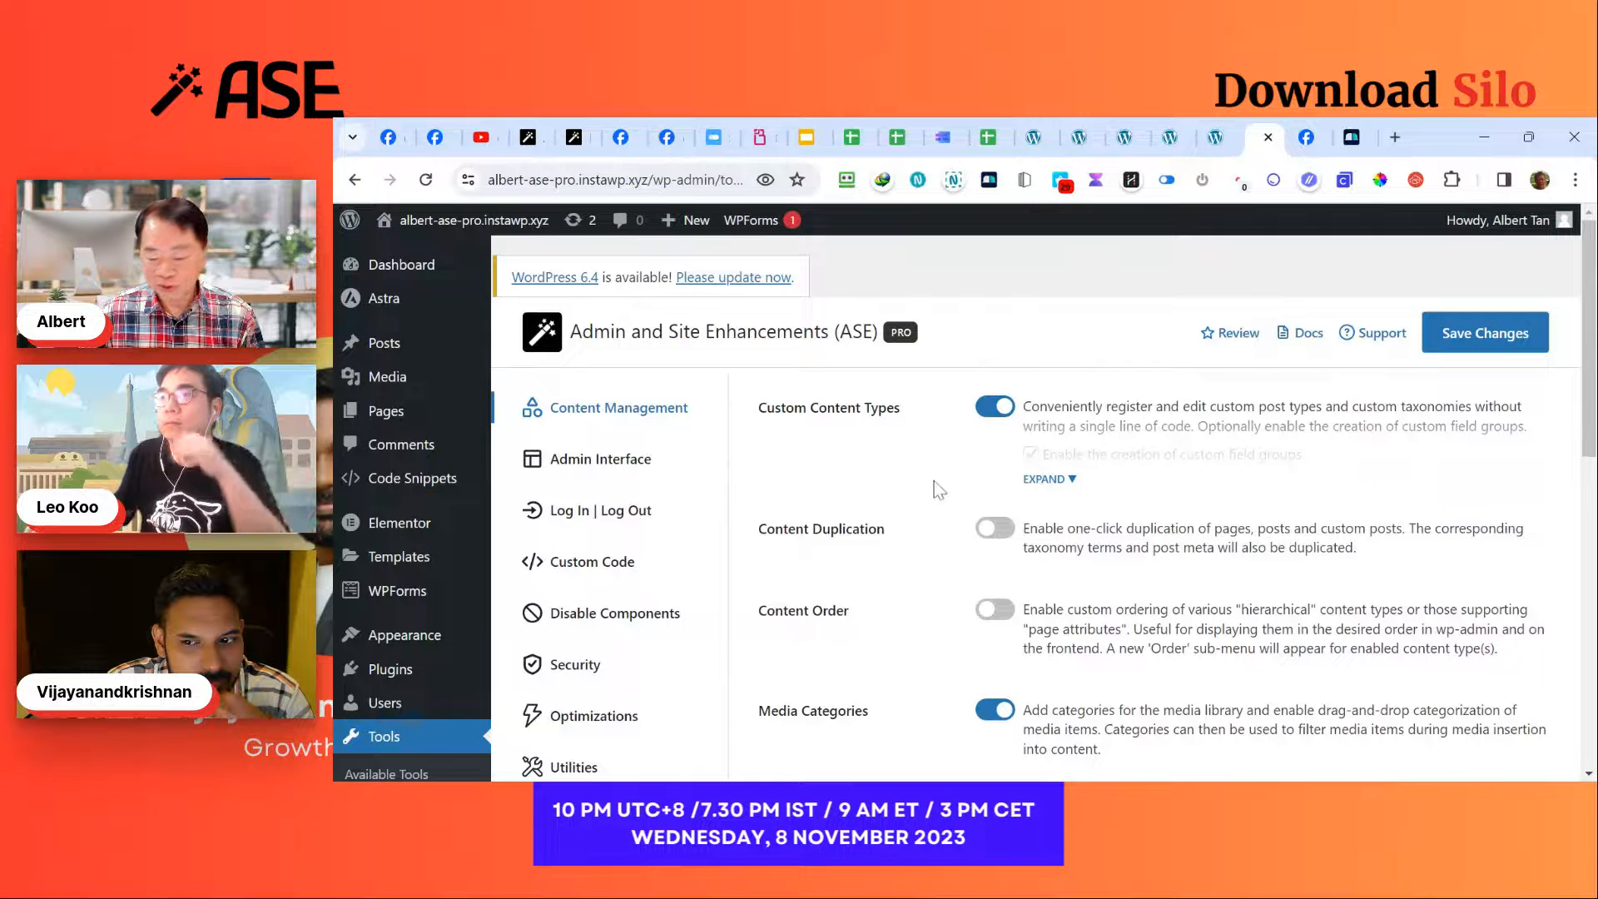
left_click(1034, 142)
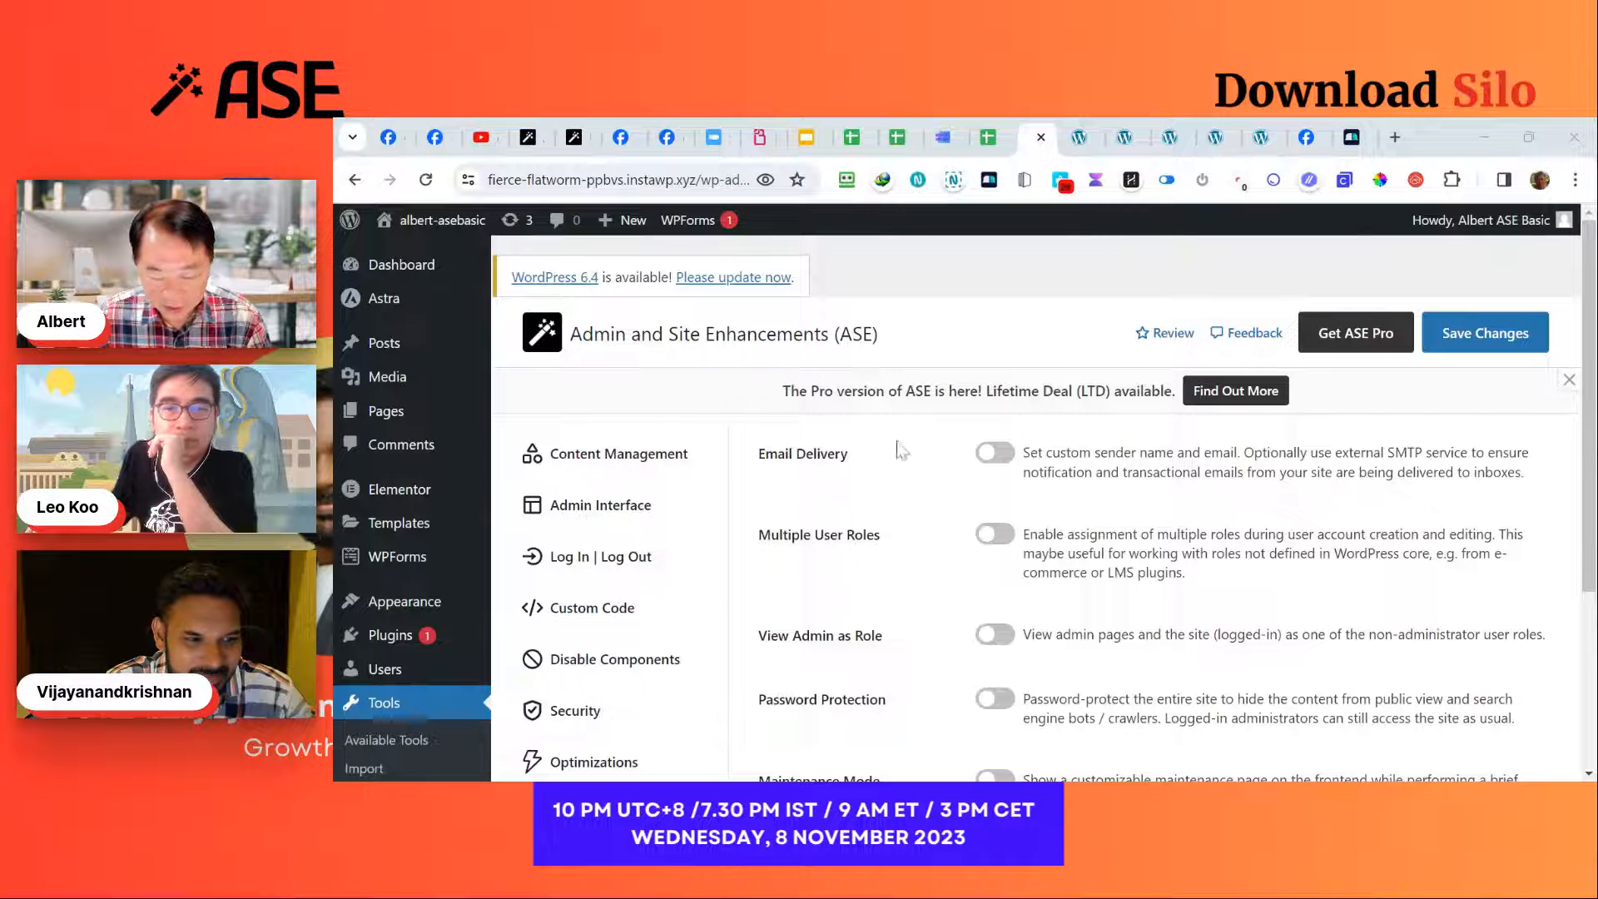
left_click(582, 465)
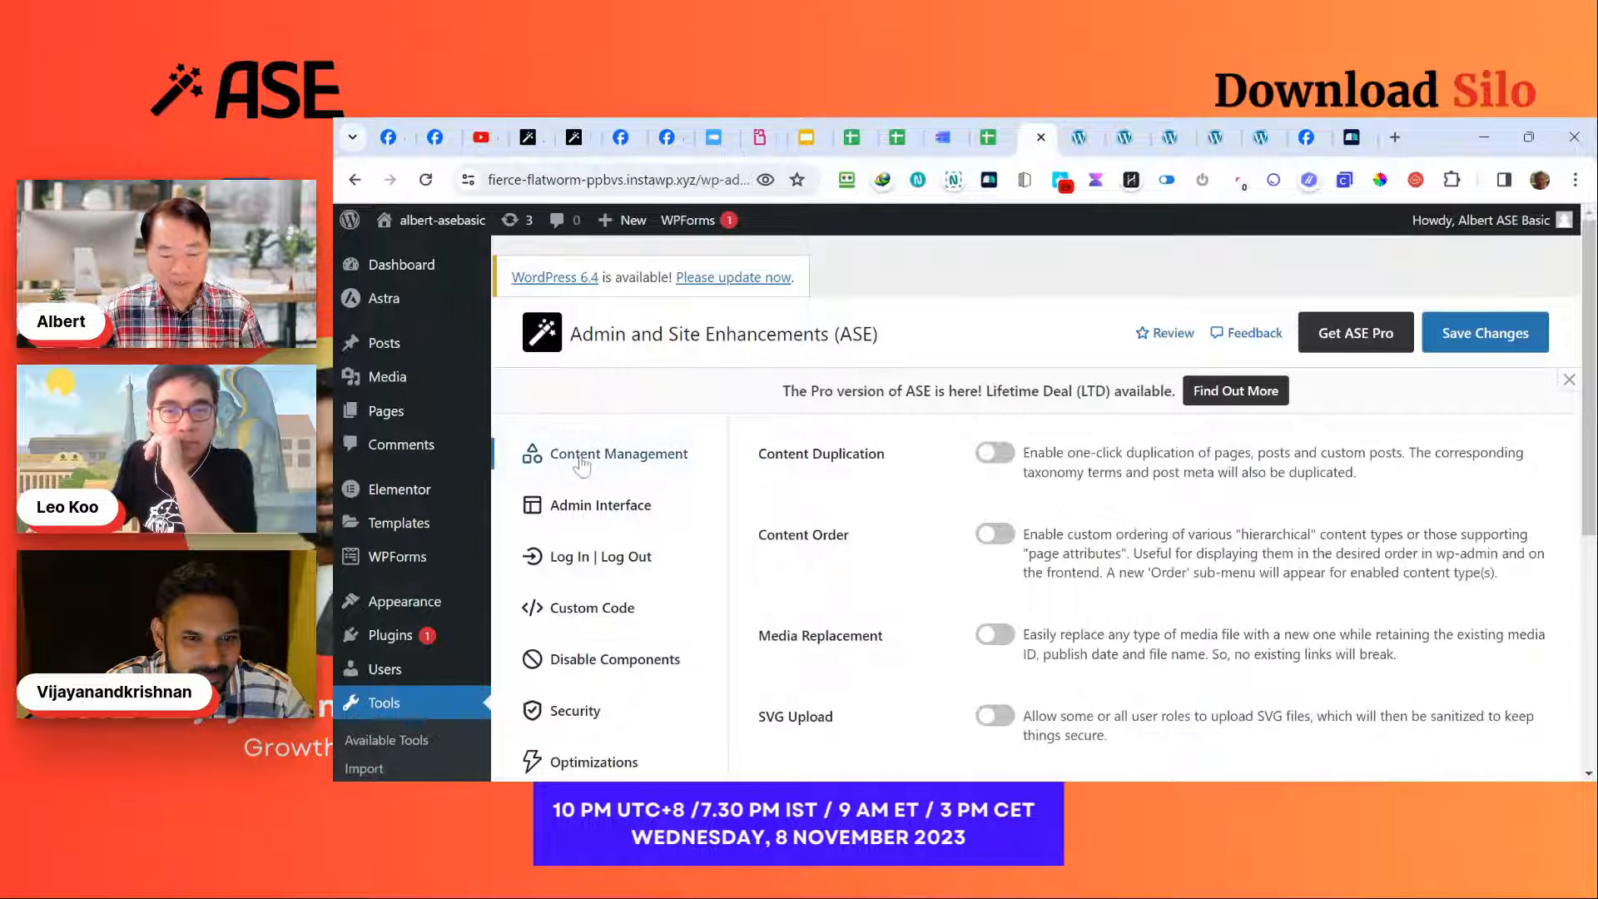
scroll(582, 465, "down", 4)
scroll(1042, 639, "down", 3)
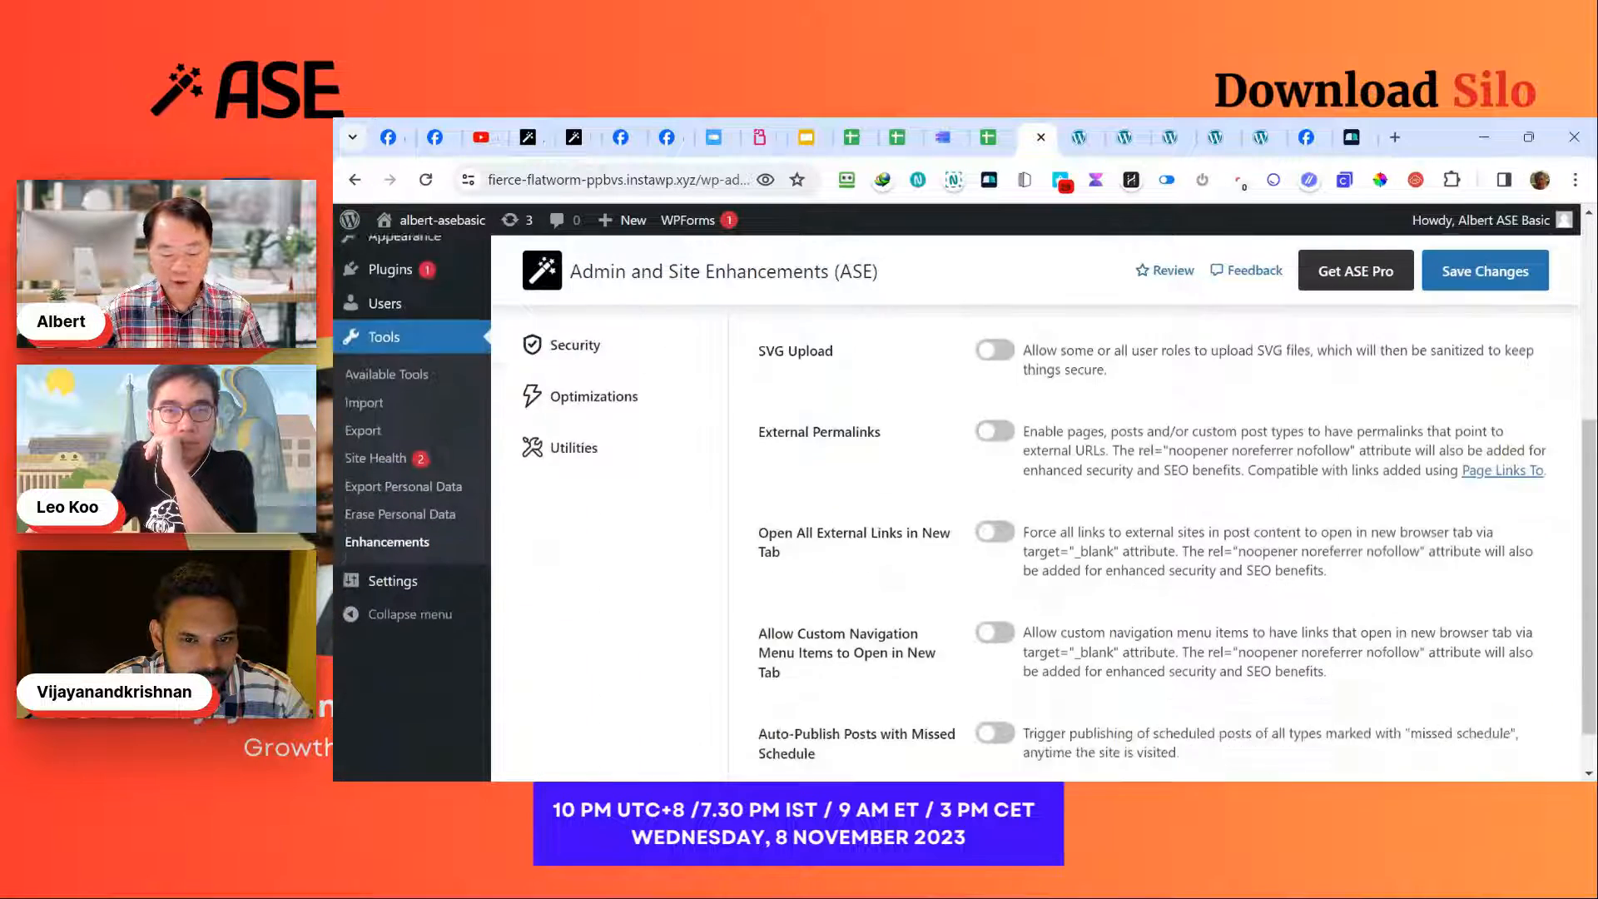
scroll(1042, 639, "up", 6)
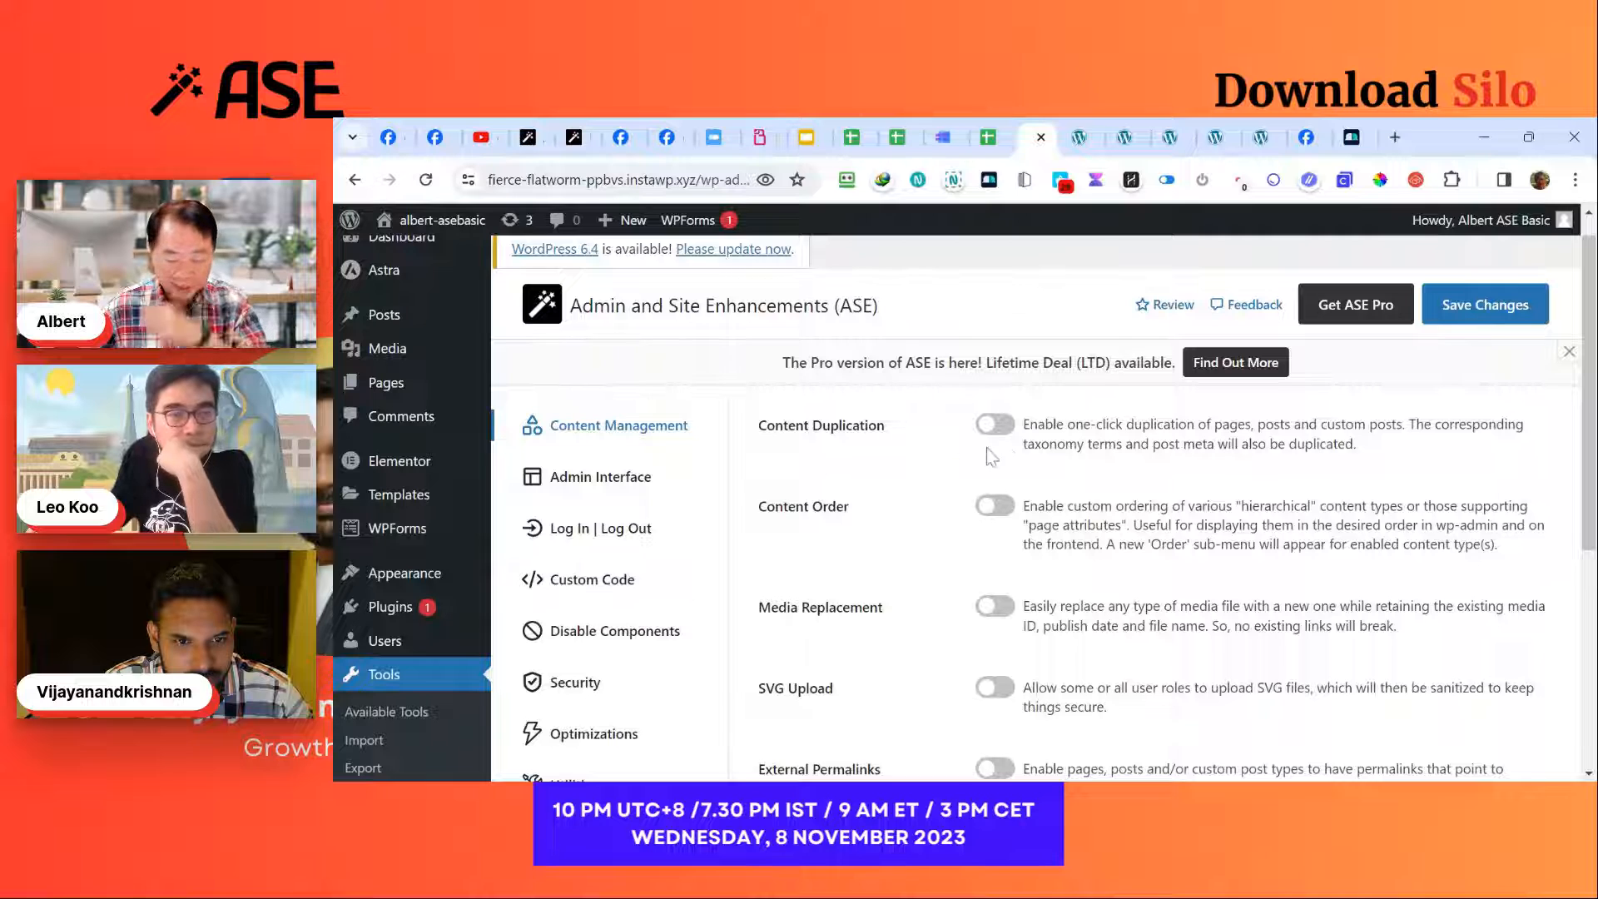
Step: Switch the Content Duplication module on and back off without saving
left_click(1007, 433)
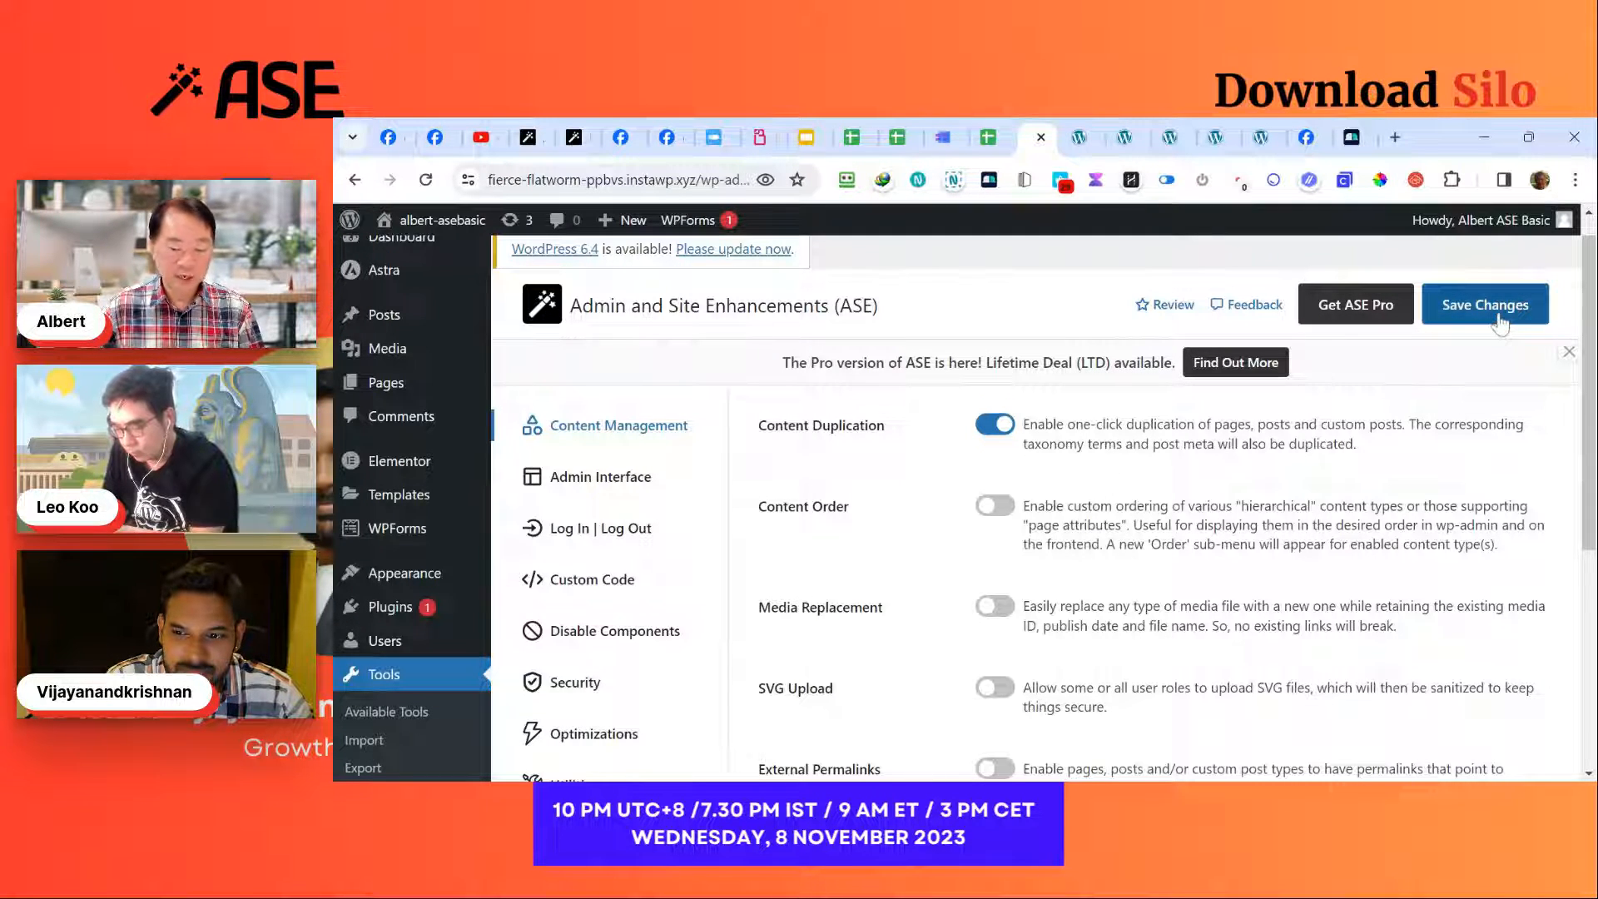
left_click(993, 425)
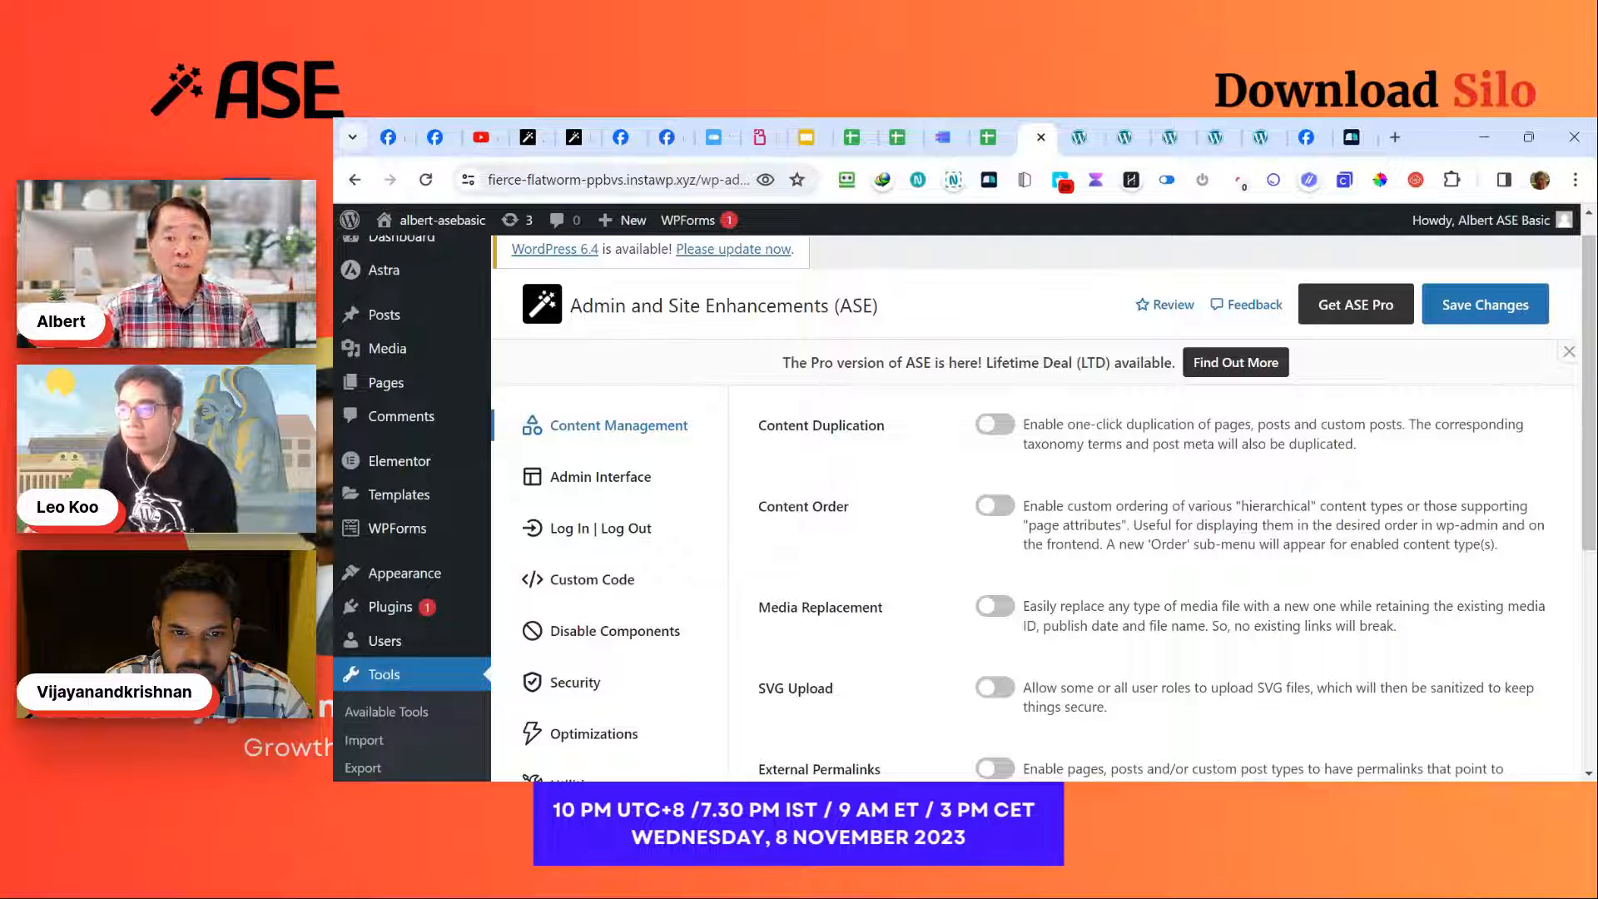
Step: Find the free site's Pages list among the open site pages and examine the row actions offered for its pages
left_click(1123, 139)
left_click(1170, 140)
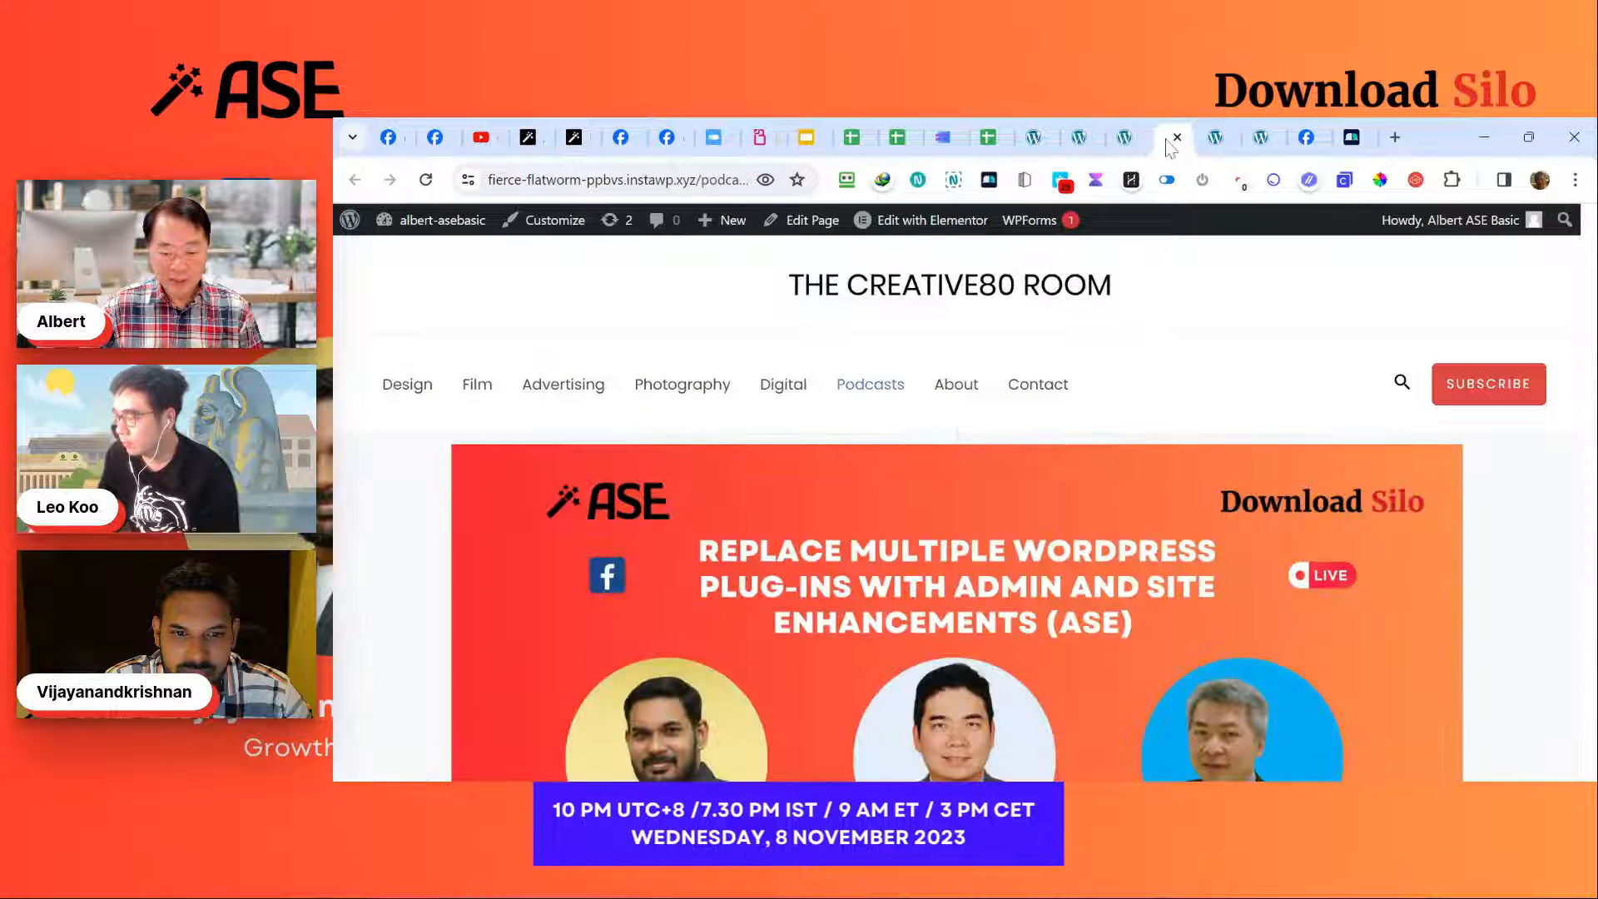
left_click(1217, 143)
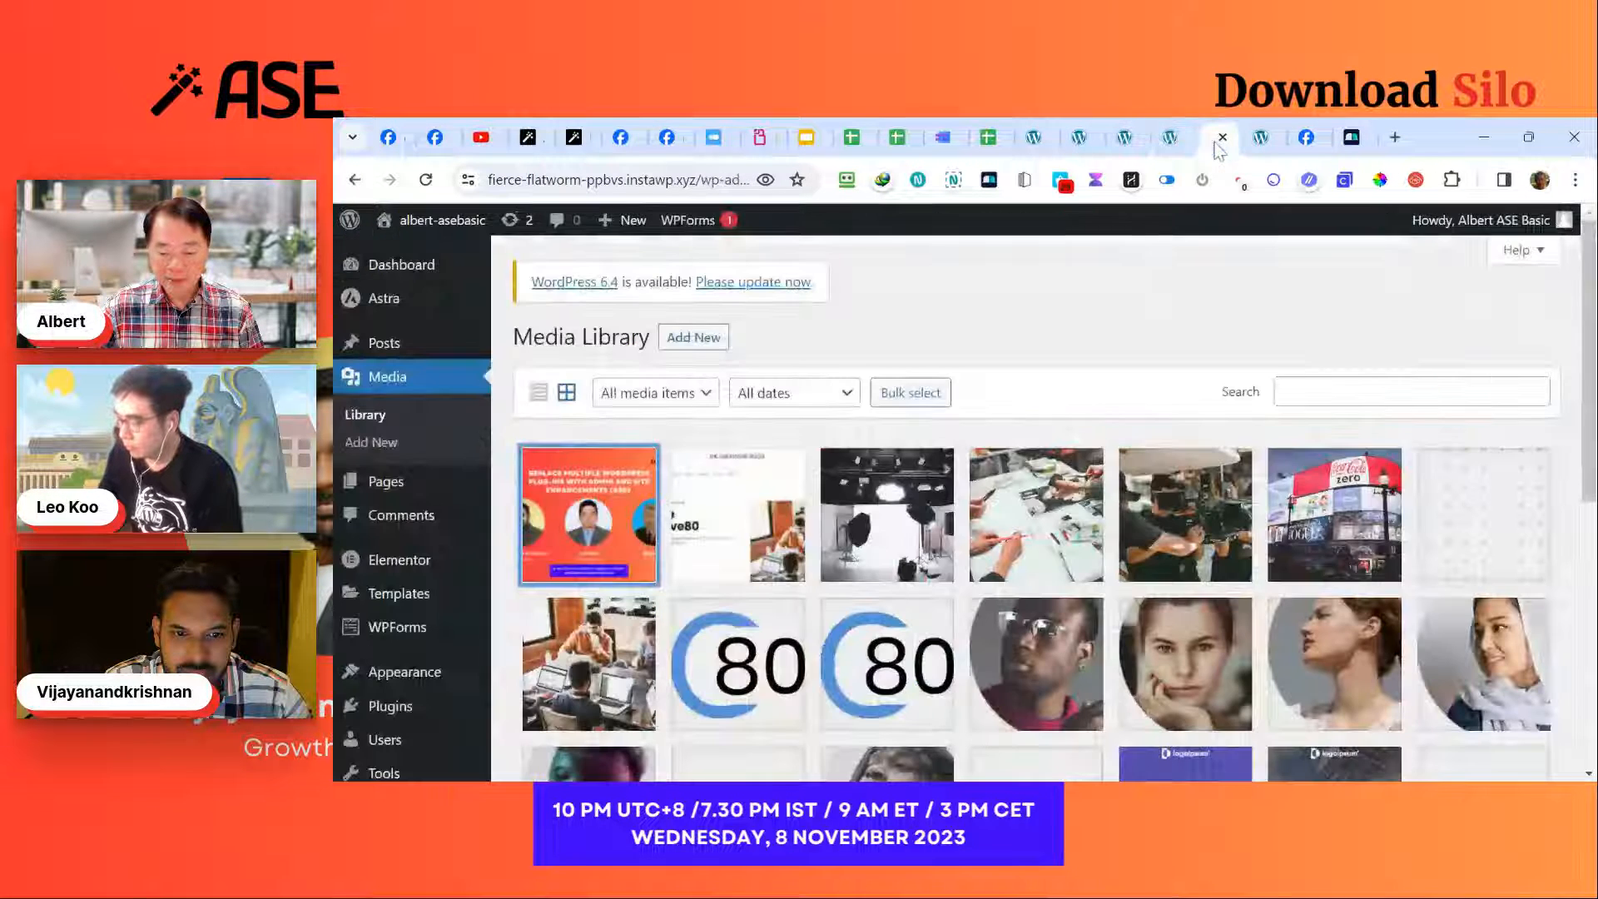
left_click(1081, 139)
scroll(918, 562, "up", 3)
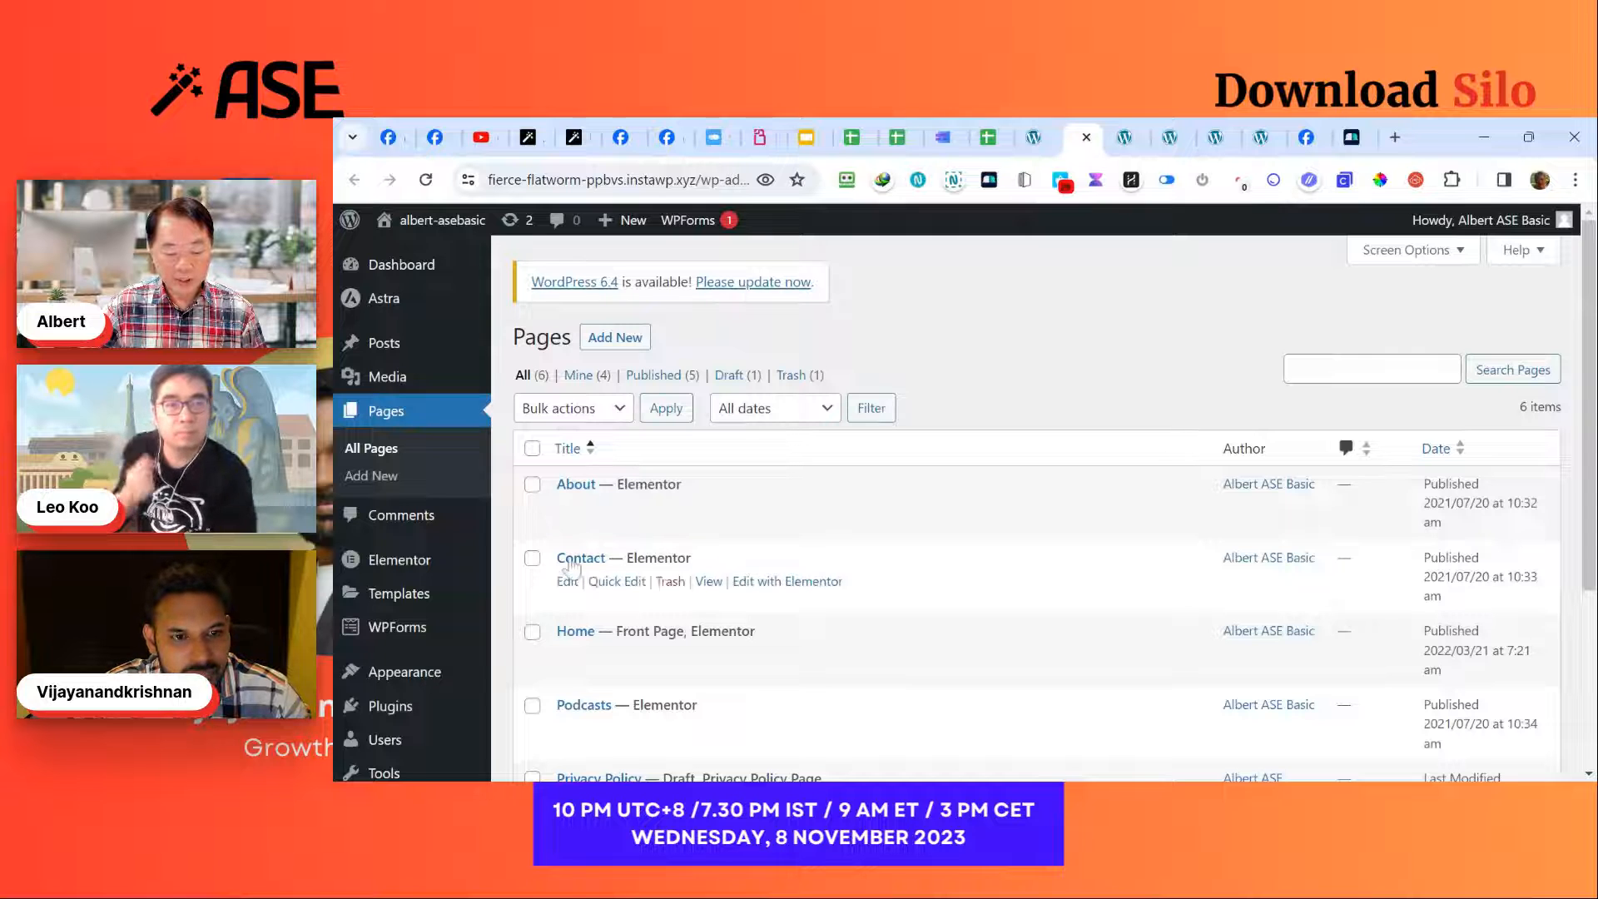
scroll(615, 549, "down", 3)
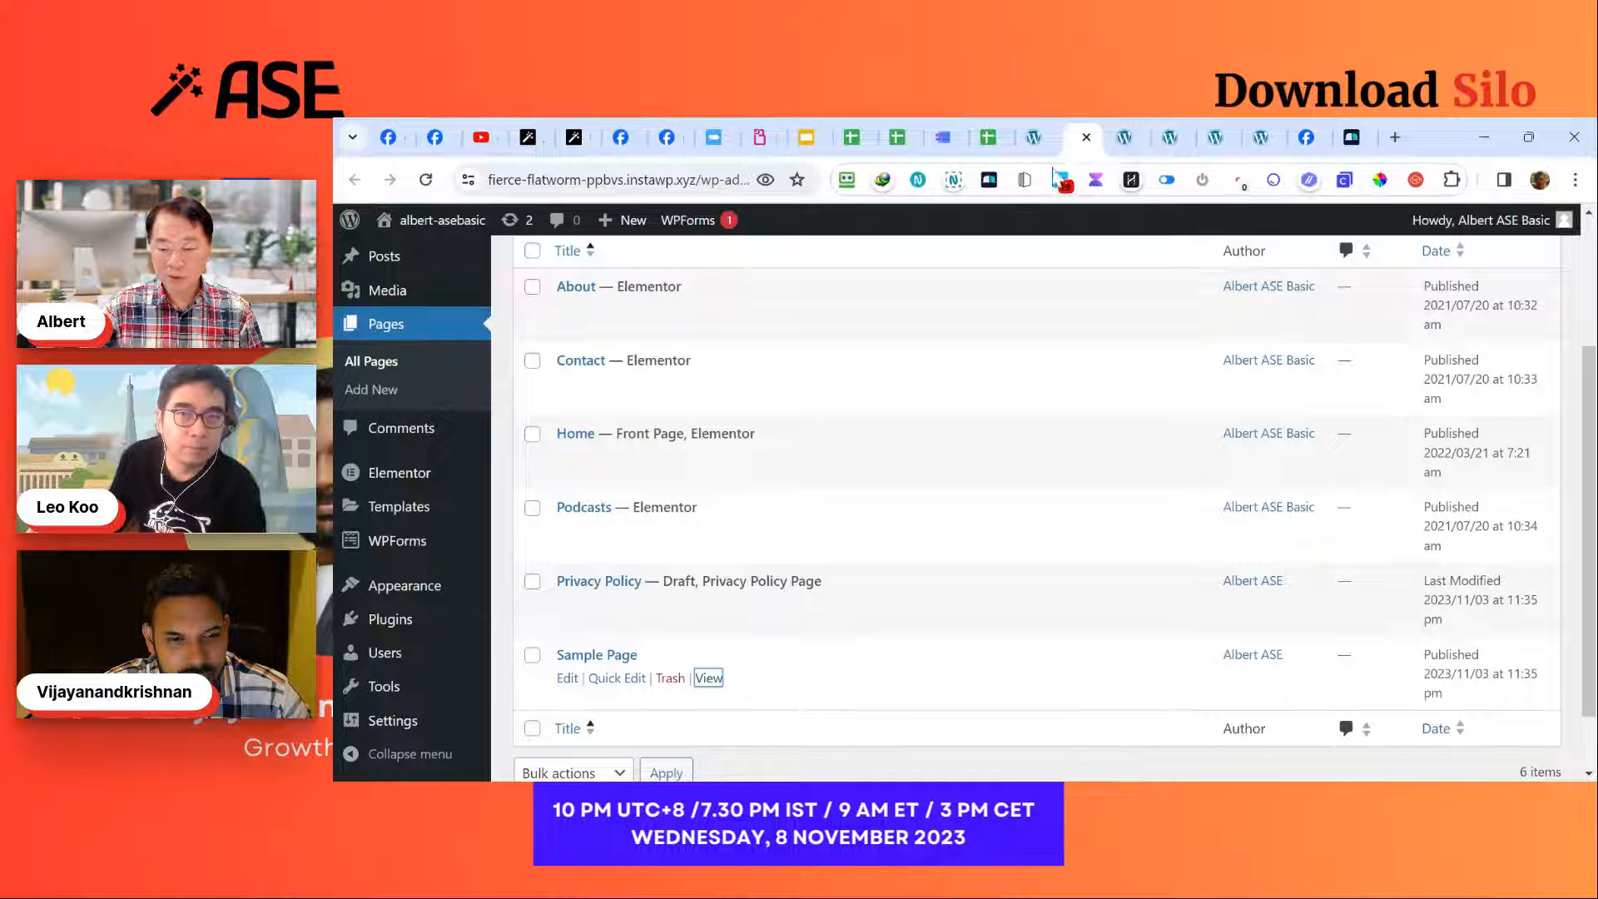
Step: Enable the Content Duplication module in the free version's ASE settings and save the changes
left_click(1033, 143)
left_click(995, 426)
left_click(1462, 315)
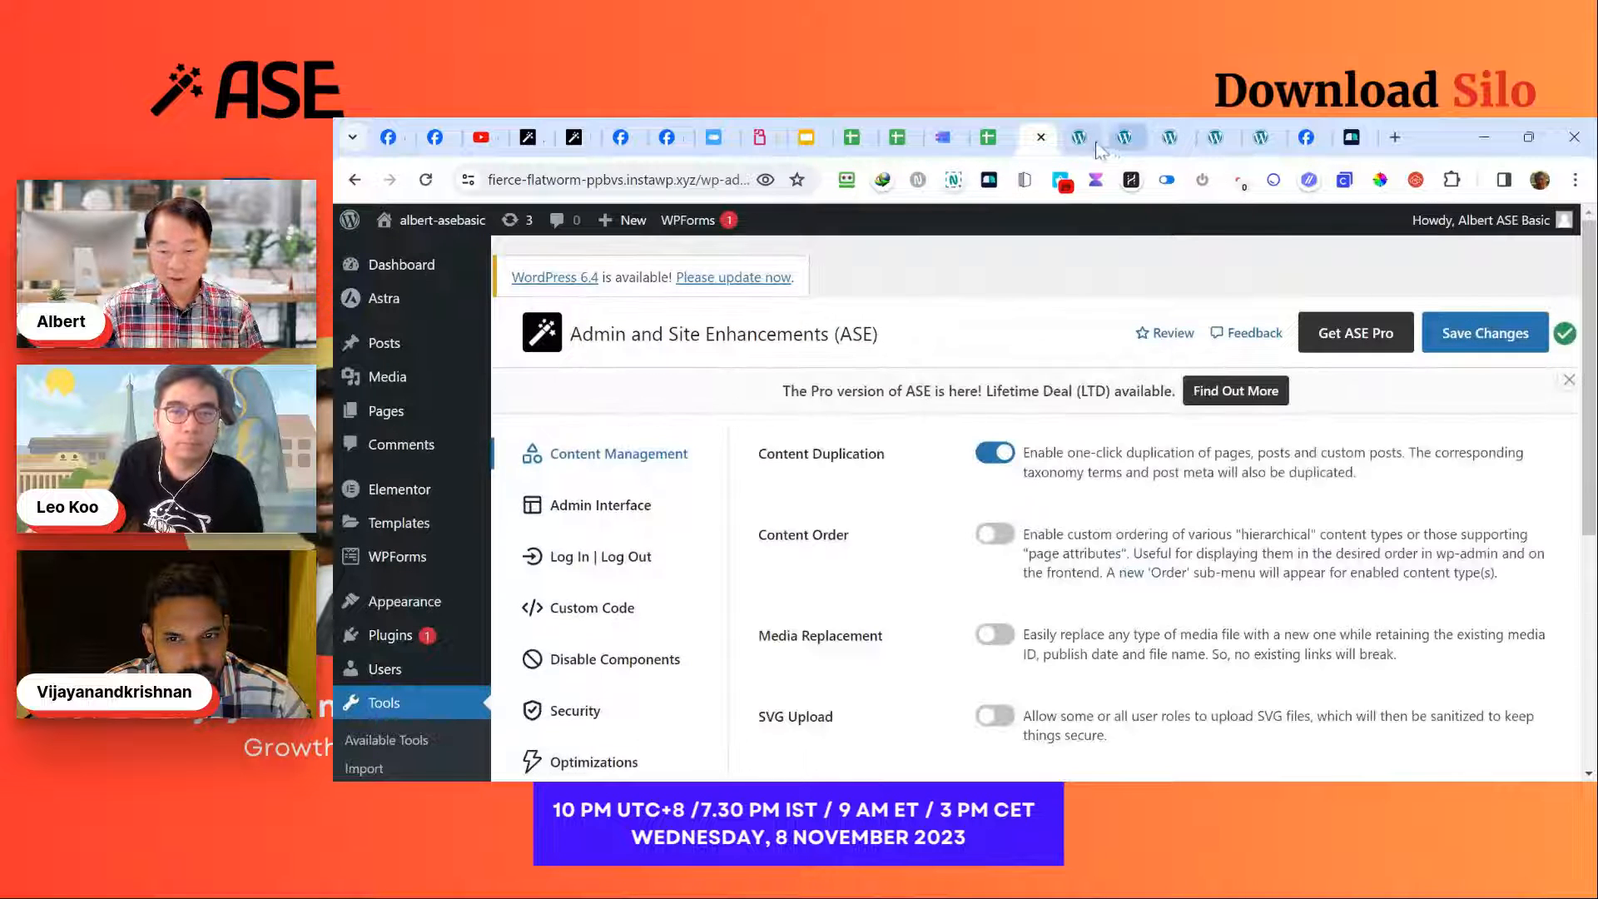
Step: Refresh the free site's Pages list and duplicate the Podcasts page
left_click(1081, 143)
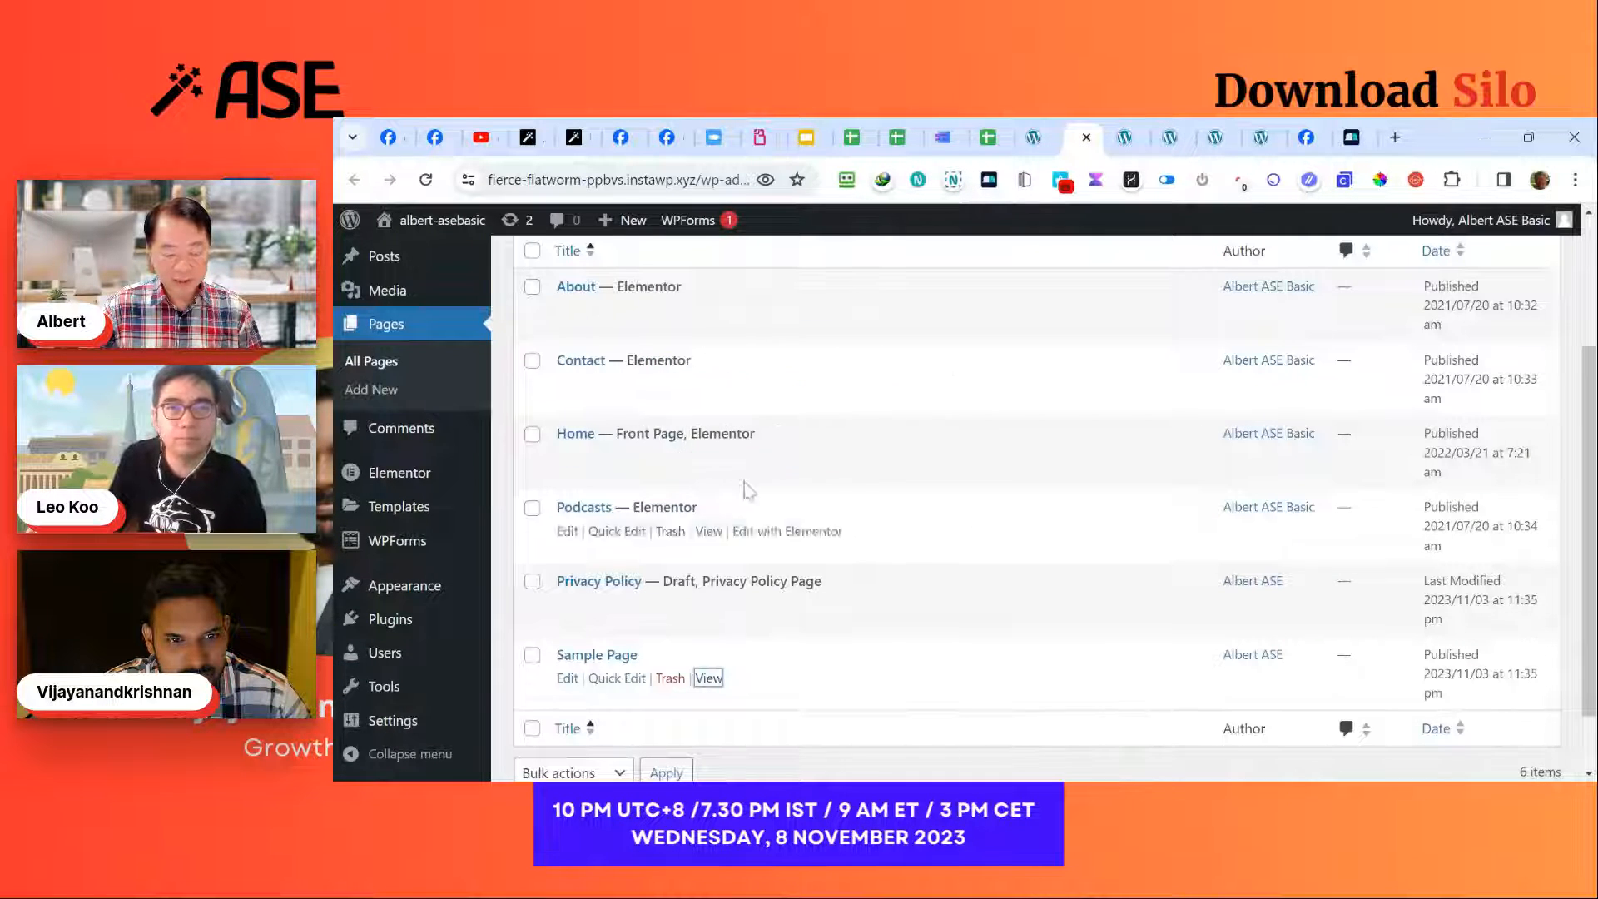
scroll(898, 449, "up", 2)
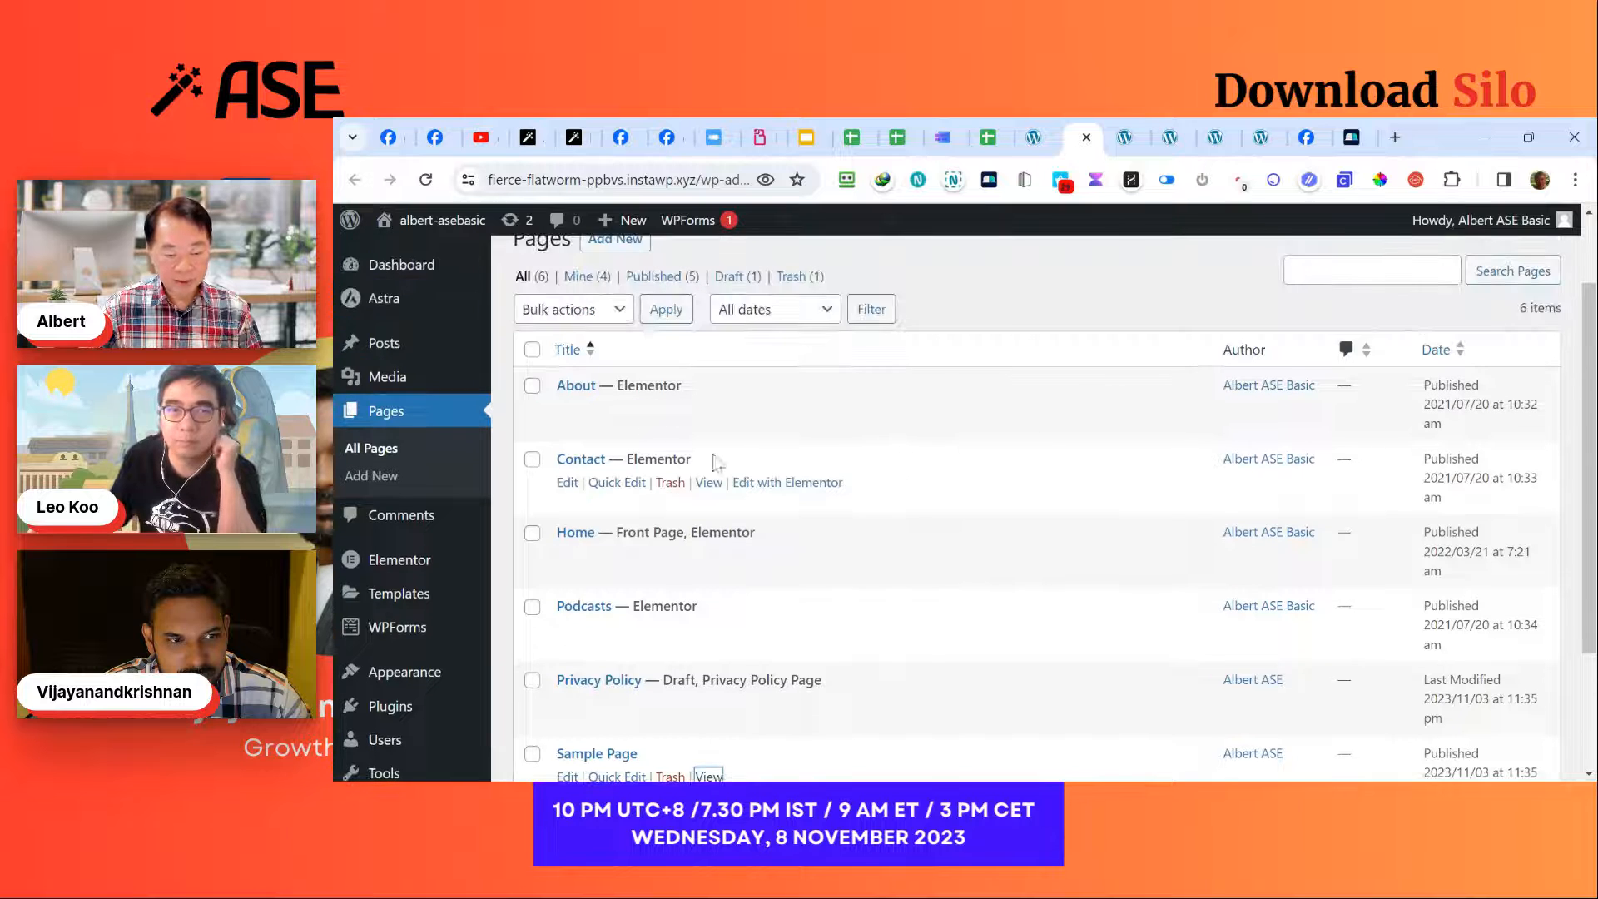
scroll(860, 475, "up", 2)
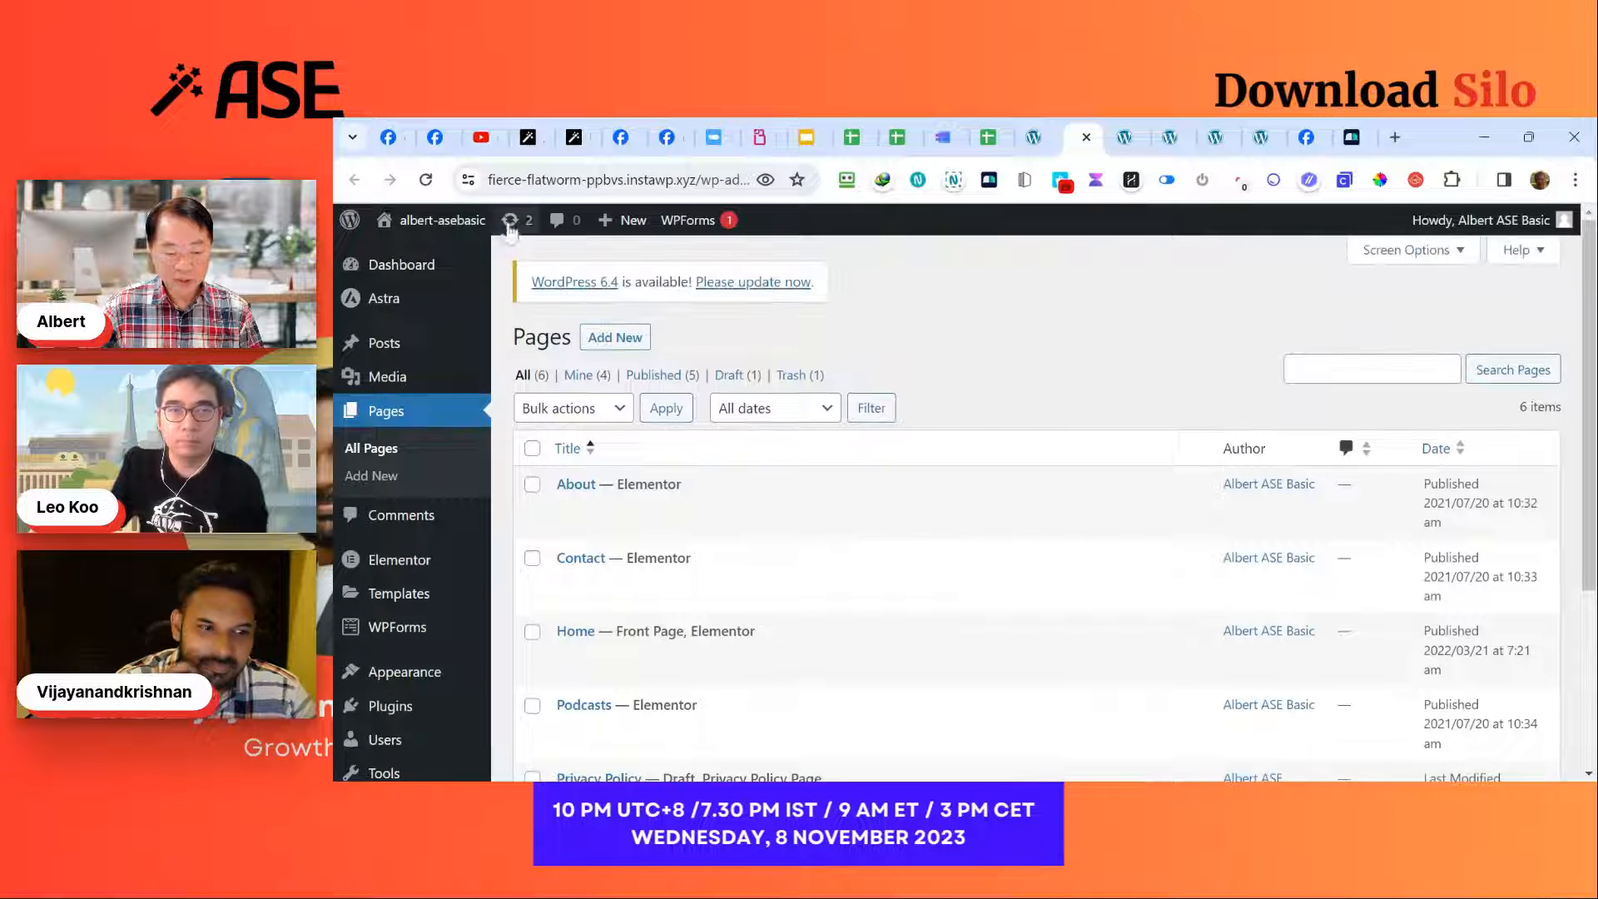
left_click(427, 184)
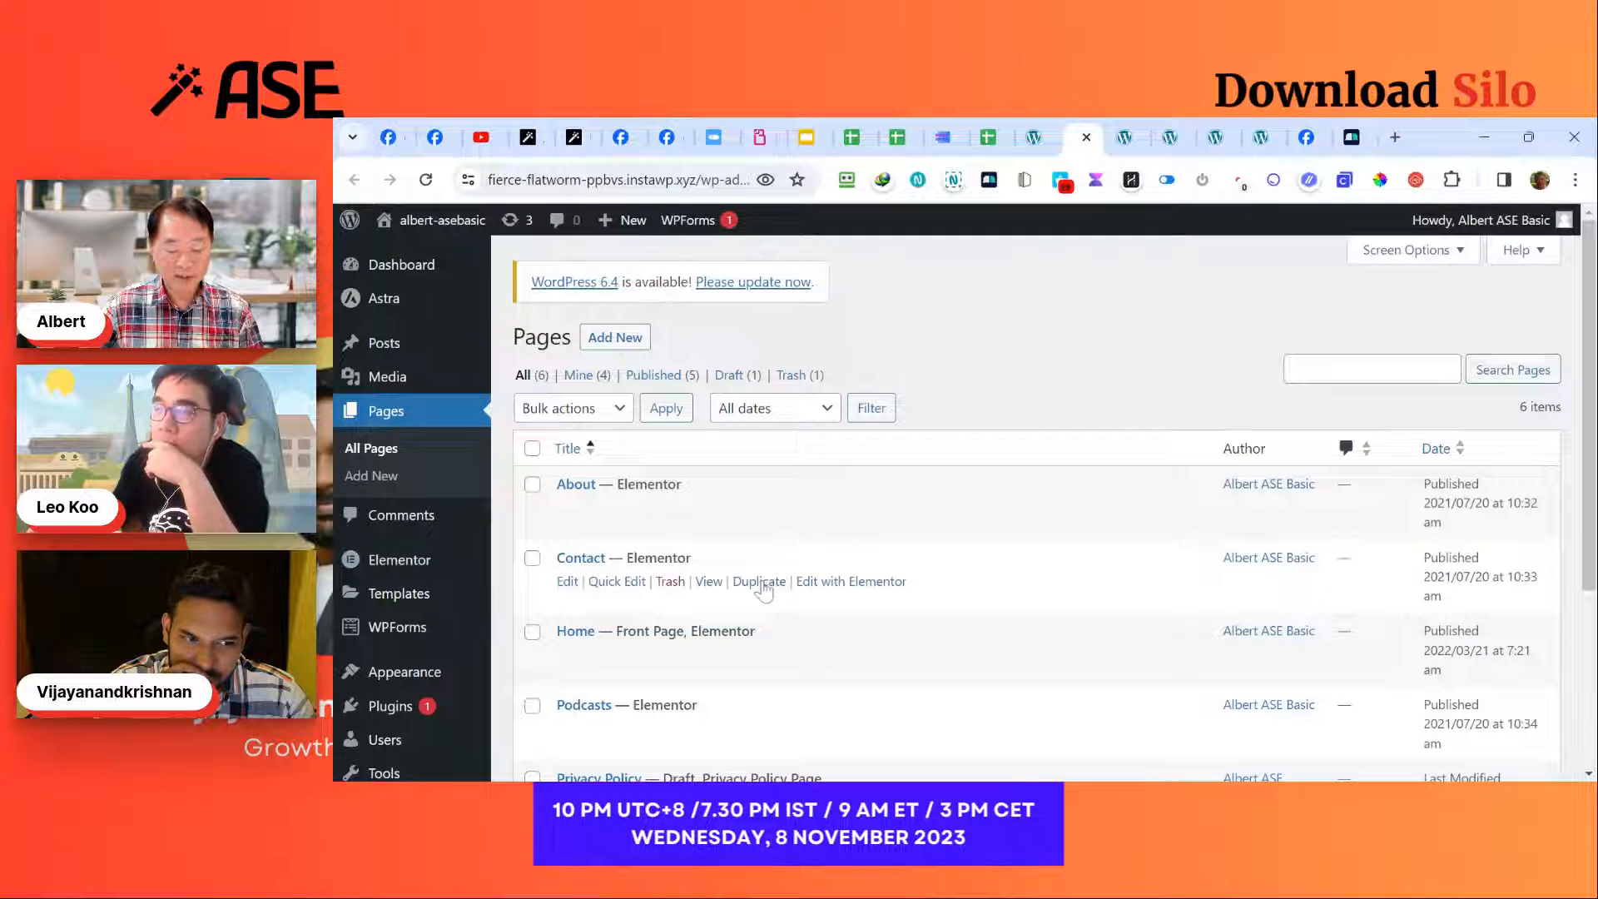
scroll(763, 590, "down", 3)
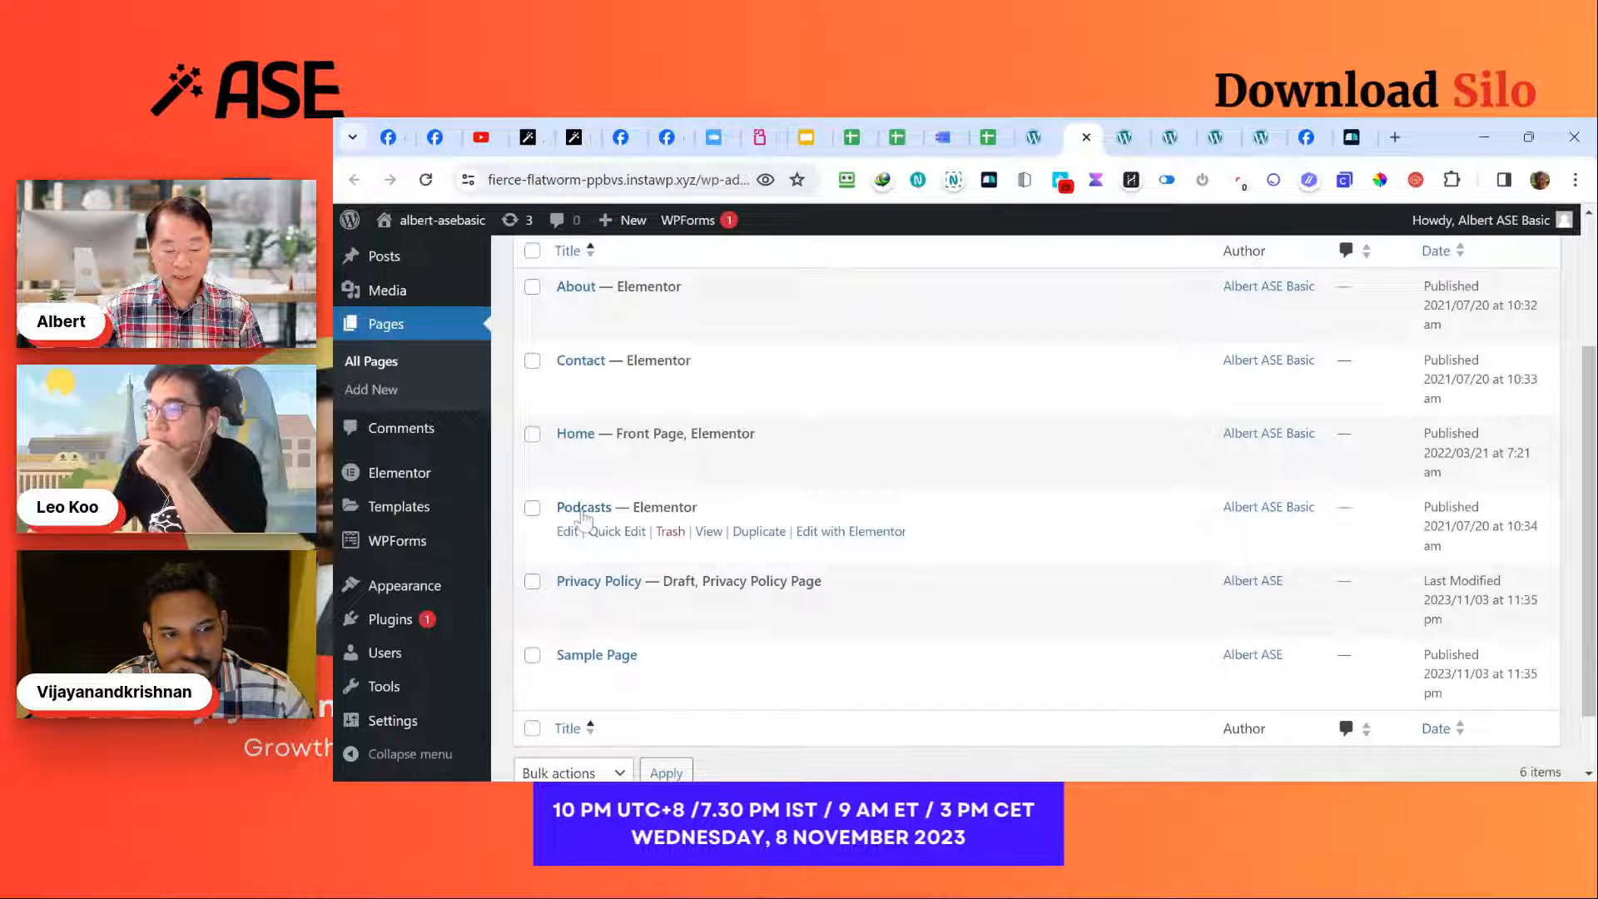
left_click(757, 533)
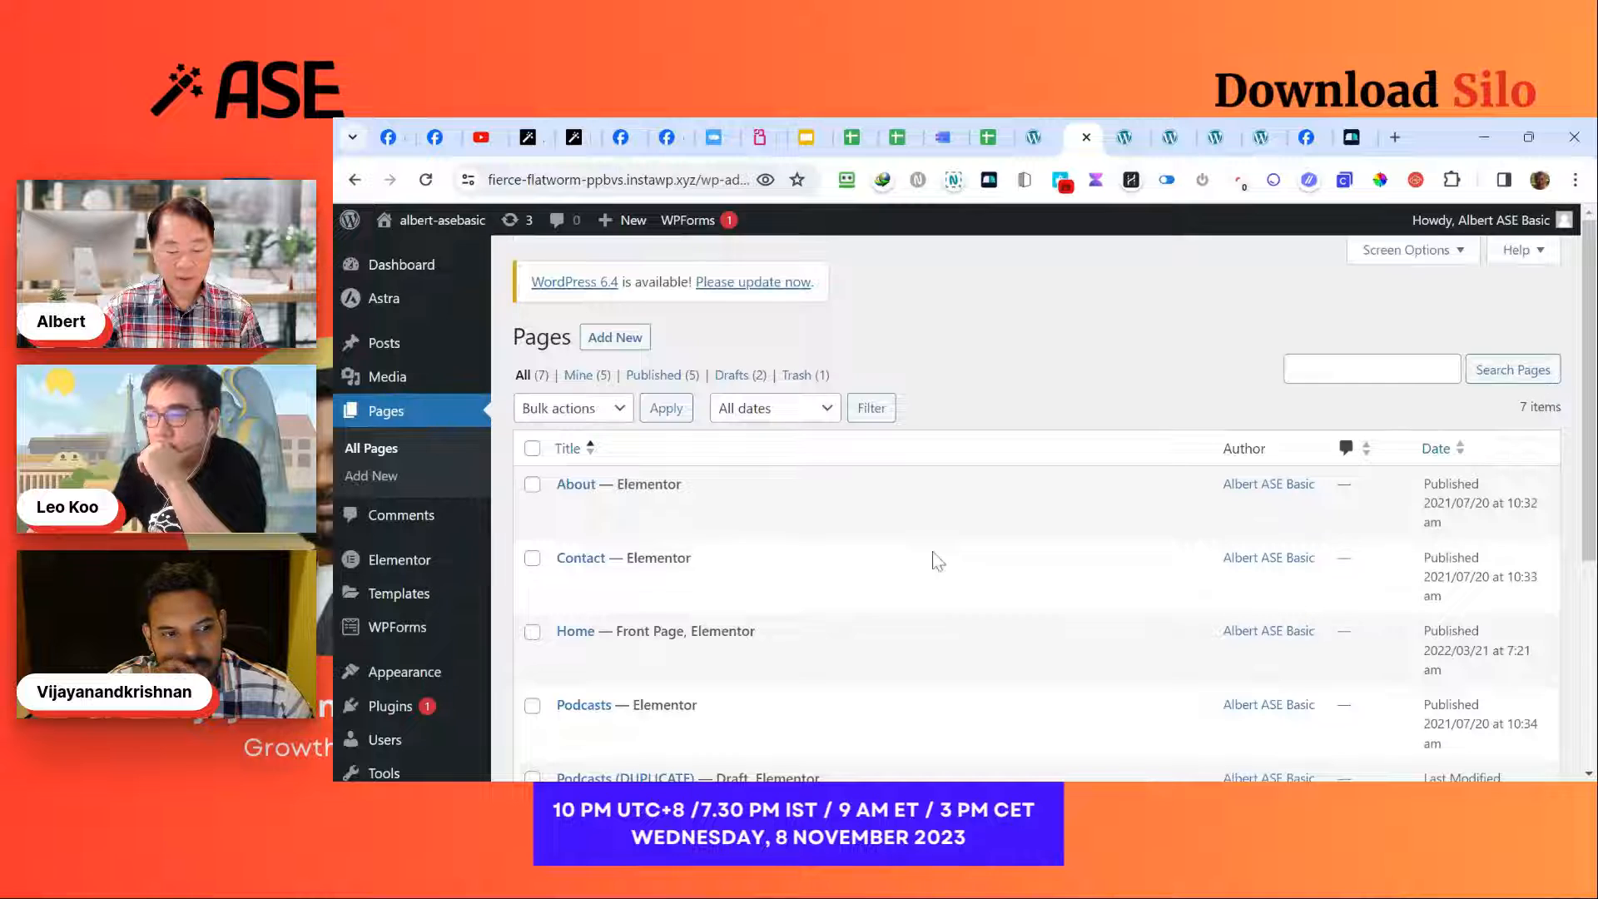
scroll(934, 559, "down", 3)
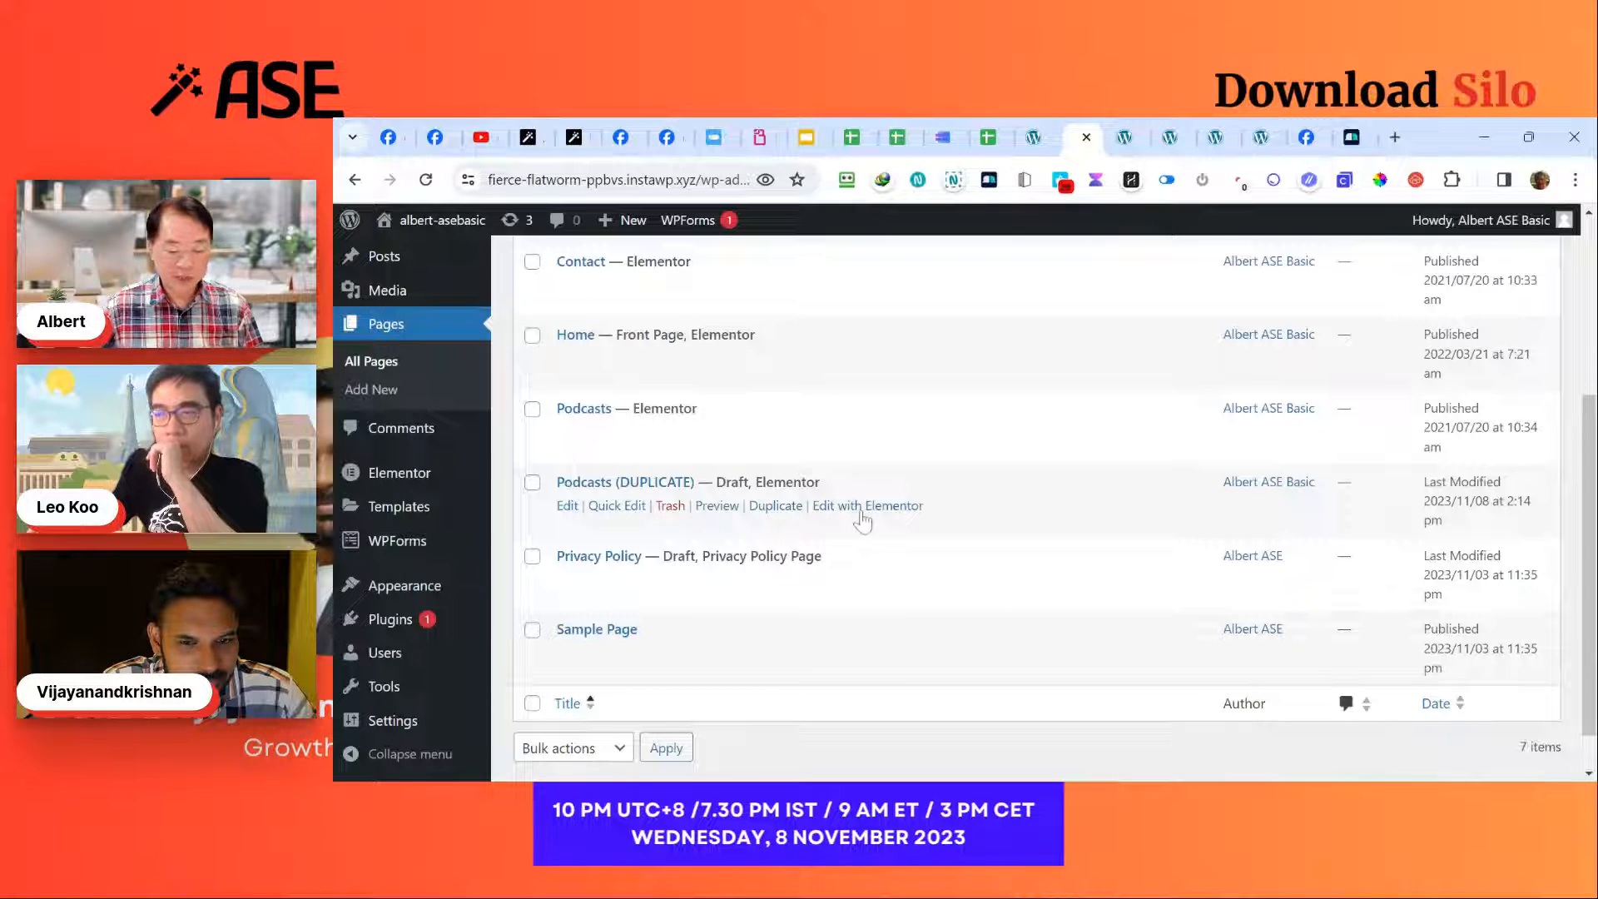
Step: Disable the Content Duplication module in the free version's ASE settings and save the changes
left_click(1035, 138)
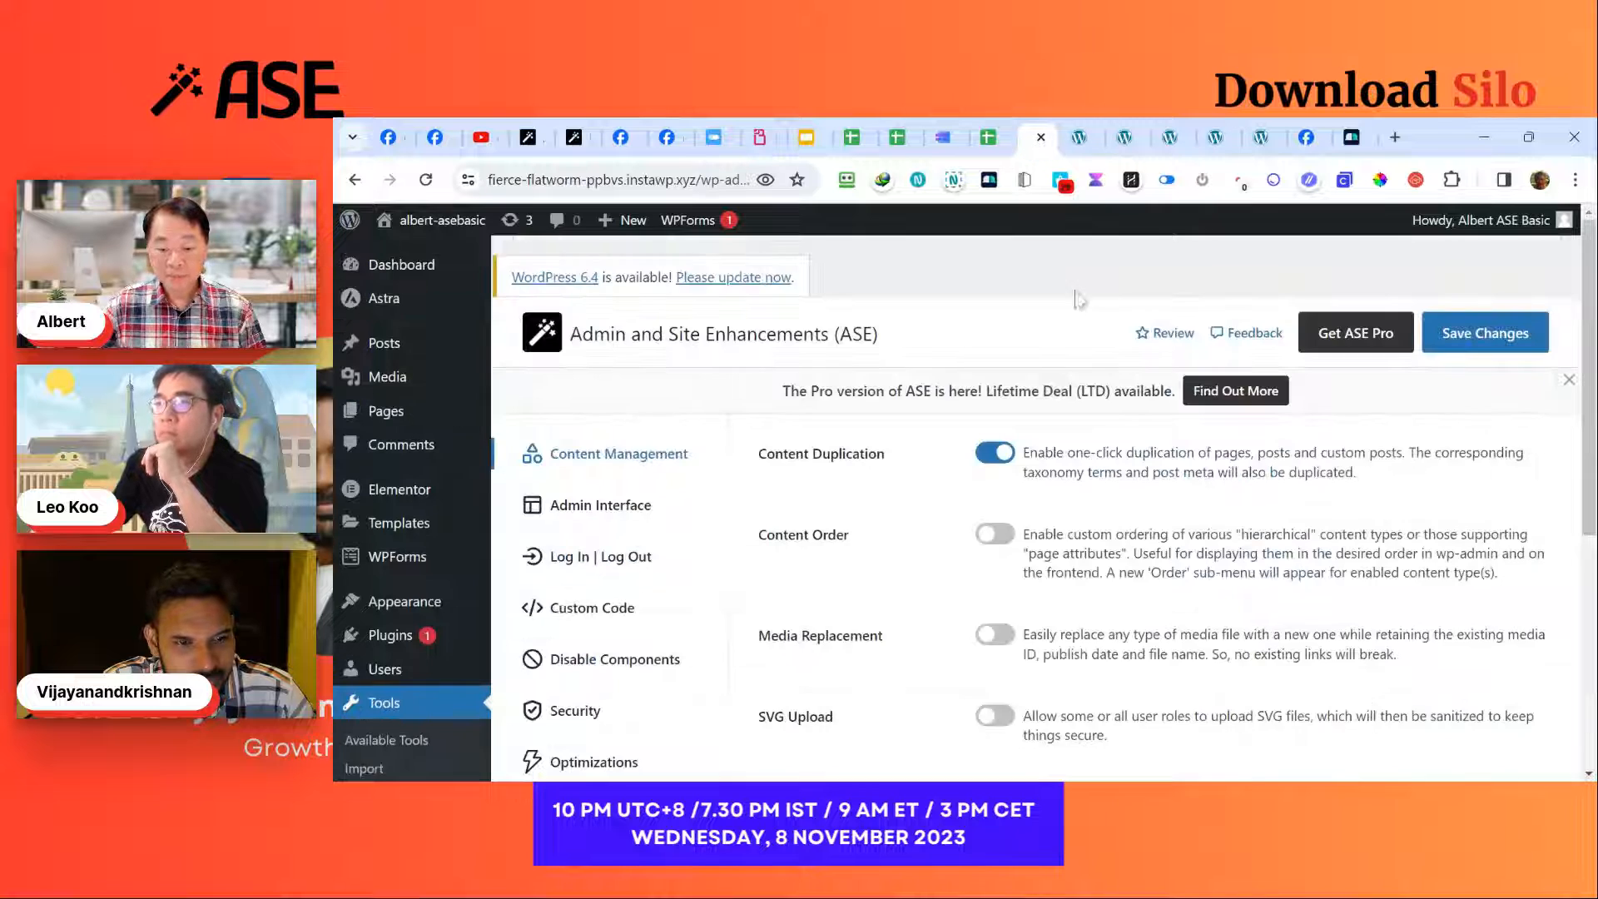
left_click(993, 456)
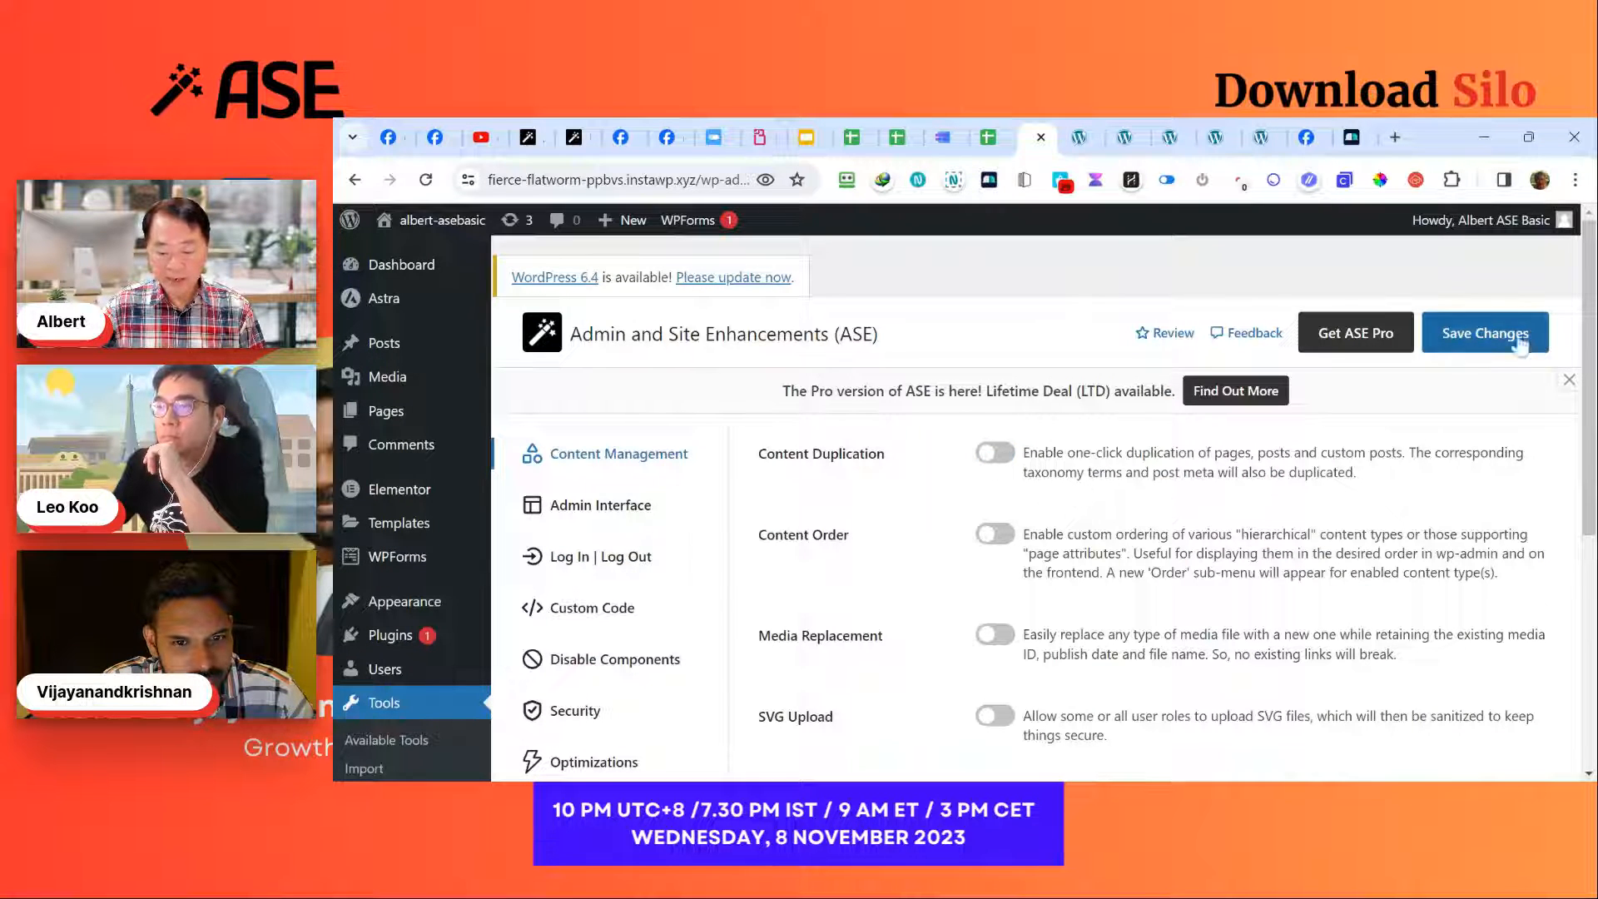
left_click(1490, 337)
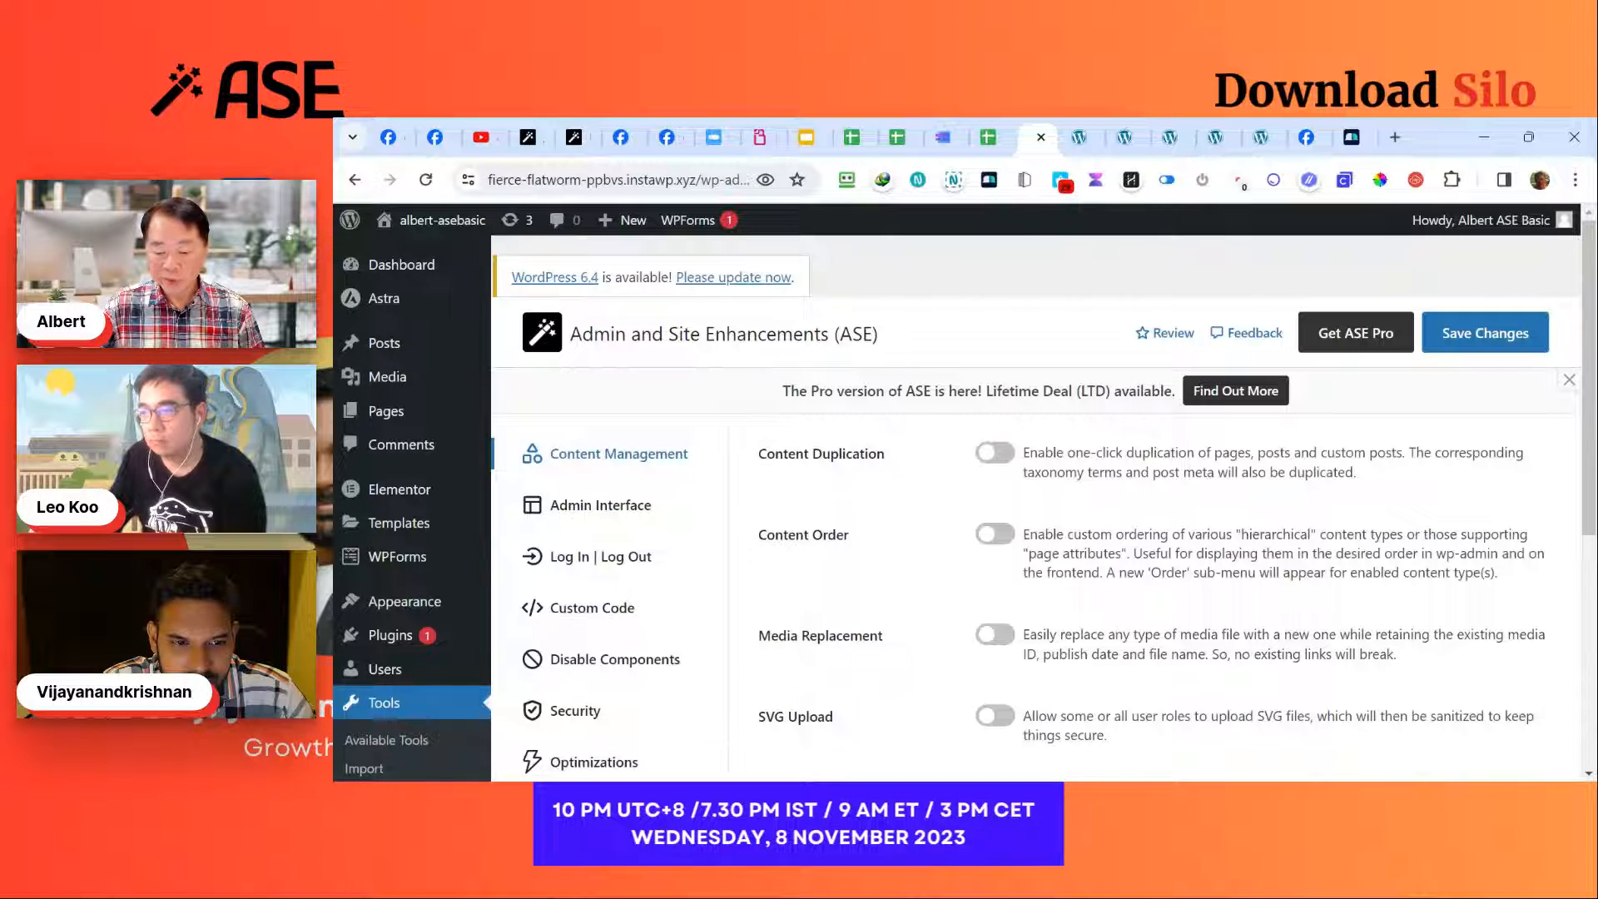
Step: Switch the Content Order module on, expand its content type options, and switch it back off
left_click(999, 539)
left_click(1068, 607)
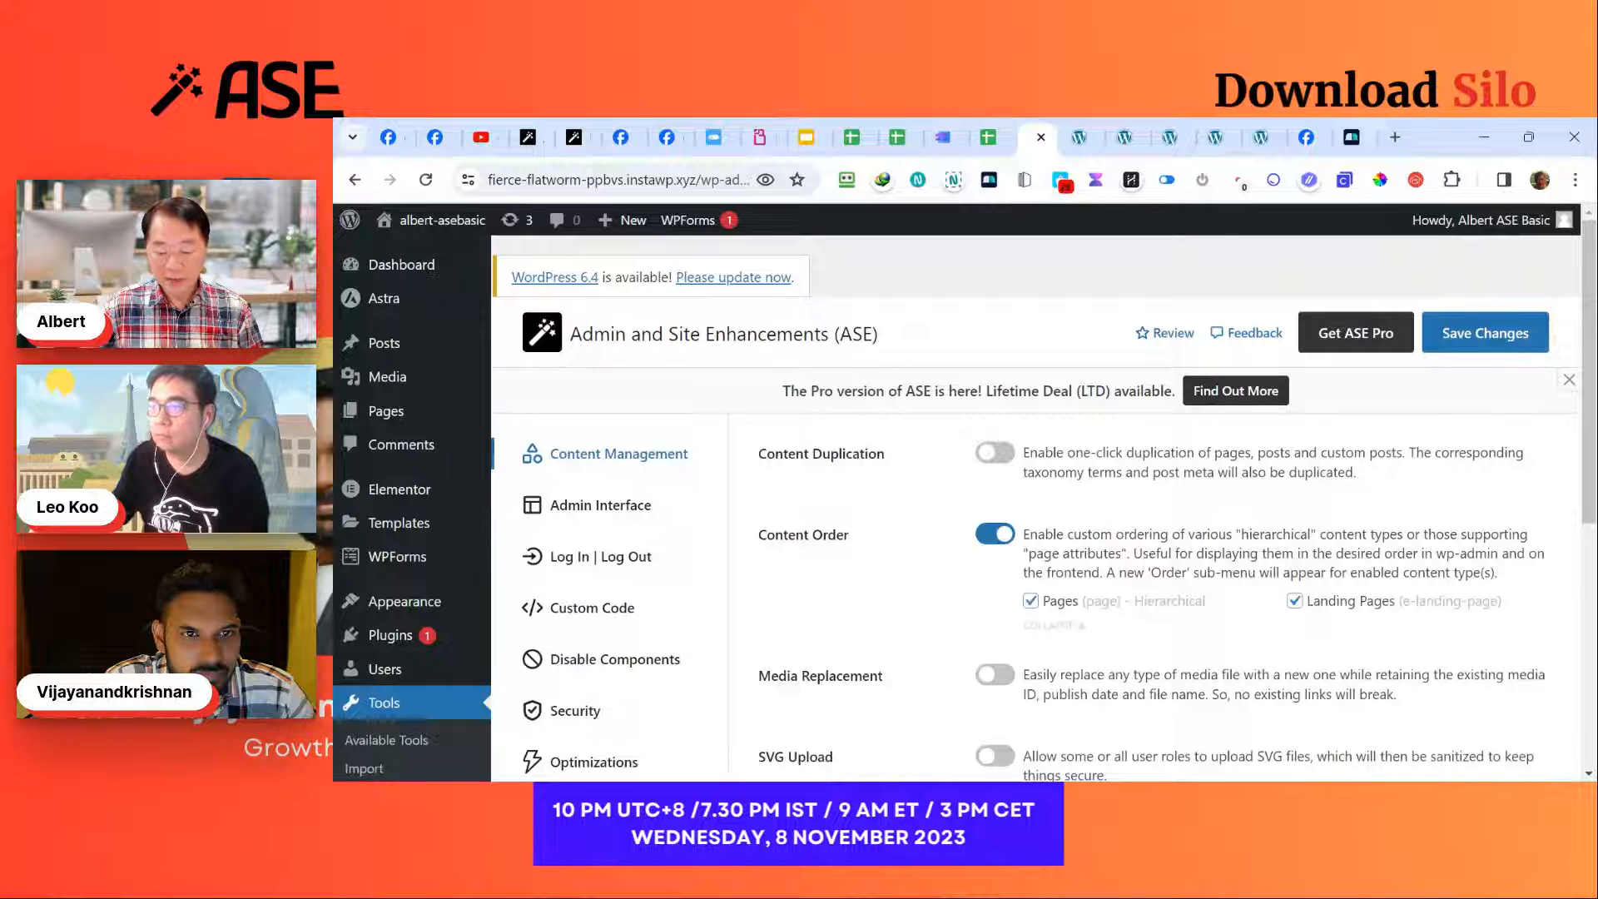
left_click(995, 537)
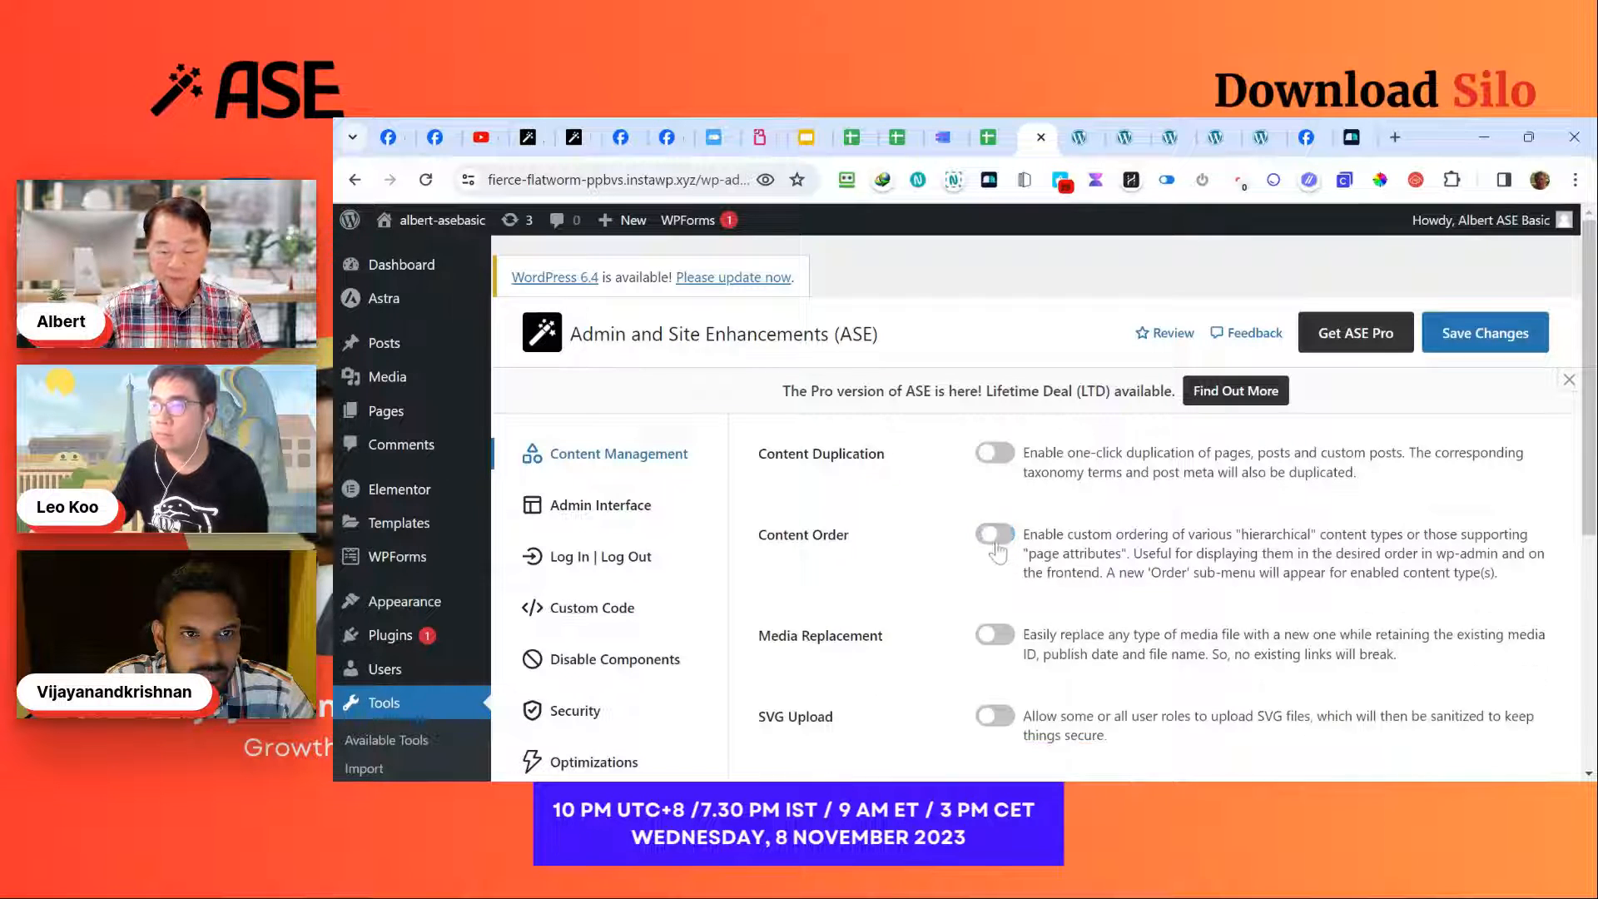
Step: Enable the Media Replacement module in the ASE Content Management settings and save the changes
scroll(1007, 574, "down", 3)
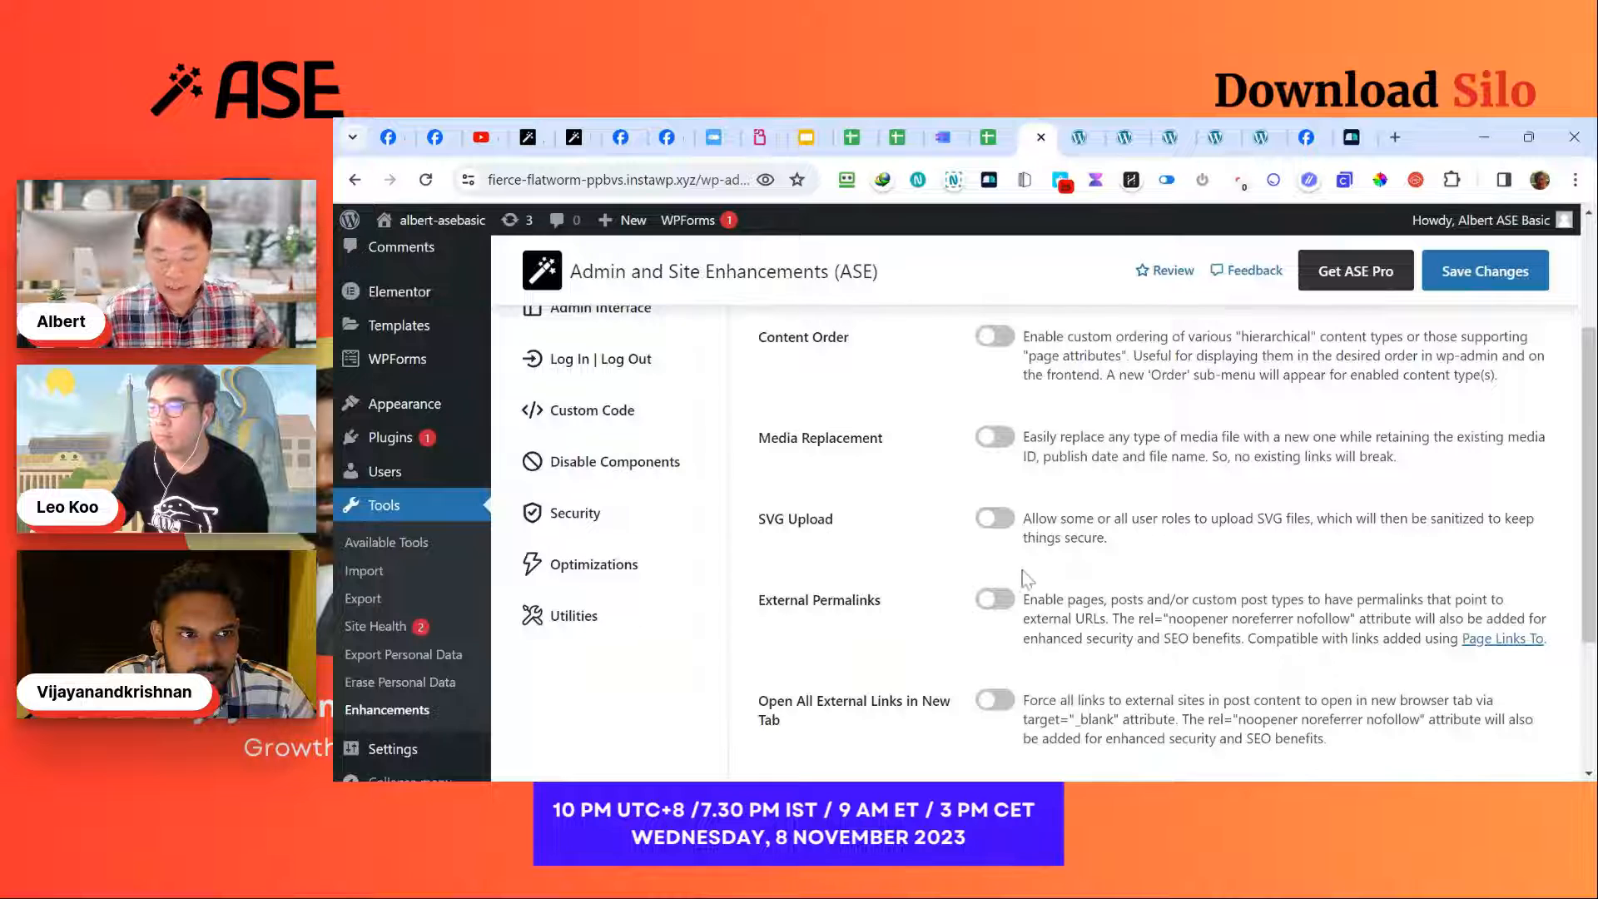
left_click(1007, 441)
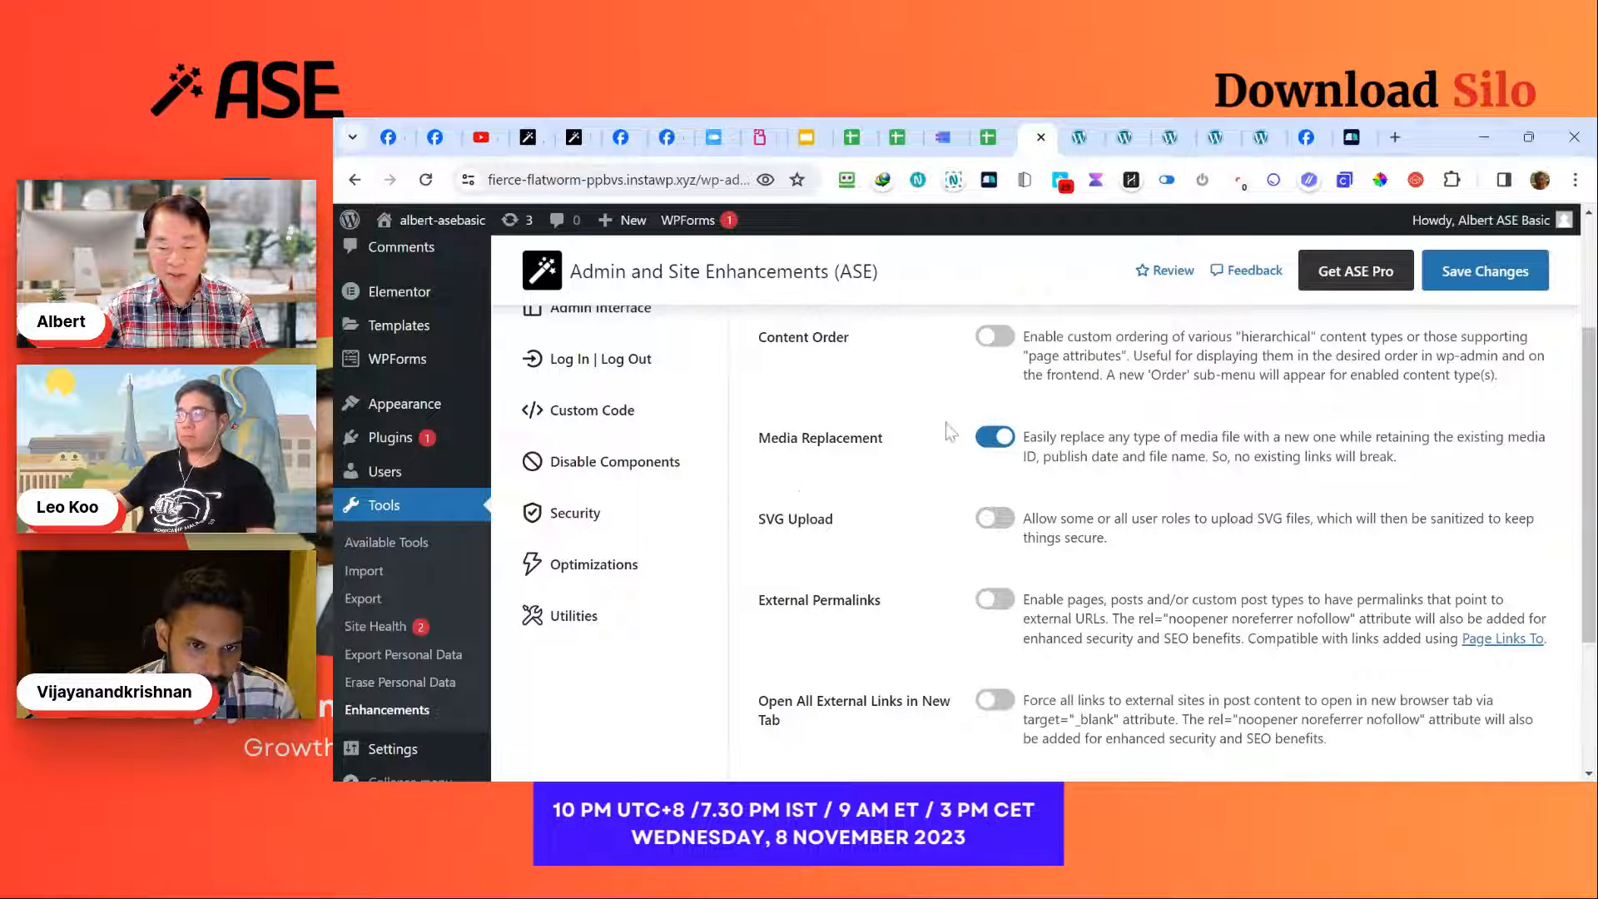
left_click(1486, 283)
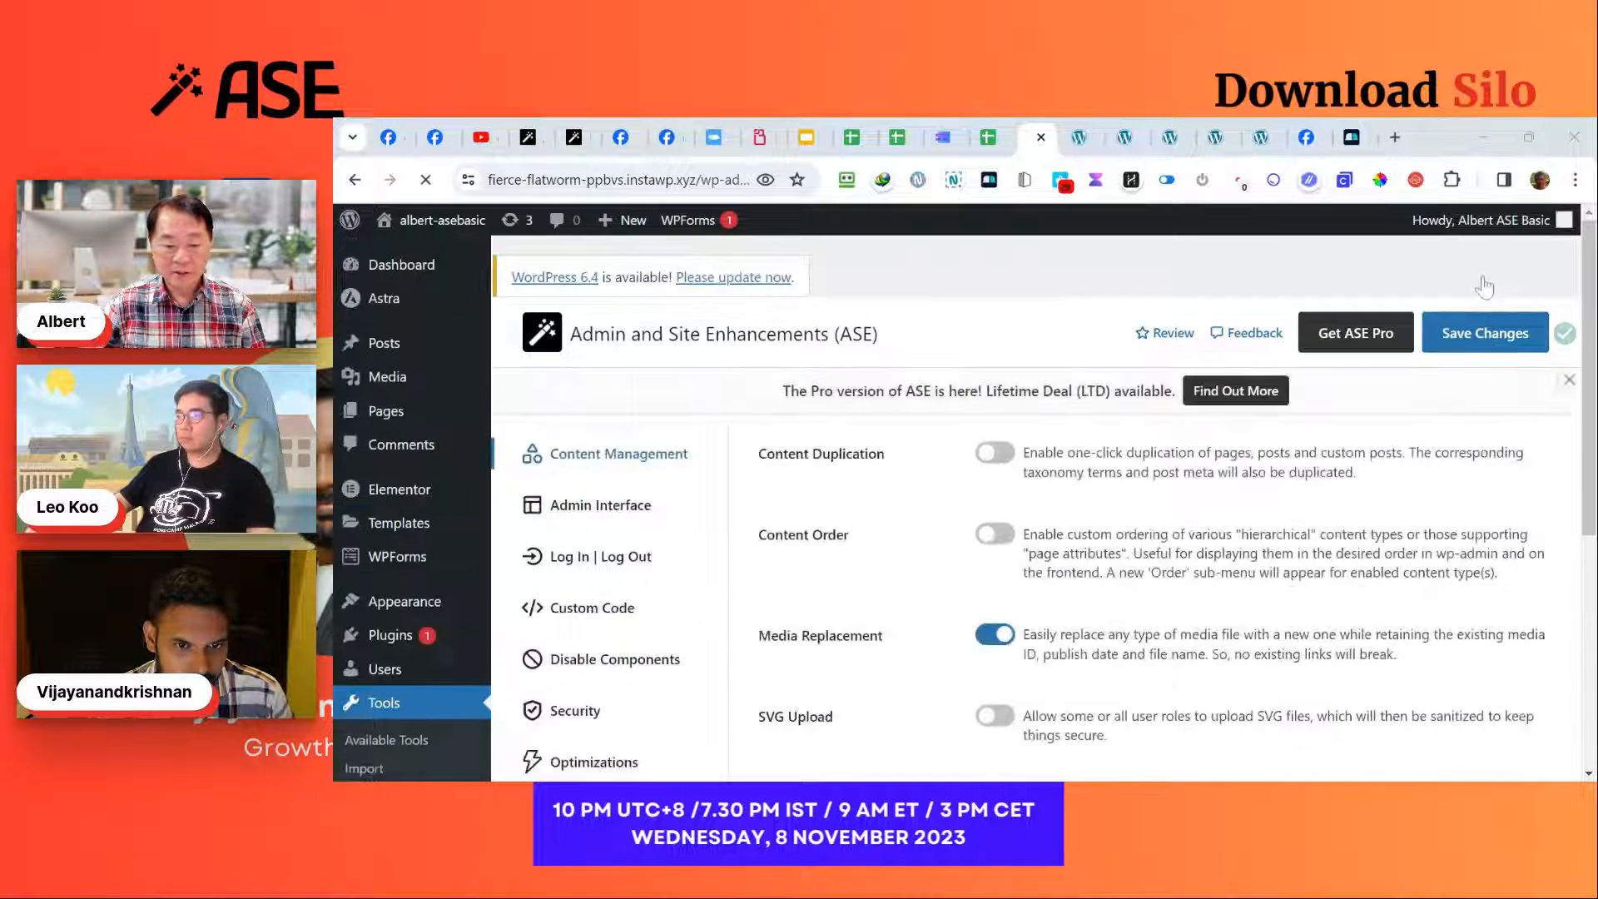
left_click(1490, 340)
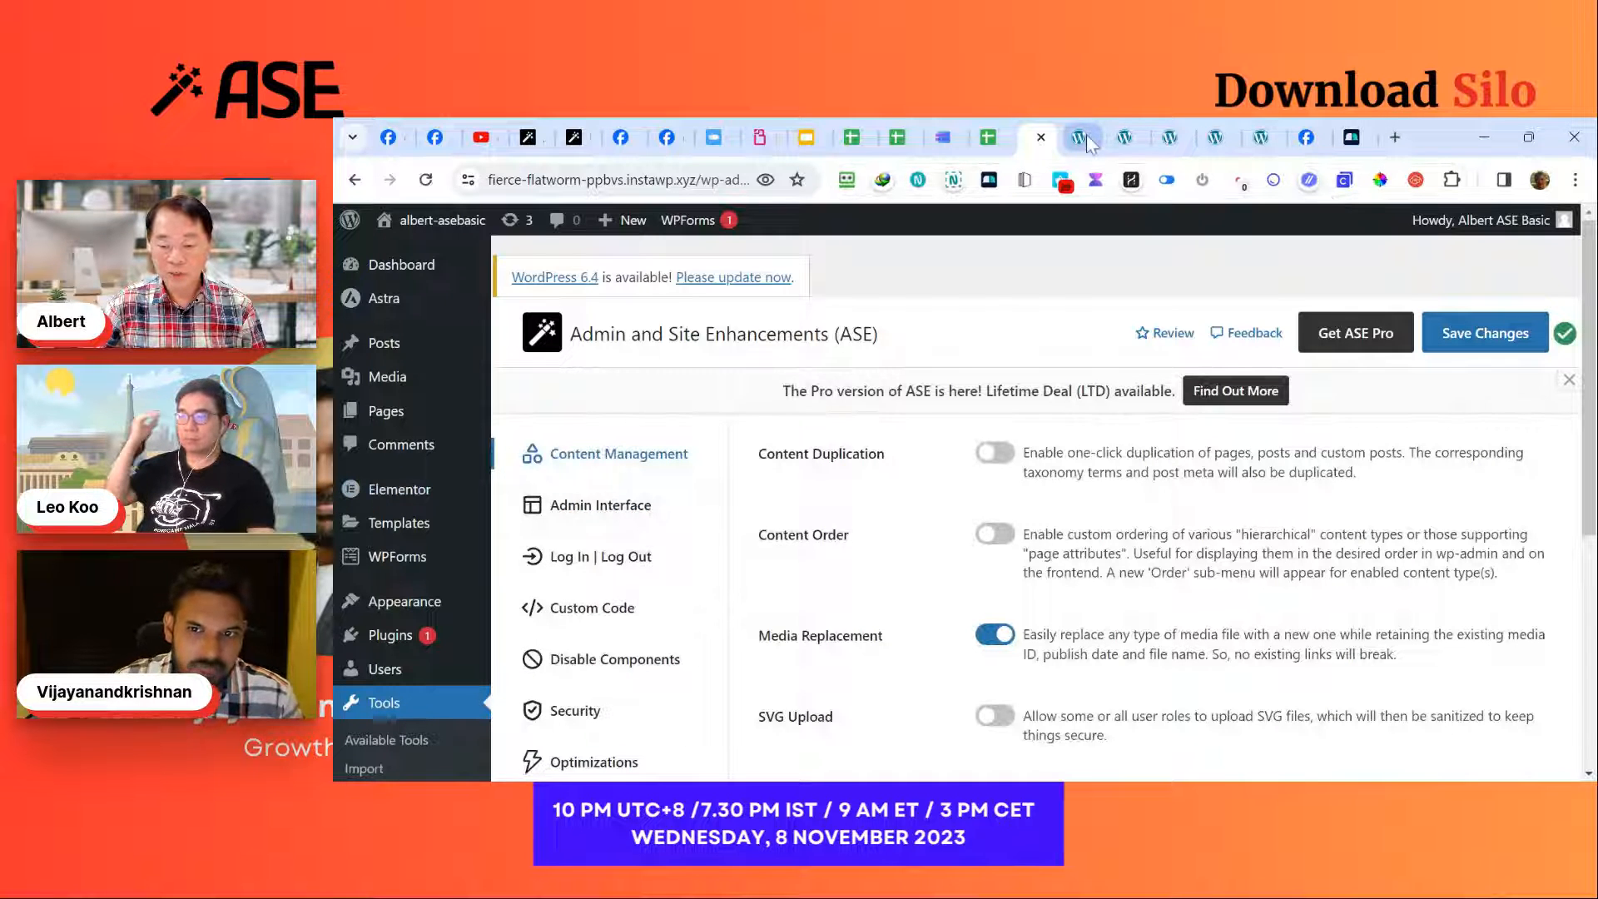
Step: Find the Podcasts page among the open site pages and open it for editing in Elementor
left_click(1081, 140)
left_click(1125, 140)
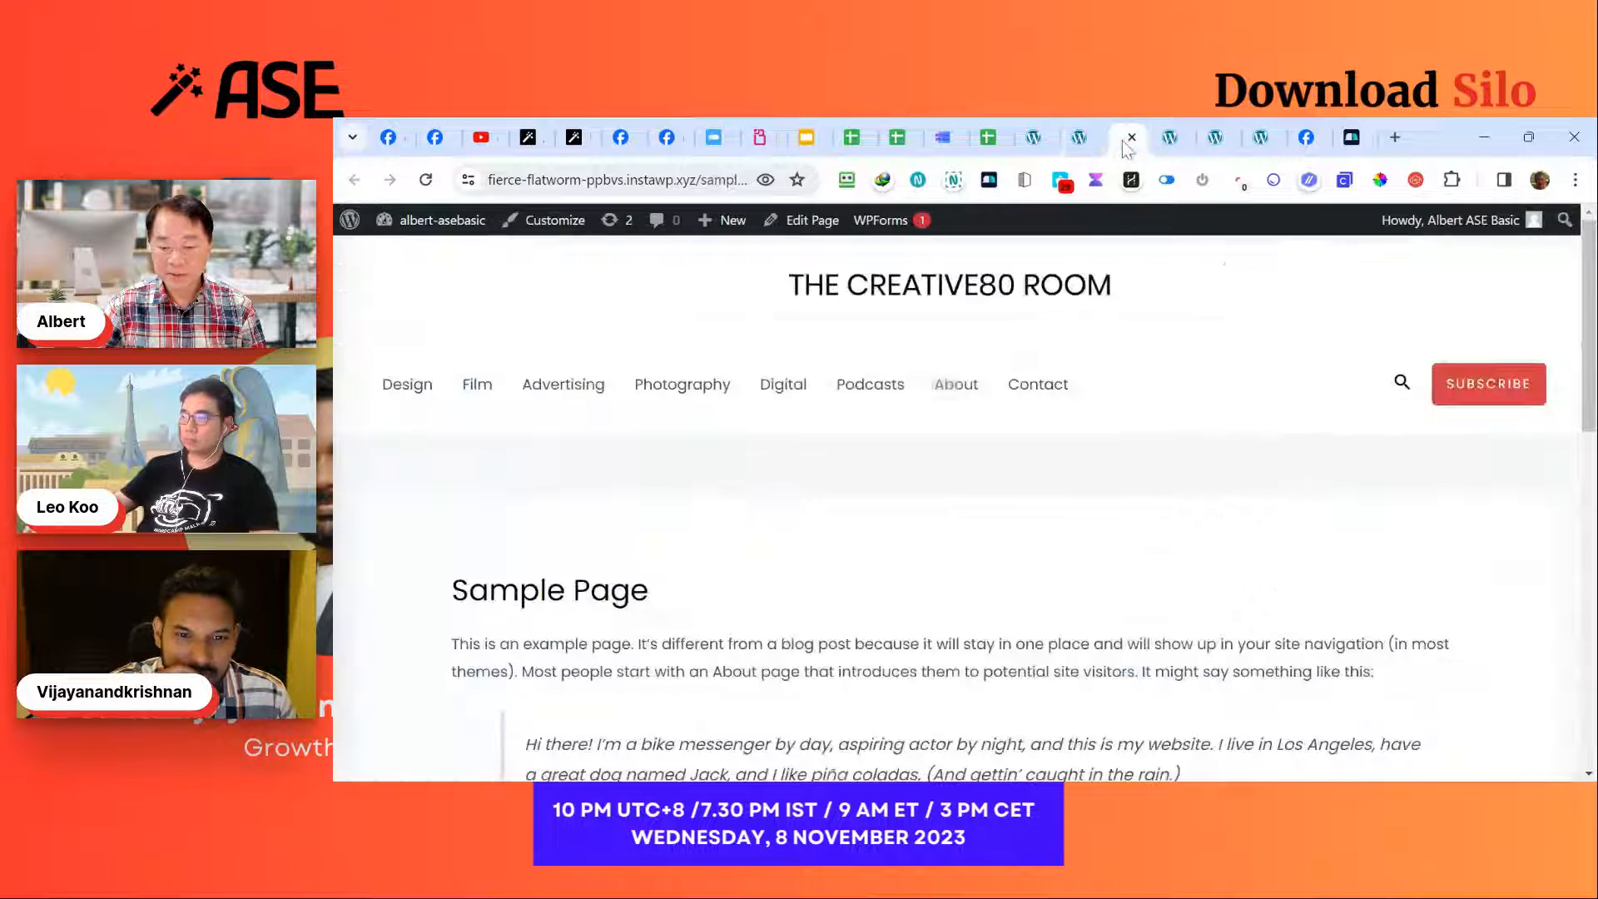
left_click(1171, 138)
scroll(1057, 498, "down", 2)
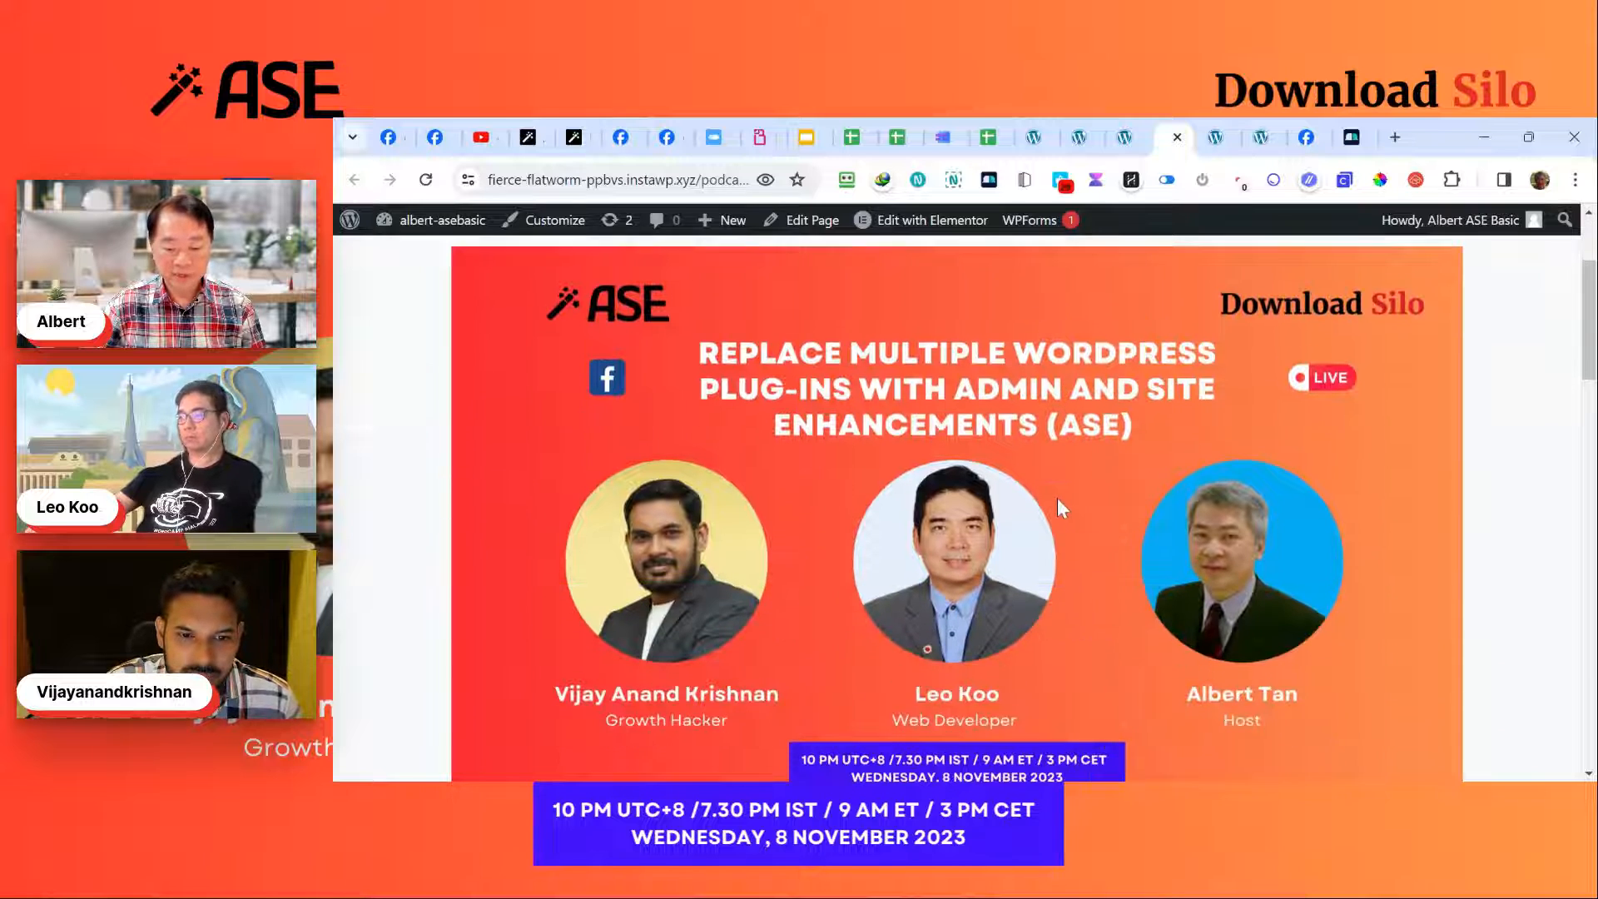
scroll(1056, 498, "down", 3)
scroll(1058, 496, "up", 3)
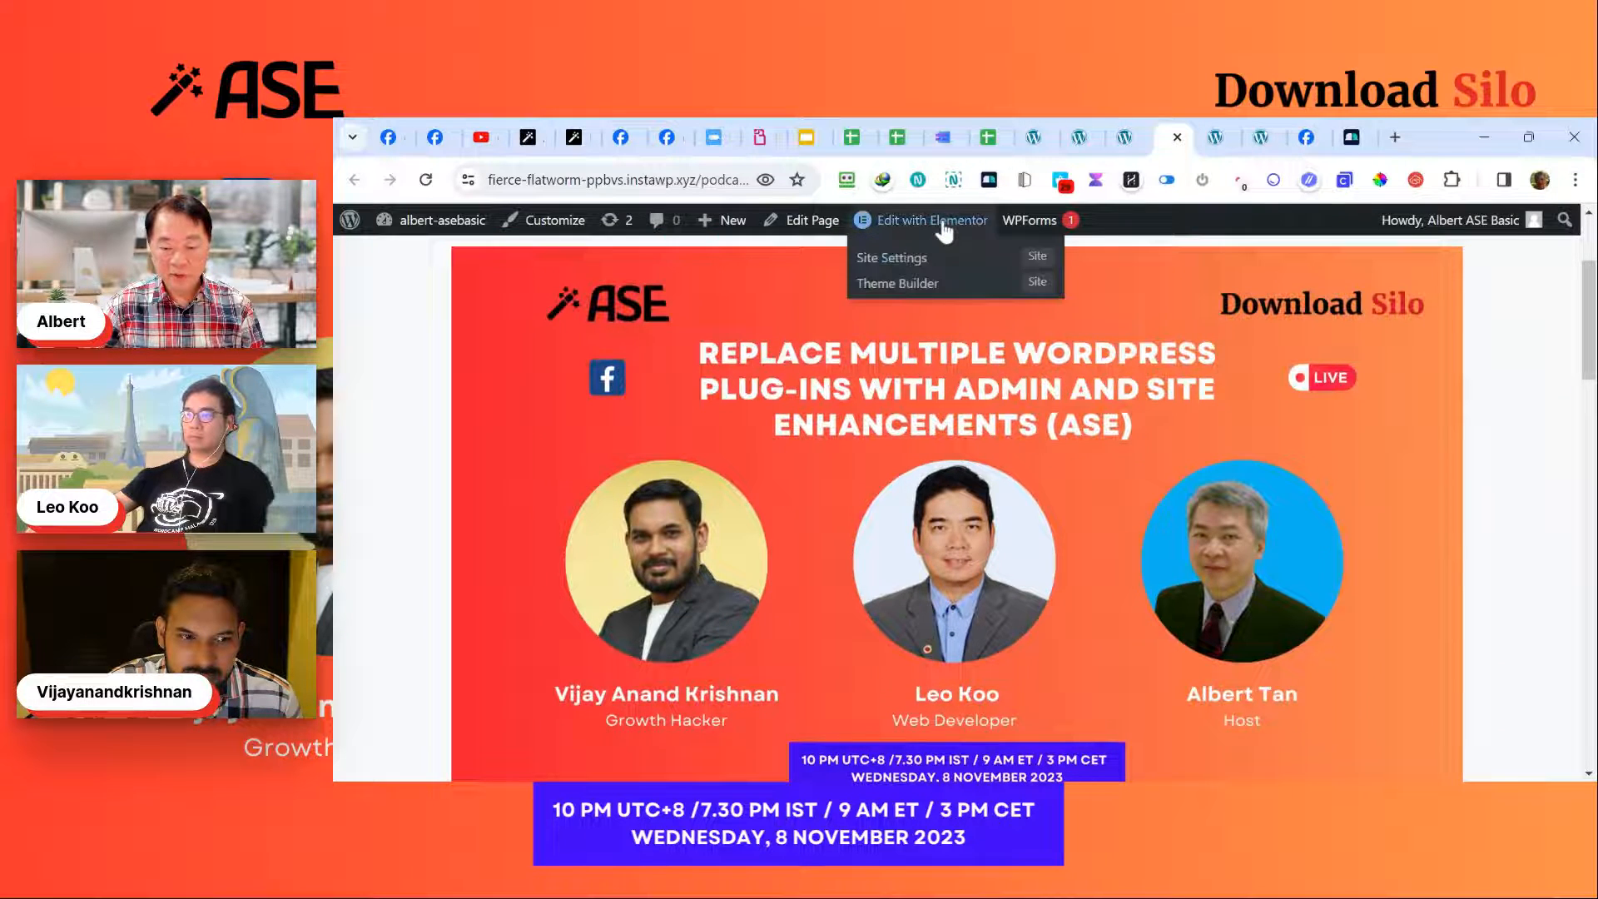
left_click(943, 230)
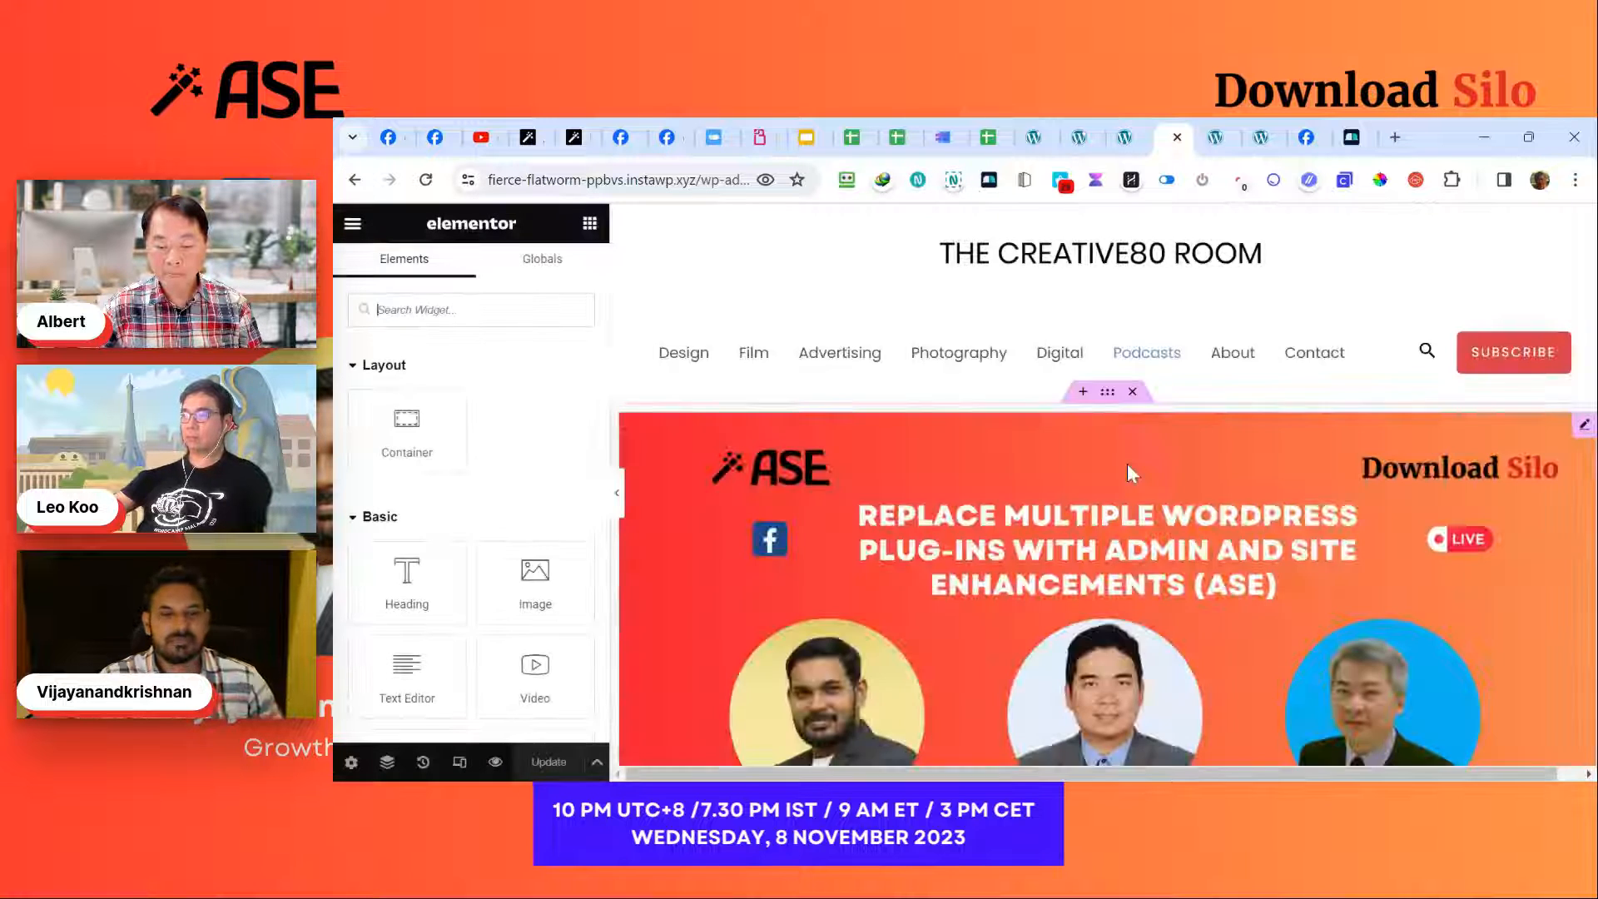
Step: Edit the large ASE banner image on the Podcasts page and open the media library for it
scroll(1127, 473, "down", 3)
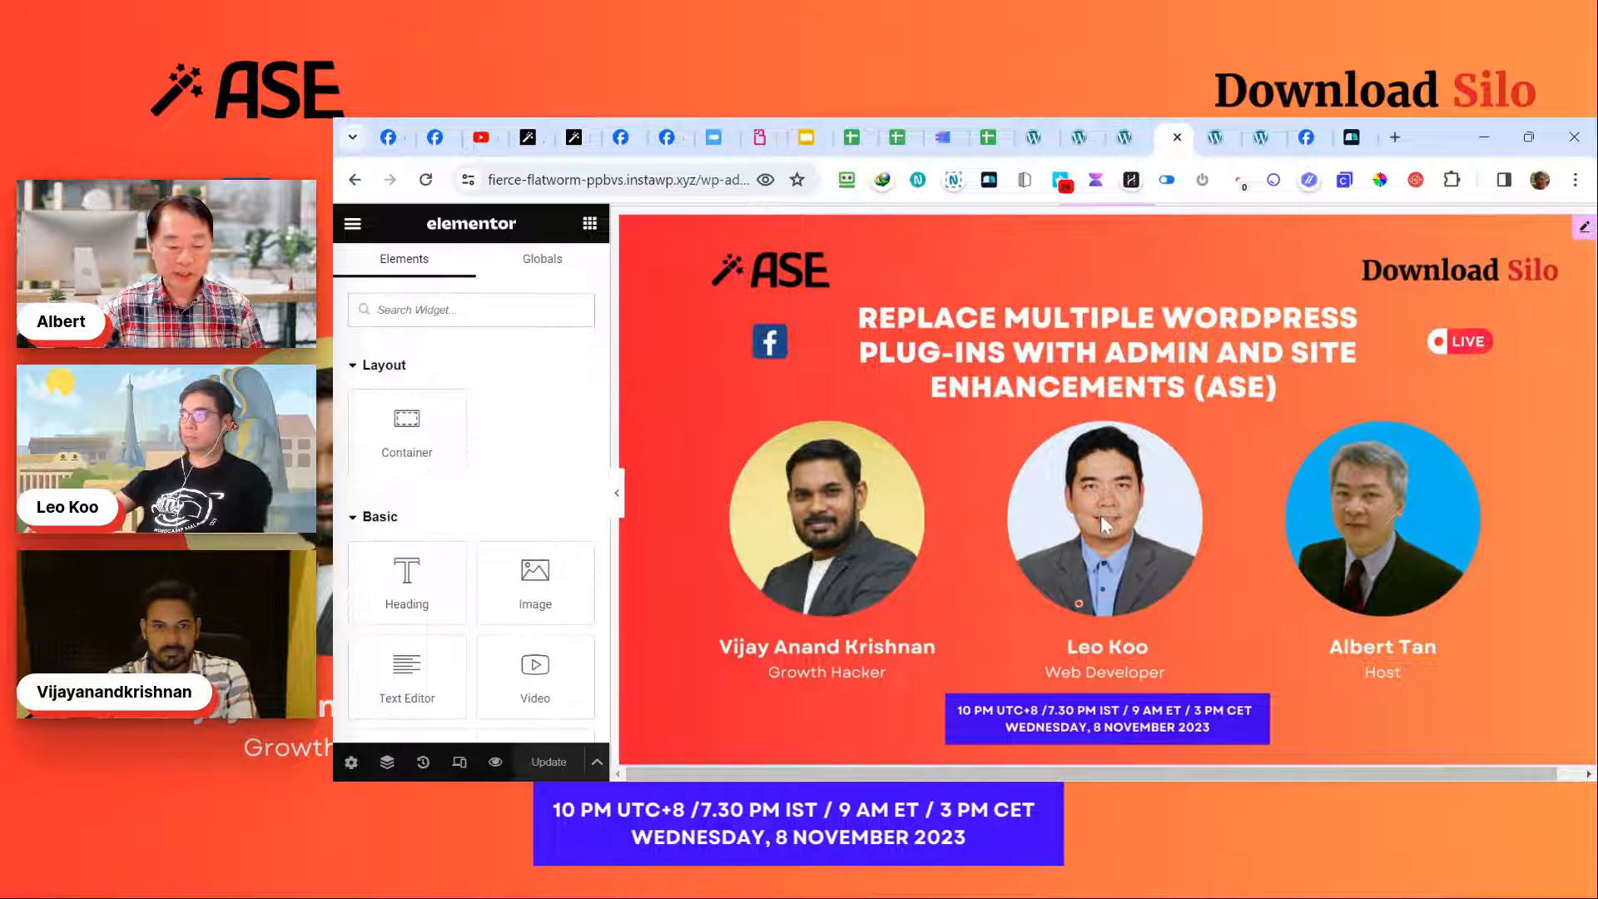
scroll(1104, 524, "up", 3)
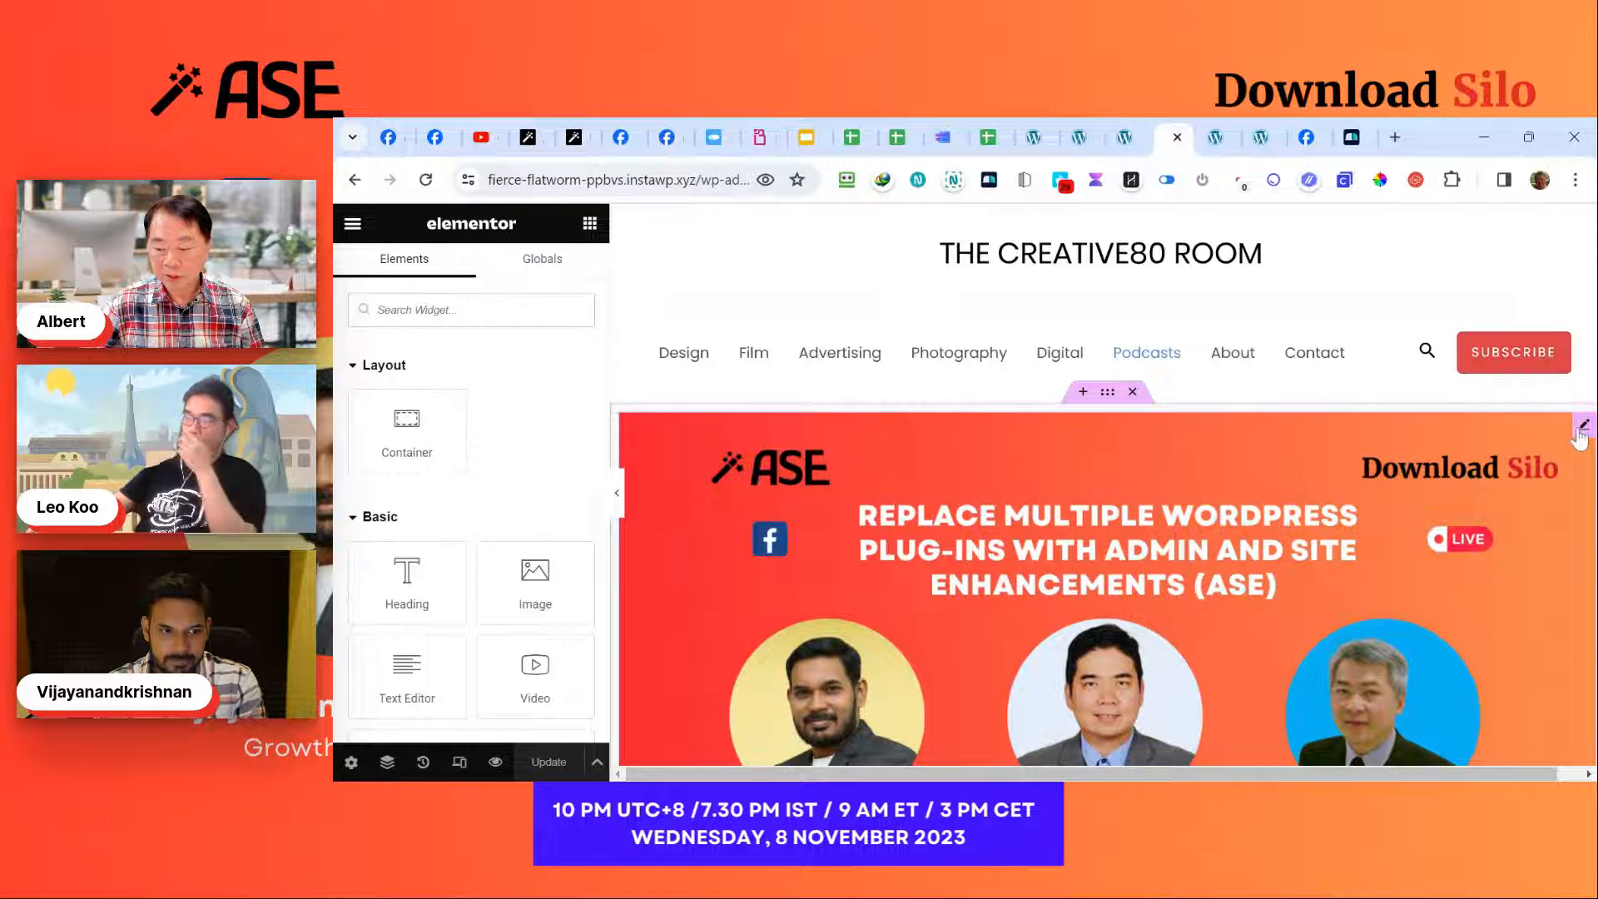
left_click(1581, 428)
left_click(487, 443)
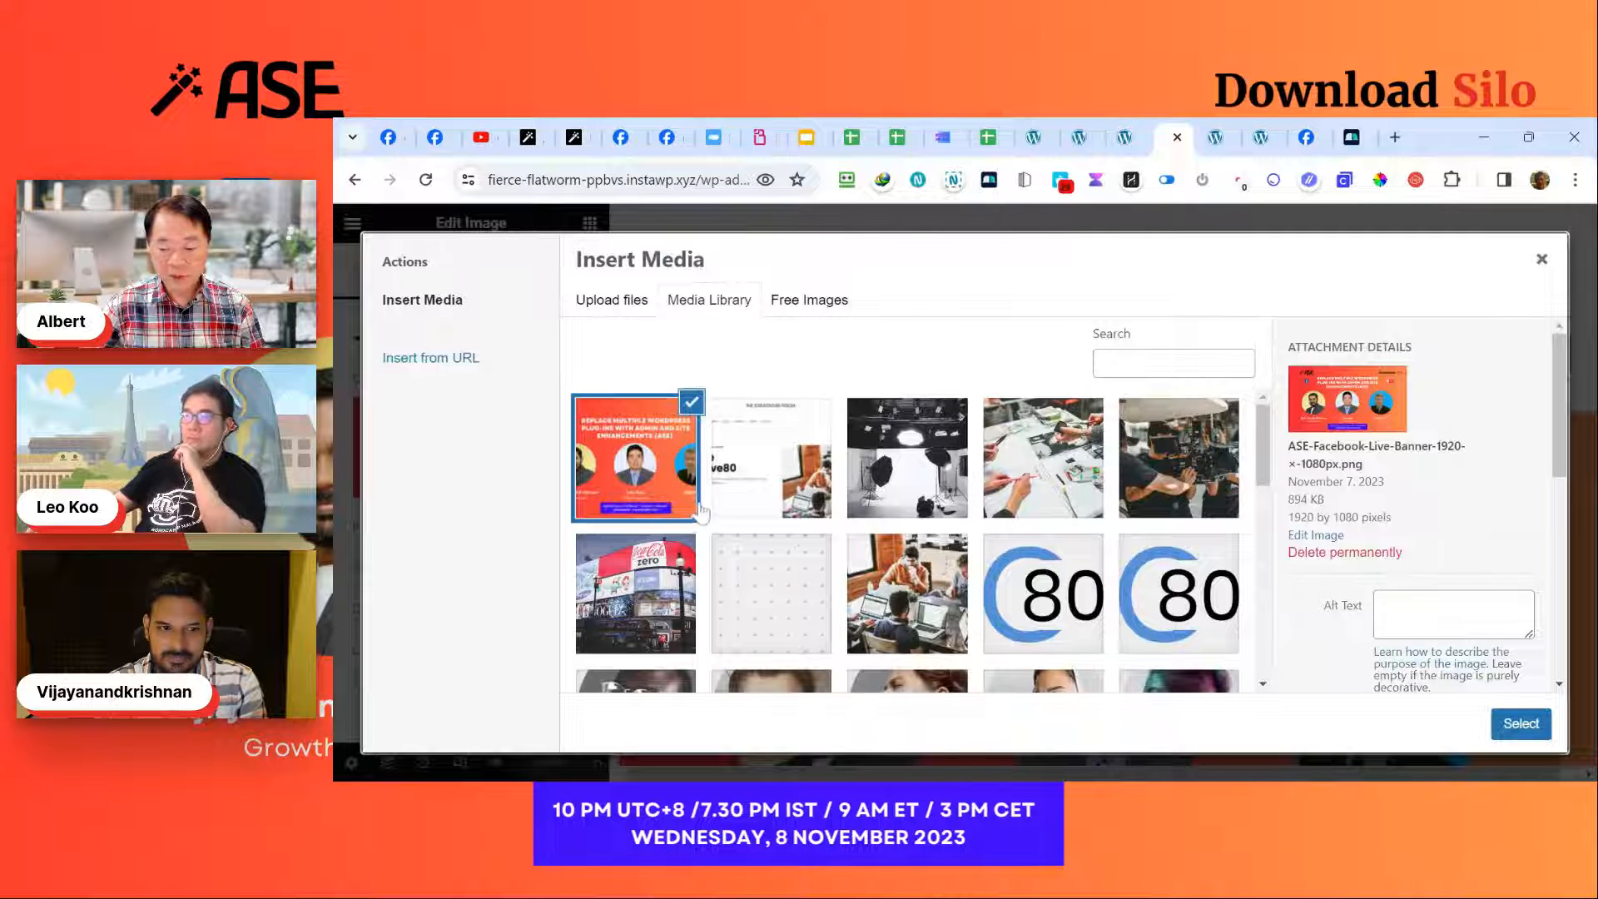
Step: Find the Replace Media option in the red ASE banner's attachment details and try to select a new media file
scroll(716, 545, "down", 8)
scroll(727, 573, "down", 2)
scroll(724, 571, "up", 8)
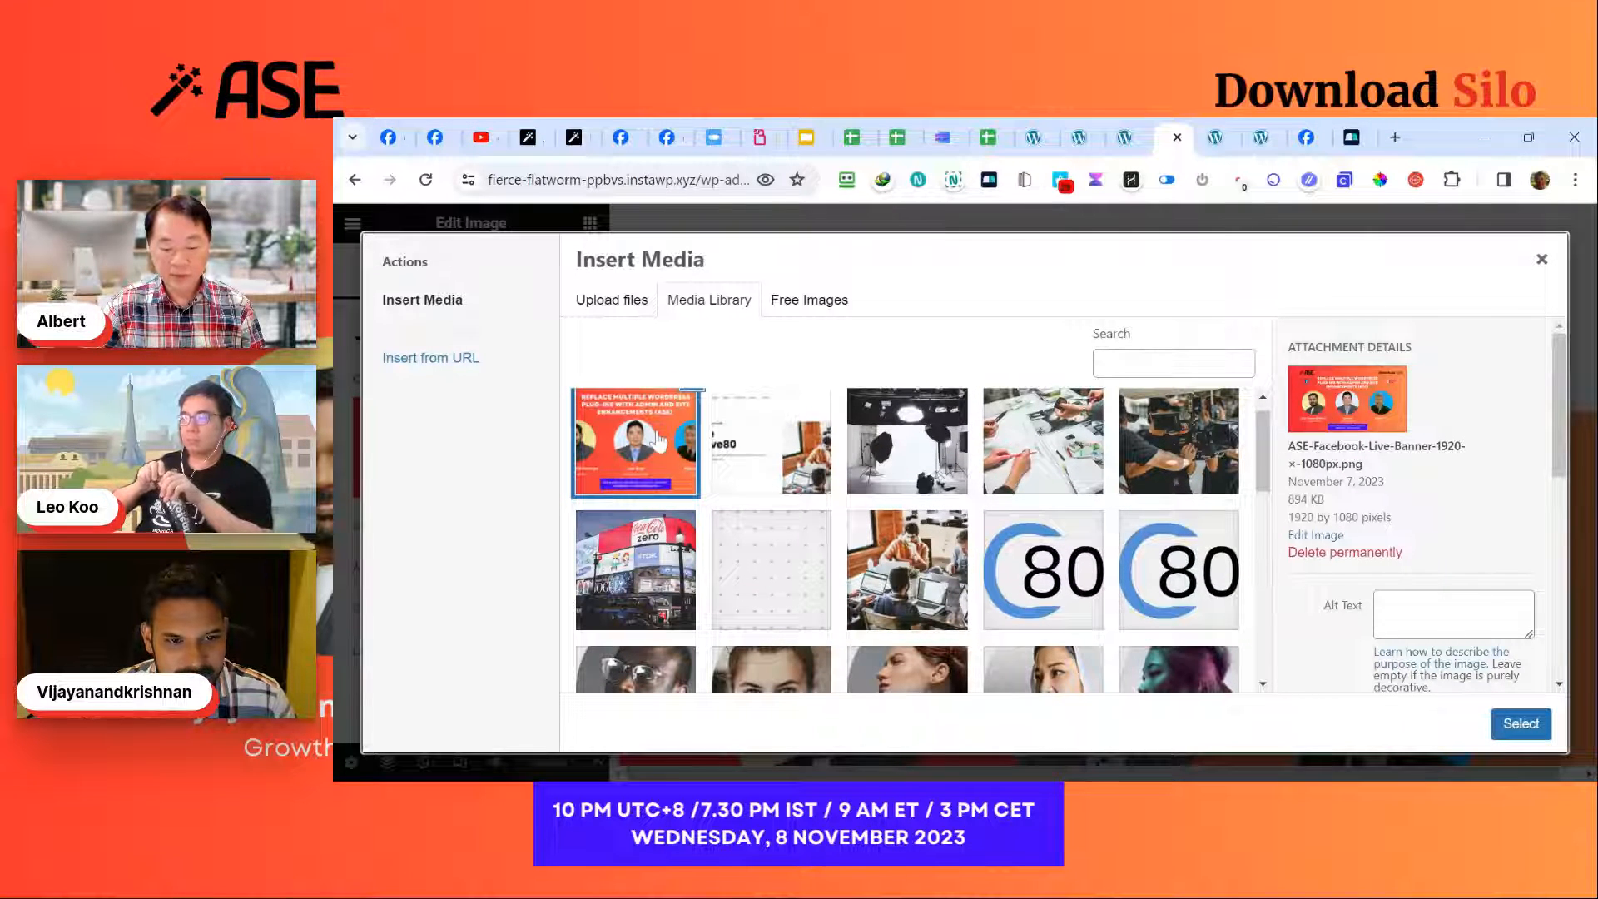
scroll(1391, 562, "down", 1)
scroll(1392, 562, "down", 1)
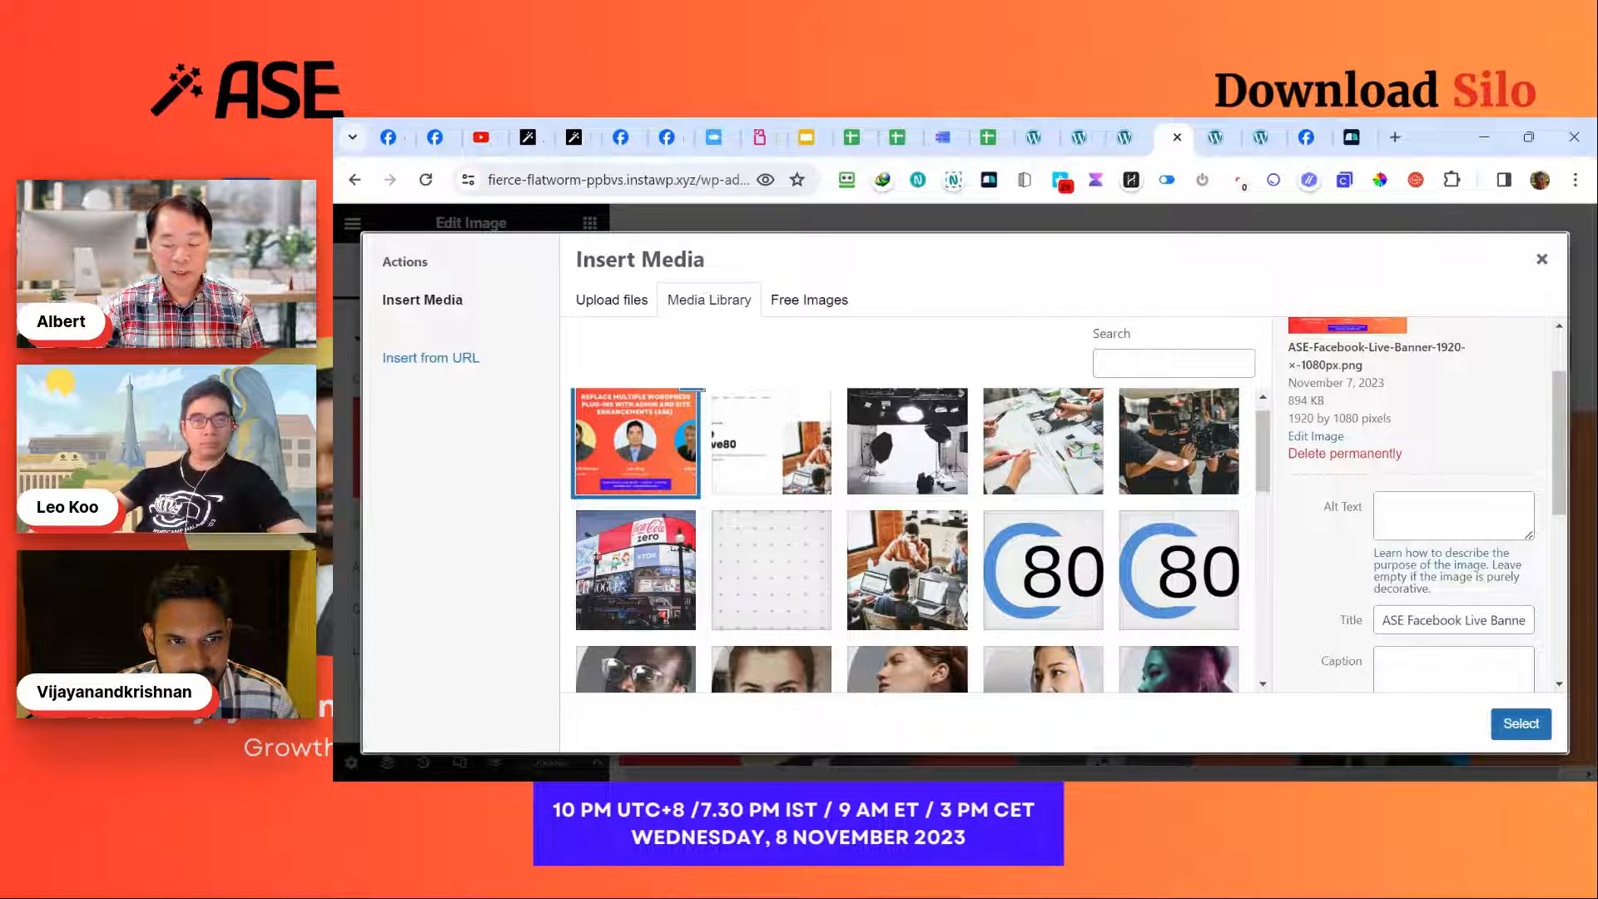
scroll(1369, 549, "down", 5)
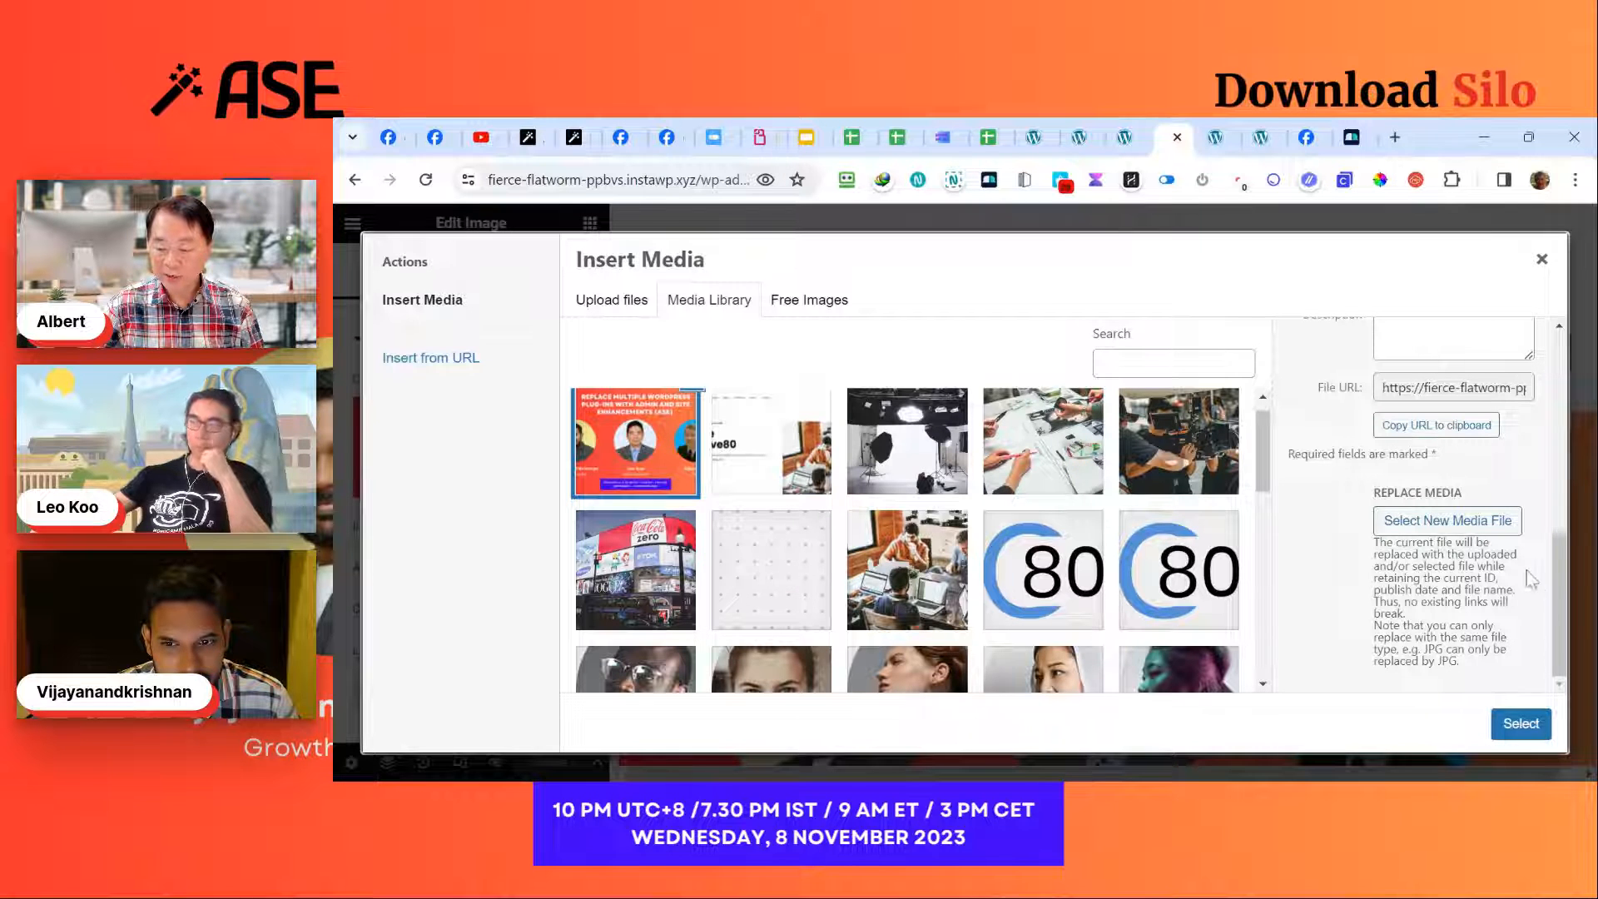
left_click(1462, 529)
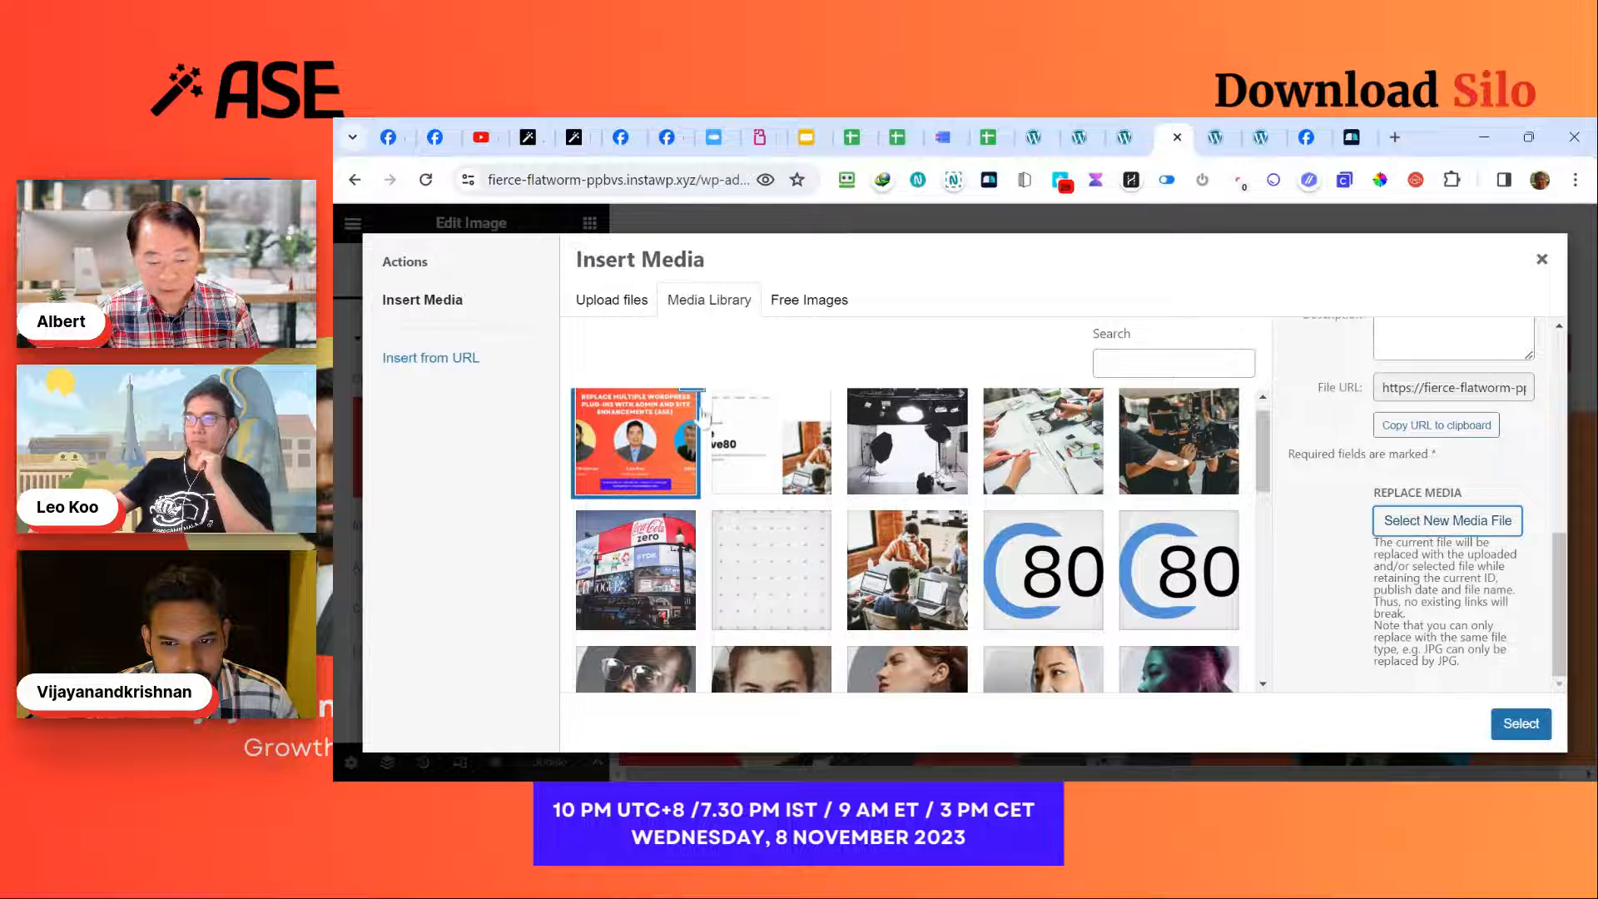
scroll(1444, 541, "up", 3)
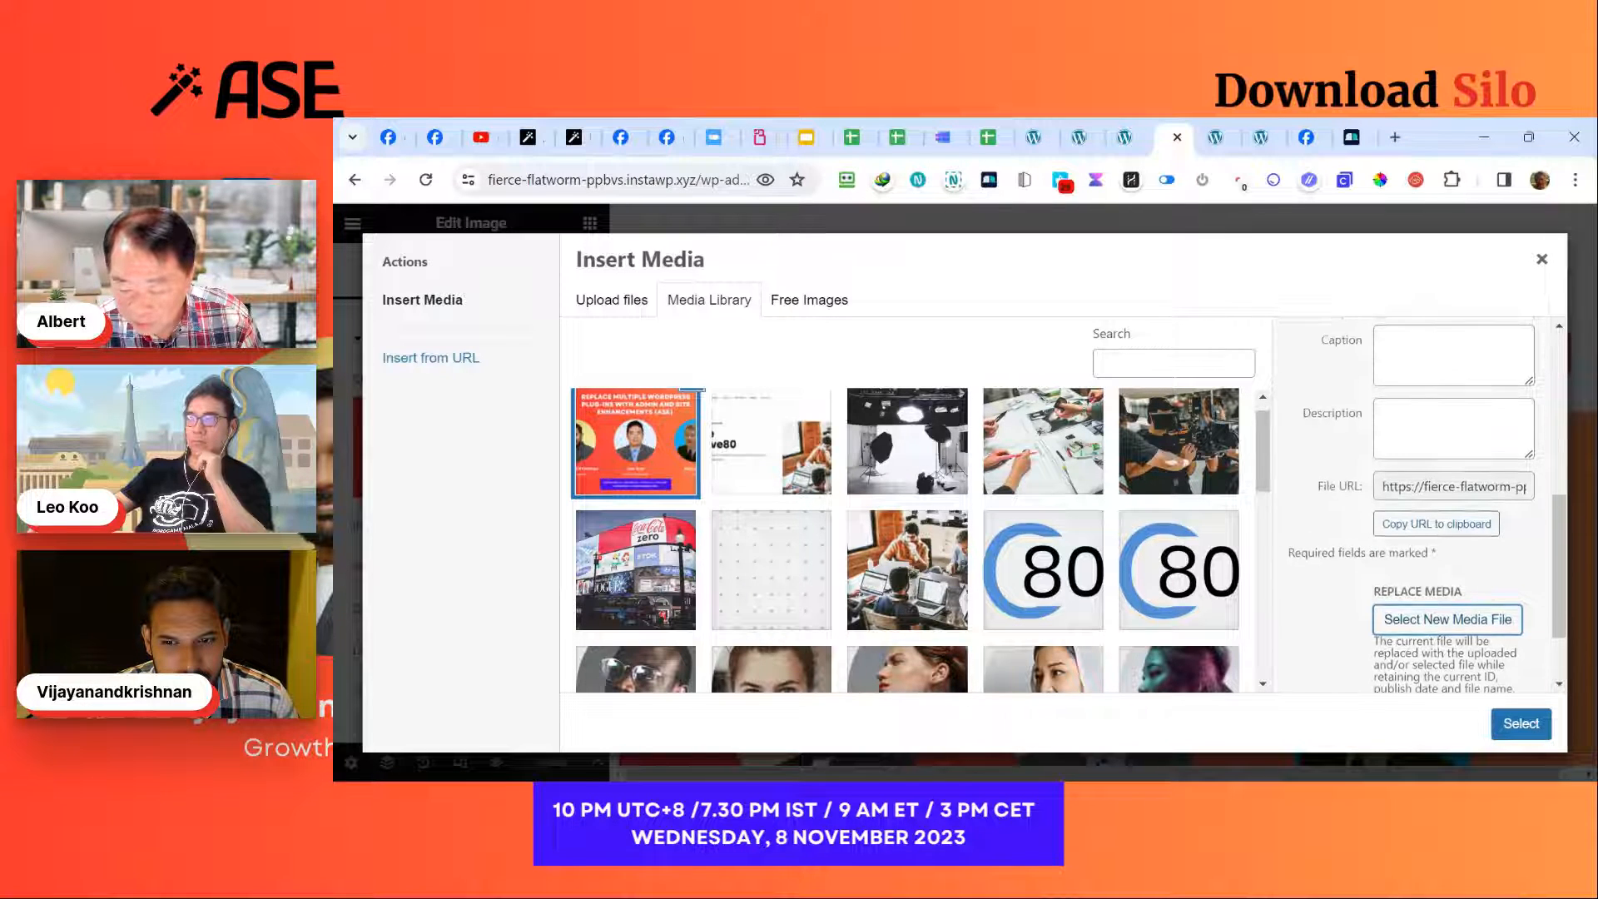
scroll(1444, 541, "down", 3)
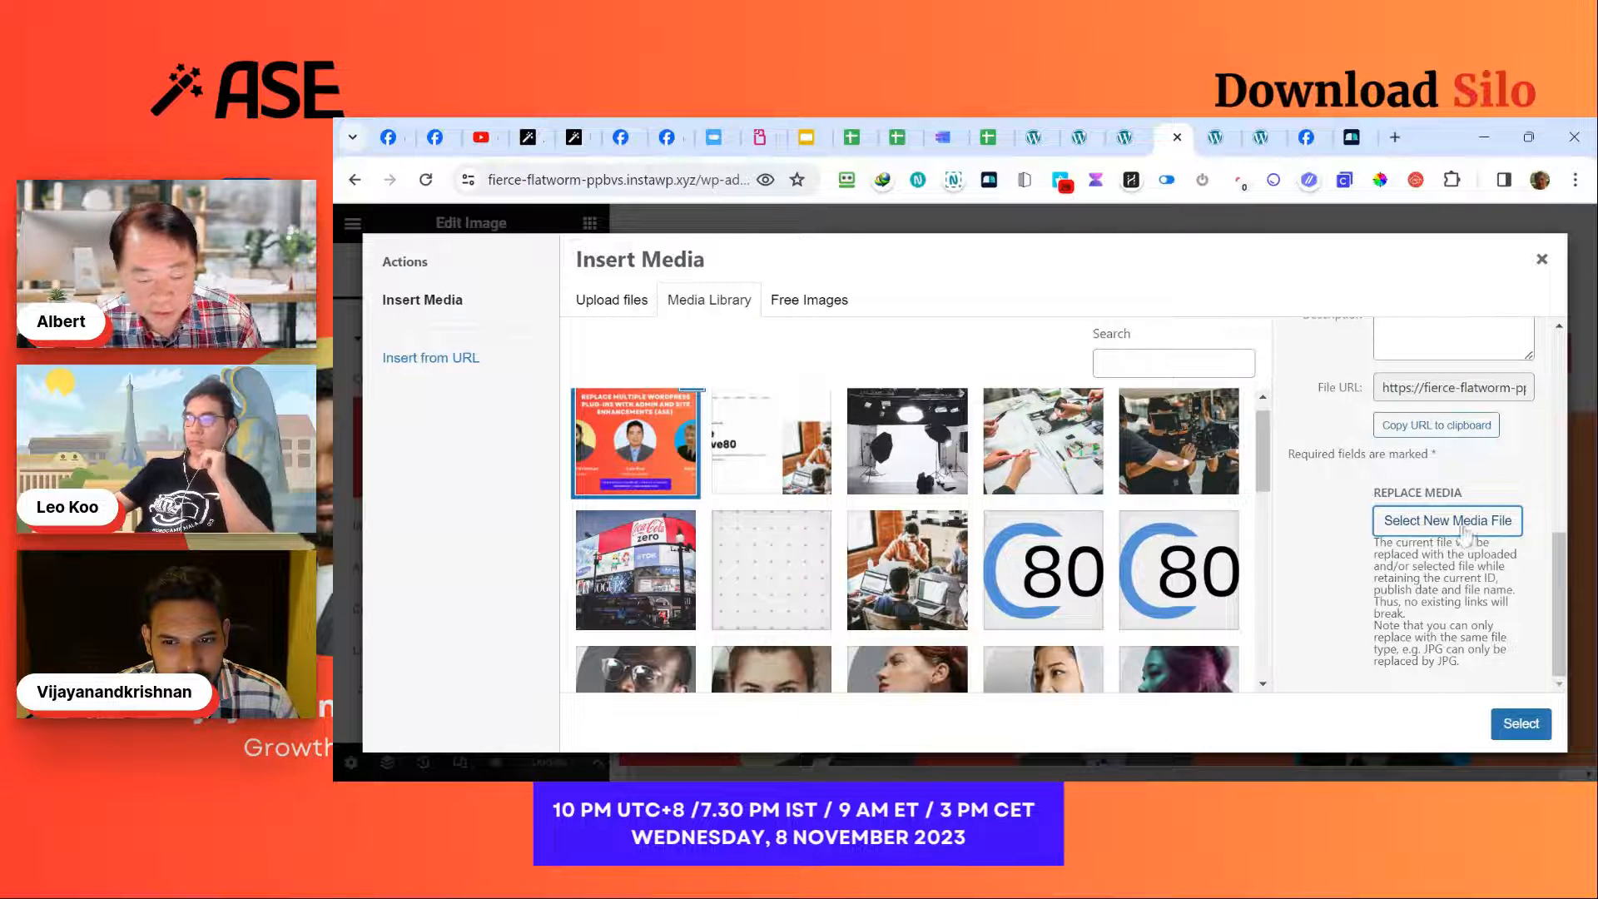
Step: Upload ASE-Facebook-Live-Banner-Design-YELLOW.png to the media library, then return to the media dialog after checking the neighbouring Sample Page
left_click(613, 301)
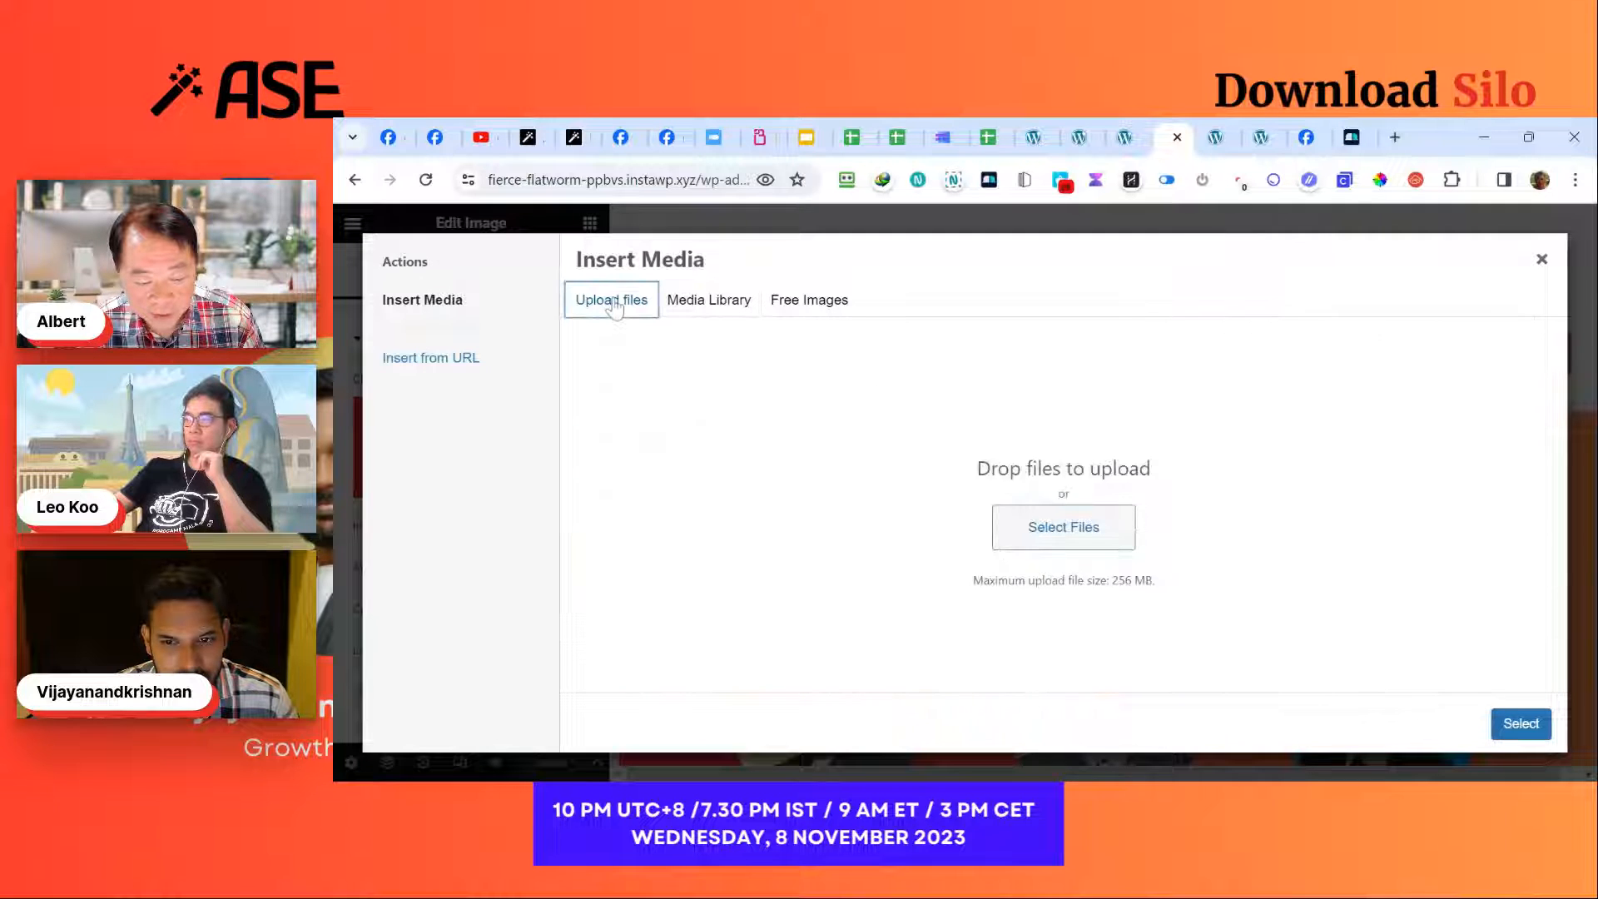
left_click(691, 304)
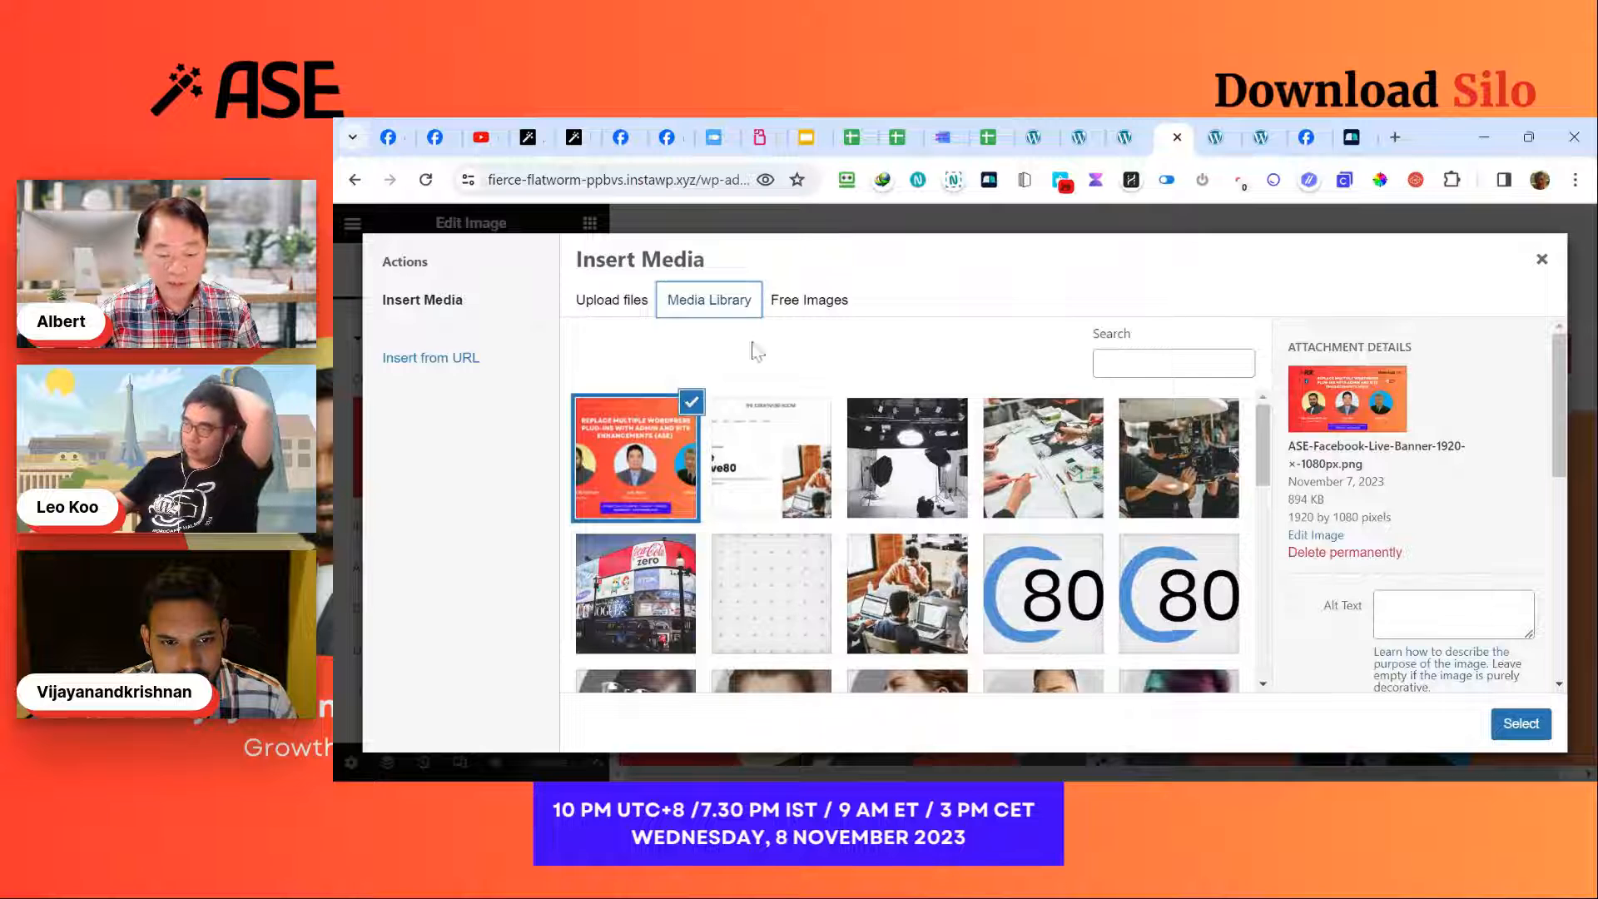
left_click(610, 301)
left_click(1082, 530)
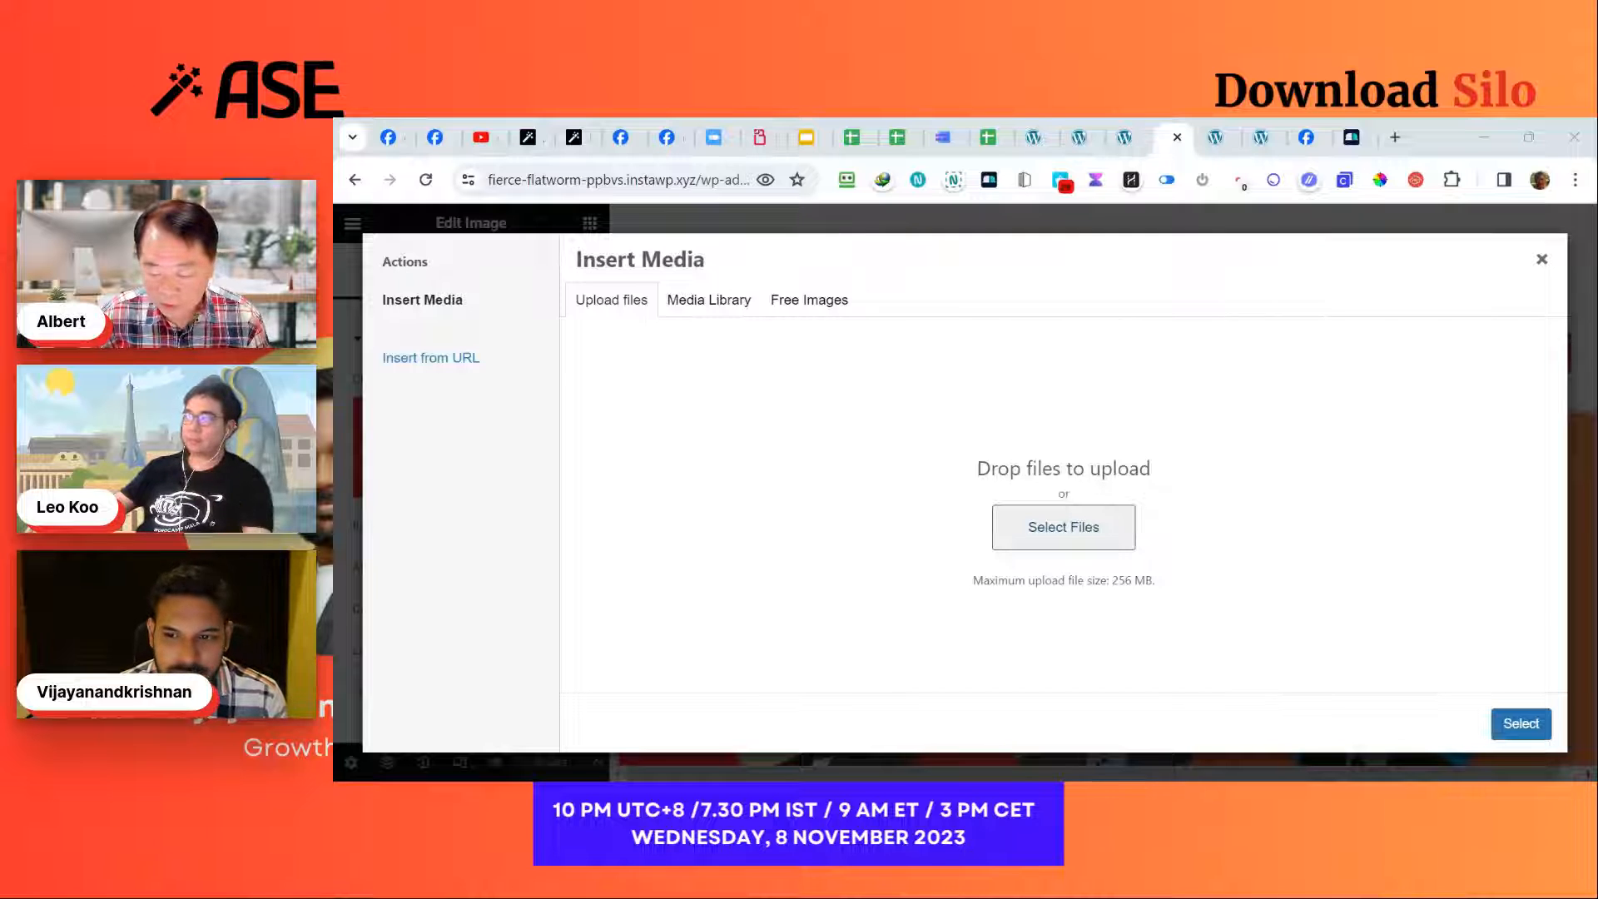
key("Return")
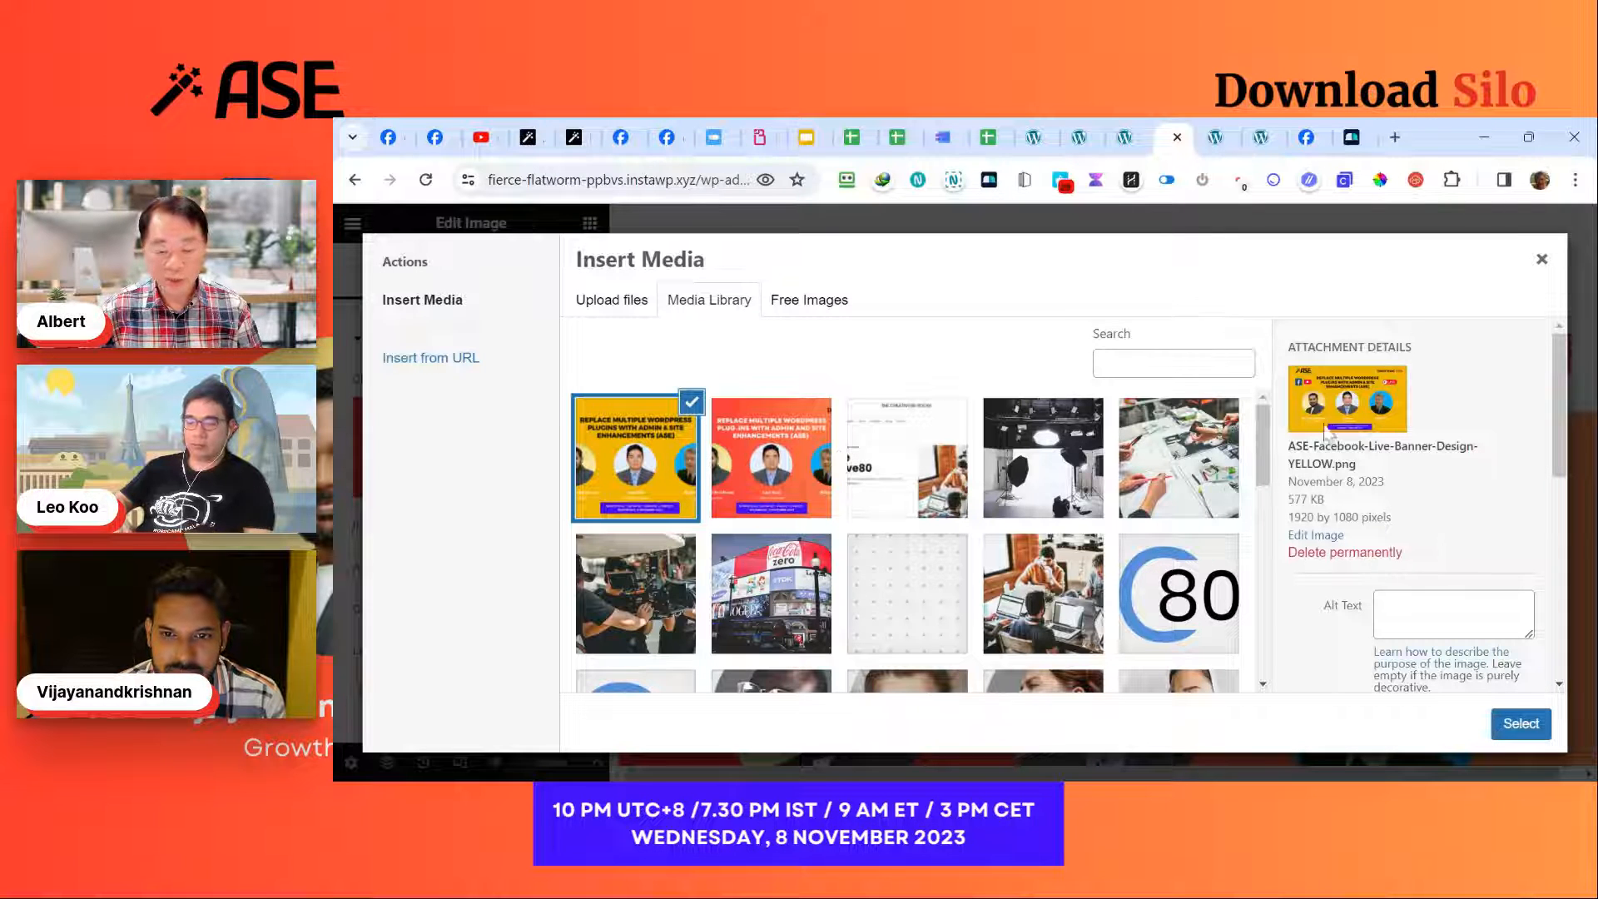
left_click(1128, 138)
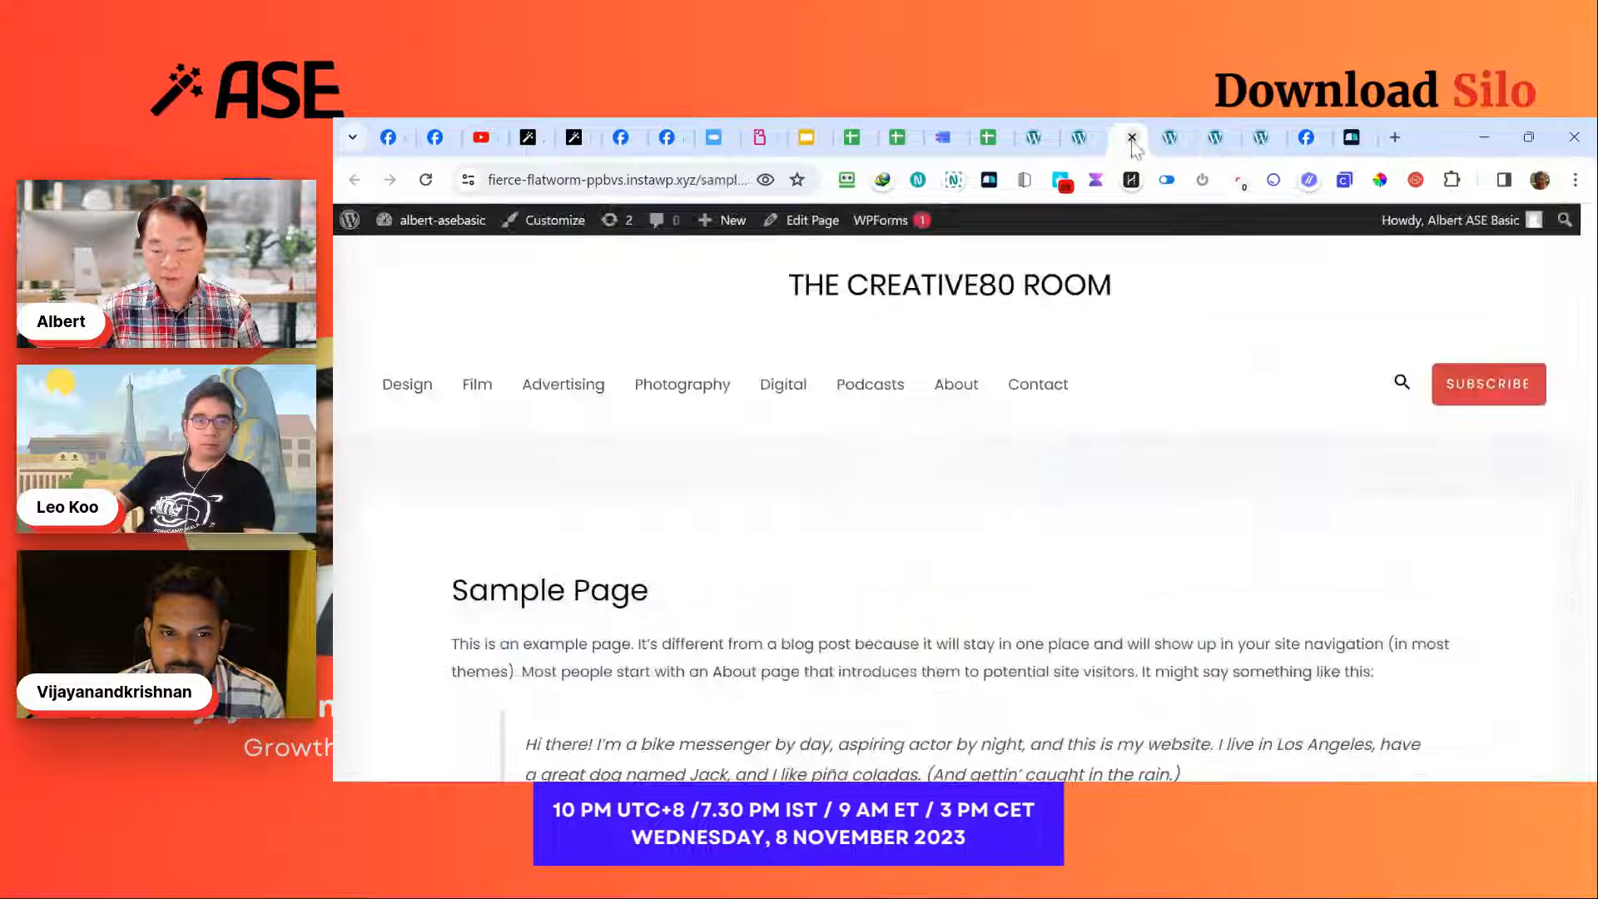
left_click(1169, 138)
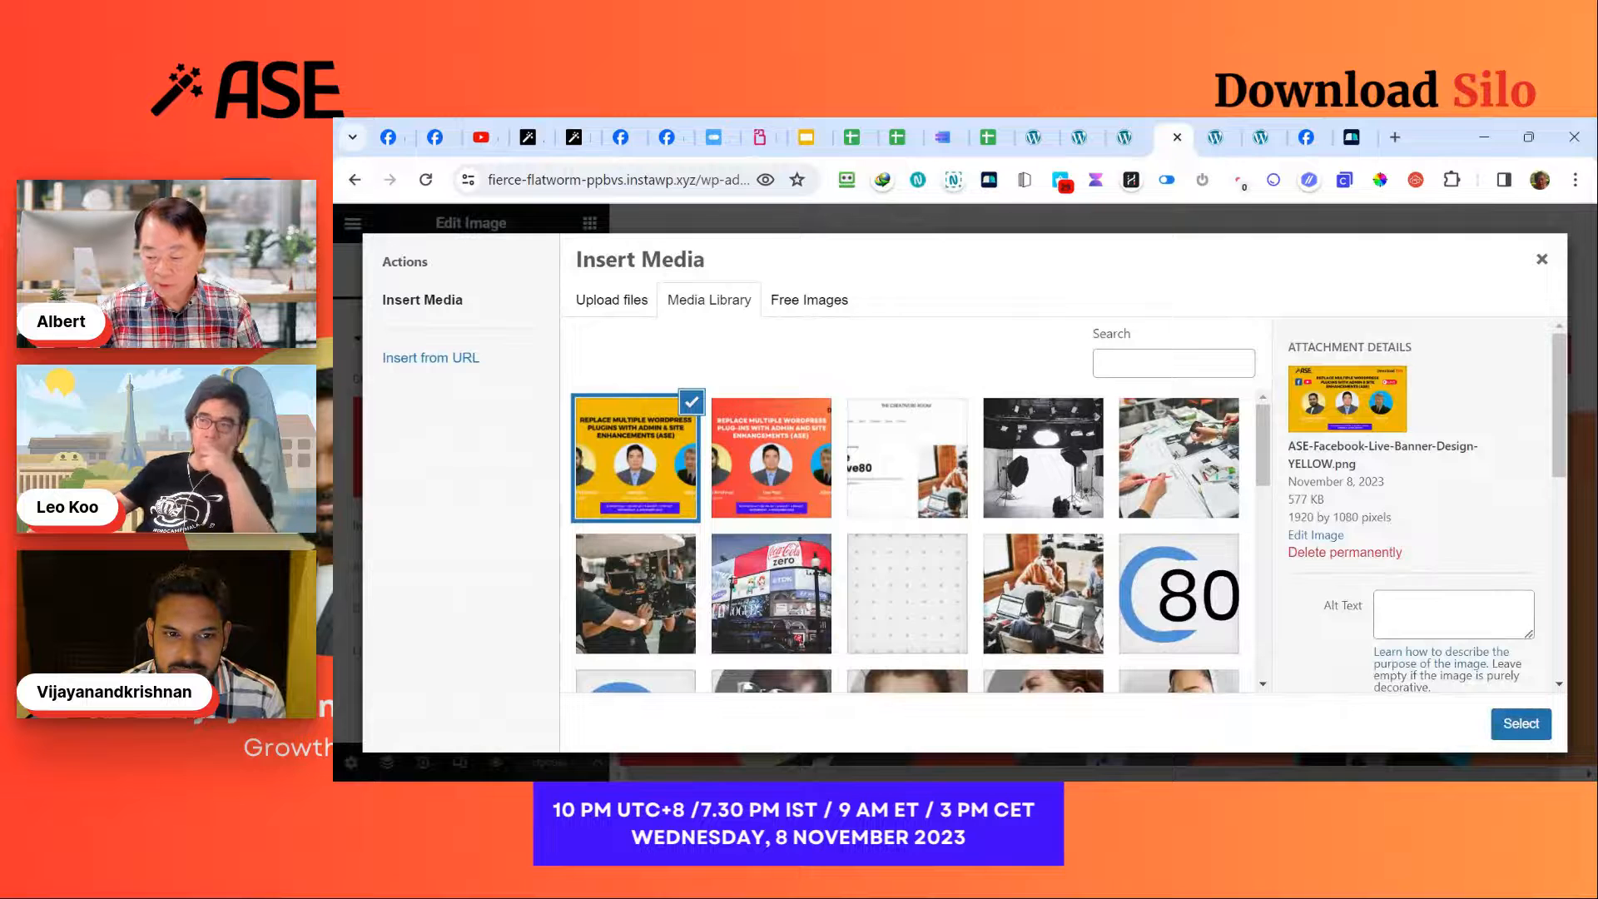
Step: Use ASE-Facebook-Live-Banner-Design-YELLOW.png from the media library as the Podcasts page's banner image
scroll(1507, 620, "down", 5)
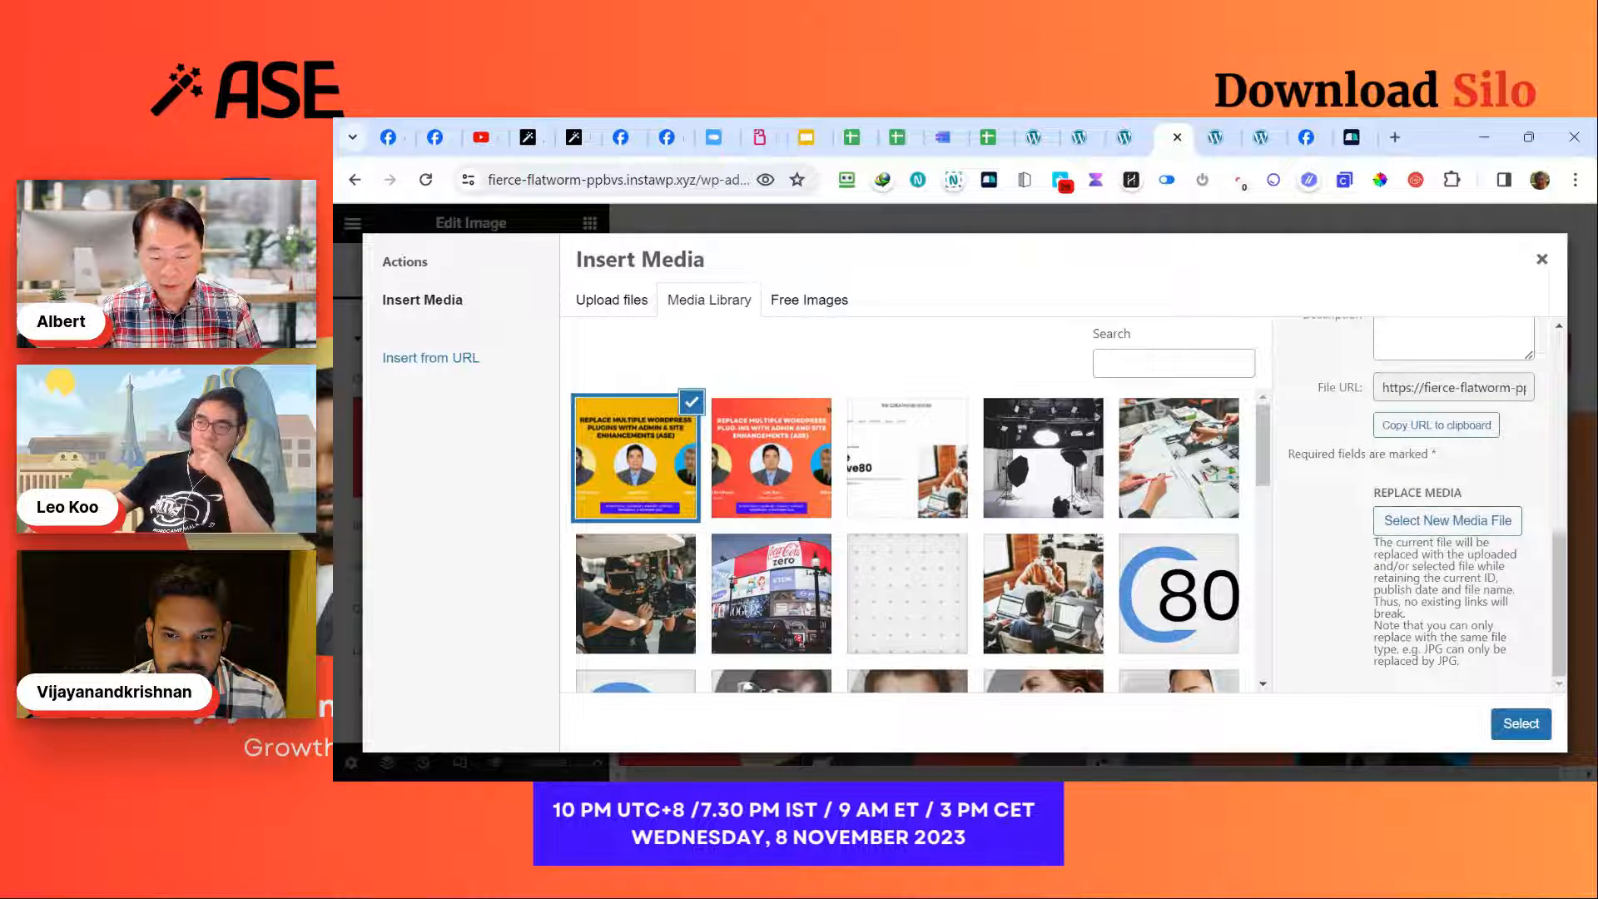
left_click(1535, 731)
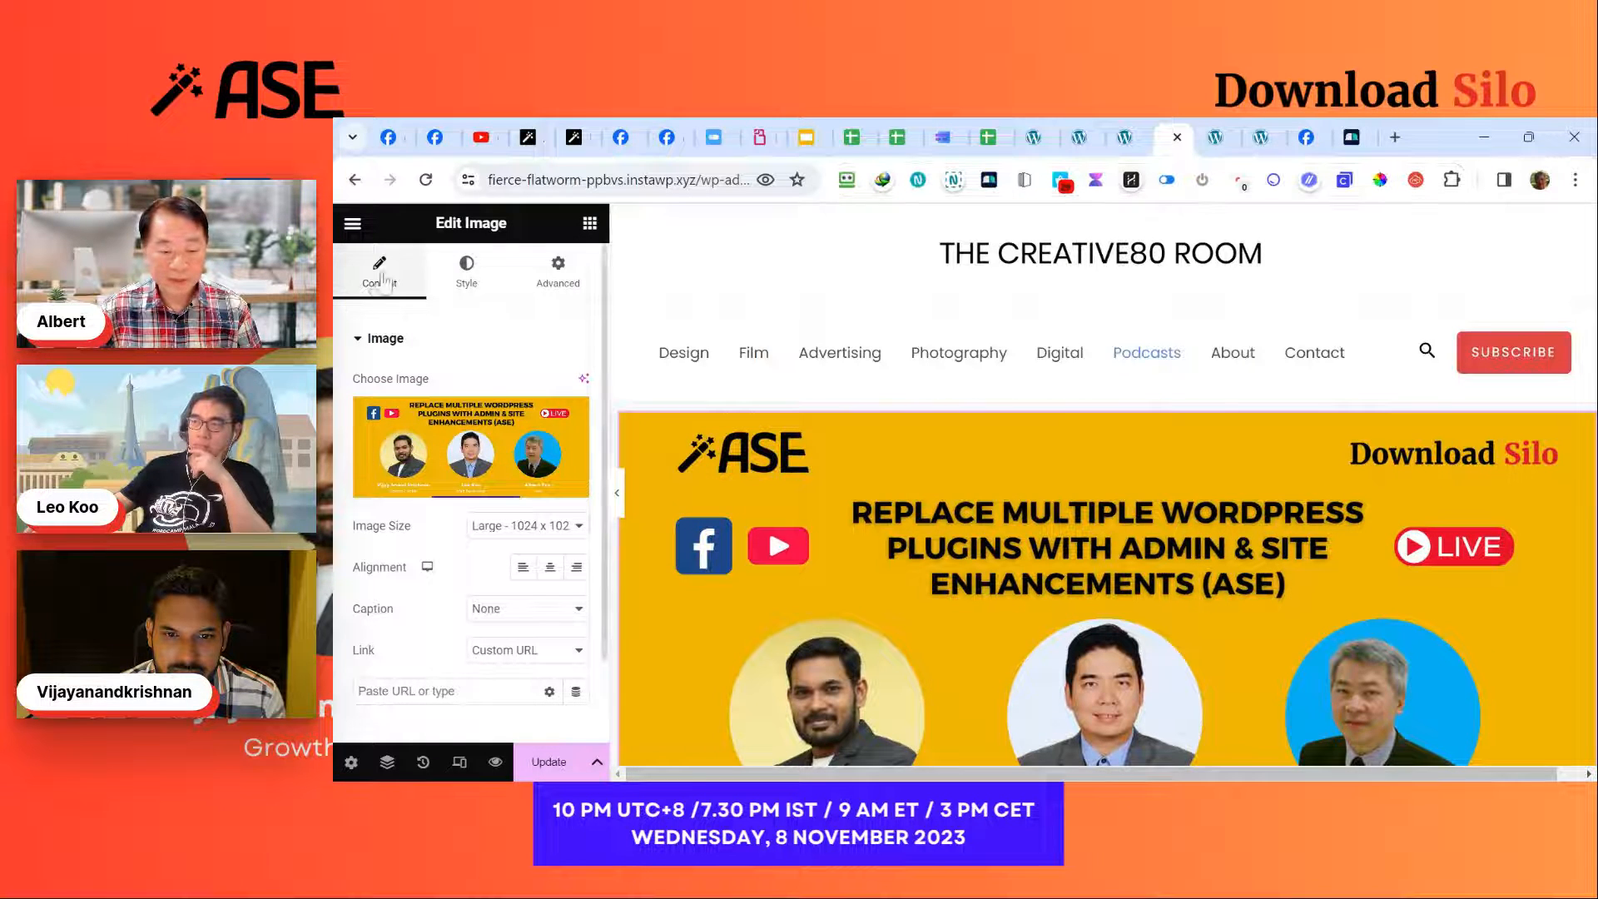
Step: Return to the live Podcasts page, reload it and examine its large ASE banner
left_click(1124, 138)
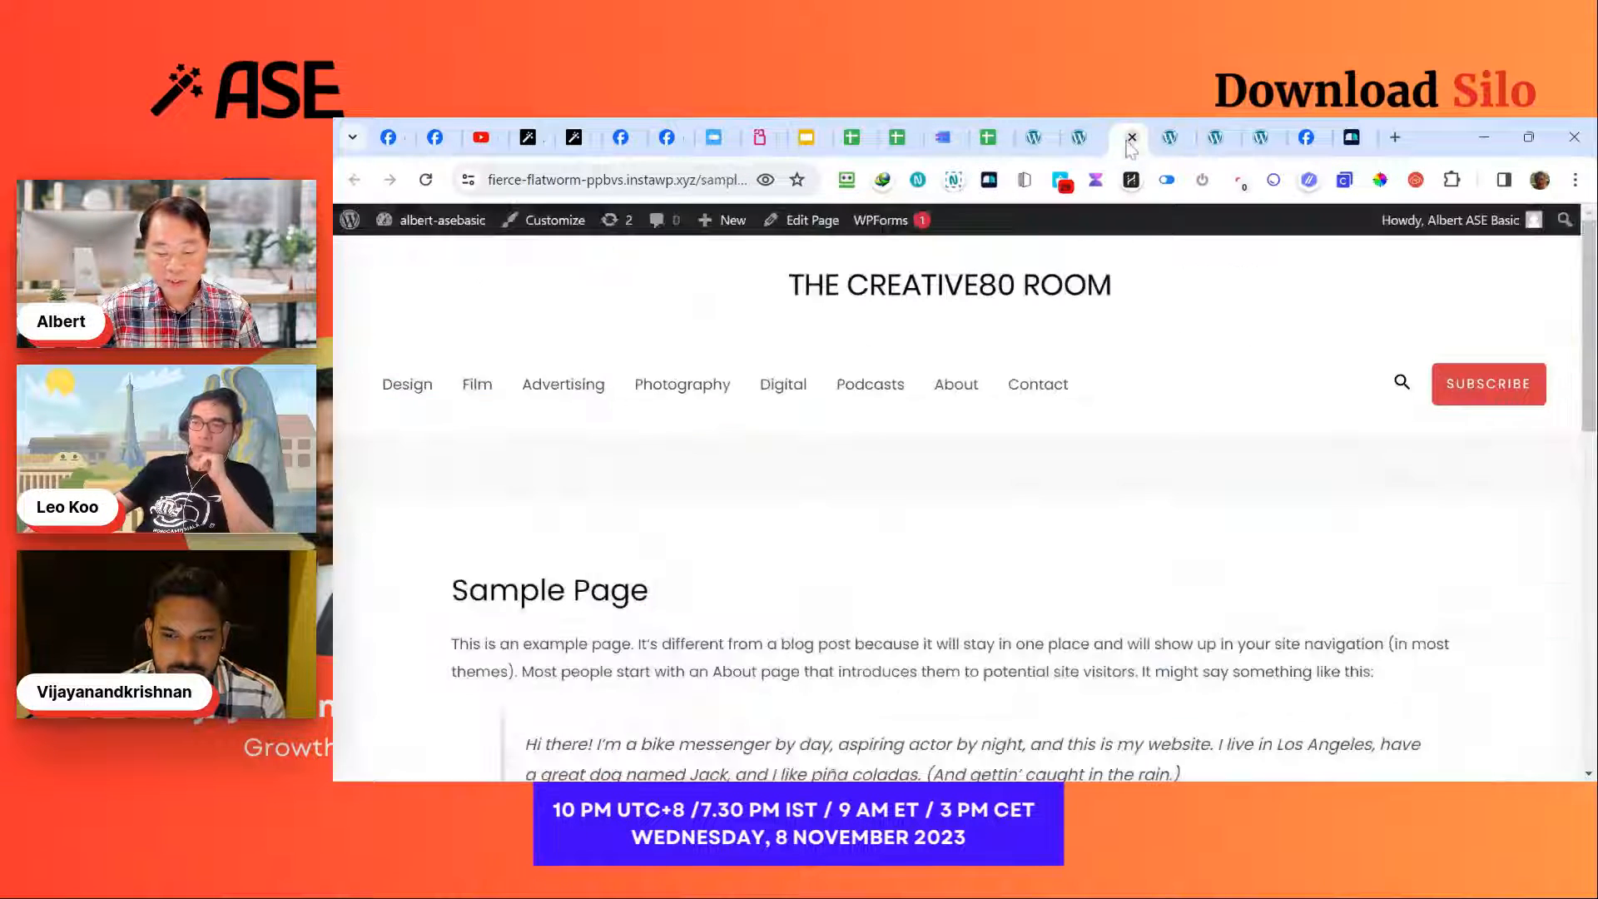
left_click(1170, 140)
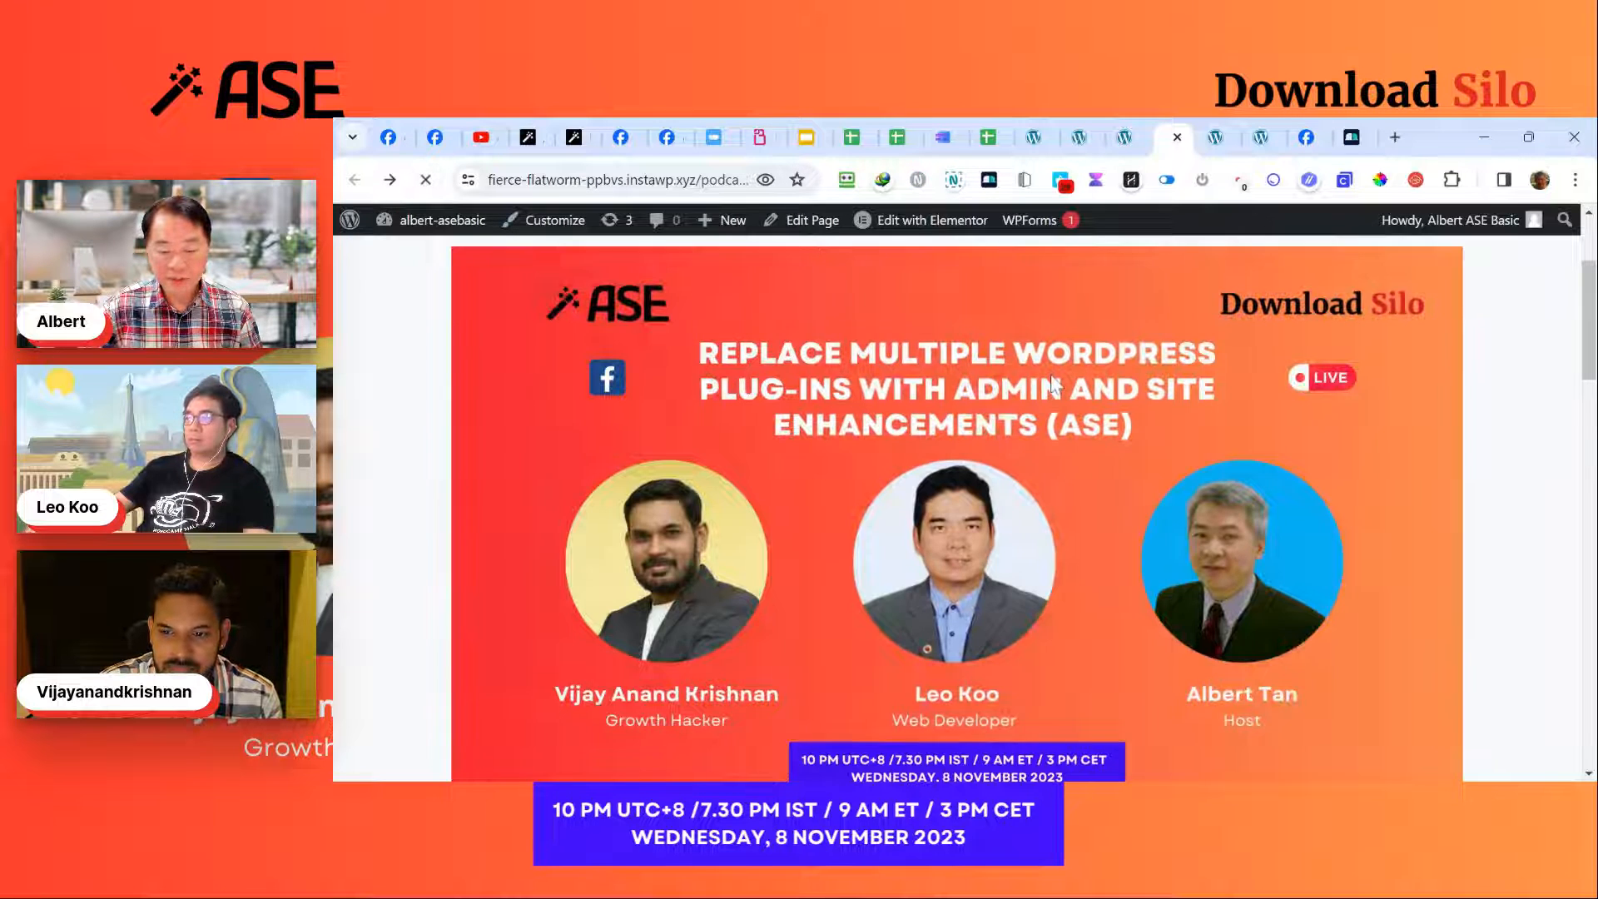
left_click(426, 180)
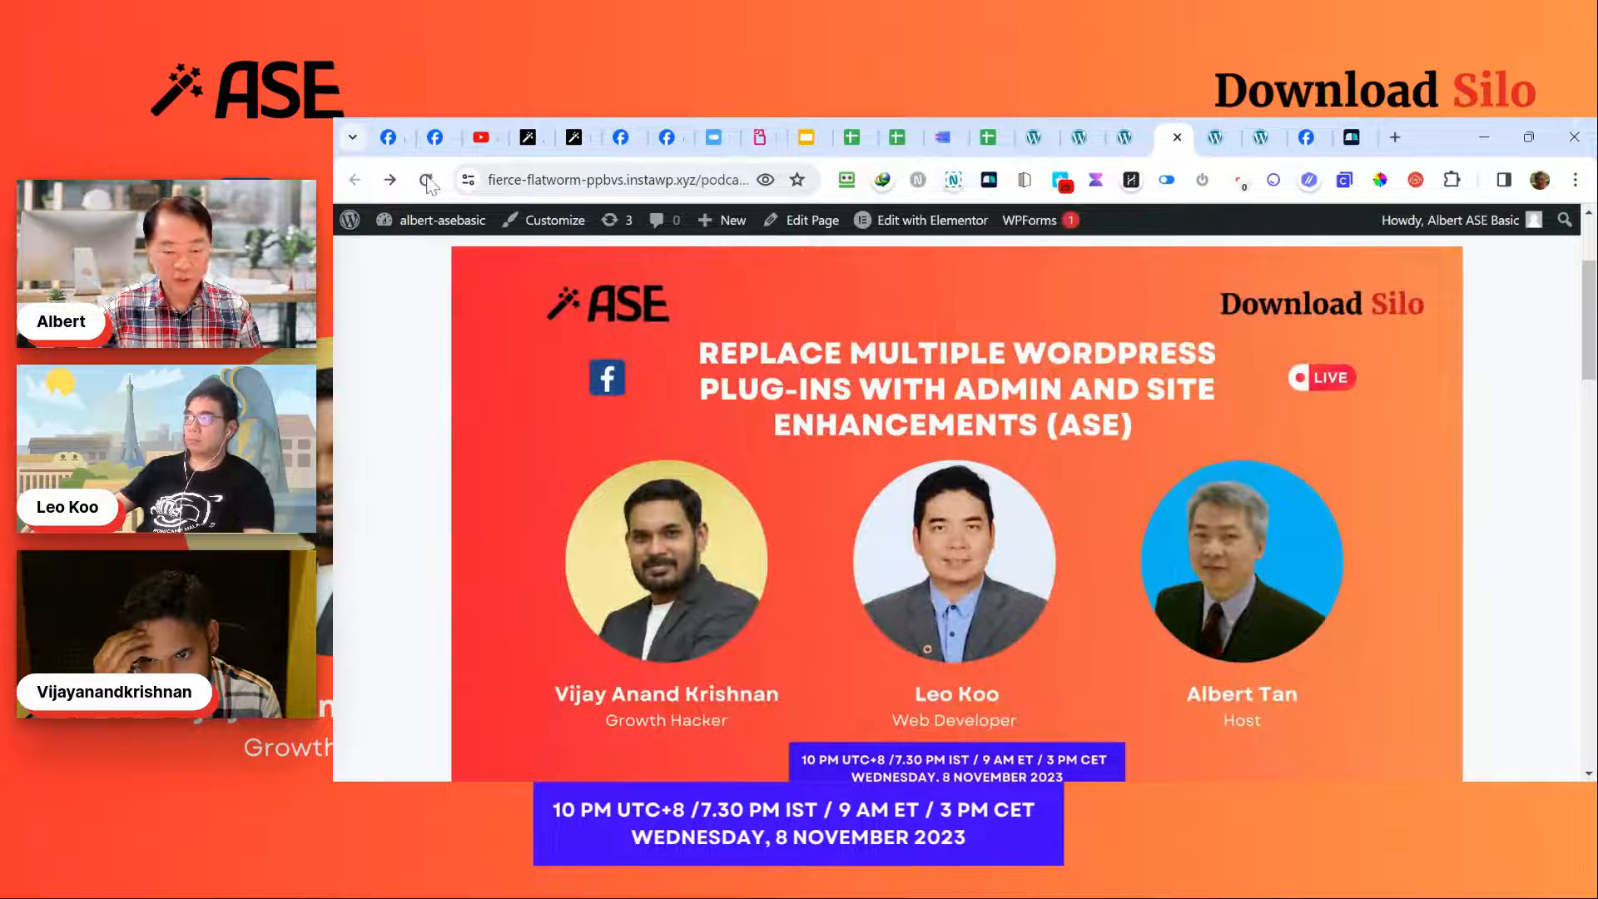
left_click(1129, 143)
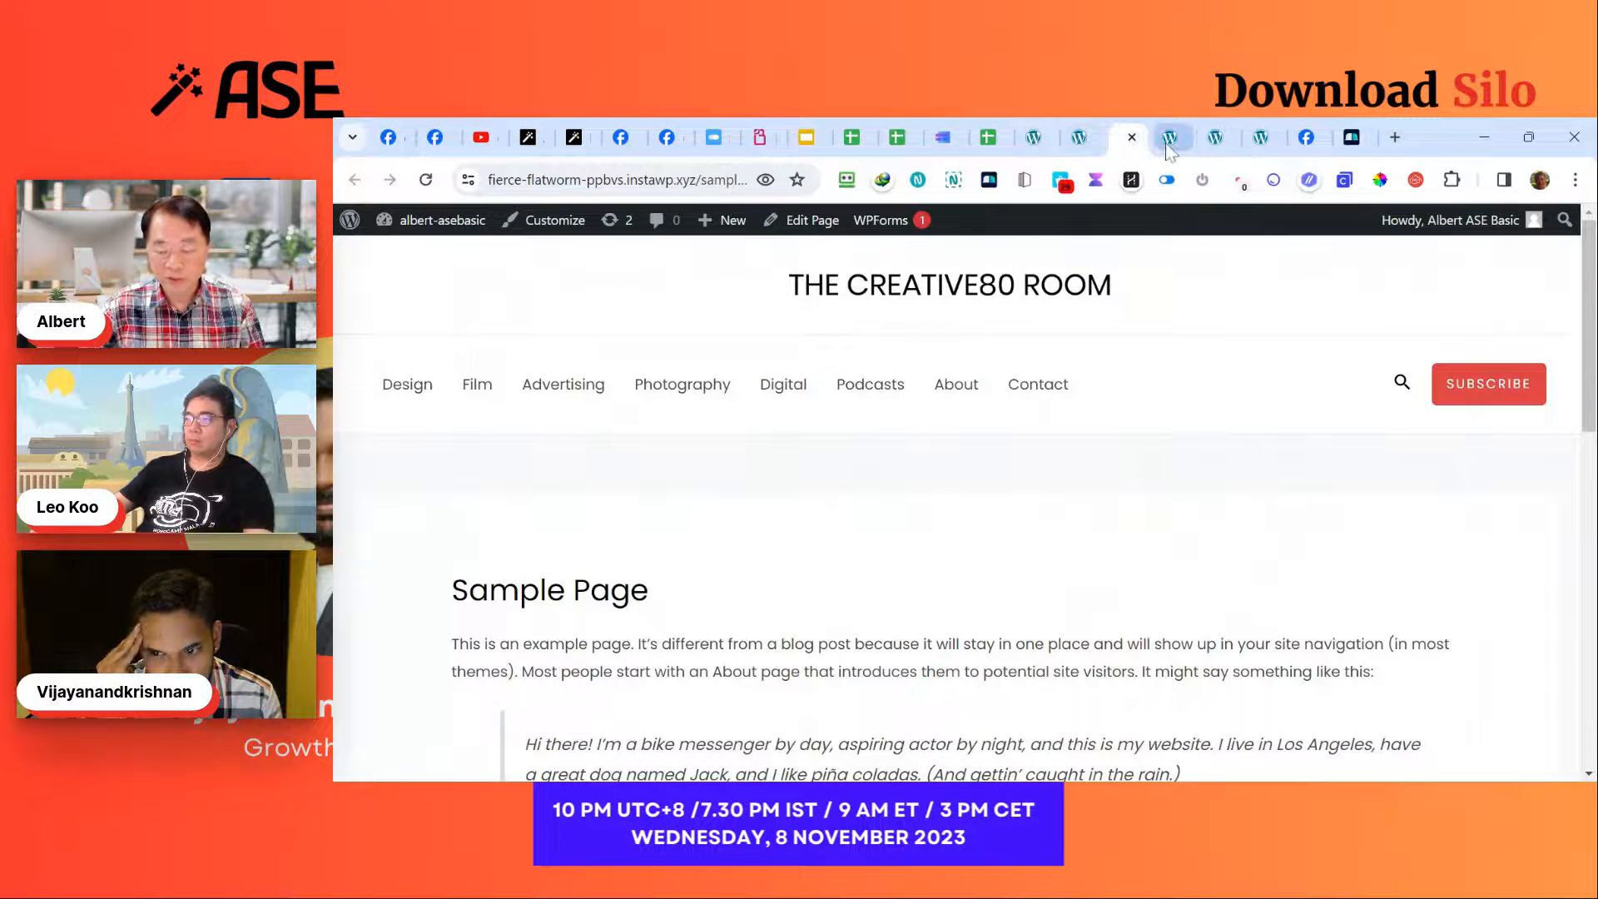
left_click(1170, 143)
scroll(1122, 459, "down", 4)
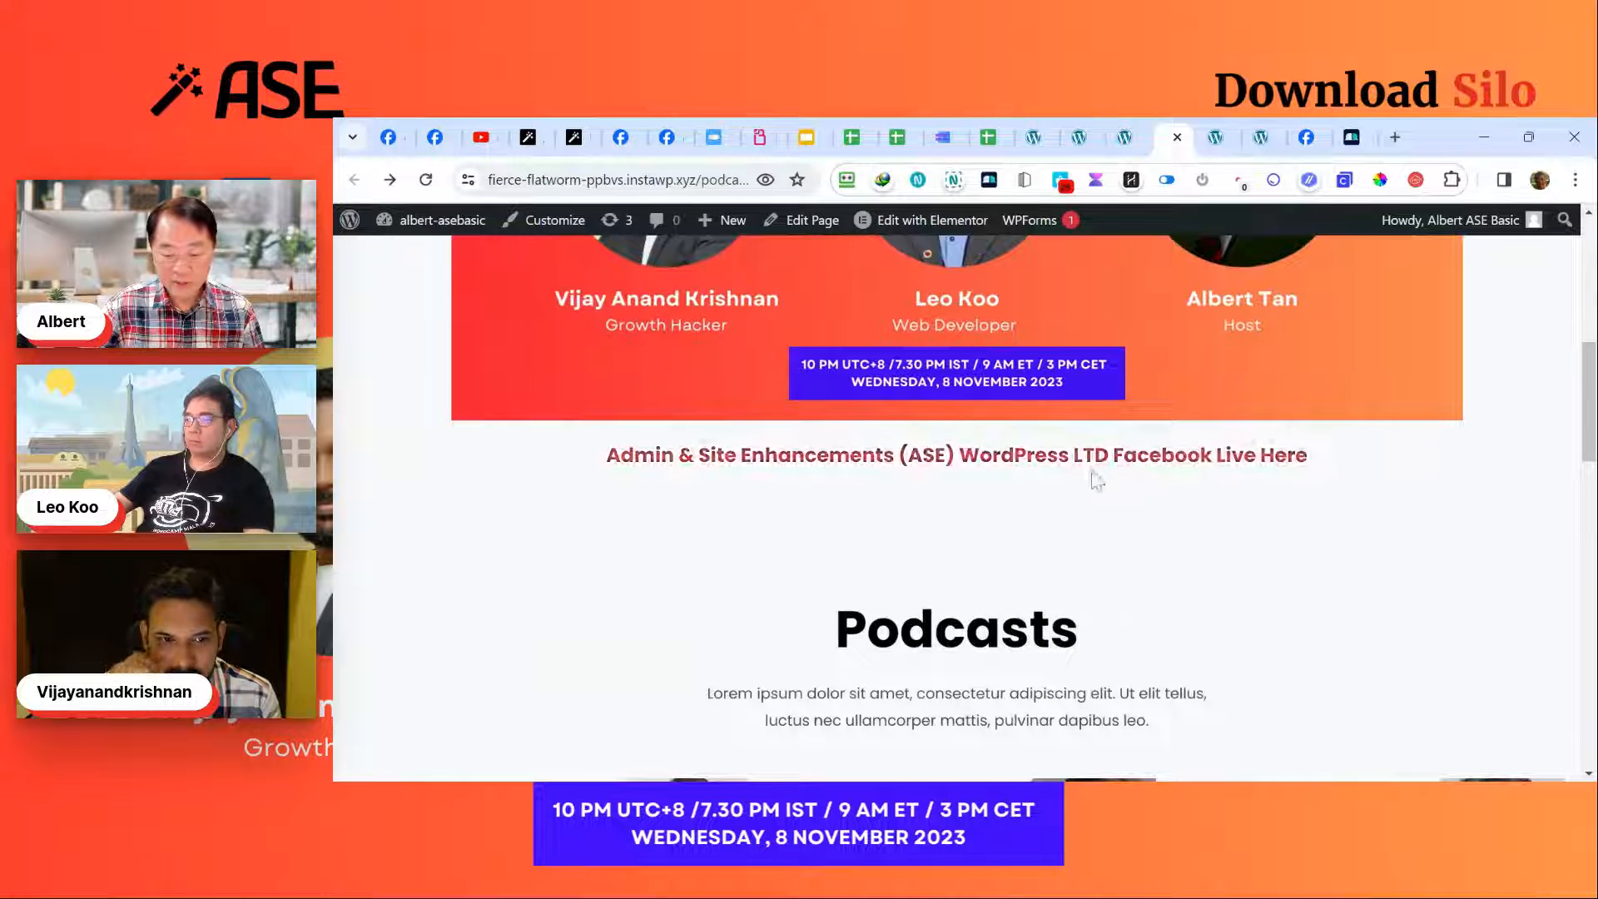
scroll(1040, 466, "up", 5)
Step: Return to the Admin and Site Enhancements settings and turn off Media Replacement
left_click(1036, 143)
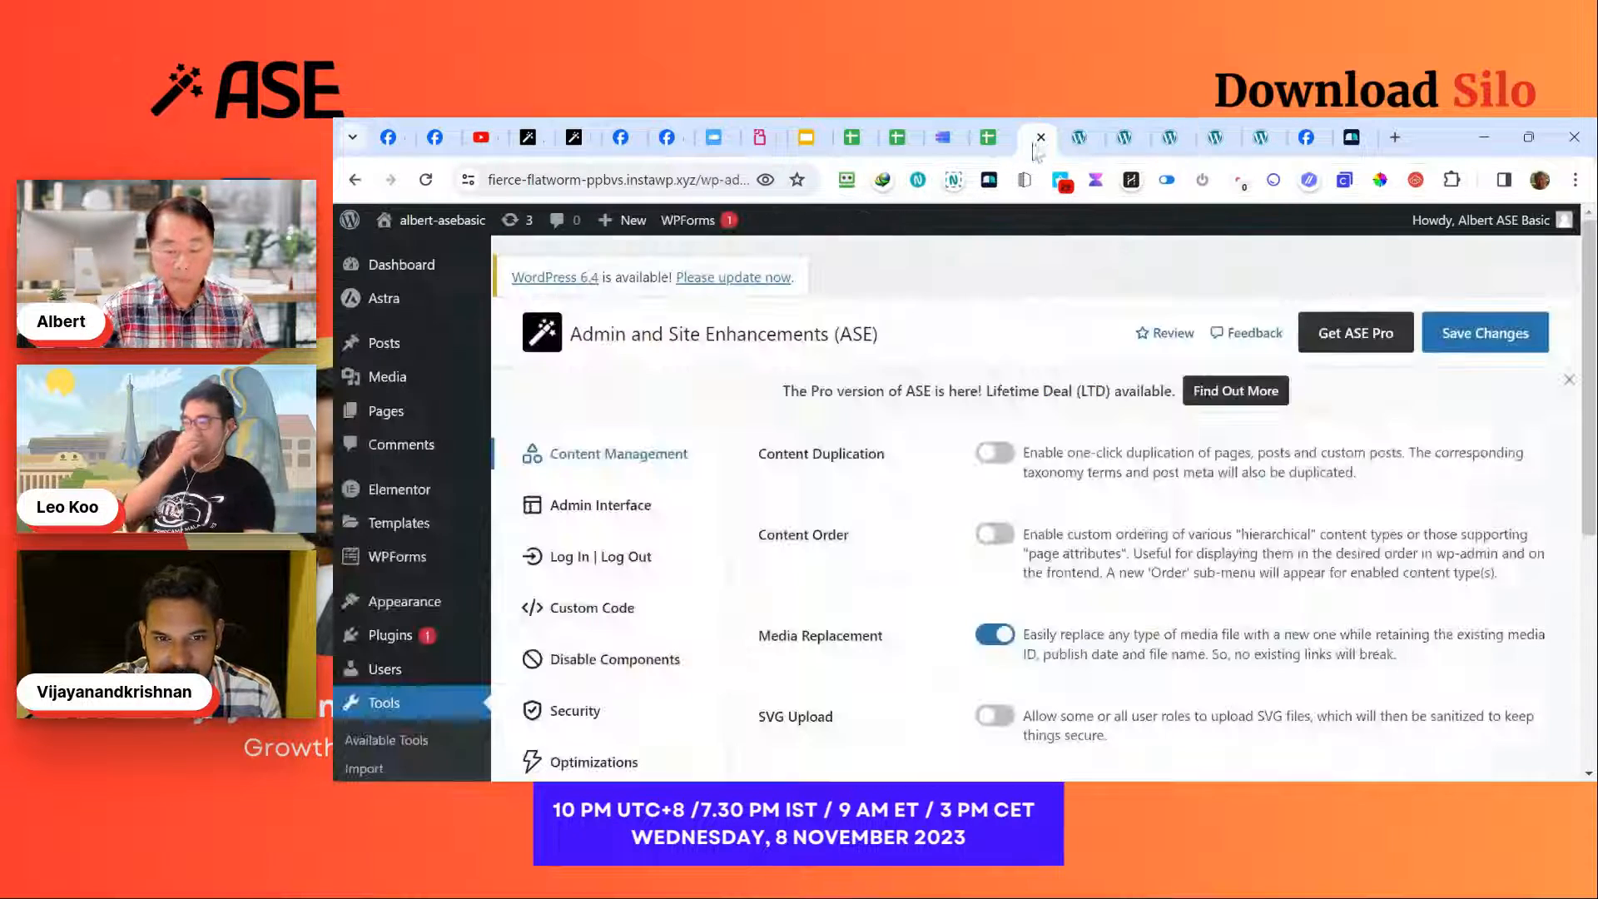
left_click(996, 638)
Step: Try enabling SVG Upload for the Administrator and Editor roles, and switch the module off again
scroll(1024, 706, "down", 3)
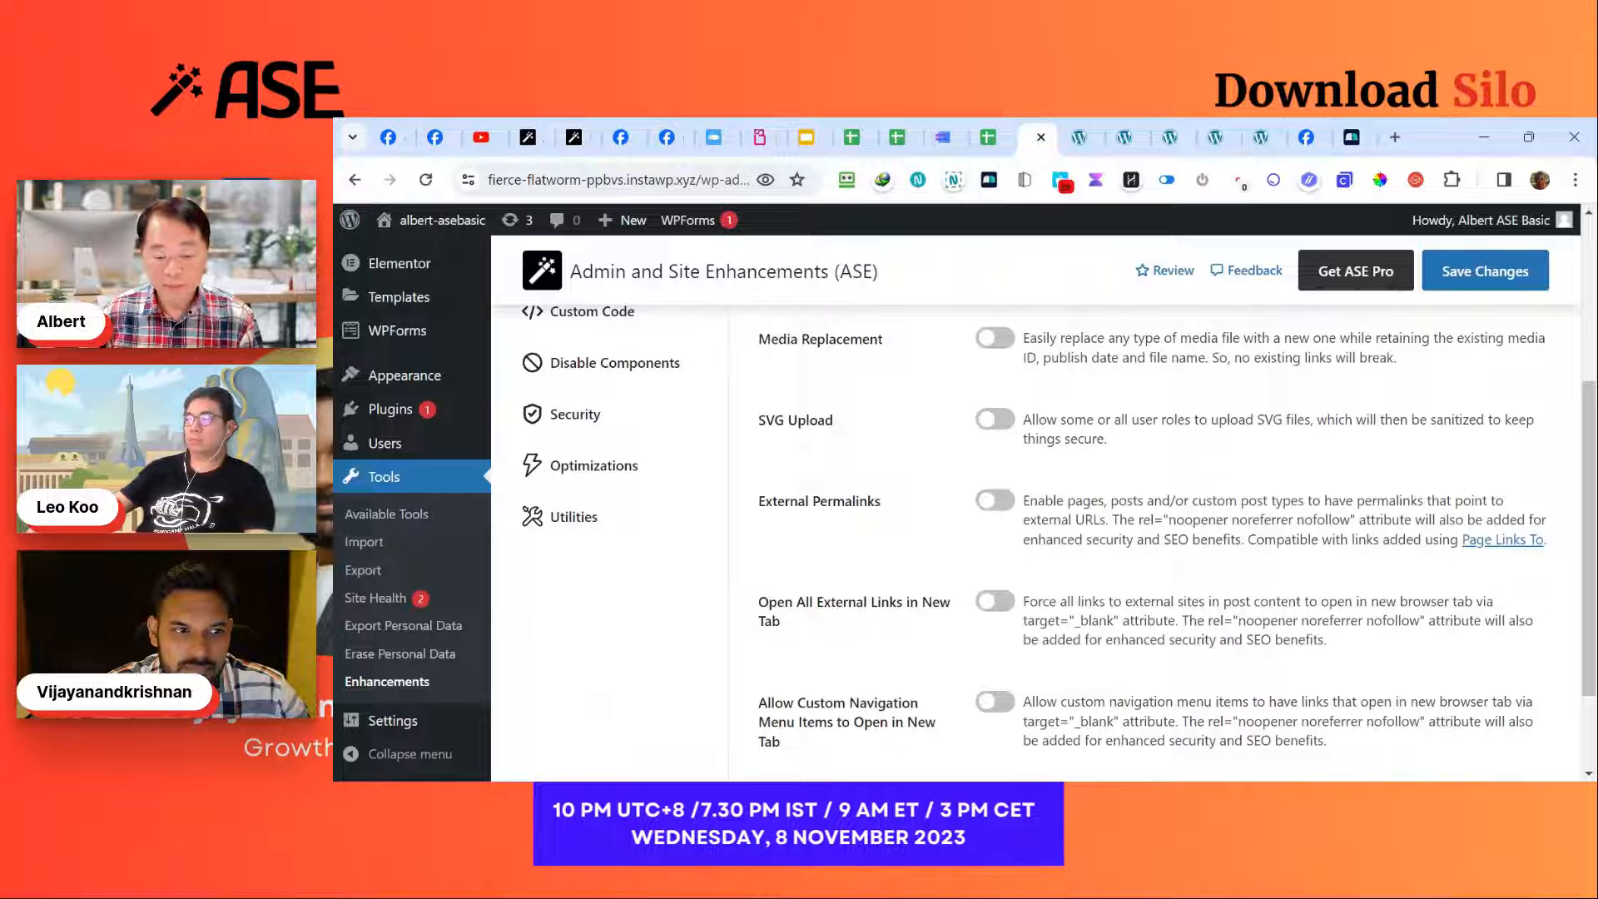
left_click(993, 424)
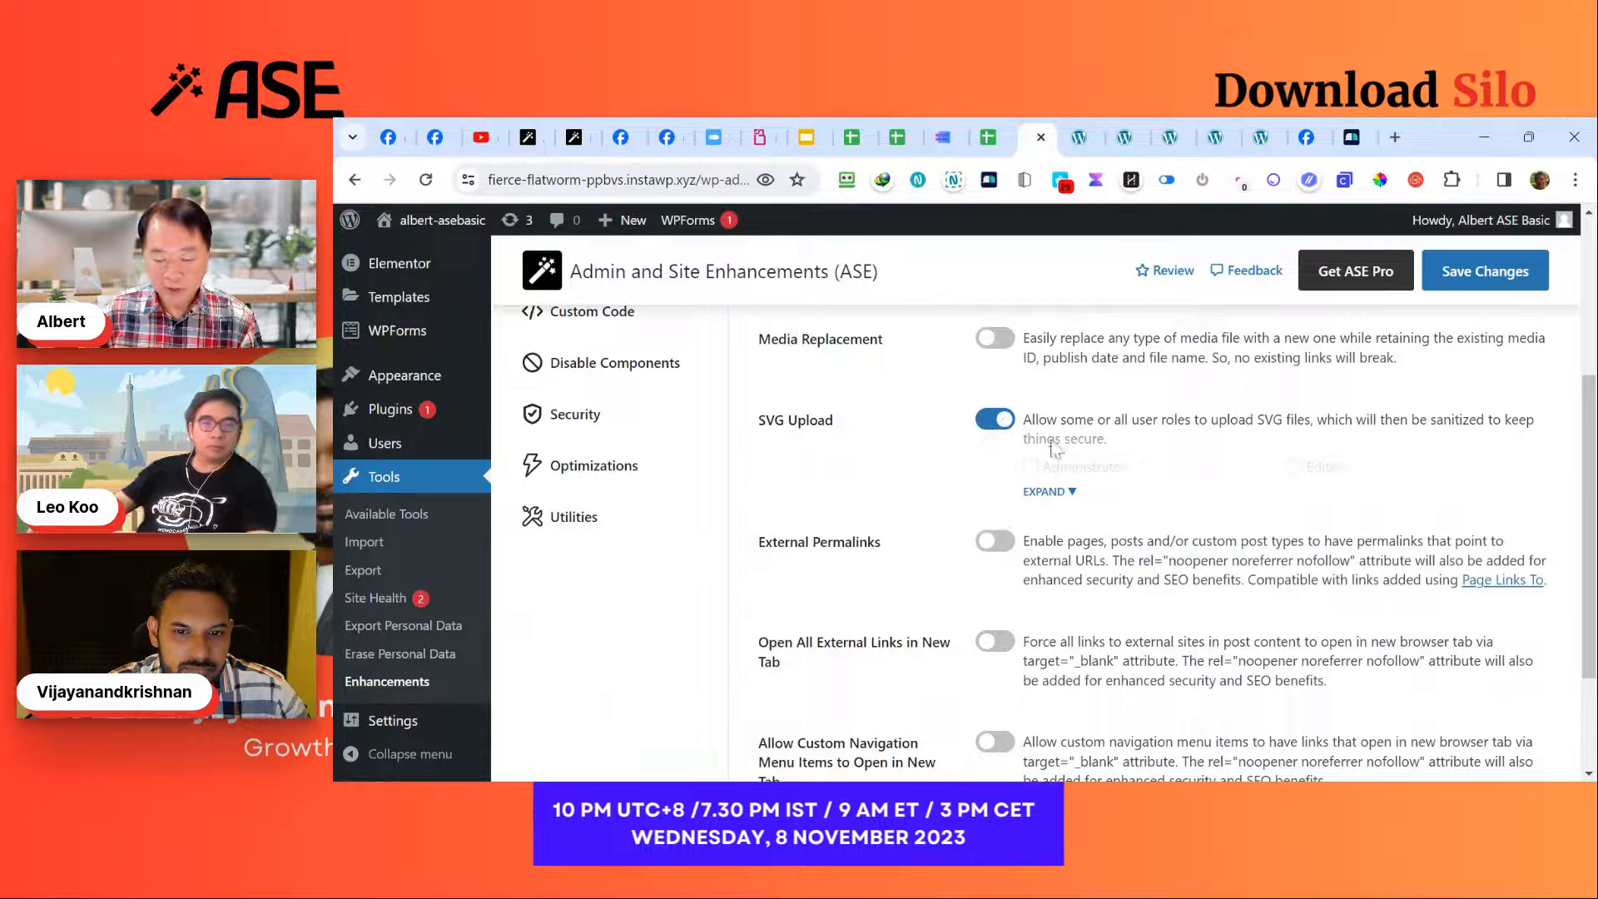
left_click(1063, 491)
left_click(1036, 468)
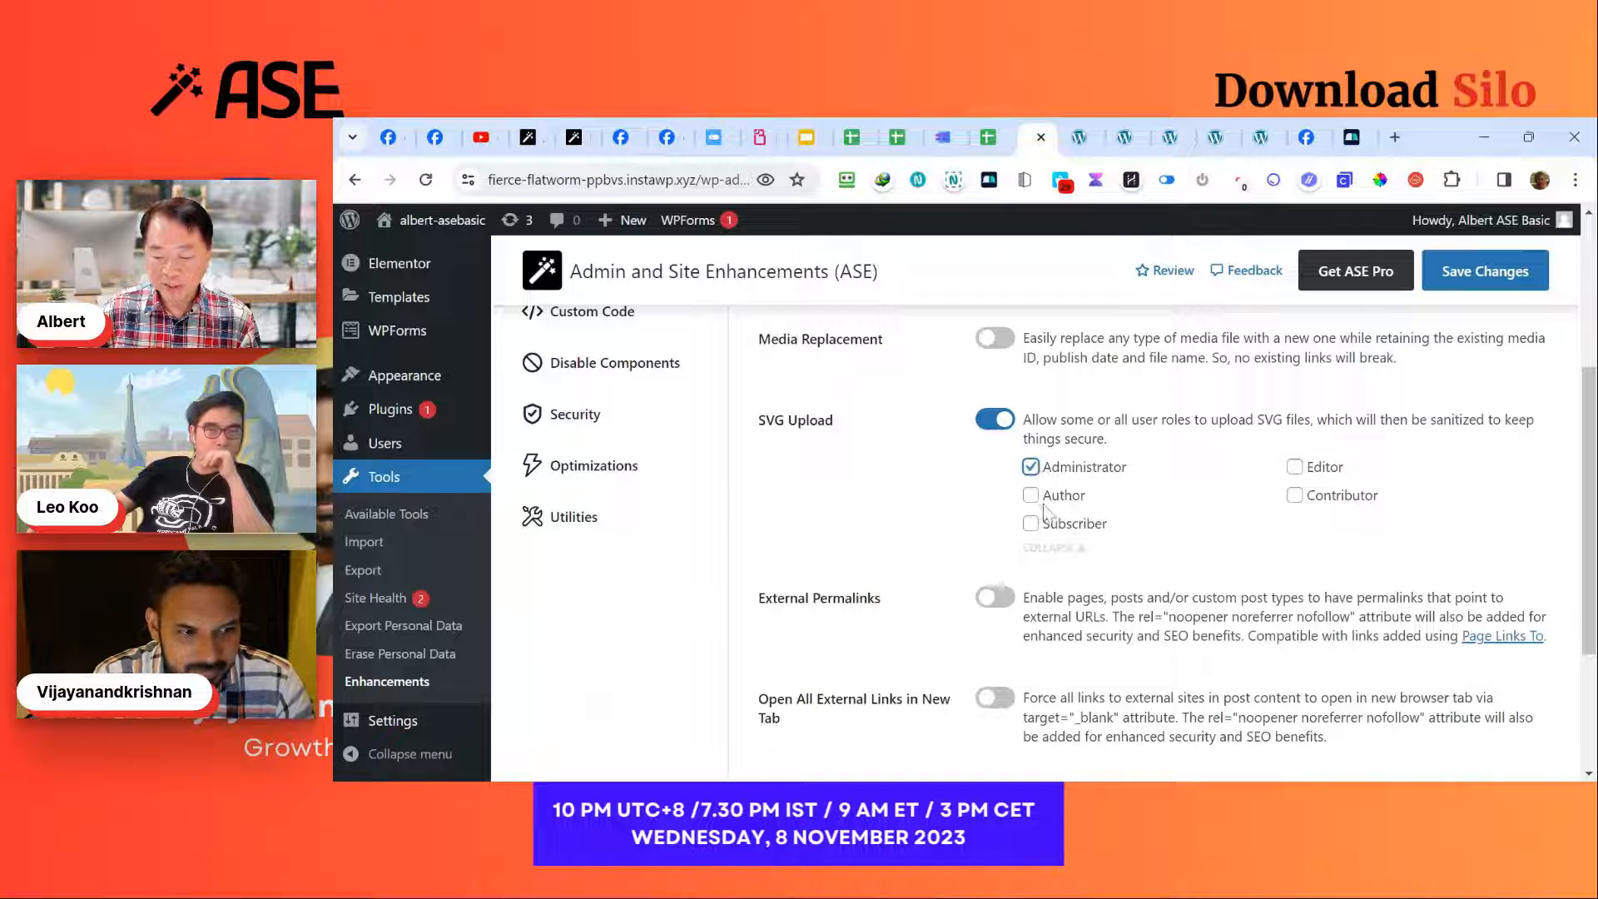
left_click(1296, 468)
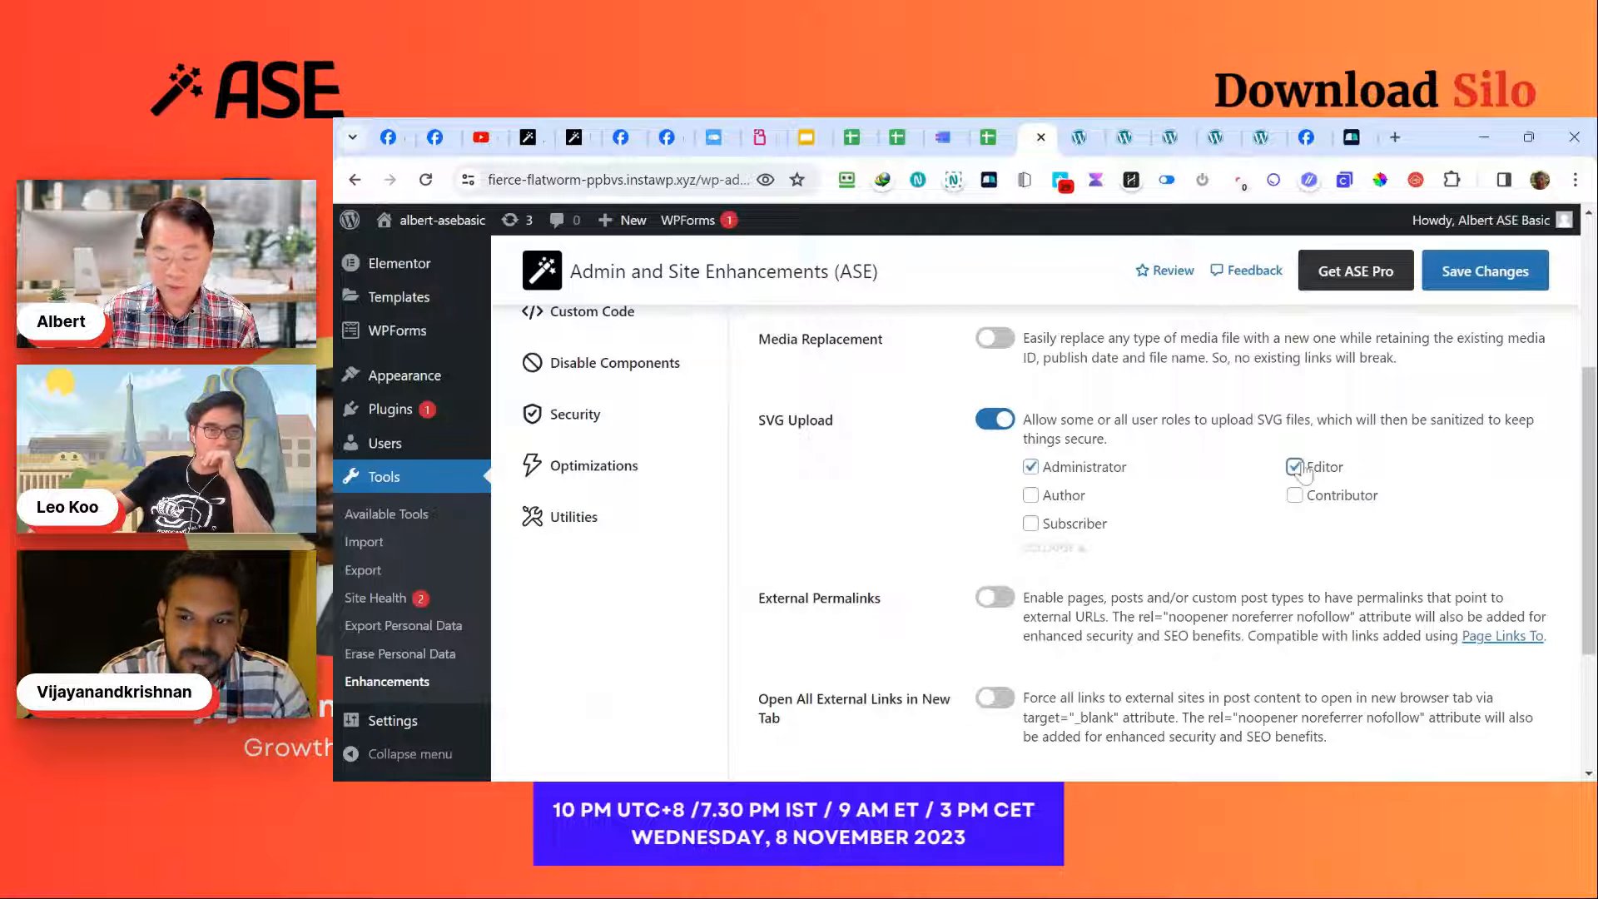
left_click(1298, 469)
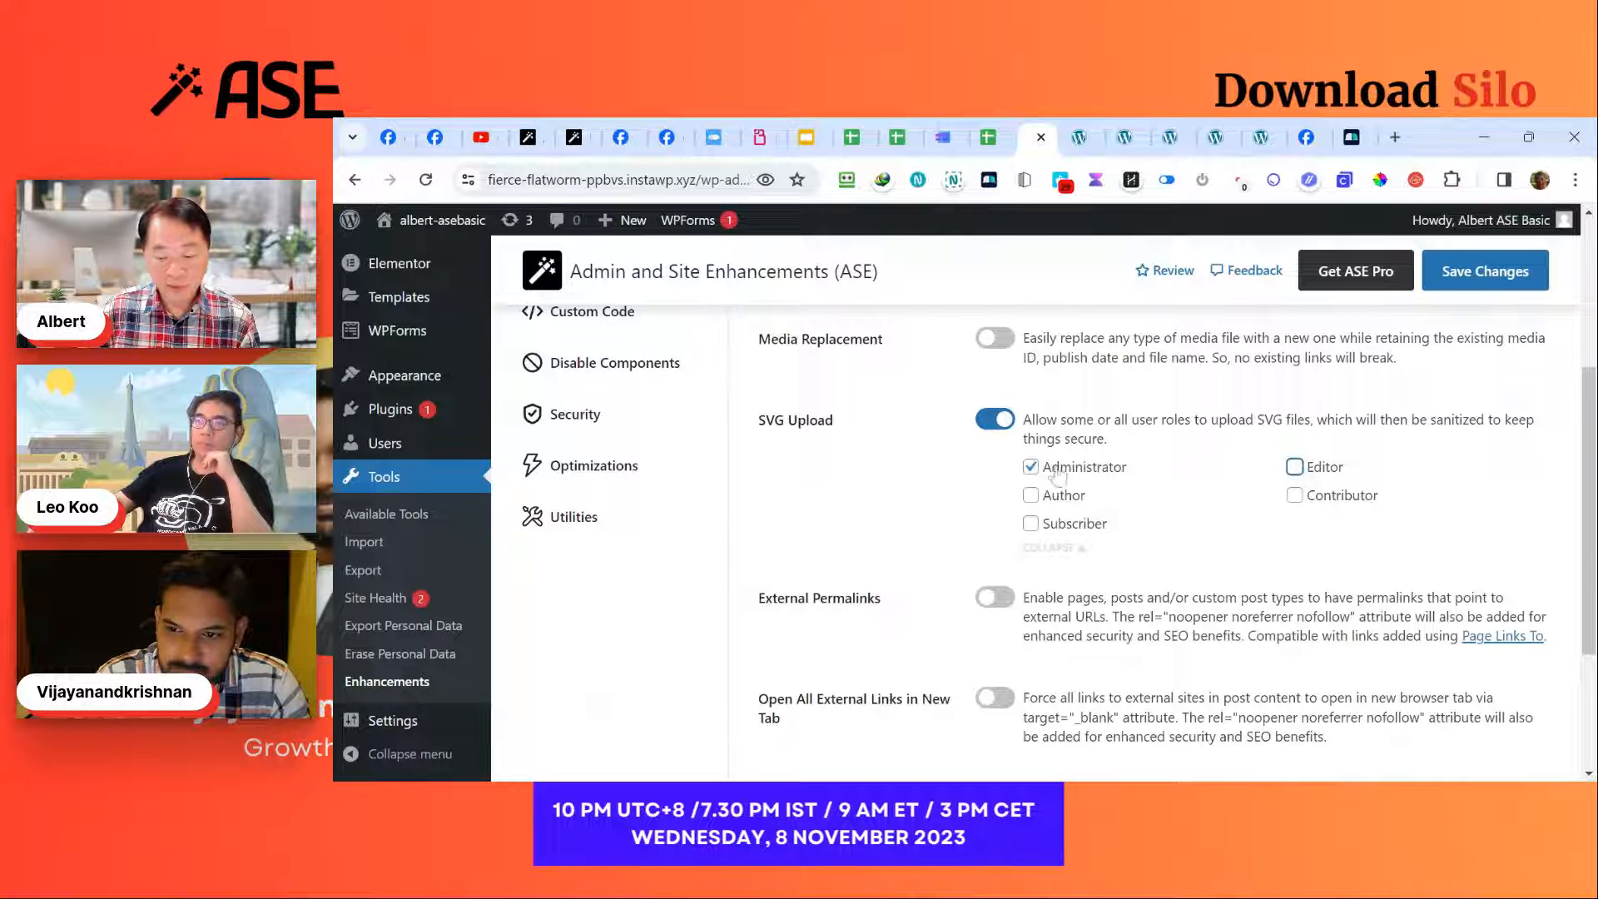
left_click(1032, 471)
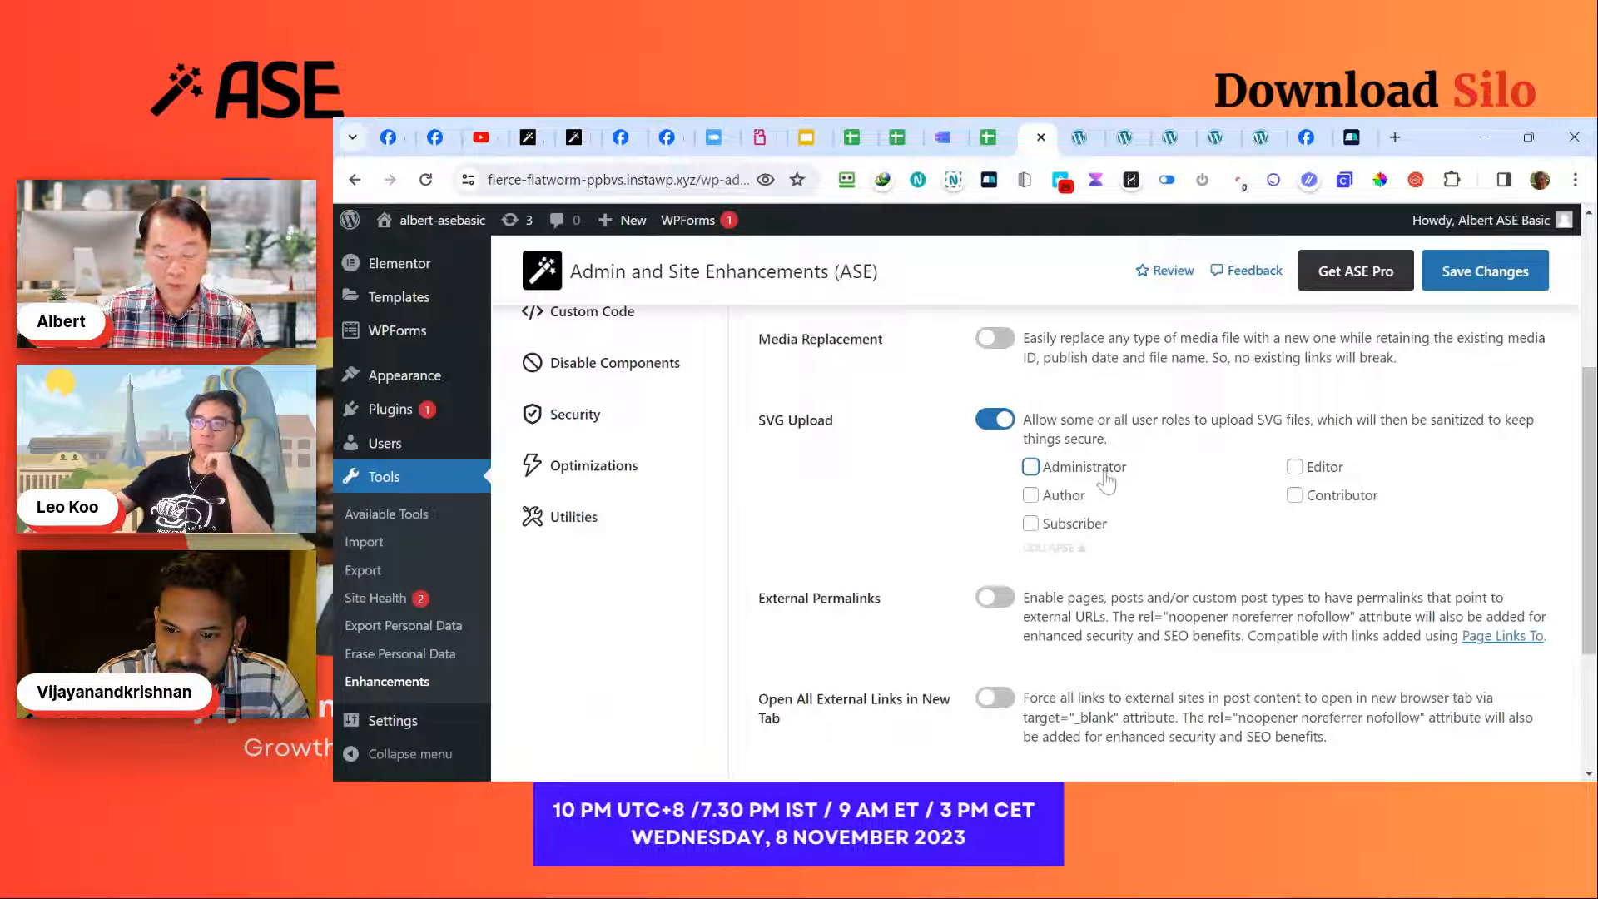
left_click(995, 420)
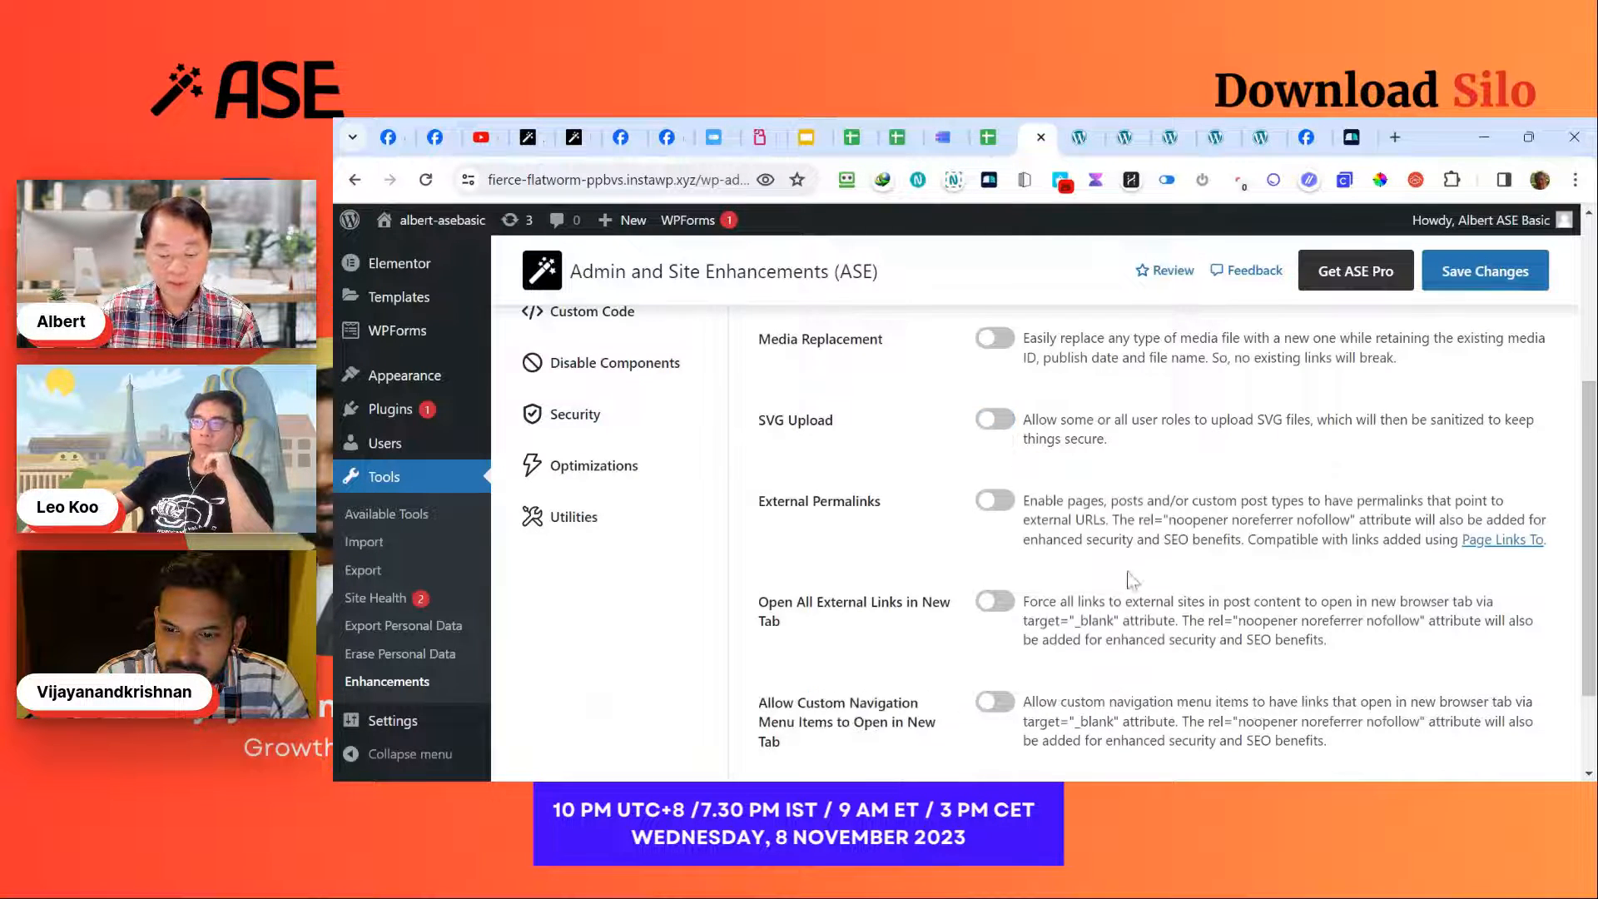
Step: Enable External Permalinks and expand its list of post types
scroll(998, 445, "down", 1)
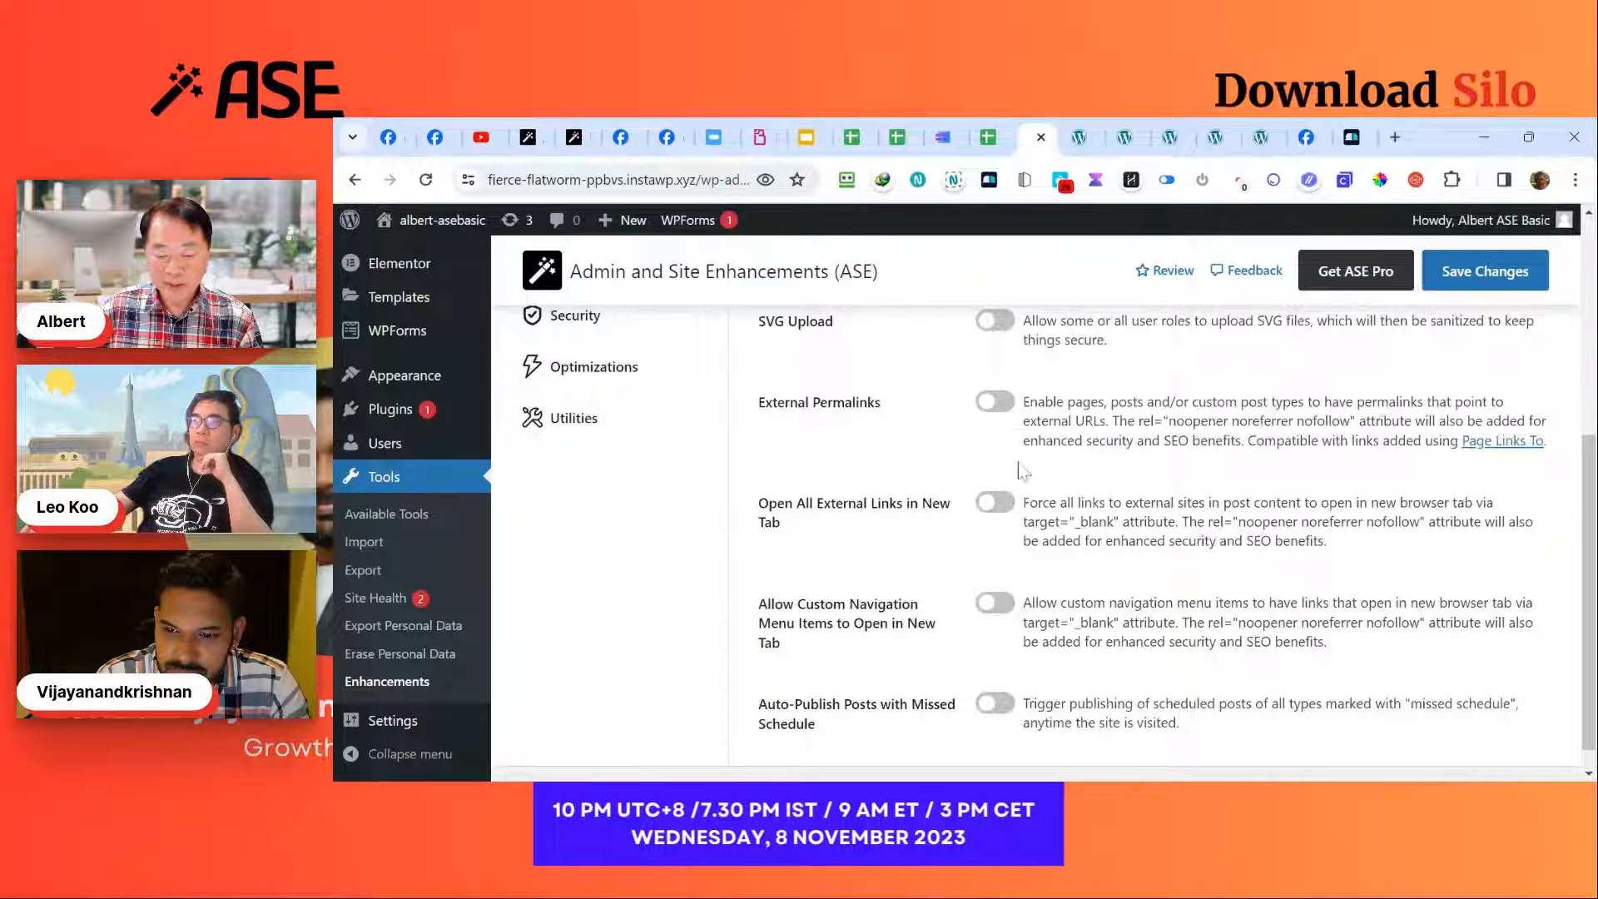
left_click(997, 403)
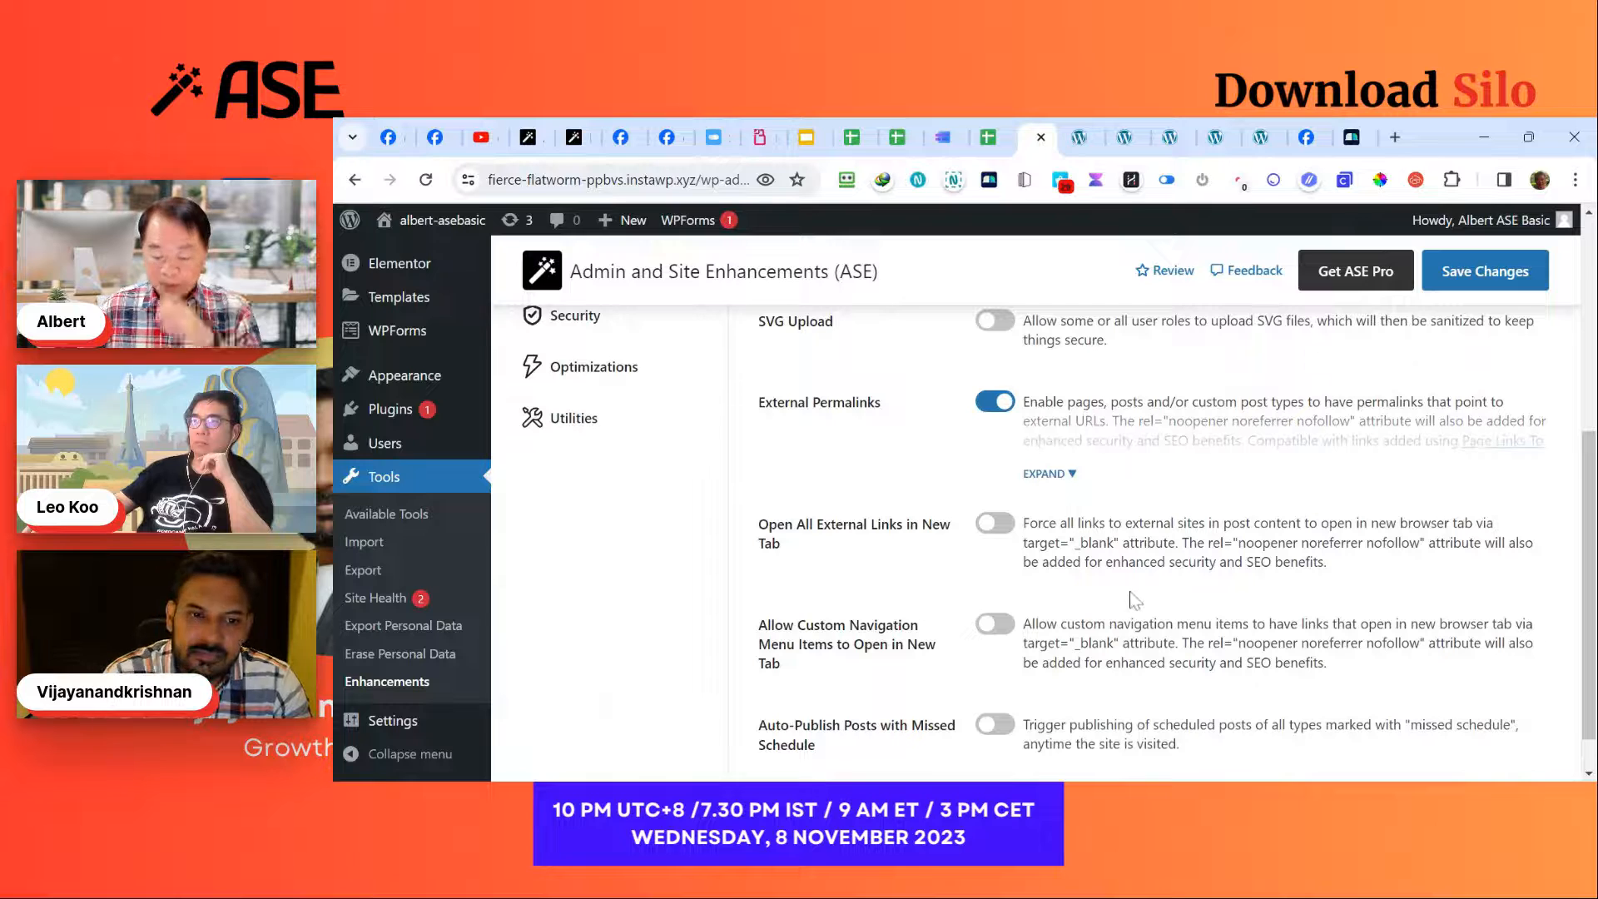
left_click(1049, 474)
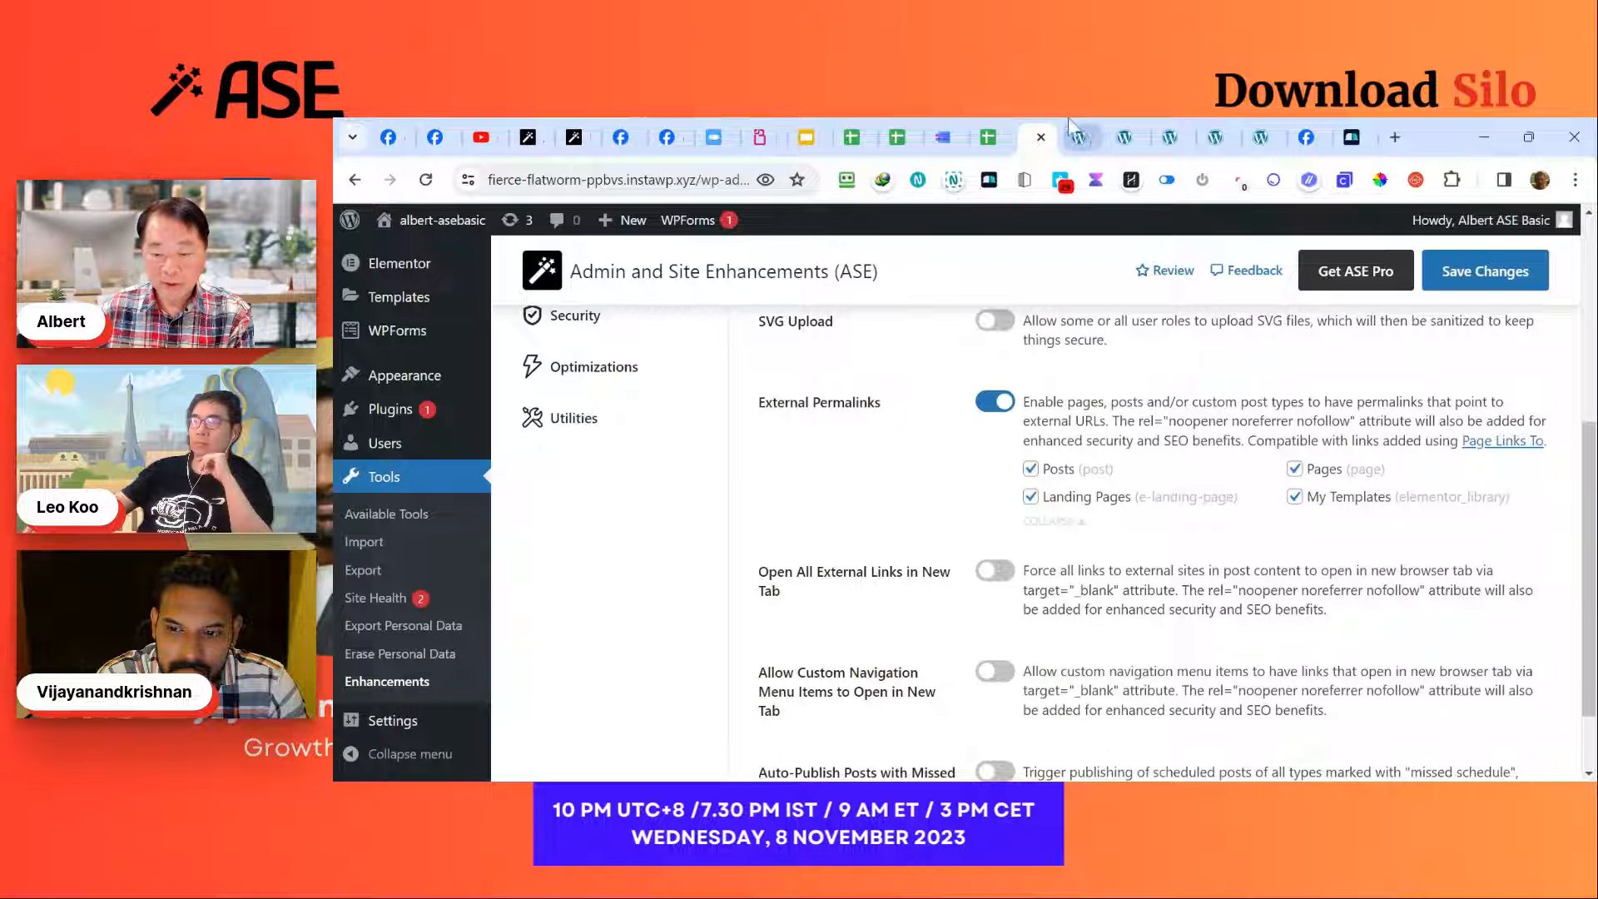
Step: Examine the live Sample Page's content and web address
left_click(1082, 141)
left_click(1125, 138)
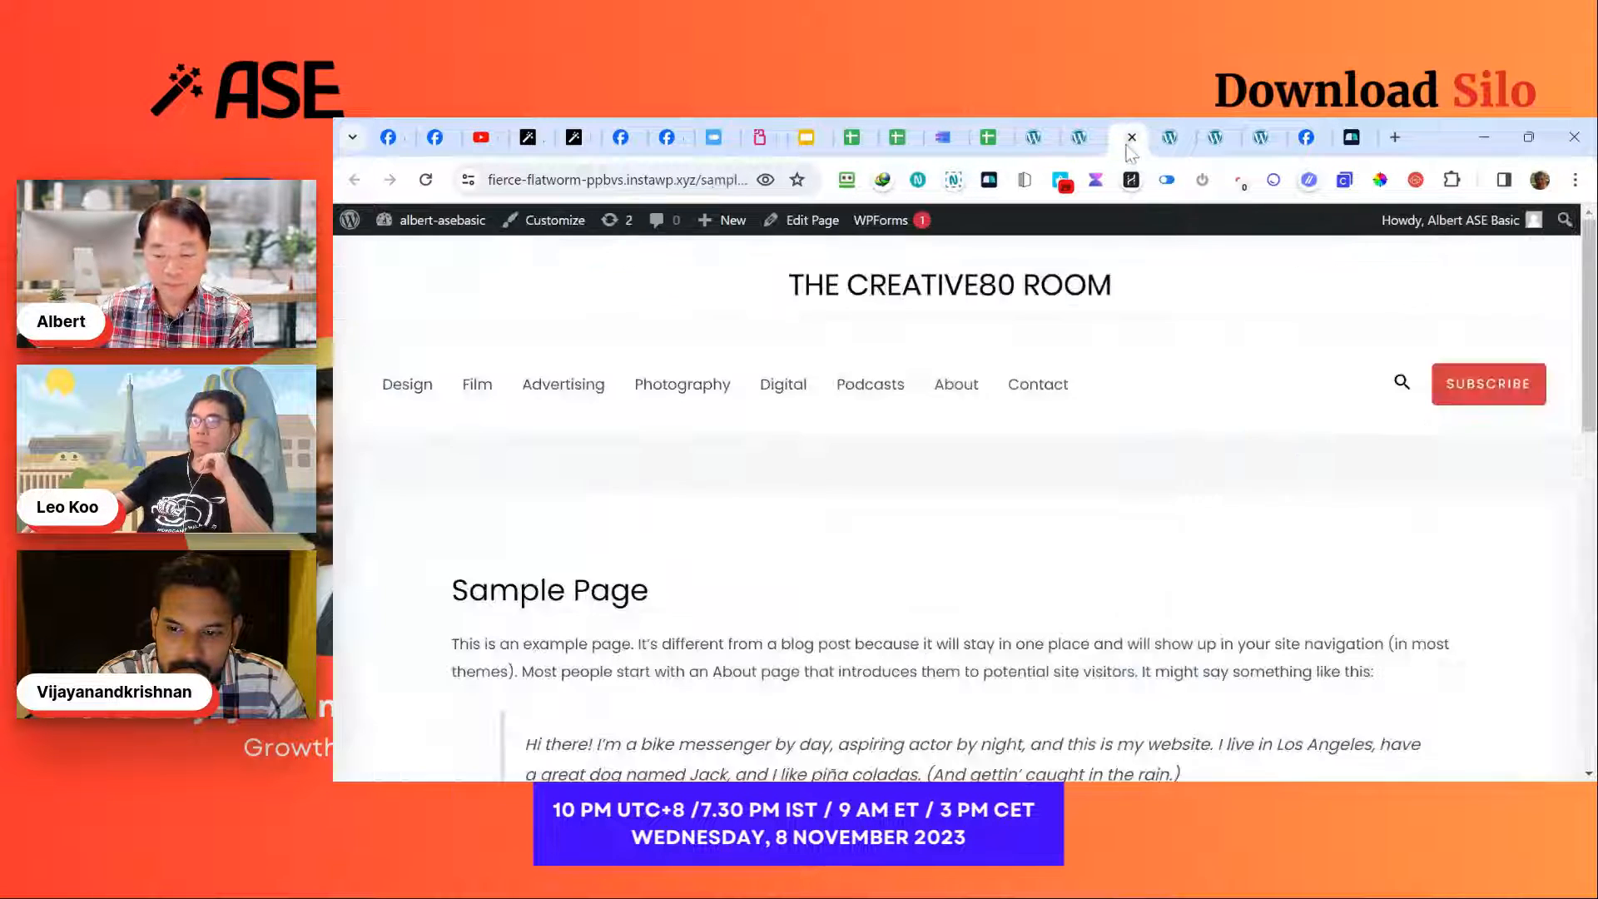
scroll(1111, 399, "down", 10)
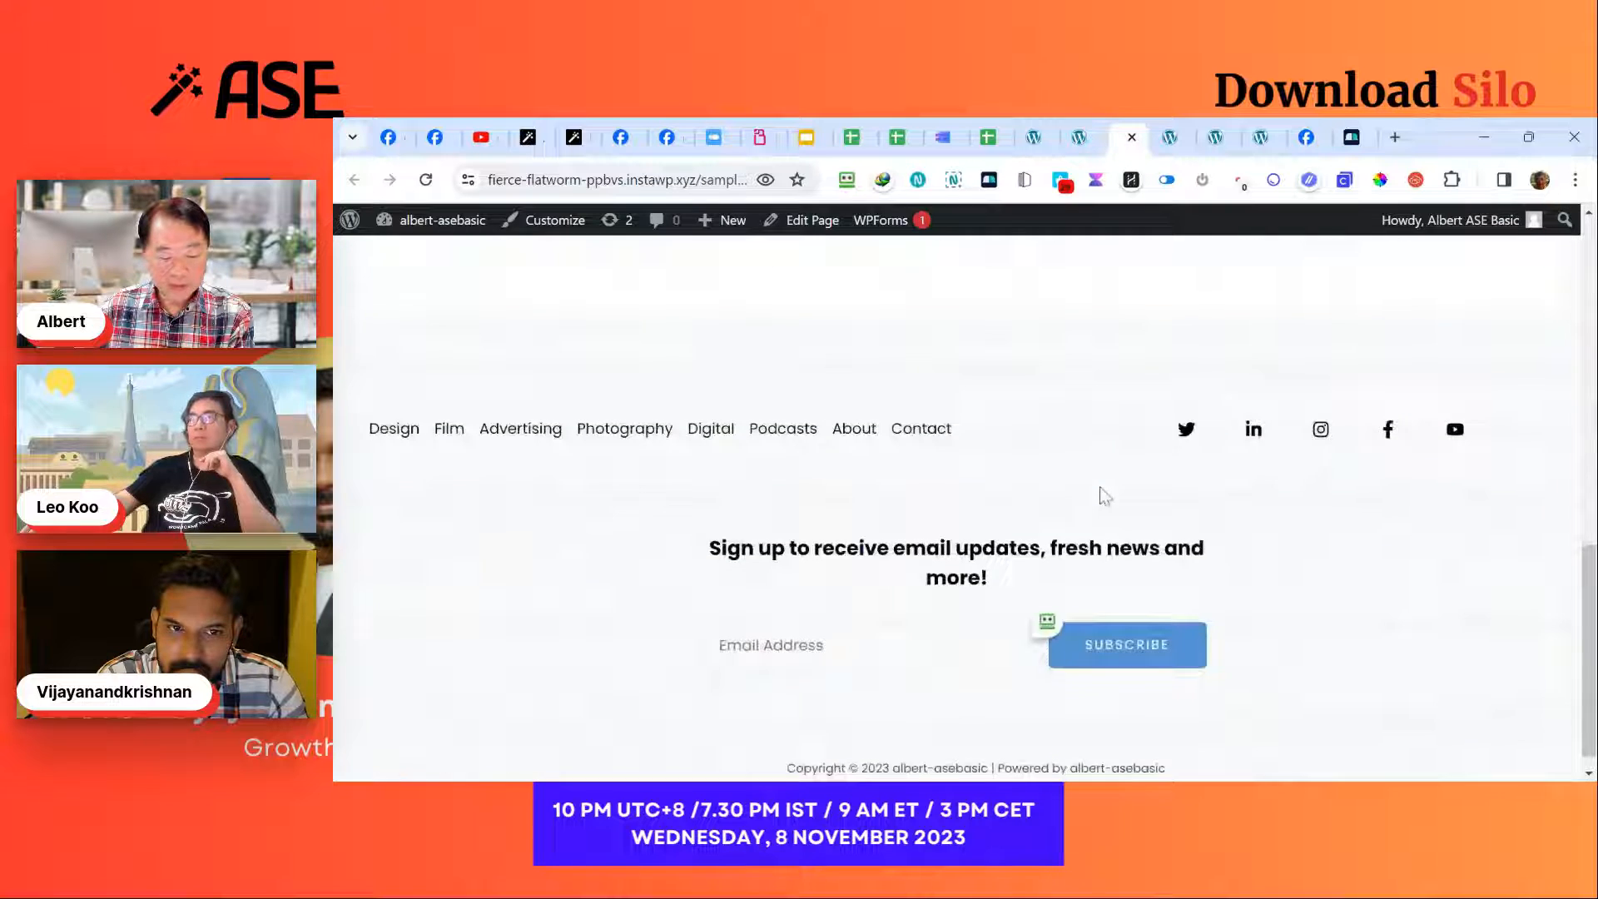
scroll(1105, 496, "up", 10)
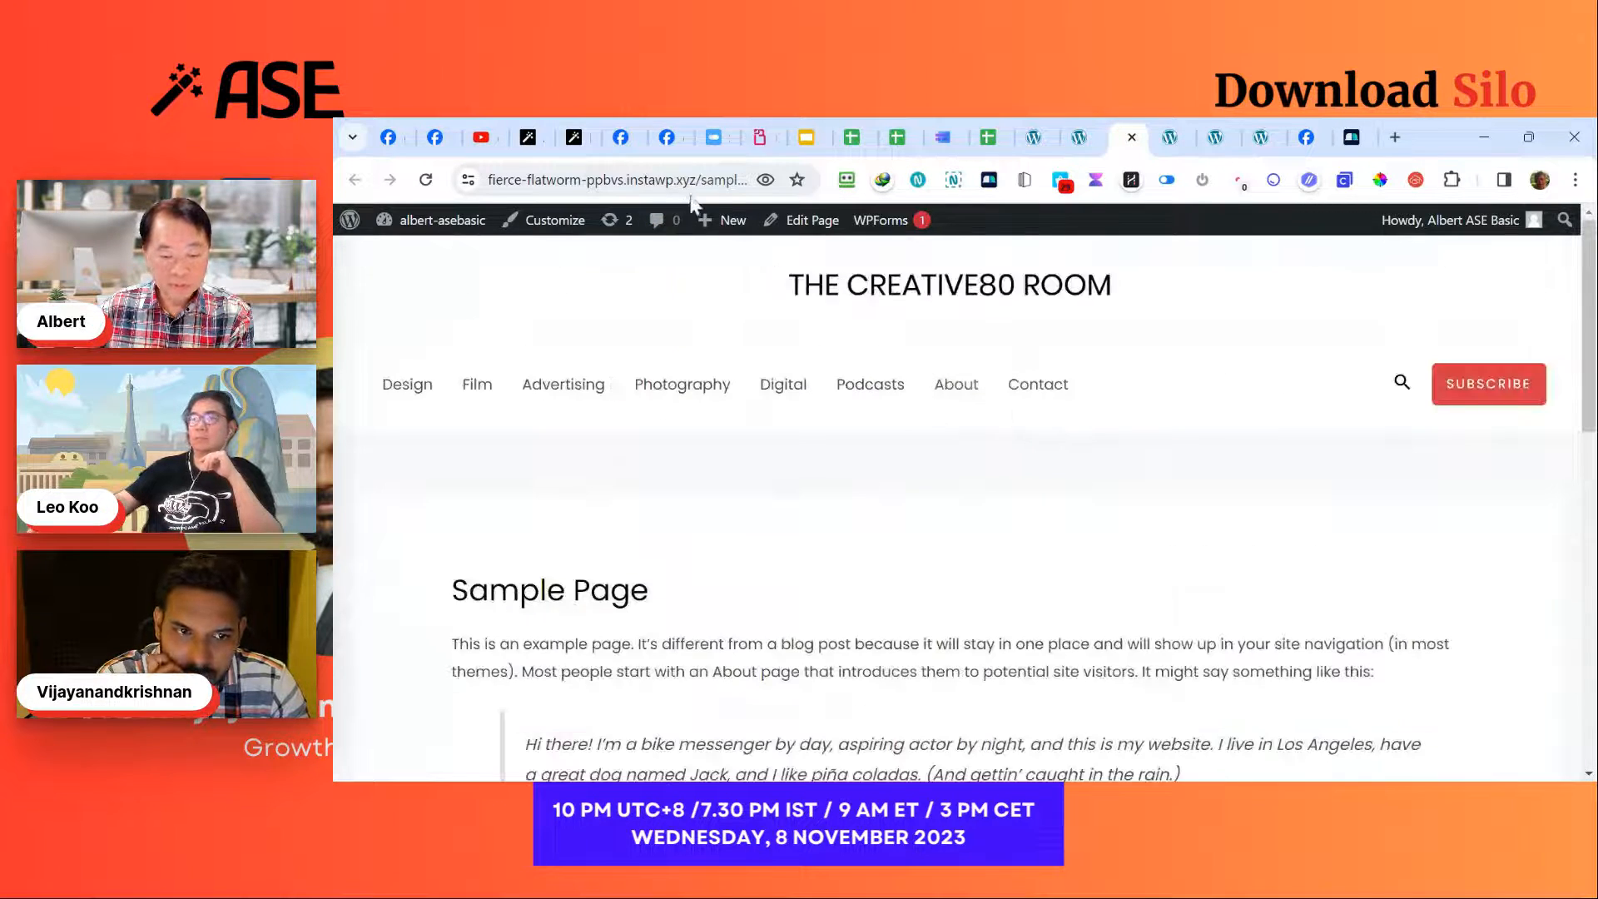
left_click(715, 192)
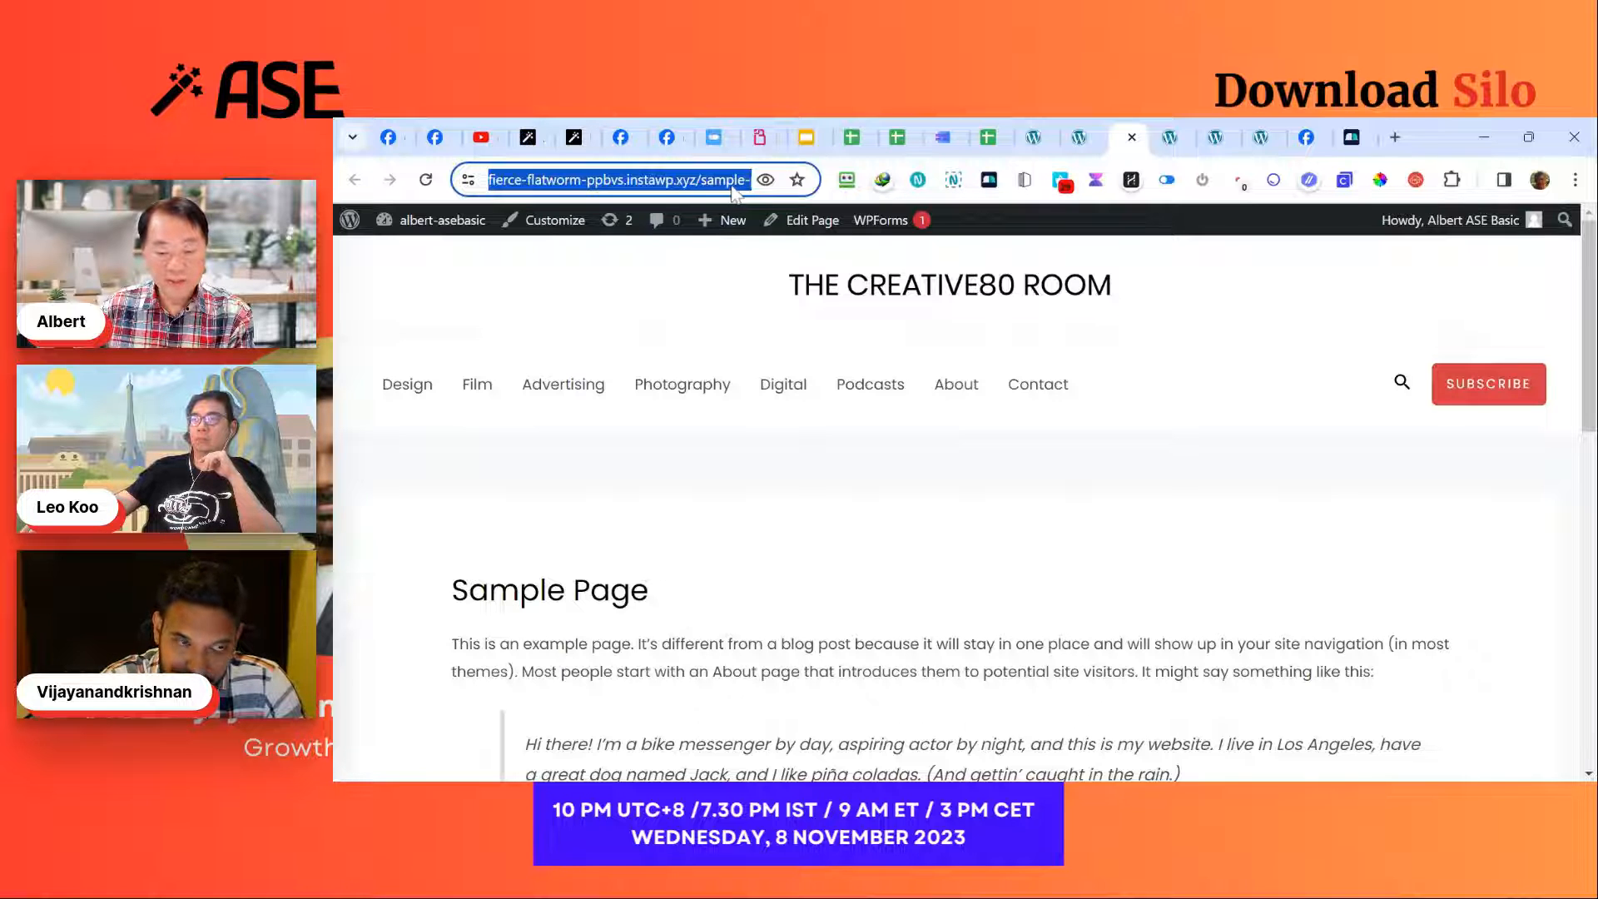
scroll(832, 478, "down", 5)
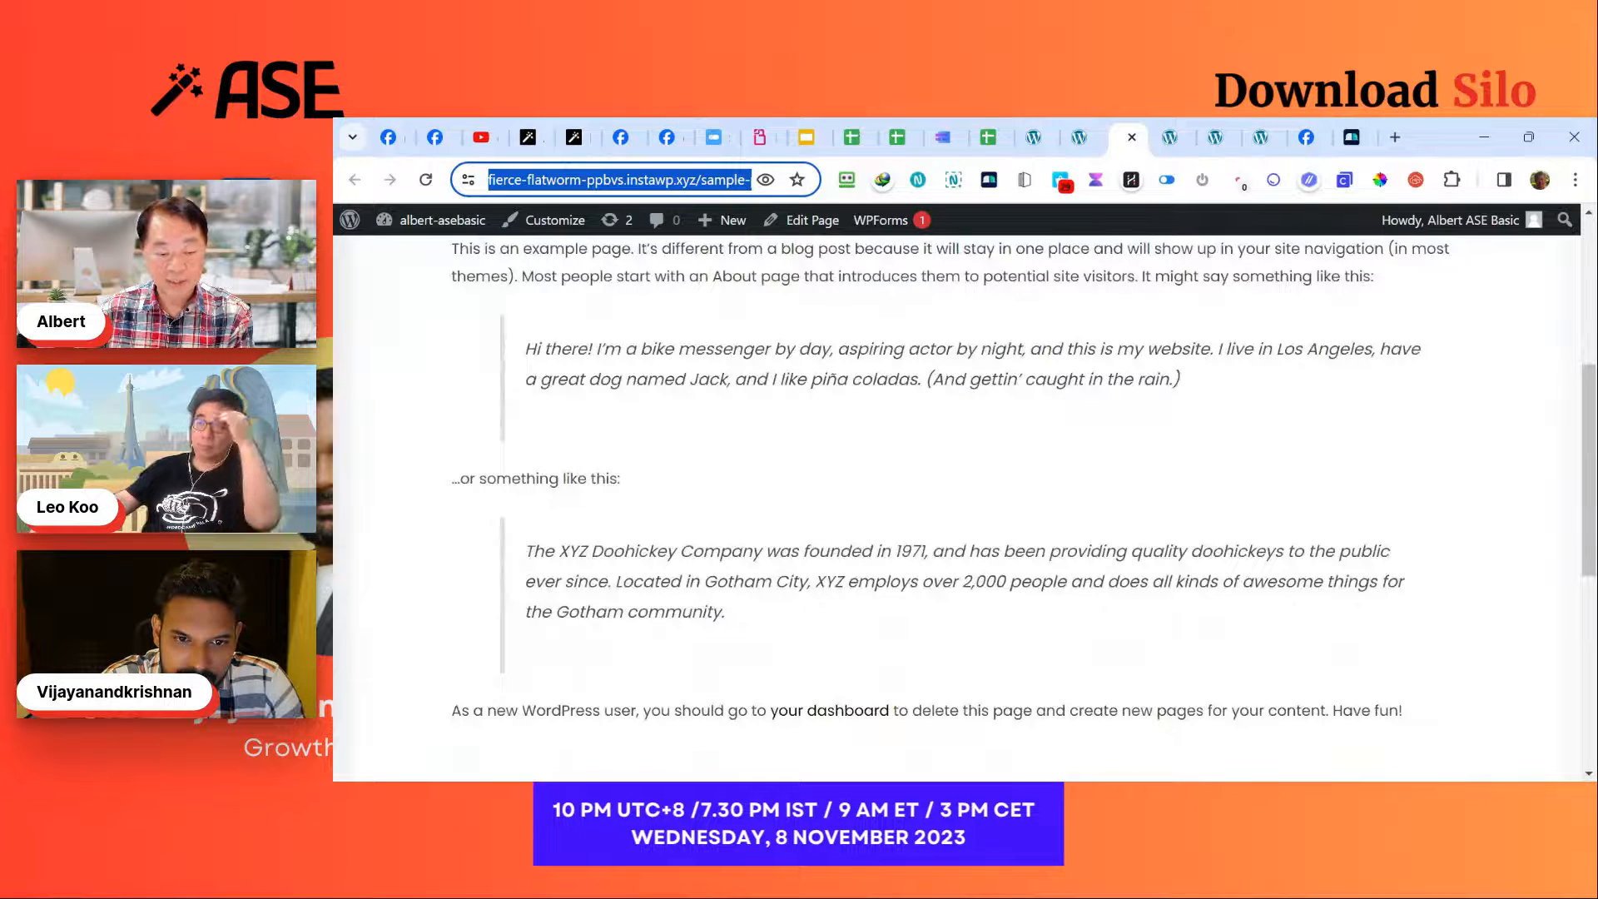
Step: Save the ASE settings and reload the live Sample Page to test its external permalink
left_click(1033, 137)
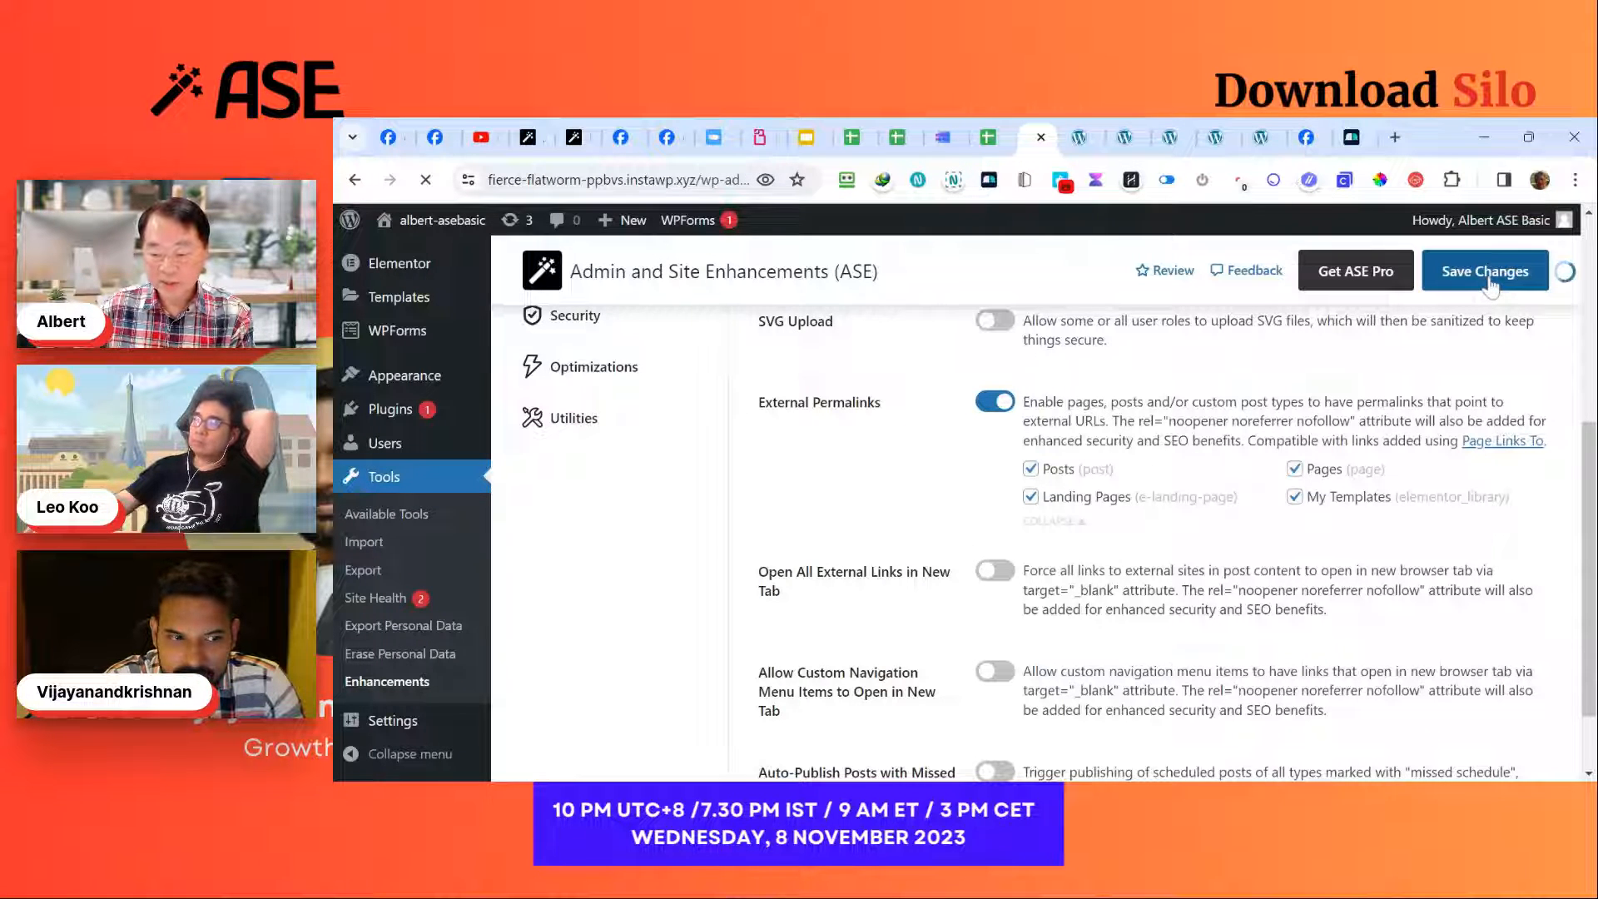
left_click(1123, 137)
key("F5")
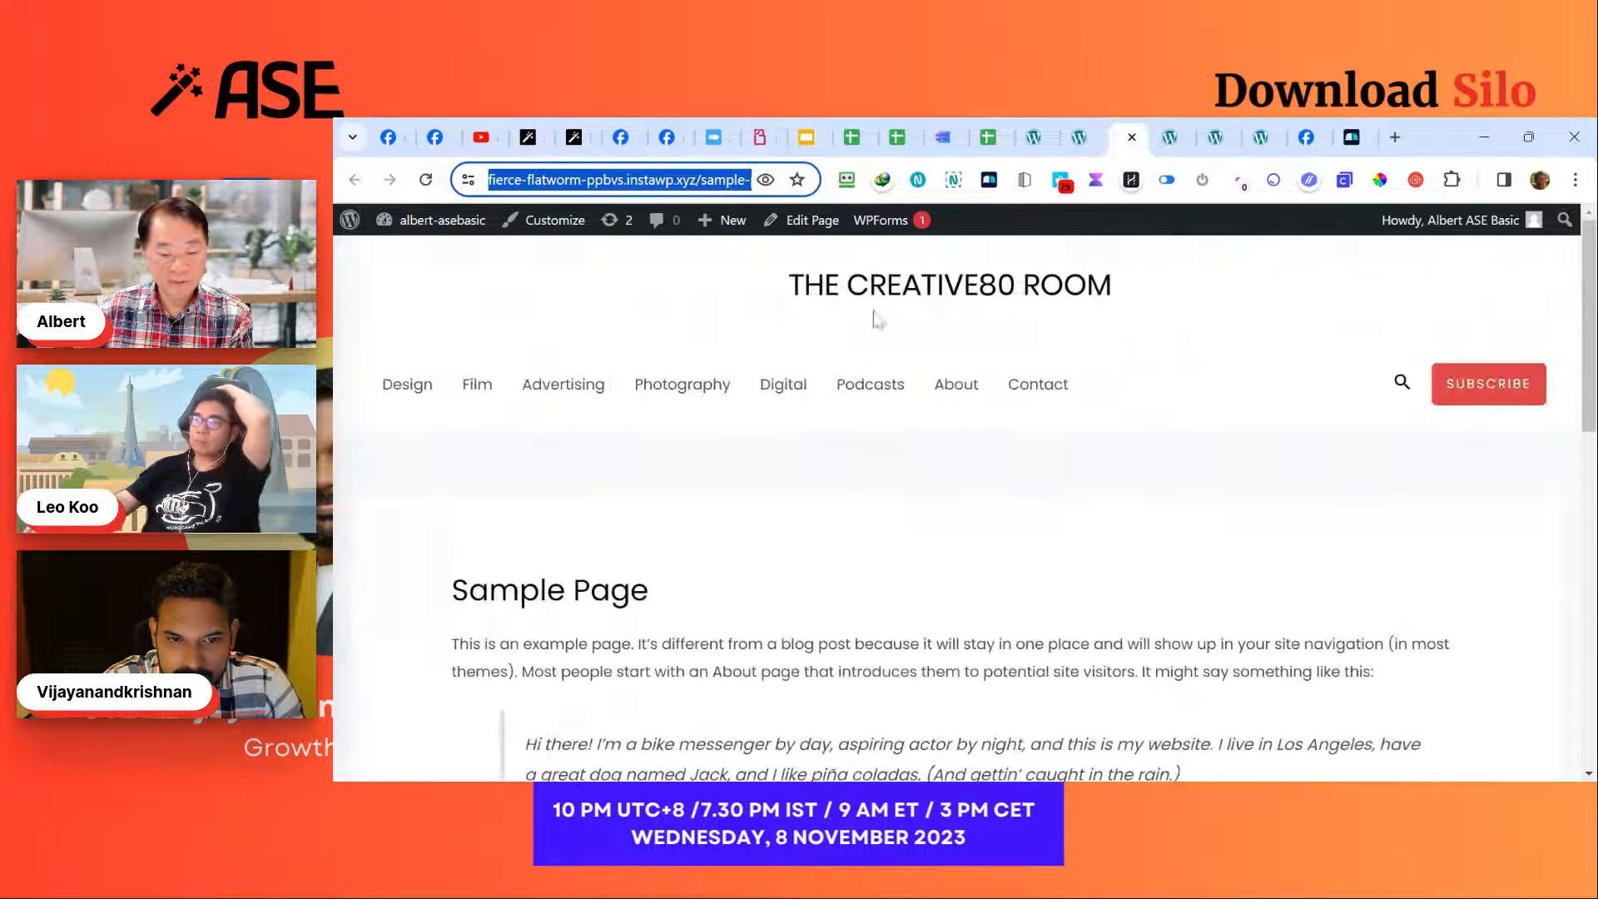
left_click(426, 180)
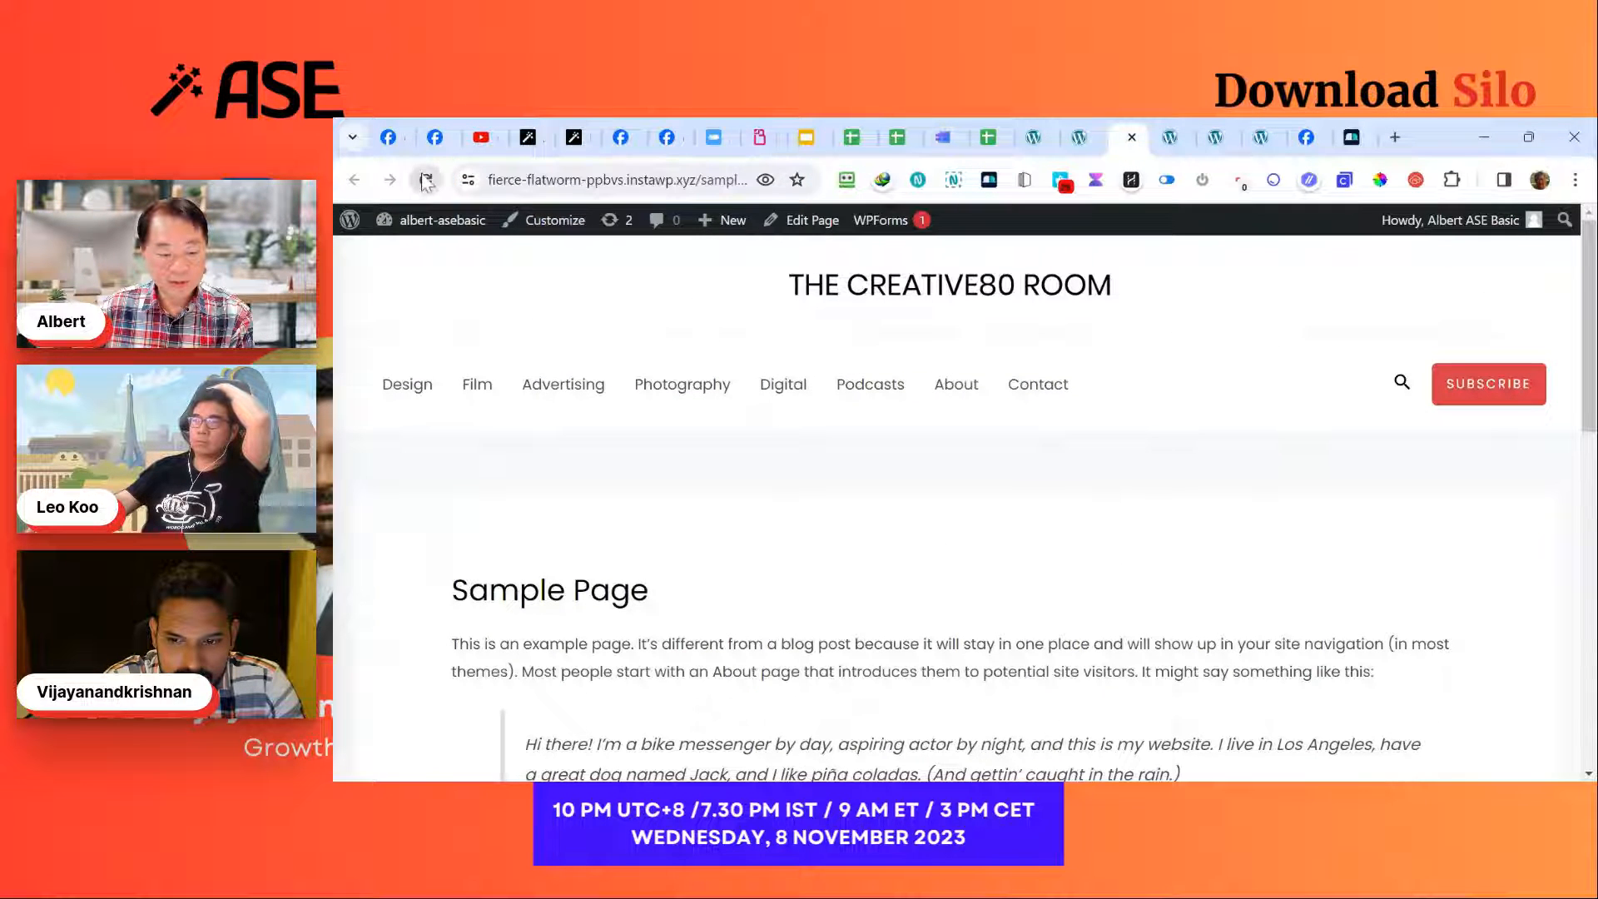
left_click(426, 182)
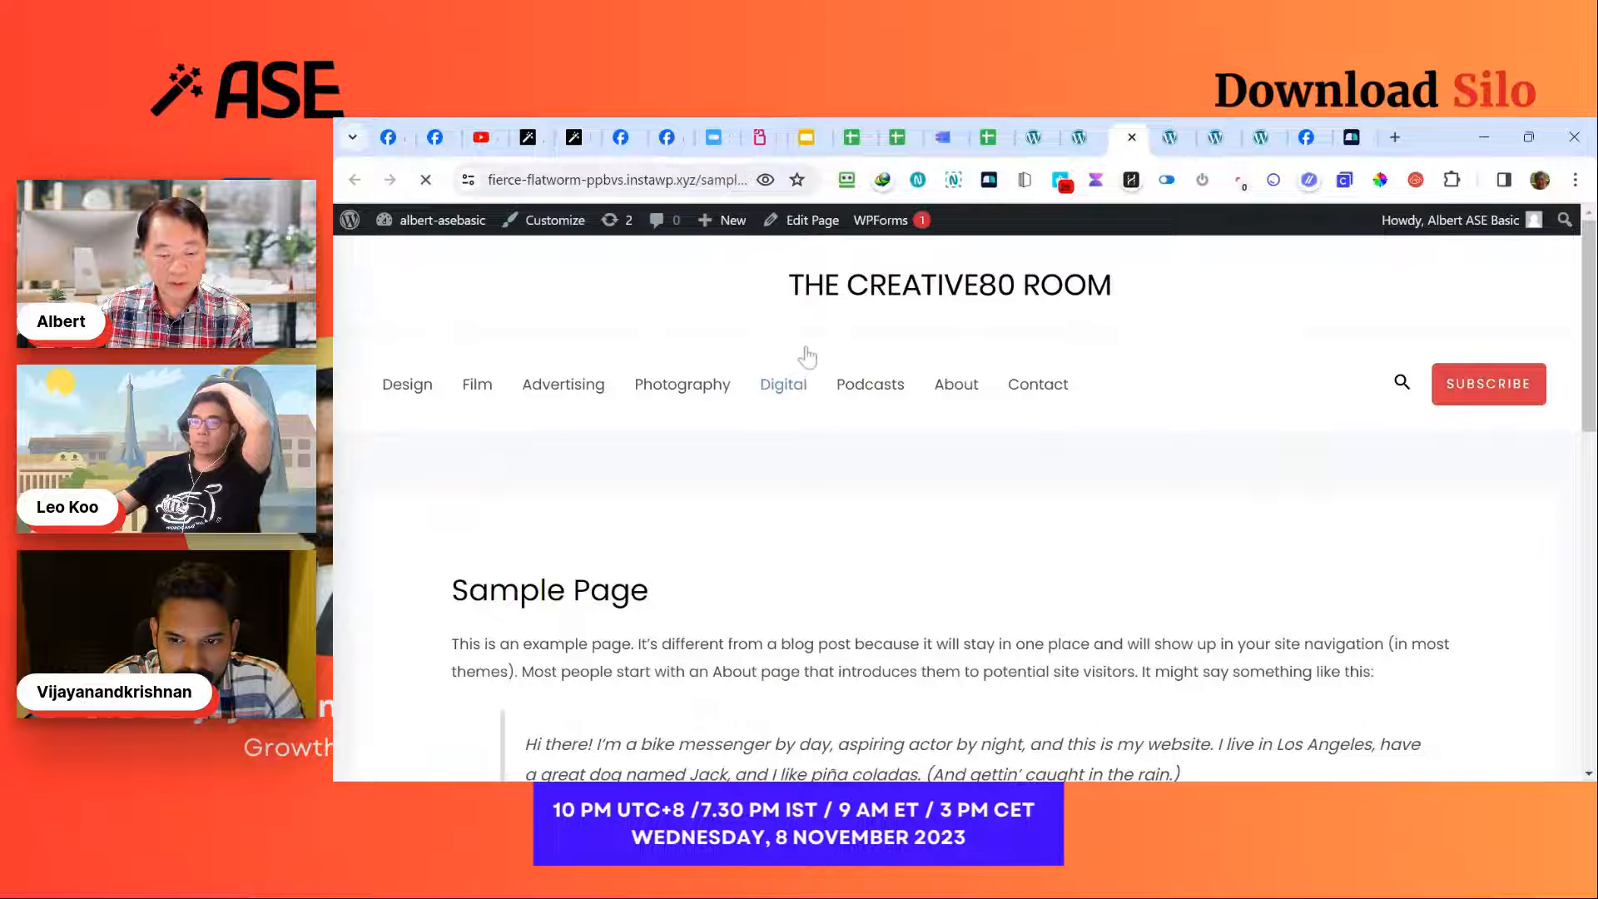
left_click(894, 396)
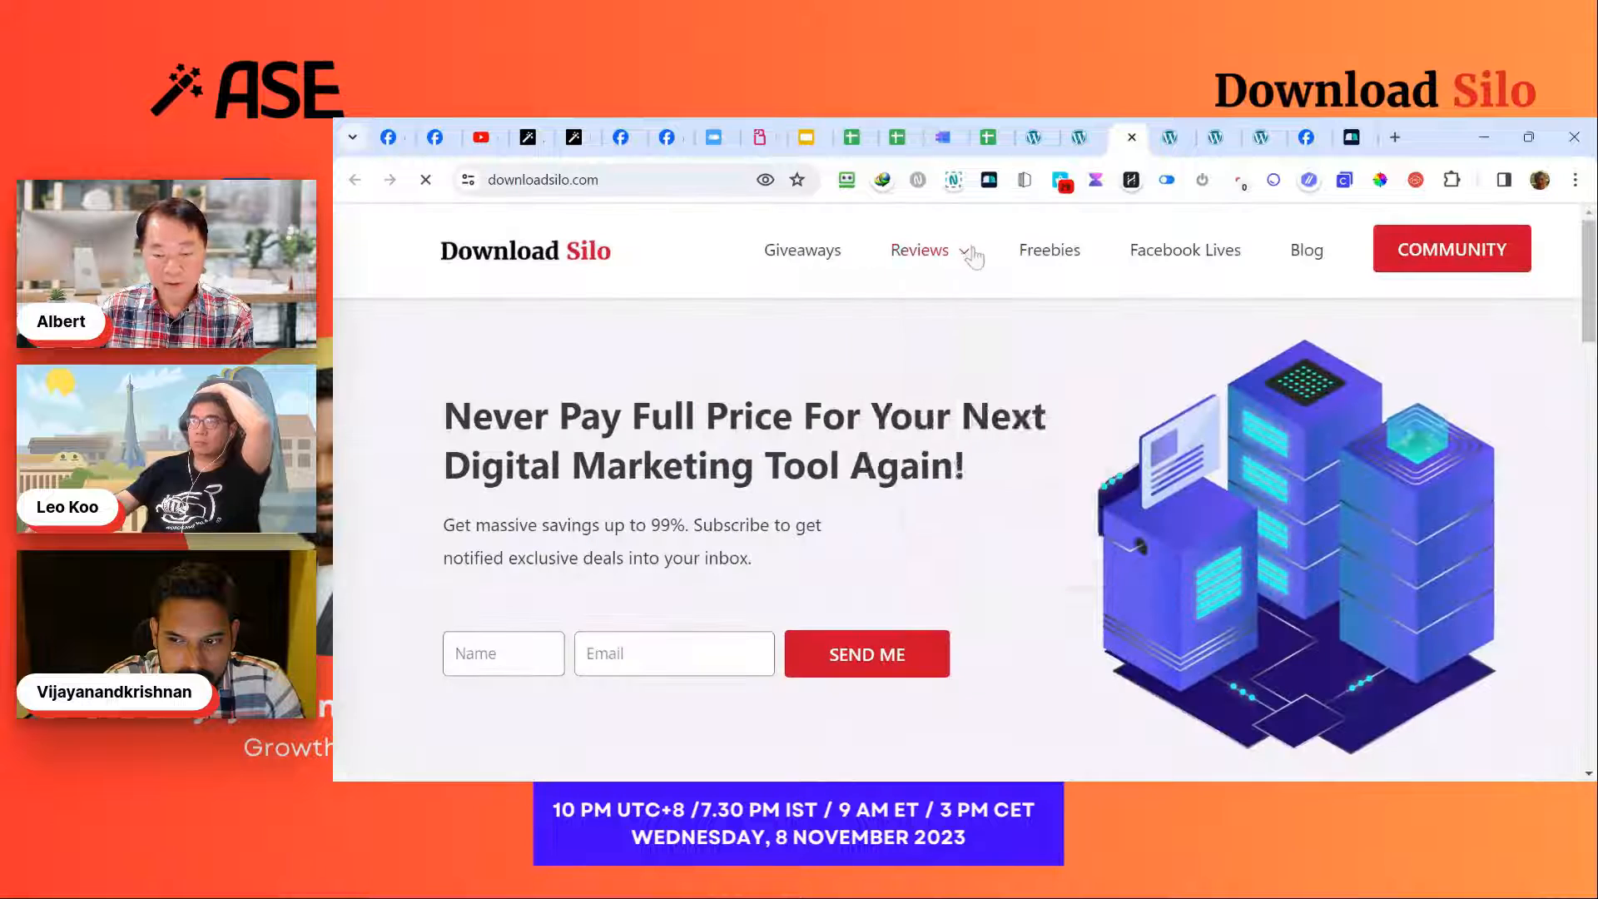
mouse_move(876, 249)
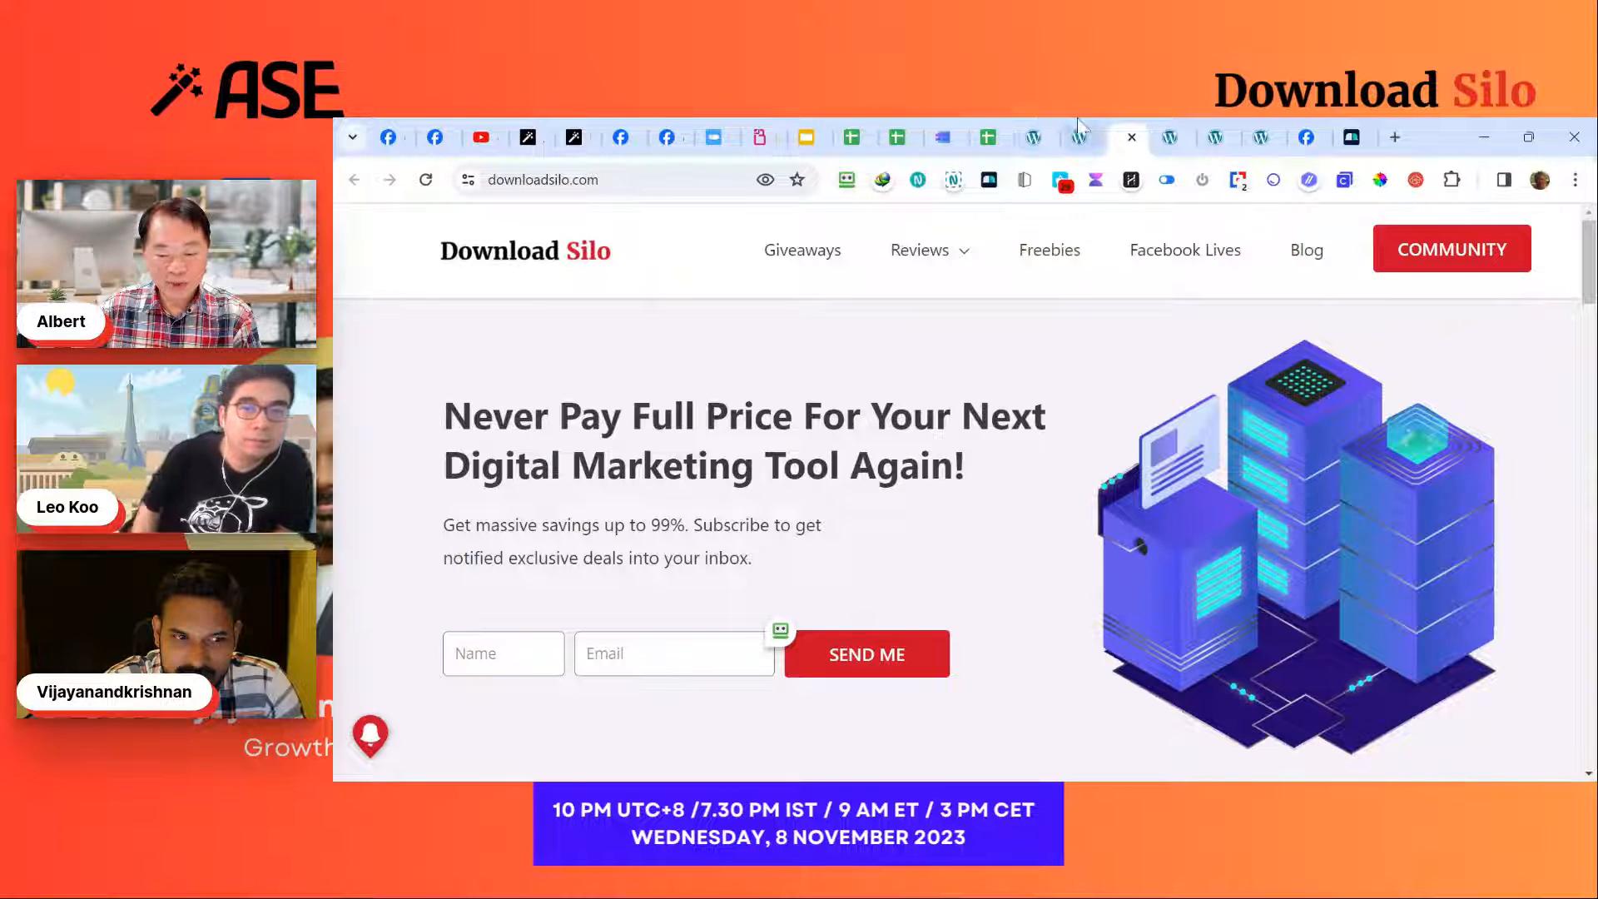
Step: Open the Sample Page in a new tab from the Pages list to retest its permalink, and close the extra Download Silo tabs
left_click(1041, 143)
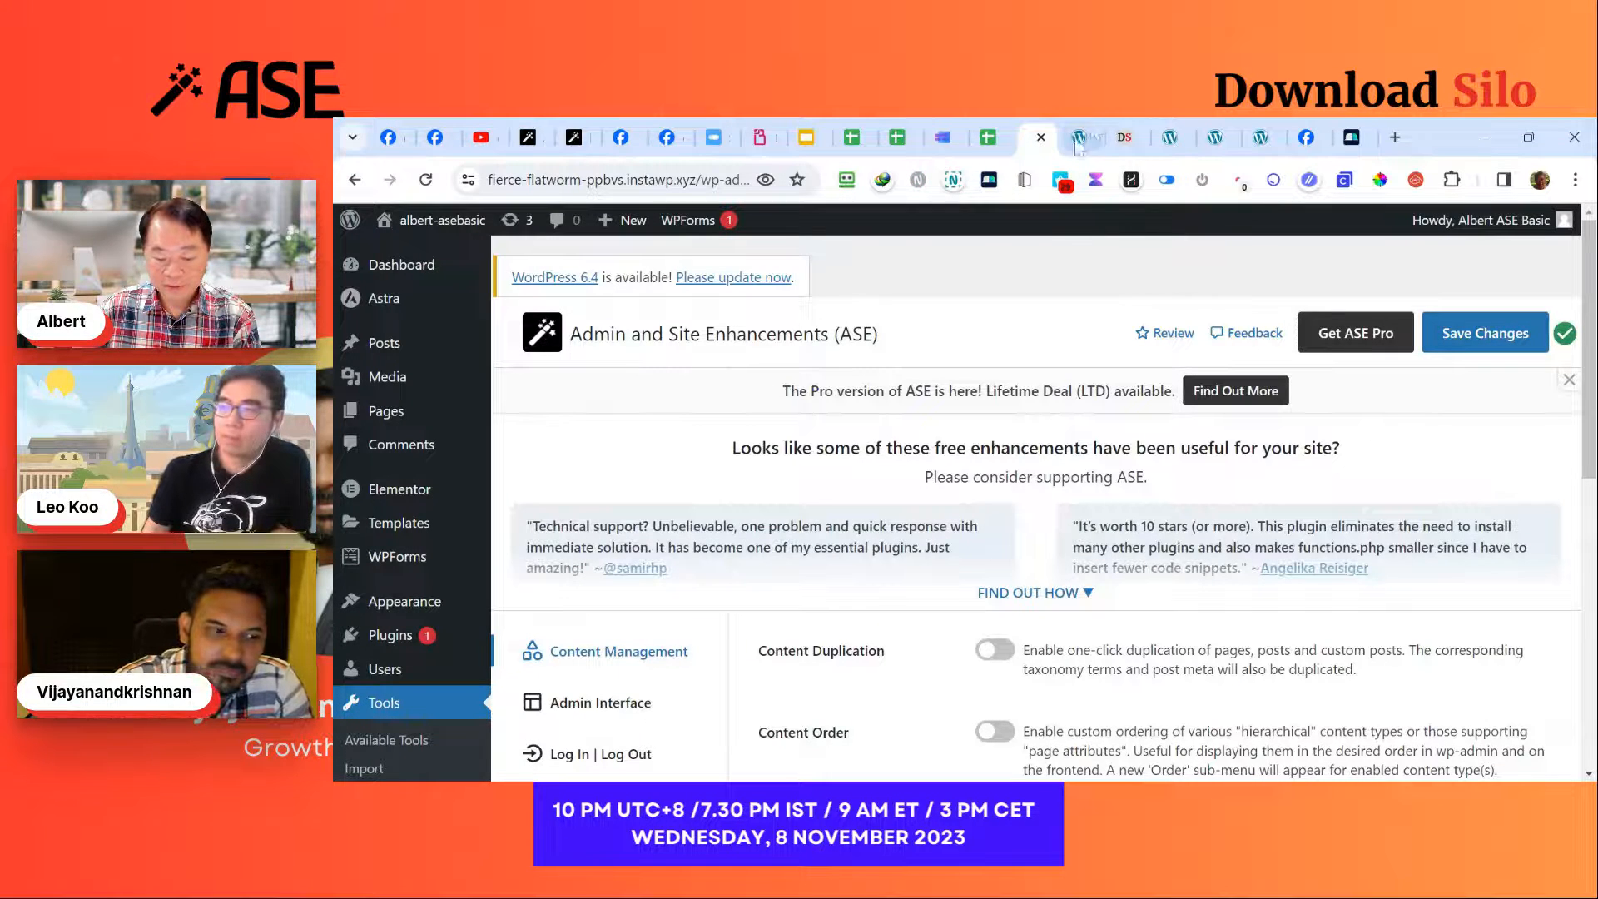
left_click(1124, 137)
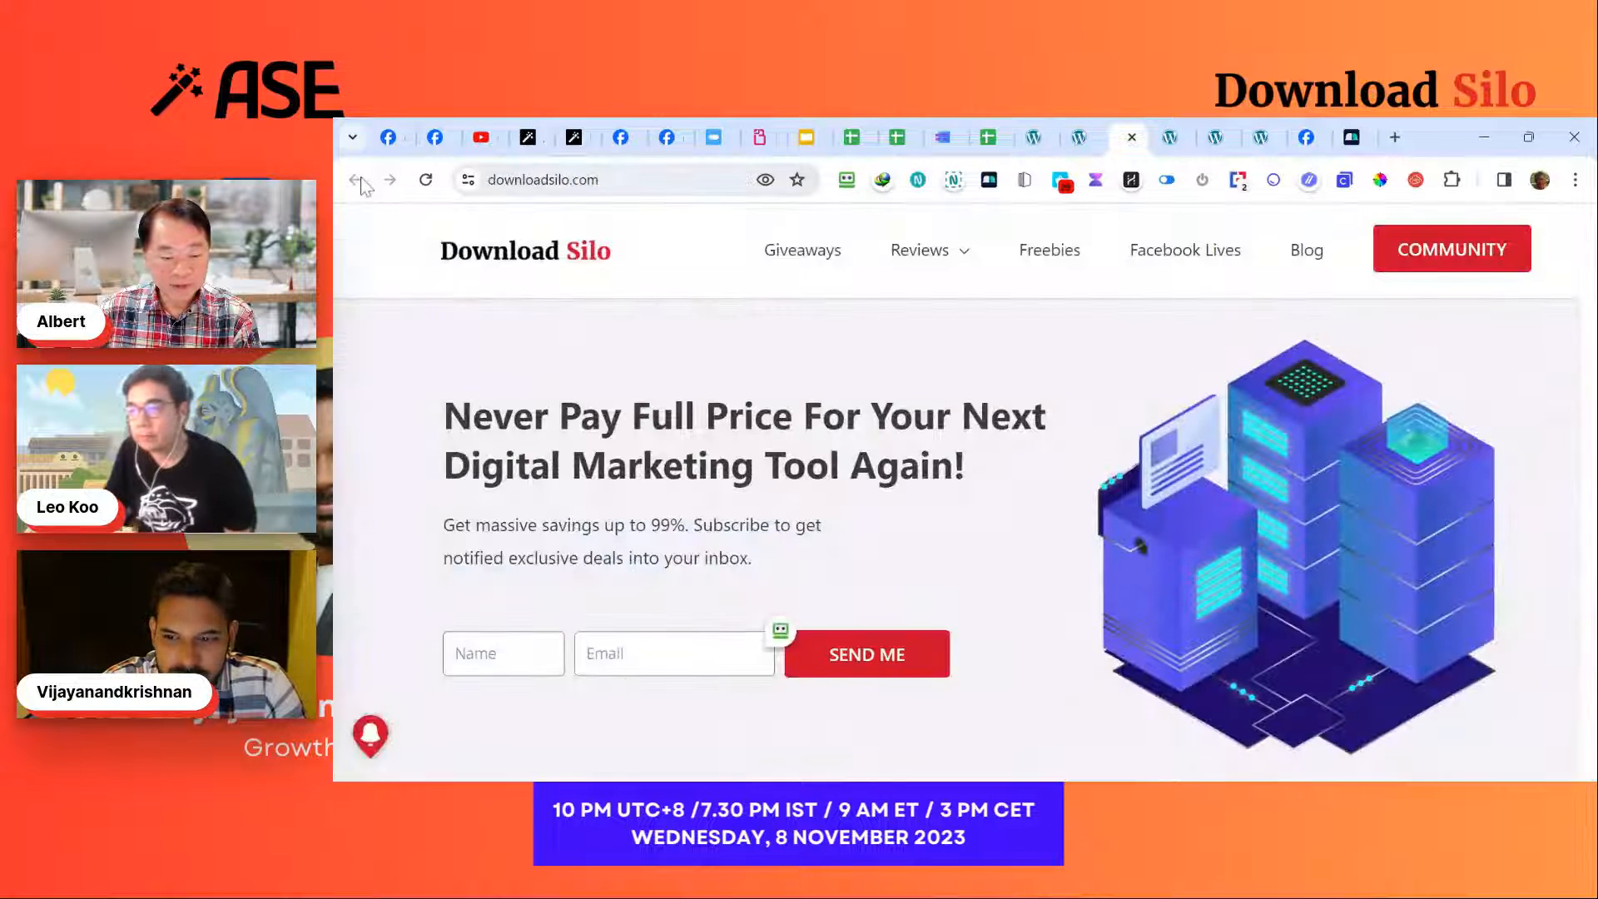
left_click(1086, 141)
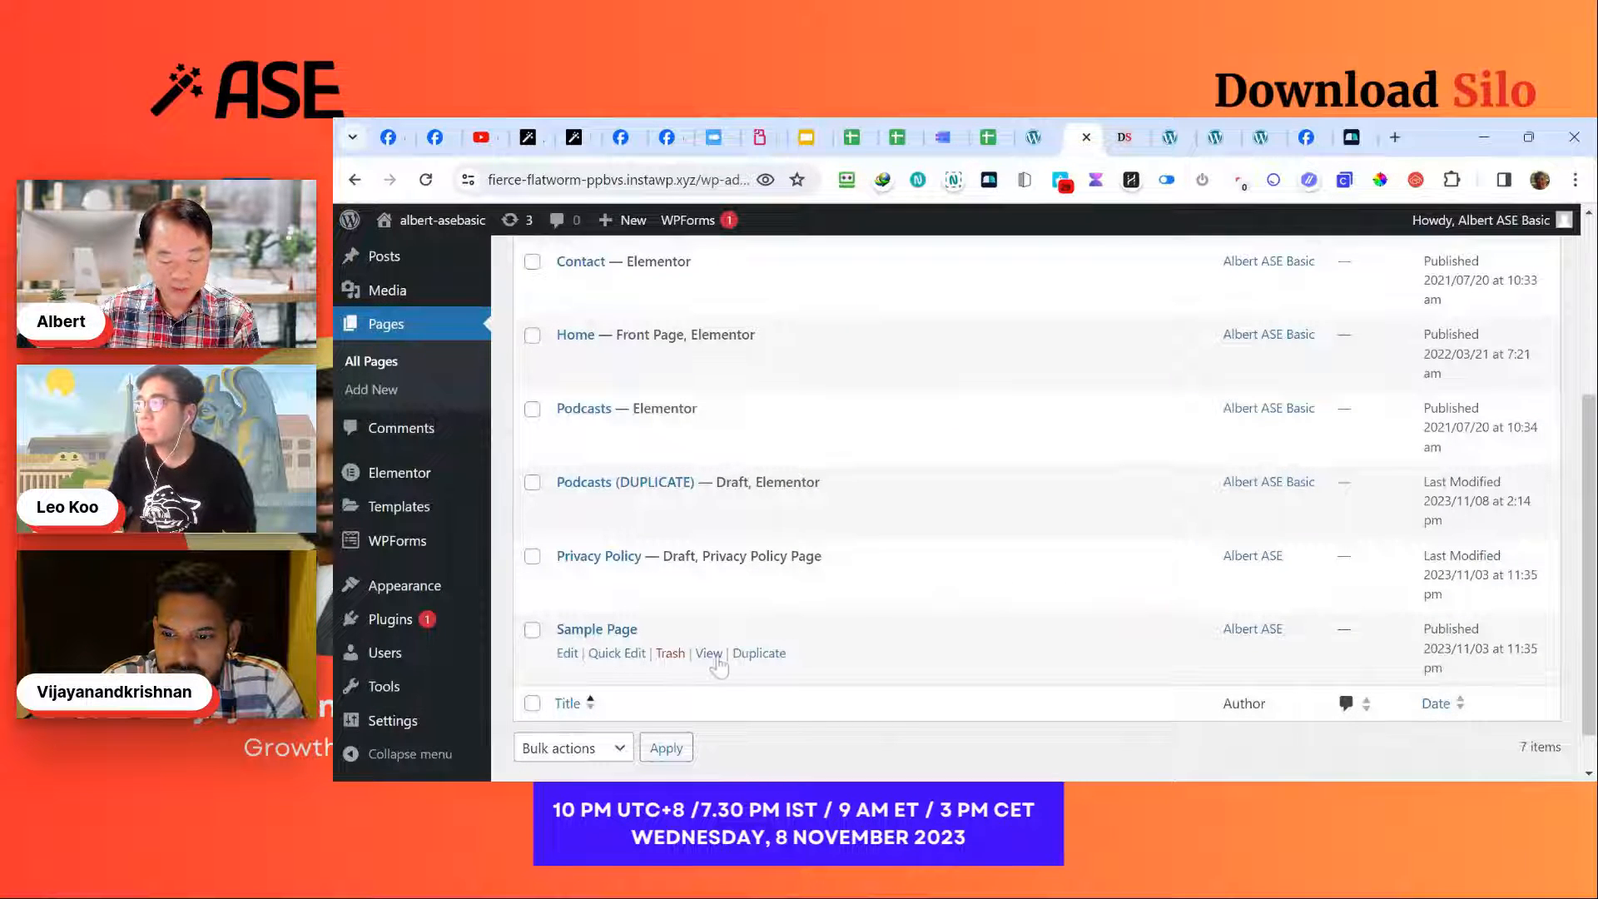
middle_click(709, 654)
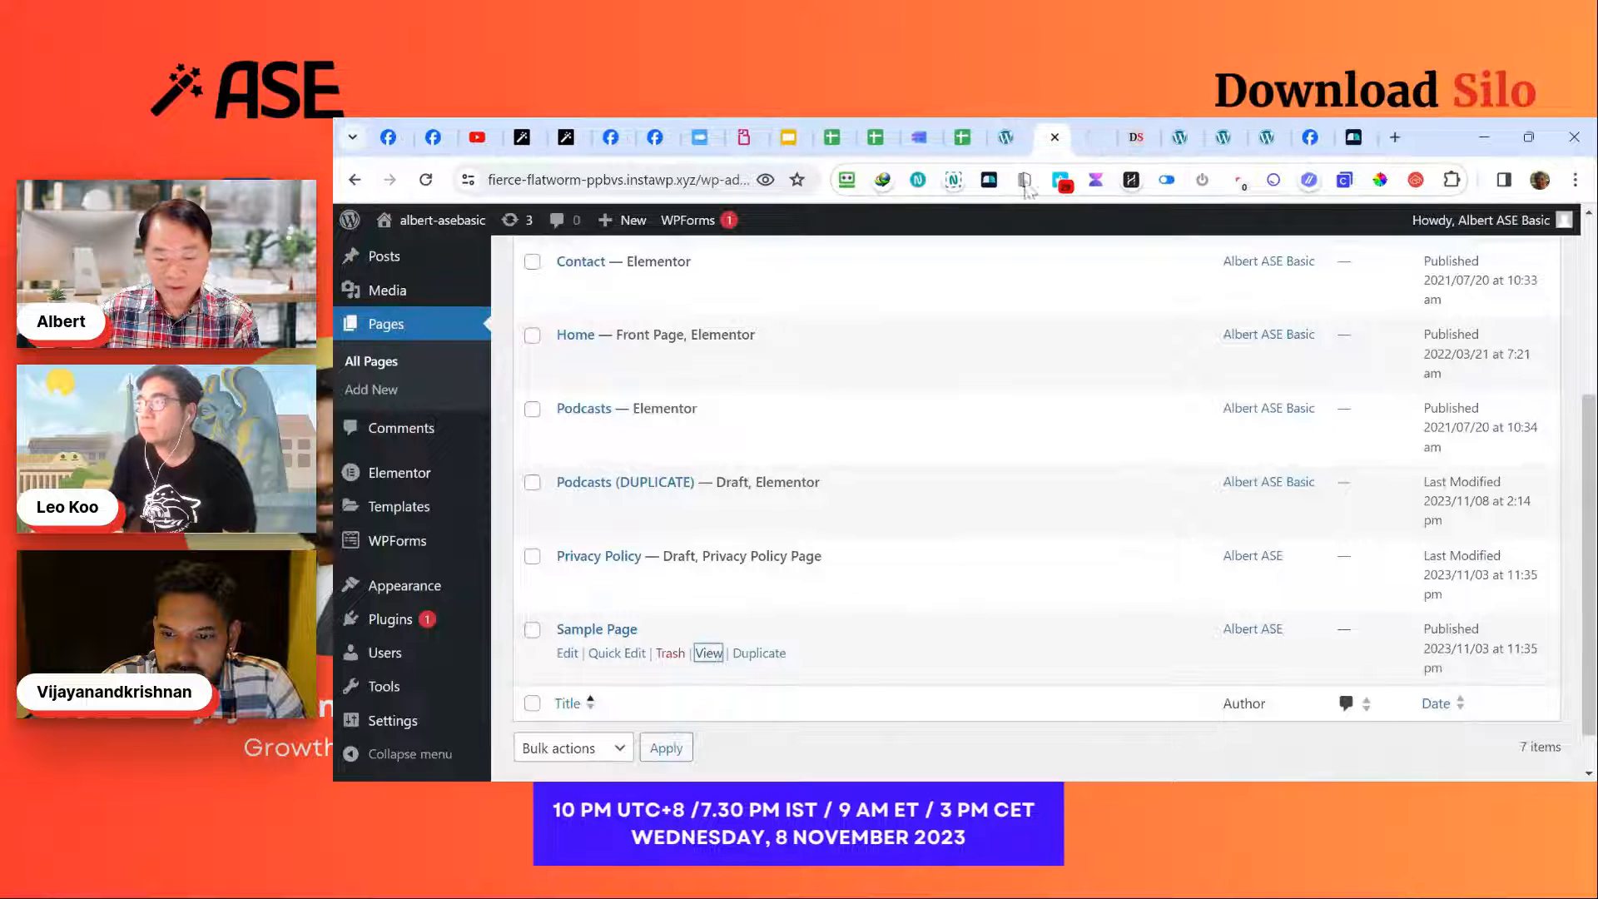
left_click(1095, 147)
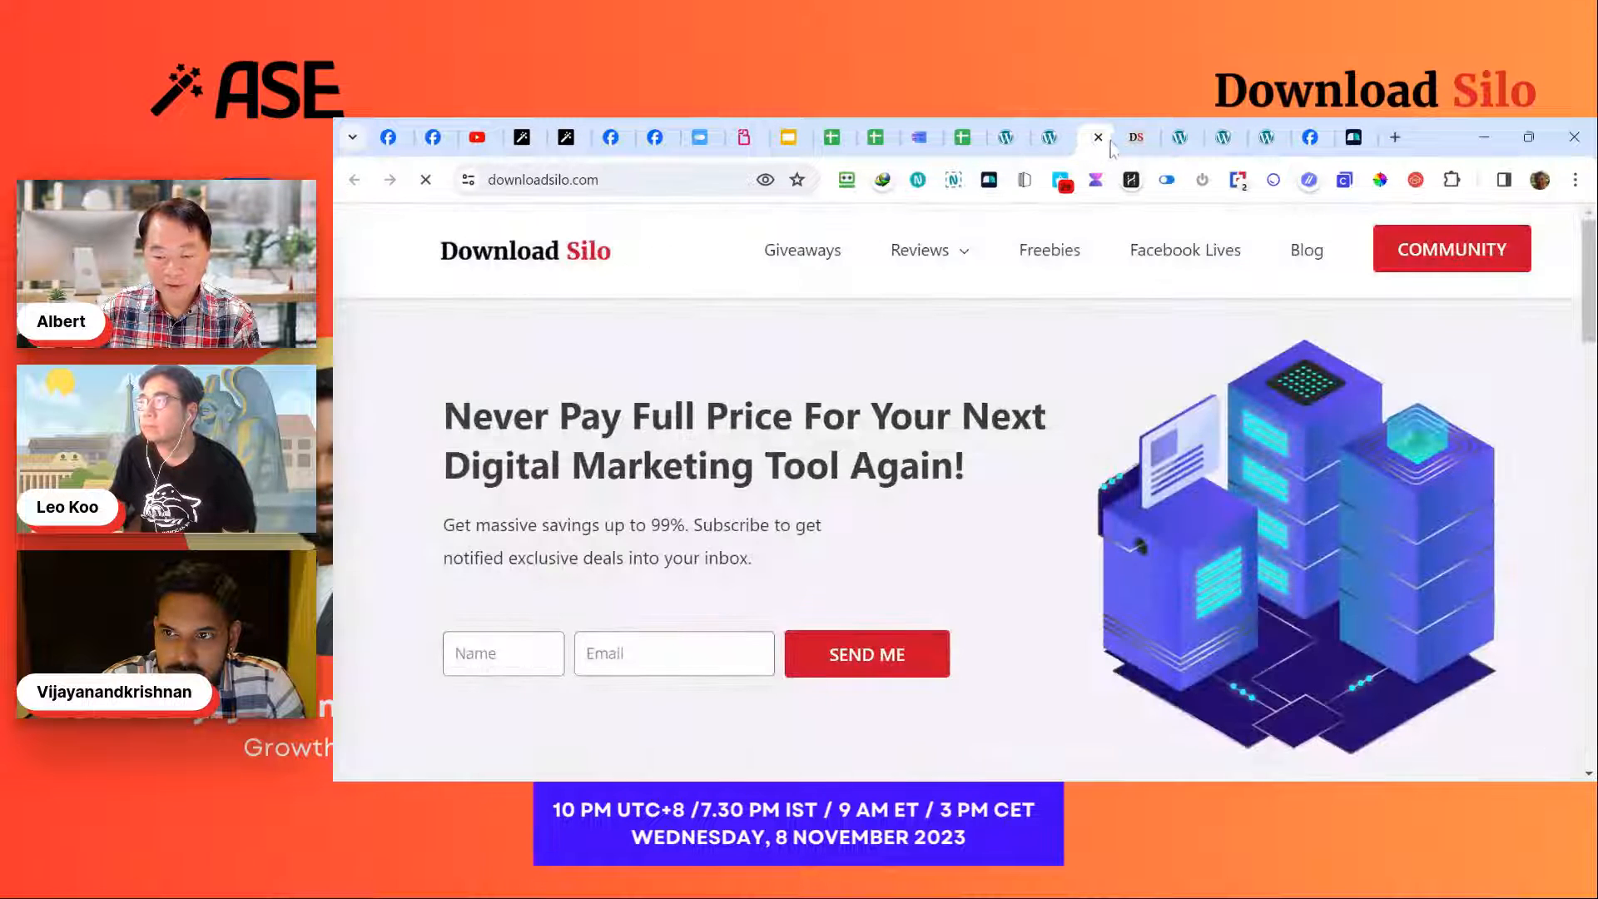
left_click(1098, 140)
left_click(1098, 139)
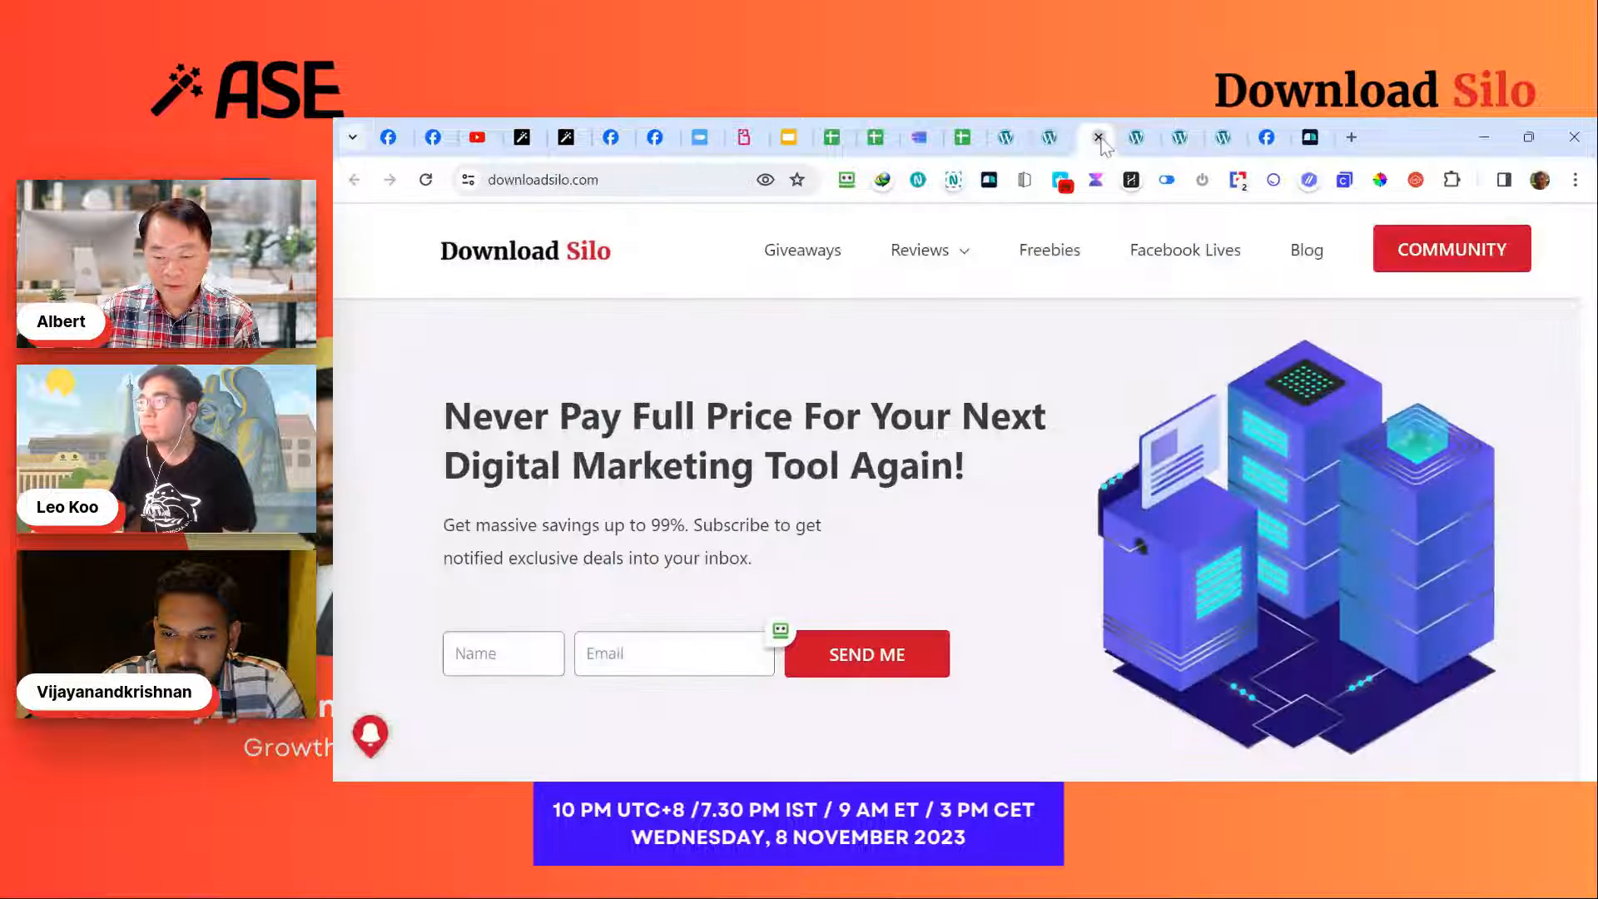
Step: Close the Download Silo tab and open the Sample Page for editing from the Pages list
left_click(1099, 140)
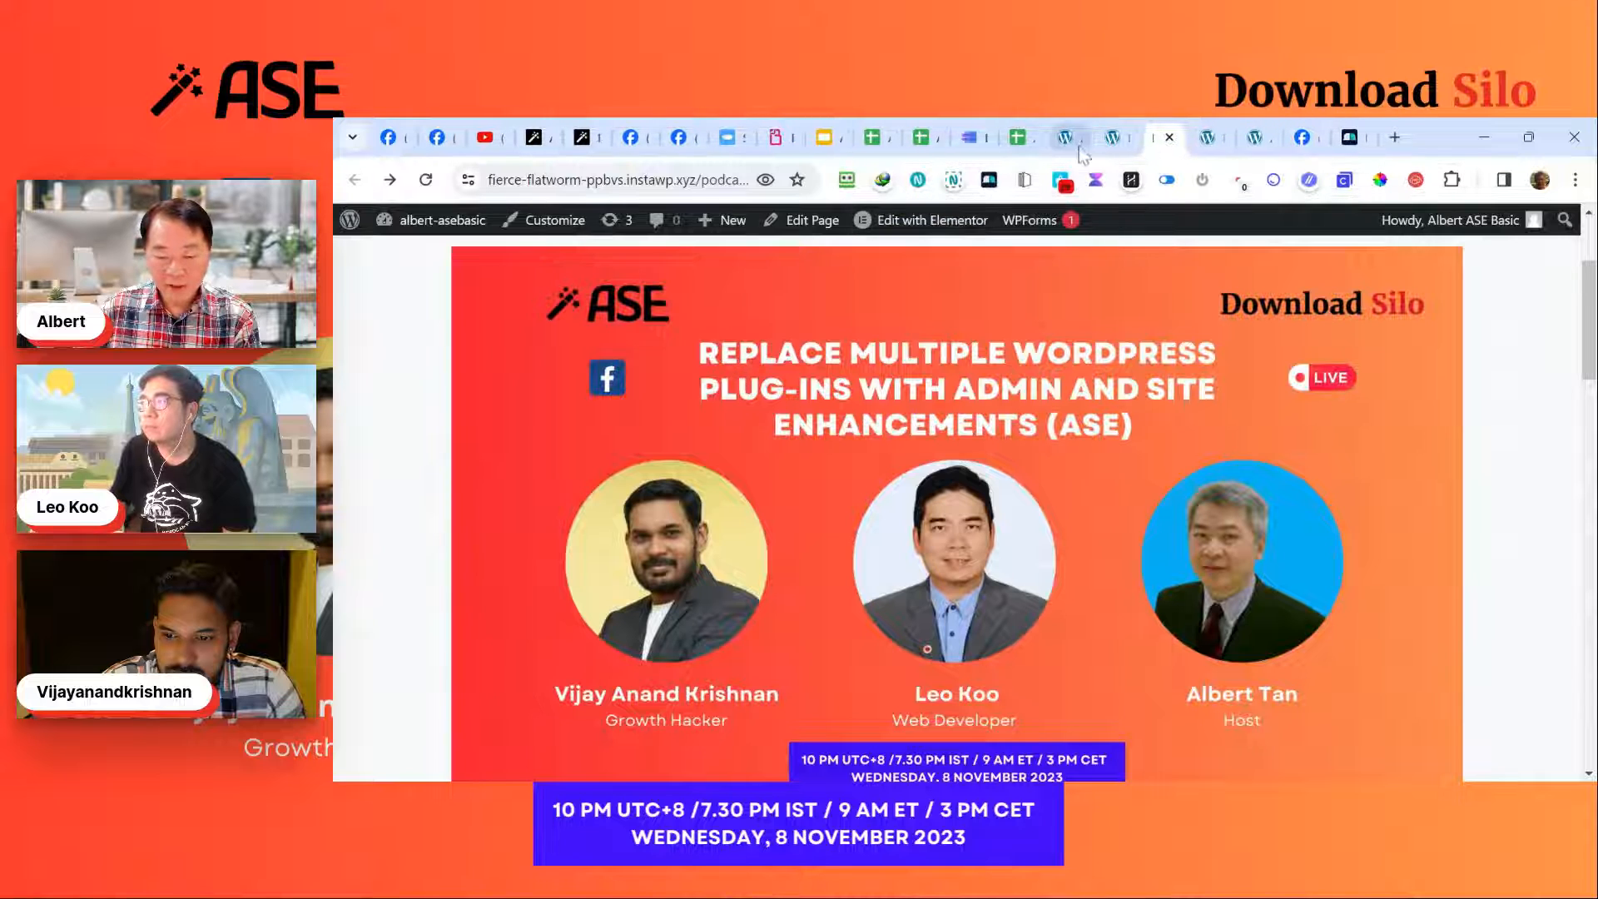
left_click(1067, 143)
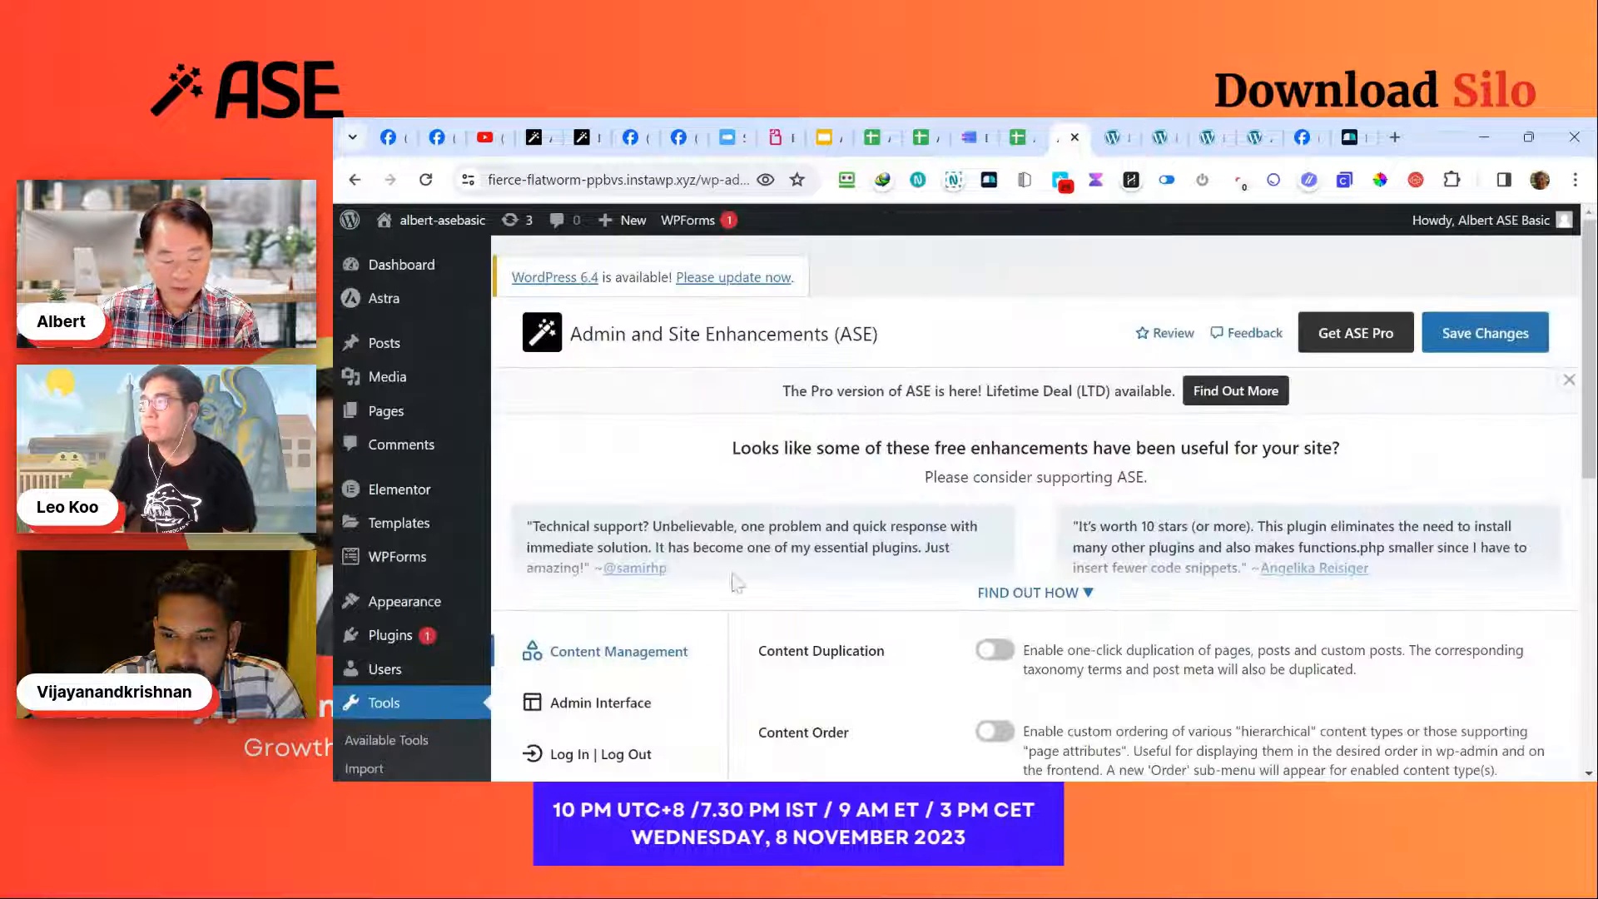
left_click(1114, 144)
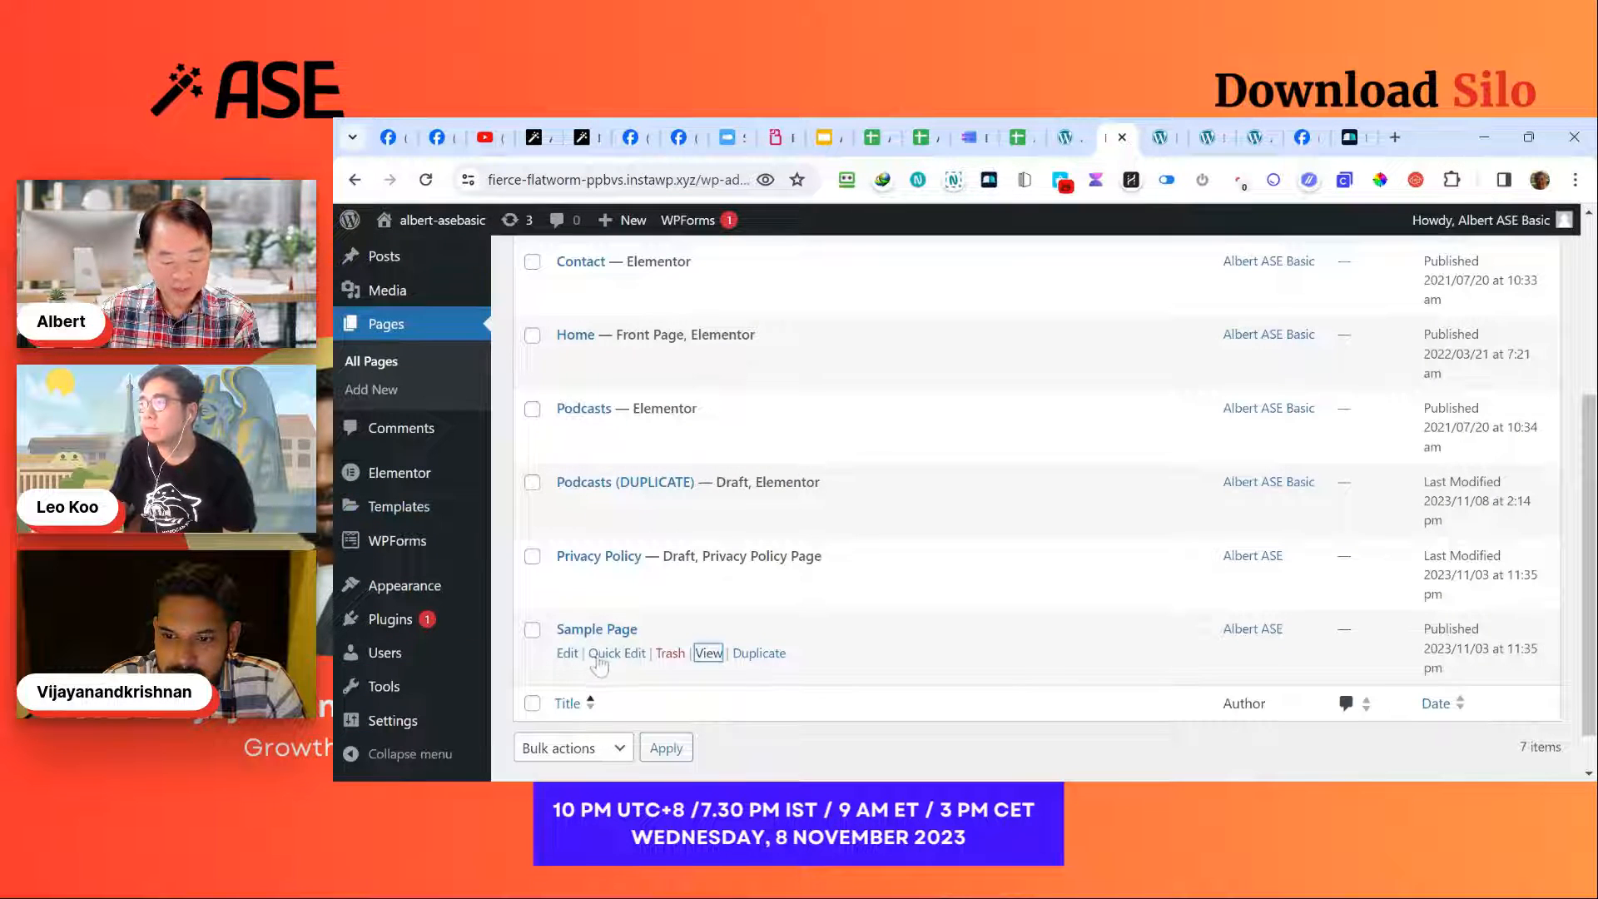
left_click(568, 653)
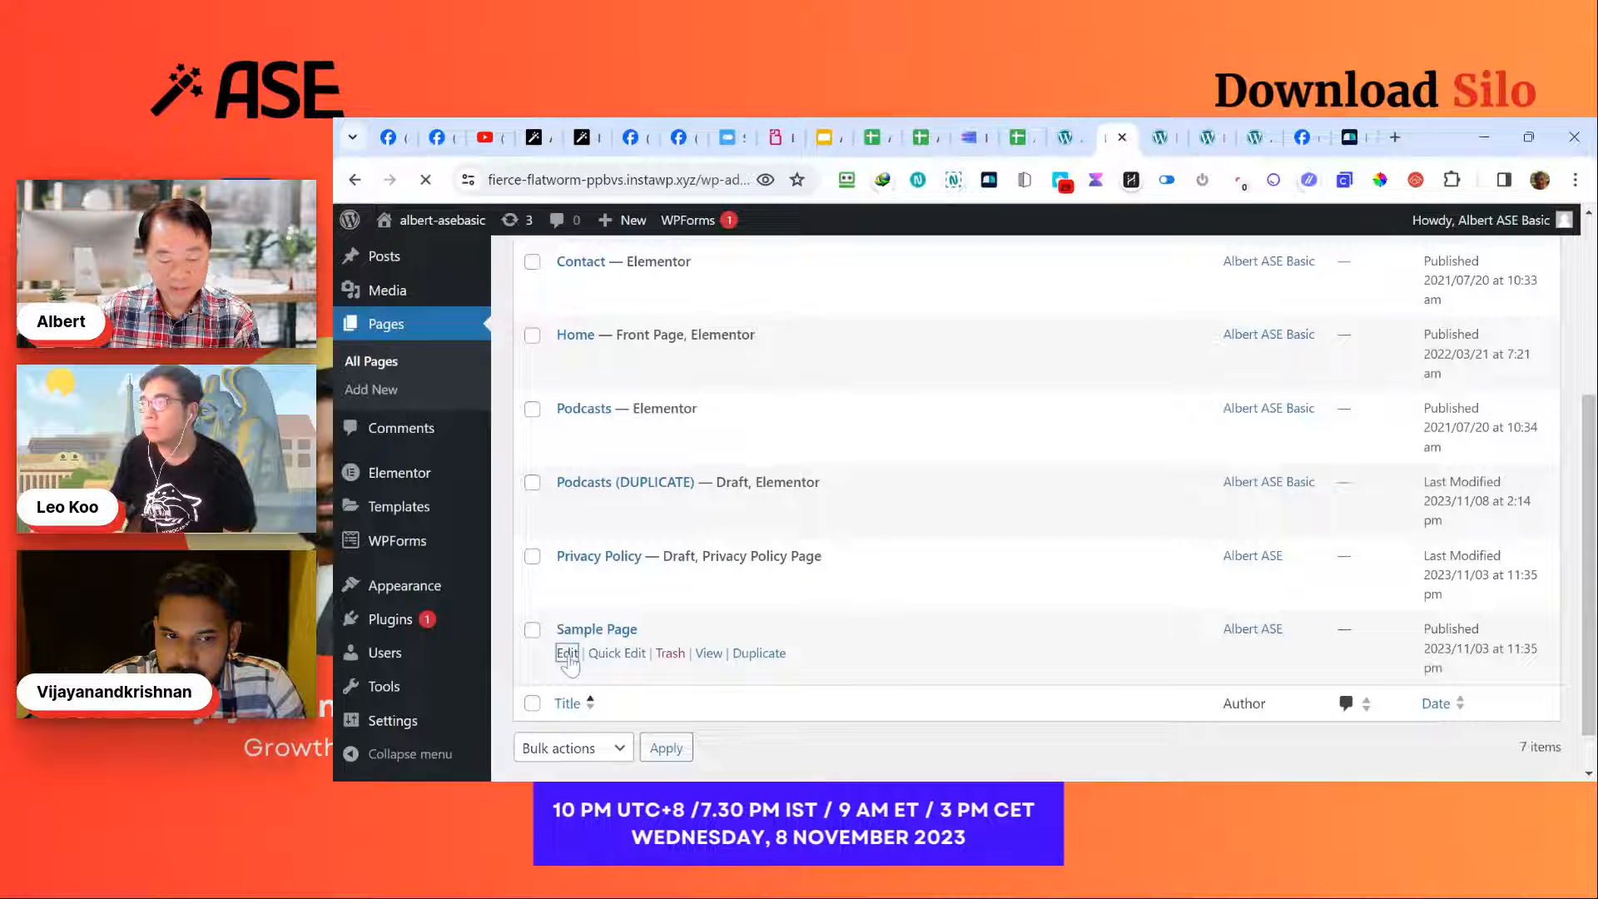
Step: Review the Sample Page's content and External Permalink setting, and update the page
scroll(680, 582, "down", 5)
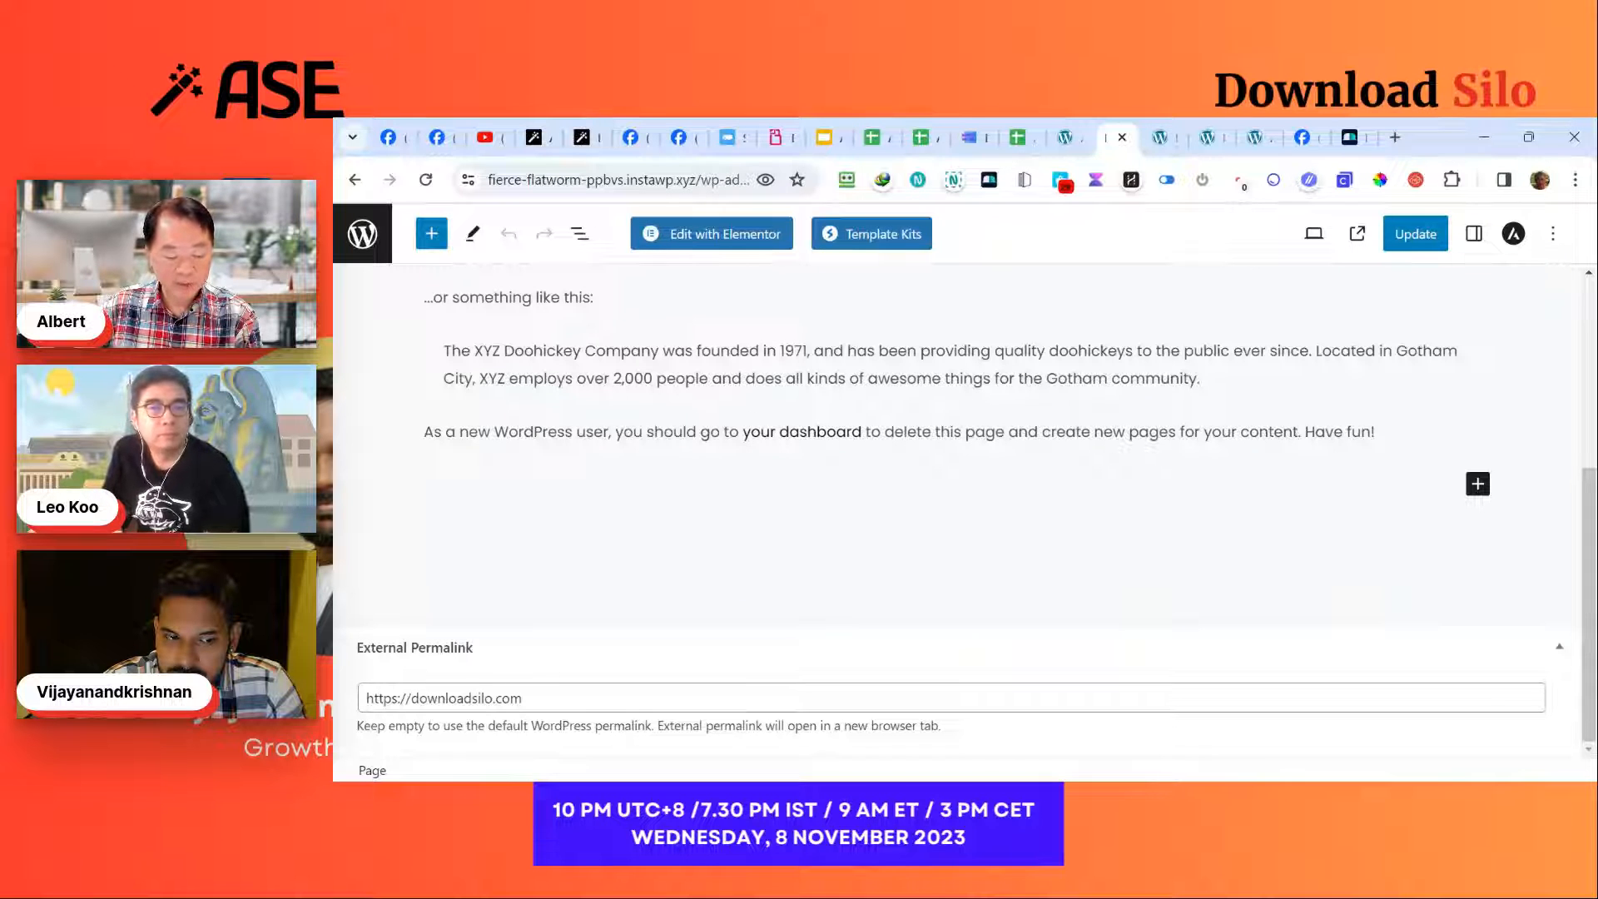
scroll(764, 629, "up", 5)
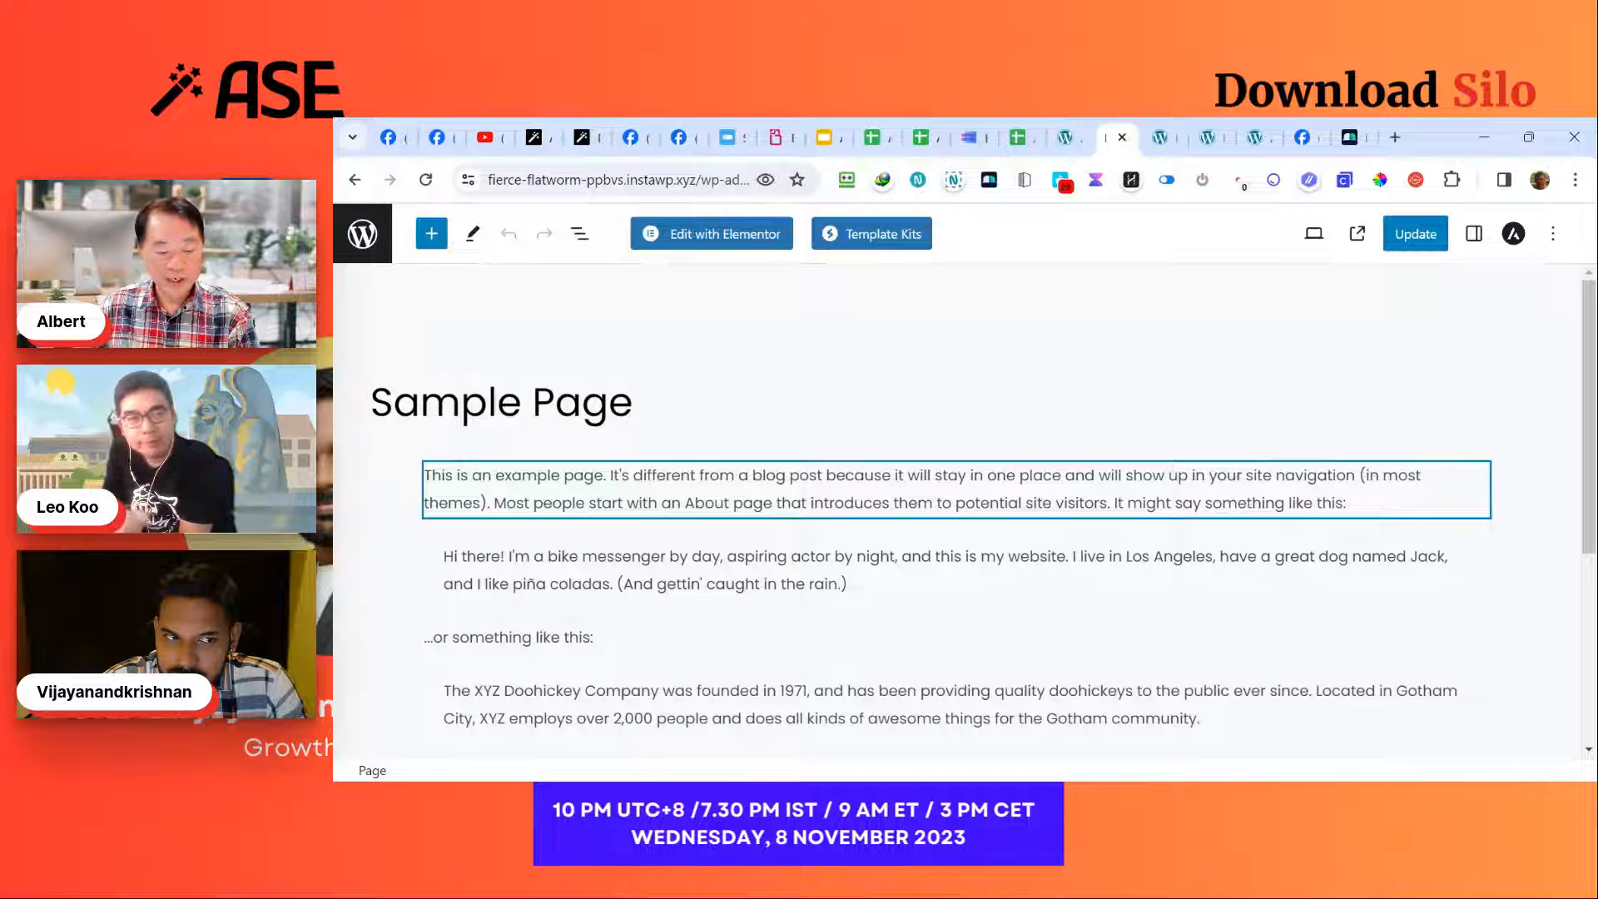
scroll(789, 624, "down", 4)
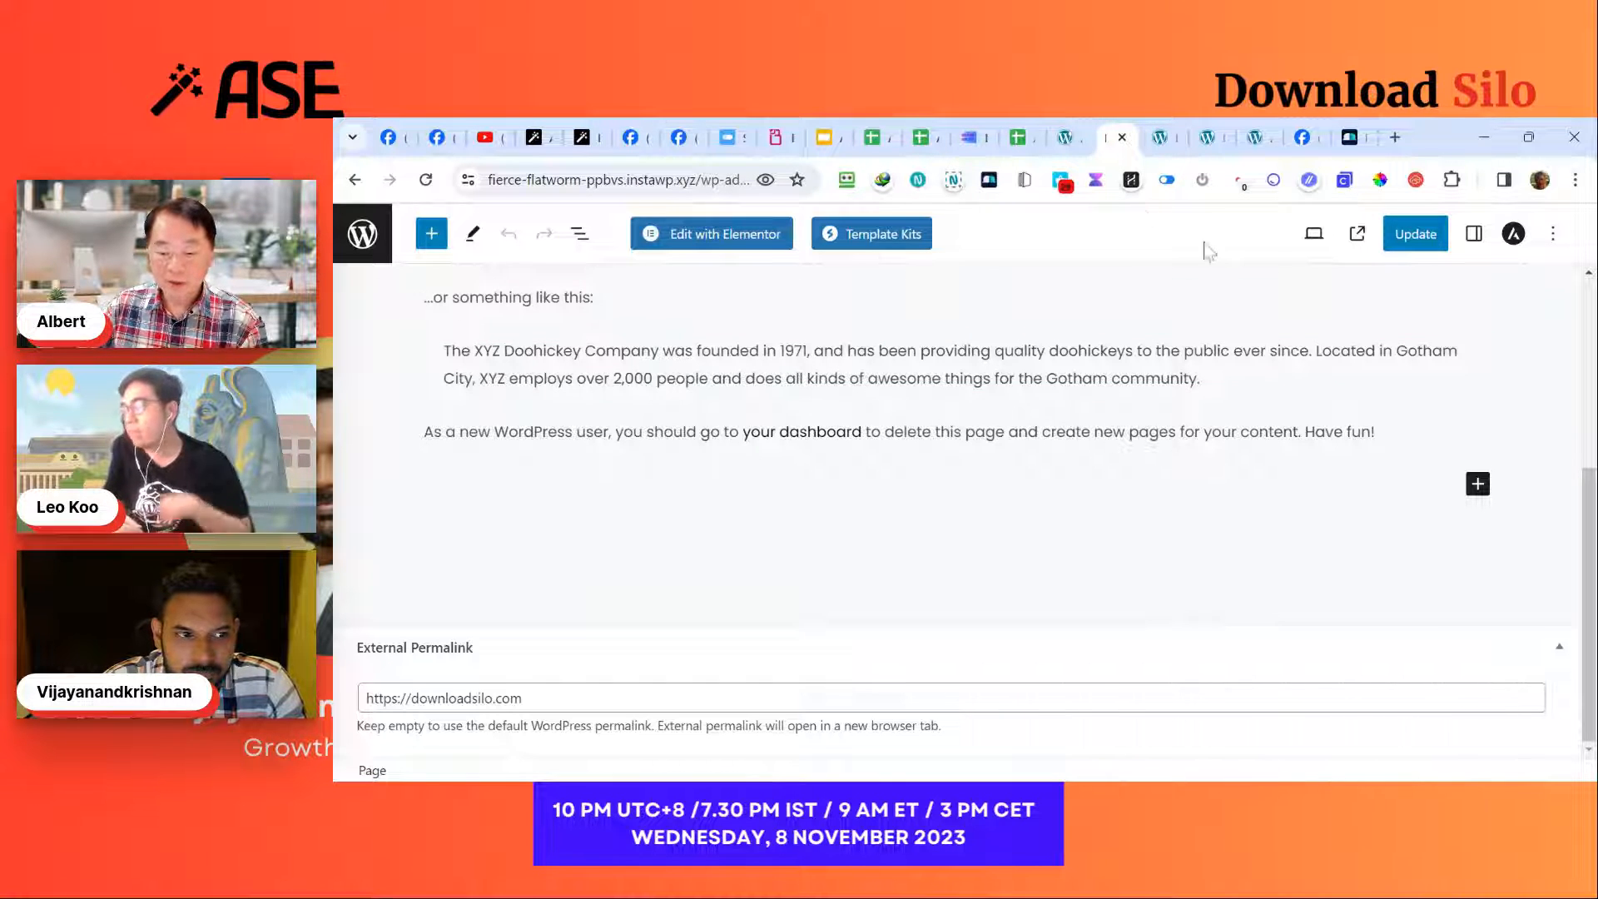
left_click(1414, 234)
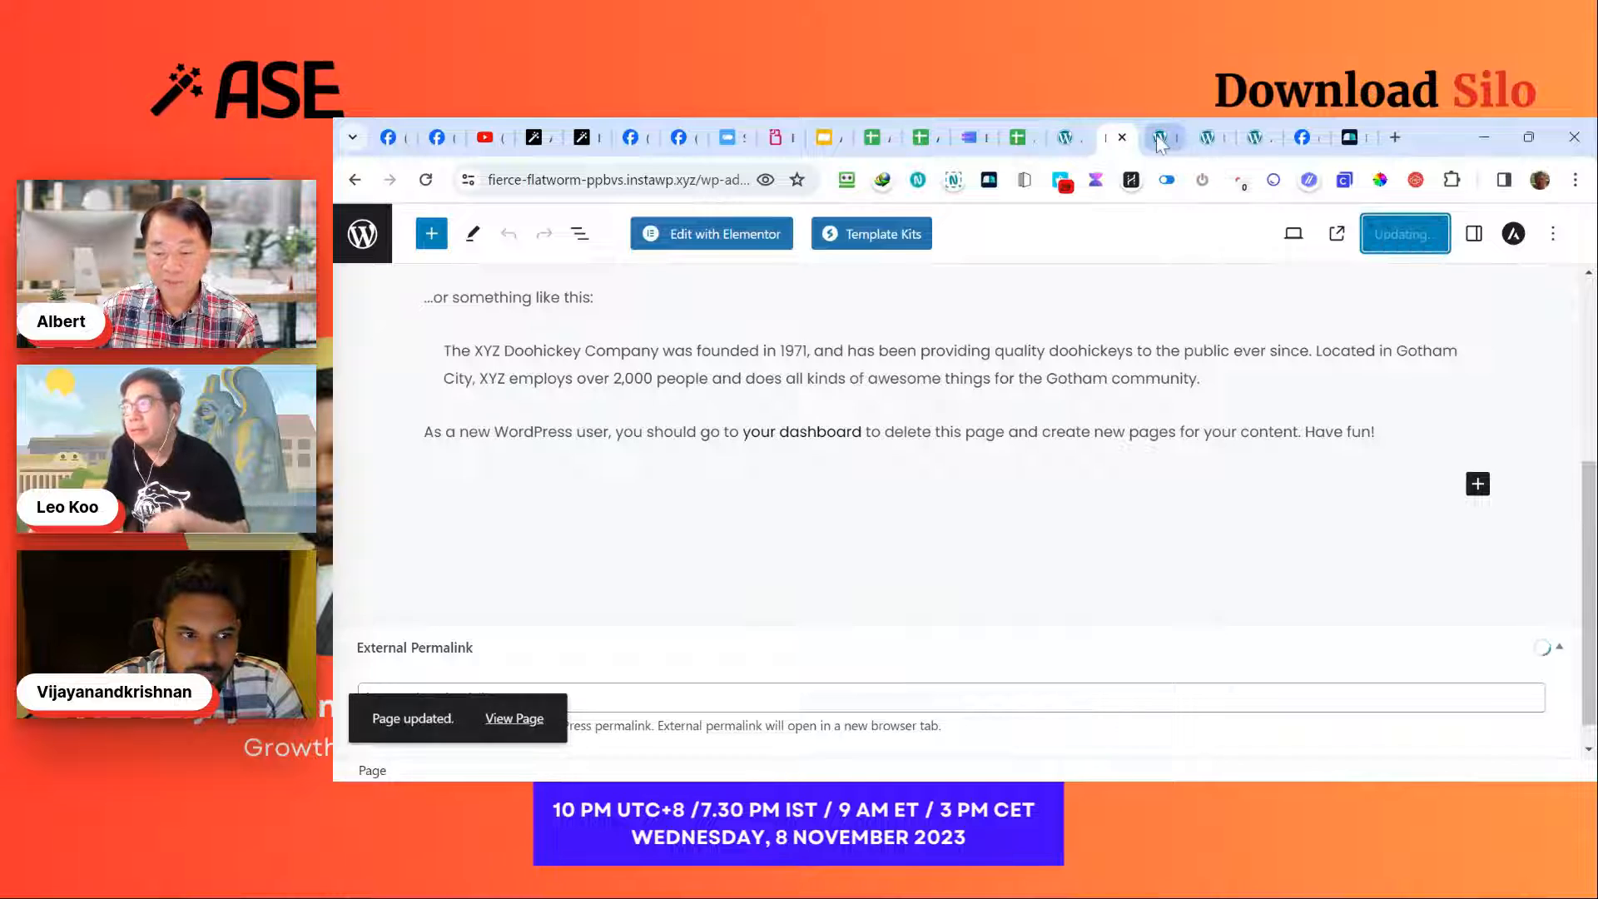
left_click(1161, 137)
left_click(1112, 137)
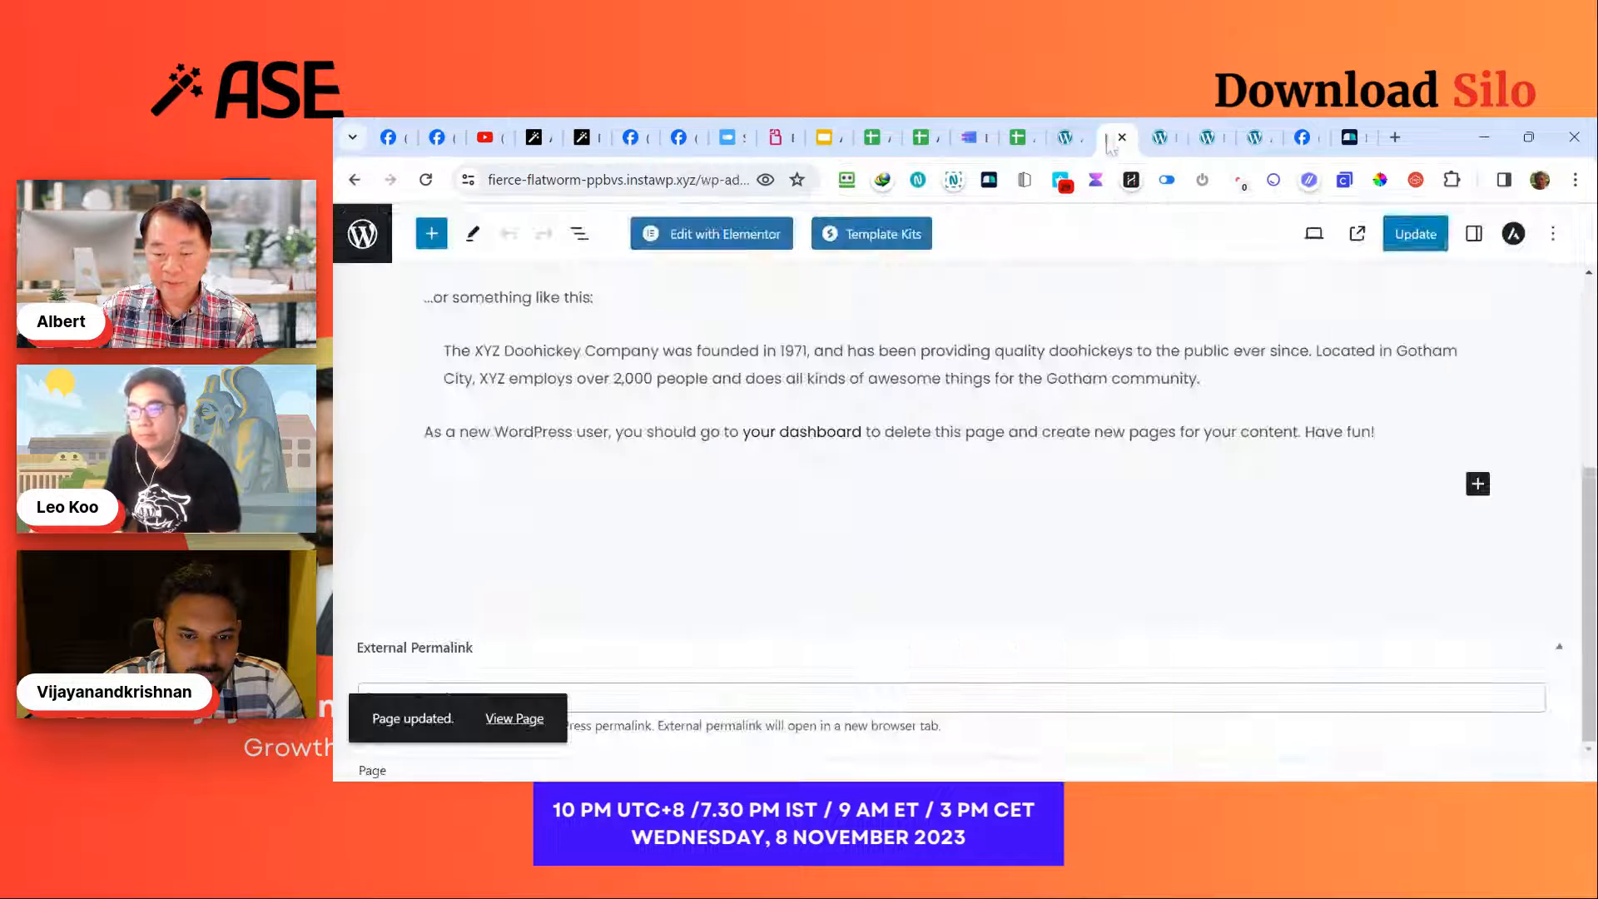
Step: Go from the ASE settings to the Pages list, reopen the Sample Page for editing and check its External Permalink
left_click(1064, 138)
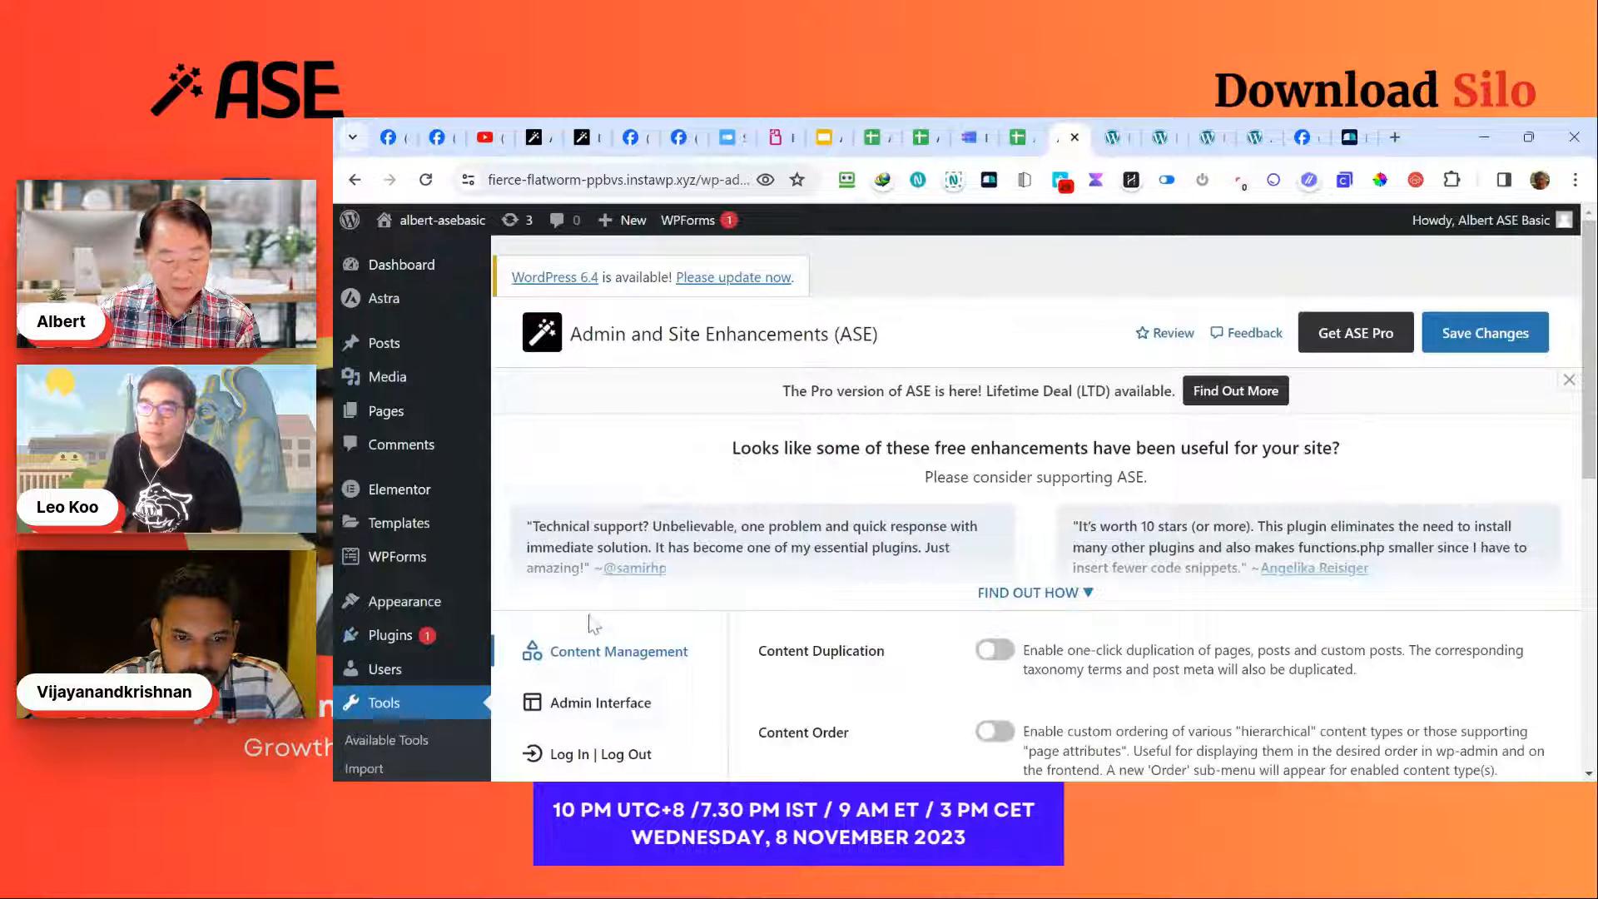
mouse_move(405, 420)
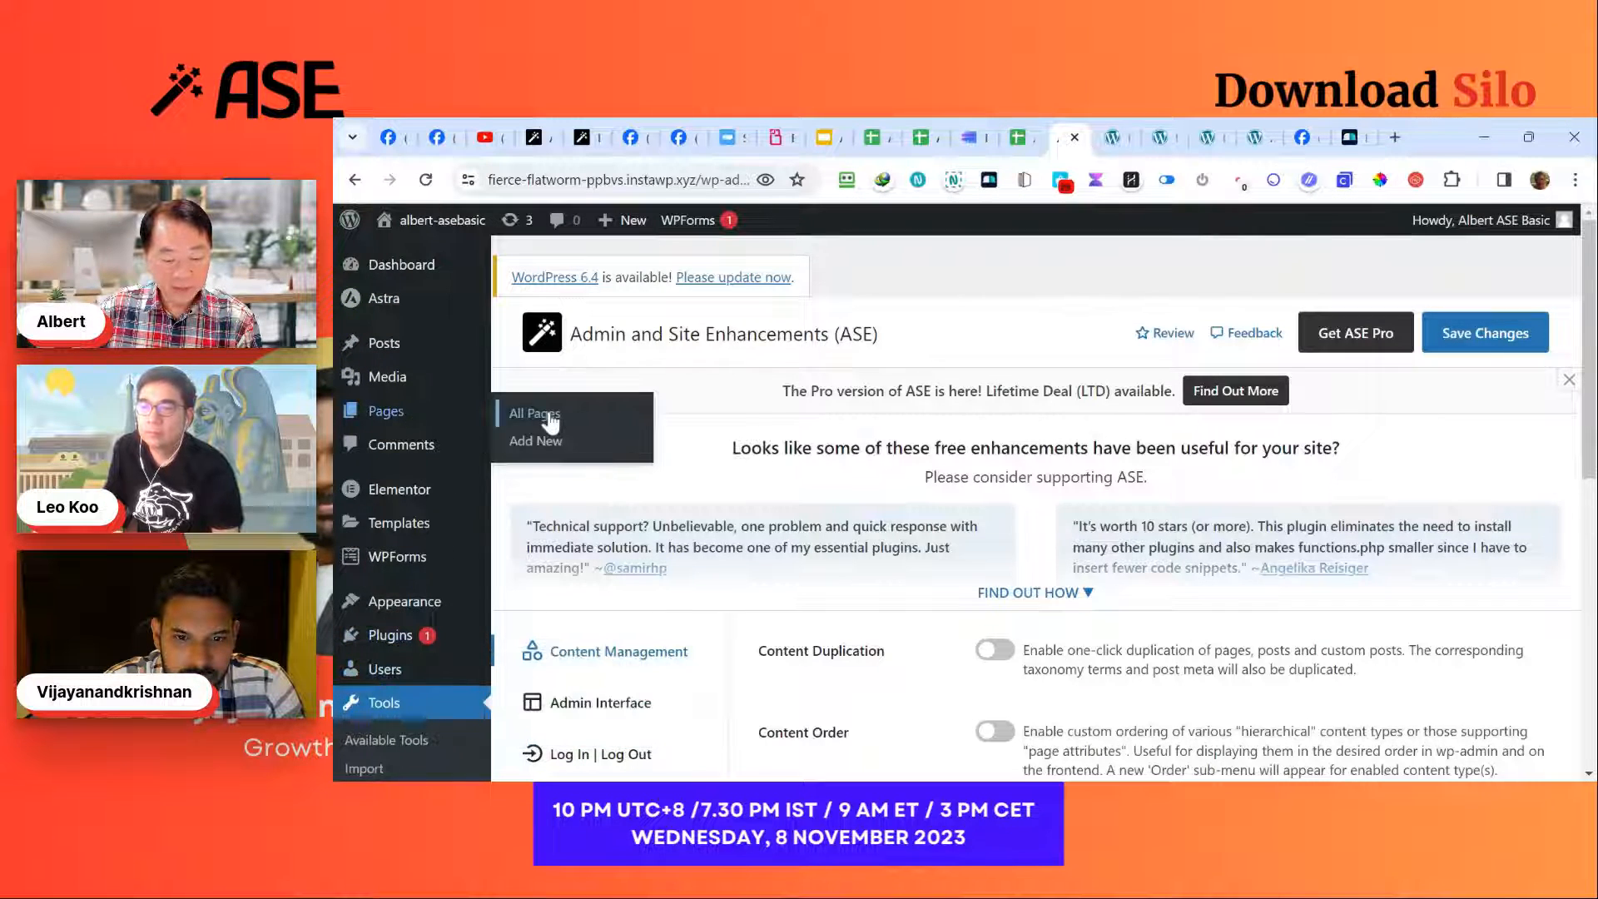
left_click(550, 422)
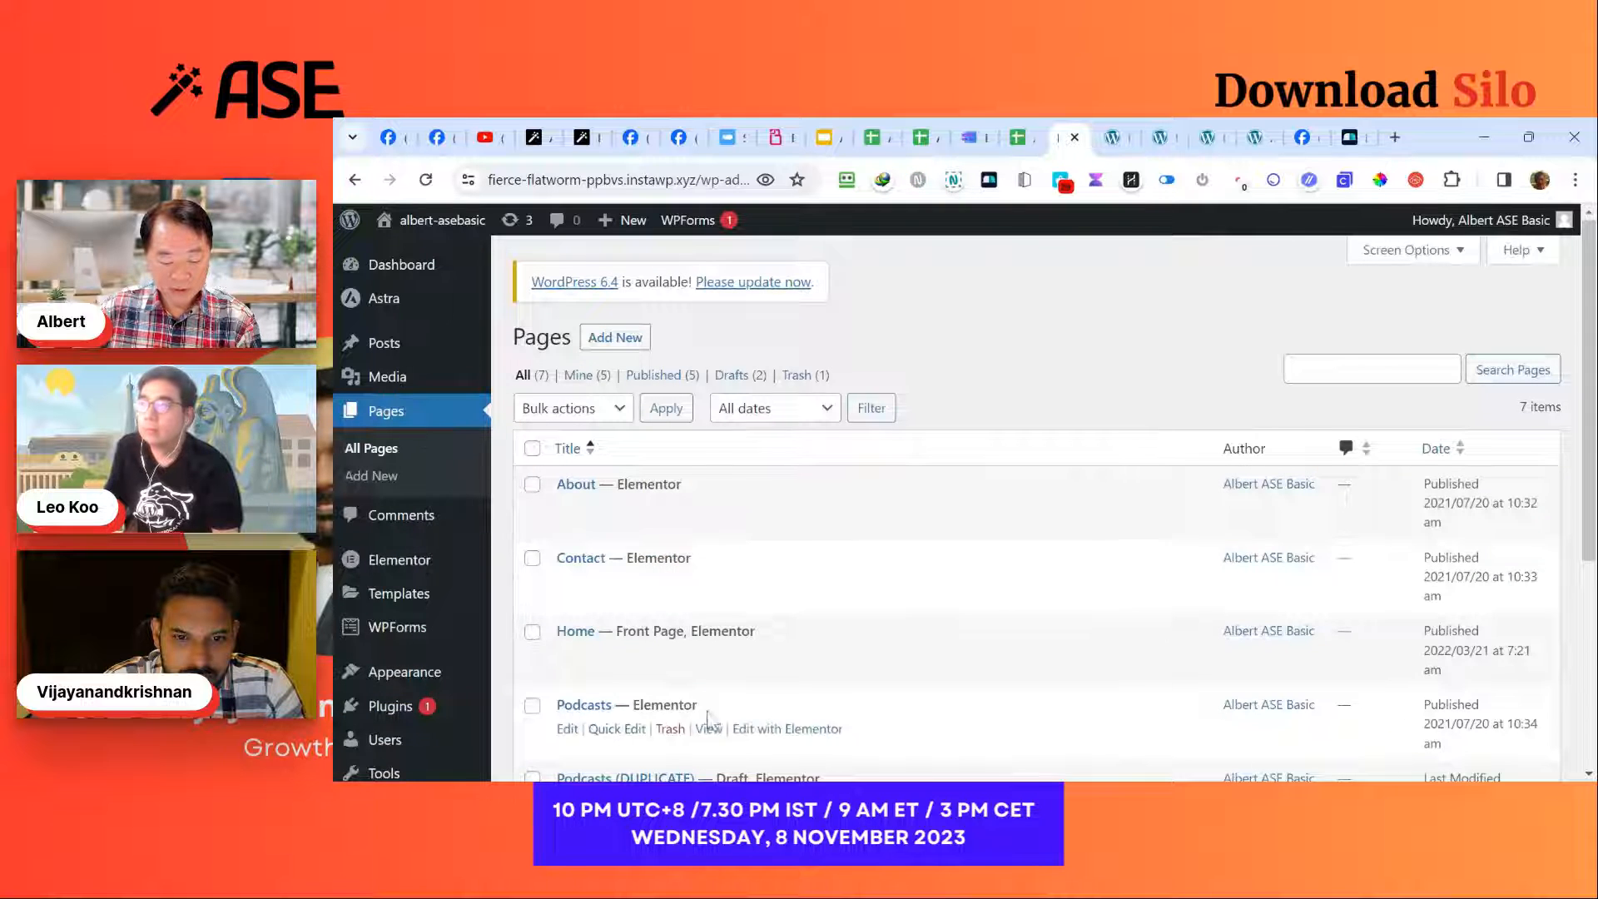
scroll(708, 722, "down", 5)
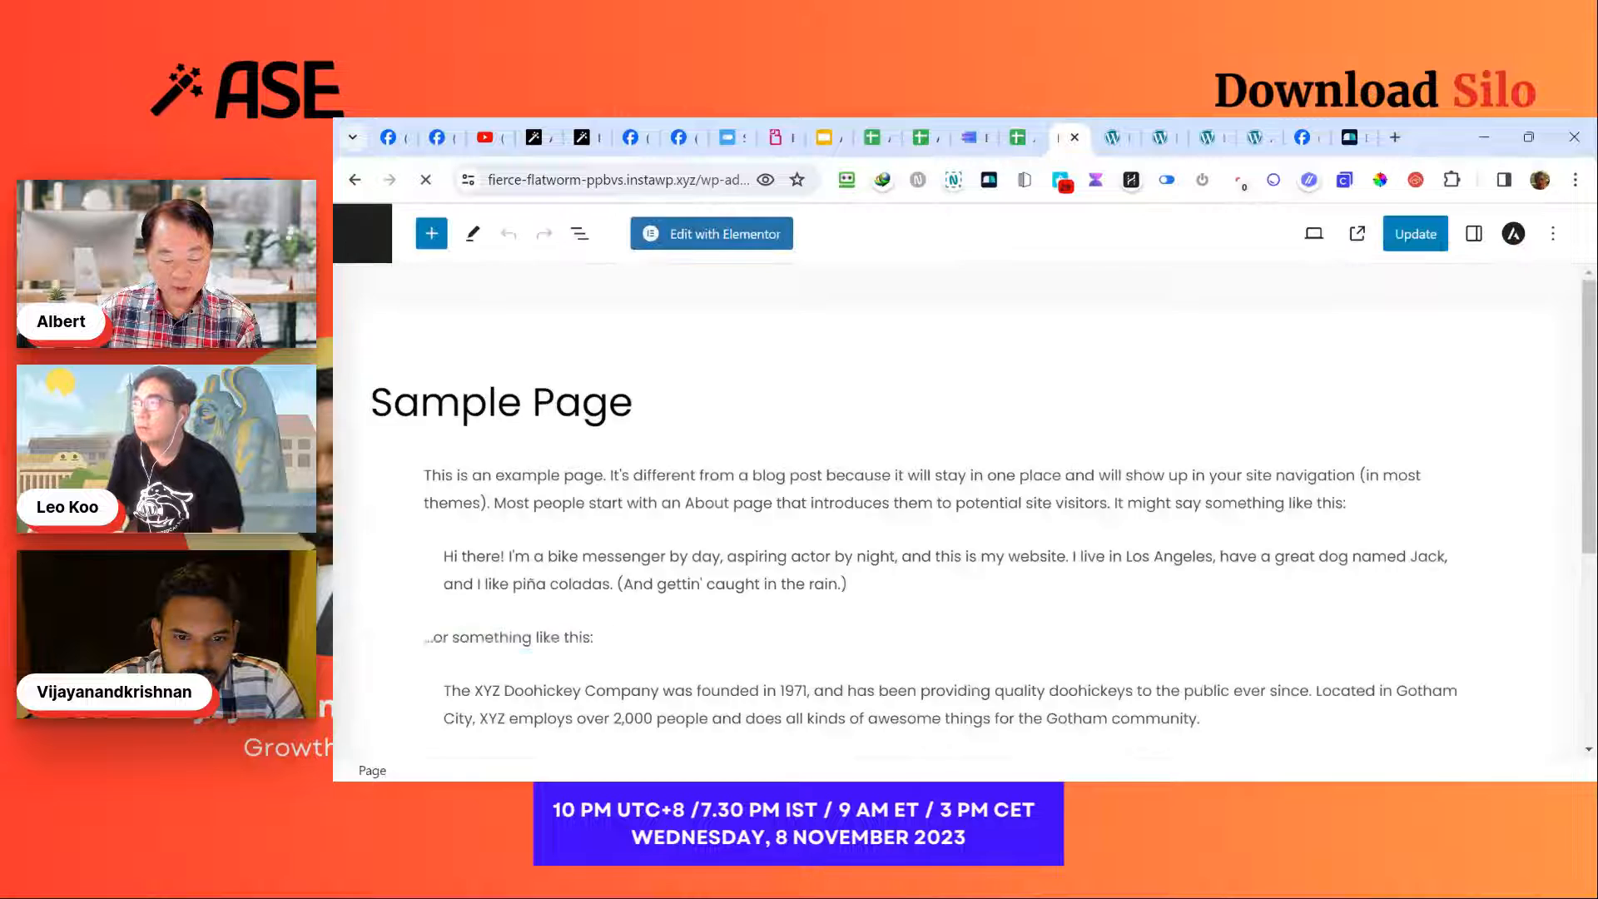
scroll(572, 666, "down", 5)
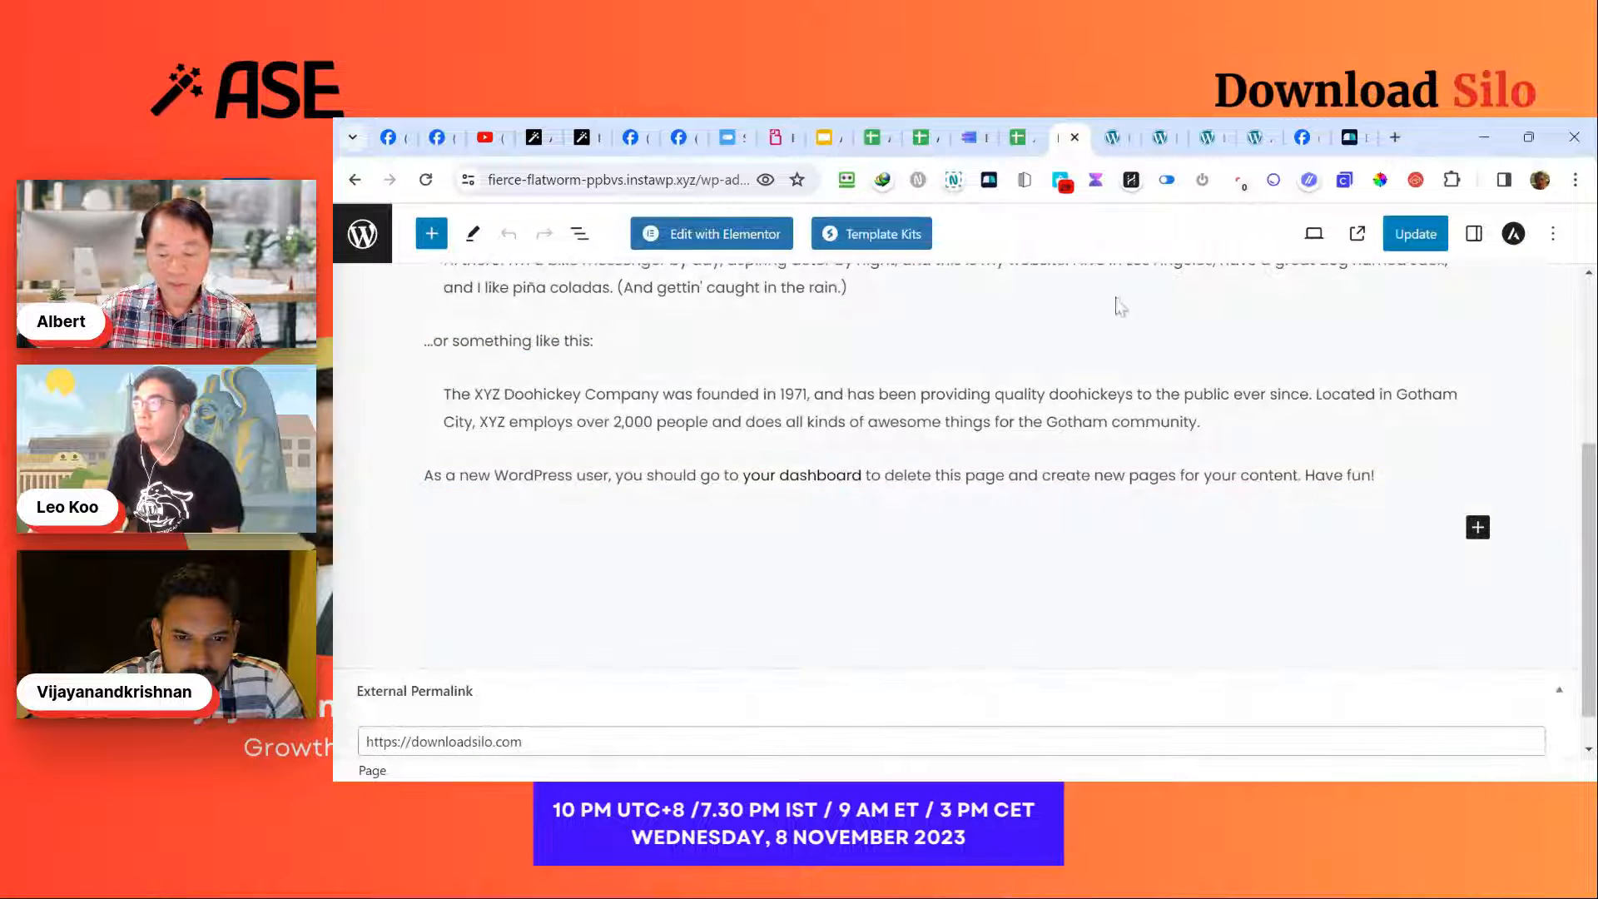
Step: Load the Sample Page editor's address in a new browser tab, update the page and view it to test the external permalink
left_click(649, 179)
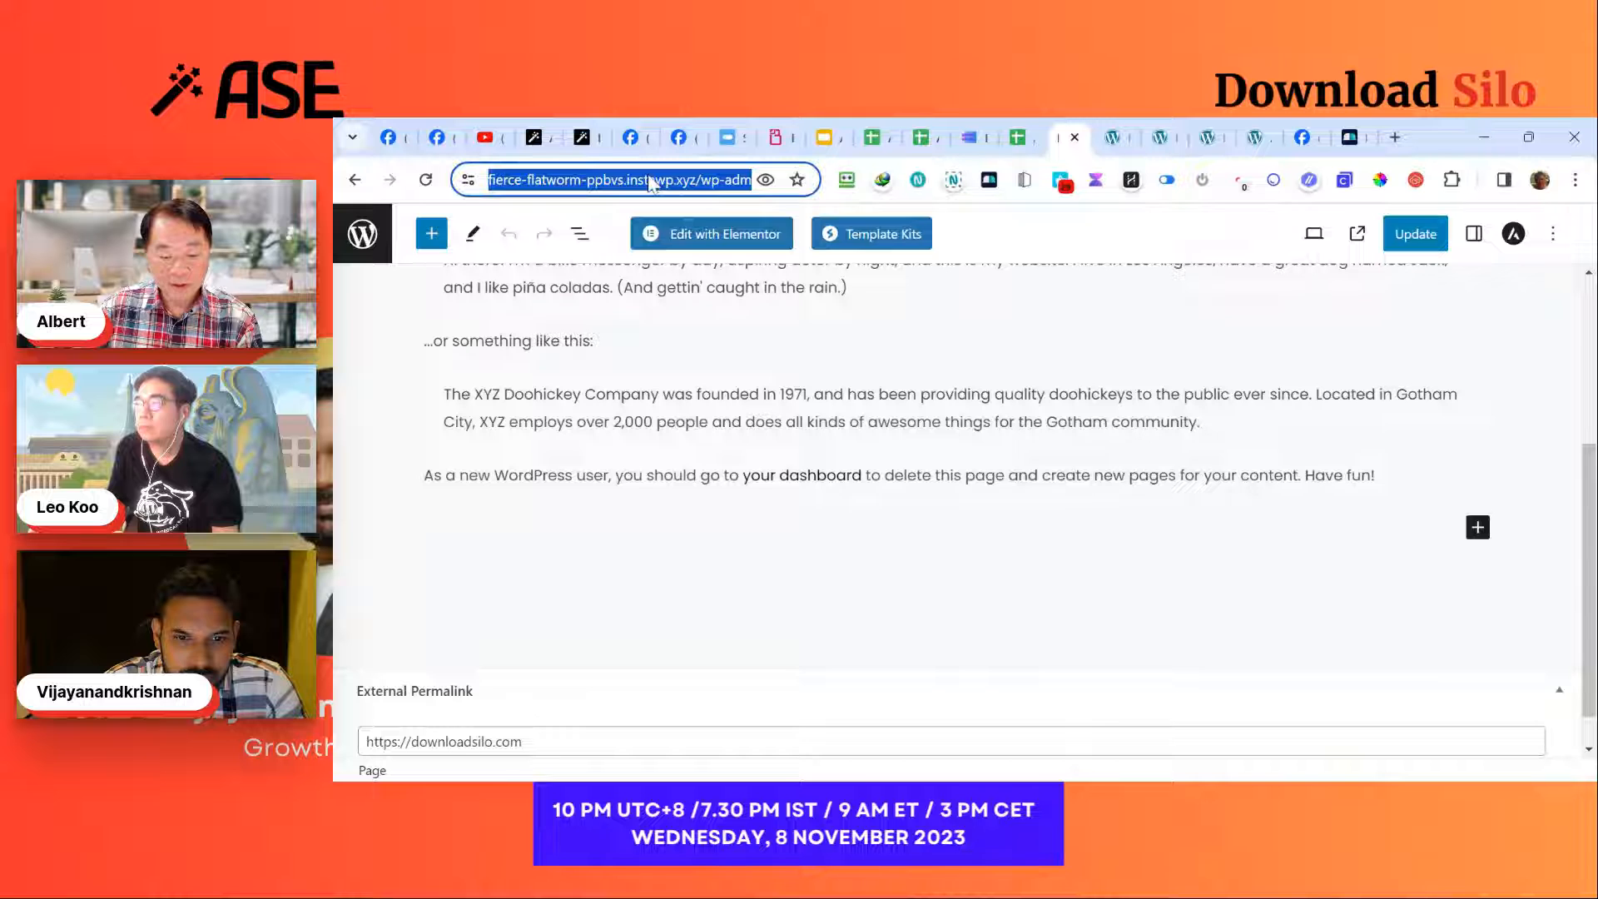
left_click(1395, 137)
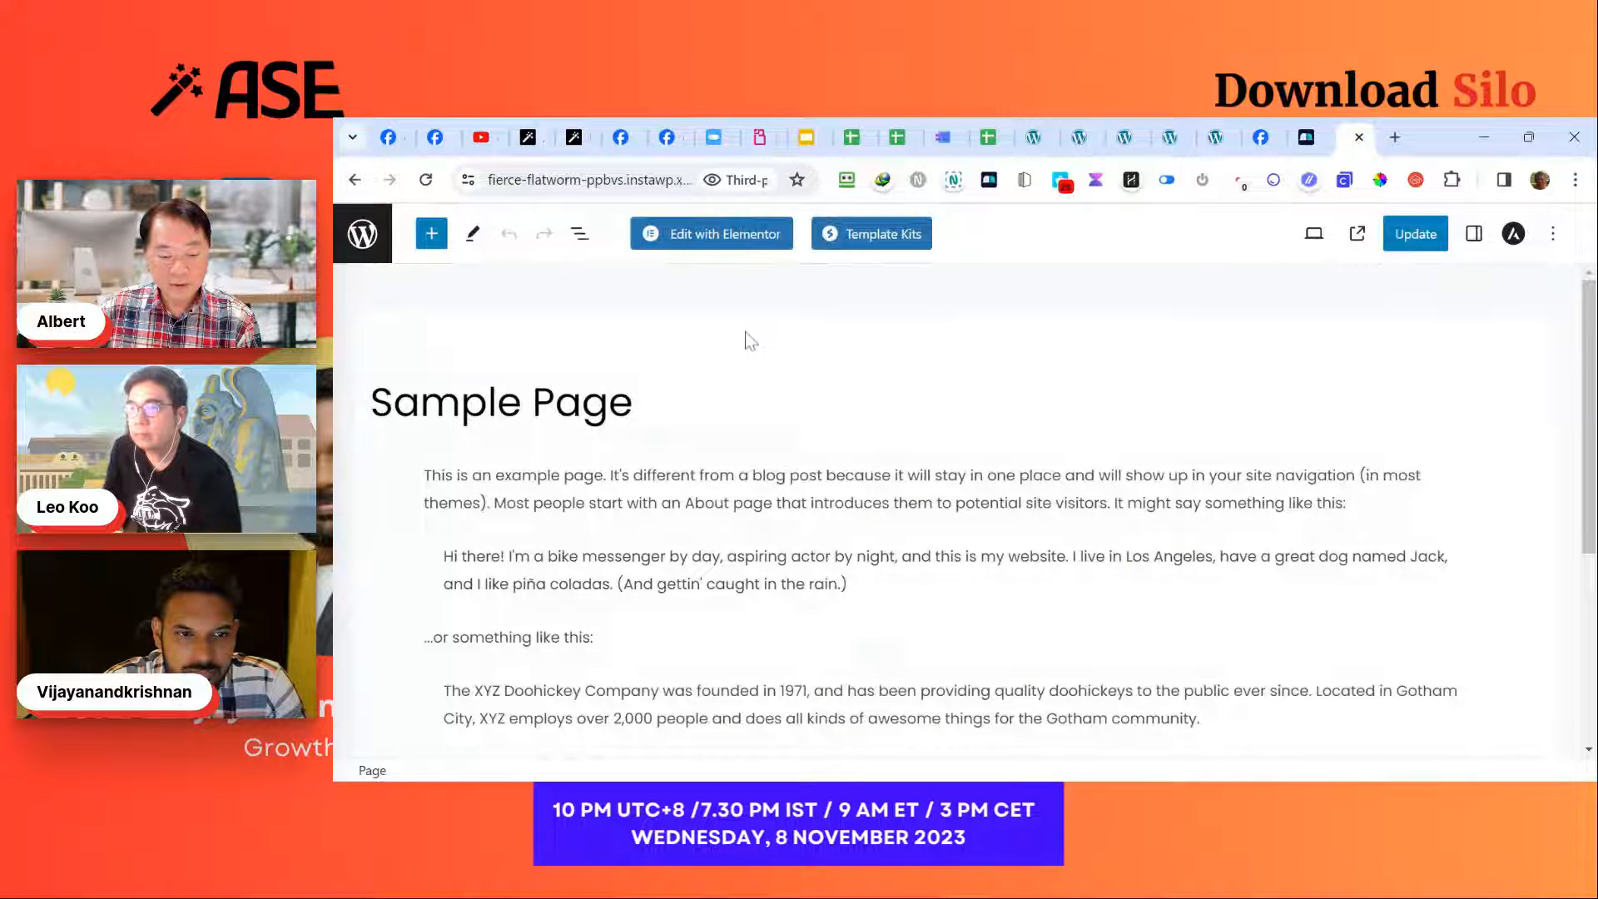
left_click(1432, 240)
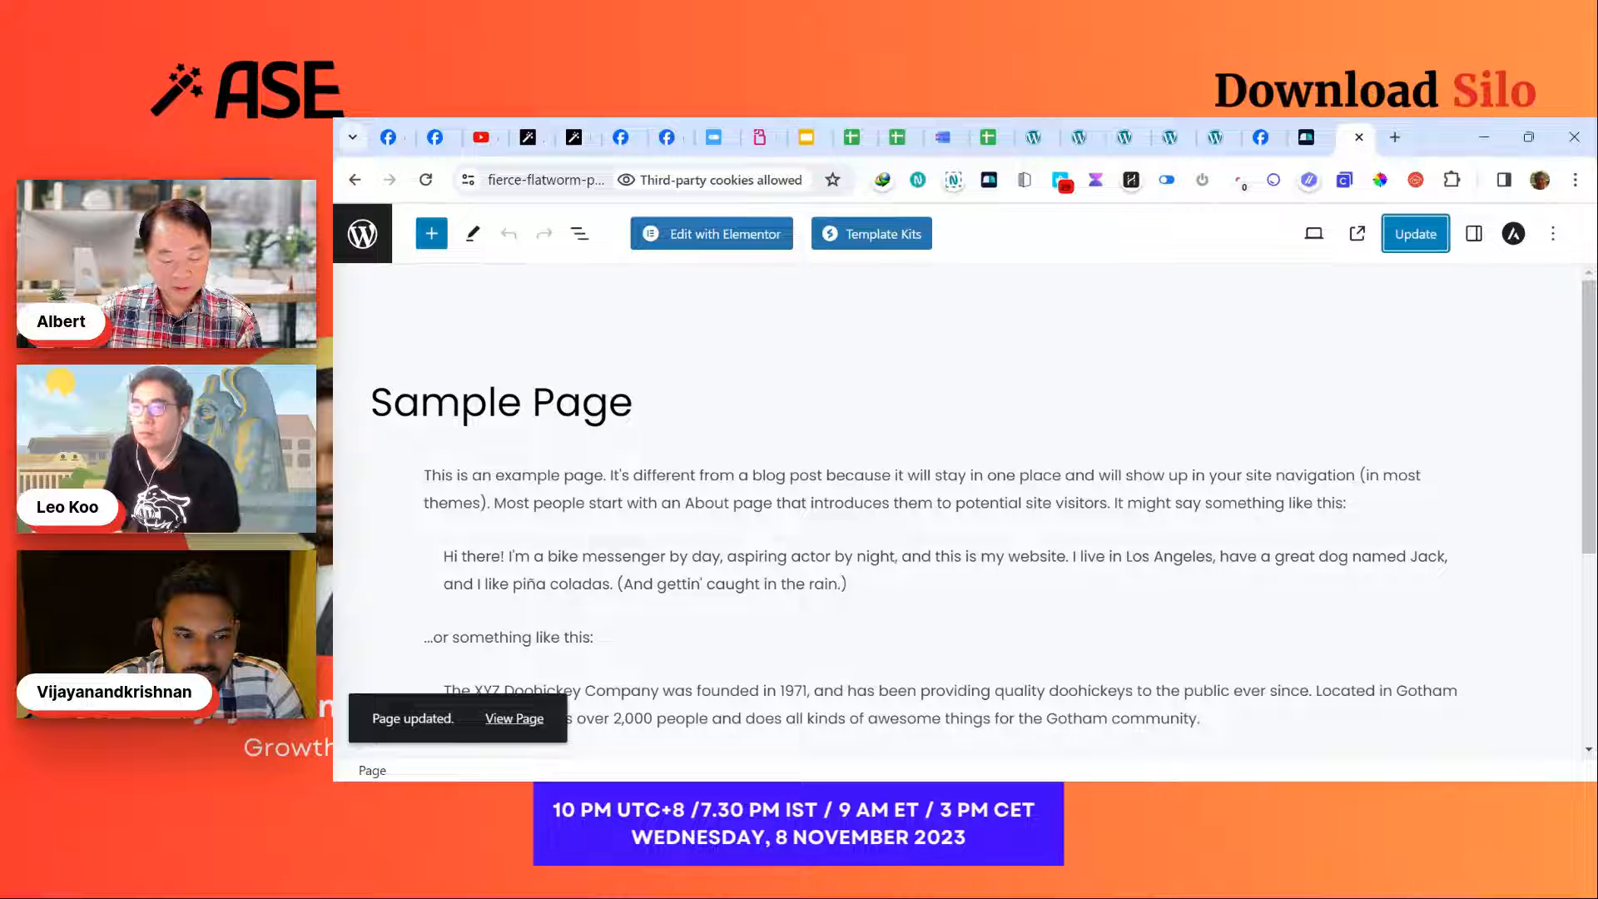
left_click(514, 721)
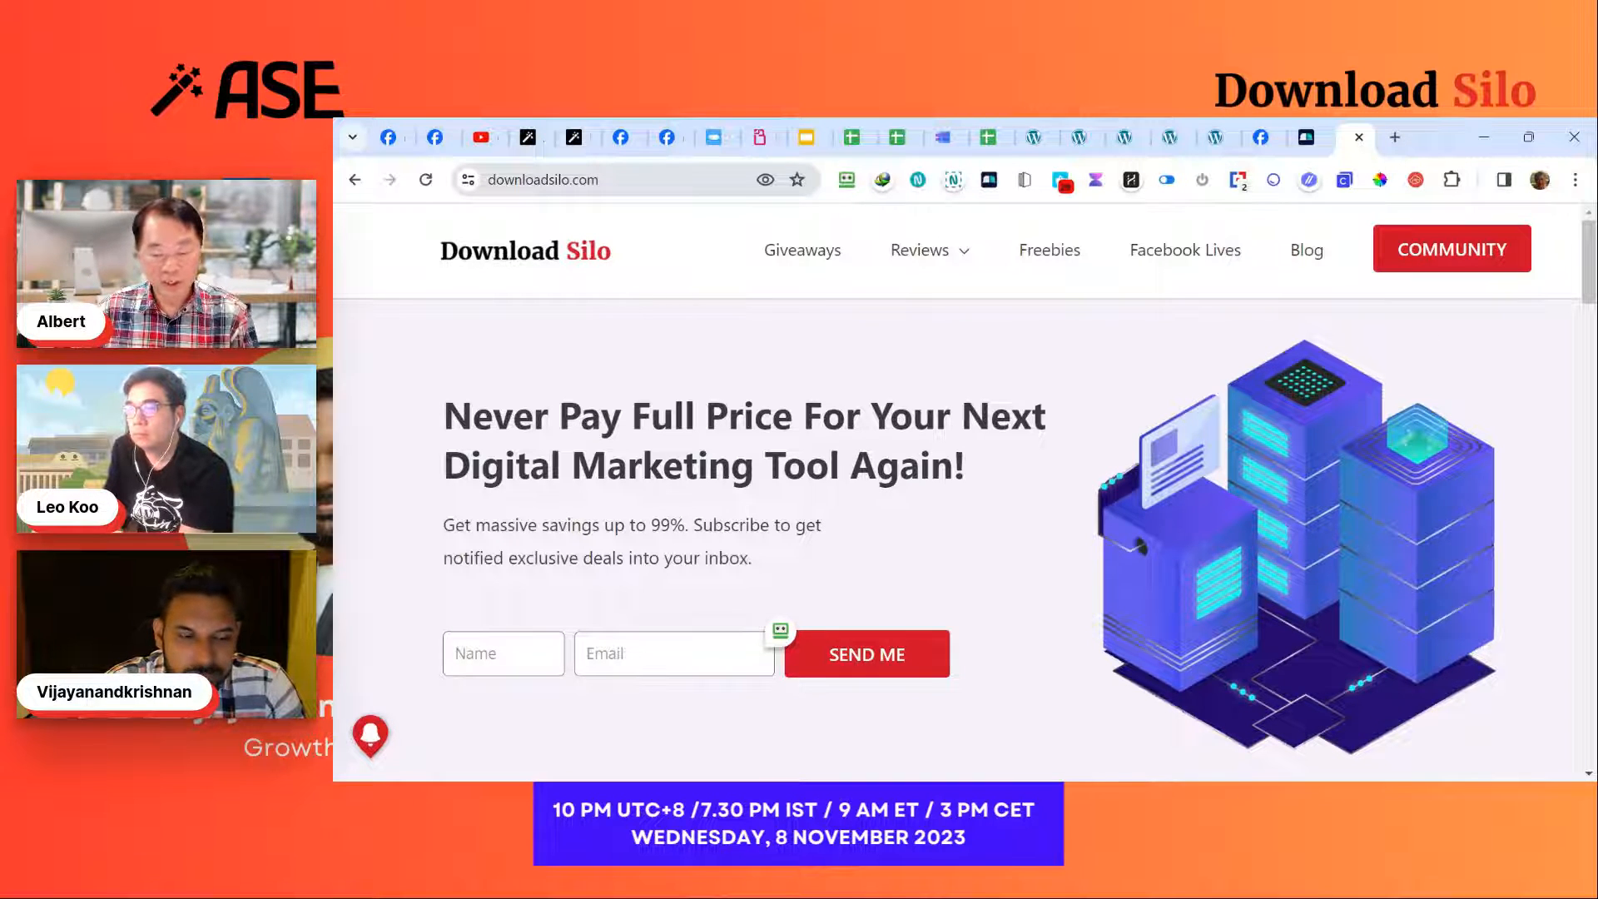
Step: Leave the first Sample Page editor and return to the ASE Enhancements settings
left_click(1037, 143)
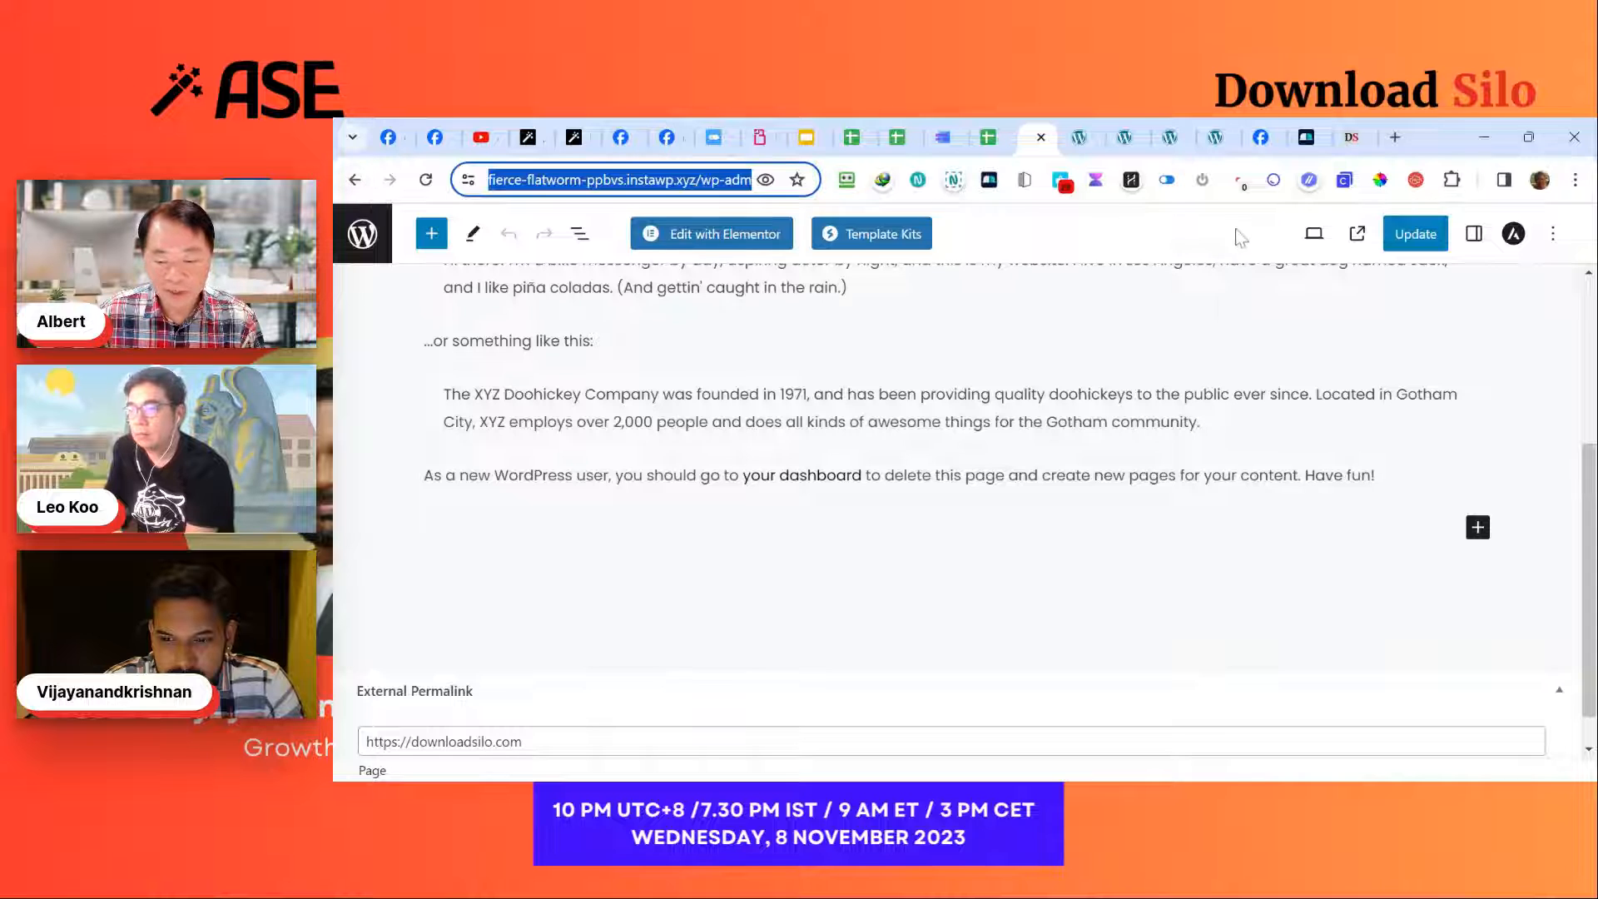
left_click(354, 181)
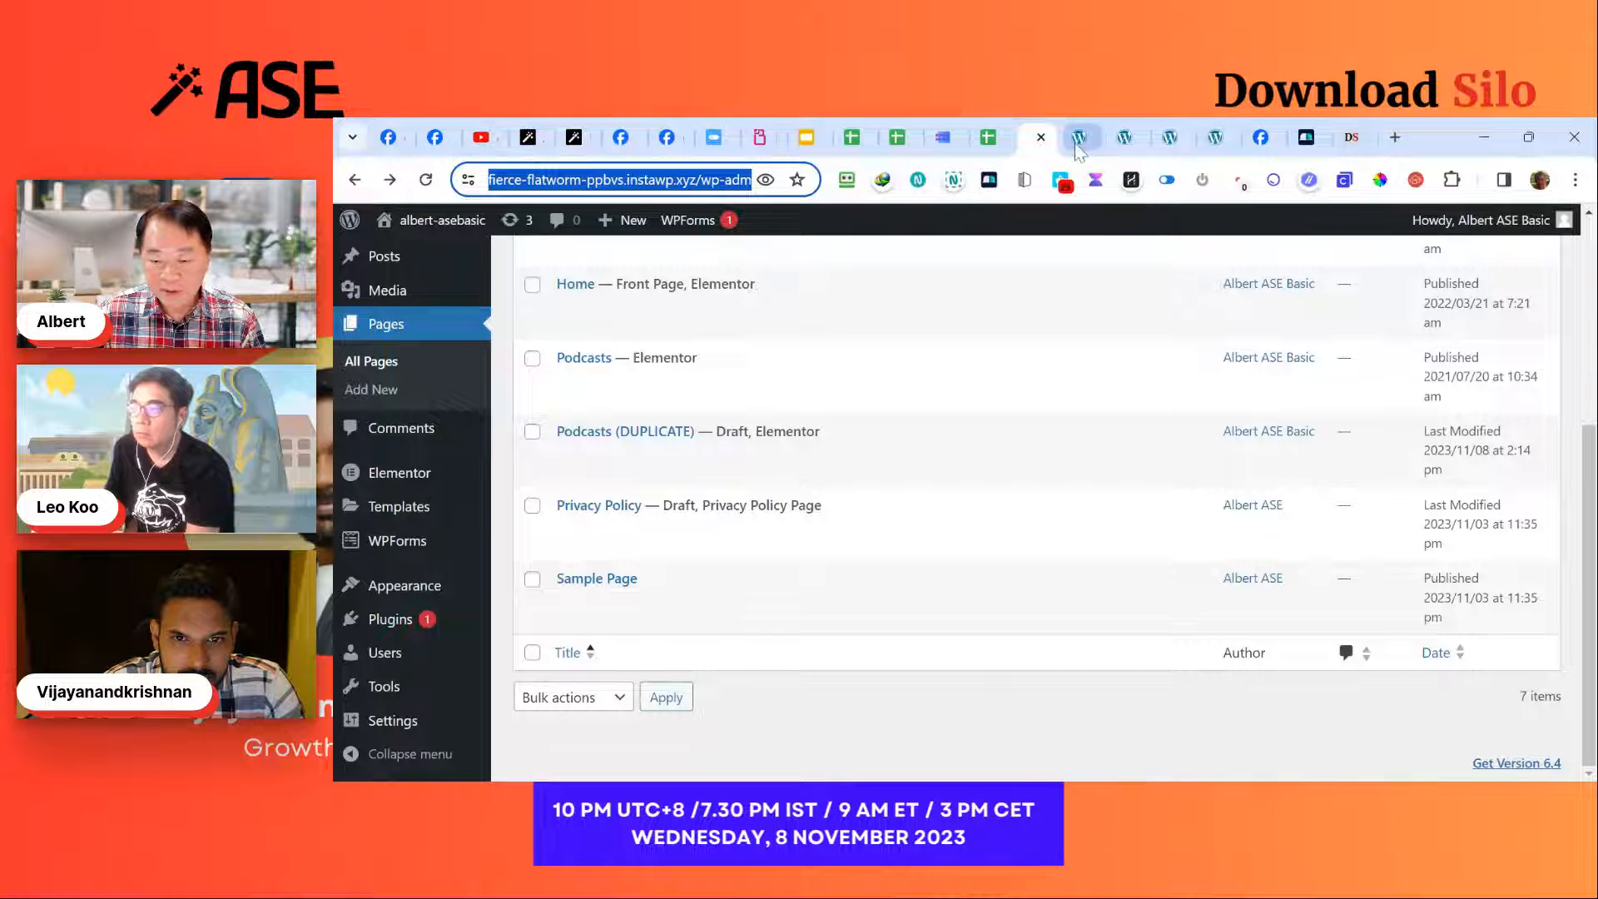
scroll(824, 366, "up", 4)
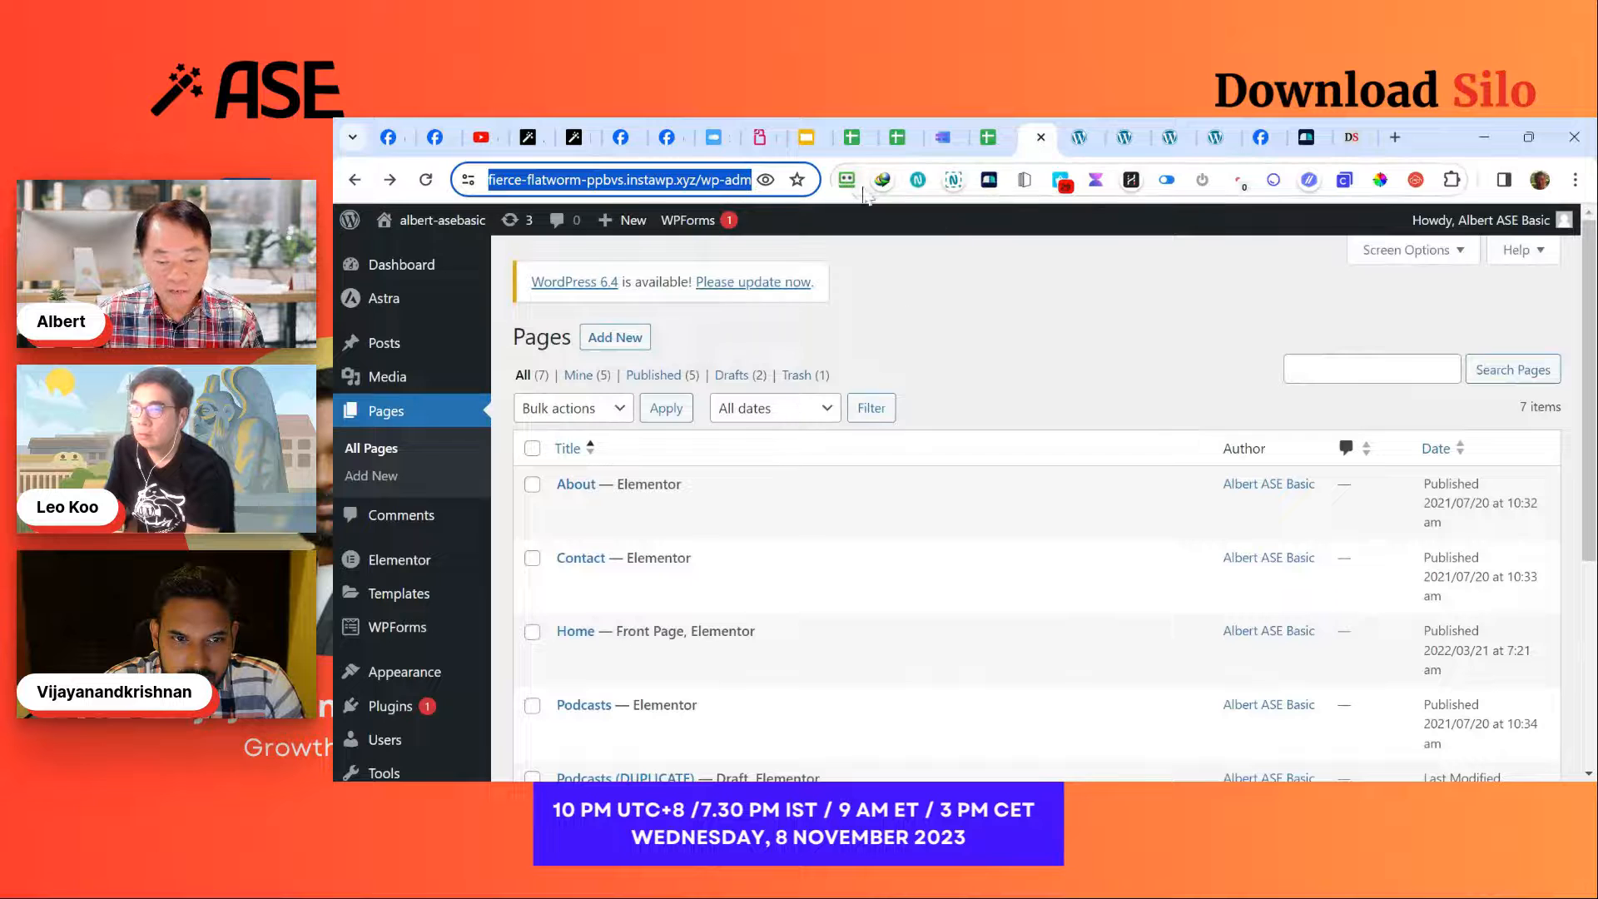
mouse_move(410, 741)
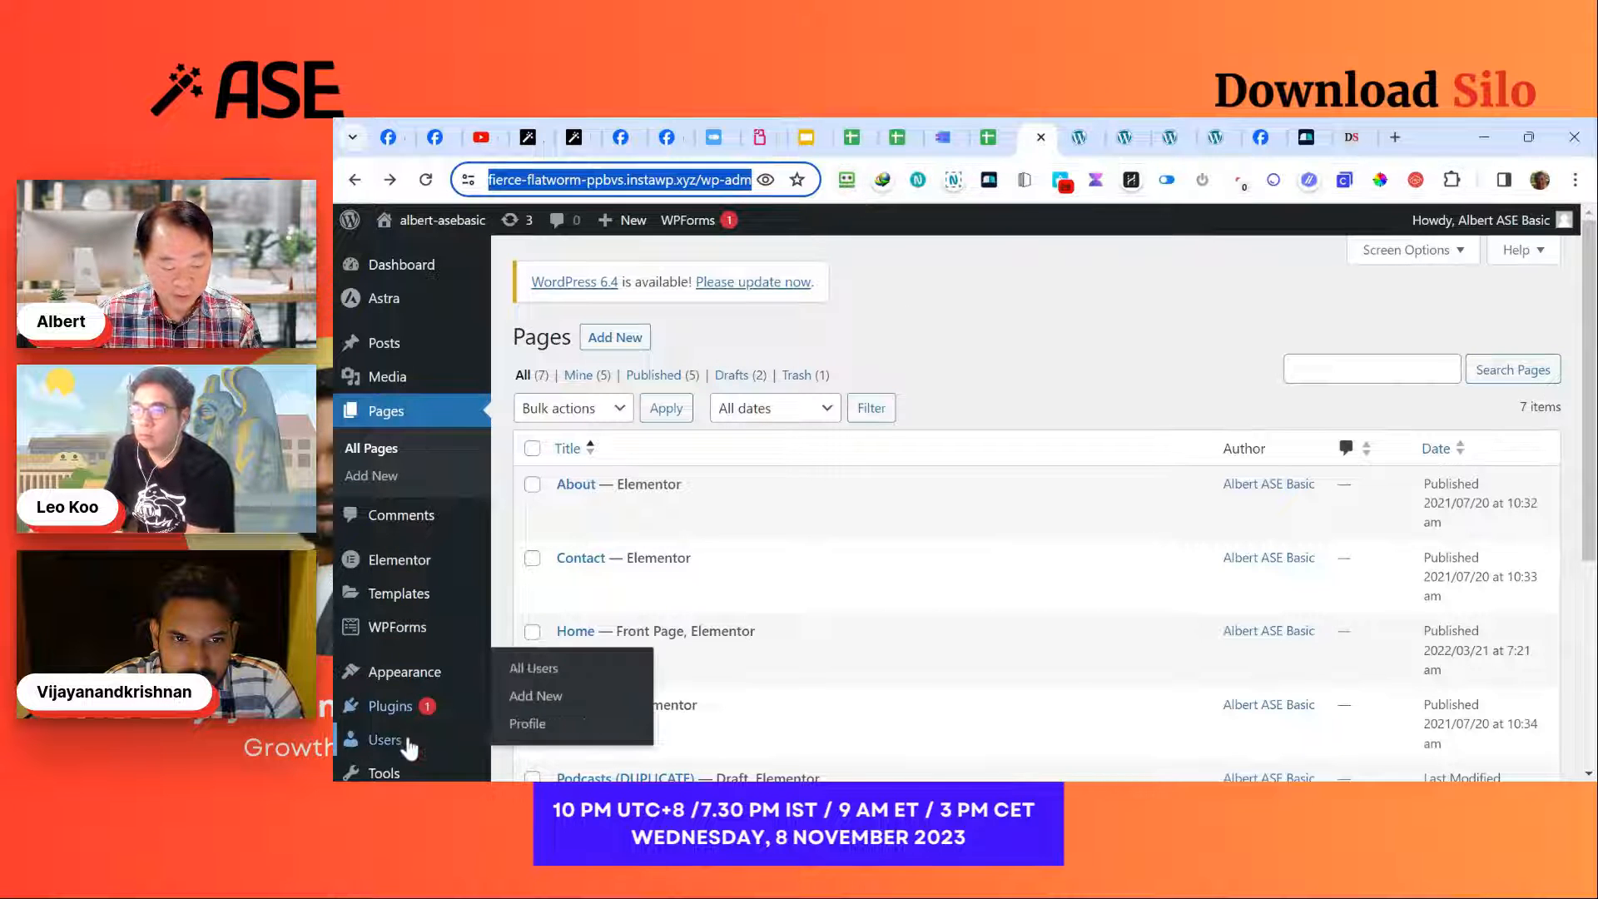
scroll(409, 764, "down", 1)
mouse_move(406, 691)
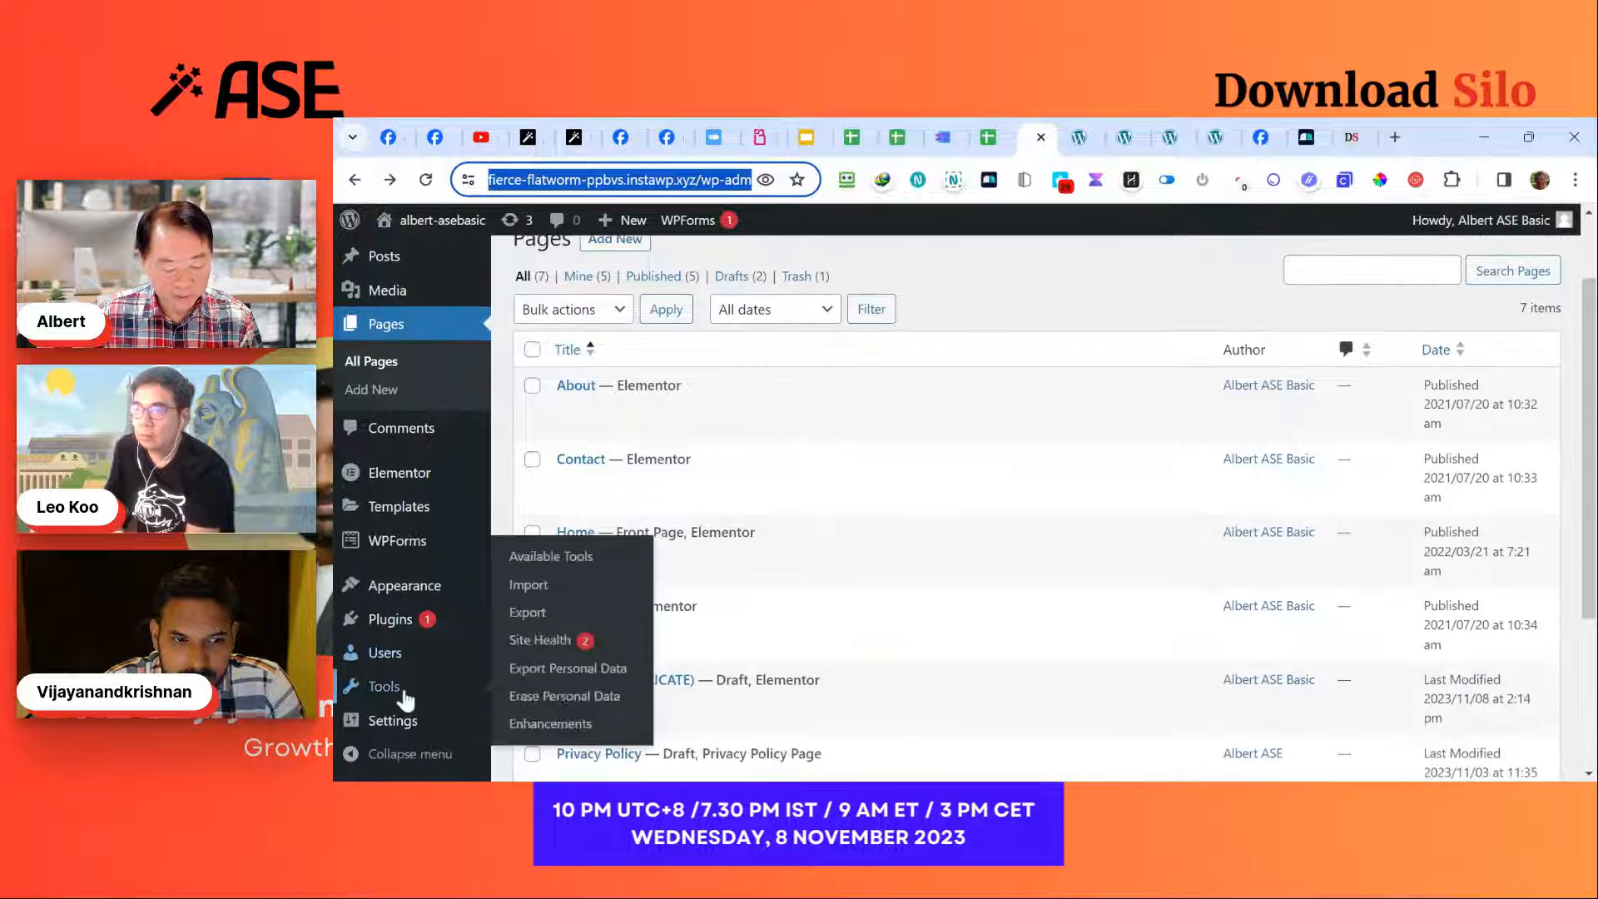
left_click(556, 725)
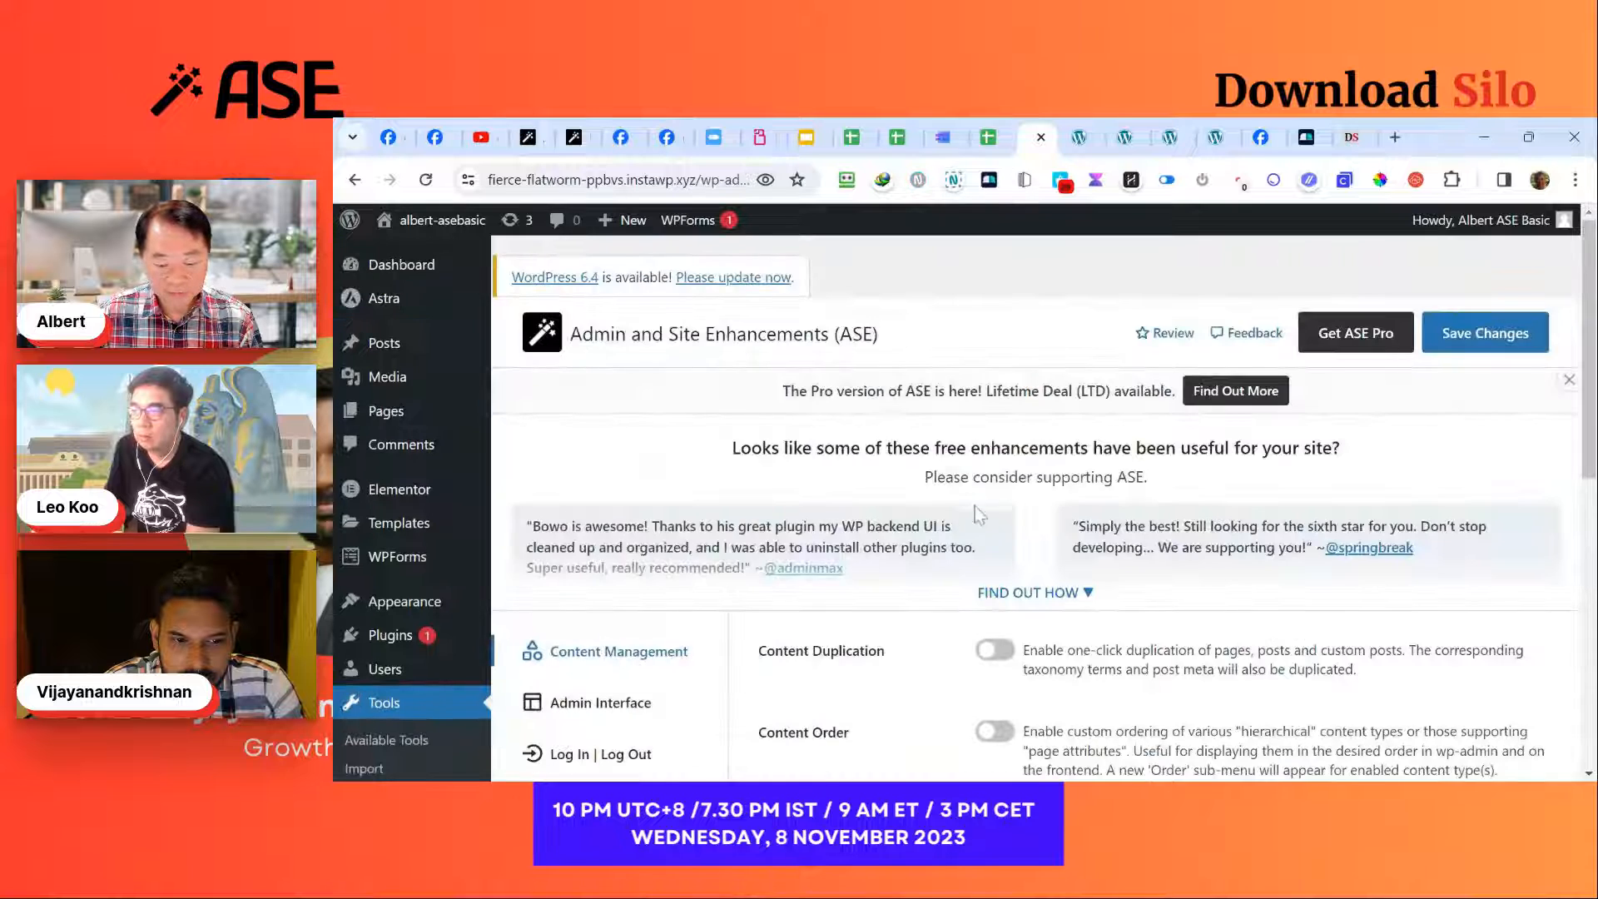
Step: Expand the request to support ASE and dismiss it
left_click(1086, 592)
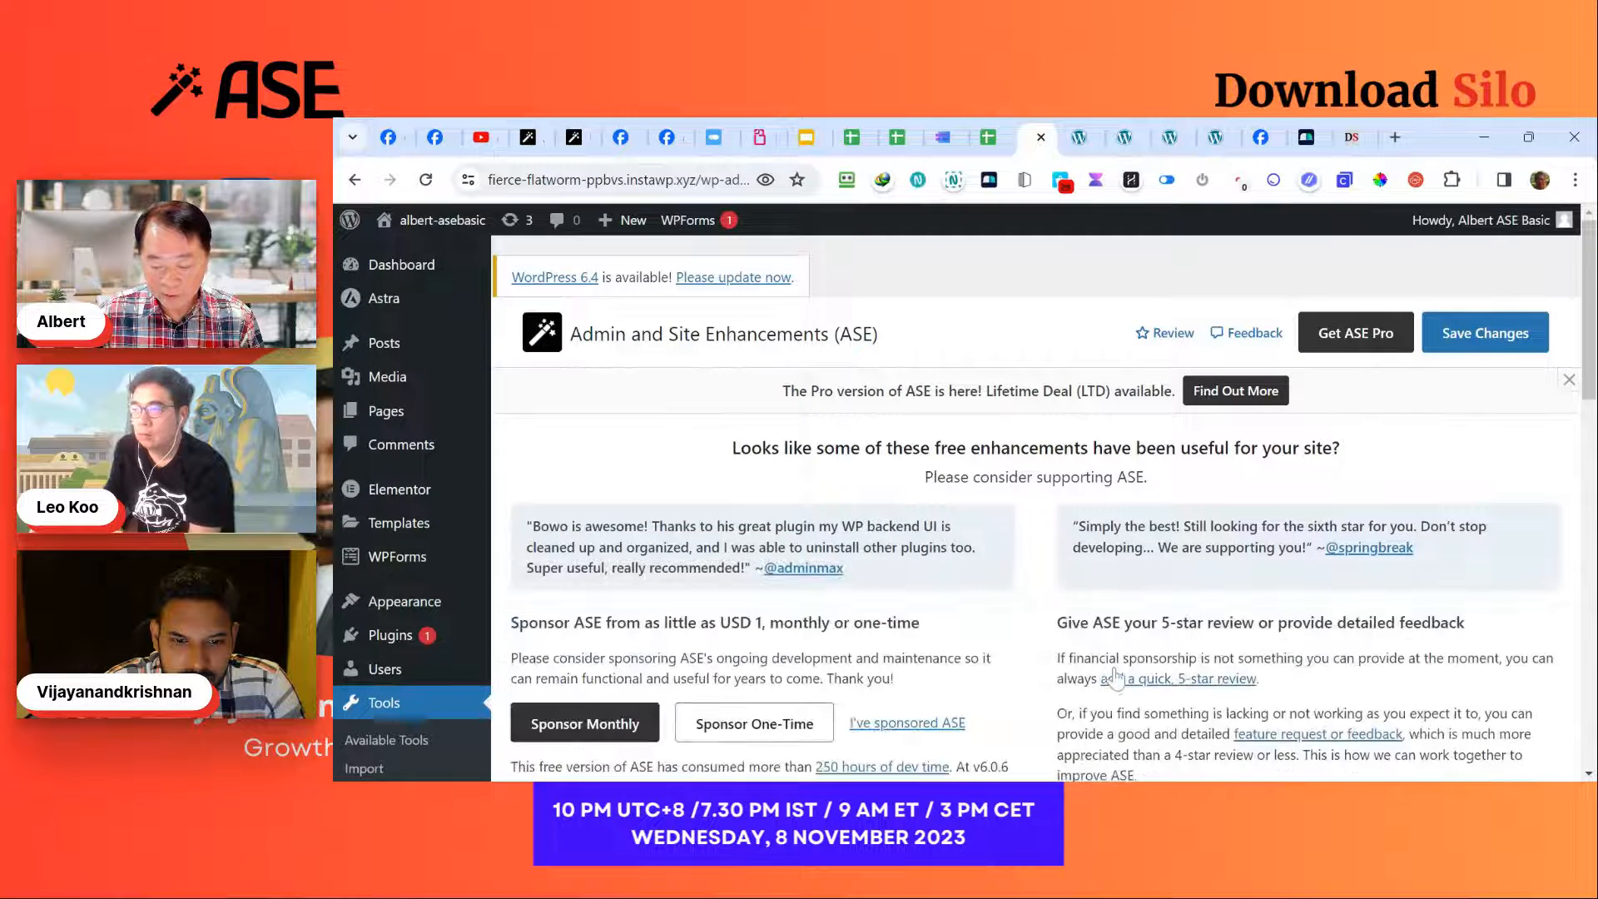
scroll(1151, 630, "down", 3)
left_click(1070, 718)
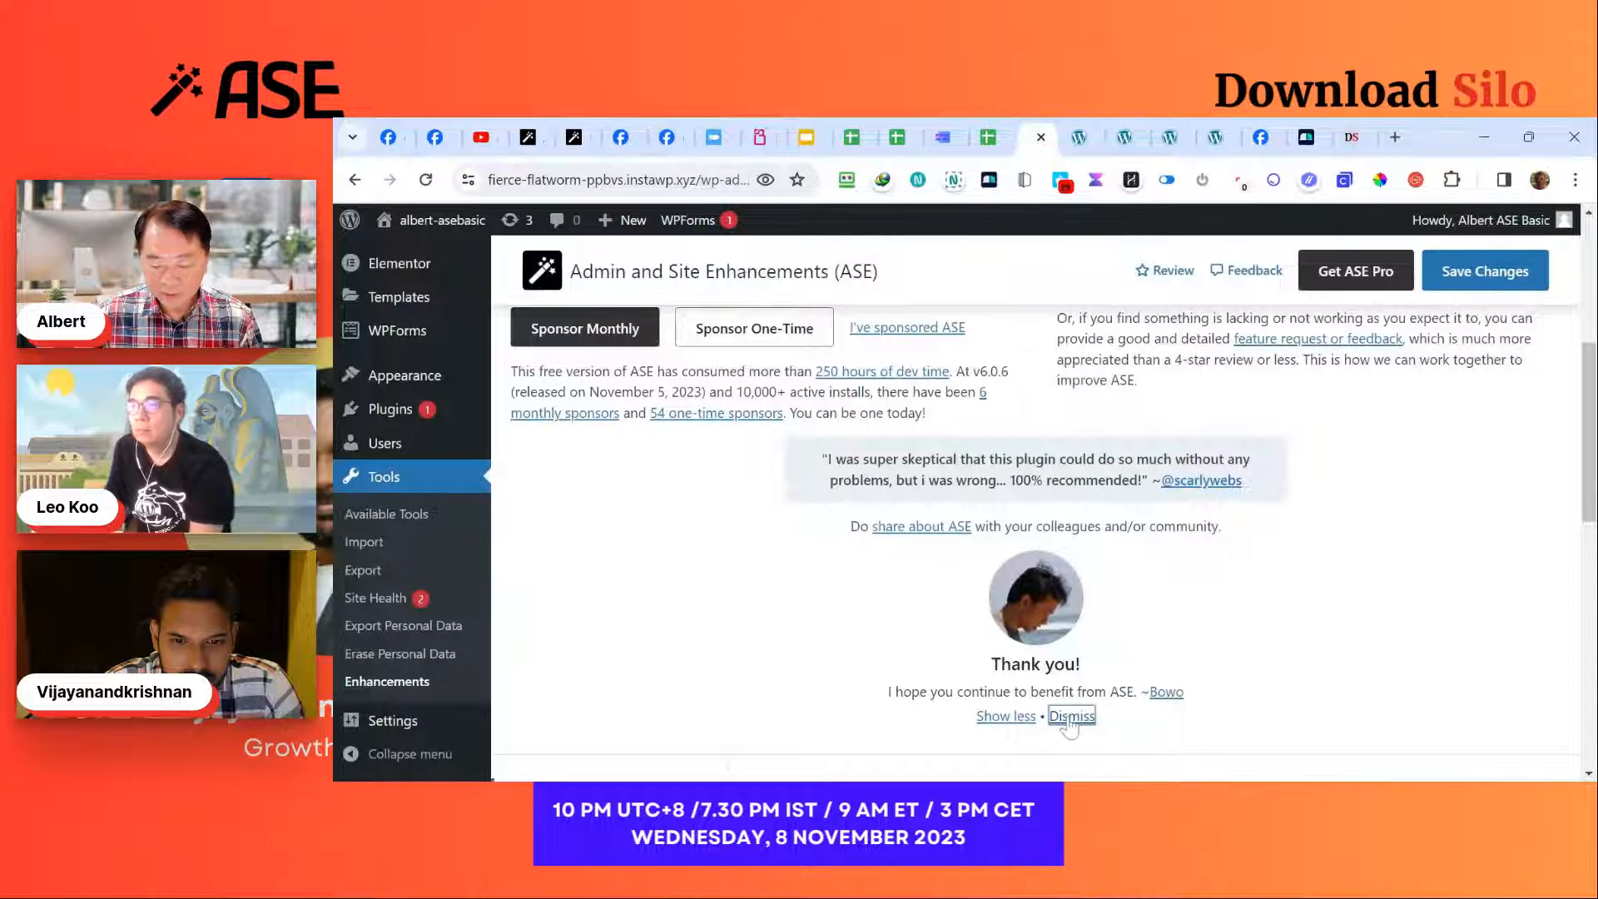
Step: Turn off External Permalinks and review the remaining Content Management modules
scroll(1070, 724, "down", 5)
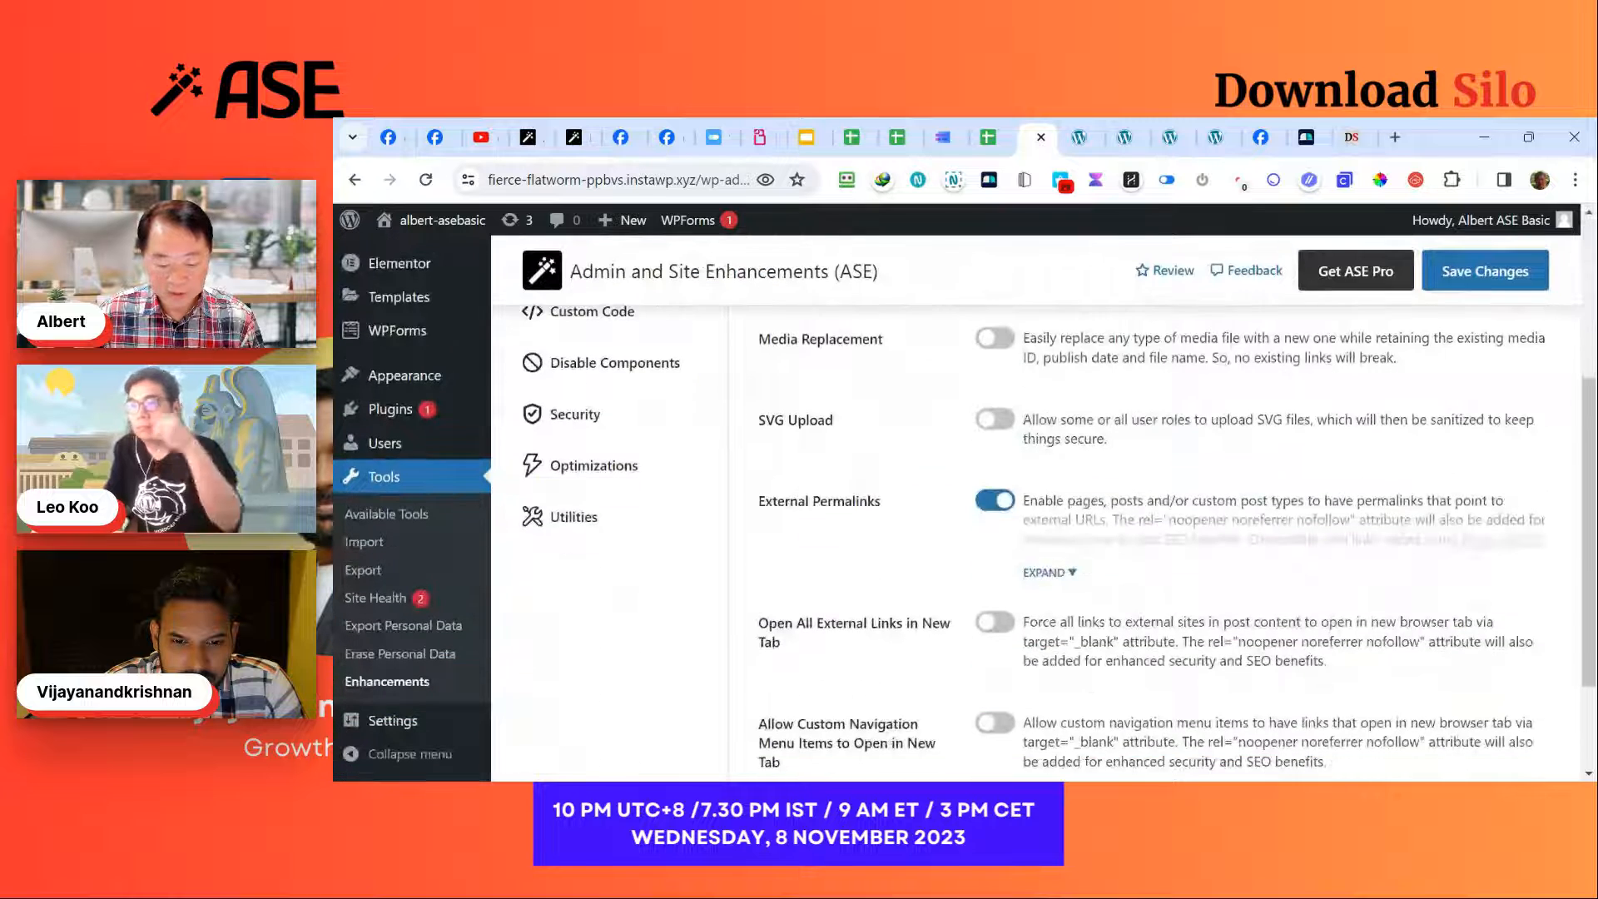
left_click(994, 500)
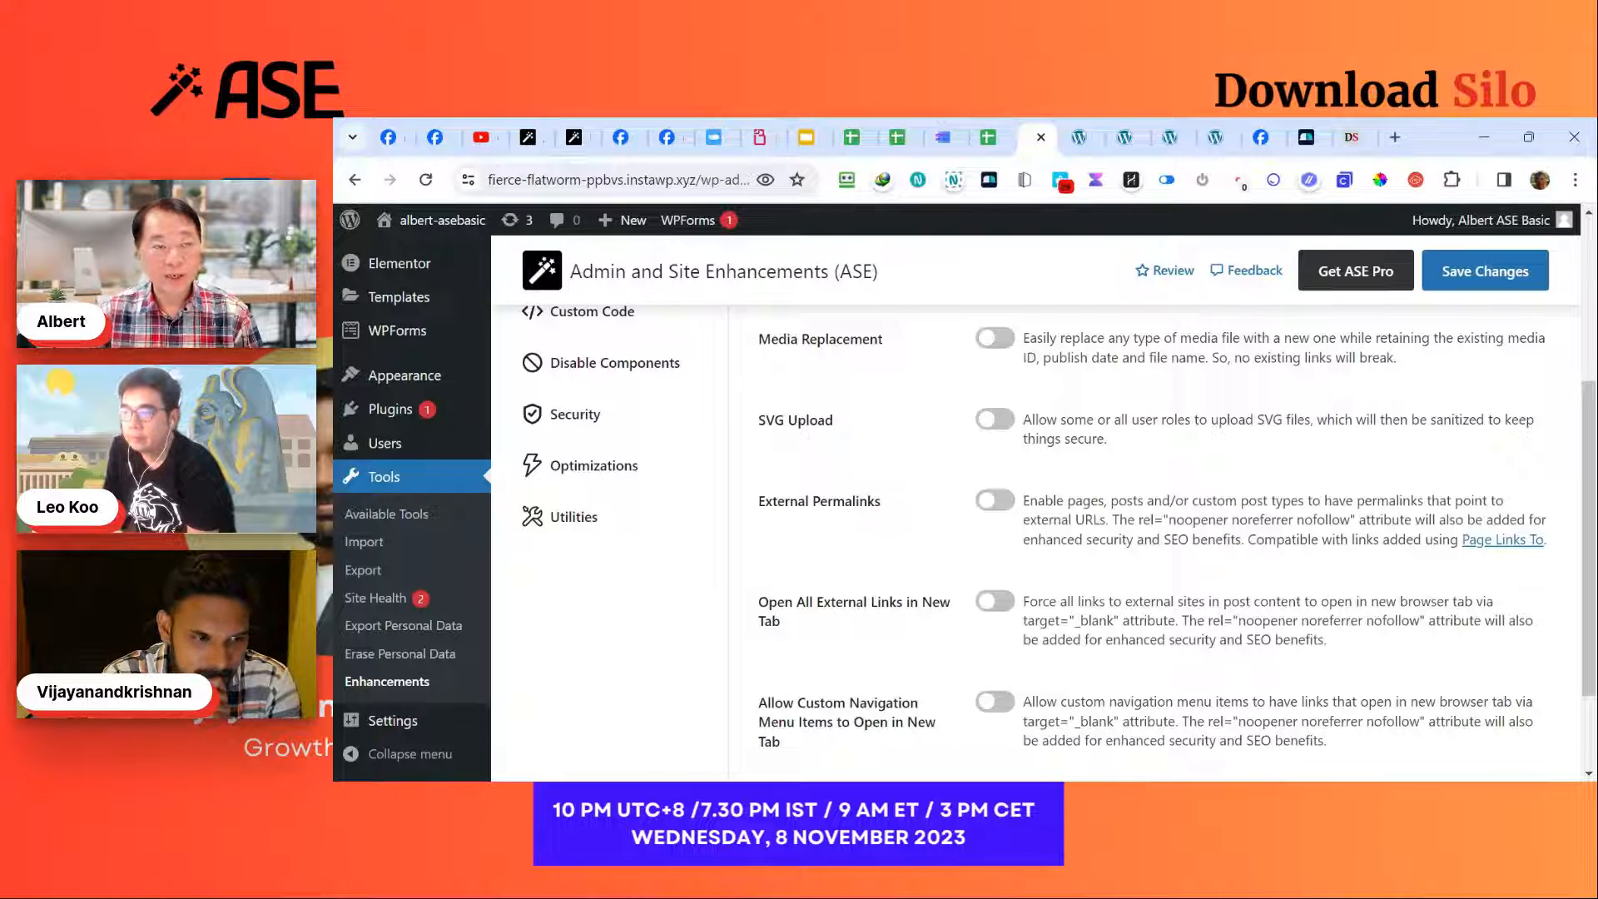
scroll(732, 657, "down", 2)
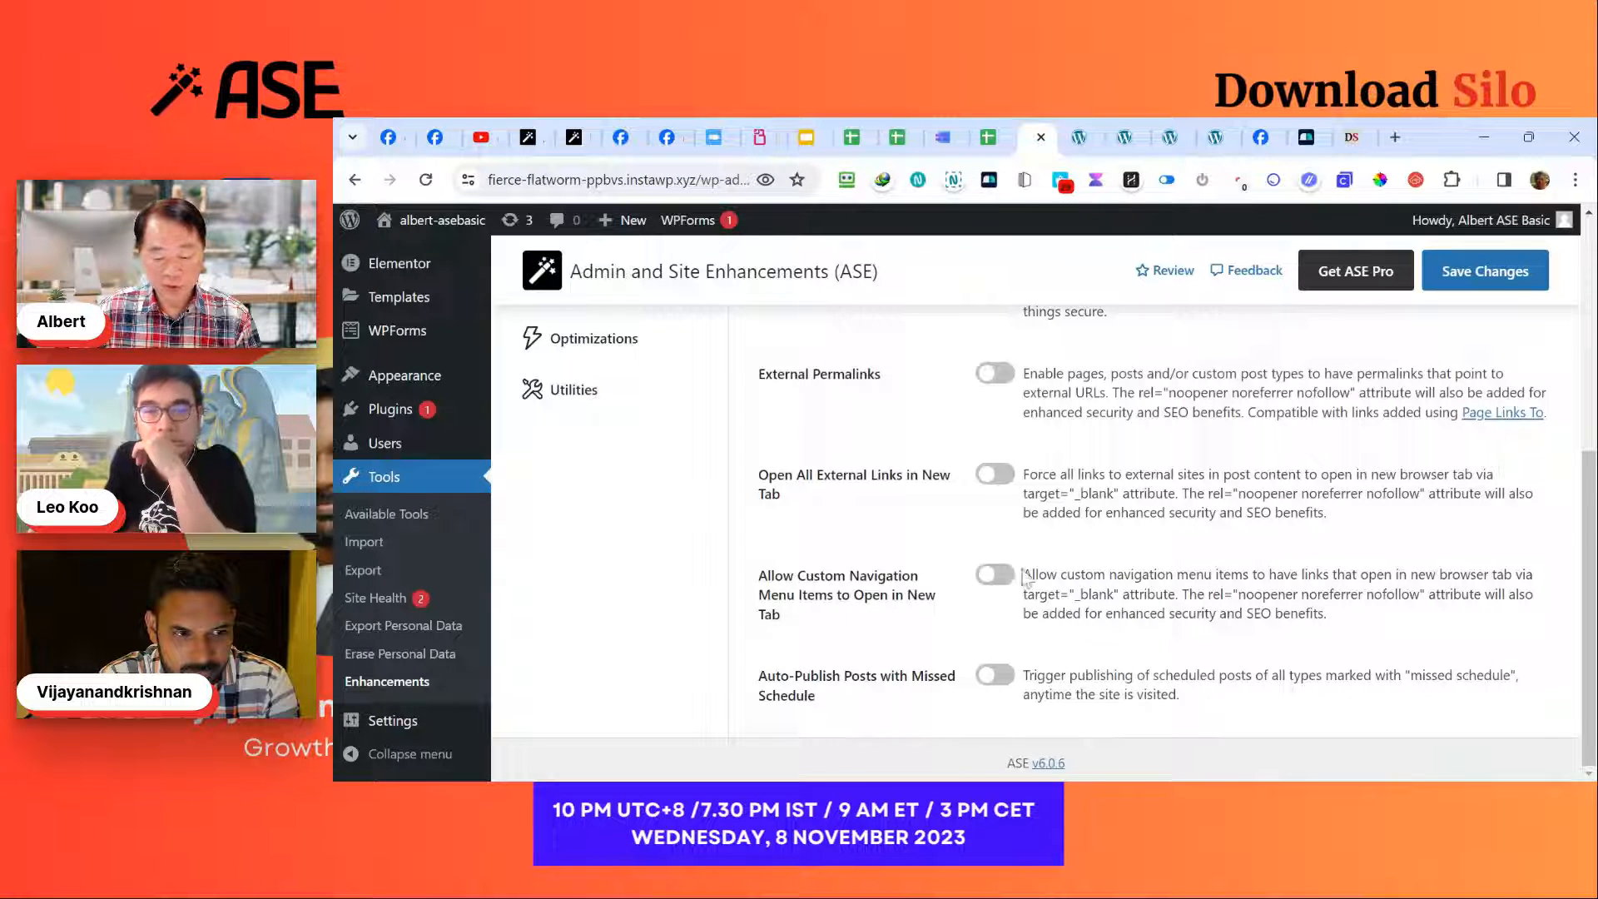
scroll(1079, 575, "up", 5)
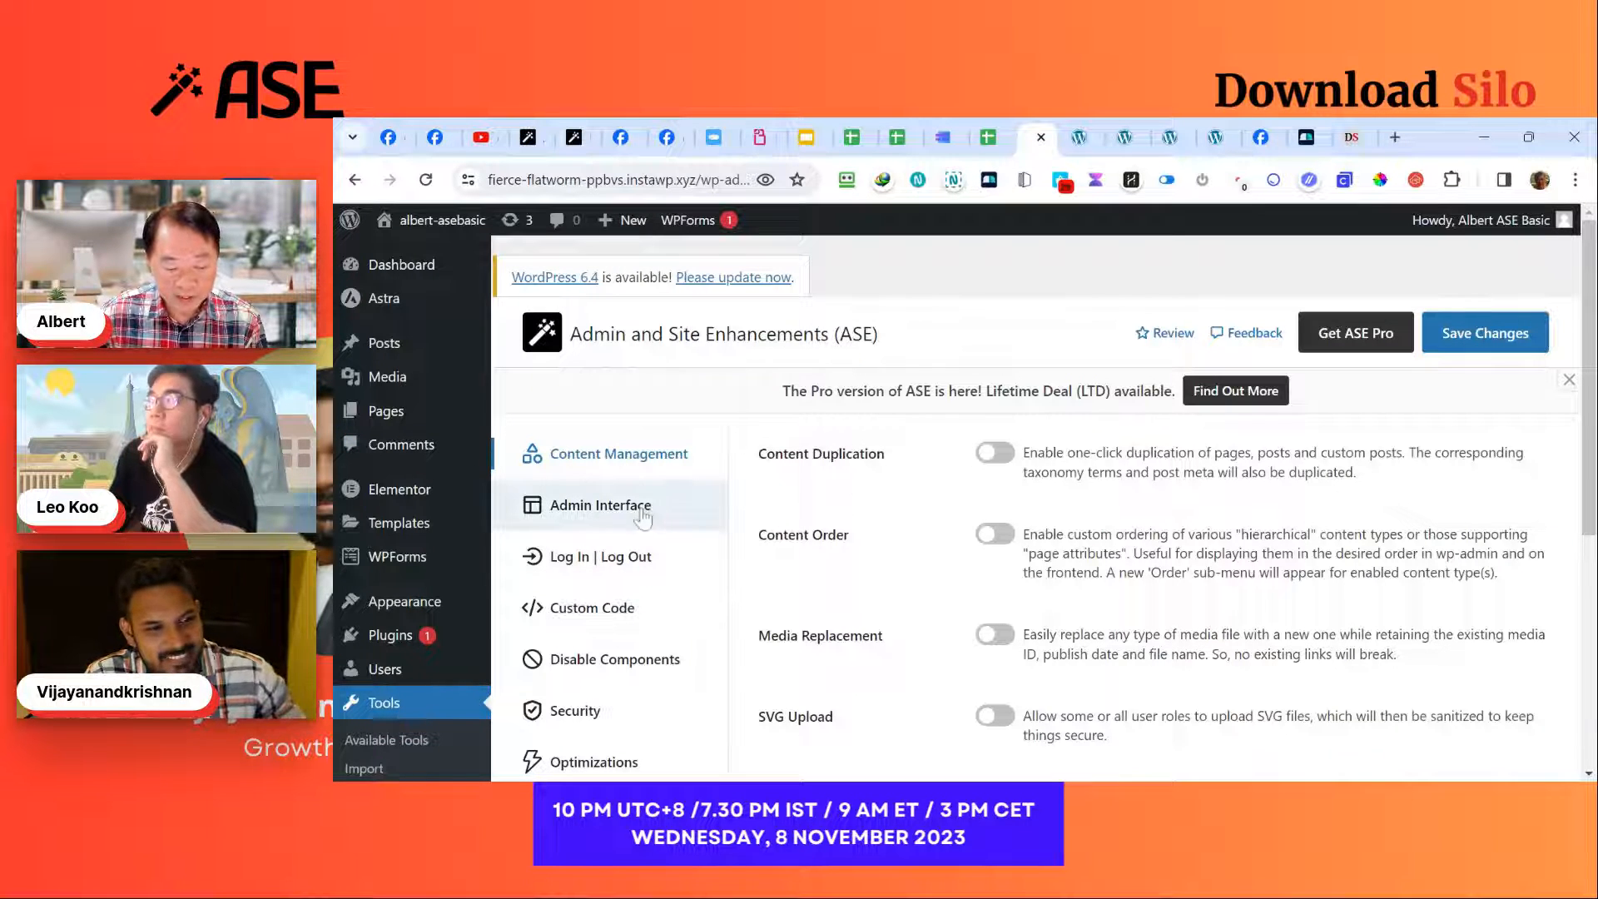
scroll(703, 597, "down", 1)
scroll(703, 598, "down", 3)
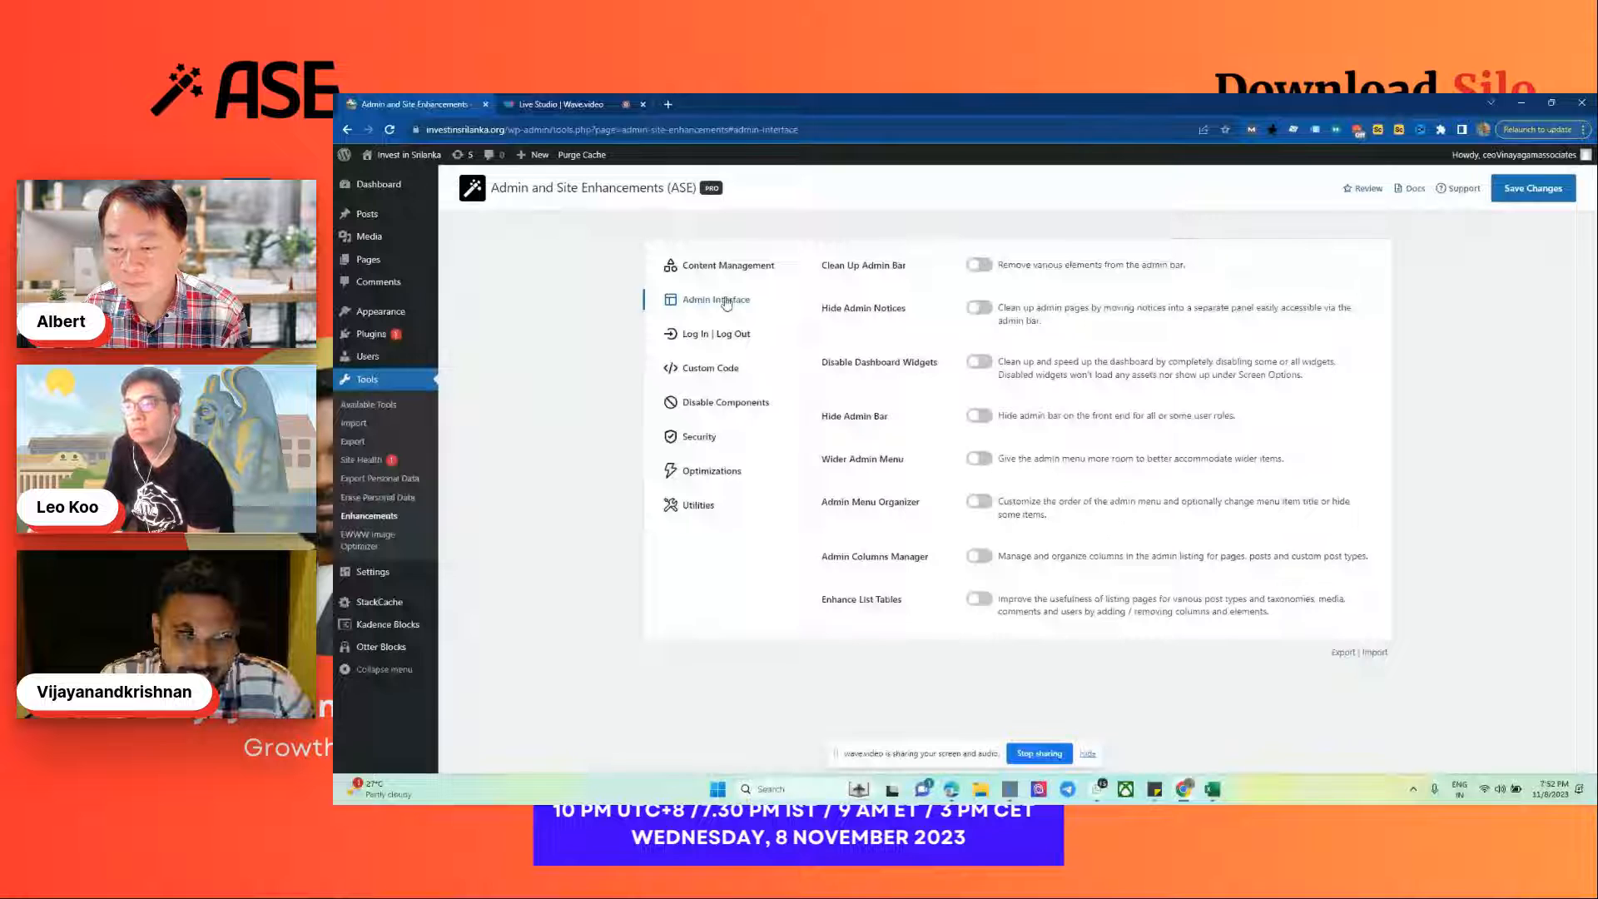
Step: Enable Clean Up Admin Bar in the ASE Pro Admin Interface settings, expand its options and select Remove 'Howdy'
left_click(978, 266)
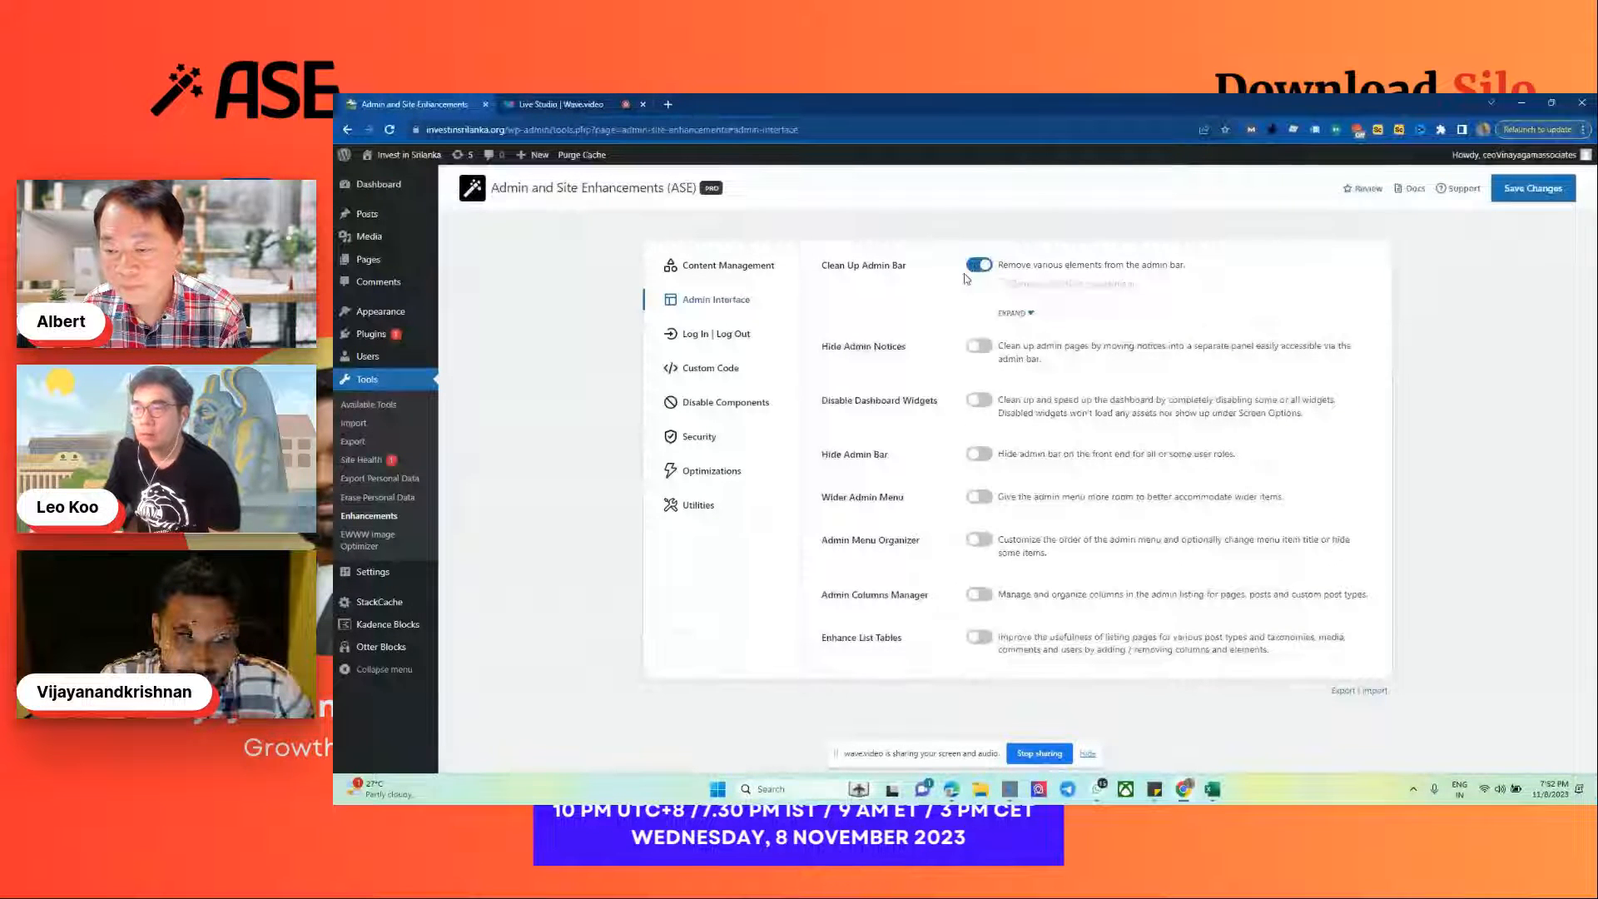
left_click(1014, 313)
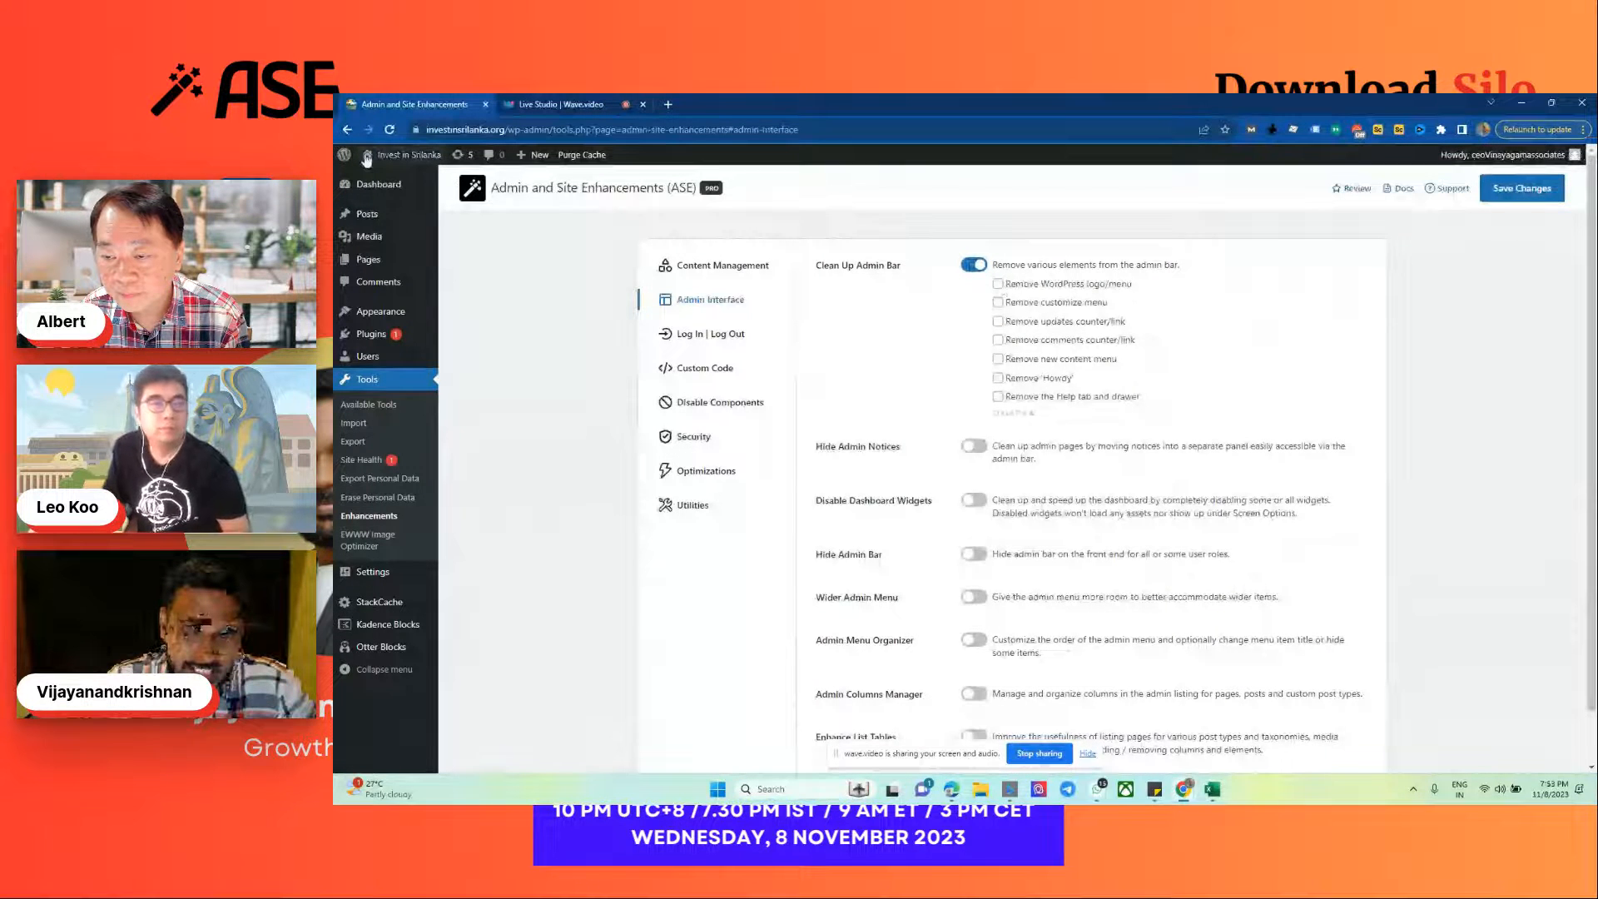
mouse_move(355, 156)
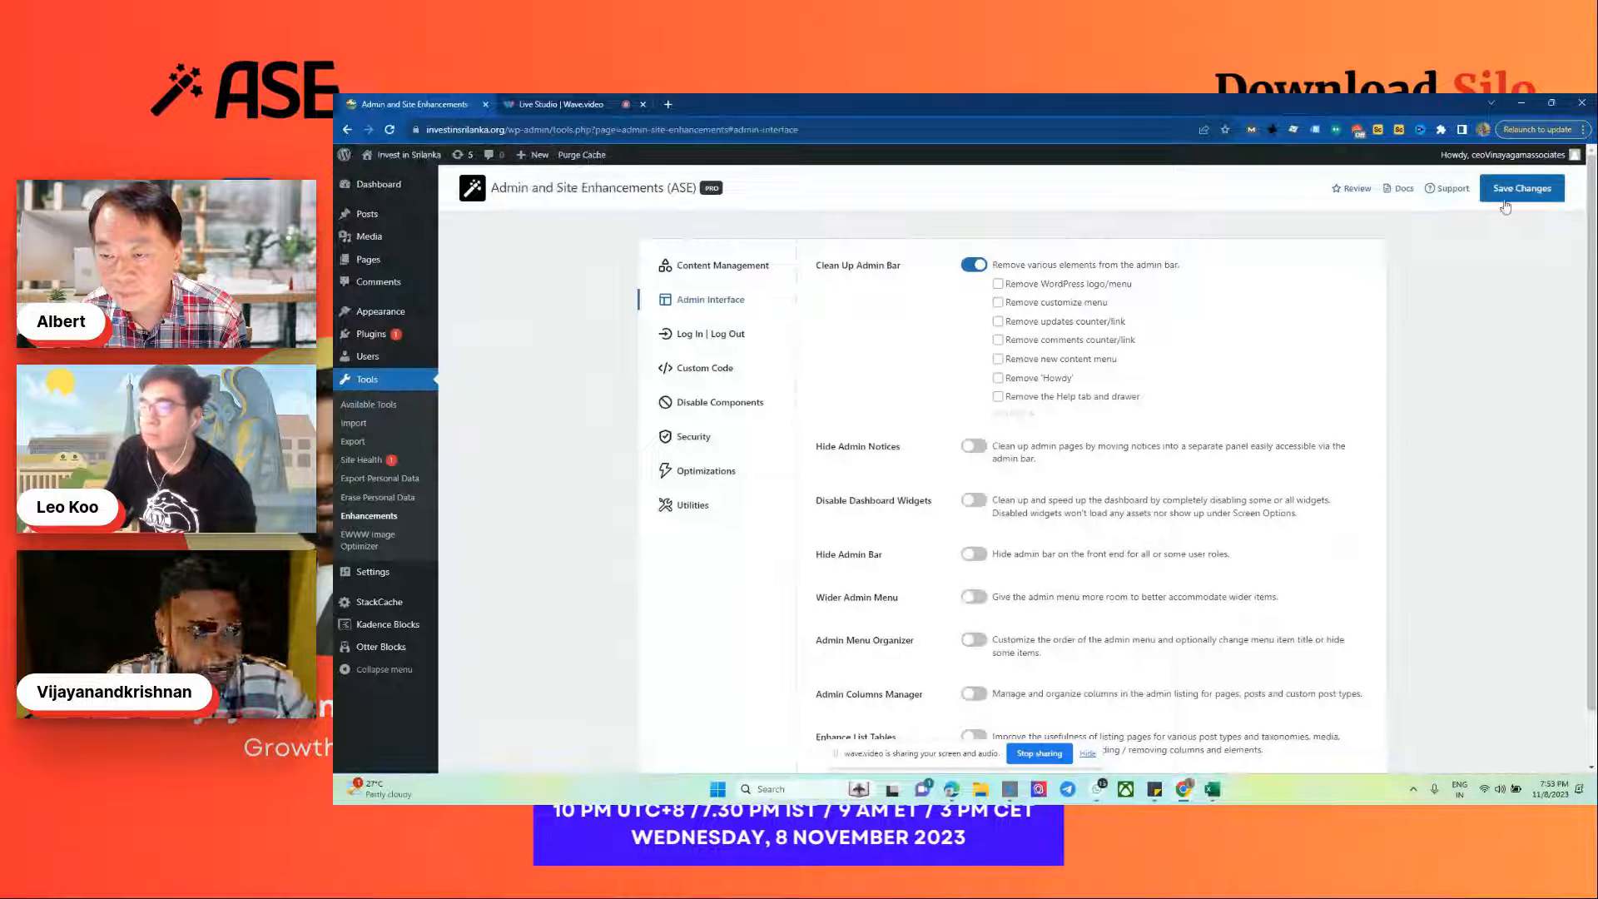
left_click(1032, 375)
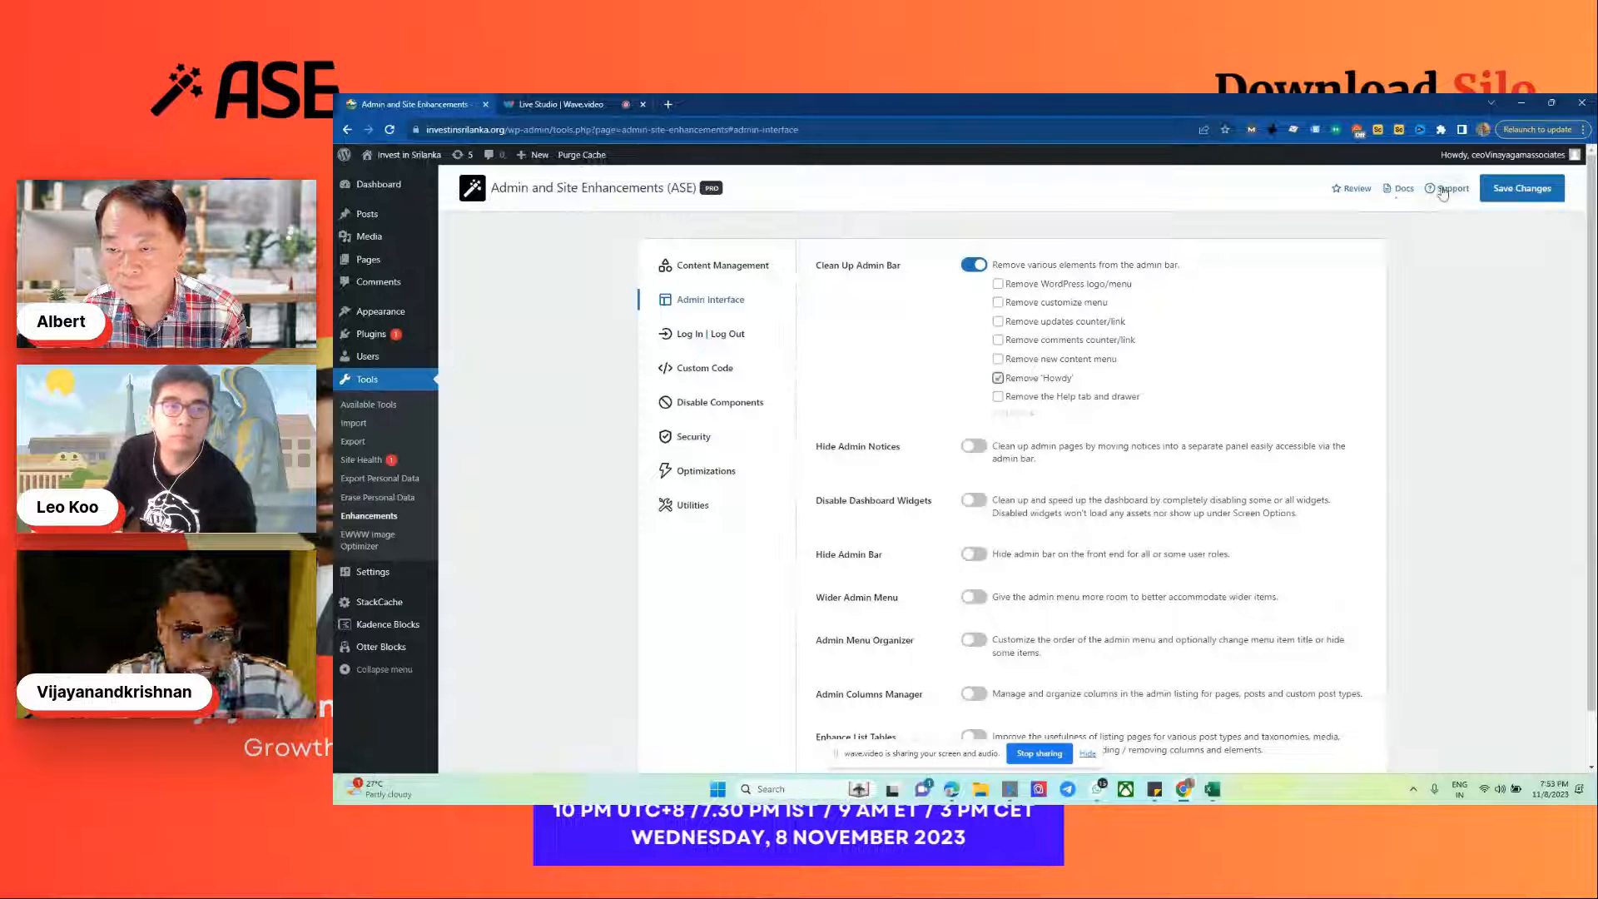
Step: Save the Remove 'Howdy' setting, check the account greeting in the admin bar and turn off Clean Up Admin Bar
left_click(1528, 197)
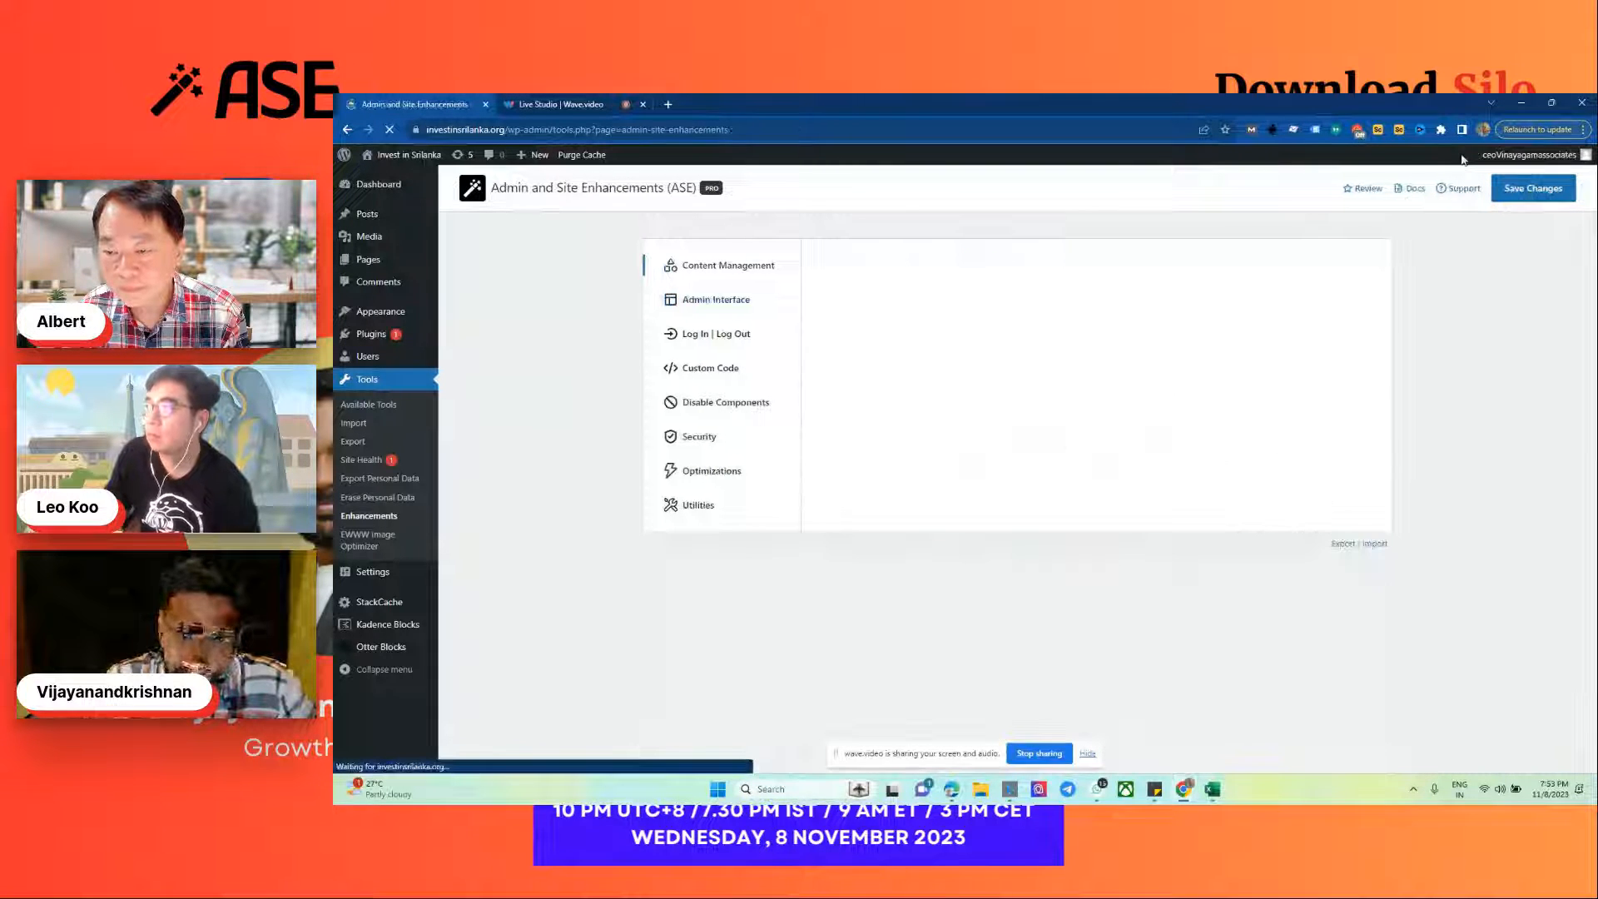
mouse_move(1483, 164)
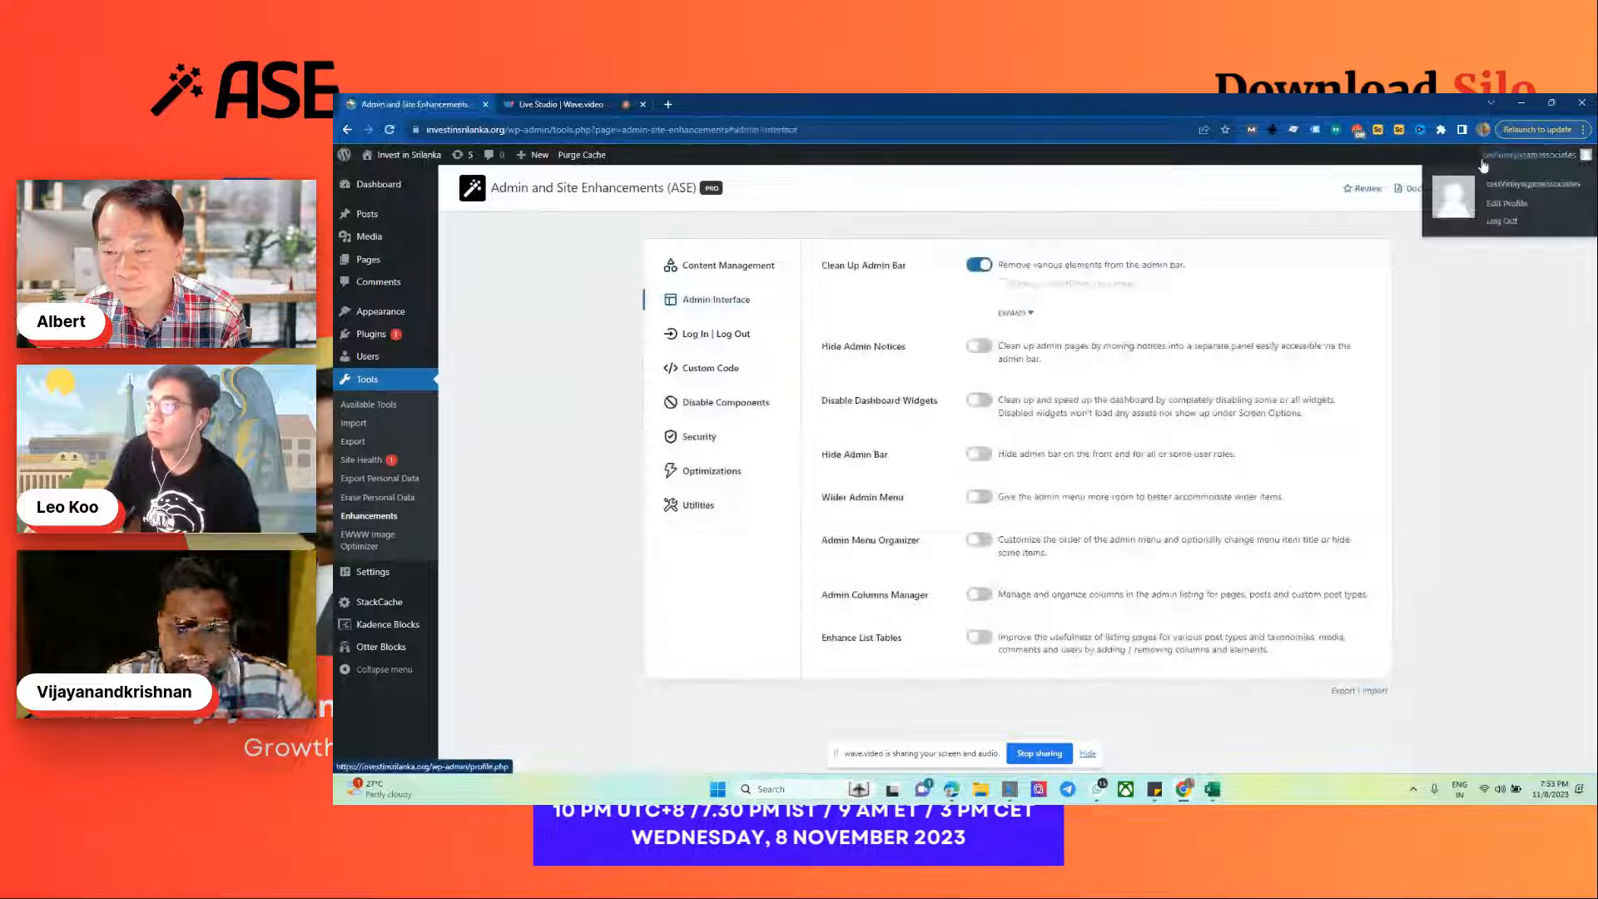
left_click(980, 265)
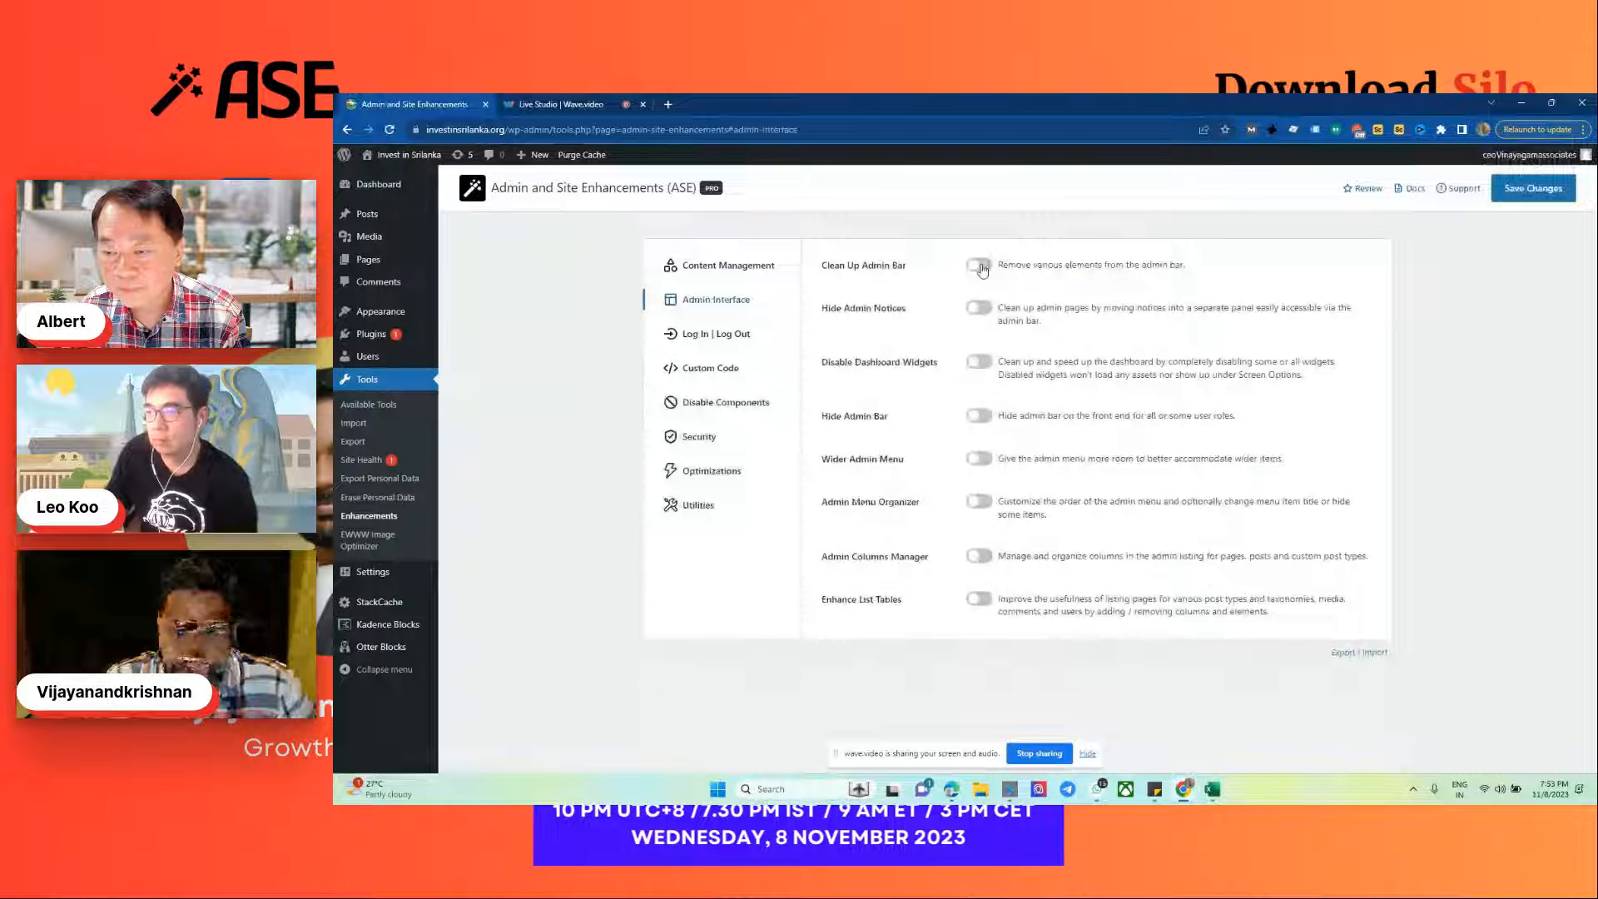
left_click(980, 264)
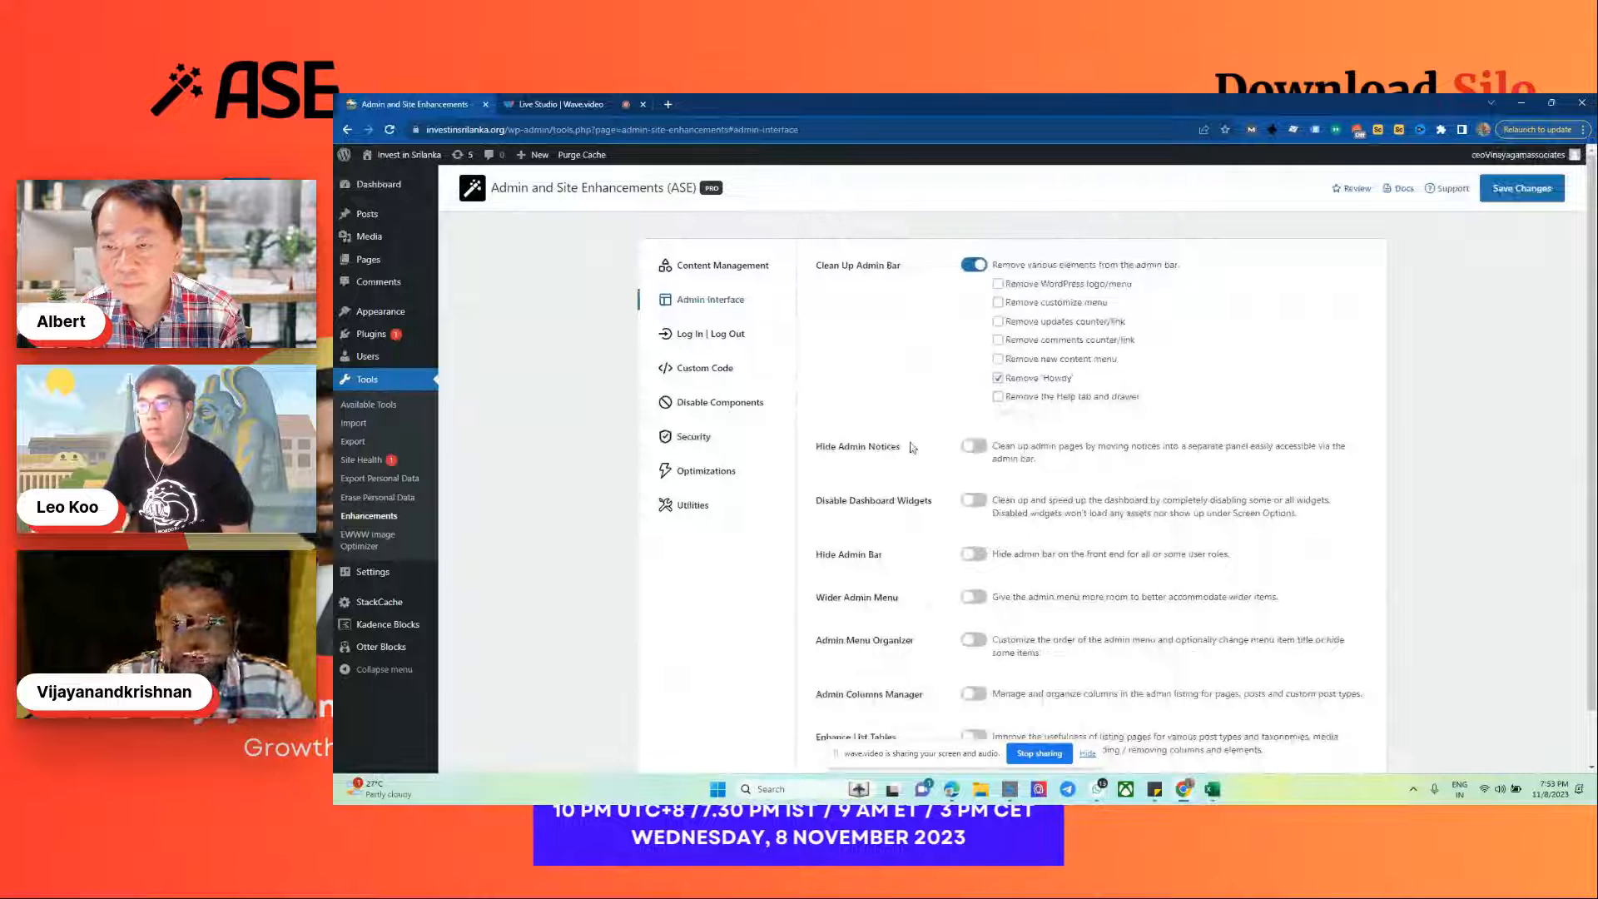
left_click(974, 264)
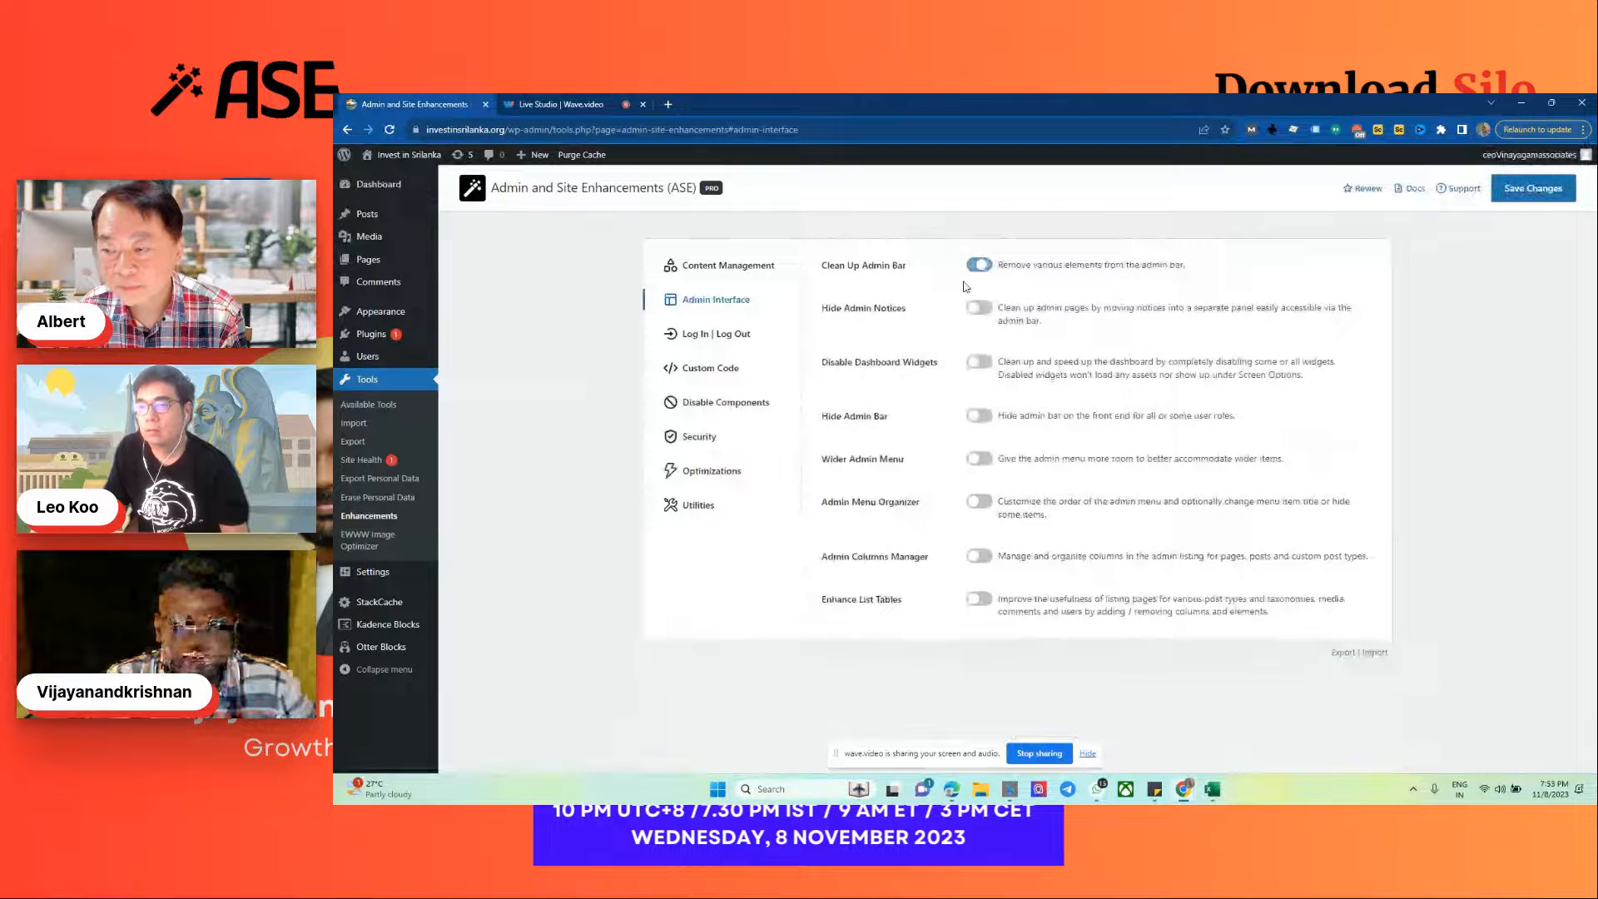
Step: View the widgets on the WordPress Dashboard and return to the ASE Admin Interface settings
left_click(388, 185)
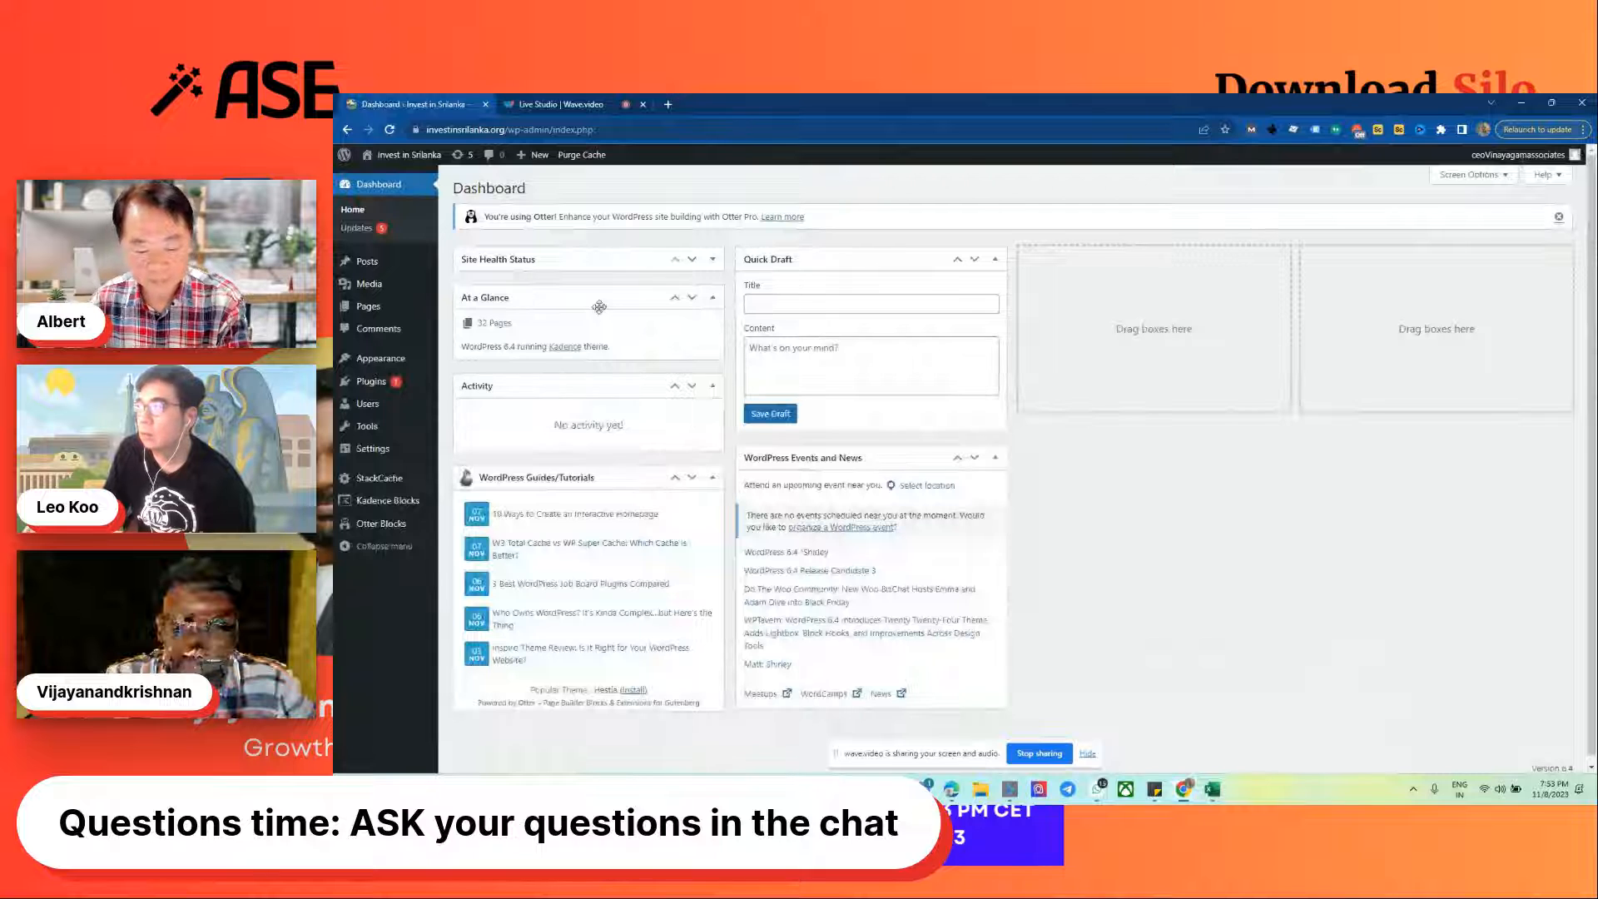
left_click(365, 155)
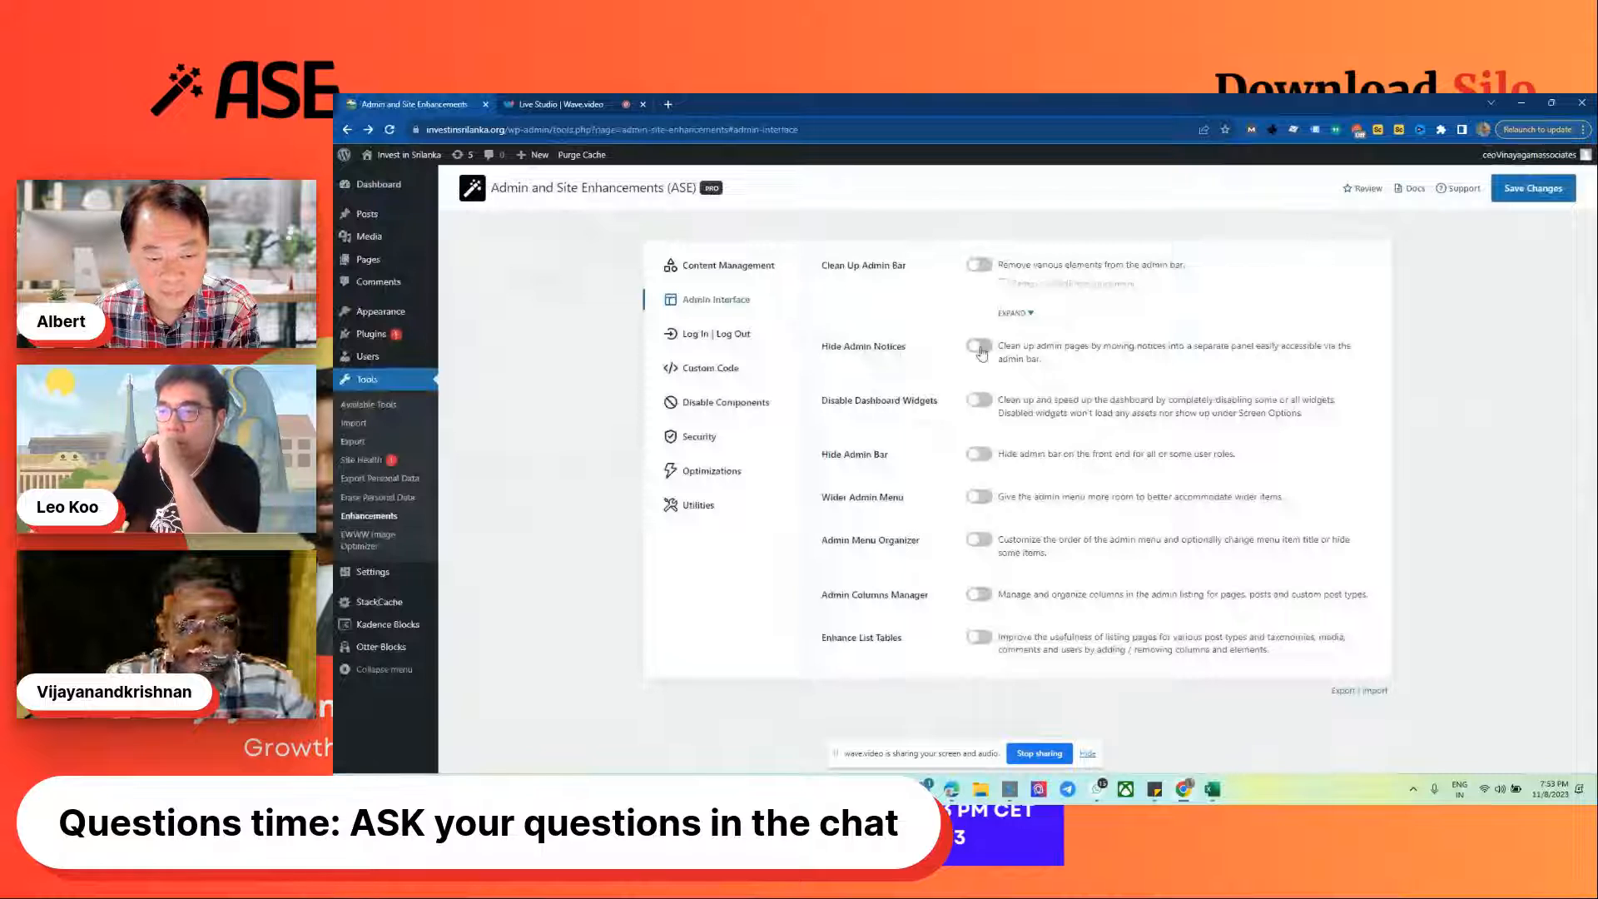
Step: Enable Hide Admin Notices and Disable Dashboard Widgets, selecting Site Health Status, WordPress Events and News and WordPress Guides/Tutorials, and save
left_click(979, 347)
left_click_drag(822, 401, 926, 402)
left_click(979, 400)
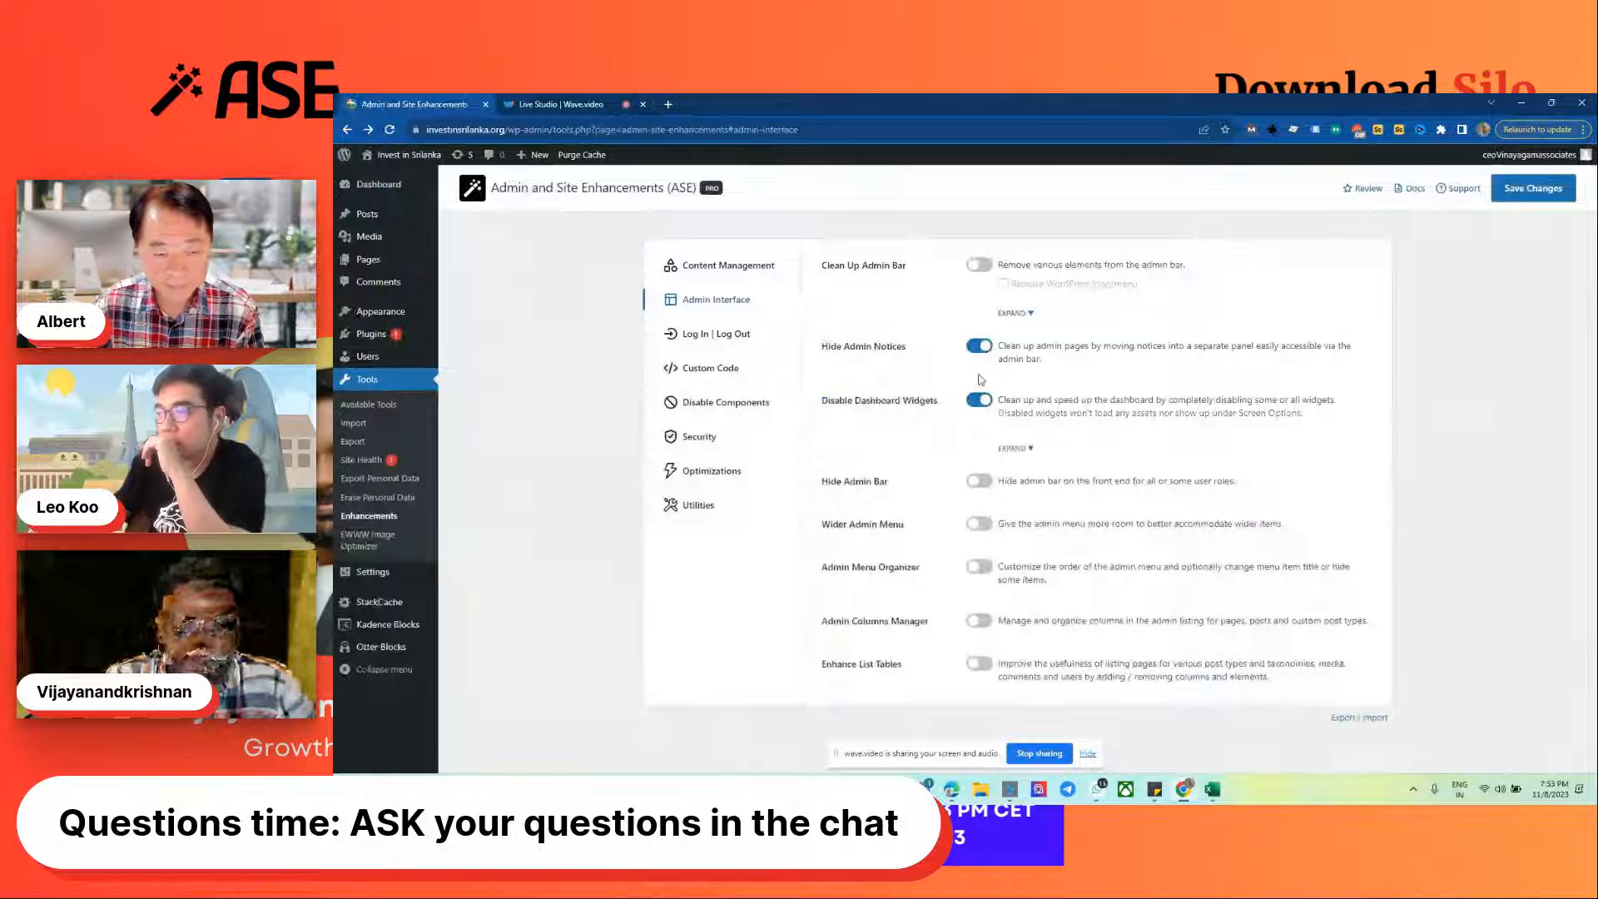
left_click(1015, 448)
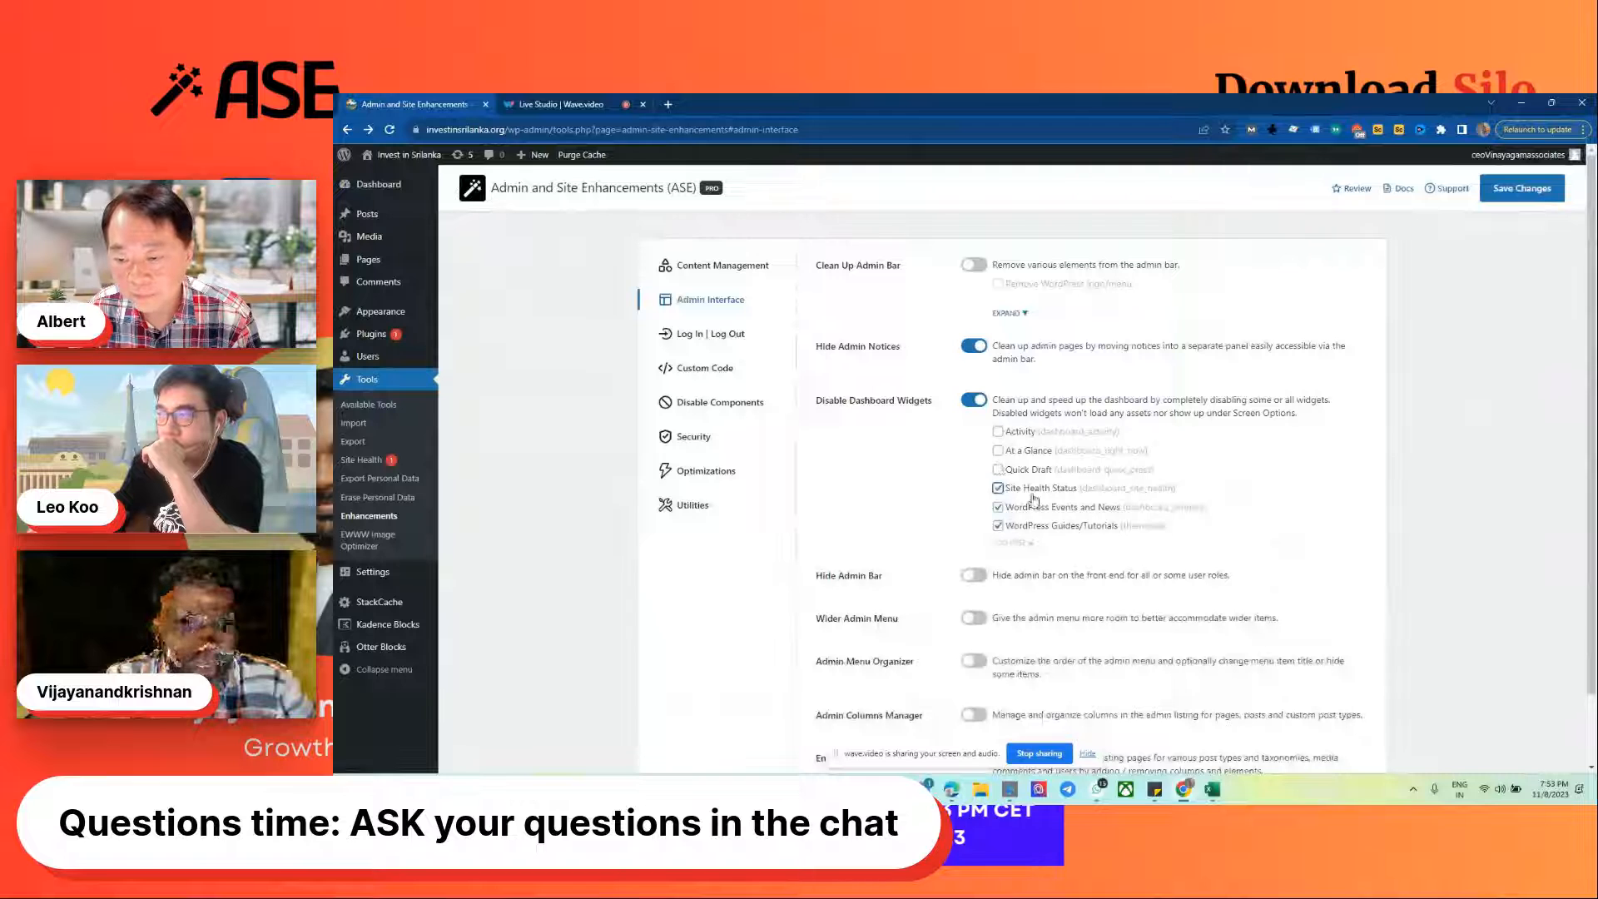
left_click(1522, 188)
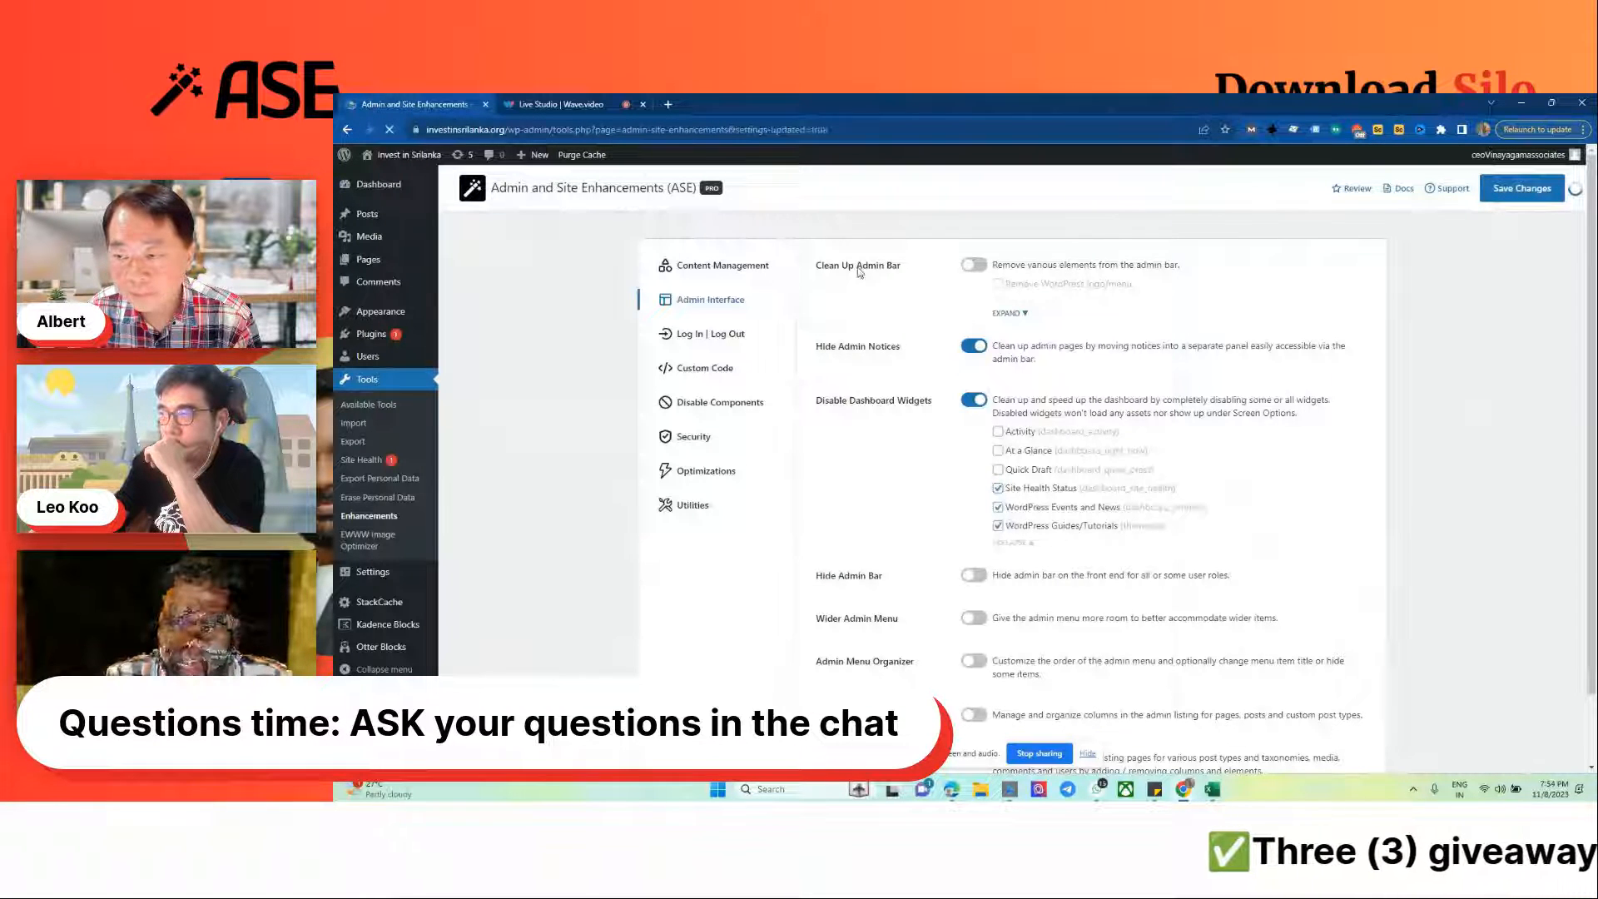
Step: Check the effect of the saved widget and notice settings on the Dashboard and return to the ASE settings
left_click(394, 191)
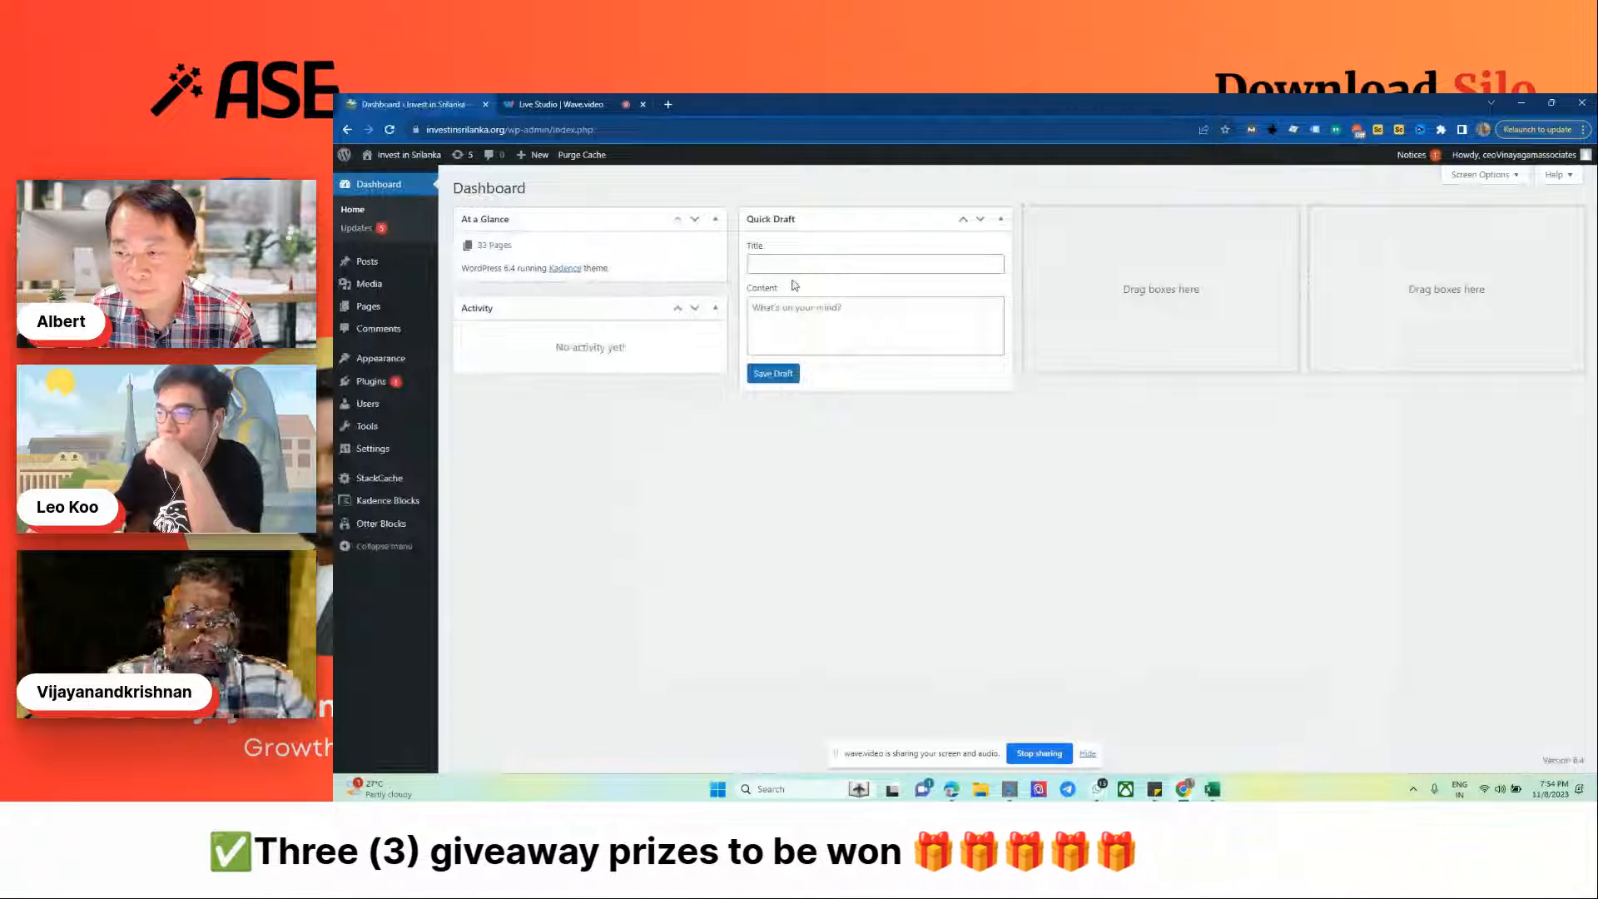
left_click(343, 129)
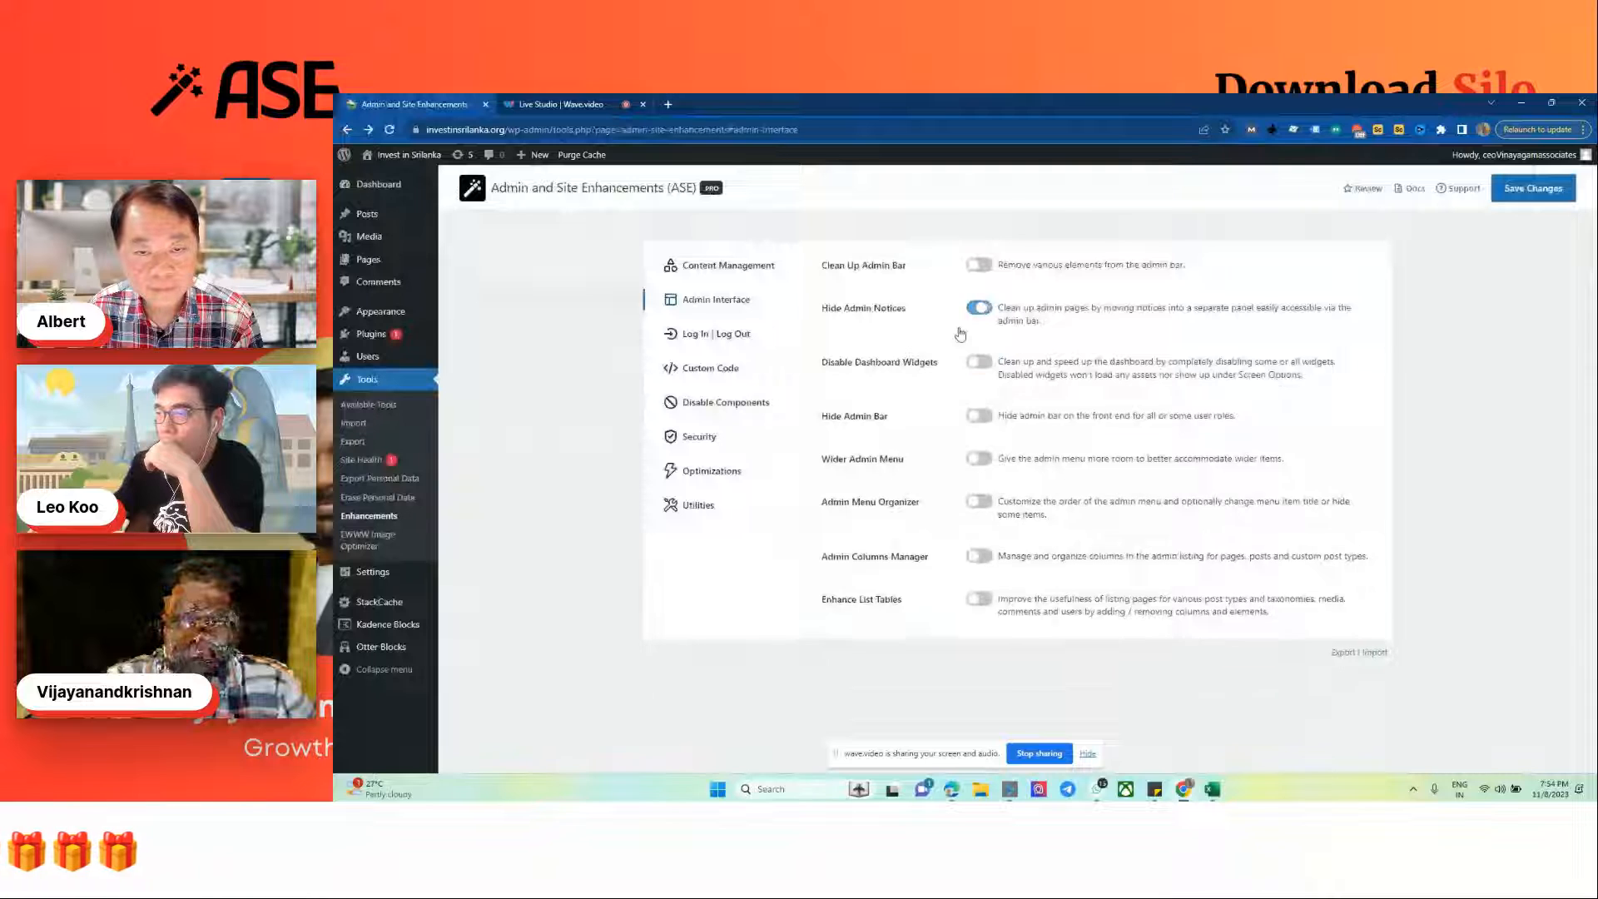
Step: Show the Hide Admin Bar role options and turn it off, enable Wider Admin Menu with a 260px width and save
left_click(977, 416)
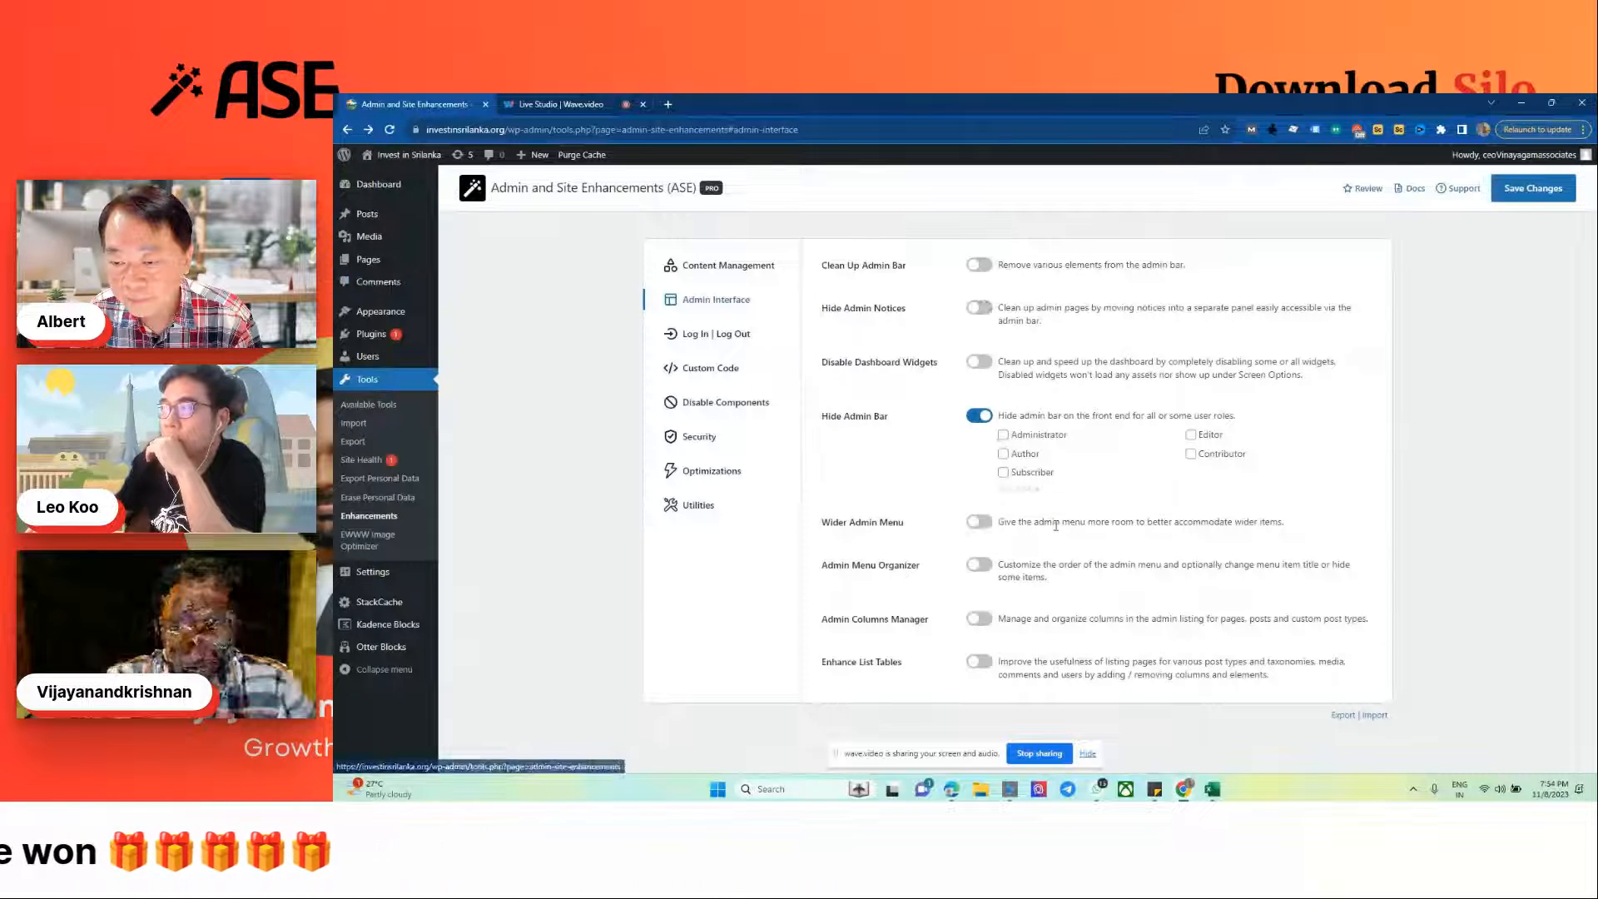
left_click(979, 522)
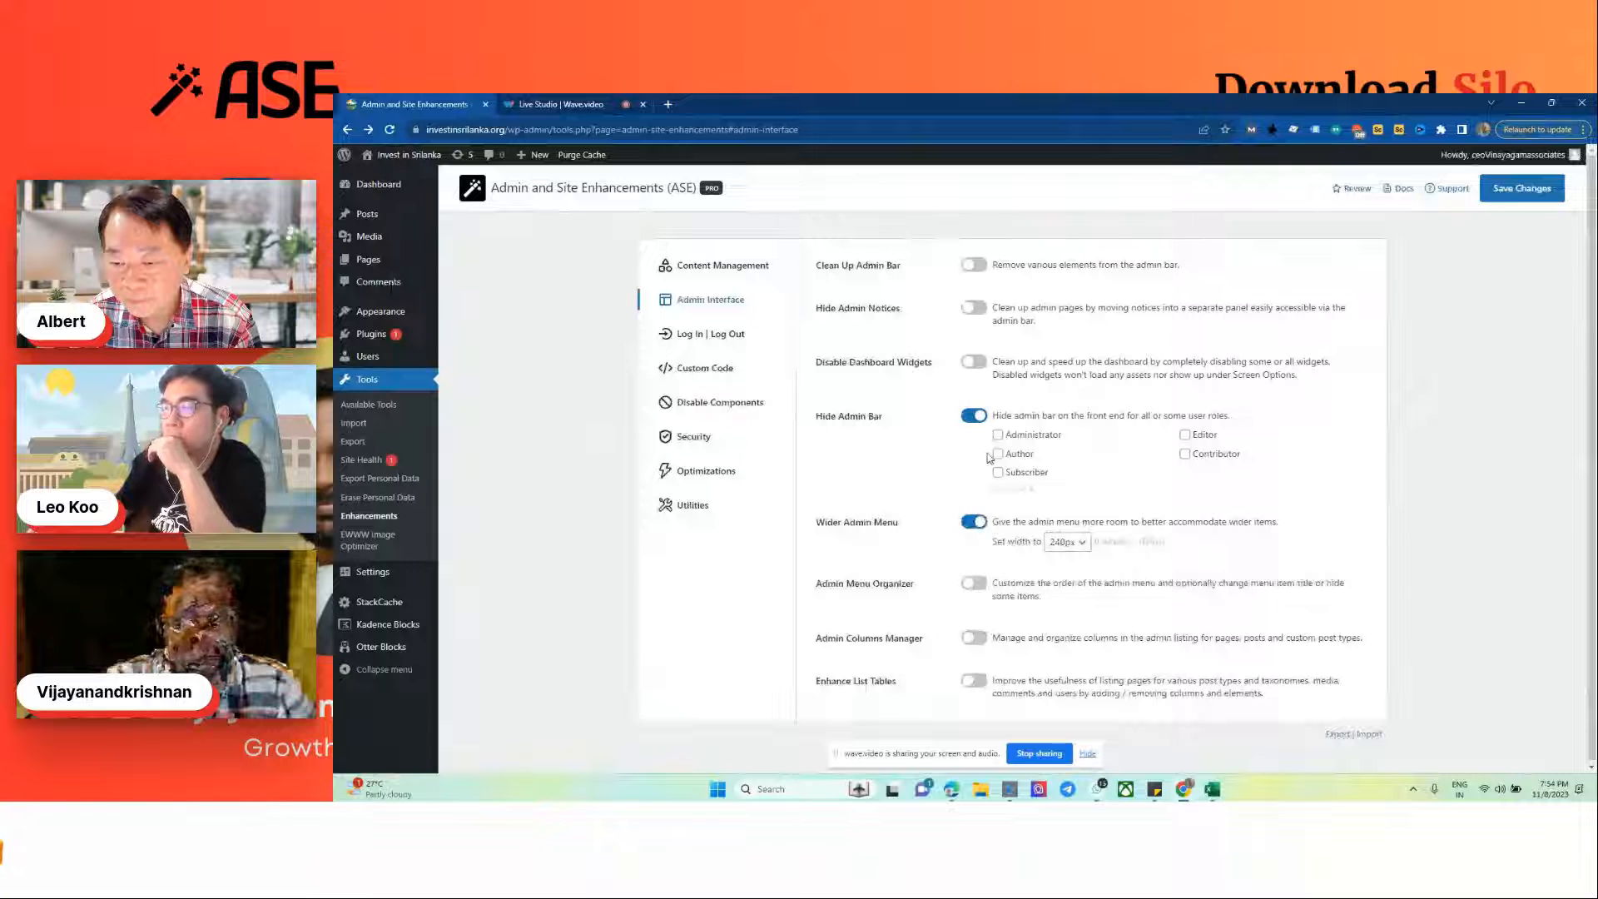
left_click(973, 415)
left_click(1072, 479)
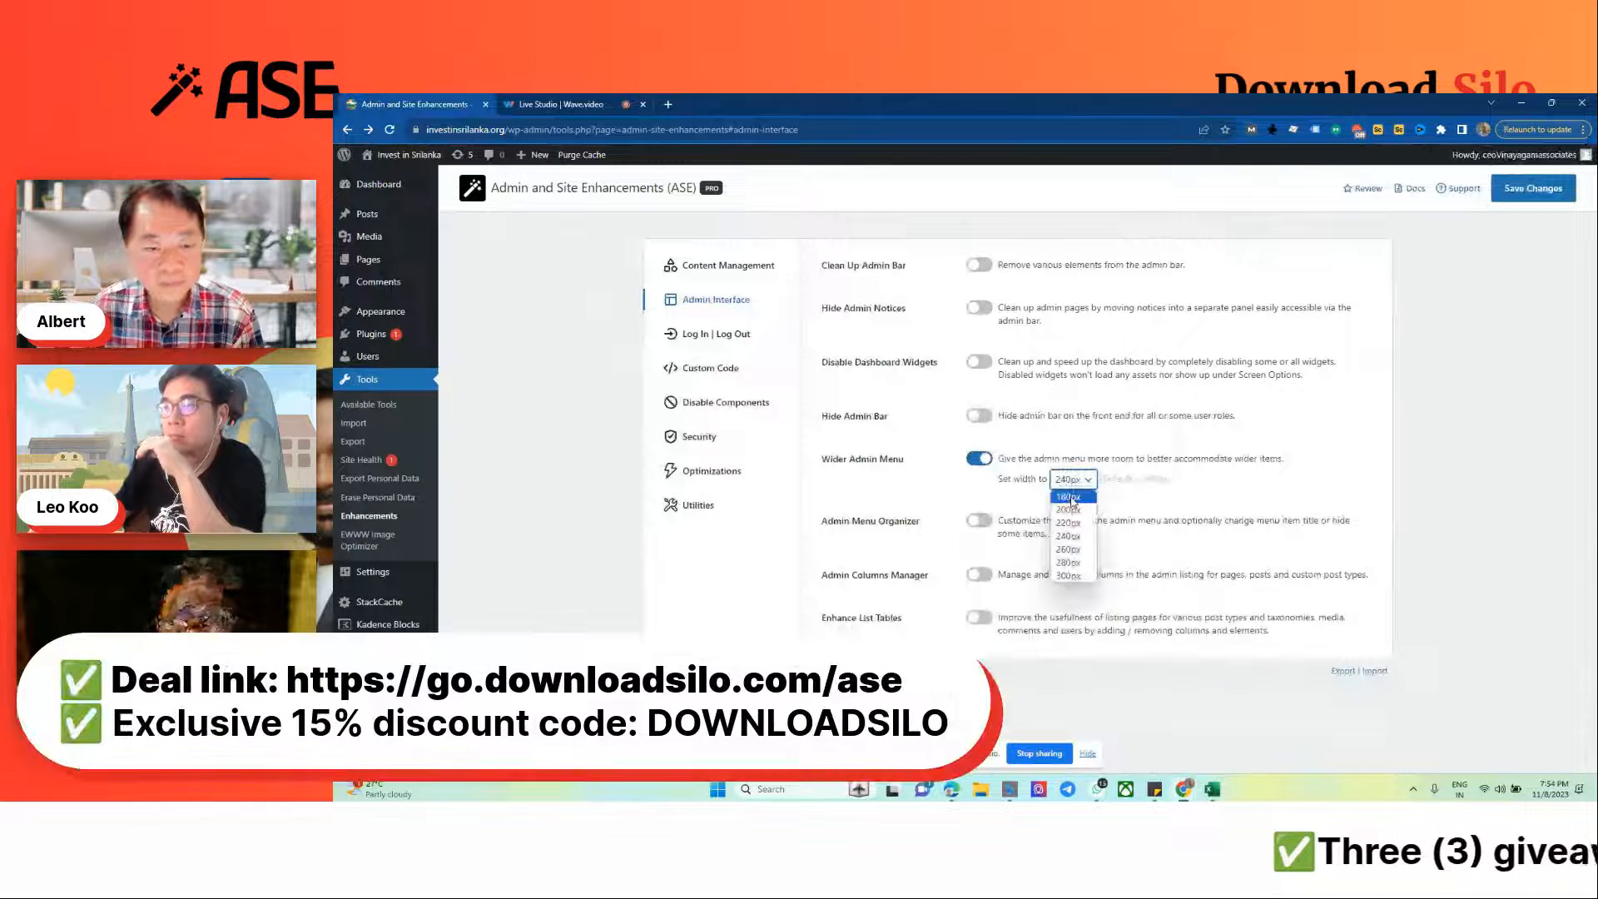
left_click(1068, 548)
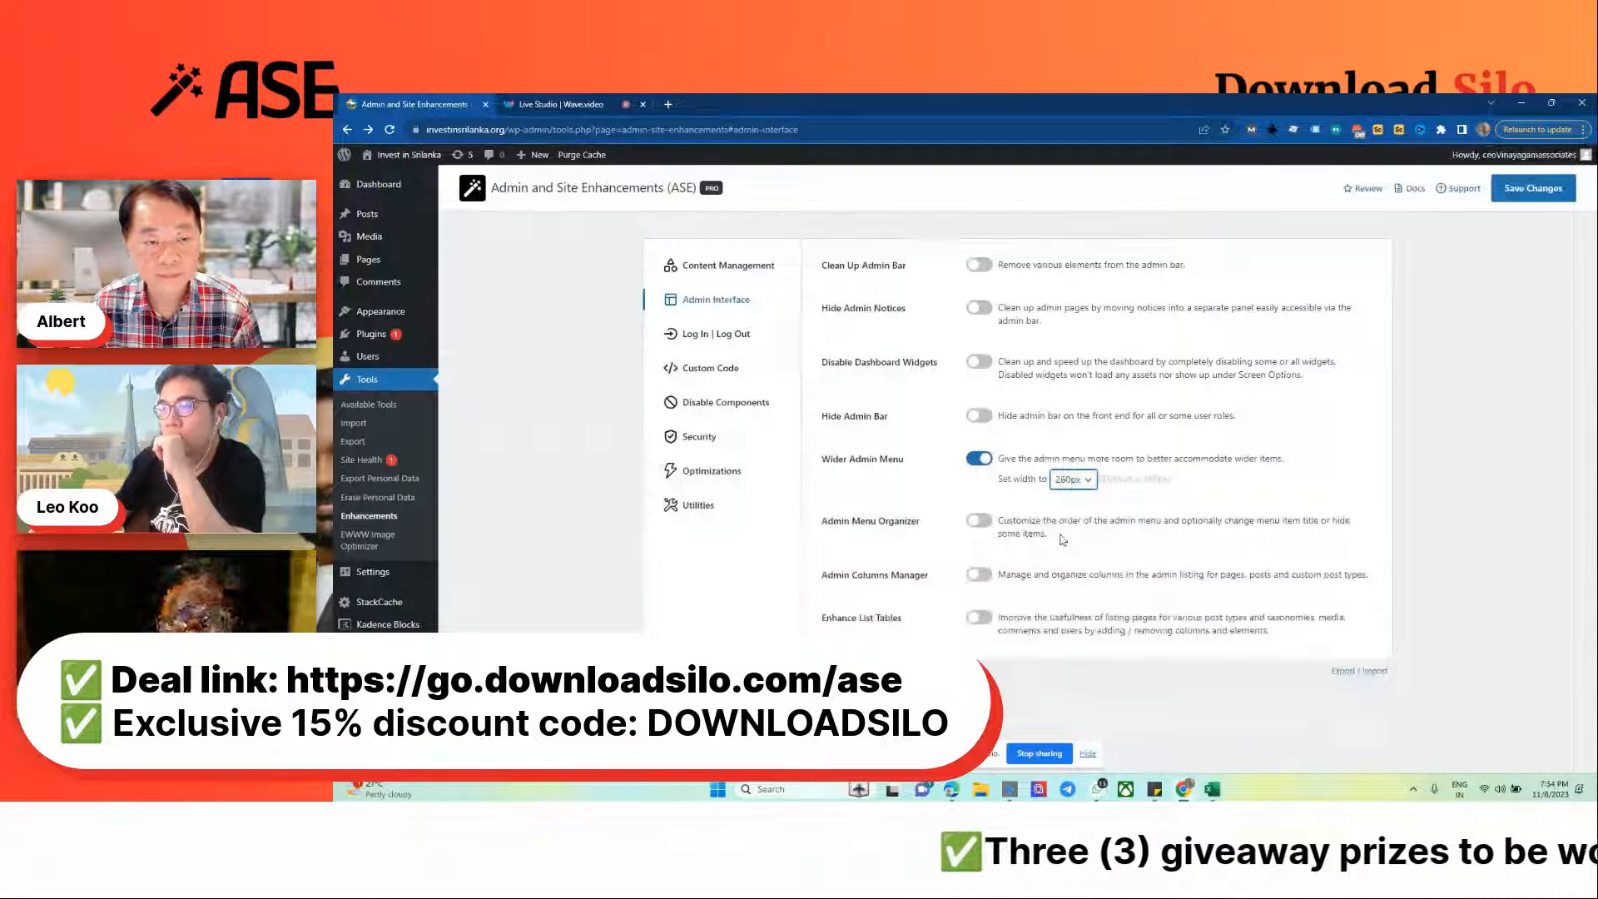
left_click(1533, 188)
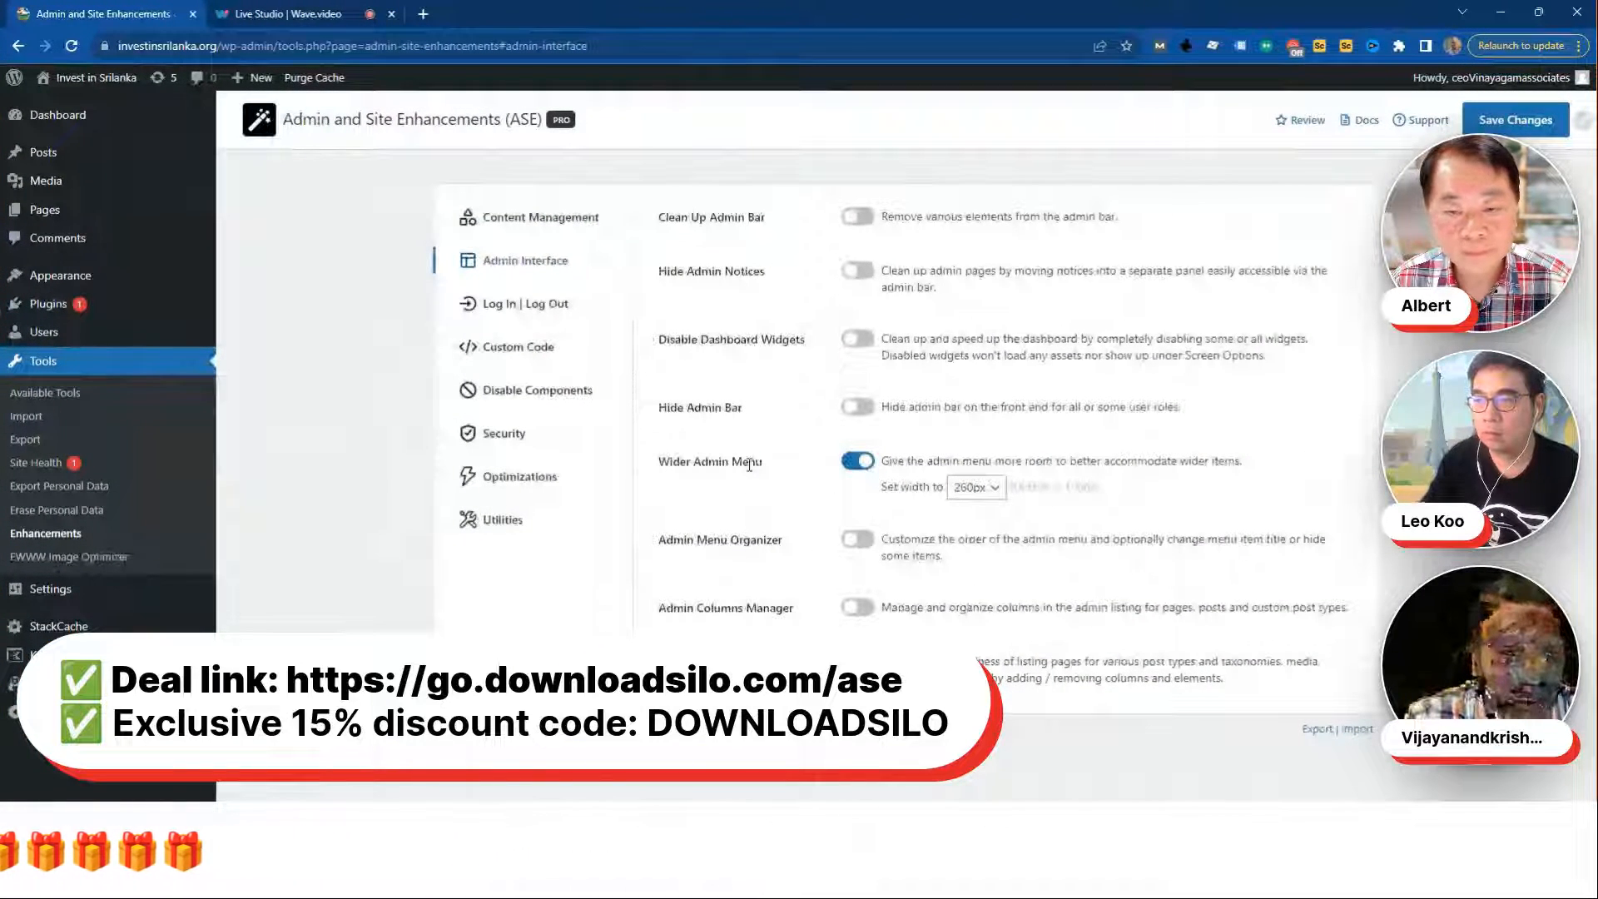
Step: Turn off Wider Admin Menu and enable Admin Menu Organizer
left_click(857, 466)
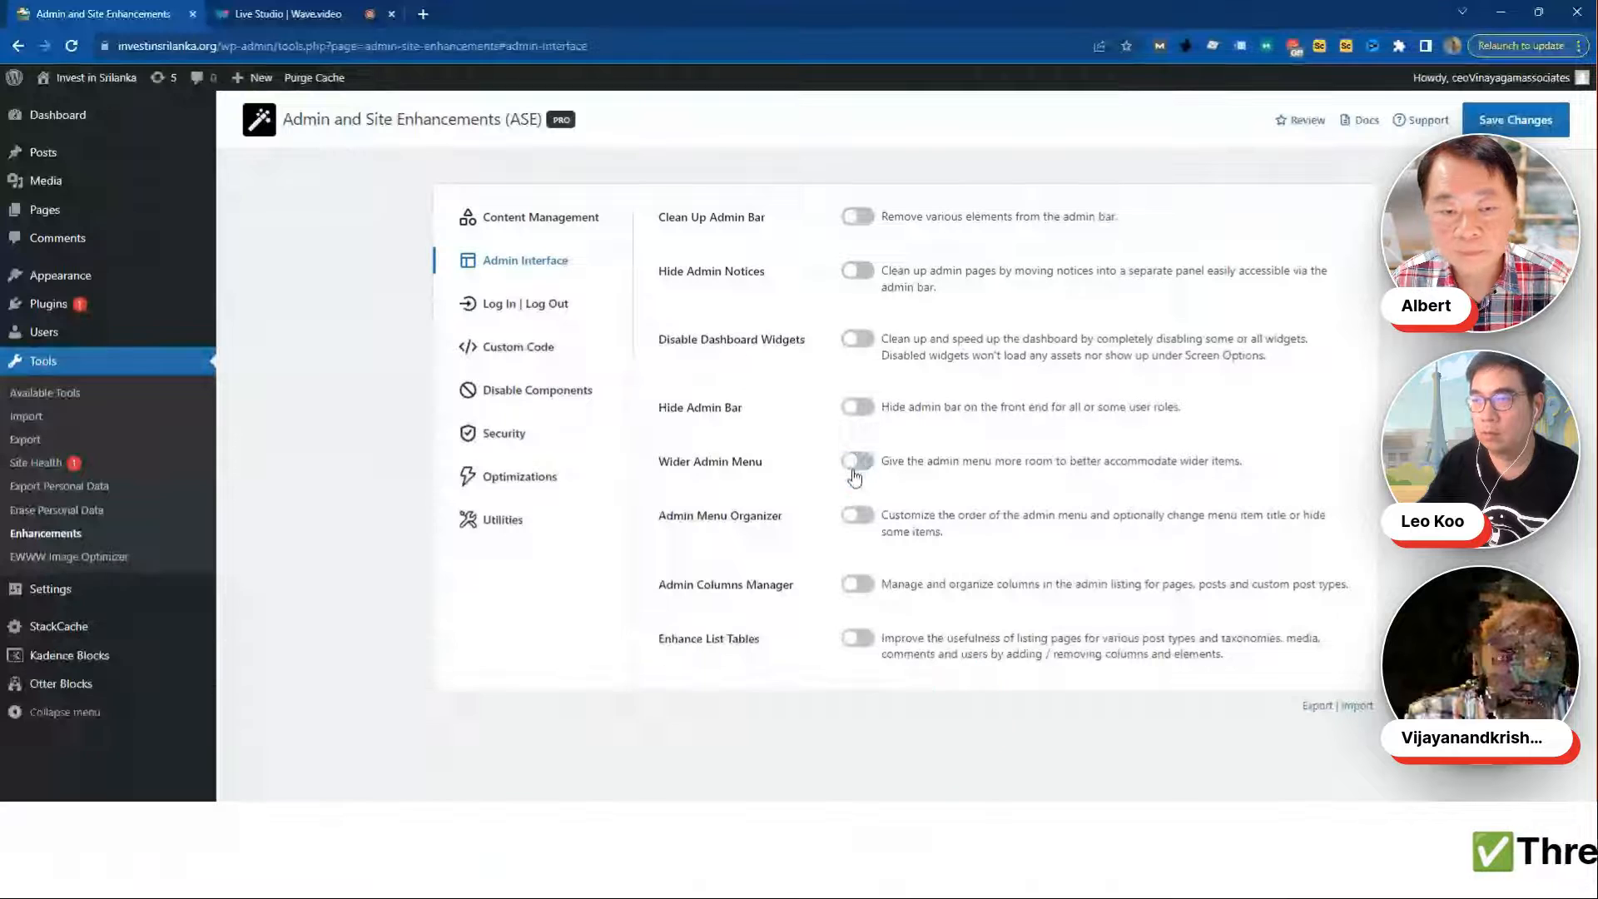
left_click(865, 522)
left_click(866, 525)
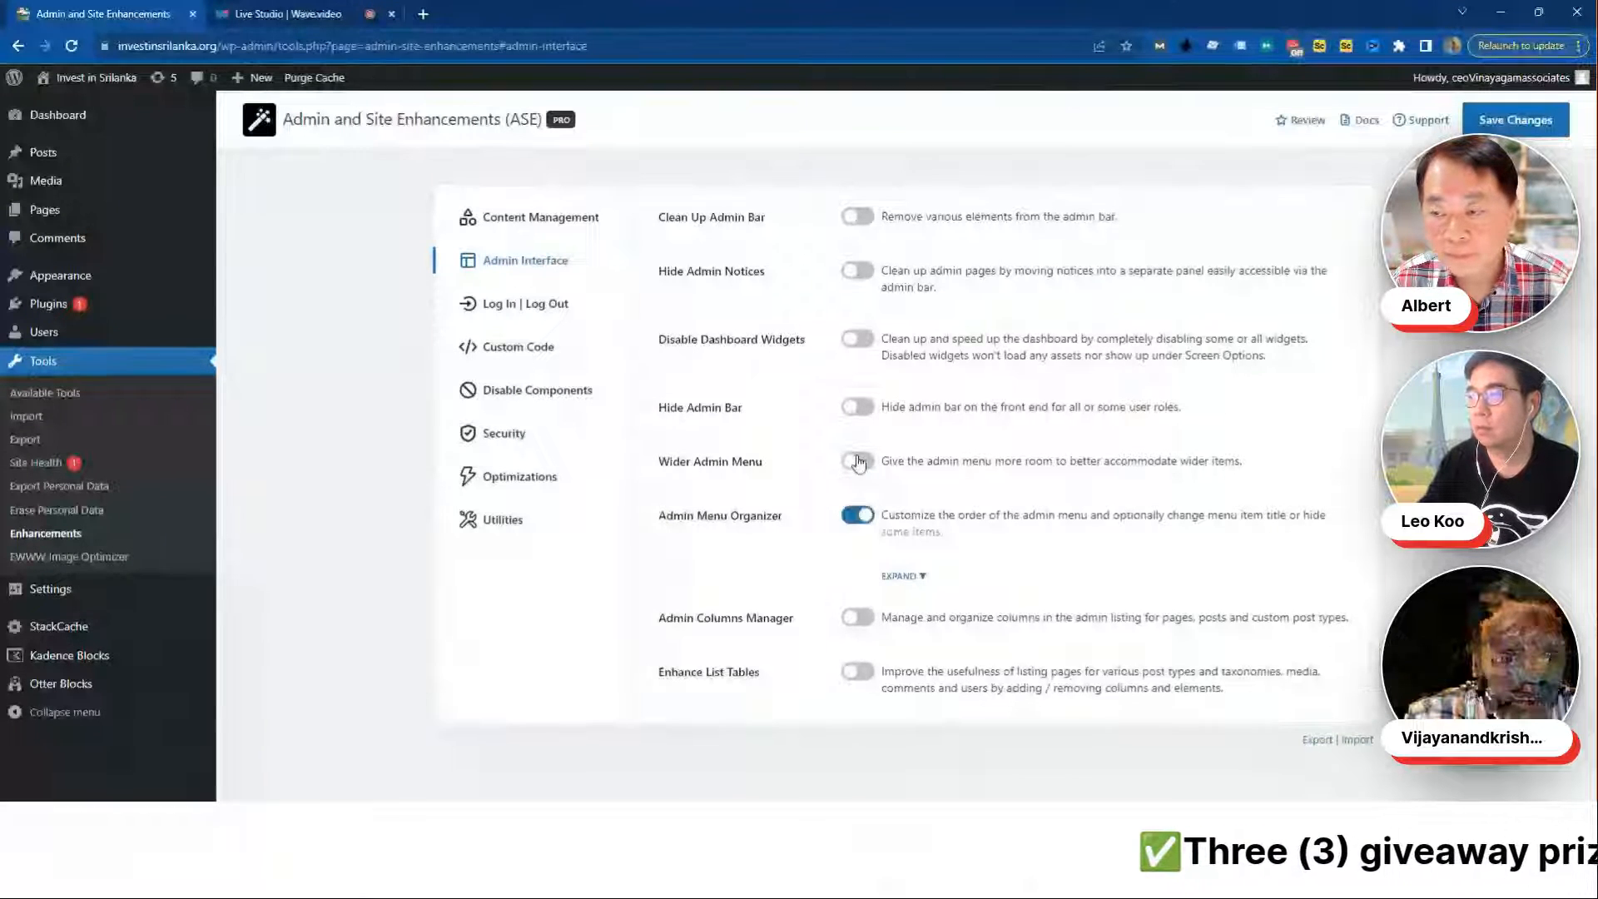
Step: Expand the Admin Menu Organizer list, move the Dashboard item above Appearance and save the changes
left_click(897, 576)
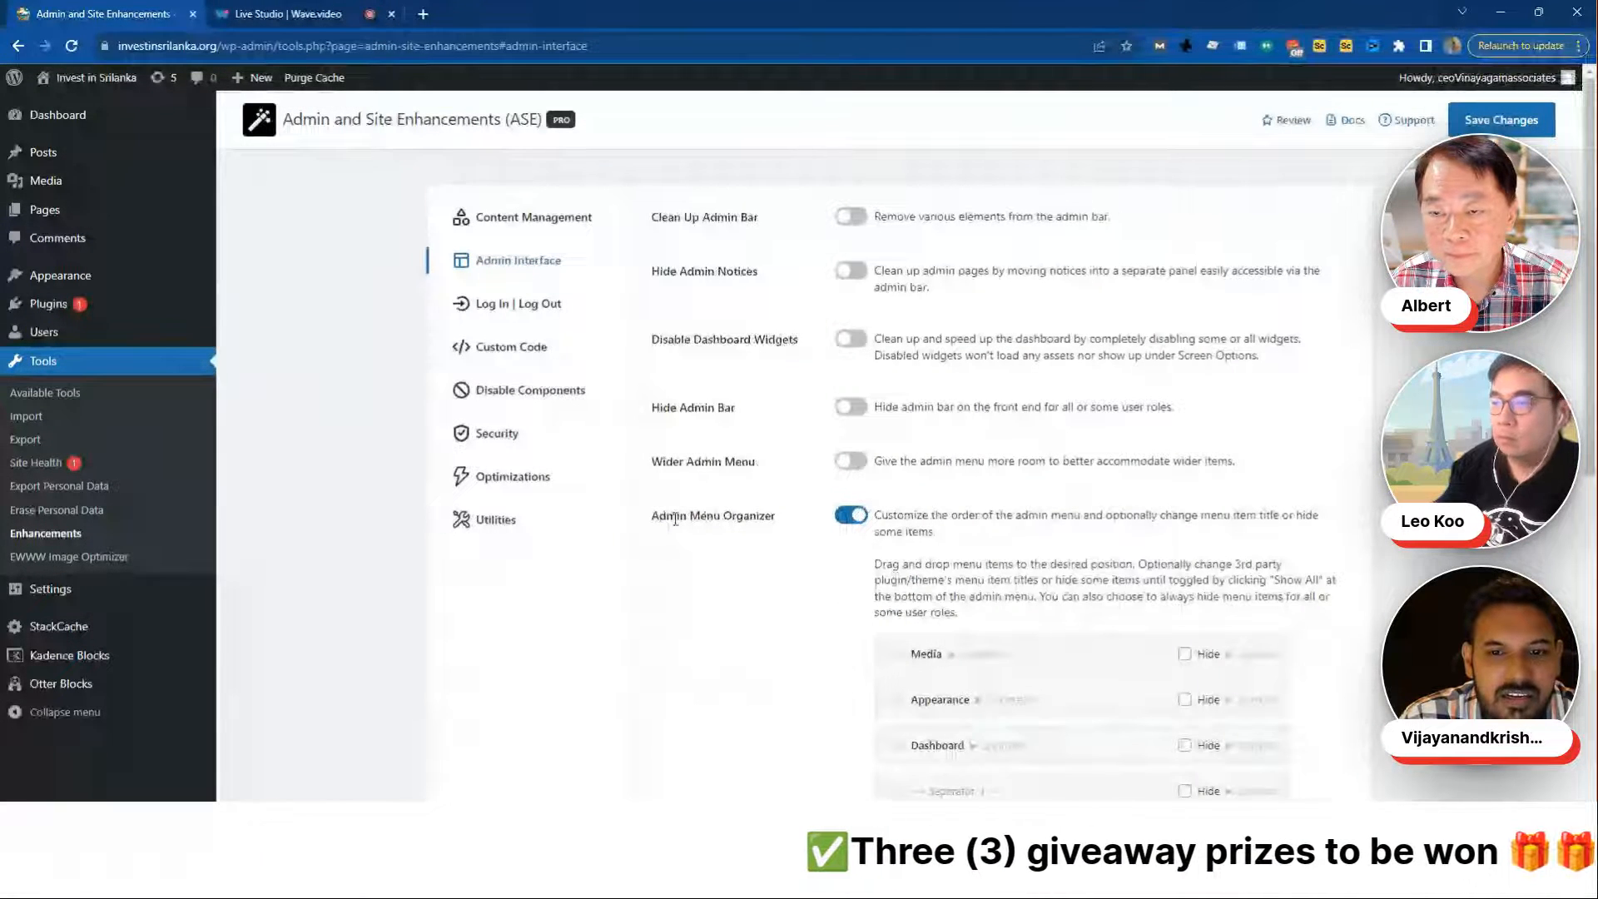
scroll(894, 578, "down", 5)
scroll(980, 543, "down", 1)
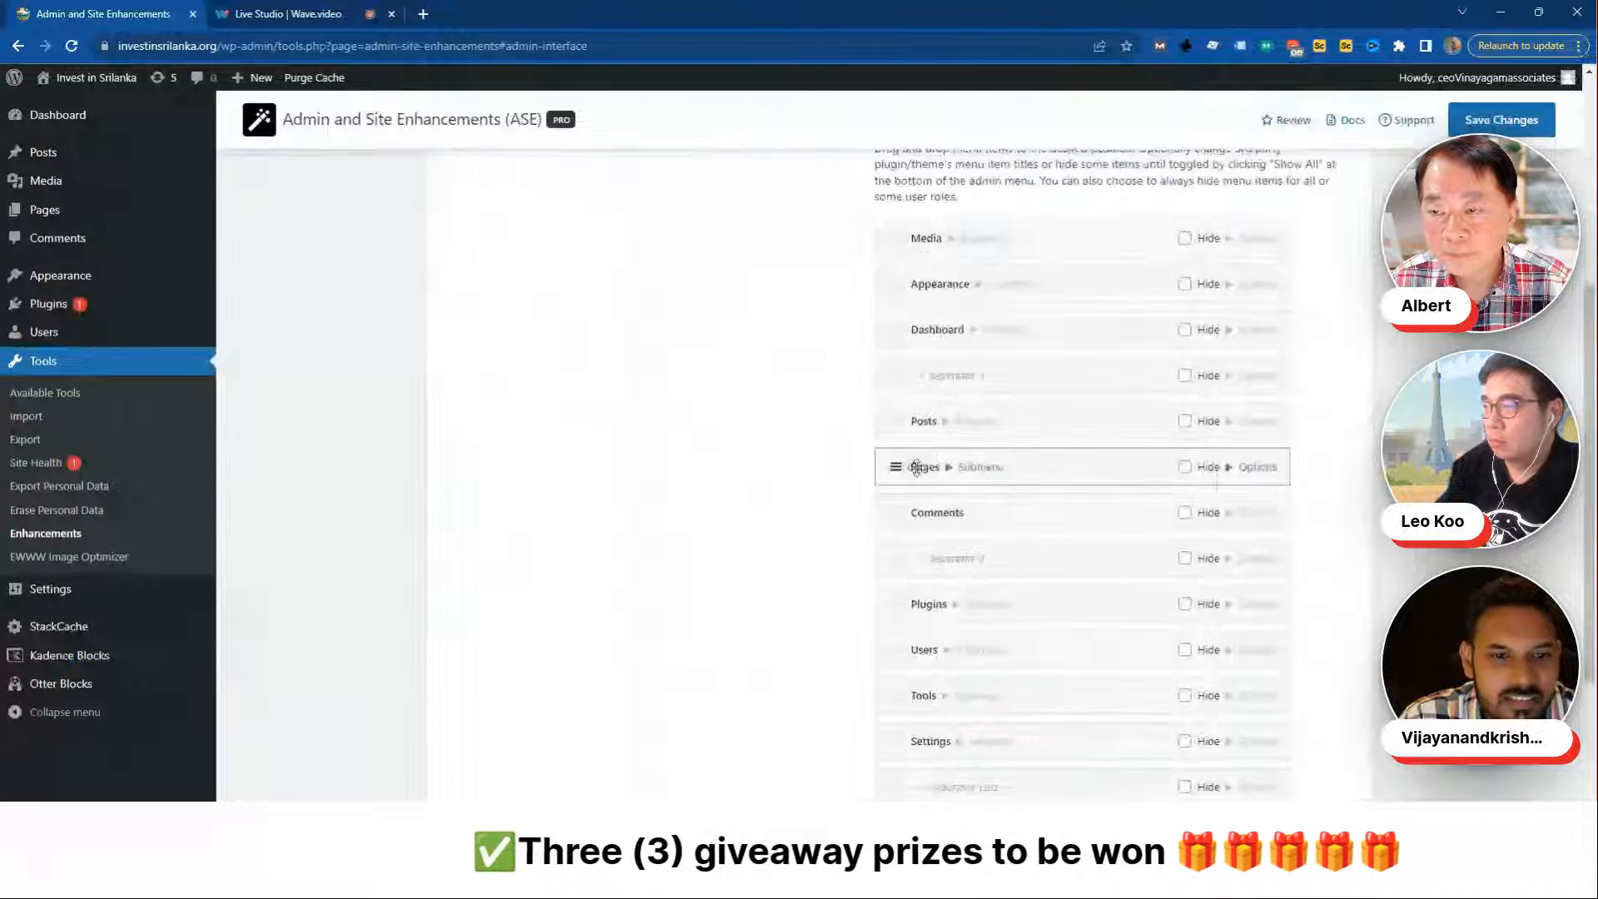
scroll(903, 545, "up", 3)
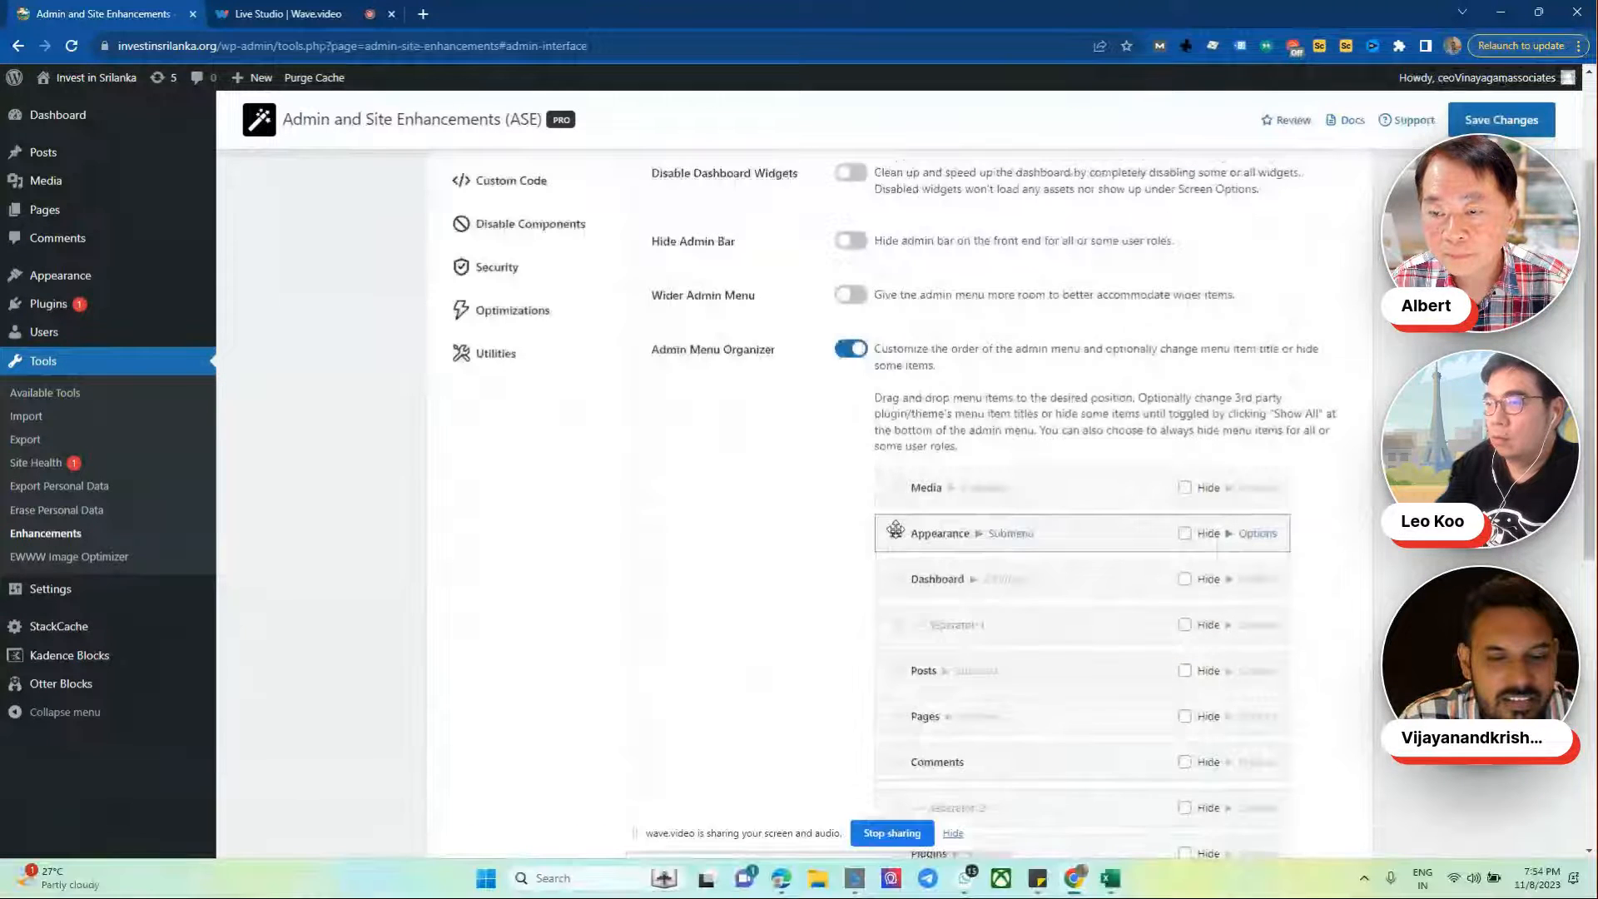
left_click_drag(895, 529, 891, 522)
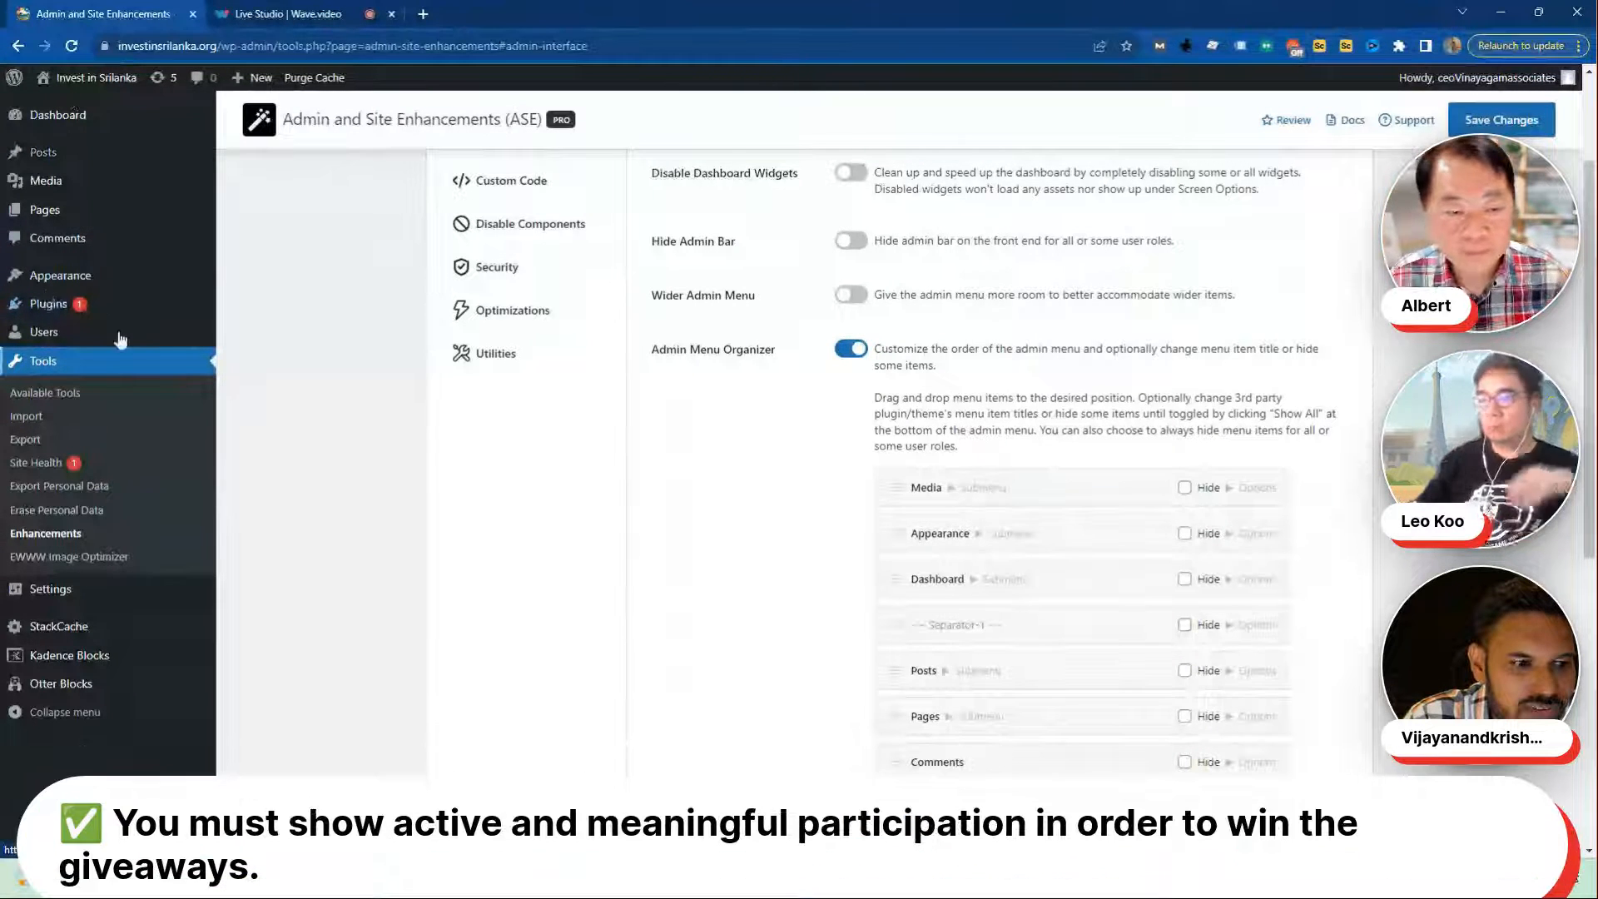
mouse_move(87, 173)
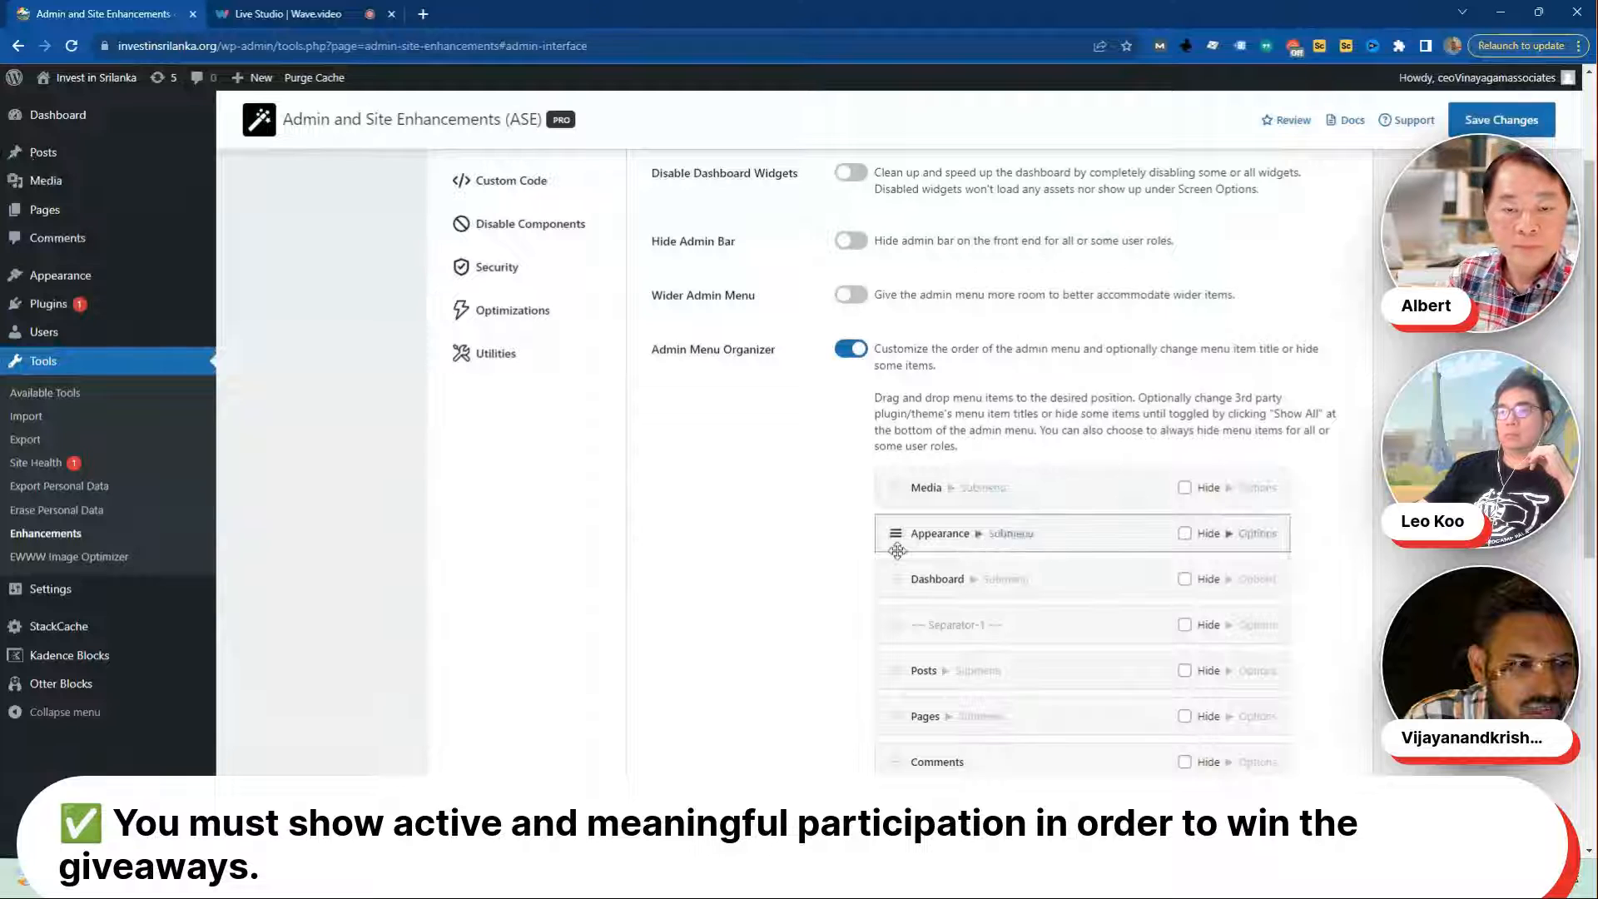
left_click_drag(896, 578, 892, 496)
left_click(1499, 116)
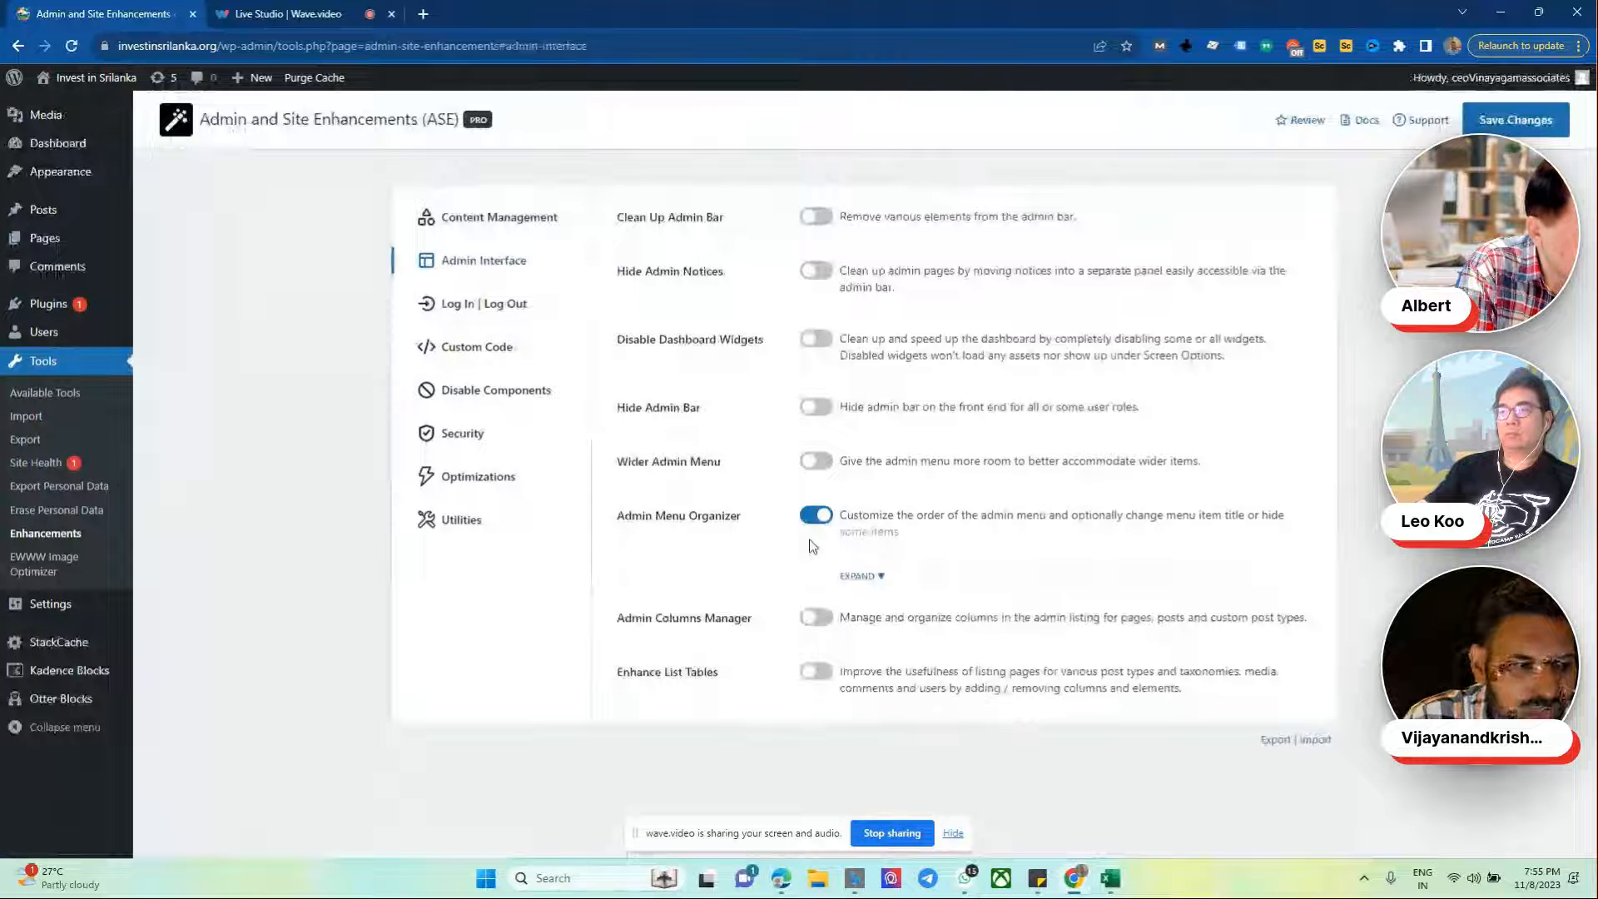
Step: Expand the Admin Menu Organizer list again, enable Enhance List Tables and expand its options
left_click(882, 576)
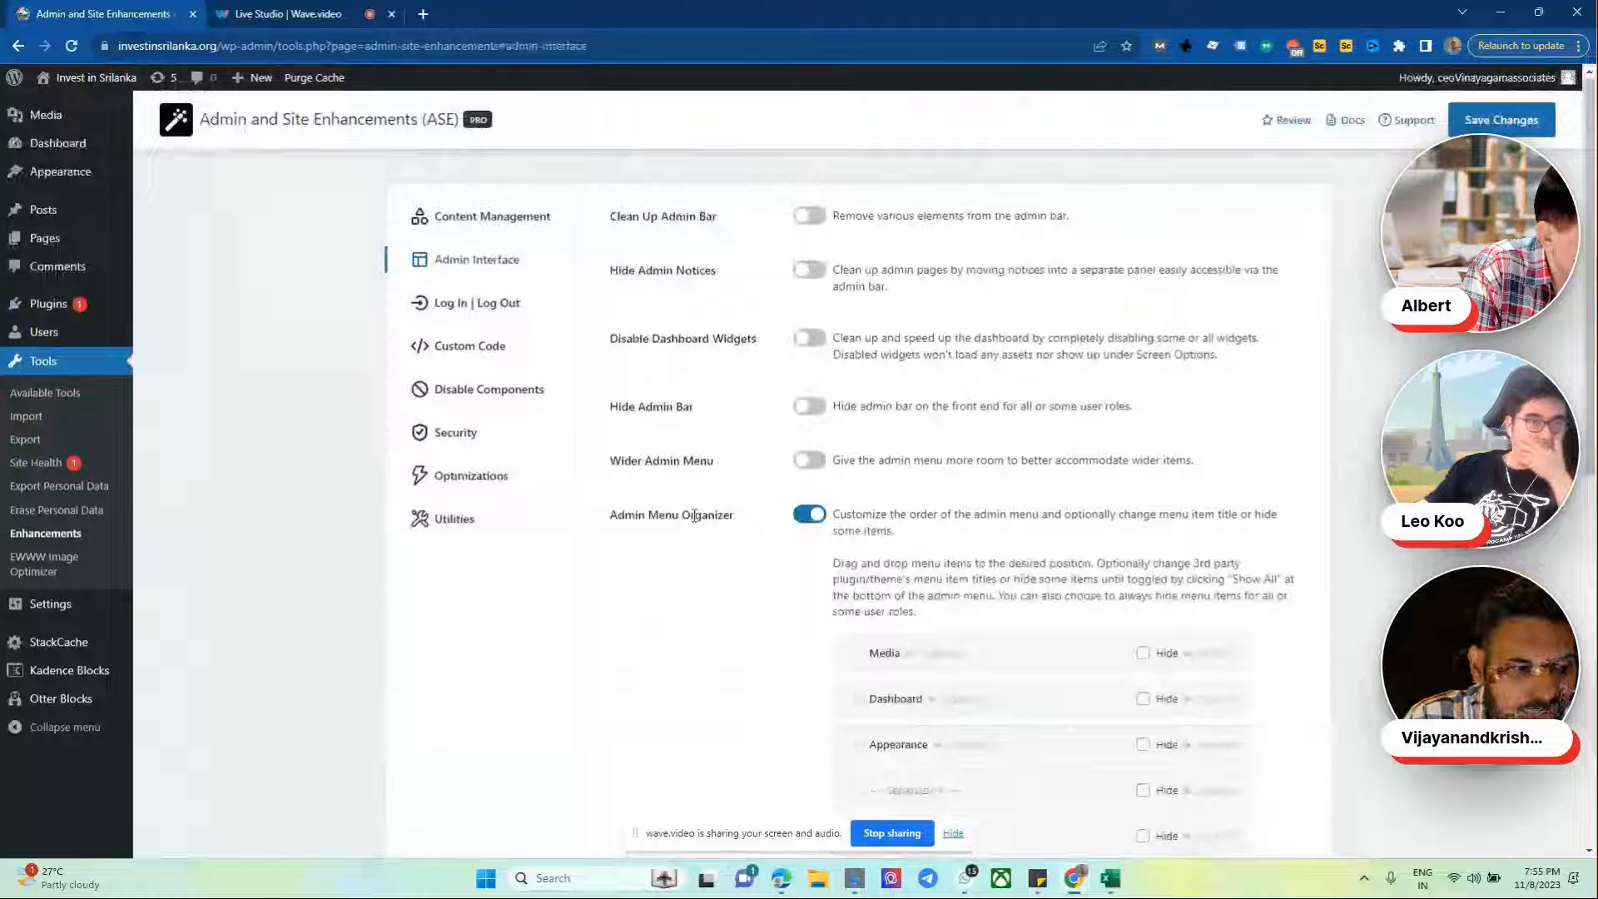
scroll(695, 516, "down", 9)
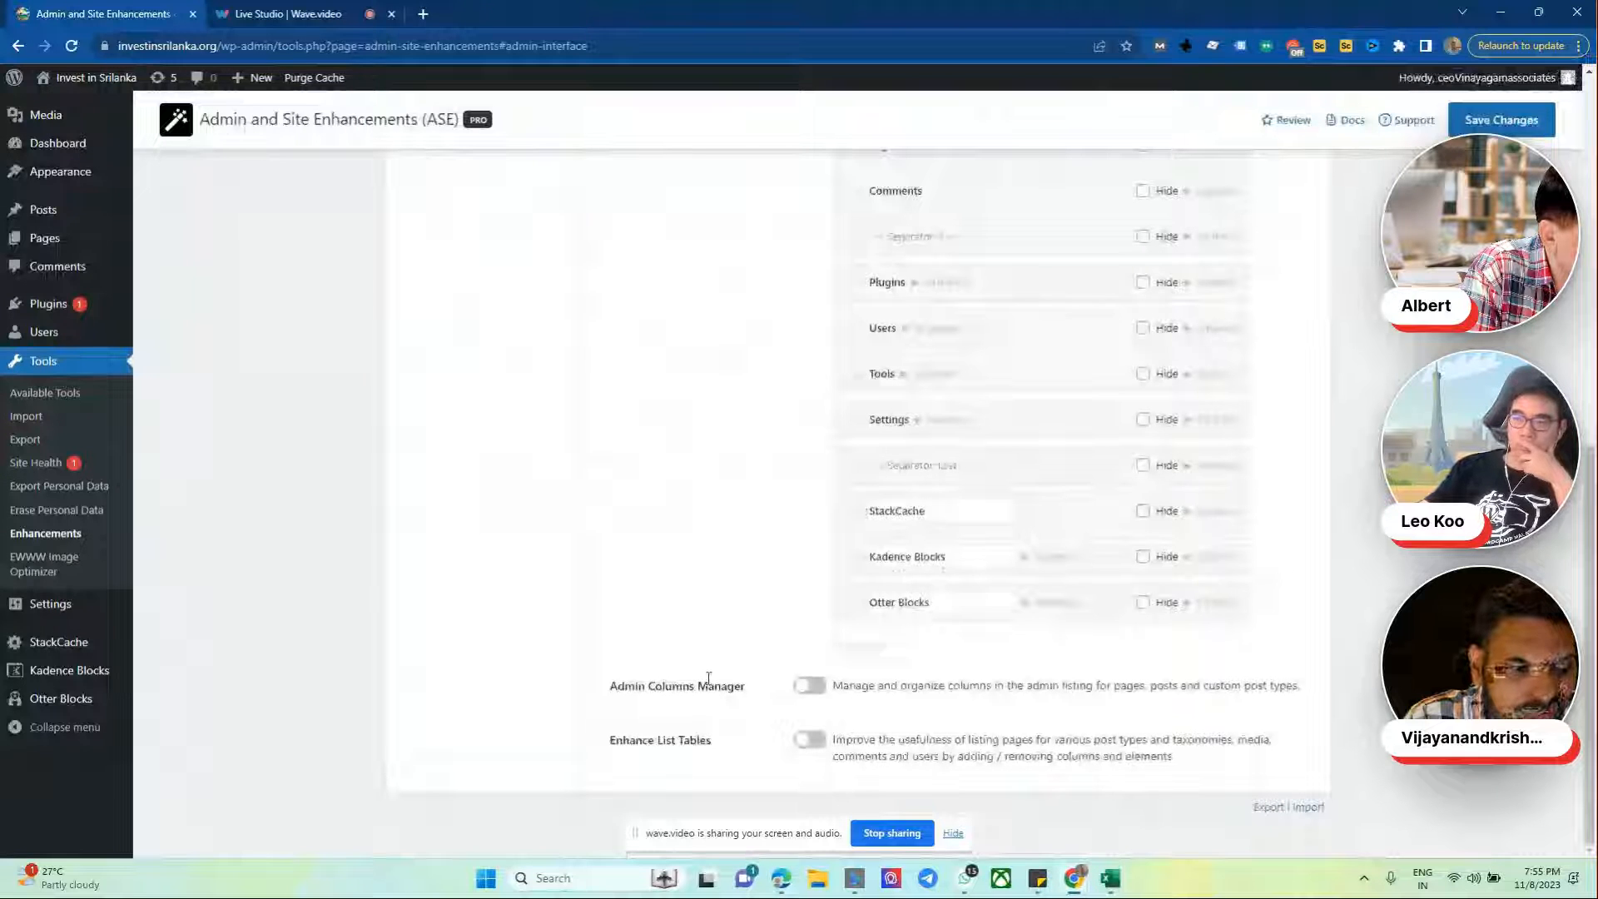
left_click(801, 743)
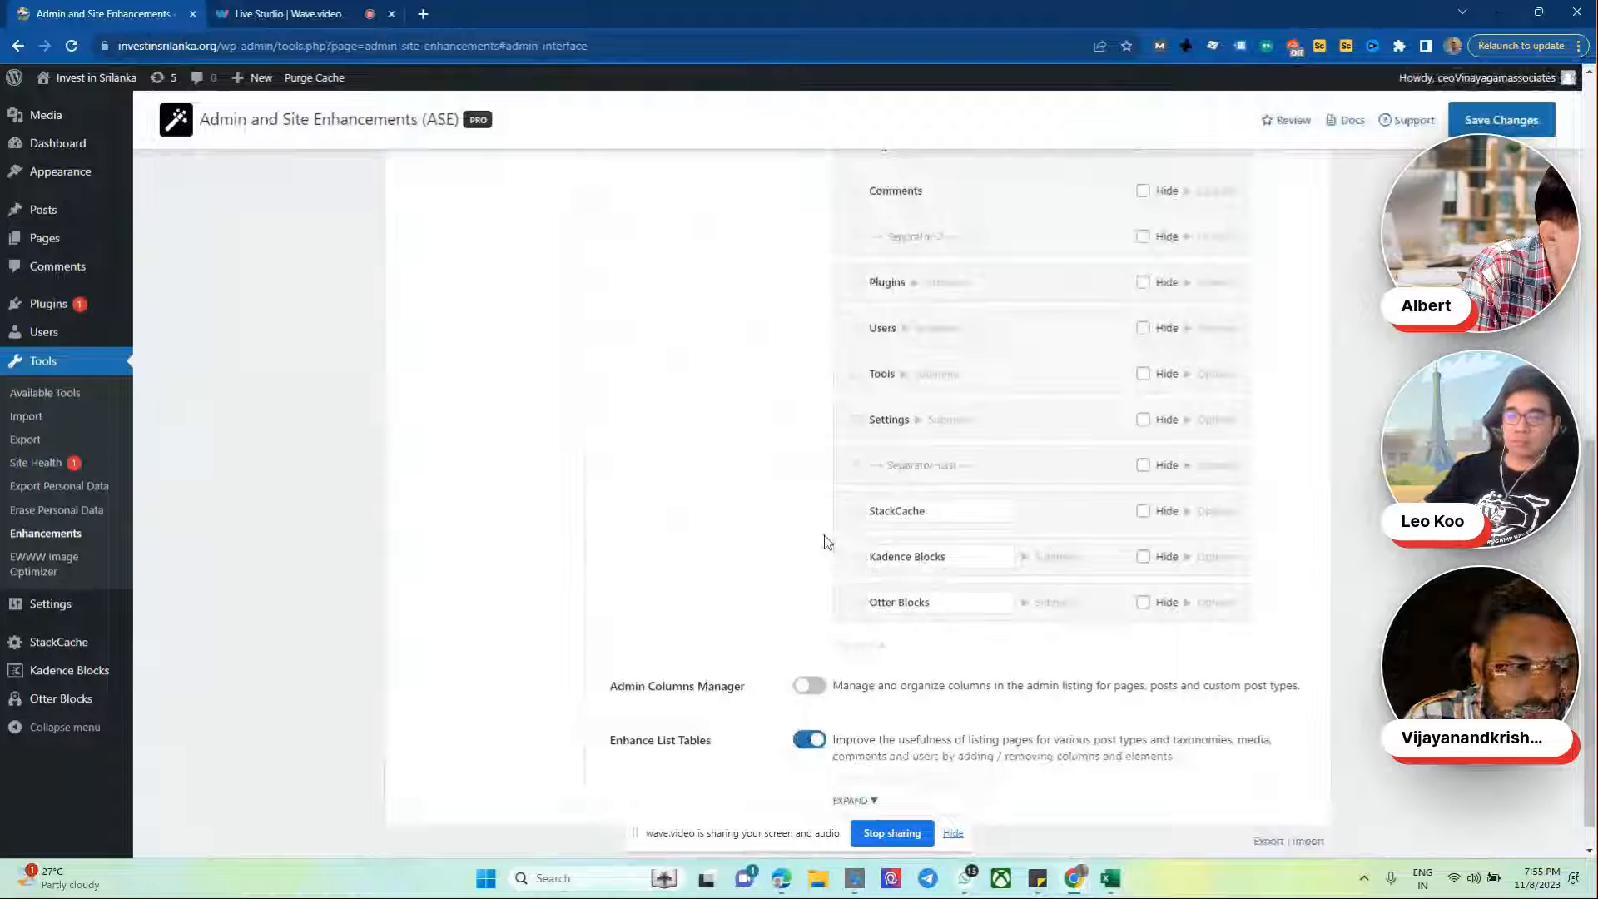
scroll(857, 770, "down", 1)
left_click(857, 770)
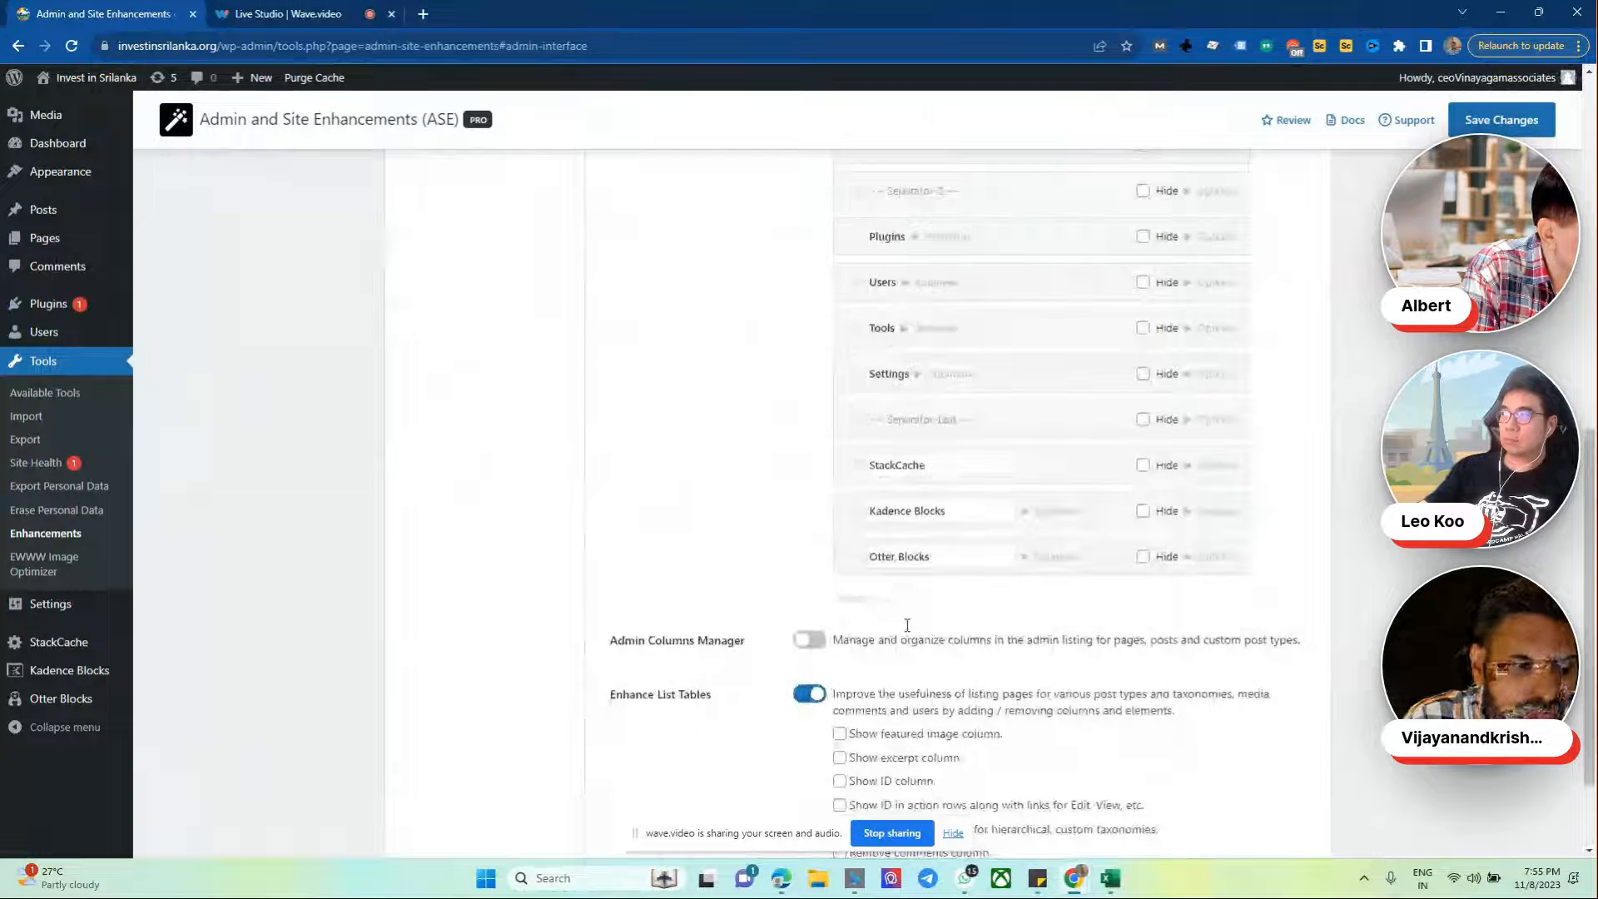
Step: Set Enhance List Tables to show the featured image, excerpt and ID columns, remove the comments and tags columns, and save
scroll(753, 630, "down", 2)
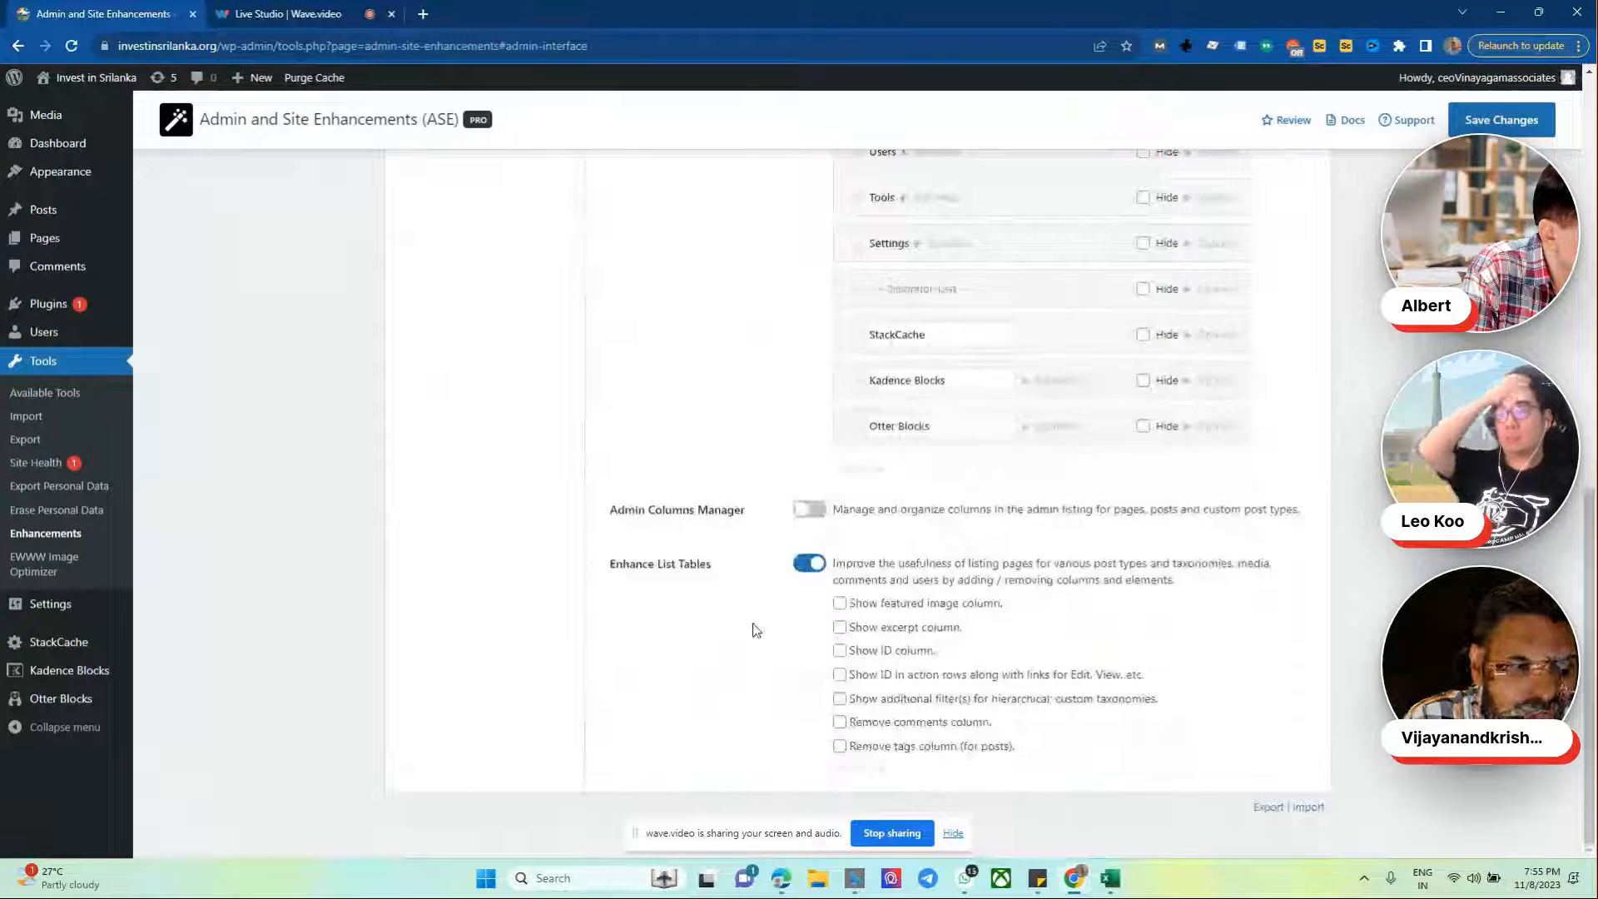
left_click(841, 604)
left_click(839, 628)
left_click(840, 651)
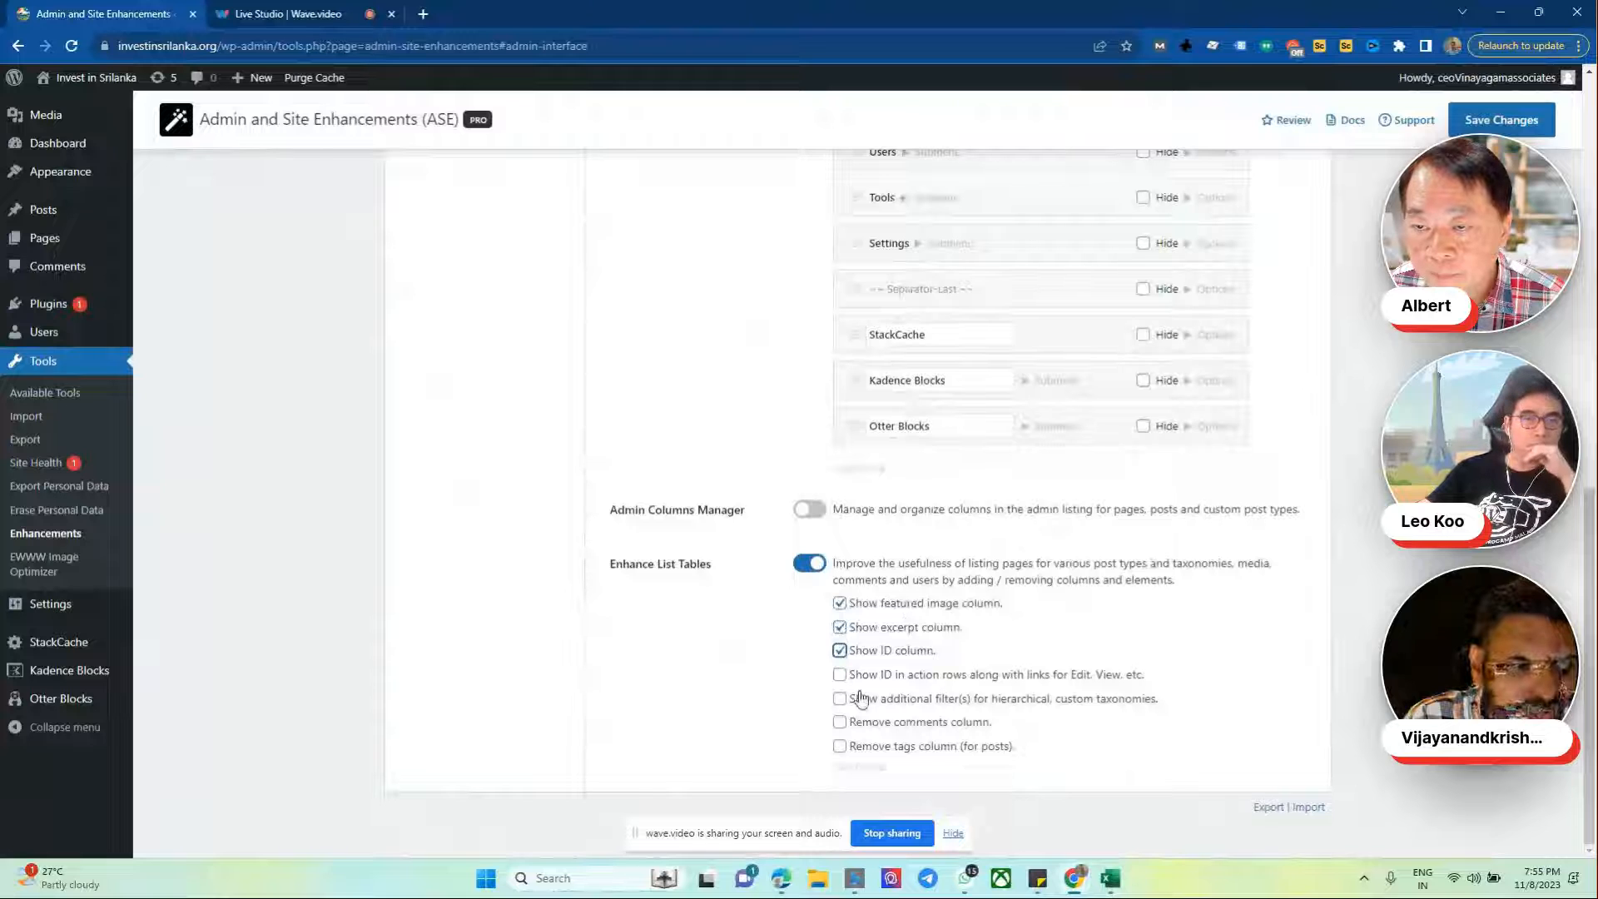
left_click(839, 722)
left_click(839, 746)
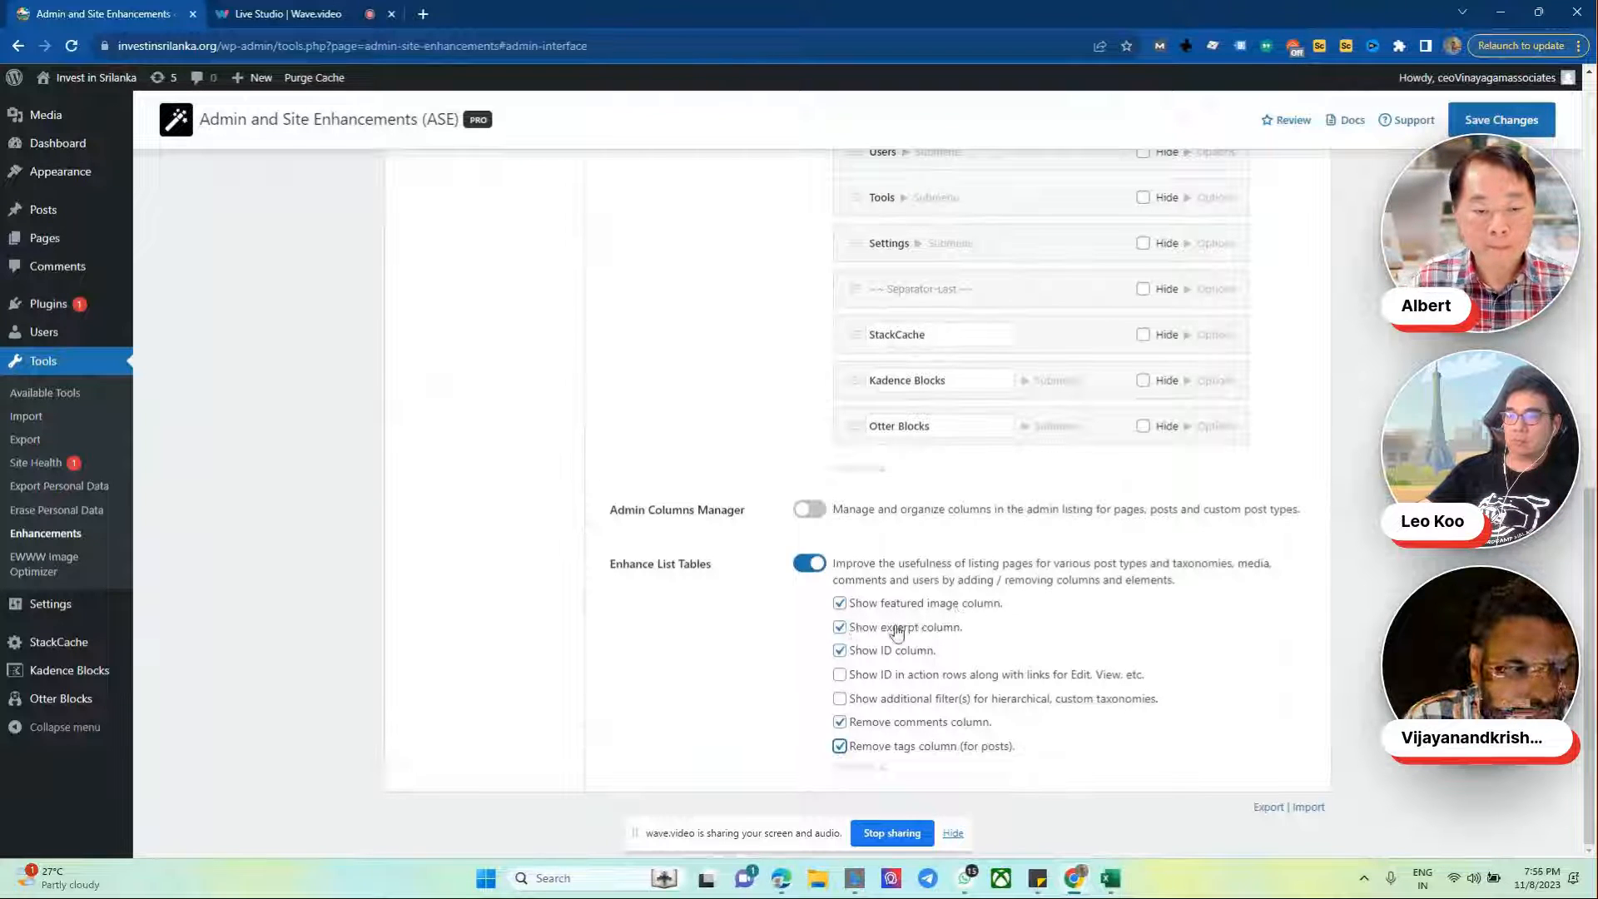
left_click(1514, 117)
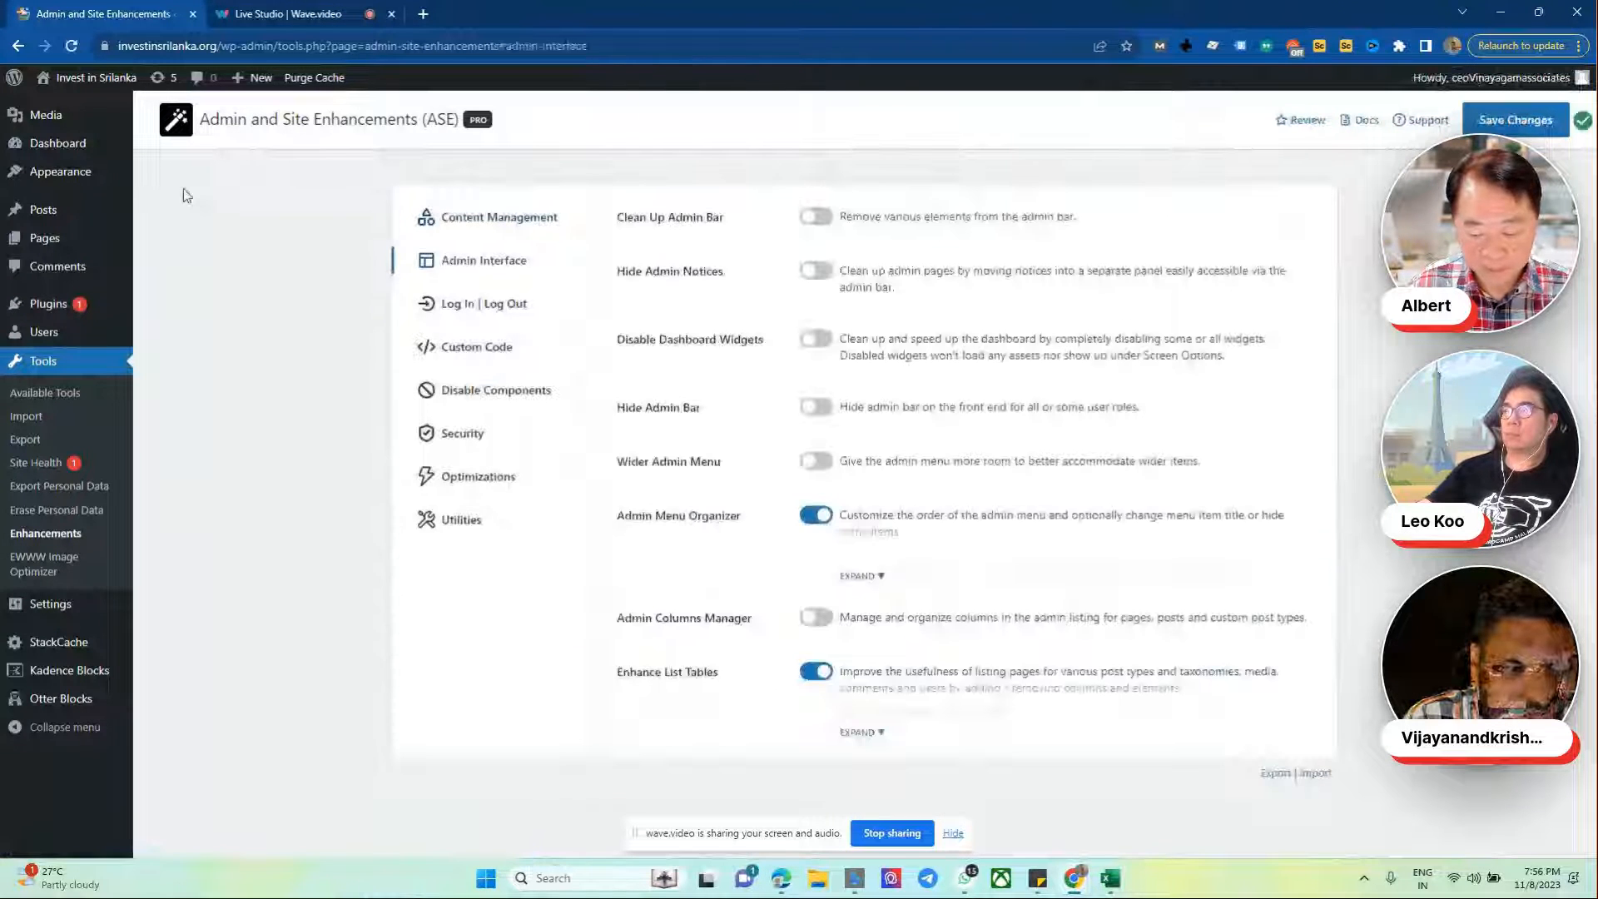
Step: Open the list of all posts to check its columns
mouse_move(46, 240)
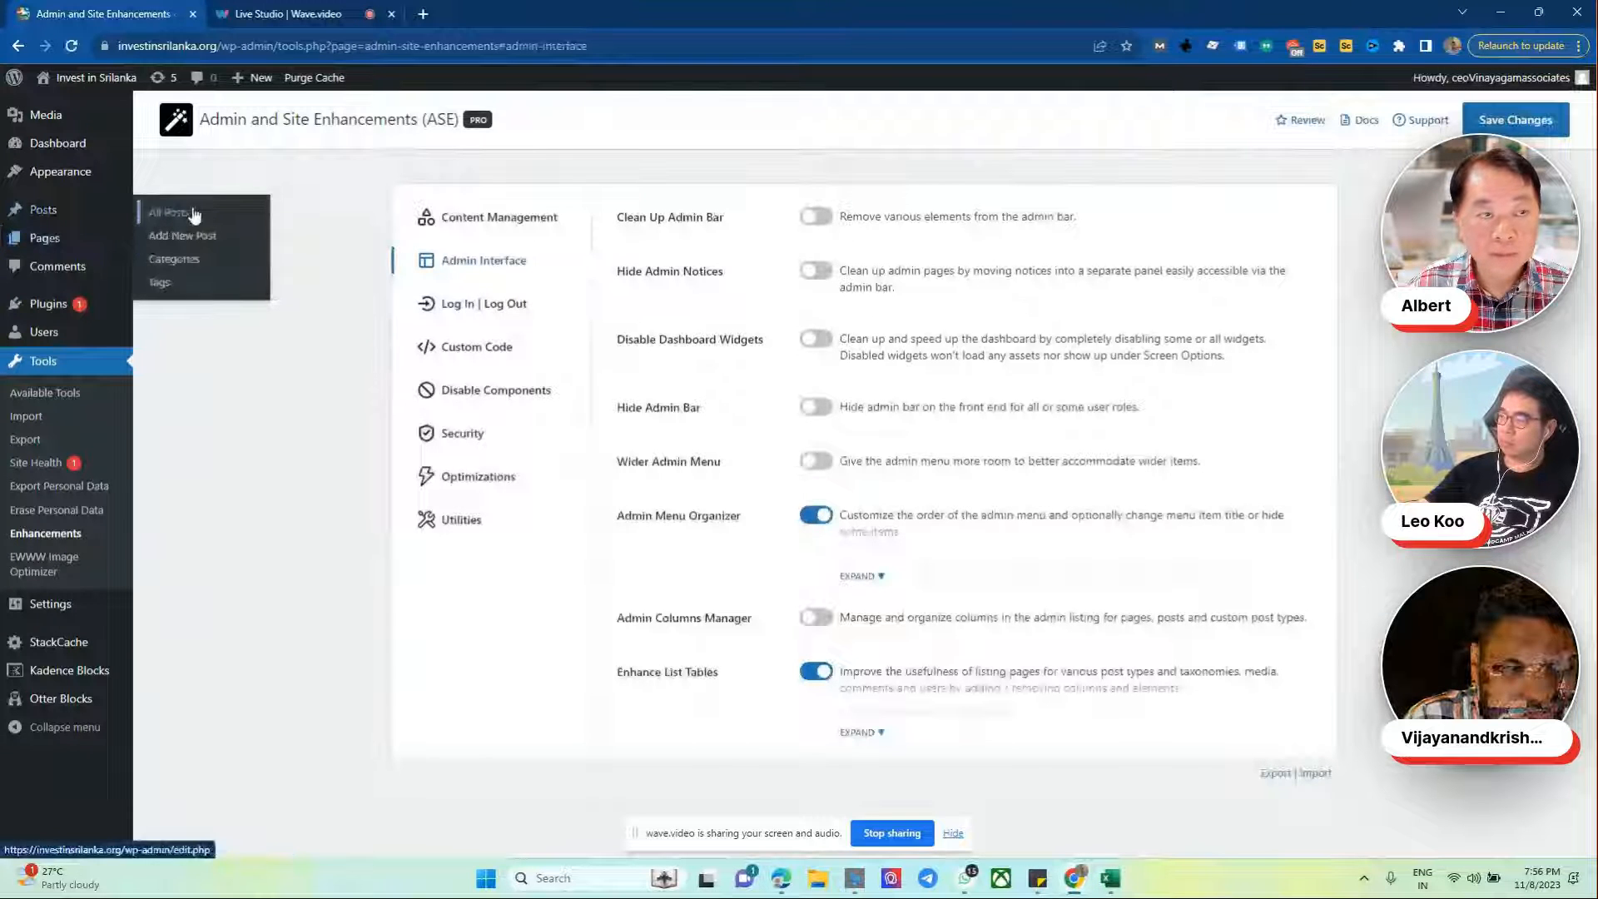
left_click(193, 215)
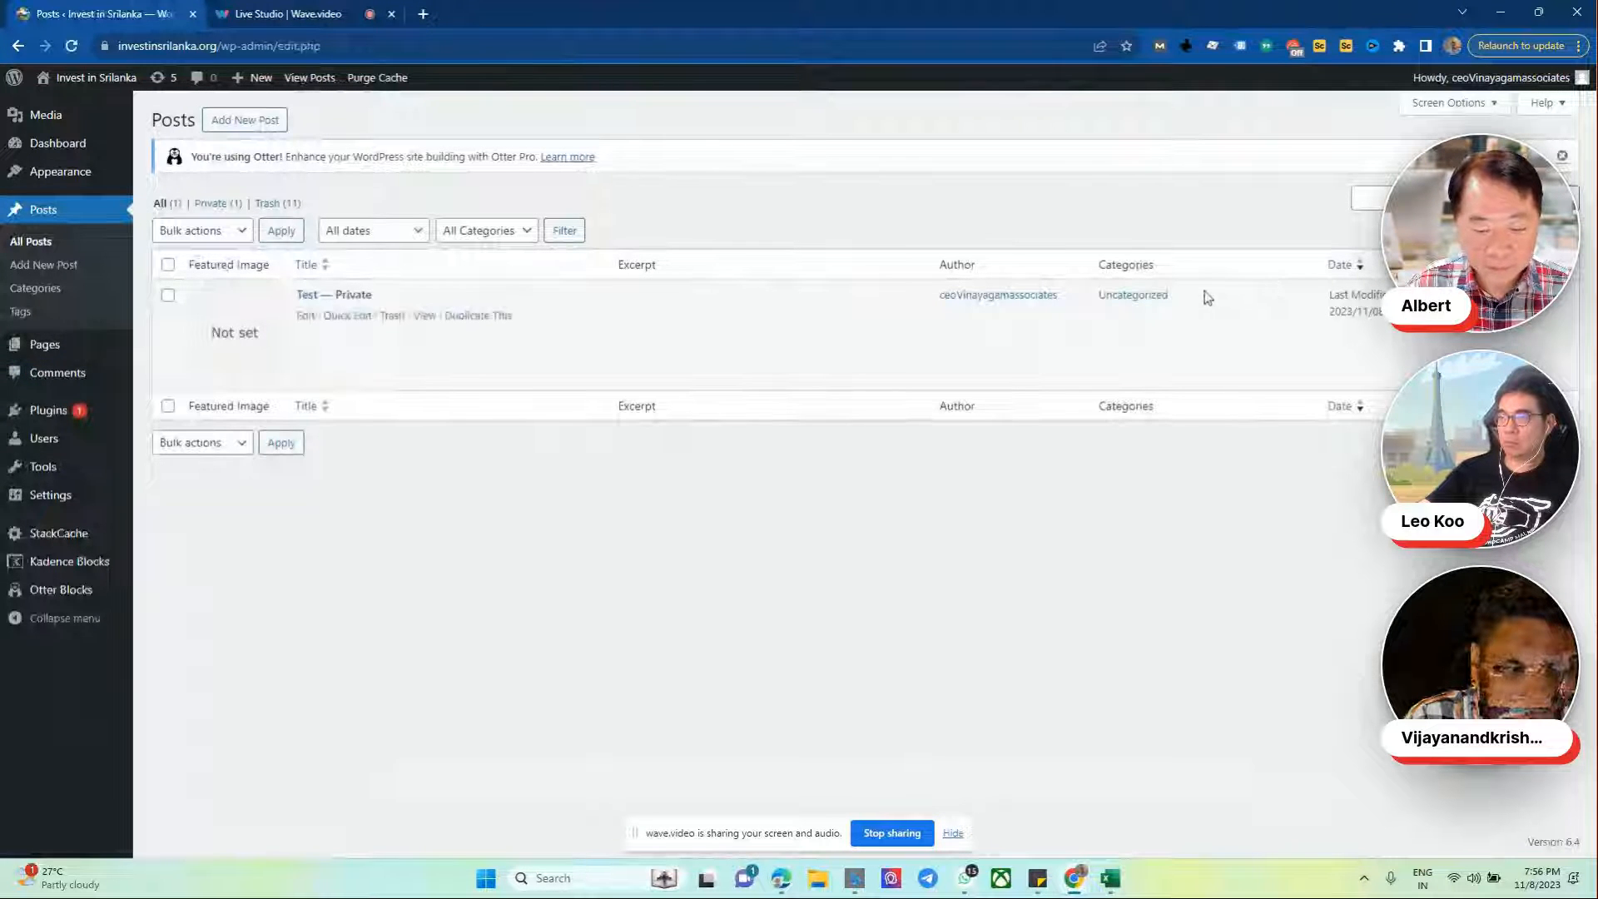
Step: Return to ASE's Log In | Log Out settings, enable Change Login URL and enter "ba" in the new URL field
left_click(448, 261)
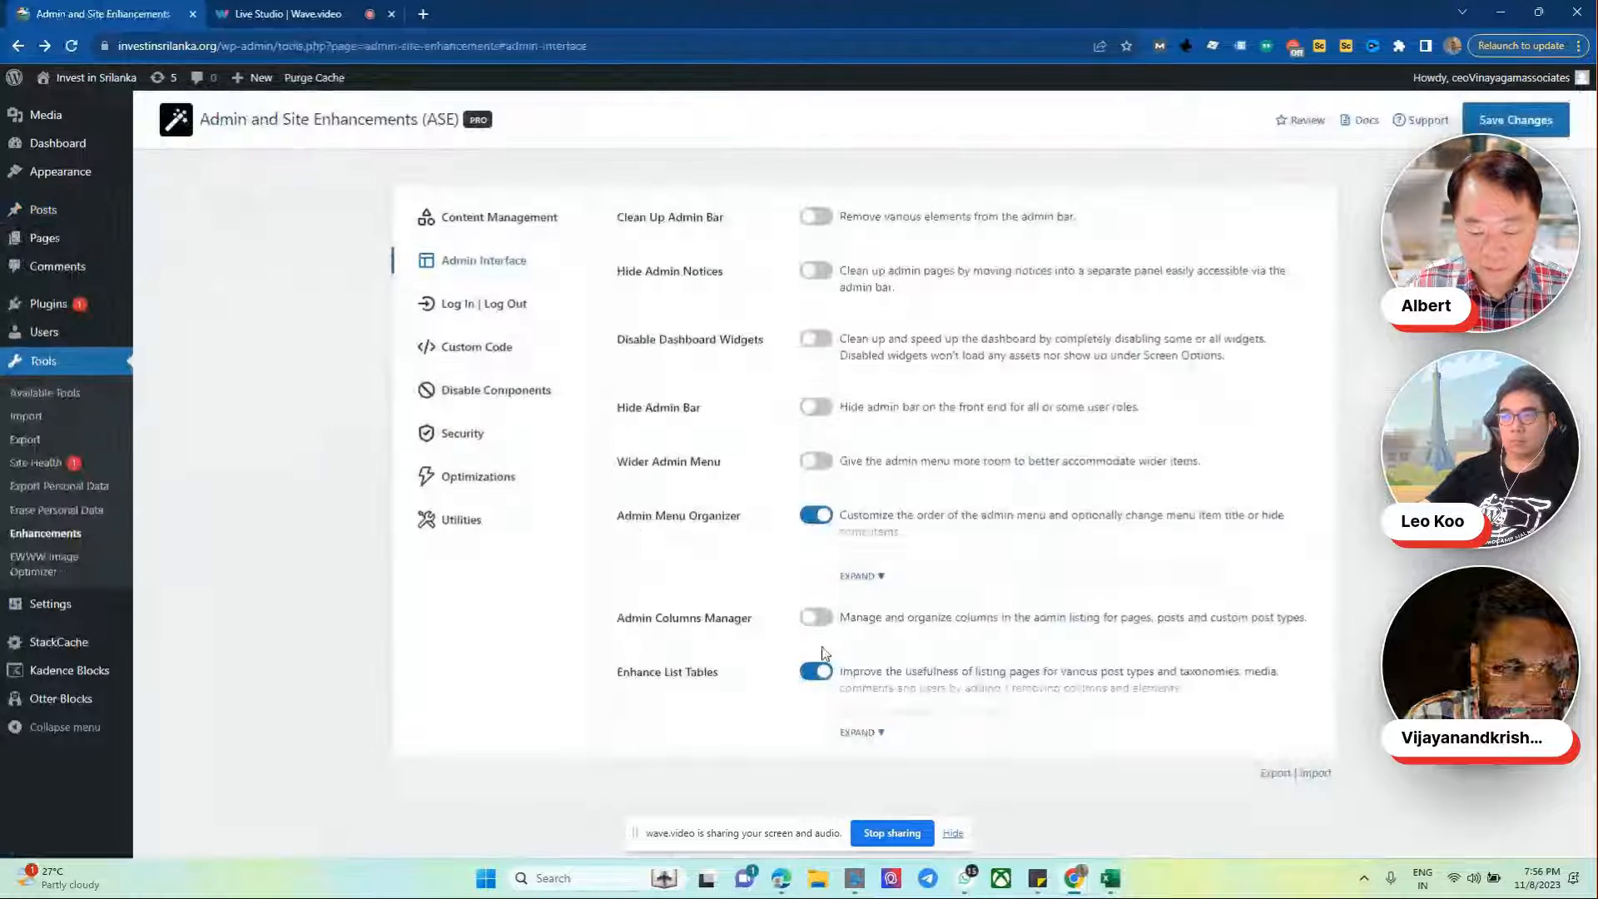
left_click(459, 309)
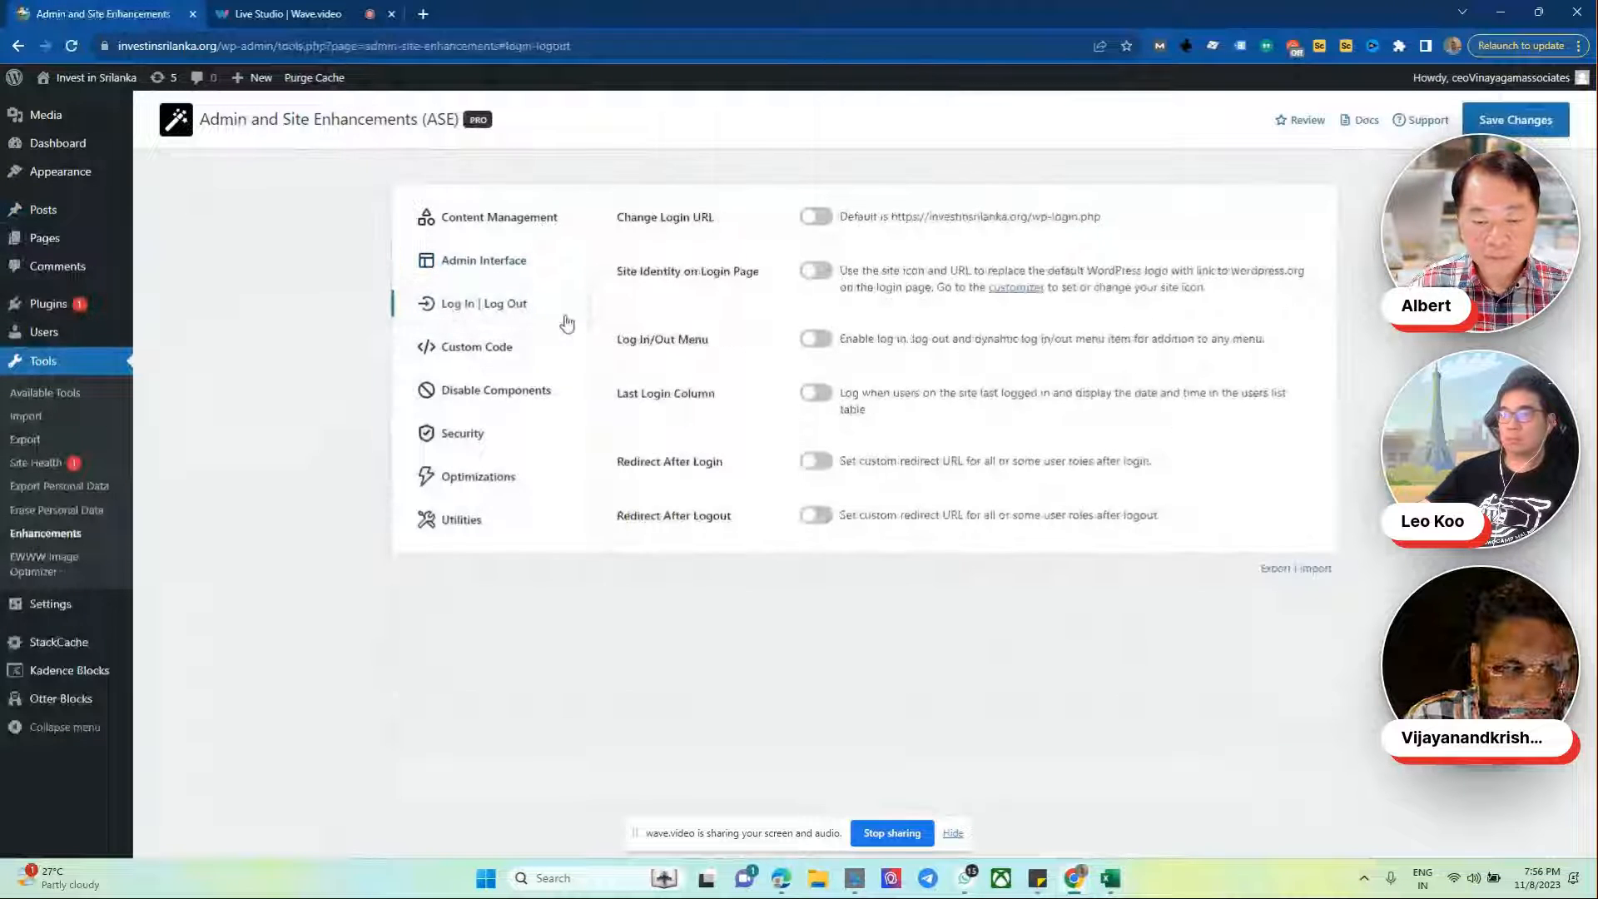
left_click(670, 218)
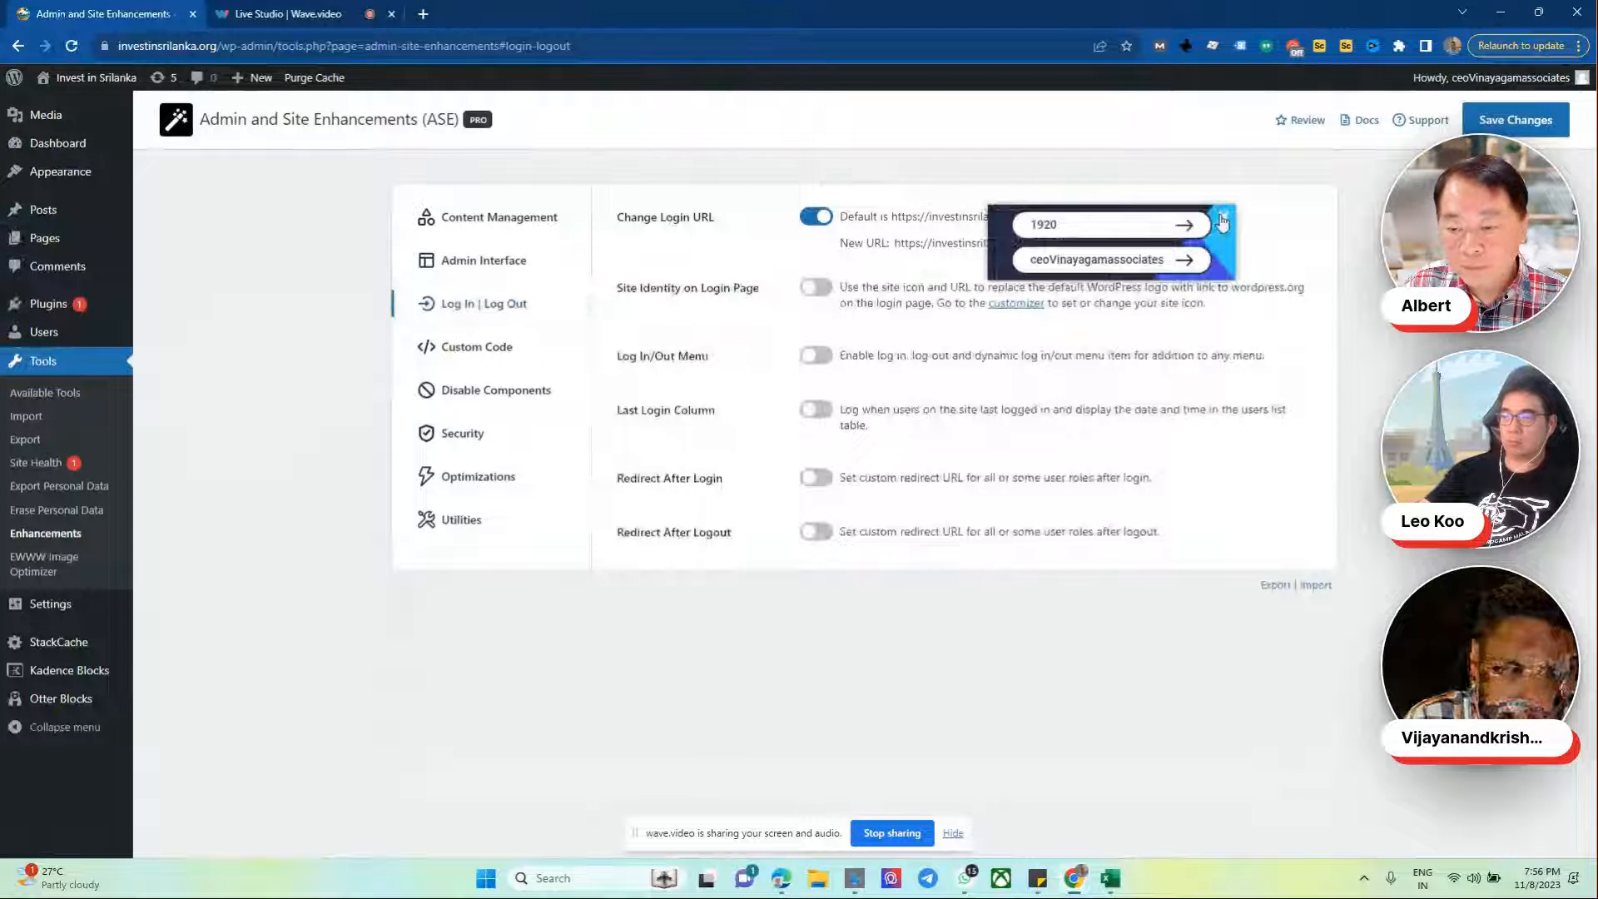
left_click(1076, 236)
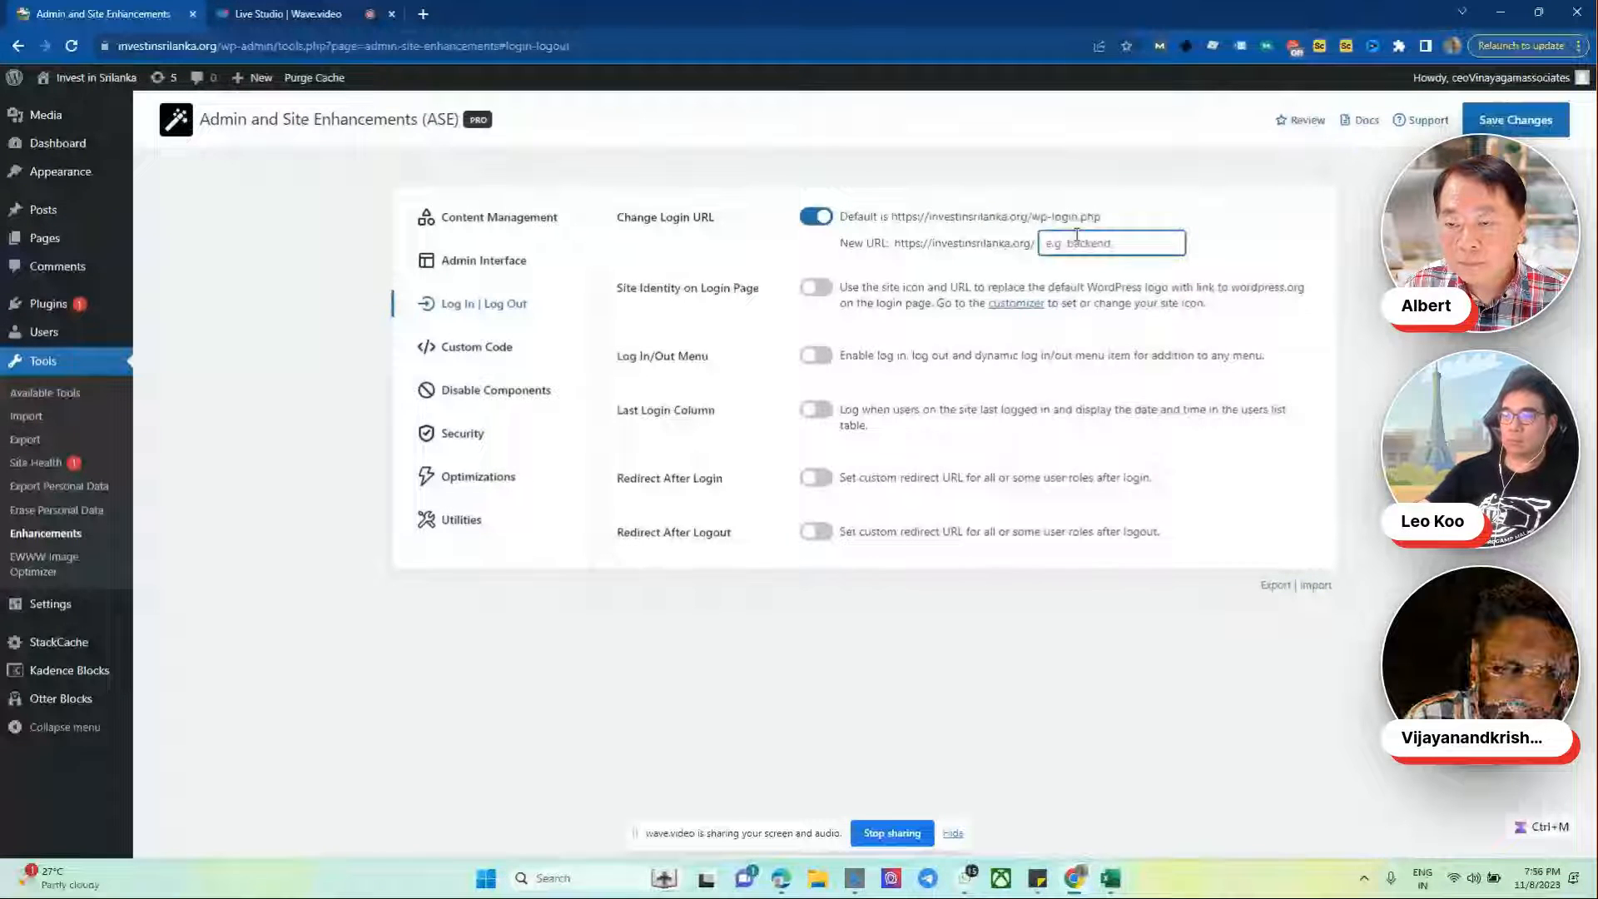
type("ba")
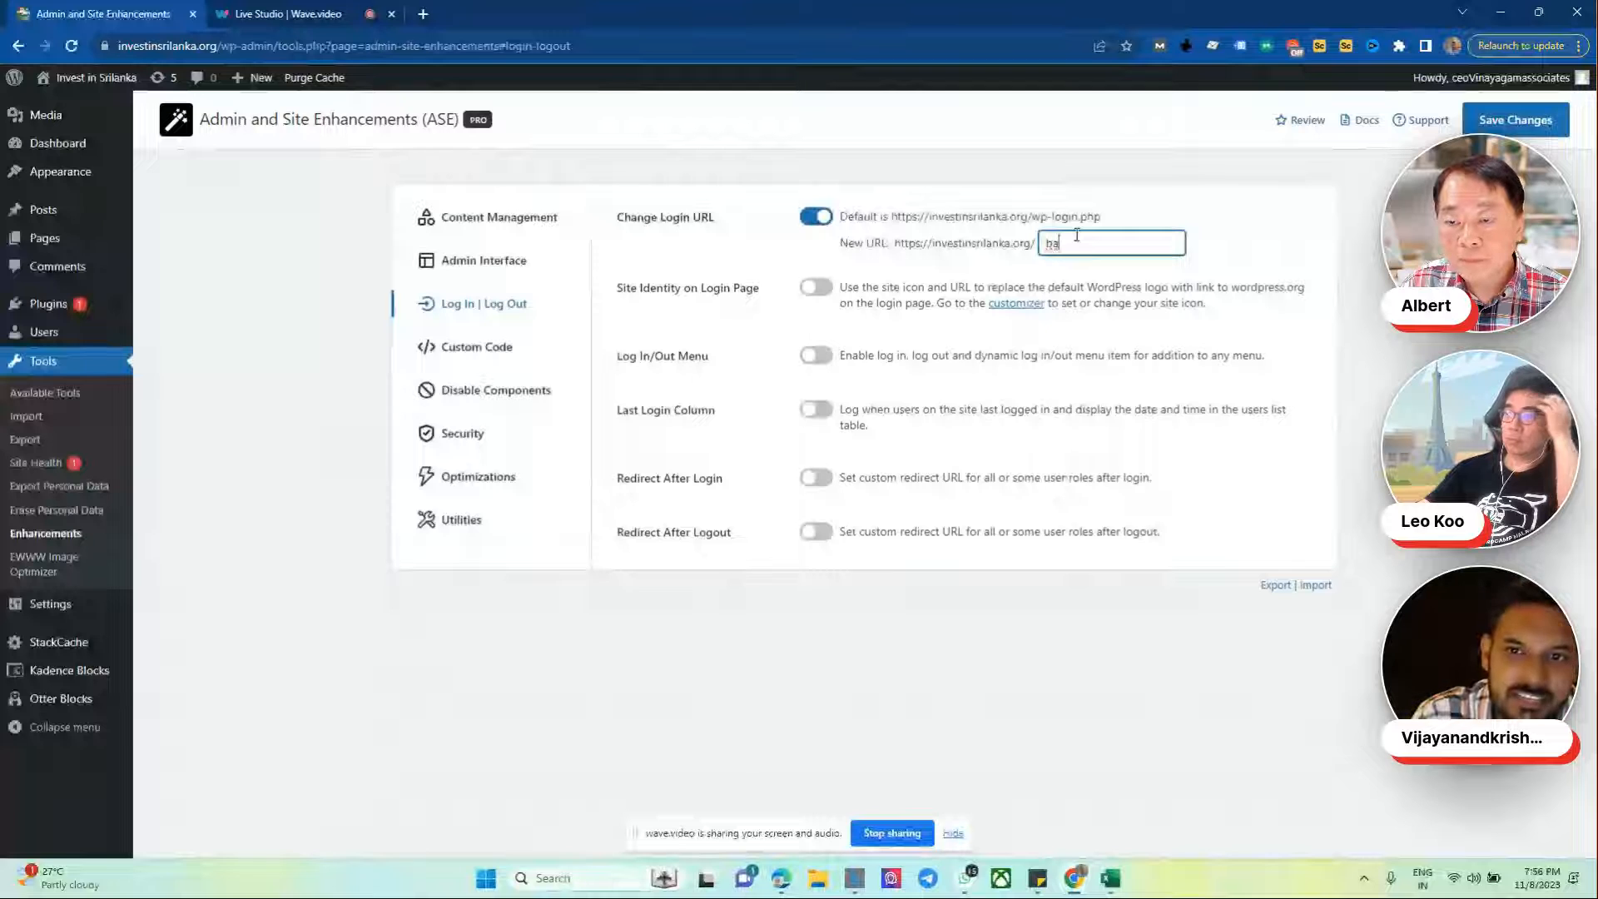
Step: Enable Site Identity on Login Page and disable Change Login URL
left_click(827, 290)
left_click(811, 219)
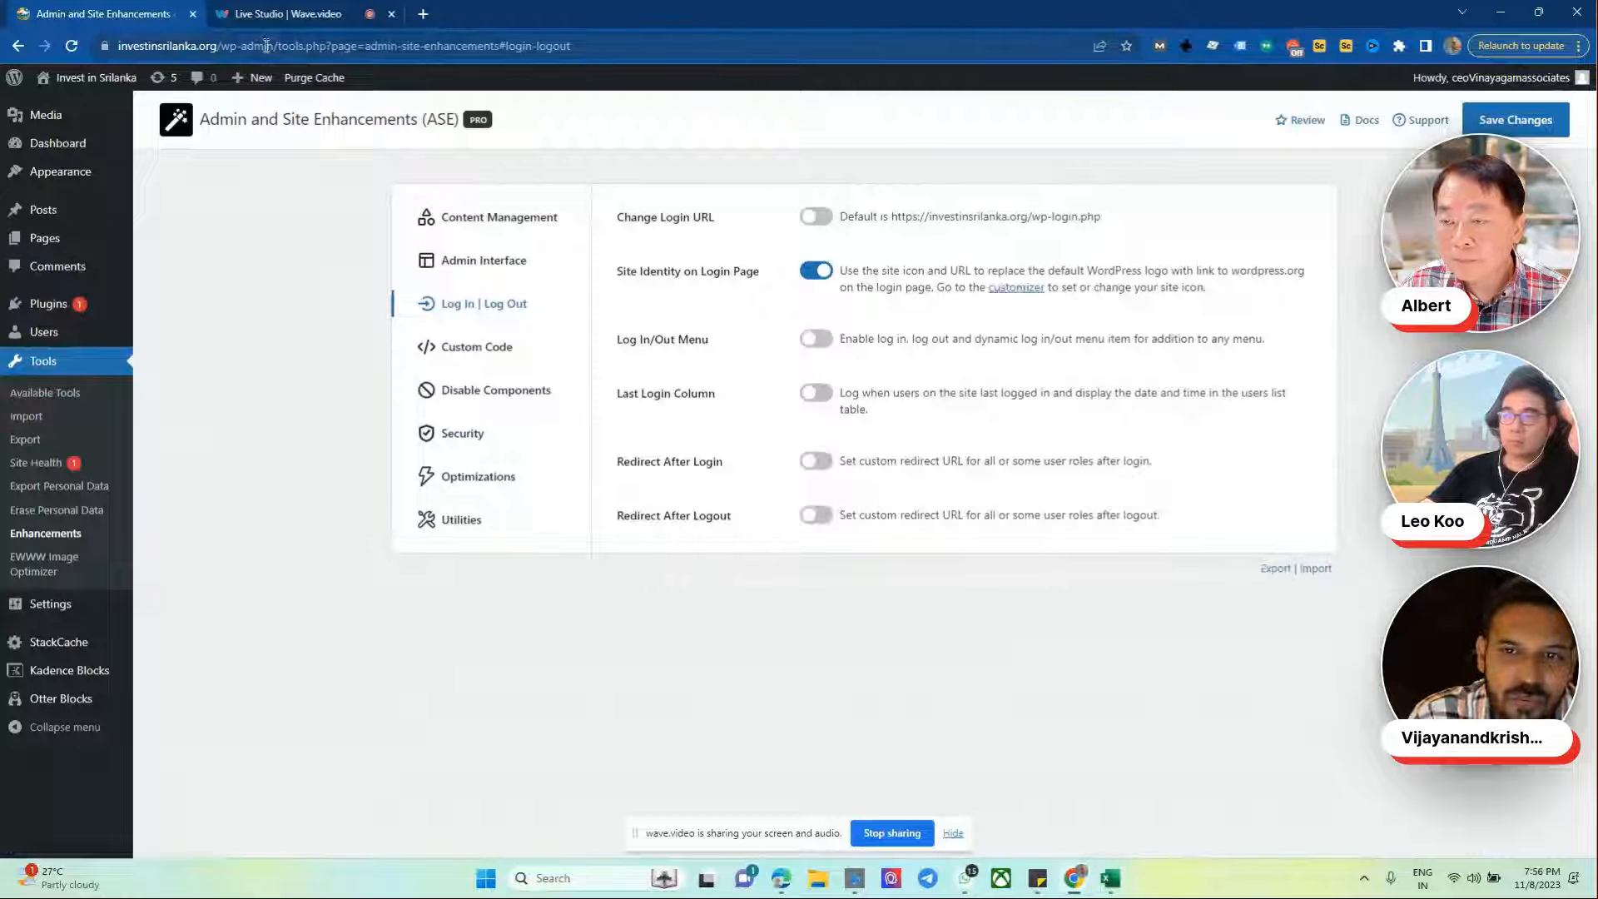
Step: Copy the site's wp-admin address and try to open it in a new incognito window
left_click_drag(281, 43, 118, 45)
key("ctrl+c")
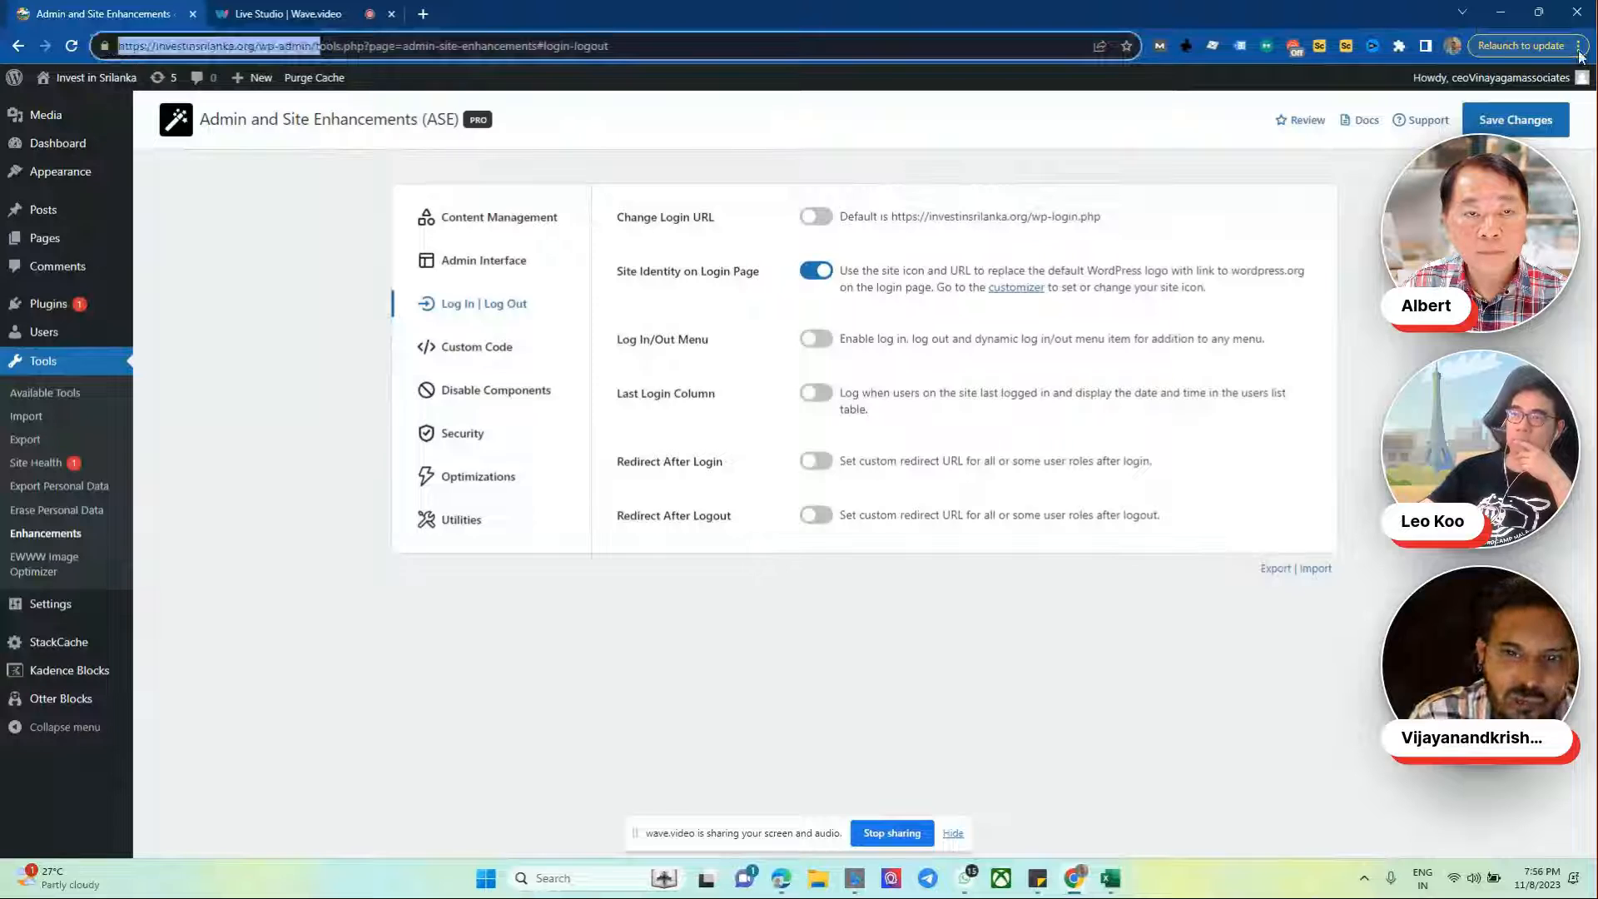
key("ctrl+n")
key("ctrl+v")
key("Return")
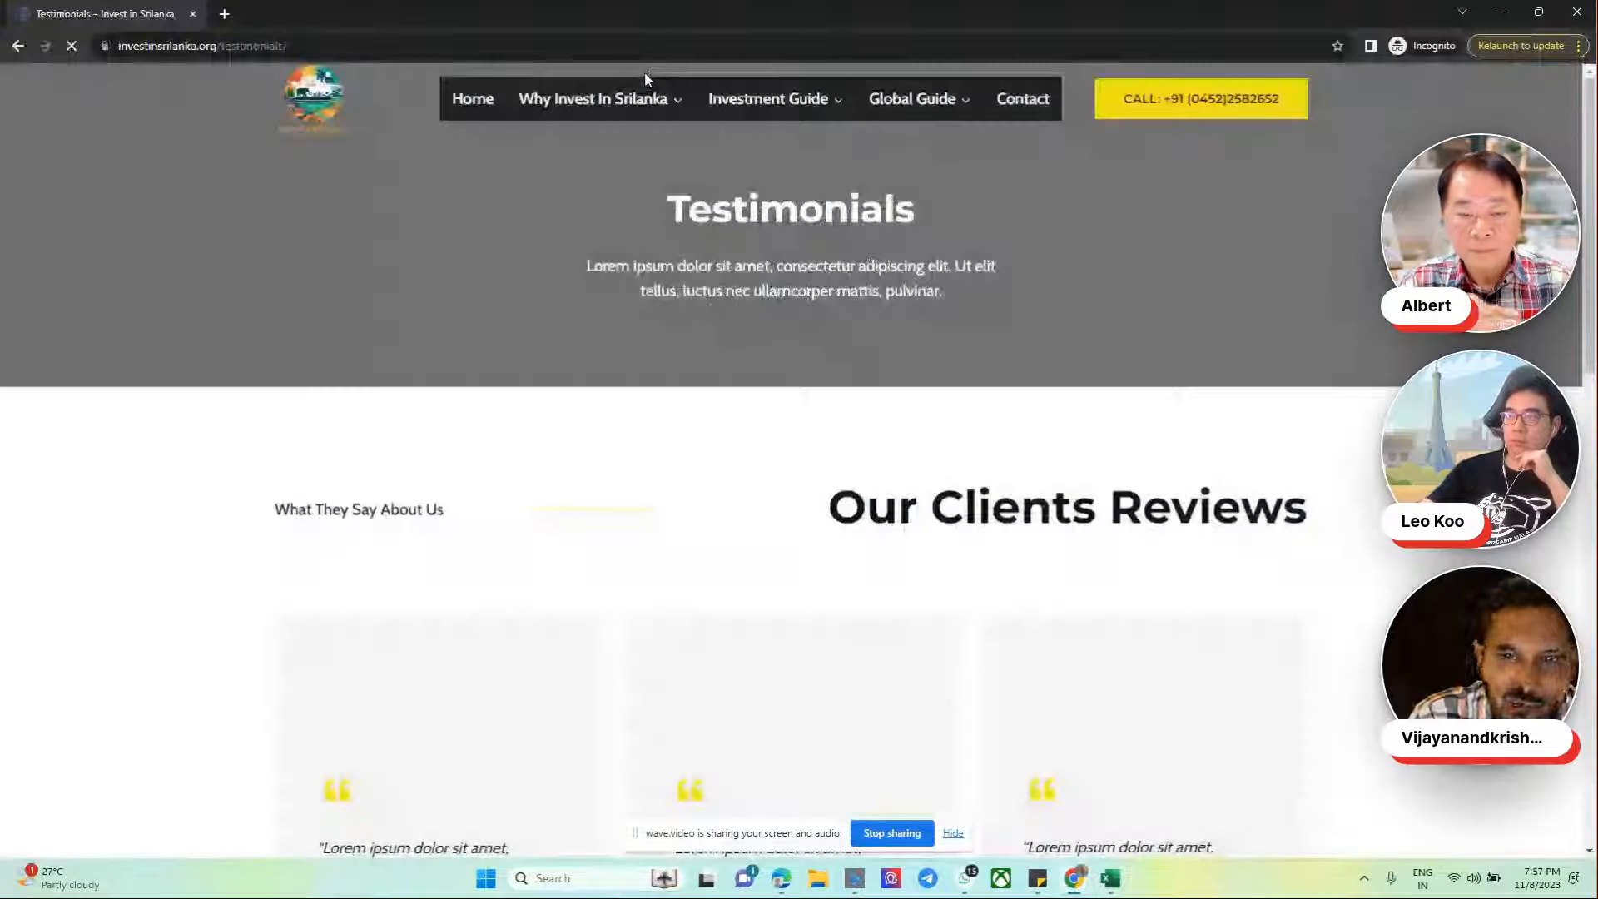
mouse_move(531, 98)
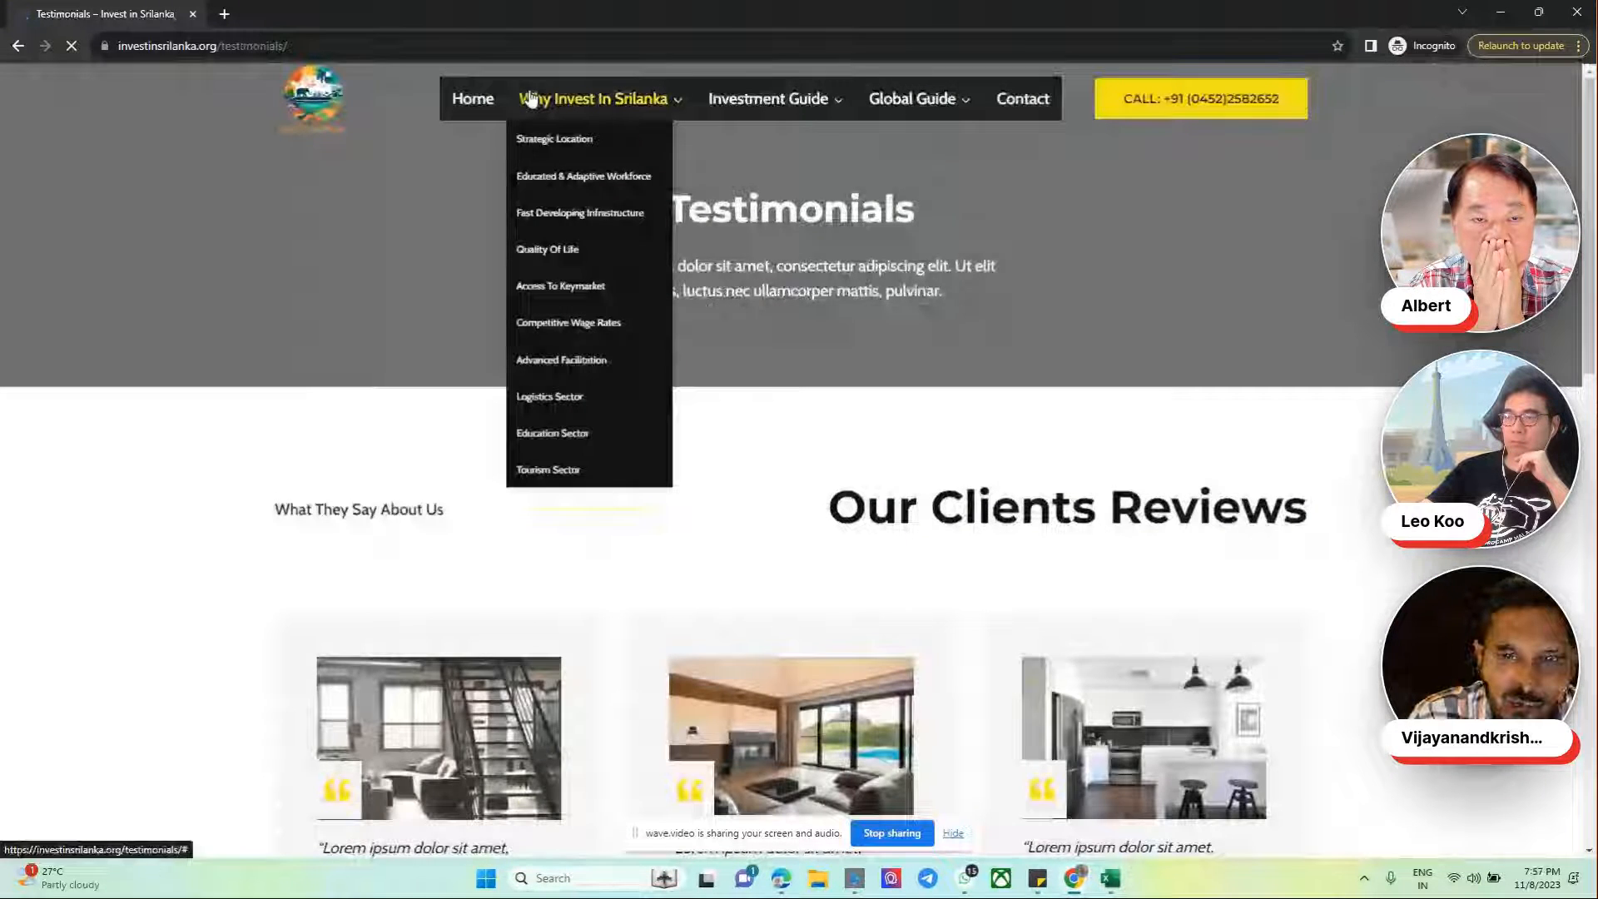
Step: Return to the ASE settings, disable Site Identity on Login Page and save the changes
key("alt+Tab")
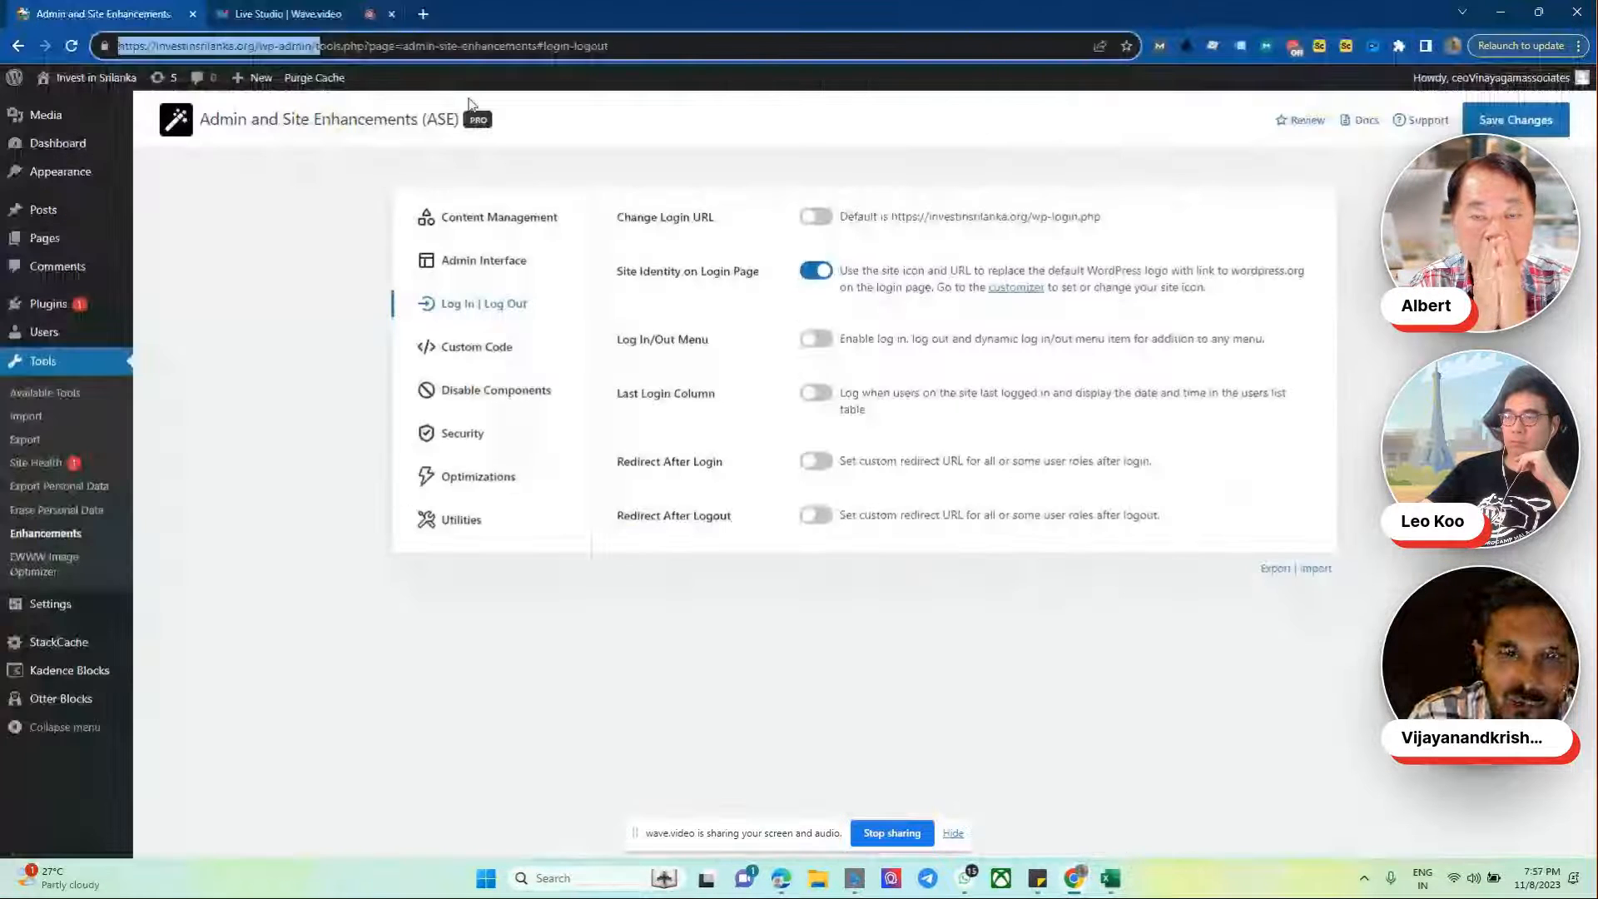
left_click(814, 275)
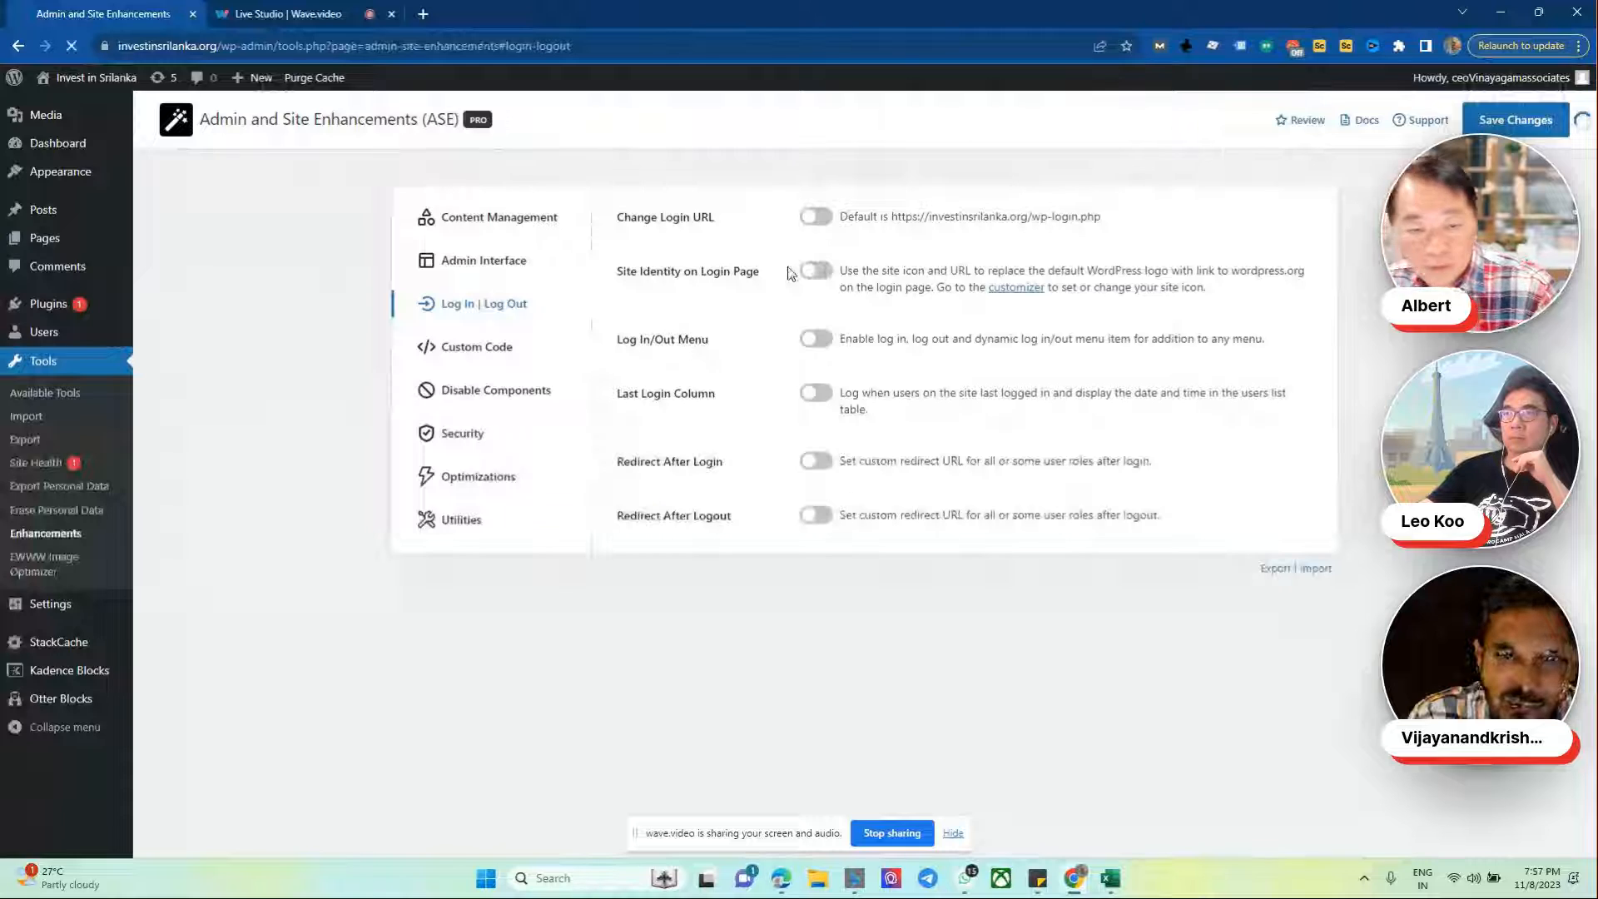
key("alt+Tab")
key("alt+Tab")
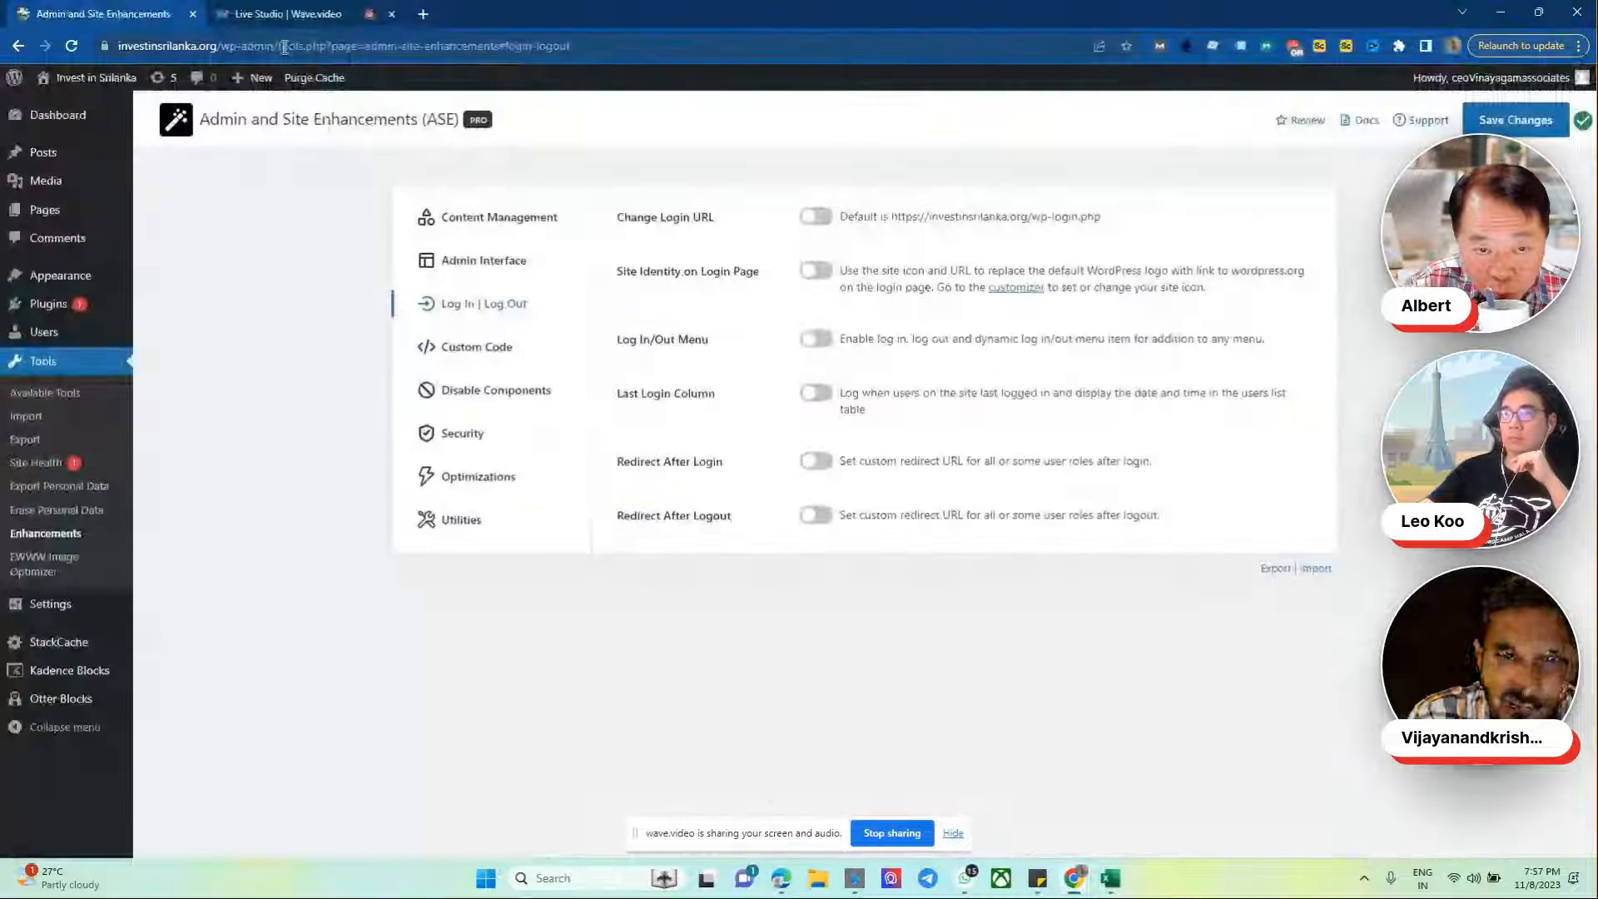
Step: Open the site's wp-admin address in the incognito window to view the default login page
left_click_drag(277, 46, 119, 45)
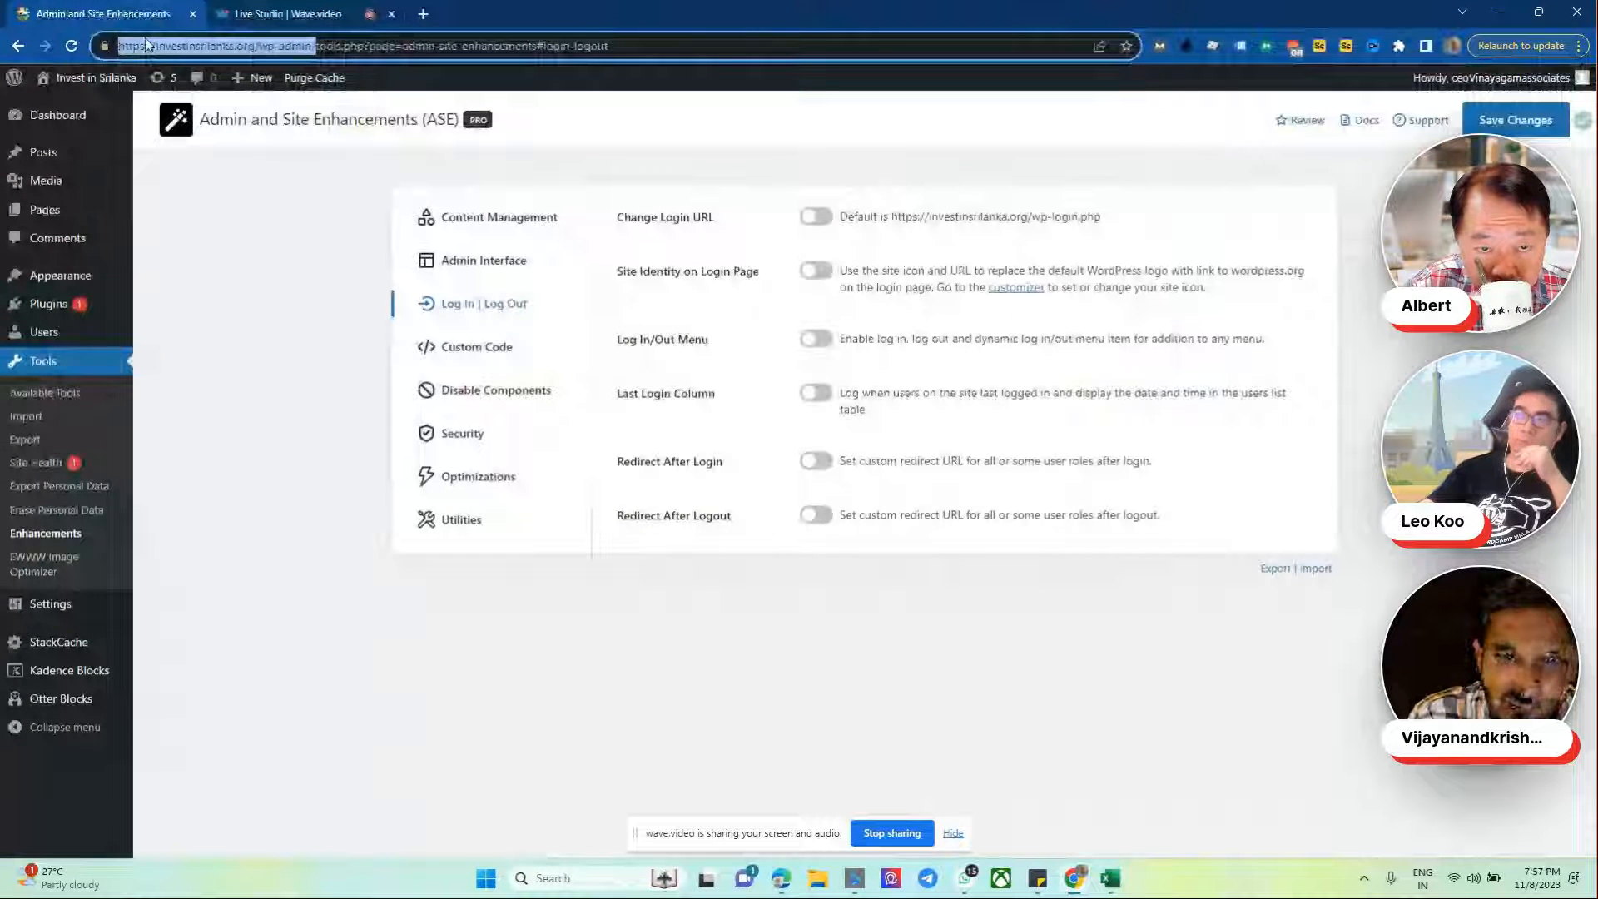
key("alt+Tab")
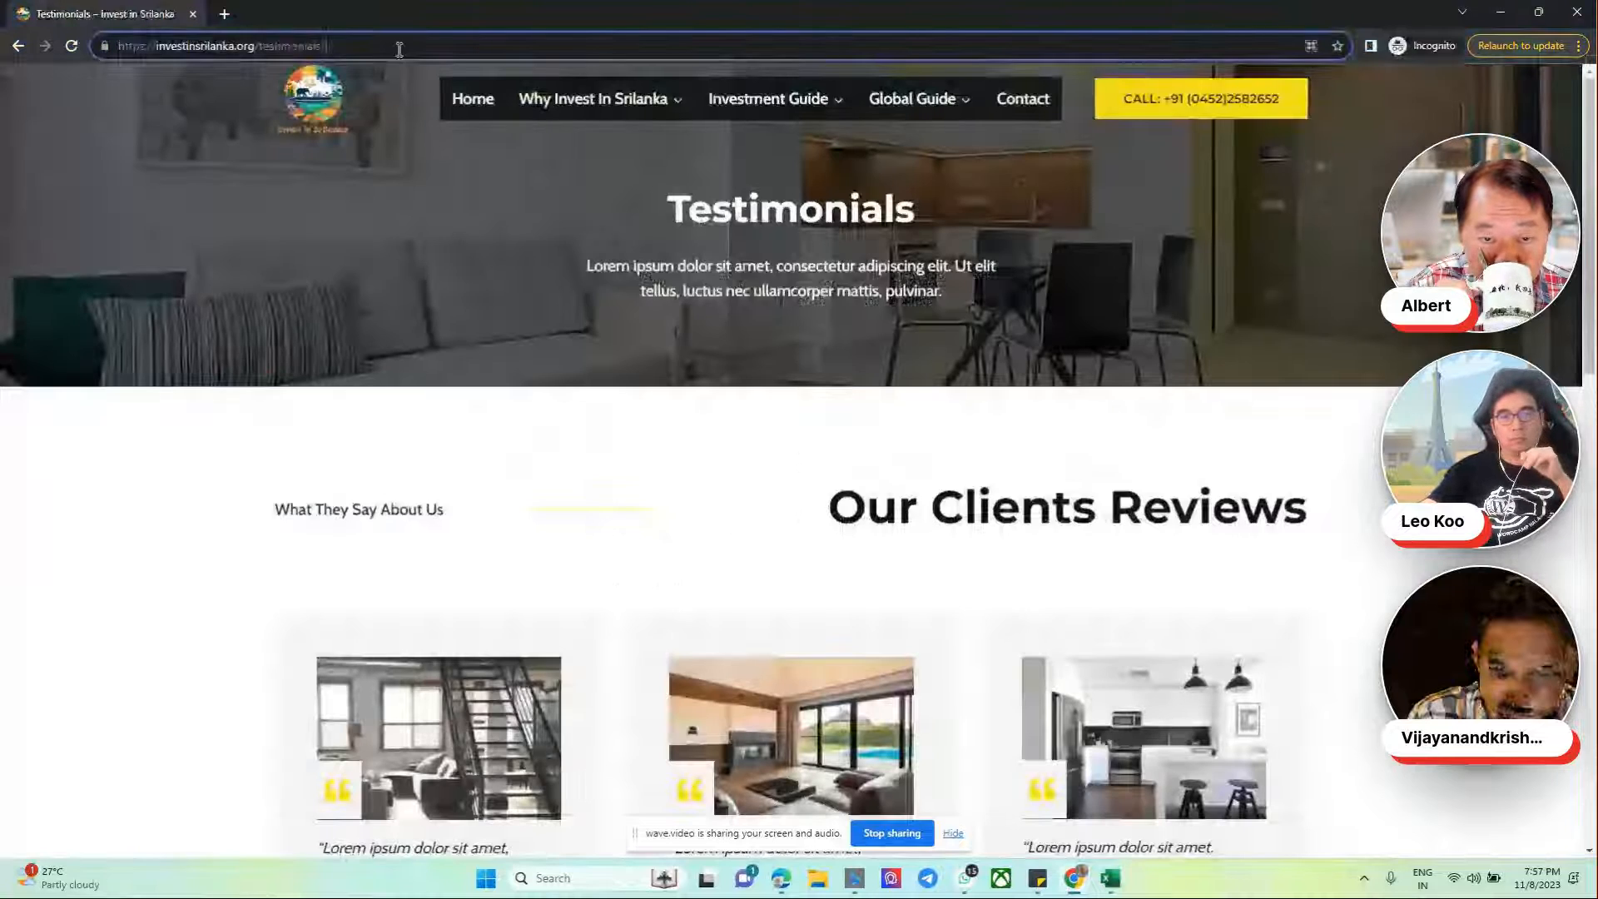
key("ctrl+v")
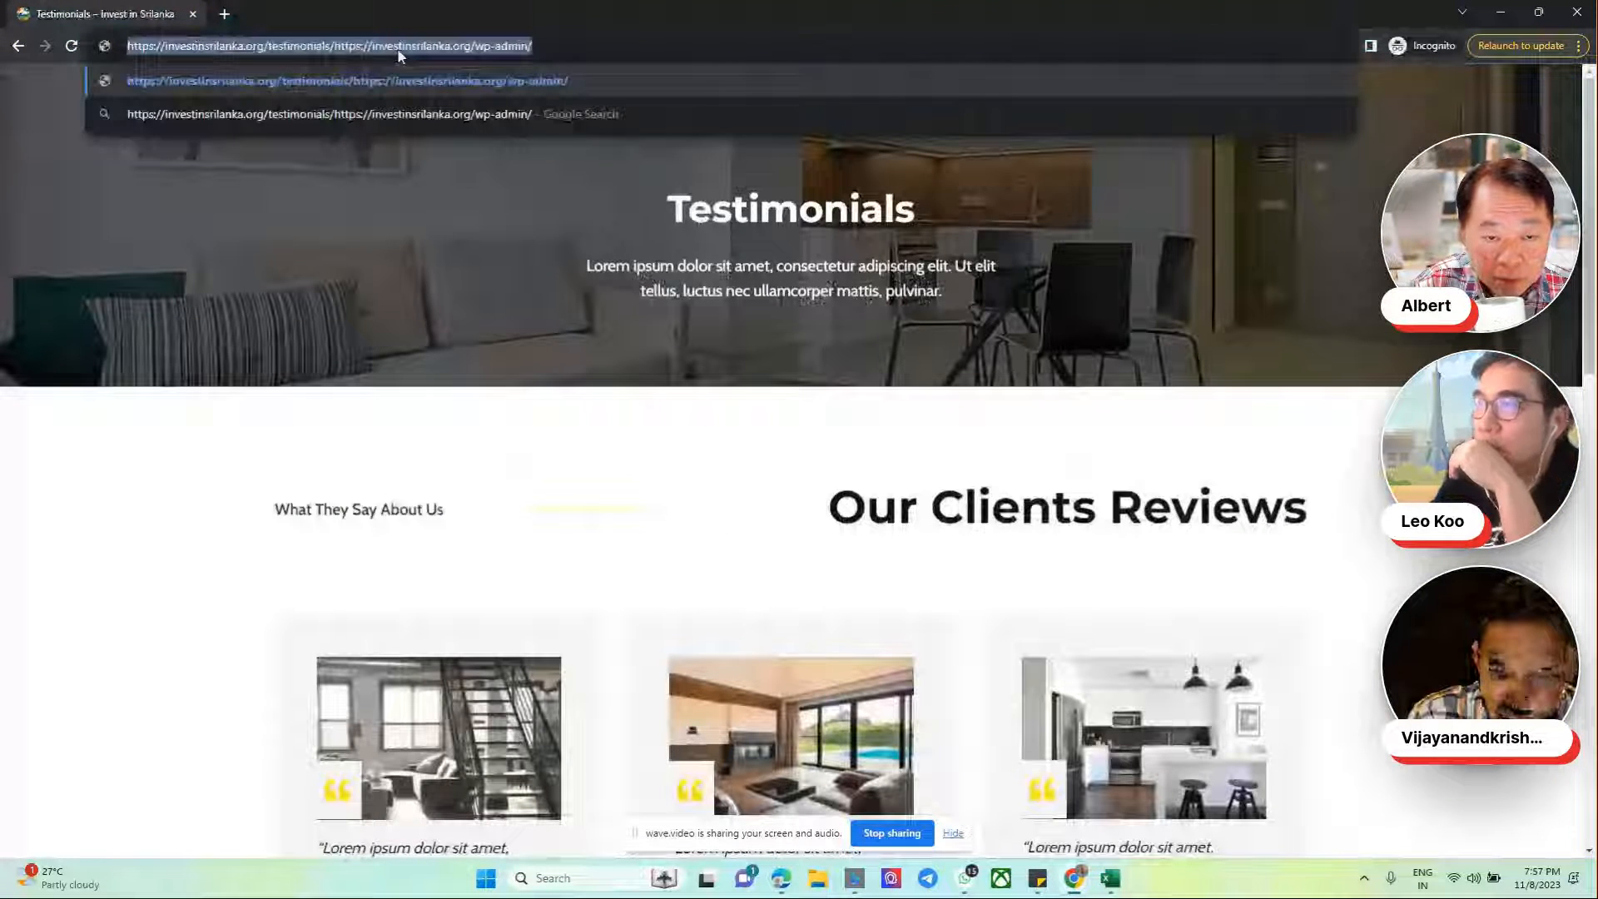
key("Return")
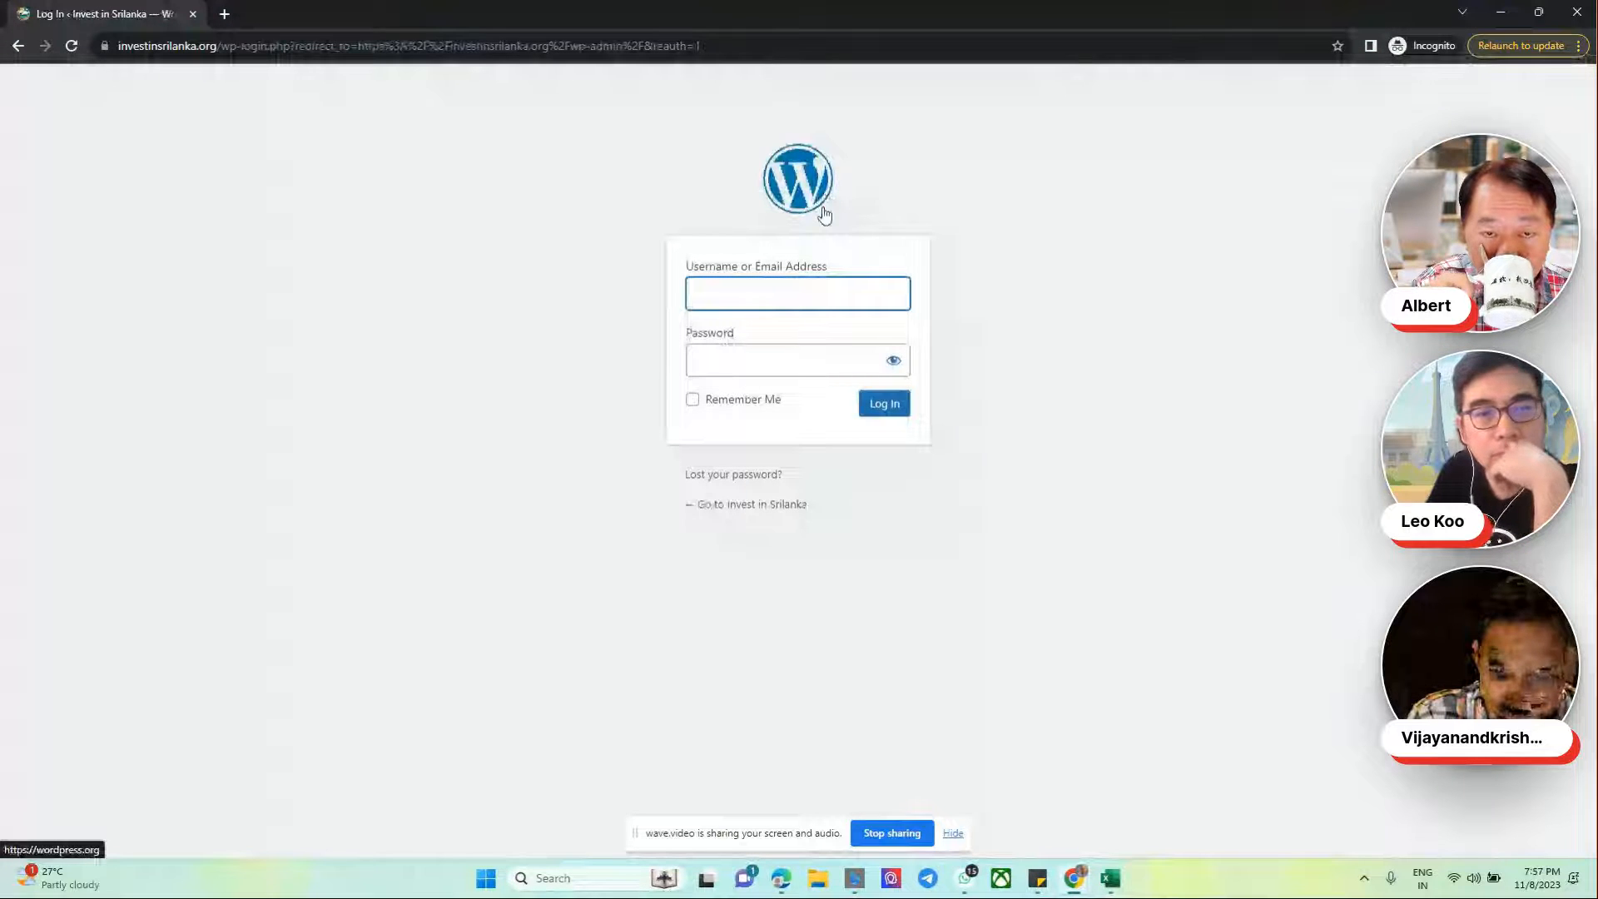
Step: Go back to the ASE settings, enable Site Identity on Login Page and save the changes
key("alt+Tab")
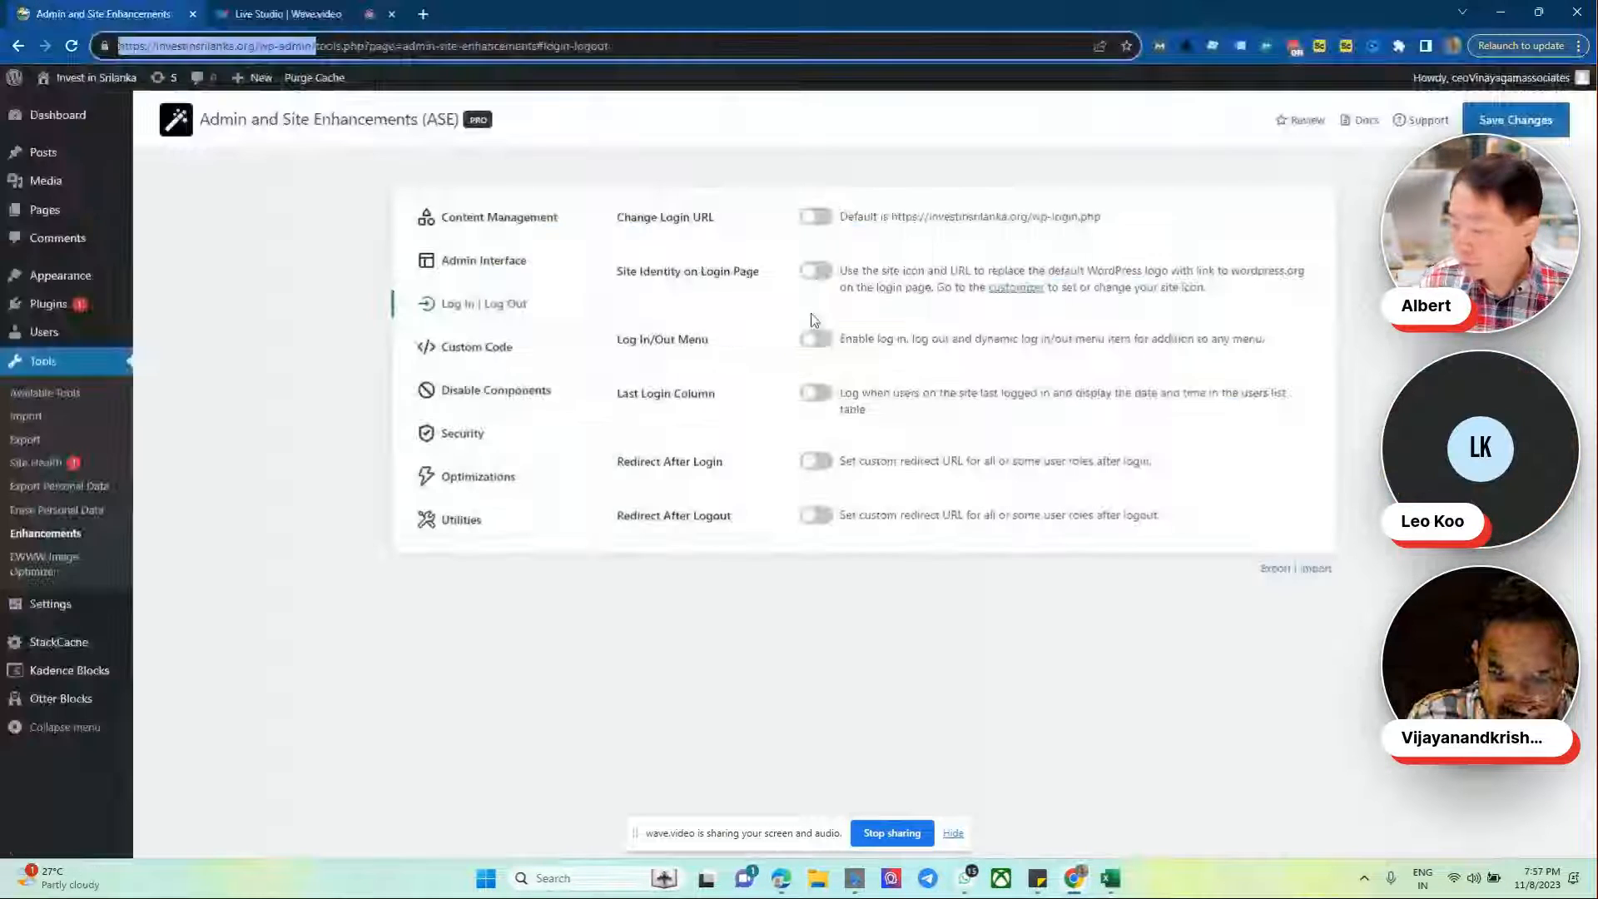
left_click(816, 270)
left_click(1515, 120)
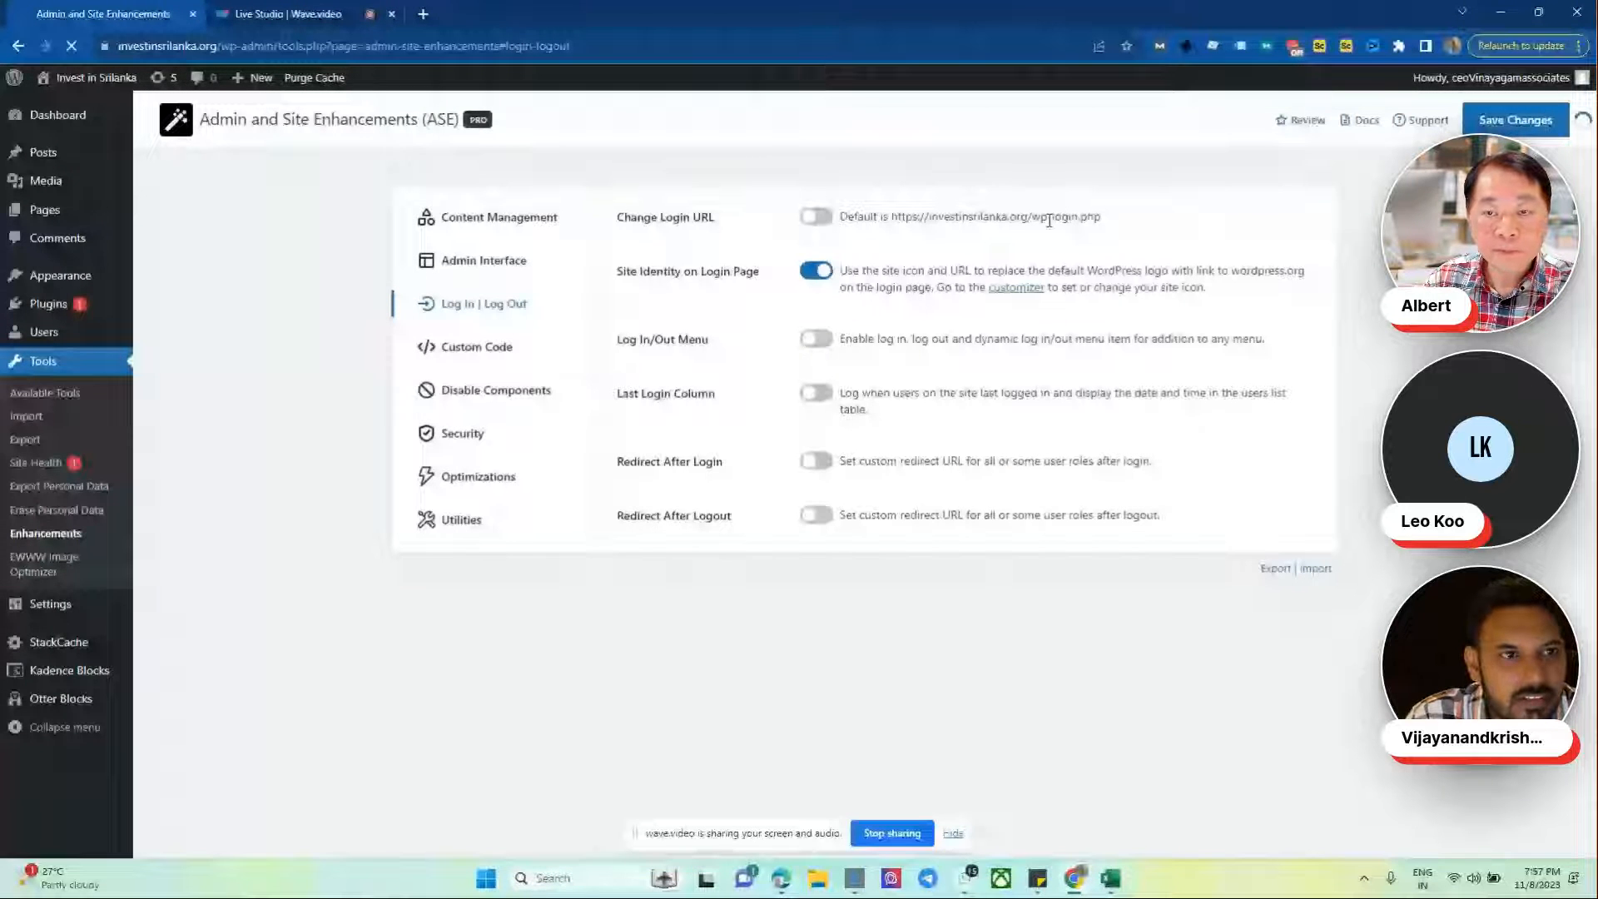
Step: Reload the incognito login page to check its logo, and close that window
key("alt+Tab")
left_click(72, 46)
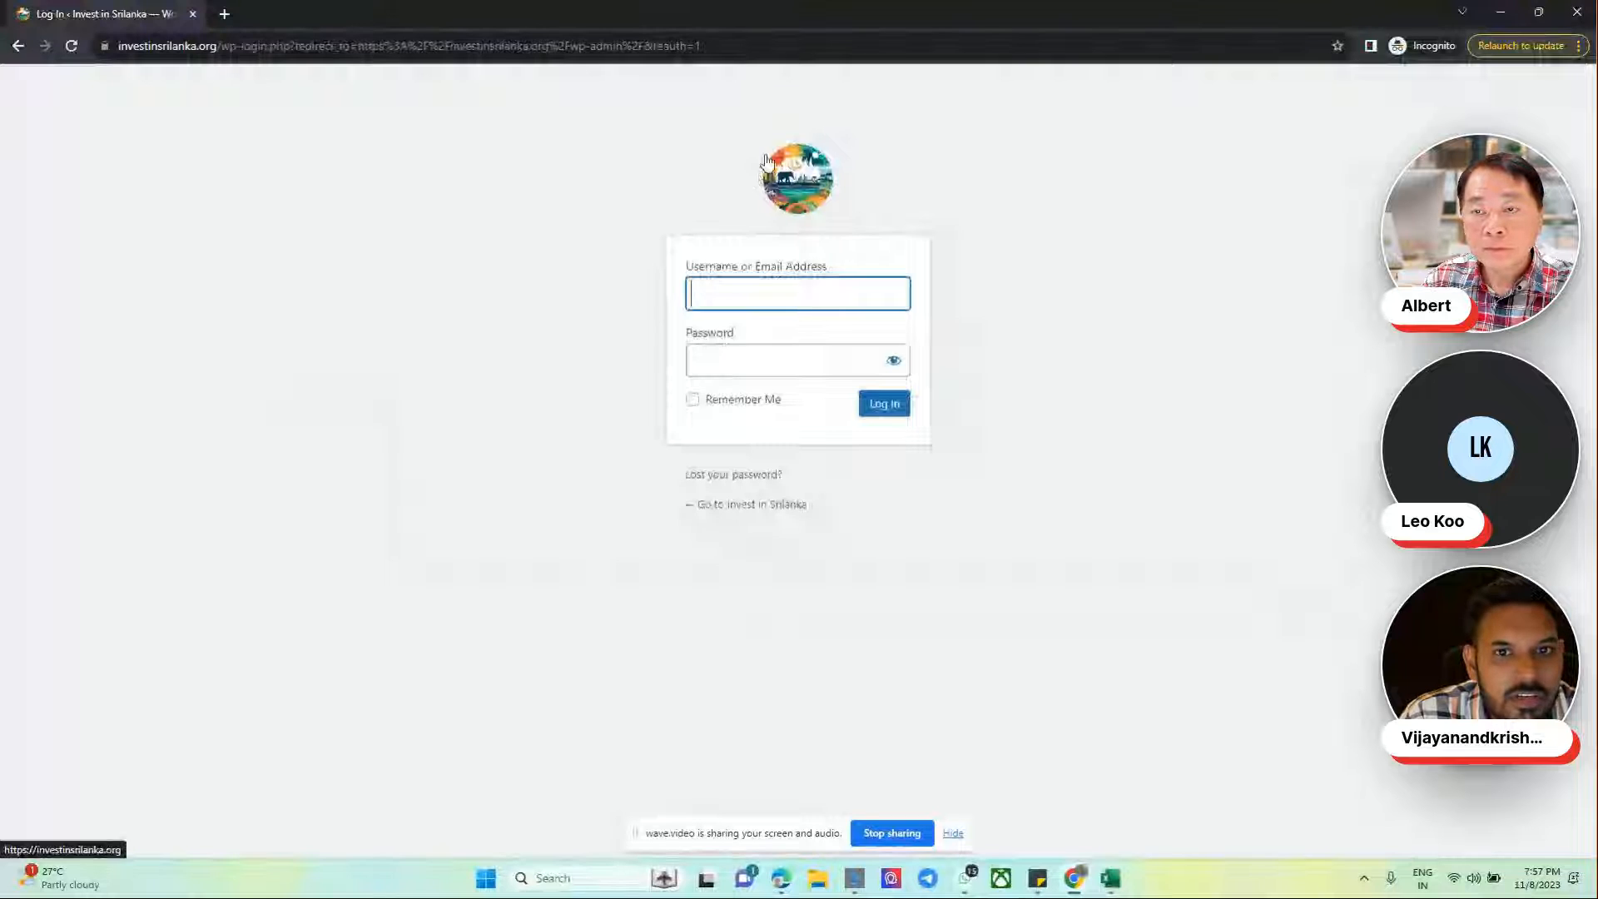
left_click(1591, 13)
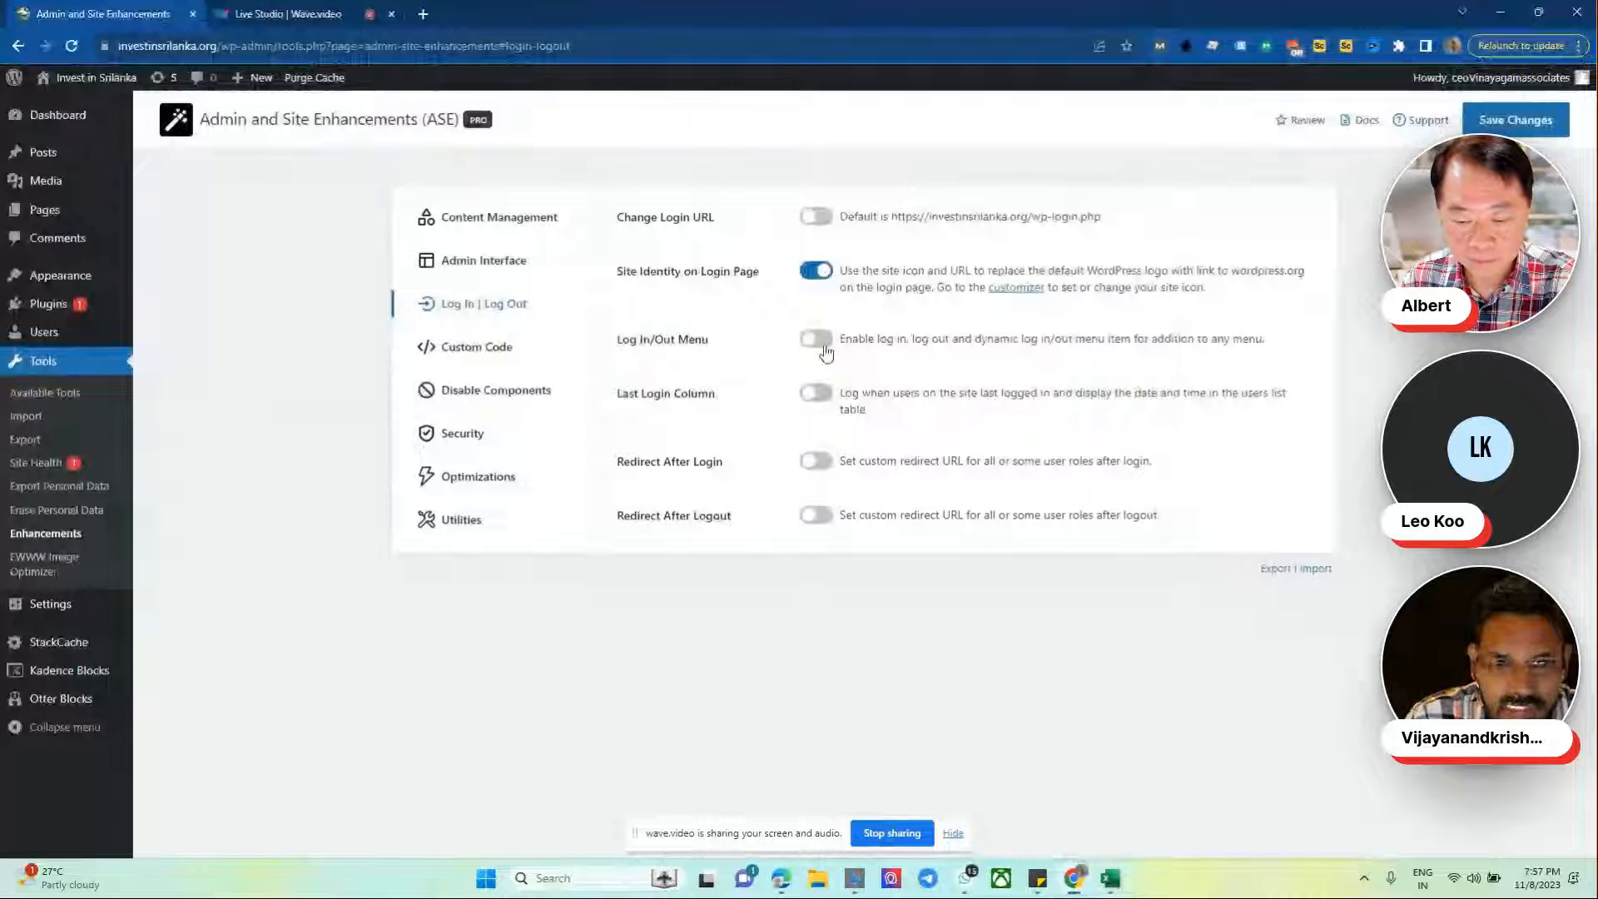
Step: Enable the Log In/Out Menu and Last Login Column modules
left_click(828, 349)
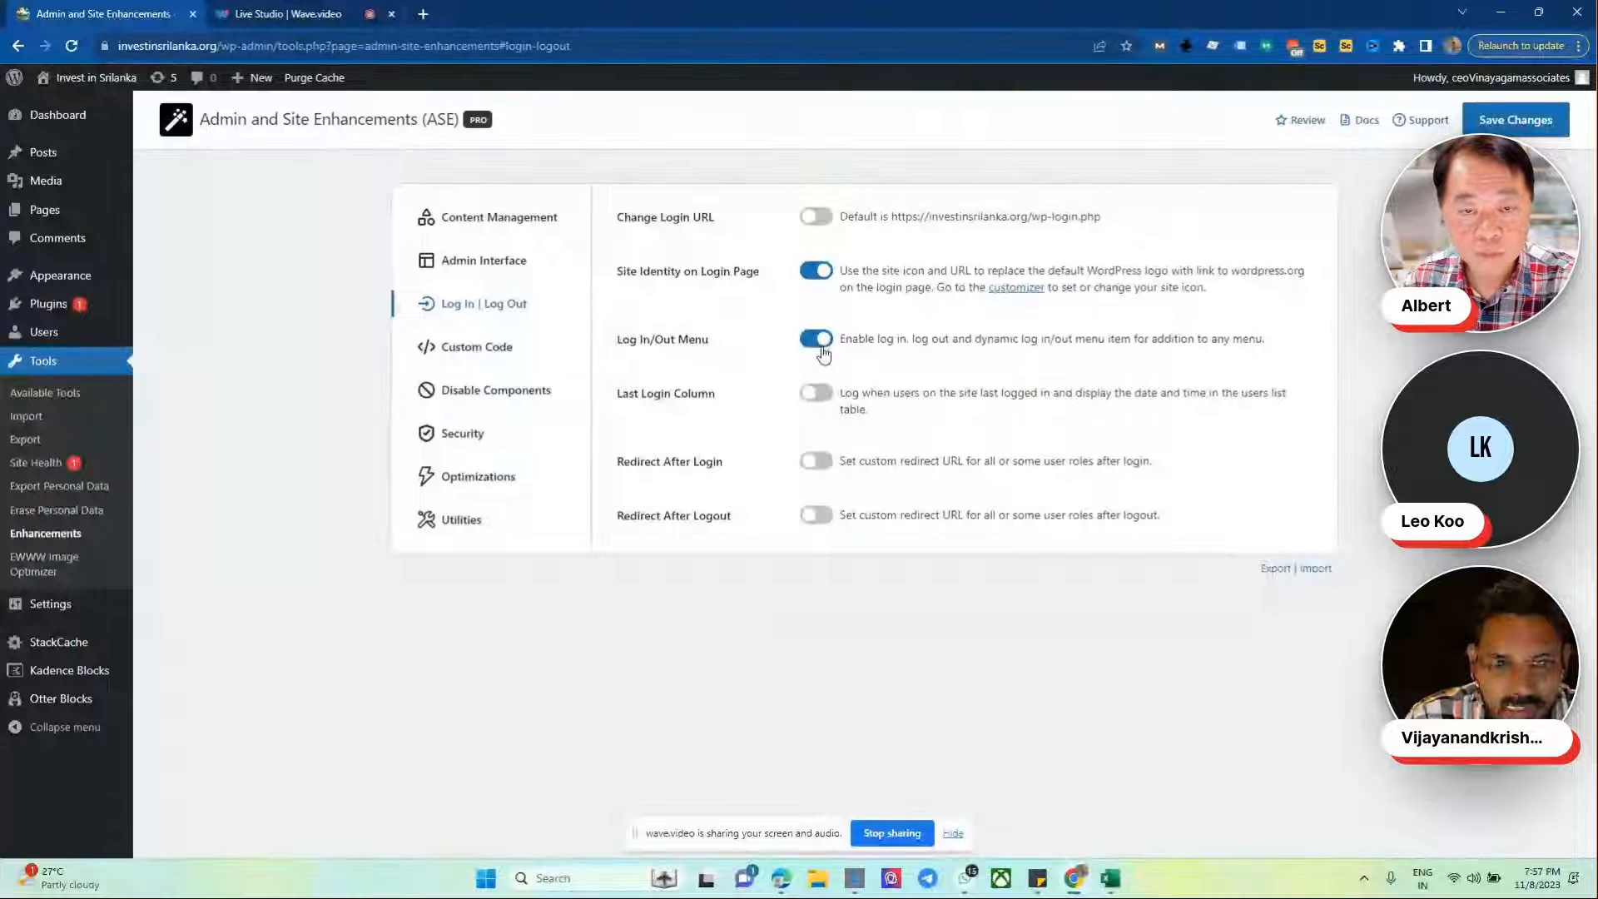
left_click_drag(624, 340, 930, 355)
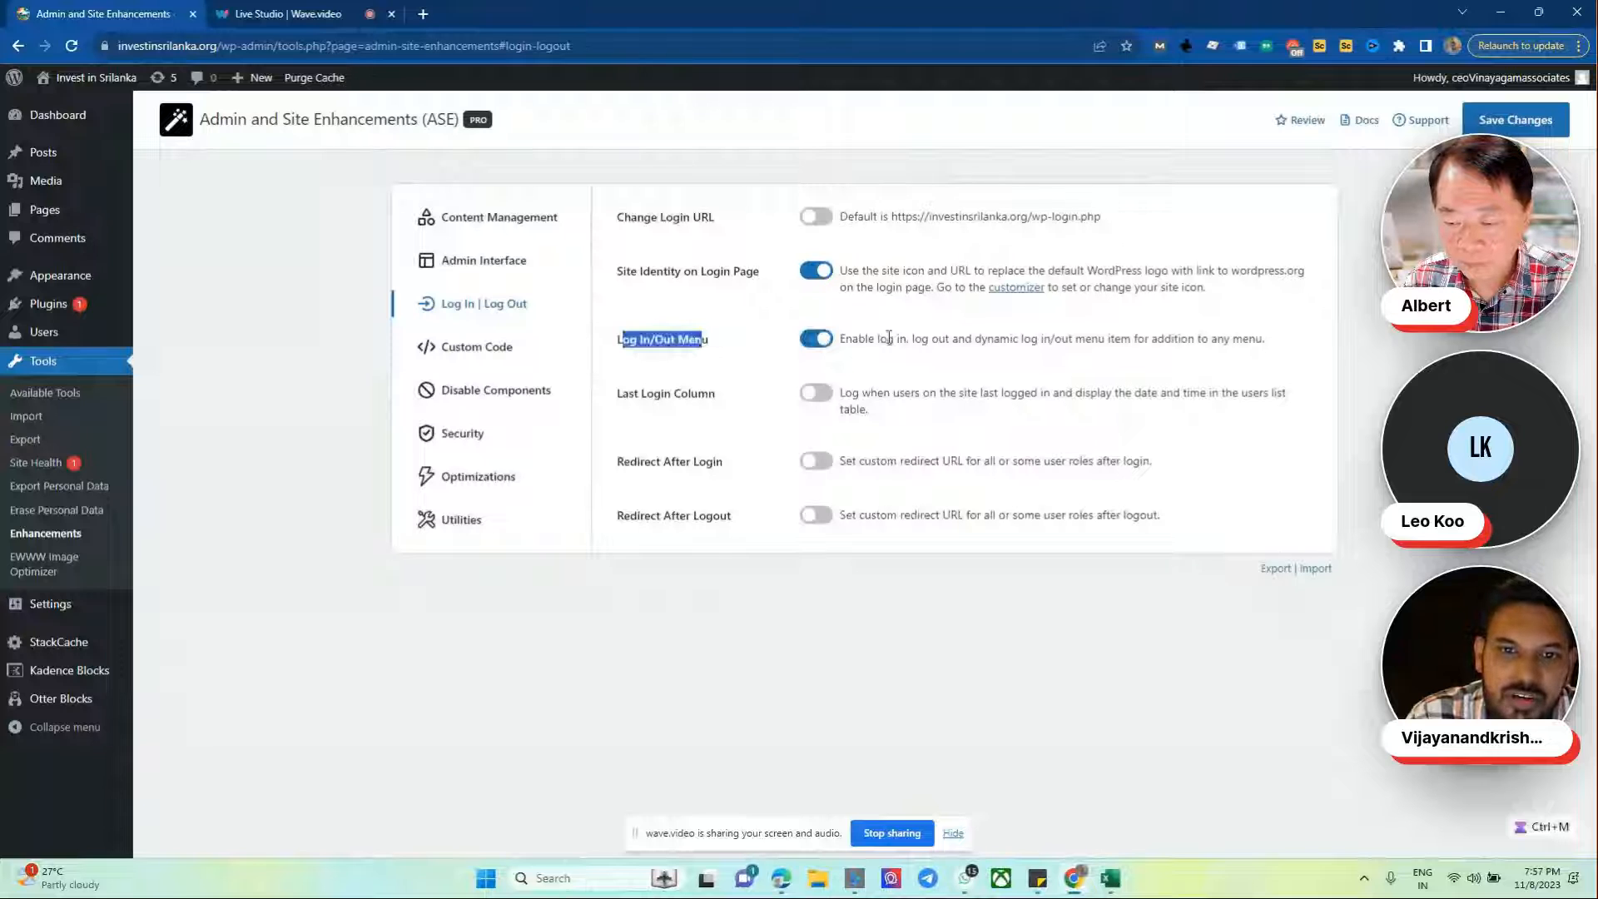
left_click(655, 394)
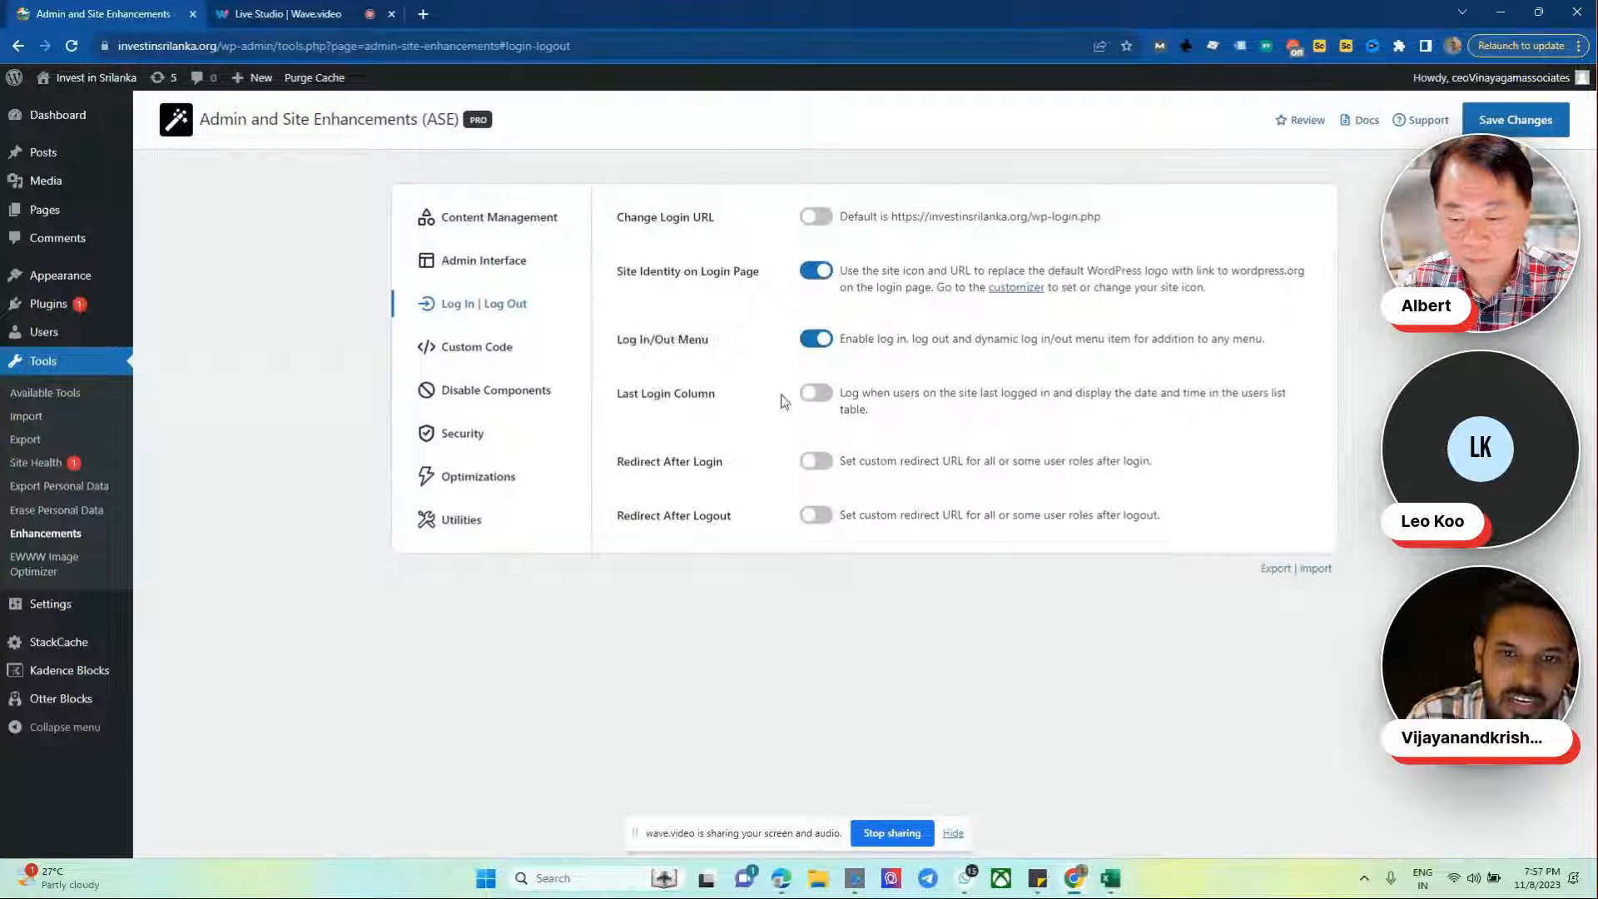
left_click(824, 397)
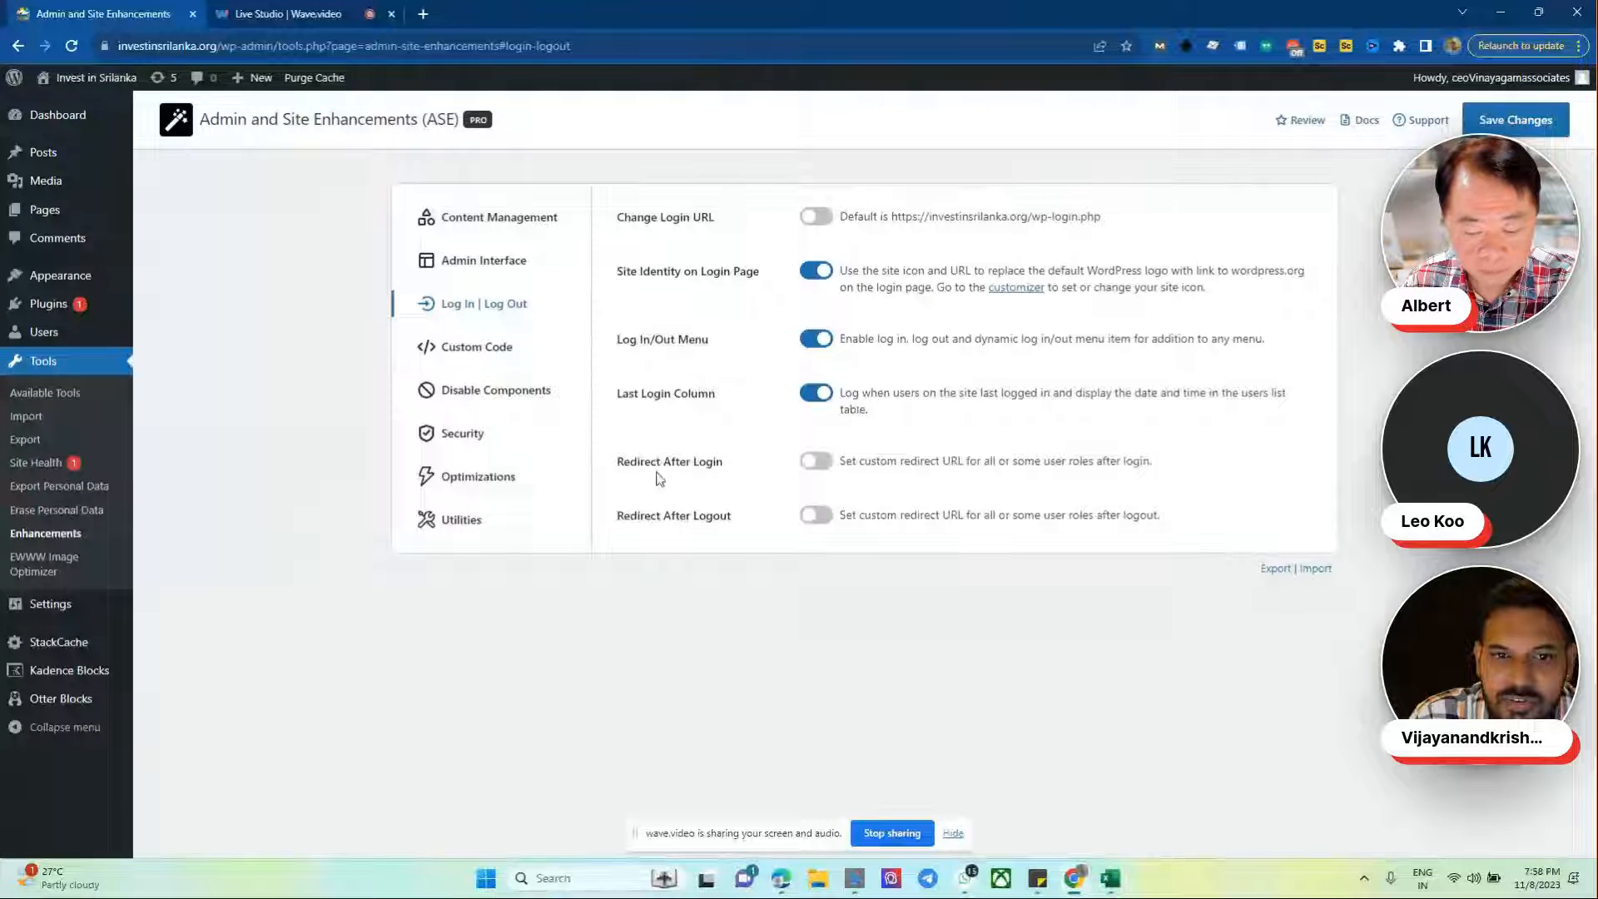
Step: Enable Redirect After Login and expand its redirect URL and user role options, leaving the URL field empty
left_click(805, 473)
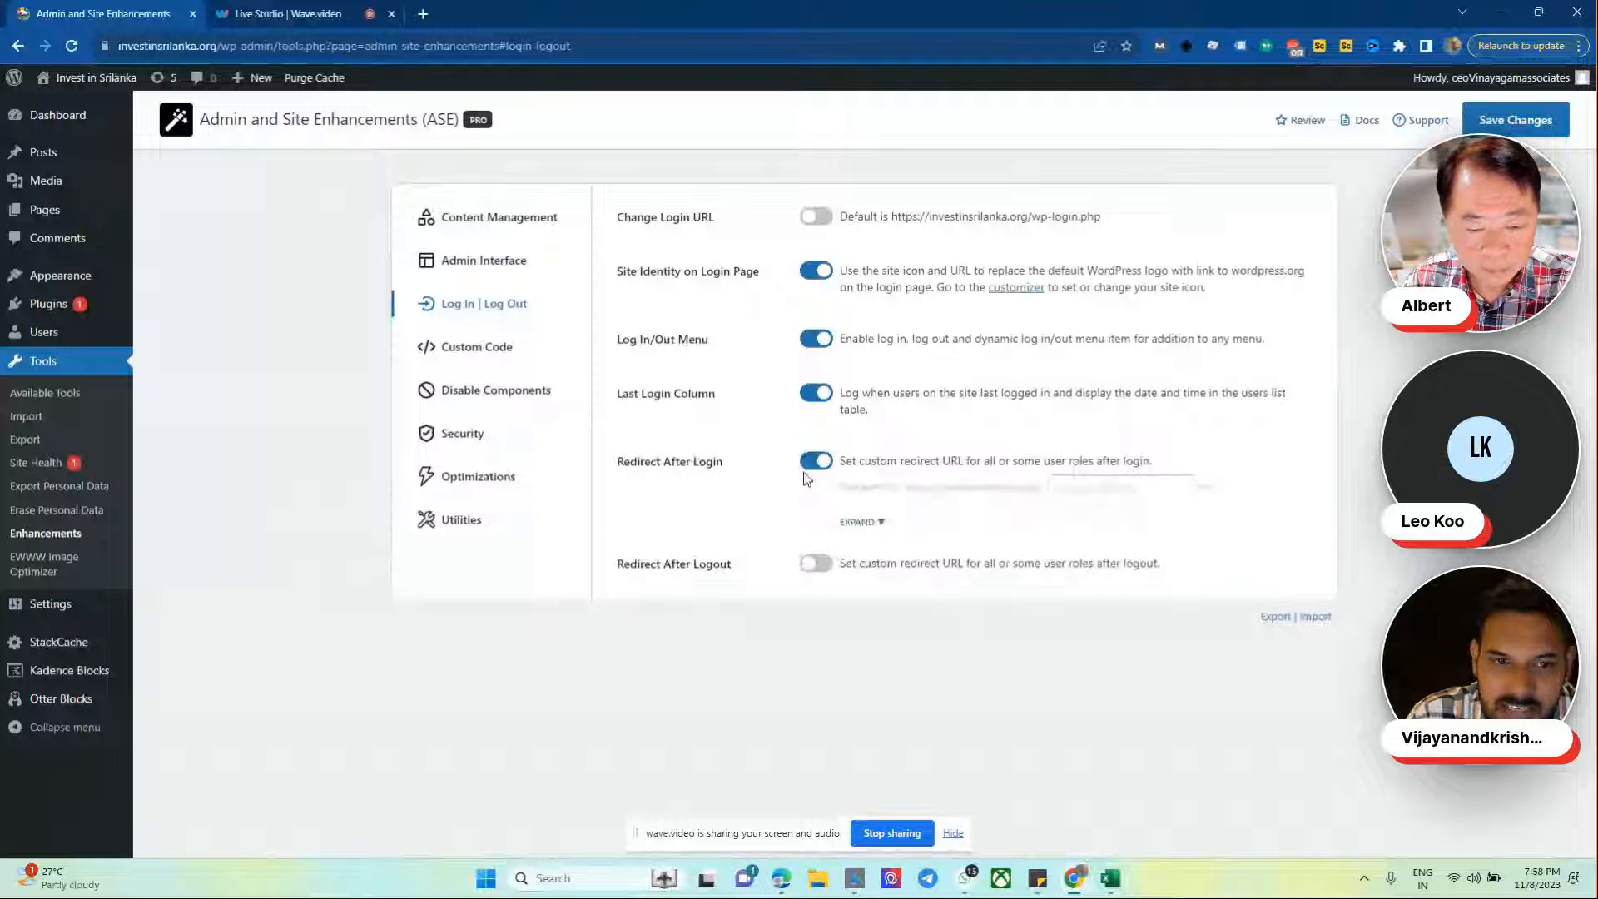
left_click(861, 522)
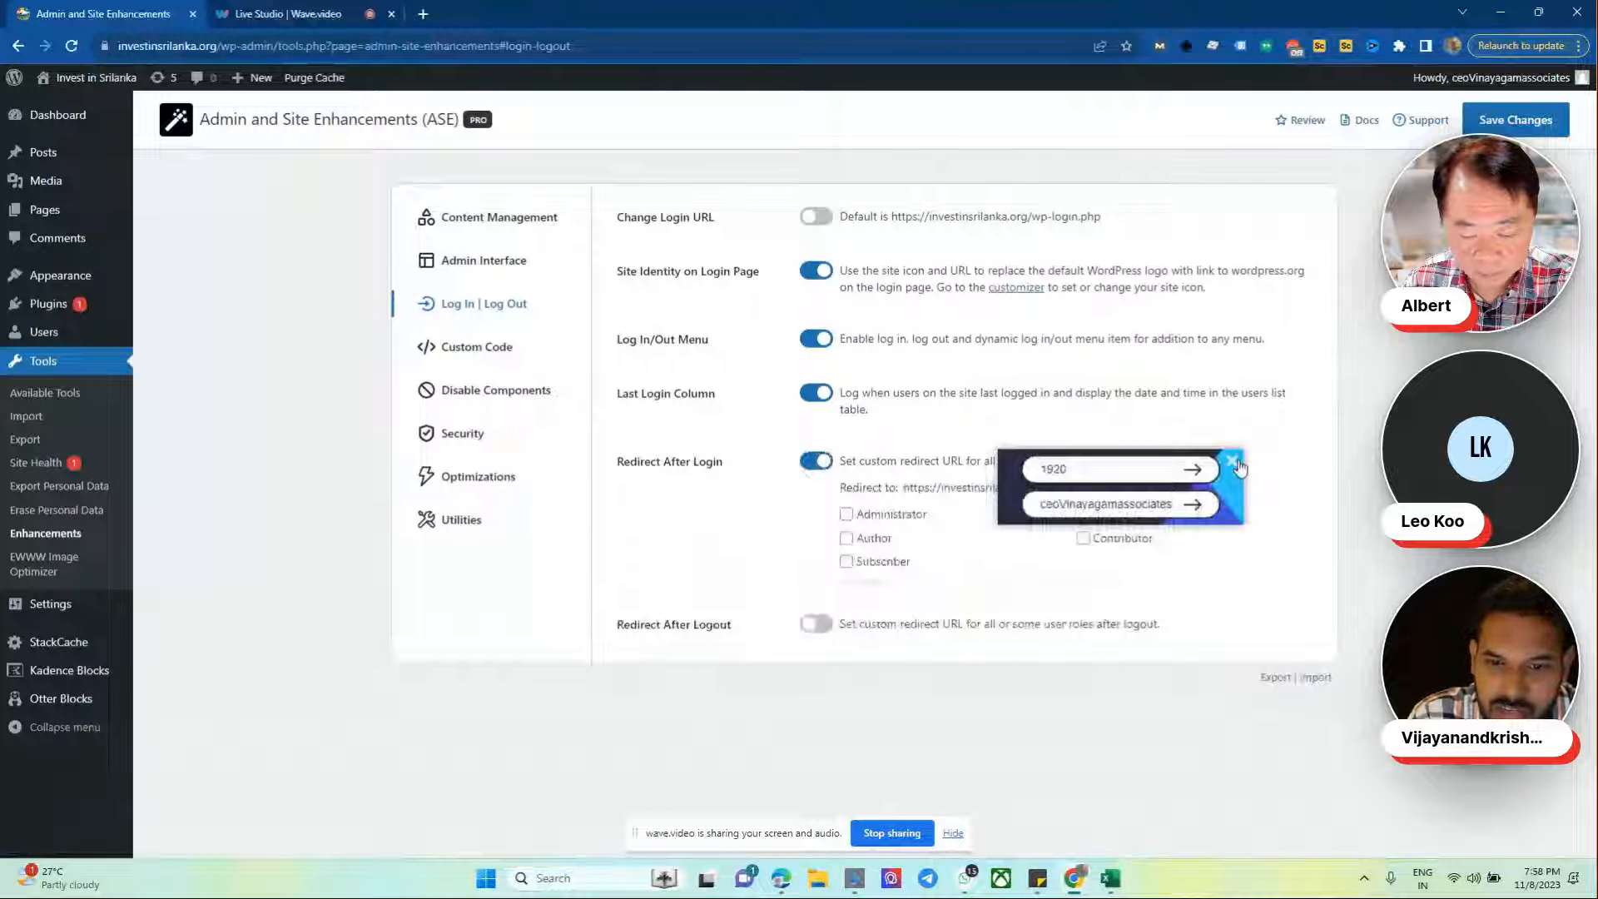
left_click(1235, 464)
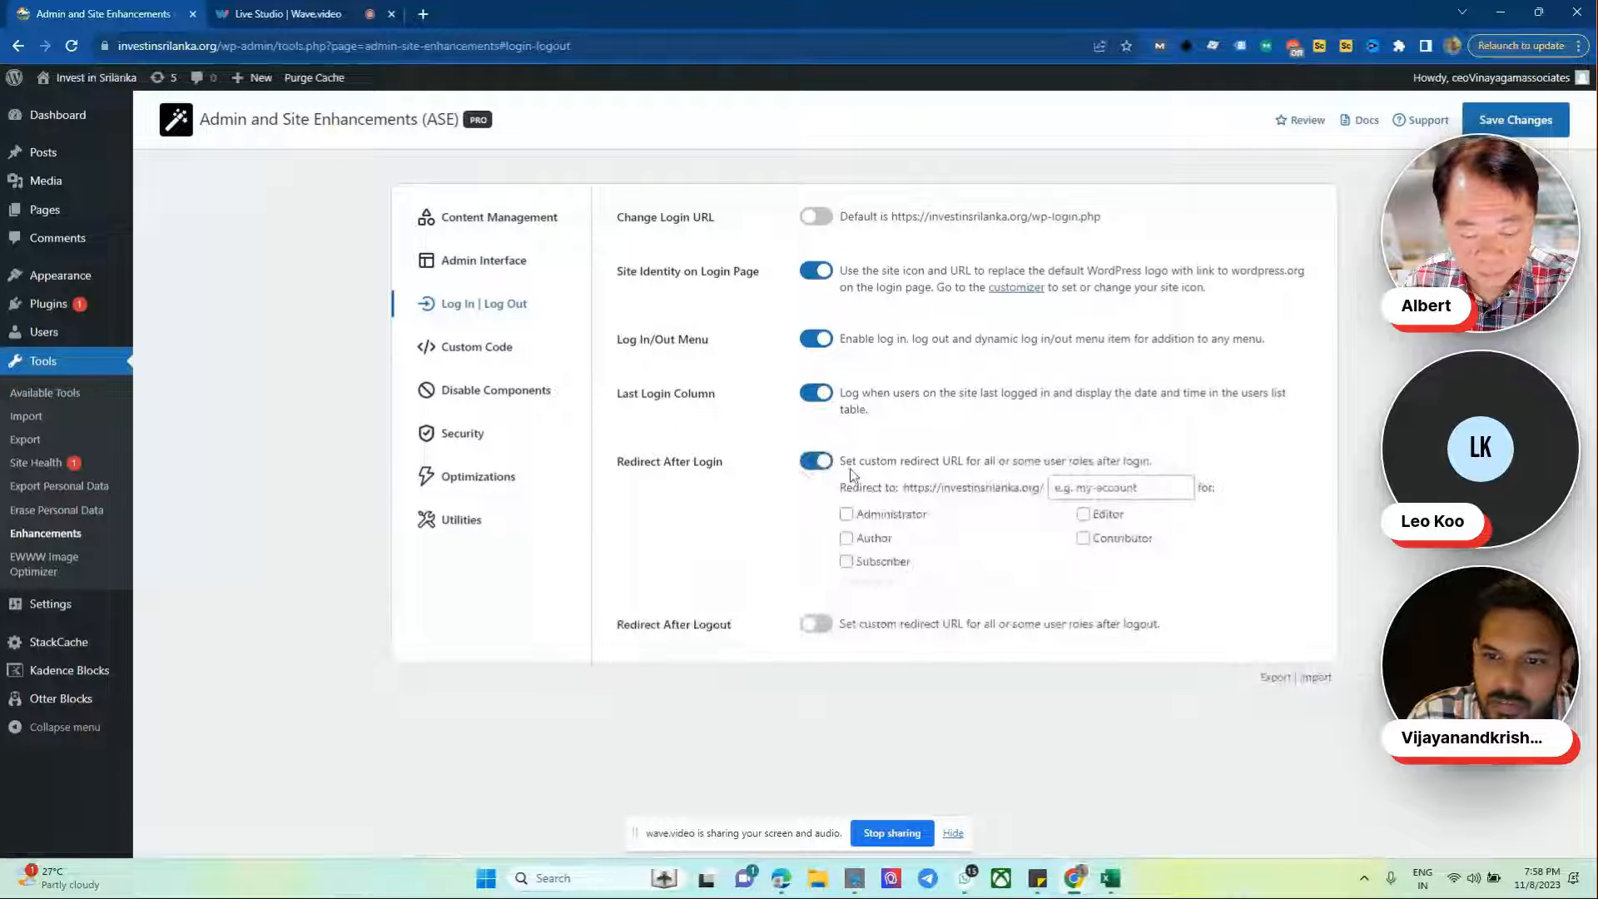
left_click(1108, 489)
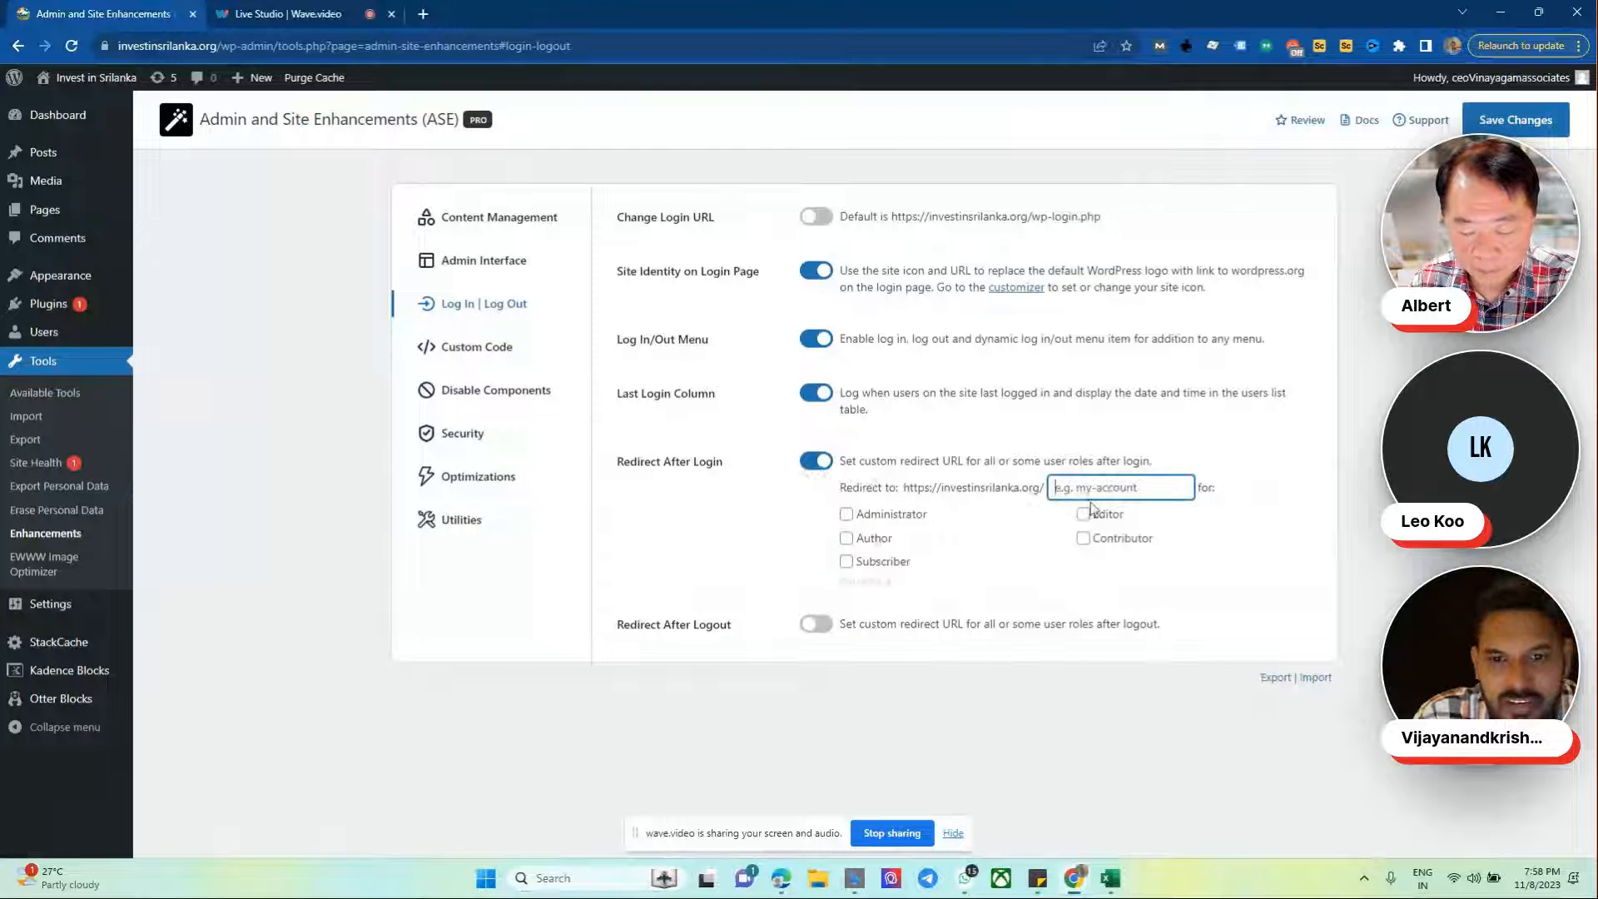
type("ss")
key("BackSpace")
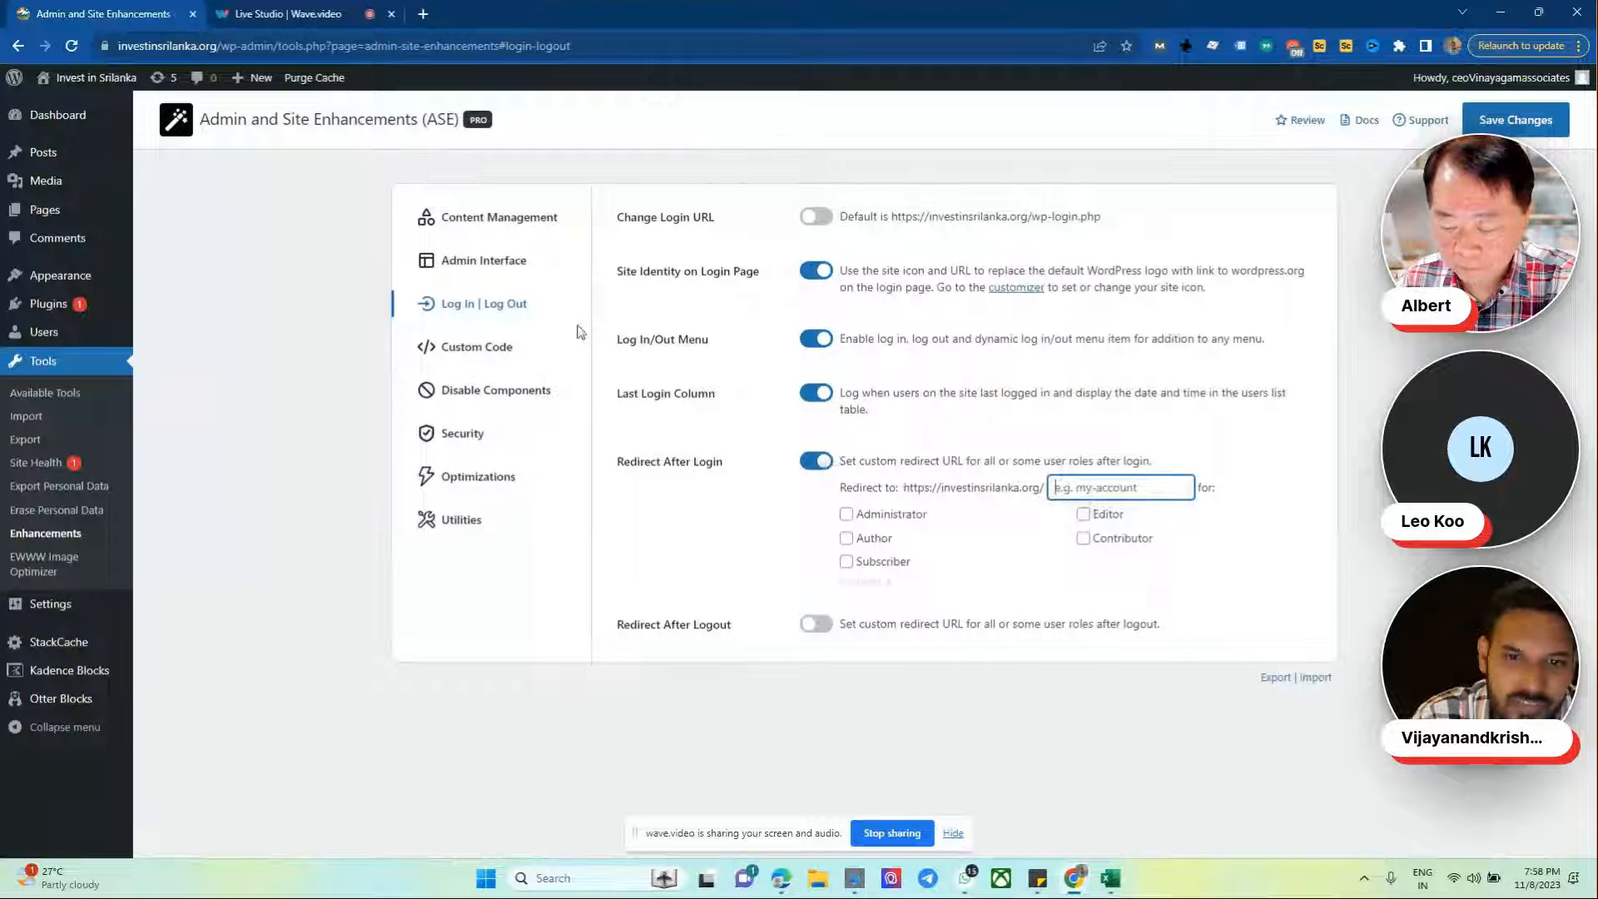
left_click(509, 271)
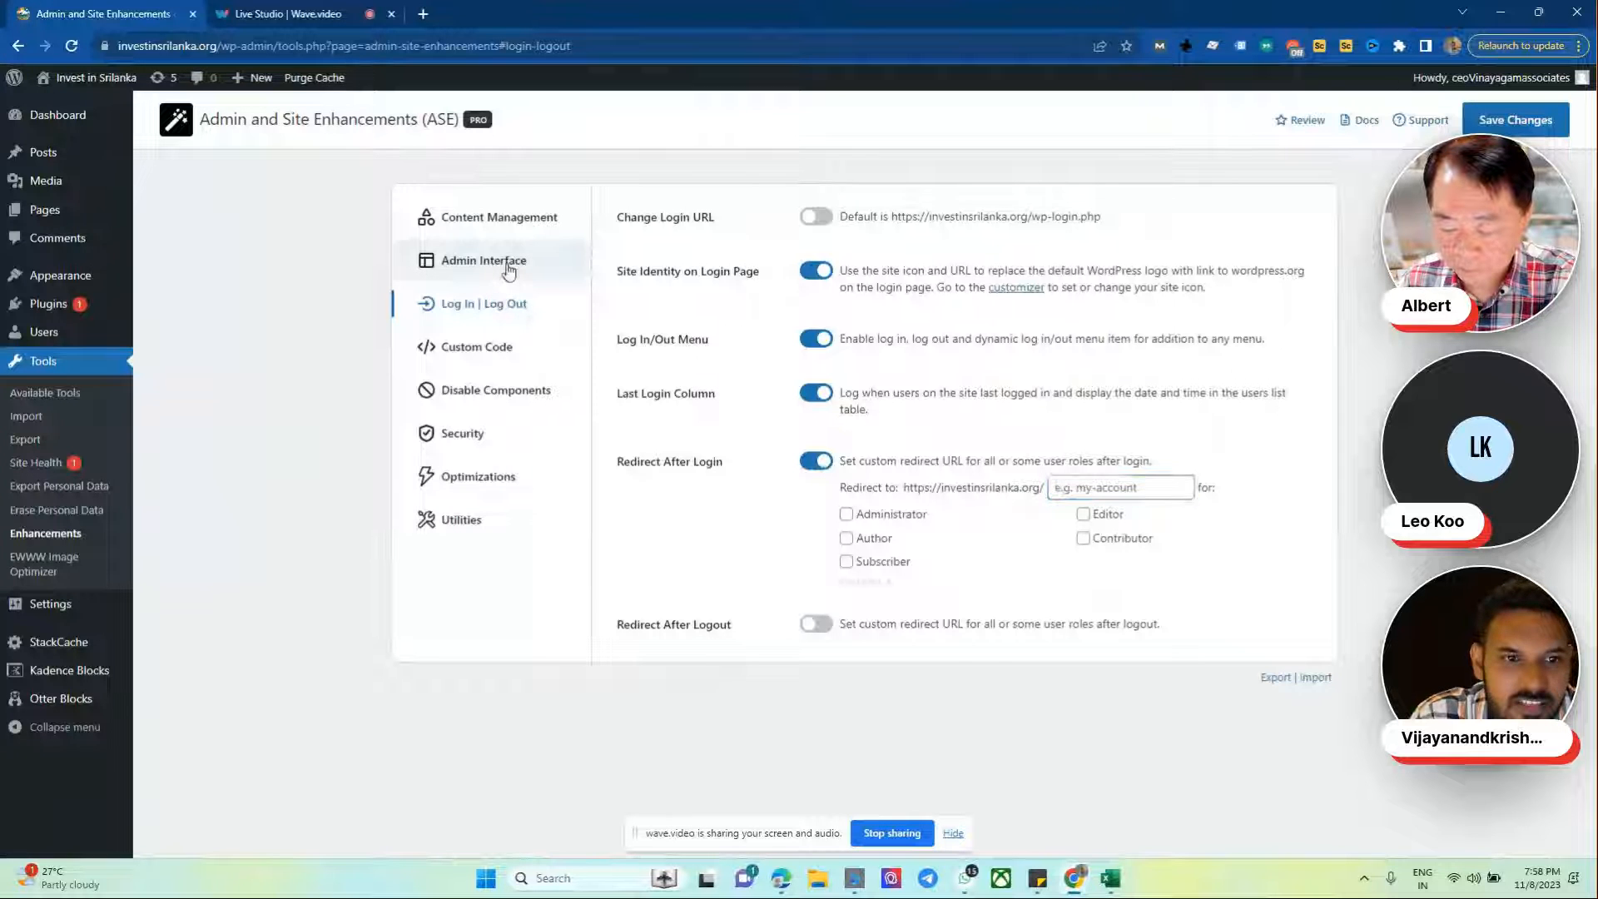
left_click(513, 306)
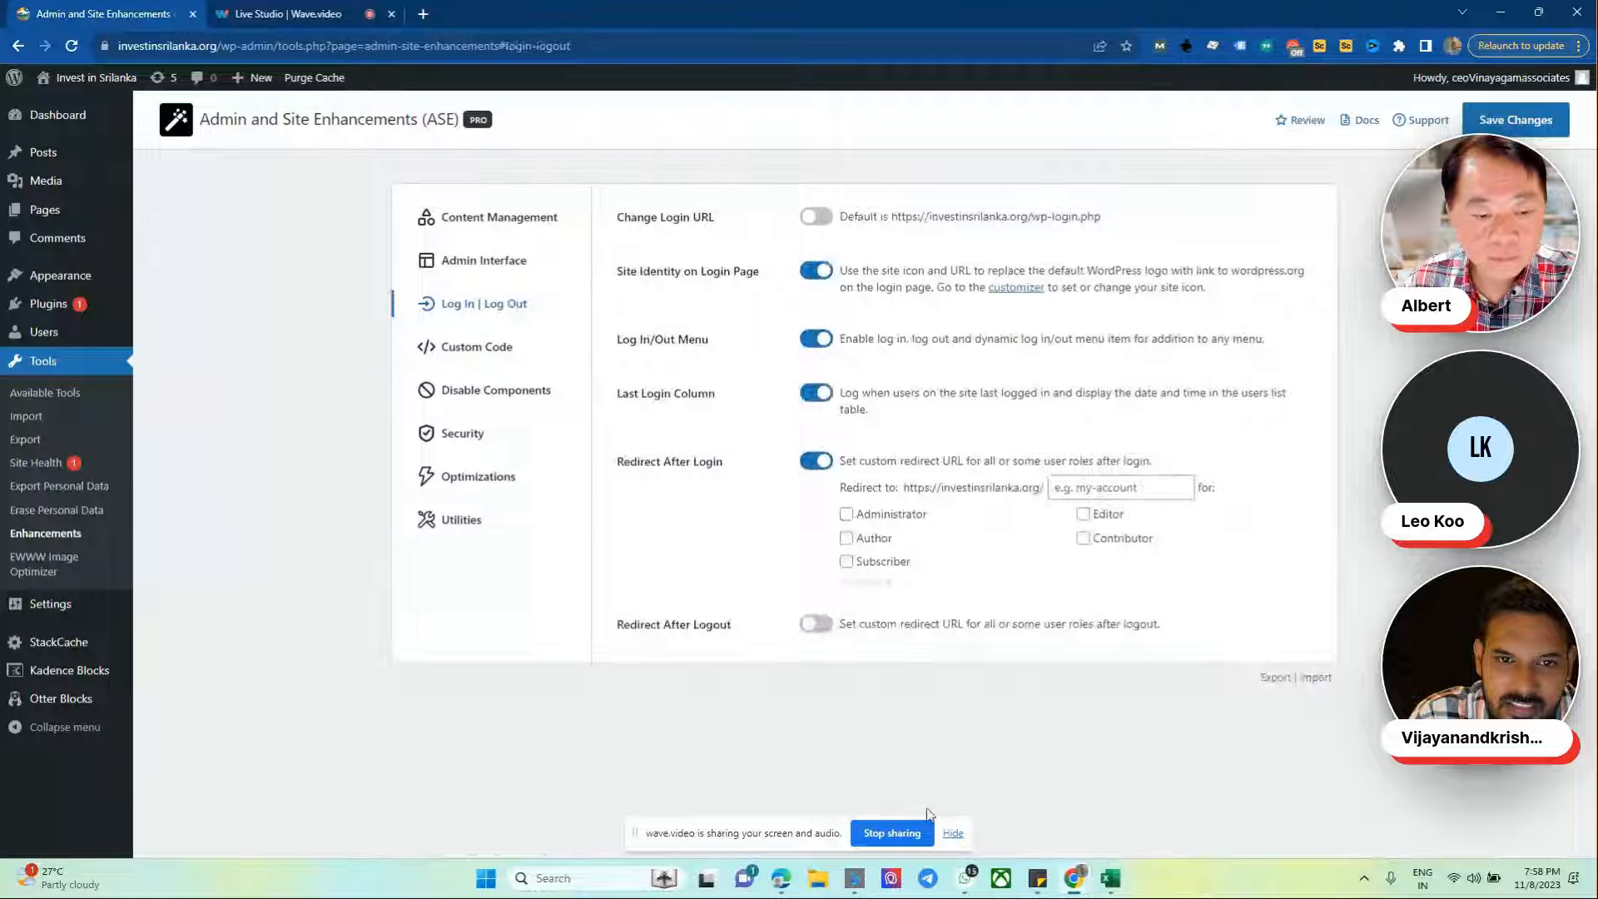
Step: Stop sharing the screen in the live session
left_click(890, 834)
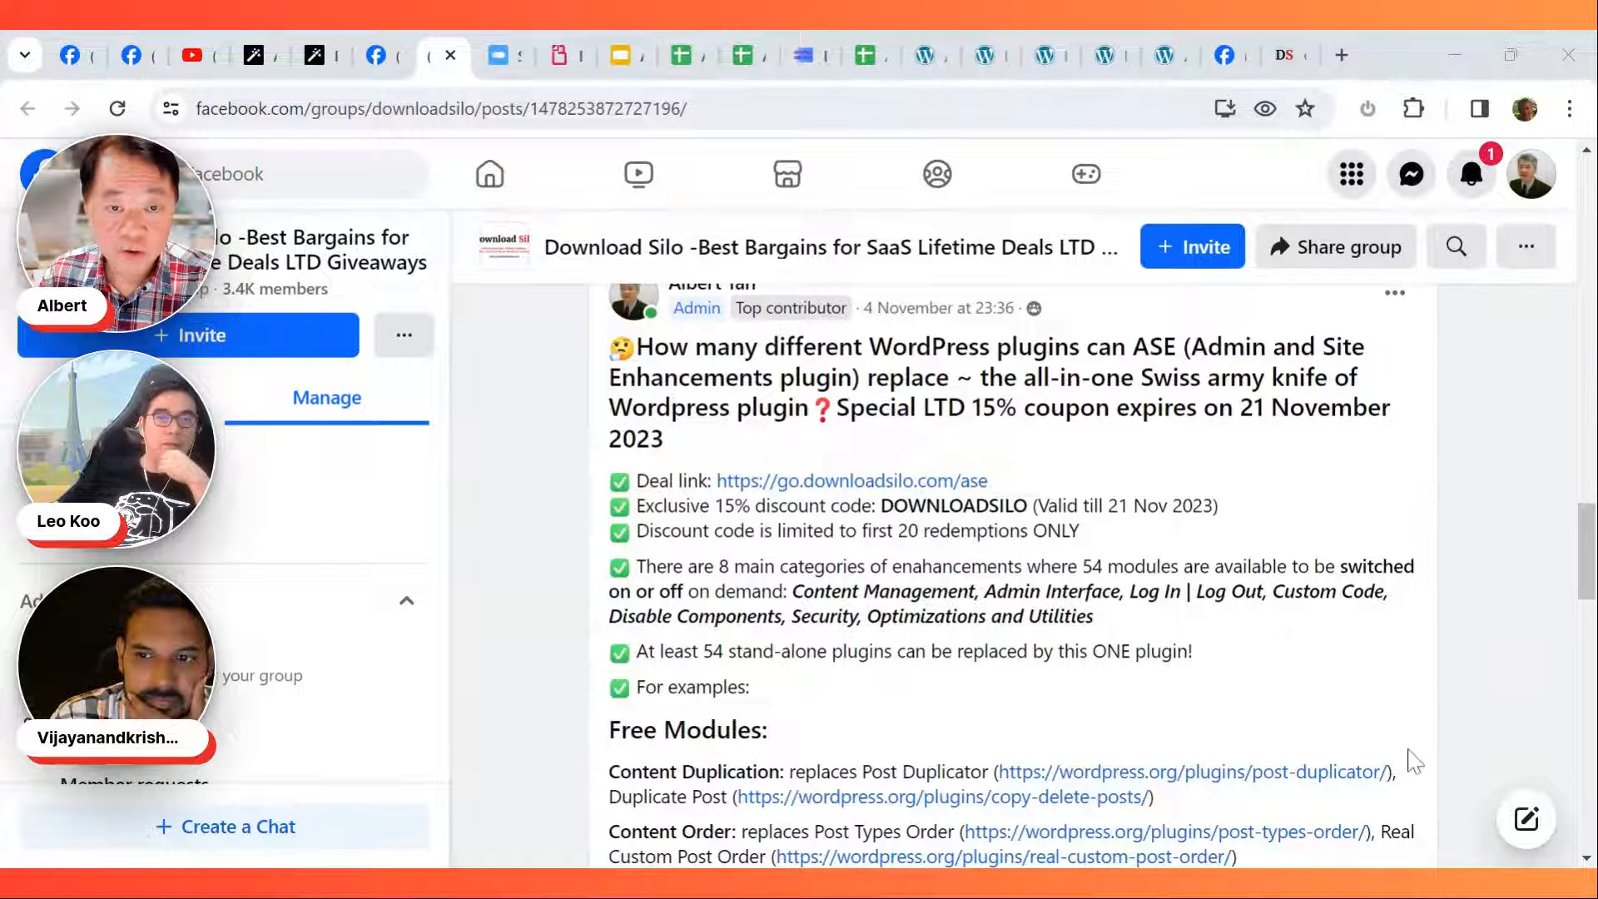
Step: Read the Facebook group post on ASE for its module categories, replaceable plugins and discount offer
scroll(1378, 759, "down", 5)
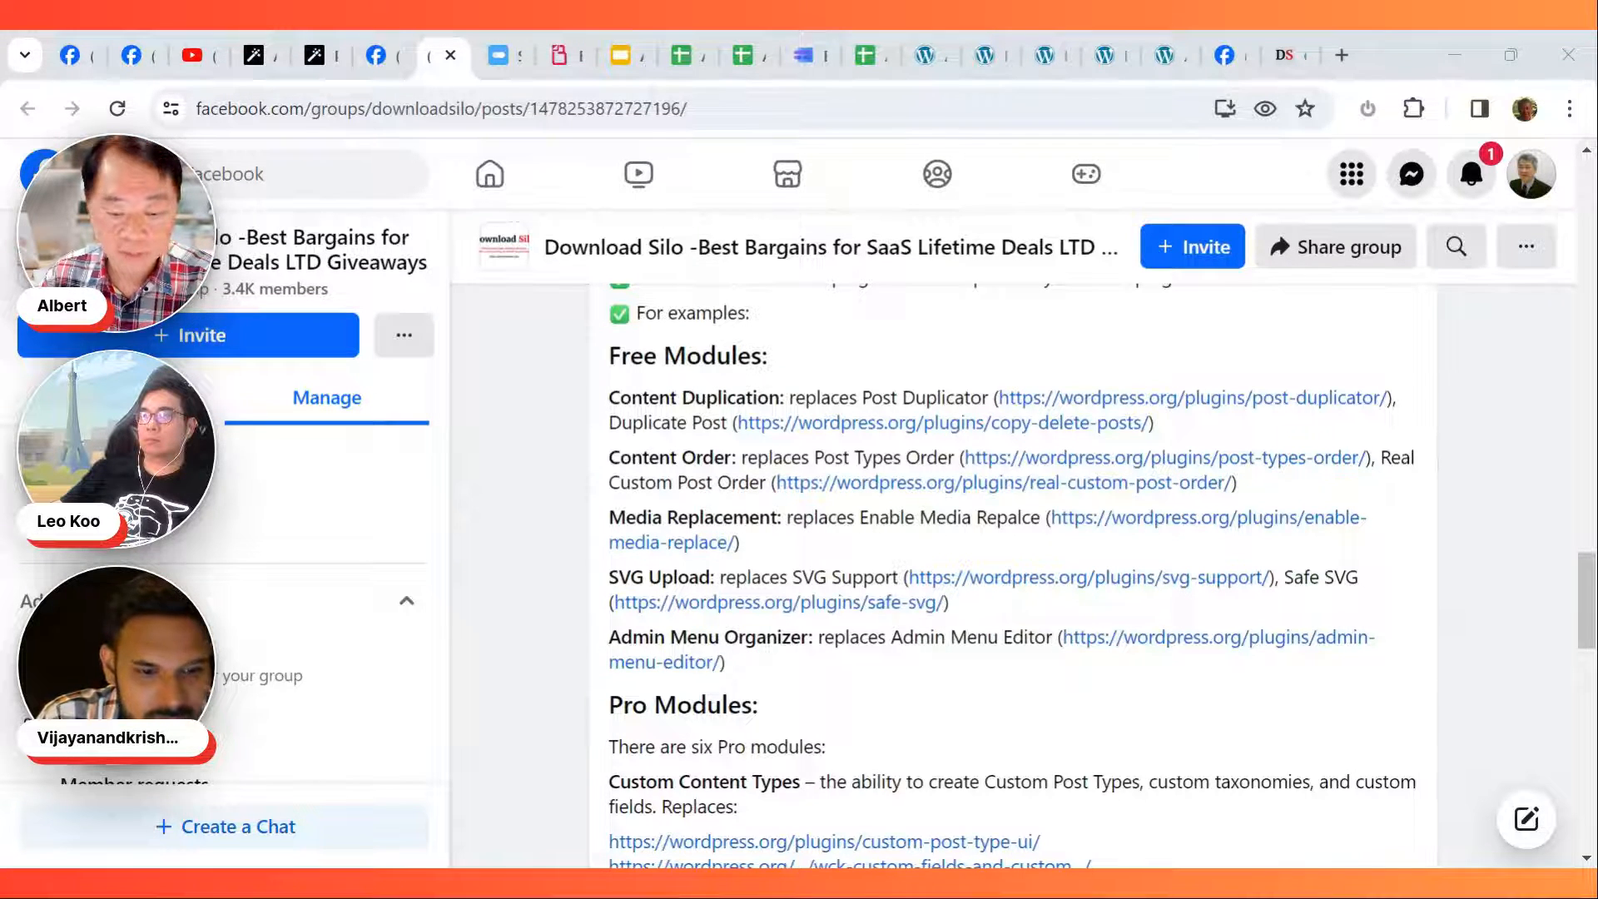
scroll(1036, 678, "down", 1)
scroll(1074, 566, "up", 1)
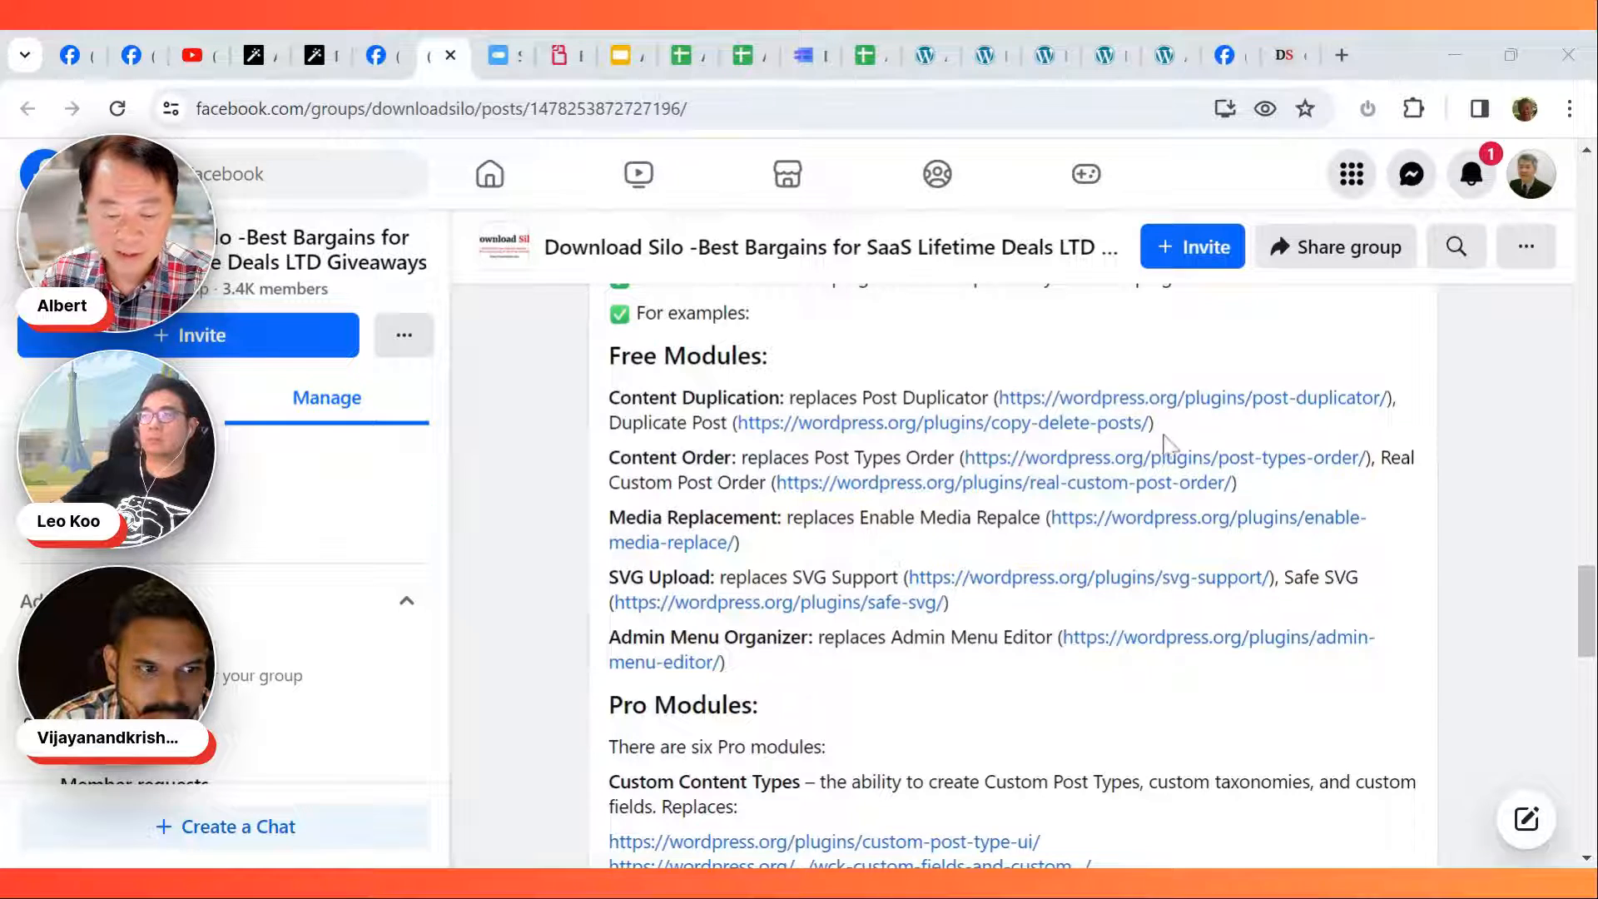
scroll(1164, 434, "up", 6)
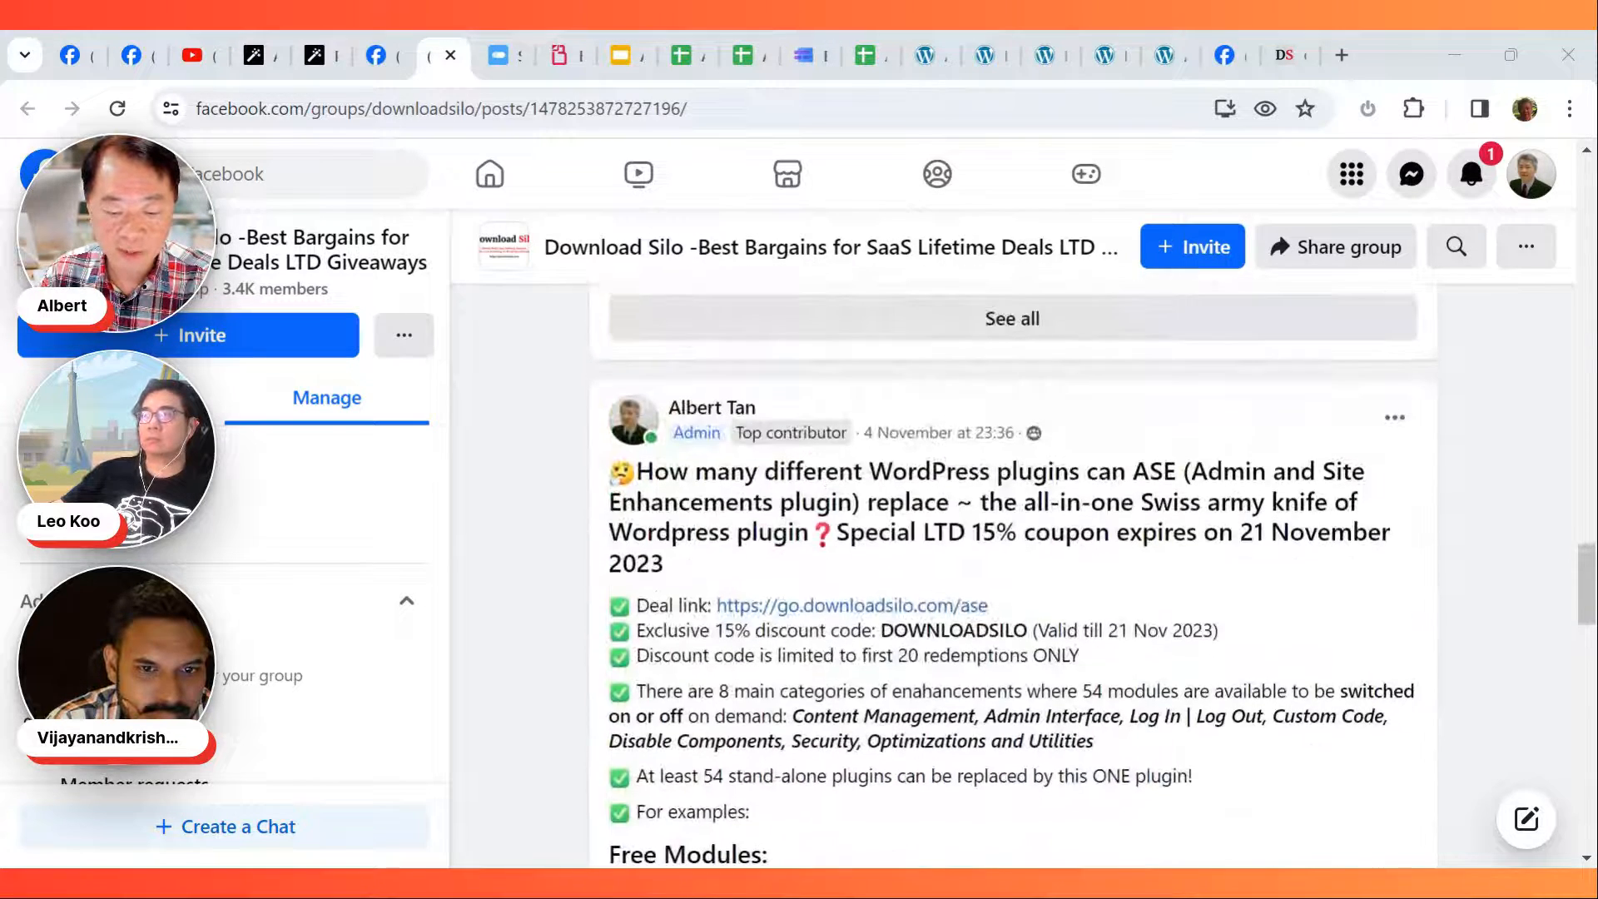
Step: Read the post's Free Modules and Pro Modules lists for the stand-alone WordPress plugins that each ASE module replaces
scroll(1012, 574, "down", 6)
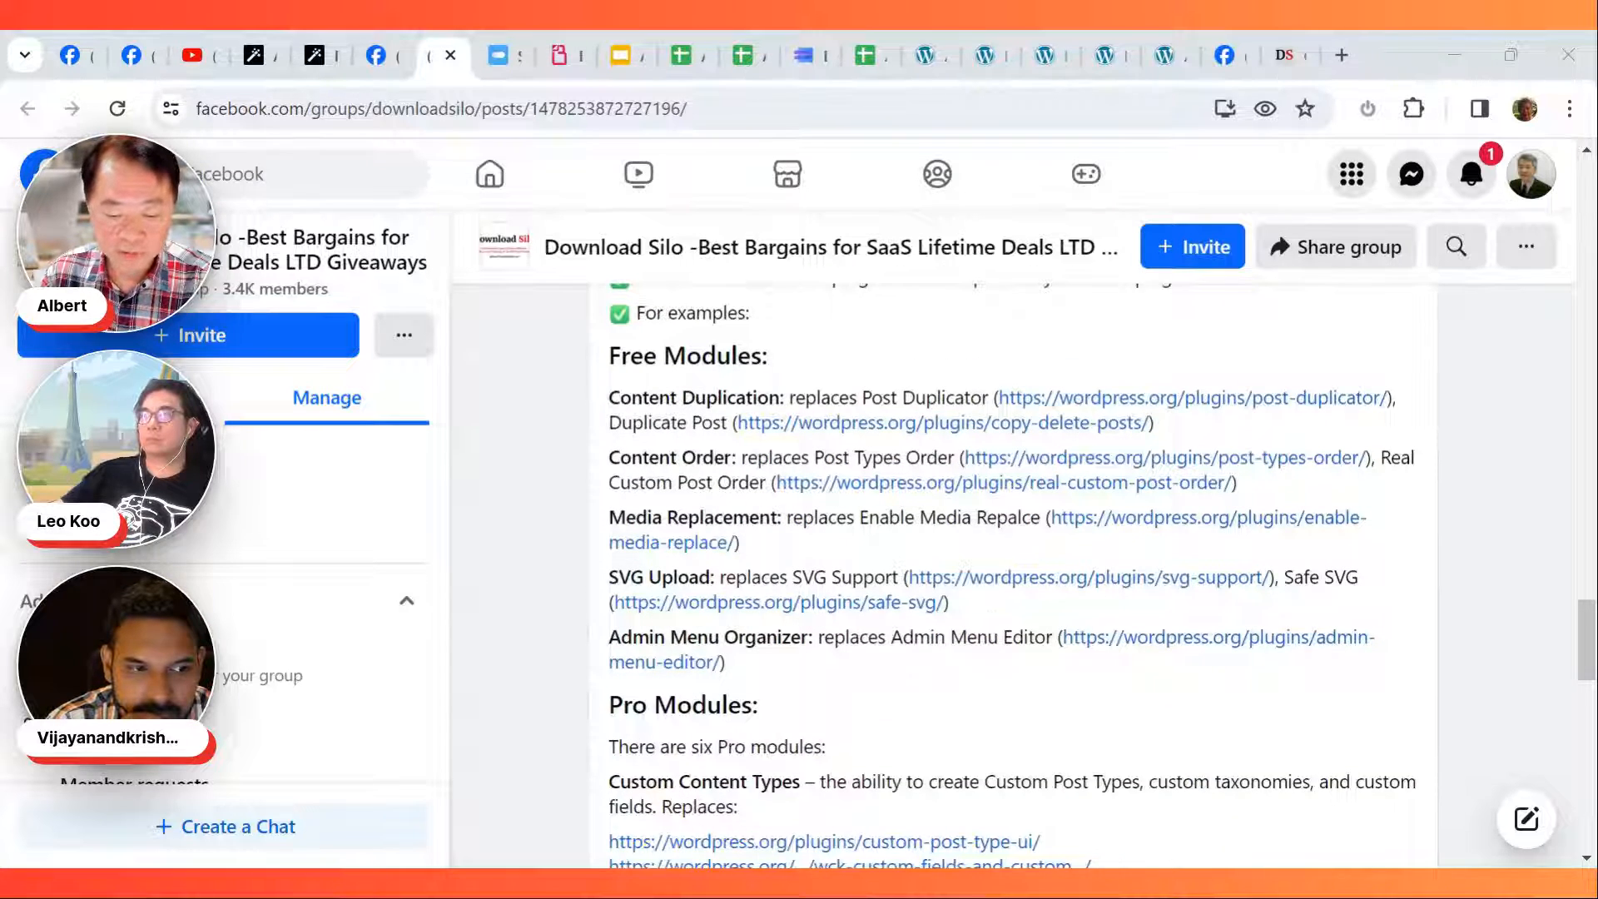
scroll(1053, 493, "down", 2)
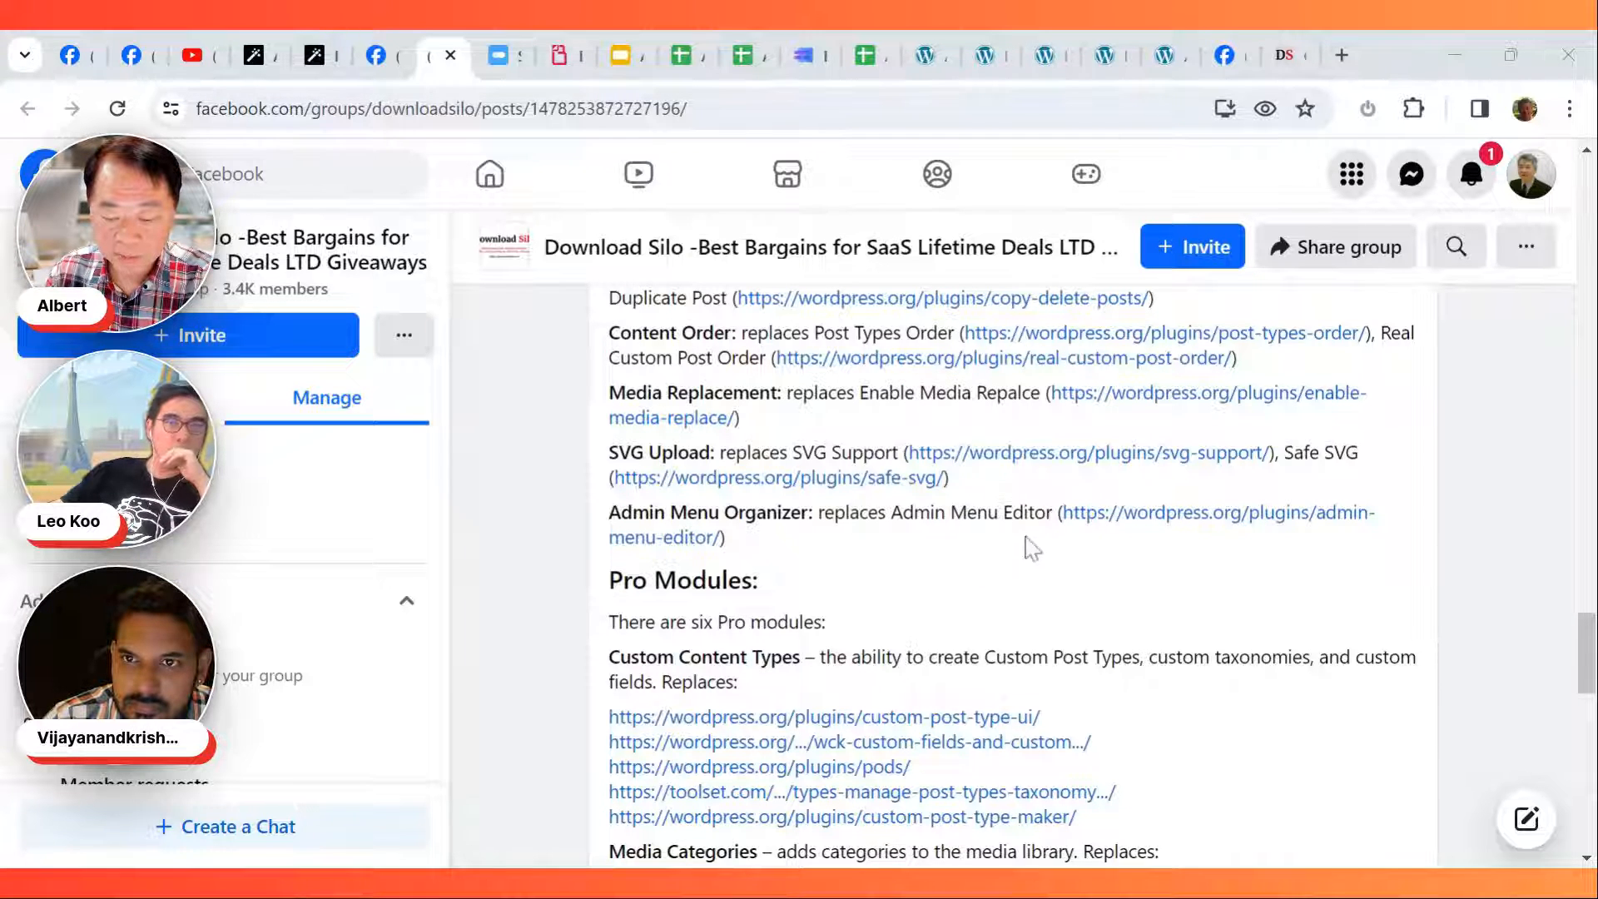
scroll(1032, 549, "down", 5)
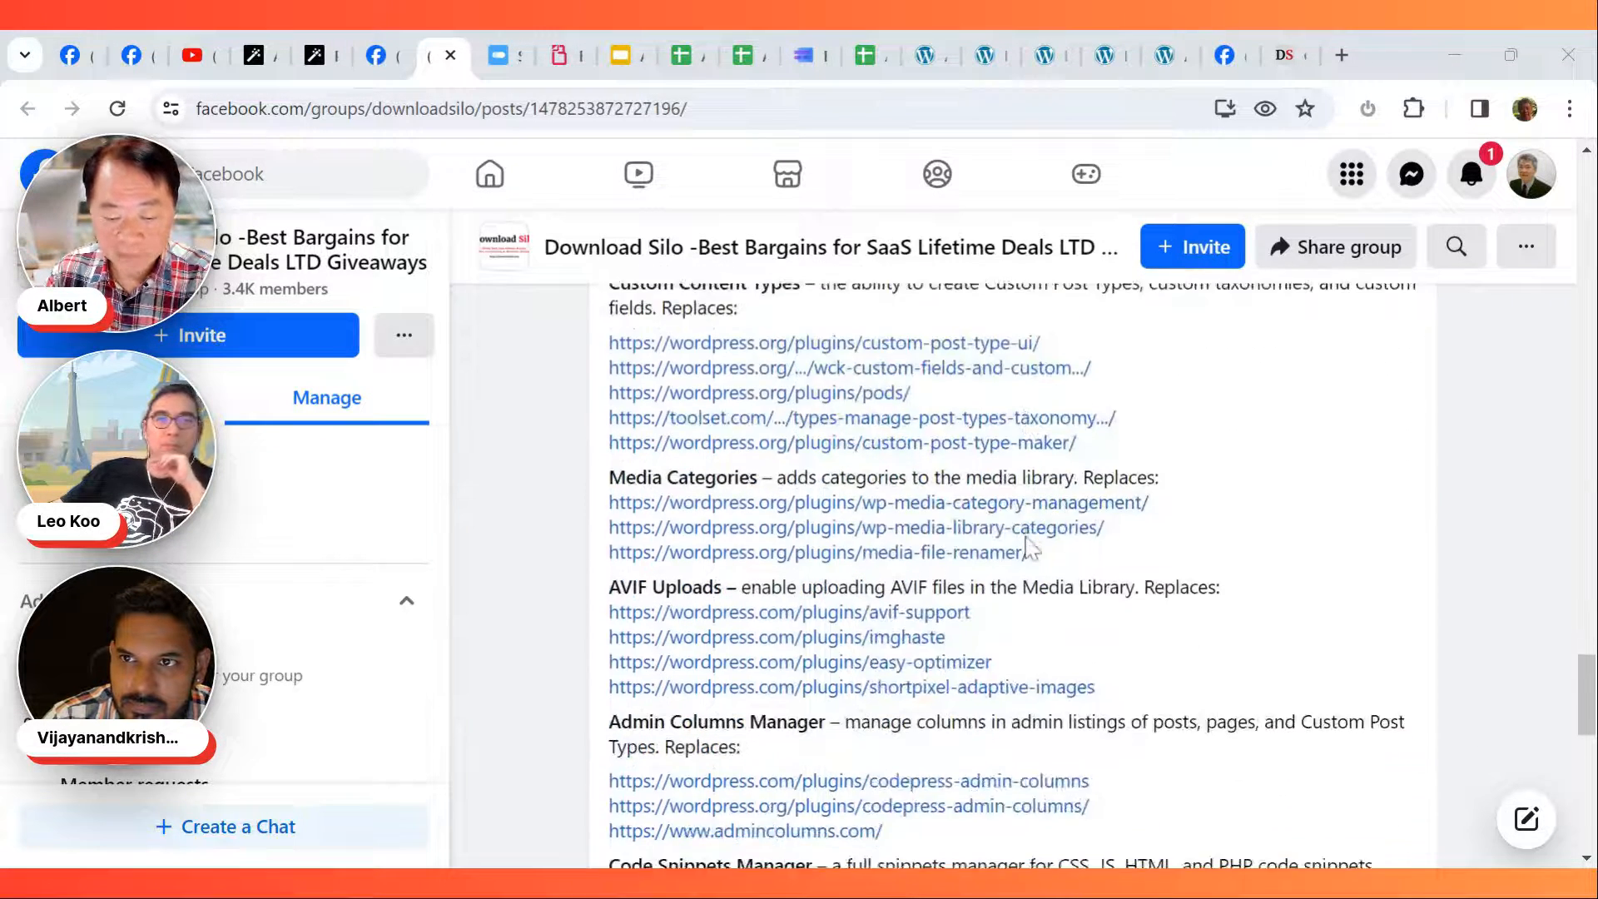
scroll(1032, 549, "down", 3)
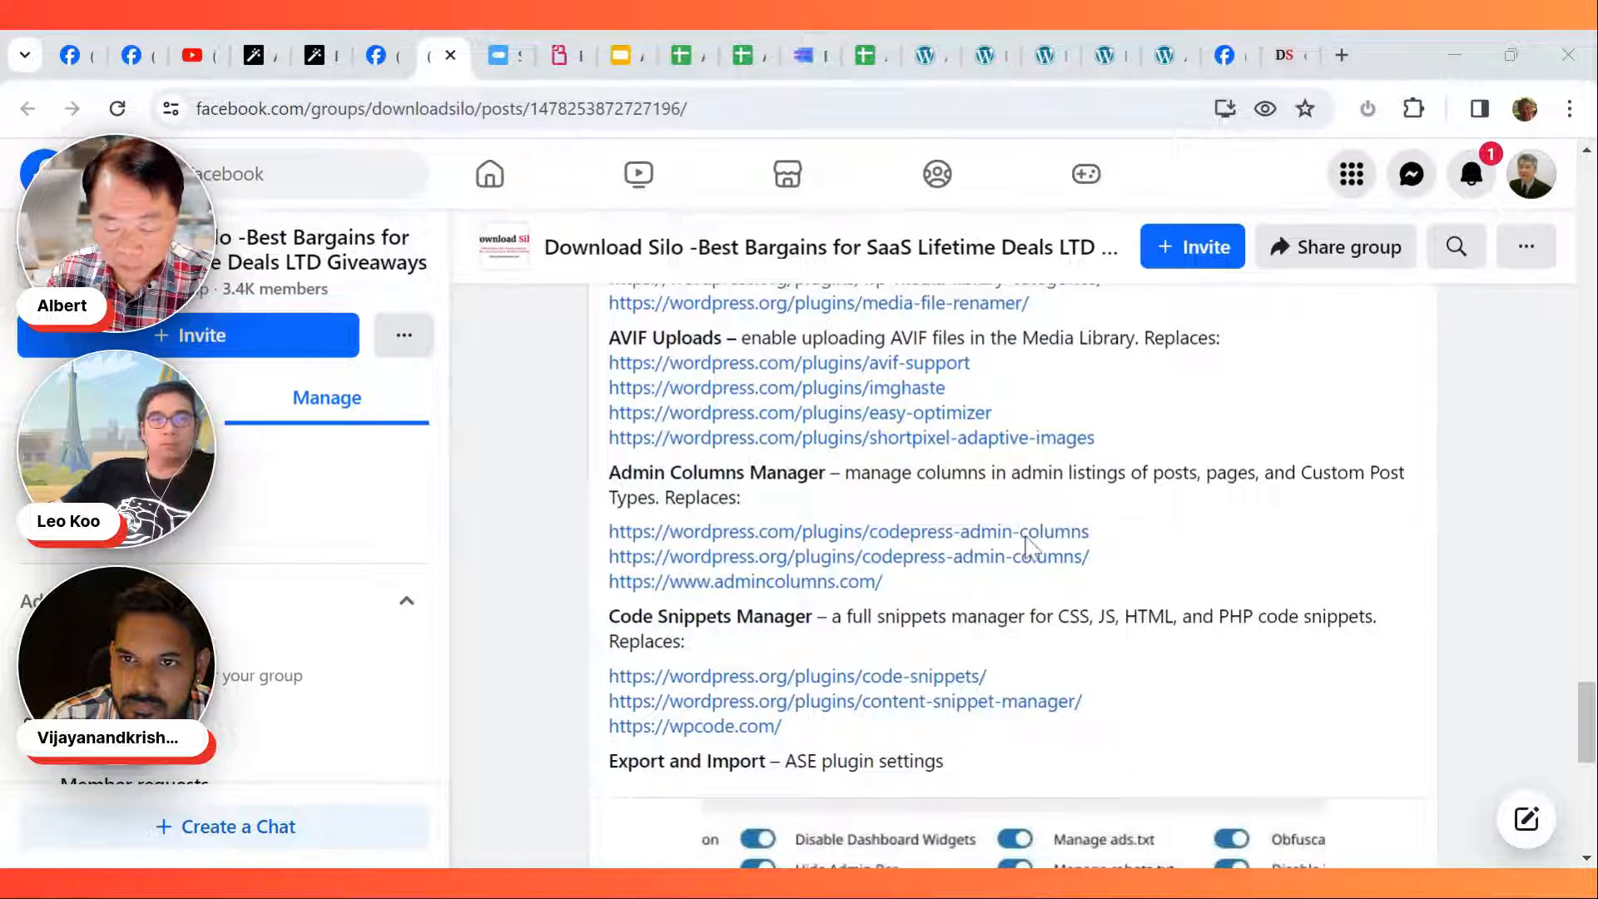
scroll(1030, 546, "up", 3)
scroll(1032, 549, "up", 3)
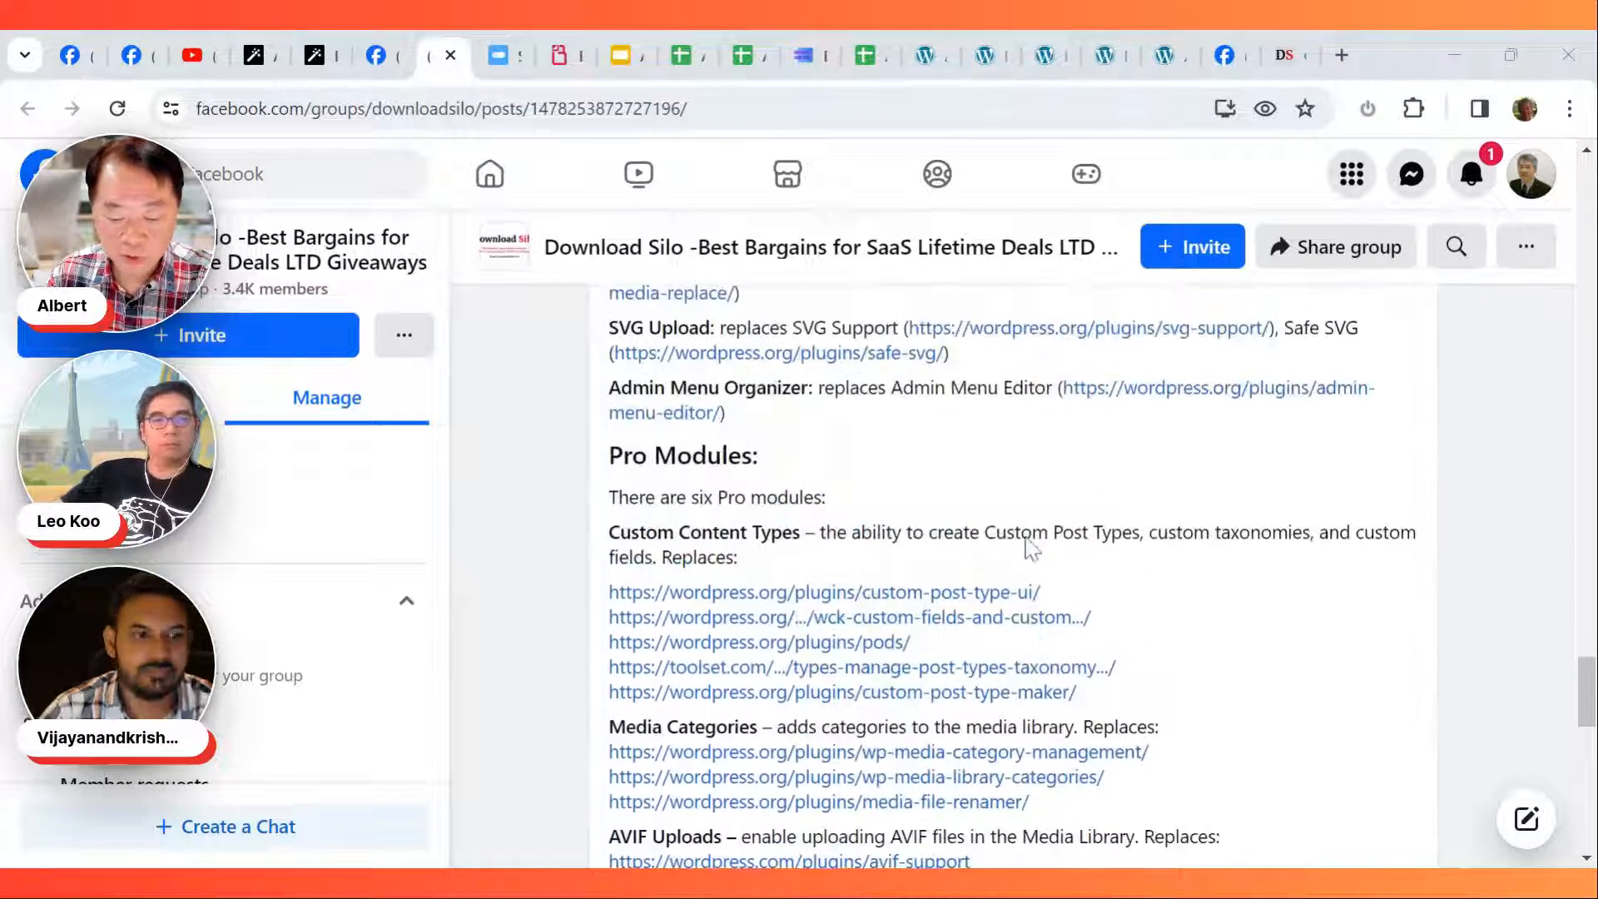
scroll(1029, 545, "down", 2)
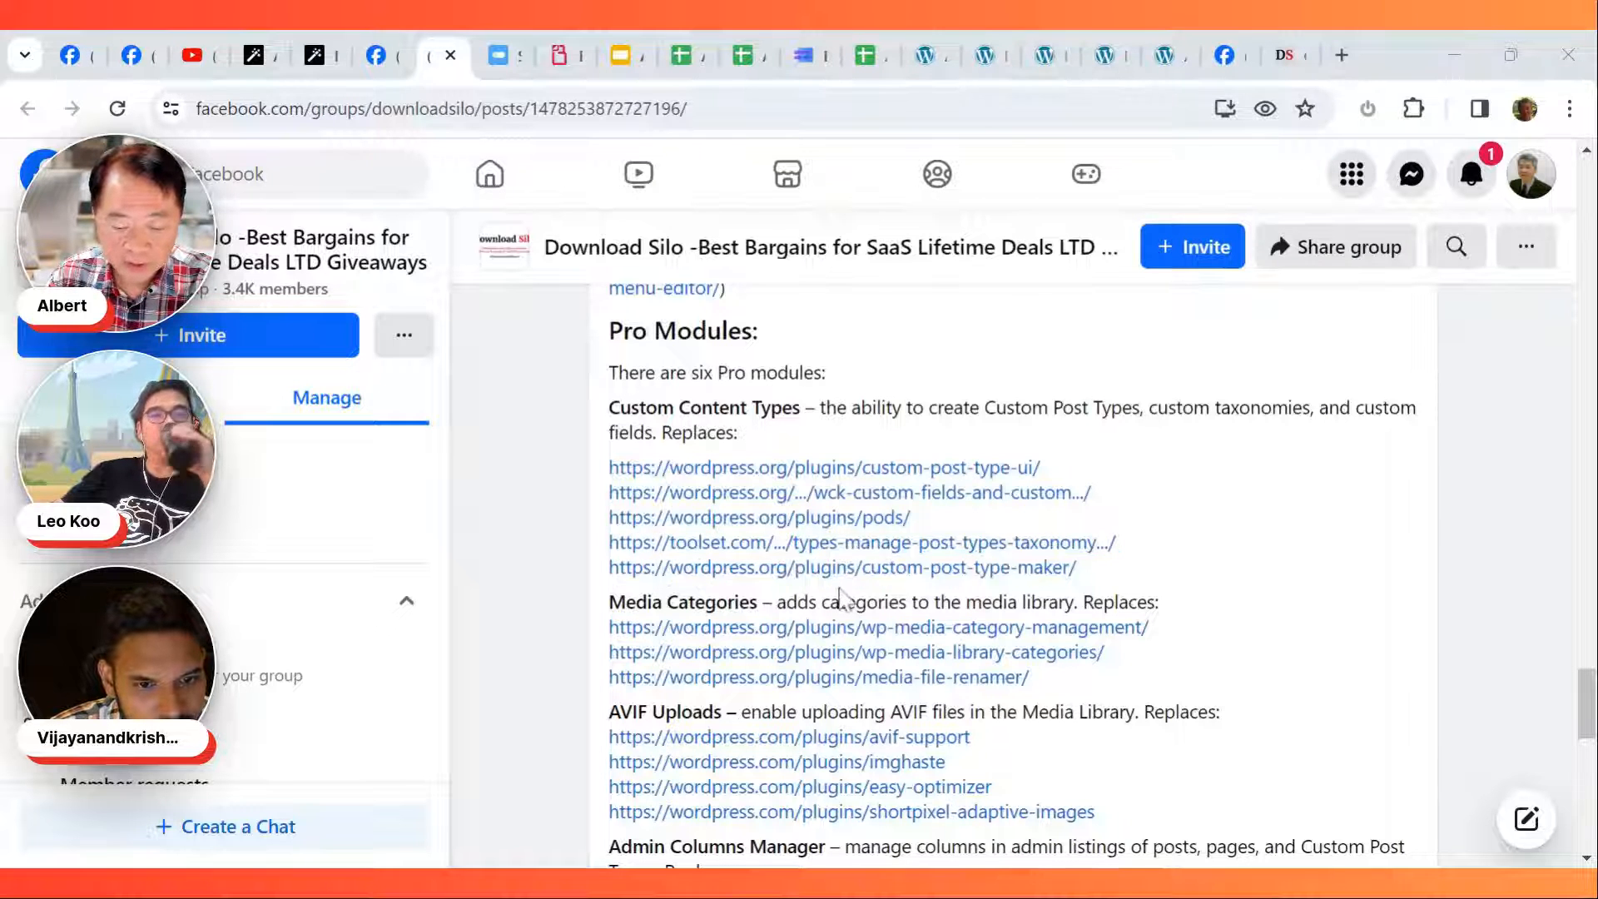
scroll(903, 549, "down", 2)
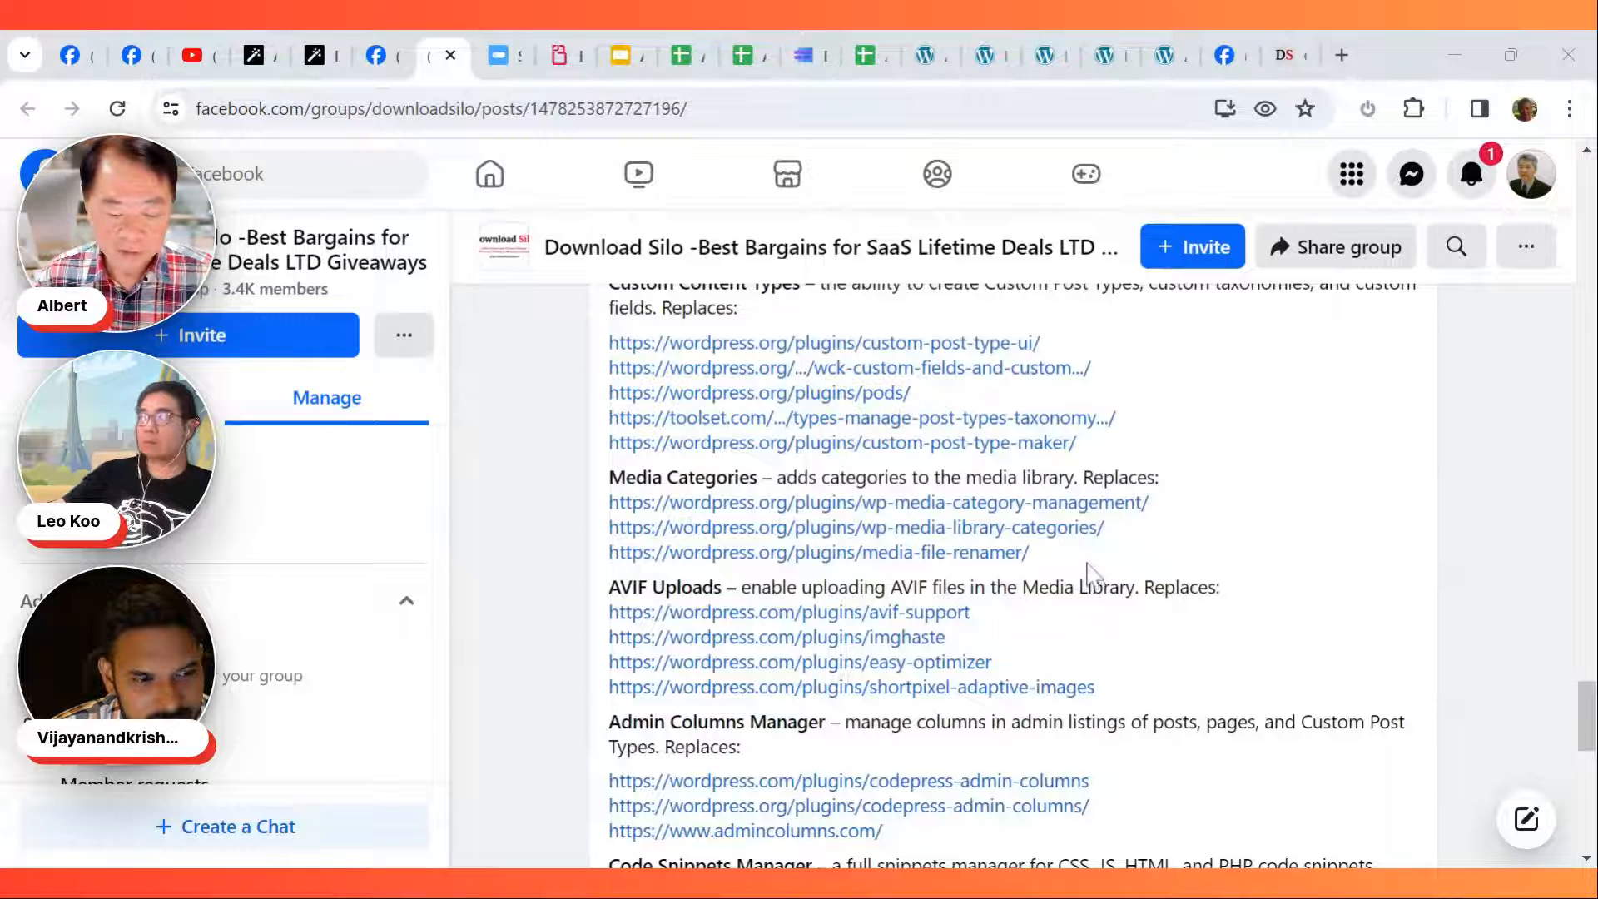
scroll(1090, 570, "down", 2)
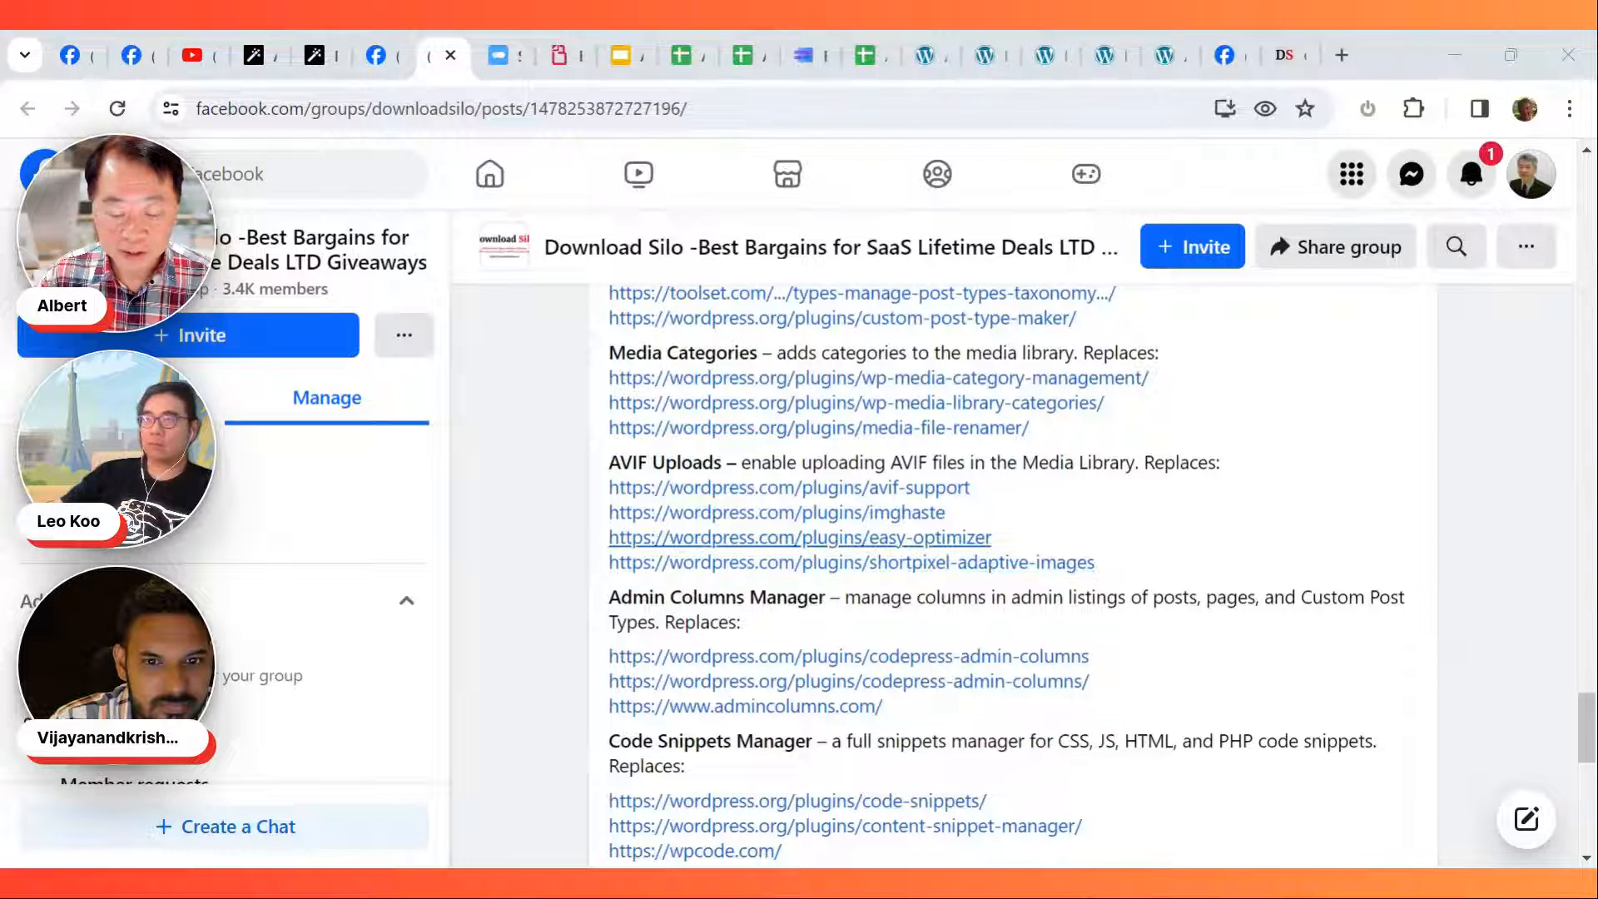
scroll(803, 532, "down", 1)
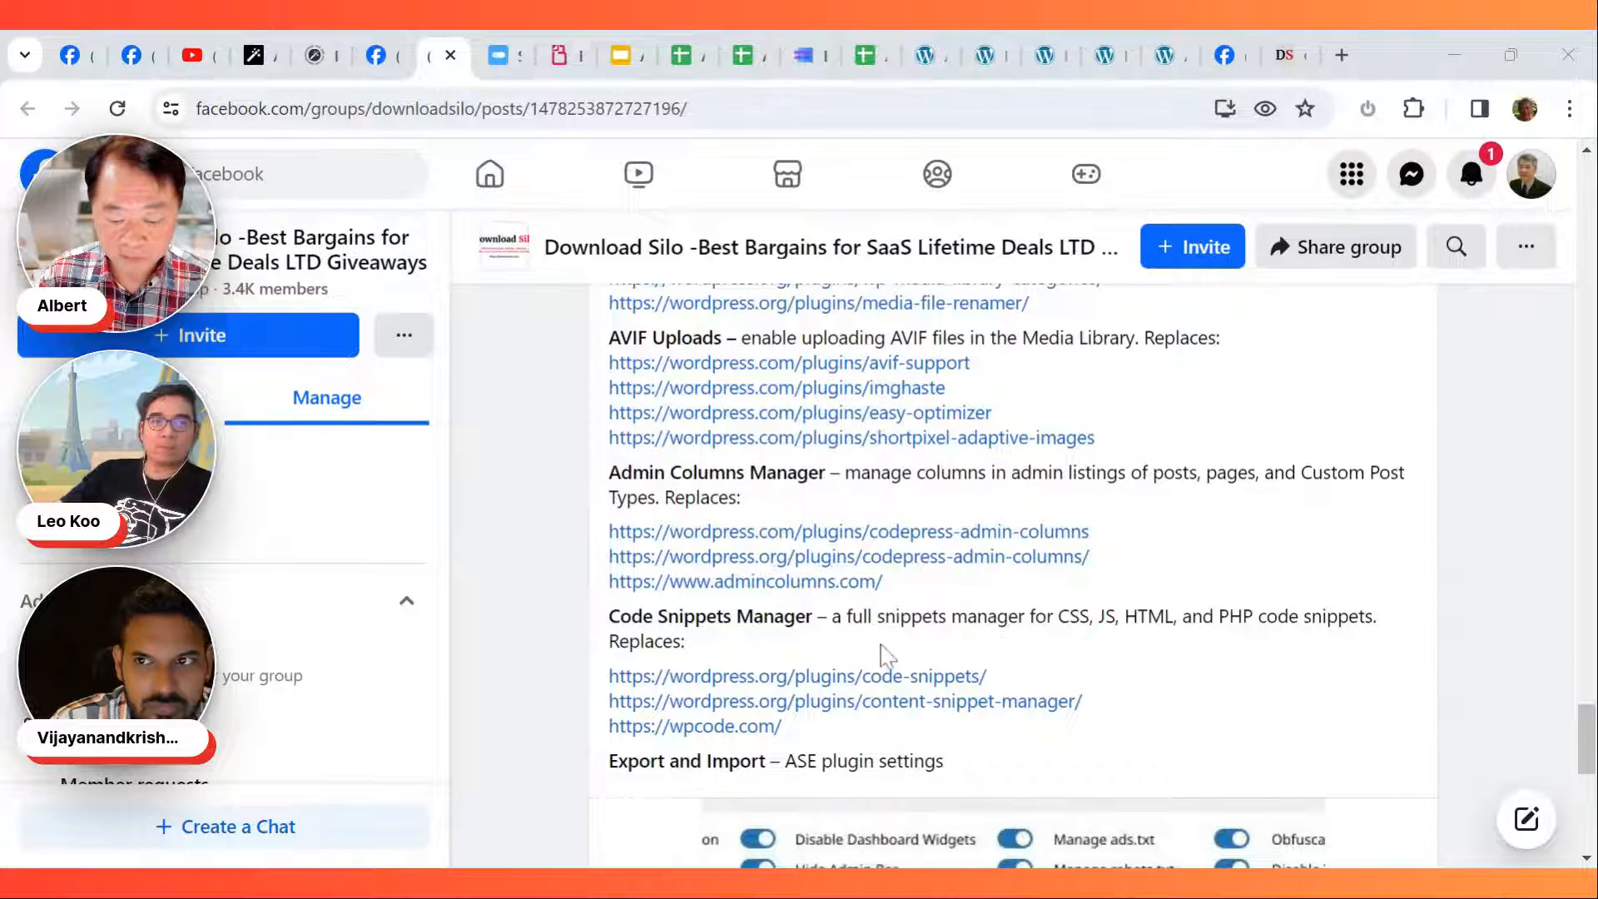
scroll(884, 653, "down", 2)
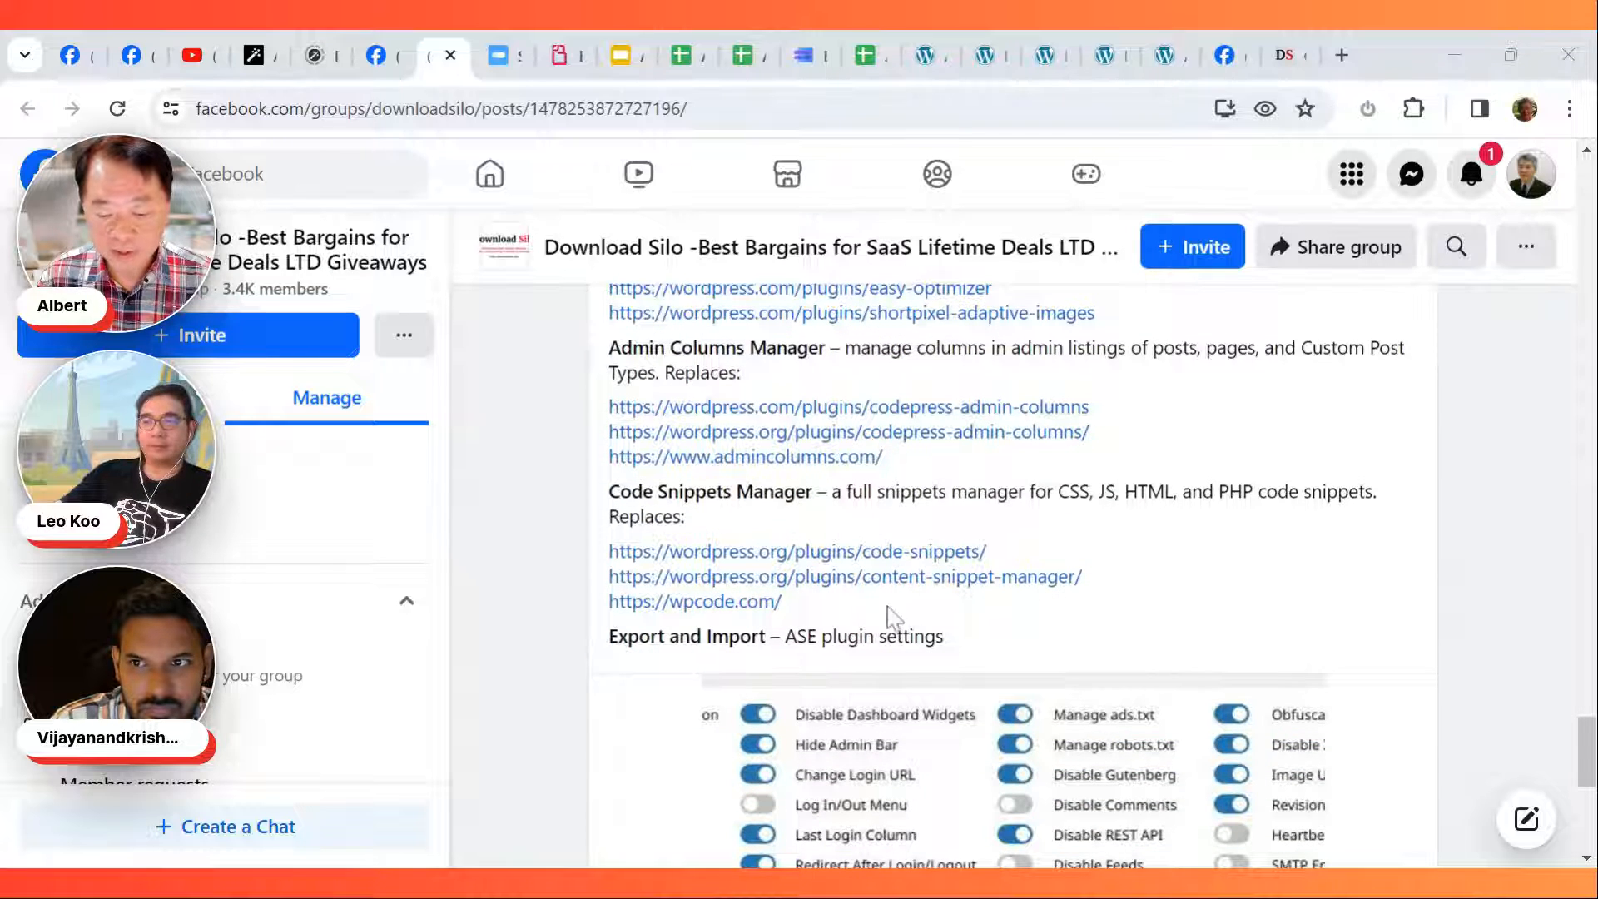
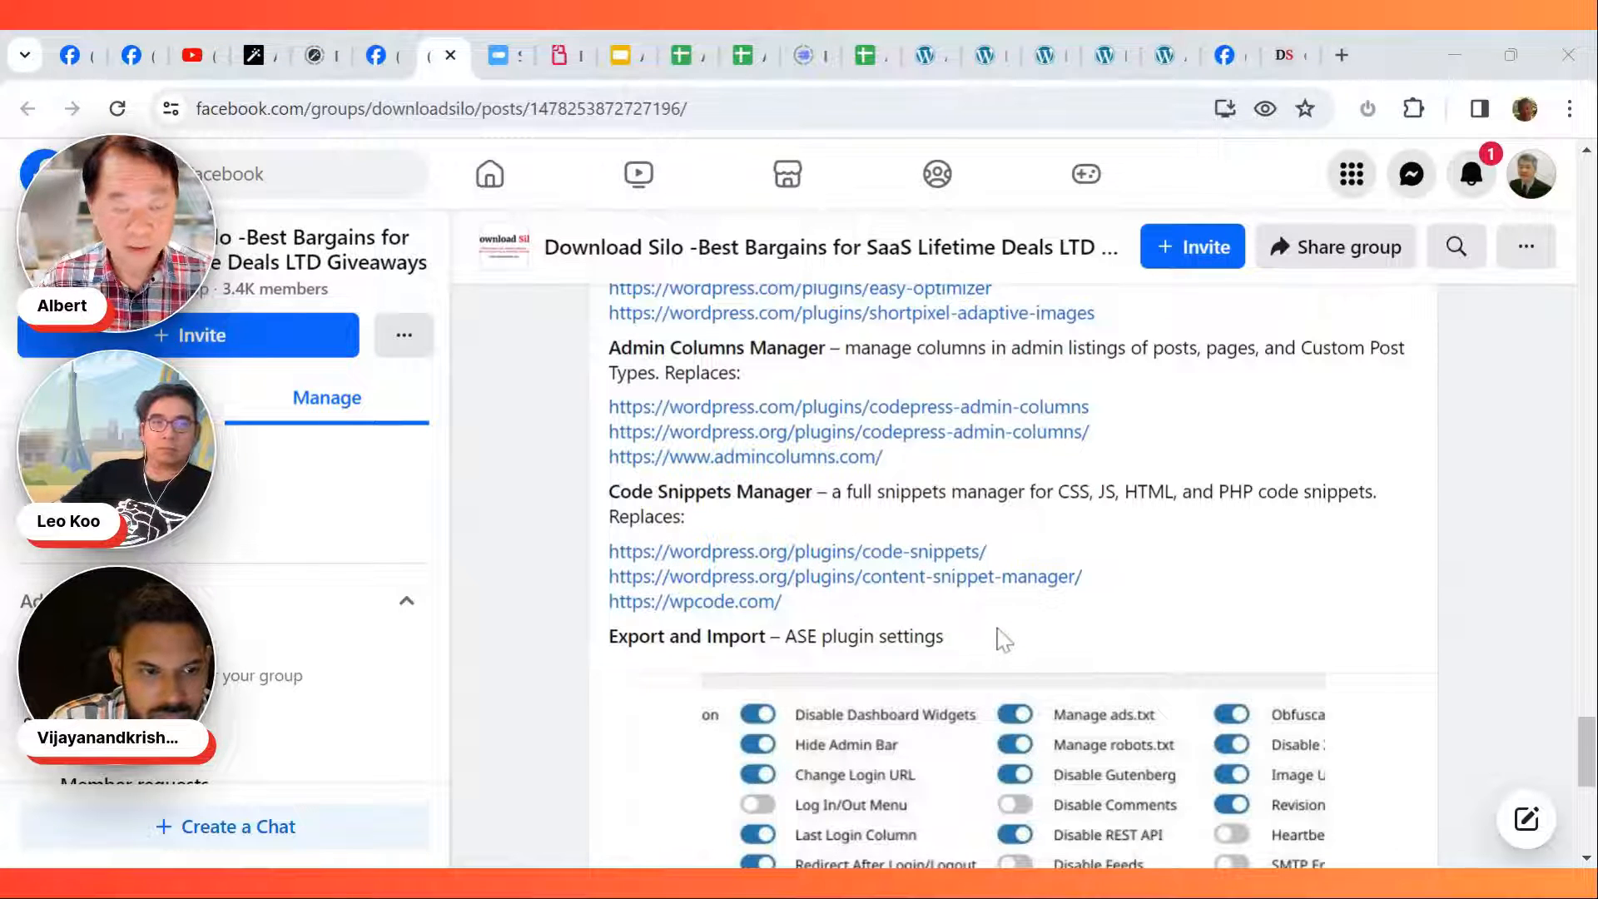
scroll(994, 641, "down", 9)
scroll(996, 639, "up", 8)
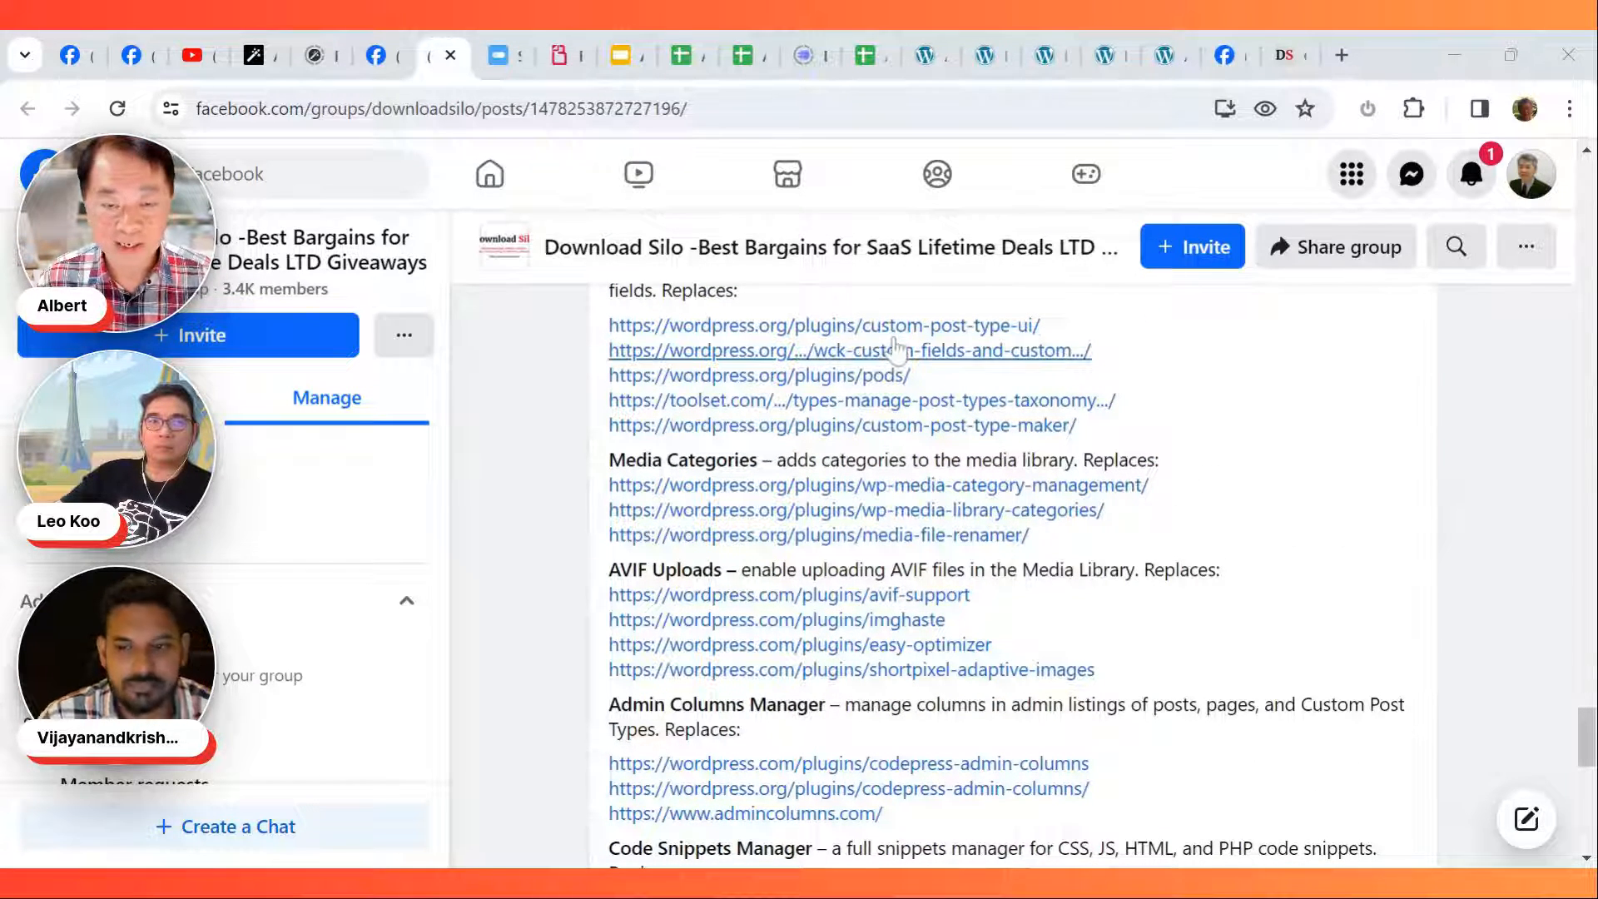
Step: Review the ASE versus WP Extended comparison spreadsheet for the features each plugin supports or lacks
left_click(869, 58)
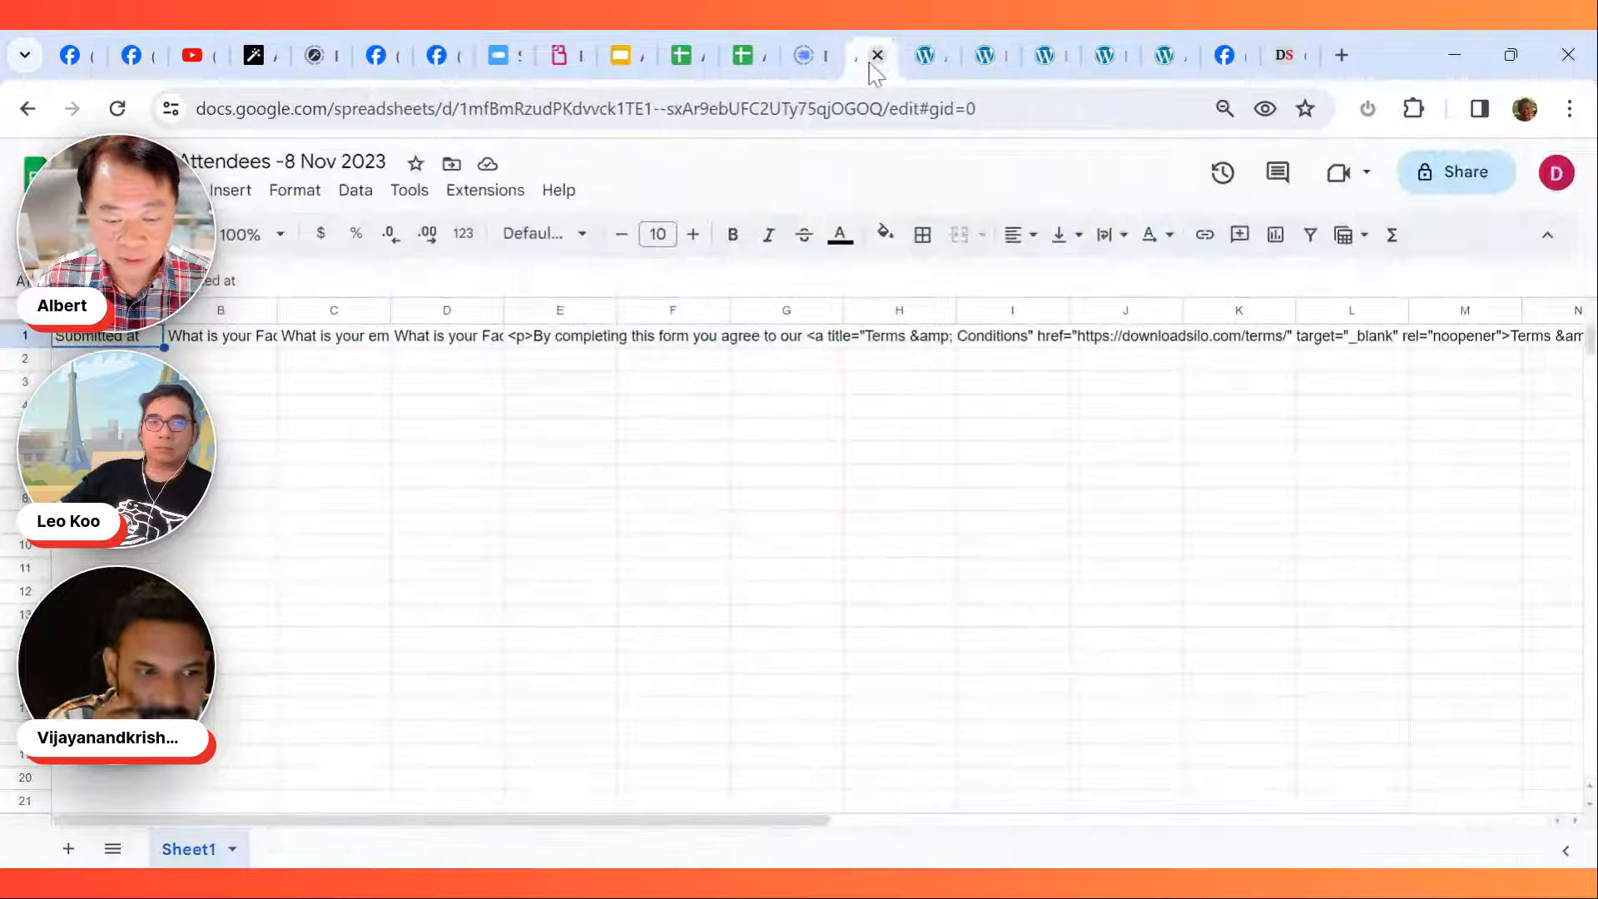
left_click(743, 55)
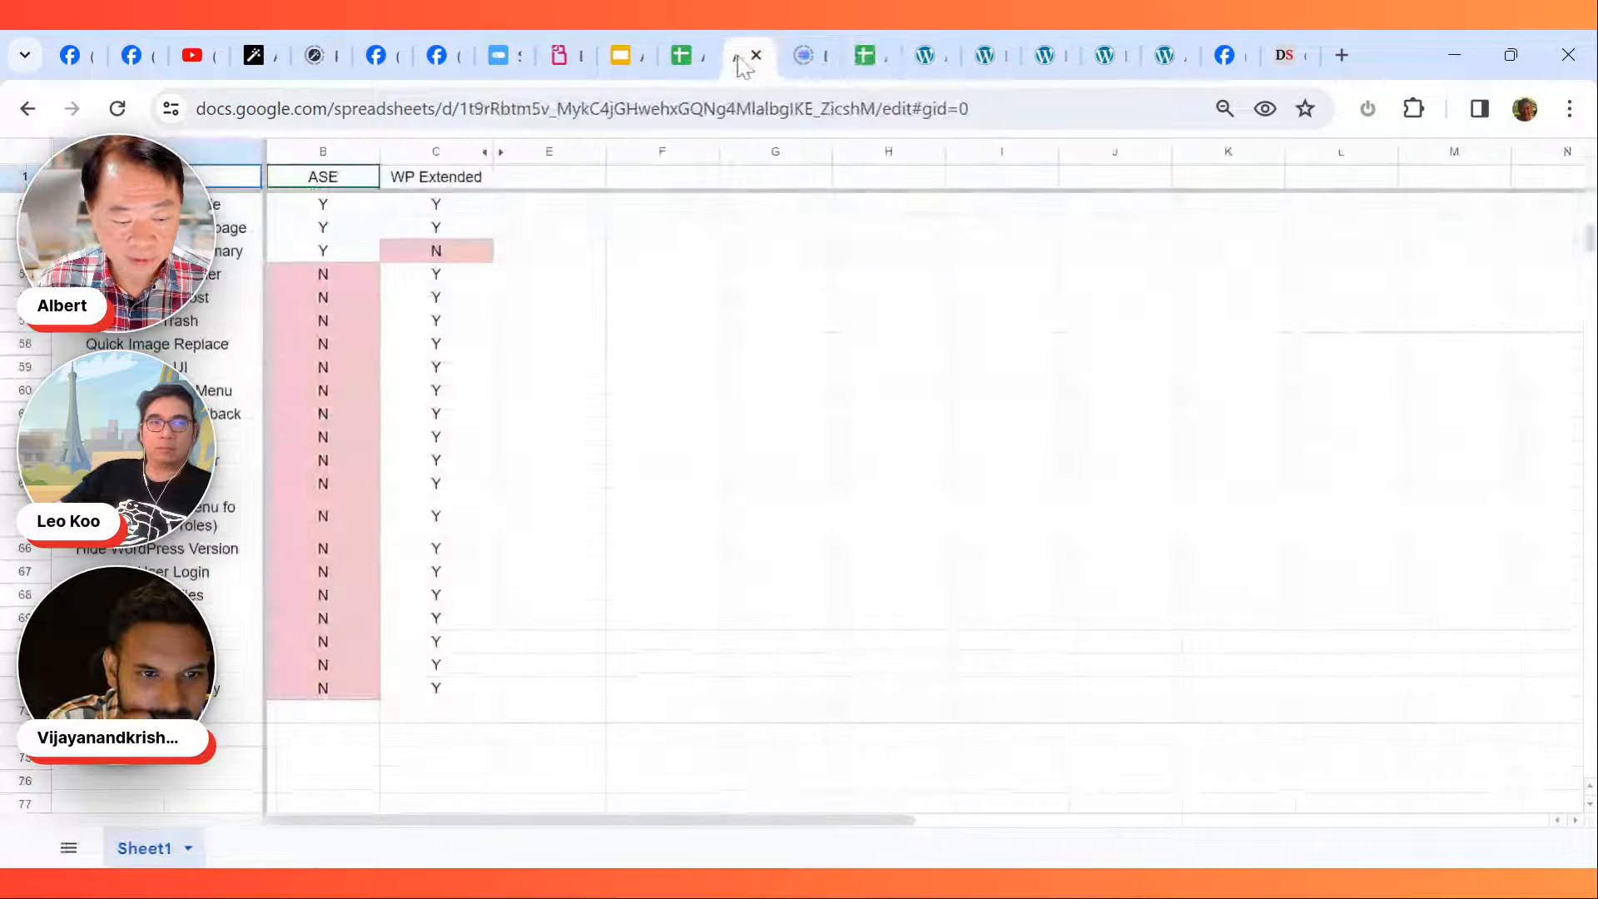
scroll(820, 507, "up", 15)
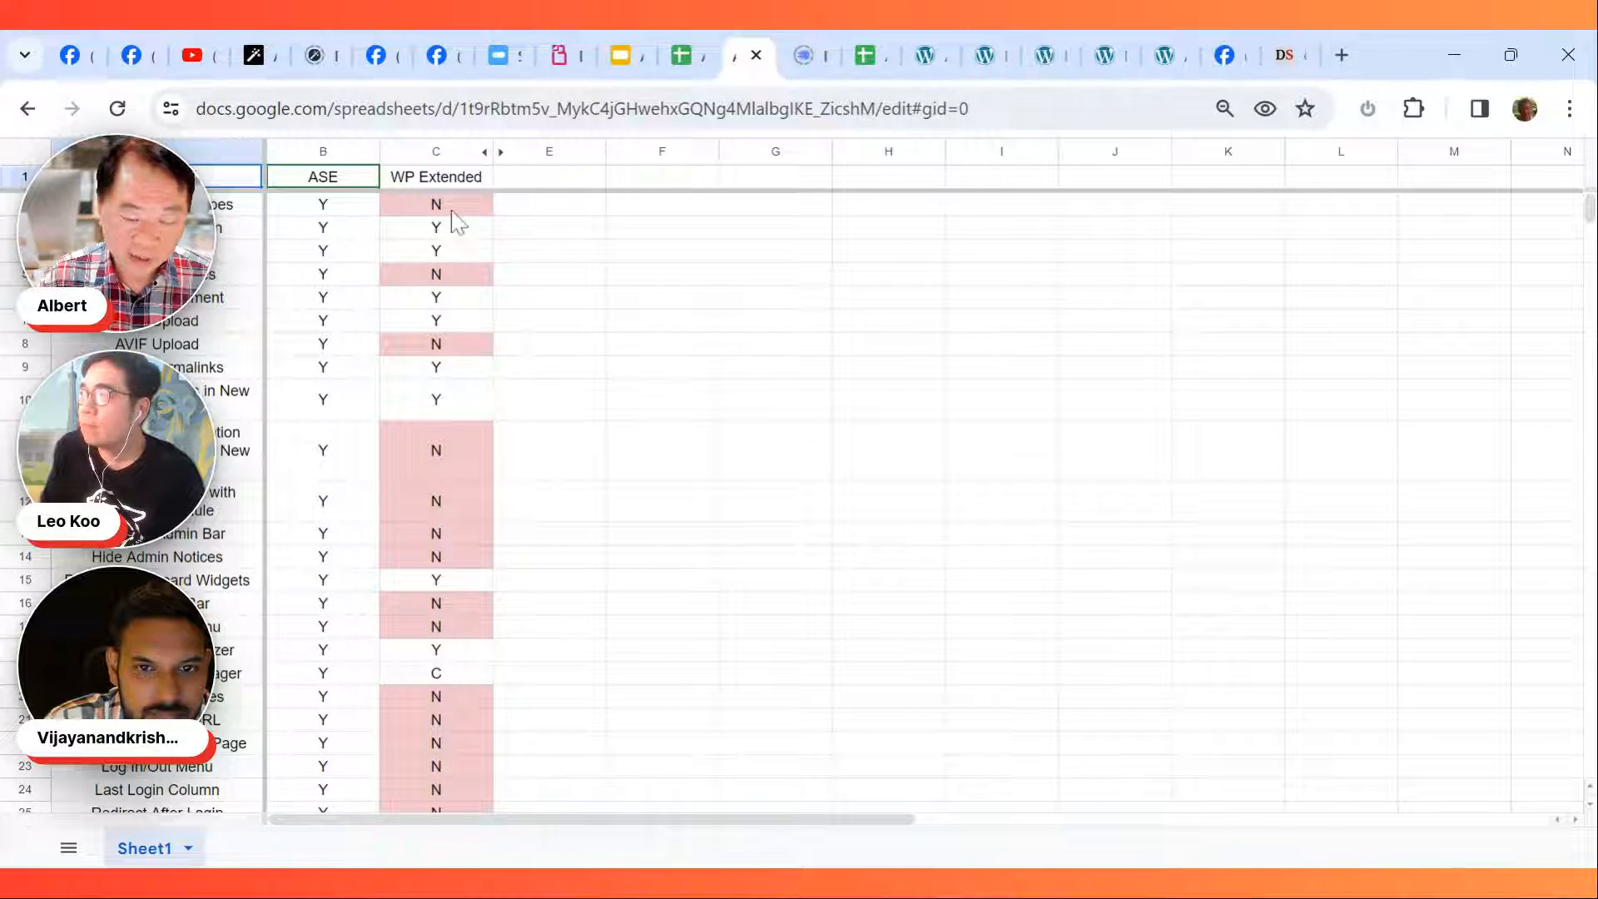
scroll(362, 428, "down", 10)
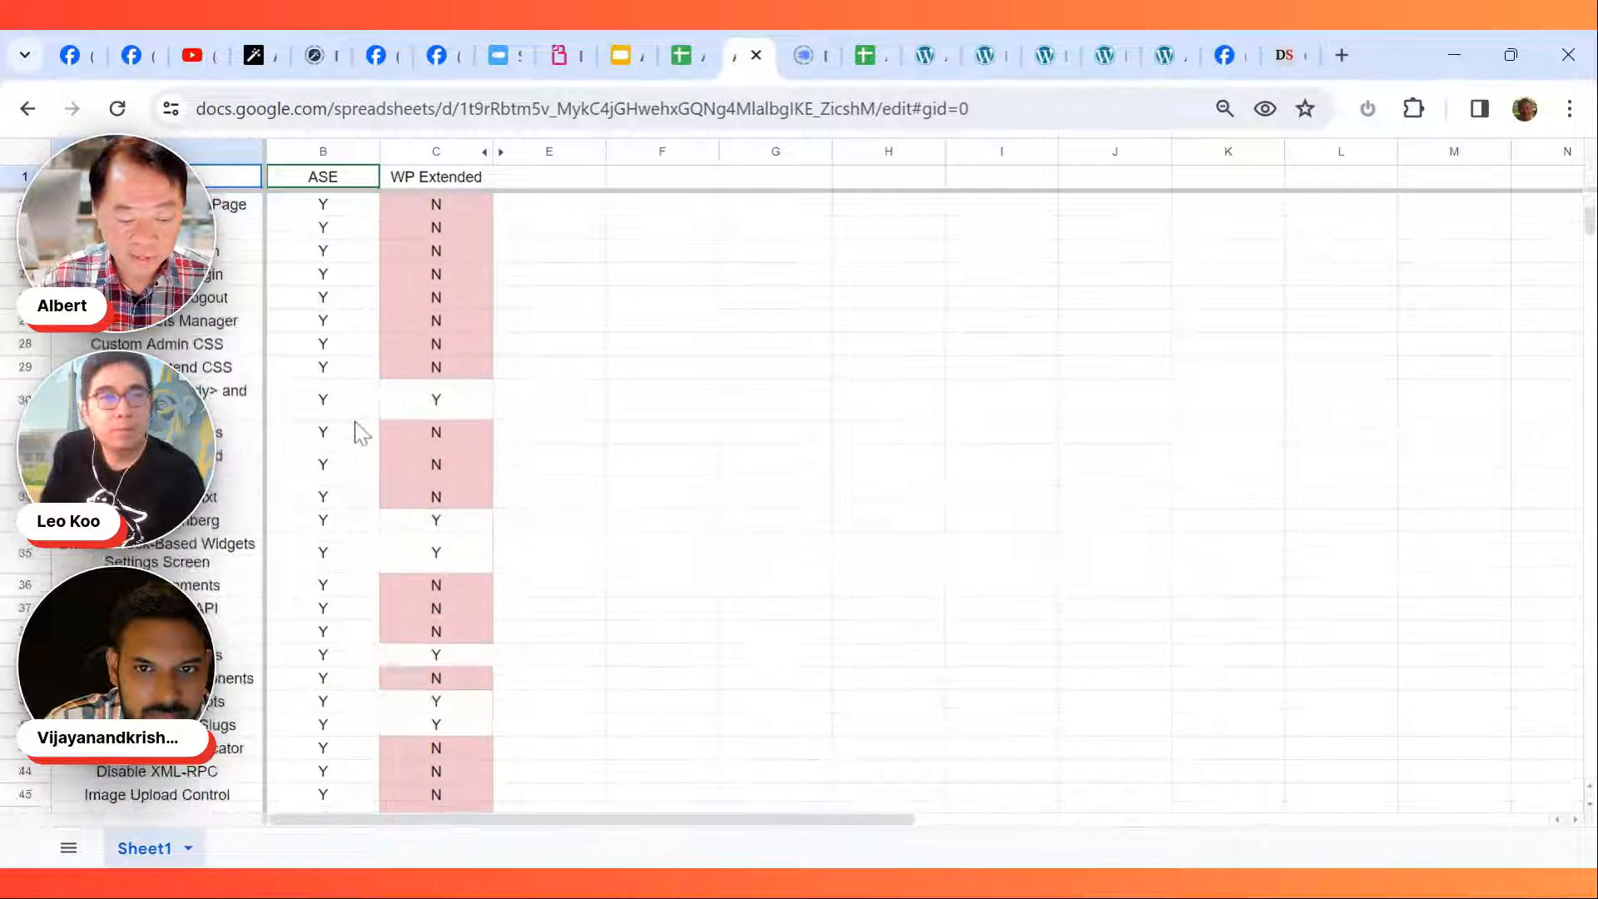
scroll(366, 438, "down", 5)
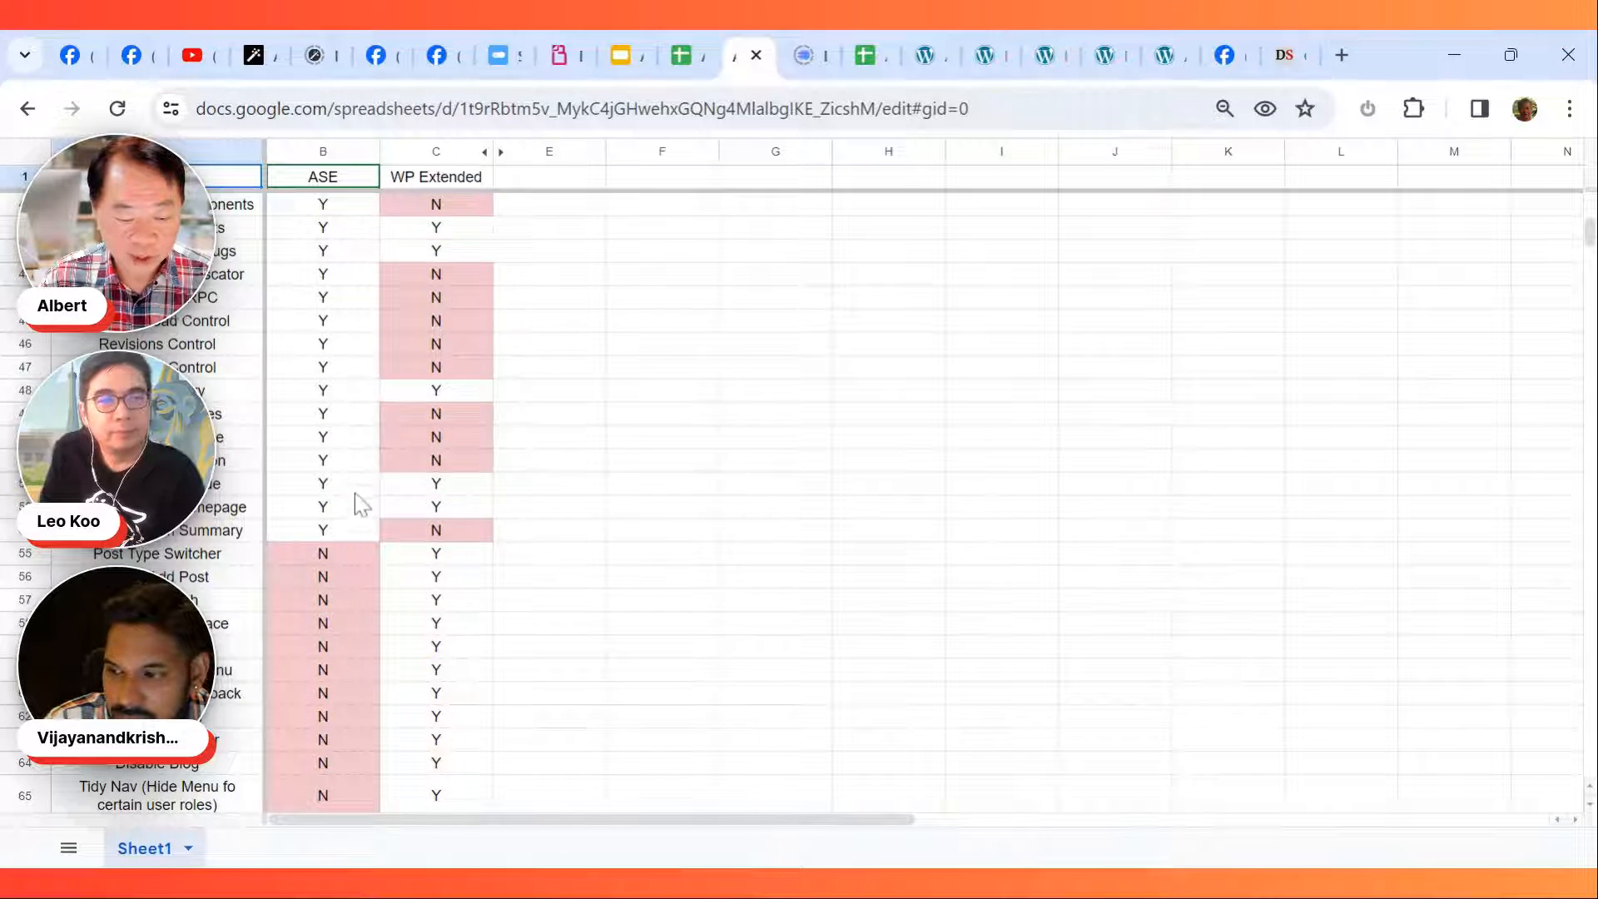
scroll(366, 504, "down", 3)
scroll(359, 466, "down", 3)
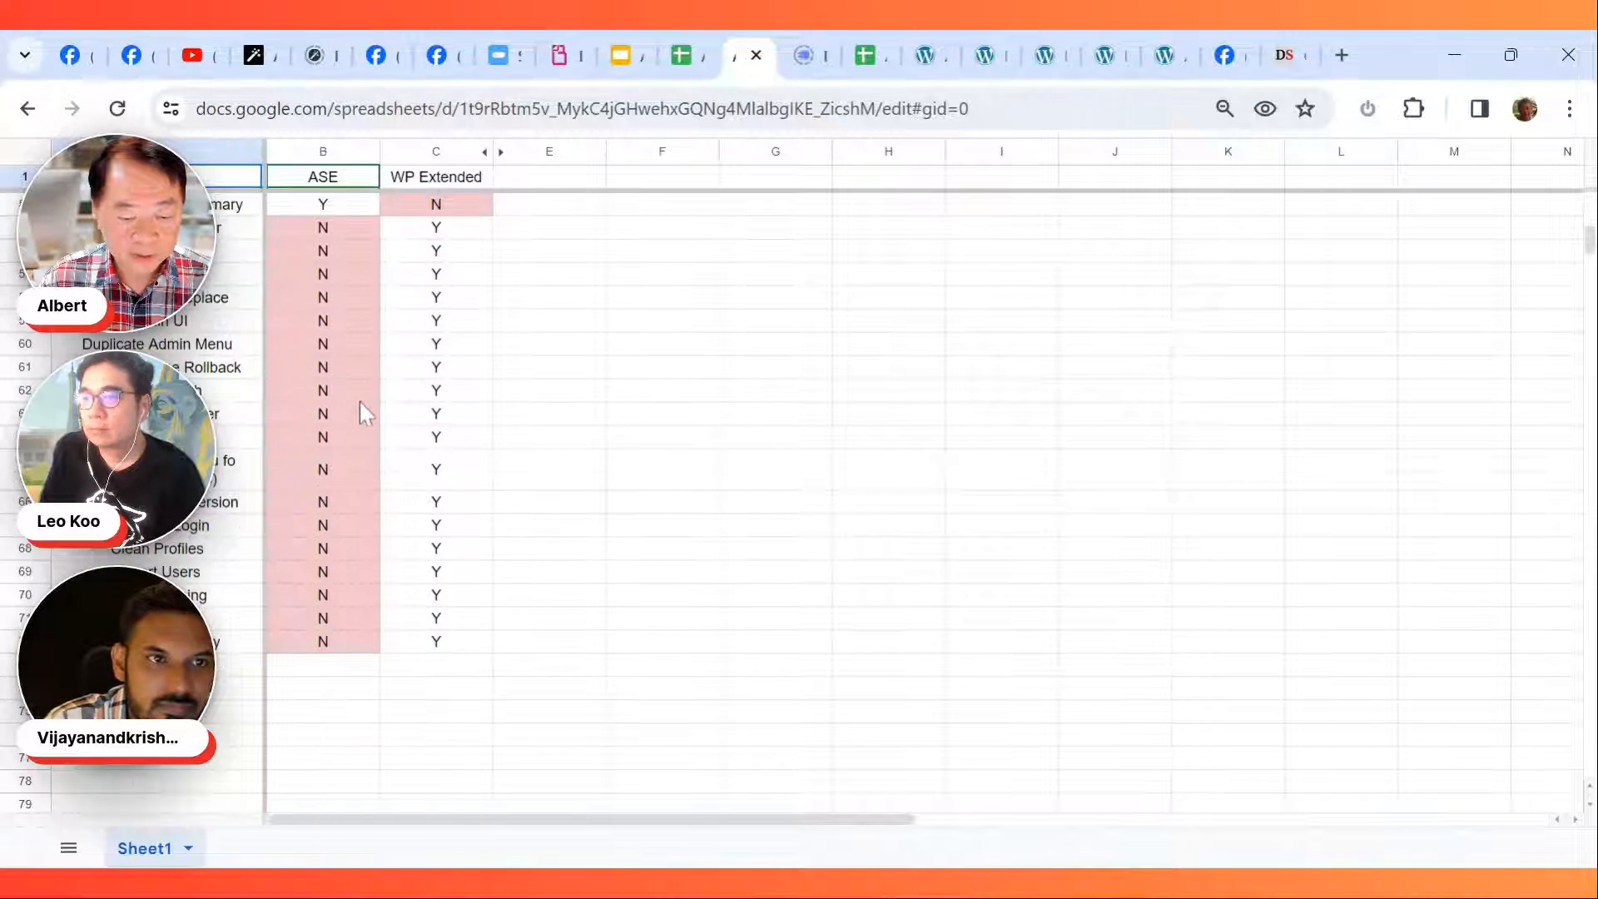
scroll(359, 411, "up", 1)
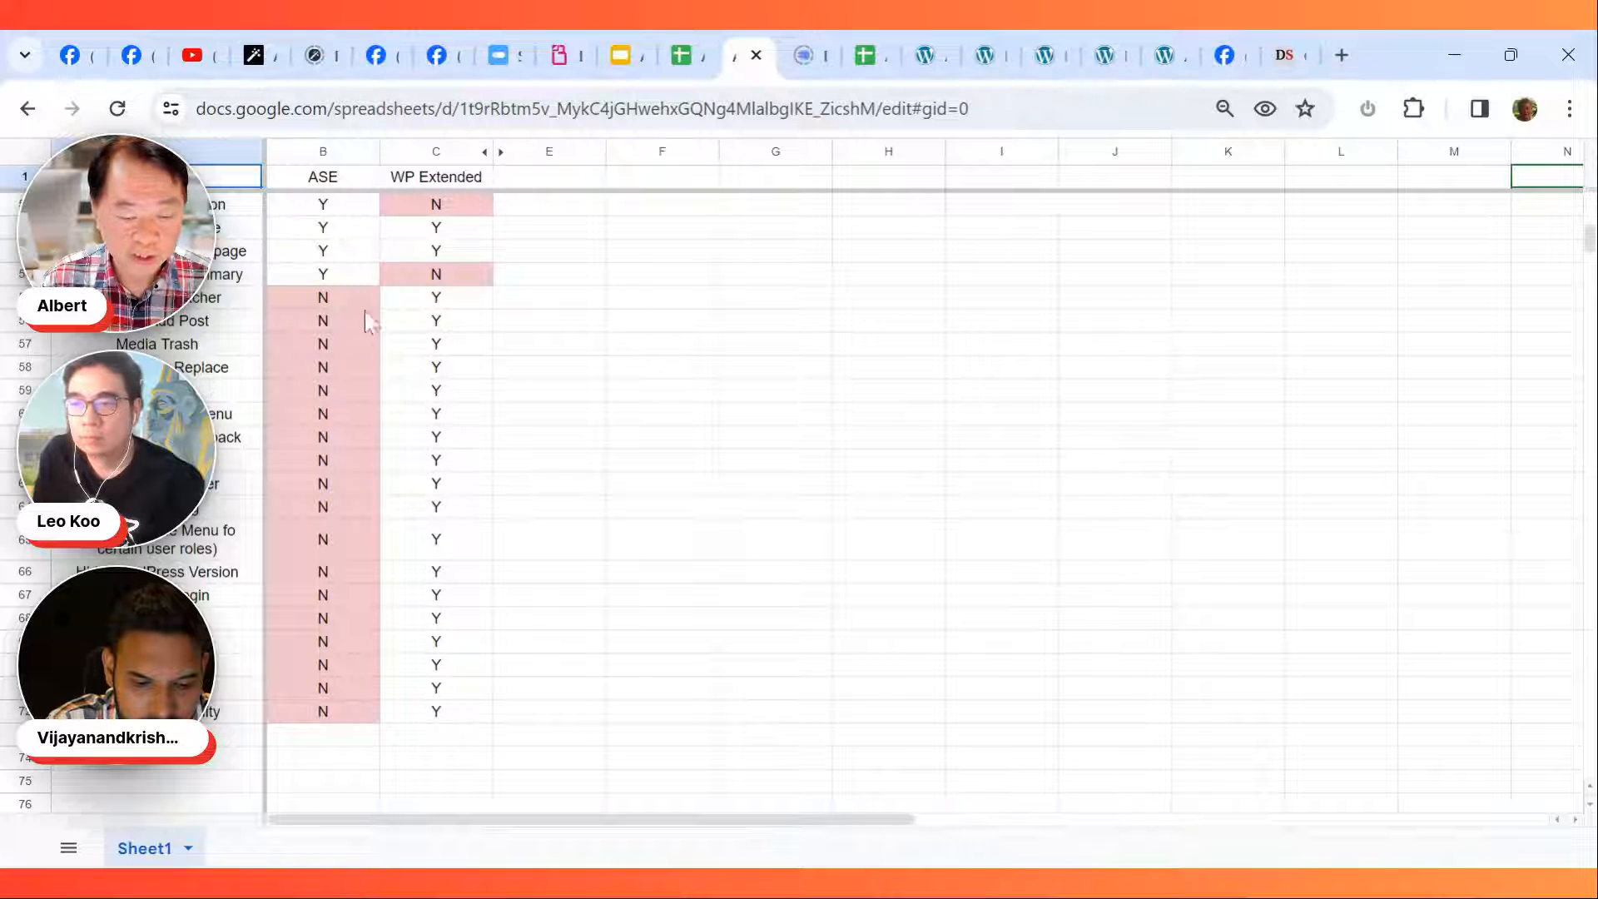
scroll(331, 457, "up", 15)
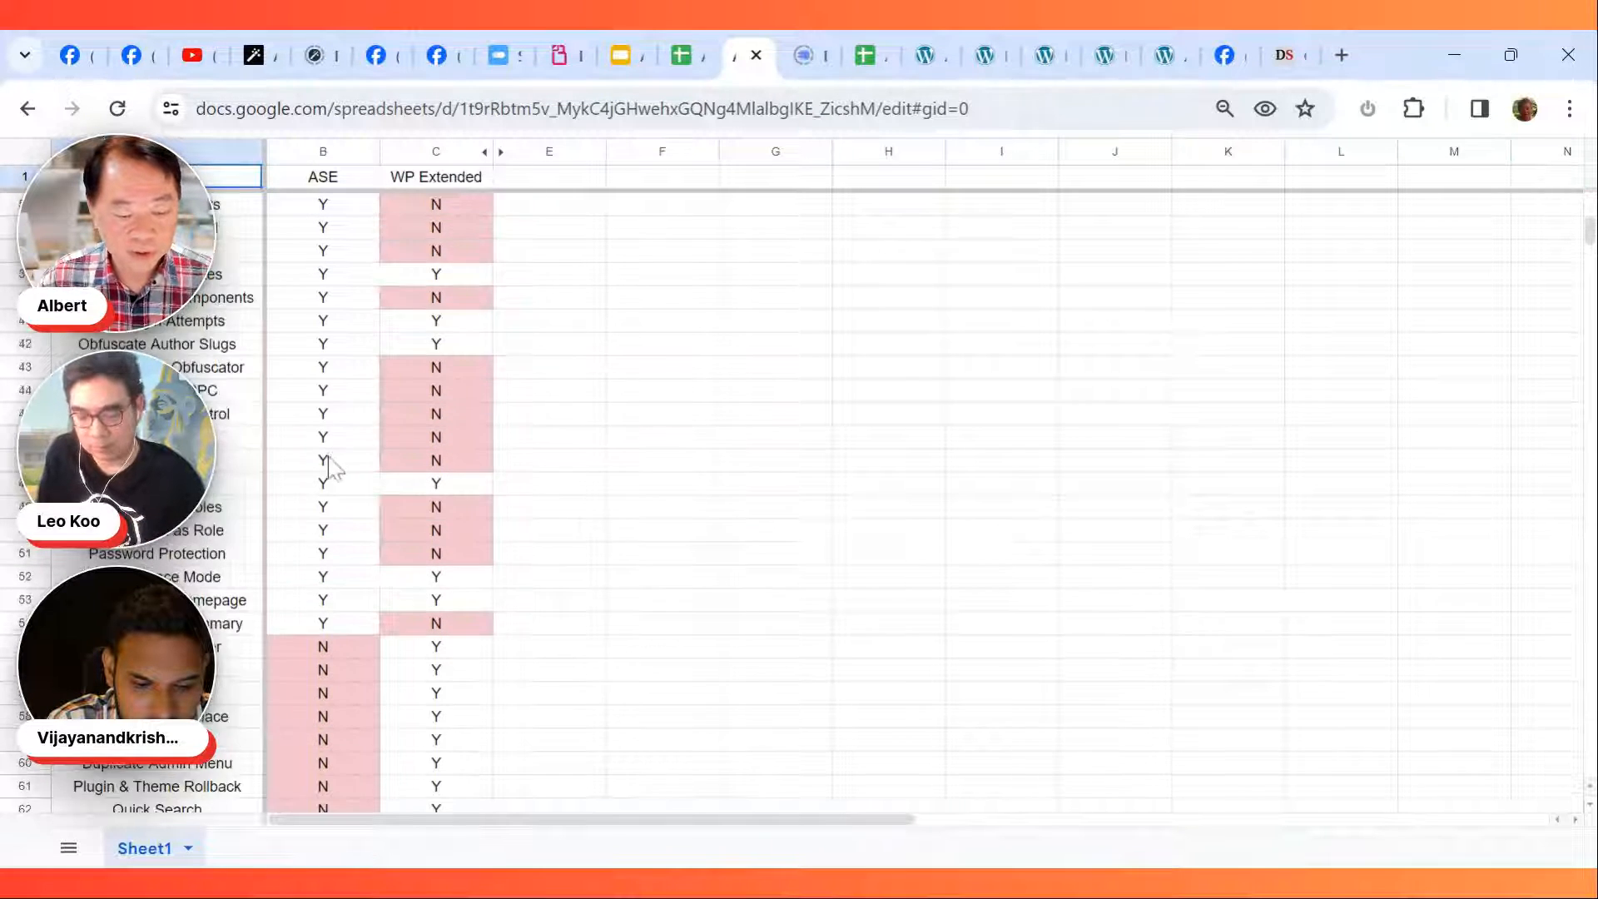
scroll(335, 460, "up", 4)
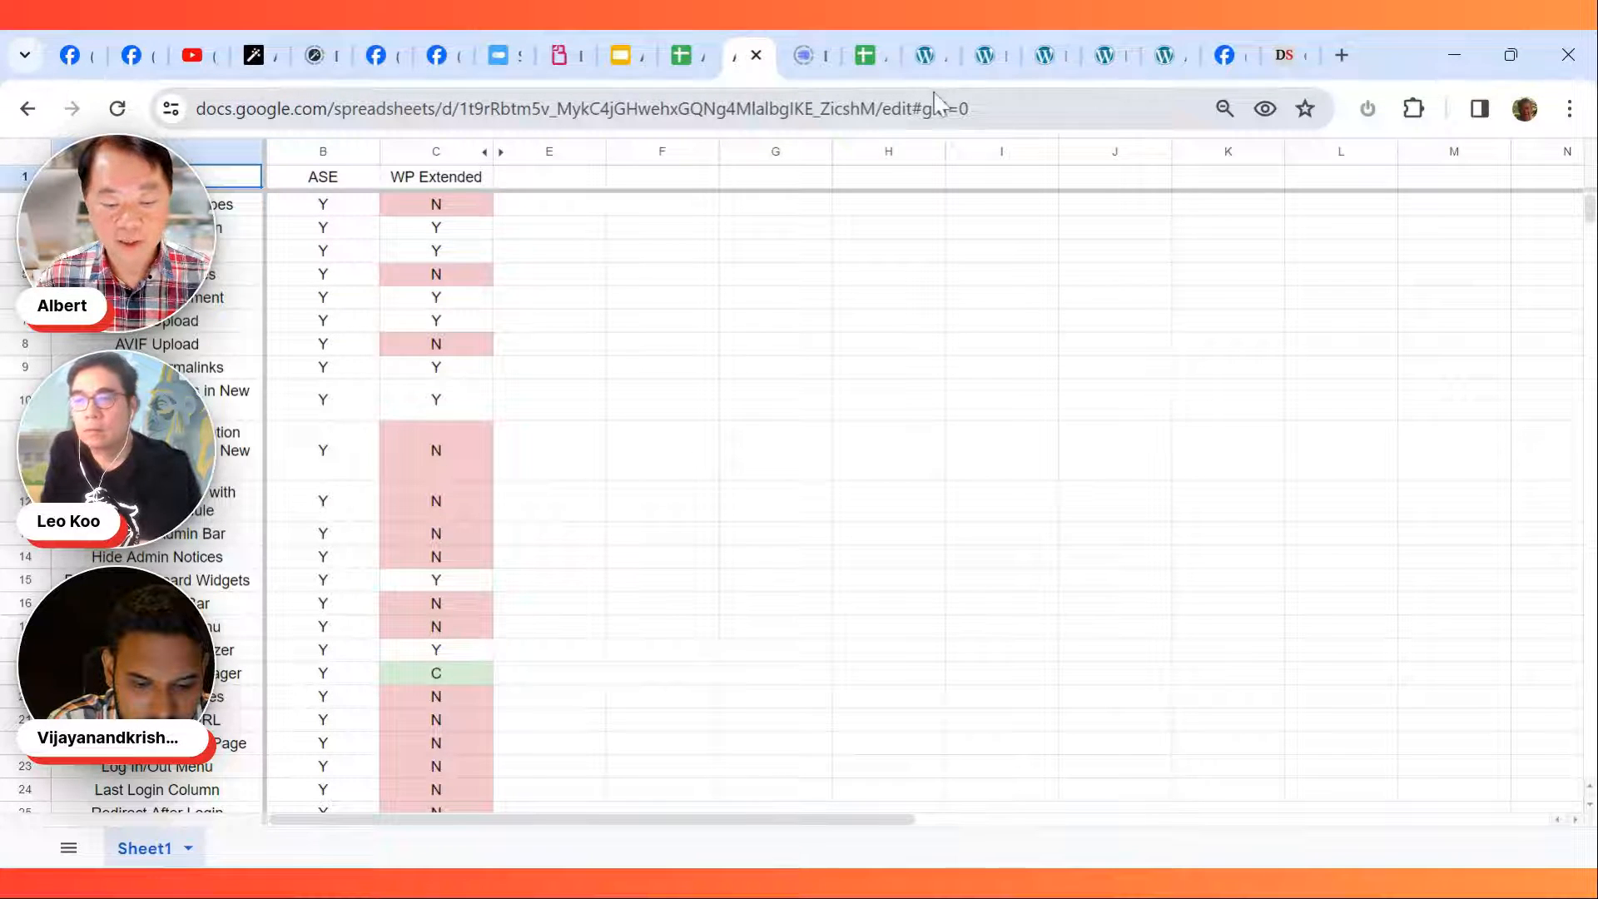
Step: View the Custom Admin CSS editor in ASE's Custom Code settings on the WordPress site, leaving the module disabled
left_click(926, 57)
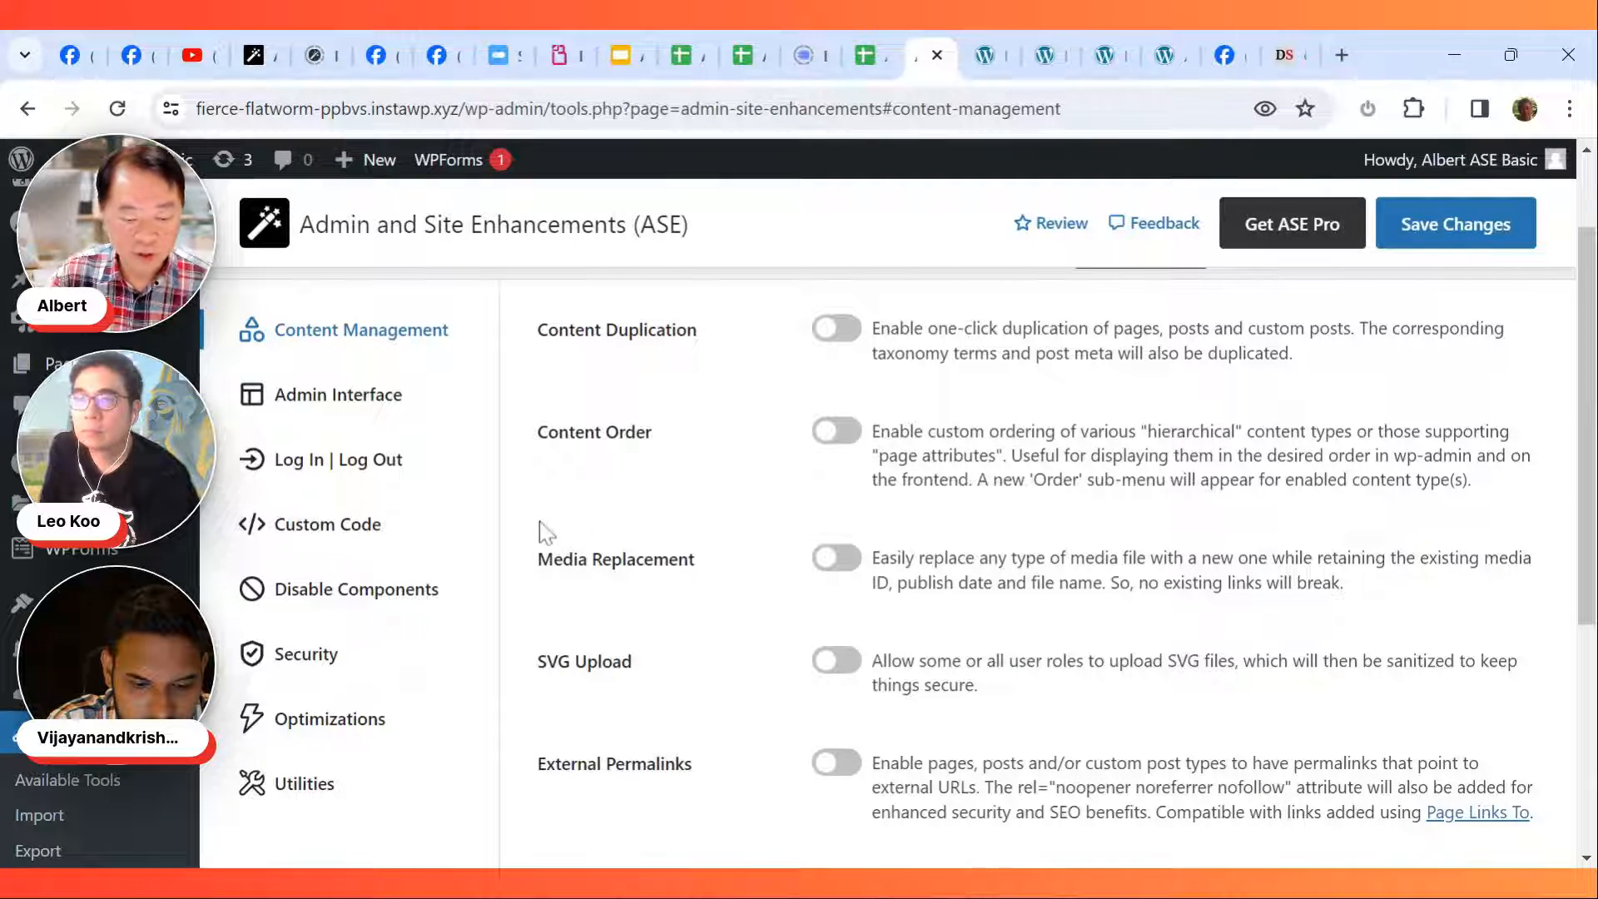
left_click(374, 531)
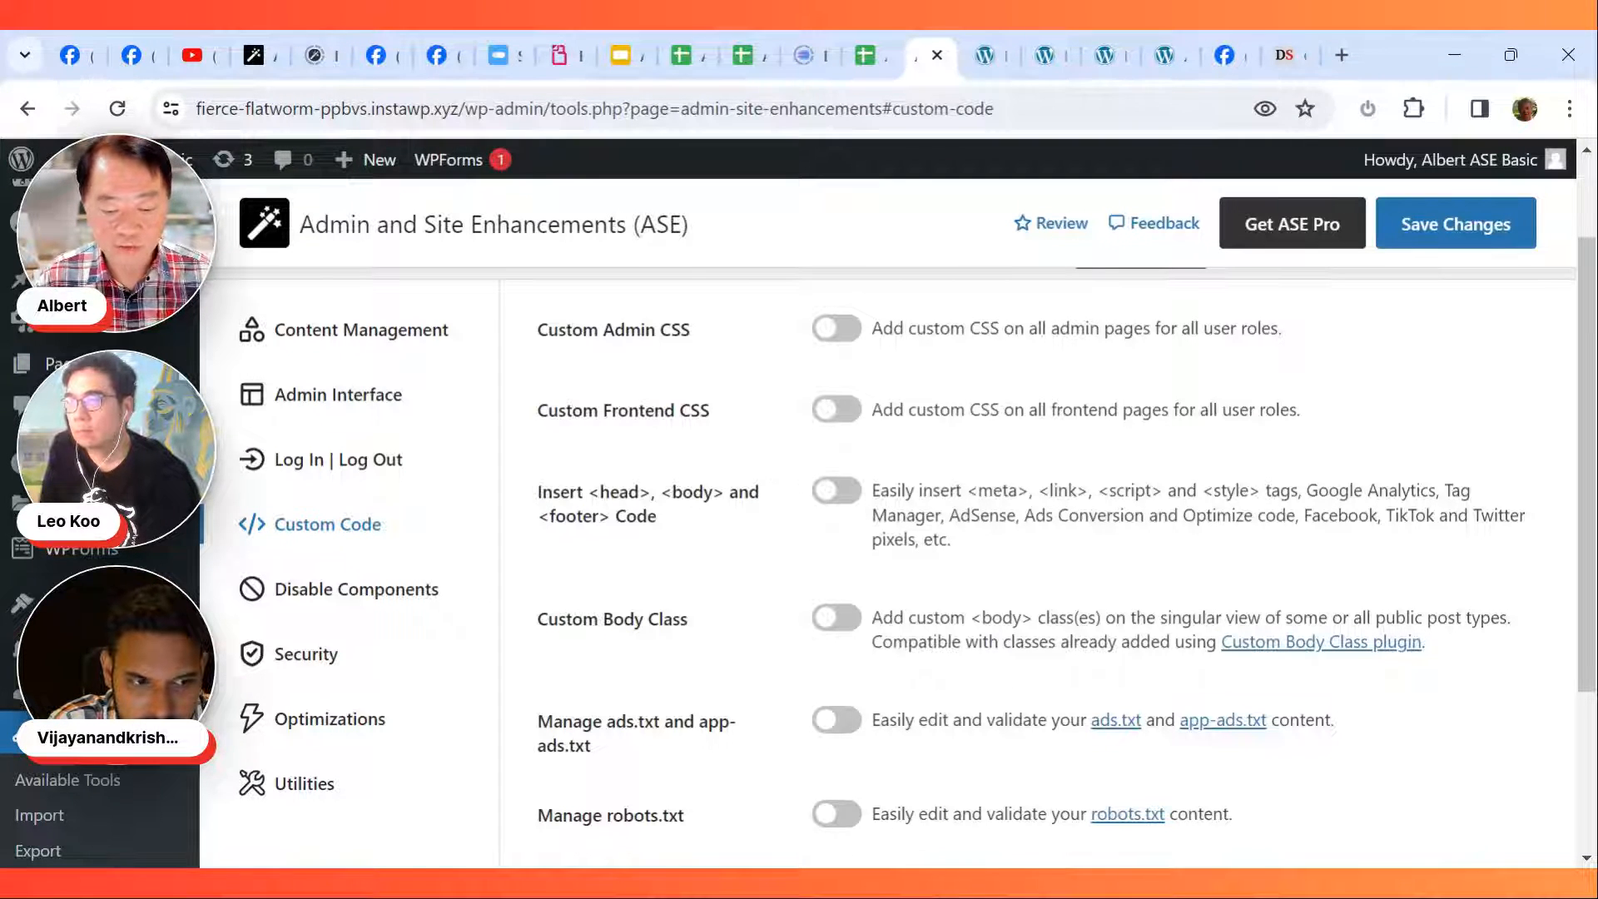
left_click(836, 328)
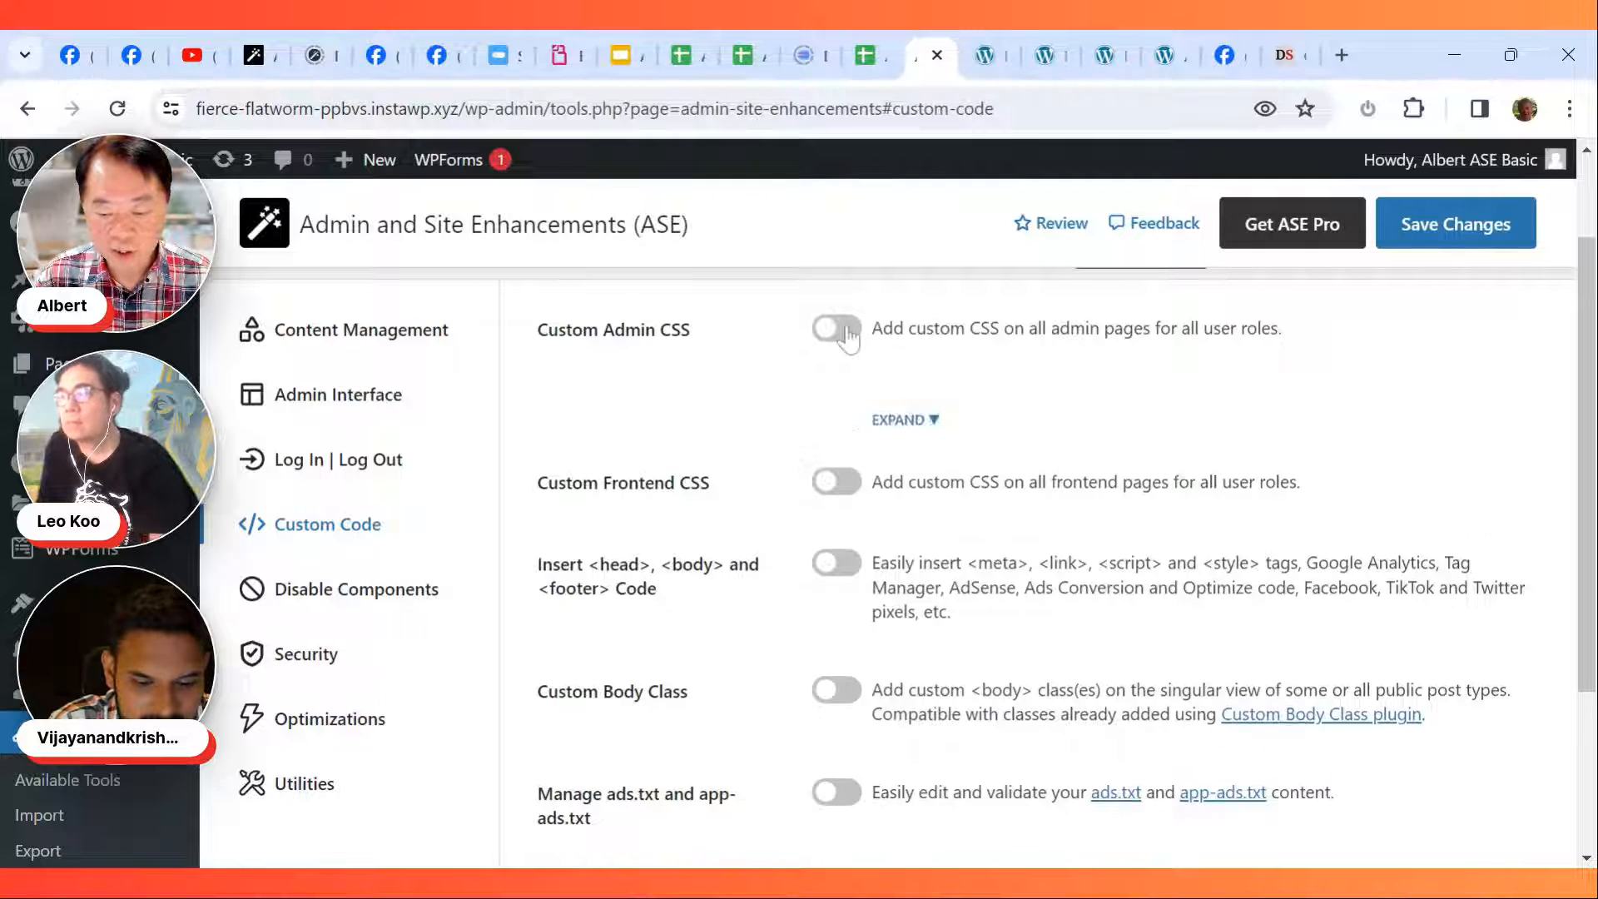
left_click(902, 420)
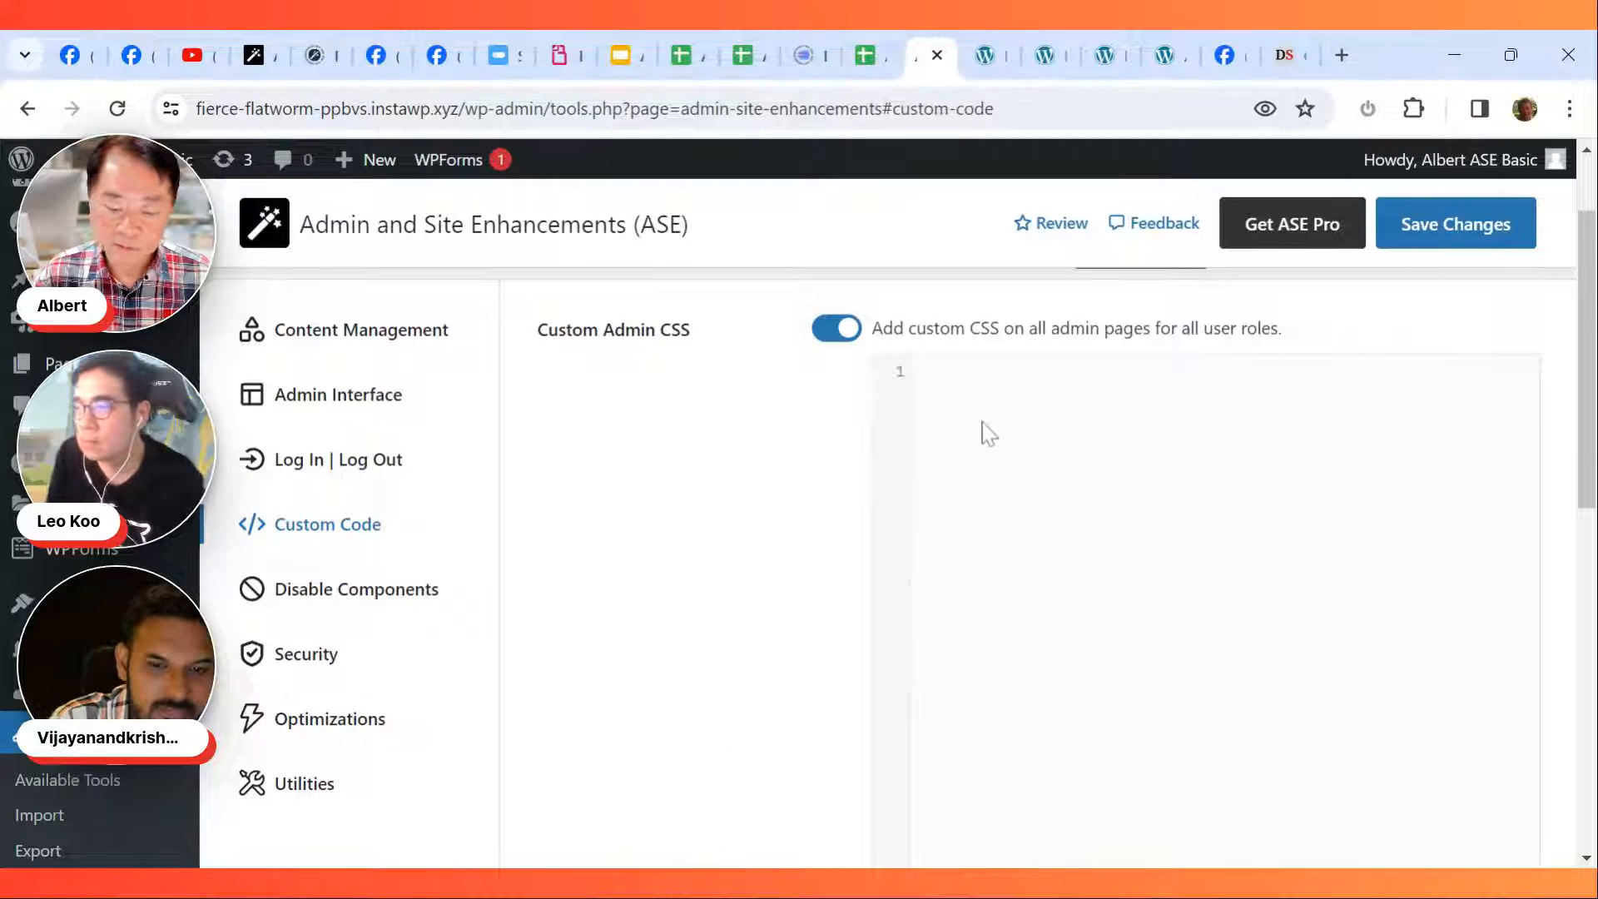
left_click(842, 333)
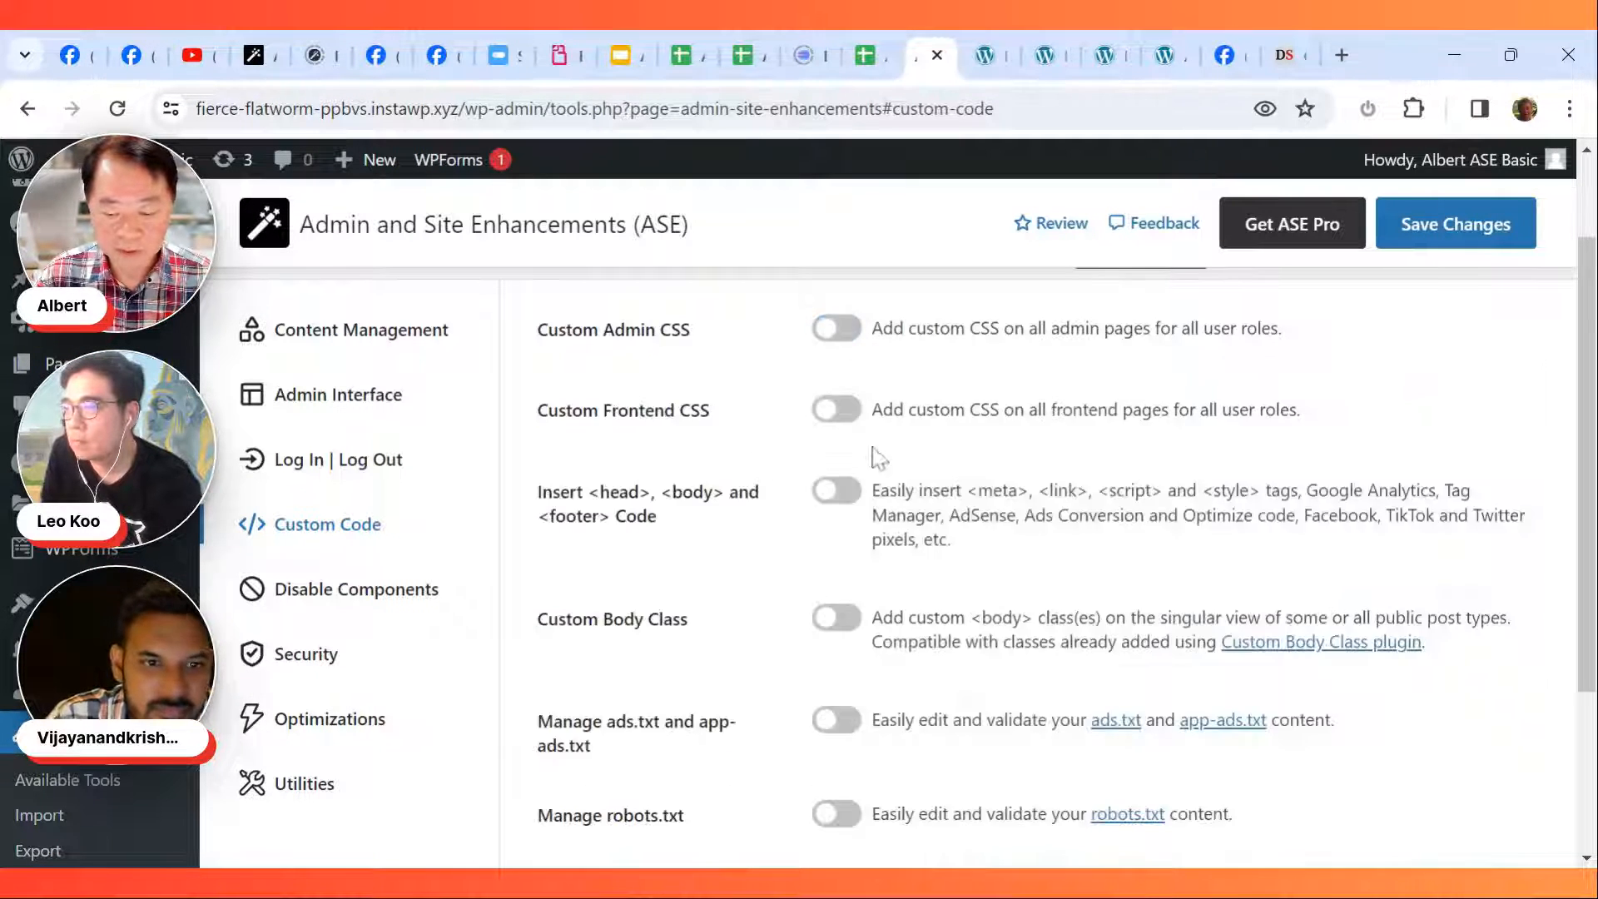
Step: Examine the sample CSS in the expanded Custom Frontend CSS editor, leaving the module disabled
left_click(840, 411)
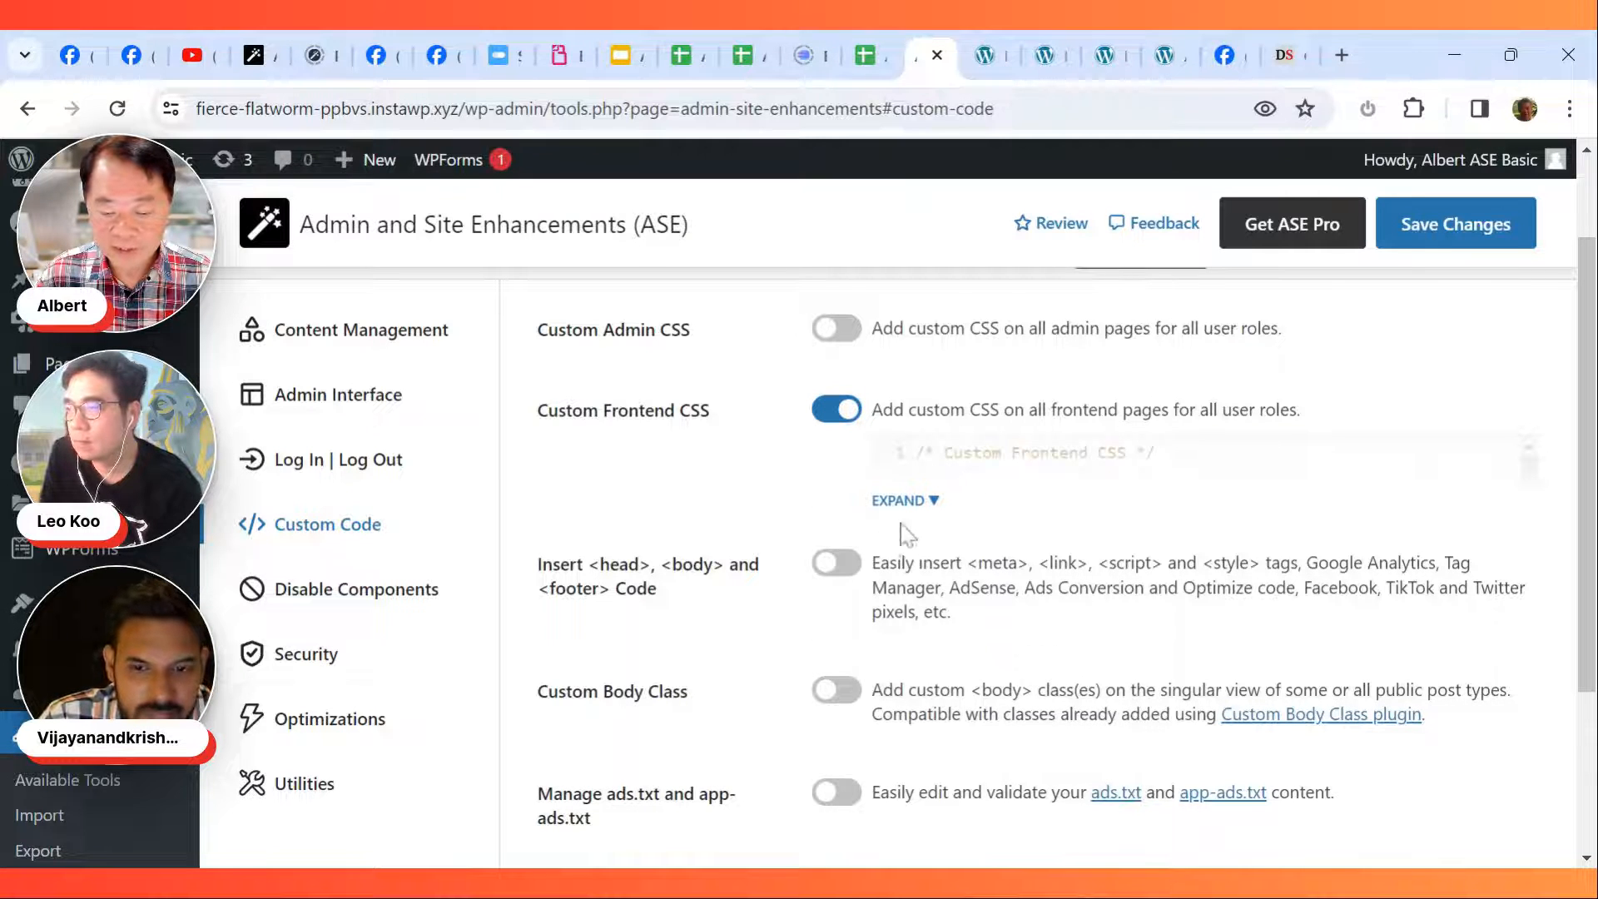
left_click(918, 501)
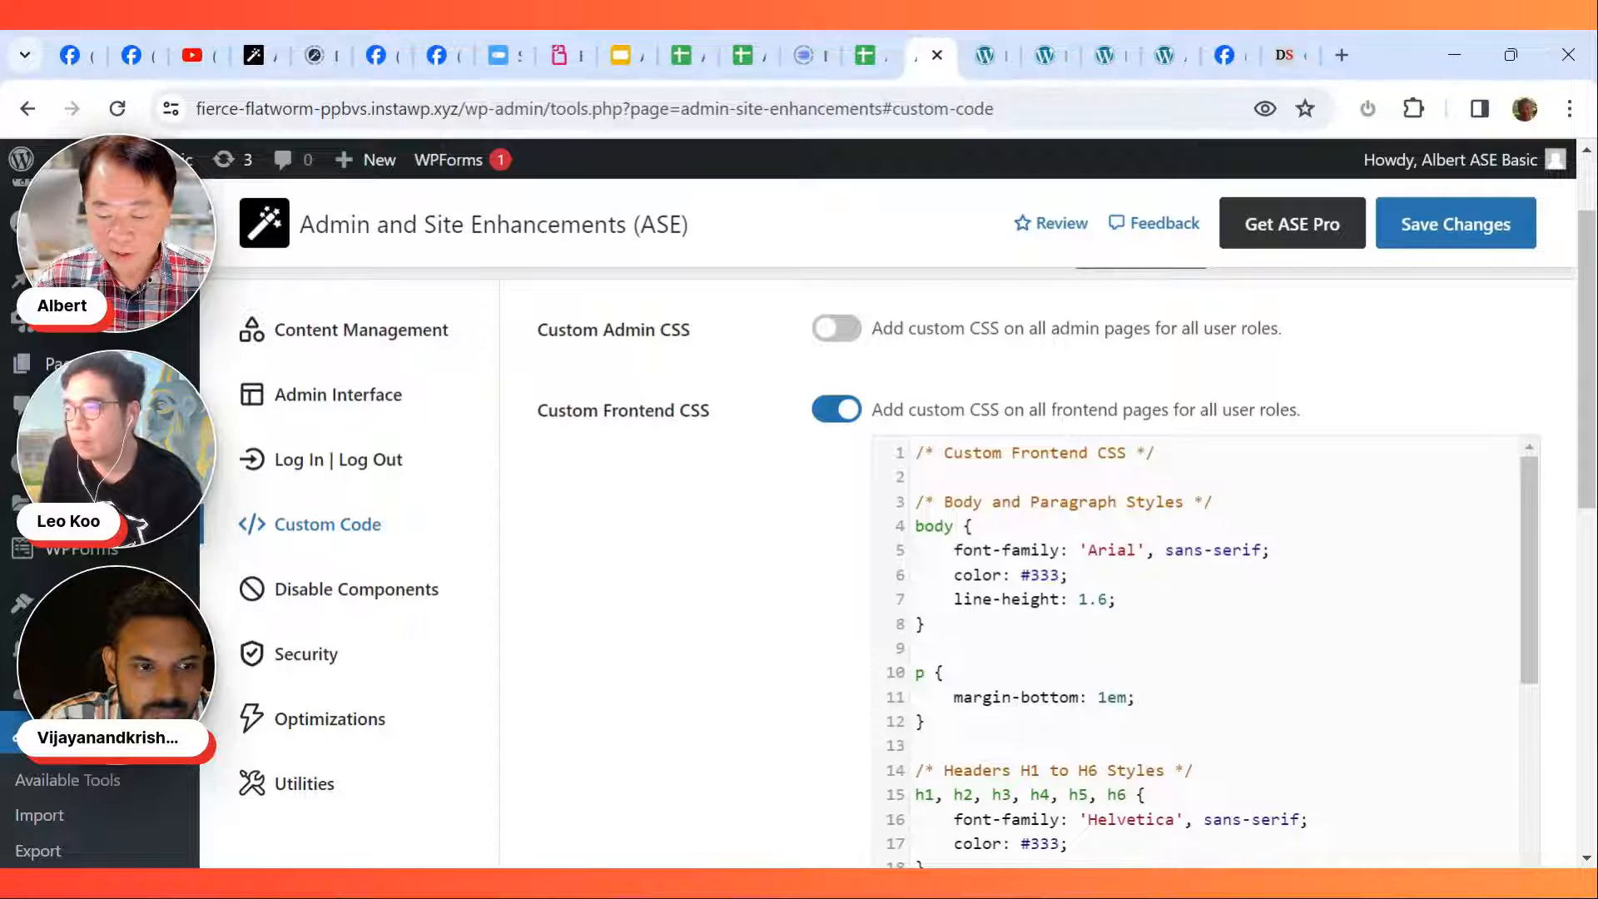
scroll(1198, 649, "down", 7)
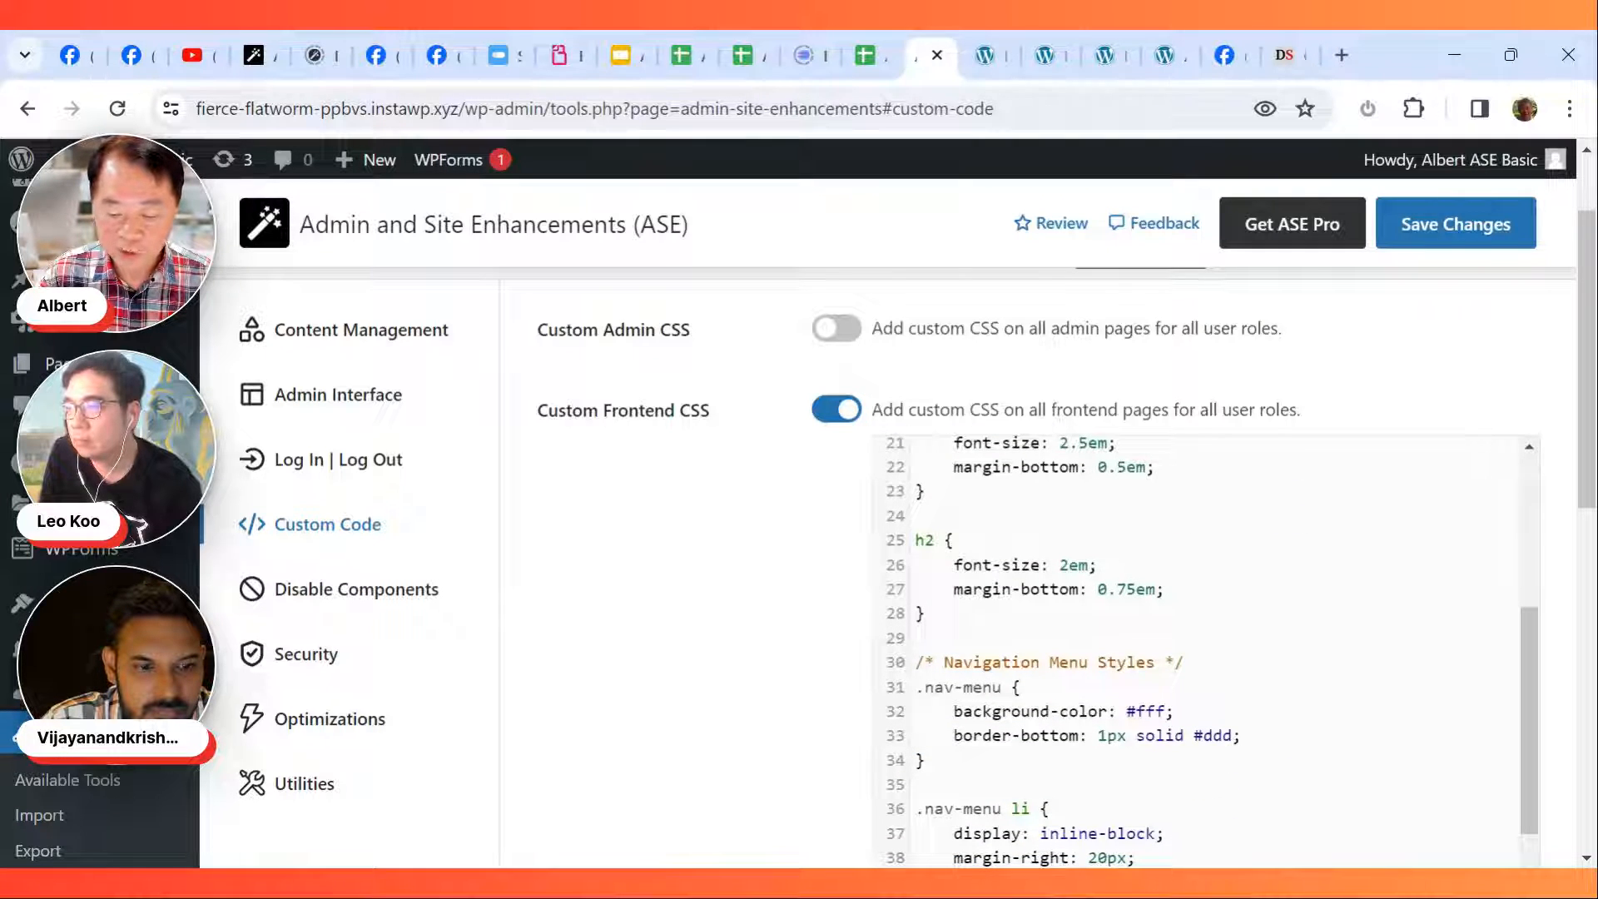
scroll(1198, 649, "up", 7)
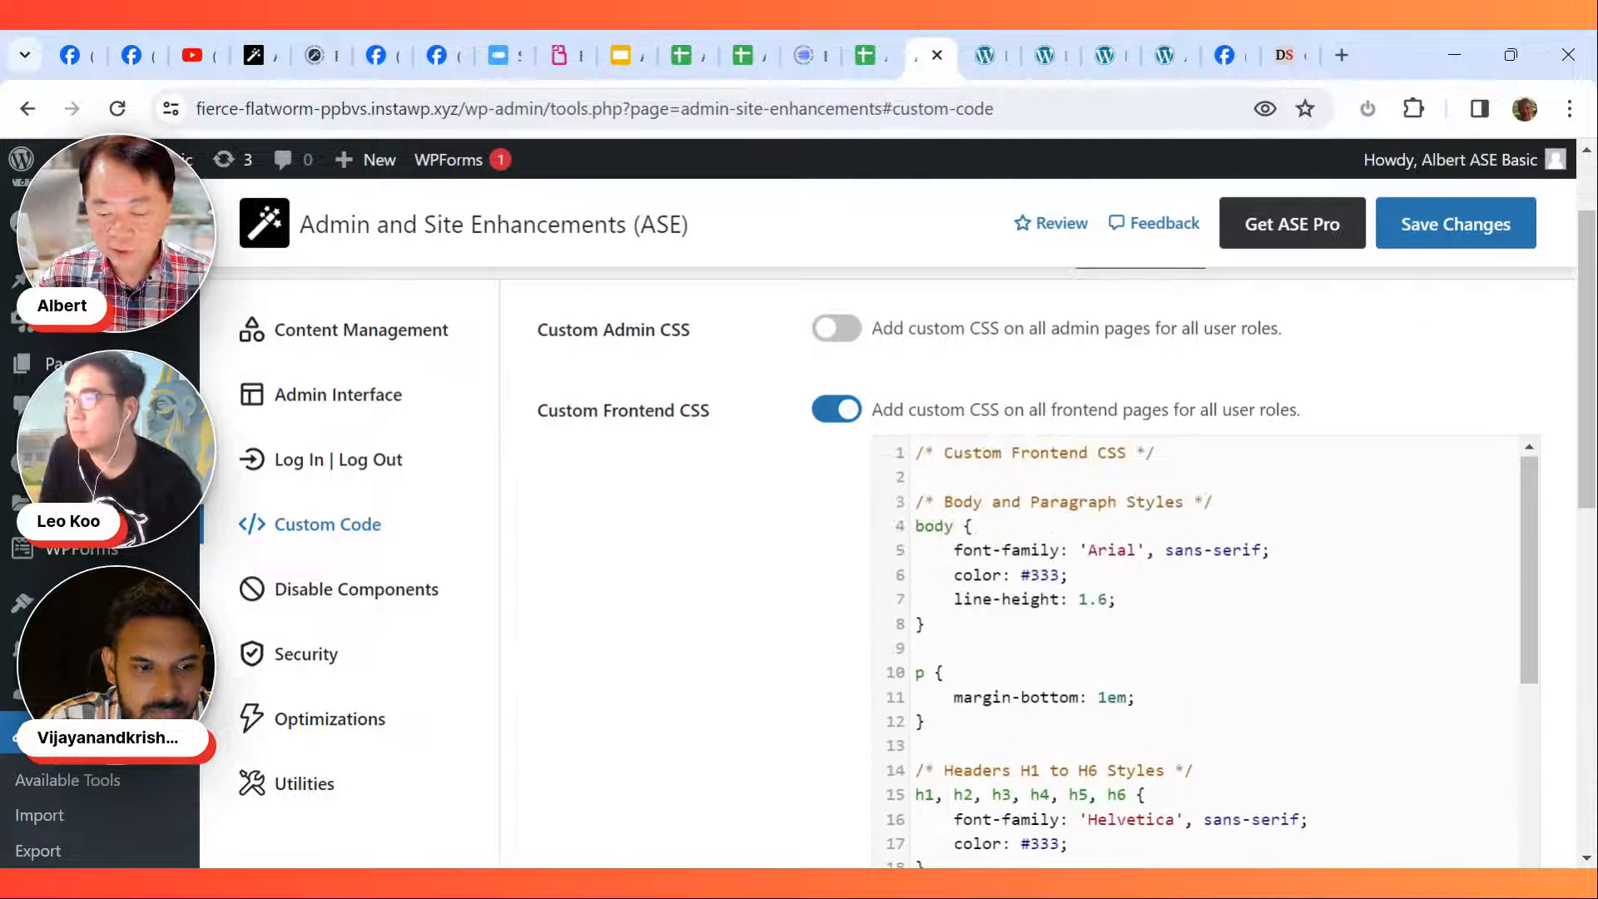
left_click(839, 412)
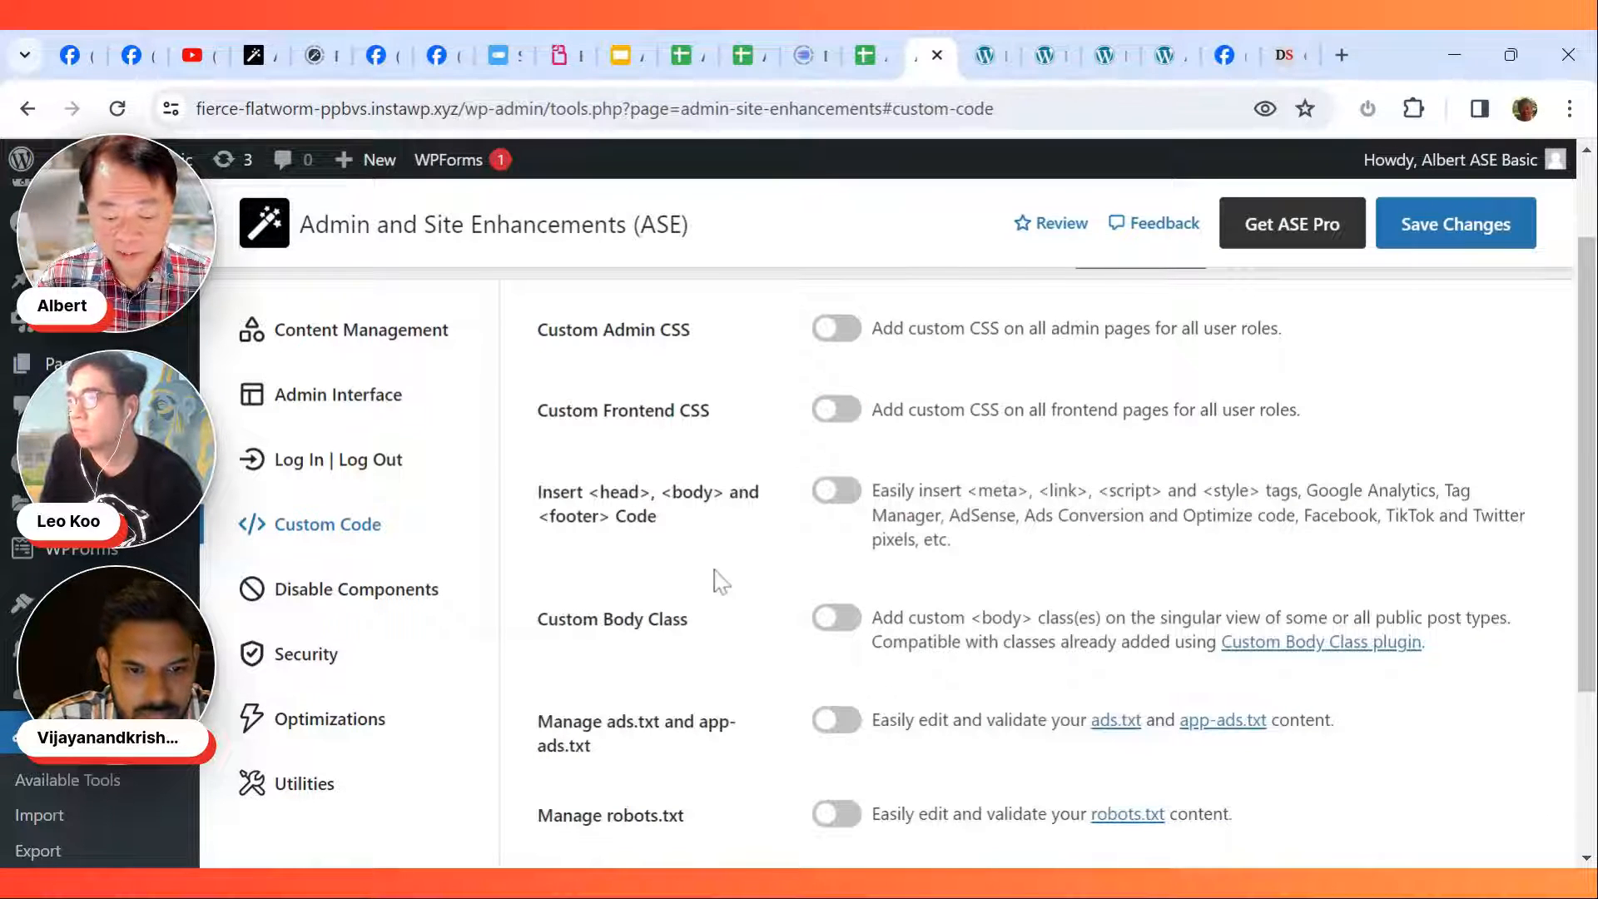
Step: Enable Insert <head>, <body> and <footer> Code and expand its code editors and priority settings to review them
left_click(848, 504)
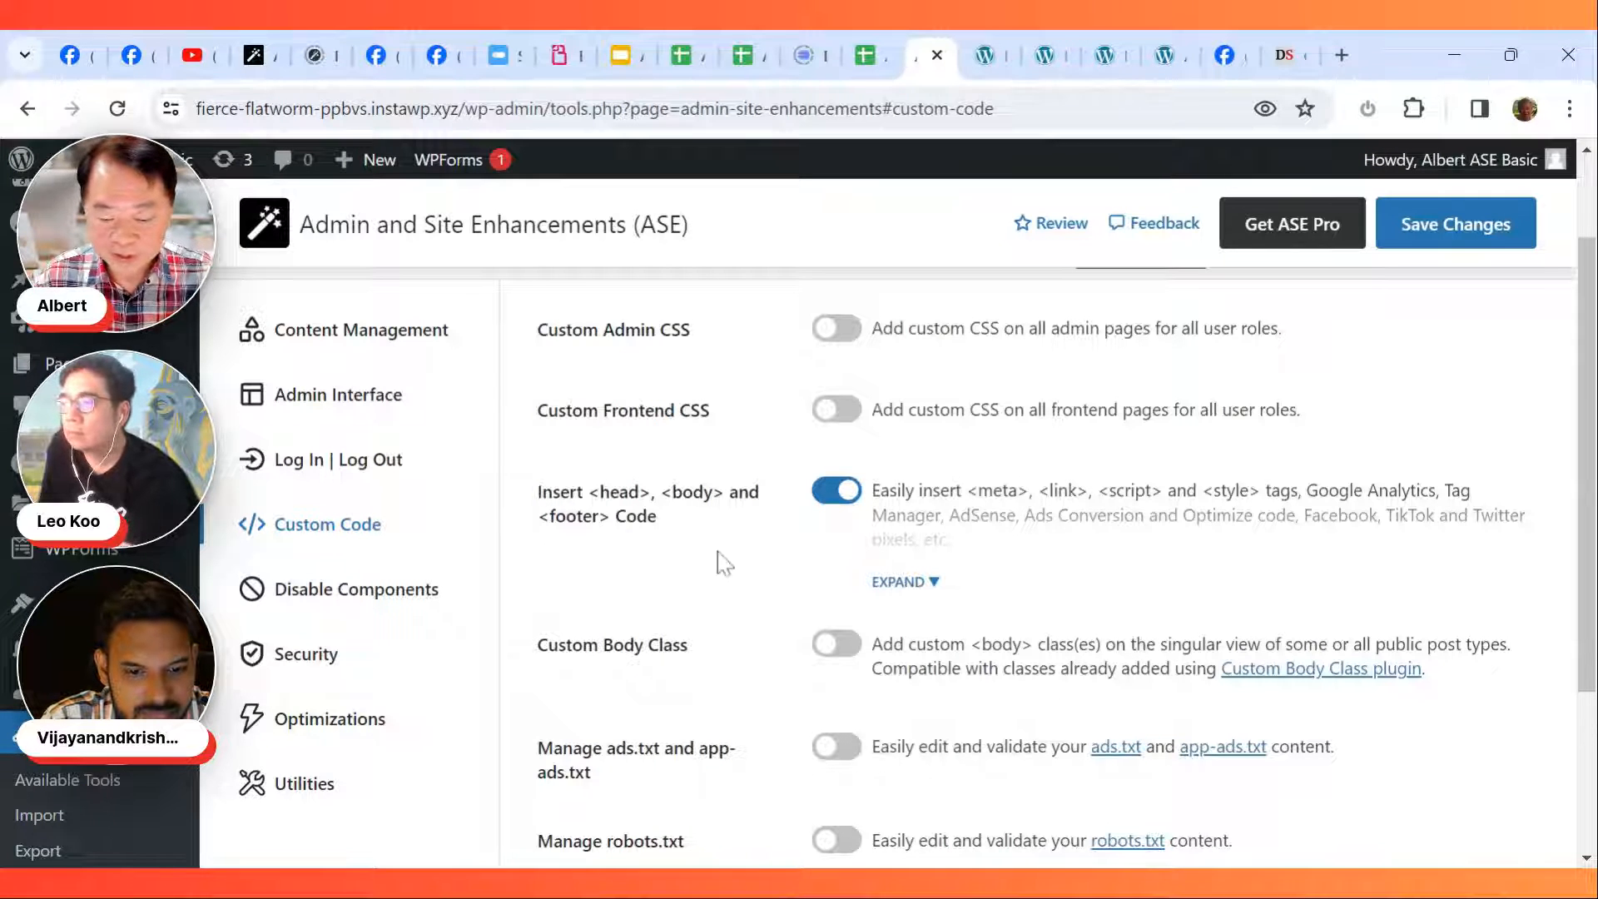
left_click(904, 583)
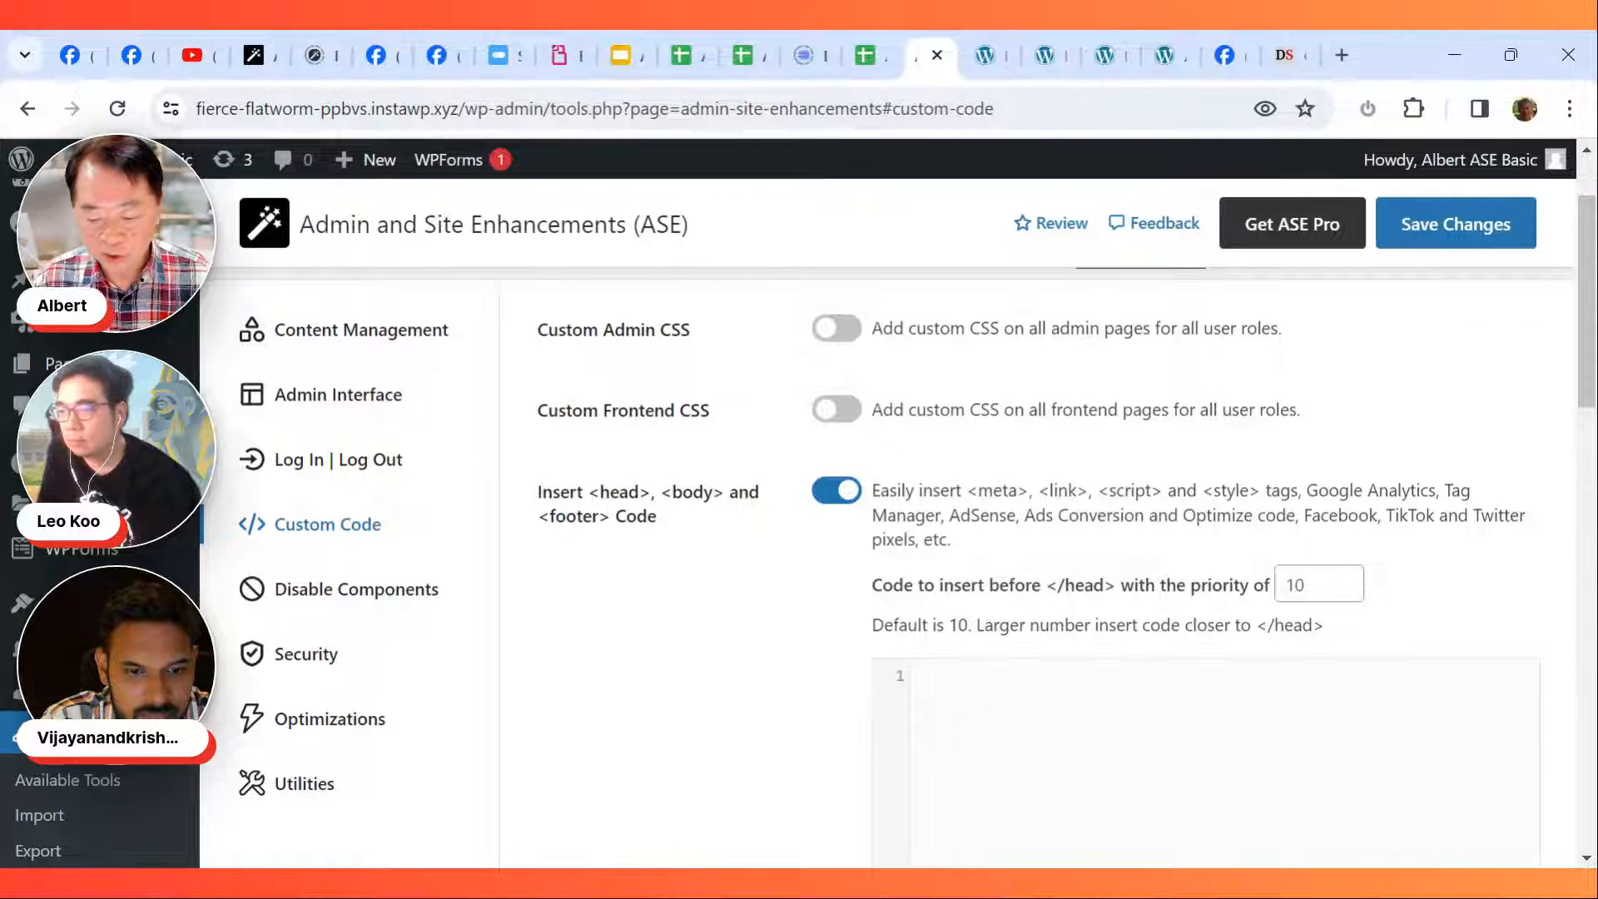
scroll(1013, 703, "down", 3)
scroll(1013, 703, "up", 3)
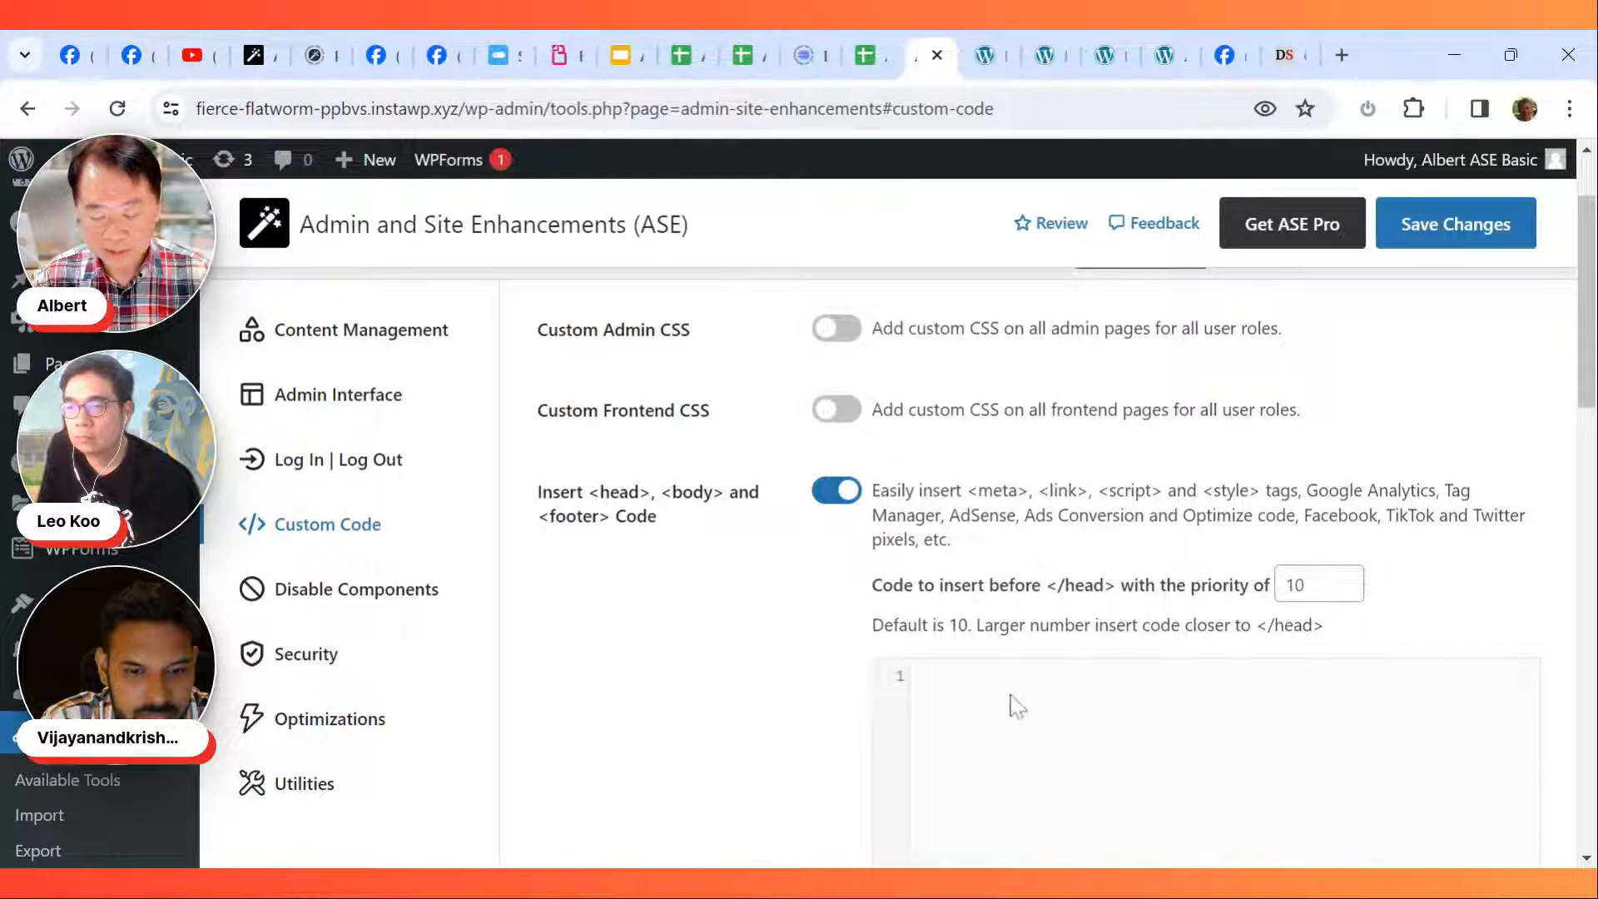
scroll(1037, 674, "down", 15)
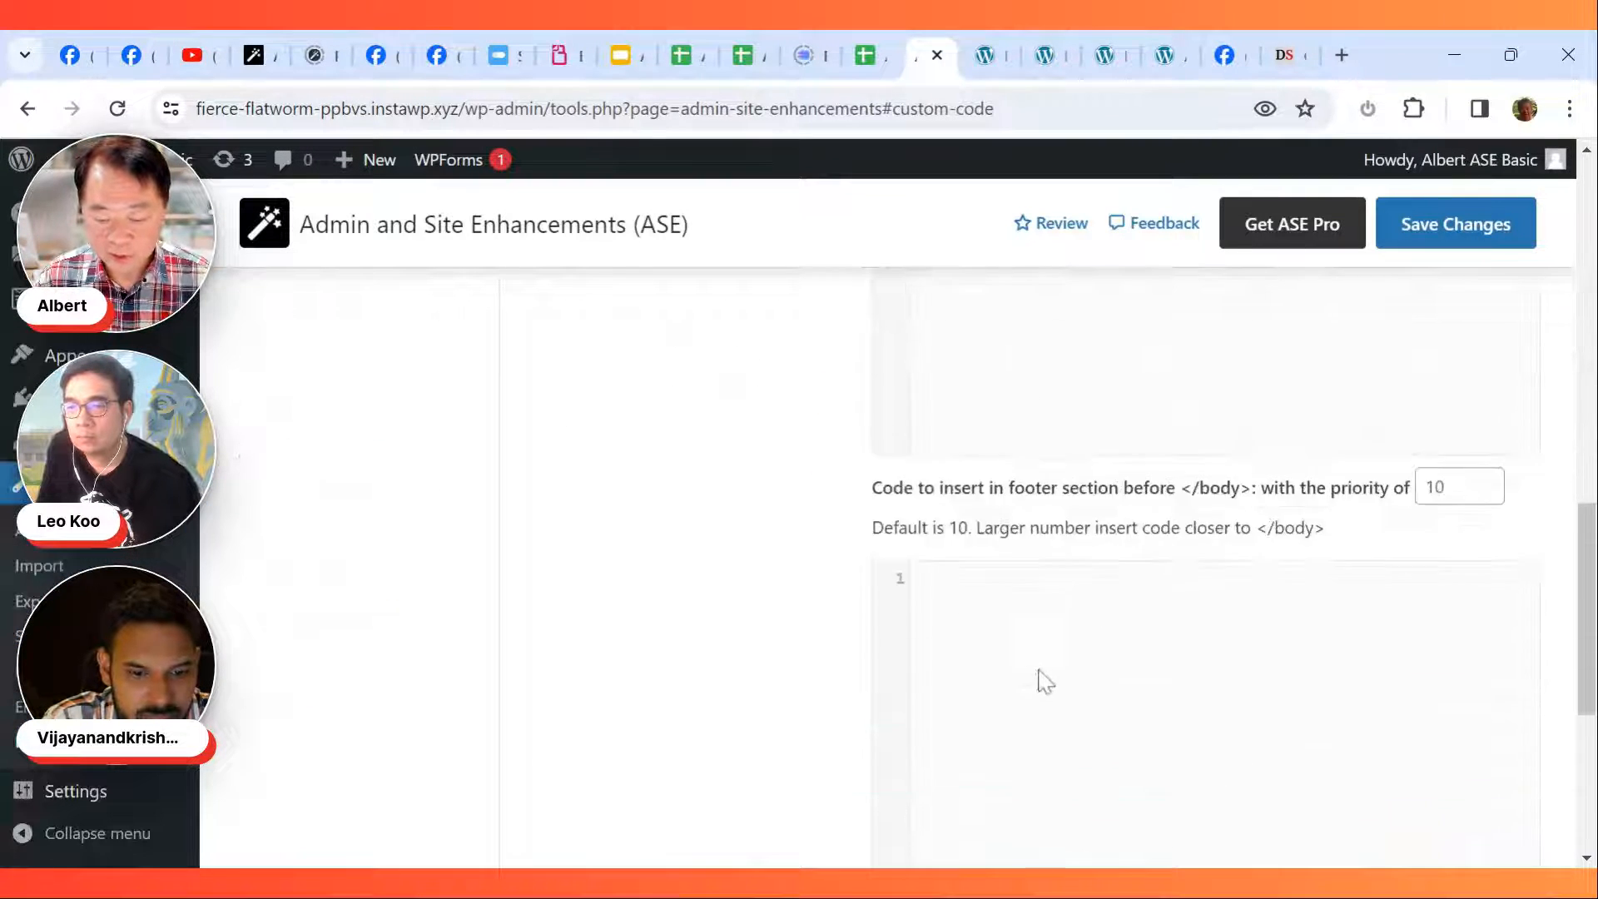
Step: Disable Insert <head>, <body> and <footer> Code, and briefly preview the Custom Body Class options, leaving that module disabled
scroll(1041, 674, "up", 10)
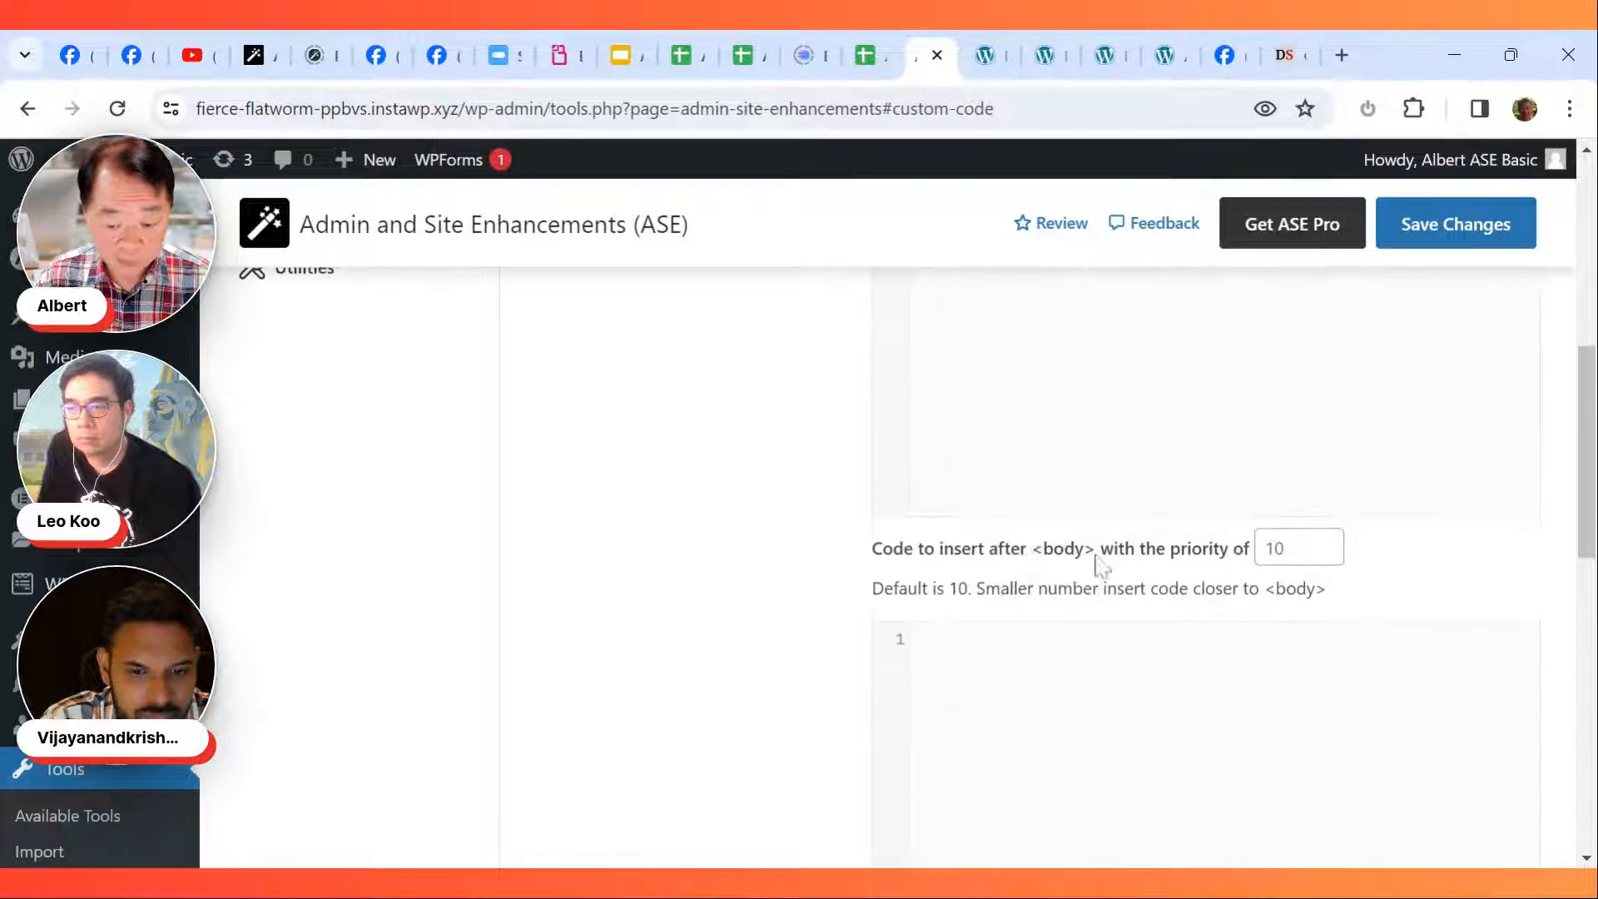
scroll(1240, 428, "up", 5)
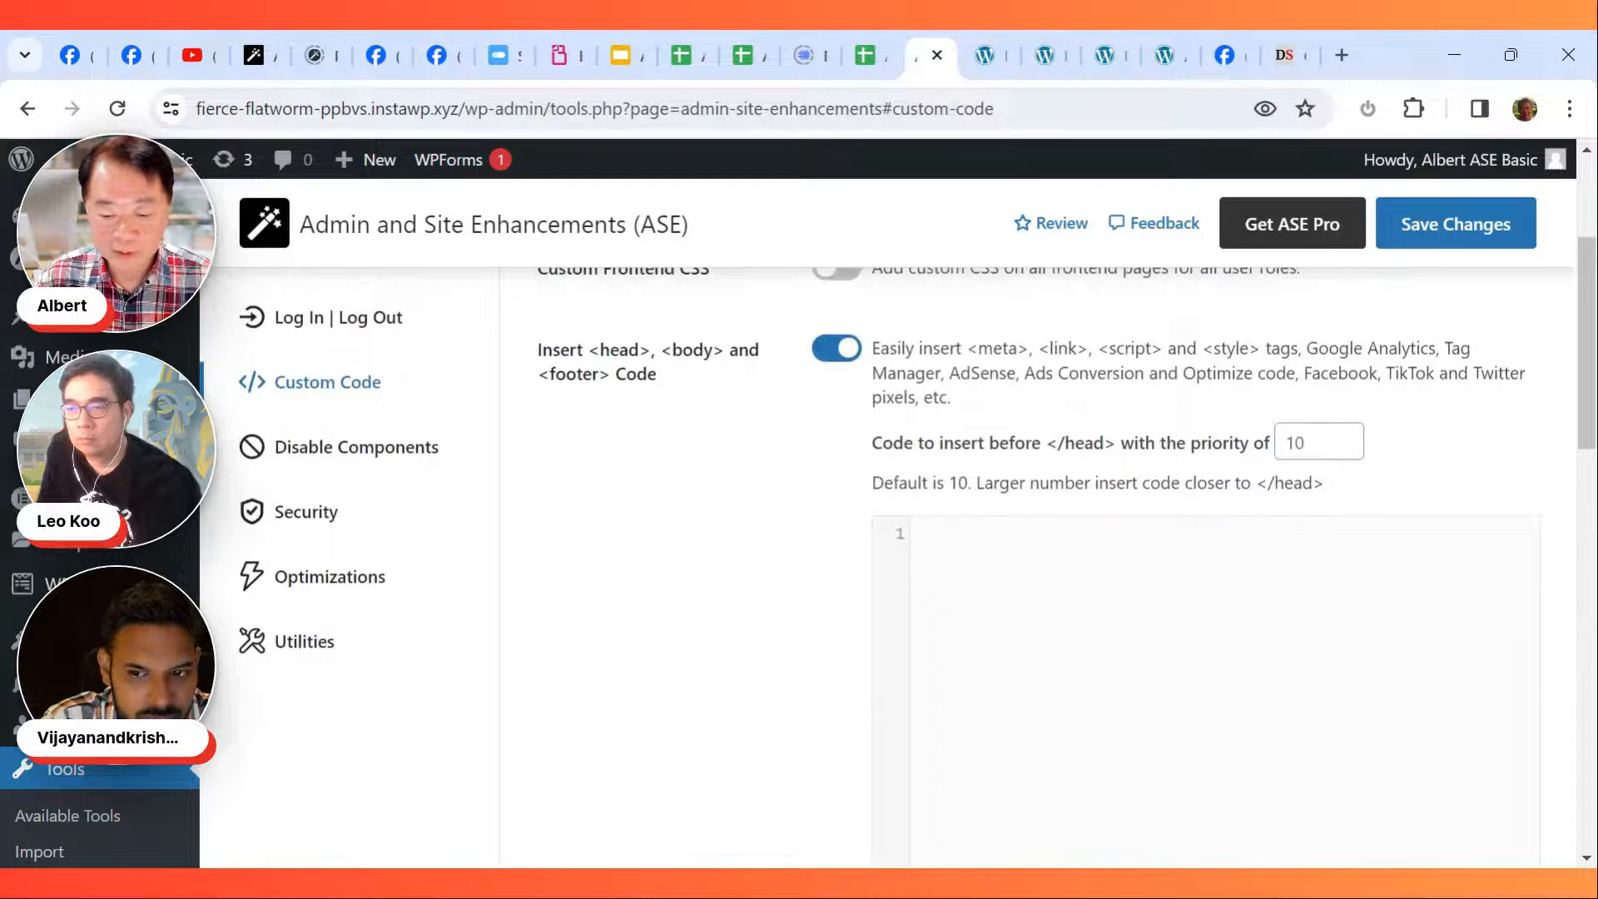
left_click(830, 359)
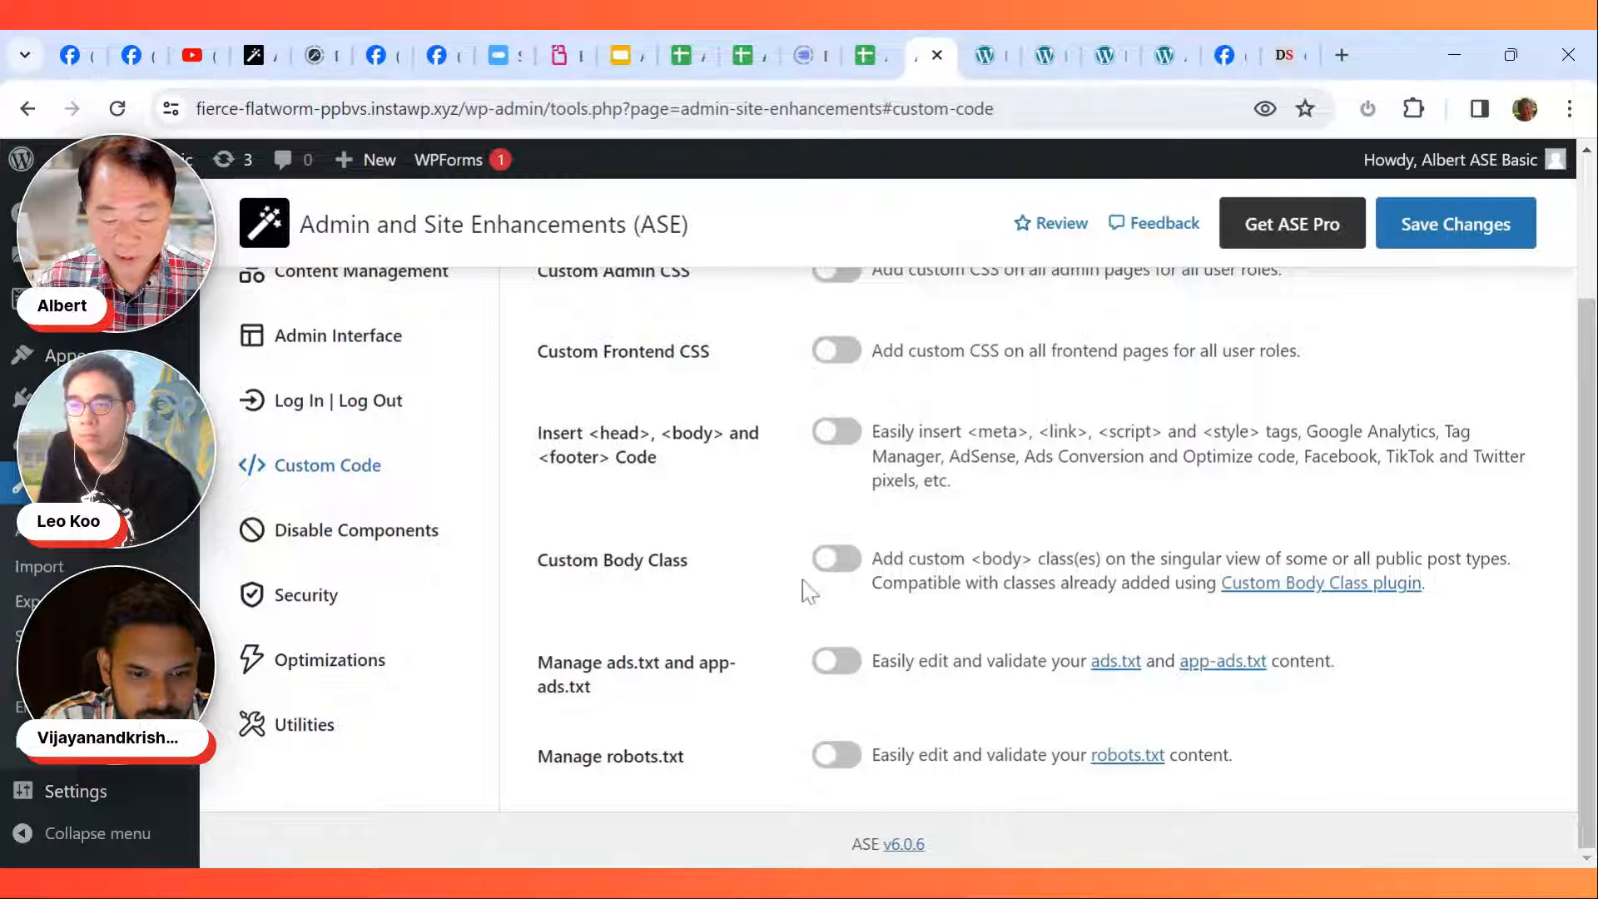
left_click(847, 565)
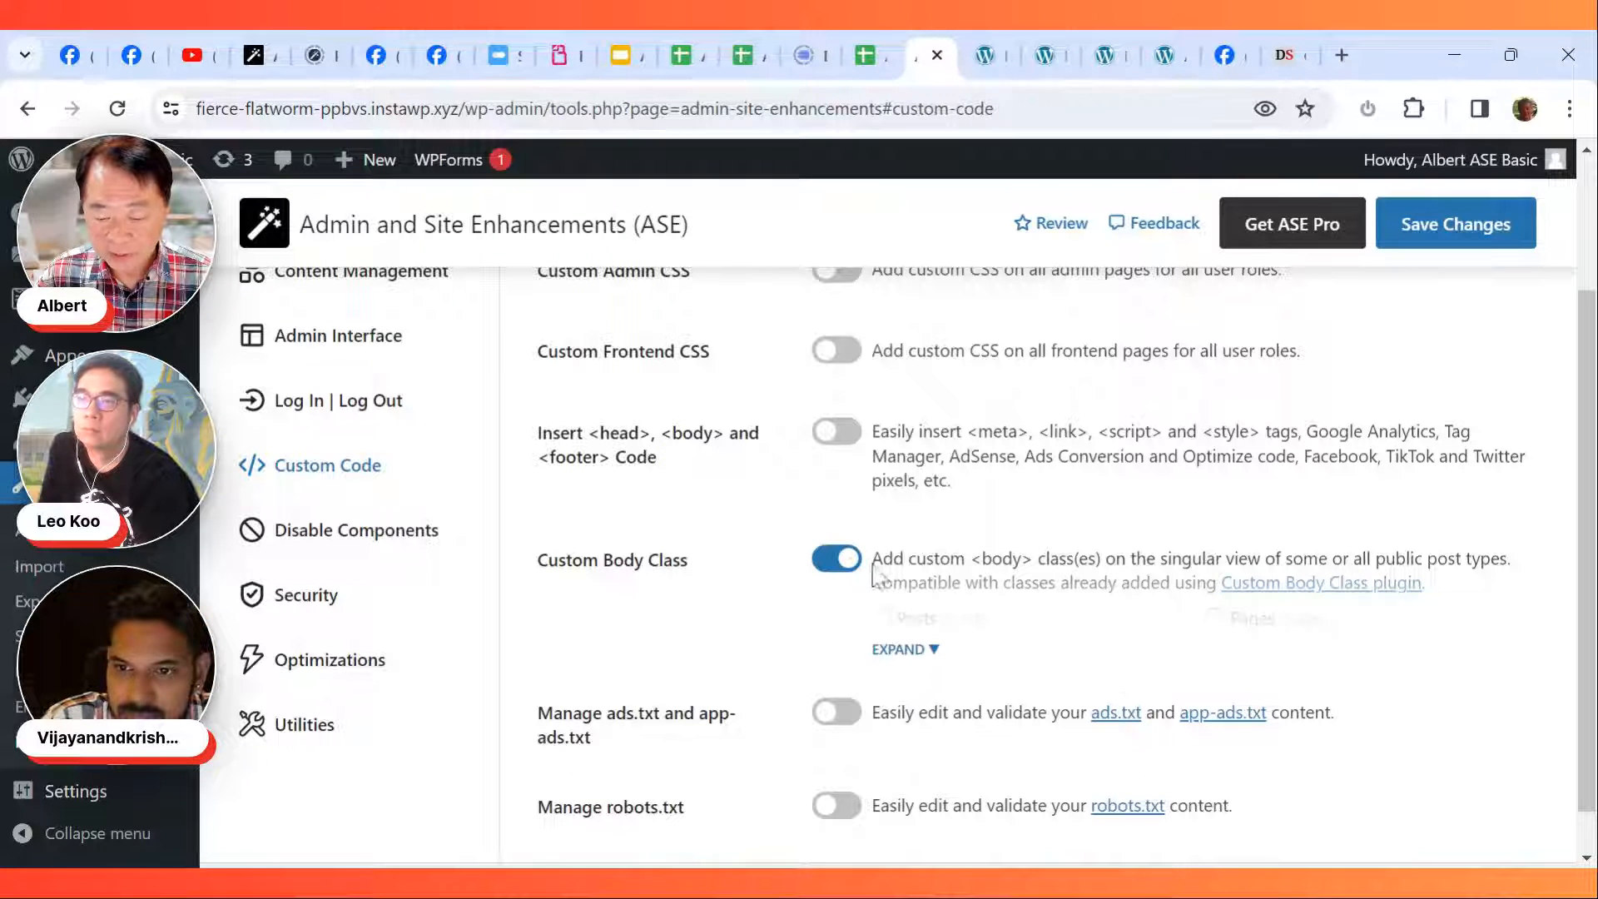
left_click(842, 570)
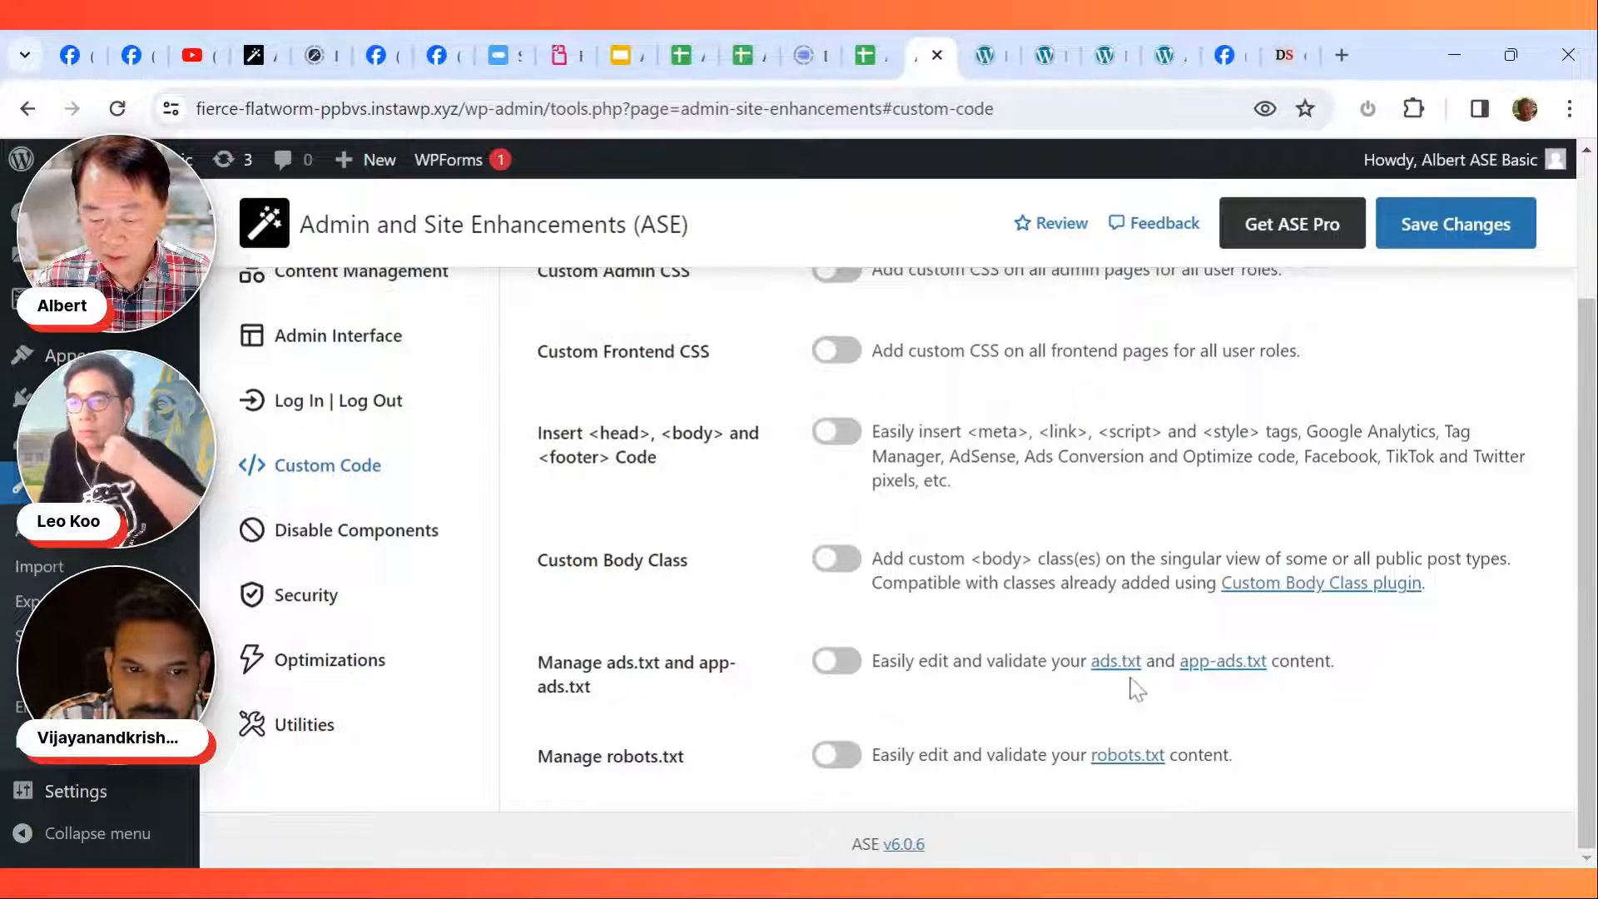
Step: View the expanded ads.txt and app-ads.txt editors with their validation links, leaving the Manage ads.txt and app-ads.txt module disabled
left_click(839, 665)
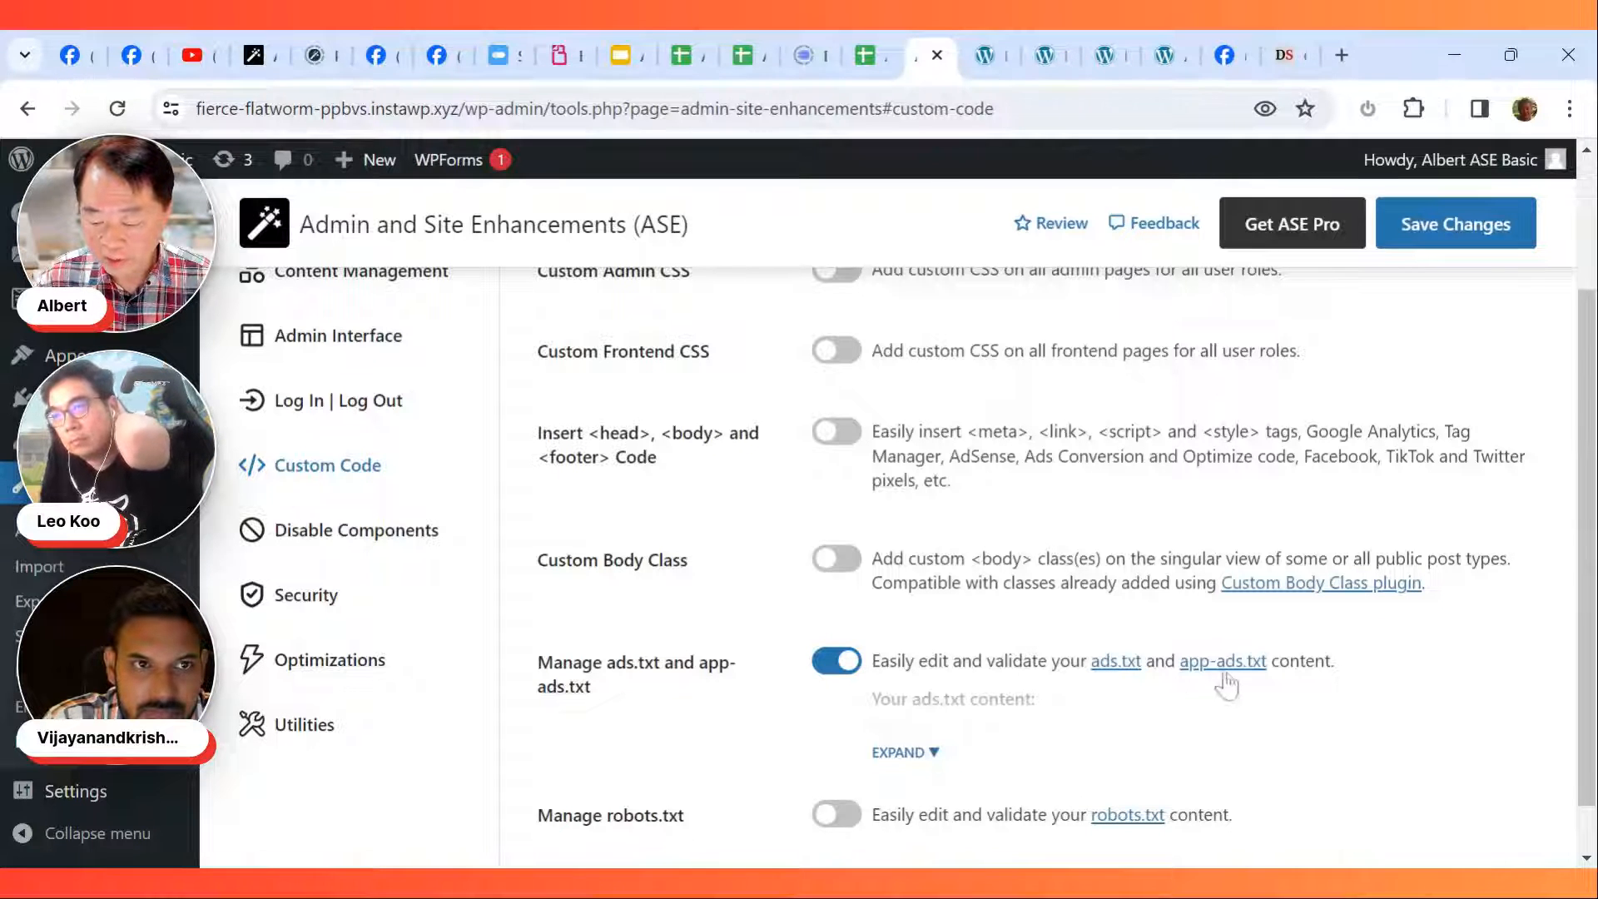
left_click(928, 757)
scroll(1027, 785, "down", 8)
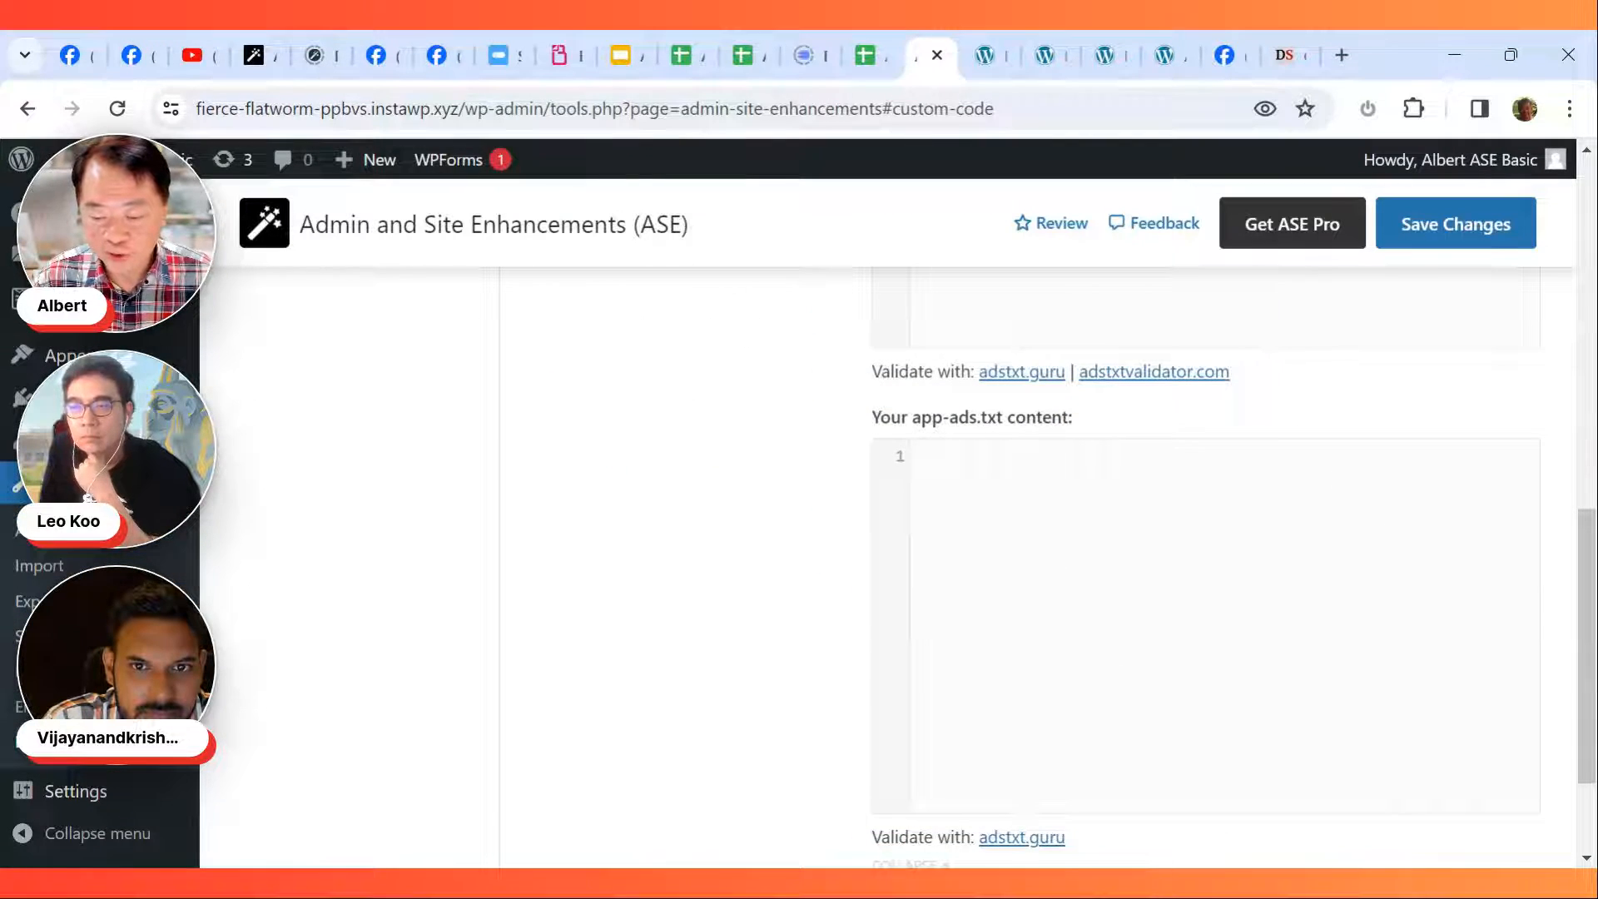
scroll(1032, 749, "up", 7)
left_click(828, 415)
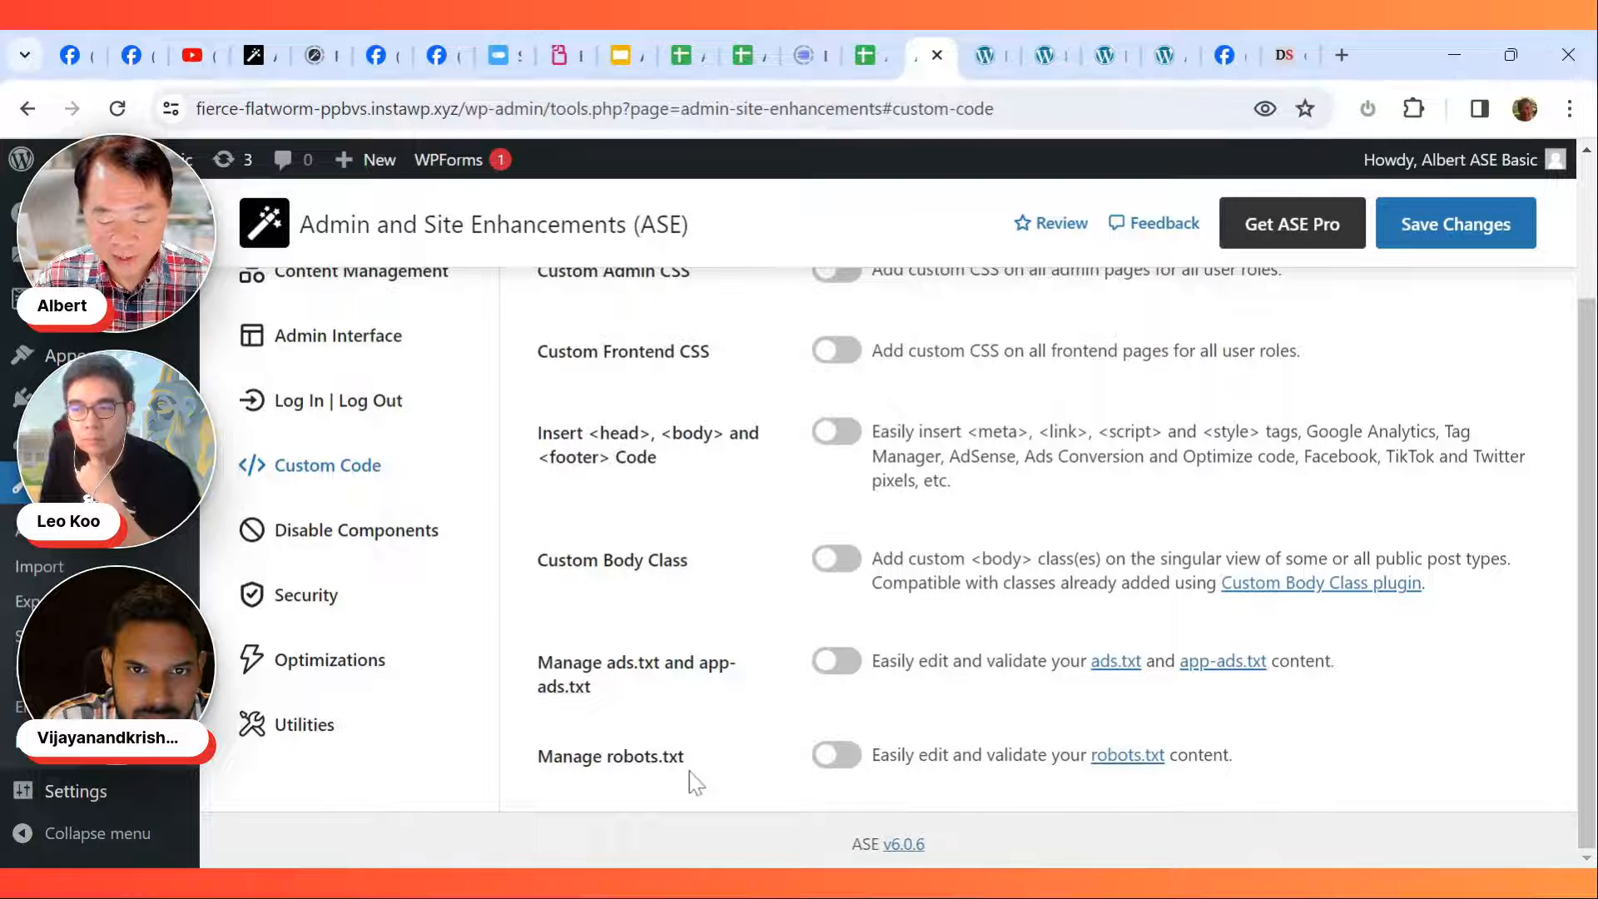
Step: Examine the site's robots.txt content in the expanded Manage robots.txt editor, leaving the module disabled
left_click(849, 759)
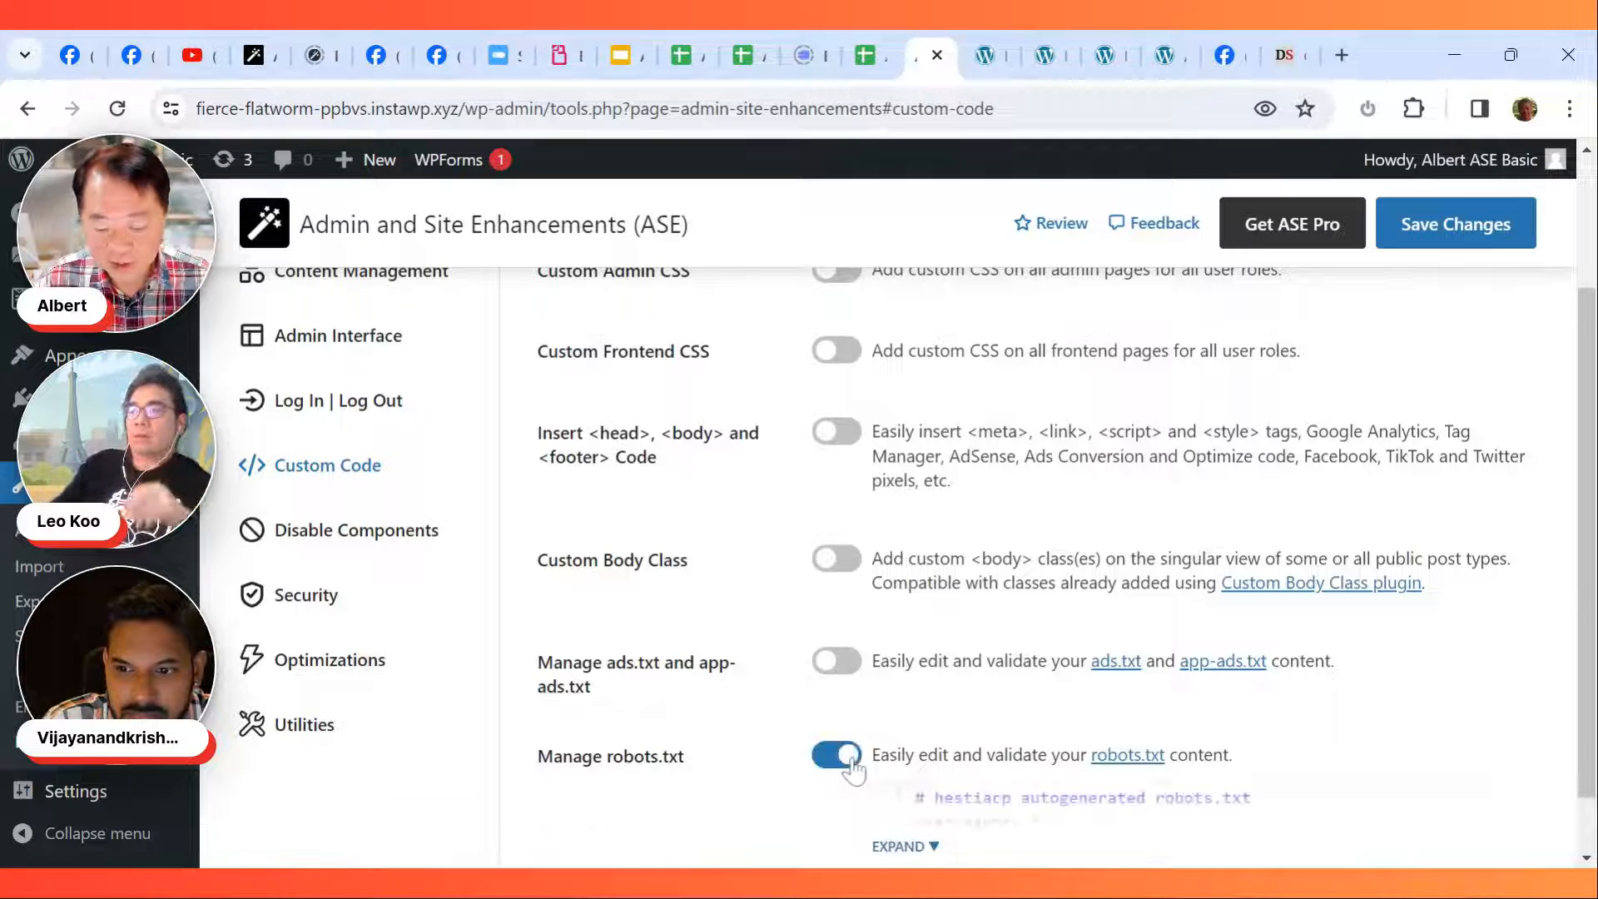
scroll(1093, 828, "down", 3)
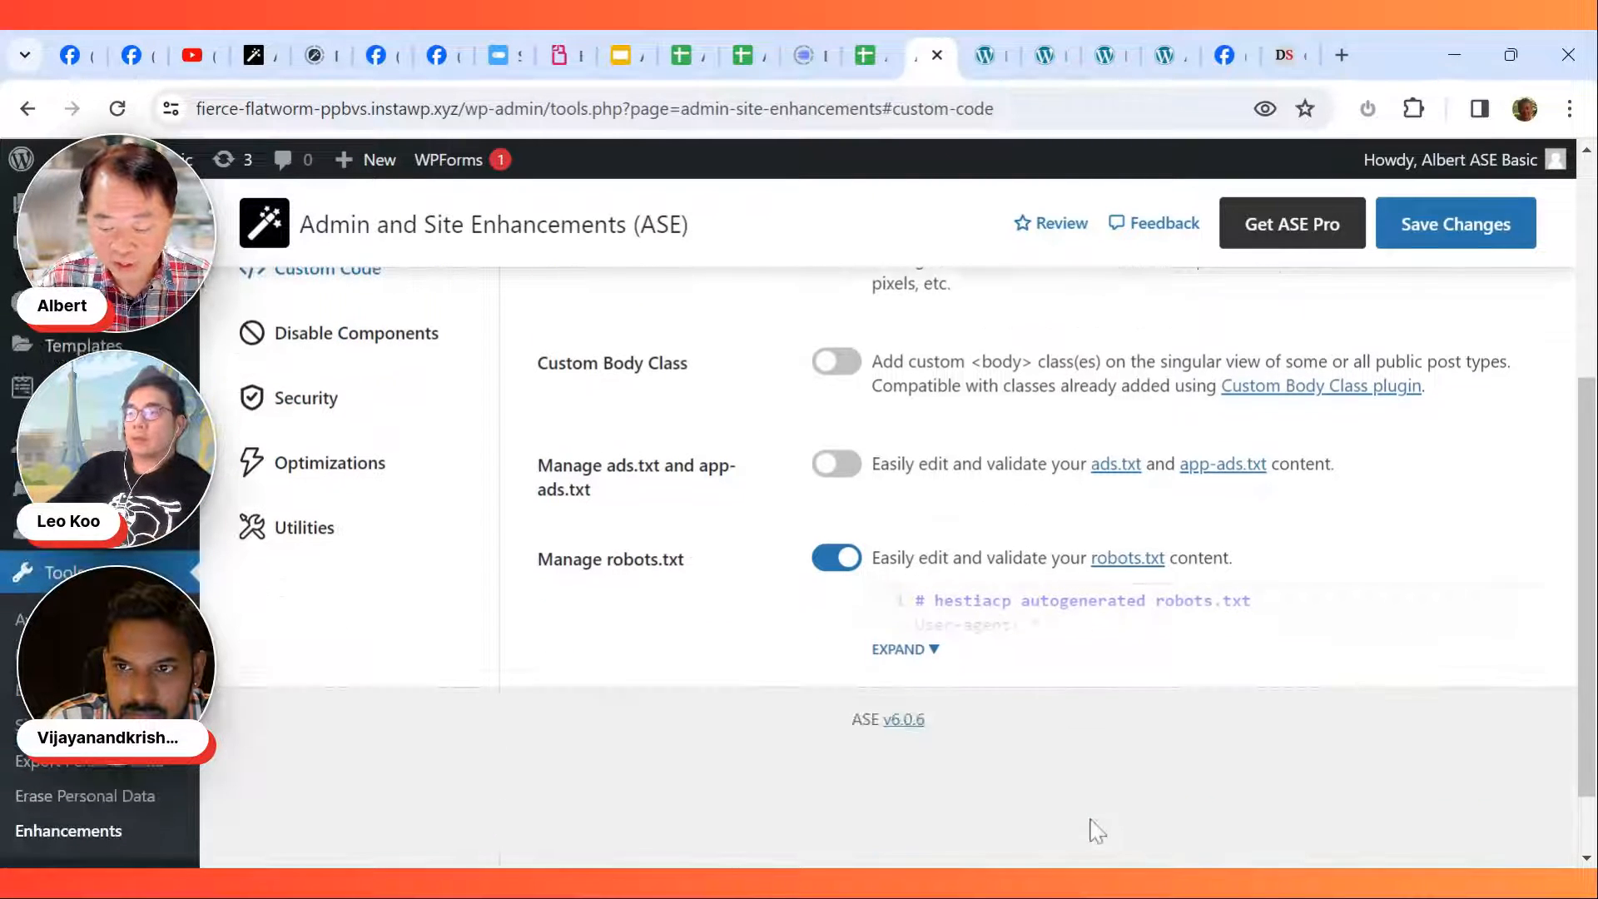
left_click(931, 651)
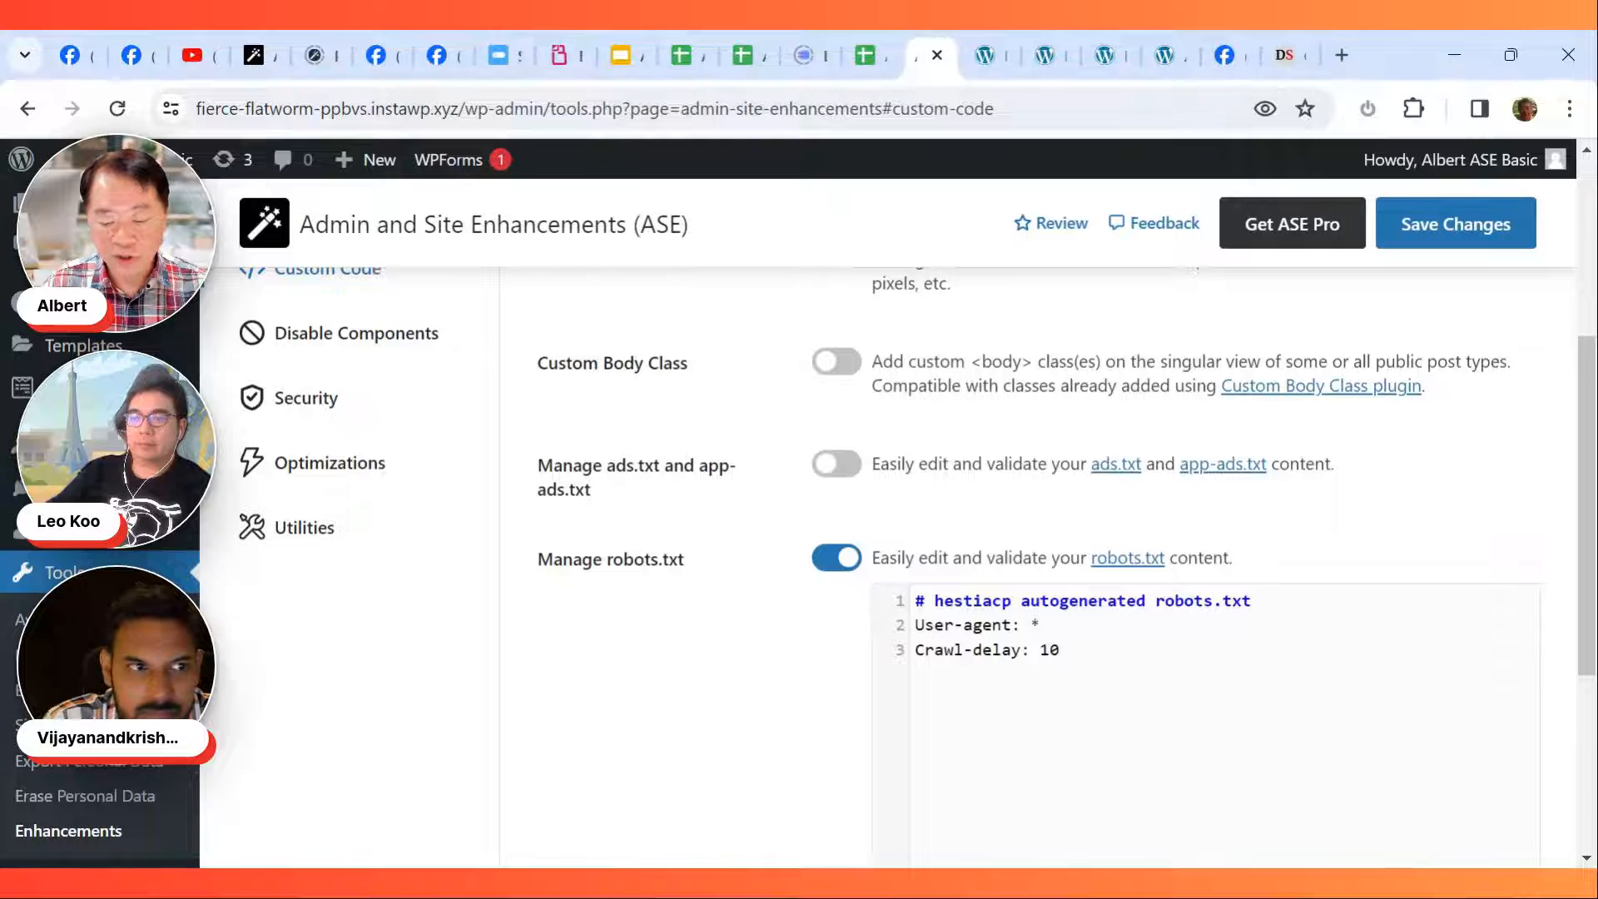
left_click(842, 563)
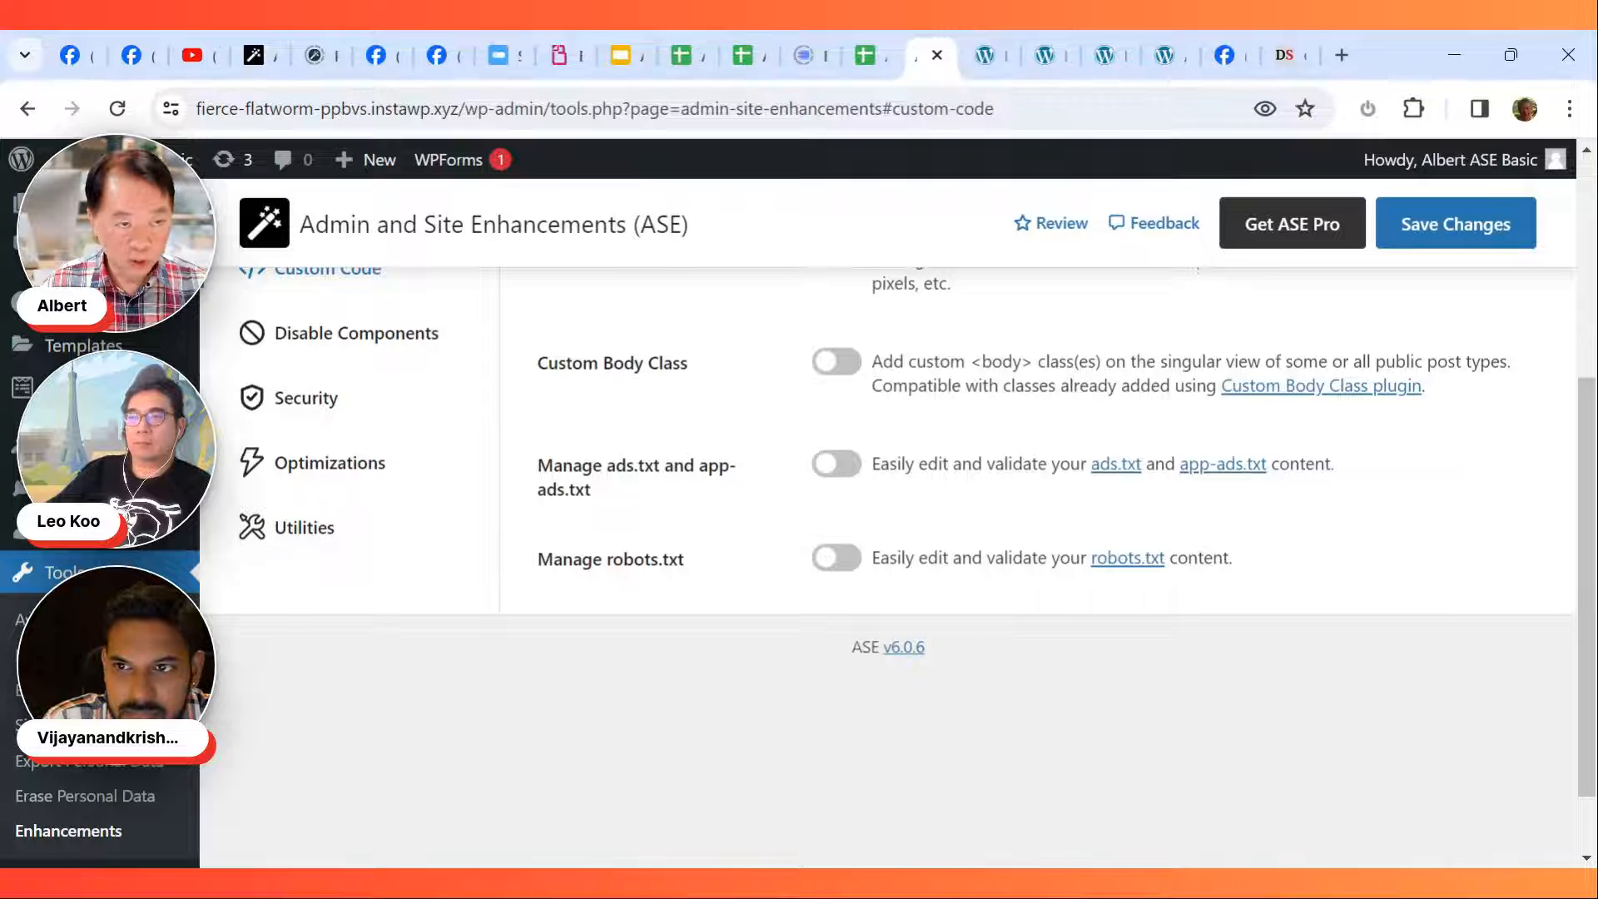
left_click(837, 560)
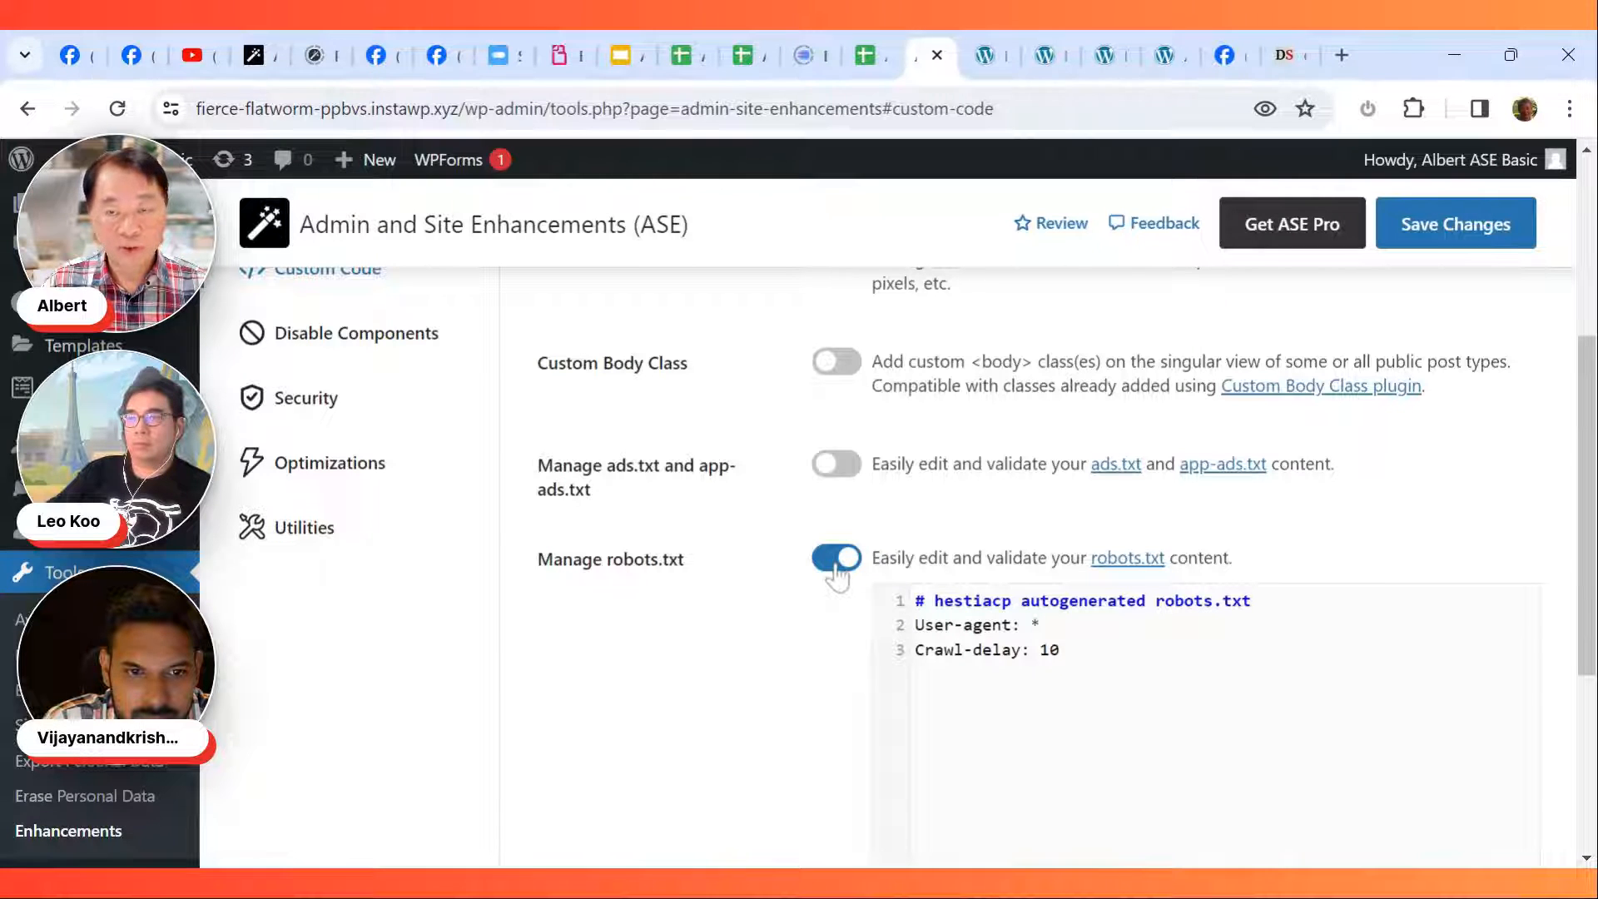
left_click(834, 571)
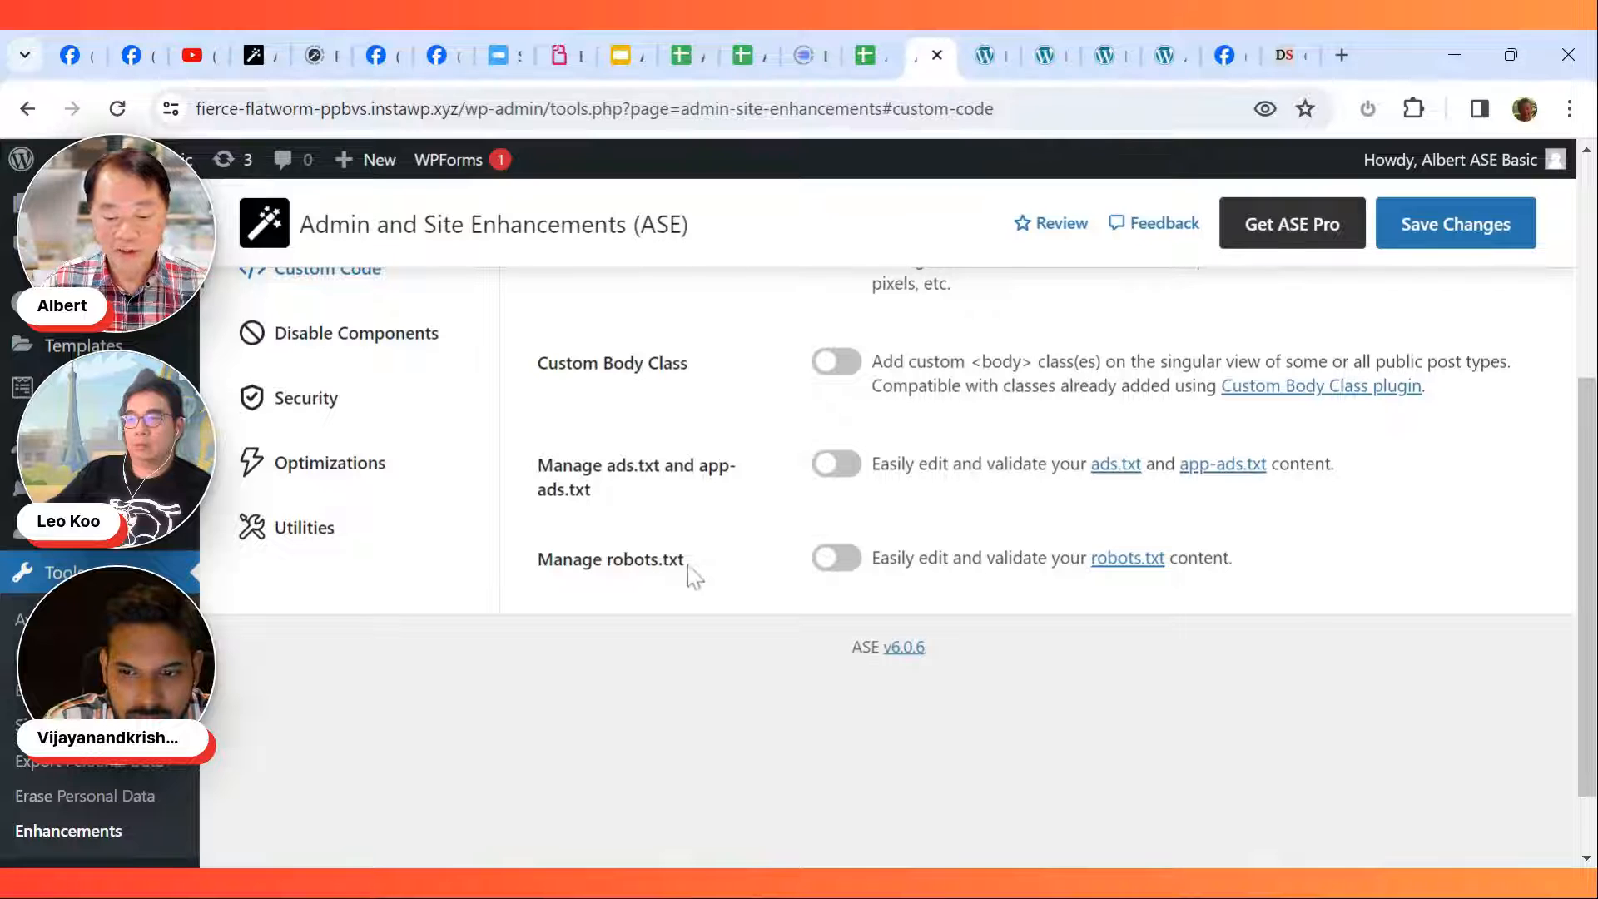
left_click(844, 566)
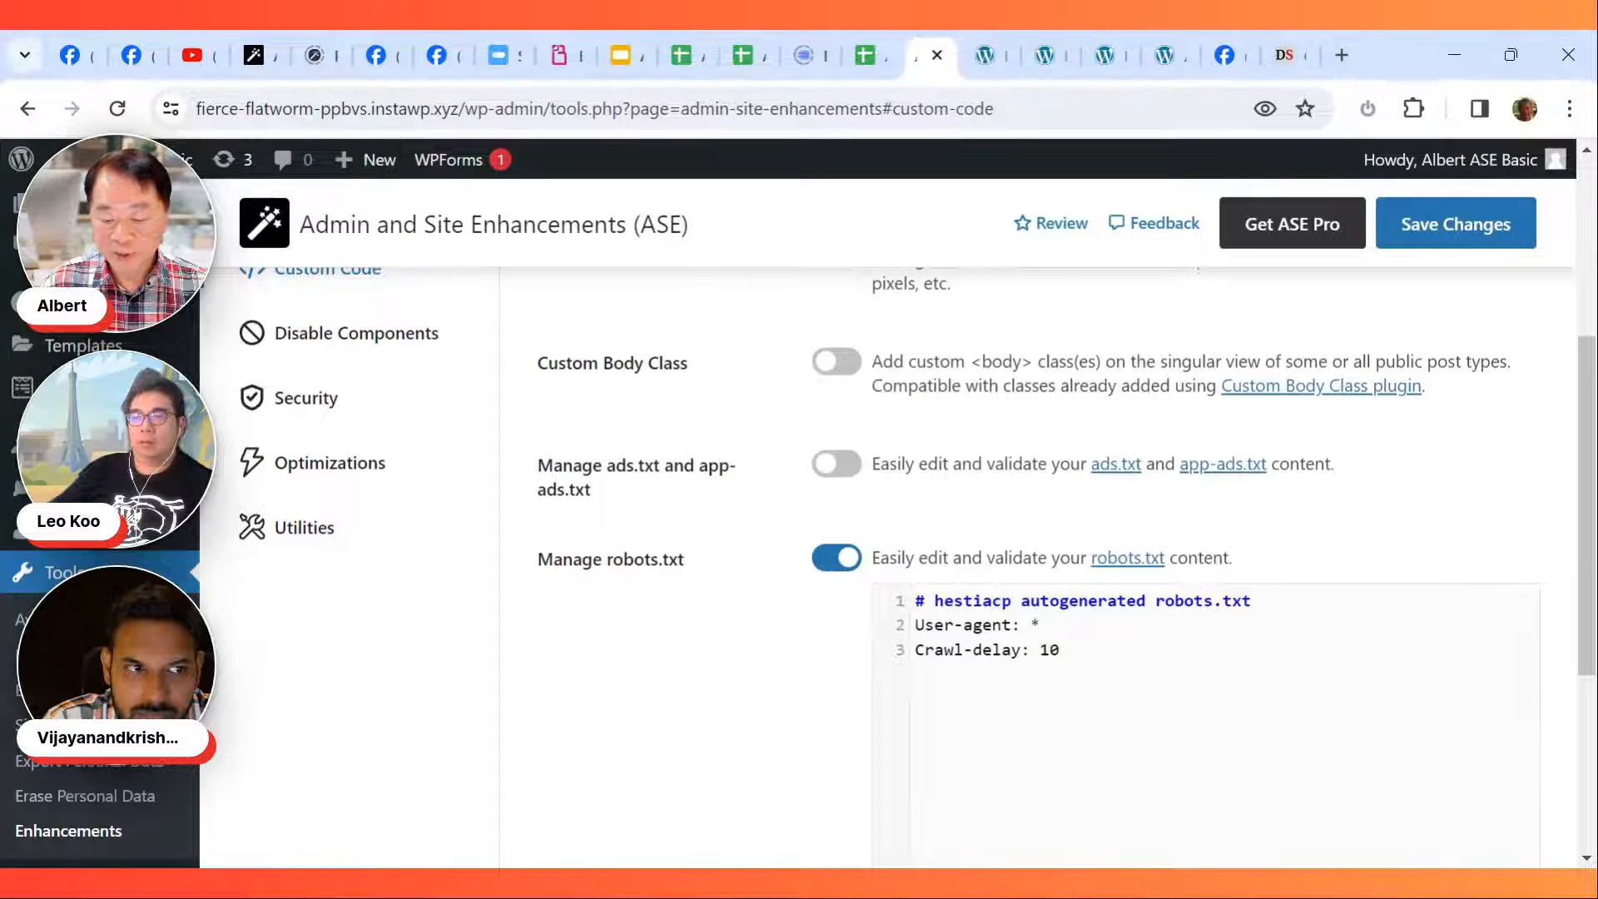
left_click(842, 568)
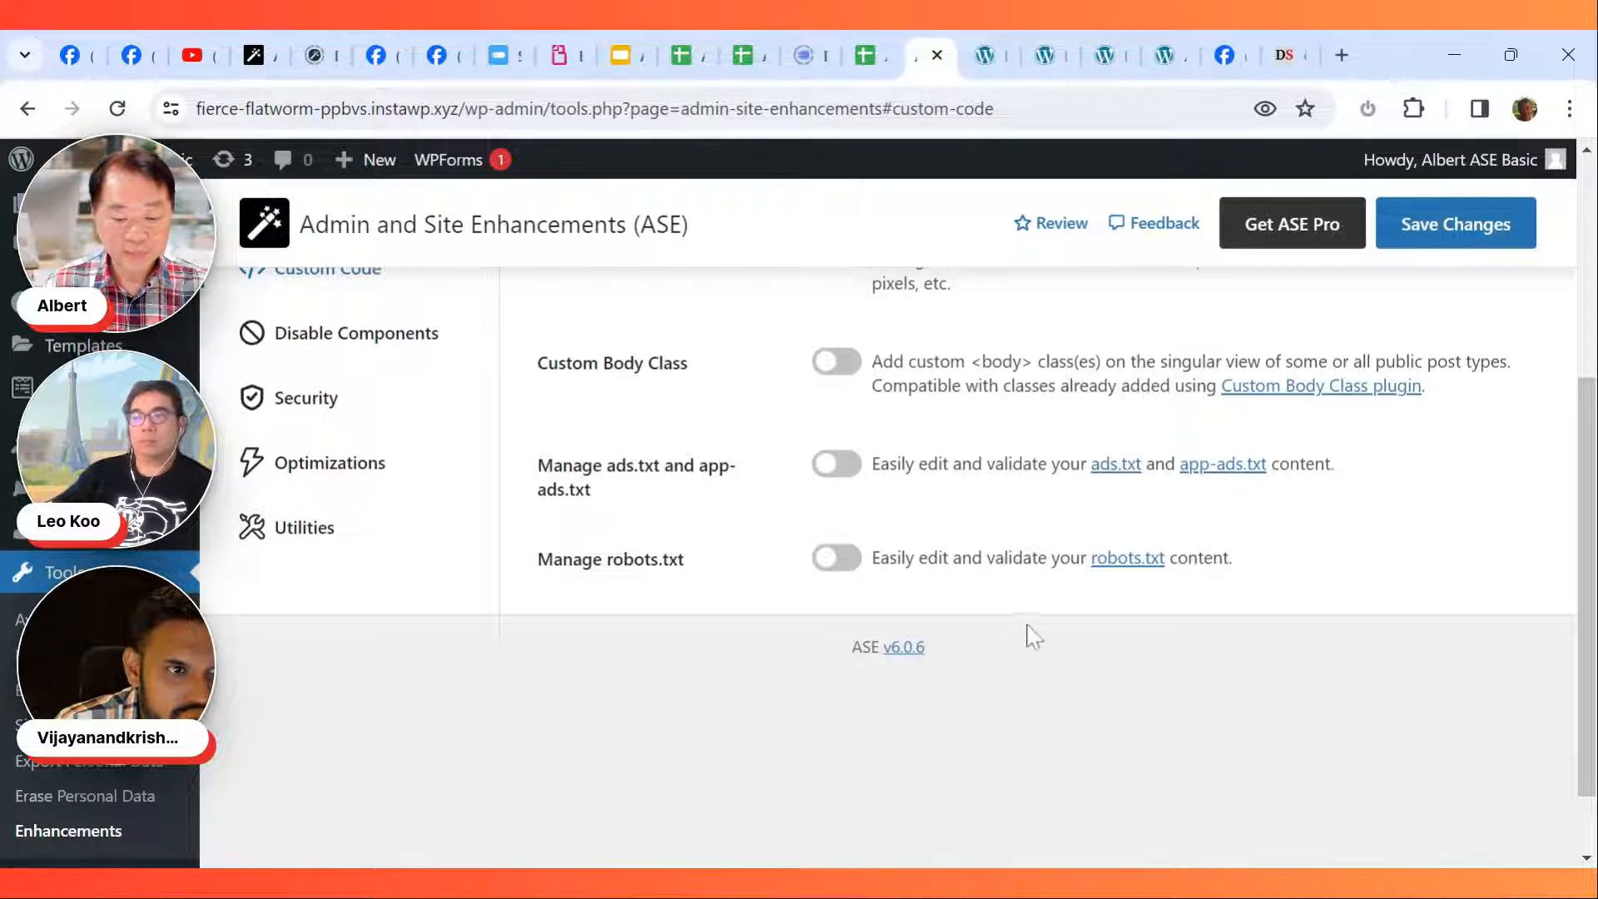
scroll(1032, 637, "up", 5)
scroll(899, 657, "down", 4)
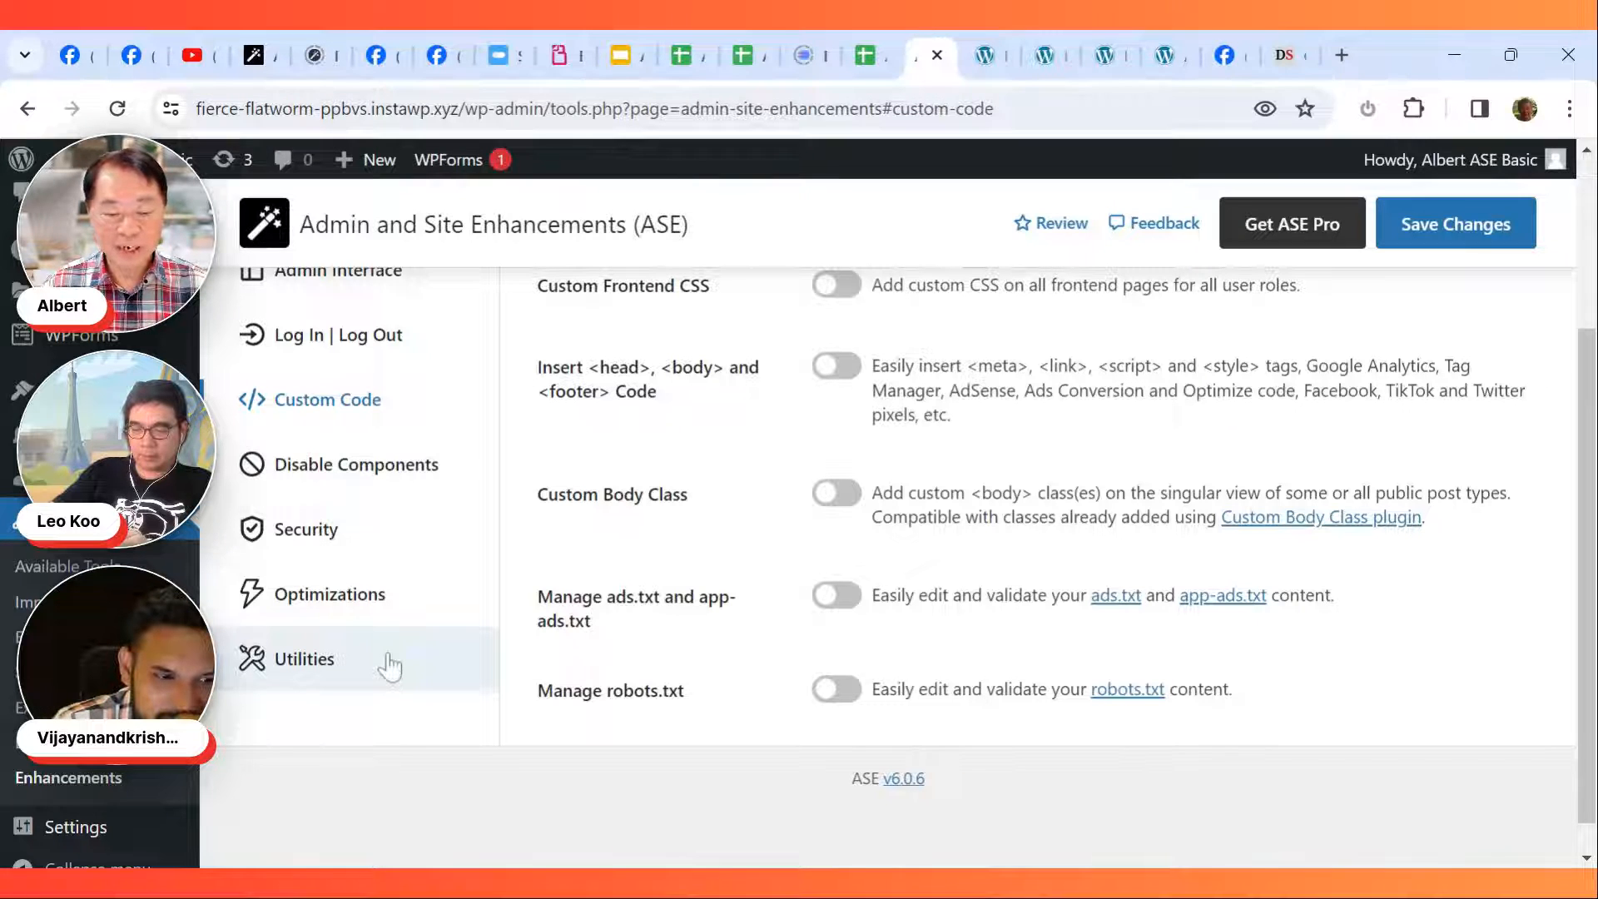
Step: Switch to YouTube and view the ASE Review video page
left_click(200, 57)
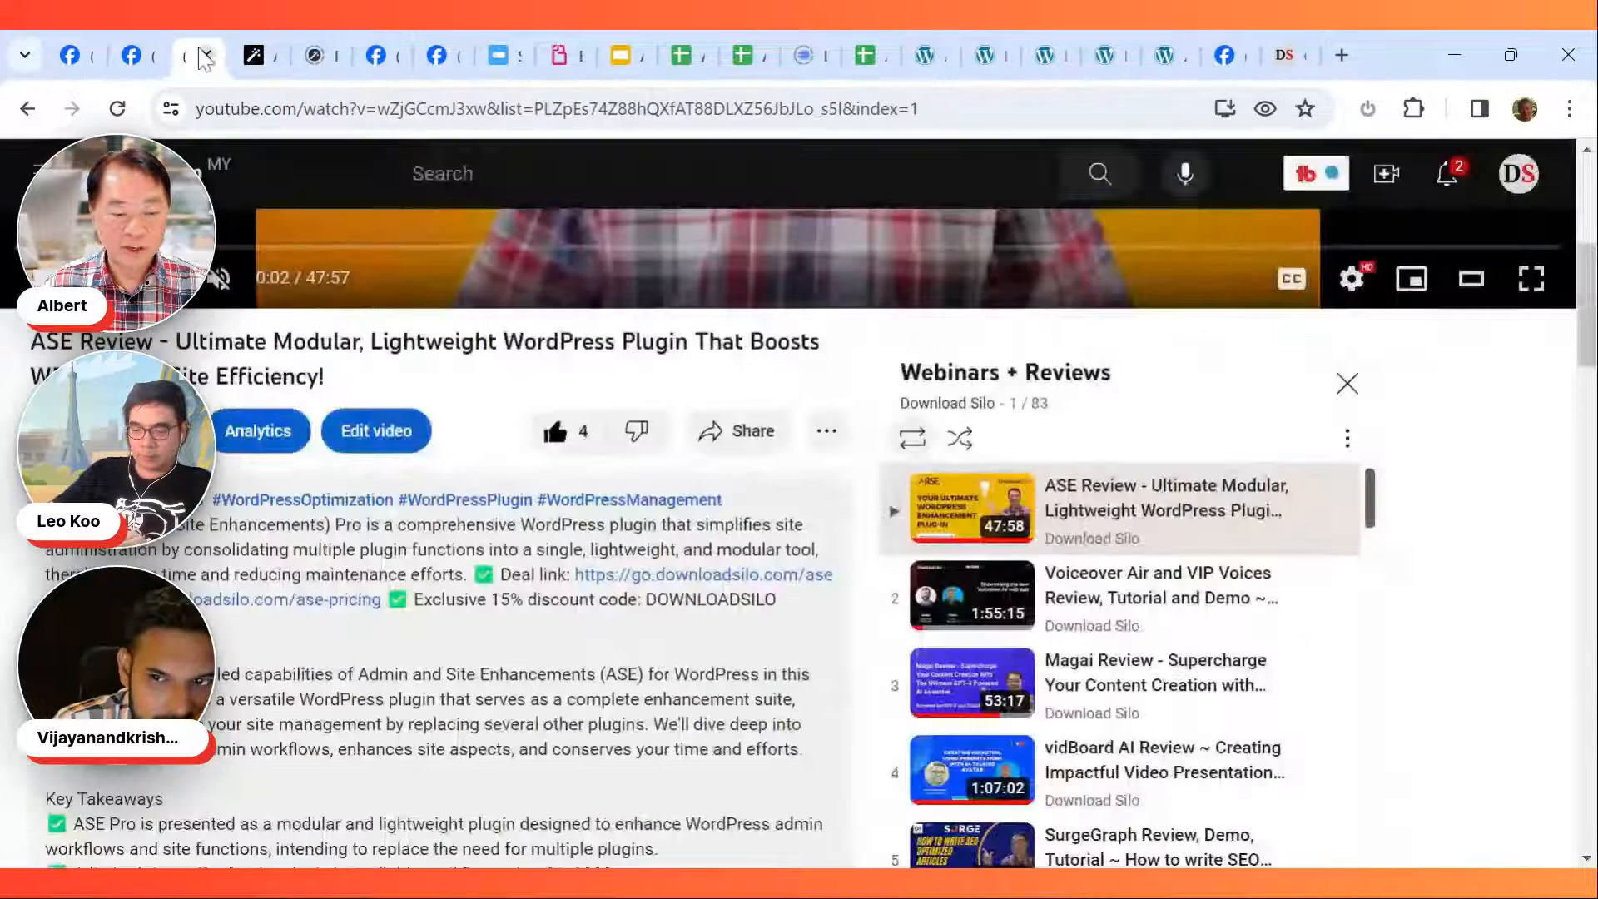
scroll(881, 660, "up", 6)
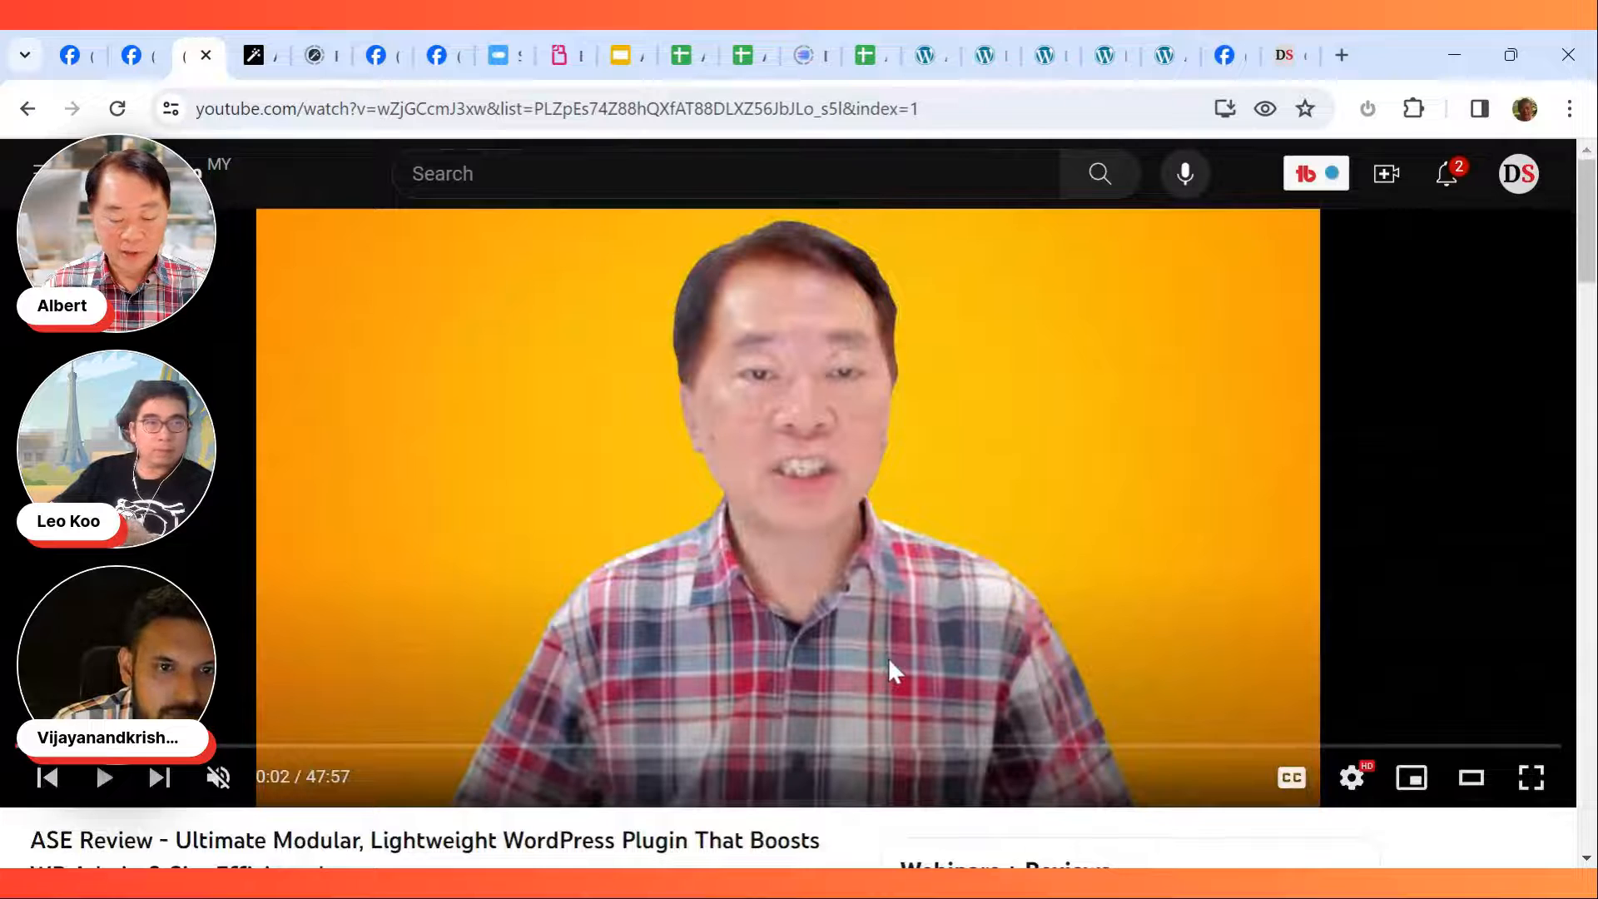
scroll(887, 656, "down", 2)
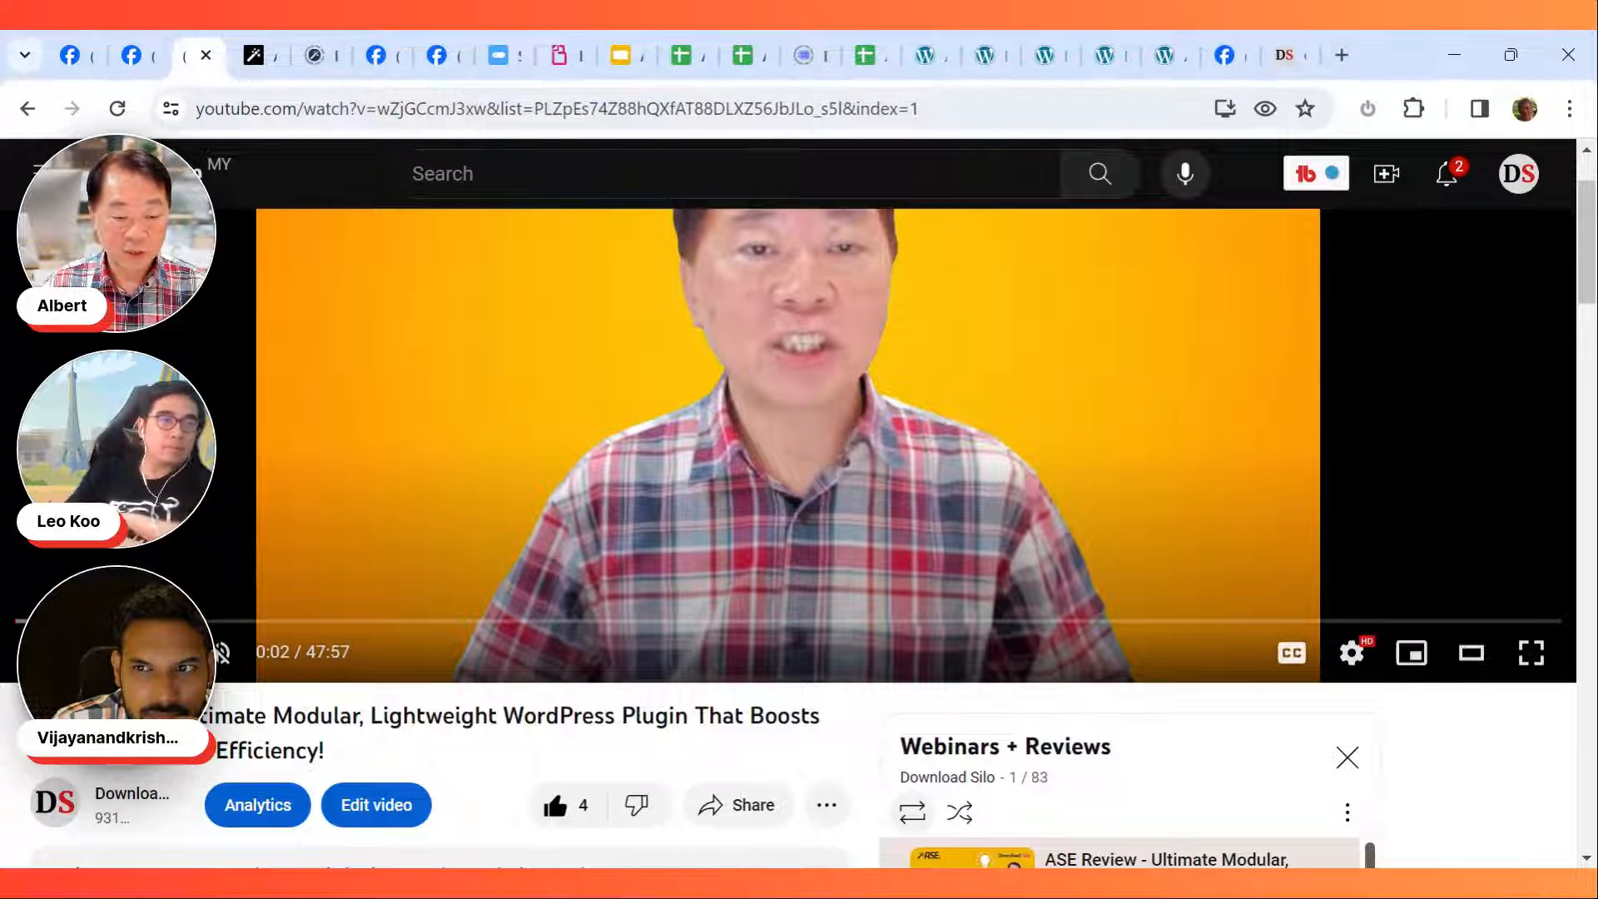
Step: Return to the WordPress site's ASE settings and open the Disable Components category to view its modules
left_click(926, 55)
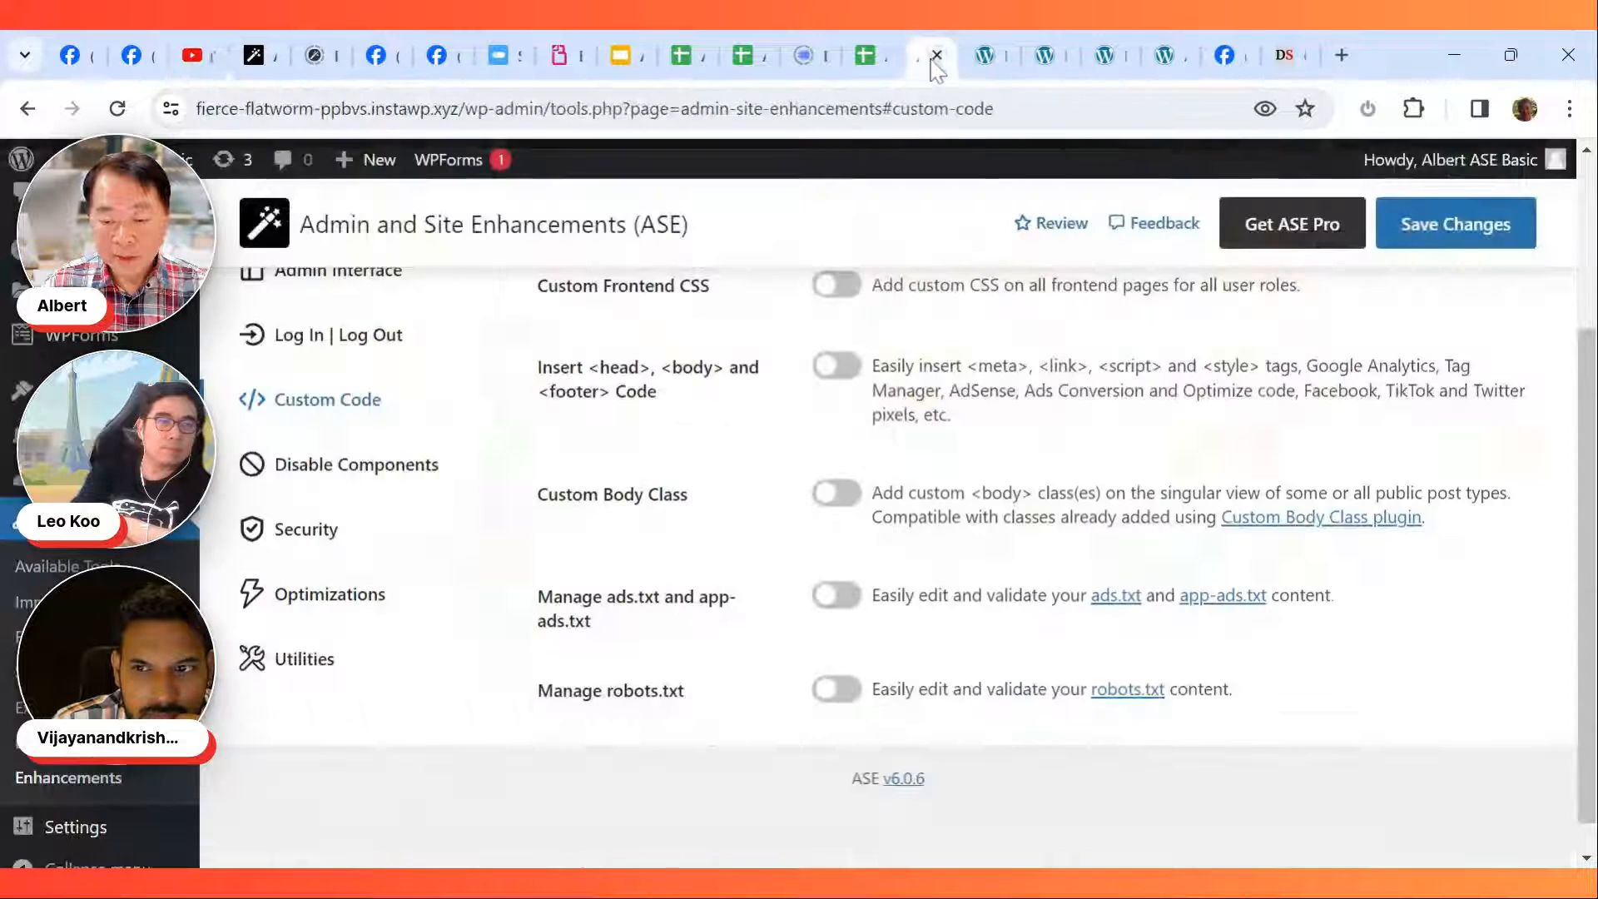
left_click(360, 474)
scroll(911, 691, "up", 3)
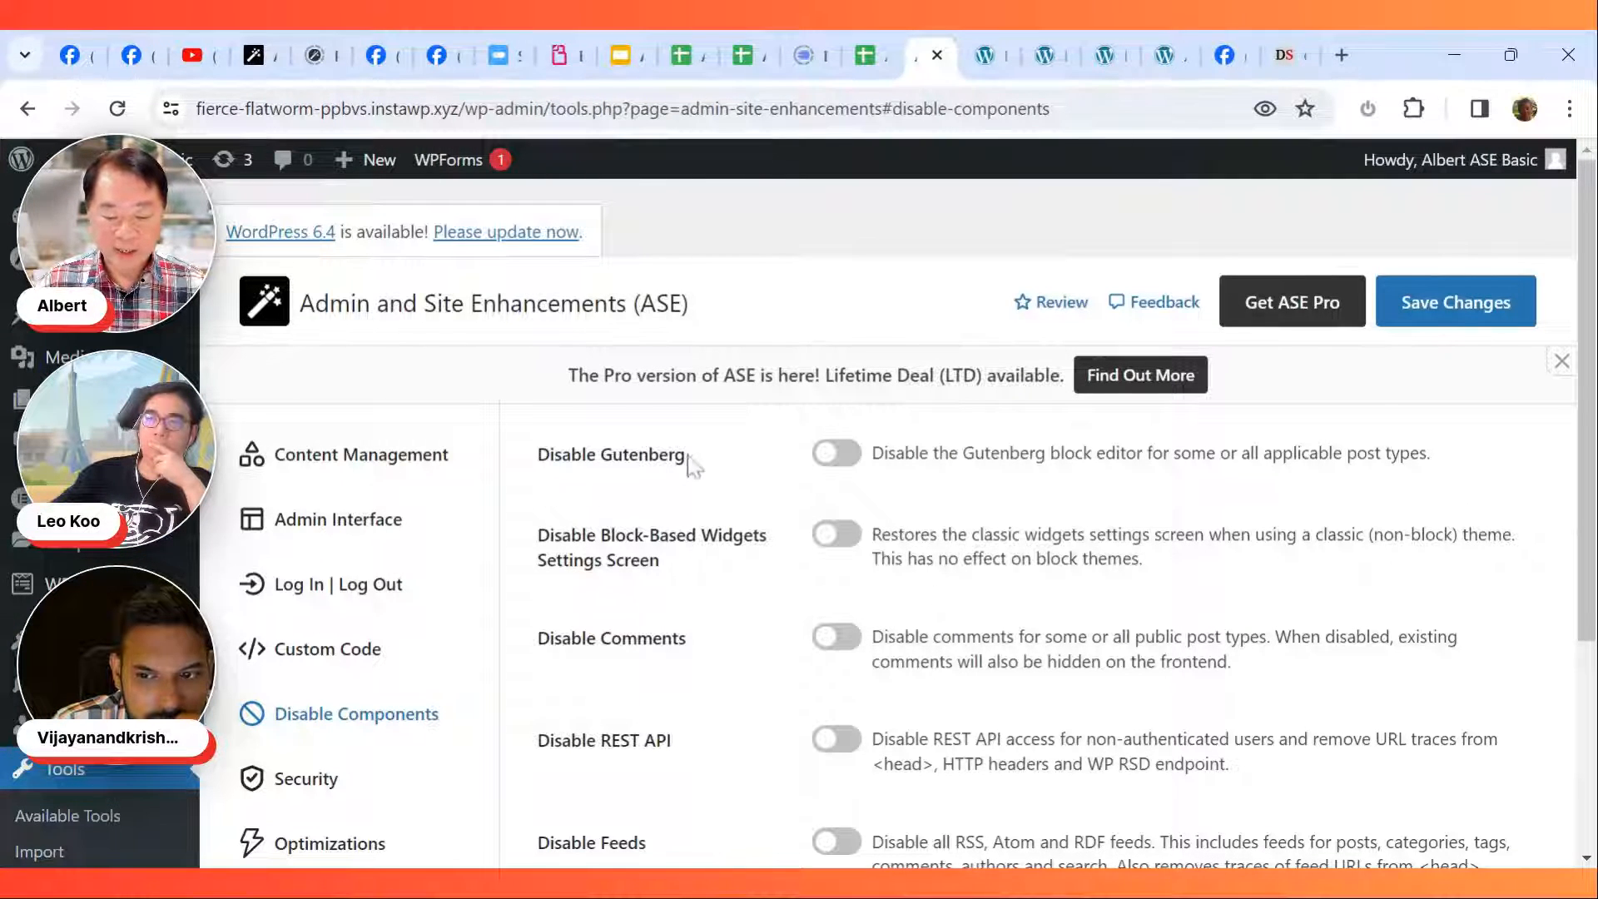
Step: Try Disable Gutenberg with all five post types and the frontend block styles option selected, and switch it back off
left_click(842, 454)
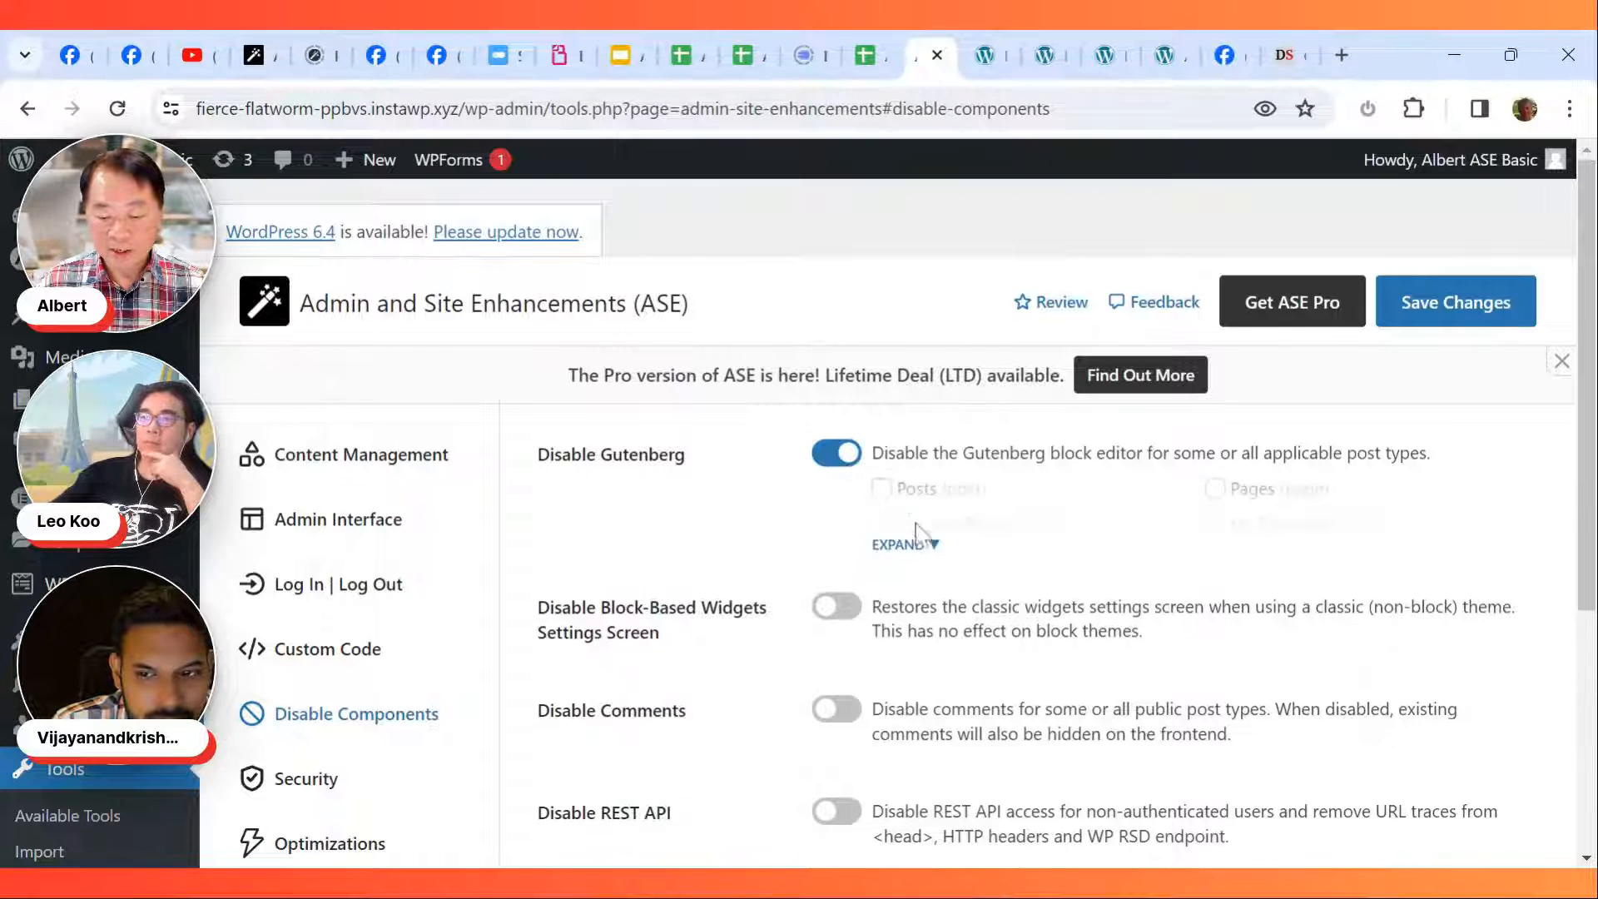
left_click(927, 546)
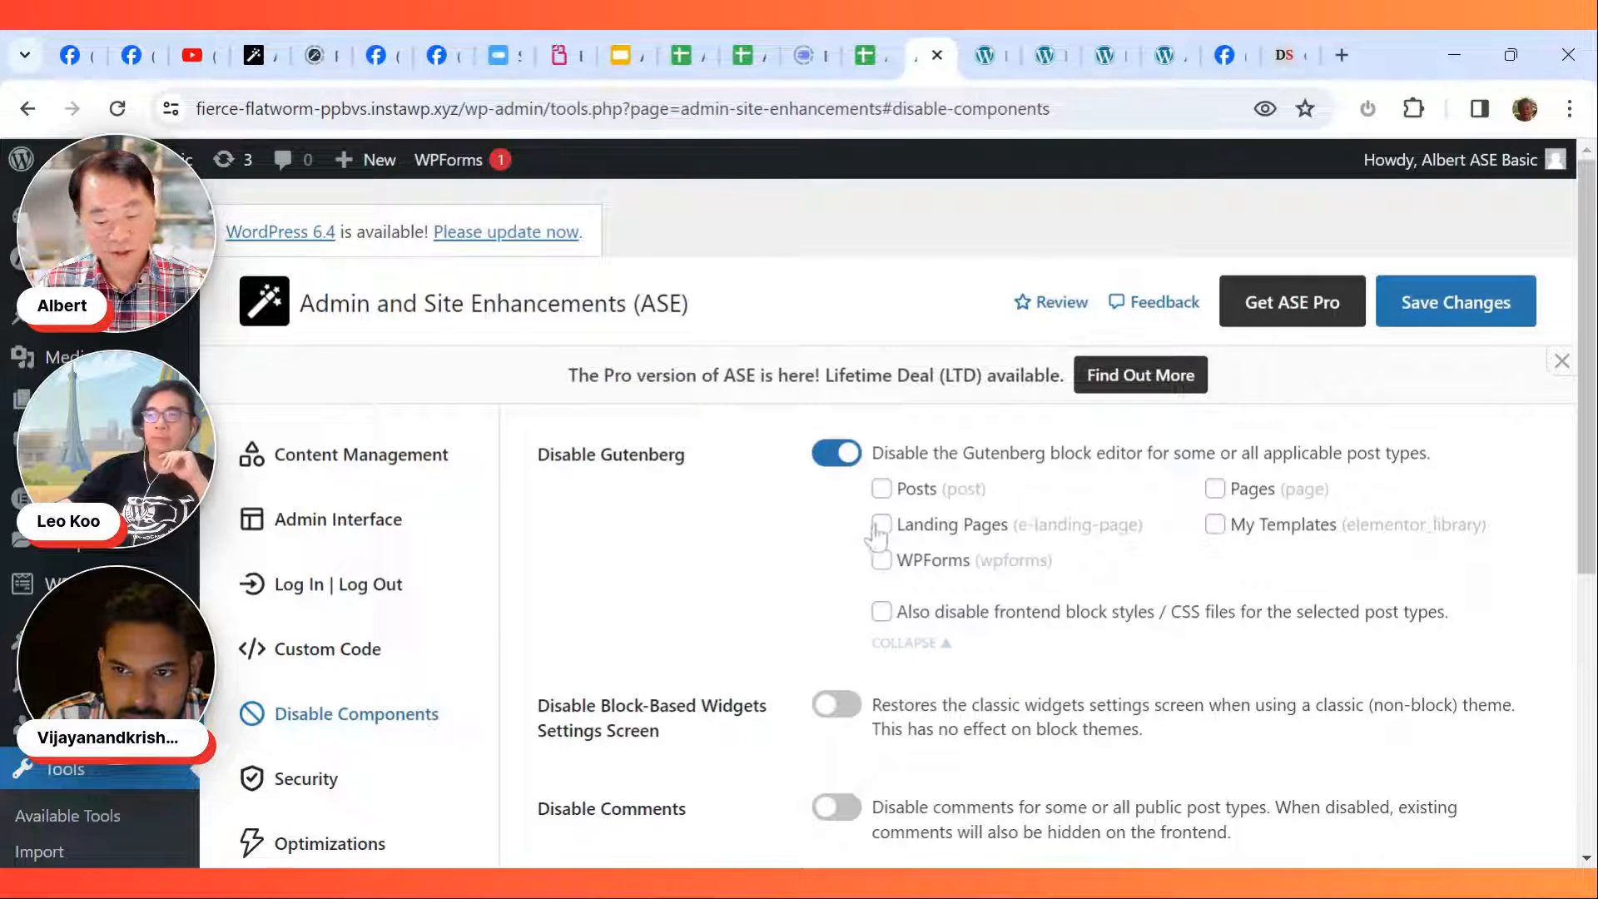
left_click(881, 488)
left_click(881, 524)
left_click(881, 560)
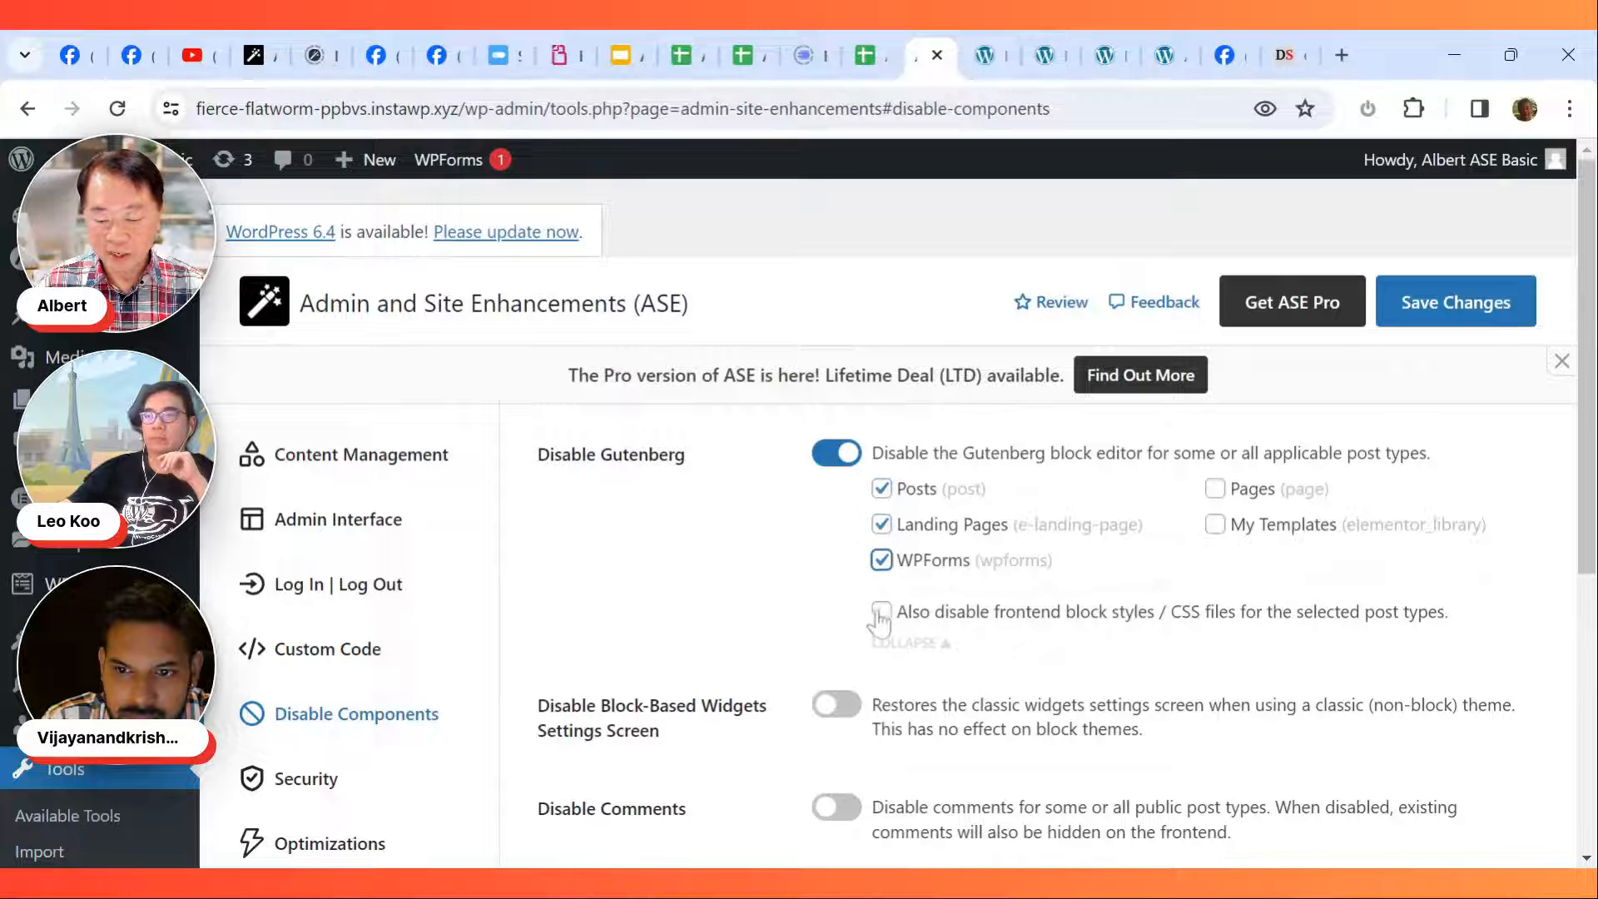
left_click(881, 612)
left_click(1215, 489)
left_click(1215, 525)
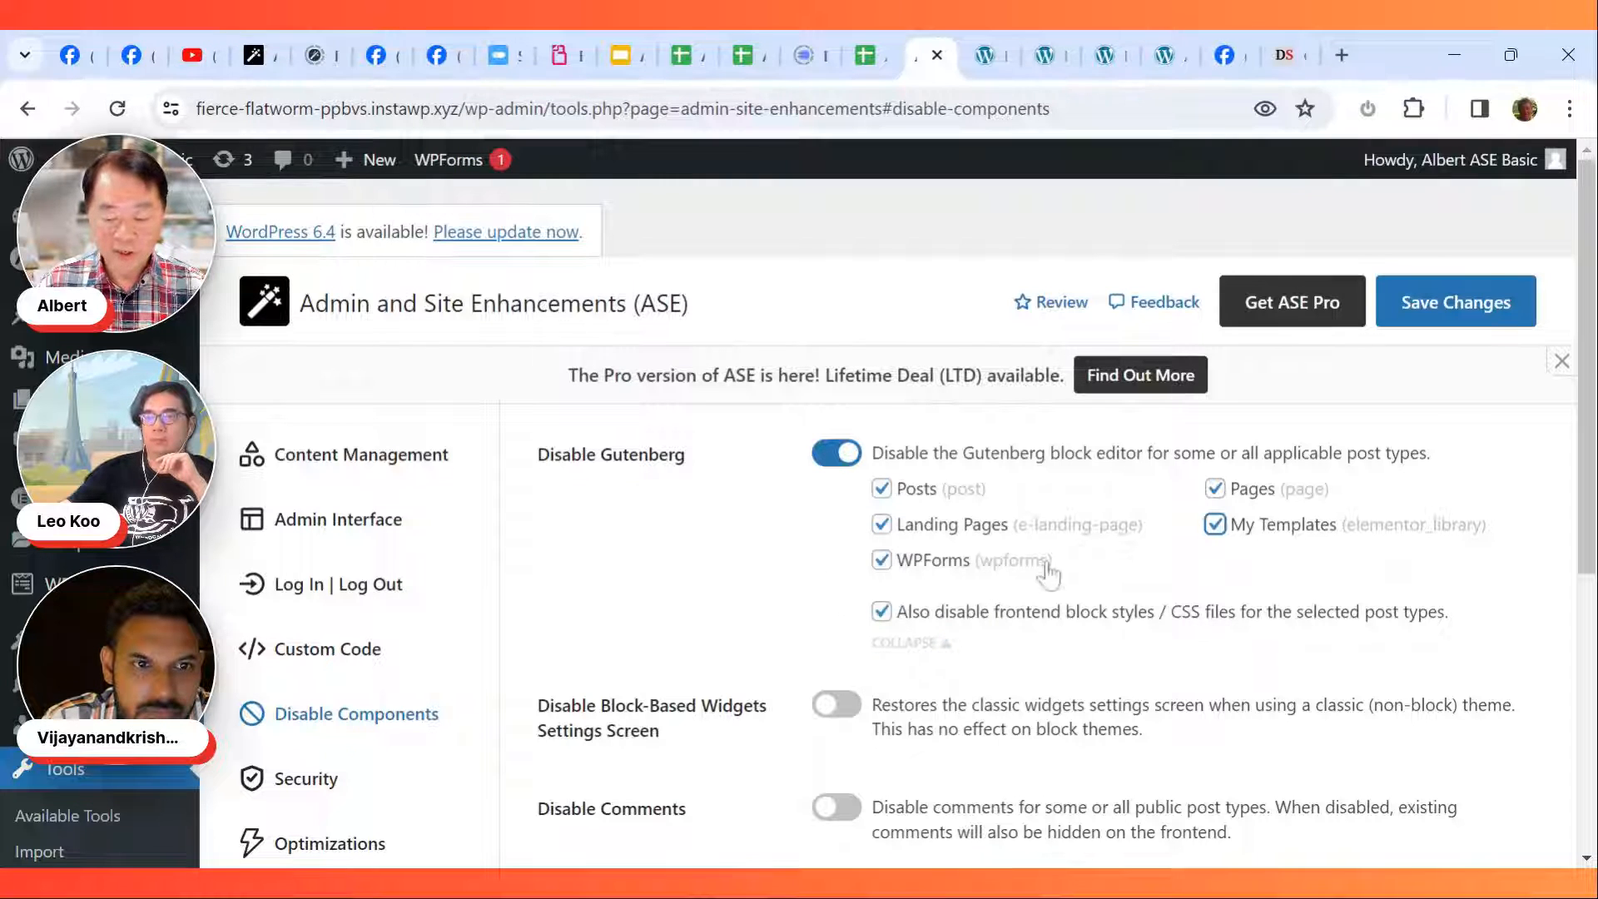
left_click(833, 456)
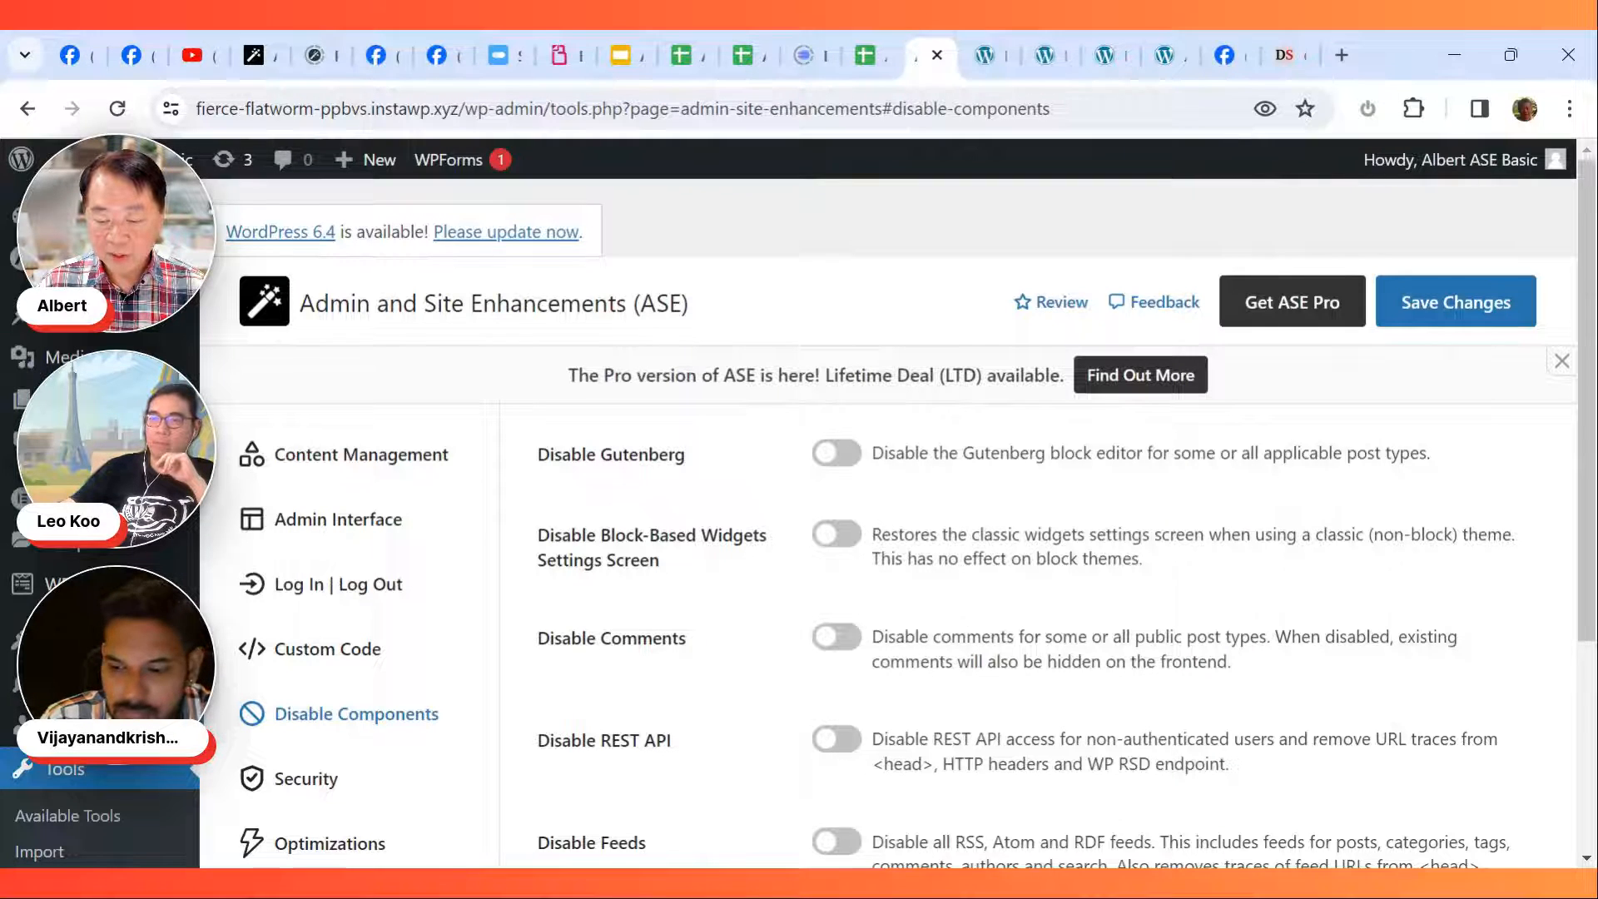
Step: Try the Disable Block-Based Widgets Settings Screen option and switch it back off
left_click(846, 545)
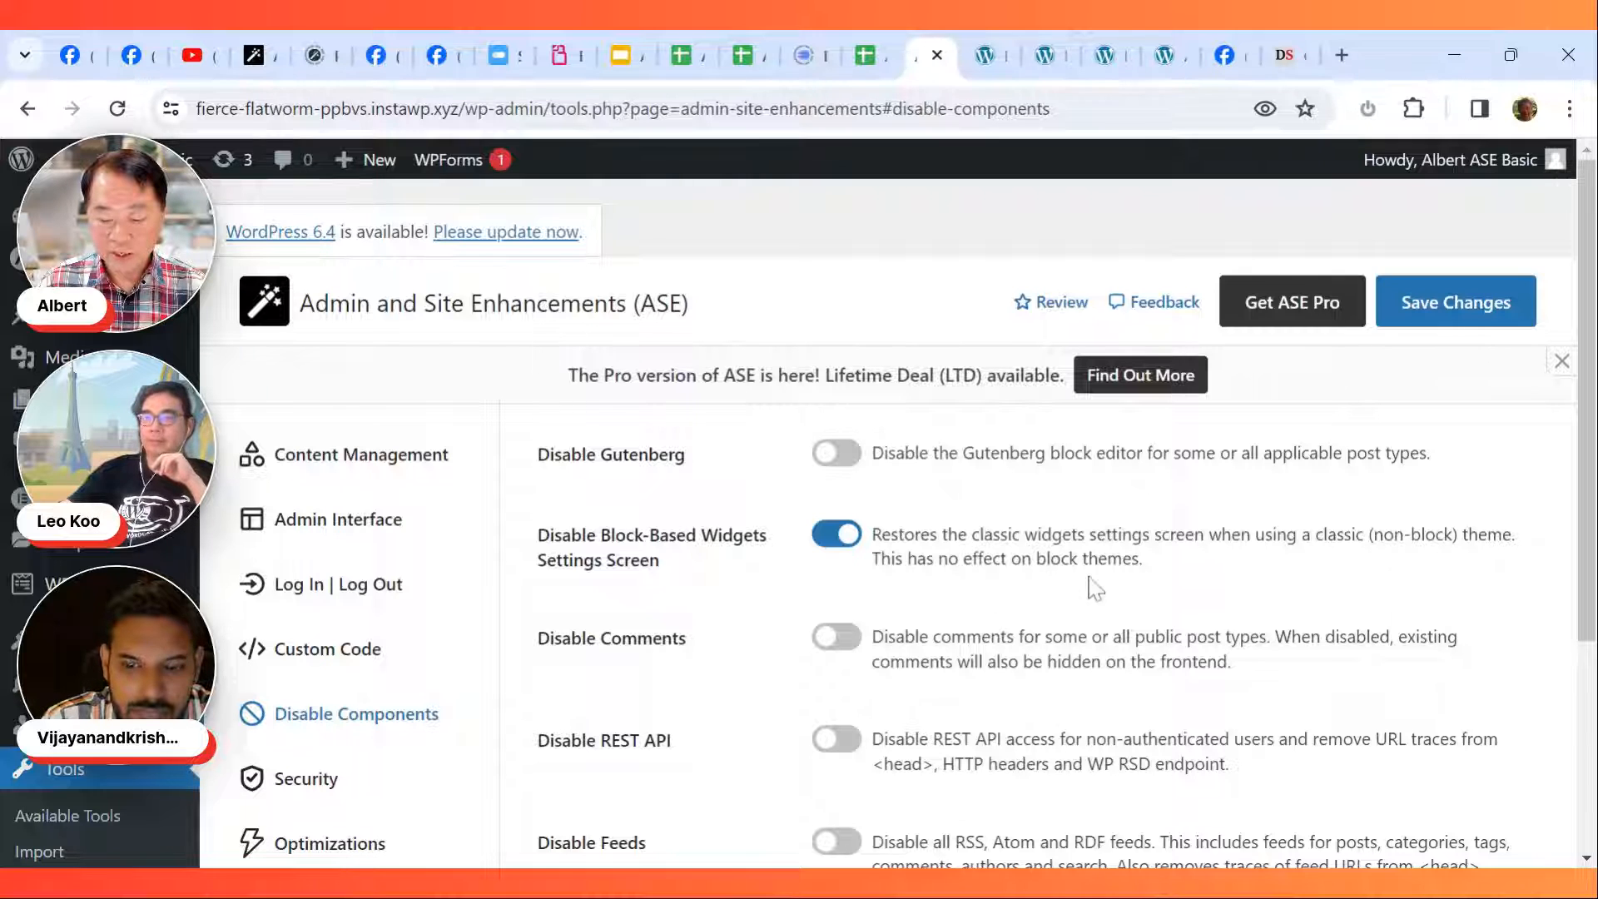
left_click(833, 549)
Step: Try Disable Comments with Posts, Media, My Templates, Pages and Landing Pages selected, and switch it back off
scroll(841, 582, "down", 3)
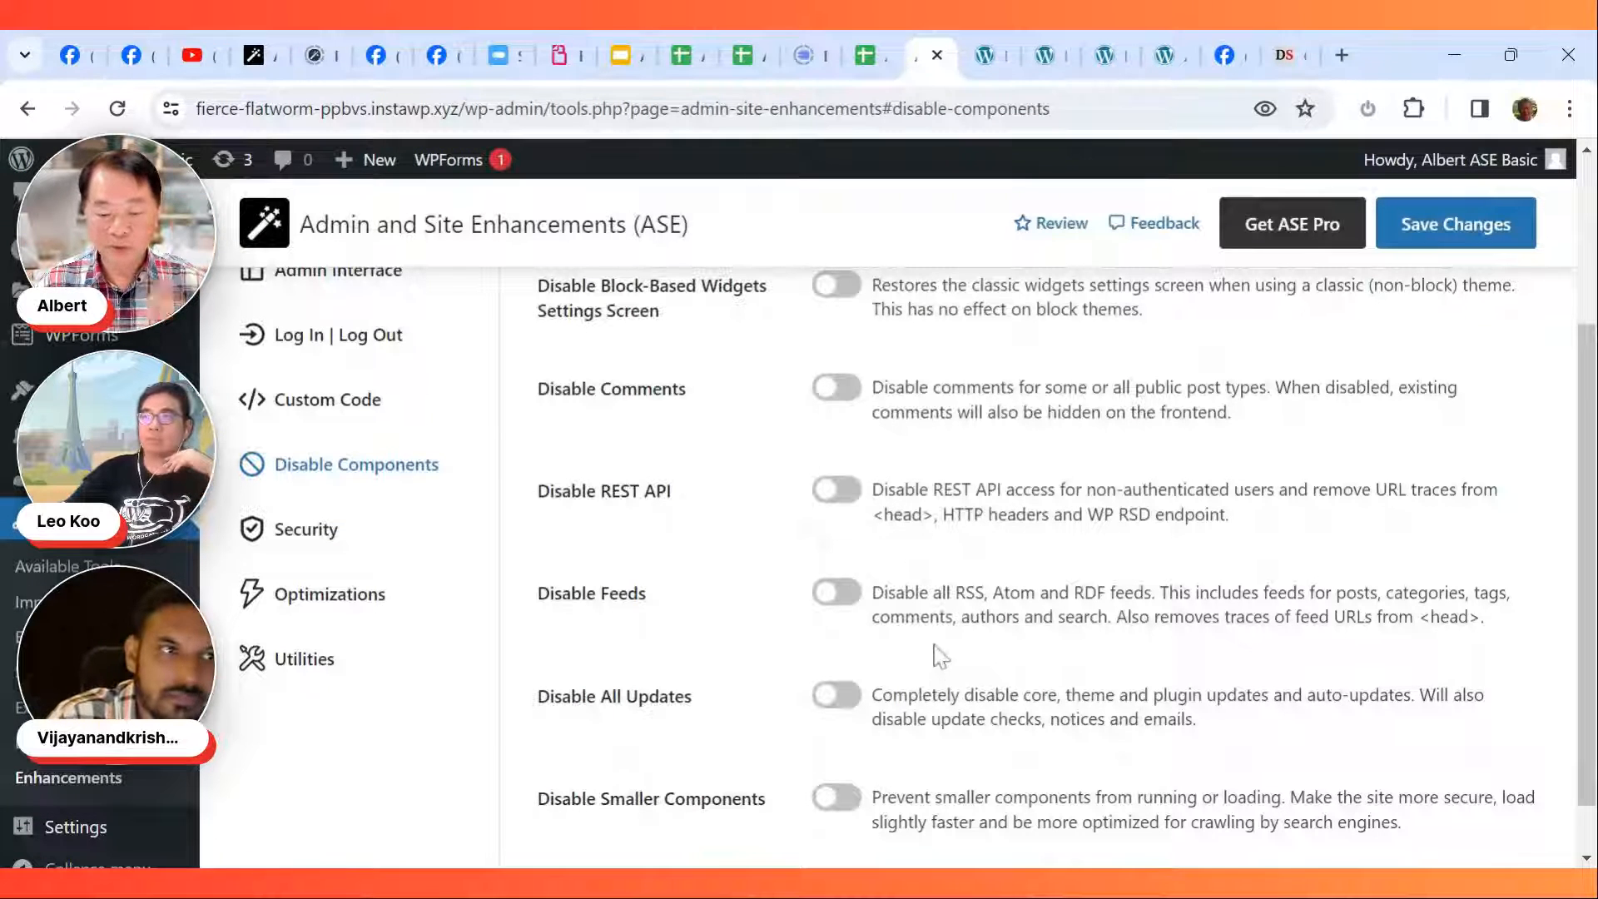
left_click(845, 391)
left_click(916, 476)
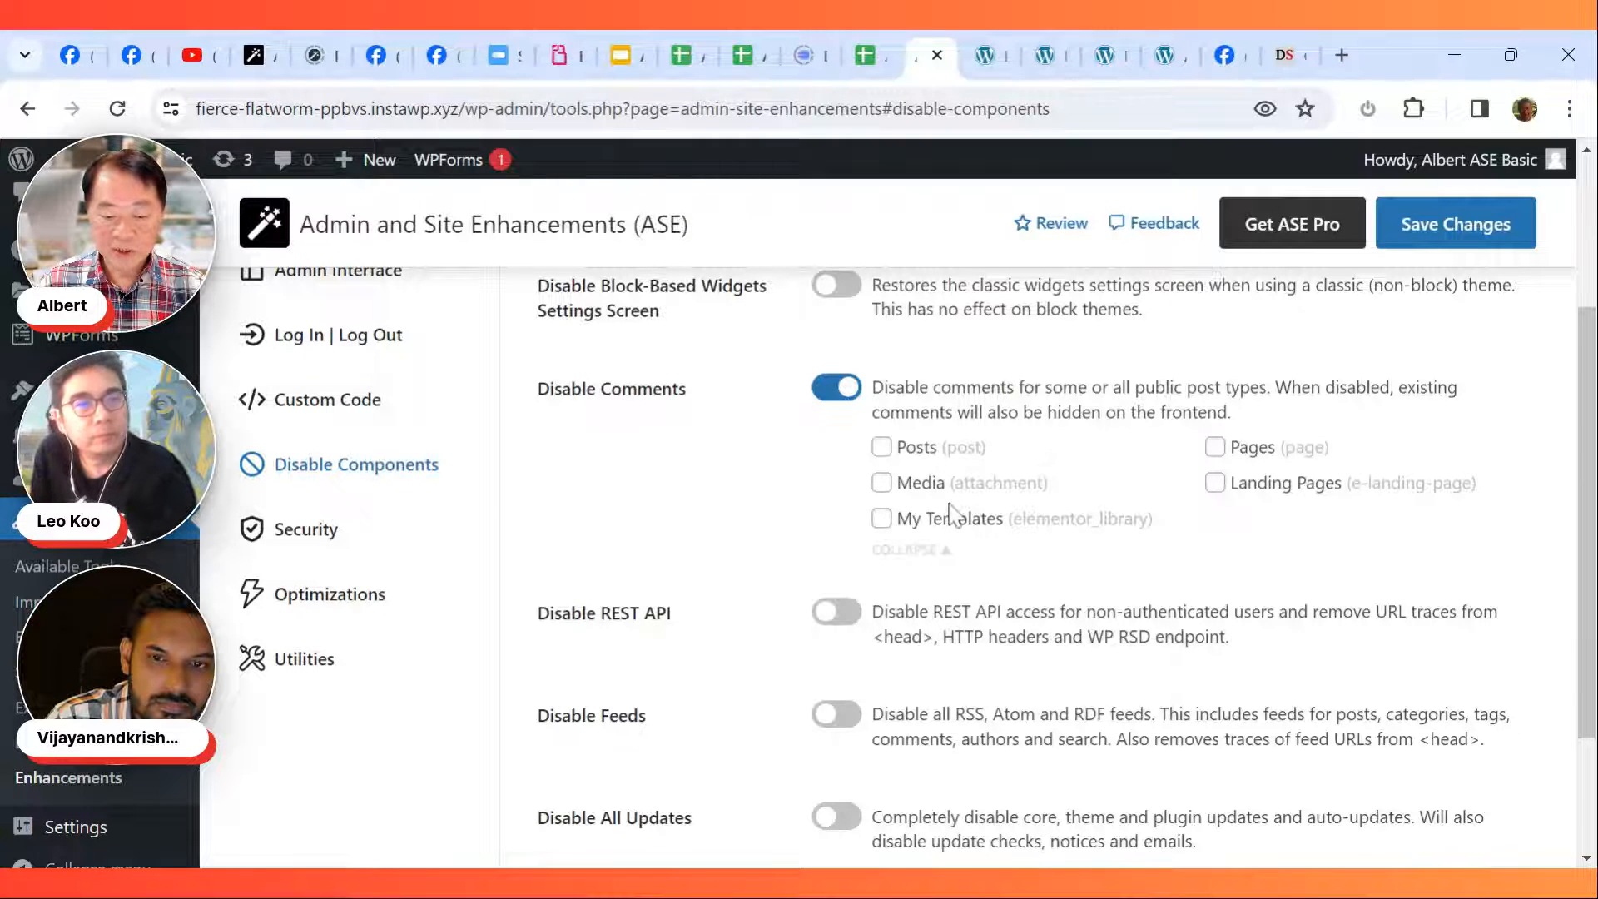
left_click(882, 447)
left_click(883, 483)
left_click(882, 518)
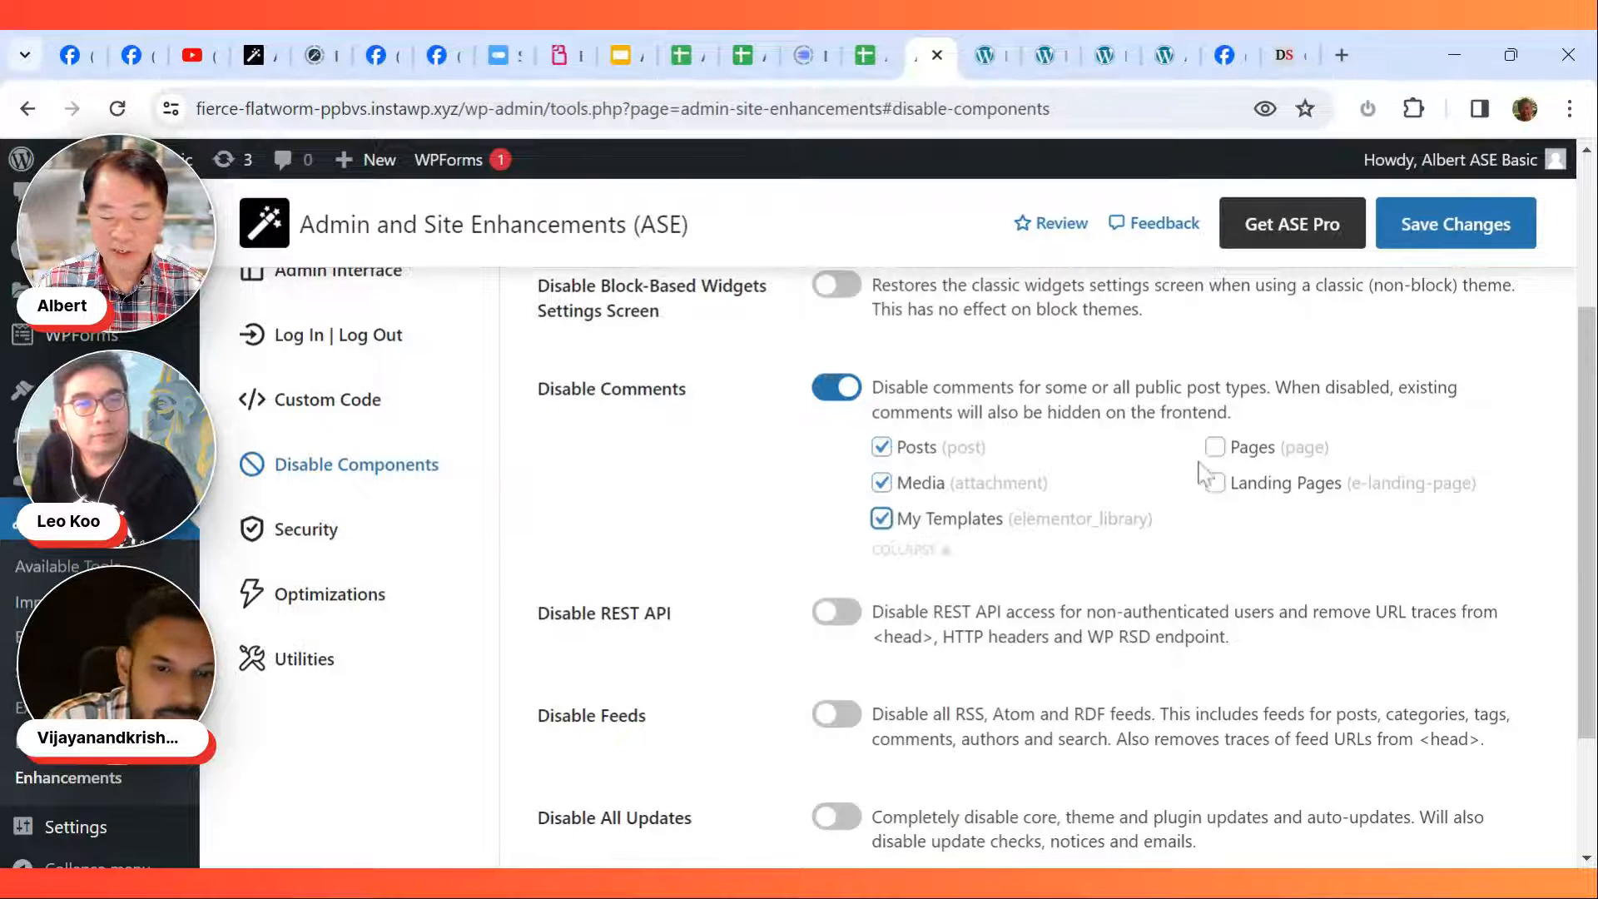
left_click(1216, 449)
left_click(1215, 483)
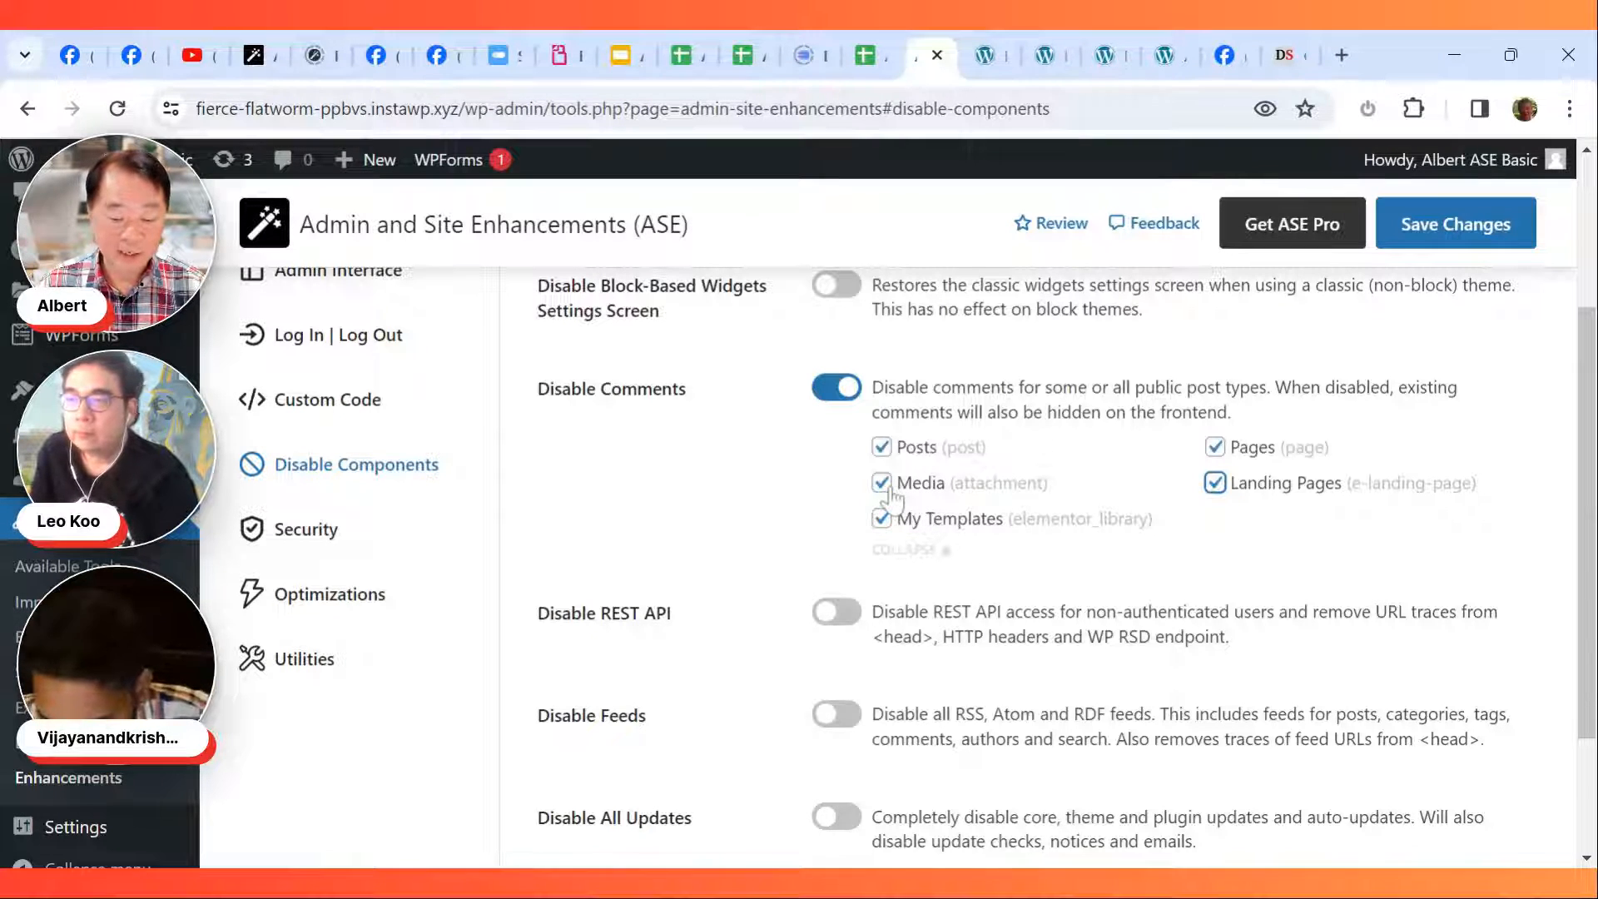
left_click(839, 391)
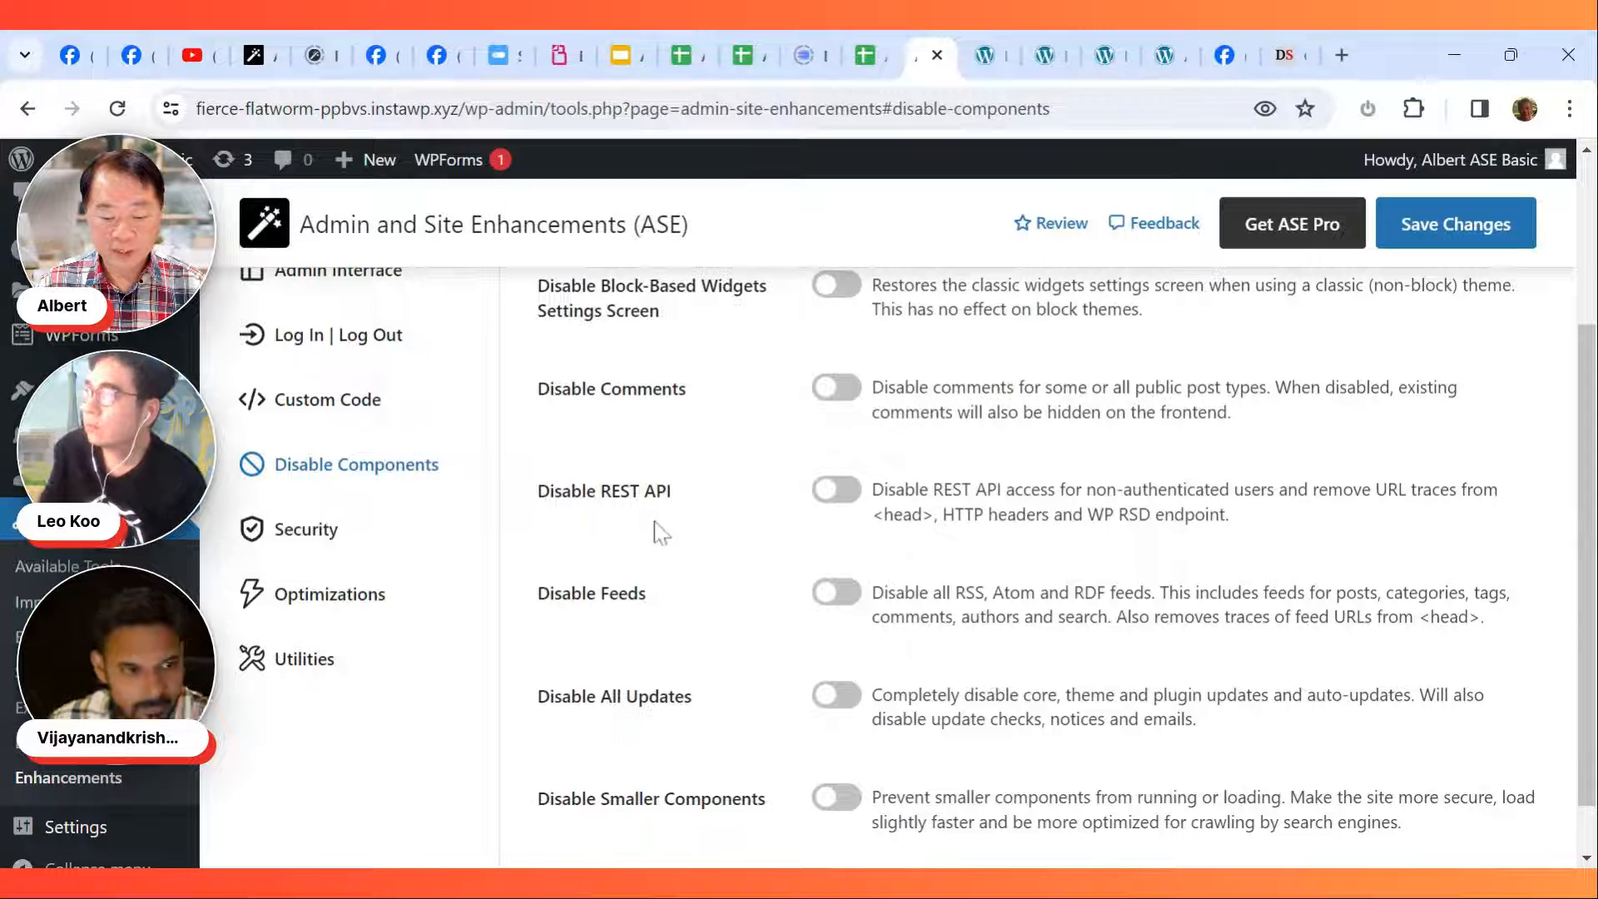
Step: Try the Disable REST API and Disable Feeds options one after the other, switching each back off
left_click(857, 499)
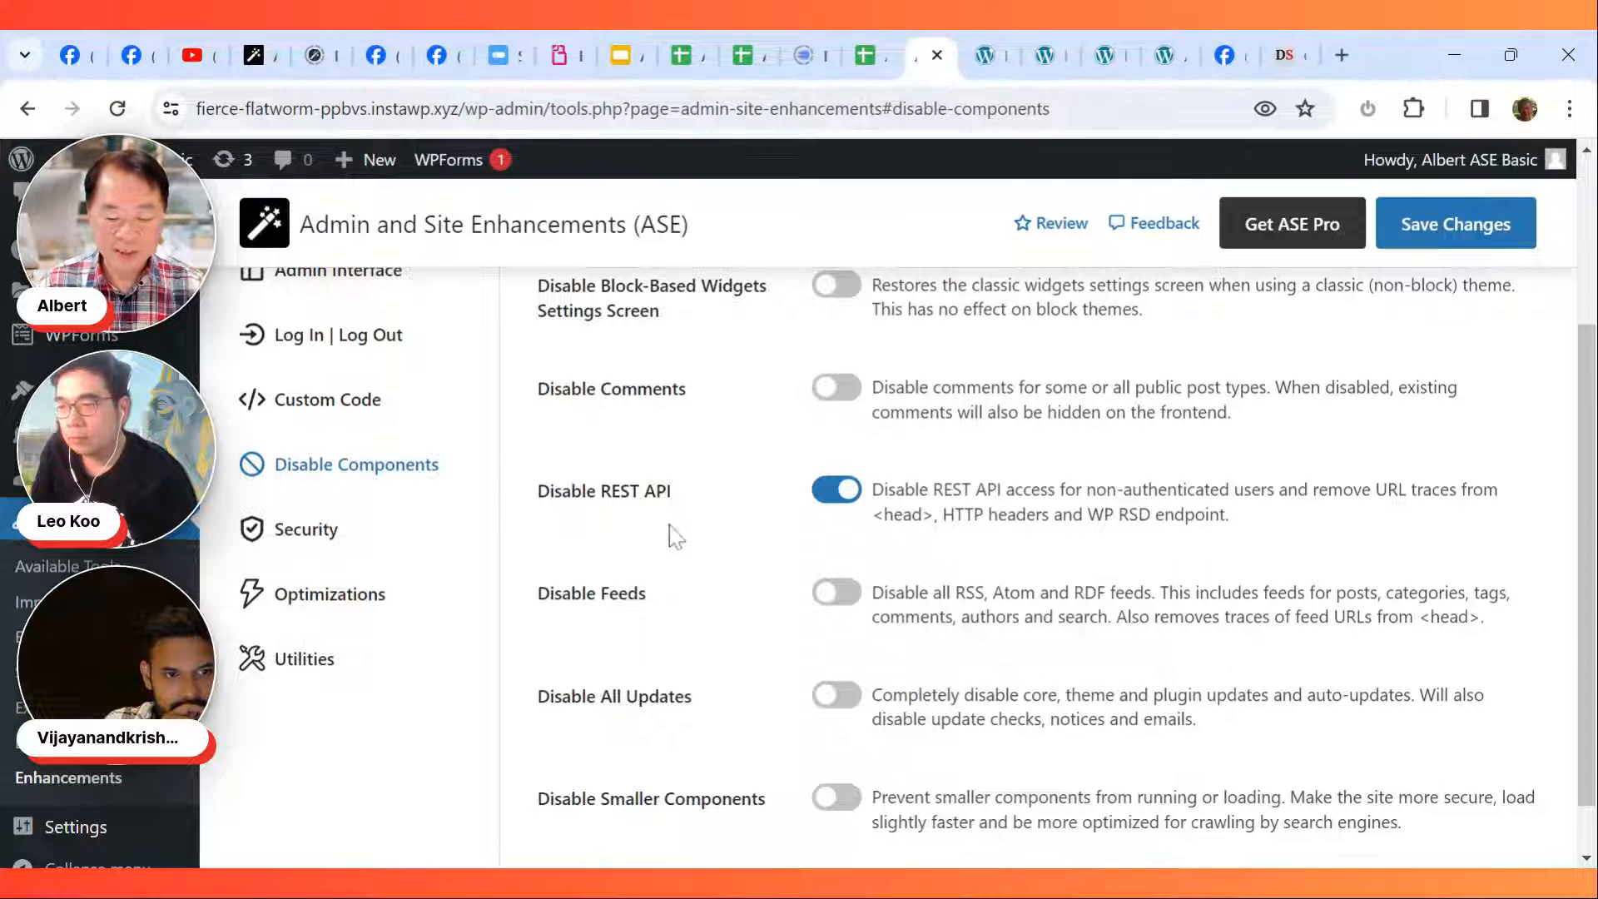
left_click(838, 491)
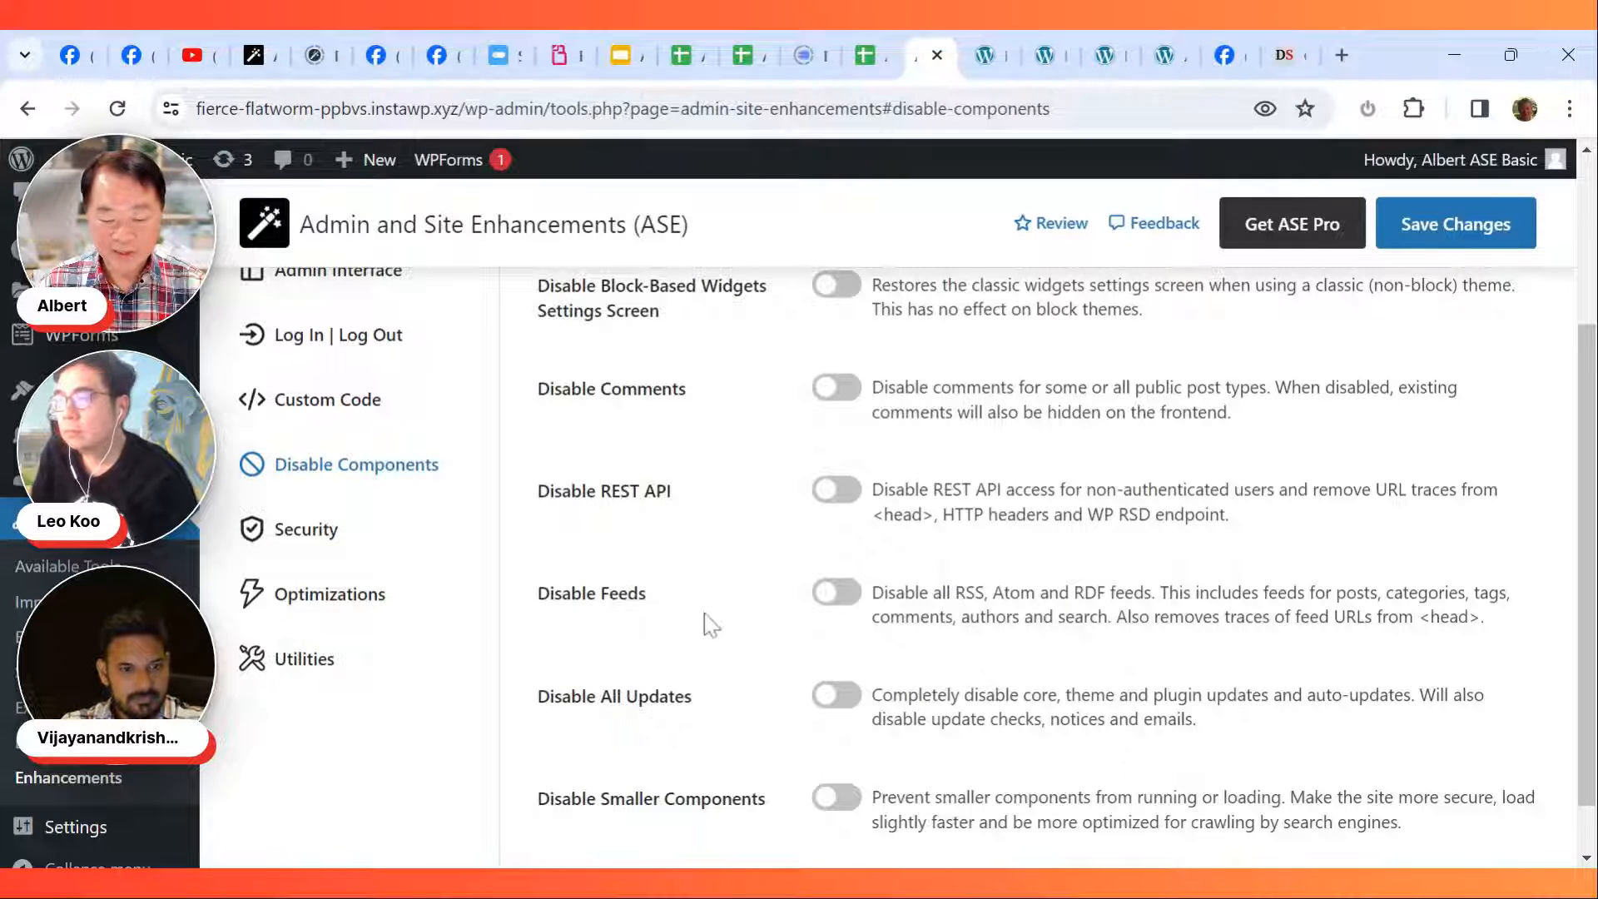
left_click(837, 593)
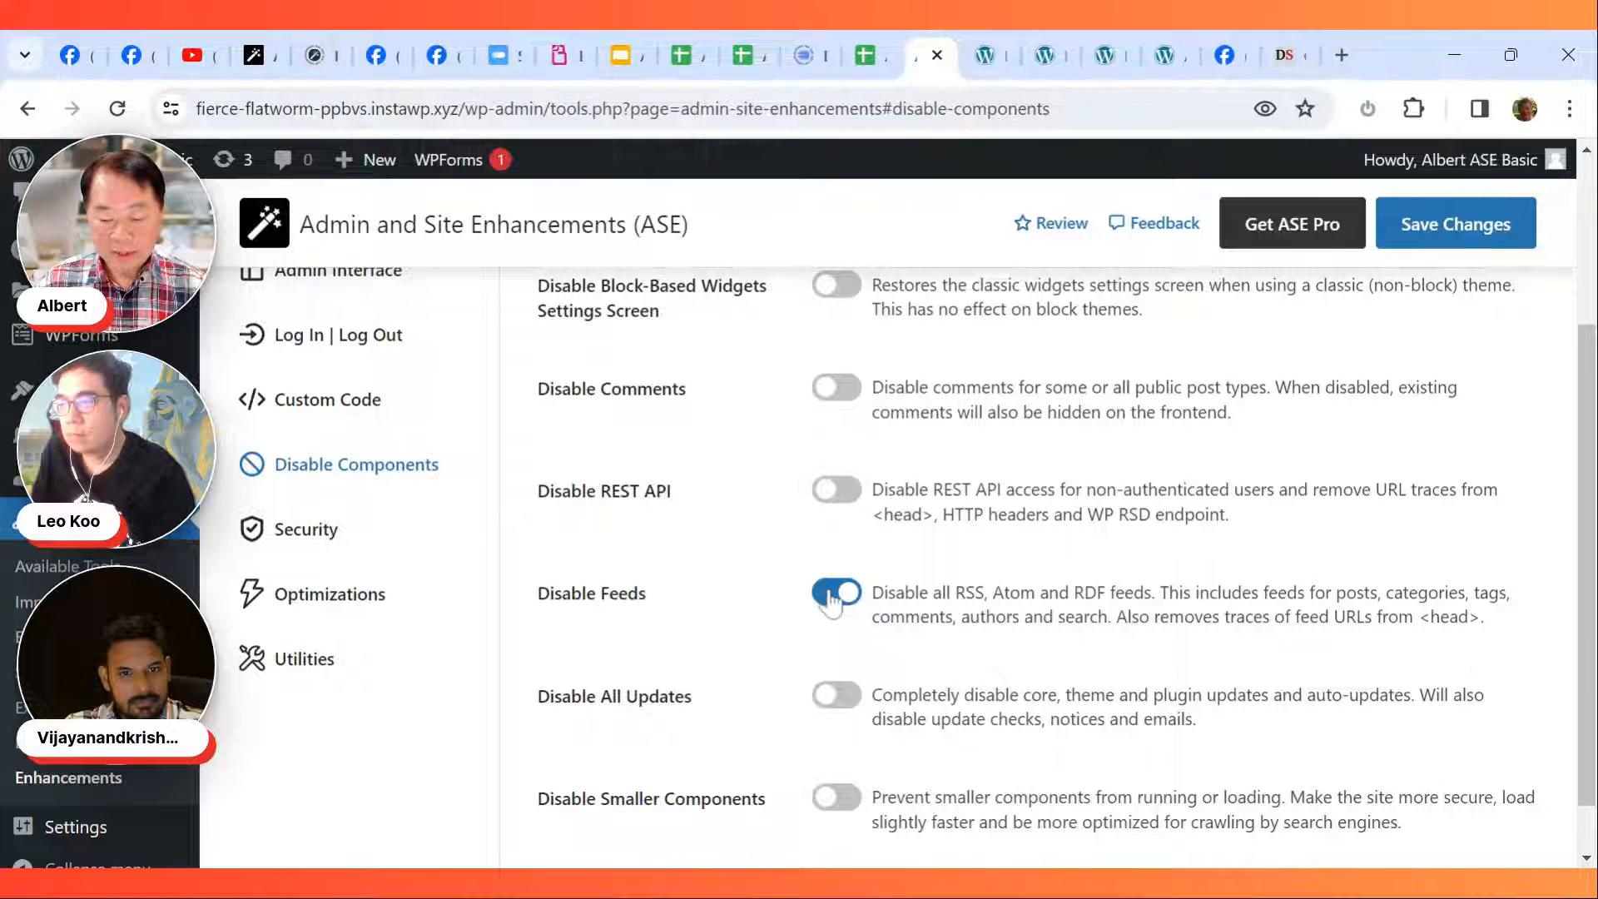
left_click(838, 592)
Step: Try the Disable All Updates option and switch it back off
scroll(791, 649, "down", 1)
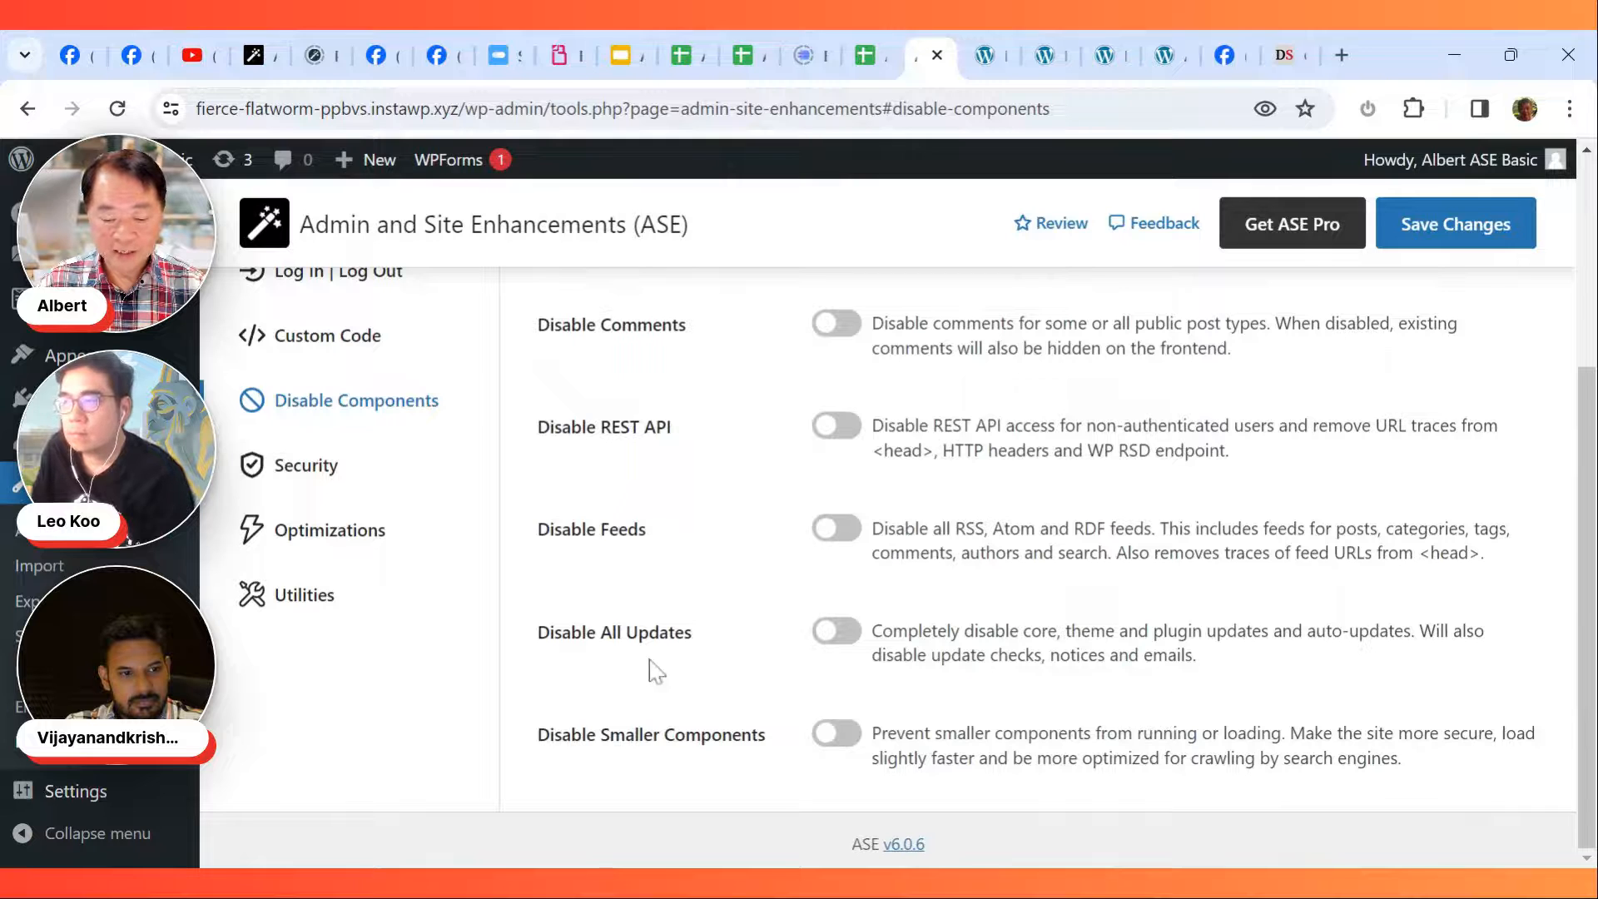
left_click(851, 645)
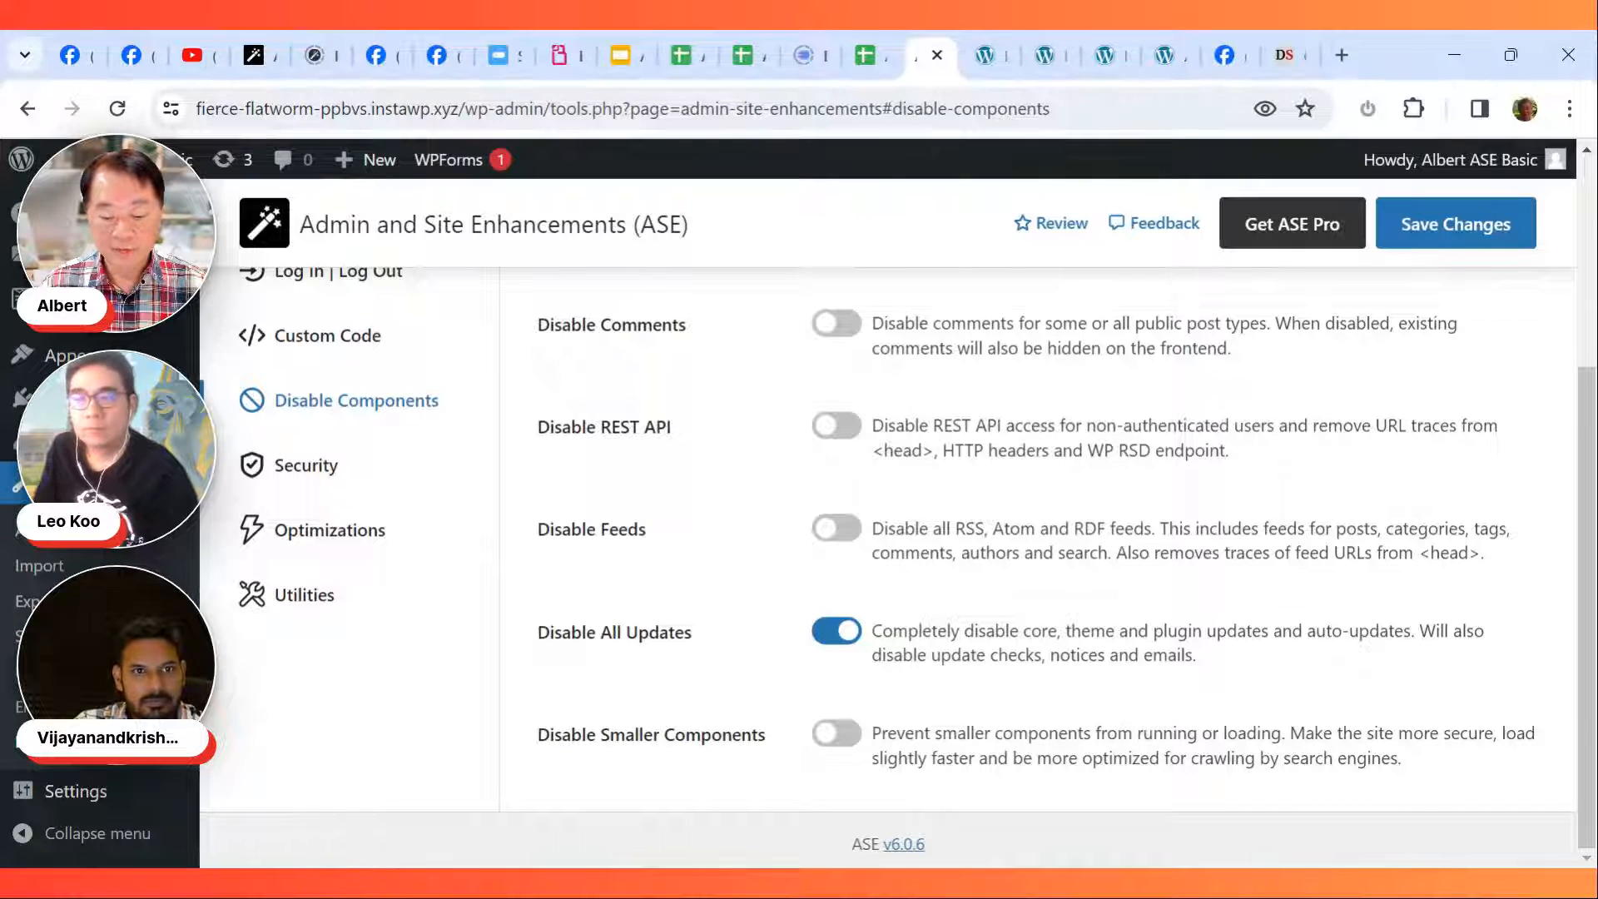
left_click(836, 632)
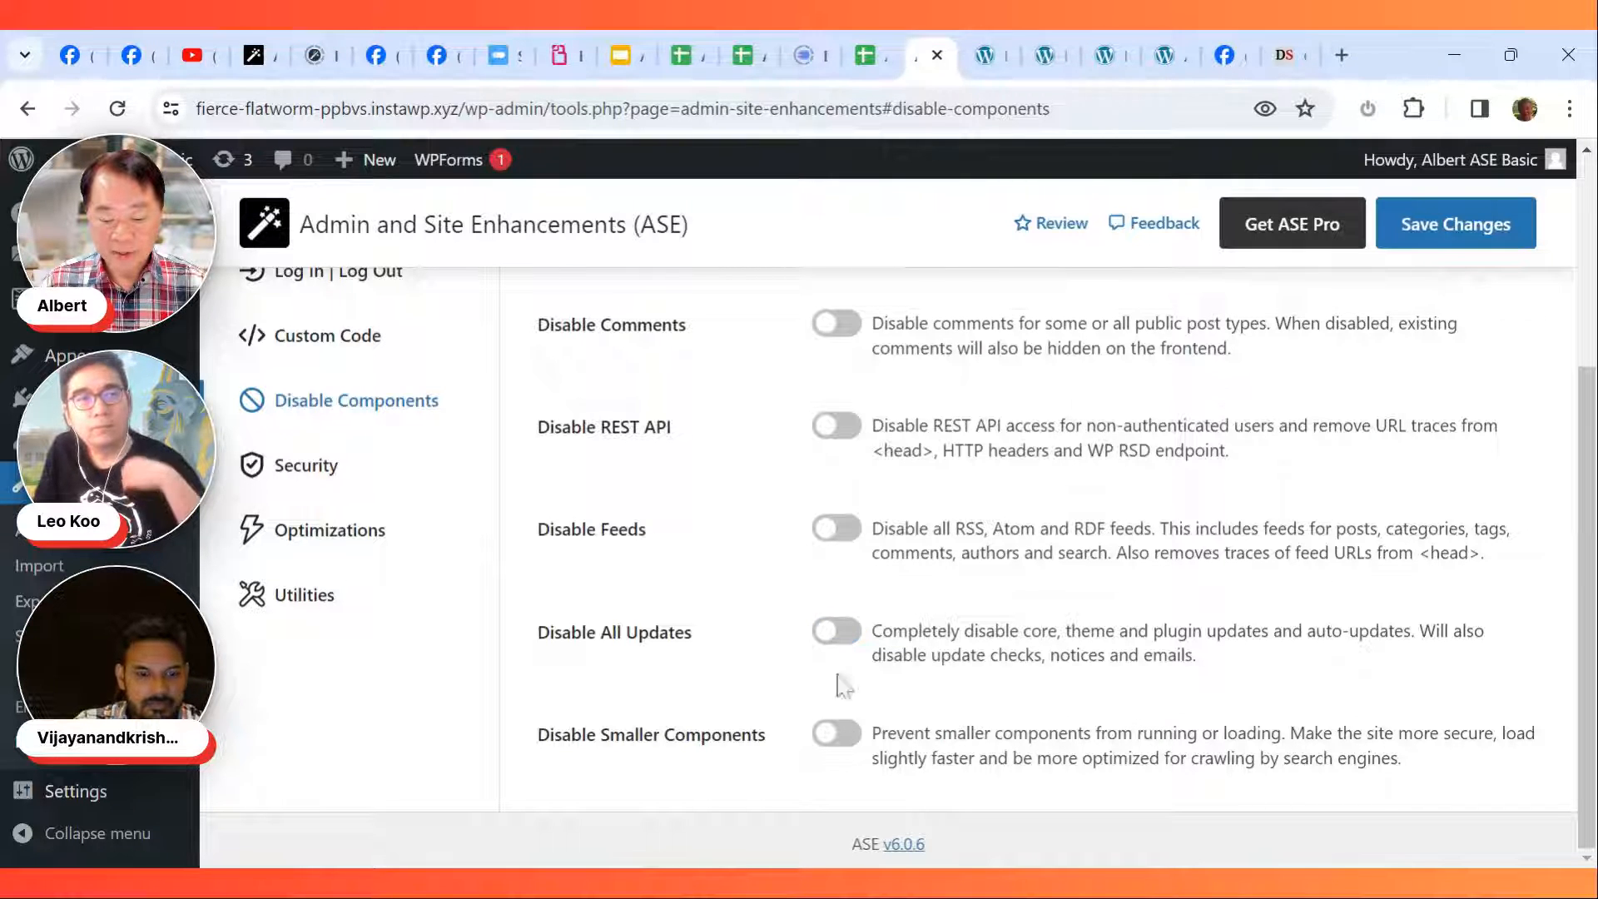
Step: Enable Disable Smaller Components and expand its full list of options for review
left_click(836, 734)
scroll(986, 767, "down", 1)
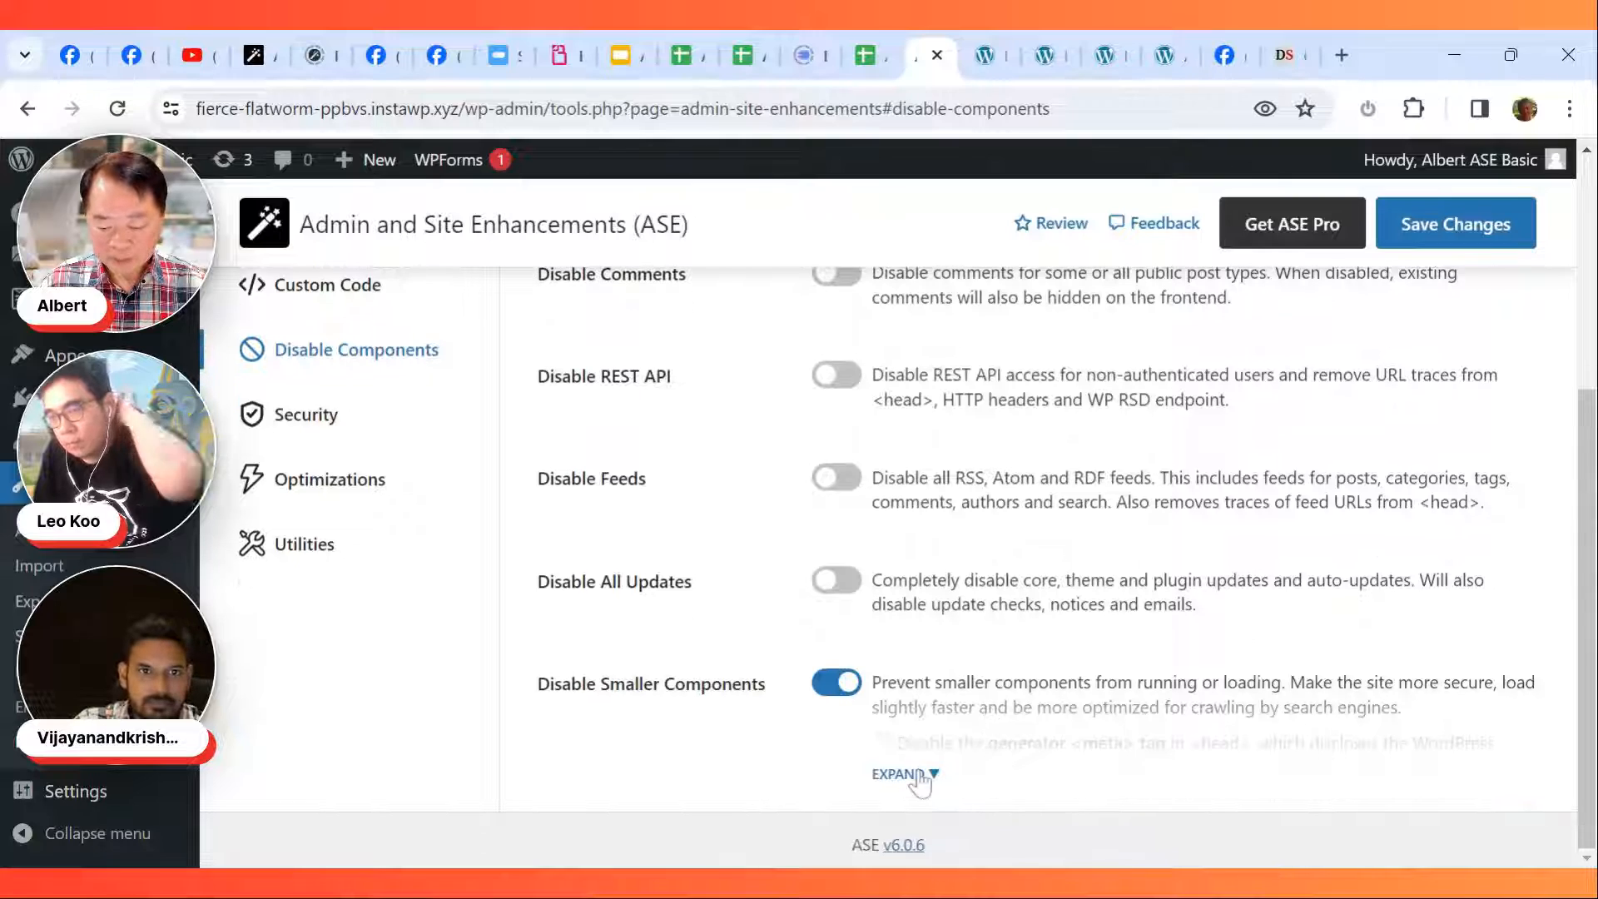
left_click(903, 774)
scroll(998, 774, "down", 6)
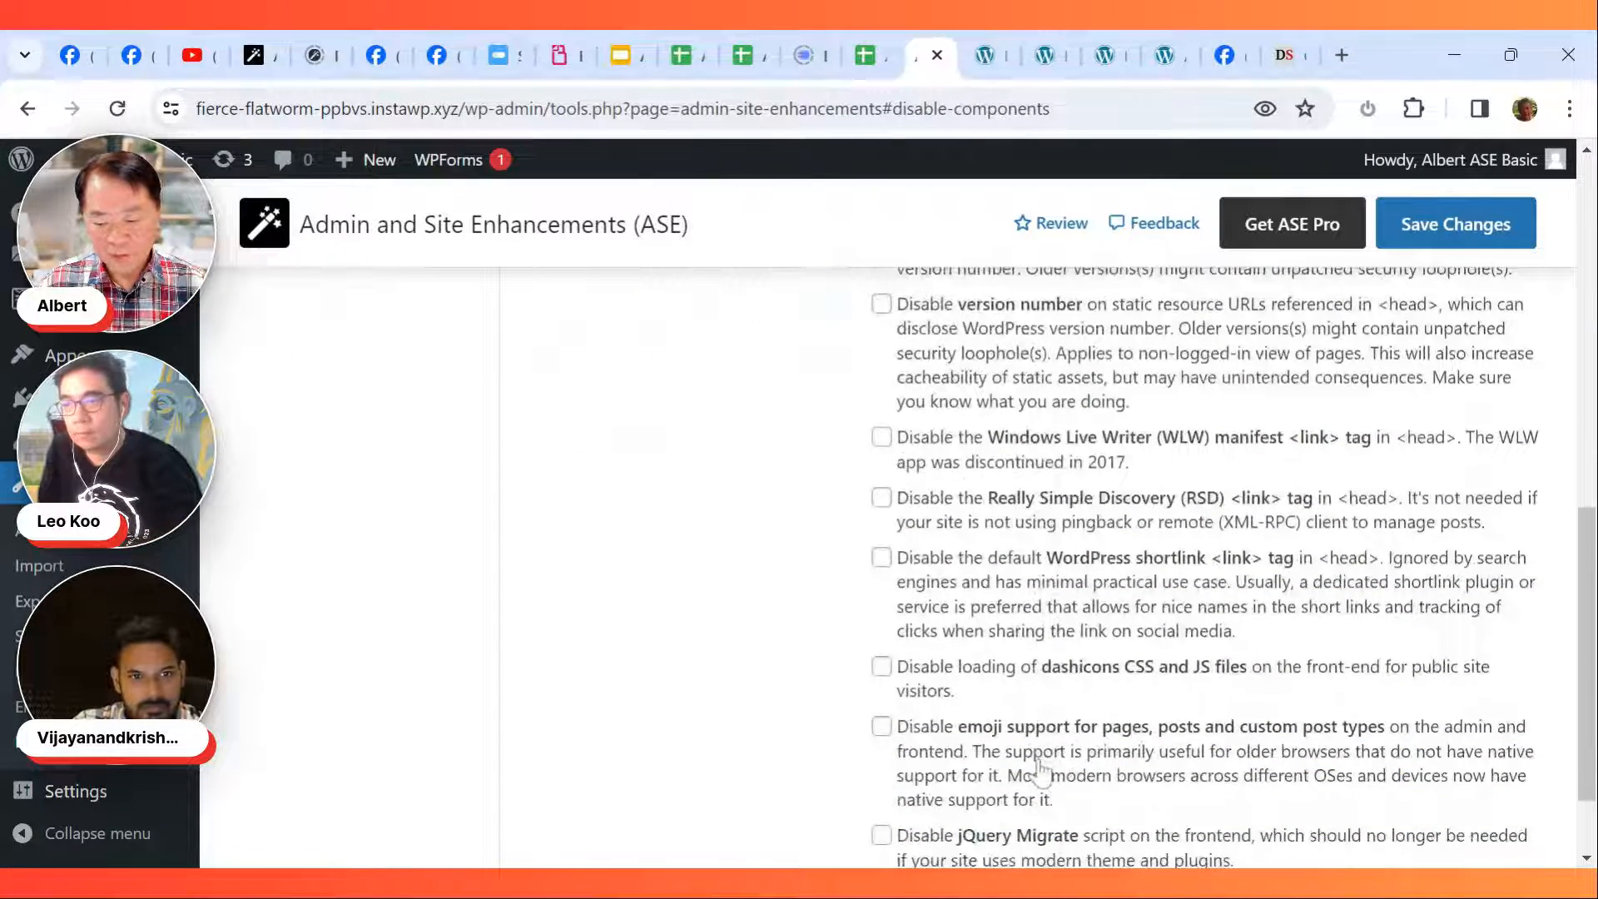
scroll(1040, 770, "down", 2)
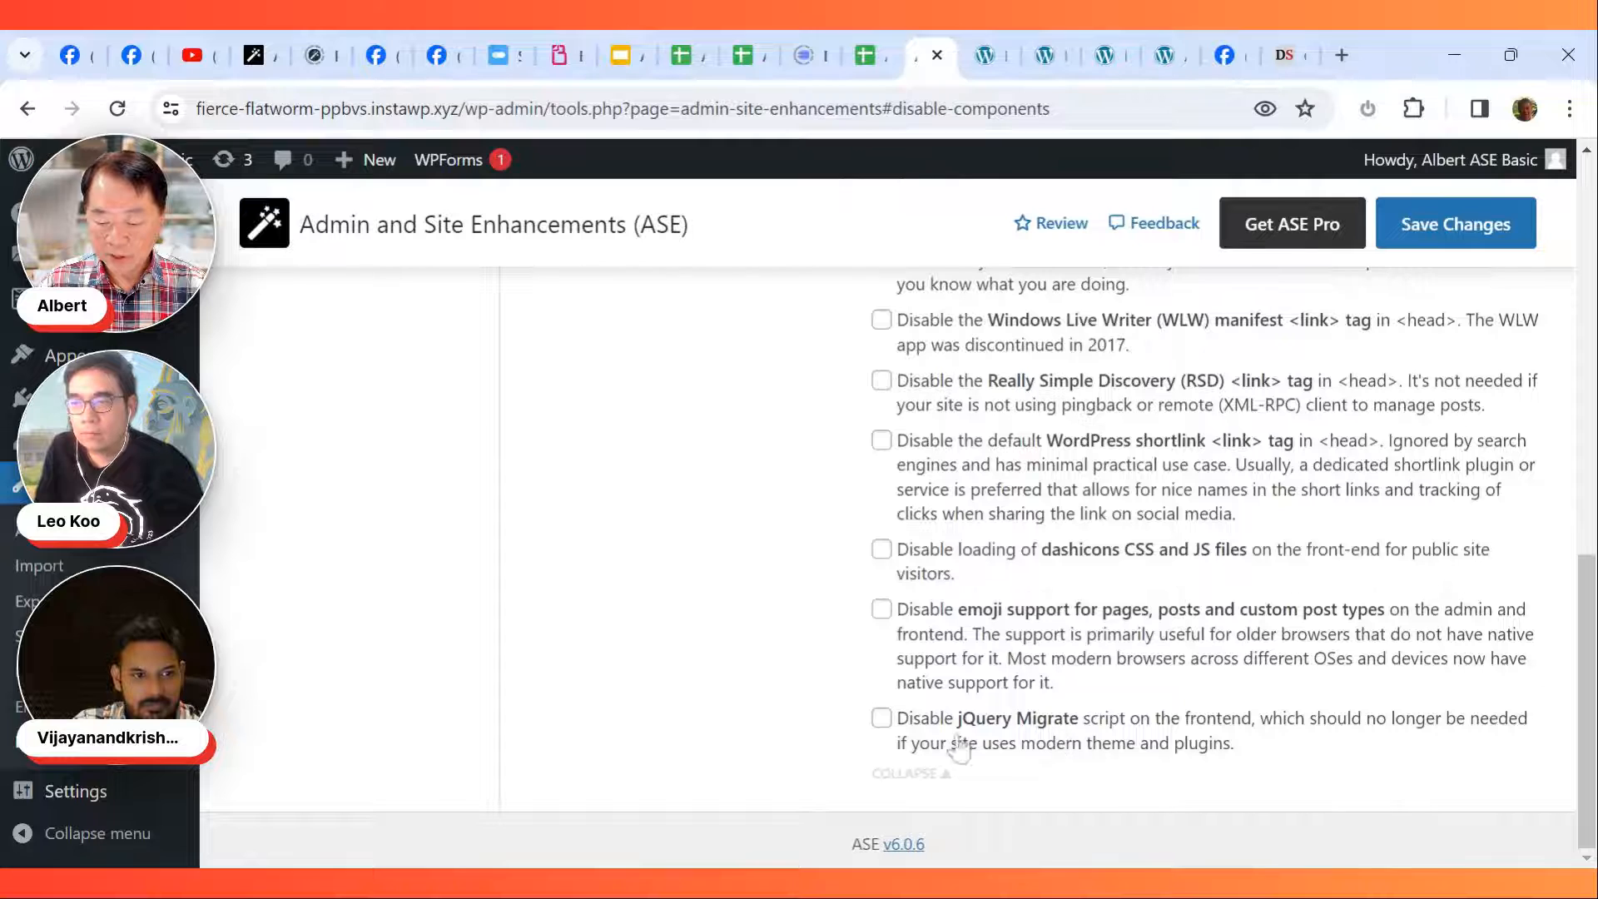
Step: Select the option that disables the jQuery Migrate script, look over the other smaller components, and deselect it again
left_click(881, 718)
scroll(932, 708, "up", 5)
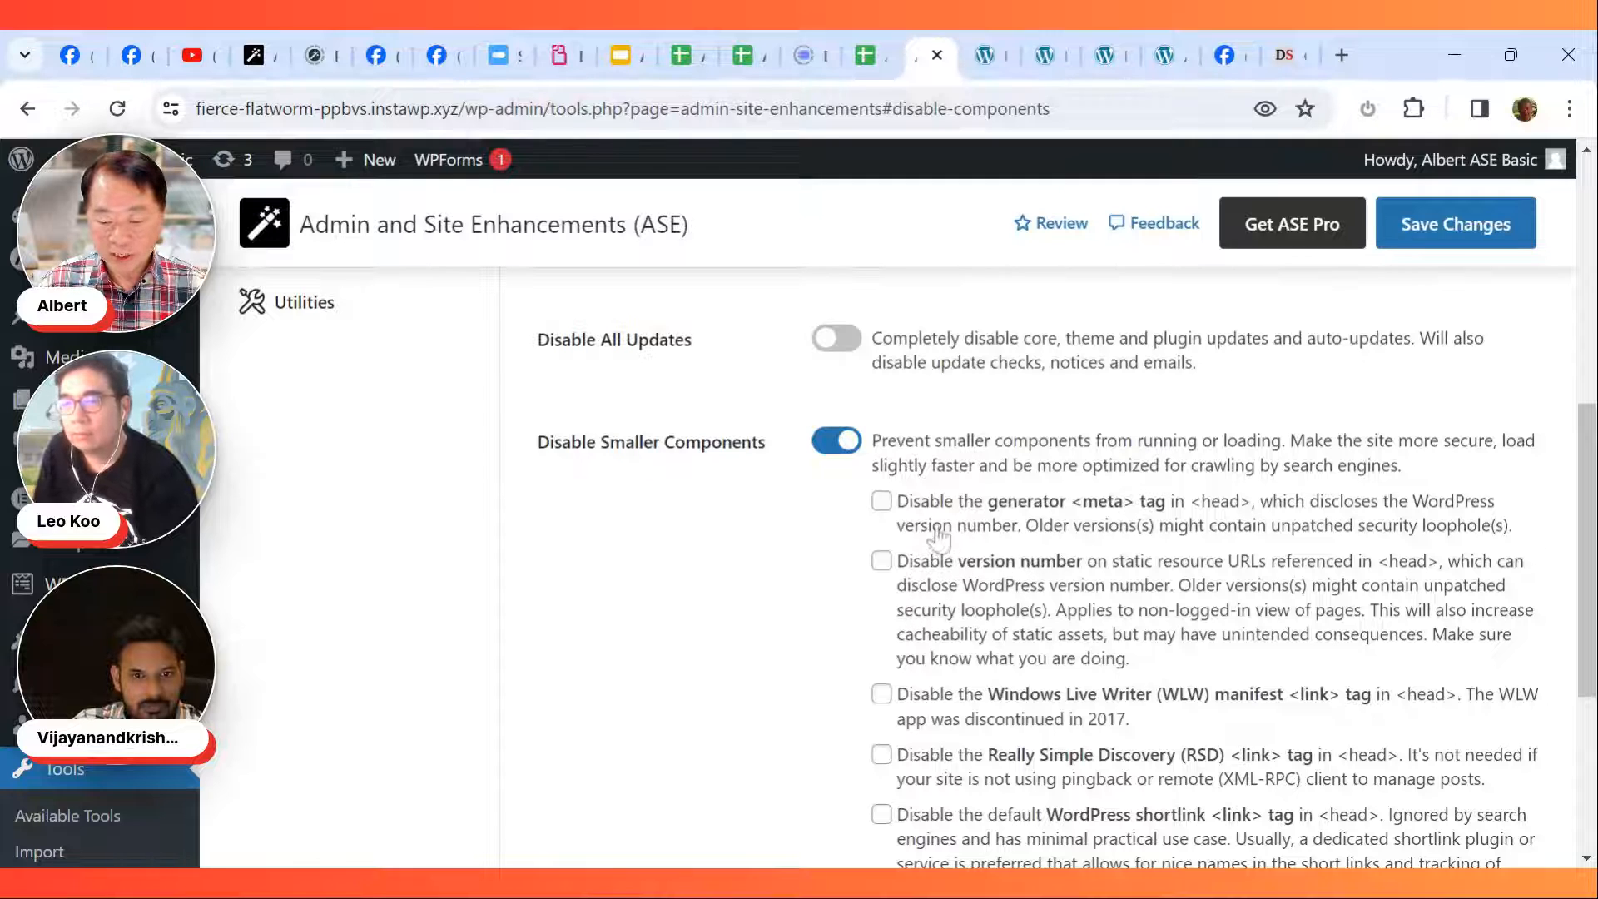
scroll(990, 757, "down", 3)
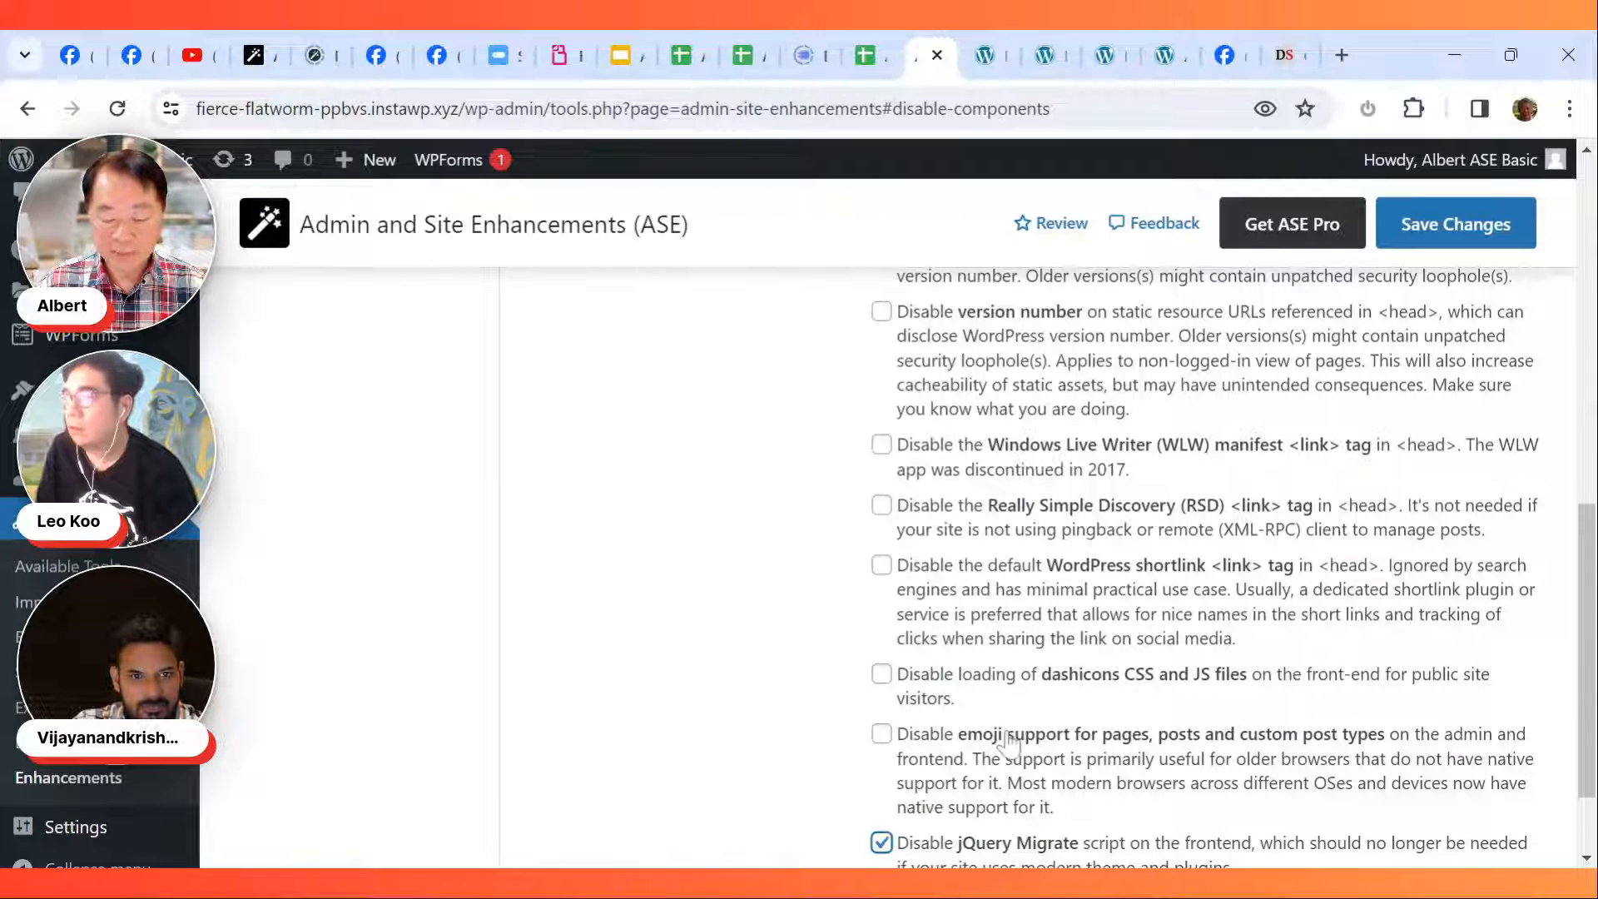
scroll(1007, 741, "up", 1)
scroll(1011, 739, "down", 3)
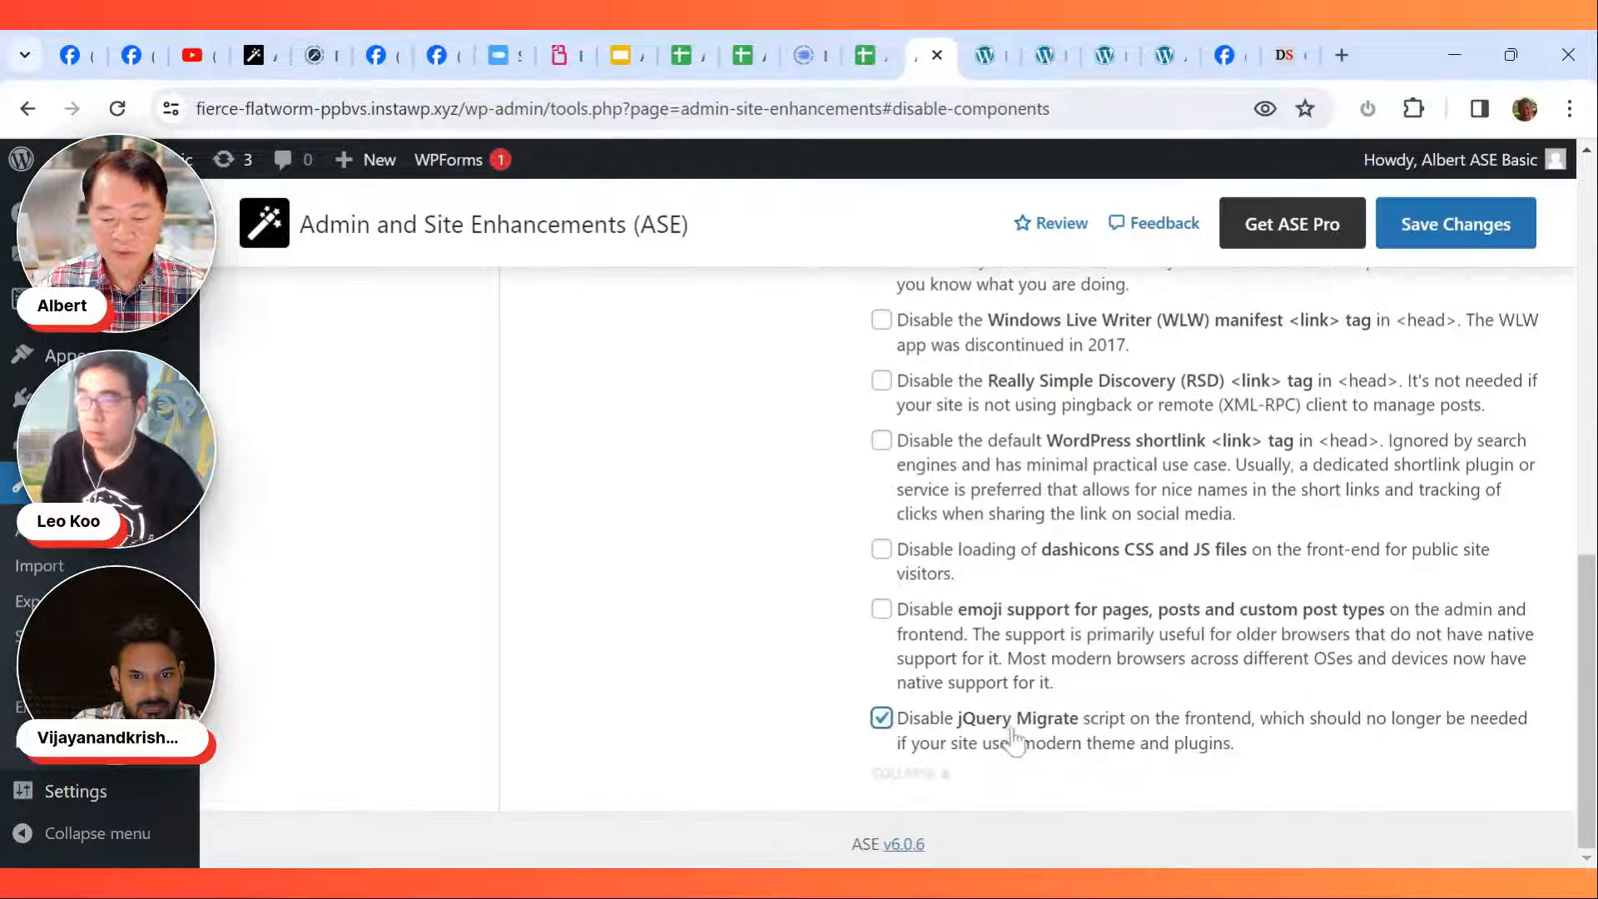
left_click(882, 719)
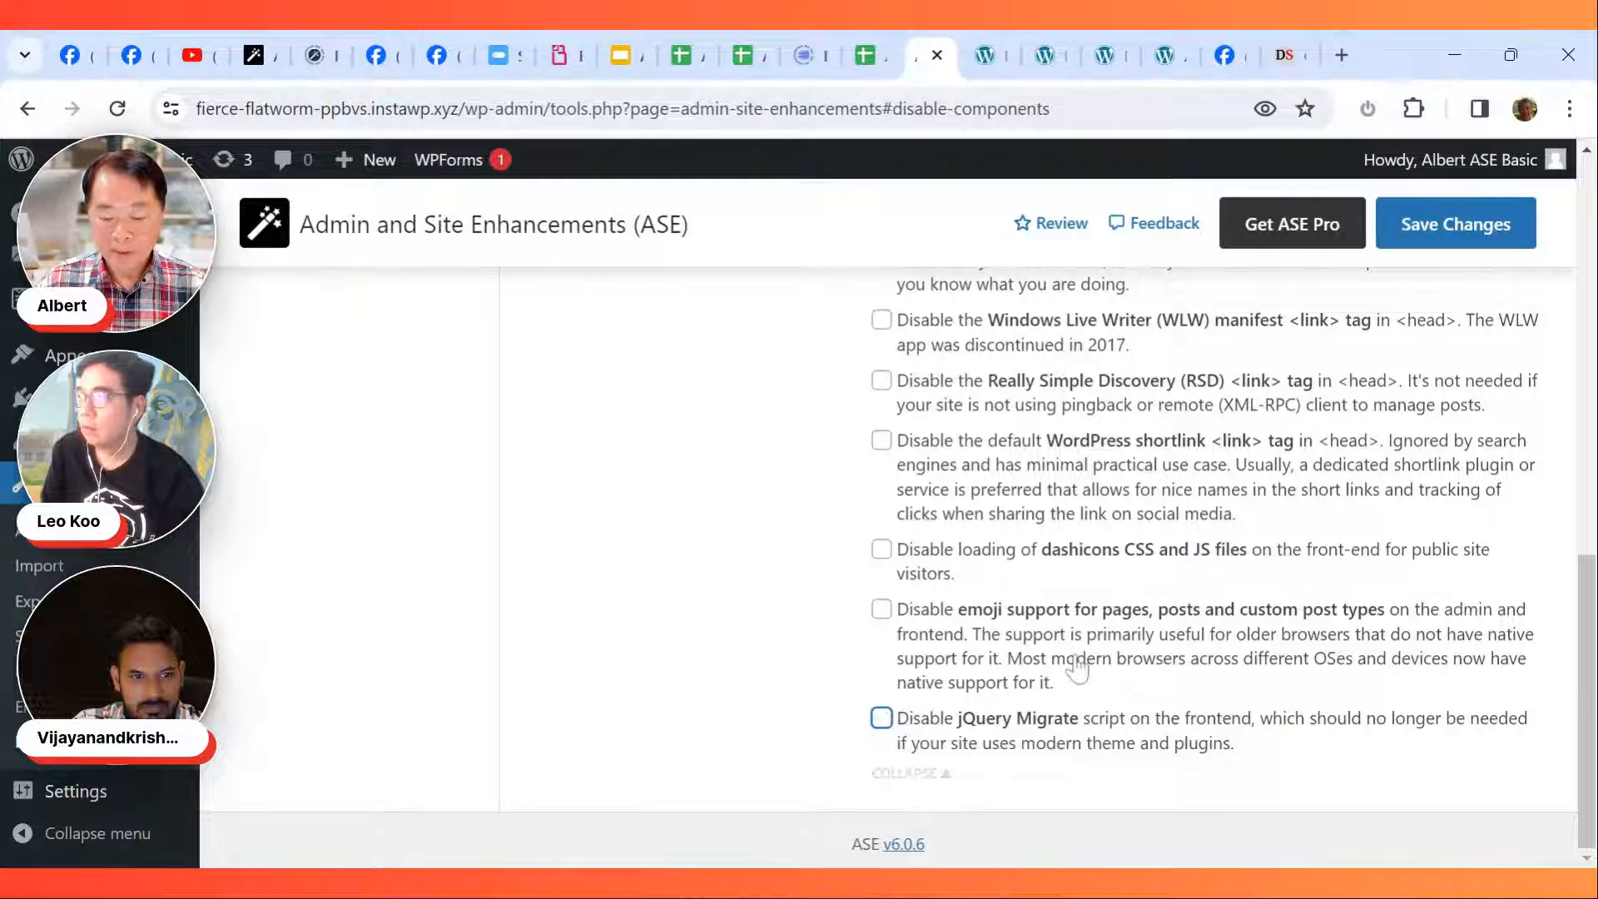
Step: Switch the Disable Smaller Components option back off
scroll(1079, 666, "up", 2)
scroll(1080, 666, "up", 1)
scroll(1007, 529, "up", 4)
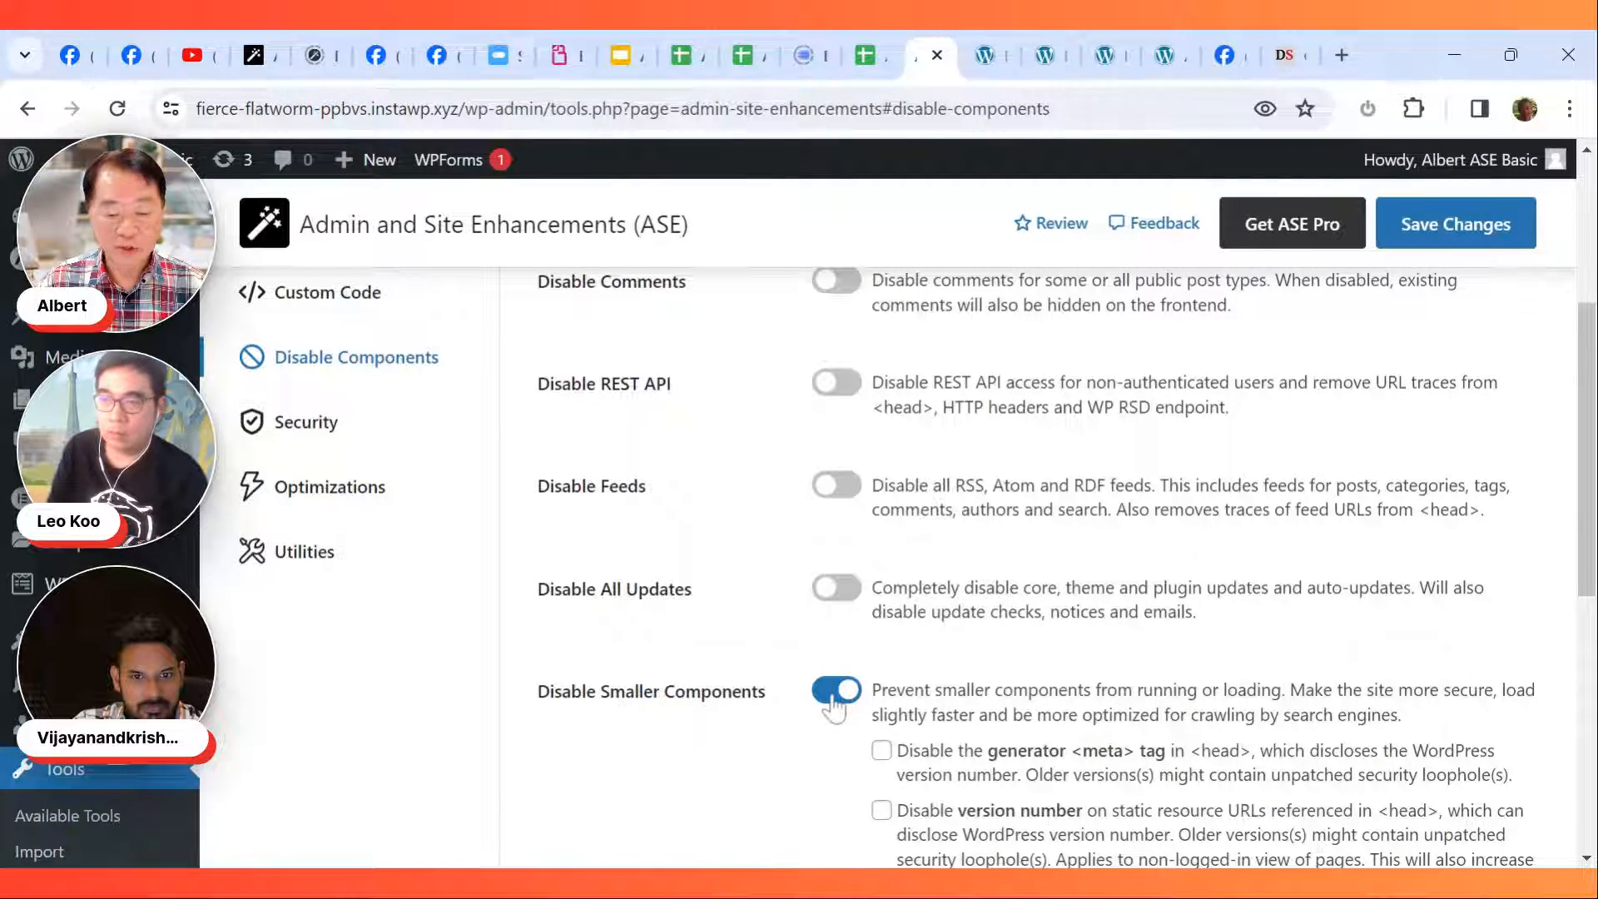
left_click(835, 696)
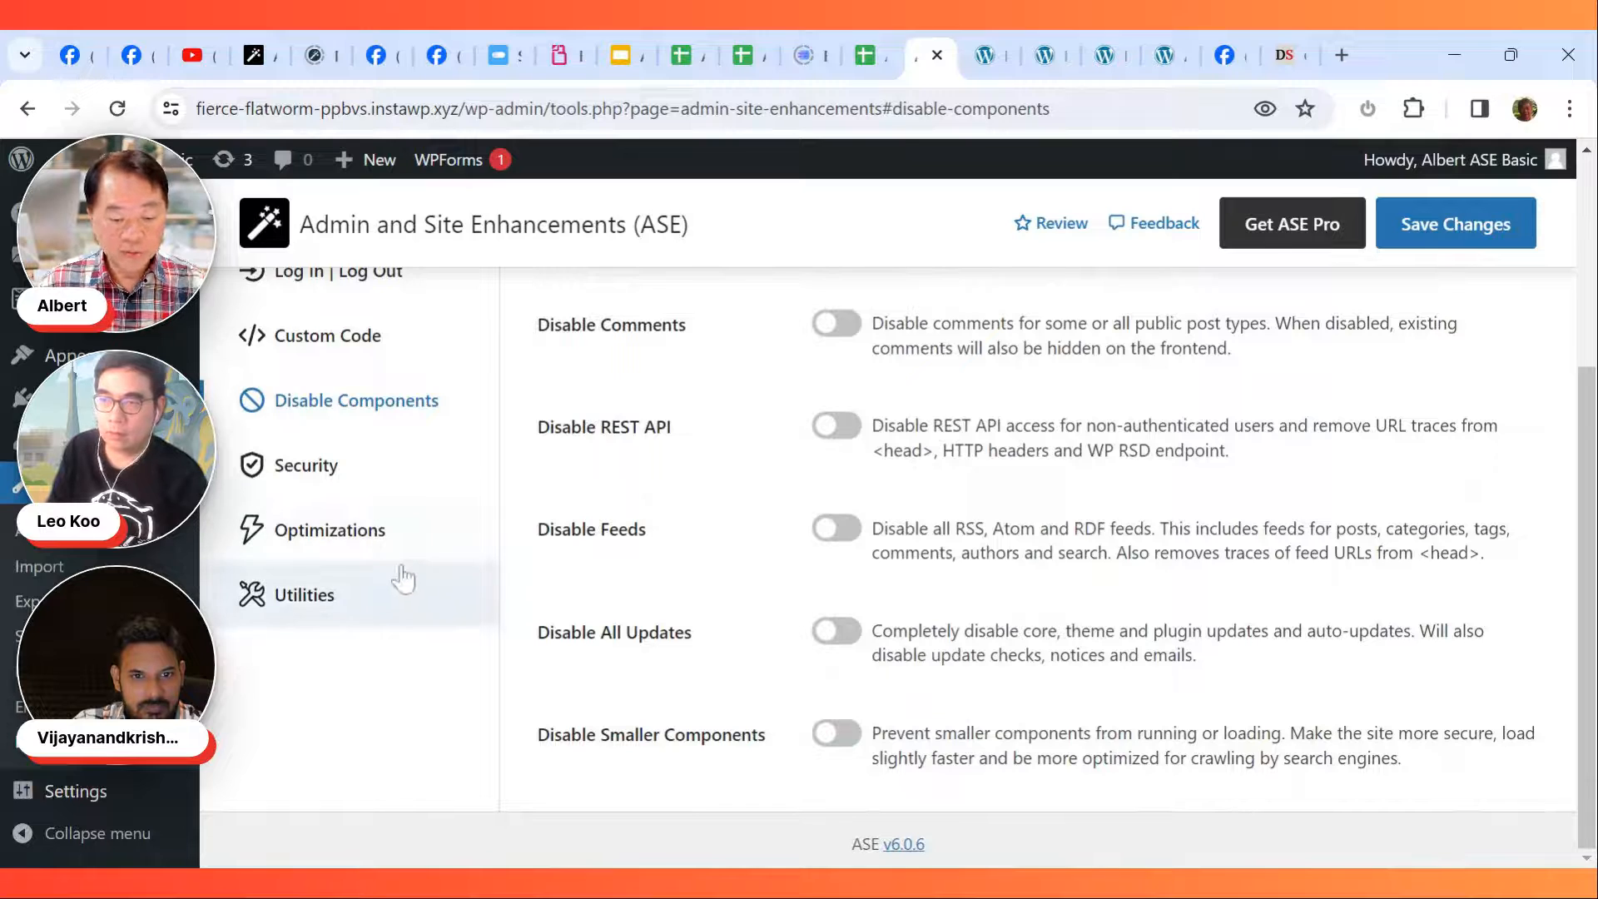
Step: Open the Security settings and review the available protection options
left_click(306, 465)
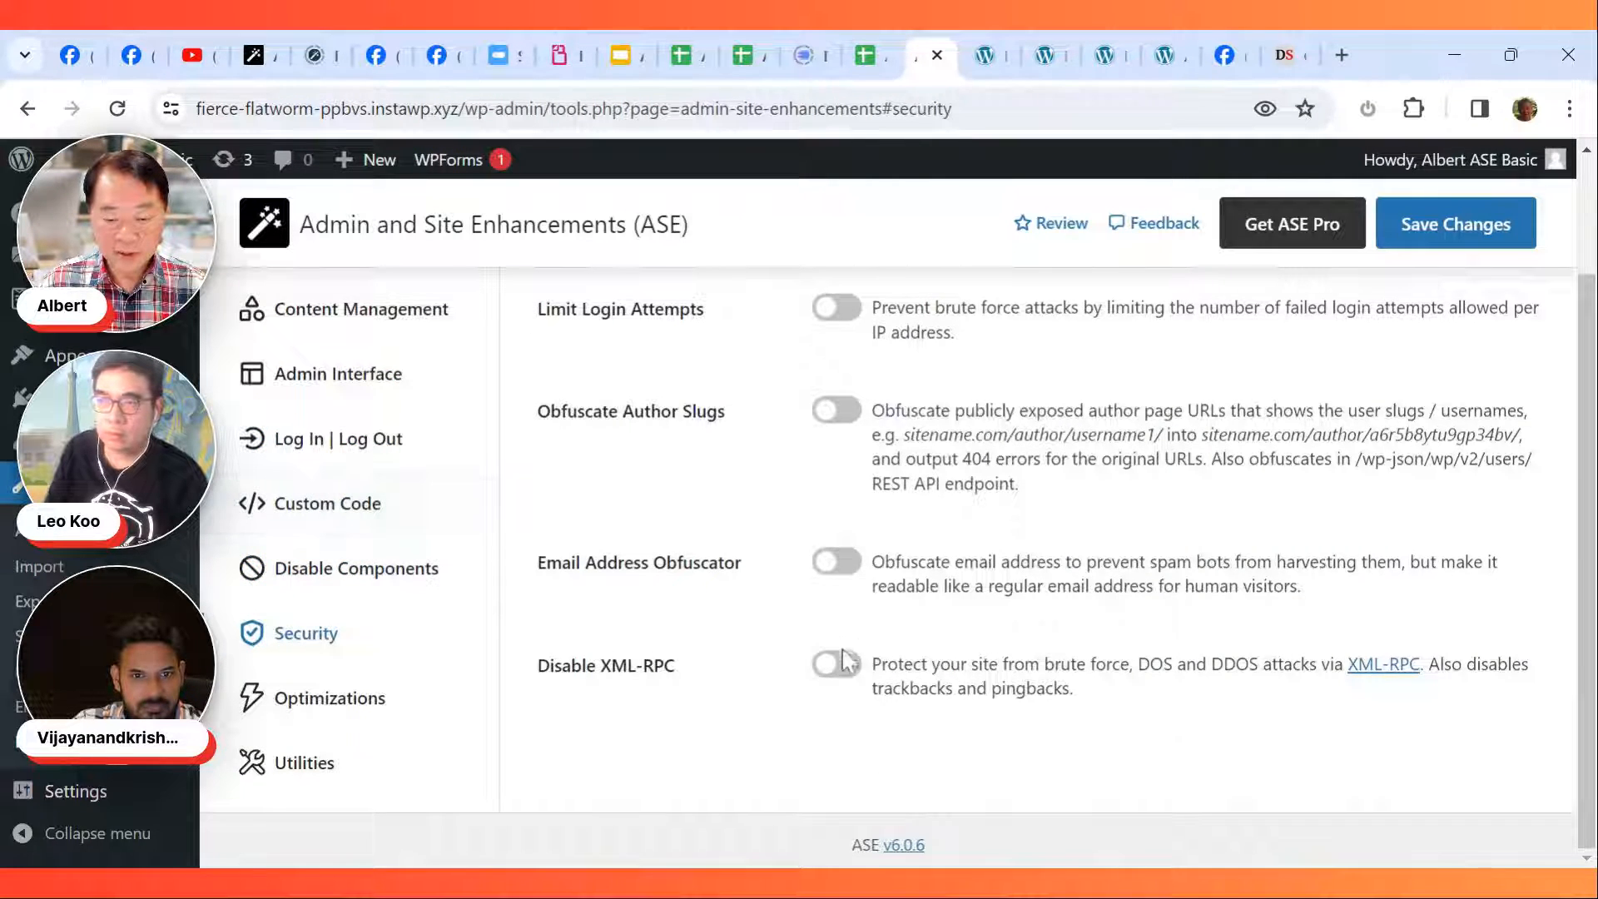
scroll(843, 660, "up", 3)
scroll(847, 661, "down", 5)
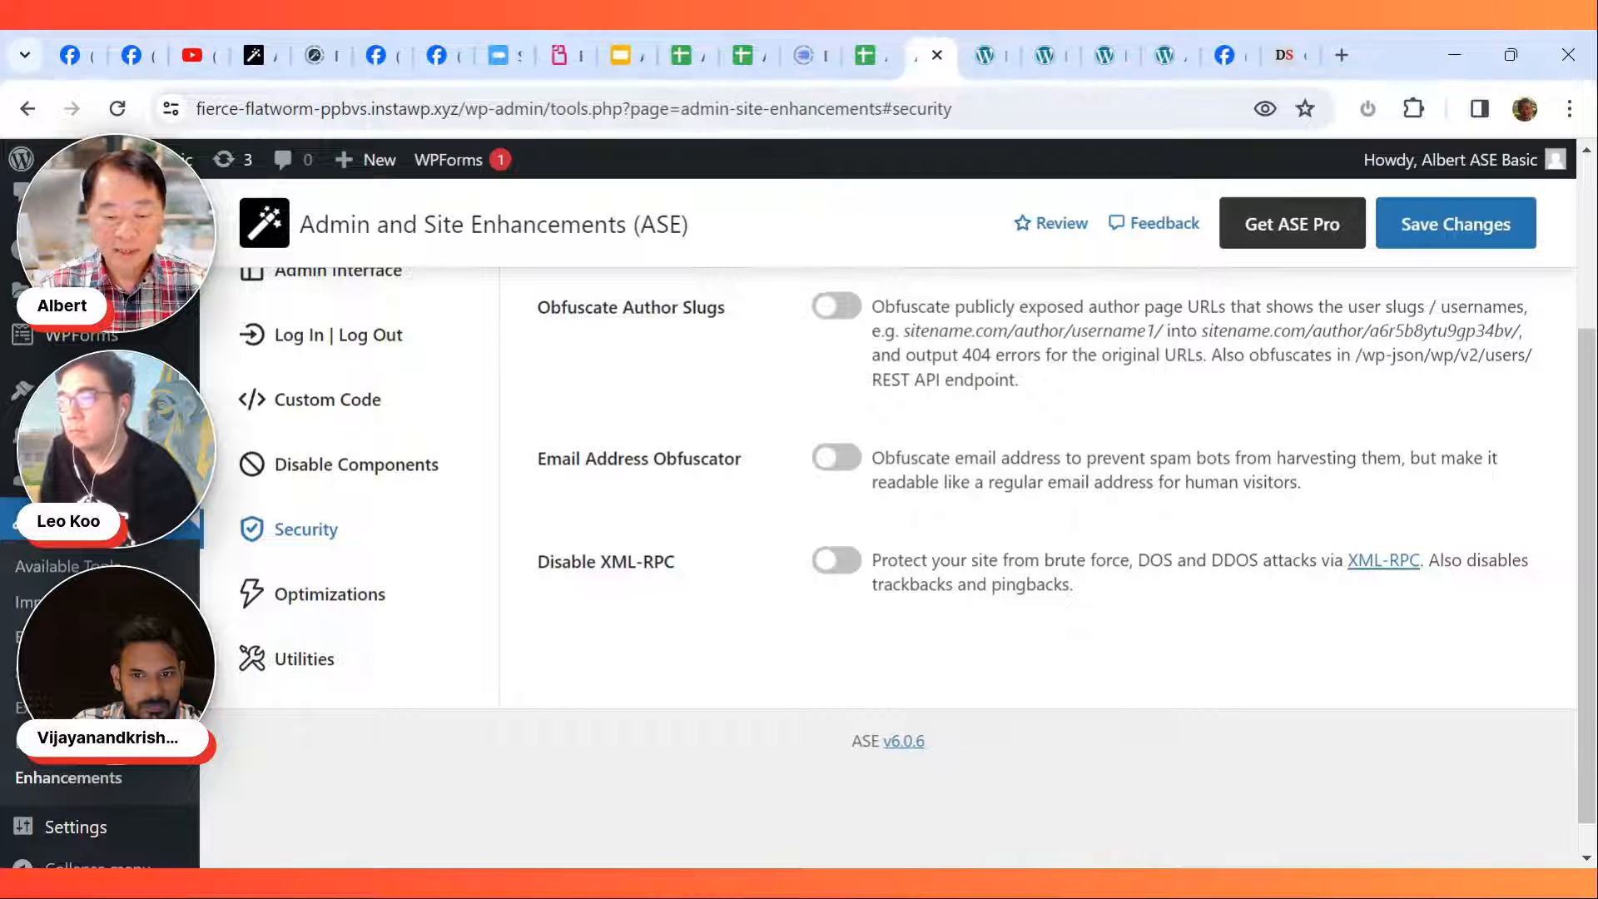
scroll(1052, 614, "up", 3)
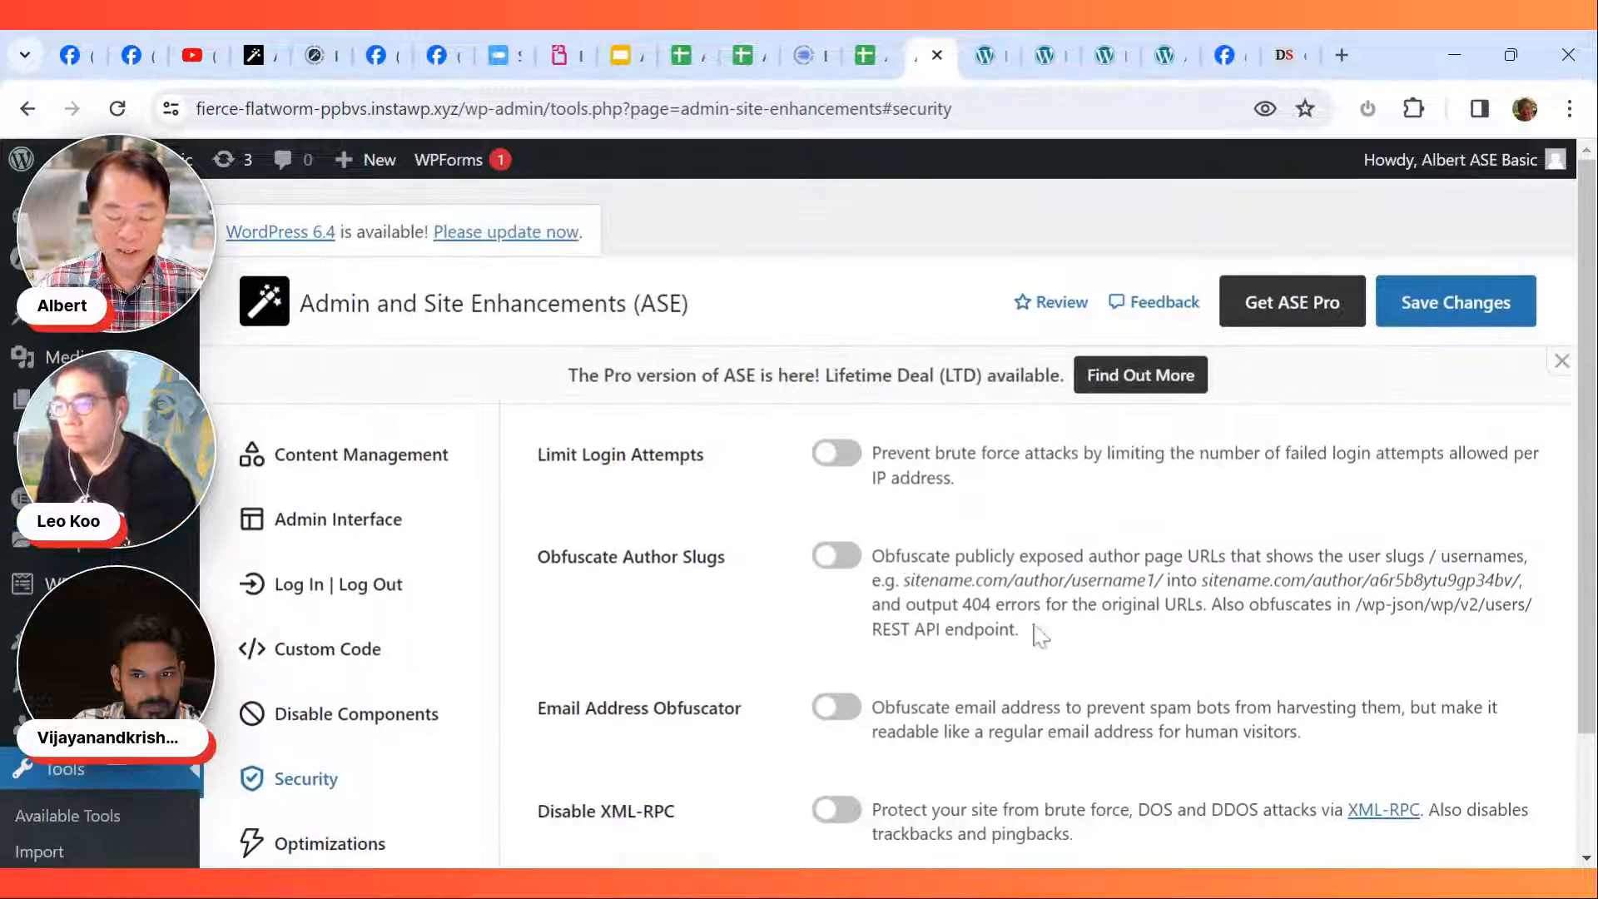
scroll(1022, 668, "down", 1)
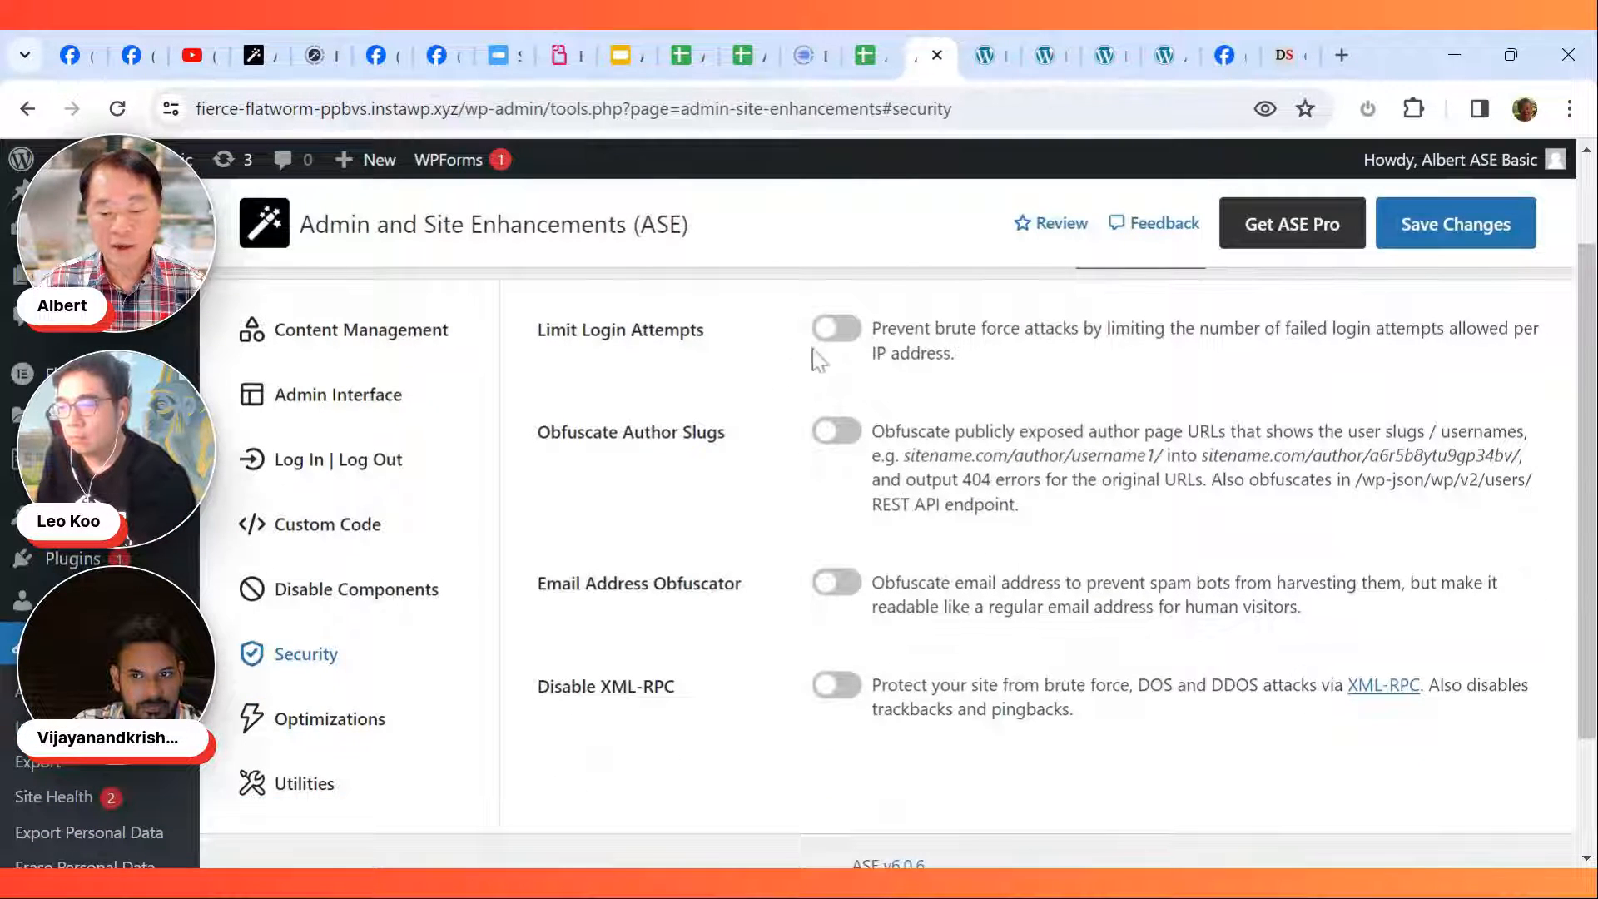
Step: Enable Limit Login Attempts, expand its lockout settings for review, and switch it back off
left_click(837, 328)
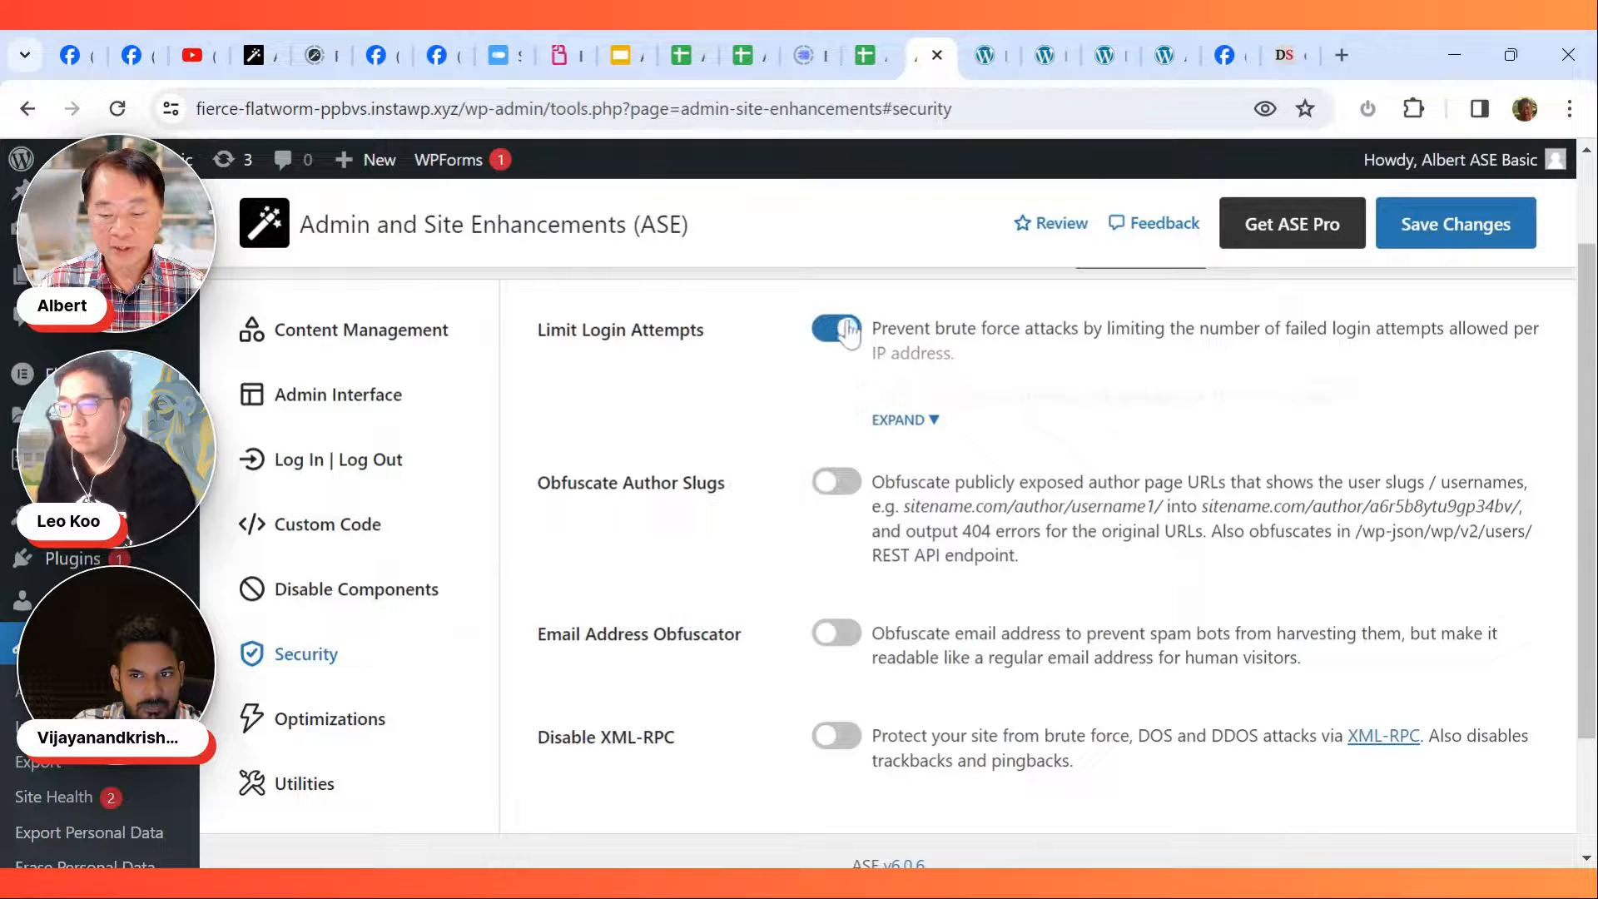
left_click(926, 420)
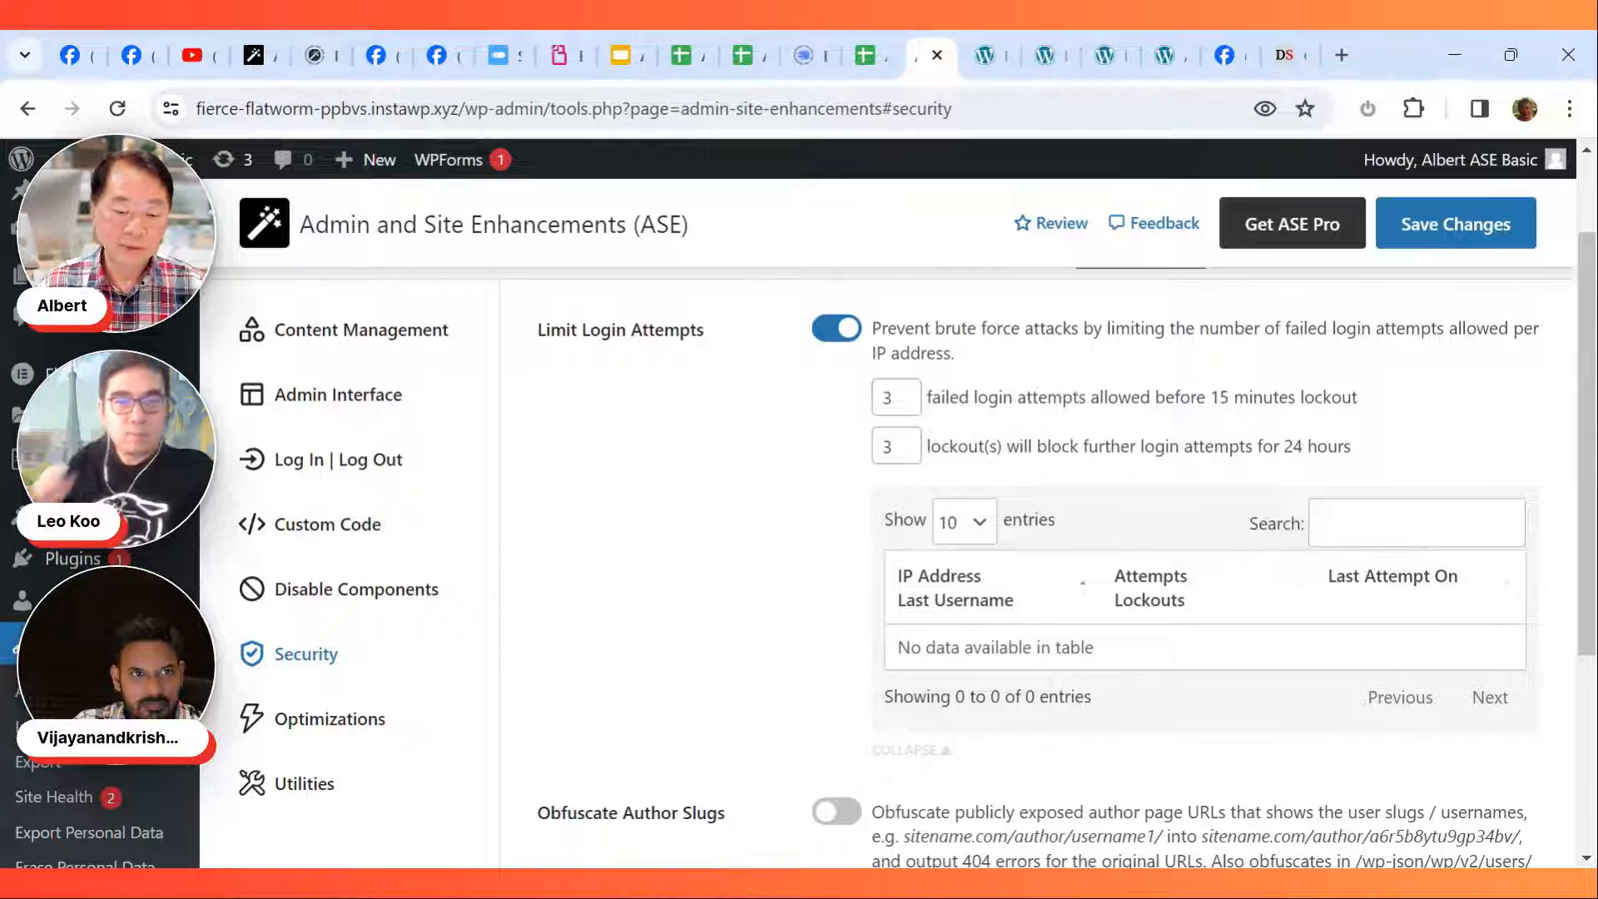
left_click(830, 333)
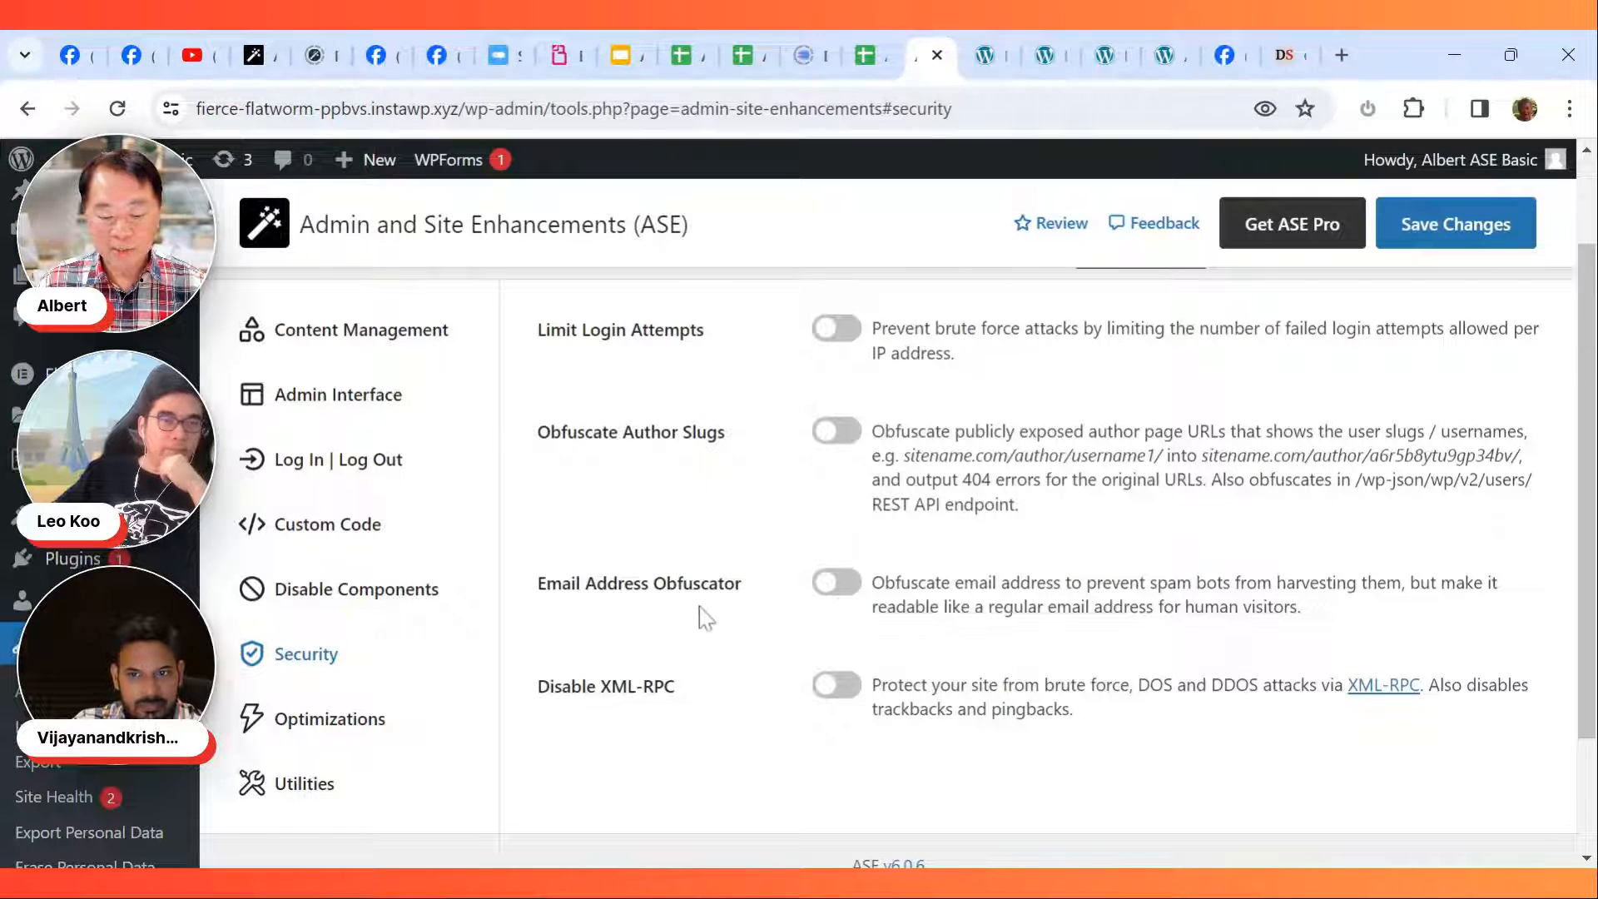
Step: Try the Obfuscate Author Slugs and Email Address Obfuscator options and switch both back off
left_click(844, 585)
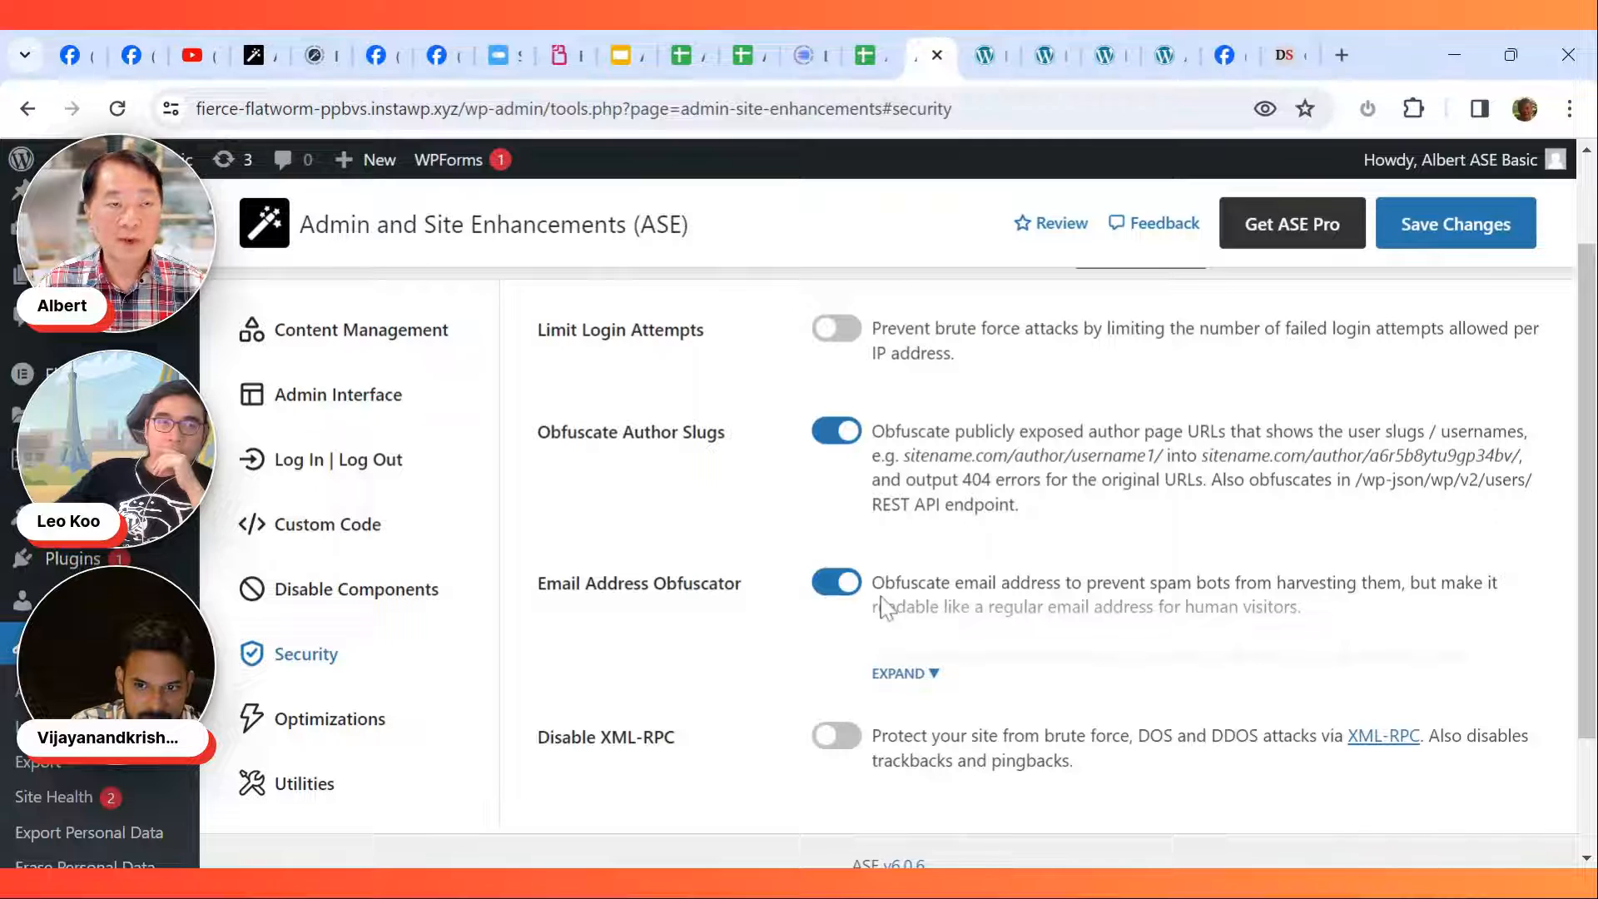
left_click(837, 585)
left_click(837, 430)
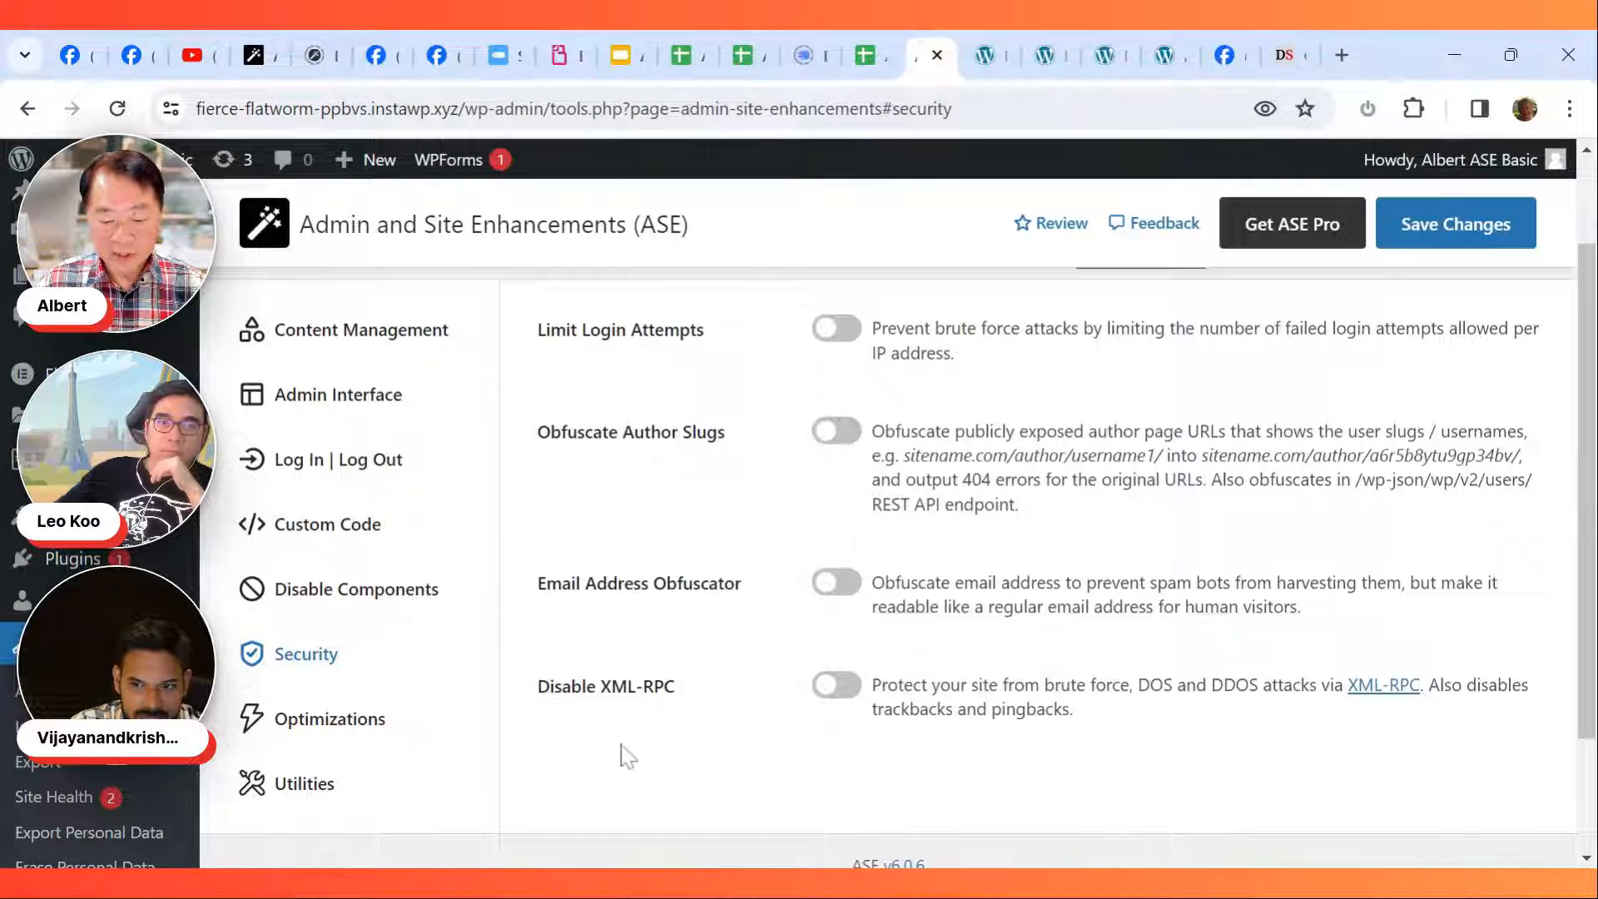
Step: Try the Disable XML-RPC option in the Security settings and switch it back off
left_click(840, 688)
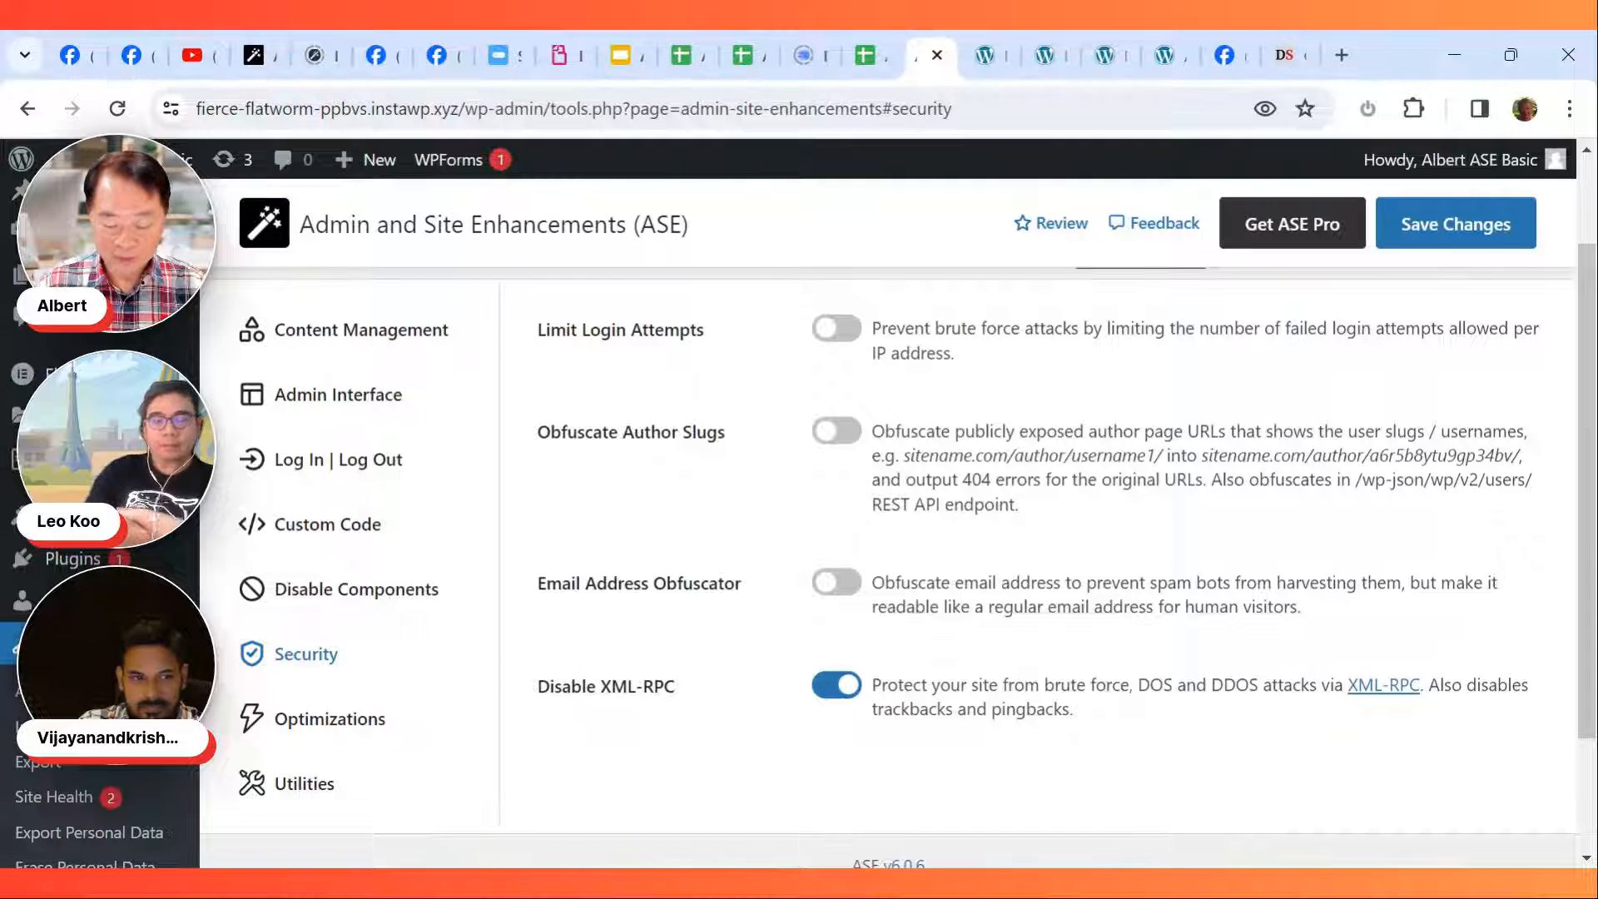
left_click(845, 689)
Step: Open the Optimizations settings and enable Image Upload Control to review its maximum width and height settings
left_click(382, 718)
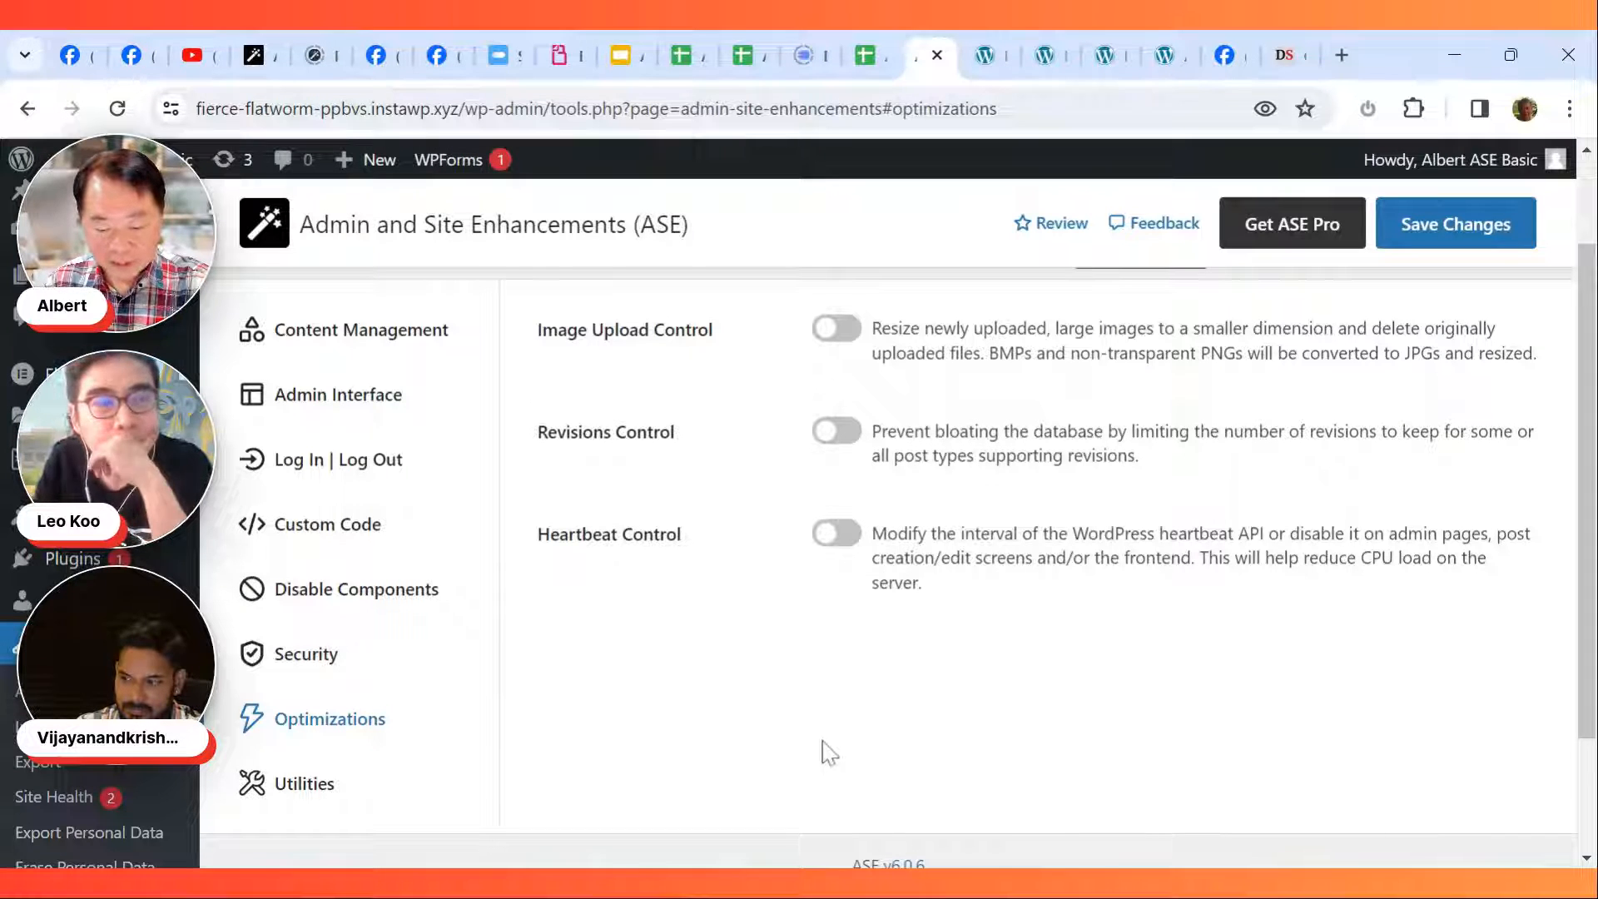
left_click(837, 329)
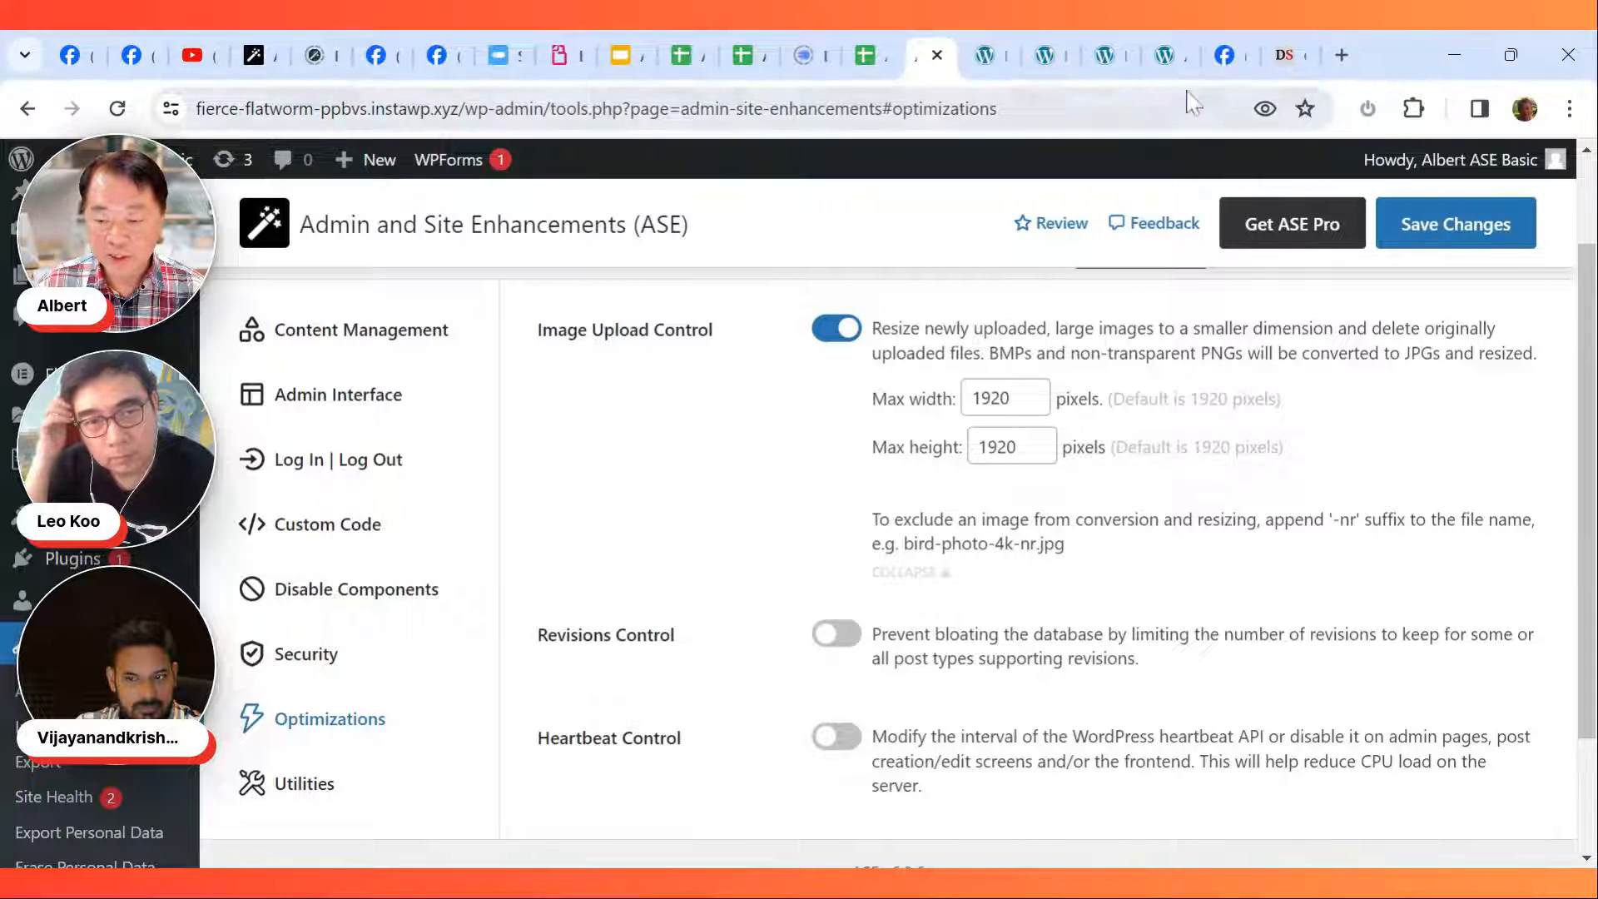
Step: Switch to the ASE Pro site and open its Optimizations settings, leaving Heartbeat Control off
left_click(1169, 55)
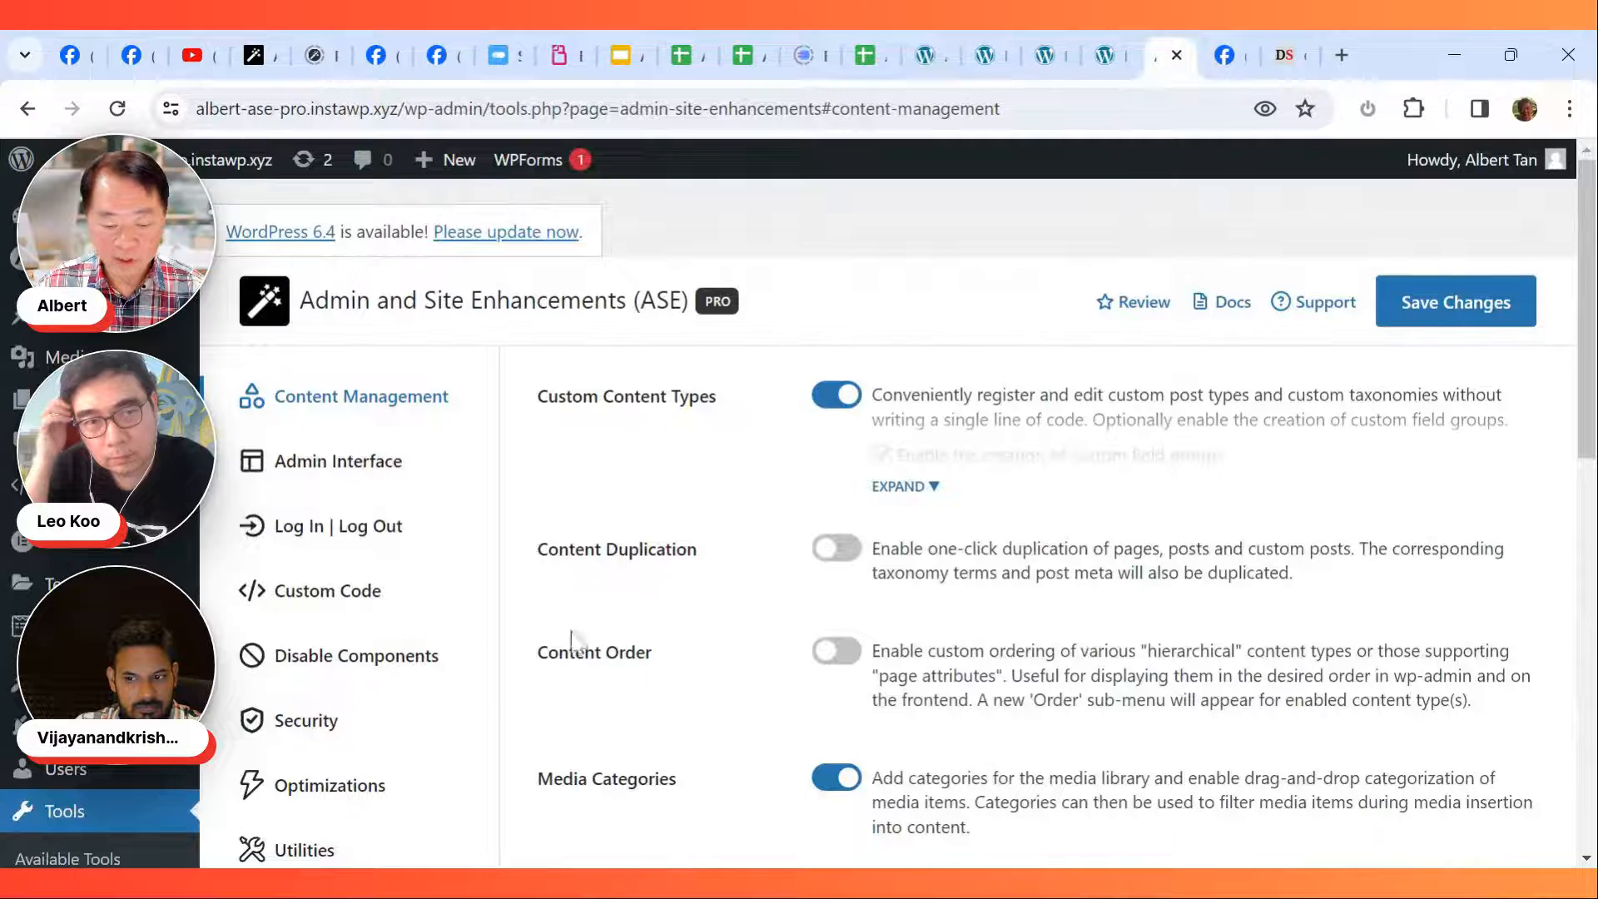
scroll(491, 699, "down", 2)
left_click(357, 539)
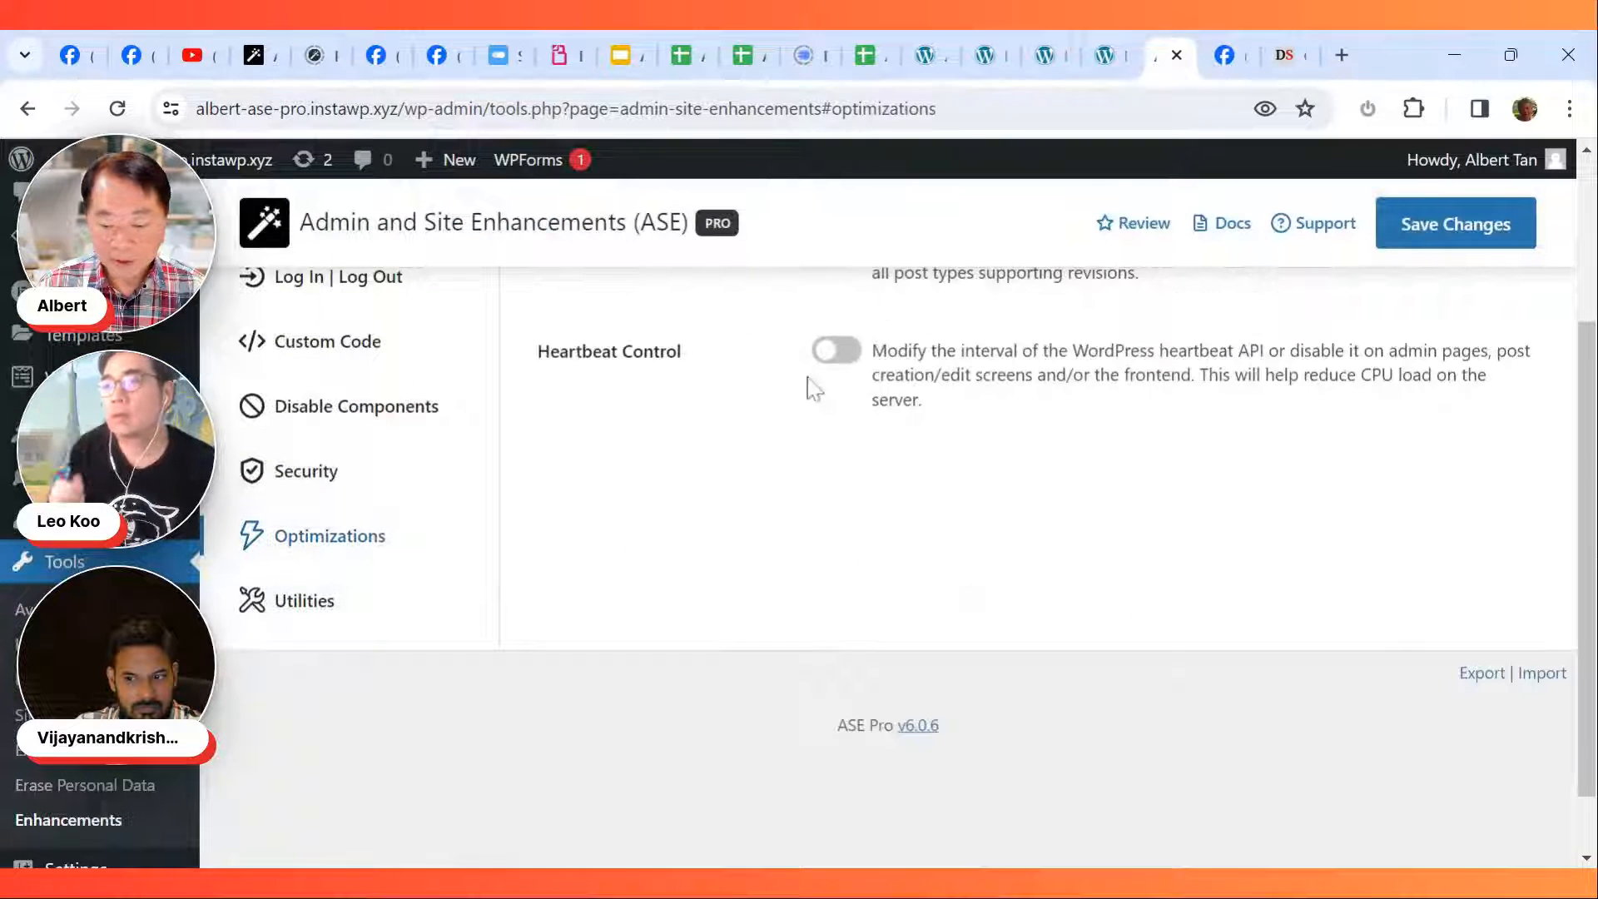
left_click(849, 351)
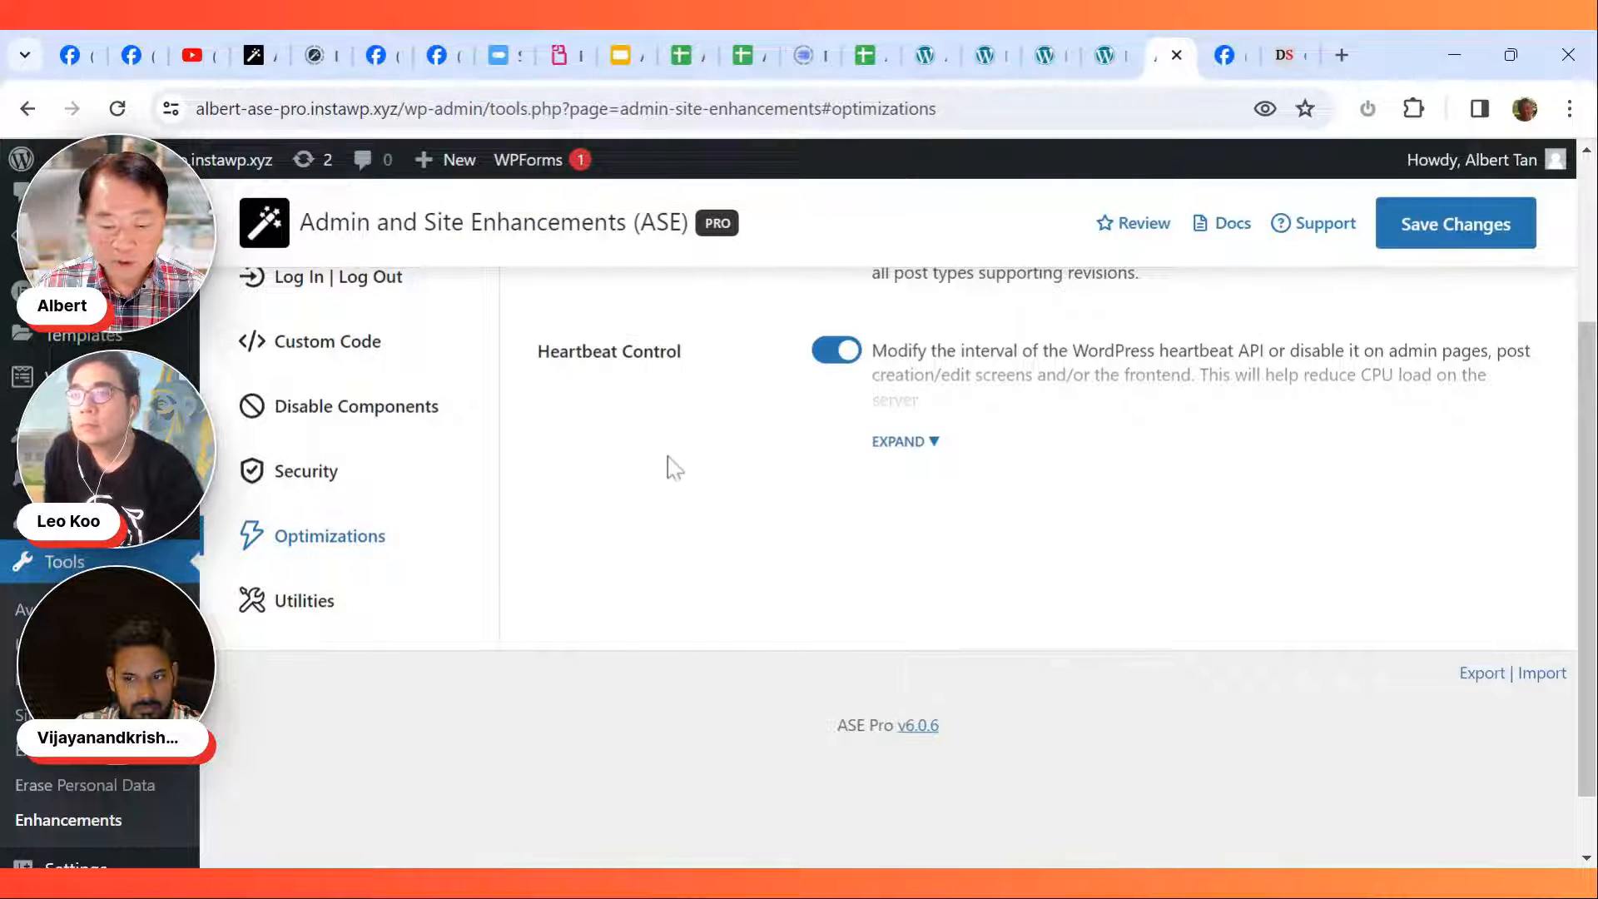
scroll(742, 416, "up", 3)
left_click(836, 601)
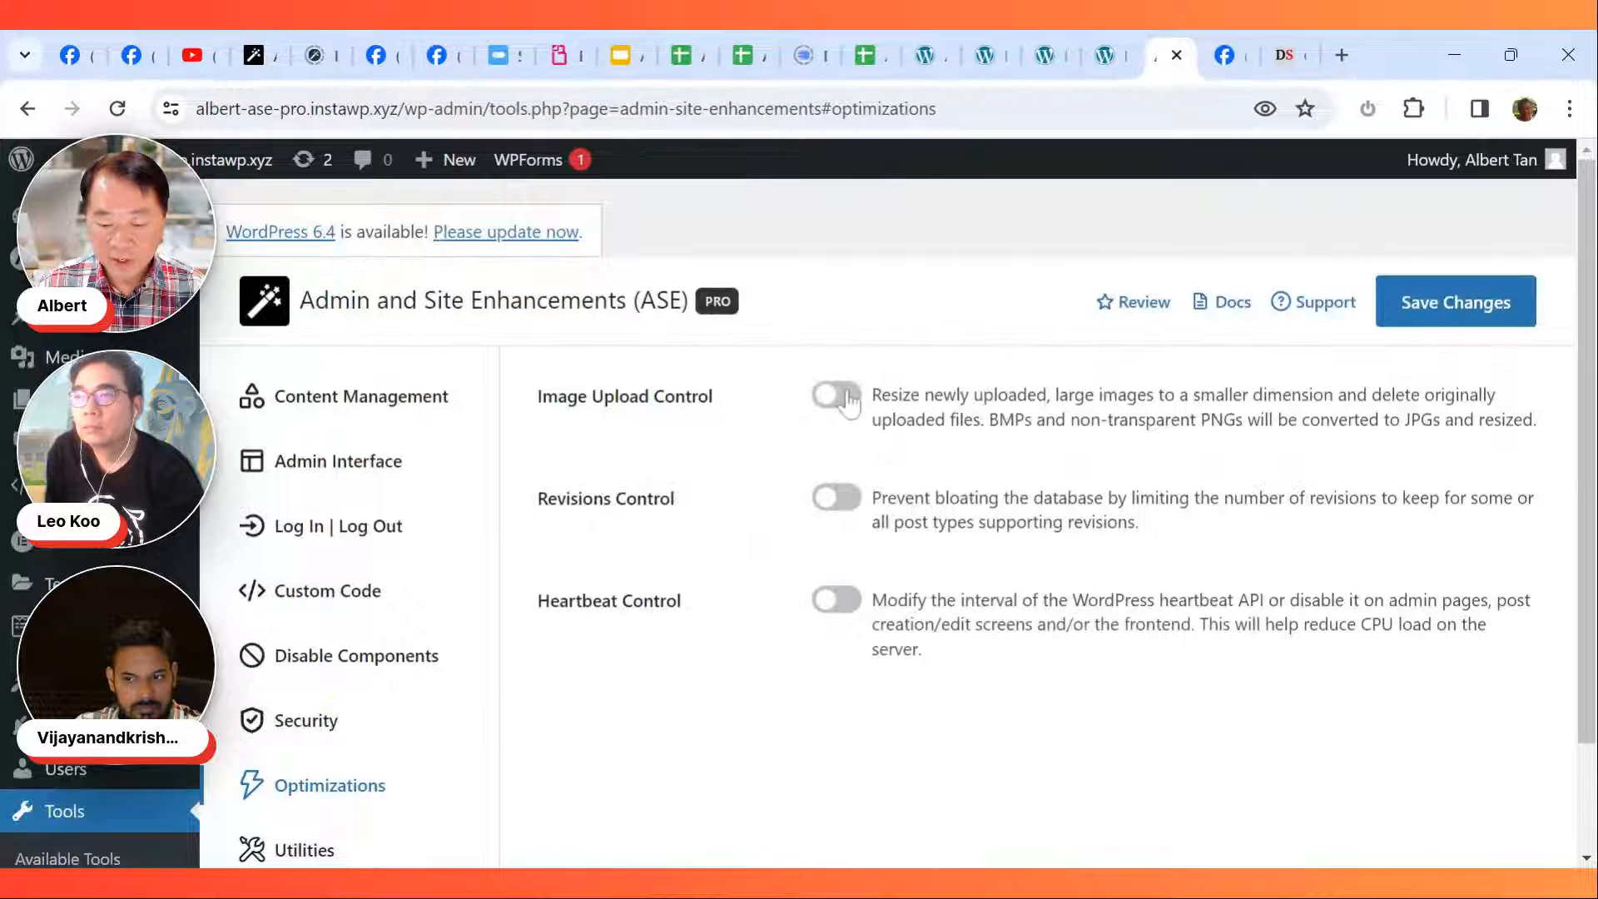
Step: Try the Pro site's Image Upload Control with WebP conversion ticked, switch it back off, and return to the basic ASE site
left_click(836, 394)
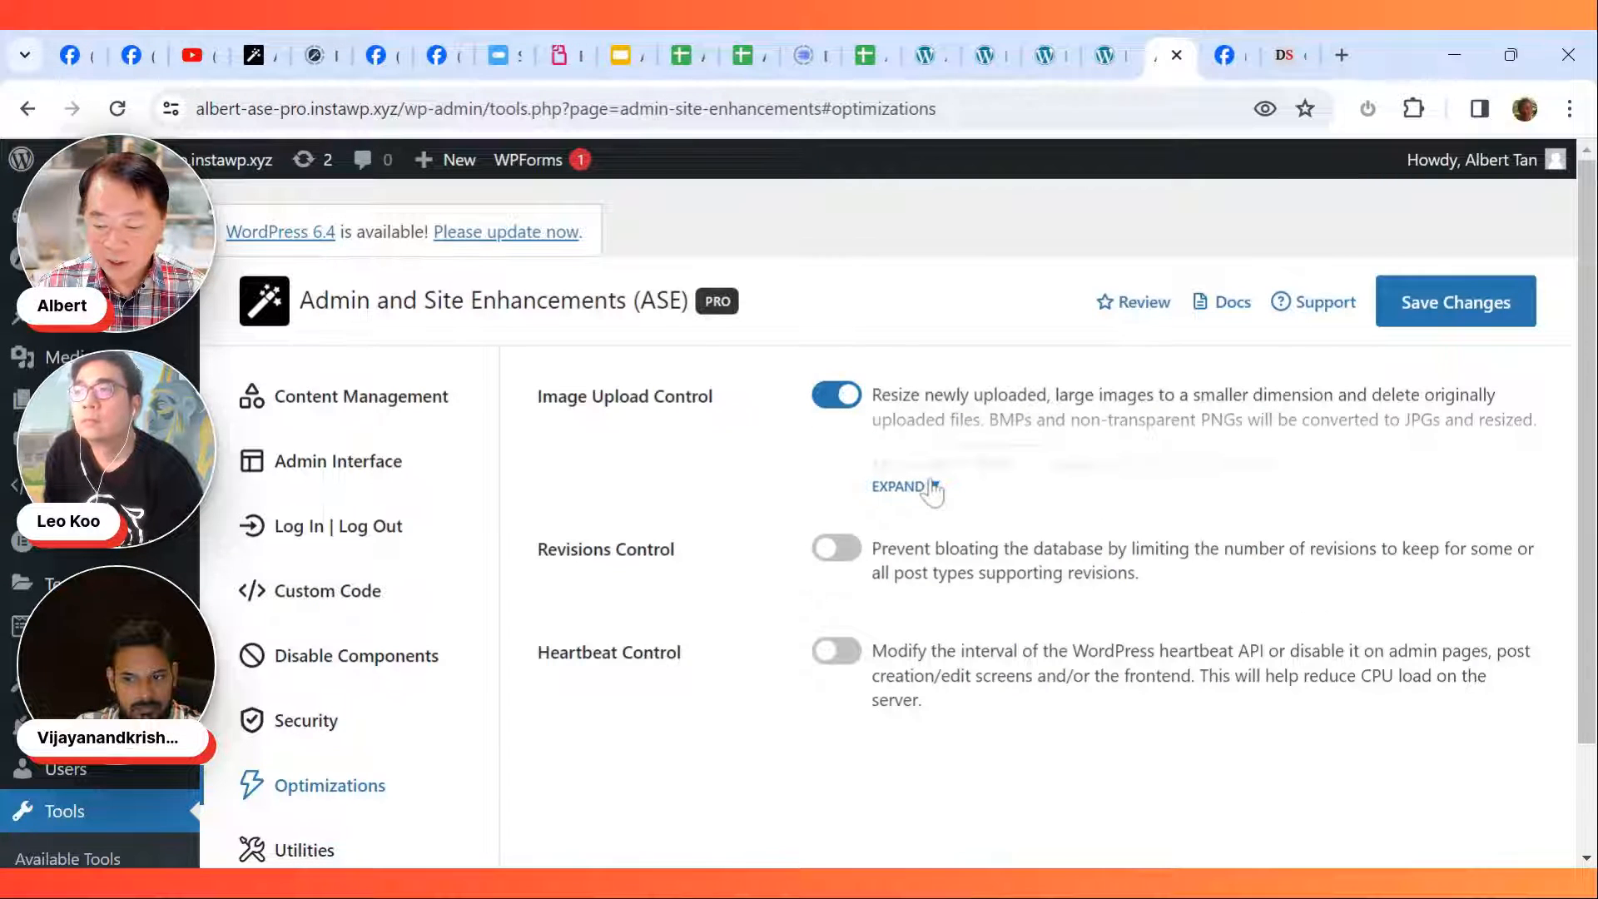
left_click(930, 487)
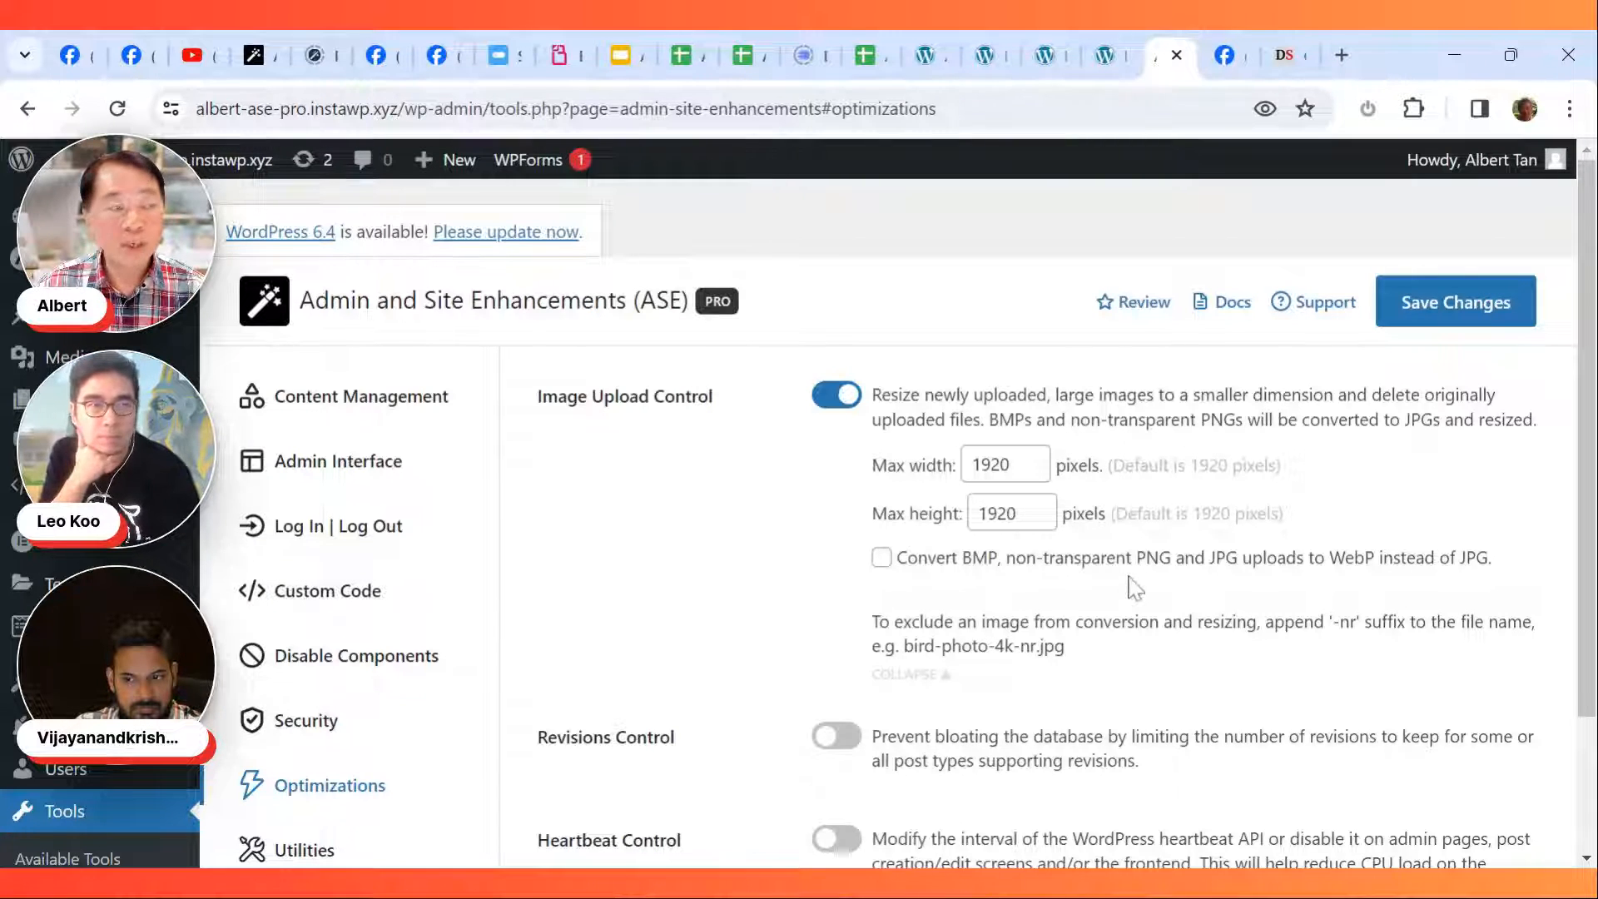
left_click(883, 557)
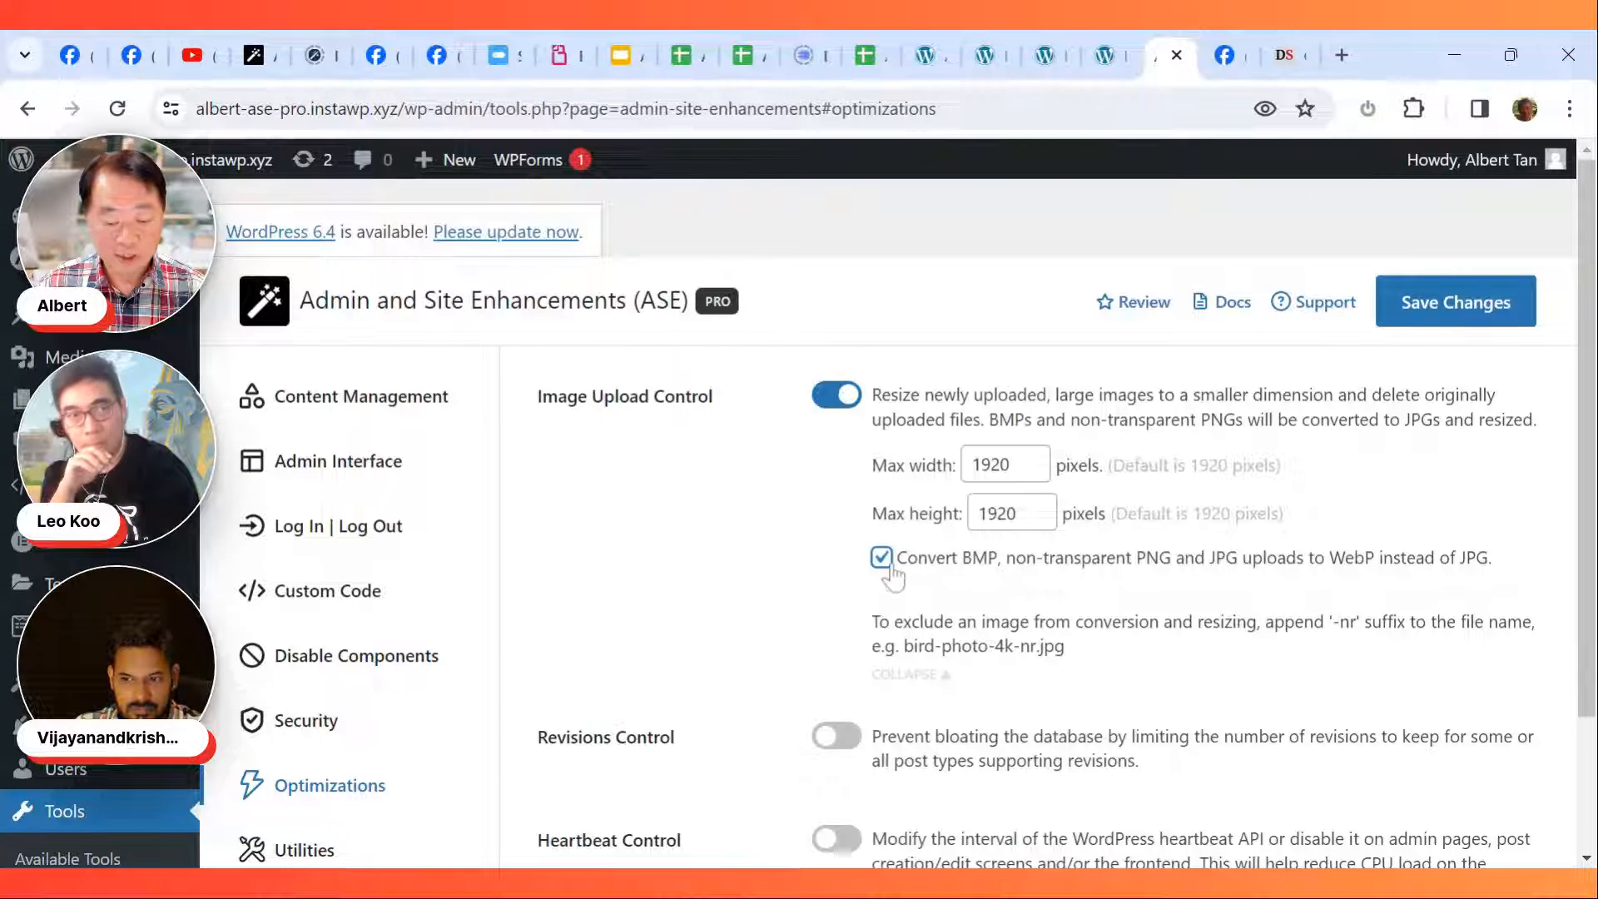
left_click(836, 395)
left_click(934, 70)
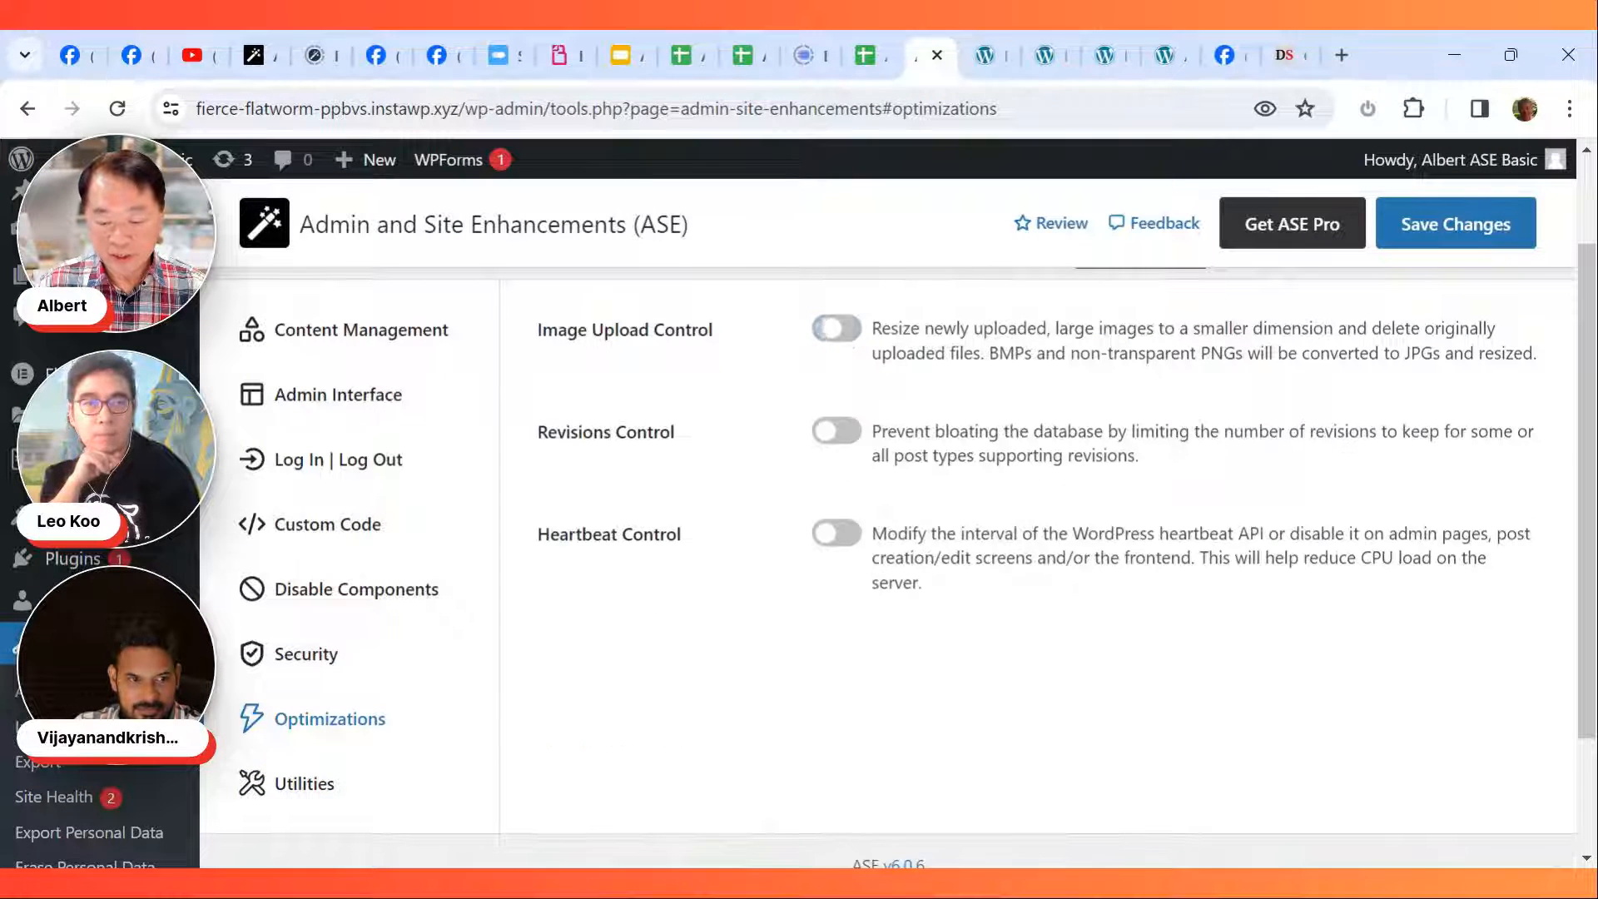
Step: Enable Revisions Control, expand its revision limit and post type settings for review, and switch it back off
left_click(843, 432)
left_click(926, 524)
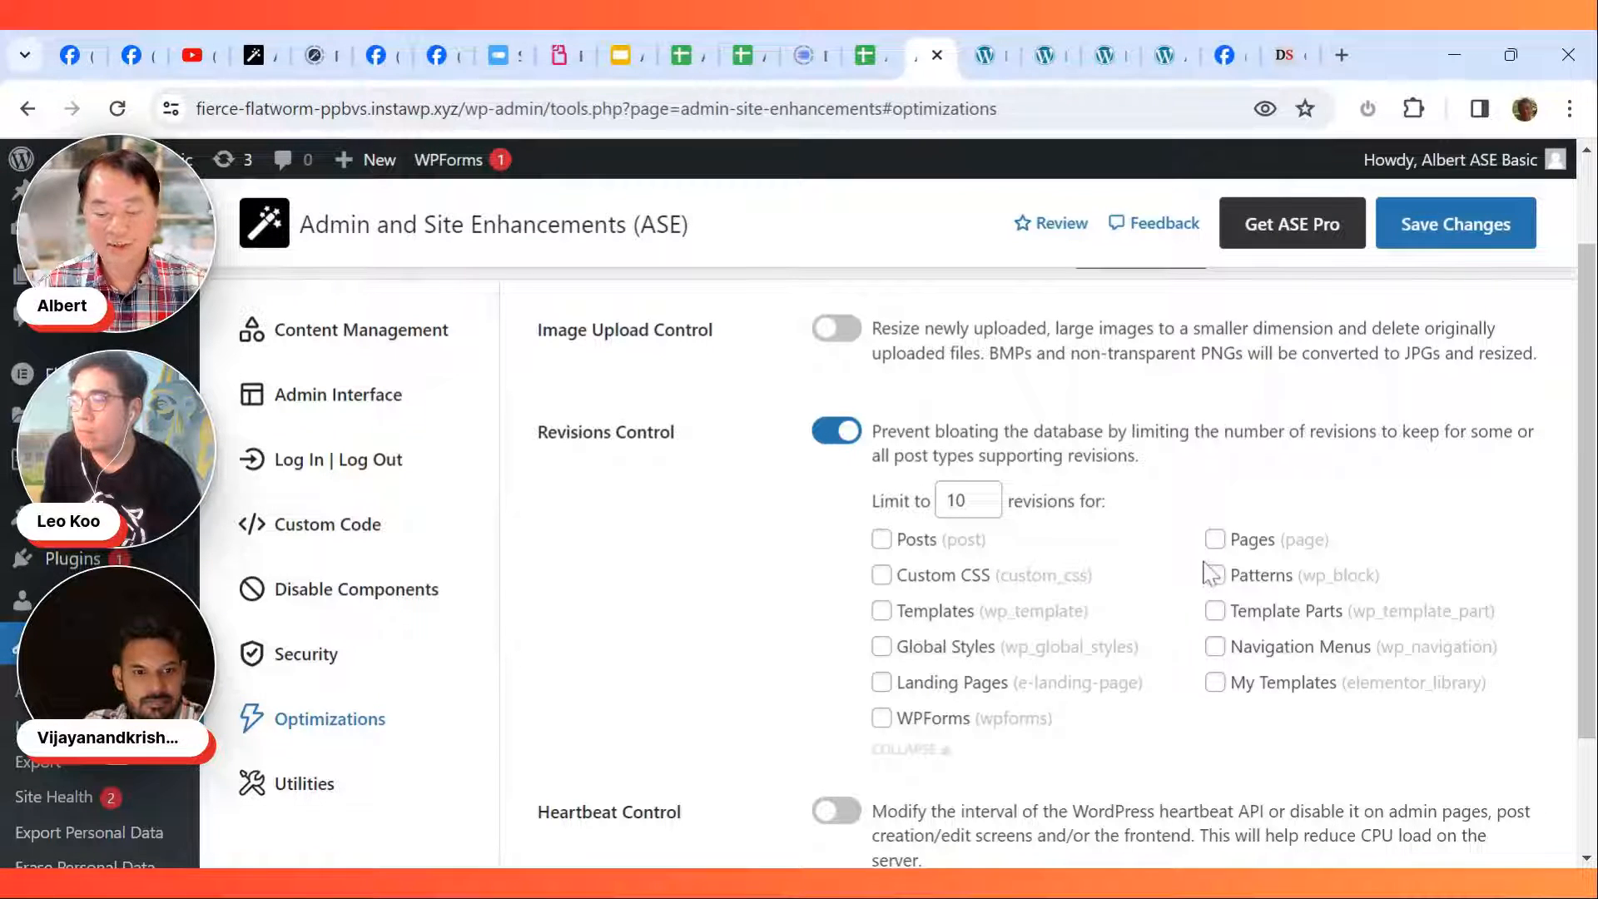
left_click(835, 436)
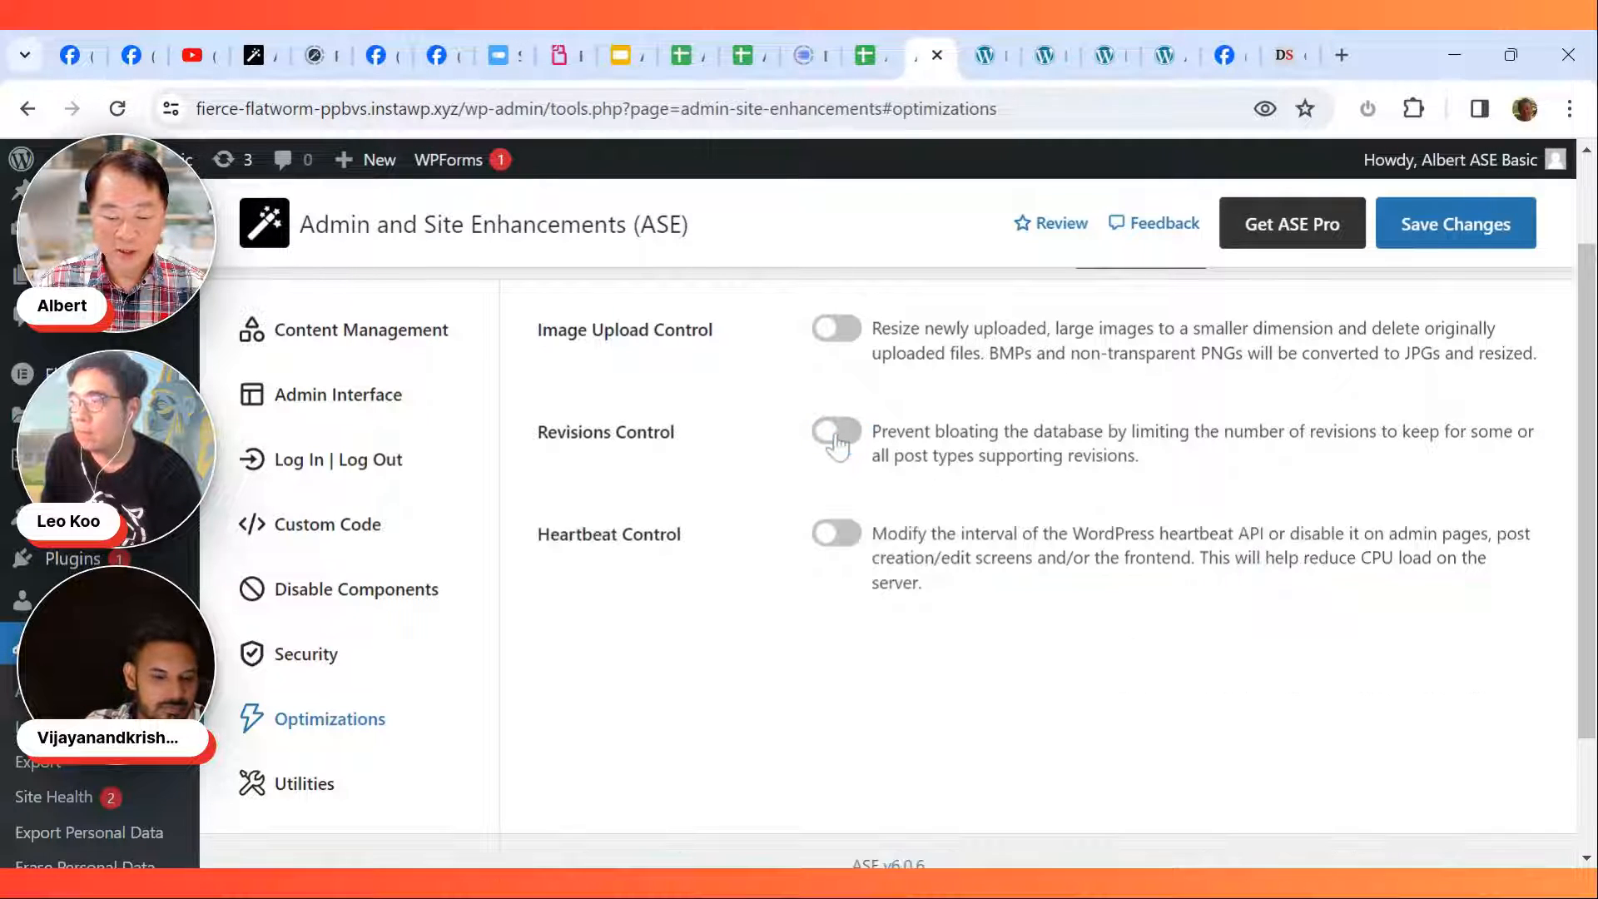
Step: Enable Heartbeat Control, review its interval settings for admin pages, edit screens and the frontend, and switch it back off
left_click(845, 538)
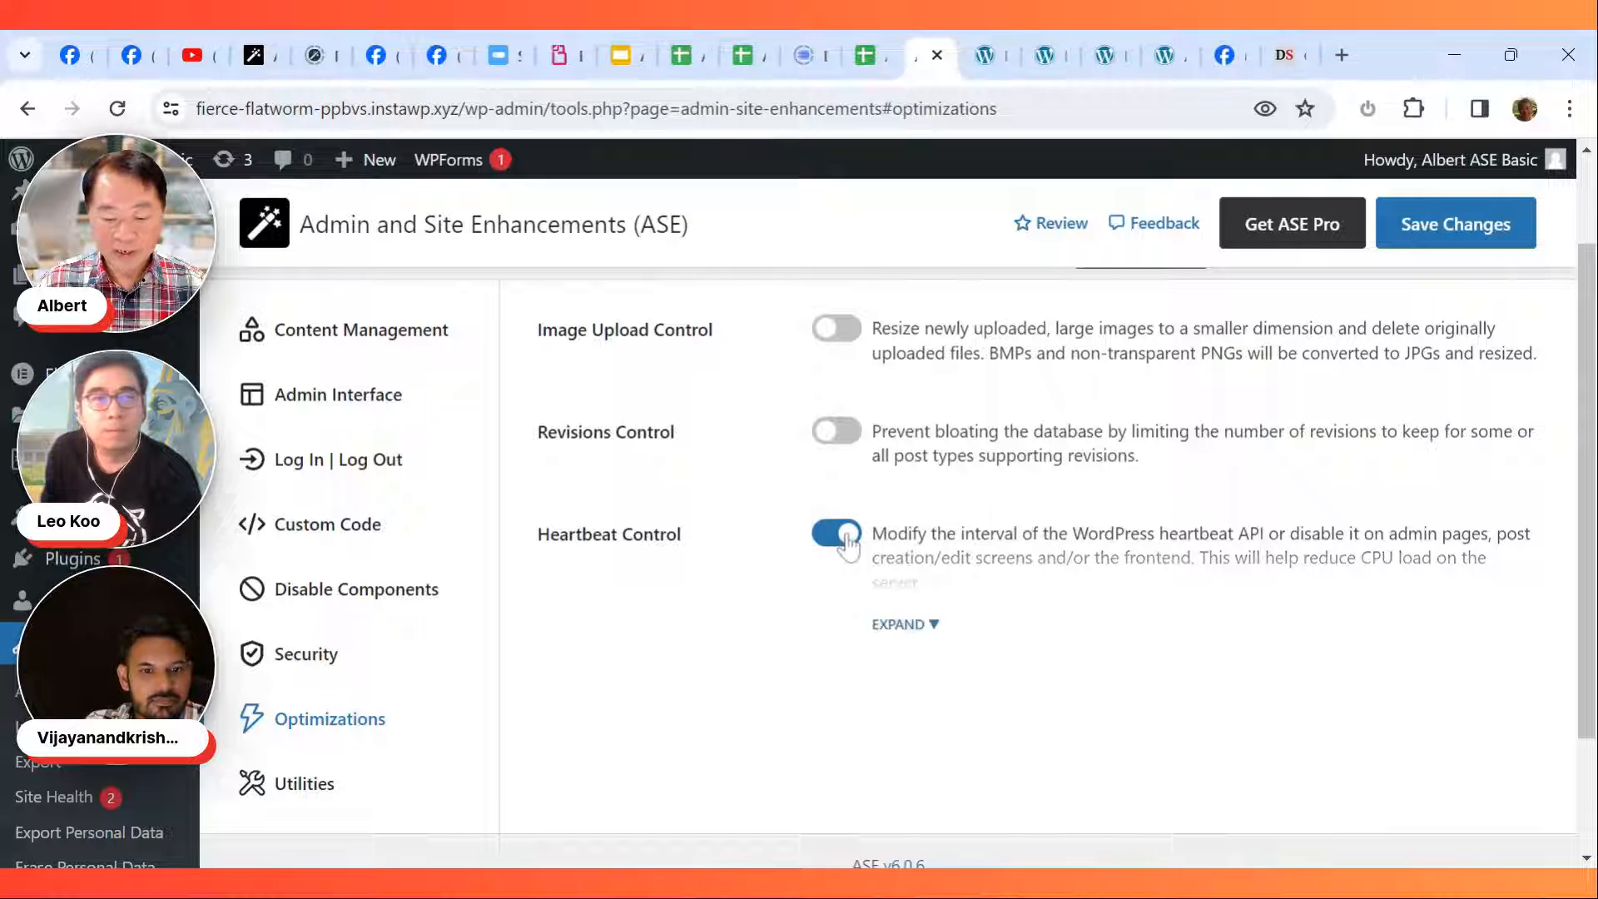
left_click(919, 628)
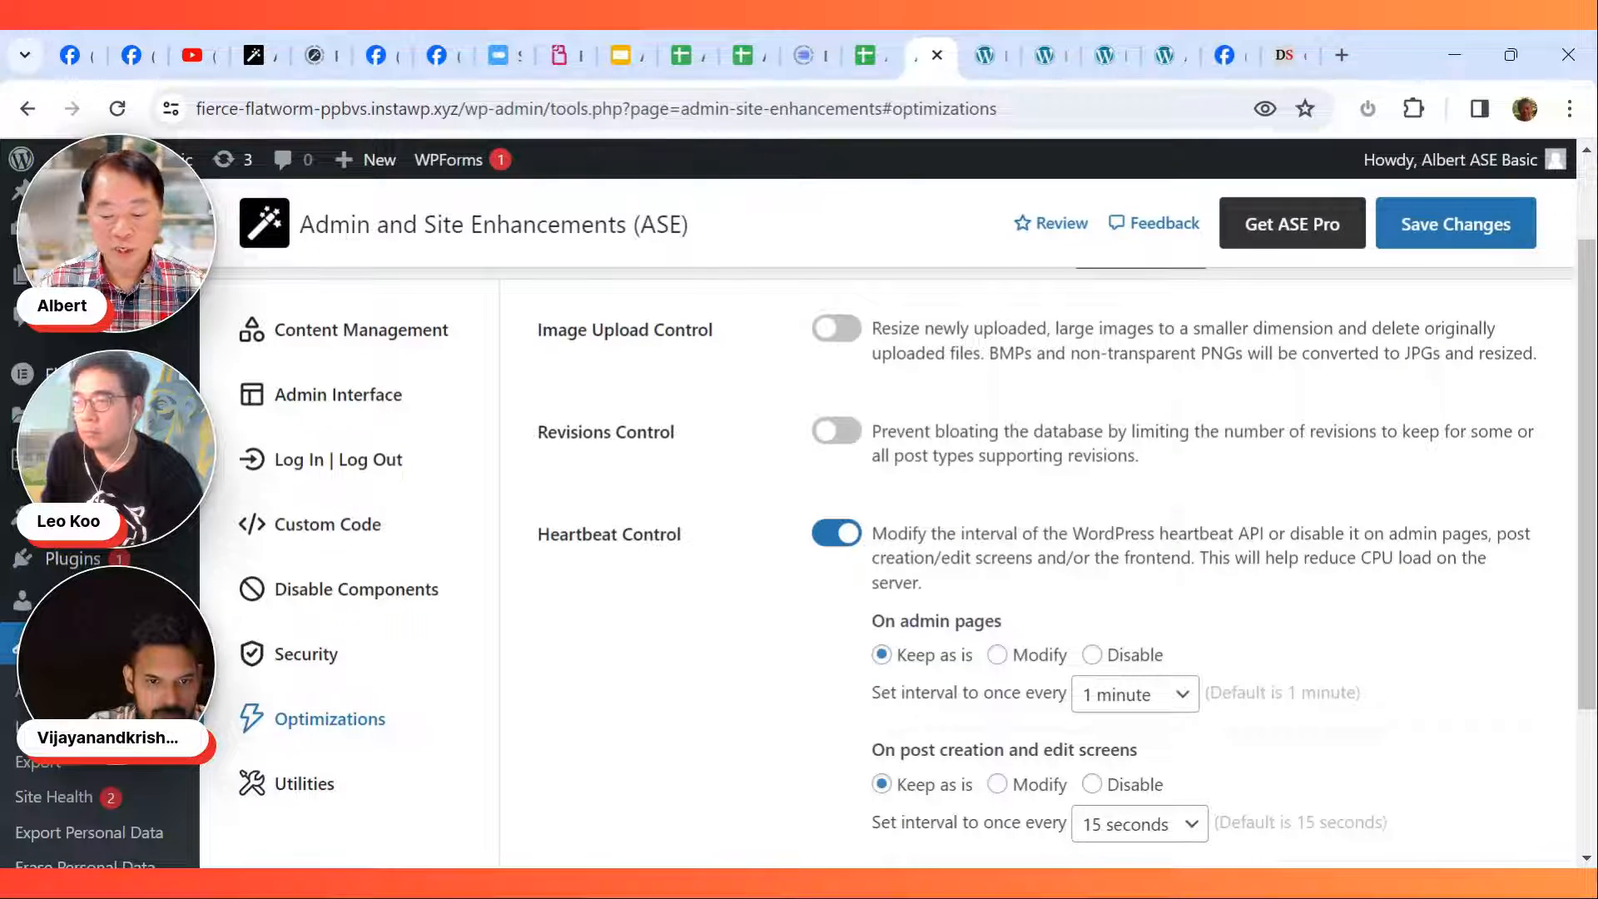
scroll(982, 650, "down", 3)
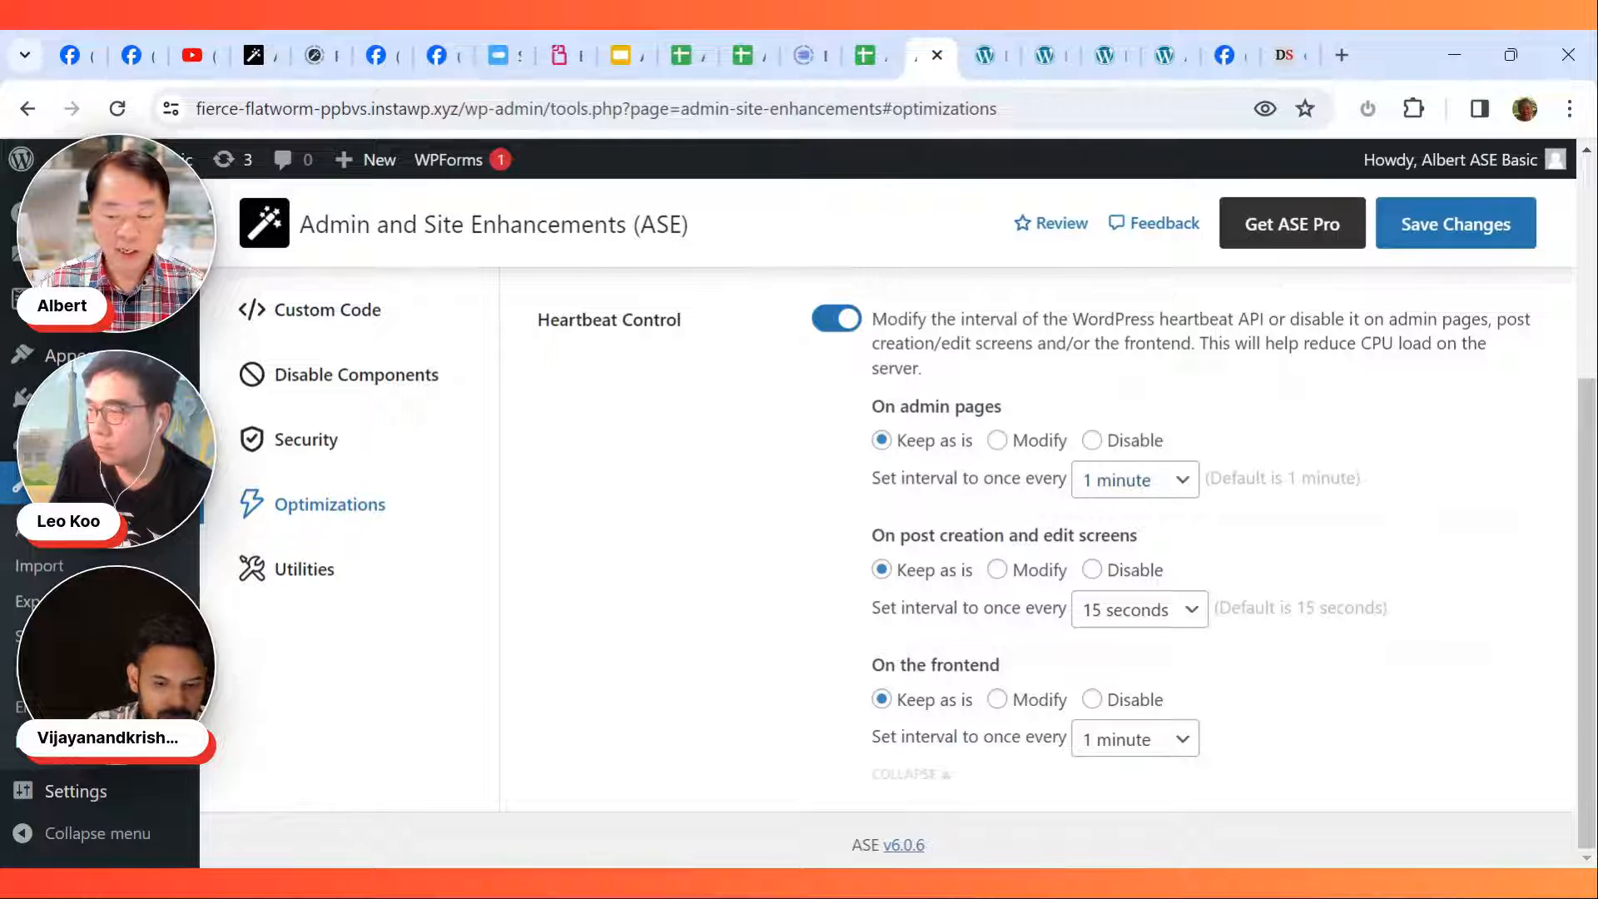
left_click(847, 323)
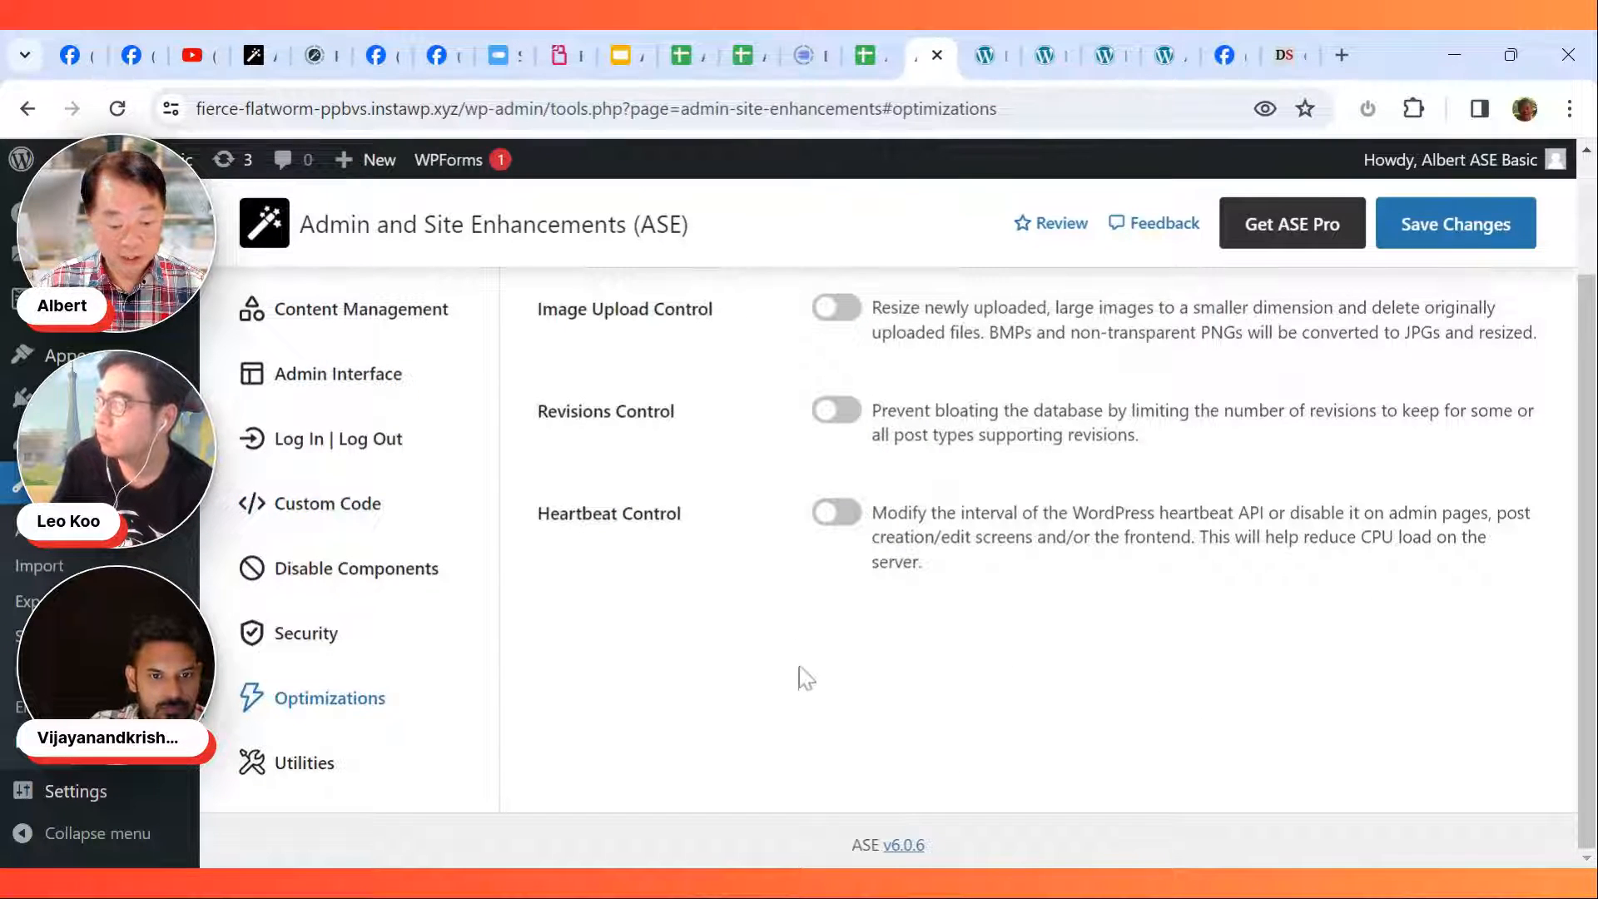
Step: Open the Utilities settings and review the available options
left_click(299, 762)
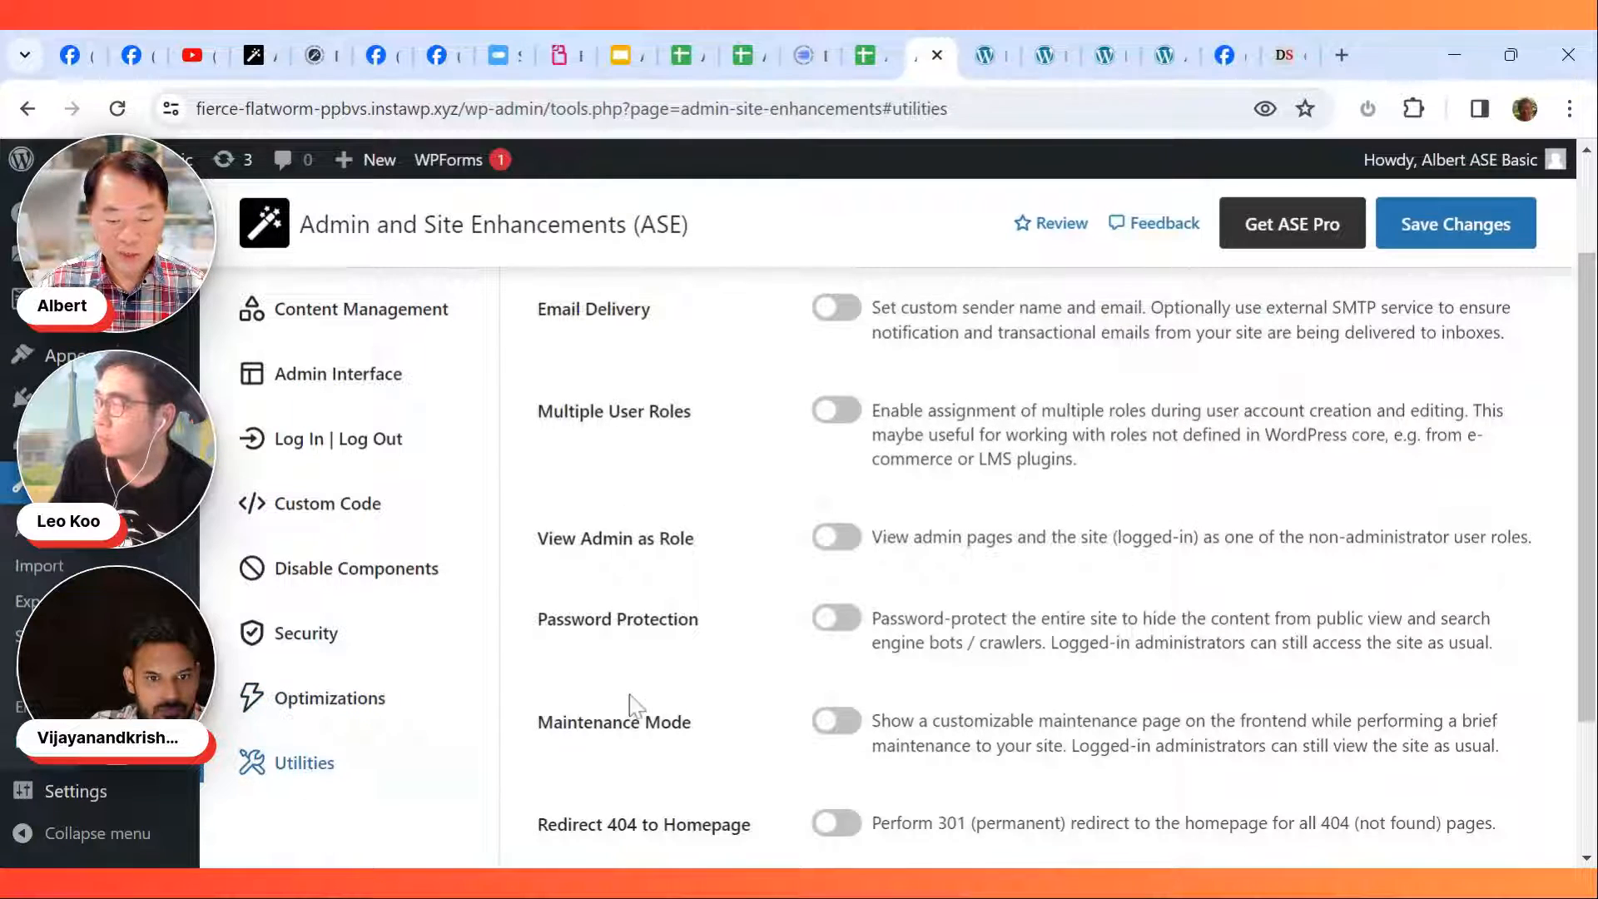
scroll(629, 706, "down", 3)
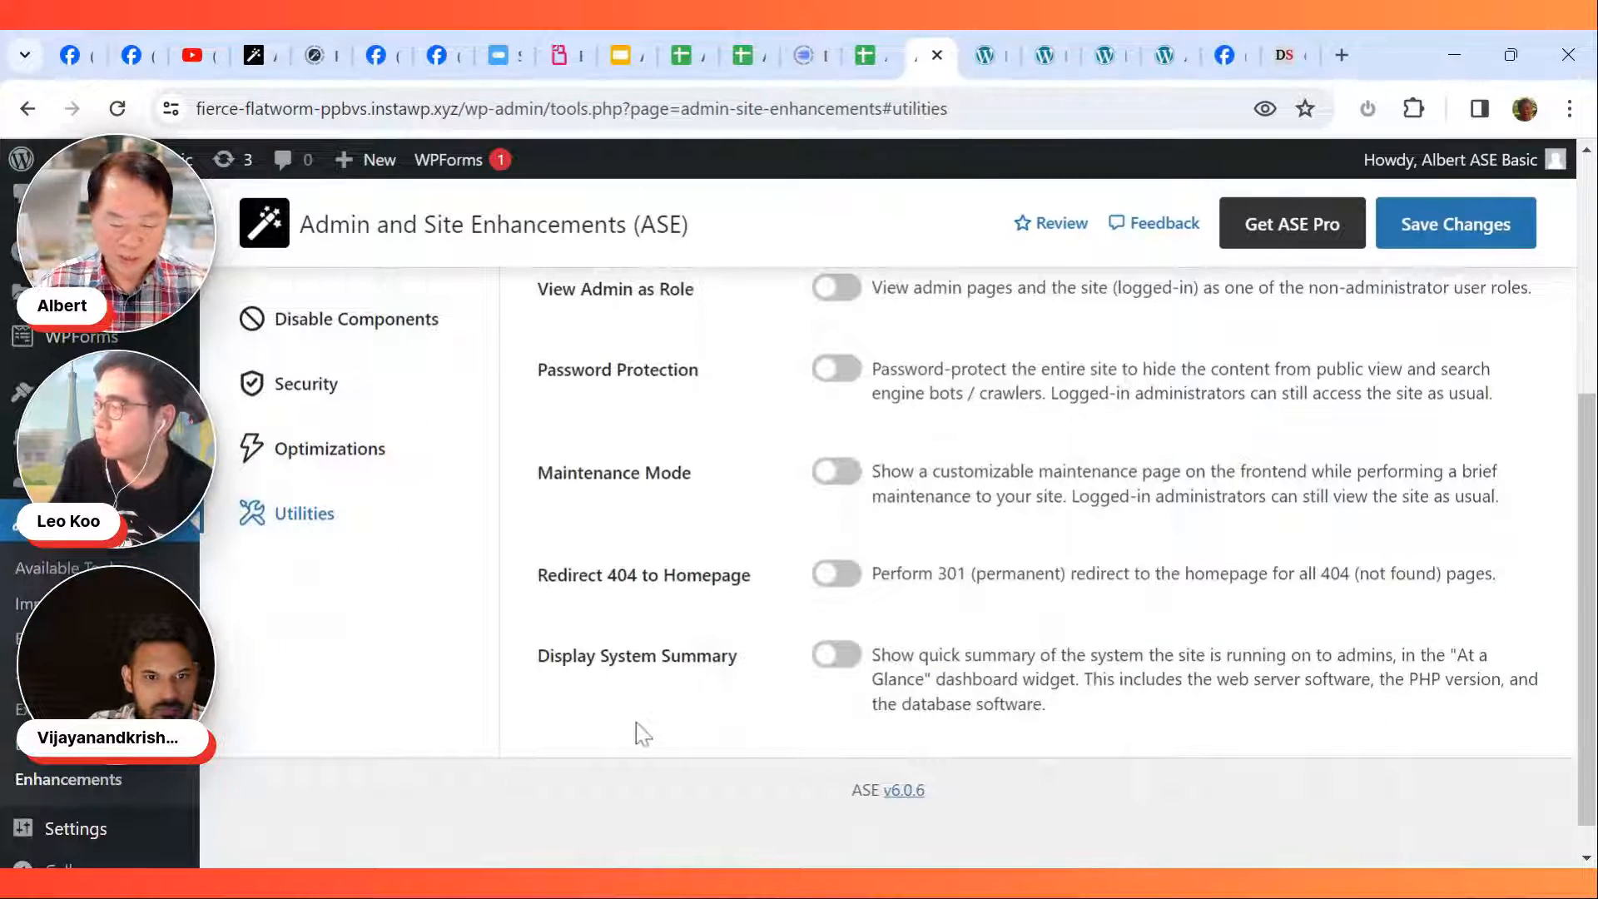
scroll(642, 731, "up", 5)
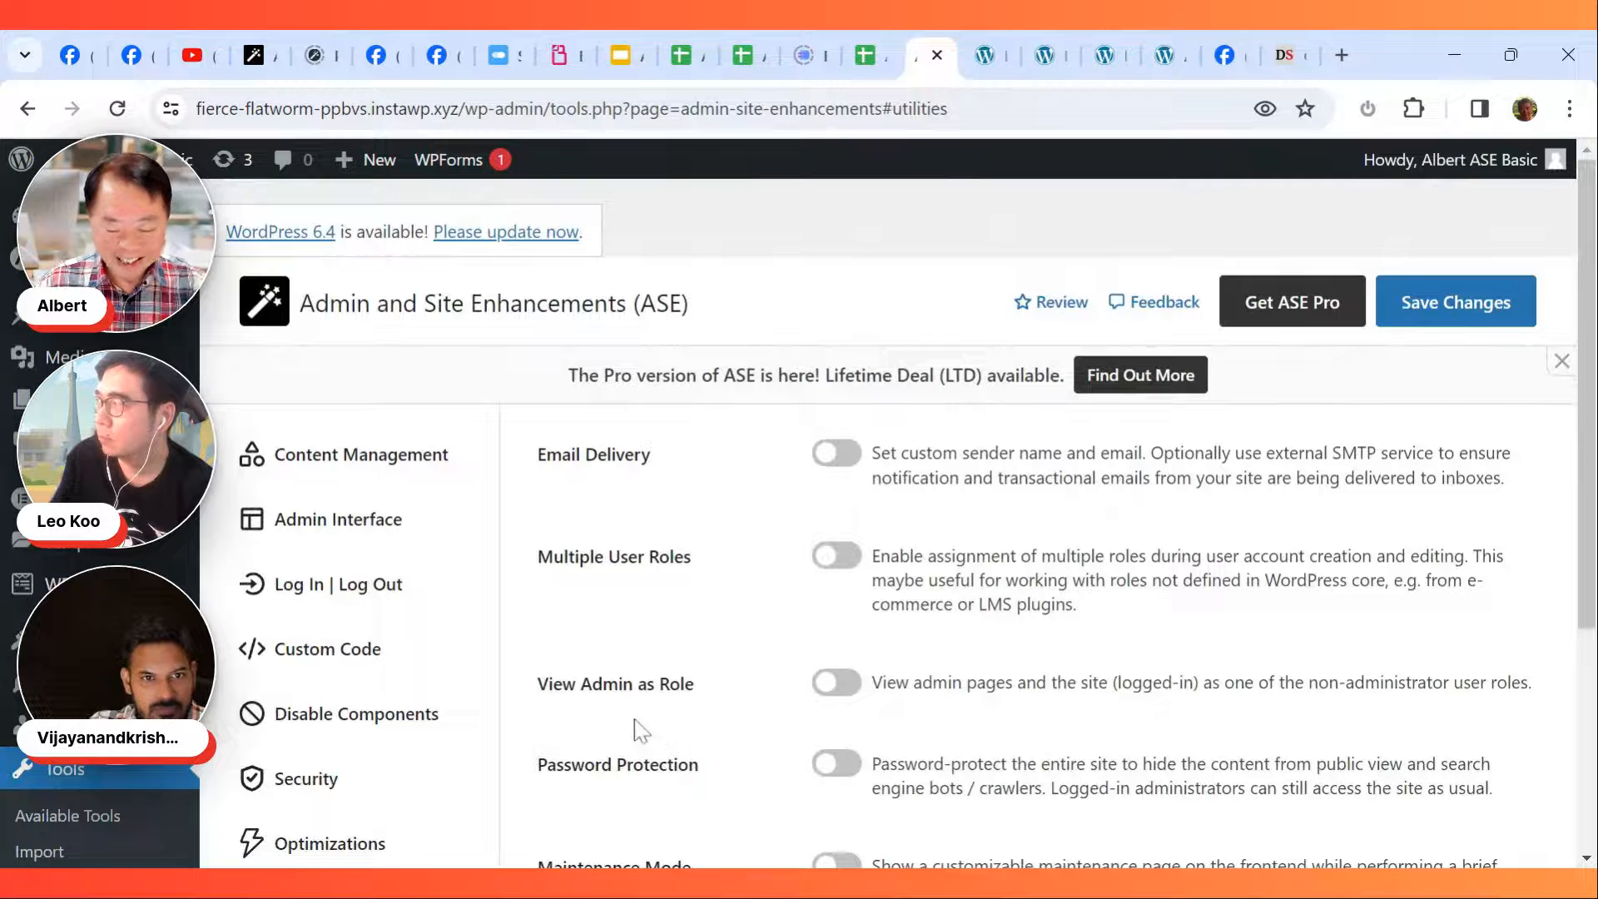
Step: Enable Email Delivery, expand its sender and SMTP settings for review, and switch it back off
left_click(843, 449)
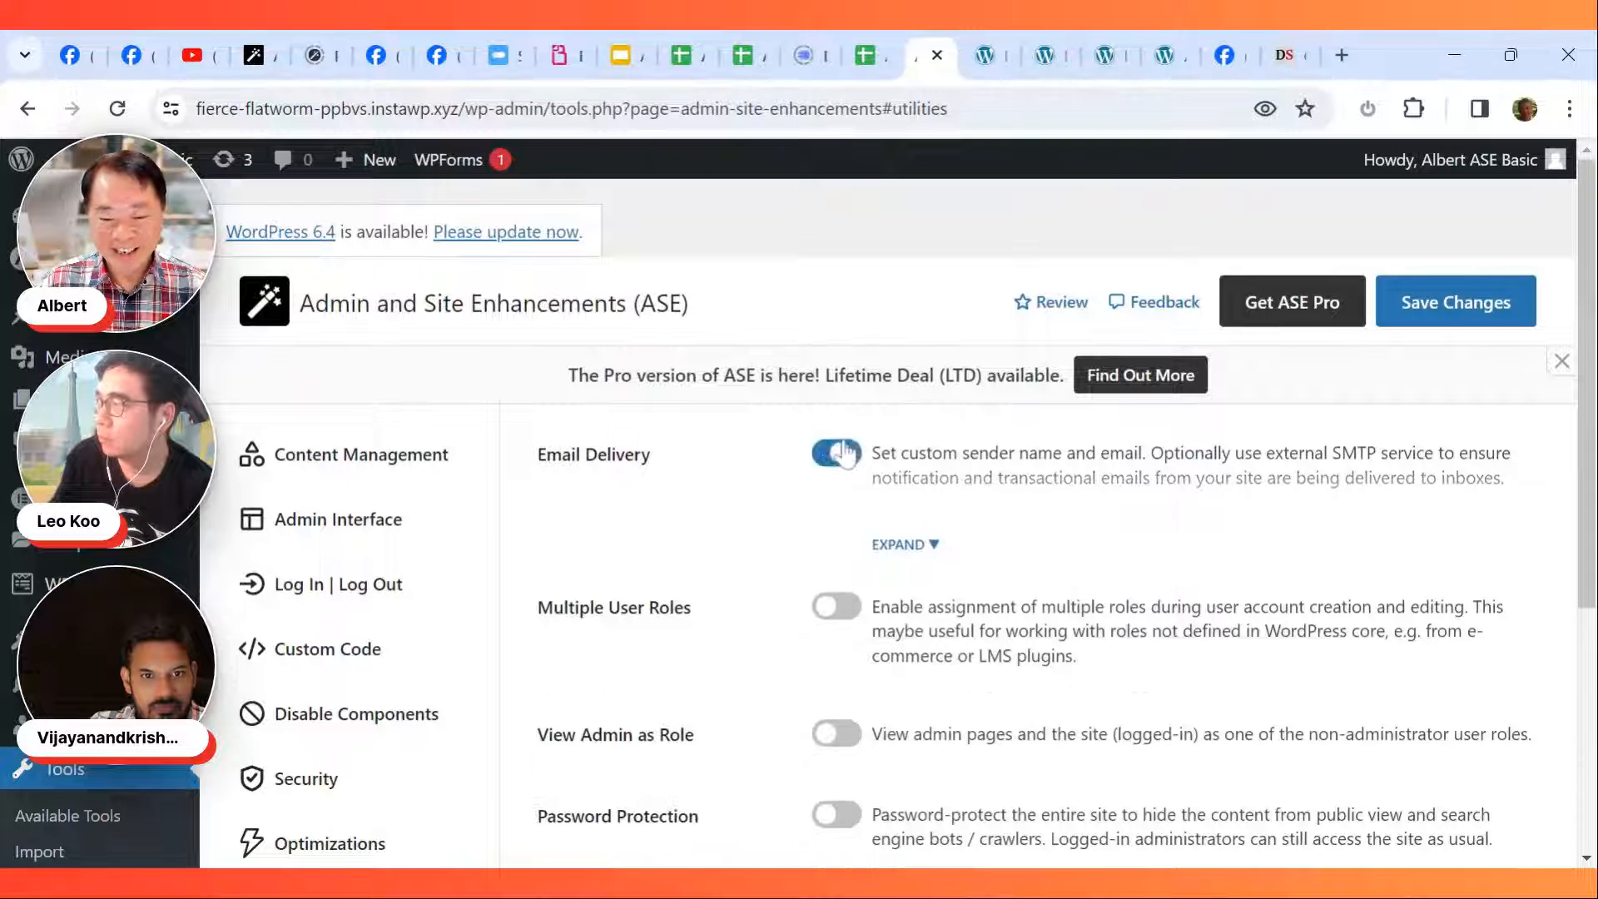
left_click(924, 549)
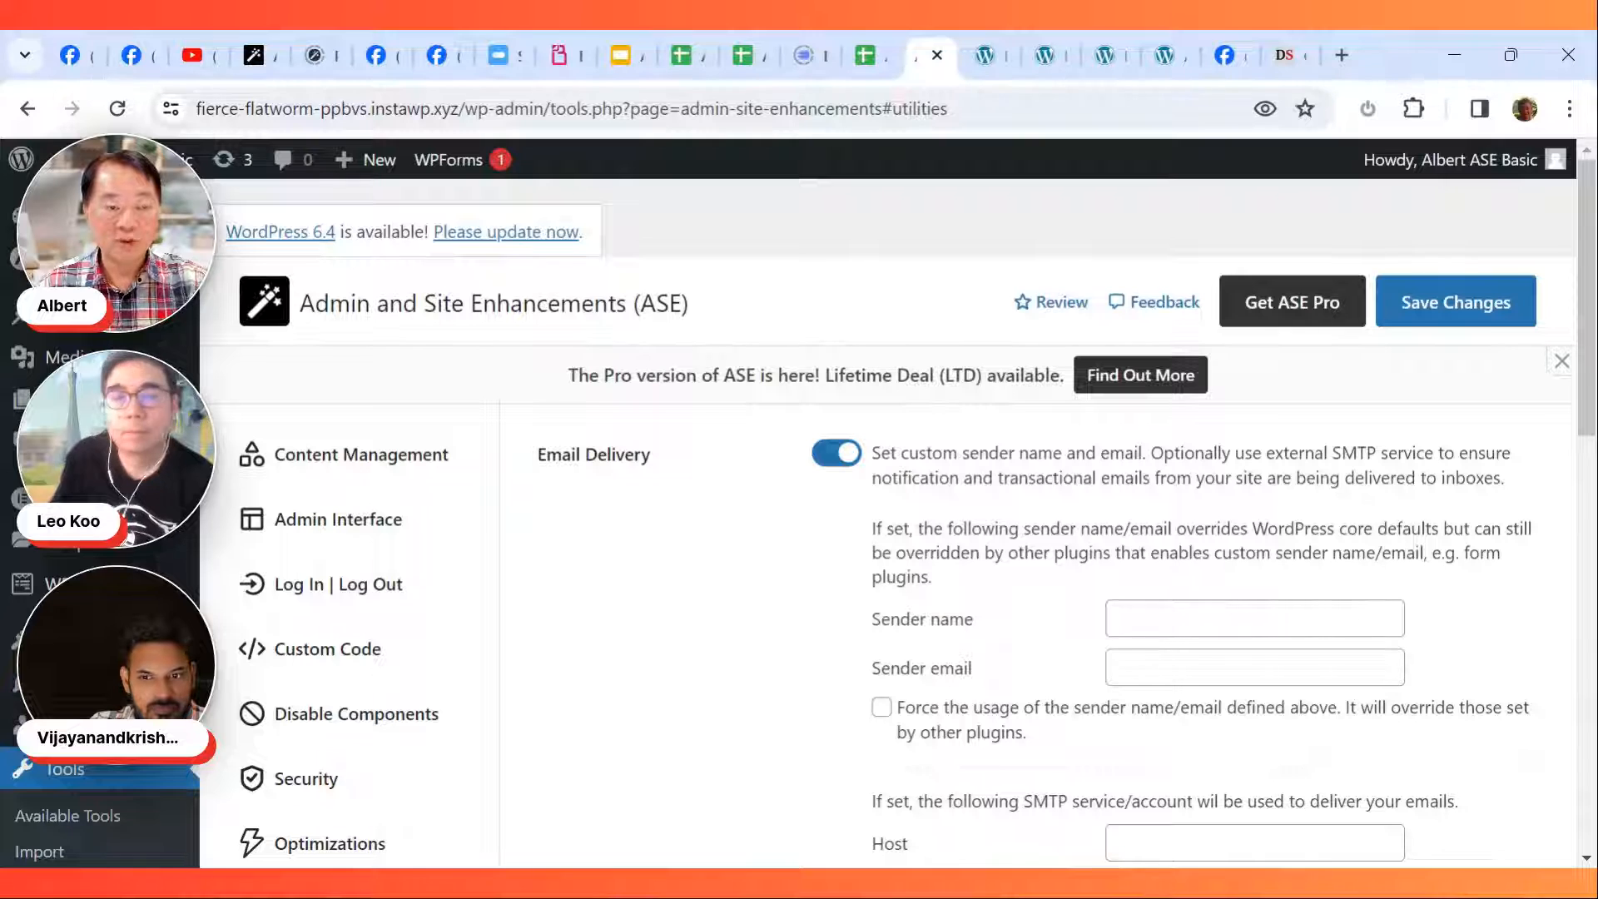
scroll(1002, 761, "down", 1)
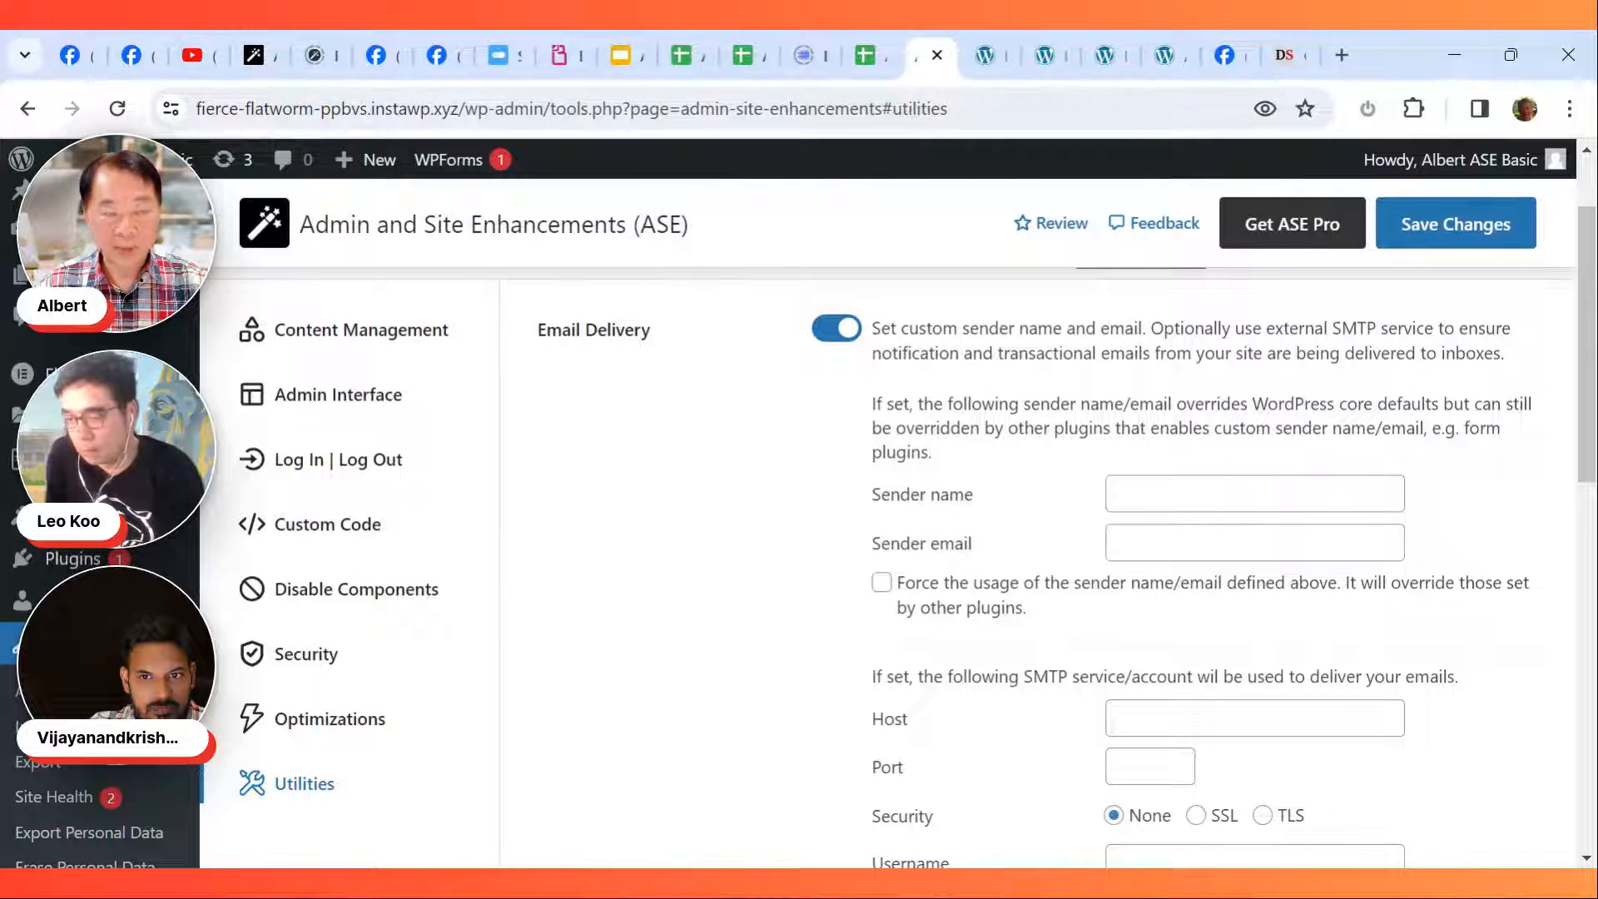
left_click(832, 337)
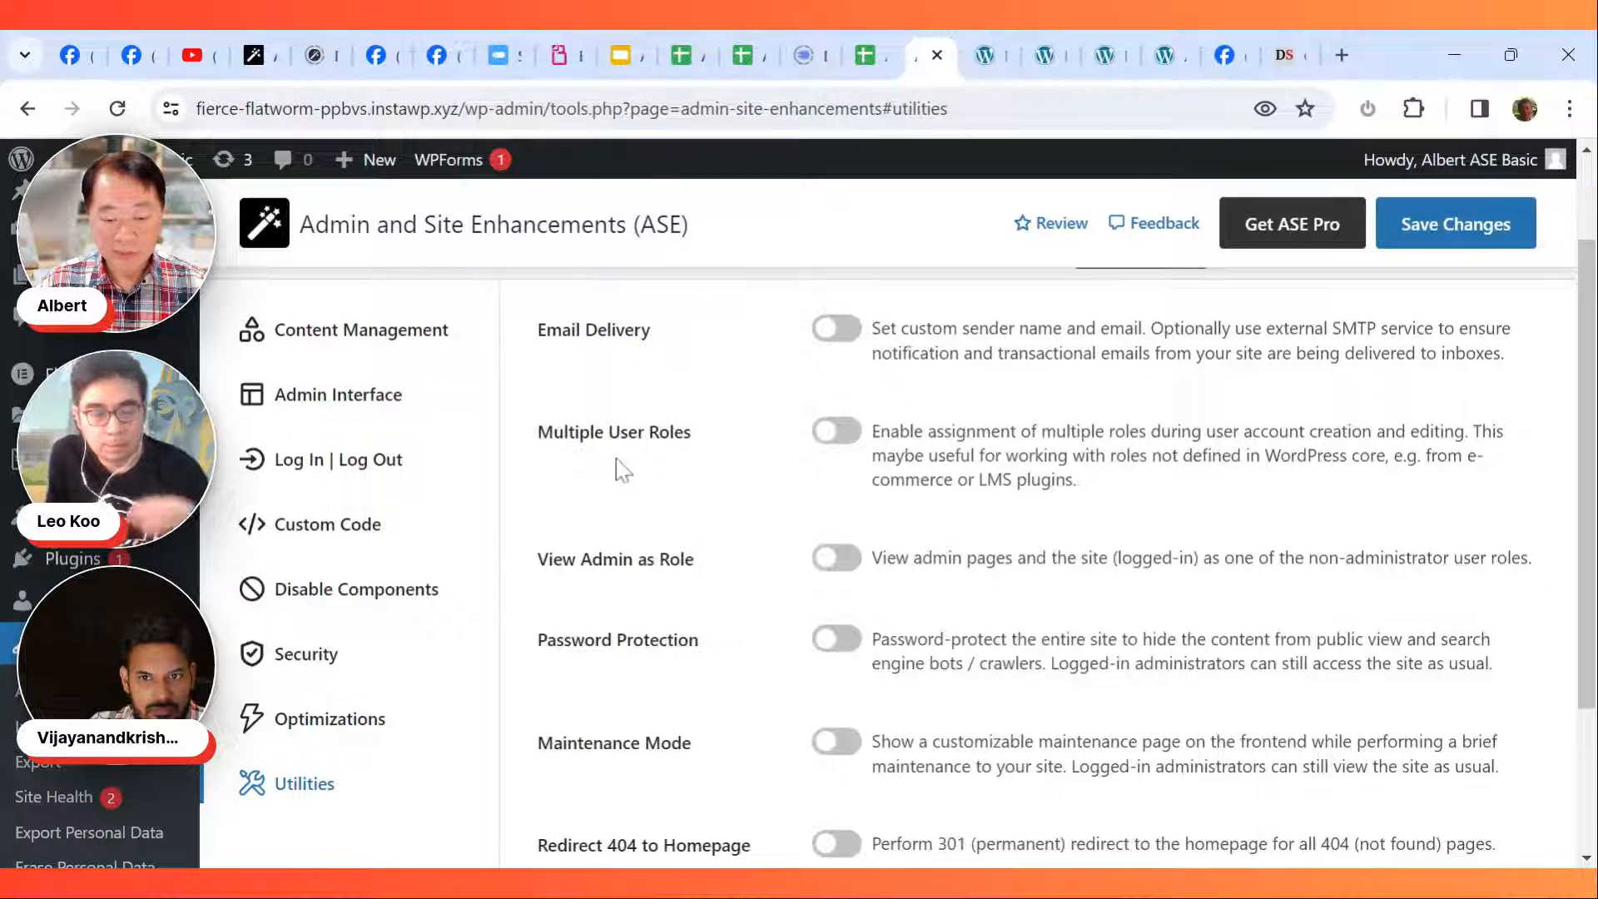
Step: Try the Multiple User Roles and View Admin as Role options and switch both back off
left_click(839, 431)
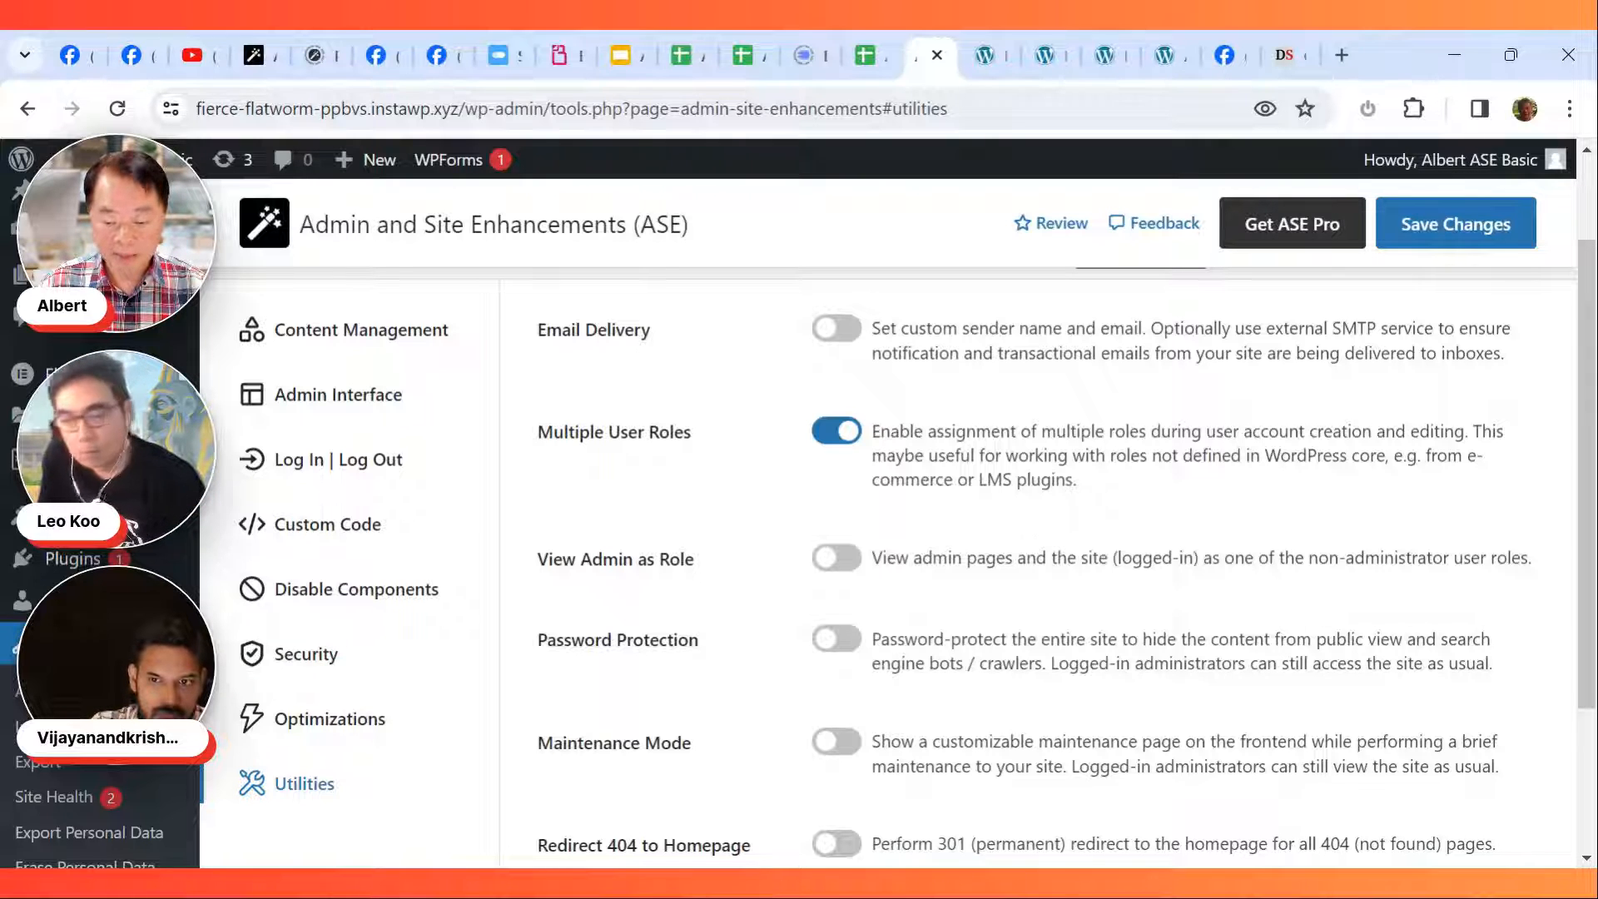
left_click(830, 448)
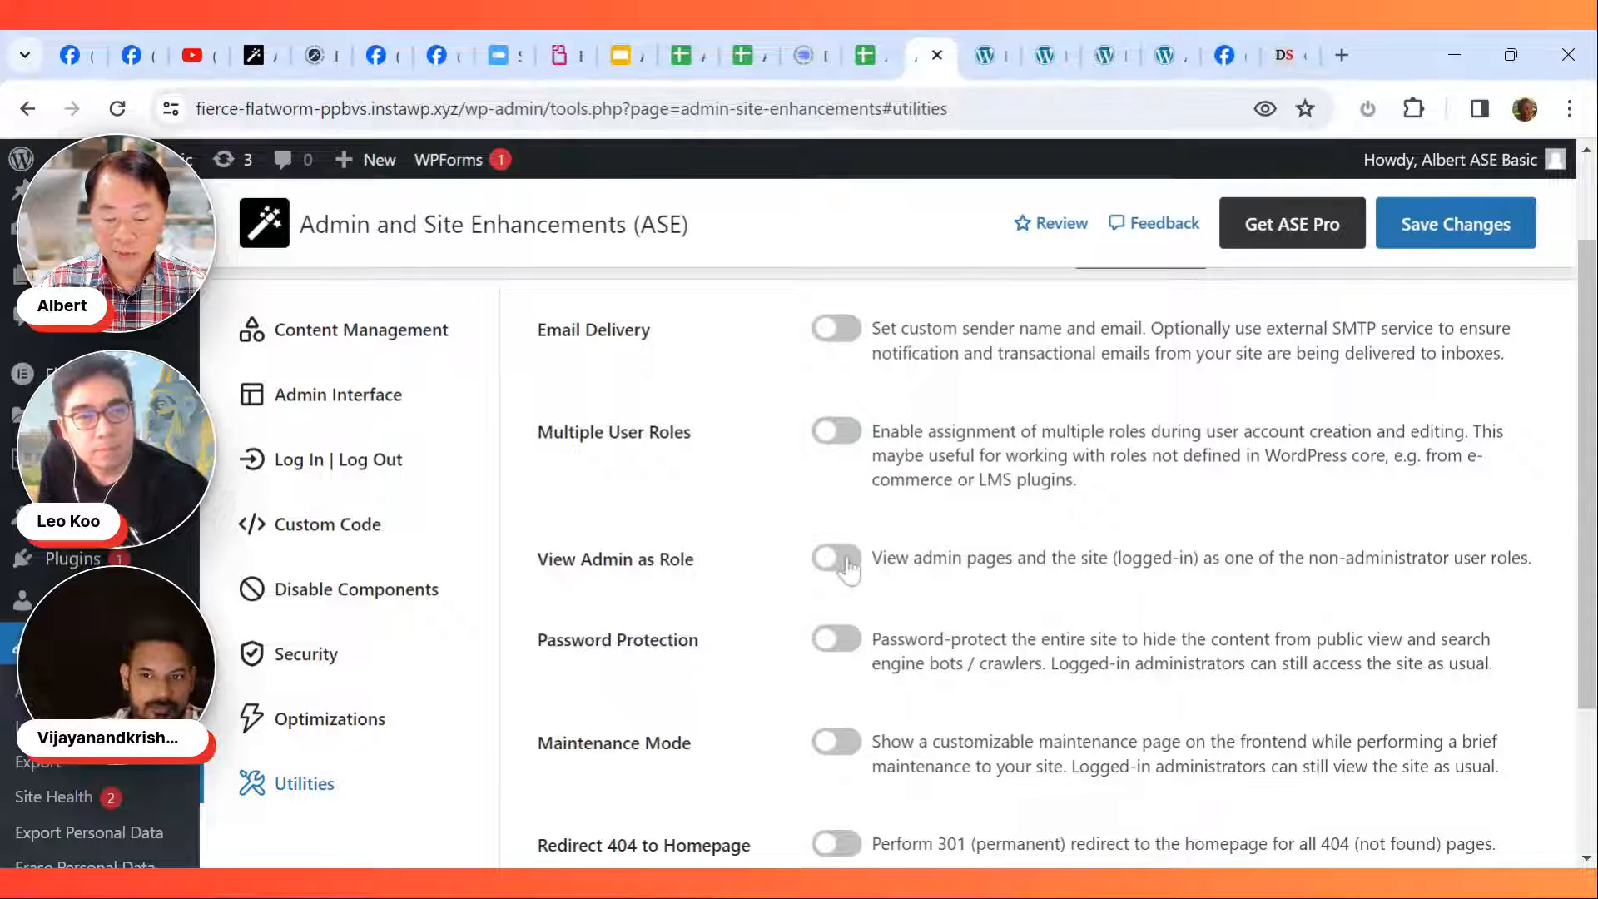
left_click(845, 563)
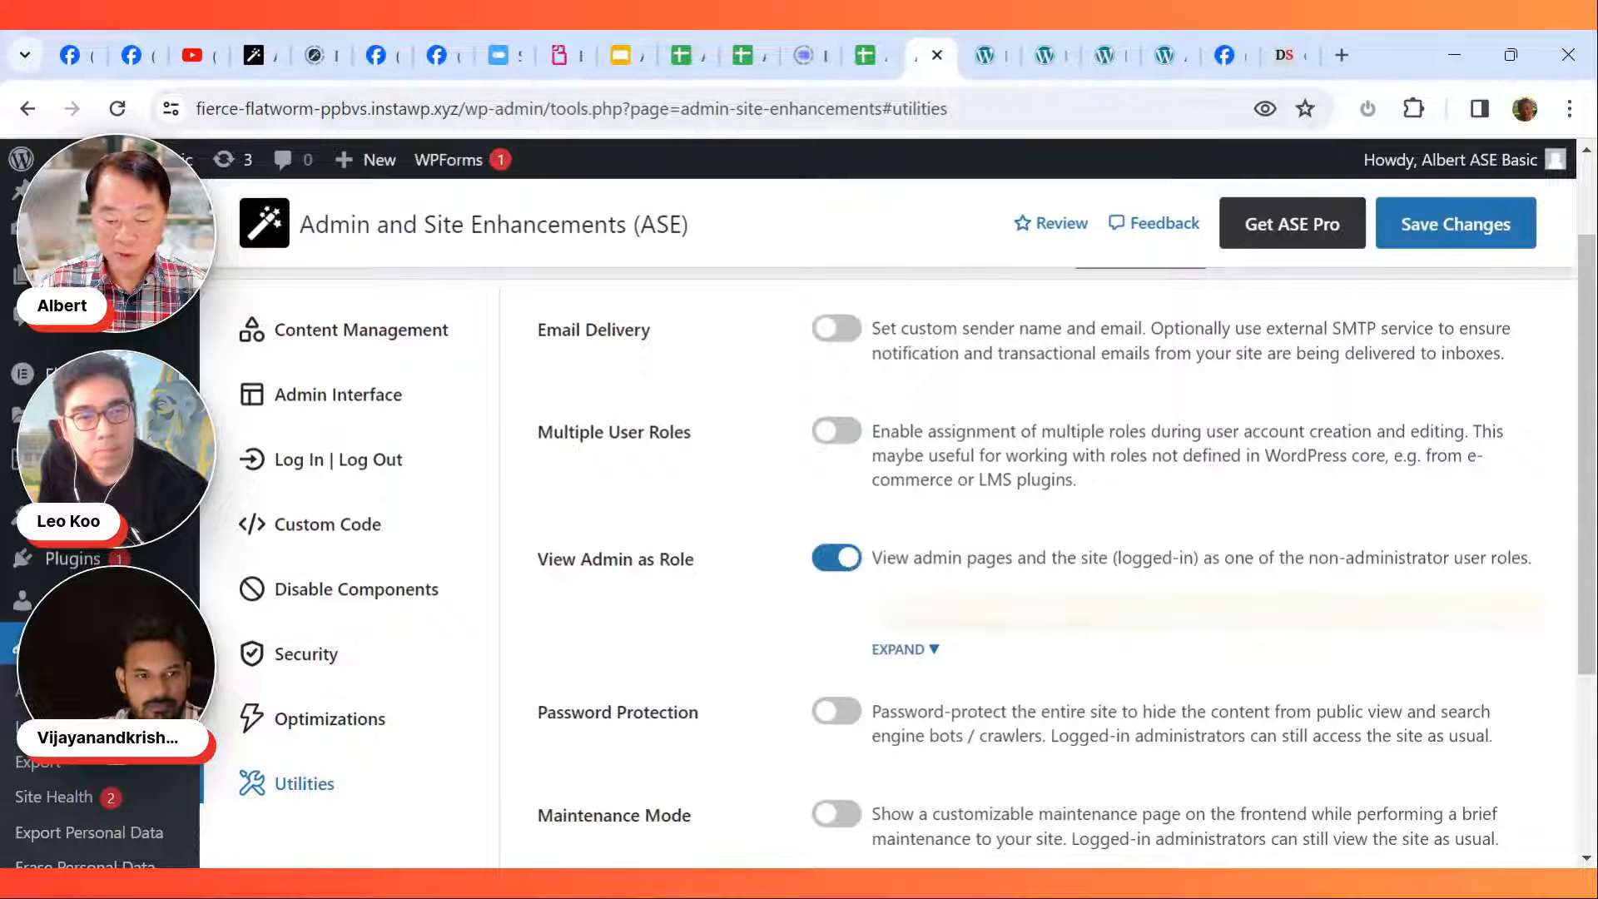
left_click(916, 661)
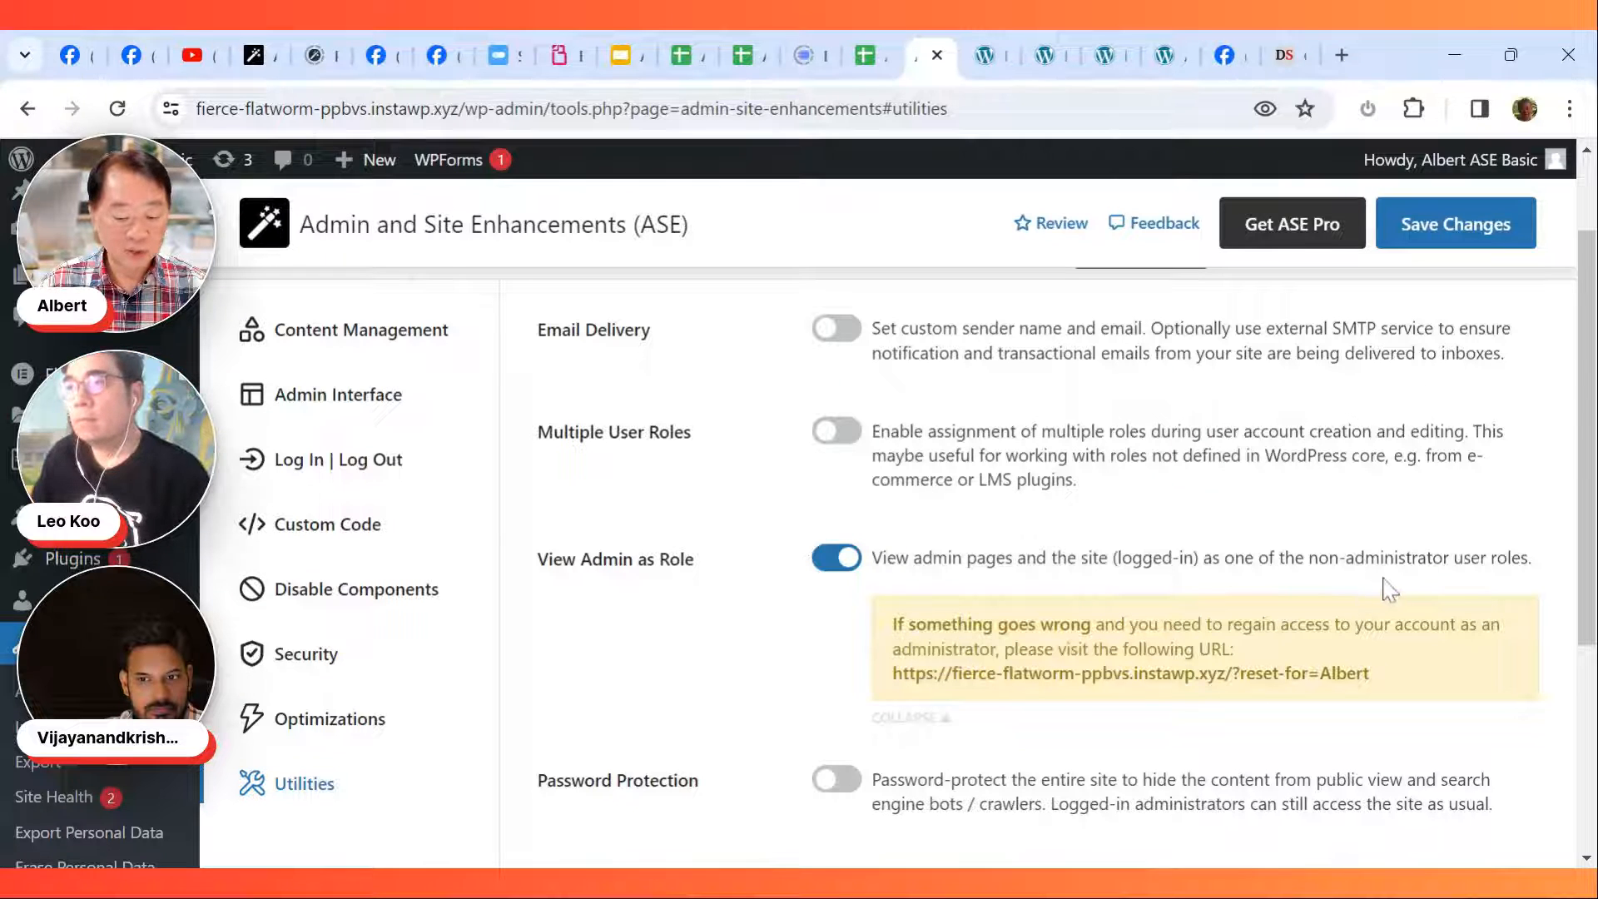
left_click(860, 569)
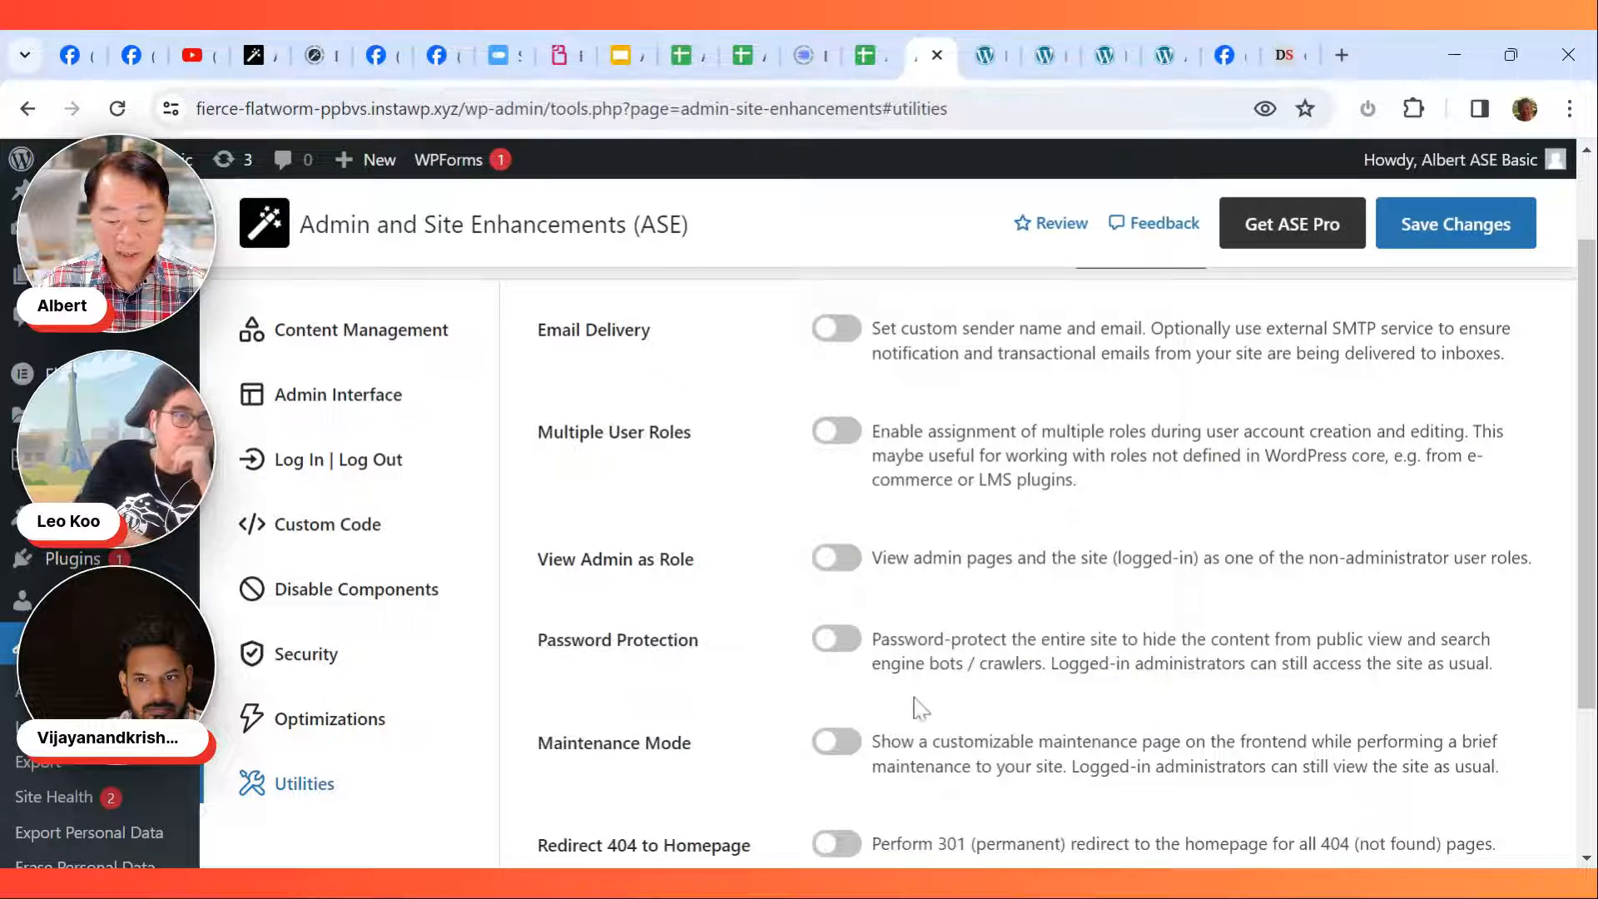
Step: Enable Password Protection, expand it and clear its password field, and switch the option back off
scroll(836, 801, "down", 2)
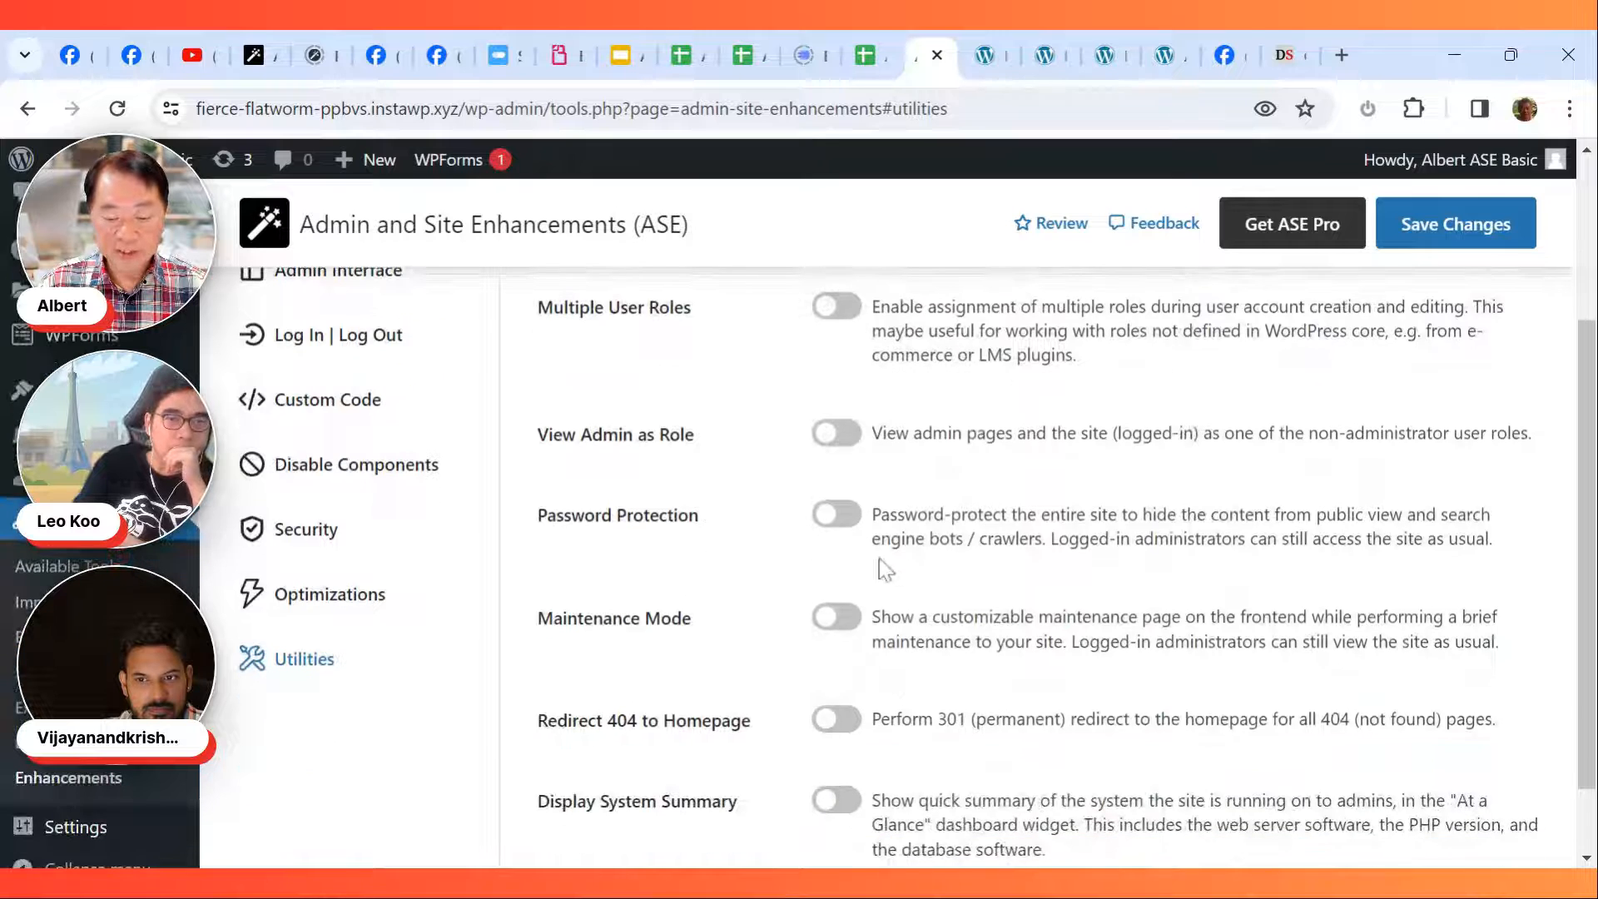
left_click(846, 521)
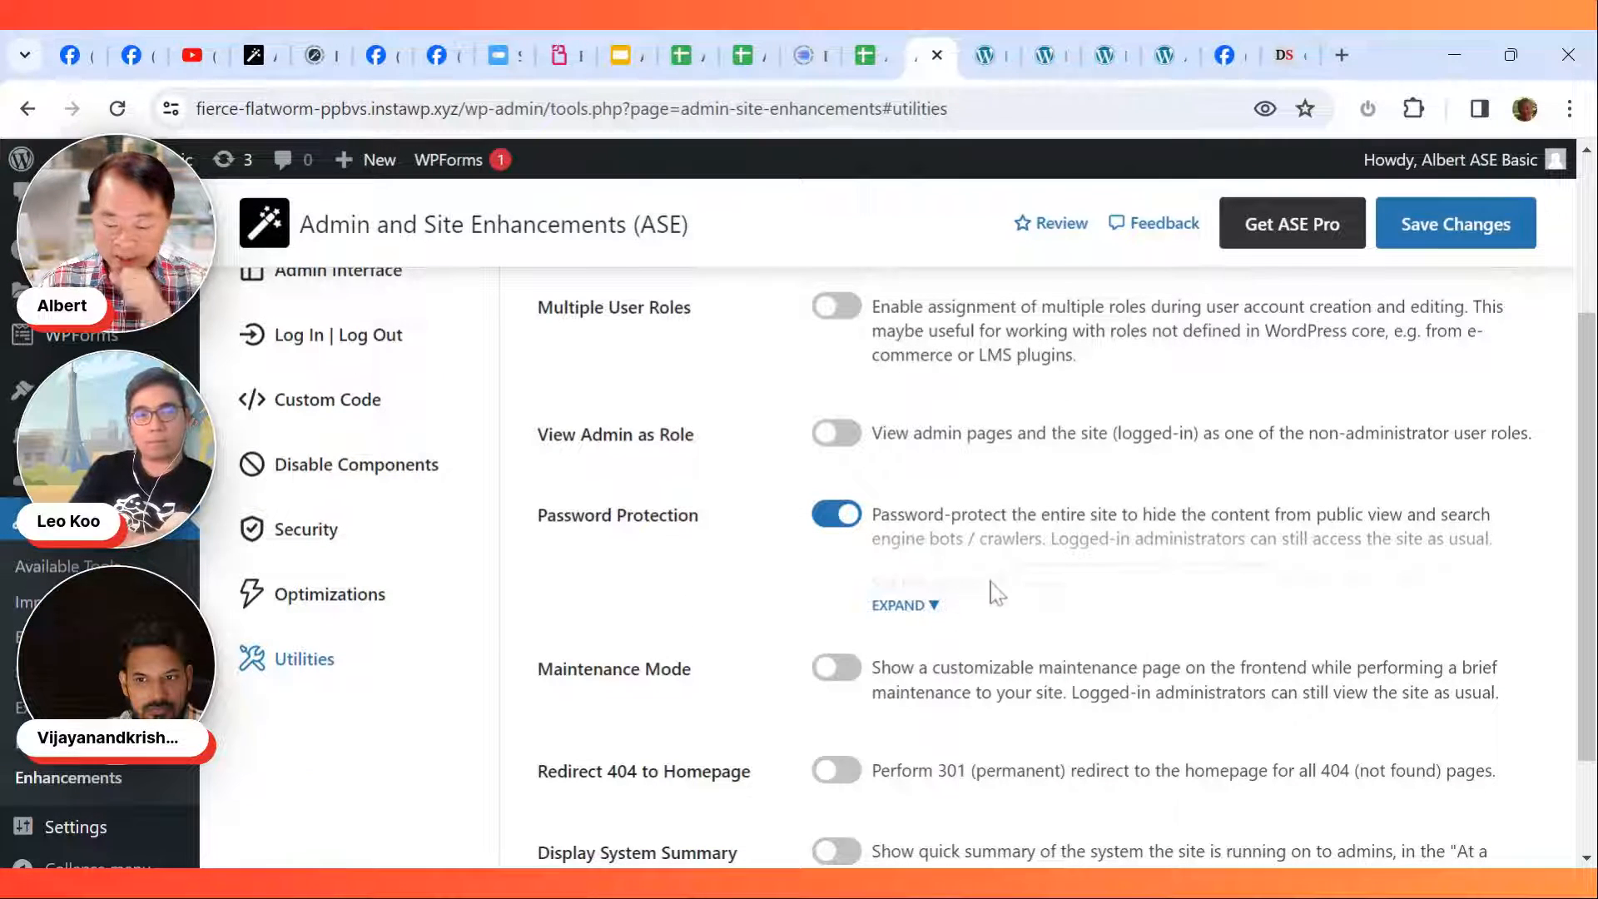
left_click(897, 608)
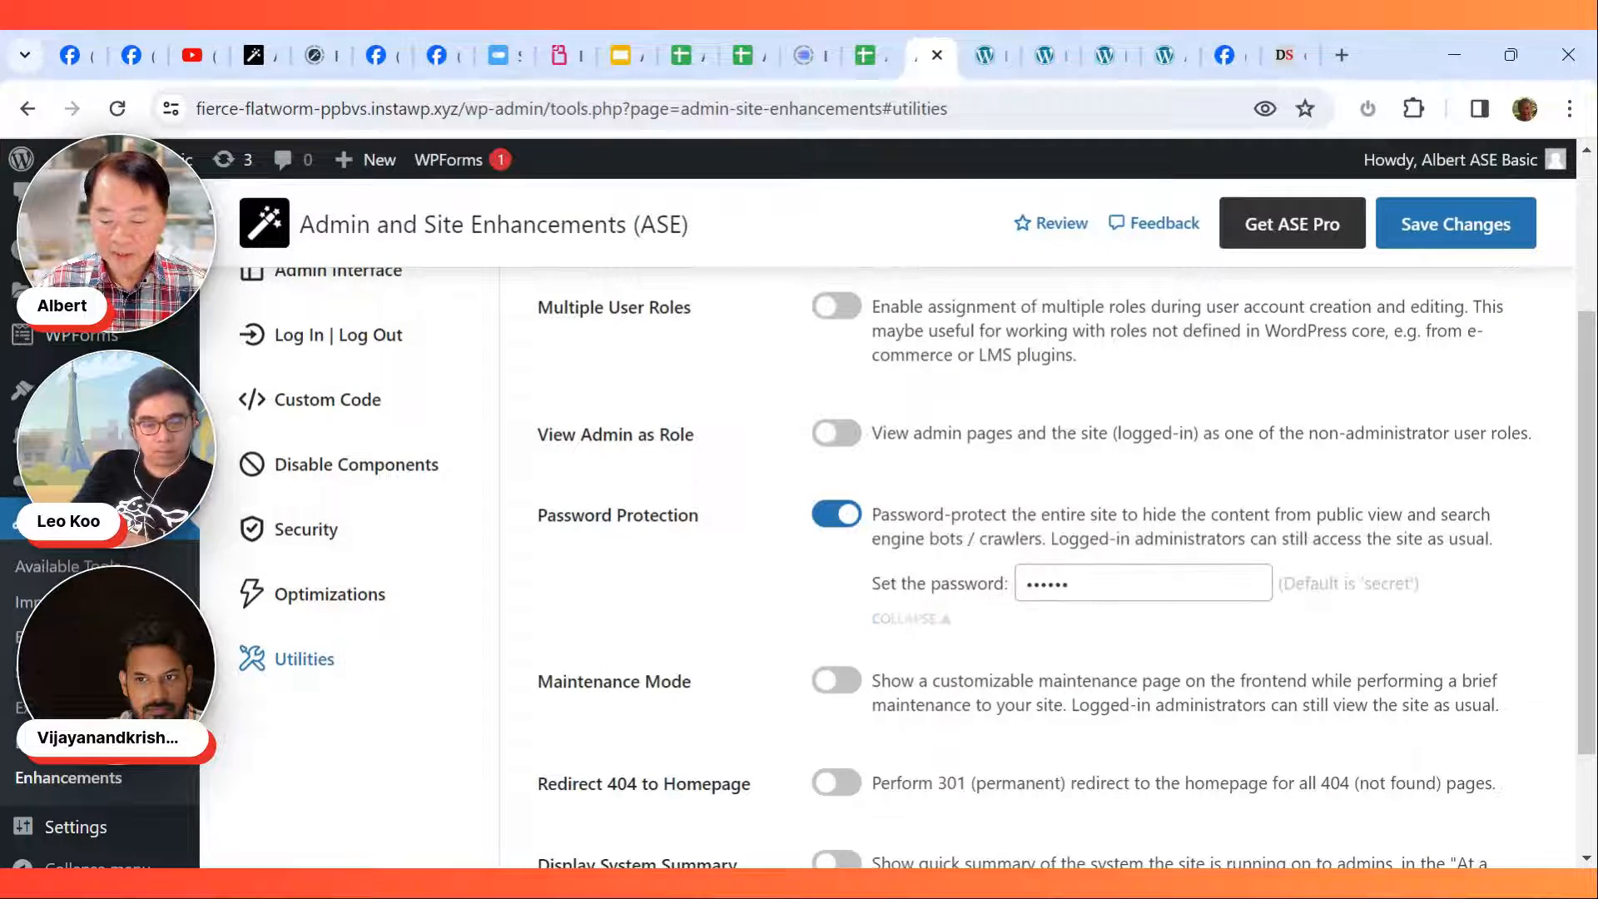
left_click(1141, 583)
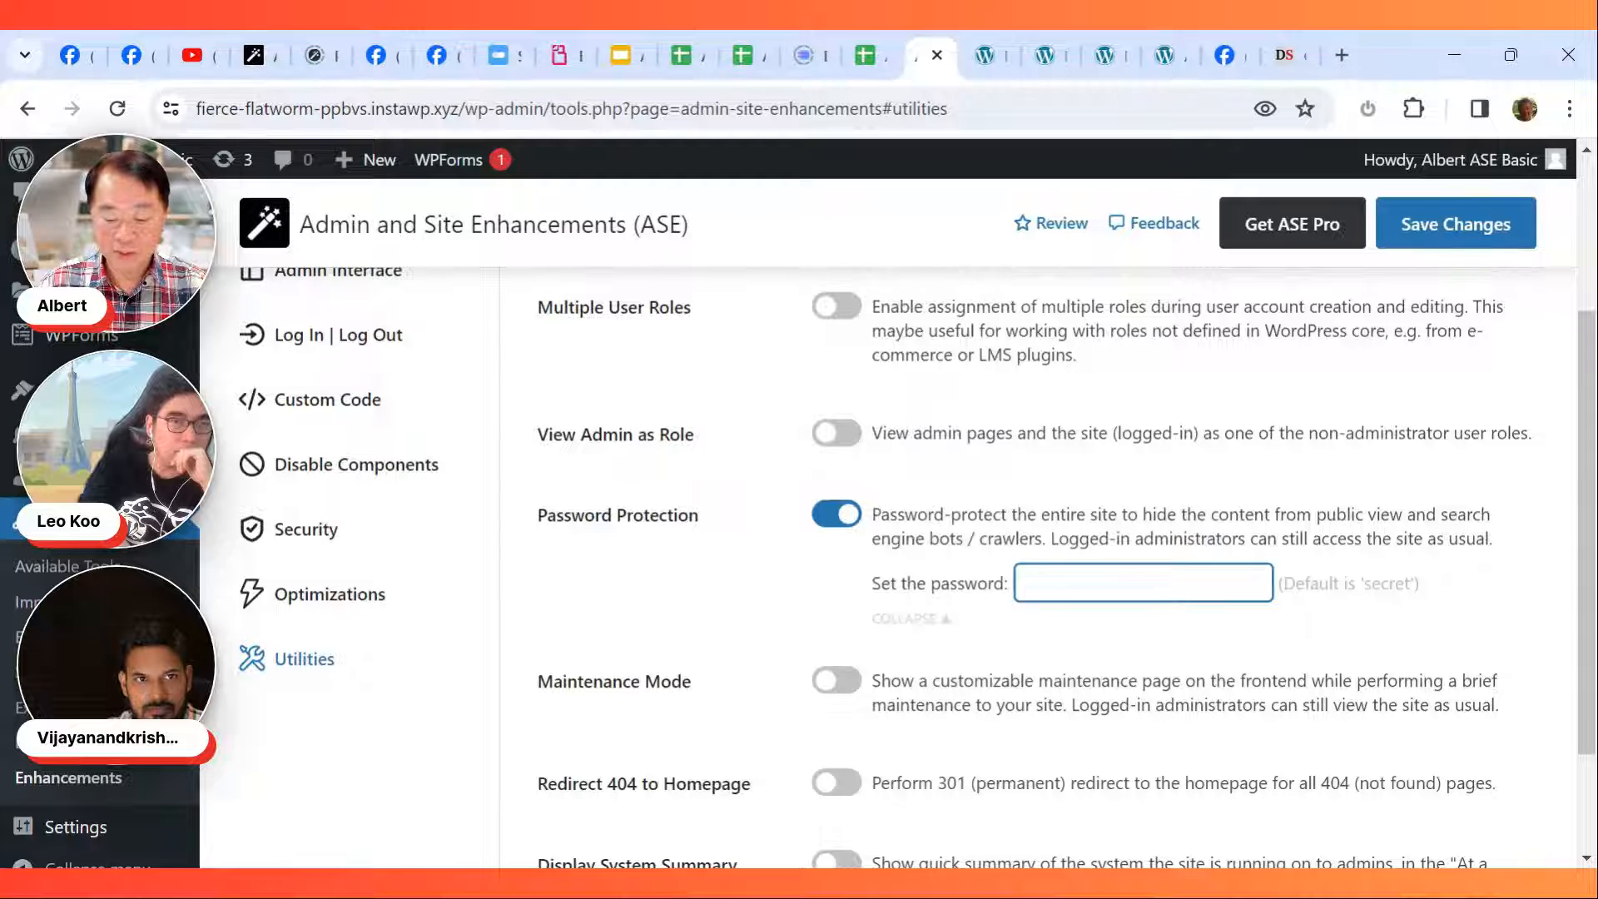
left_click(835, 517)
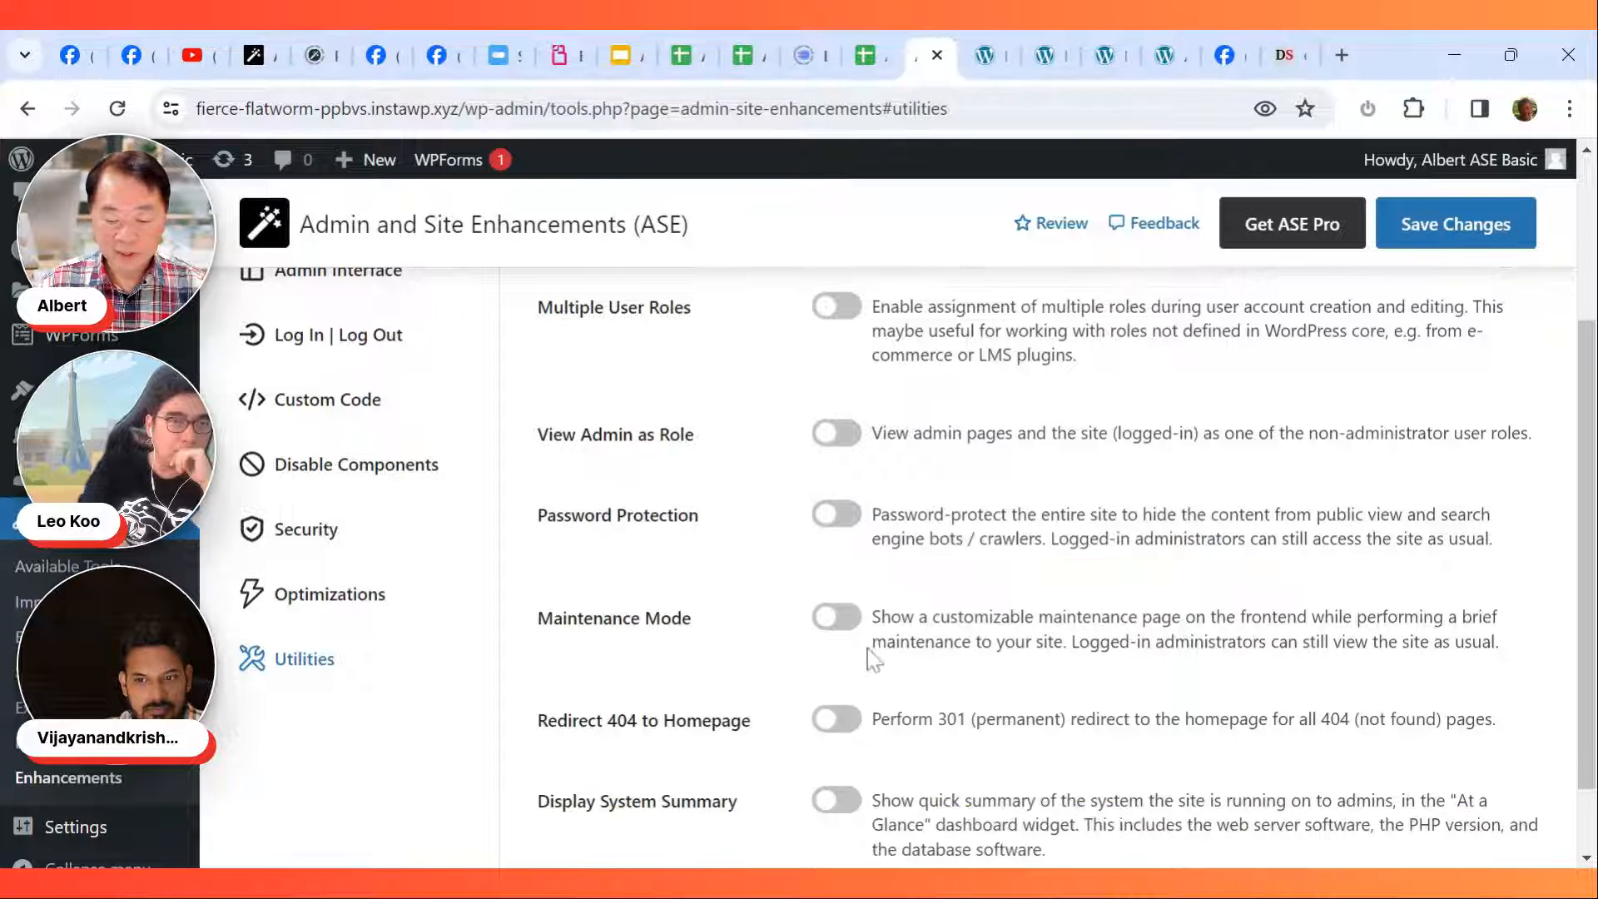
Step: Try Maintenance Mode, reviewing its heading, description and background settings, and Redirect 404 to Homepage, and switch both back off
left_click(840, 618)
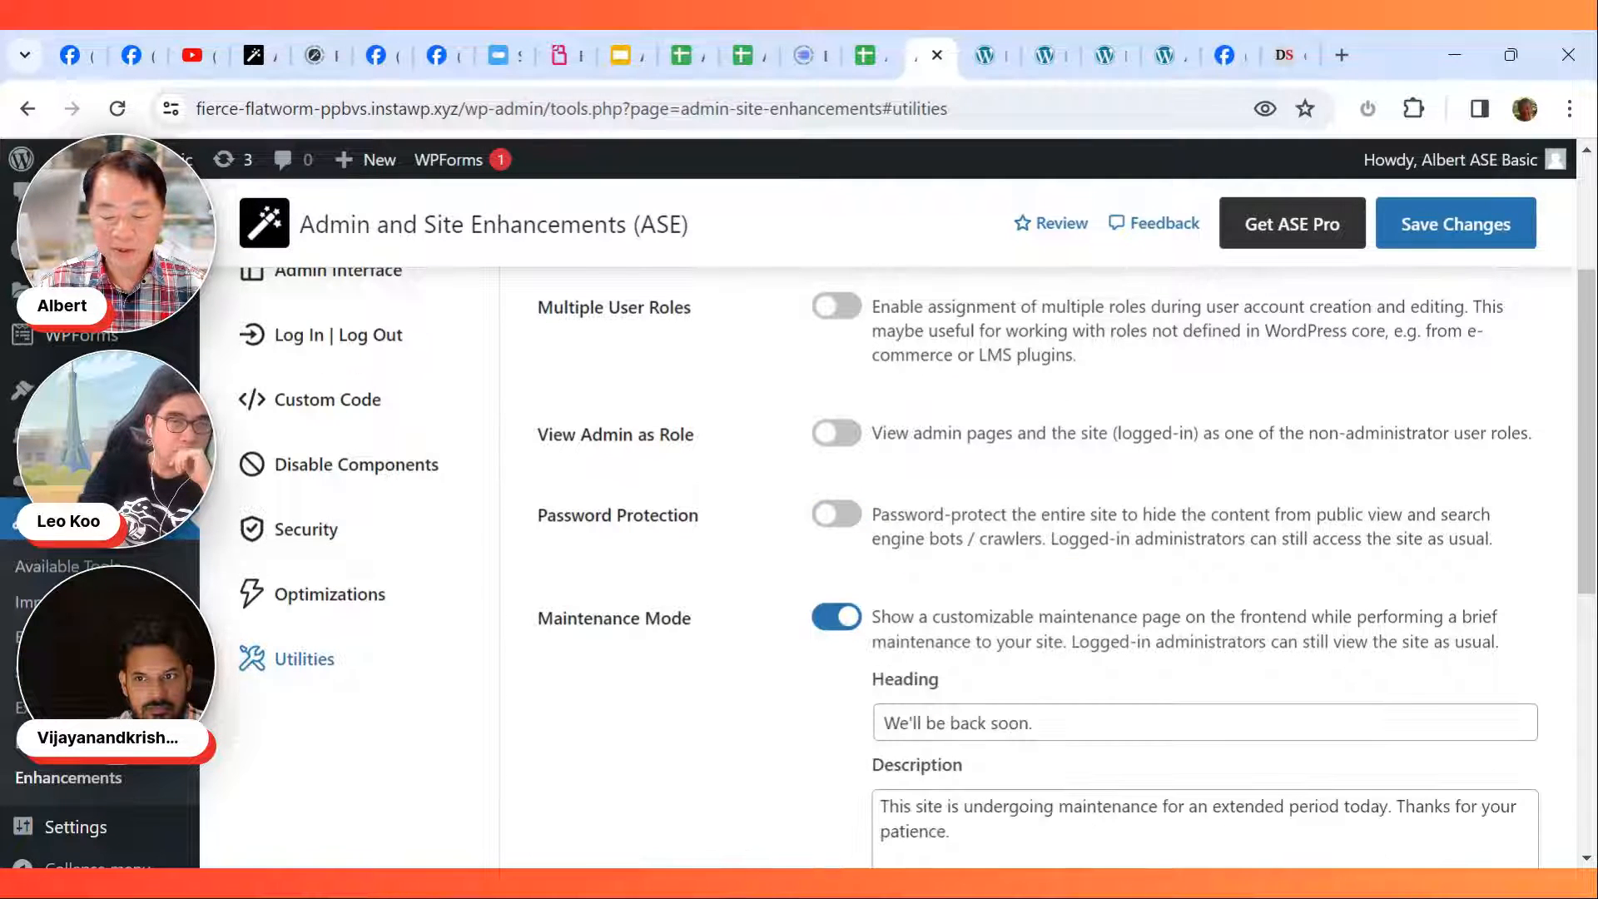
scroll(998, 749, "down", 3)
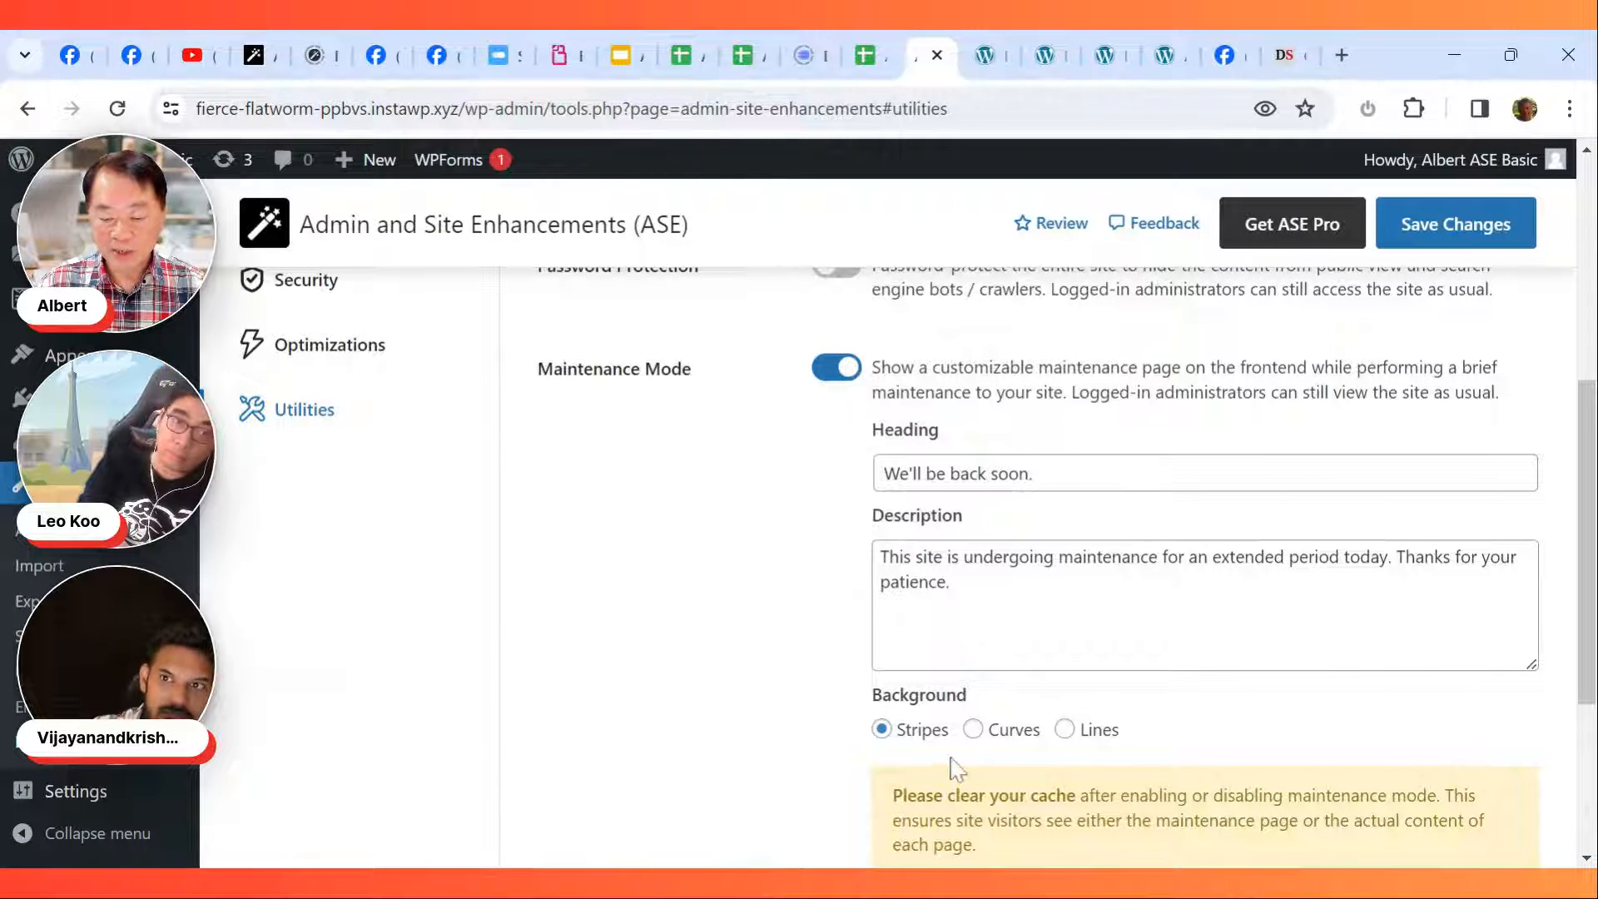
left_click(833, 385)
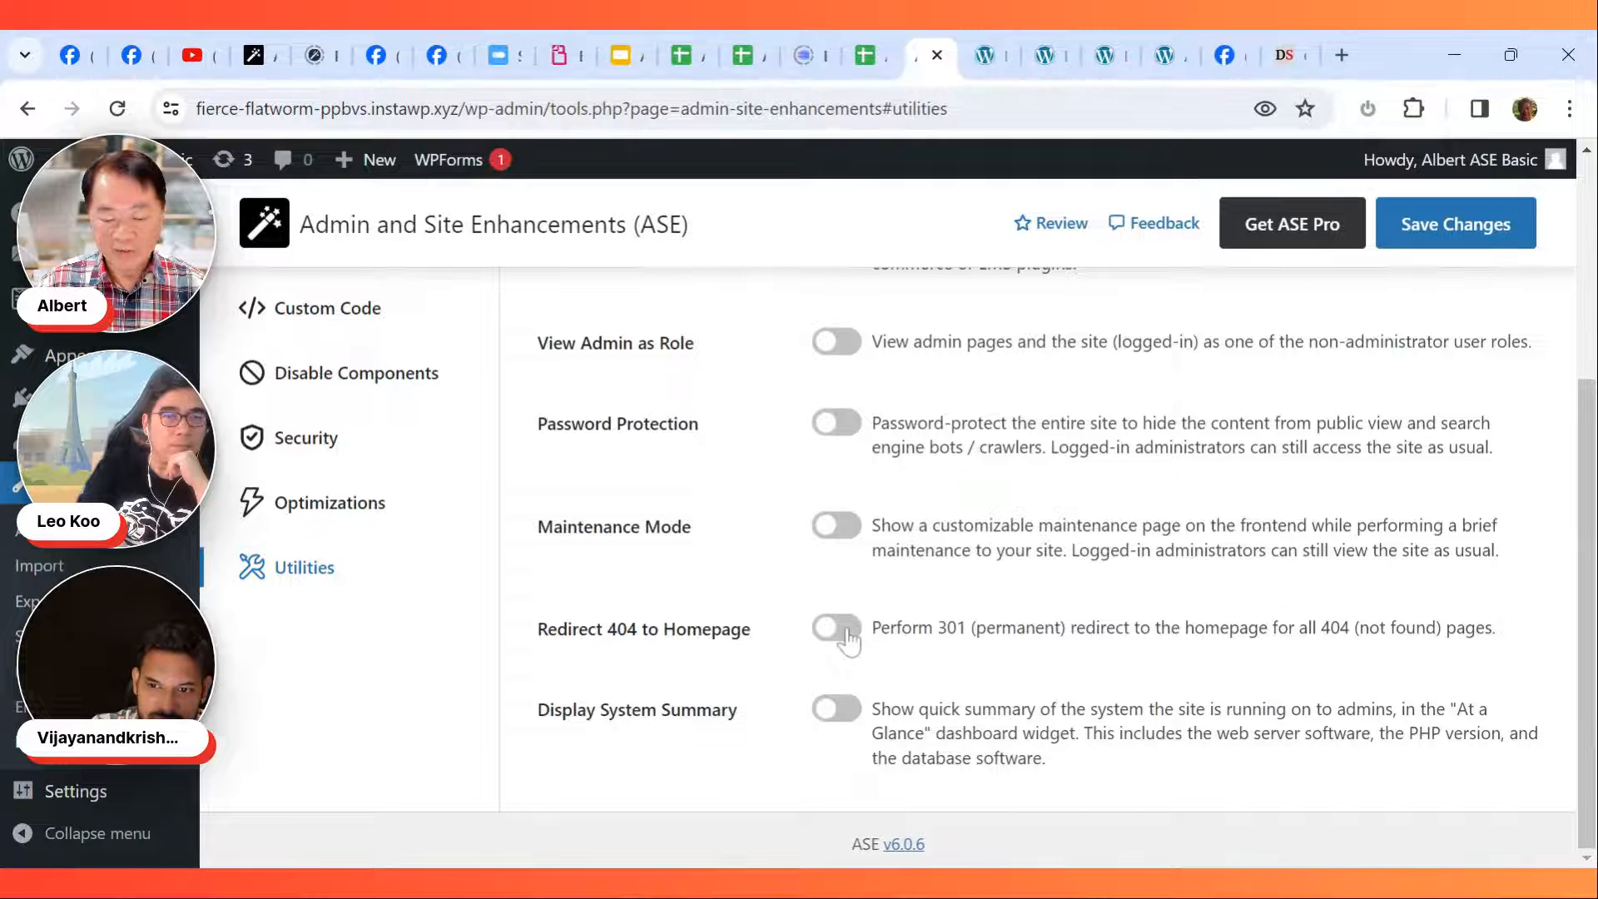
left_click(842, 630)
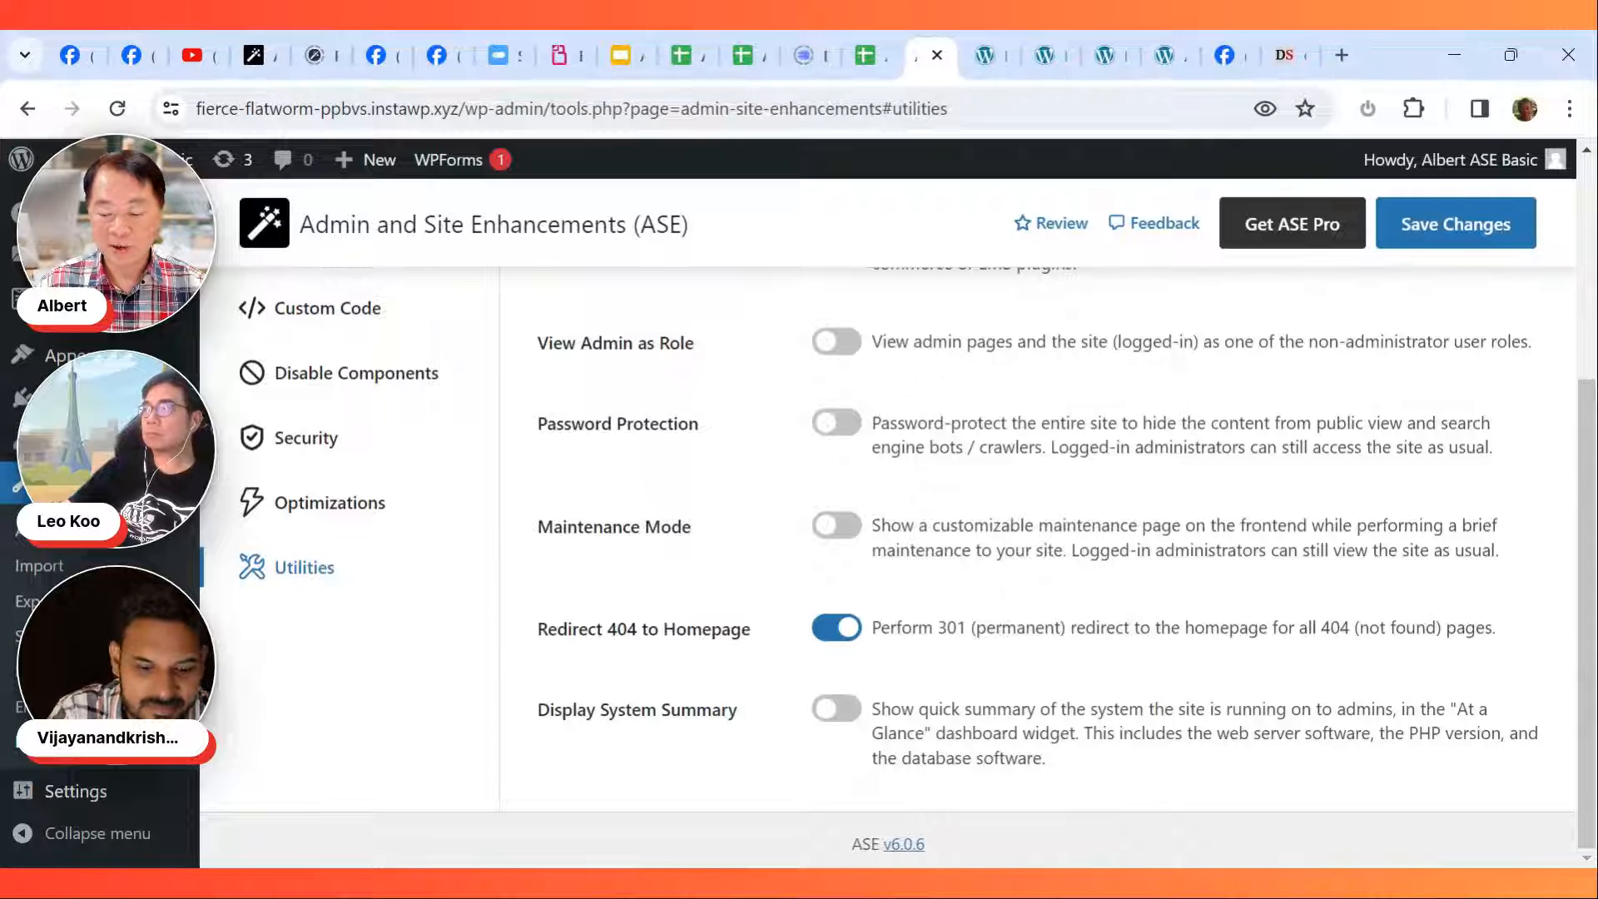
left_click(837, 630)
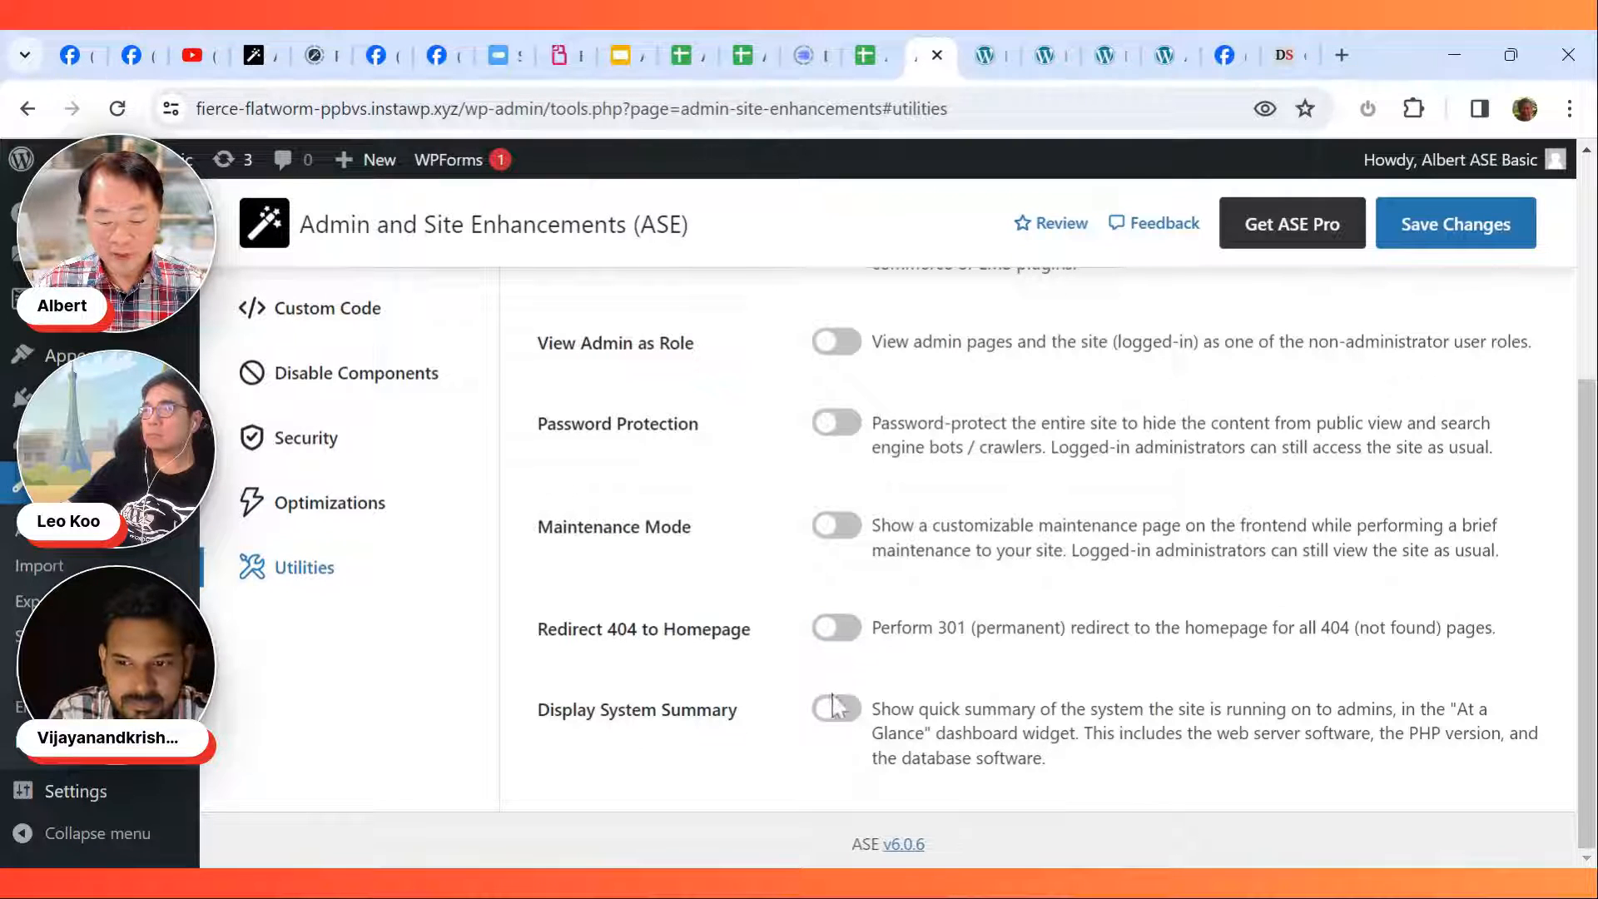
Step: Enable Display System Summary and save the ASE settings
left_click(840, 710)
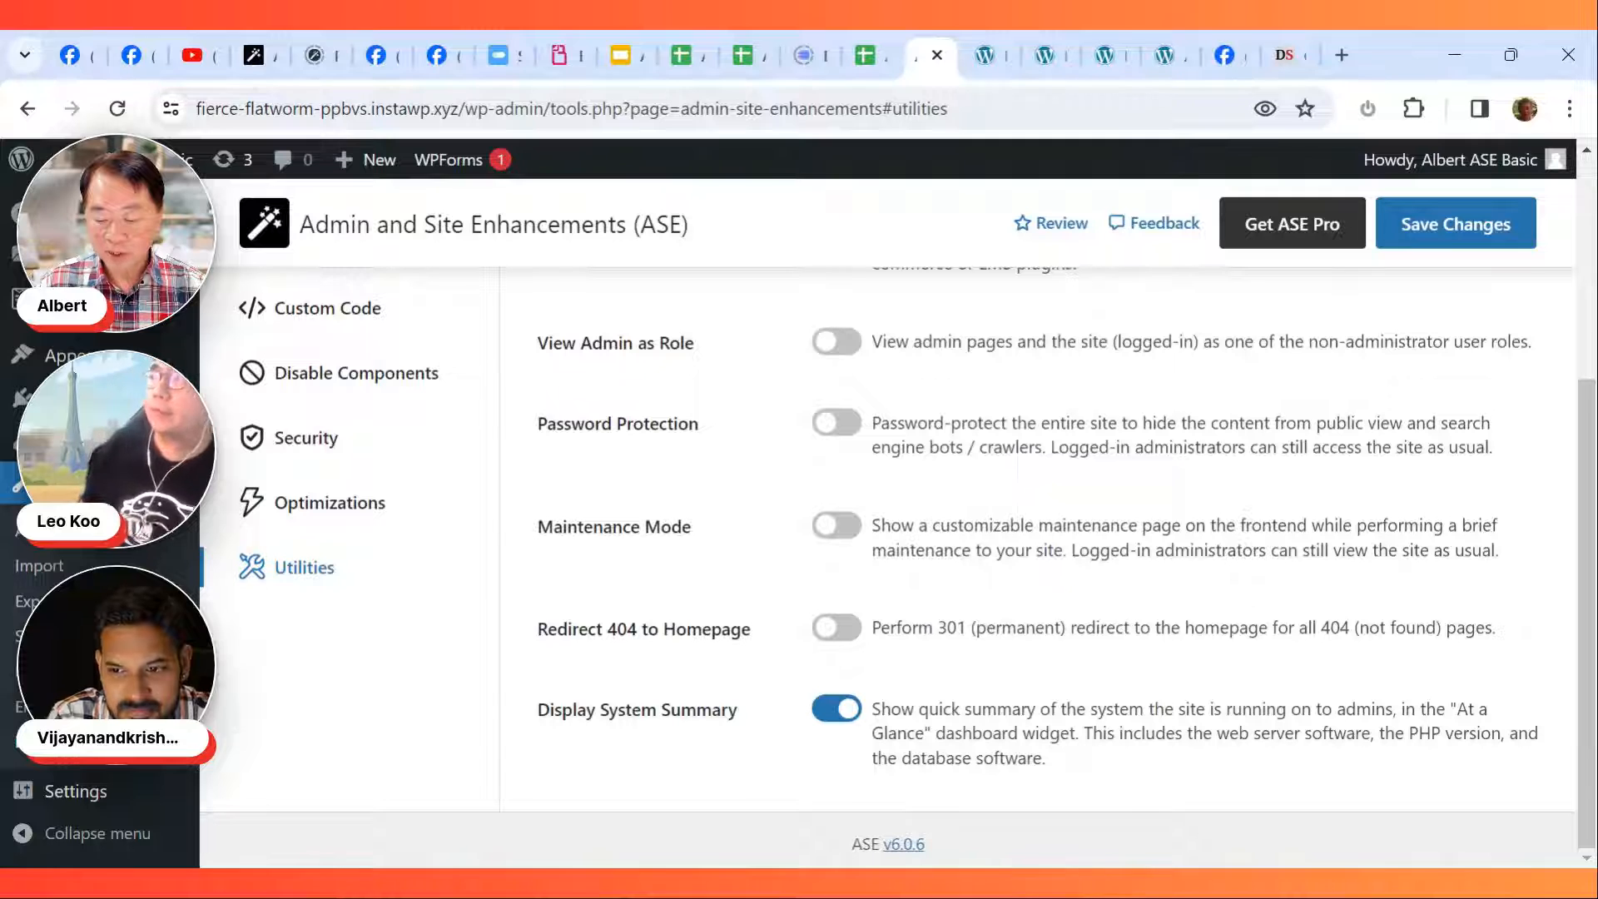
left_click(1460, 240)
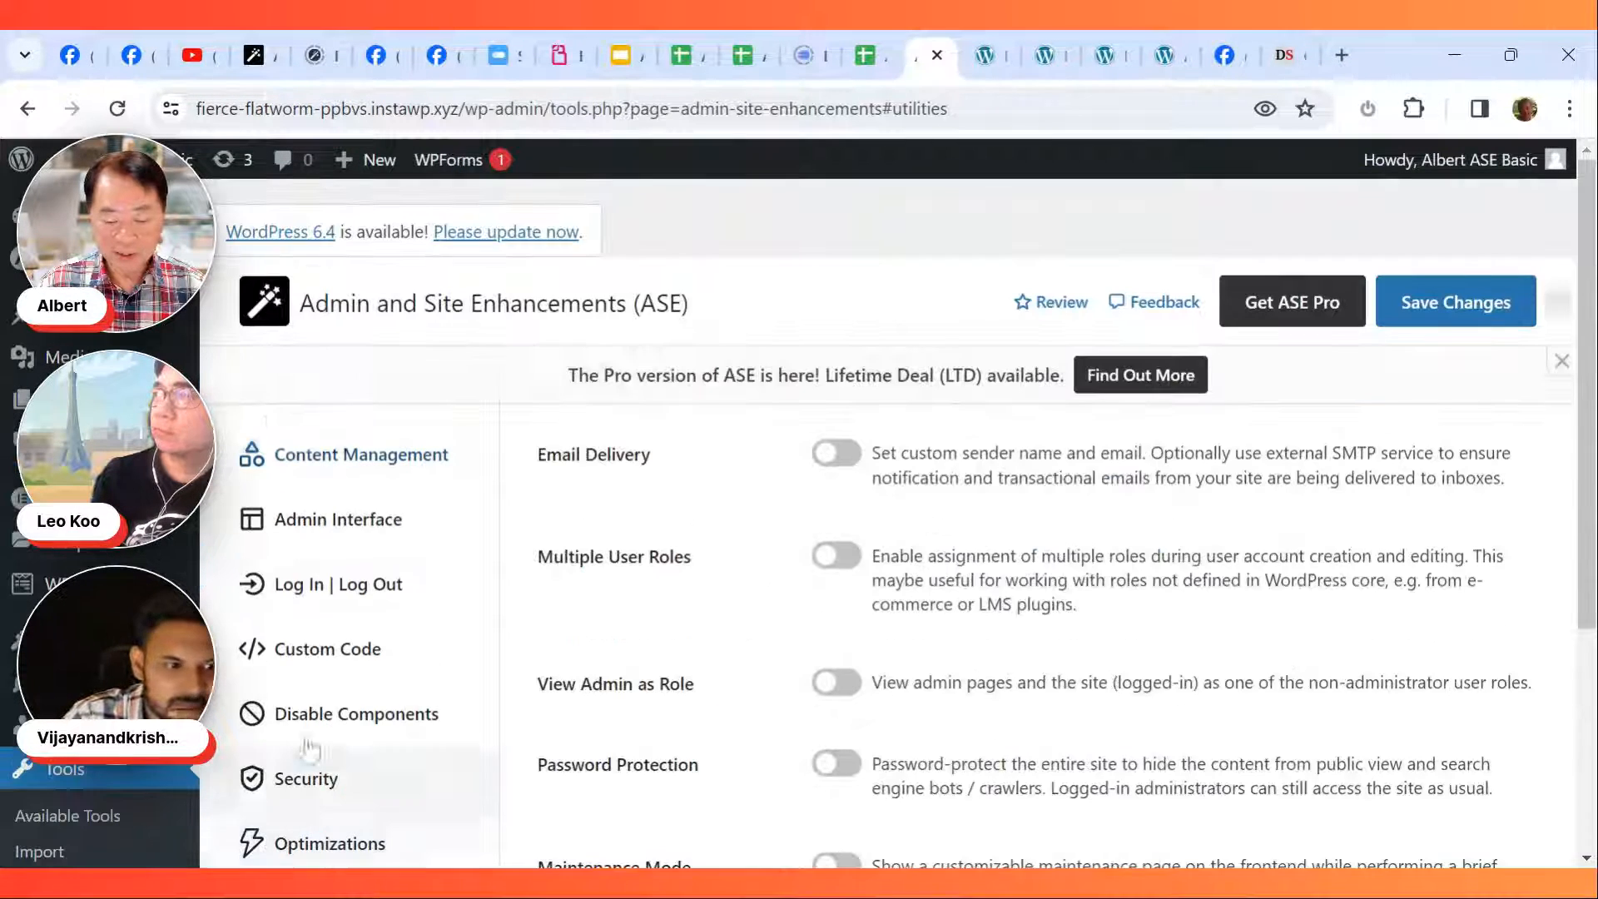
Step: Open the WordPress dashboard and examine the system summary in the At a Glance widget
mouse_move(17, 216)
left_click(223, 220)
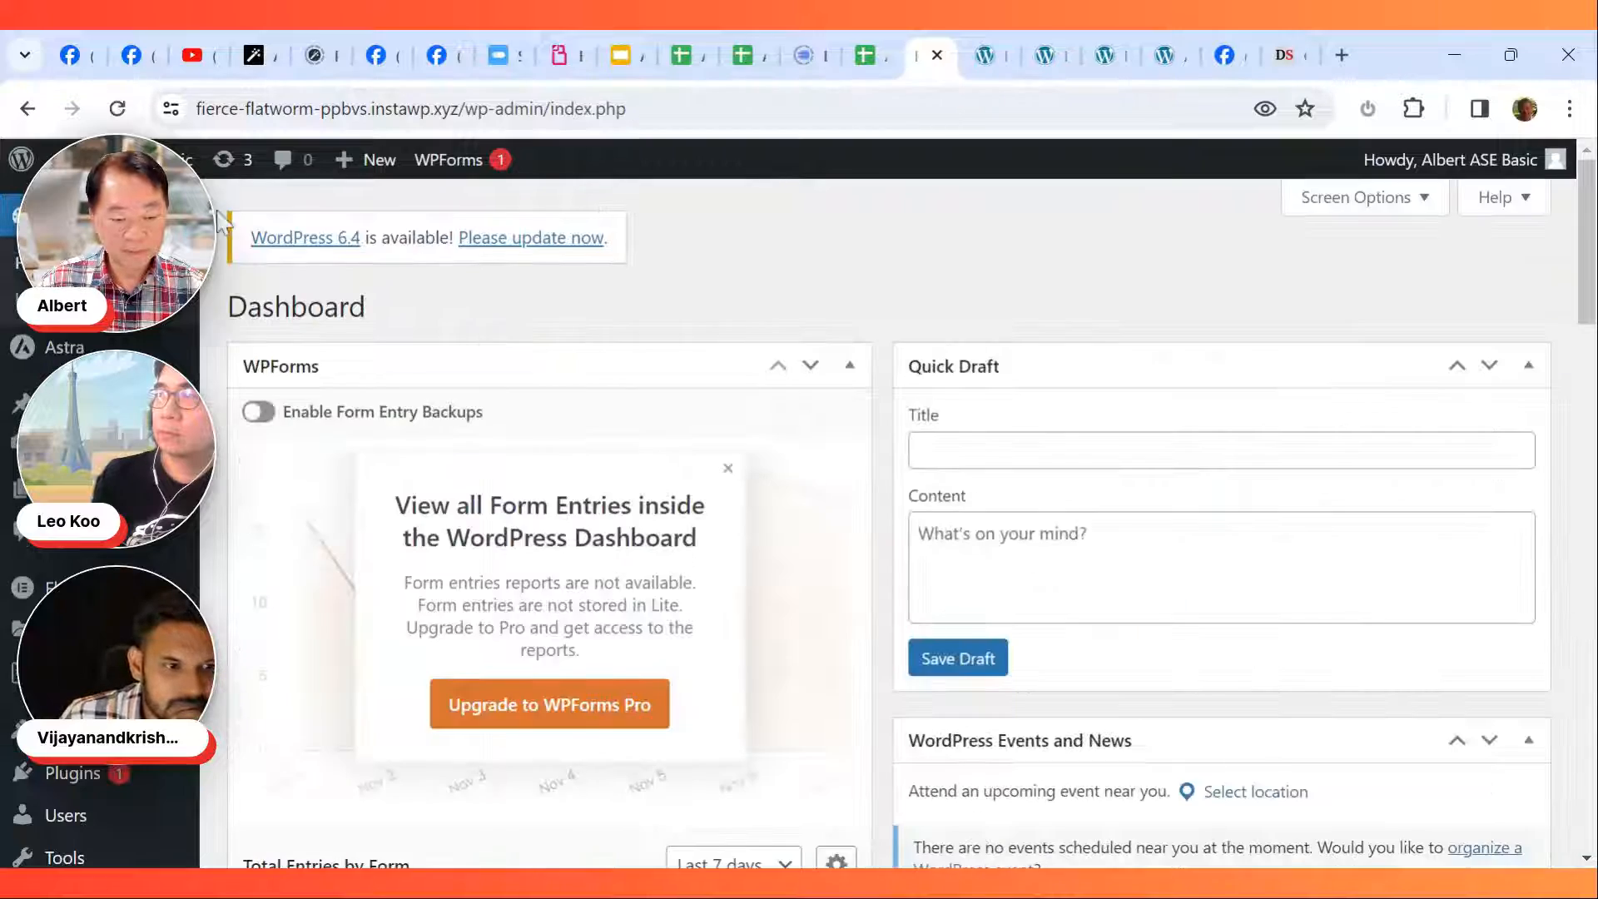
scroll(820, 695, "down", 15)
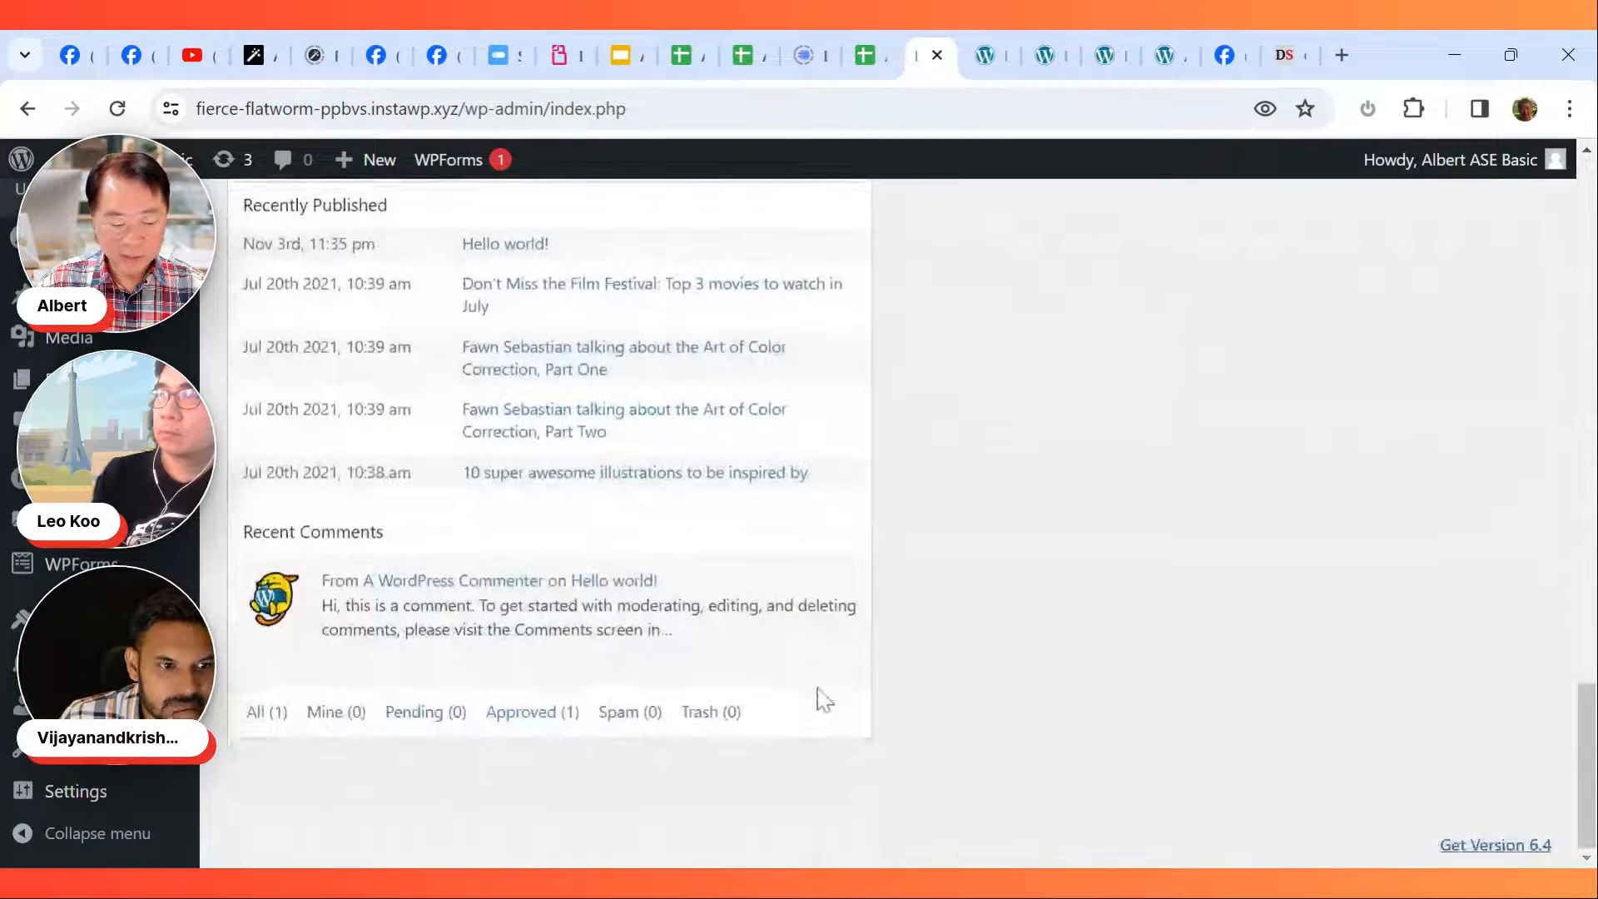
scroll(822, 697, "up", 10)
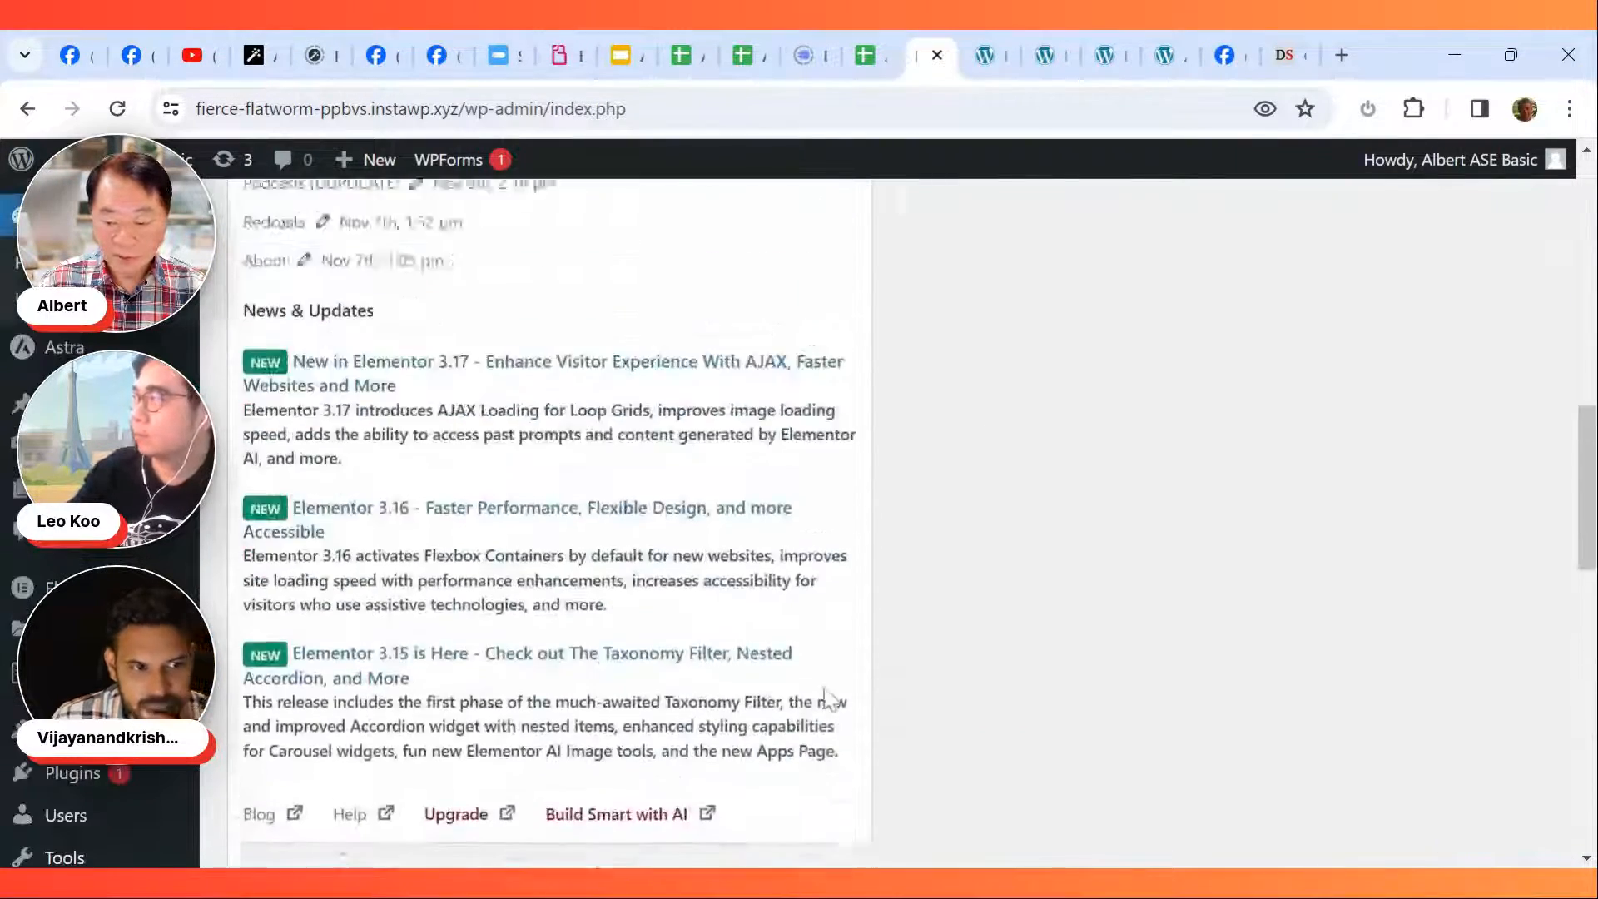
scroll(824, 699, "up", 5)
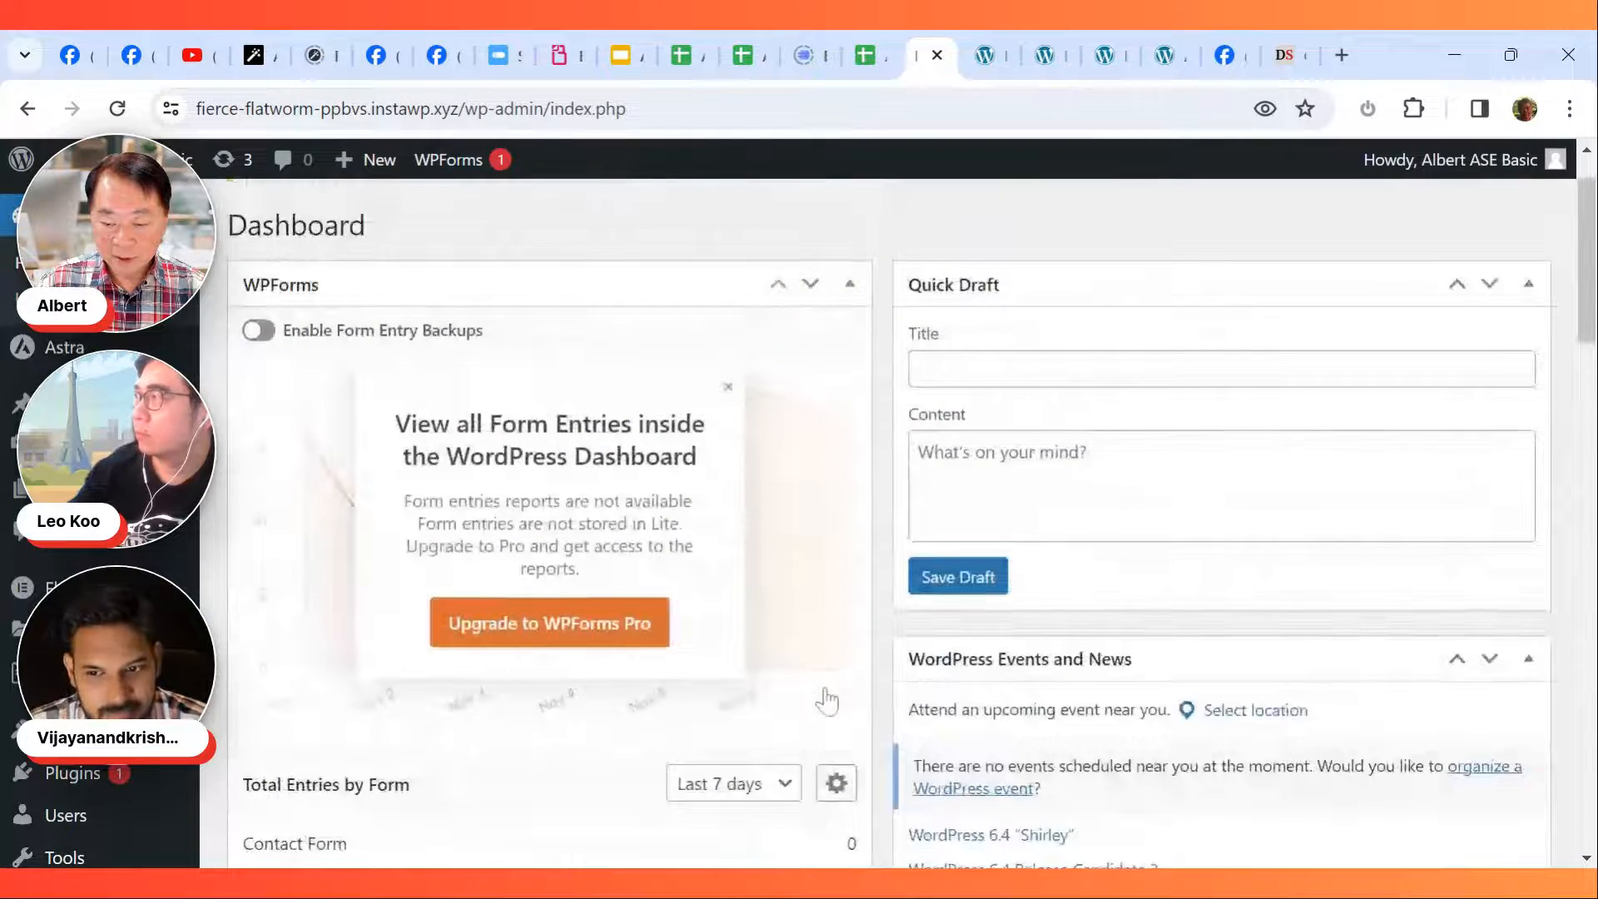
scroll(824, 699, "down", 2)
scroll(824, 699, "down", 10)
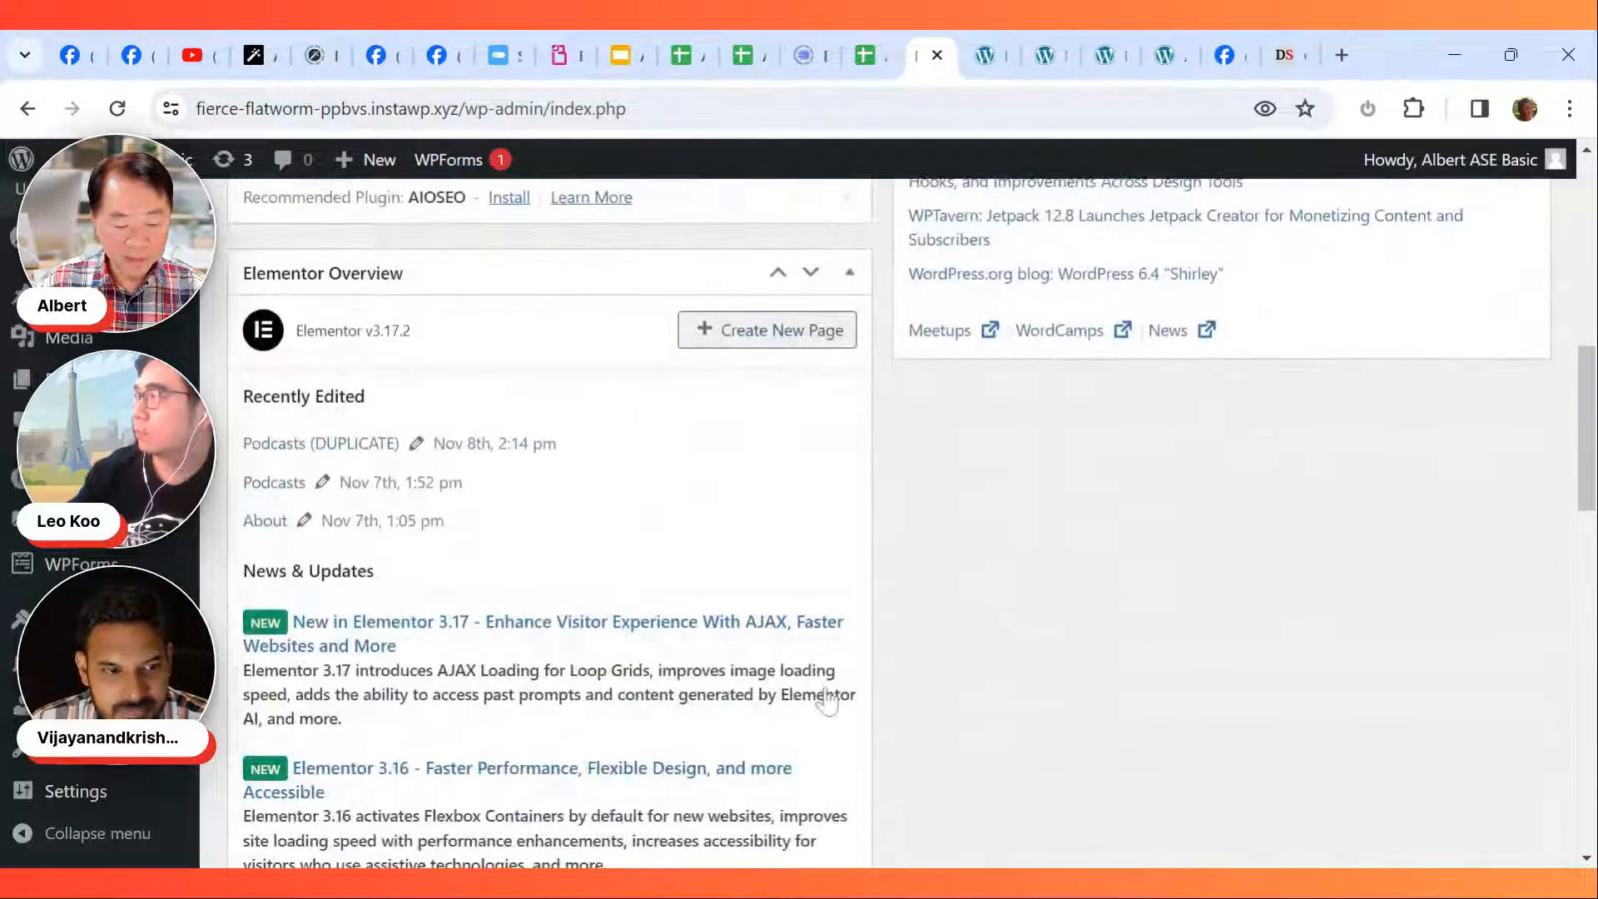
scroll(824, 699, "down", 7)
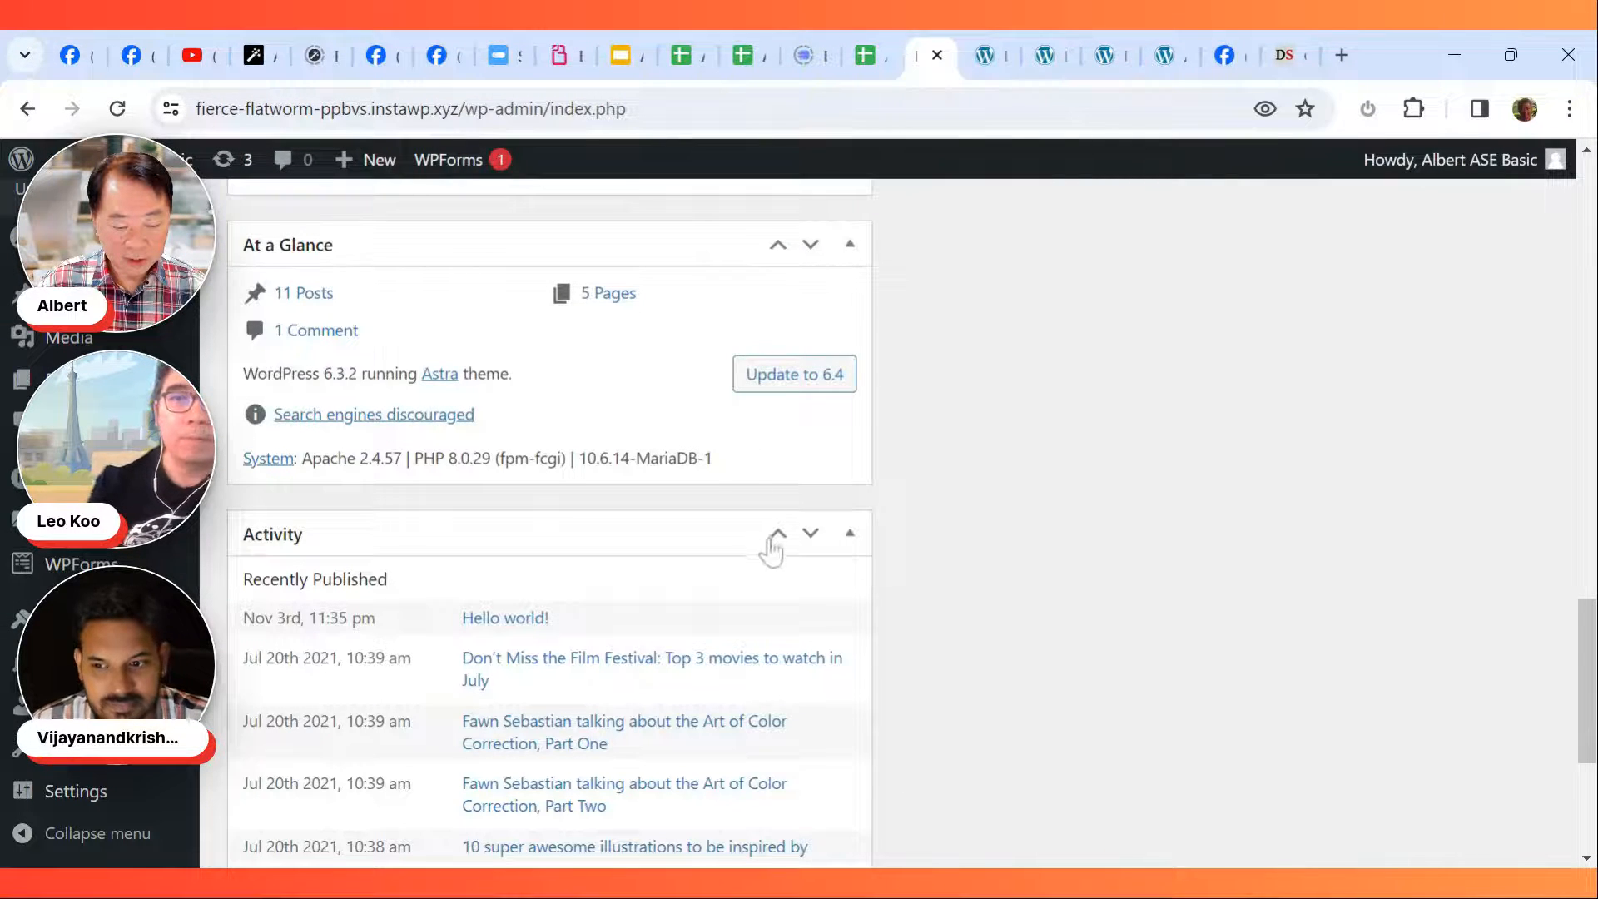
scroll(767, 541, "down", 3)
scroll(766, 555, "up", 6)
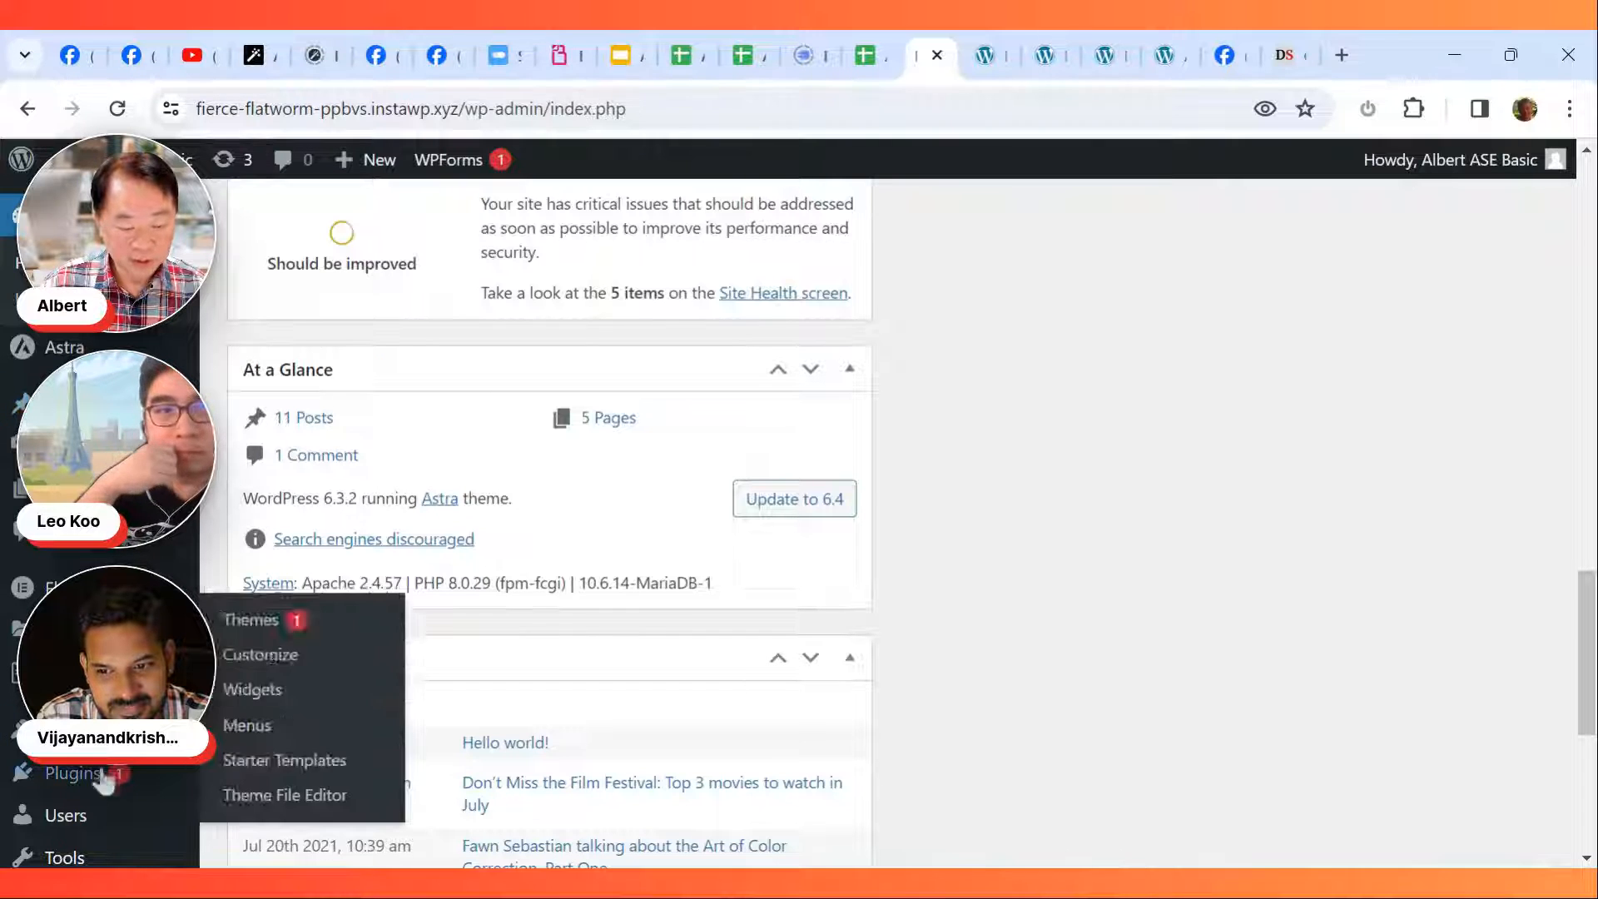
scroll(108, 600, "down", 3)
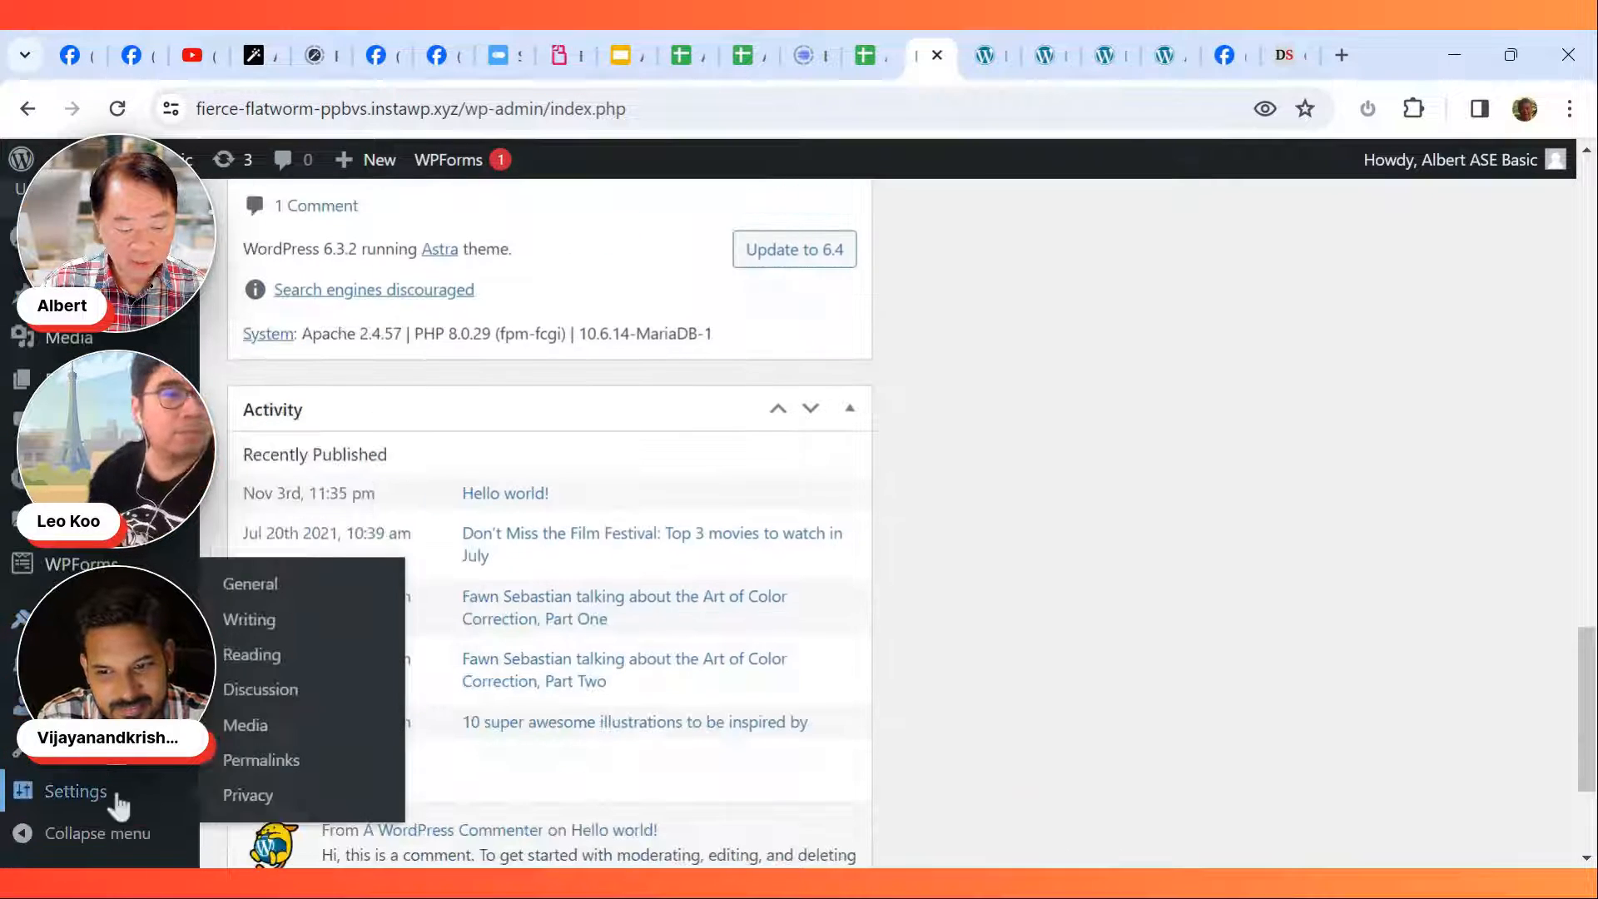
Step: Return to the ASE Utilities settings, switch off Display System Summary and save the changes
mouse_move(151, 772)
left_click(270, 804)
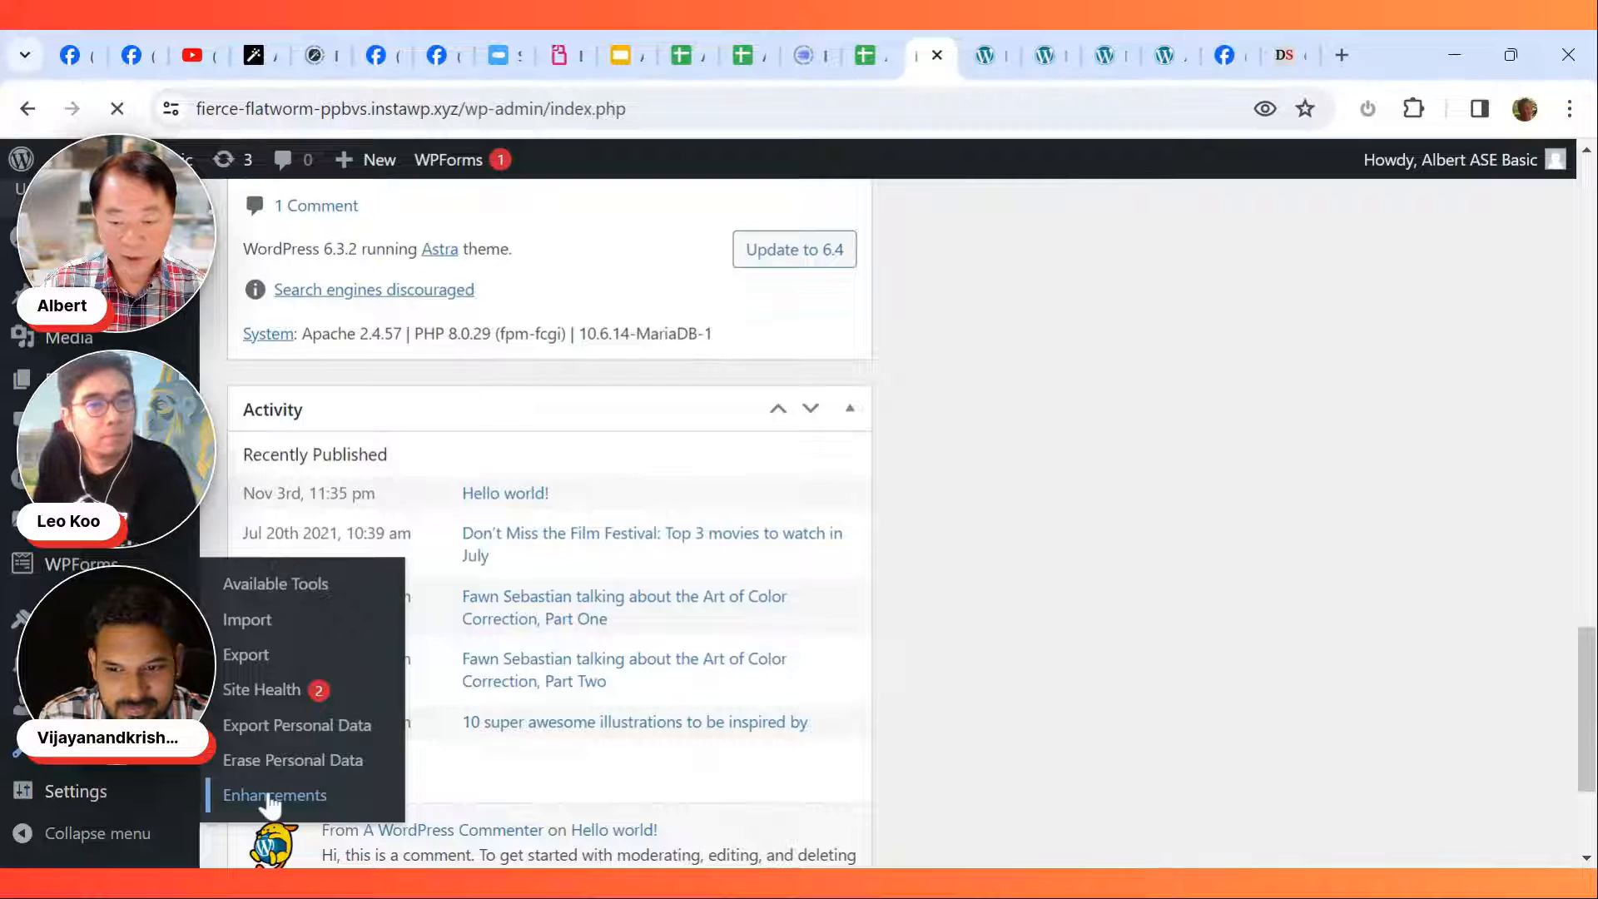
scroll(499, 649, "down", 4)
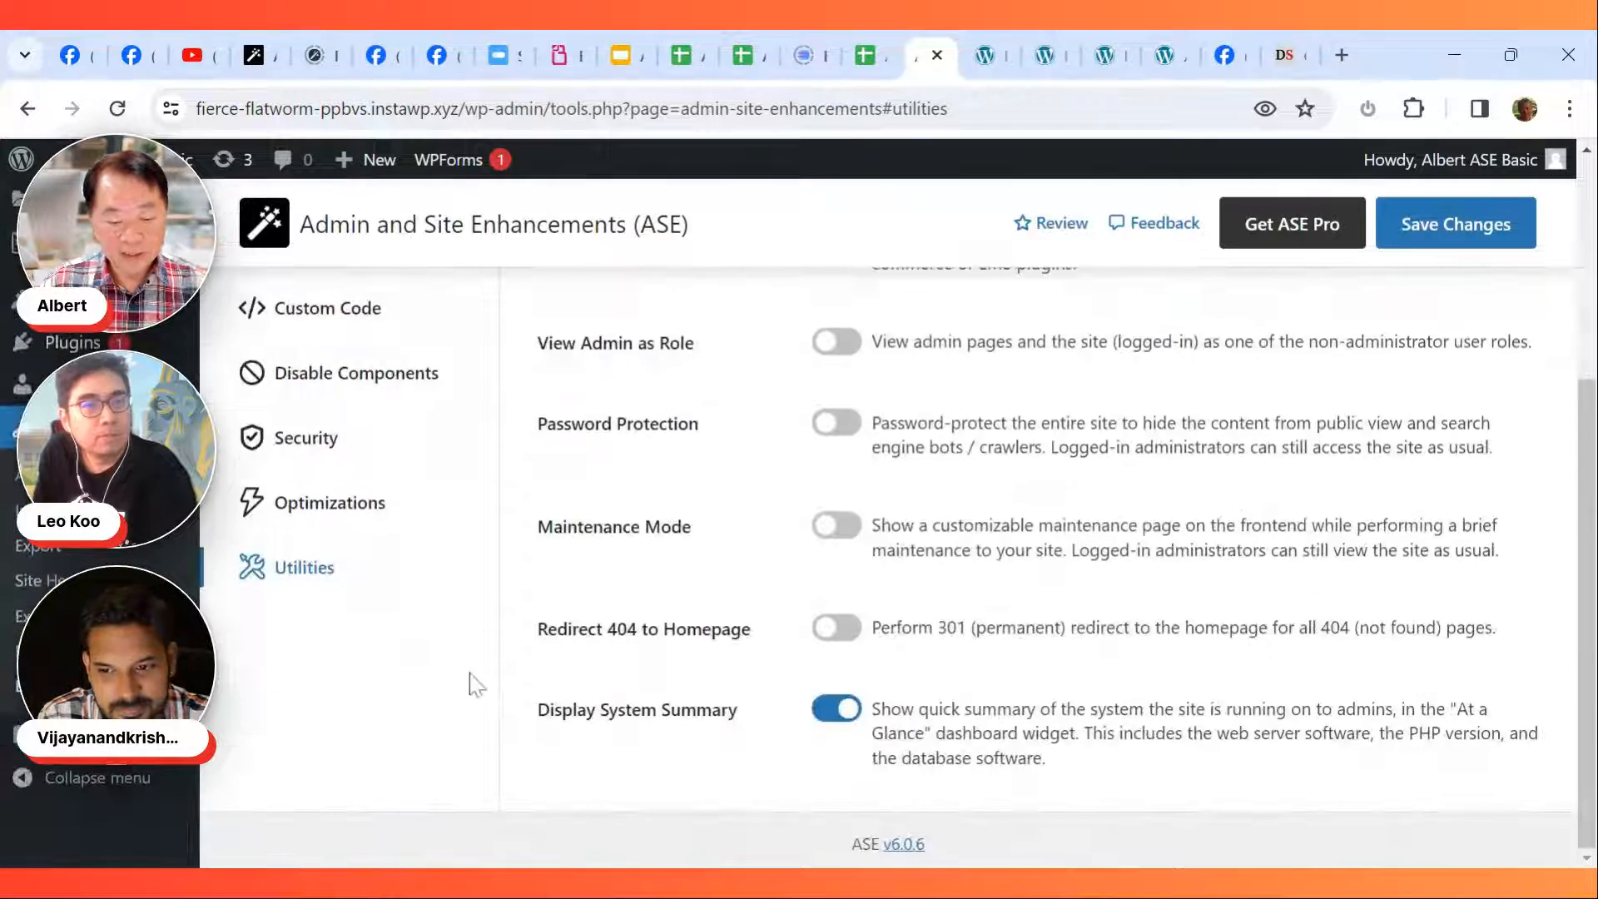
scroll(468, 683, "up", 5)
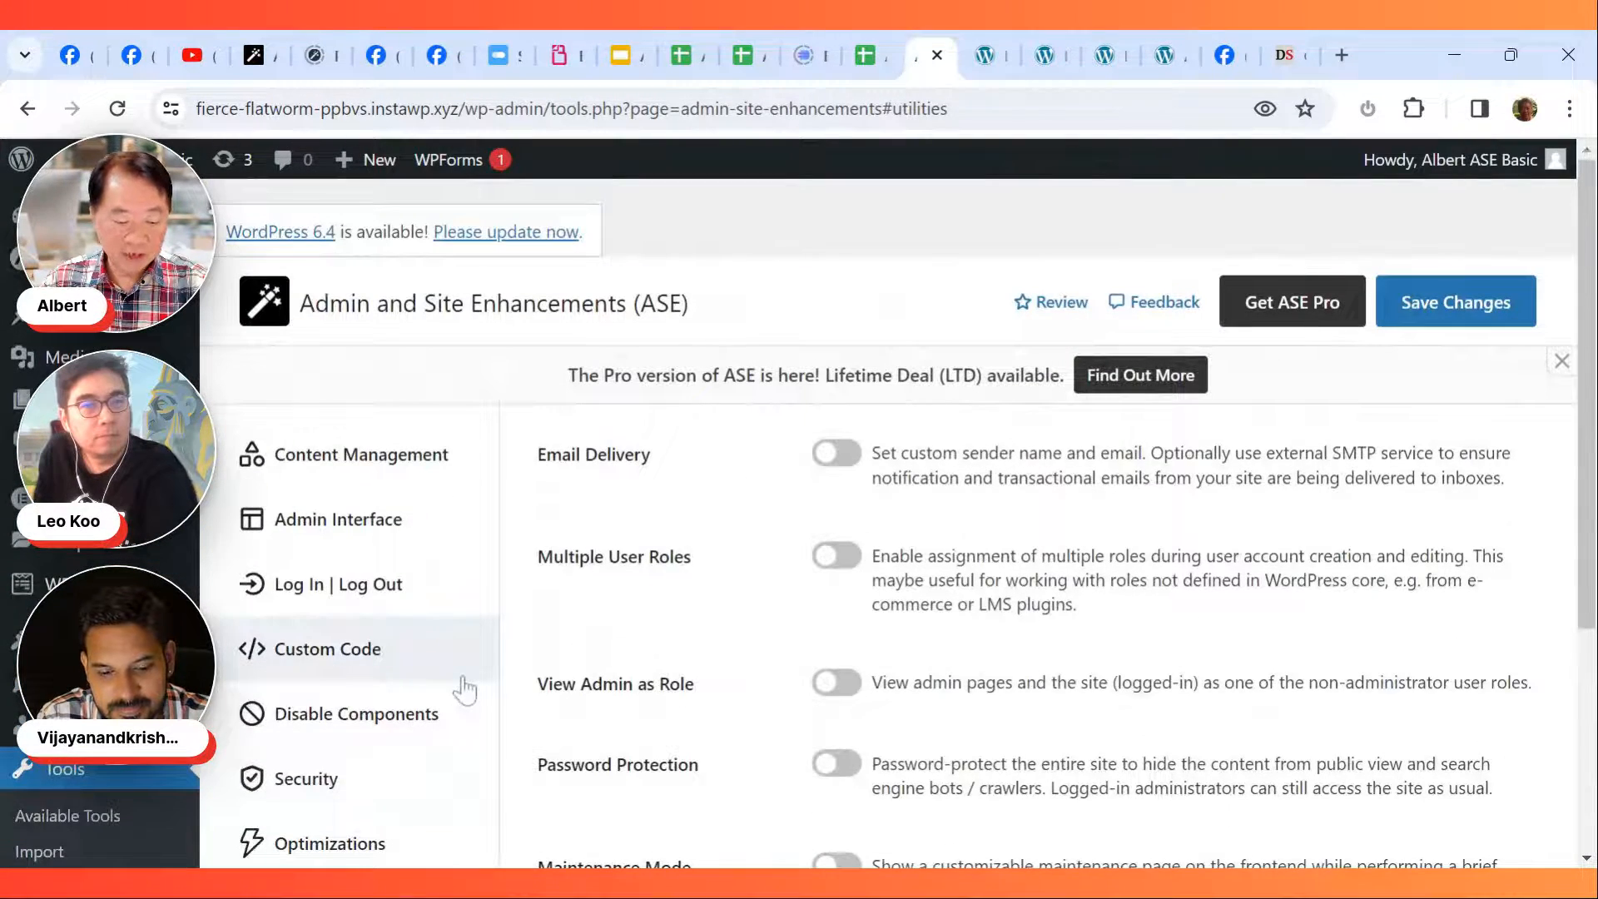
scroll(484, 633, "down", 4)
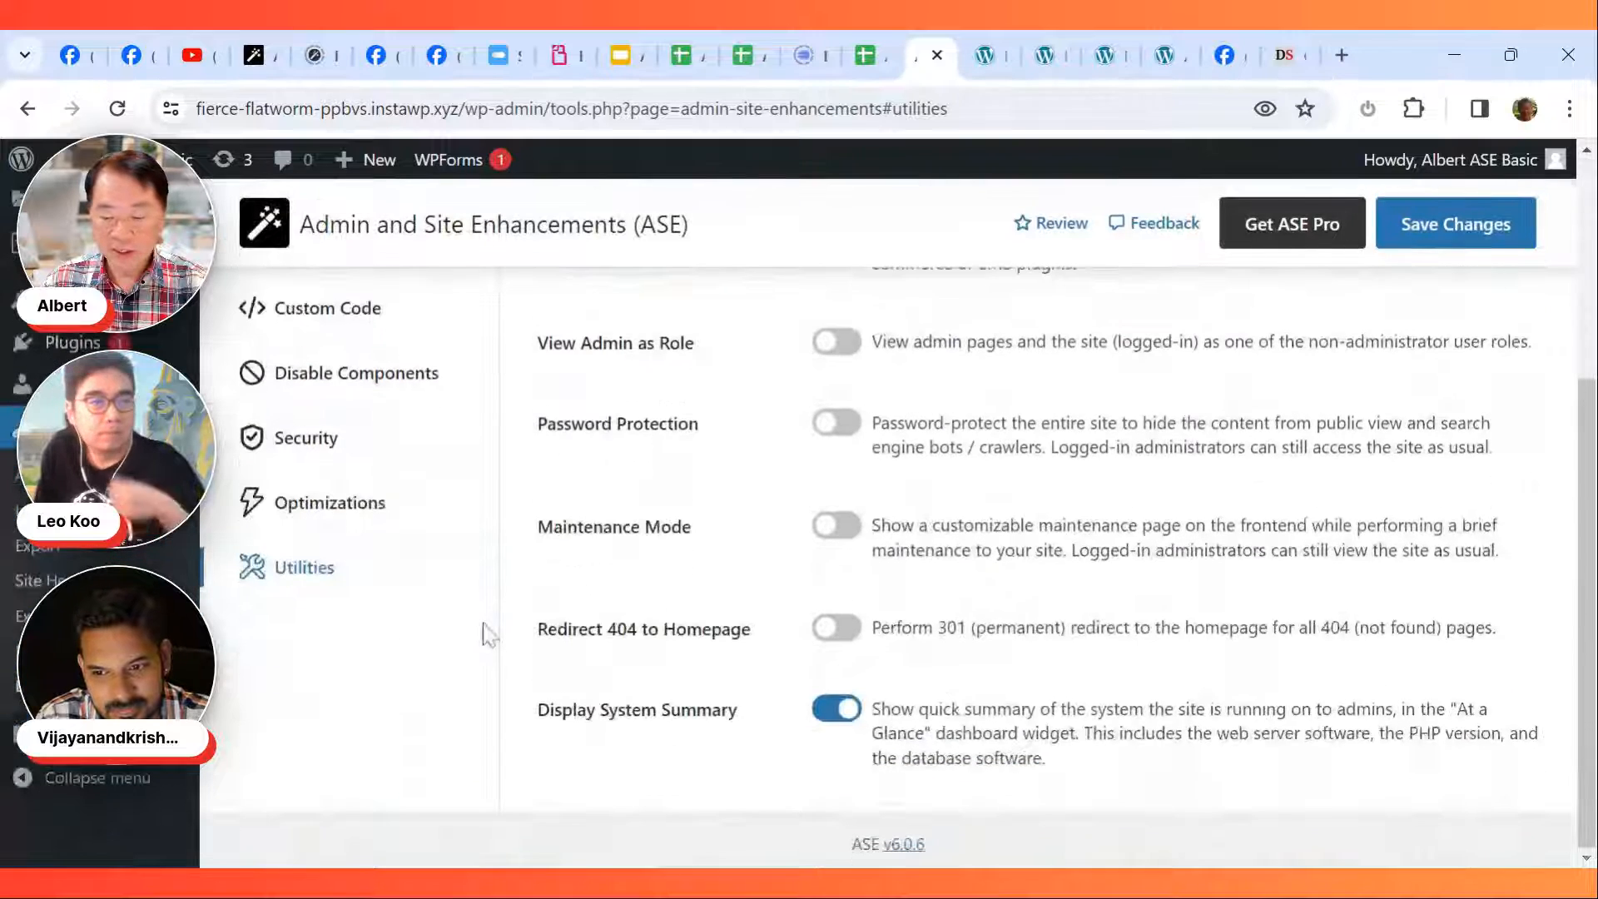
left_click(835, 709)
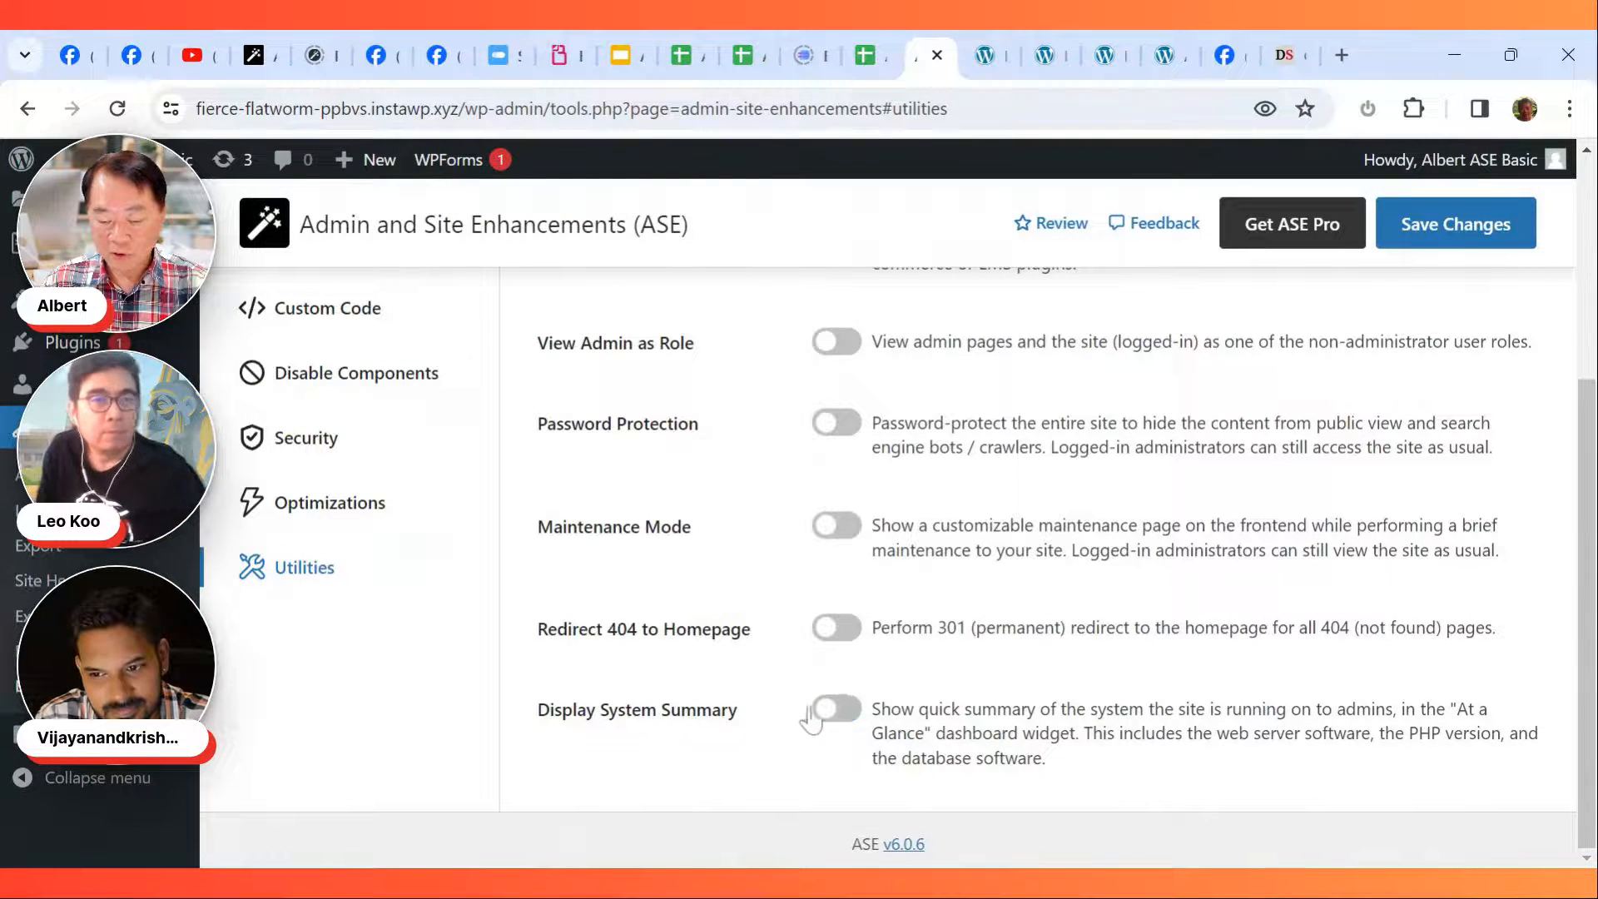
left_click(1433, 242)
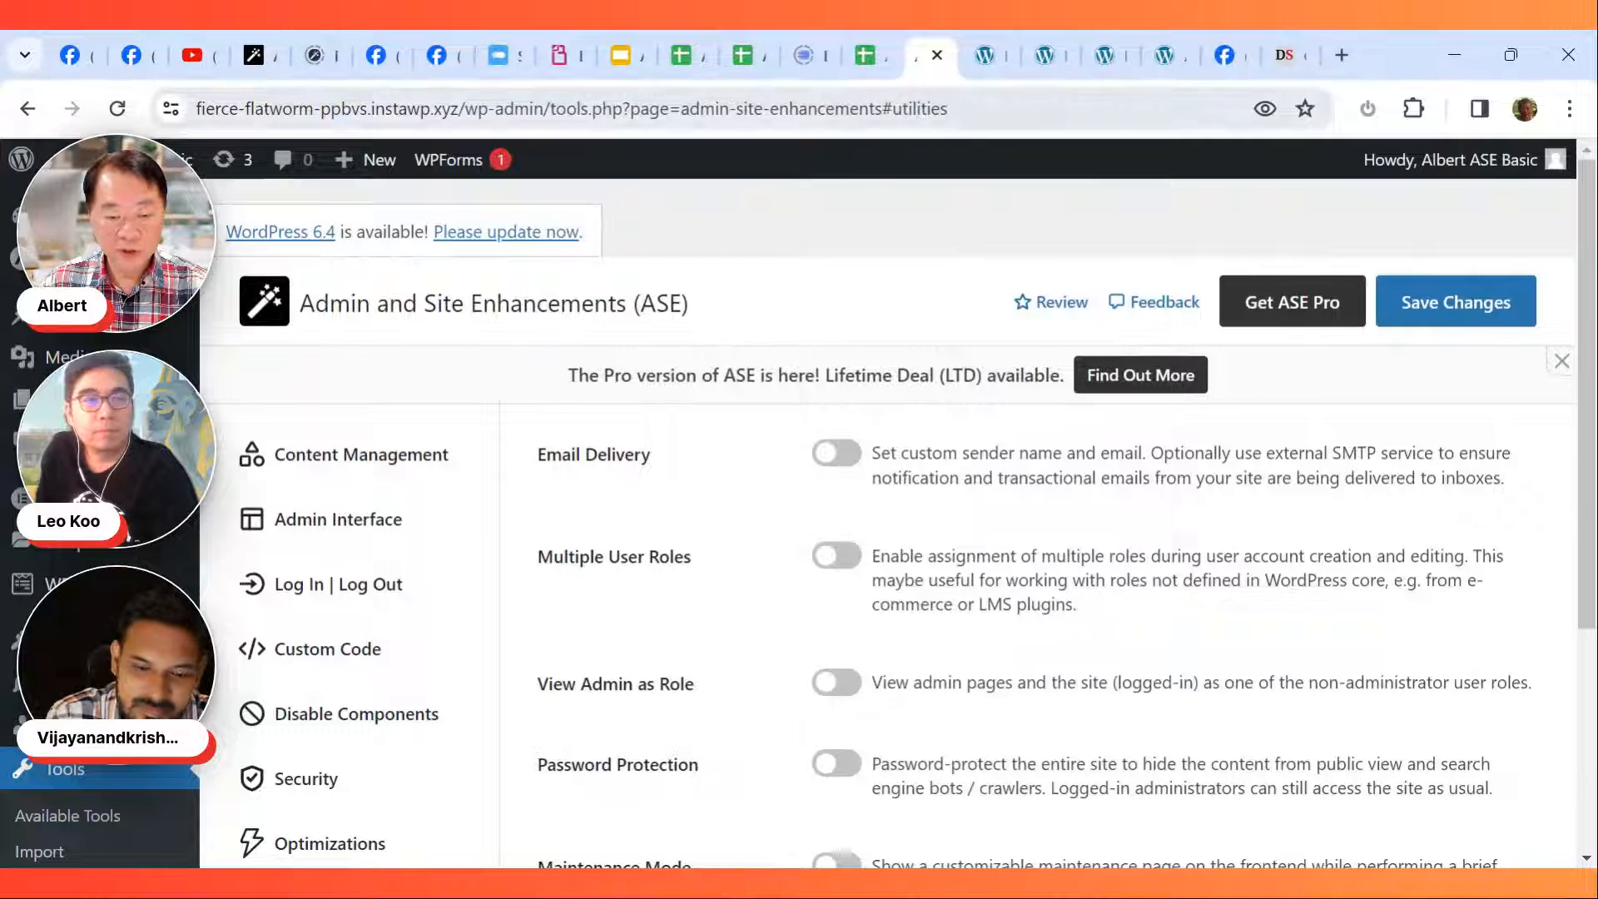
Step: Open the published ASE Free versus ASE Pro comparison spreadsheet and review its module list and module totals
left_click(697, 73)
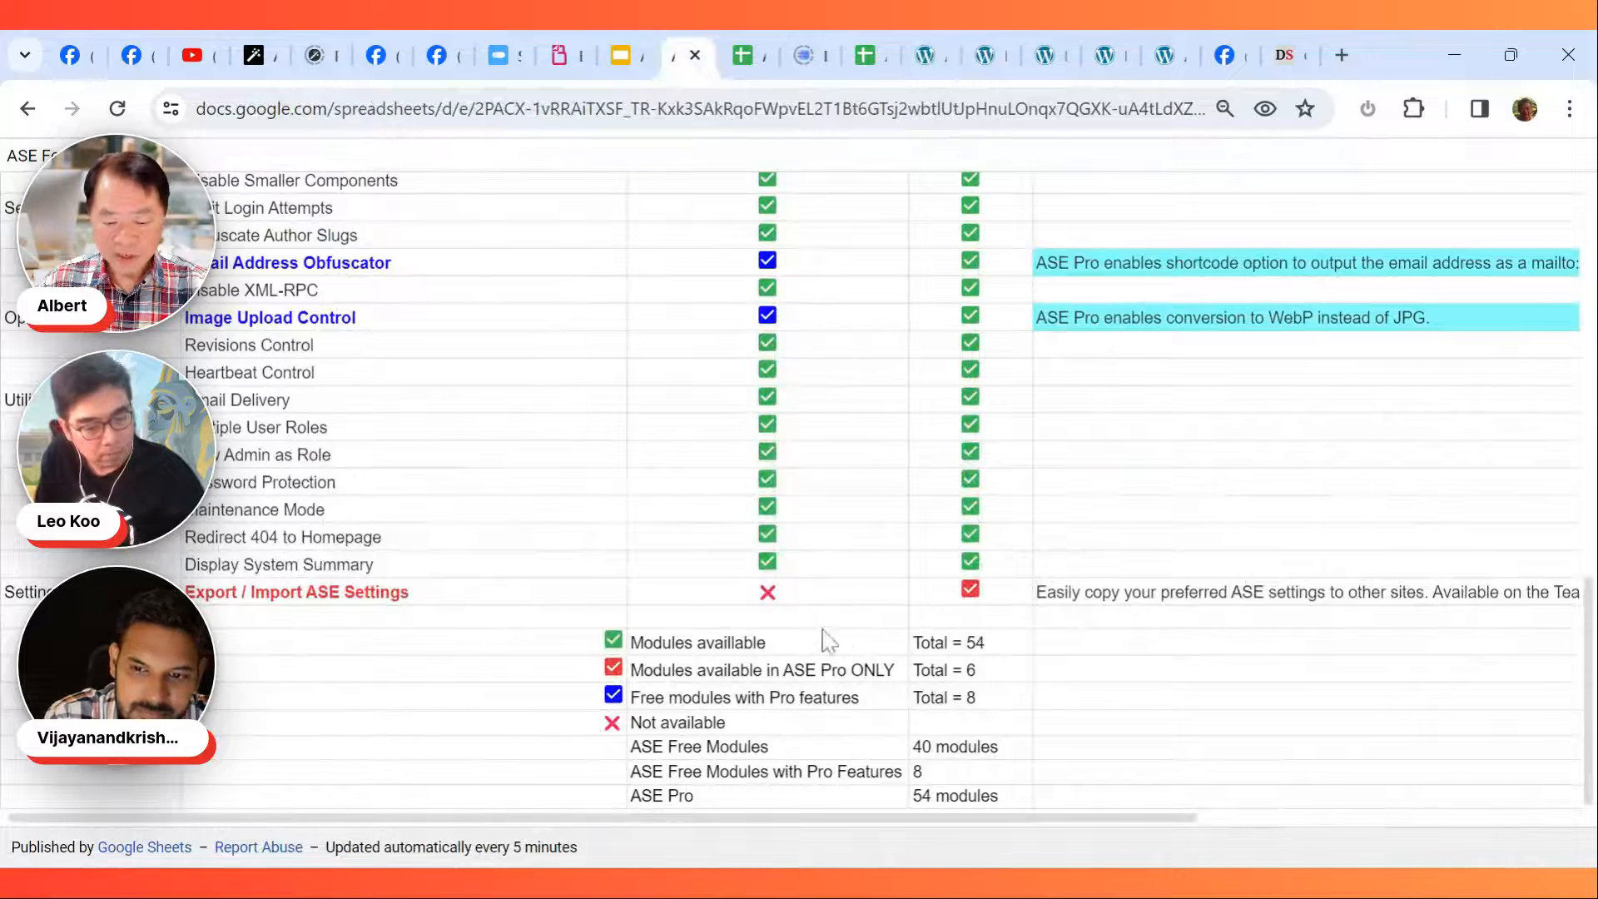
scroll(705, 634, "up", 18)
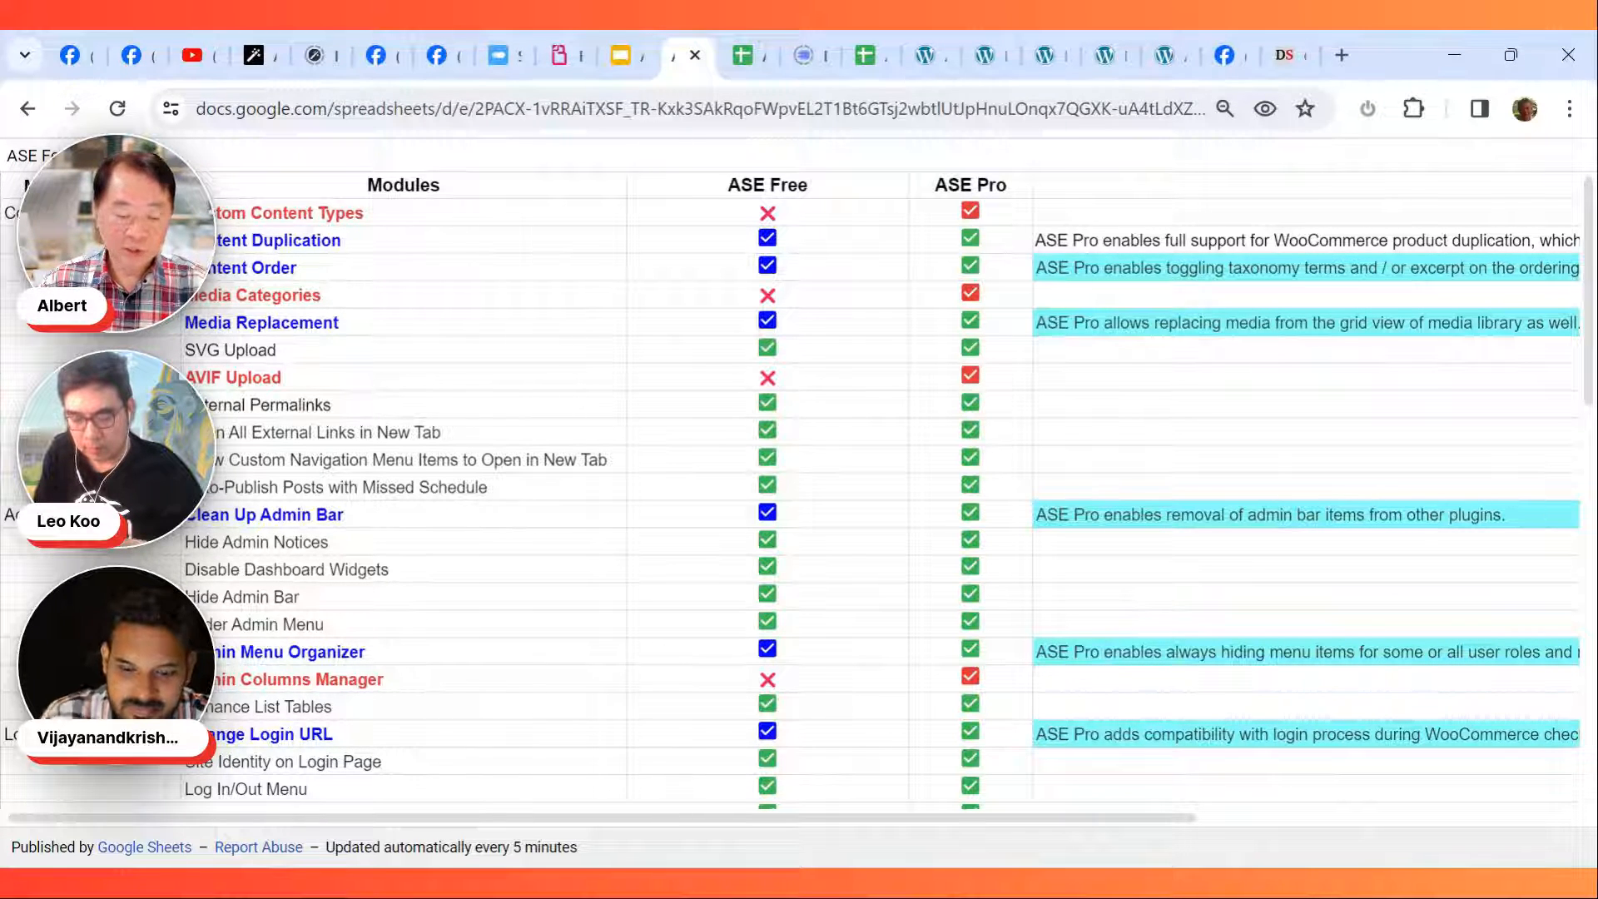
scroll(827, 646, "down", 15)
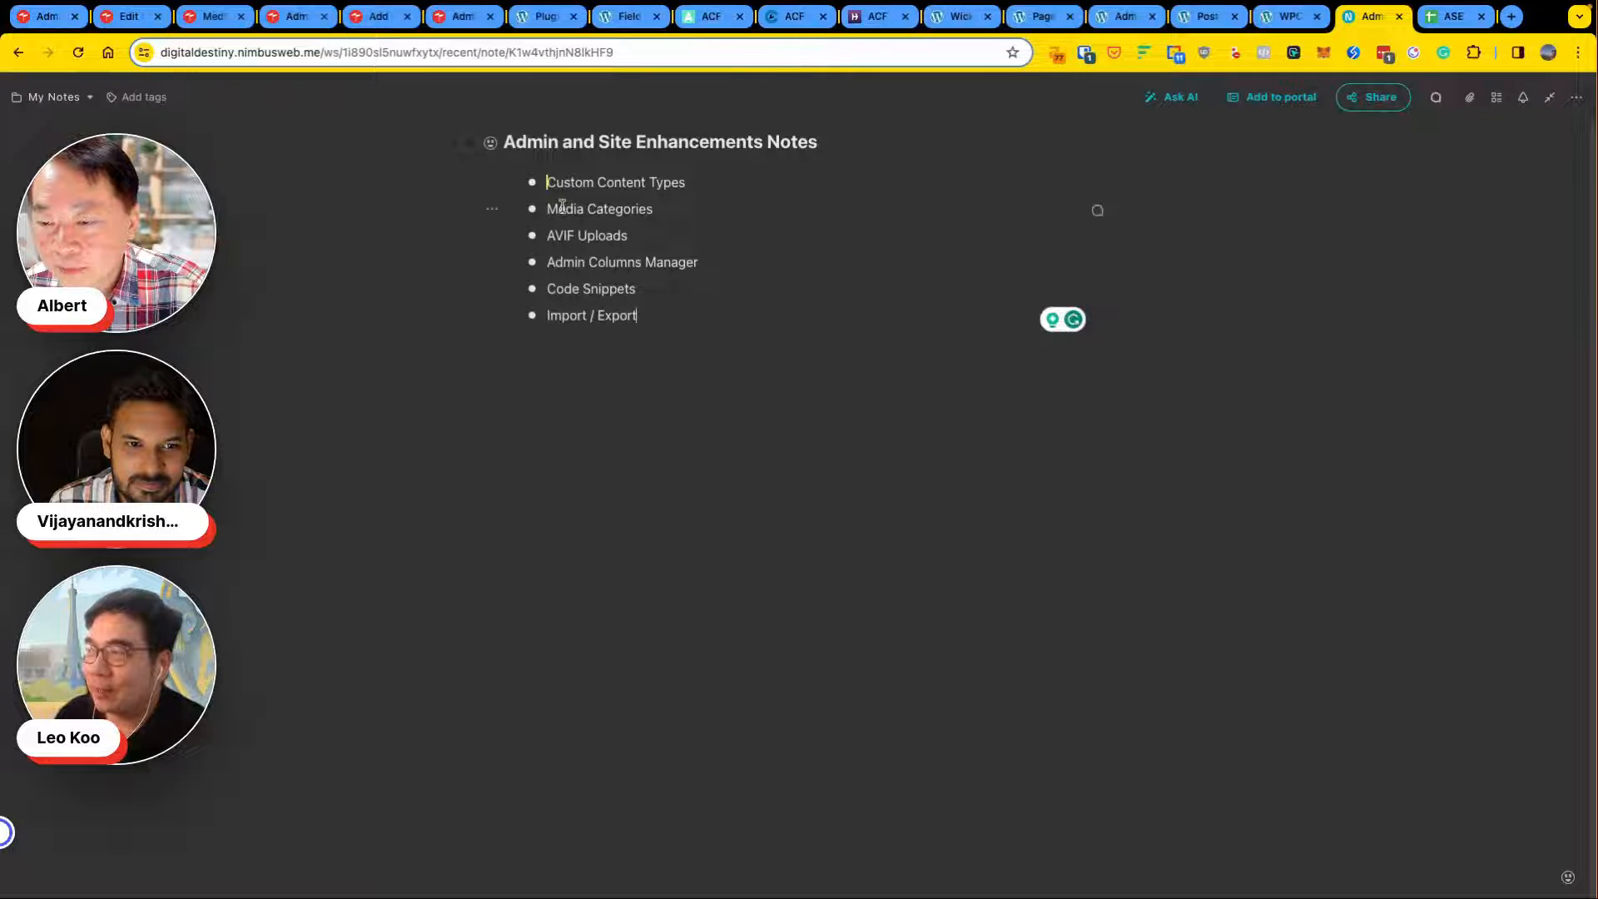
Step: Switch from the Admin and Site Enhancements notes to the ASE Pro settings and show the Content Management options
left_click(564, 288)
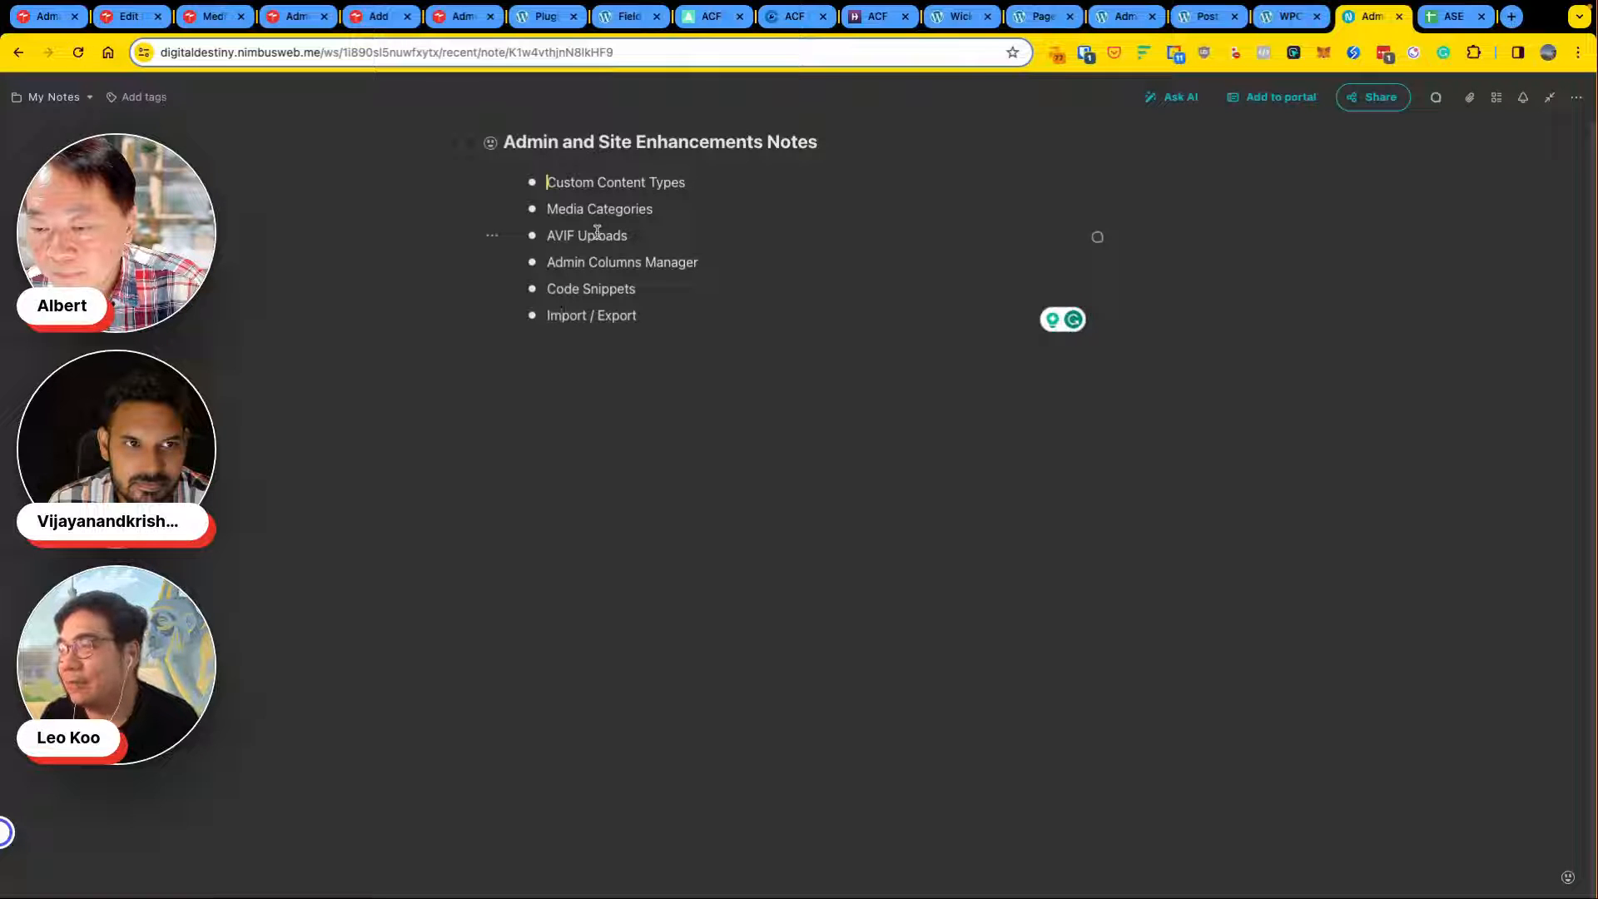
left_click(46, 16)
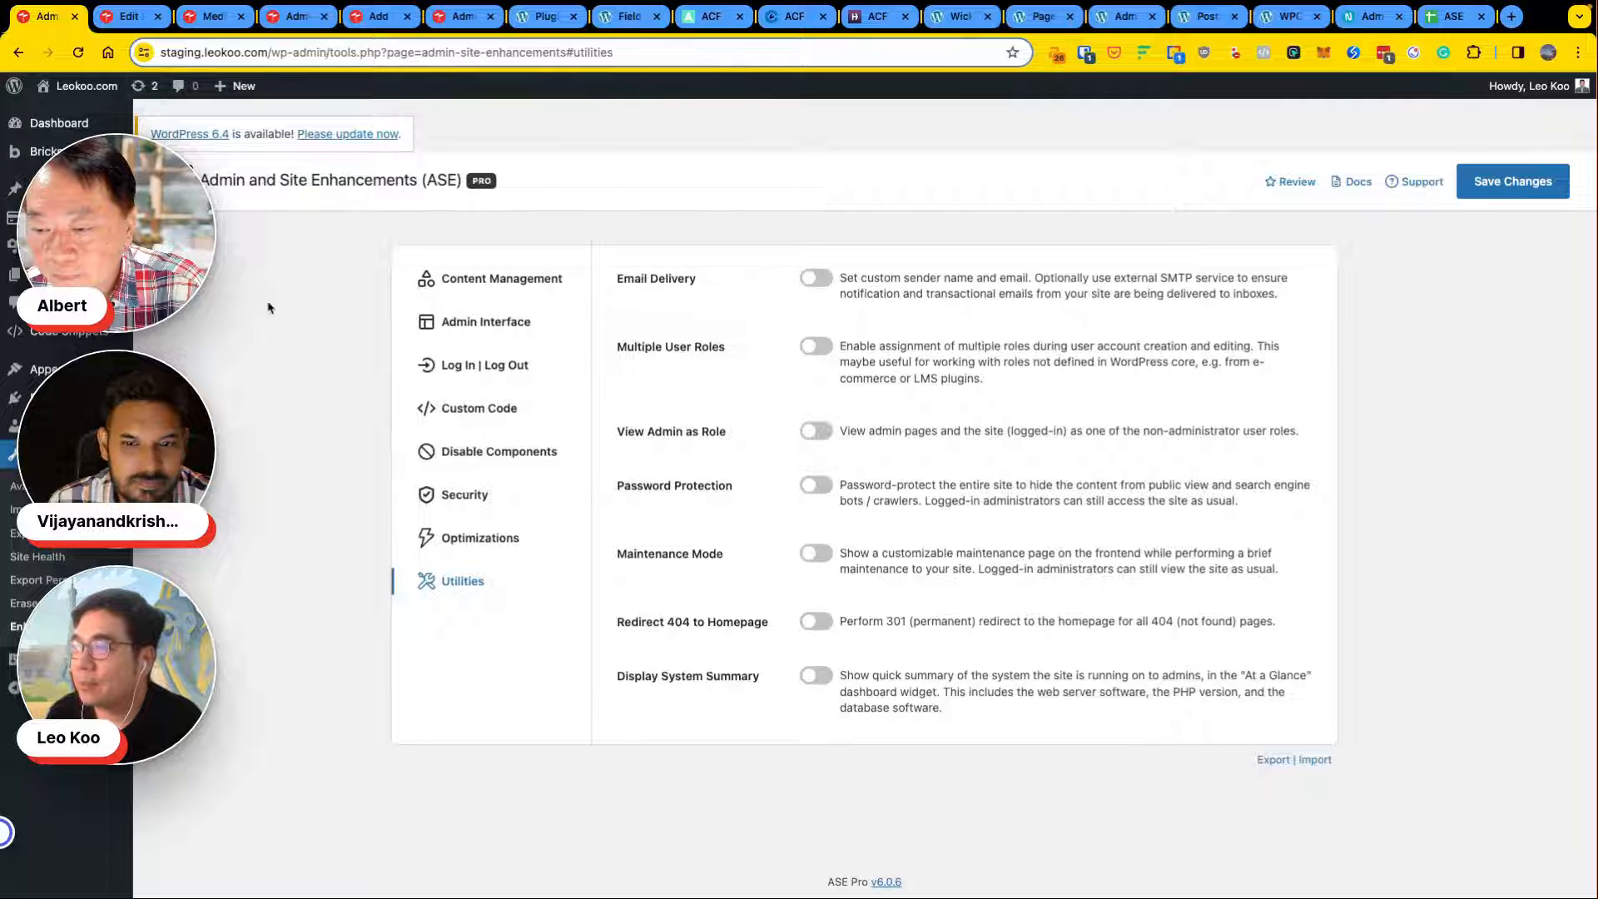
left_click(483, 278)
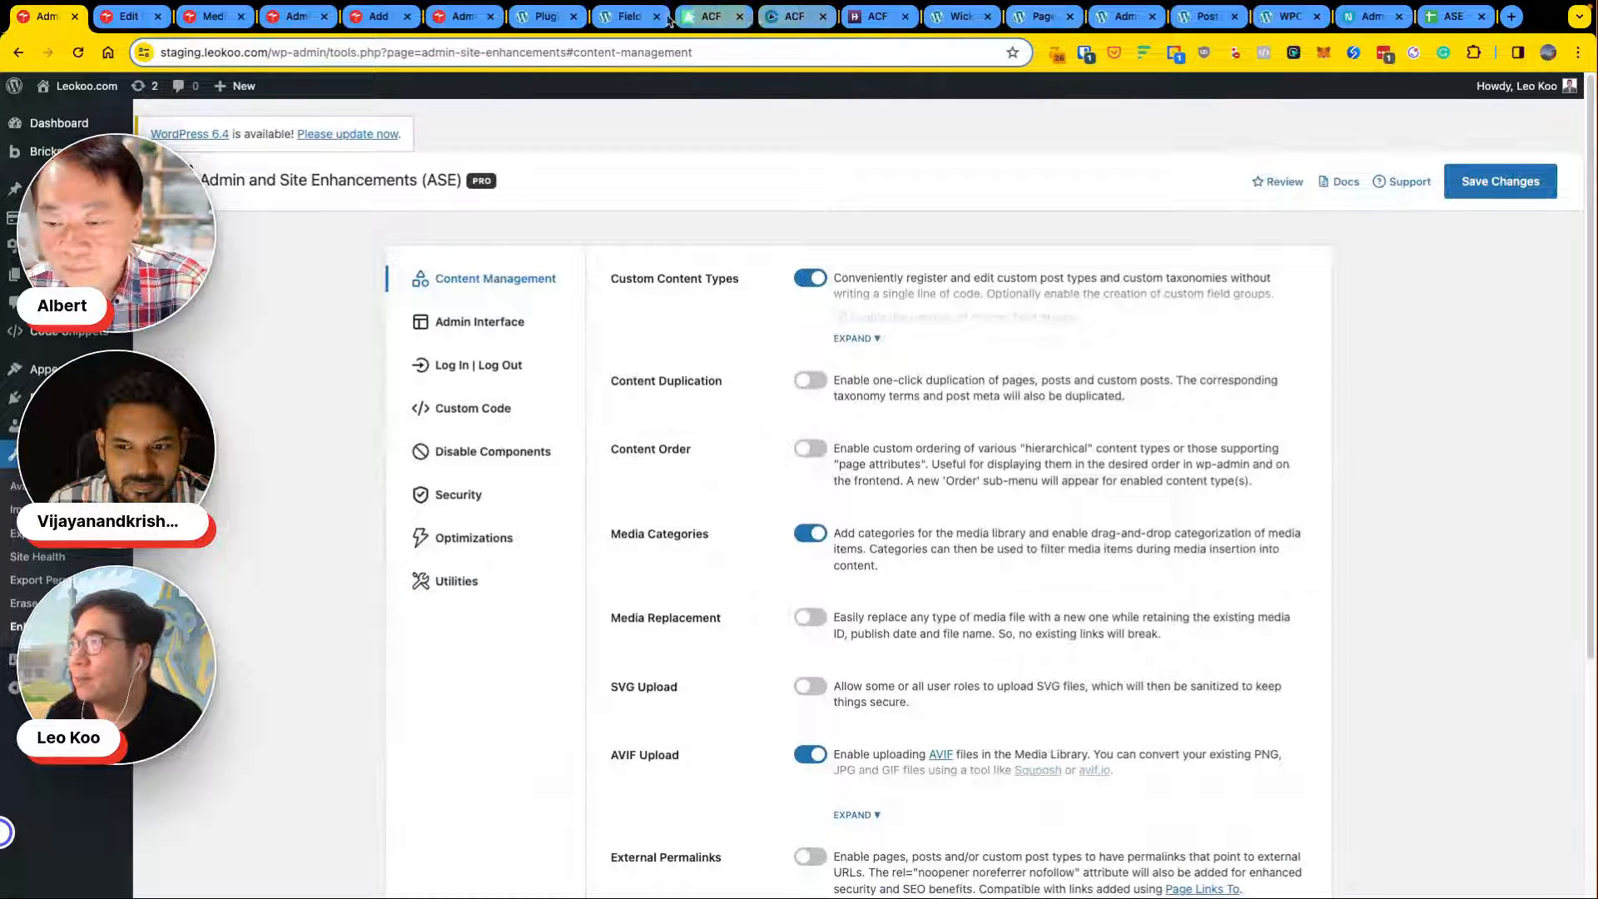
Step: Switch to the page builder test site and review its installed plugins as counterparts to the ASE Pro modules
left_click(543, 16)
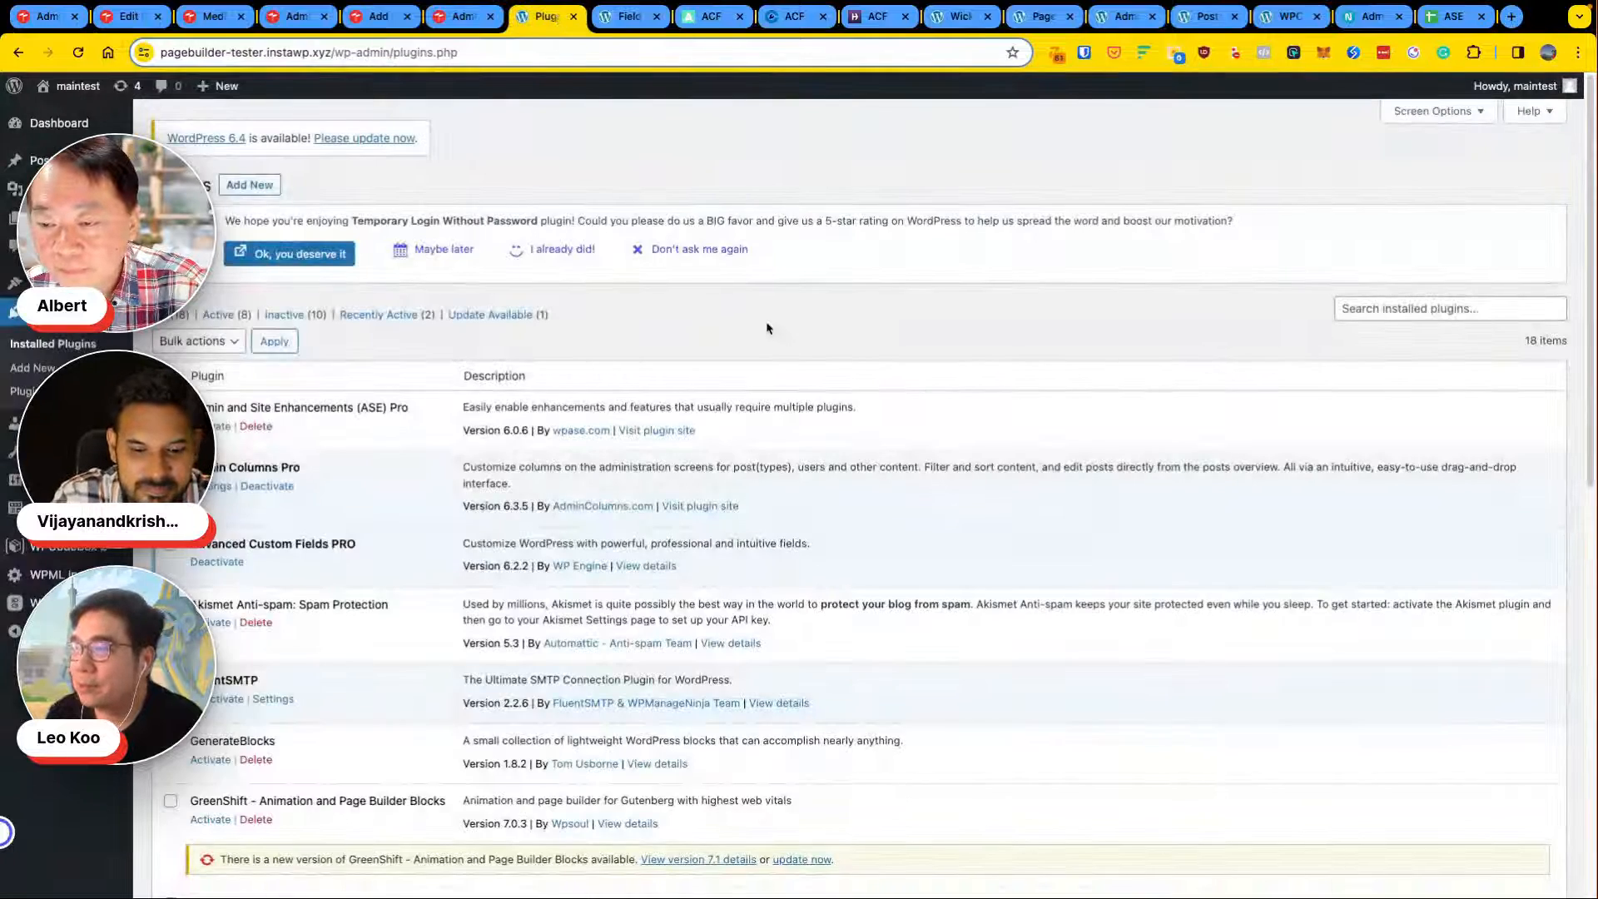
scroll(749, 307, "down", 2)
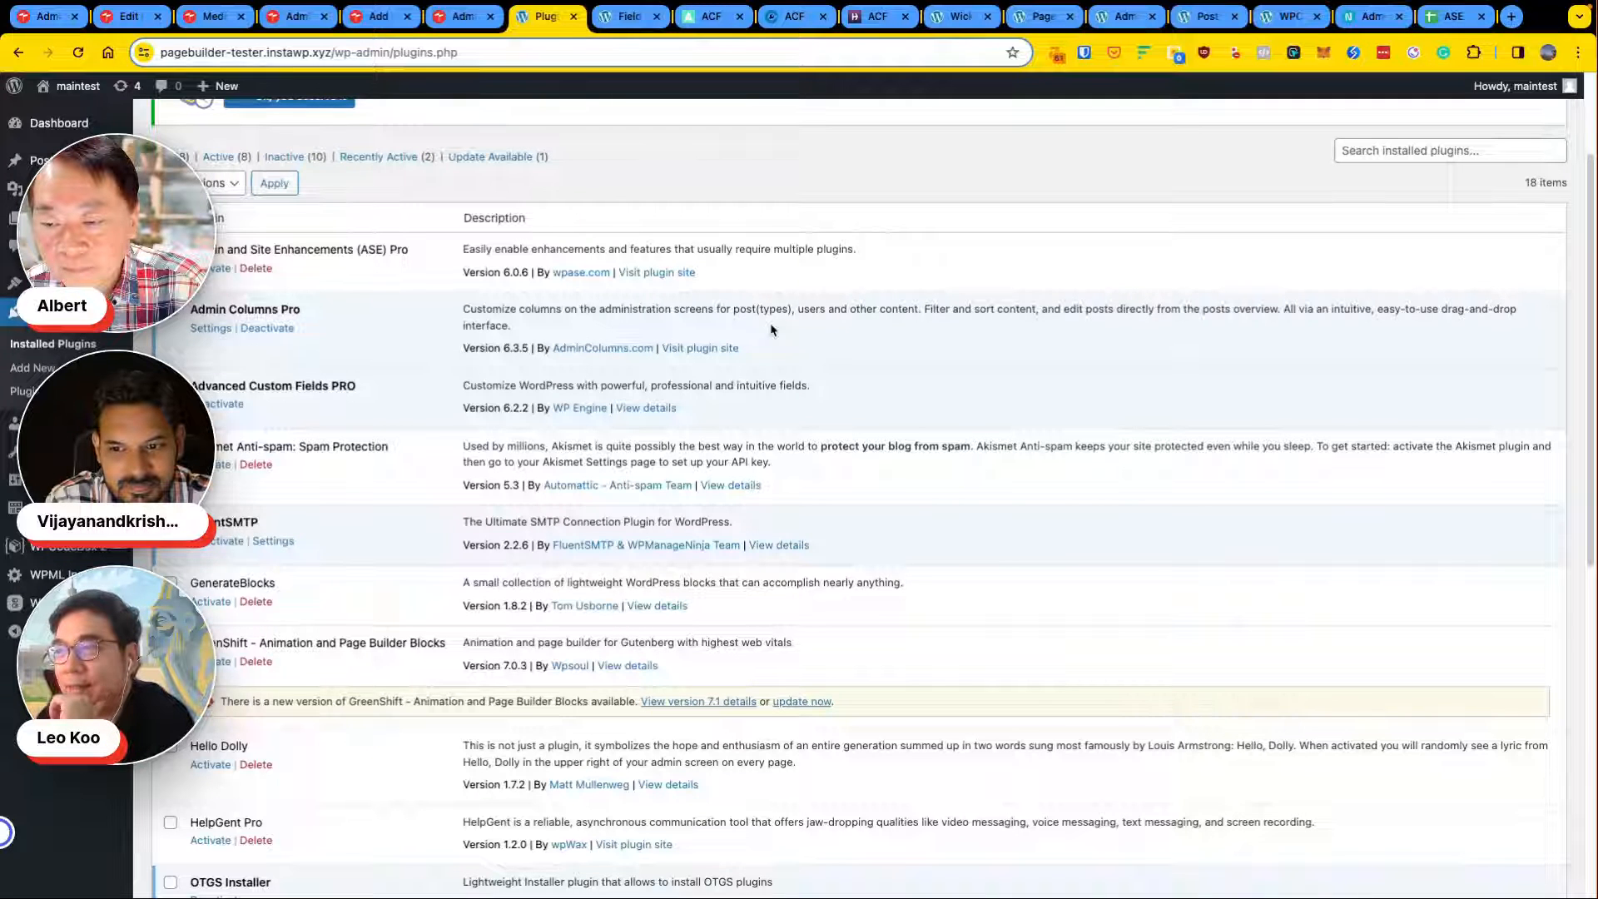
scroll(772, 331, "down", 3)
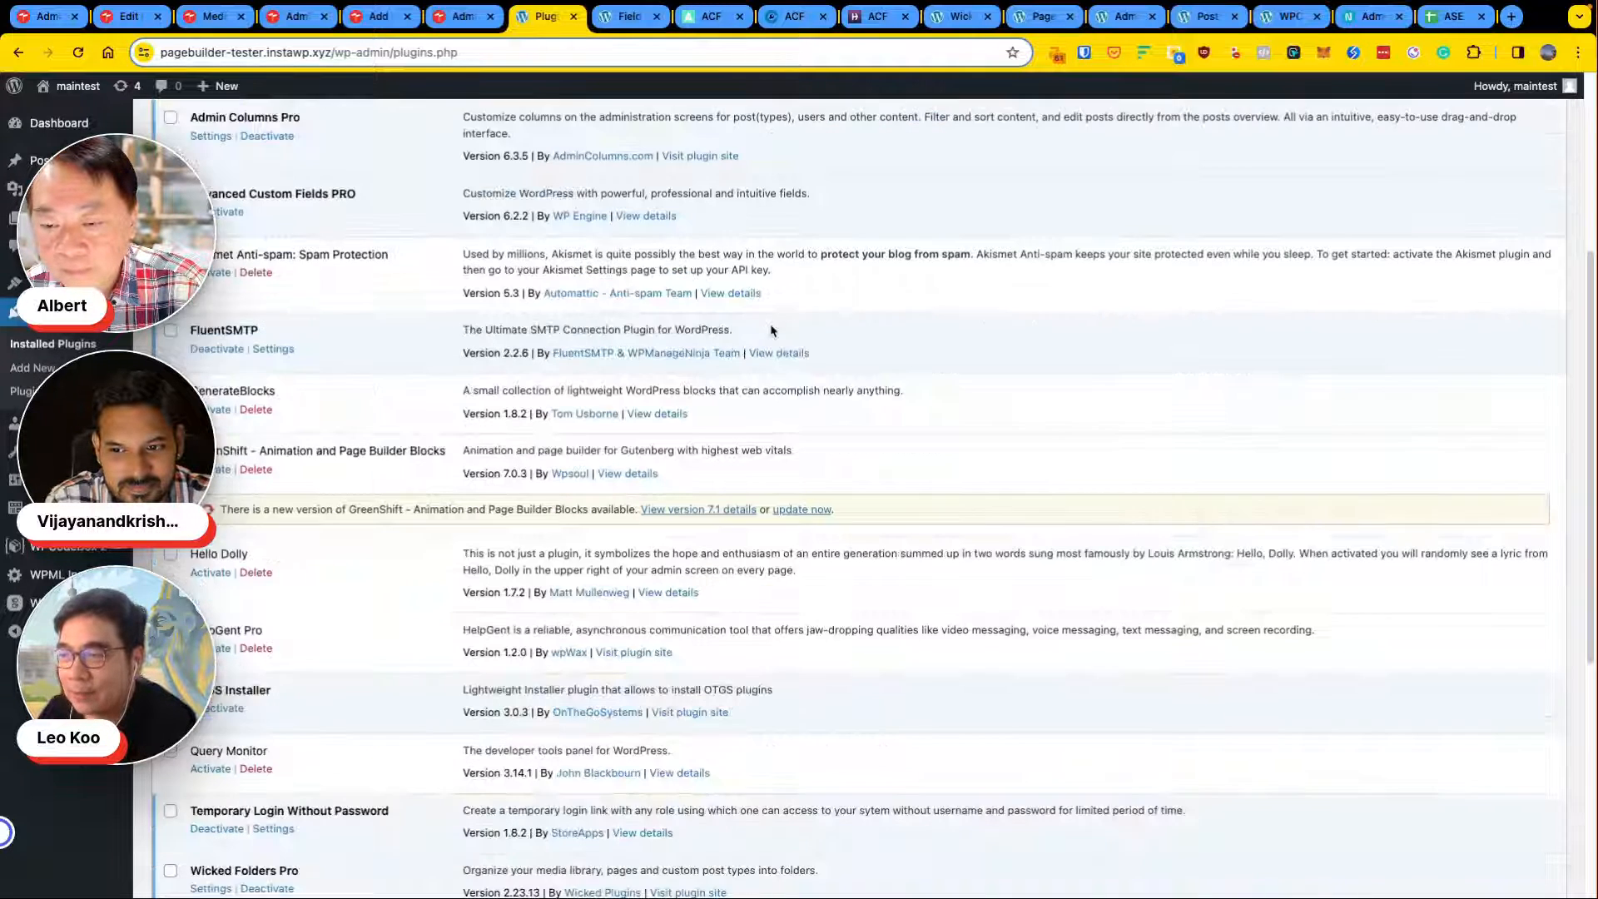
scroll(772, 330, "down", 6)
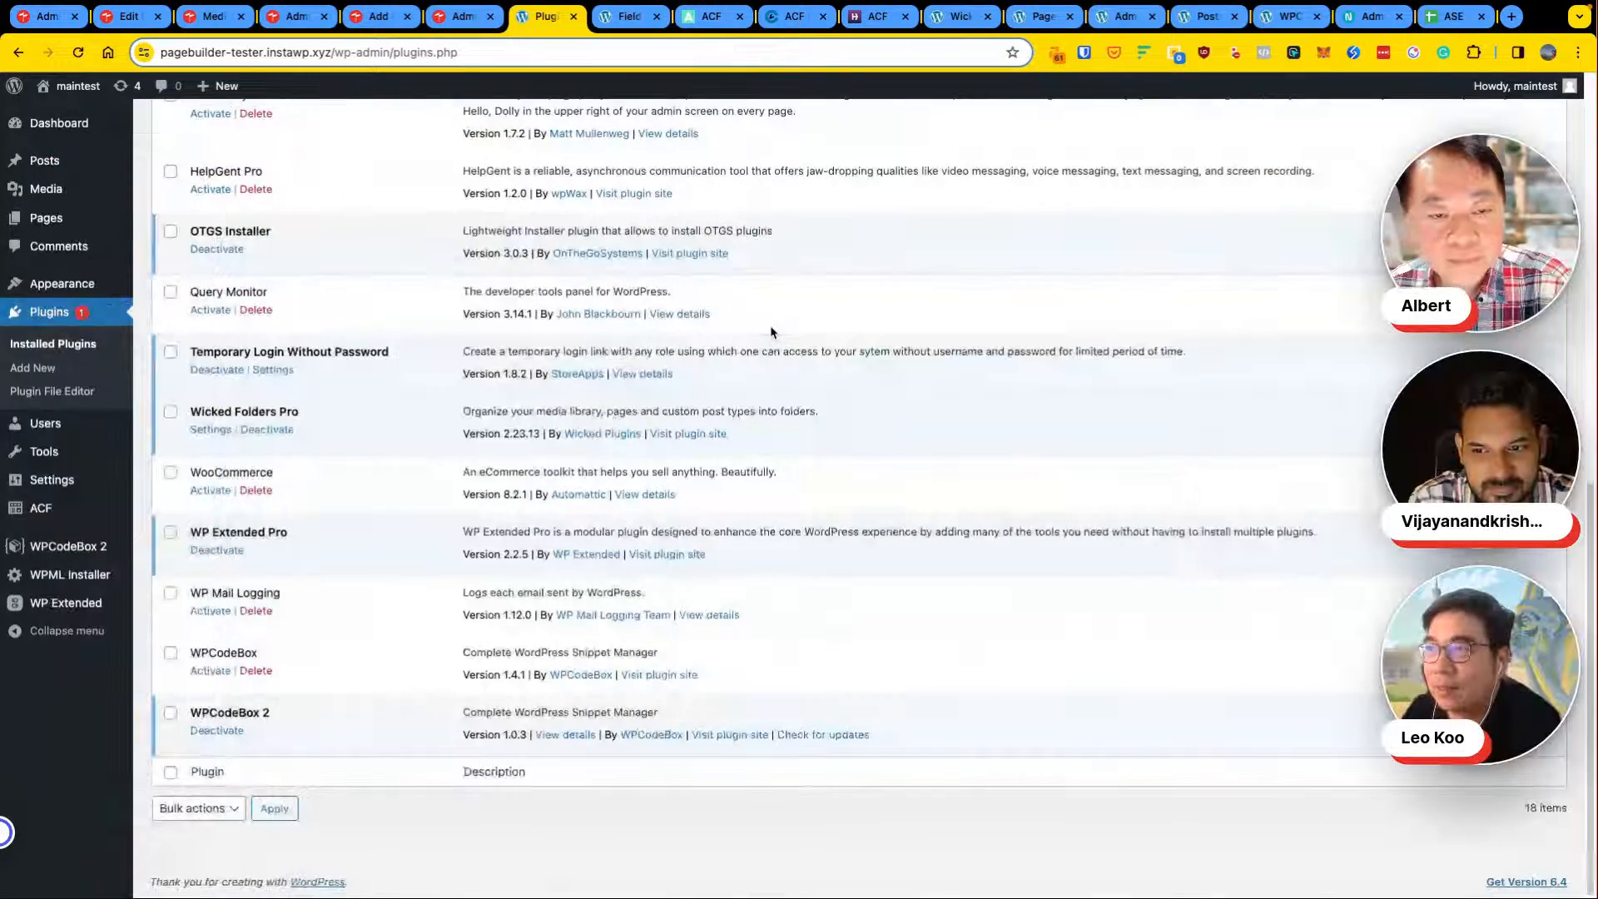
scroll(771, 330, "up", 2)
scroll(772, 332, "up", 6)
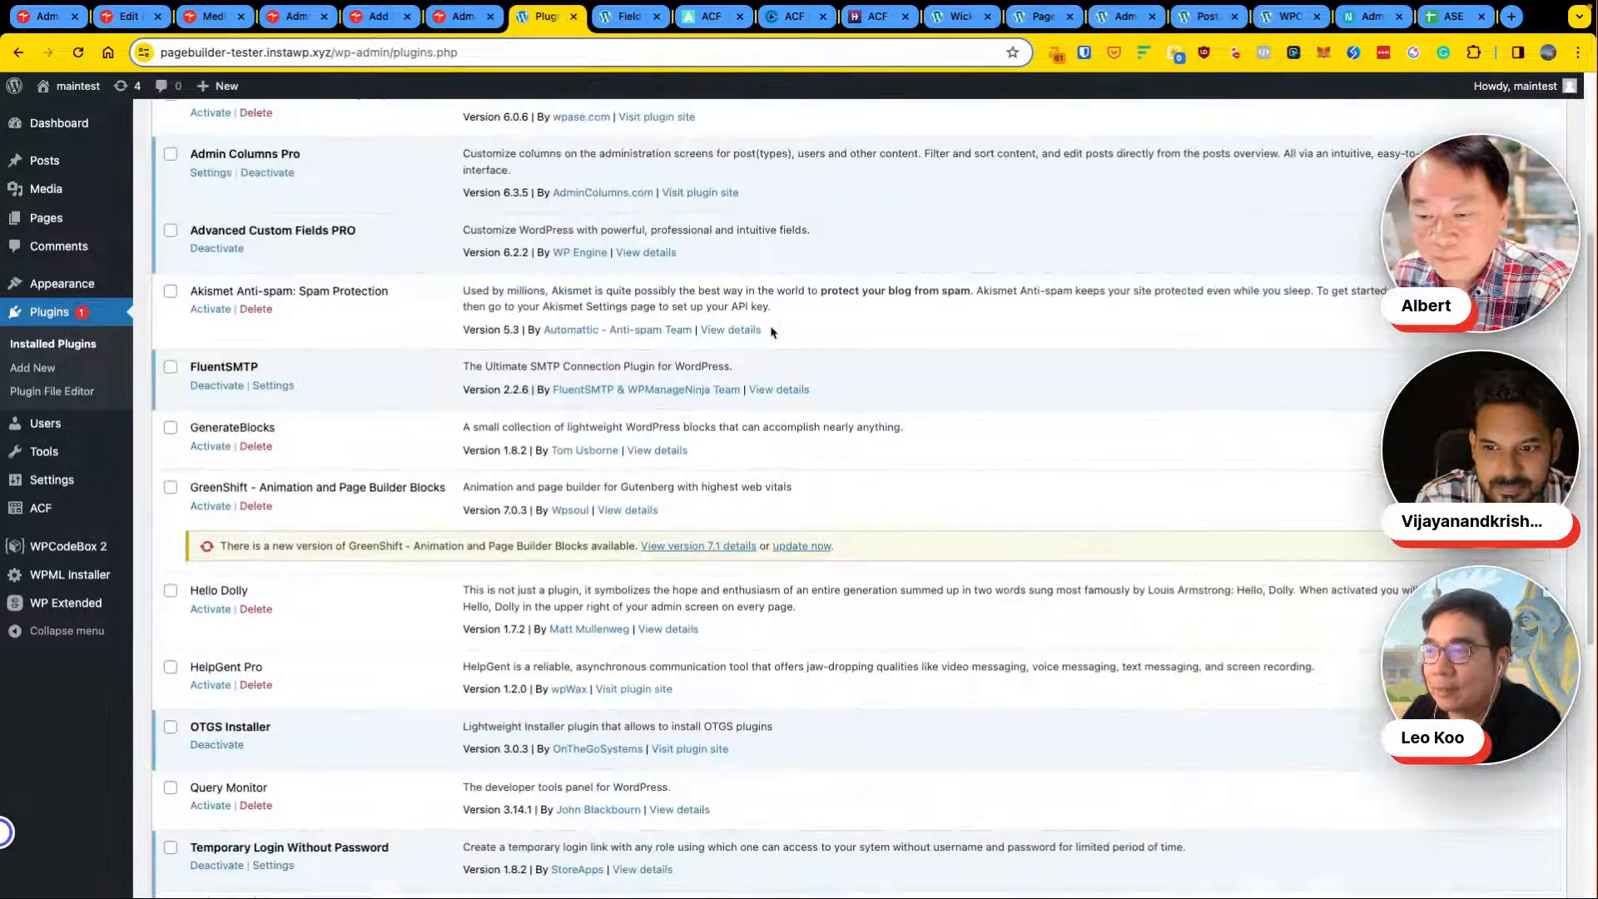
scroll(771, 332, "down", 7)
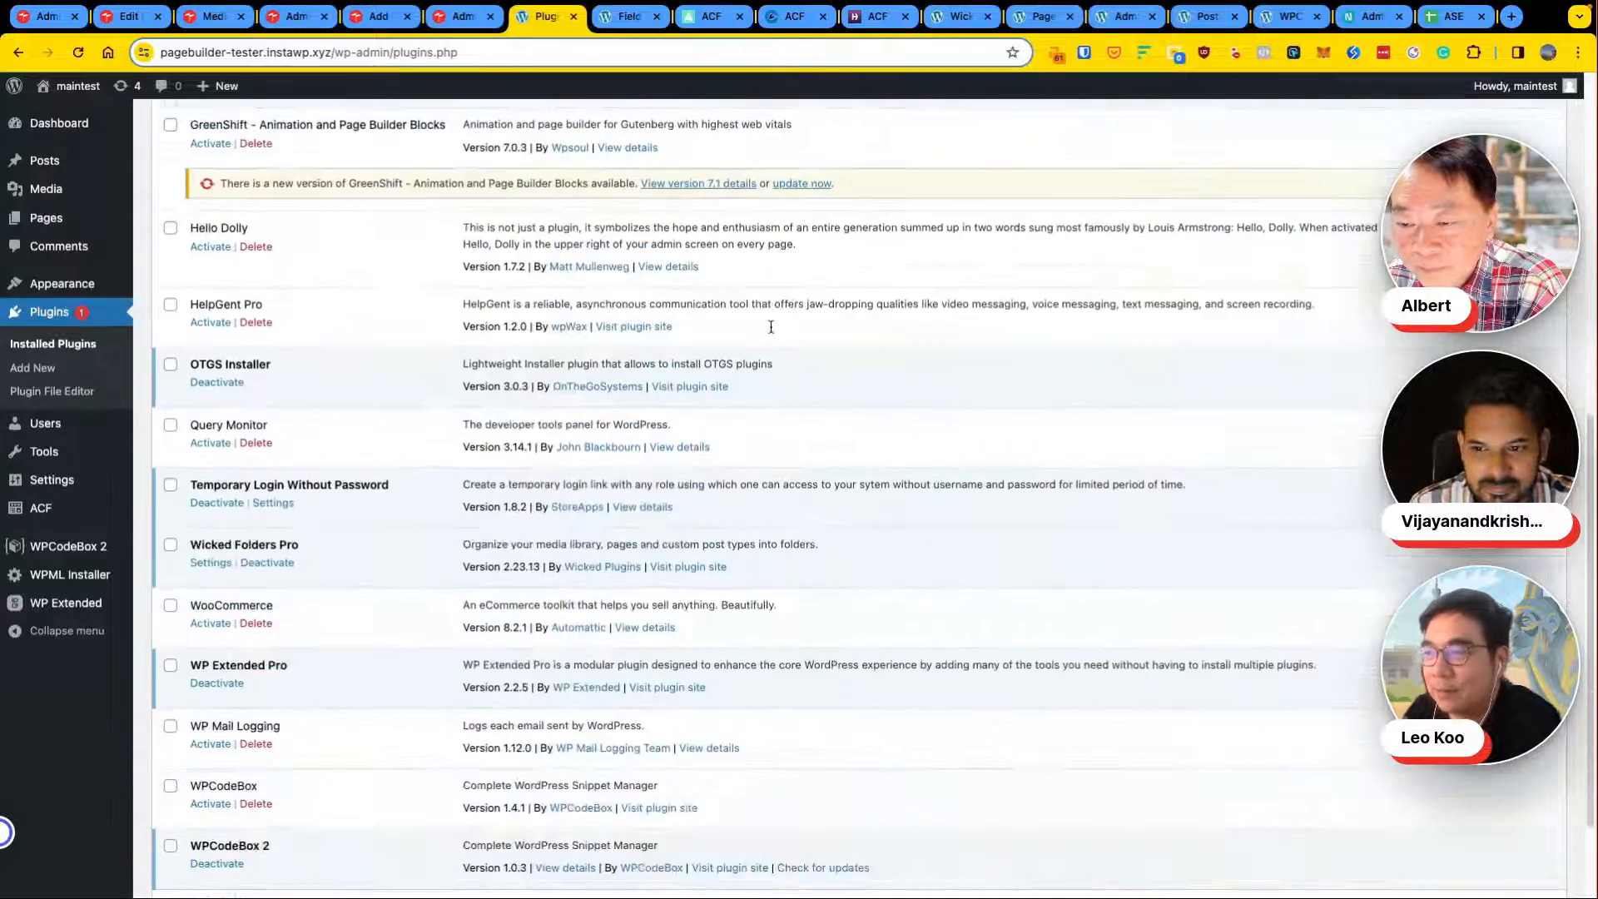
scroll(771, 332, "up", 8)
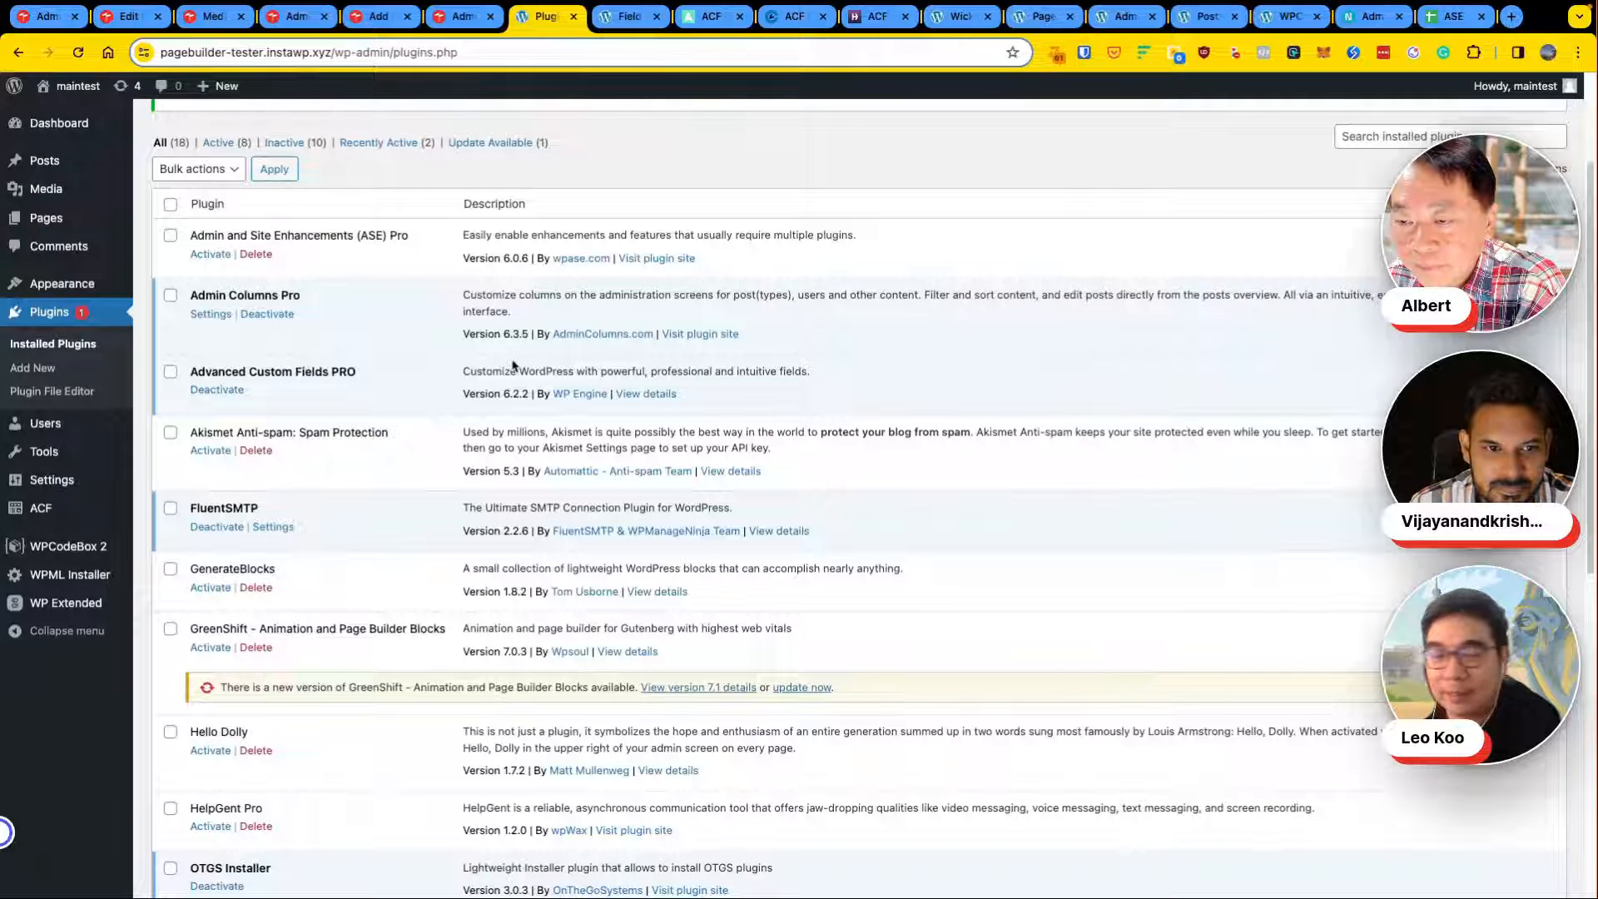
scroll(407, 519, "down", 4)
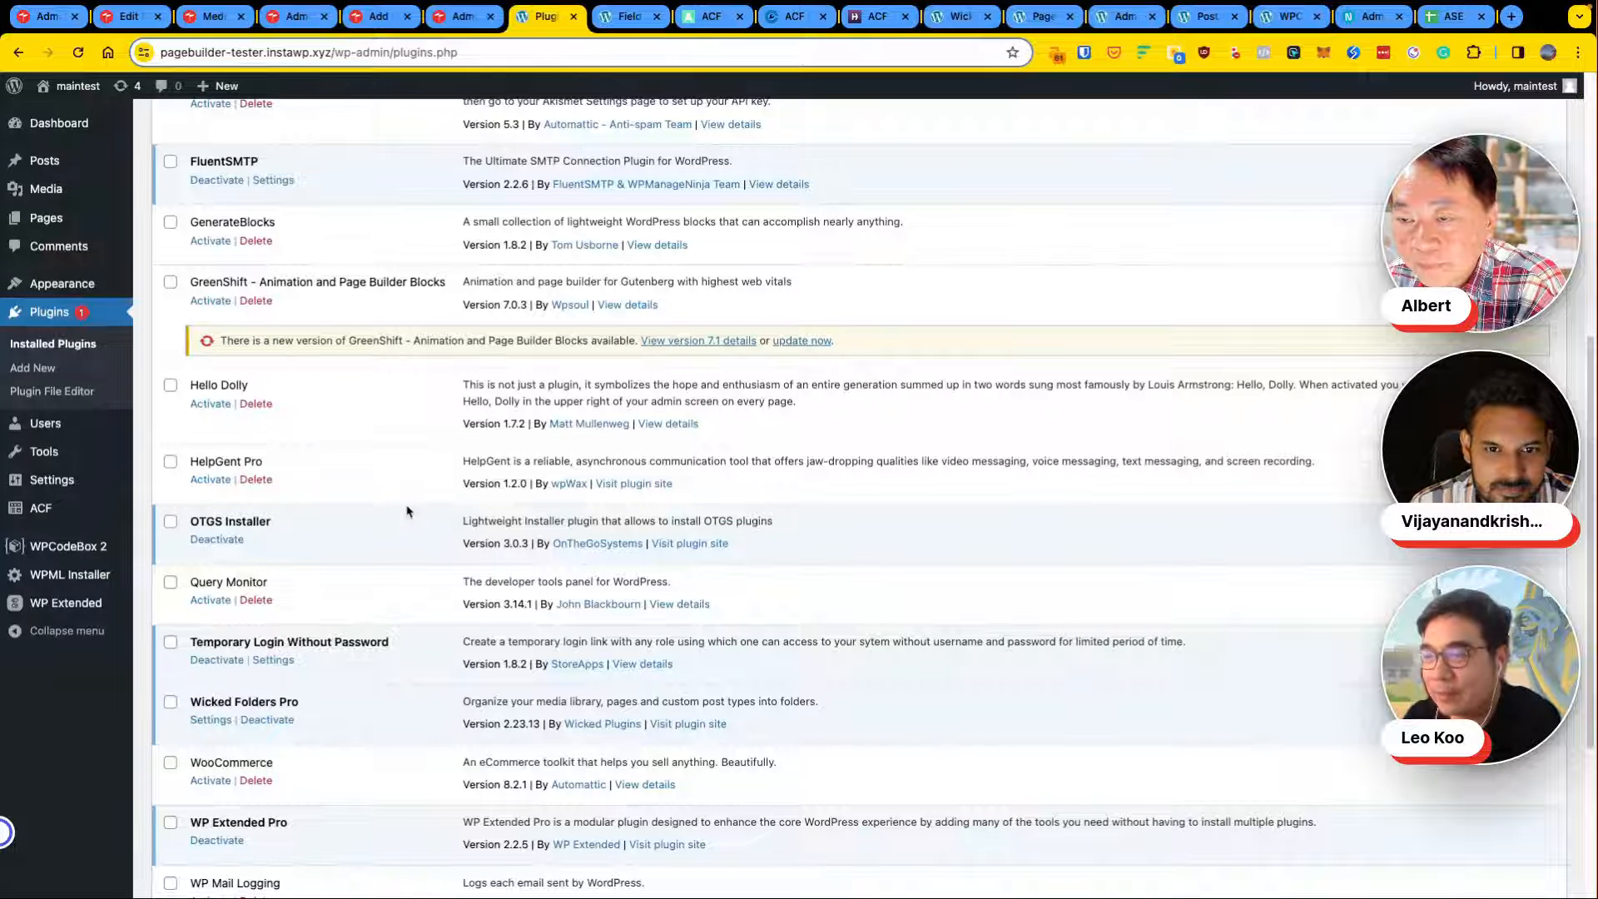
Step: Look through the complete plugin list on the page builder test site, from ASE Pro through WPCodeBox 2
scroll(407, 511, "down", 1)
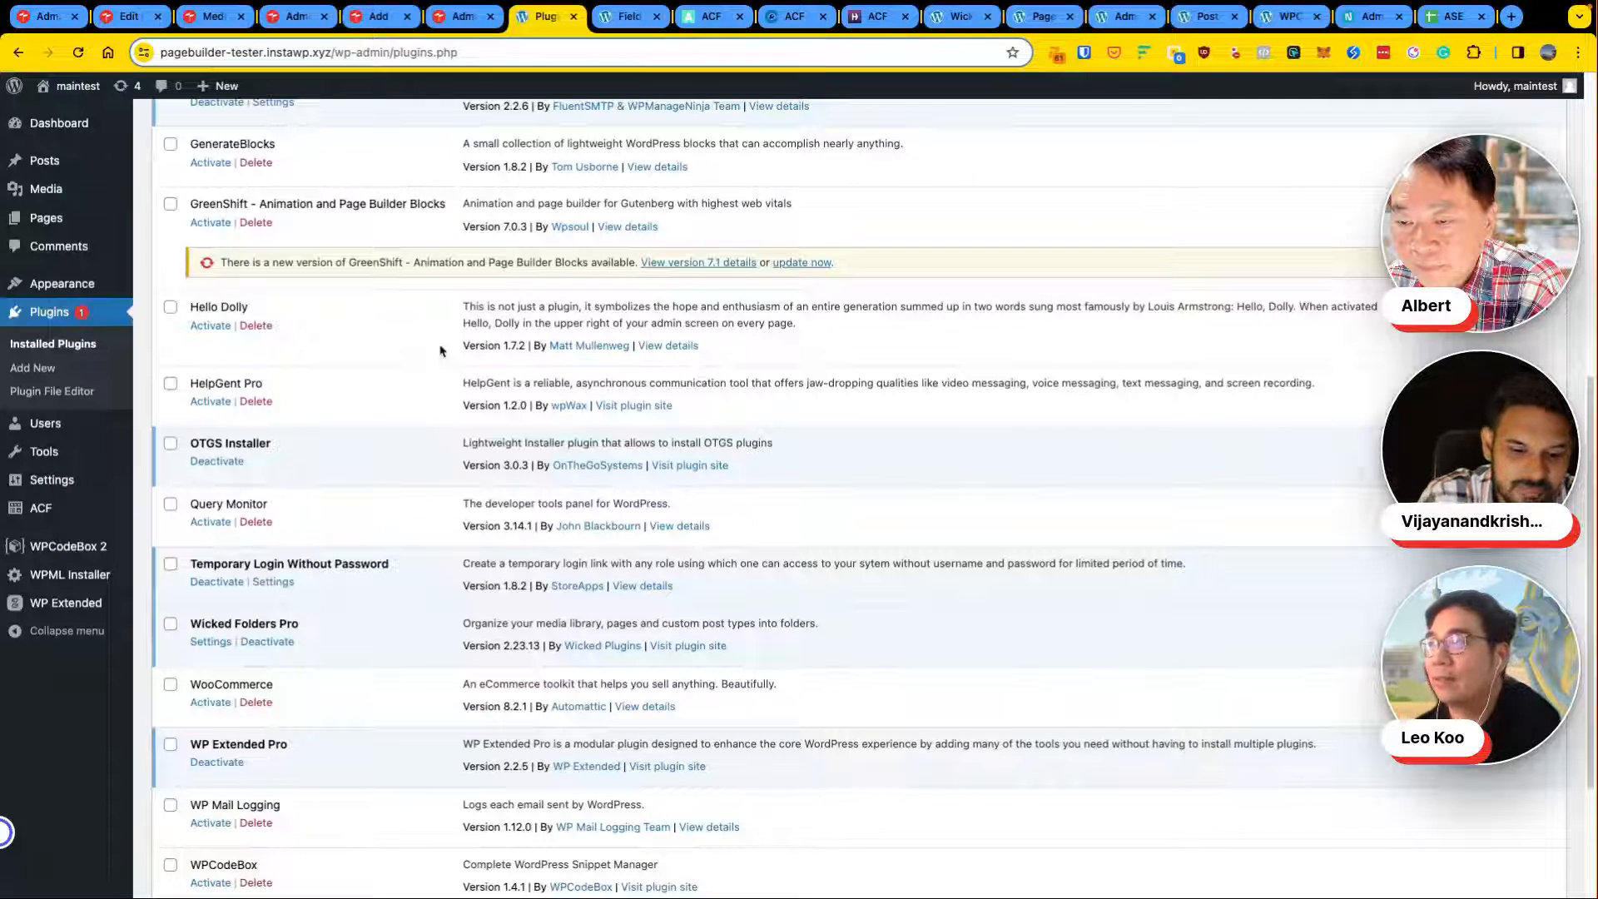
scroll(416, 250, "up", 7)
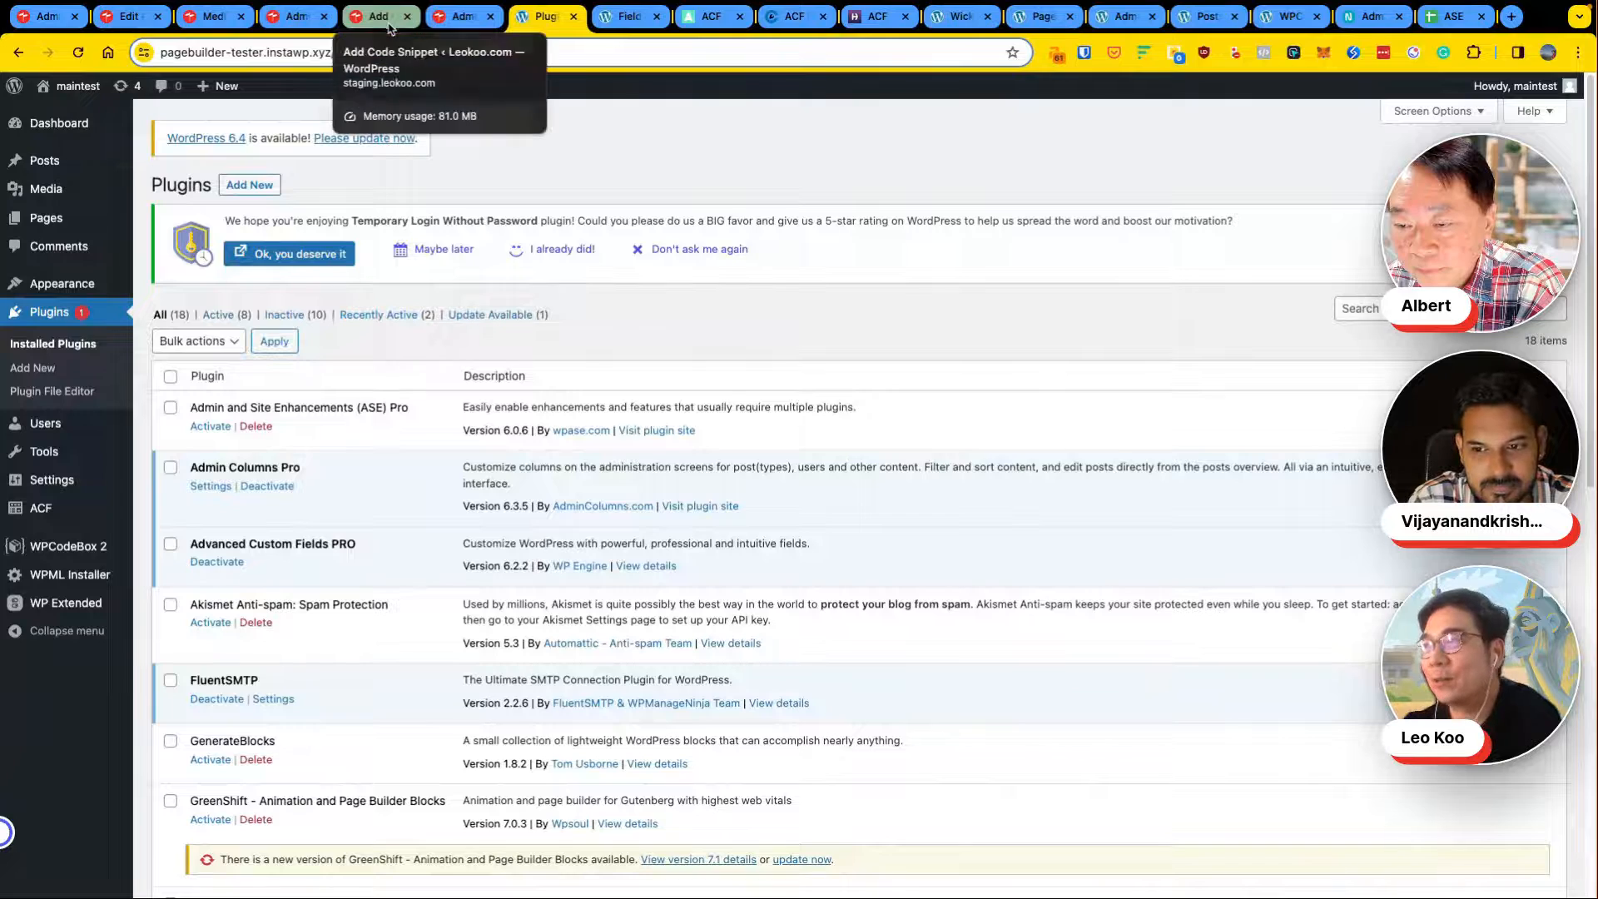
scroll(453, 245, "down", 3)
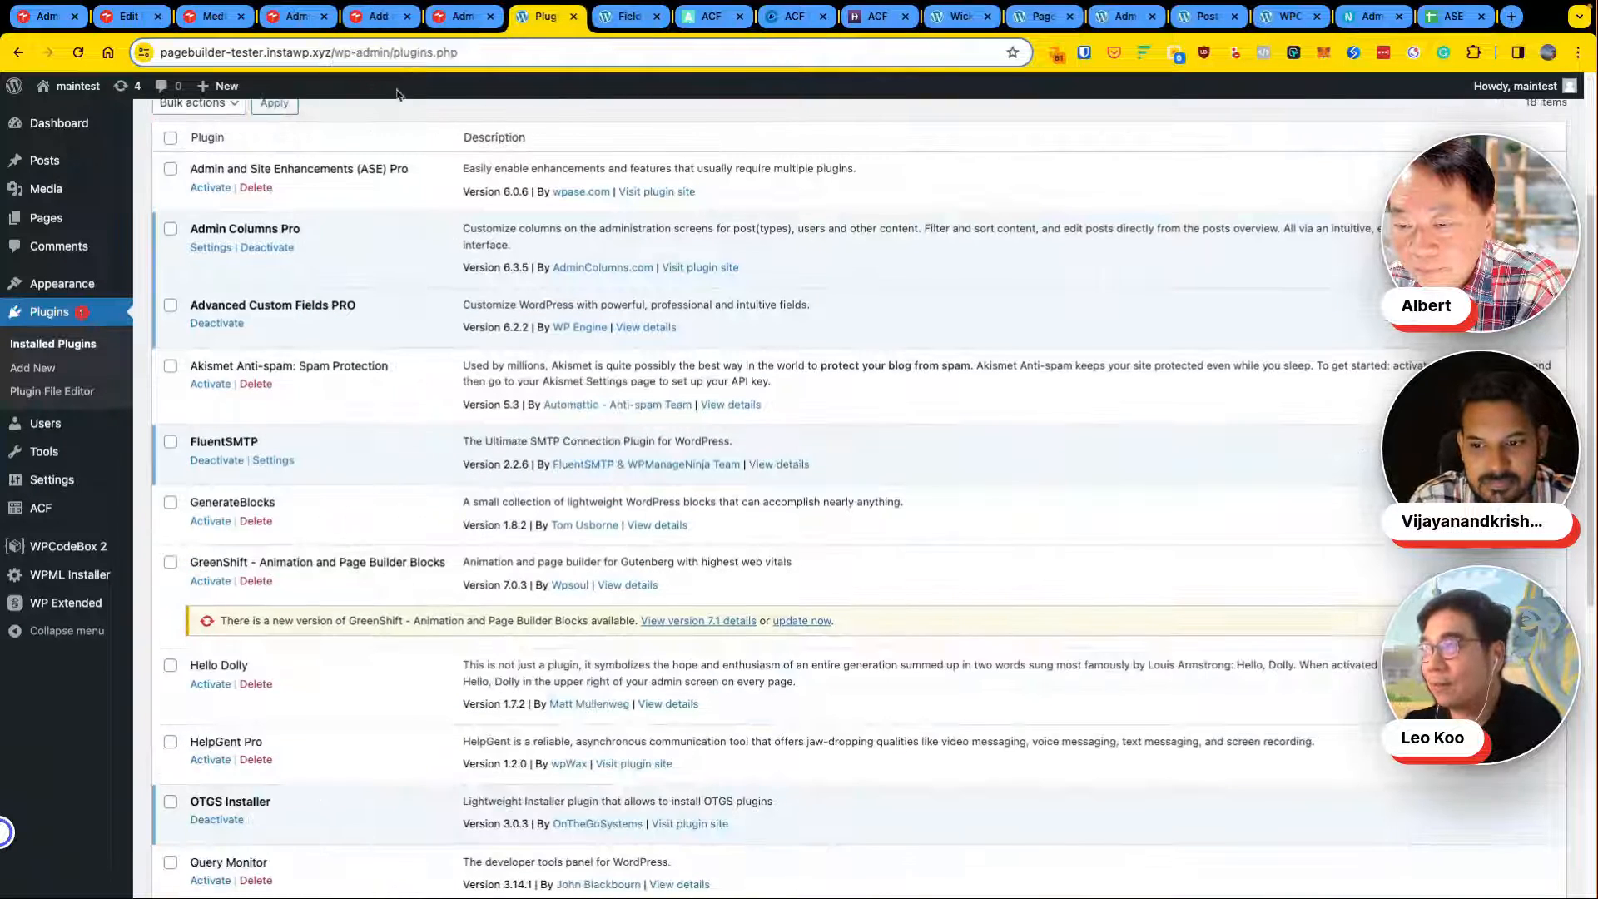
scroll(461, 321, "down", 6)
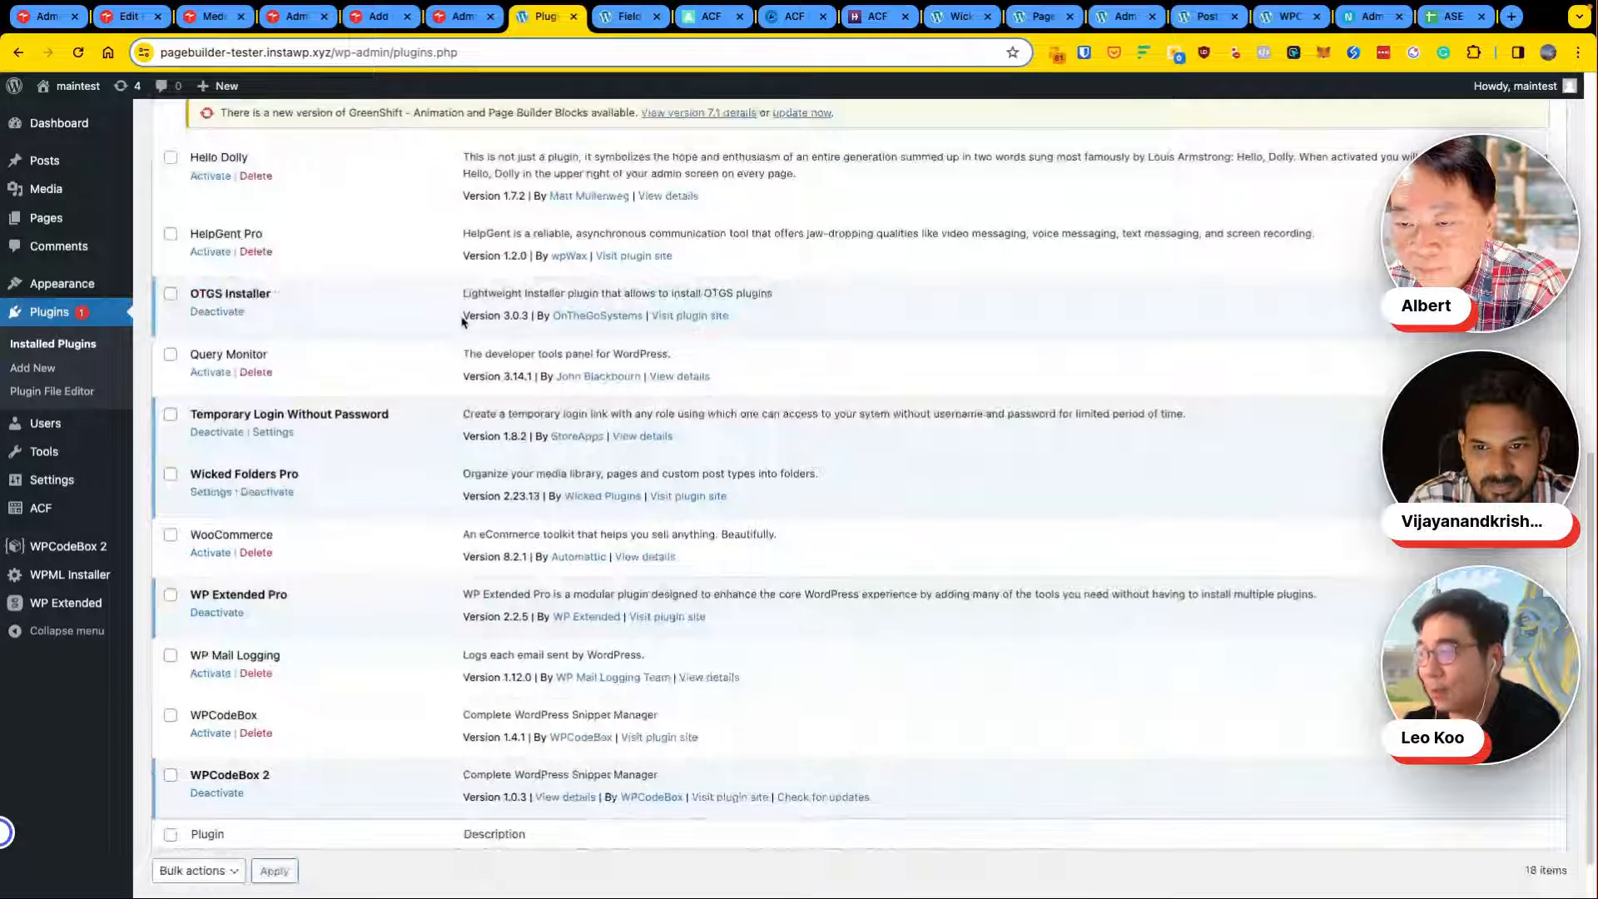
Step: Close the extra ASE Pro settings tab and revisit the Media, Admin Columns Manager and Add CSS Snippet pages
left_click(463, 18)
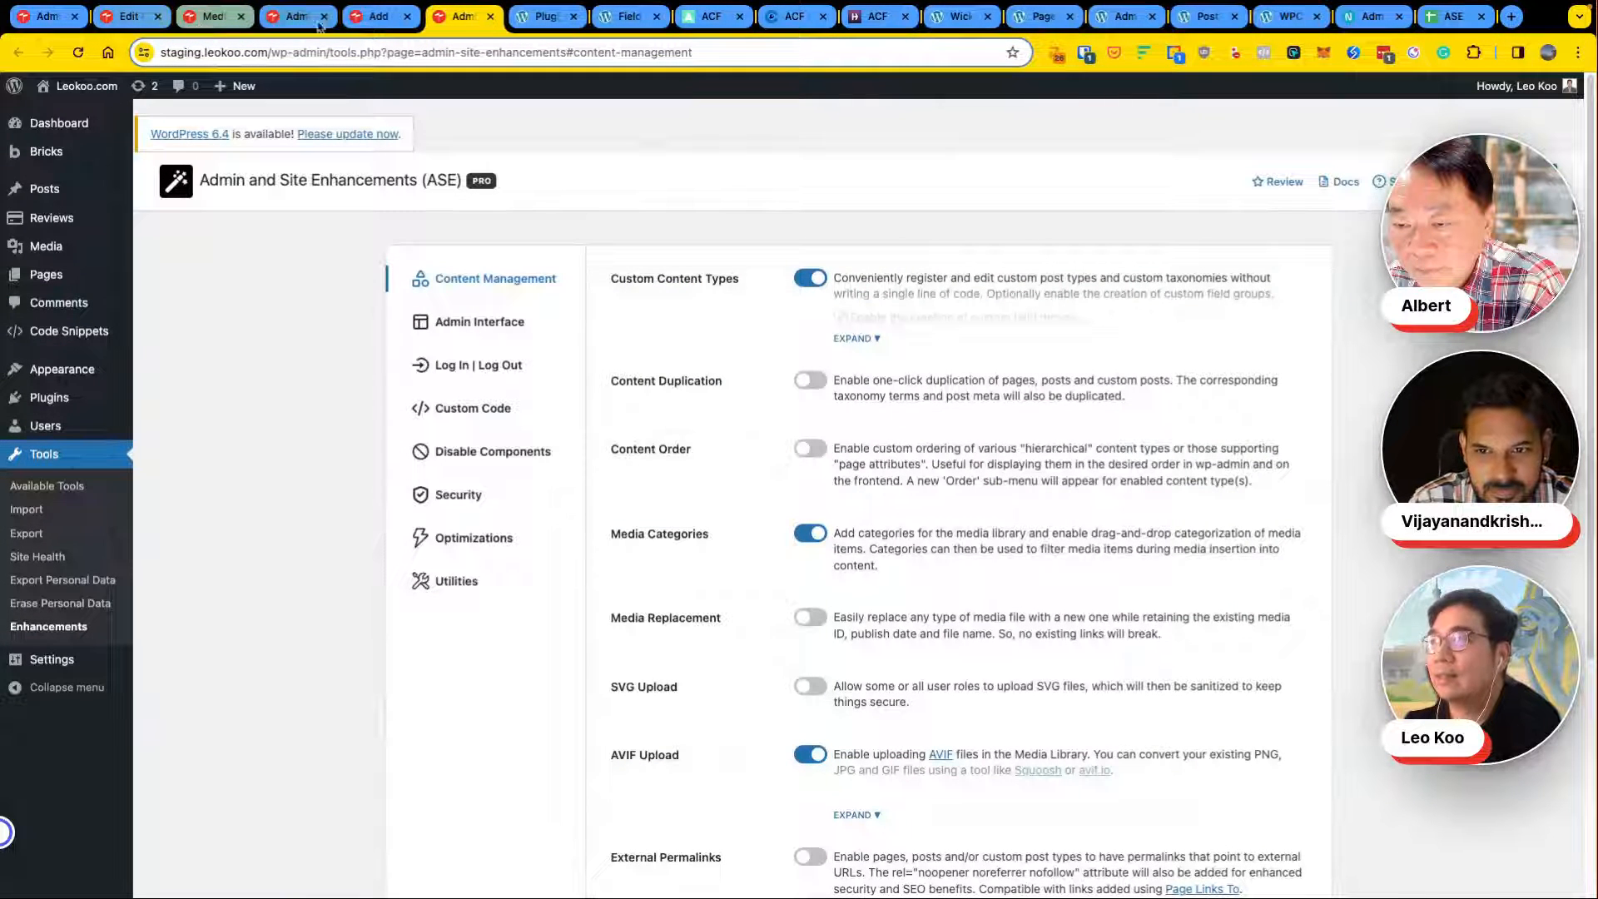
left_click(489, 17)
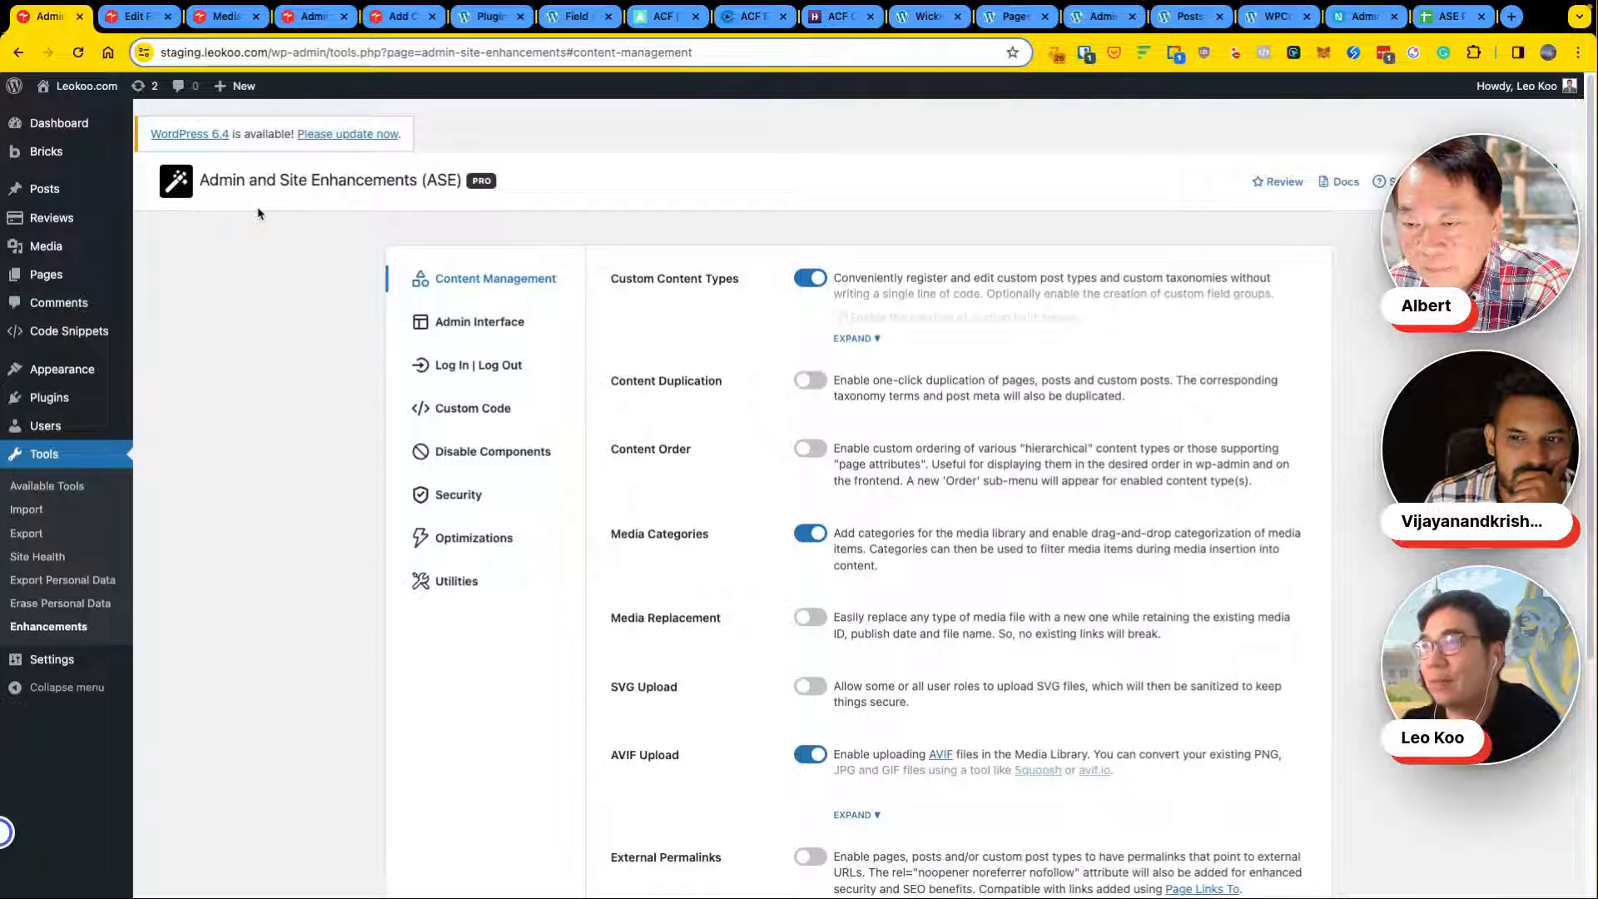
left_click(225, 17)
left_click(304, 20)
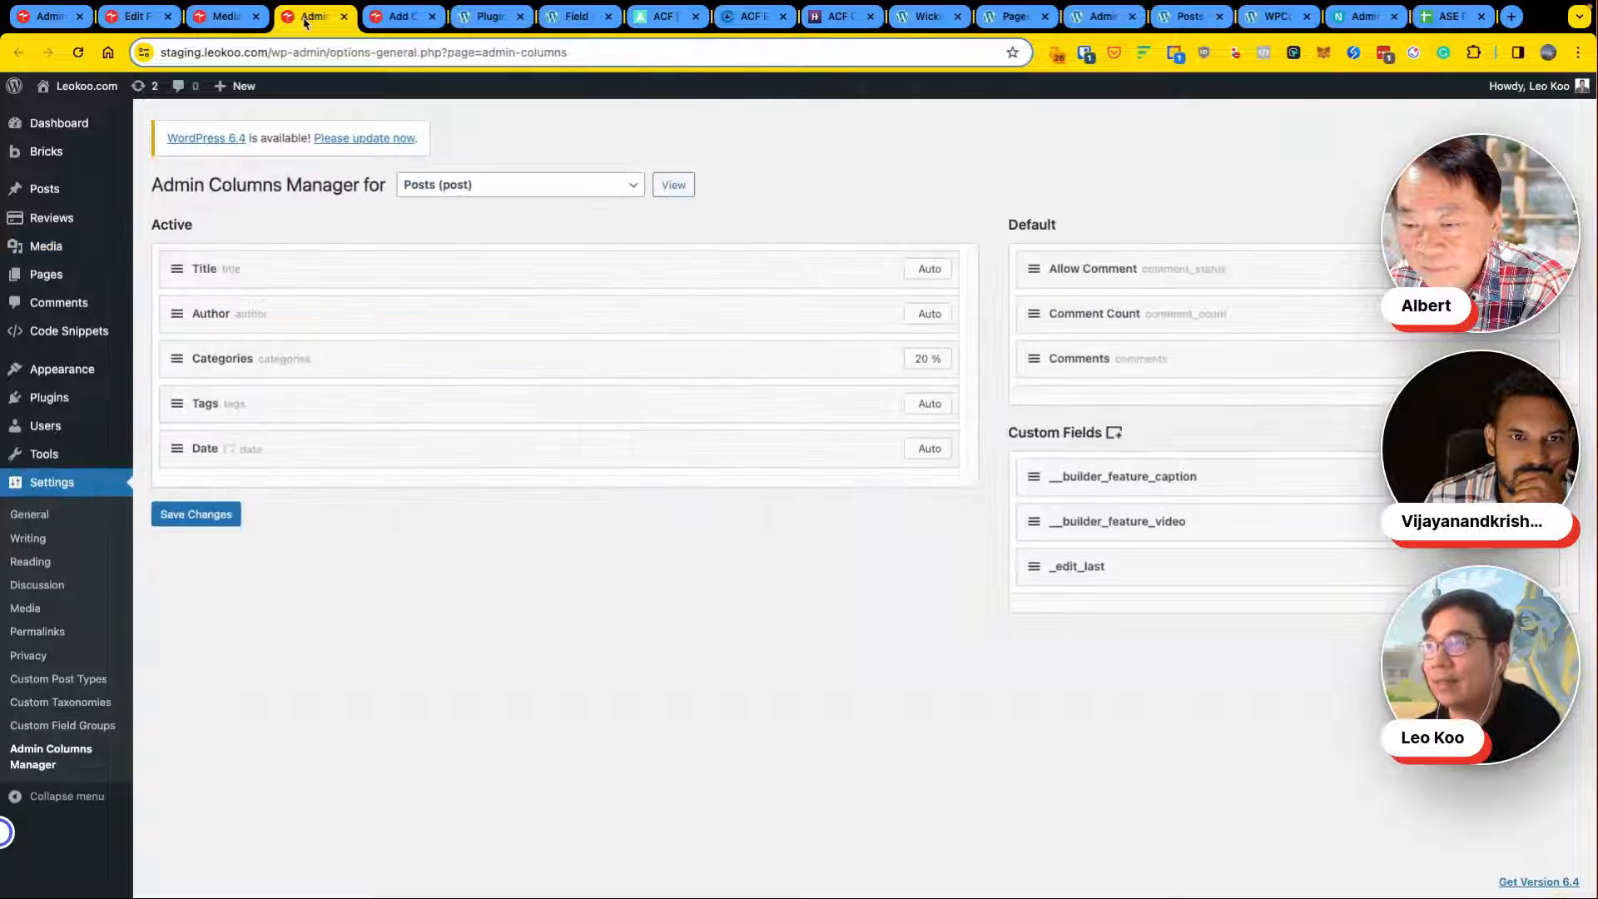
left_click(389, 20)
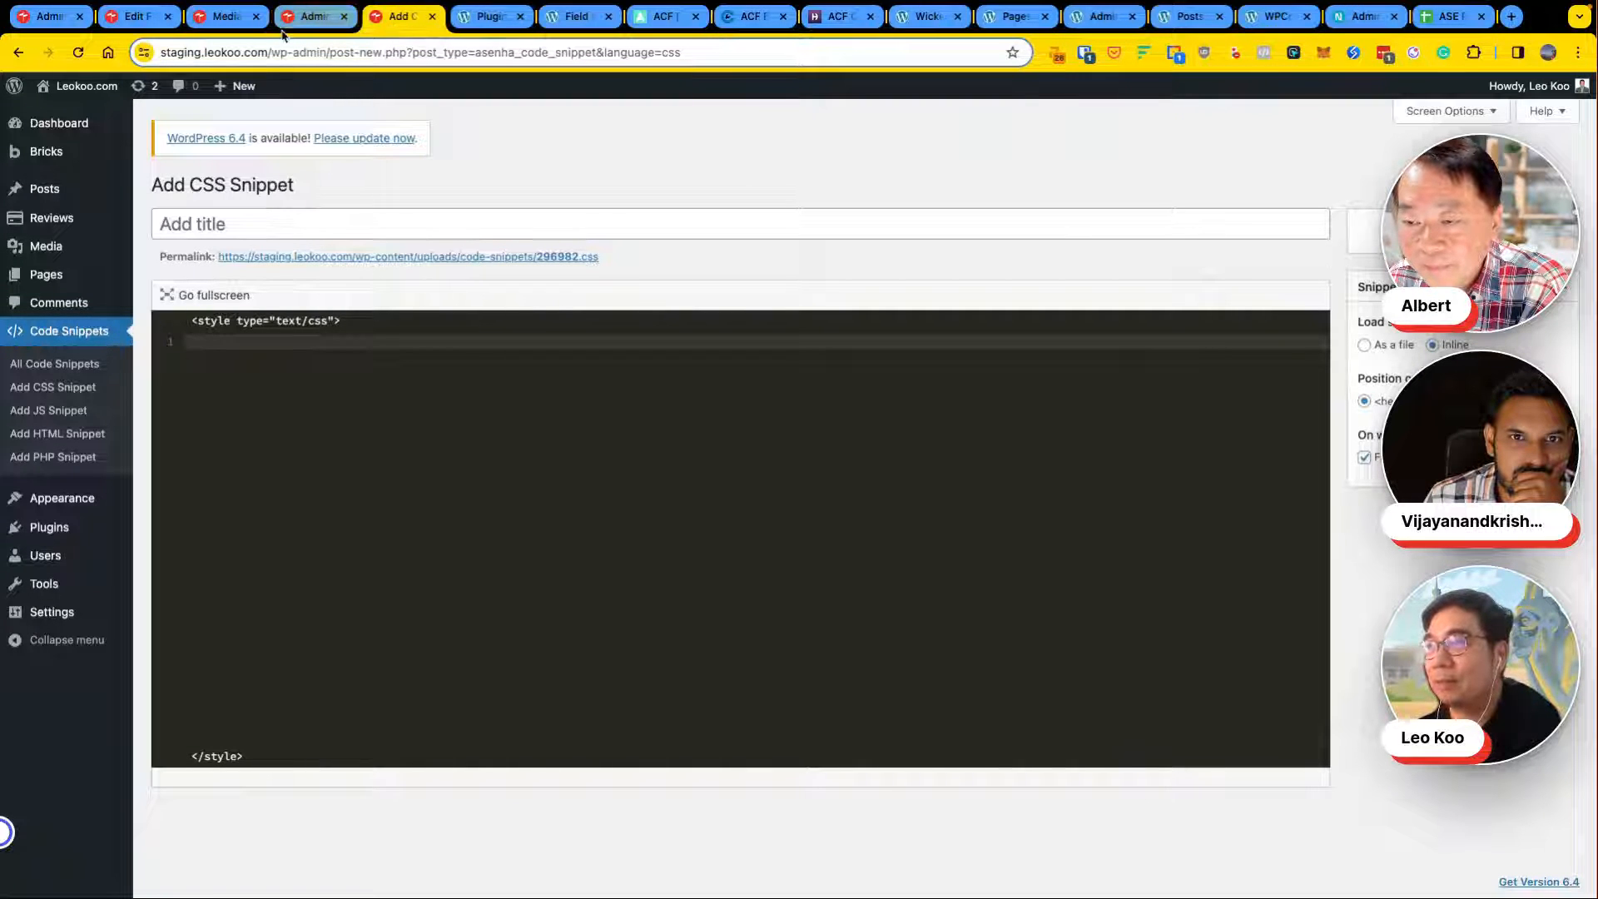
left_click(67, 25)
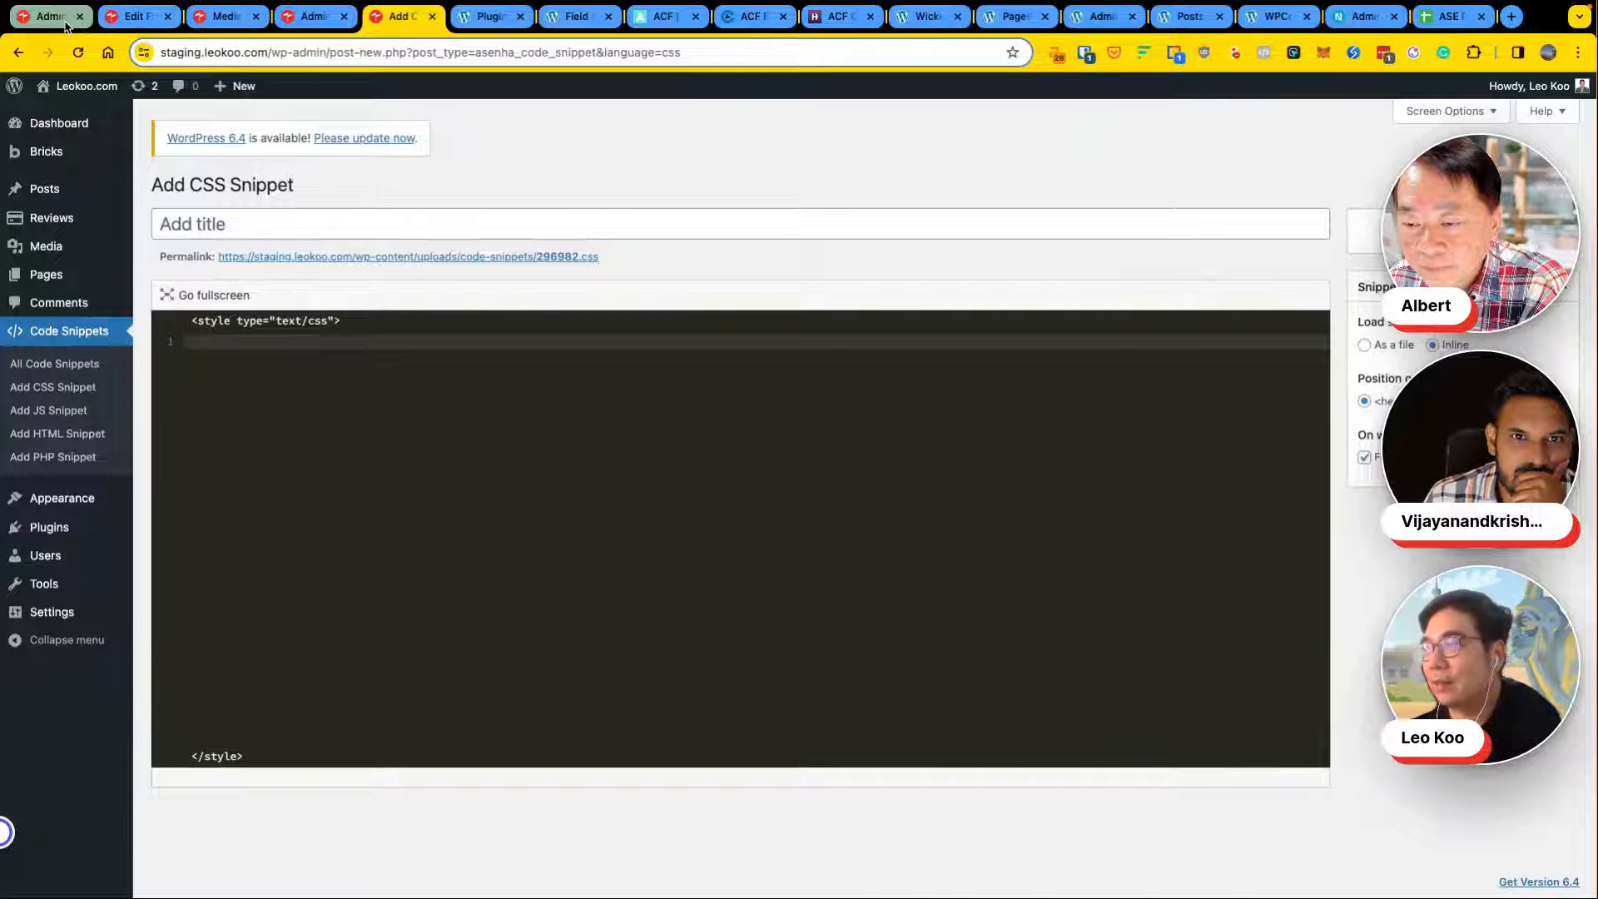
Step: Open the Export link below the ASE Content Management options in a new browser tab, then return to the original settings
scroll(1218, 706, "down", 5)
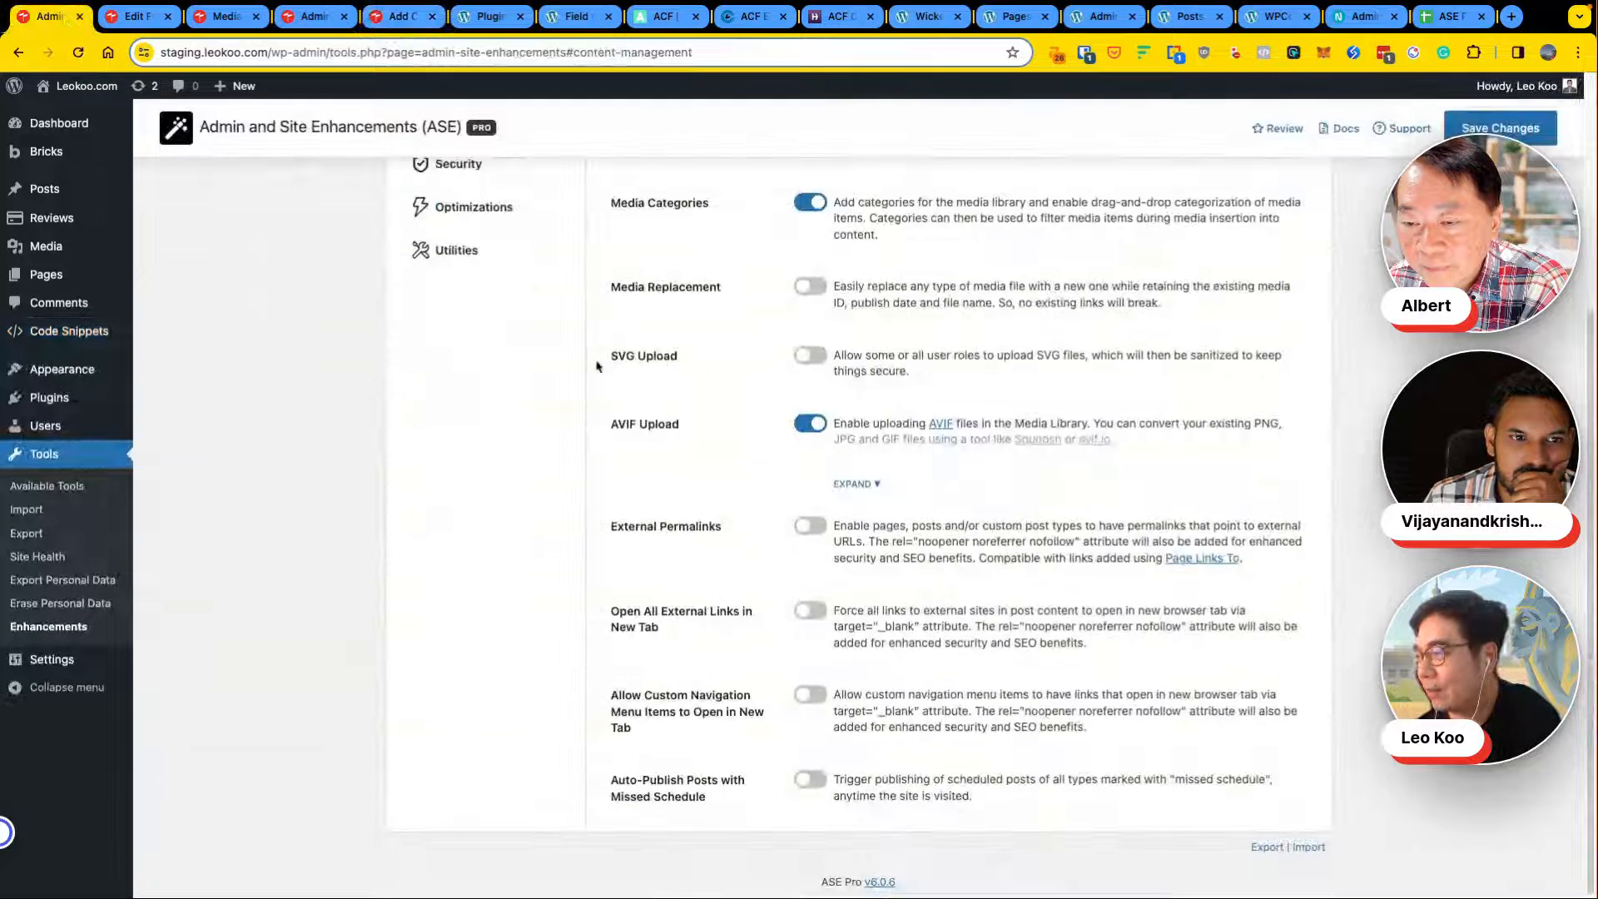
right_click(1265, 847)
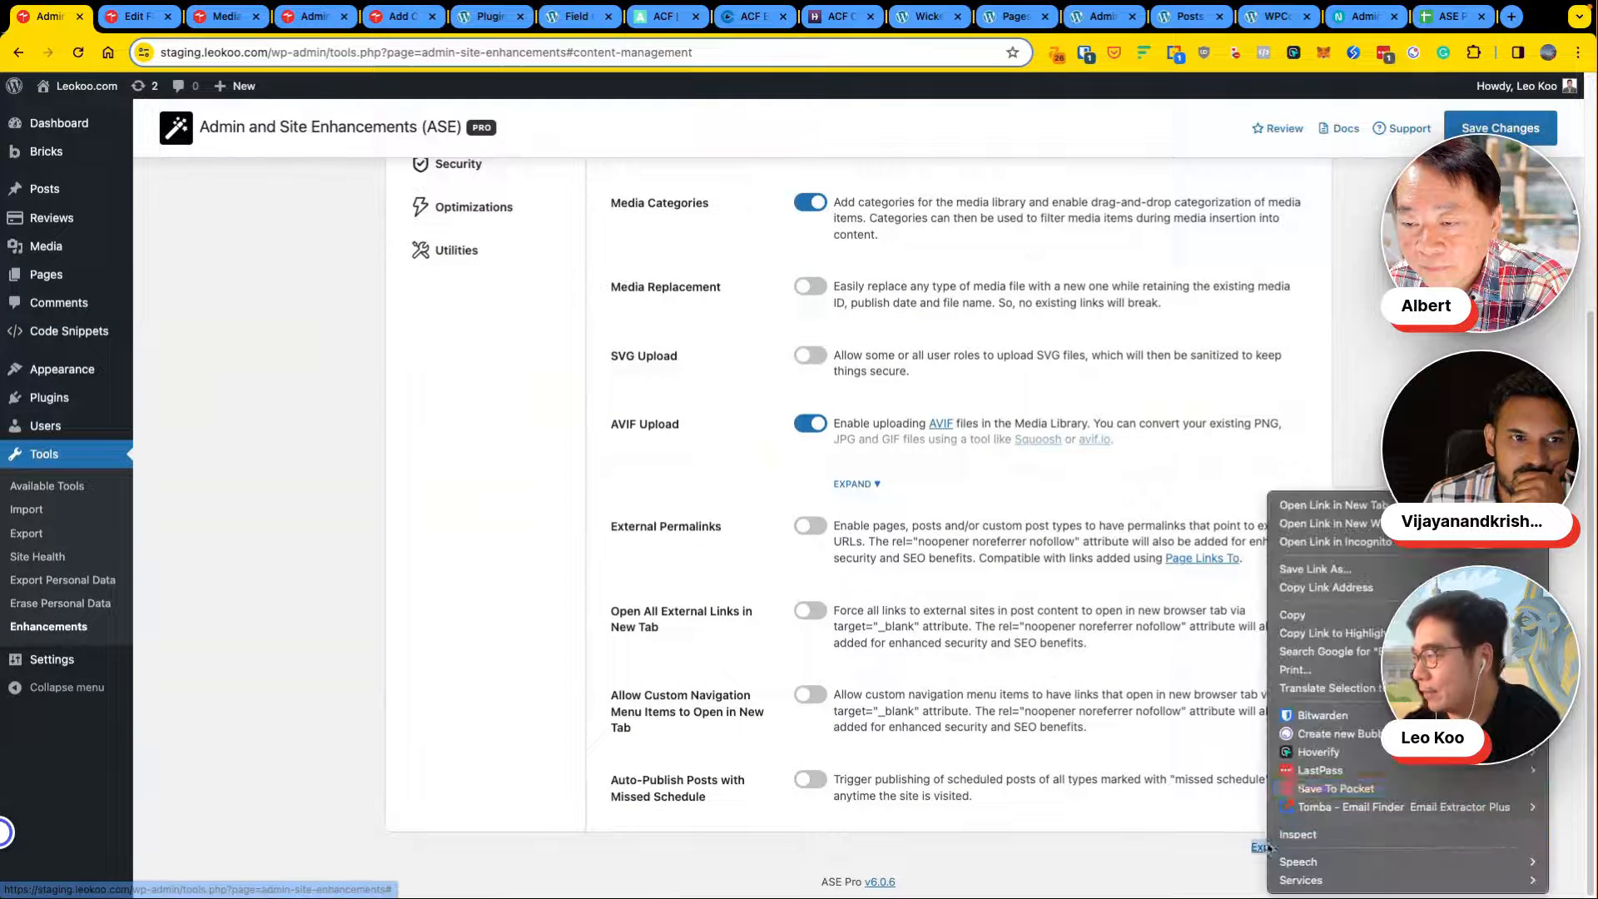
left_click(1337, 505)
left_click(412, 18)
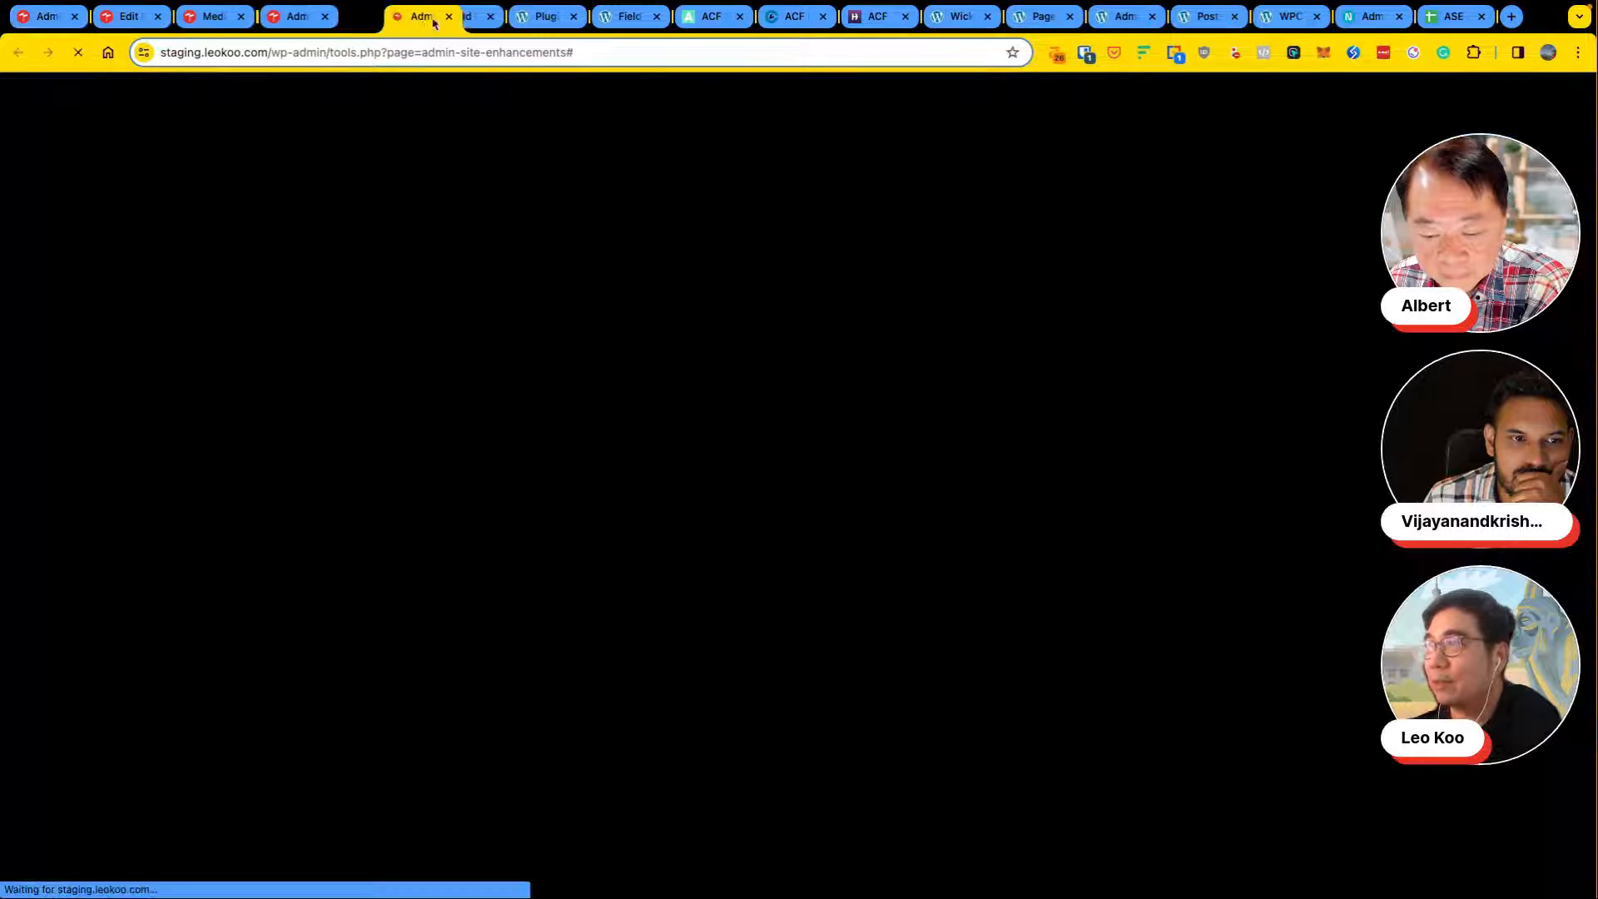
left_click(50, 17)
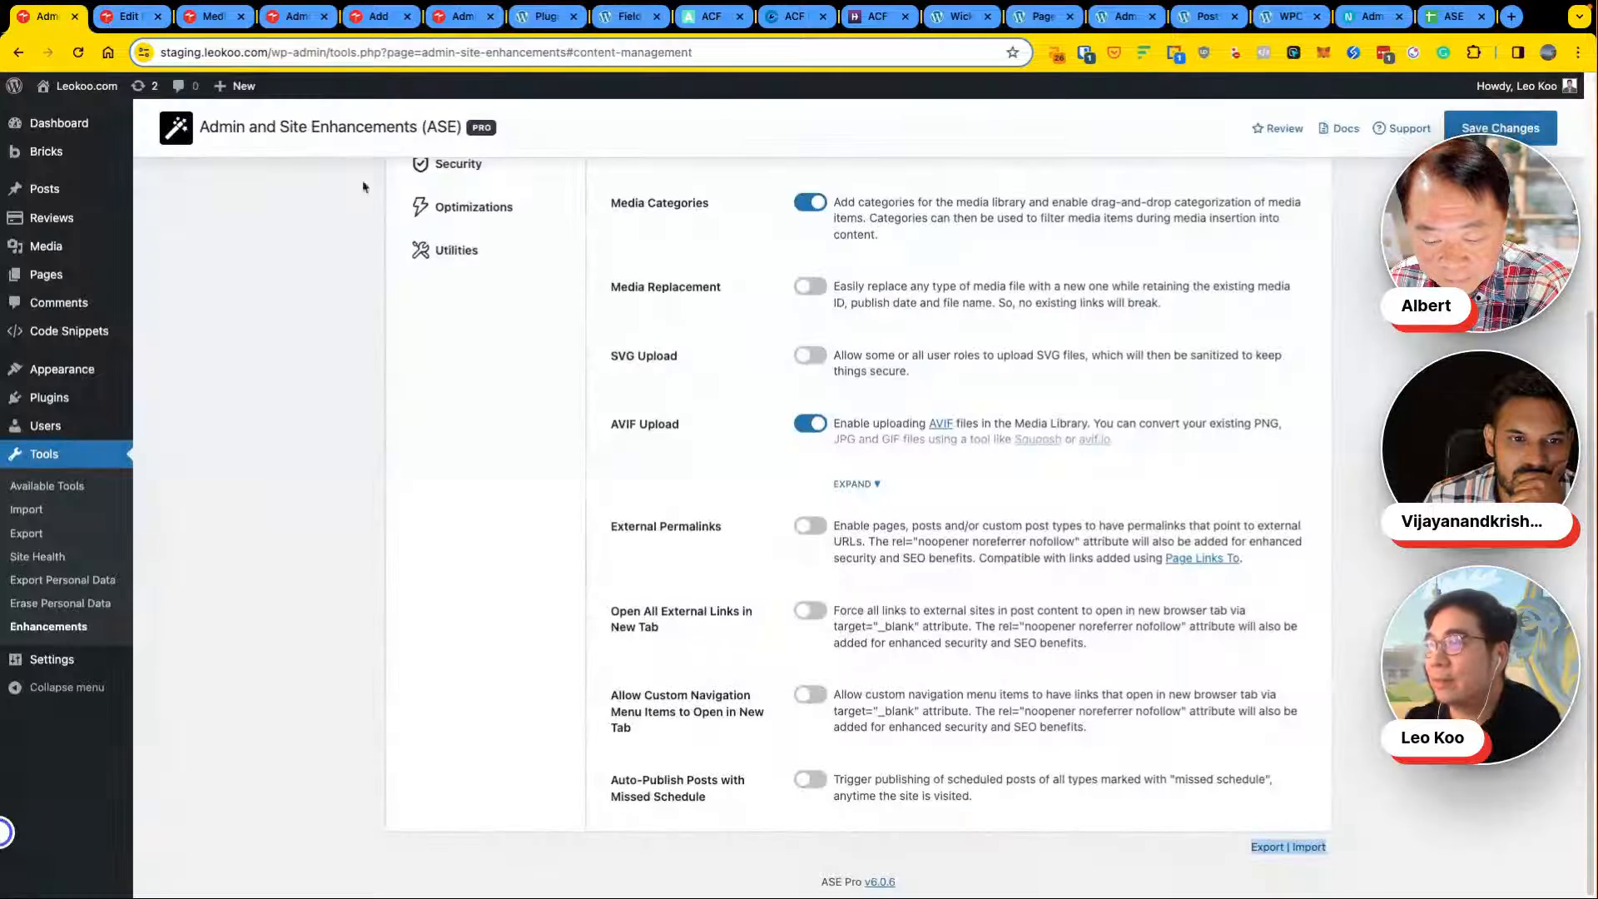
Step: From the Test Field Group page, open Custom Post Types in a new browser tab and edit the Reviews post type
left_click(124, 18)
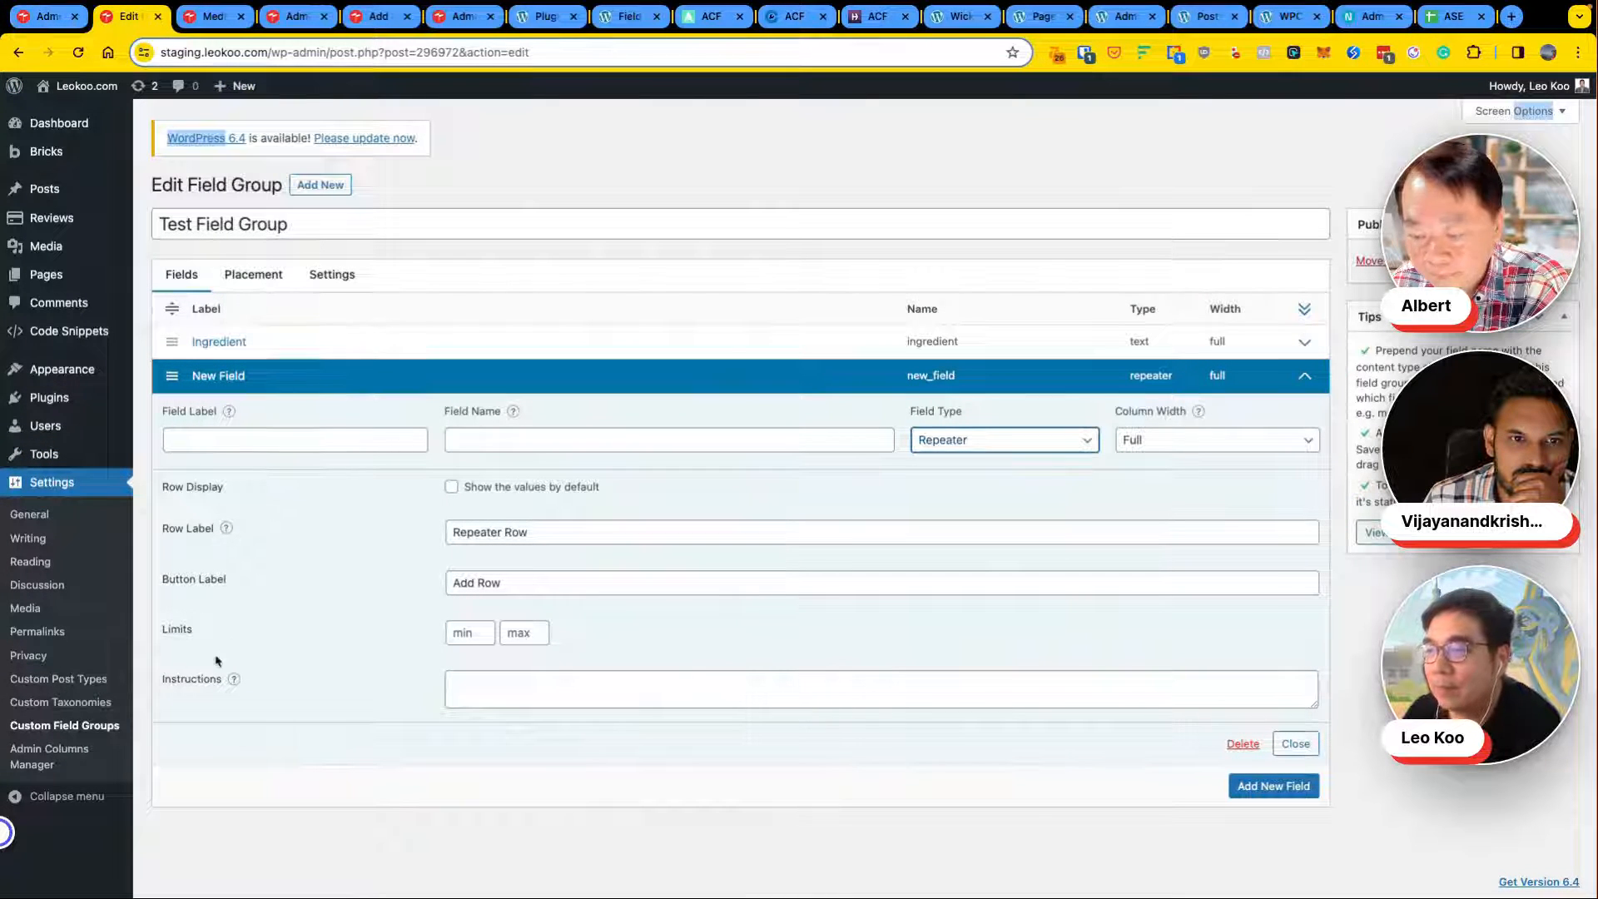
right_click(115, 676)
left_click(176, 633)
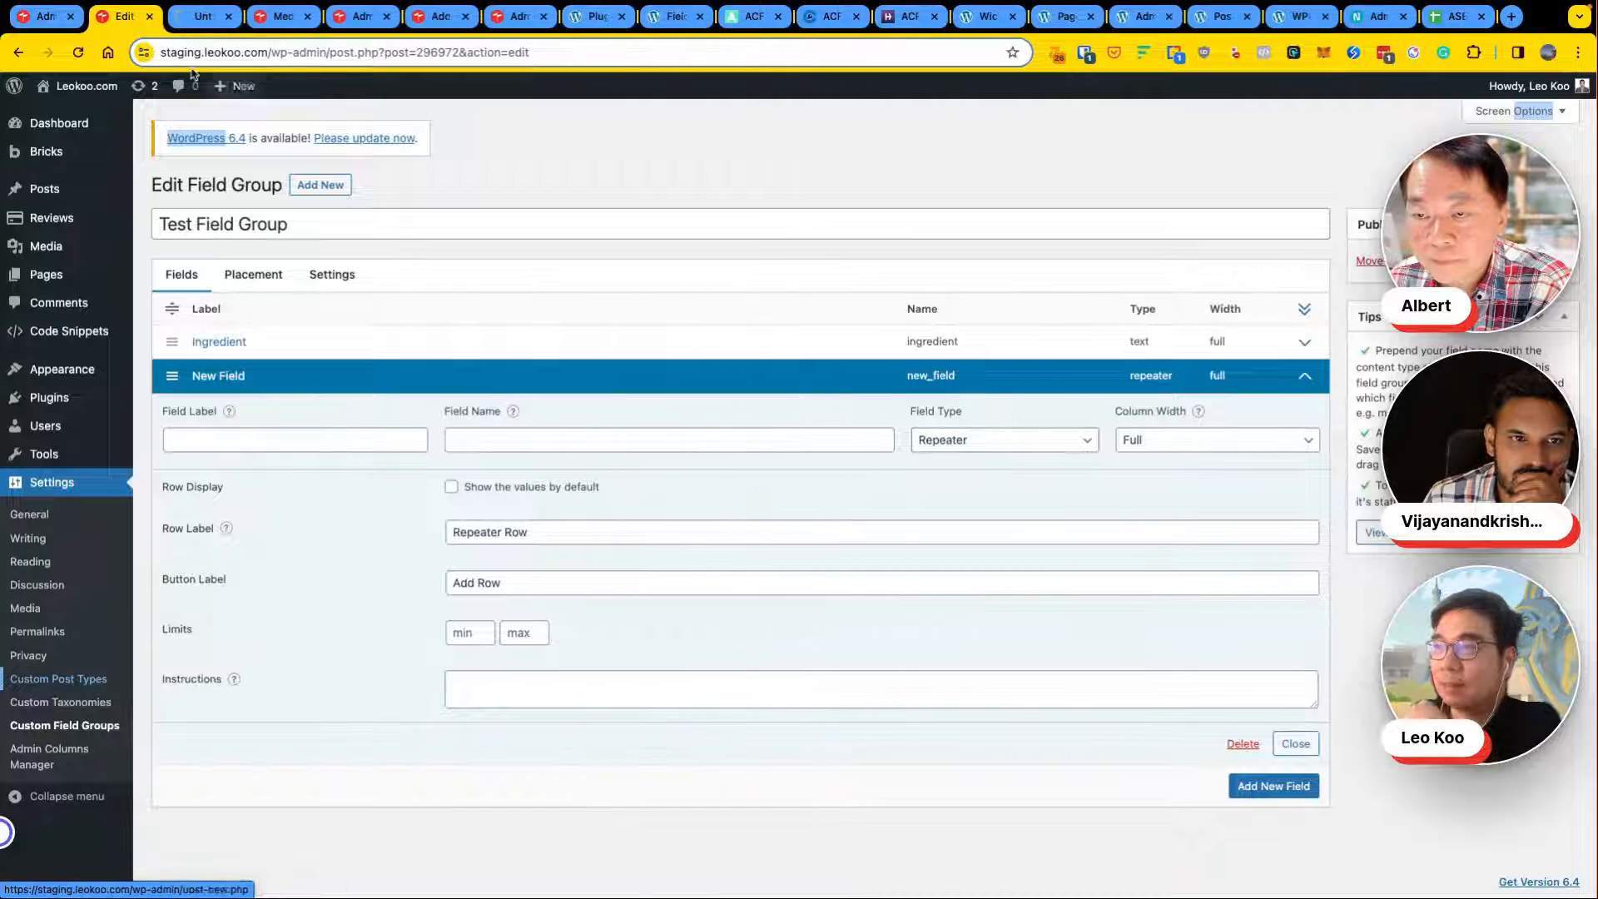
left_click(205, 16)
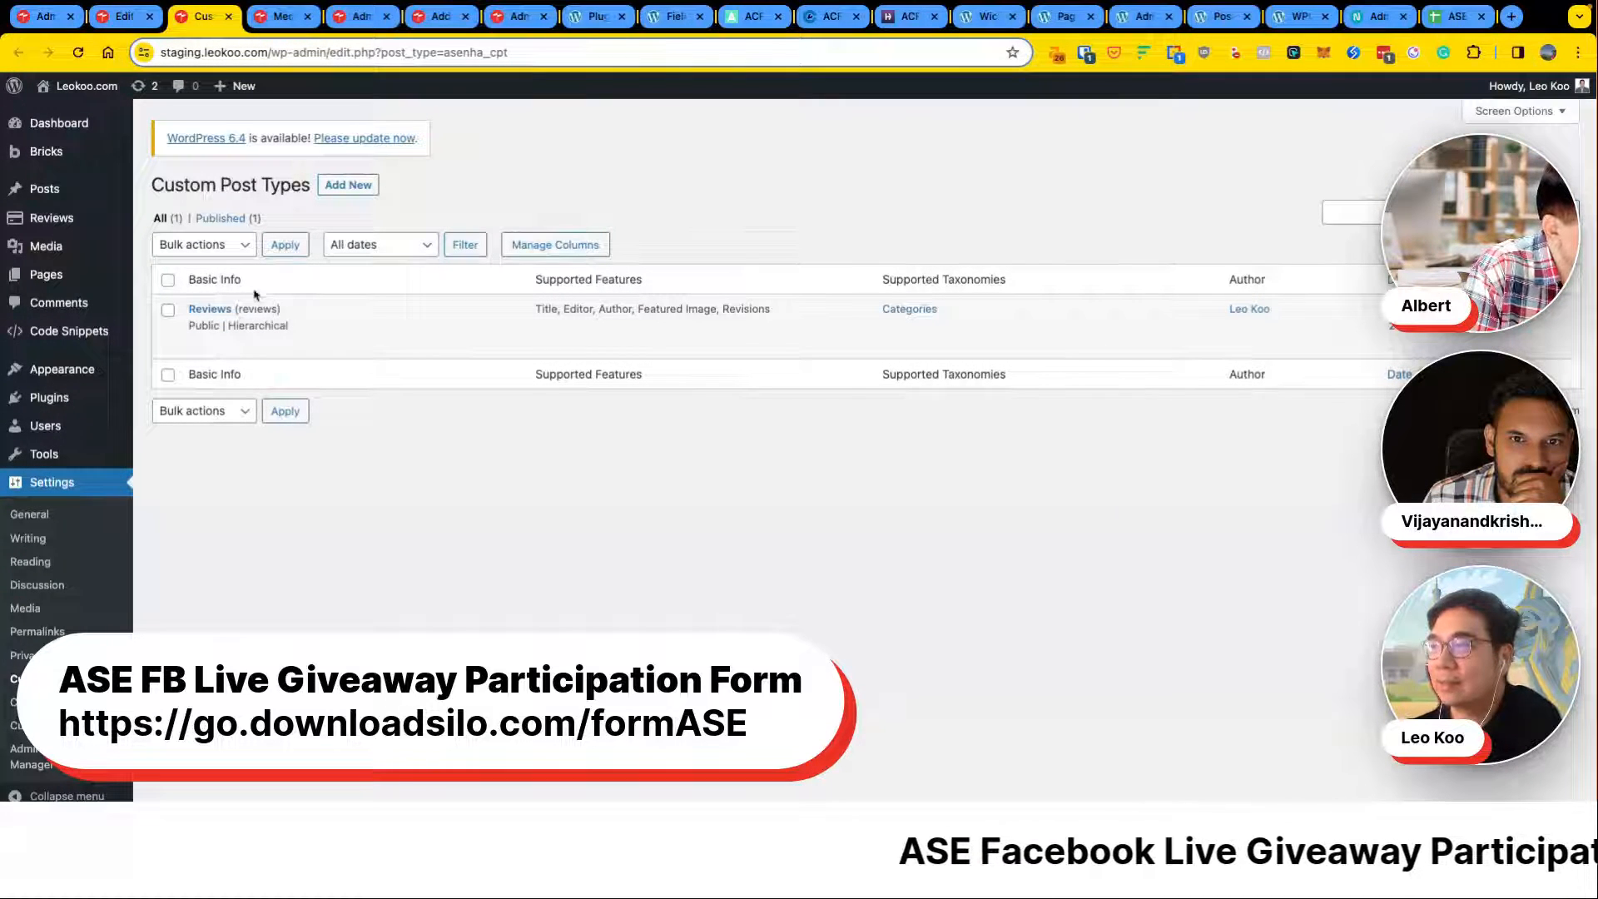
left_click(197, 343)
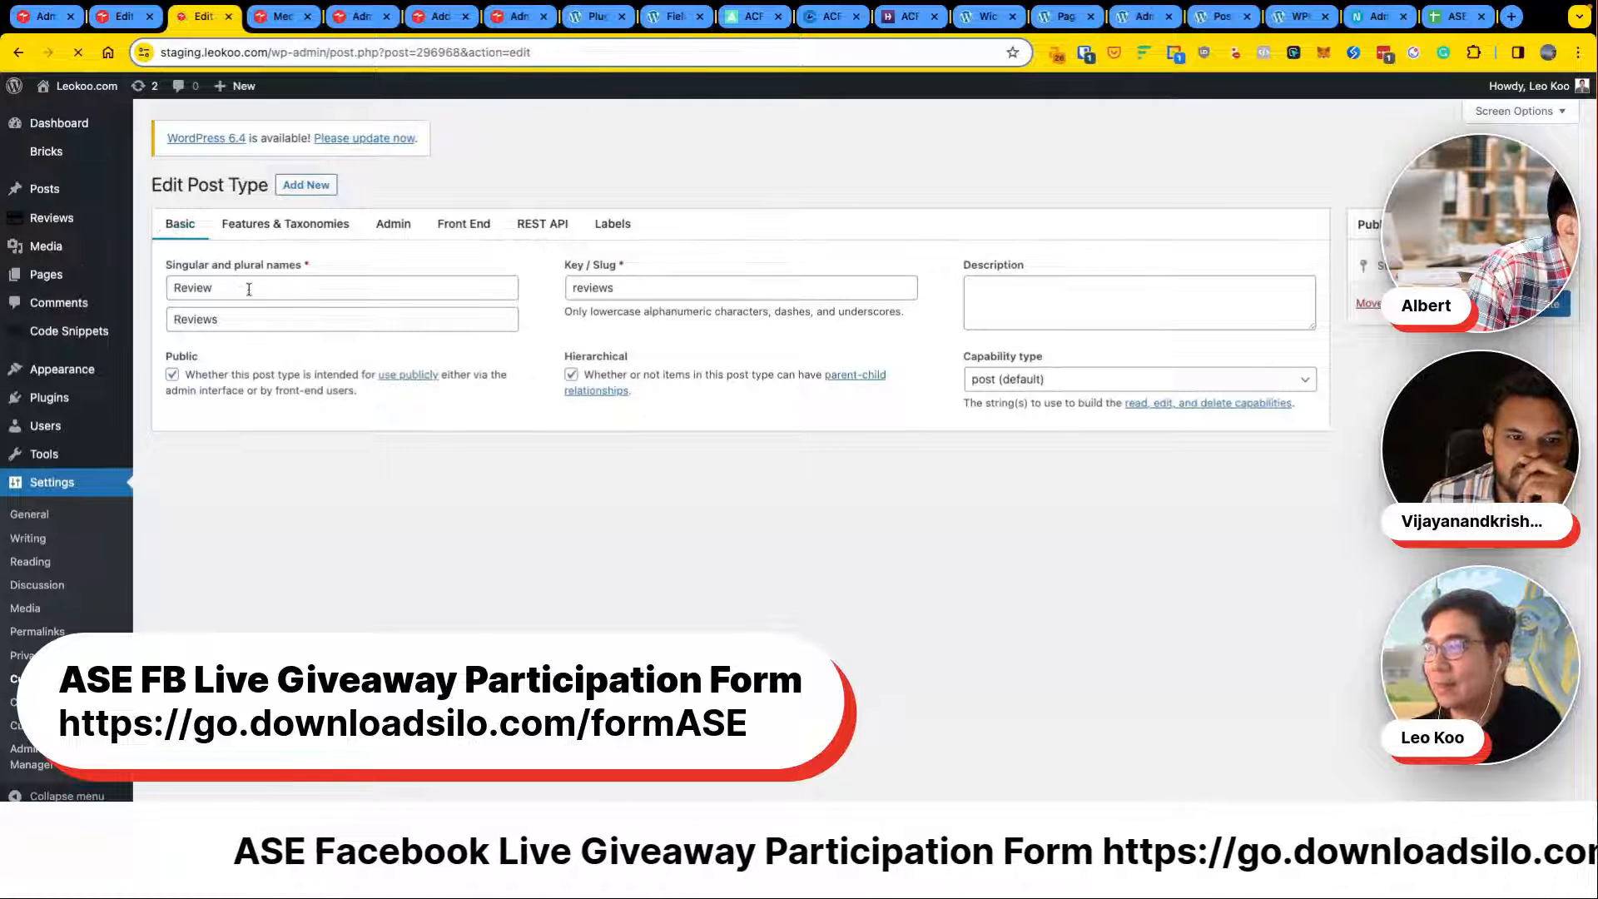
Step: Show the Reviews post type's Features & Taxonomies, Admin, Front End and REST API settings, toggling Show in REST without saving
left_click(282, 236)
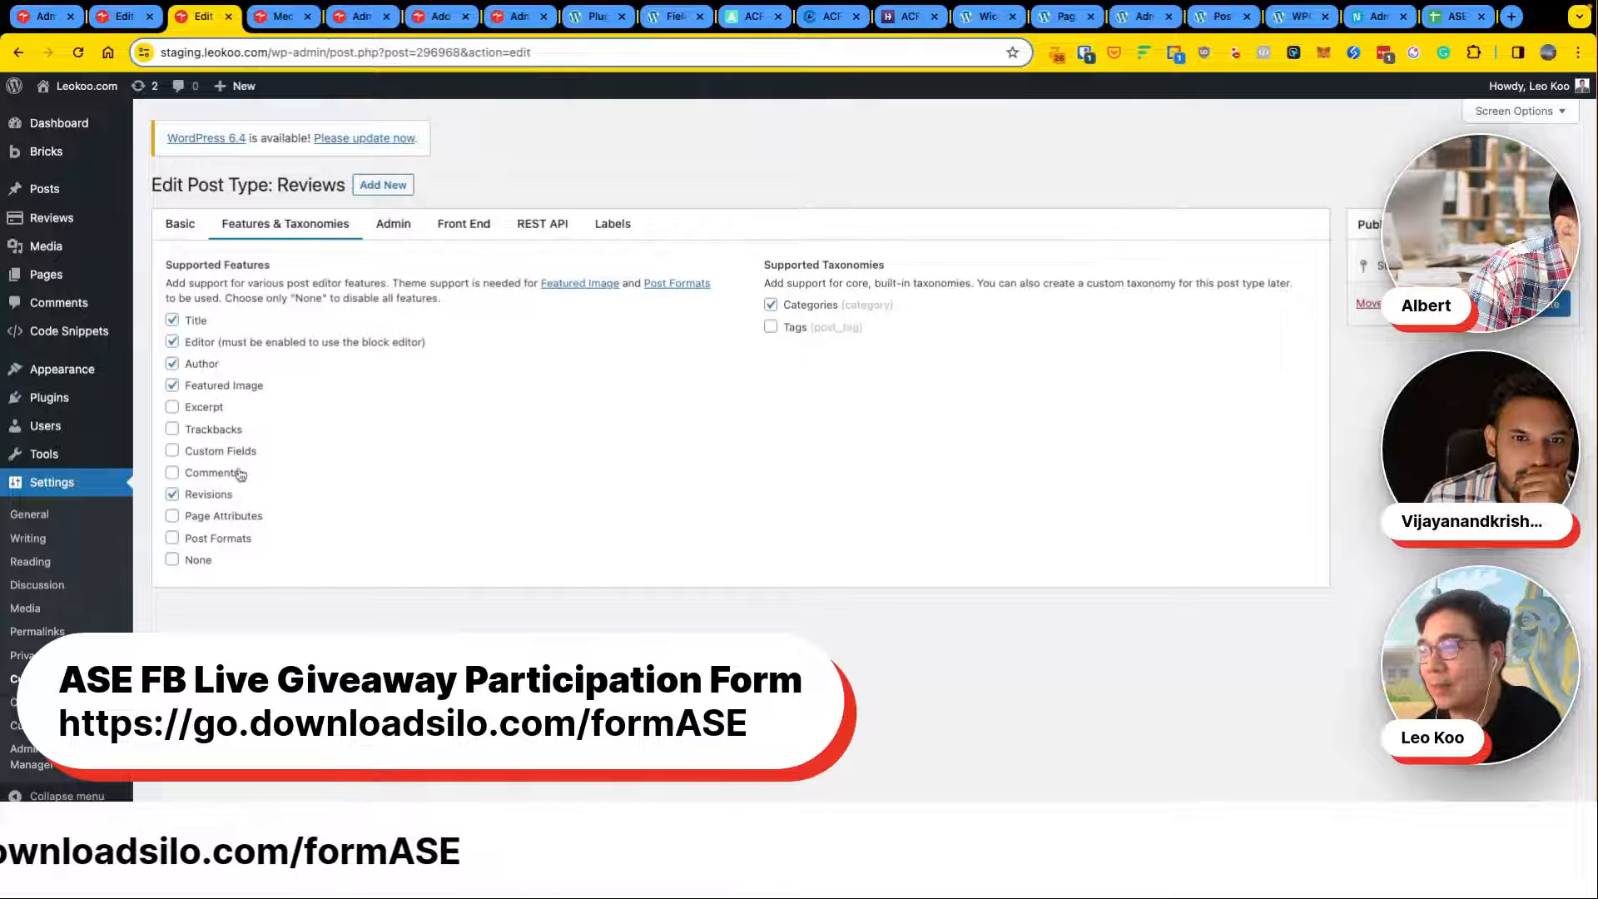
left_click(384, 226)
left_click(449, 223)
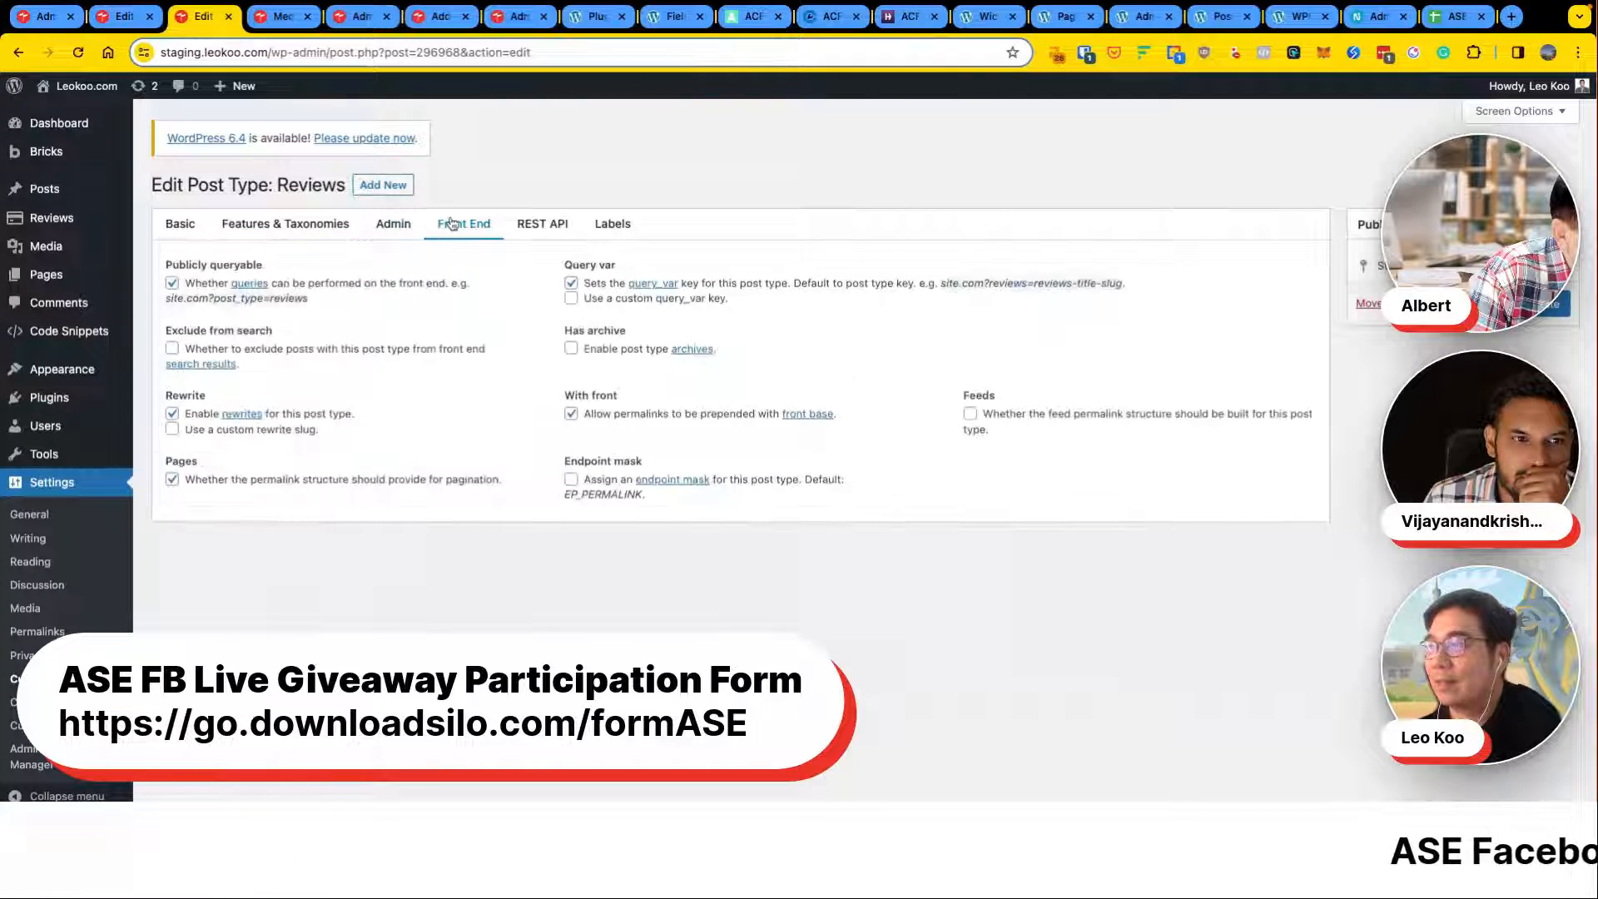
left_click(542, 226)
left_click(172, 283)
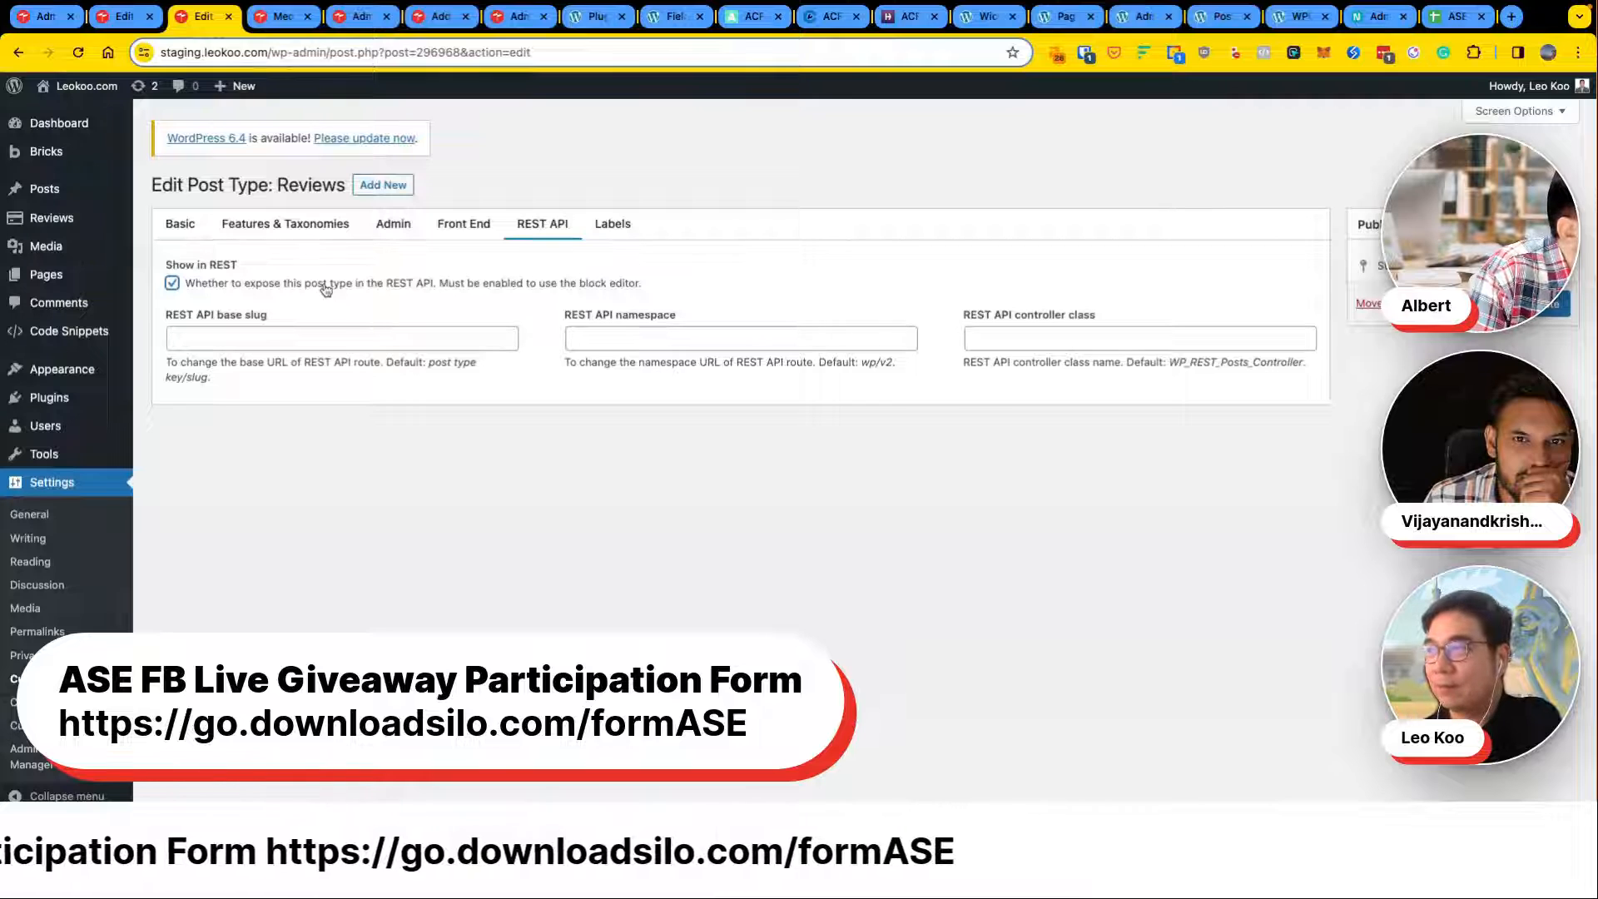
left_click(325, 285)
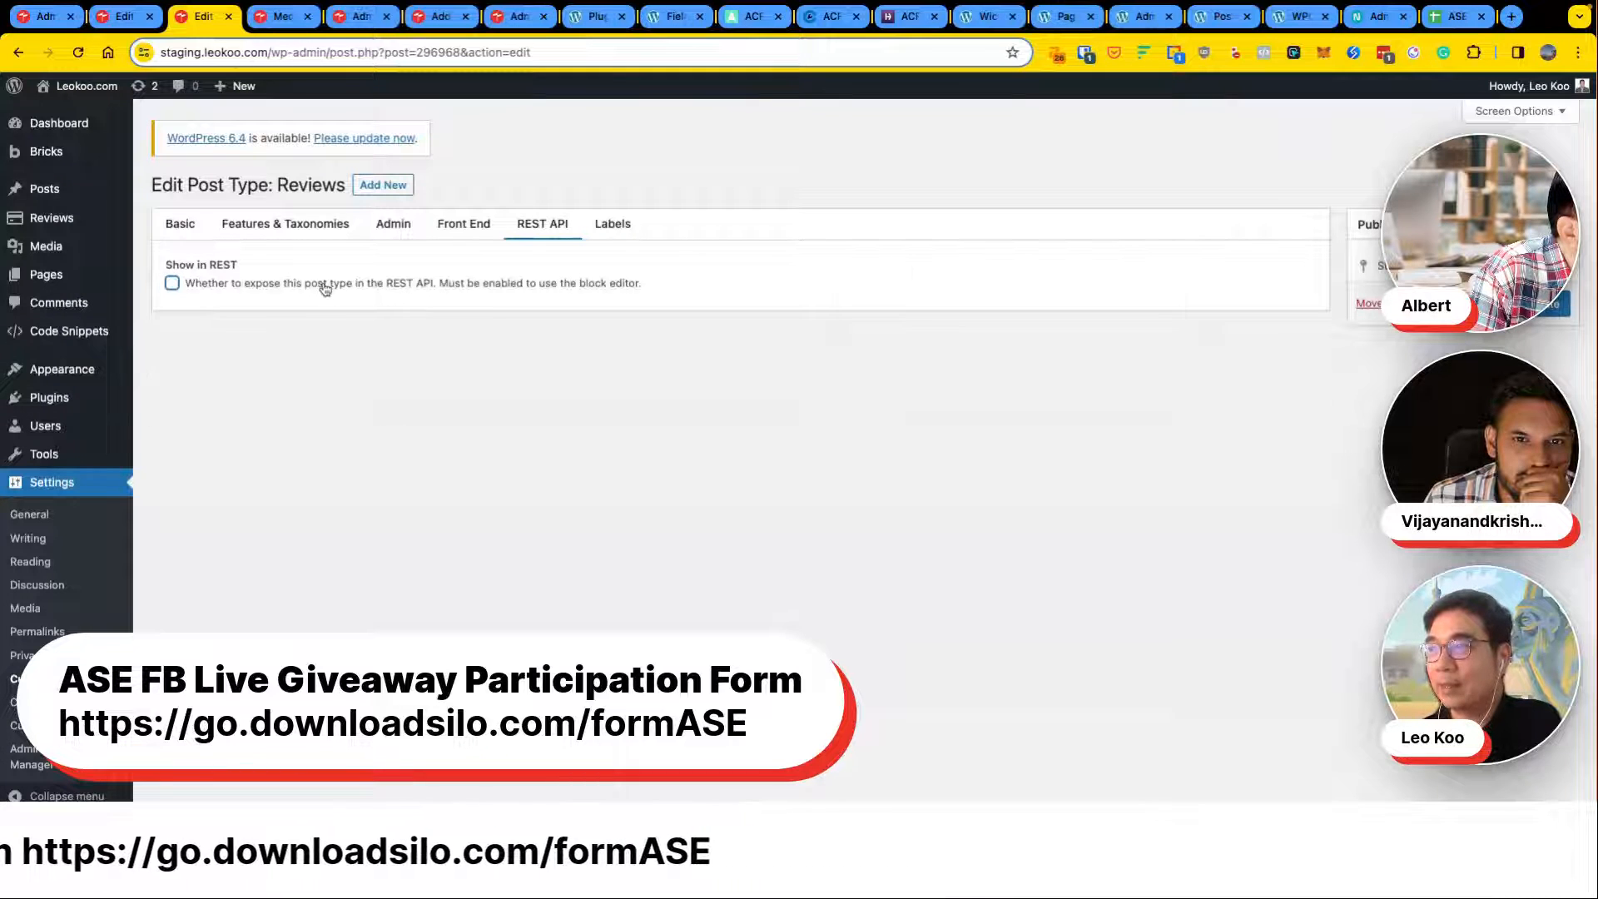
Step: Show the Reviews post type's Front End and Labels settings, then go back through Features & Taxonomies to Basic
left_click(469, 229)
left_click(618, 232)
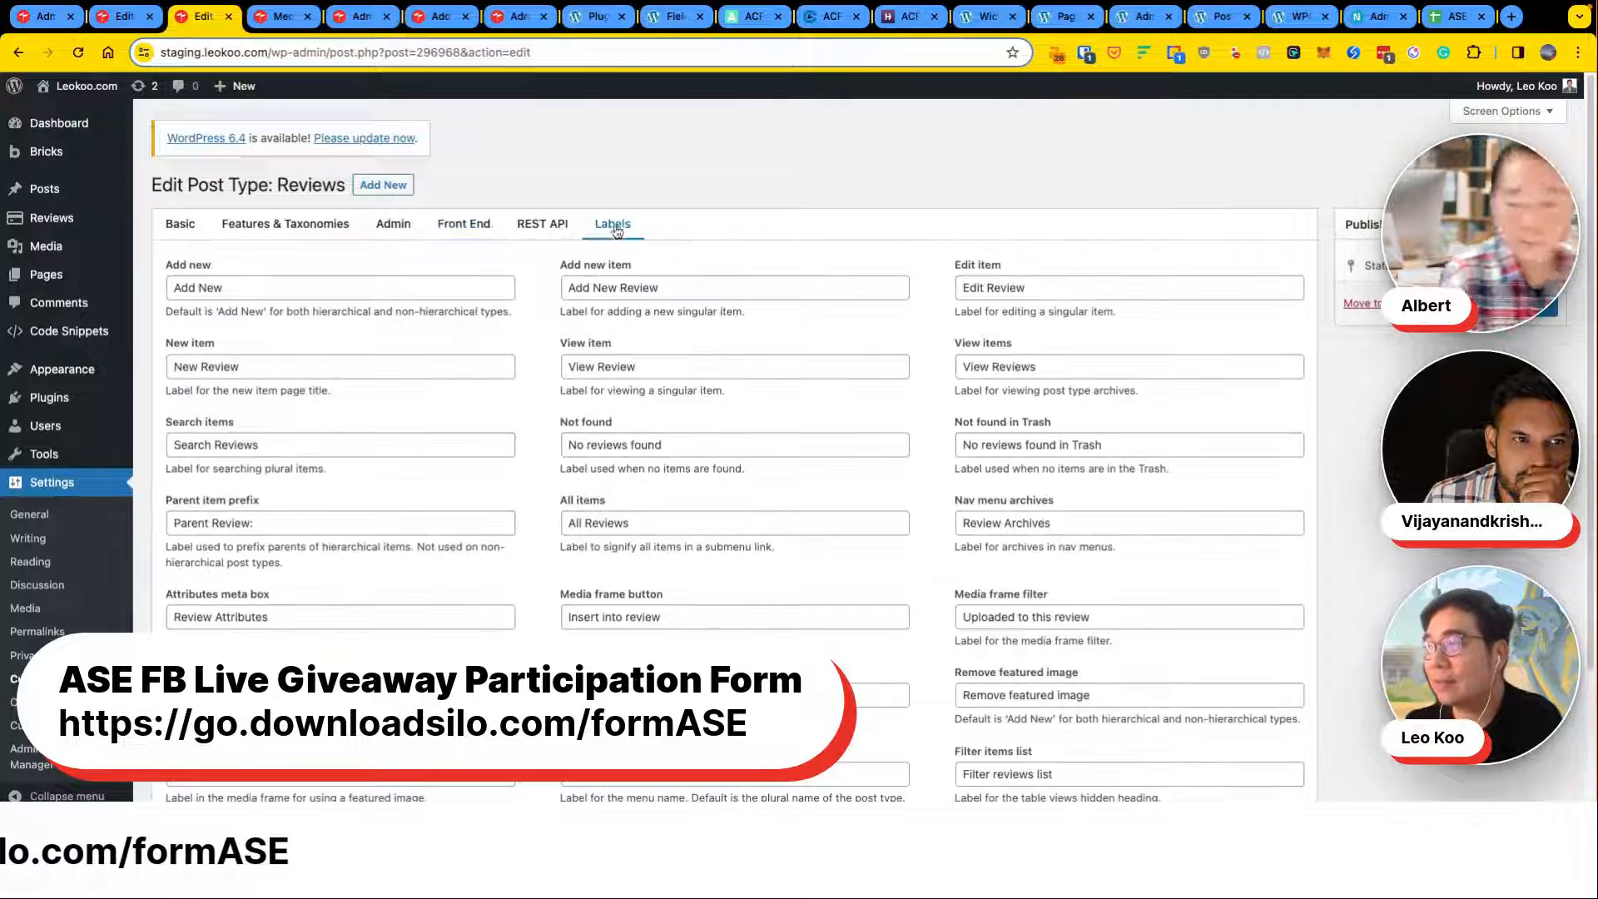
left_click(283, 226)
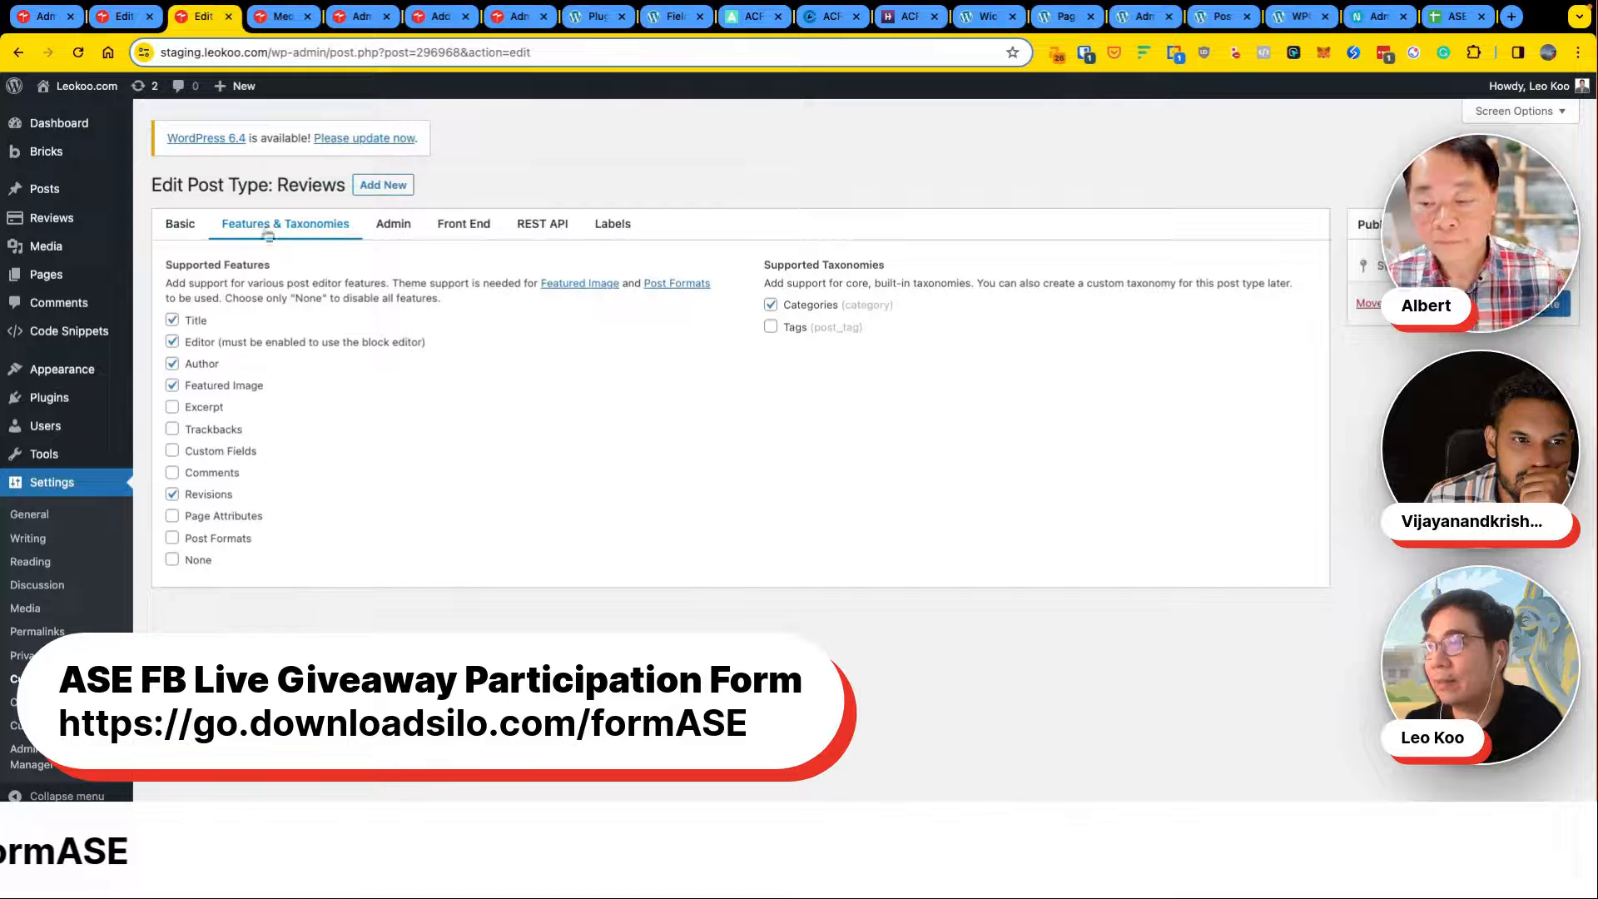
left_click(199, 232)
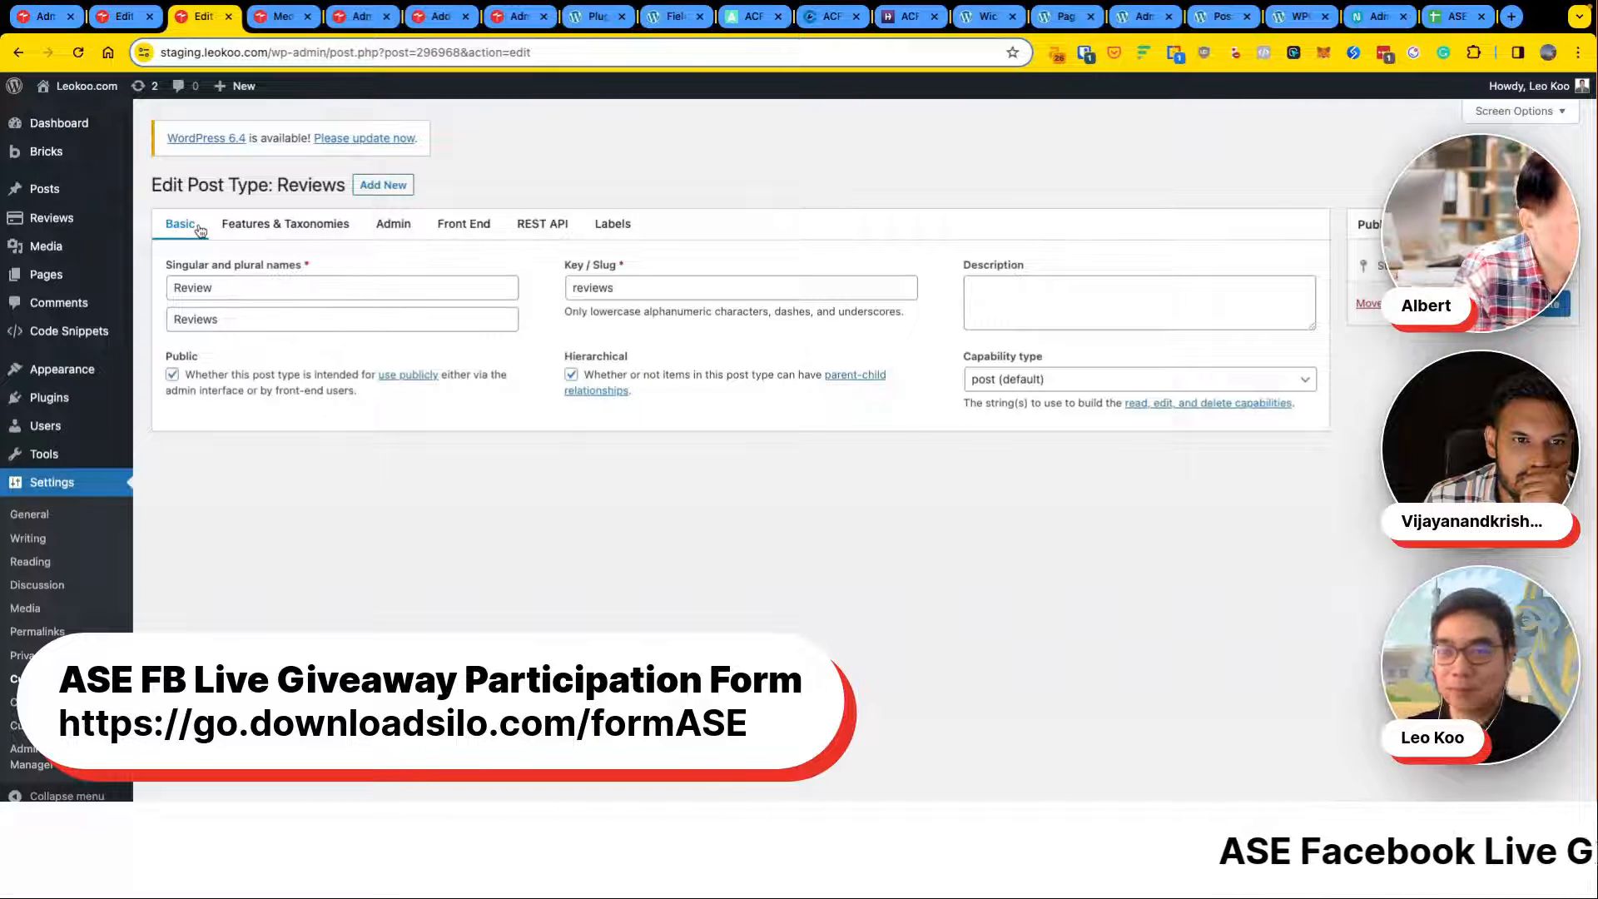
Step: Show the Custom Taxonomies page and the existing Posts taxonomies, then open Custom Field Groups
left_click(50, 702)
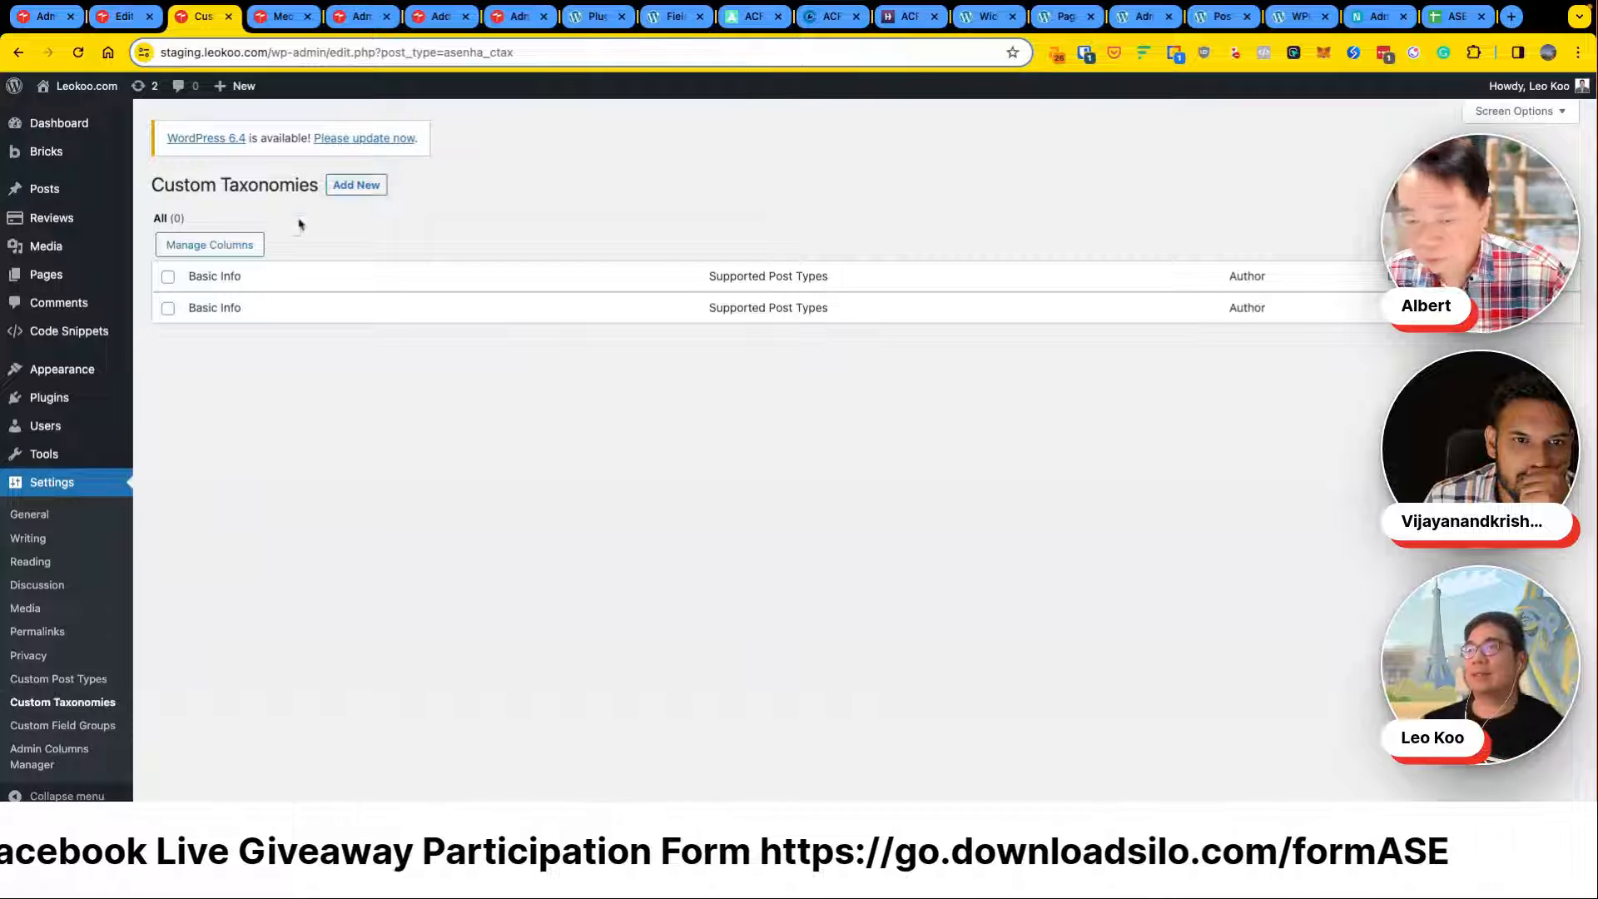
mouse_move(100, 192)
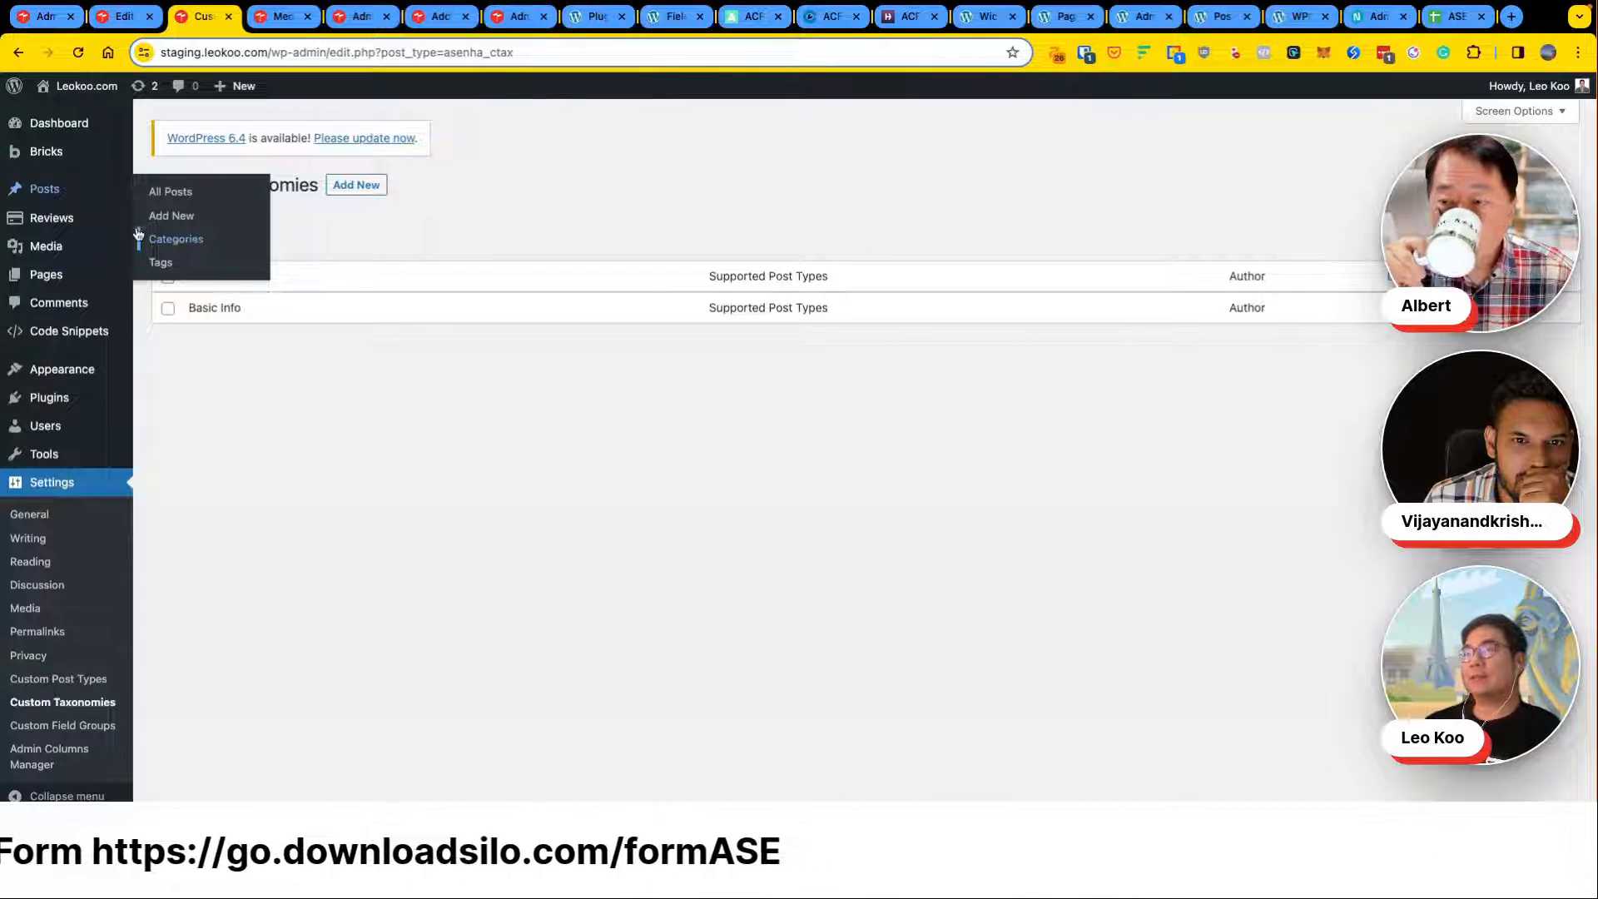
mouse_move(109, 224)
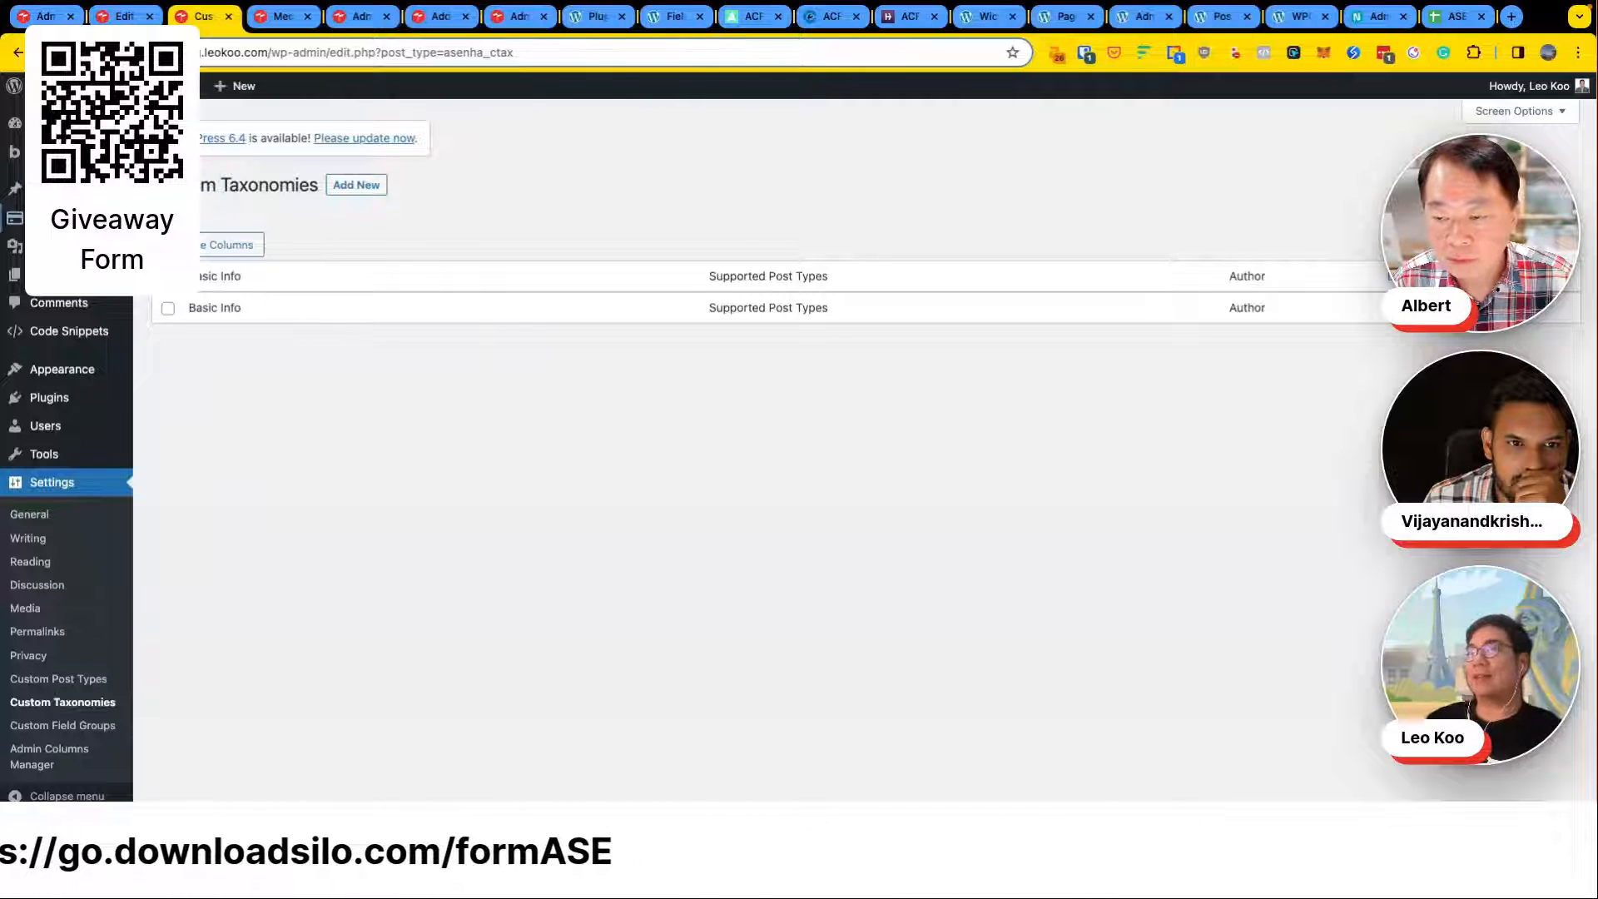
left_click(220, 245)
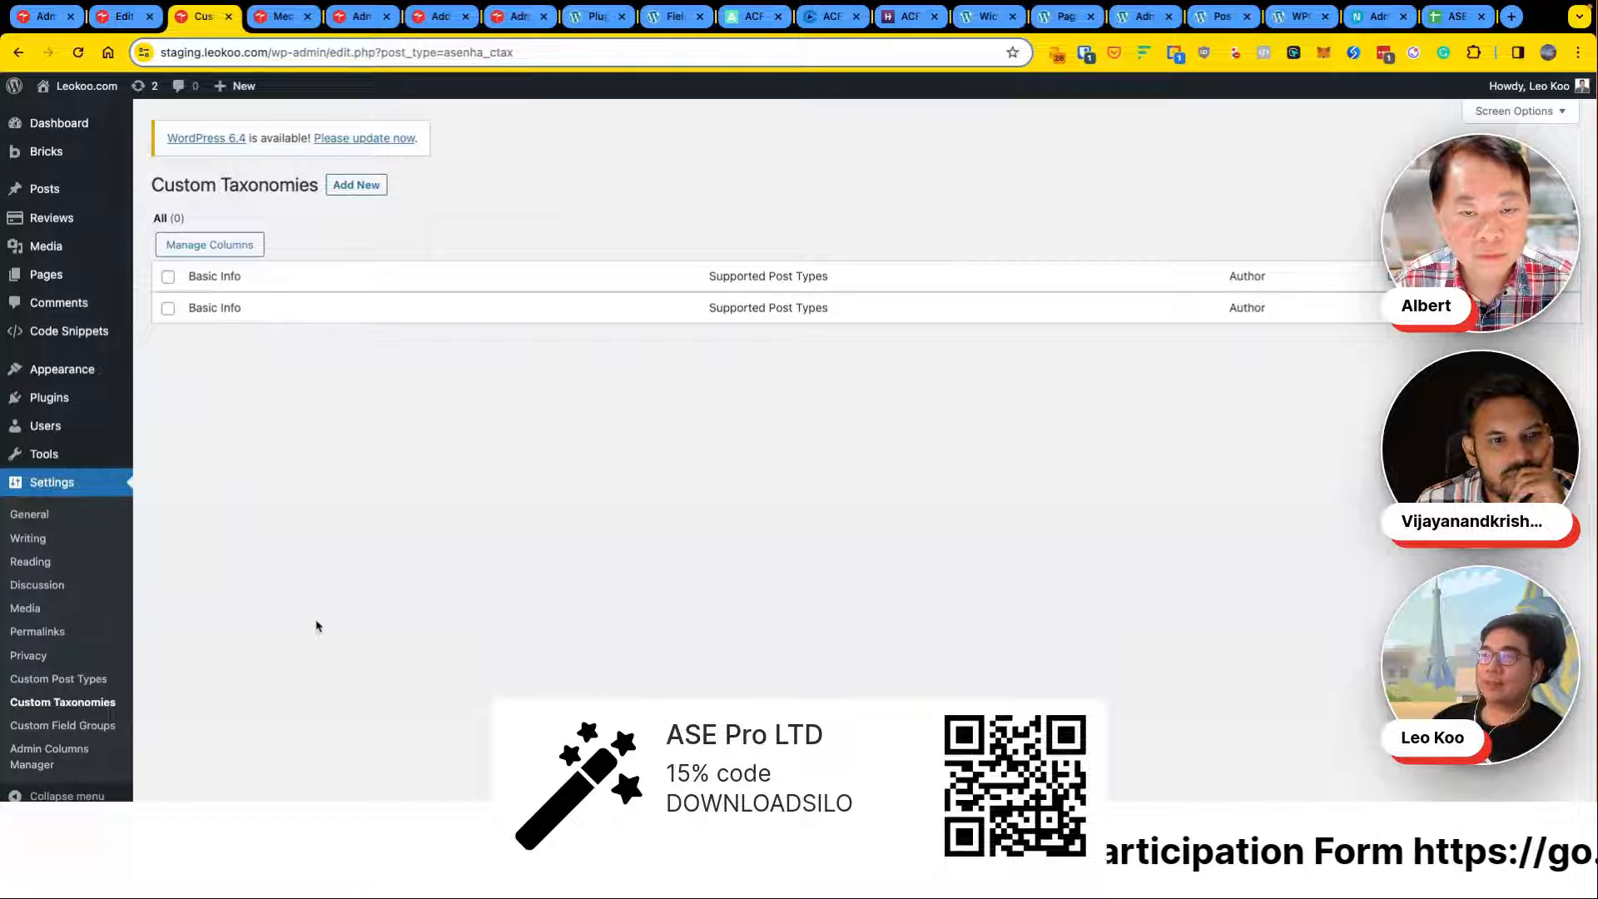
left_click(110, 727)
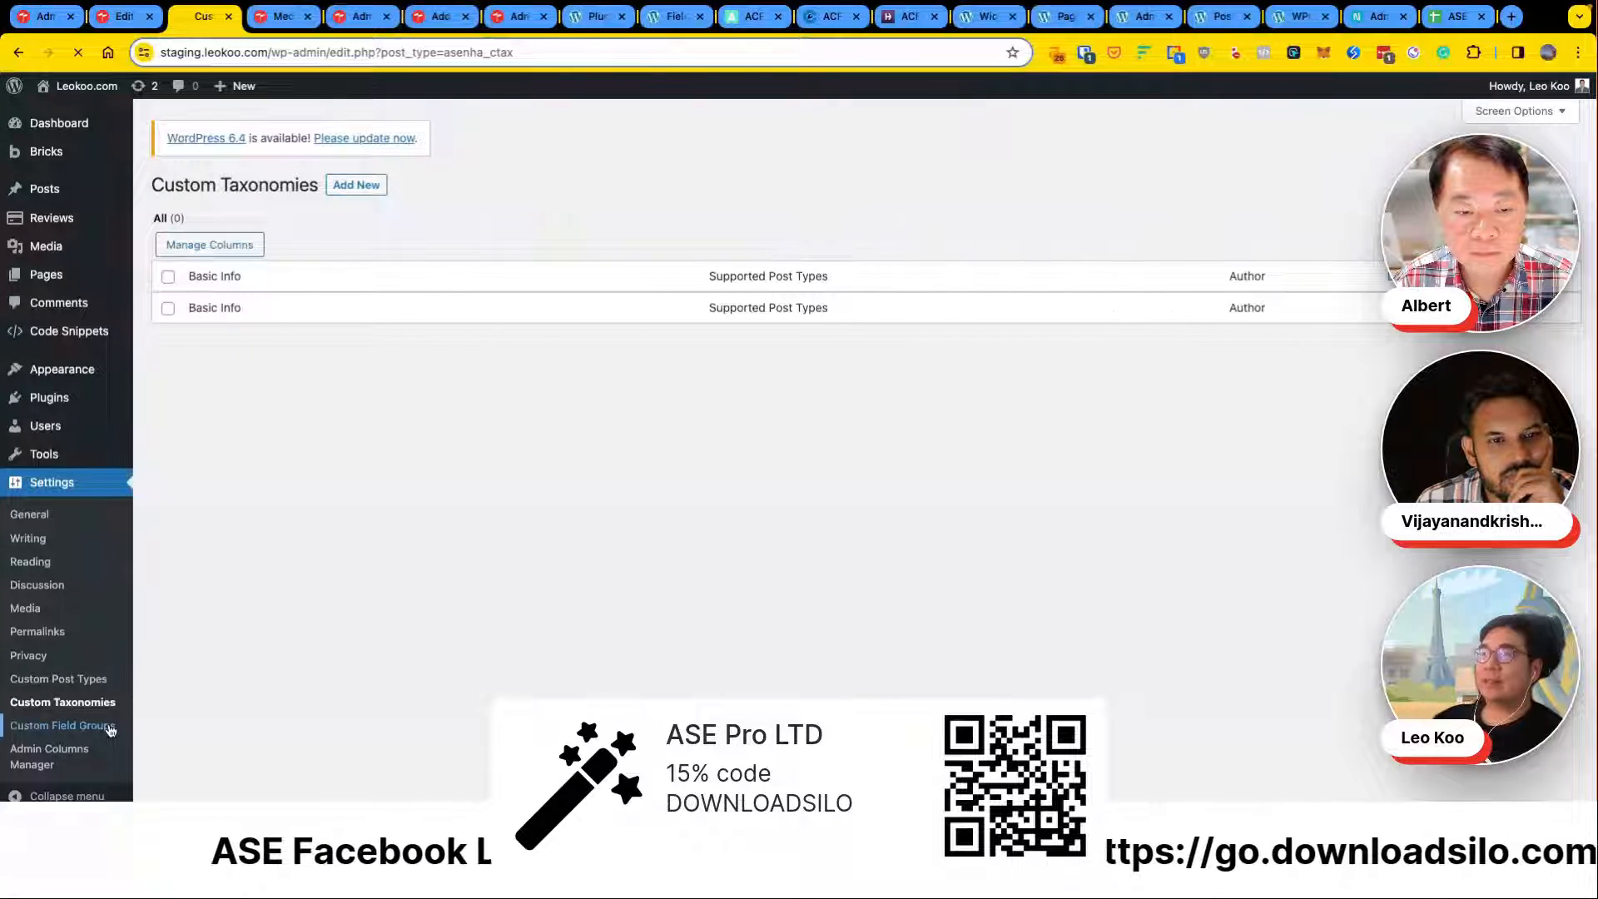
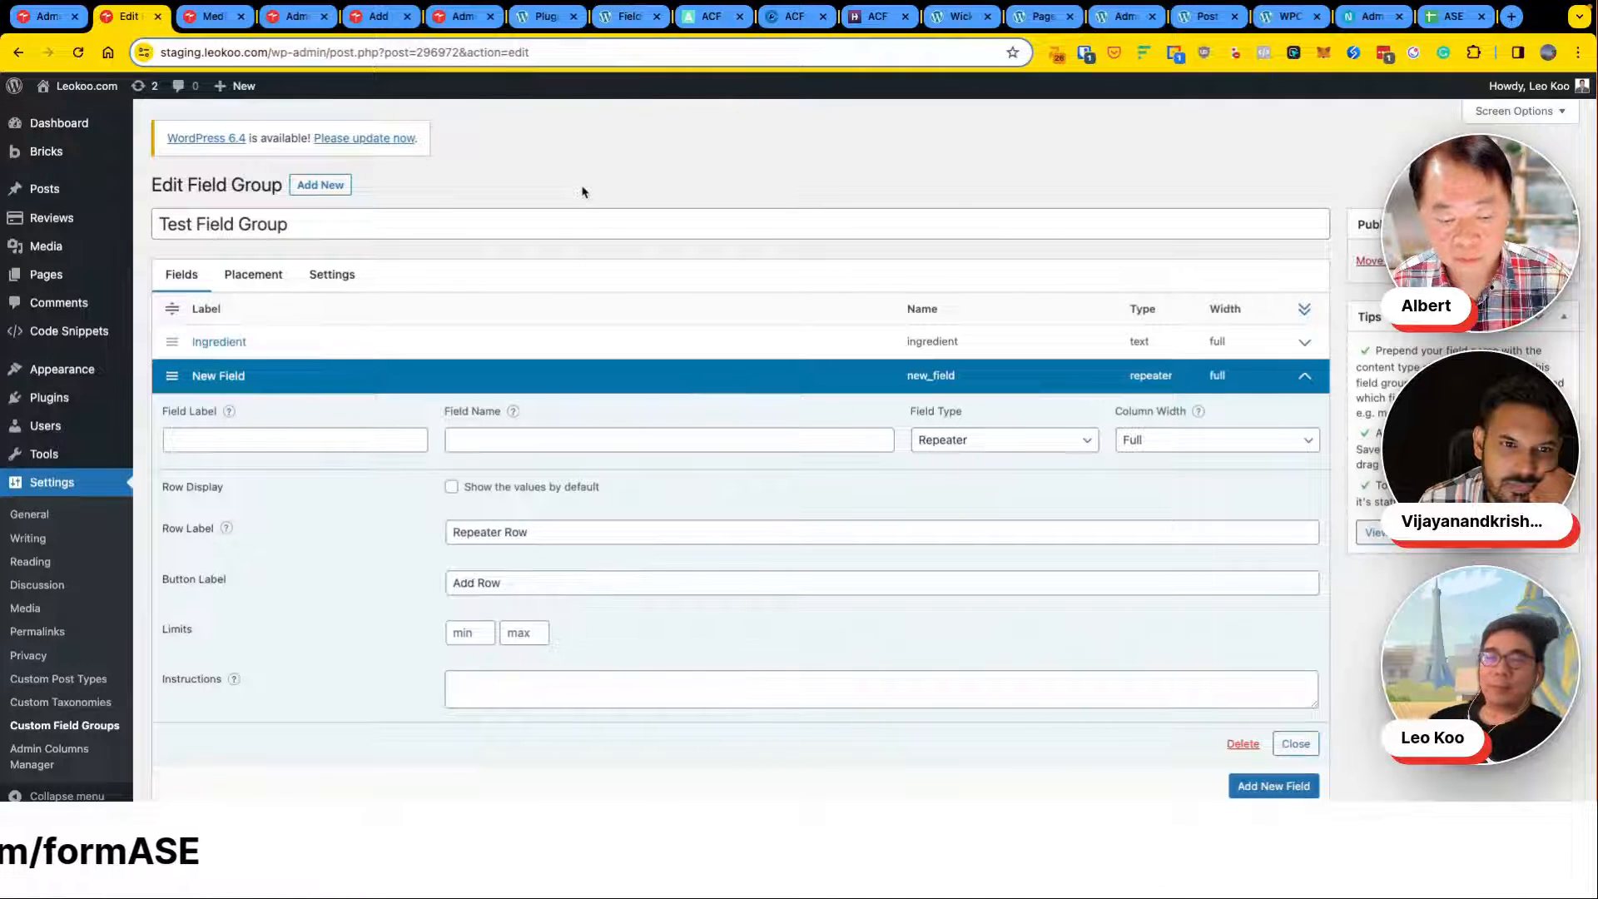
Step: Switch to the page builder test site, open ACF Pro's Test Field Group and show its Presentation settings
left_click(620, 20)
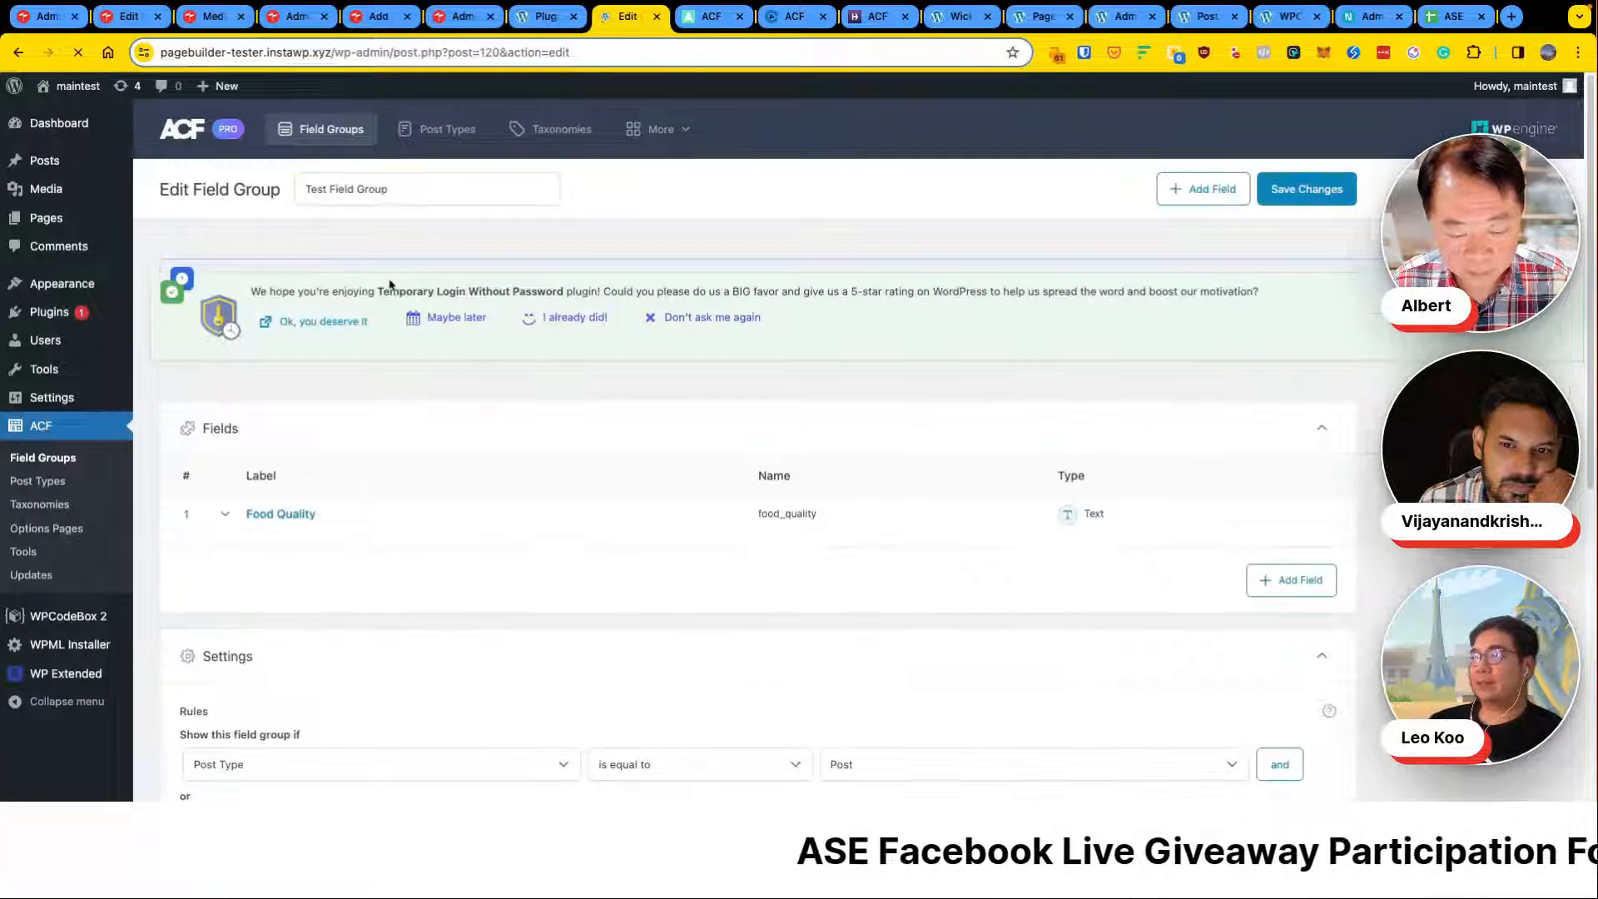
scroll(435, 420, "down", 4)
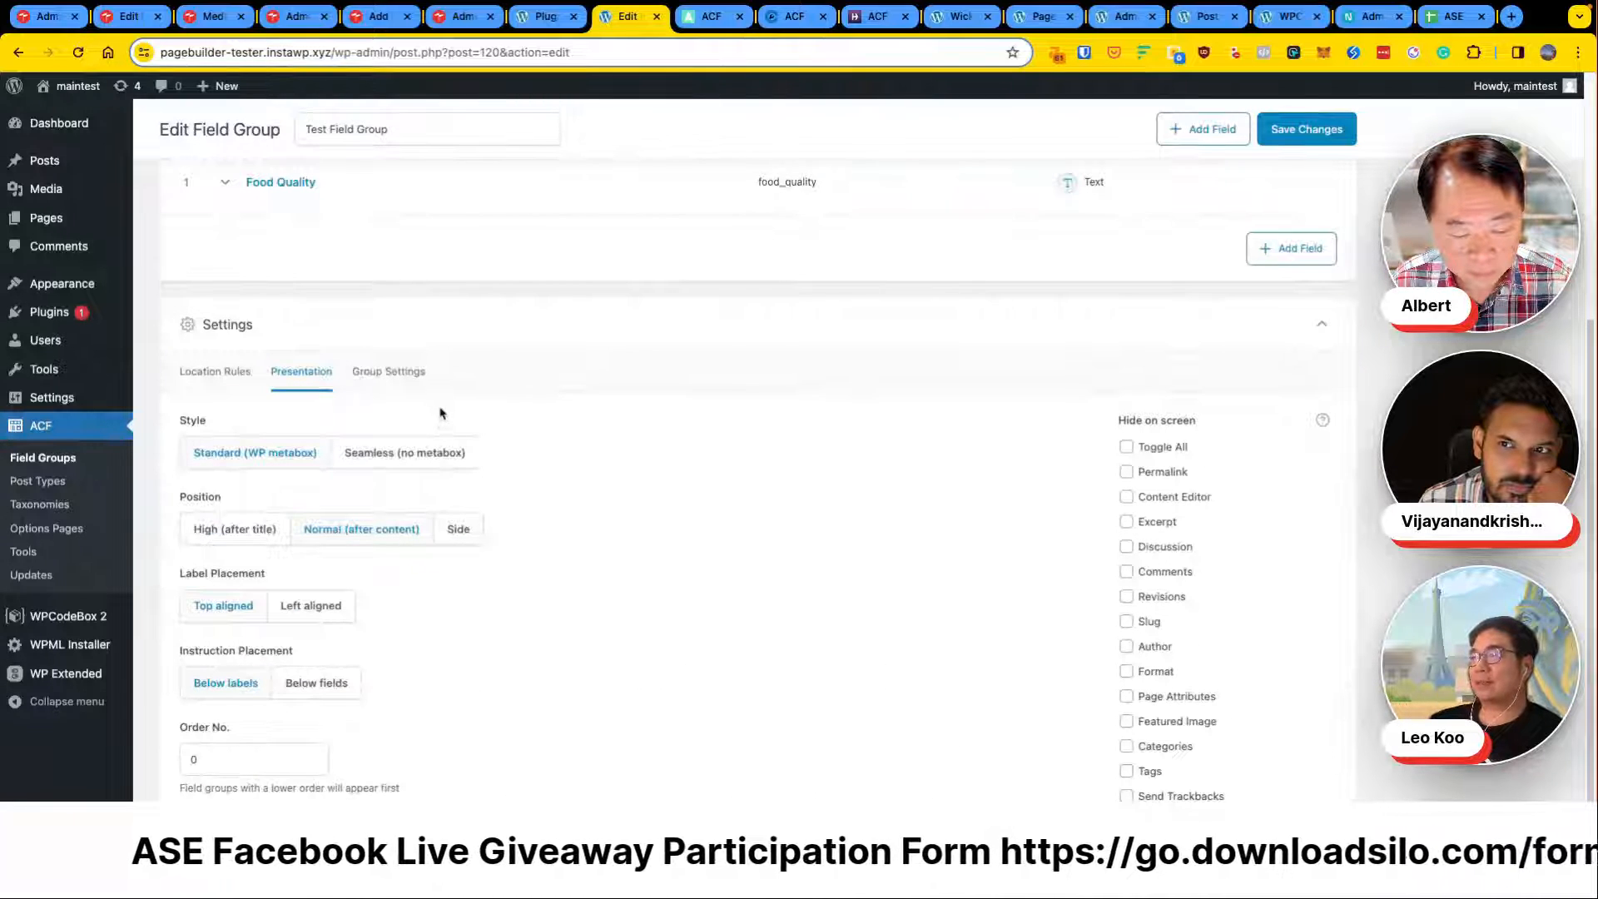
scroll(441, 411, "up", 2)
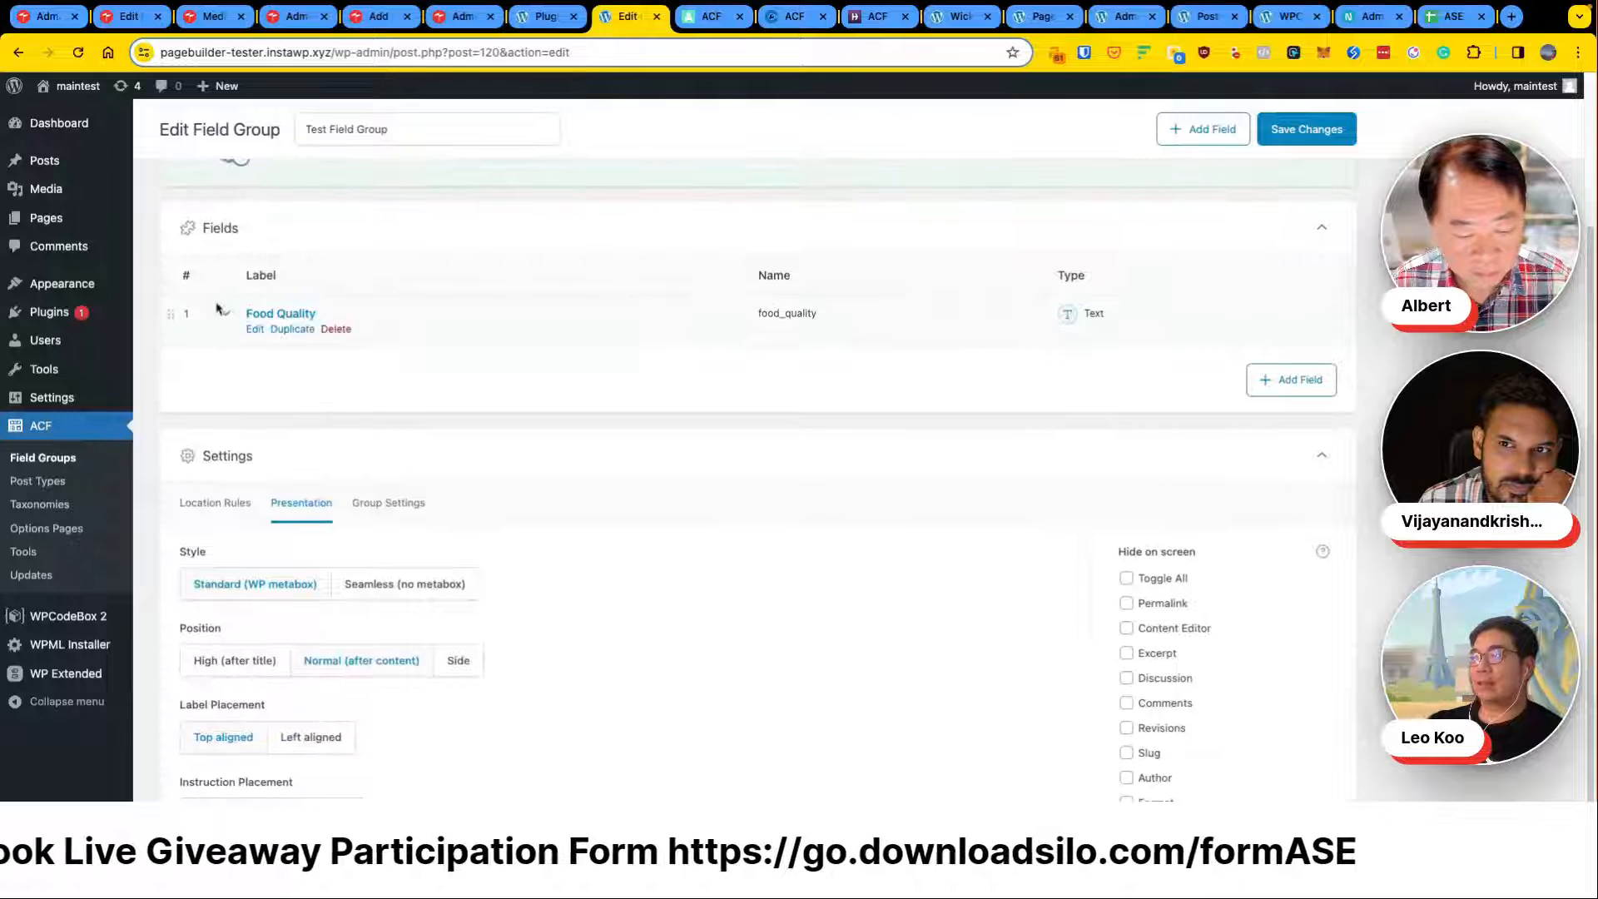
Step: Expand the Food Quality field in the ACF field group and enable its Conditional Logic
left_click(225, 317)
left_click(462, 368)
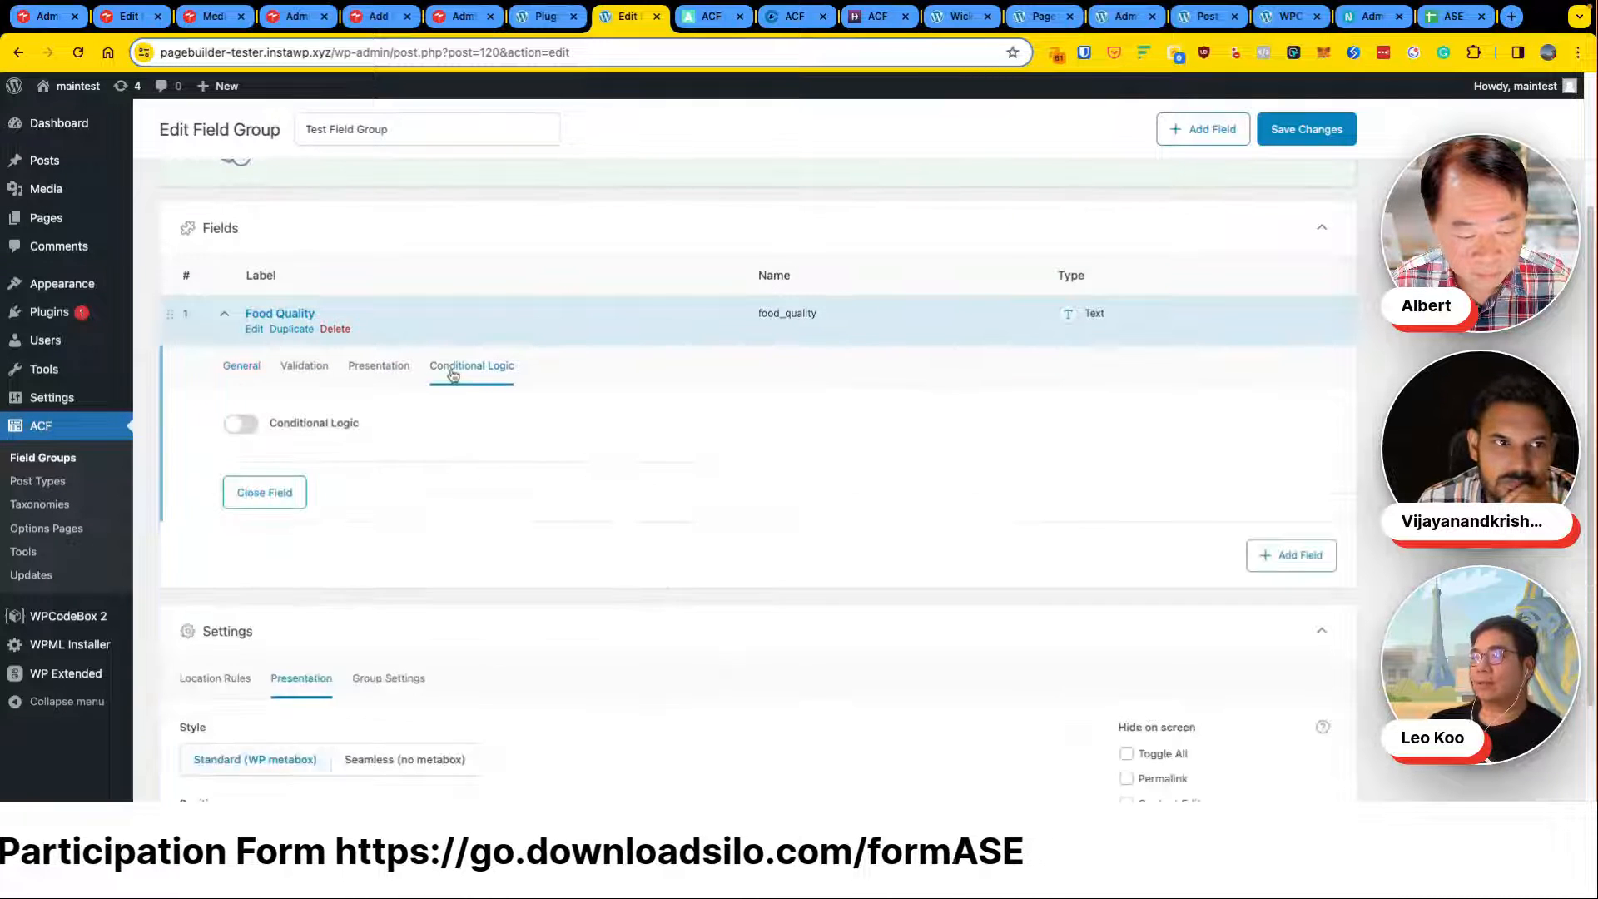
left_click(244, 425)
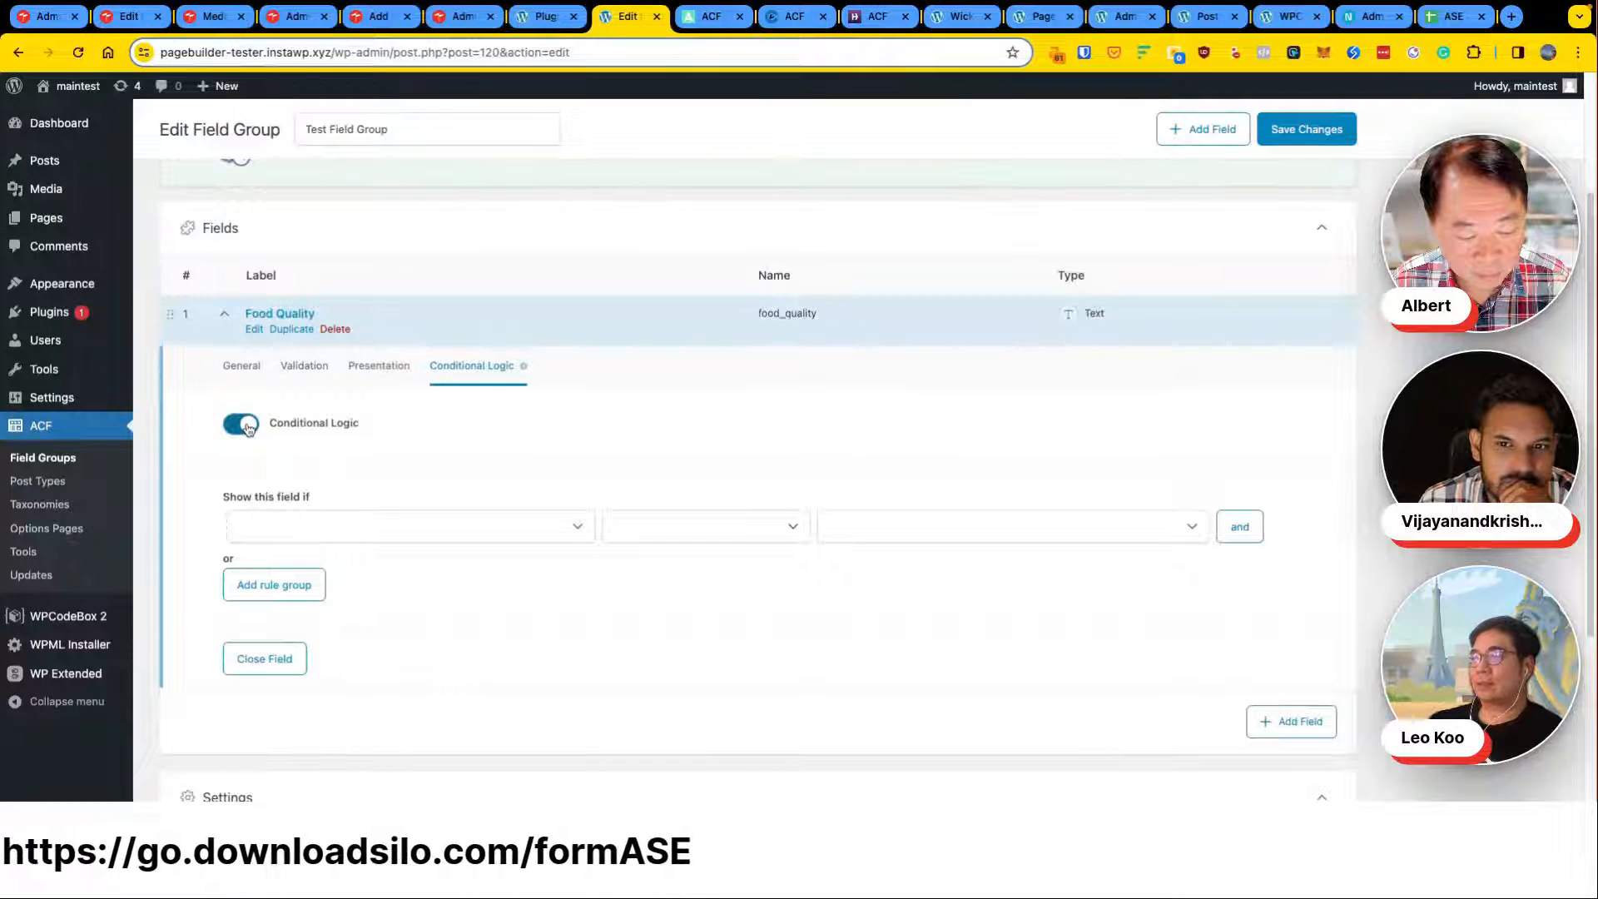
Step: Disable Conditional Logic on the Food Quality field and browse the available field types in its General settings
left_click(247, 426)
left_click(255, 366)
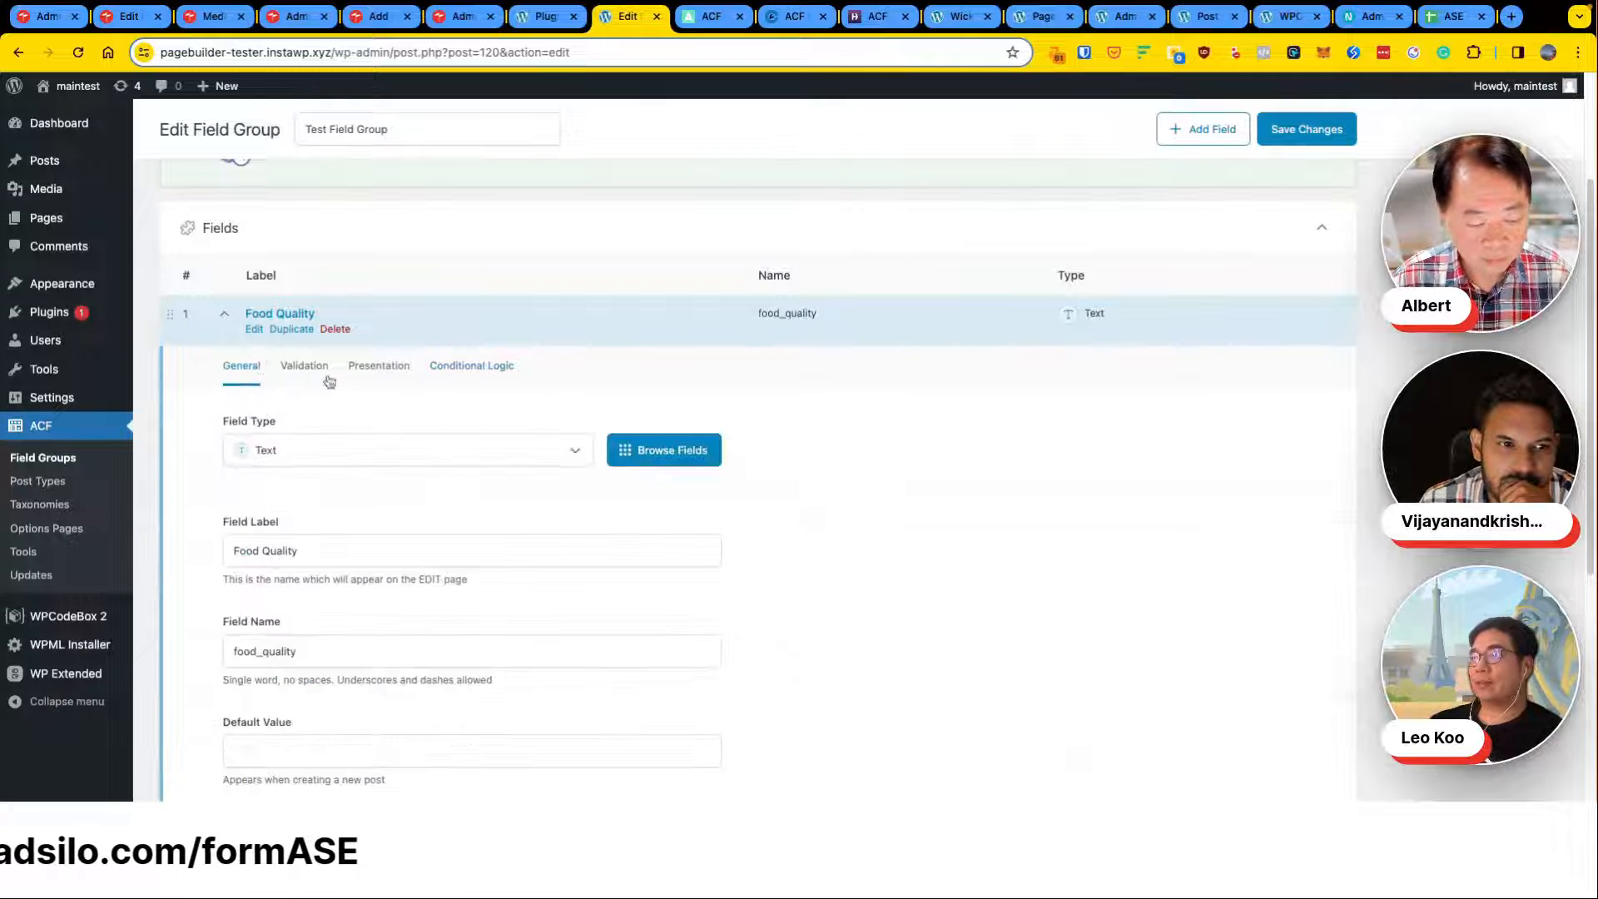
scroll(507, 410, "down", 6)
scroll(506, 411, "up", 4)
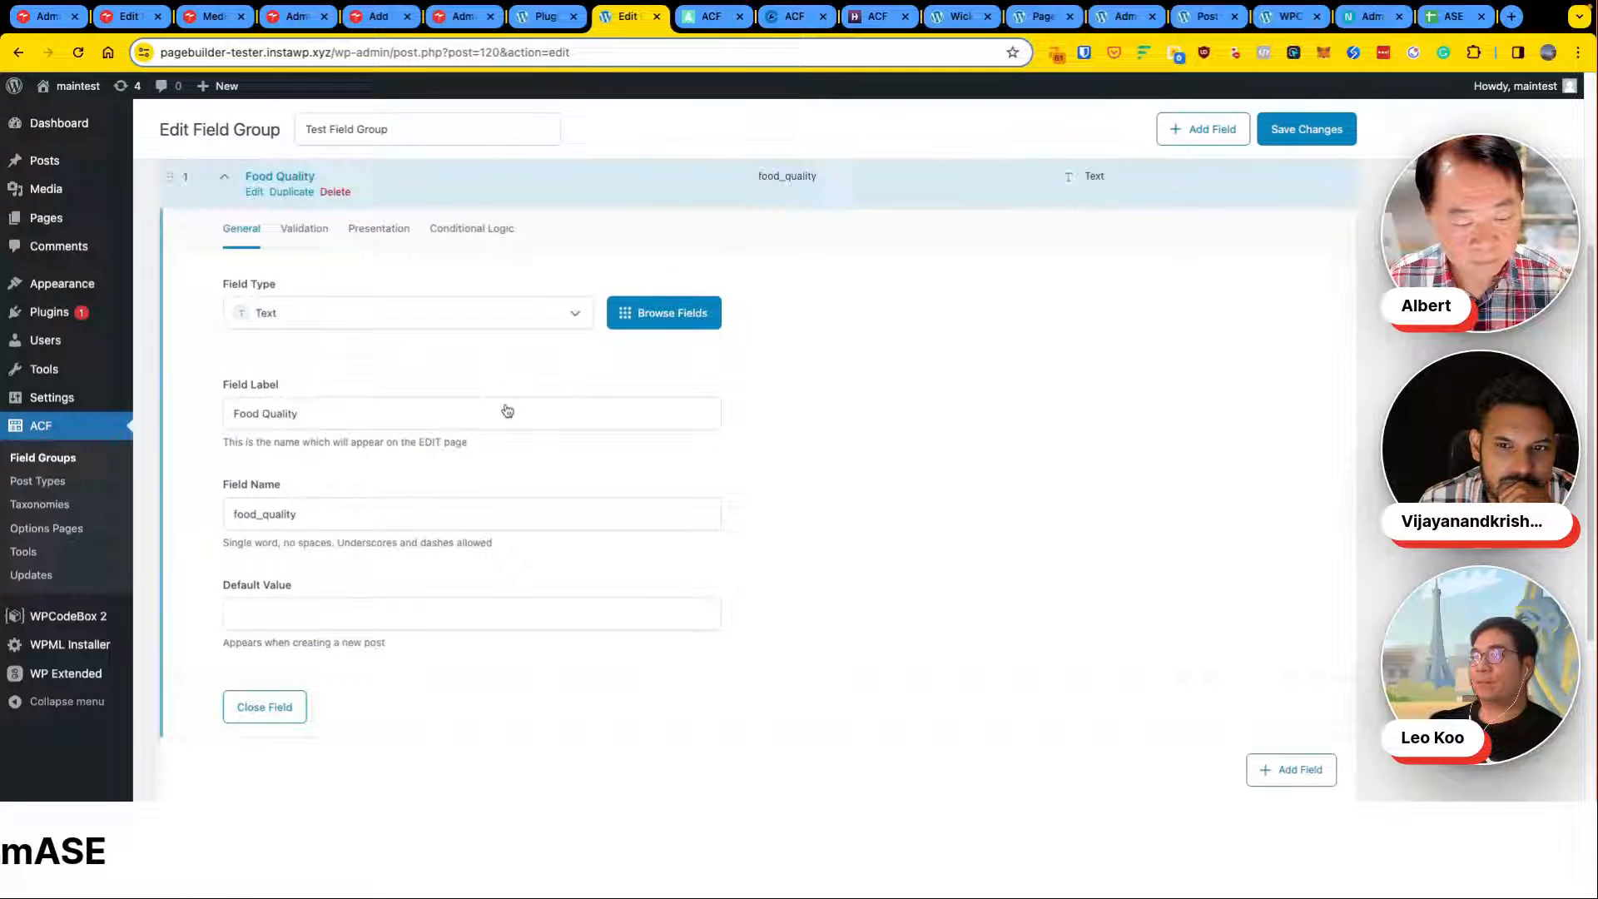
left_click(460, 325)
scroll(476, 444, "down", 10)
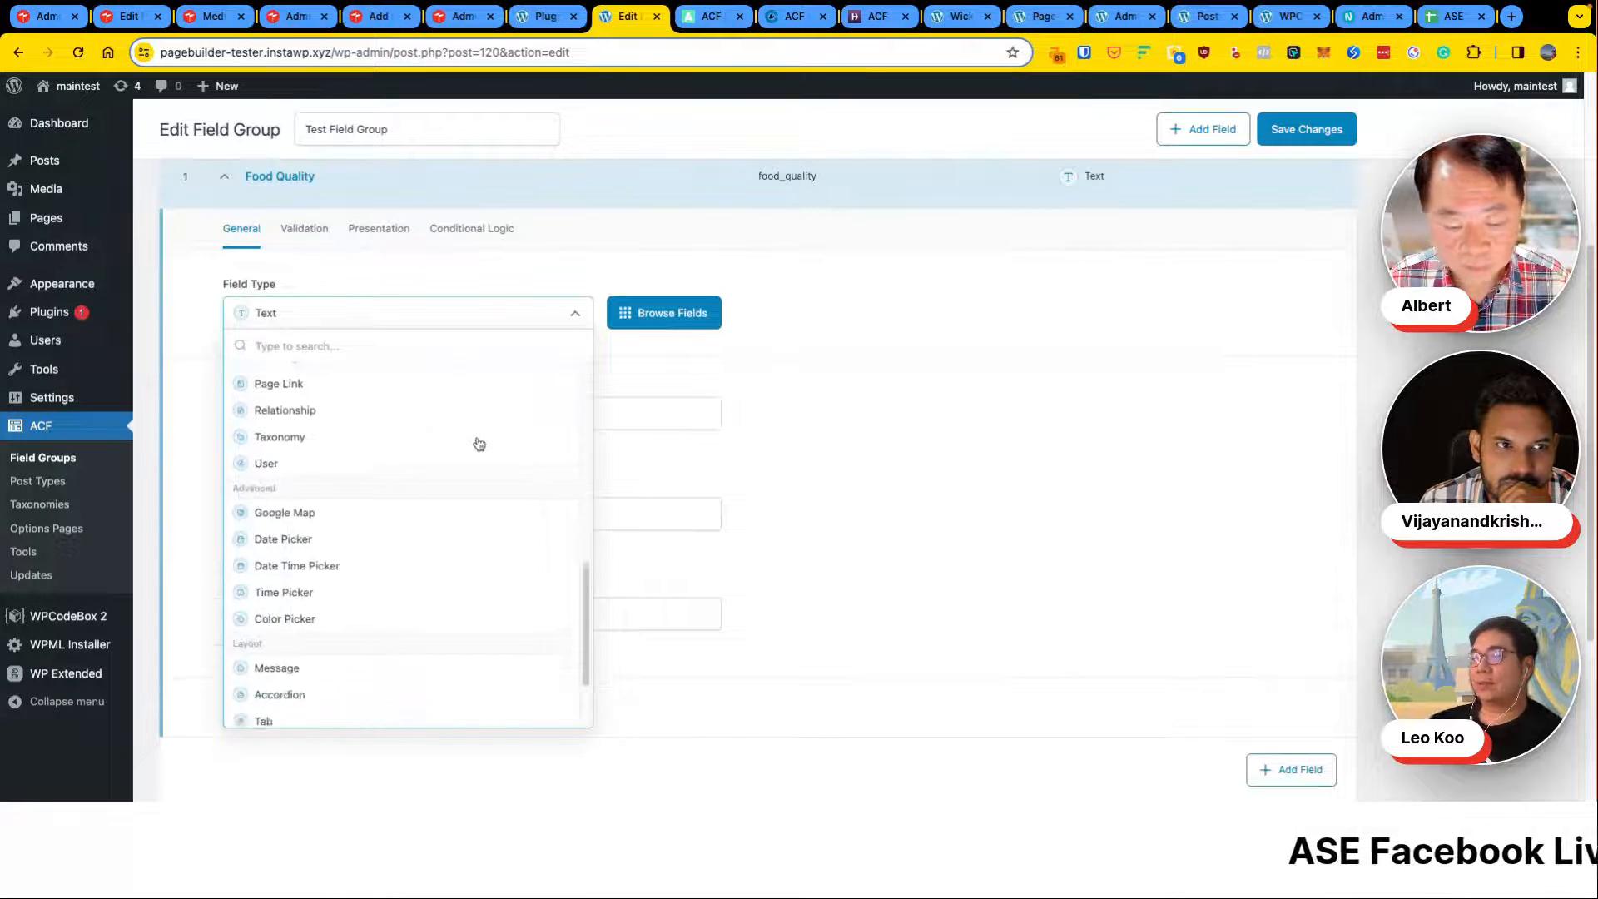
scroll(479, 443, "down", 3)
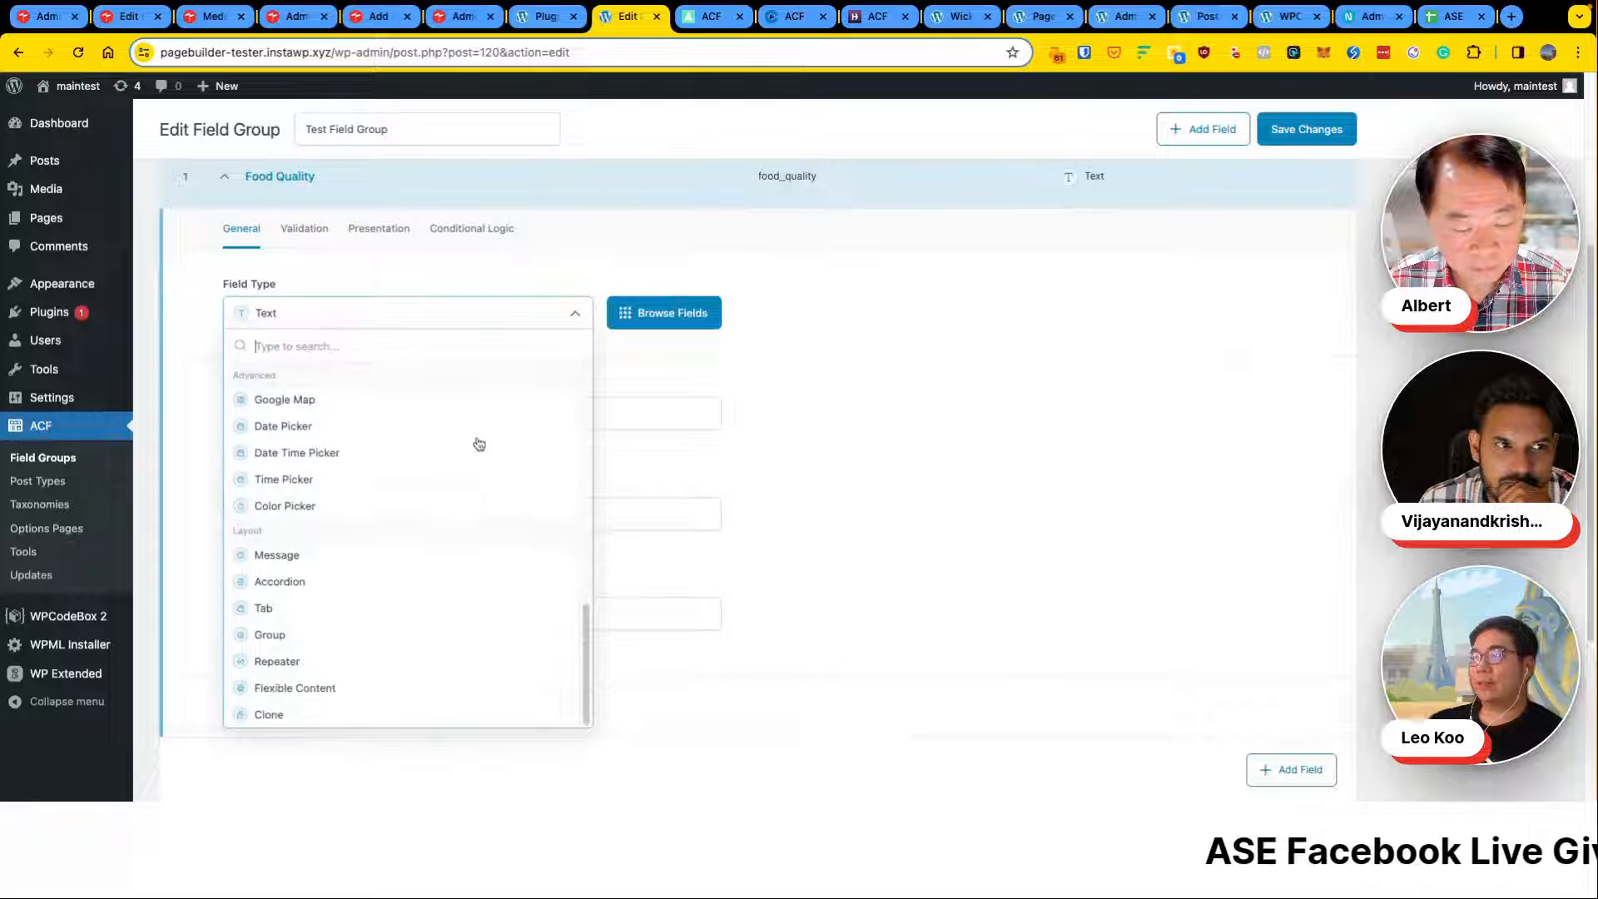
Step: Compare the ASE Test Field Group's field type options with ACF's, keeping Repeater in ASE and Text in ACF
left_click(98, 18)
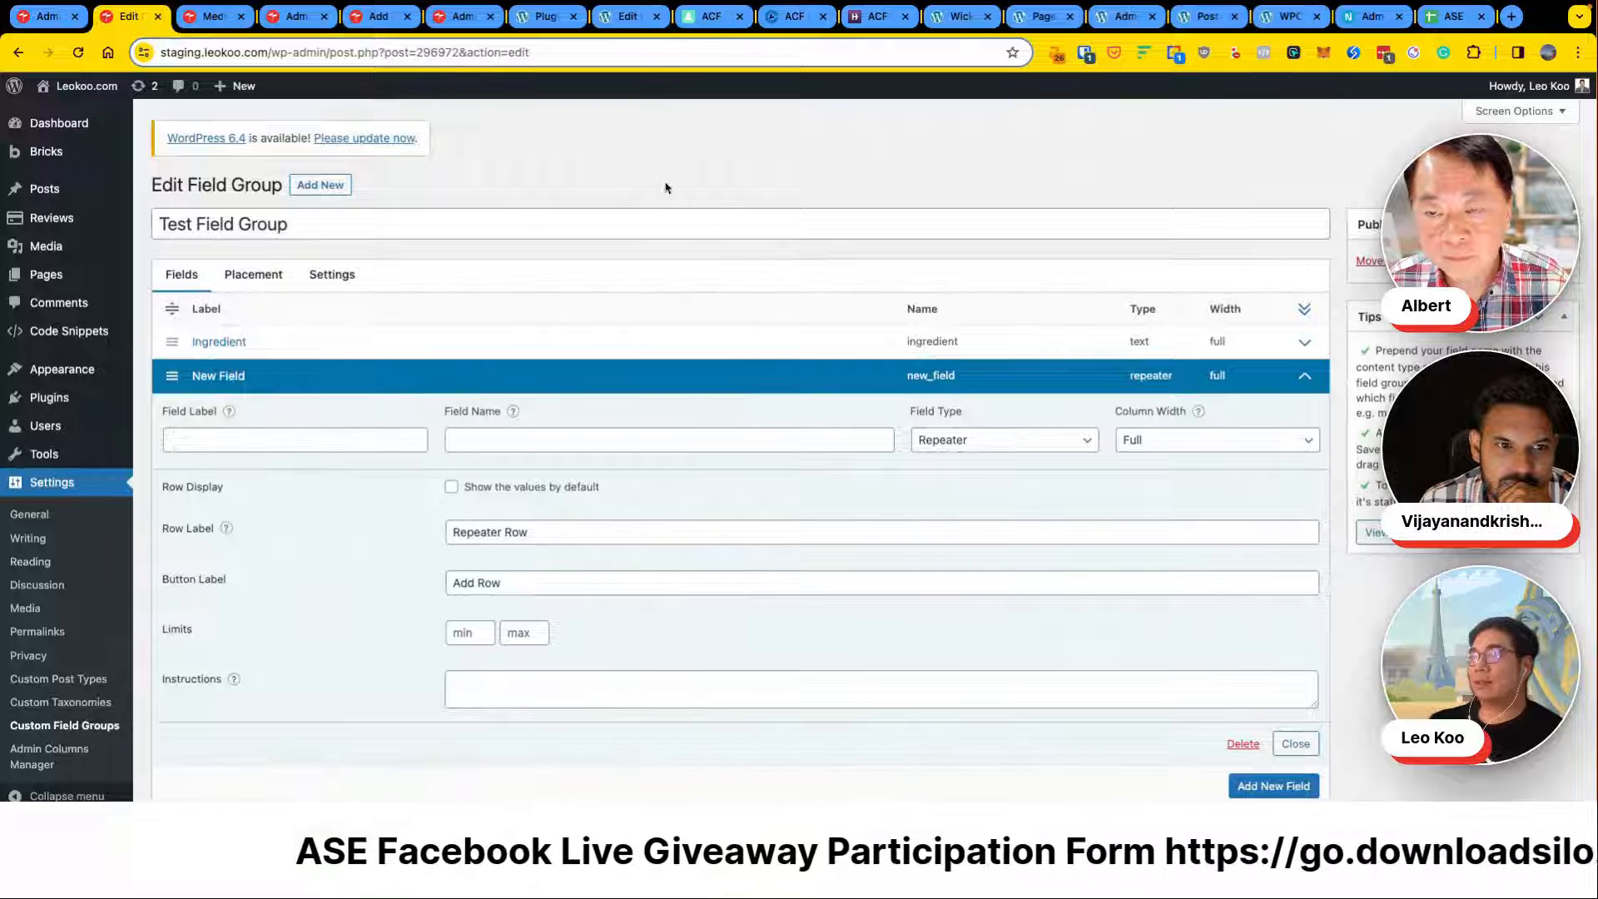
left_click(981, 439)
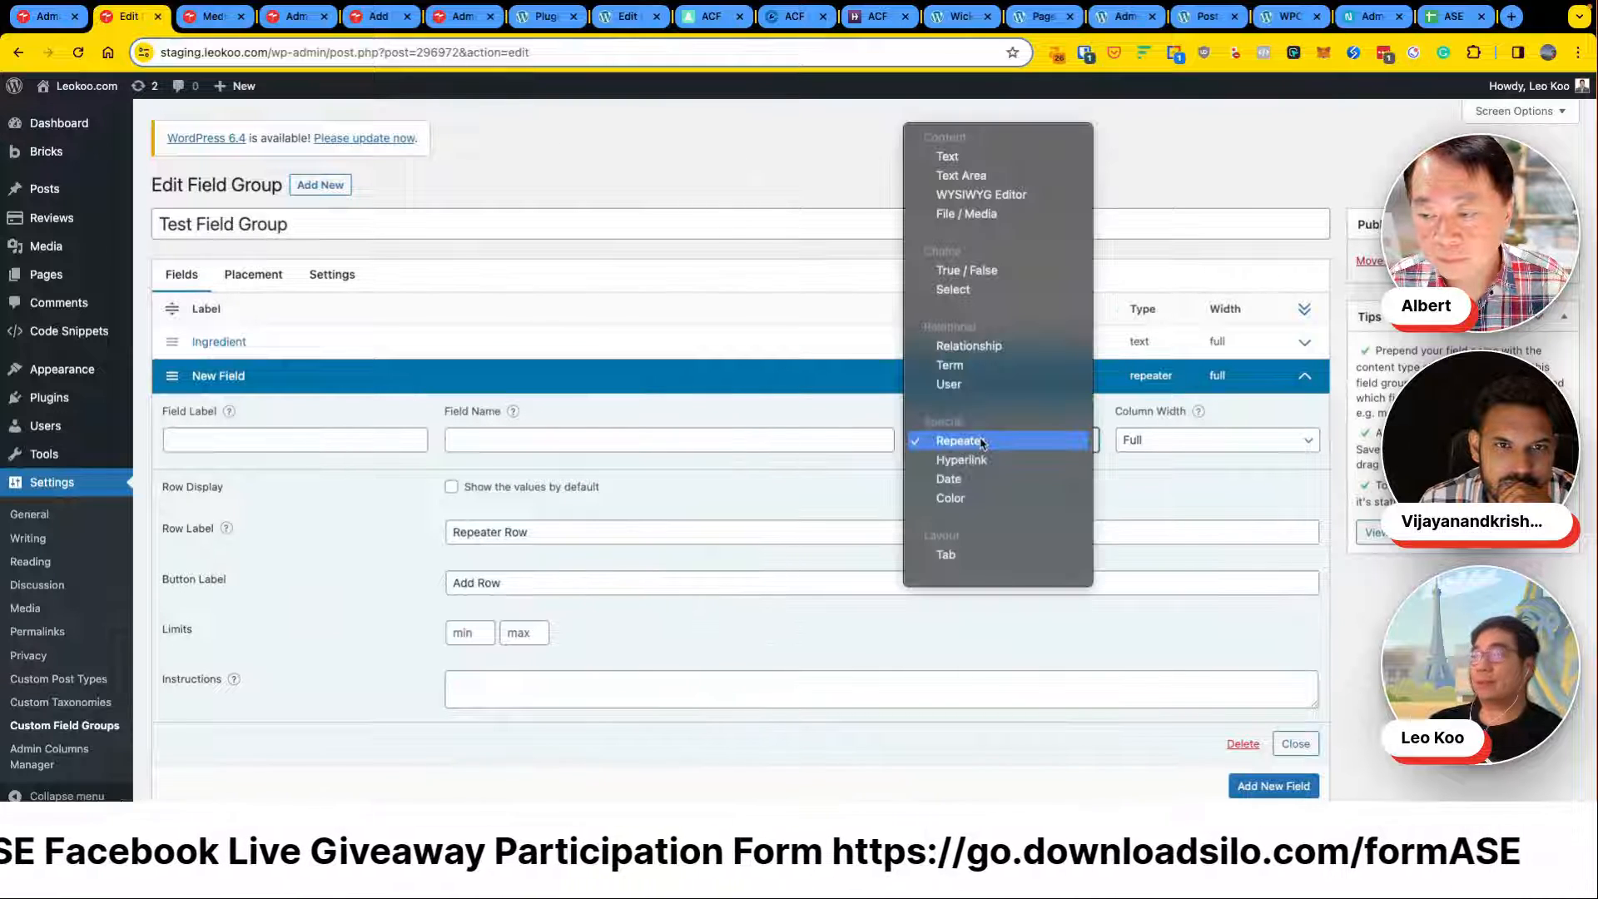
left_click(980, 441)
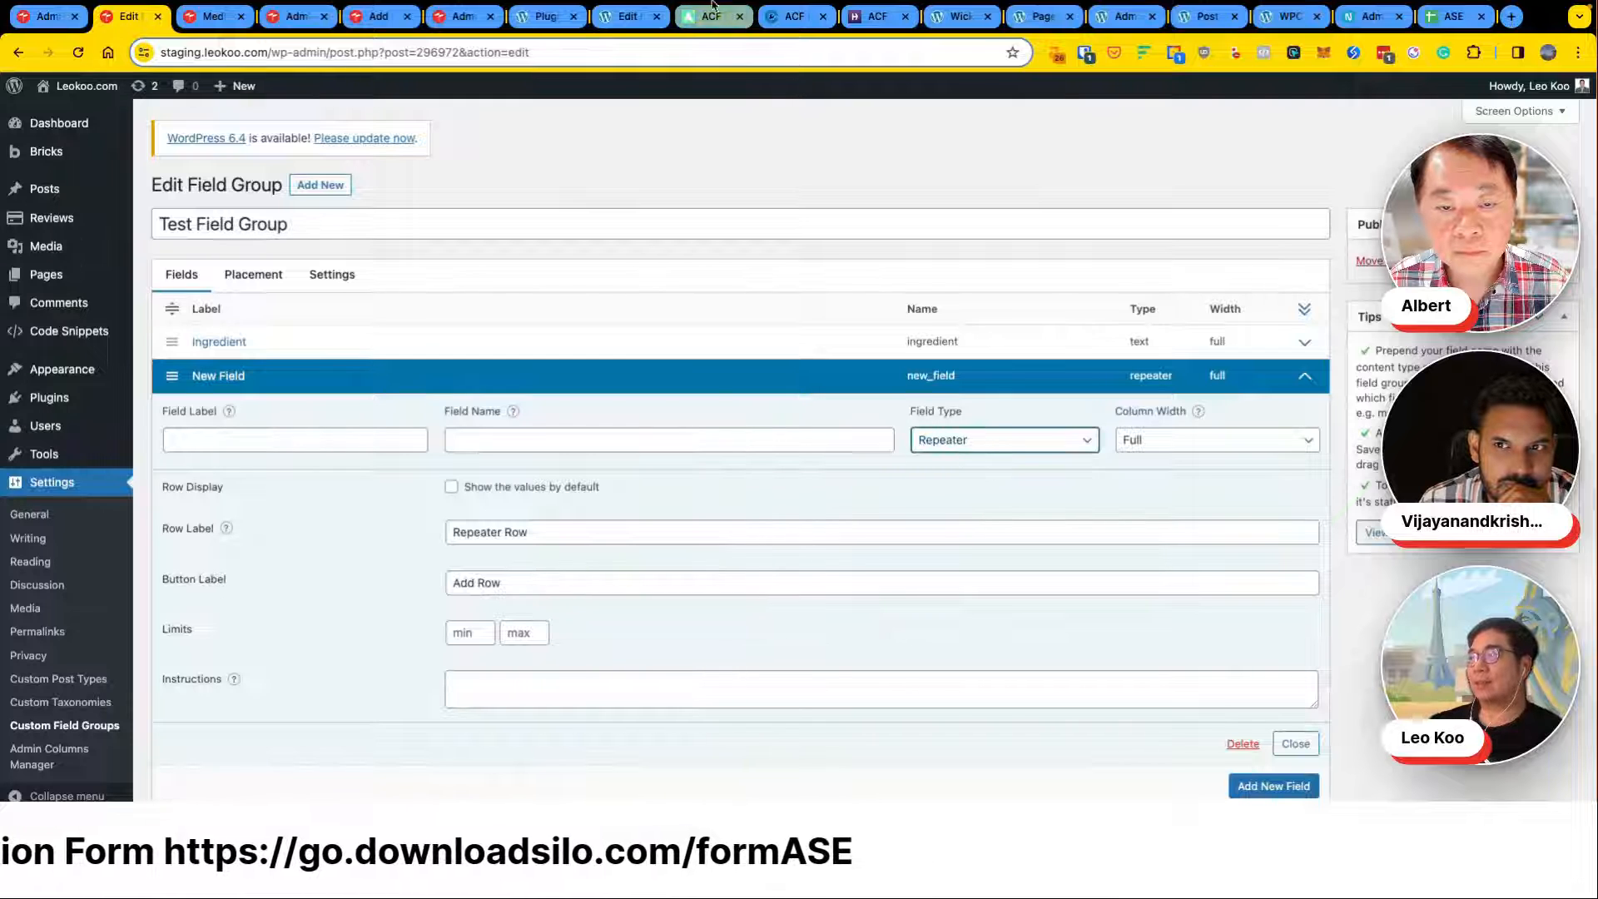
left_click(613, 20)
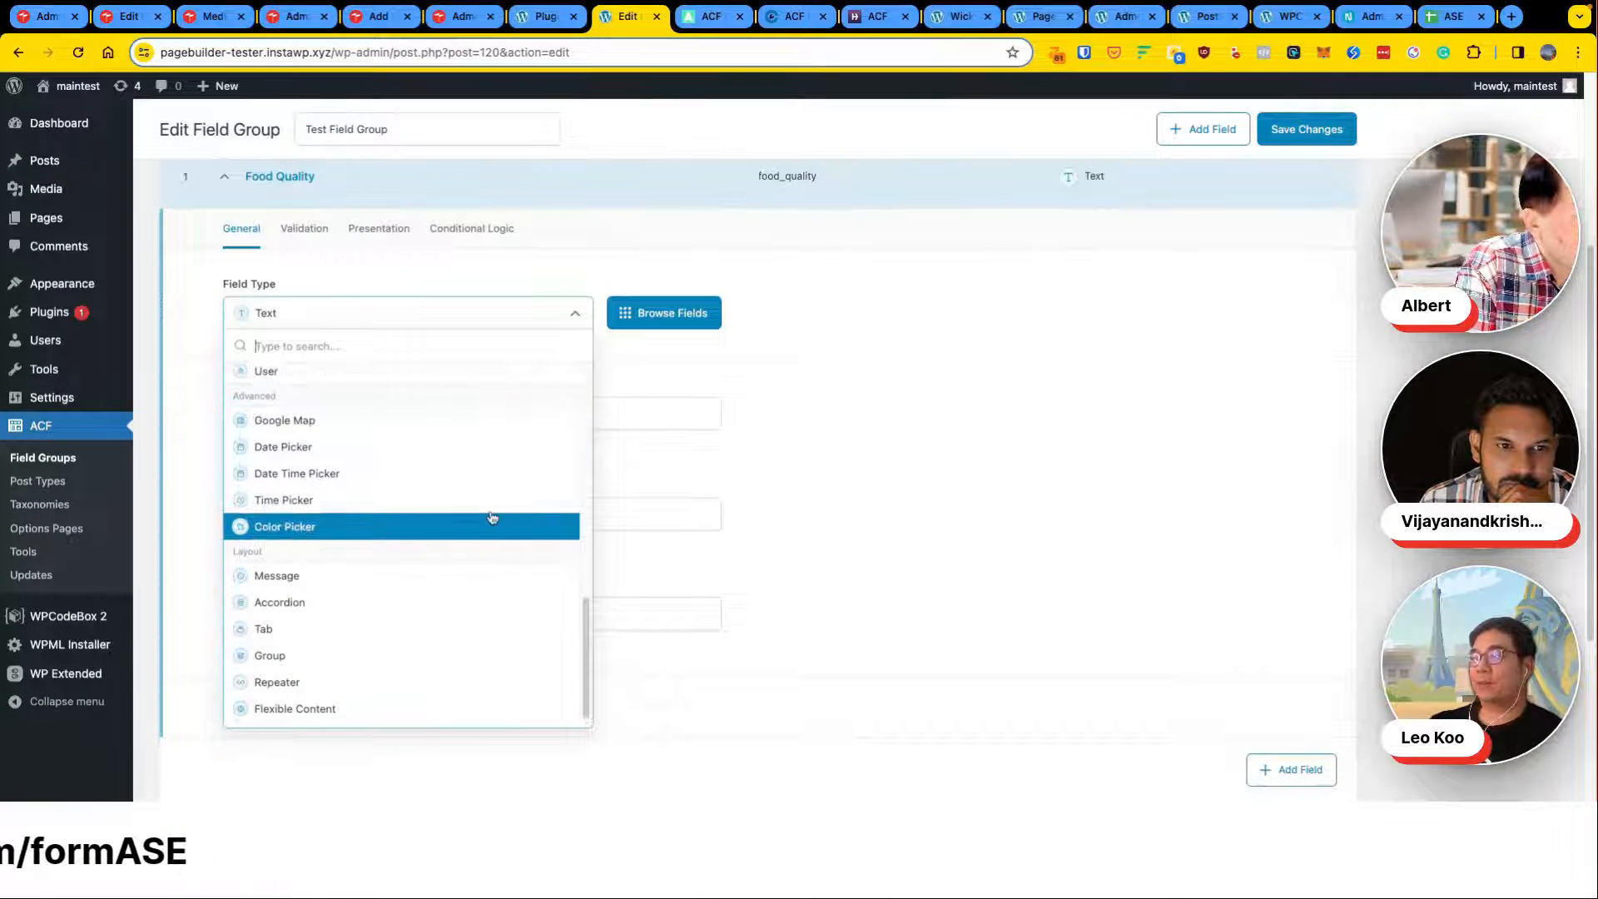
scroll(492, 518, "up", 5)
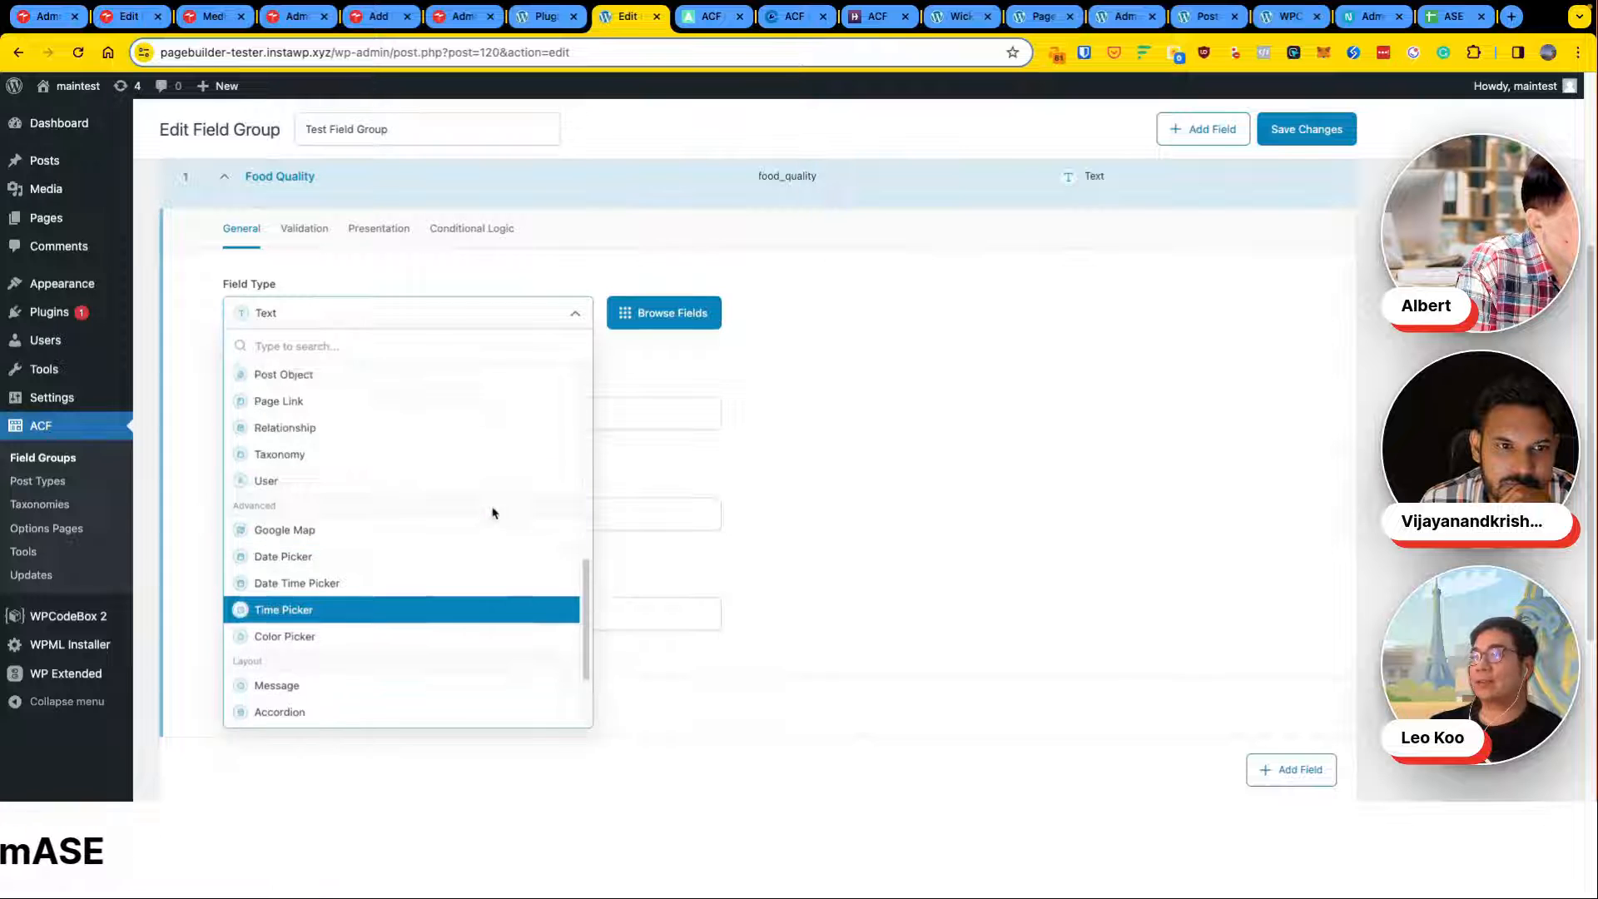
left_click(843, 447)
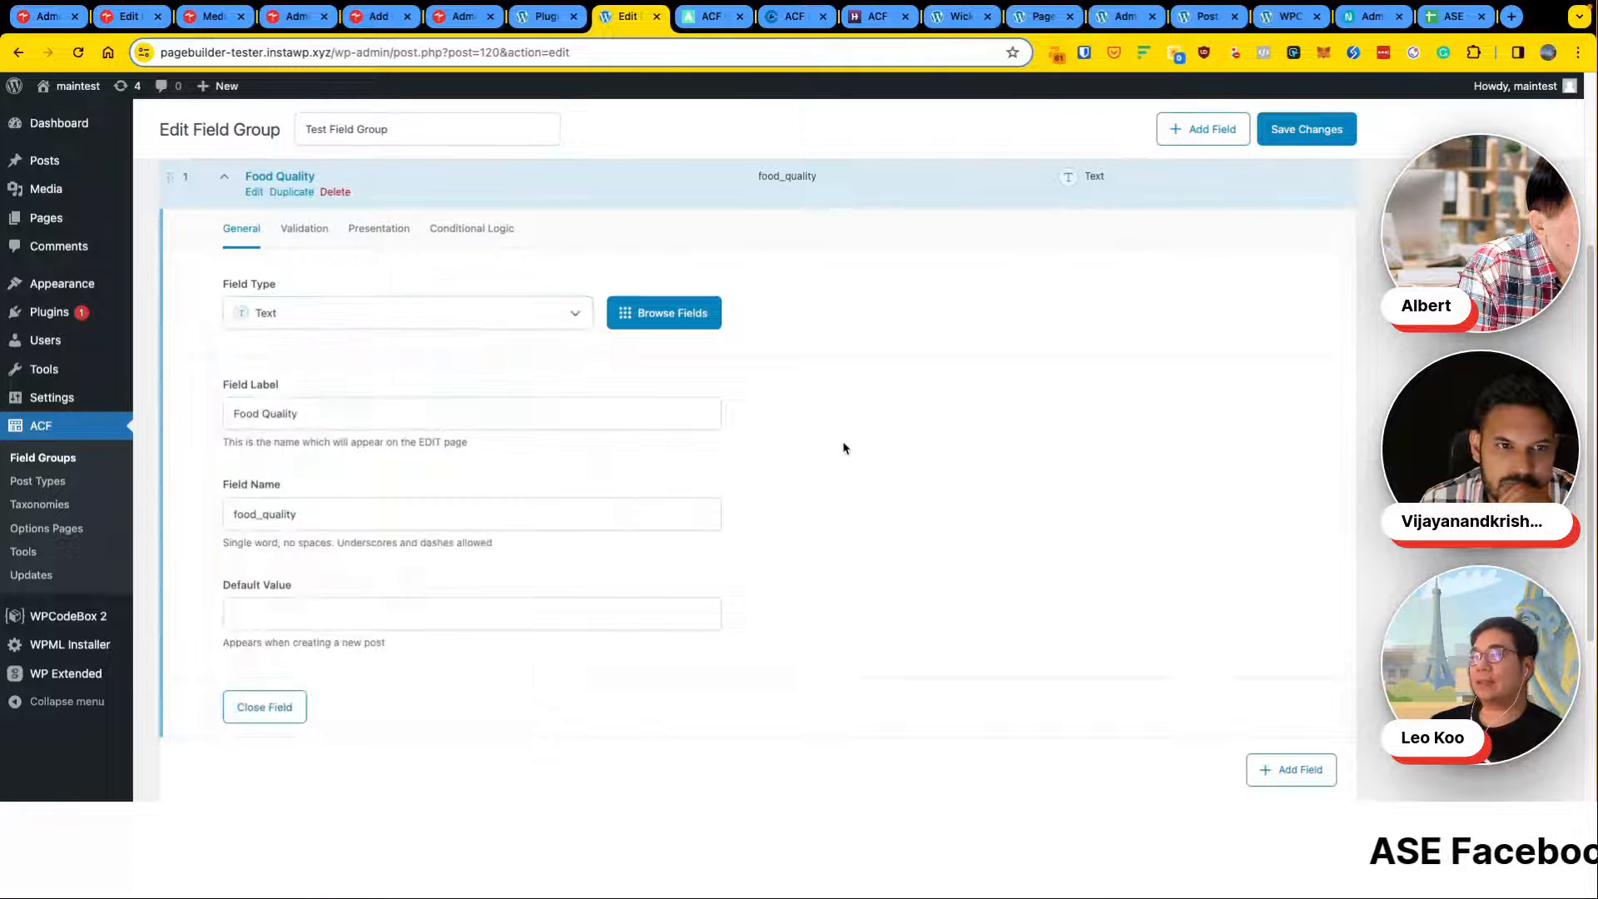
Step: Show the ACF add-ons page, Hookturn's ACF plugins and the ACF Extended home page
left_click(712, 17)
scroll(793, 318, "down", 3)
scroll(793, 318, "up", 1)
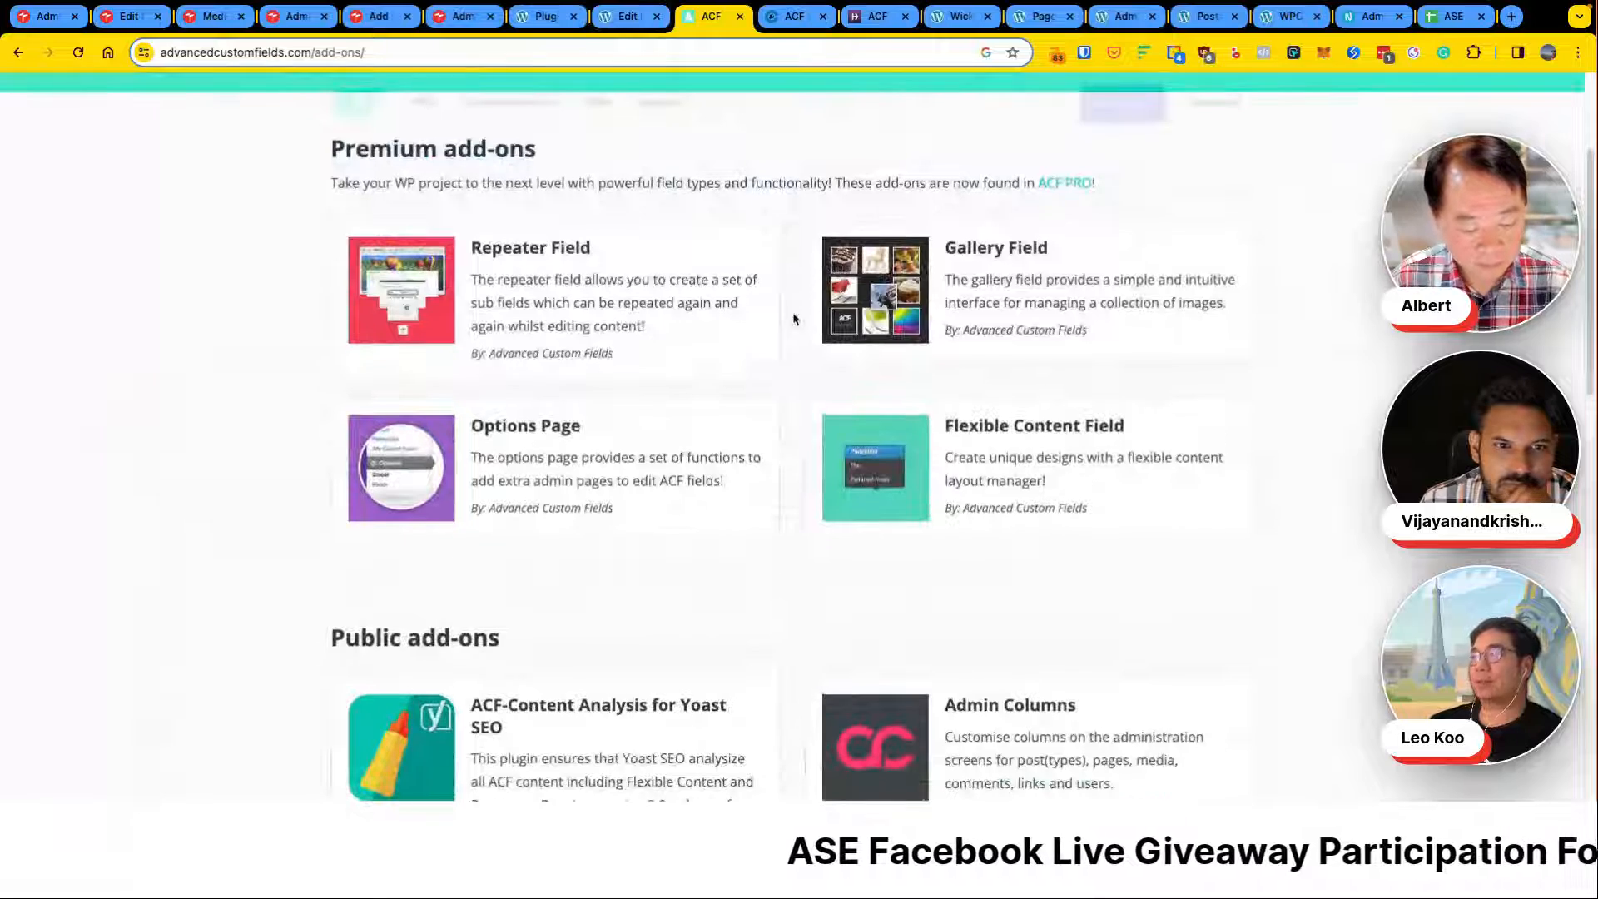
scroll(850, 524, "down", 6)
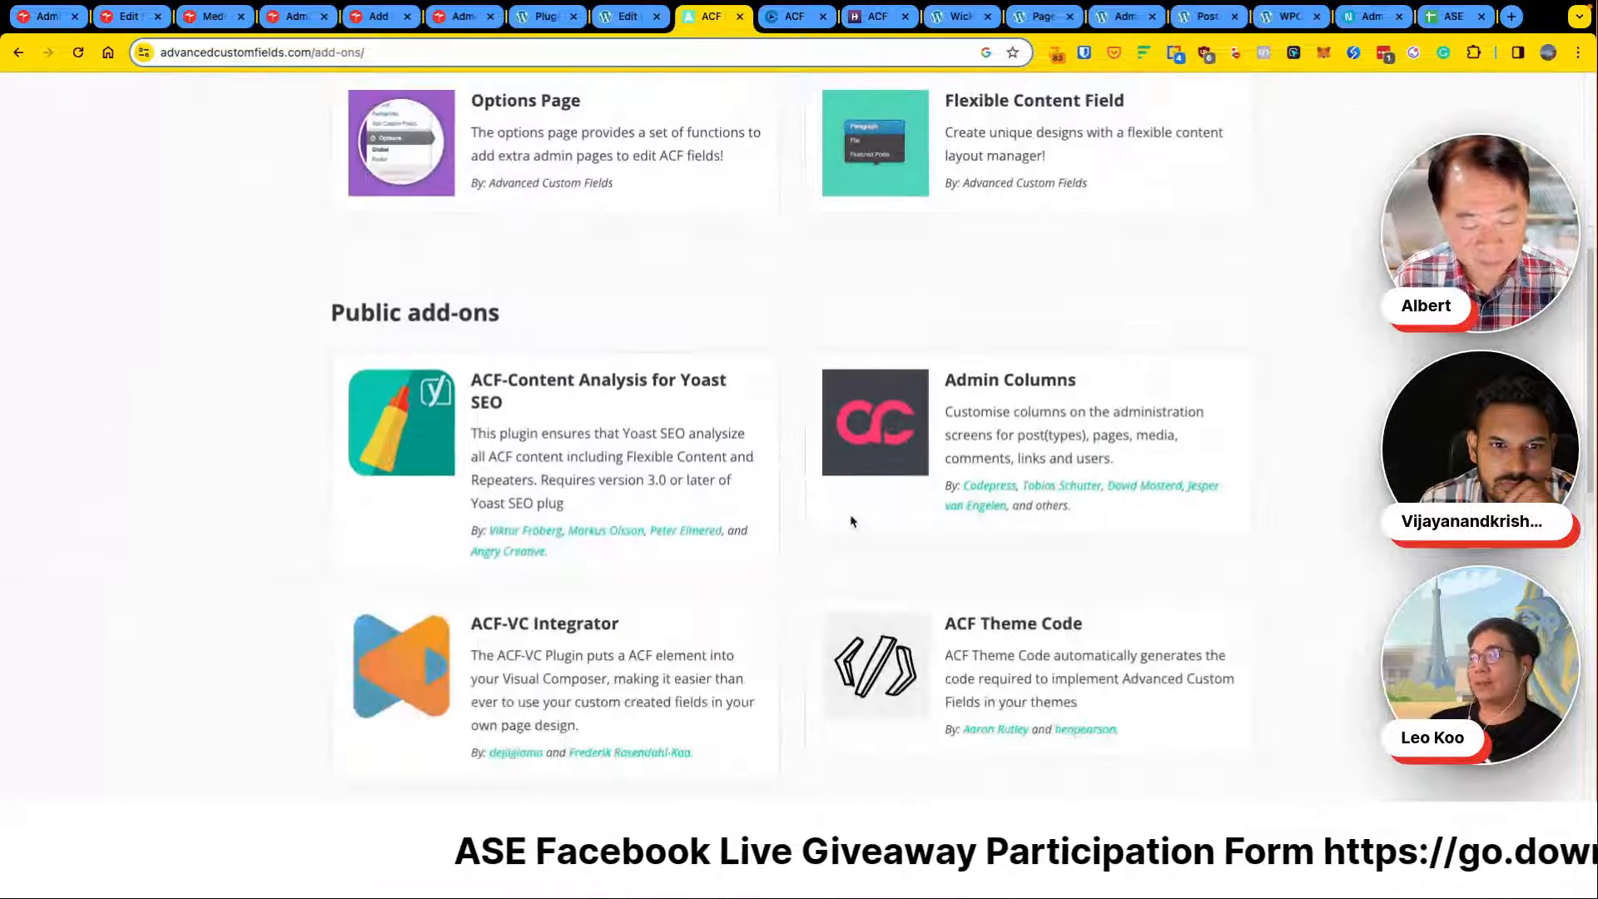
left_click(883, 18)
mouse_move(713, 148)
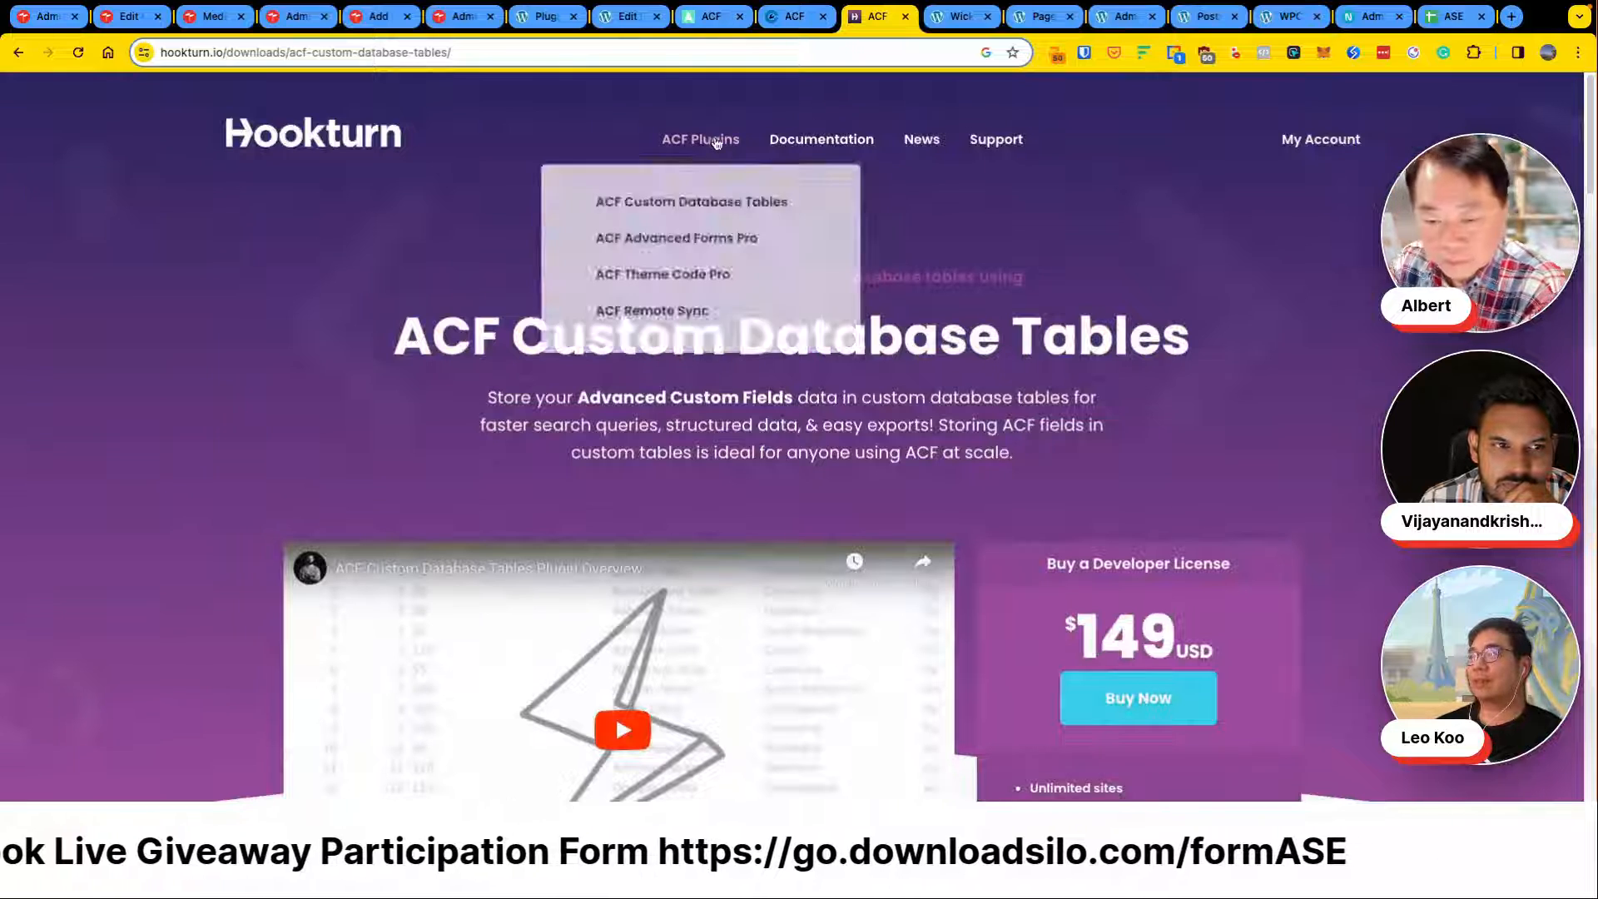
left_click(794, 18)
scroll(840, 160, "up", 15)
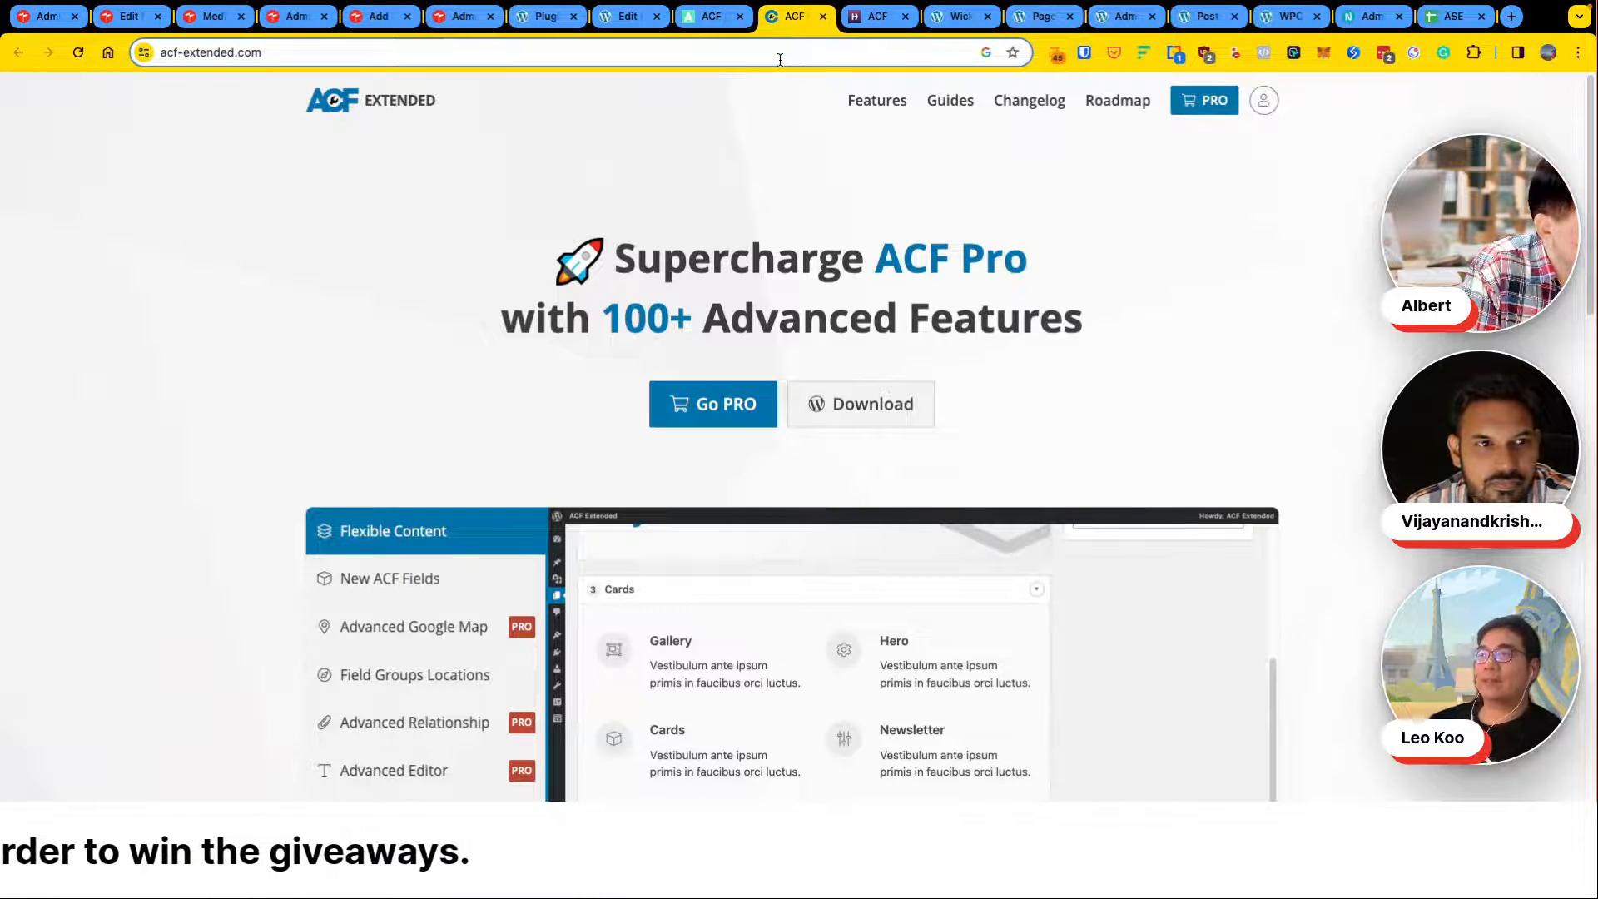
Step: Return to the staging site's Media Library and create a media category named Best Food
key("ctrl+1")
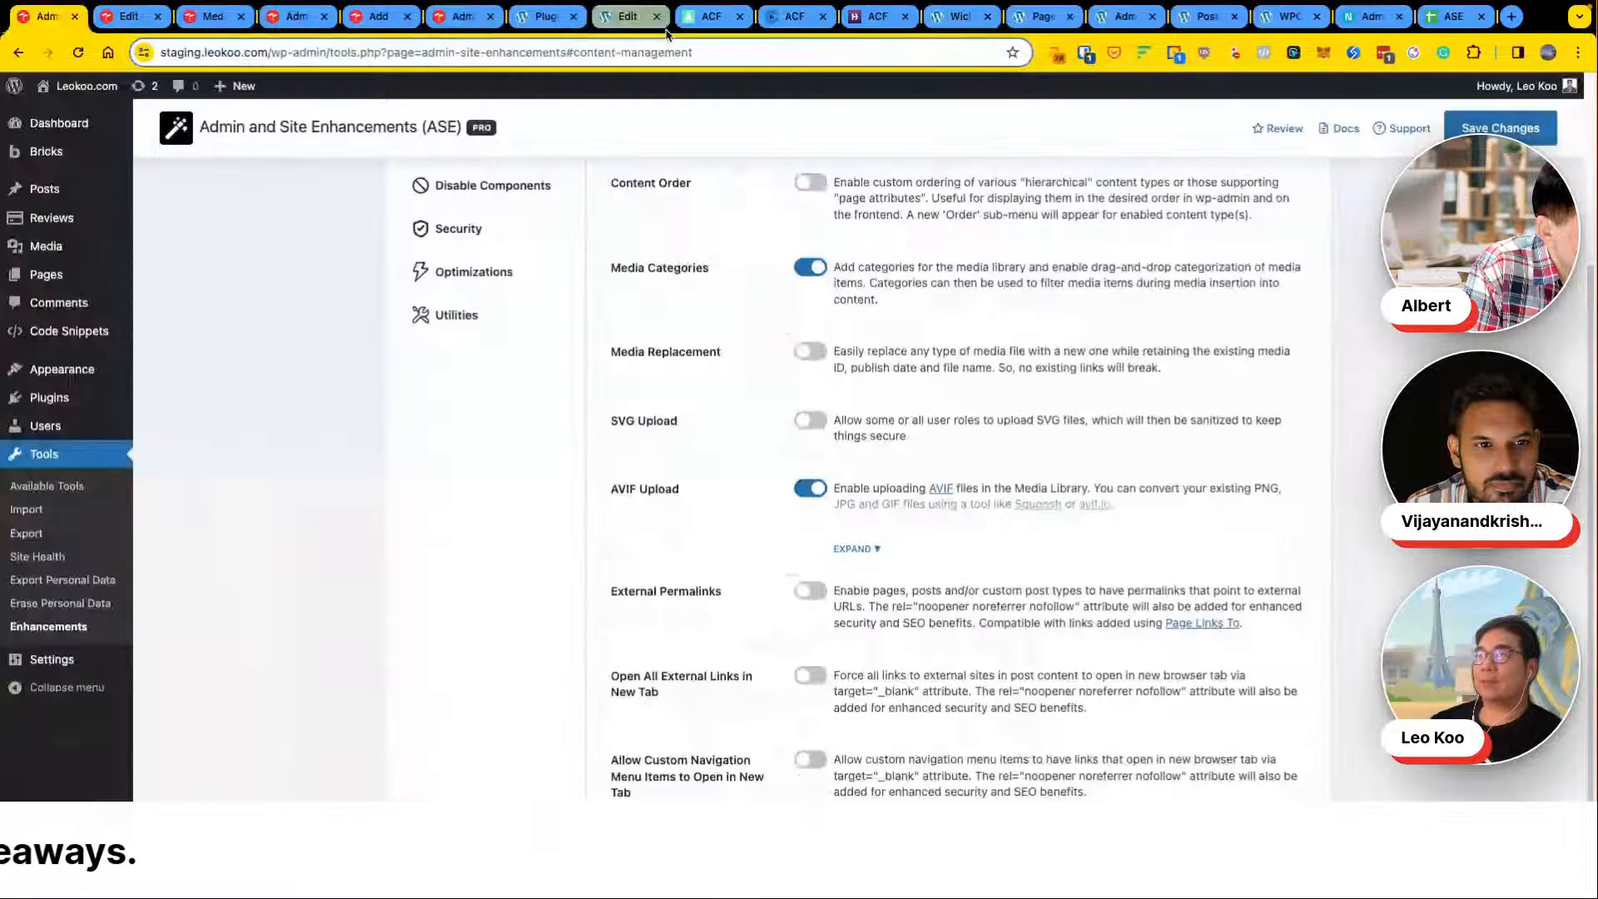
left_click(158, 20)
left_click(209, 19)
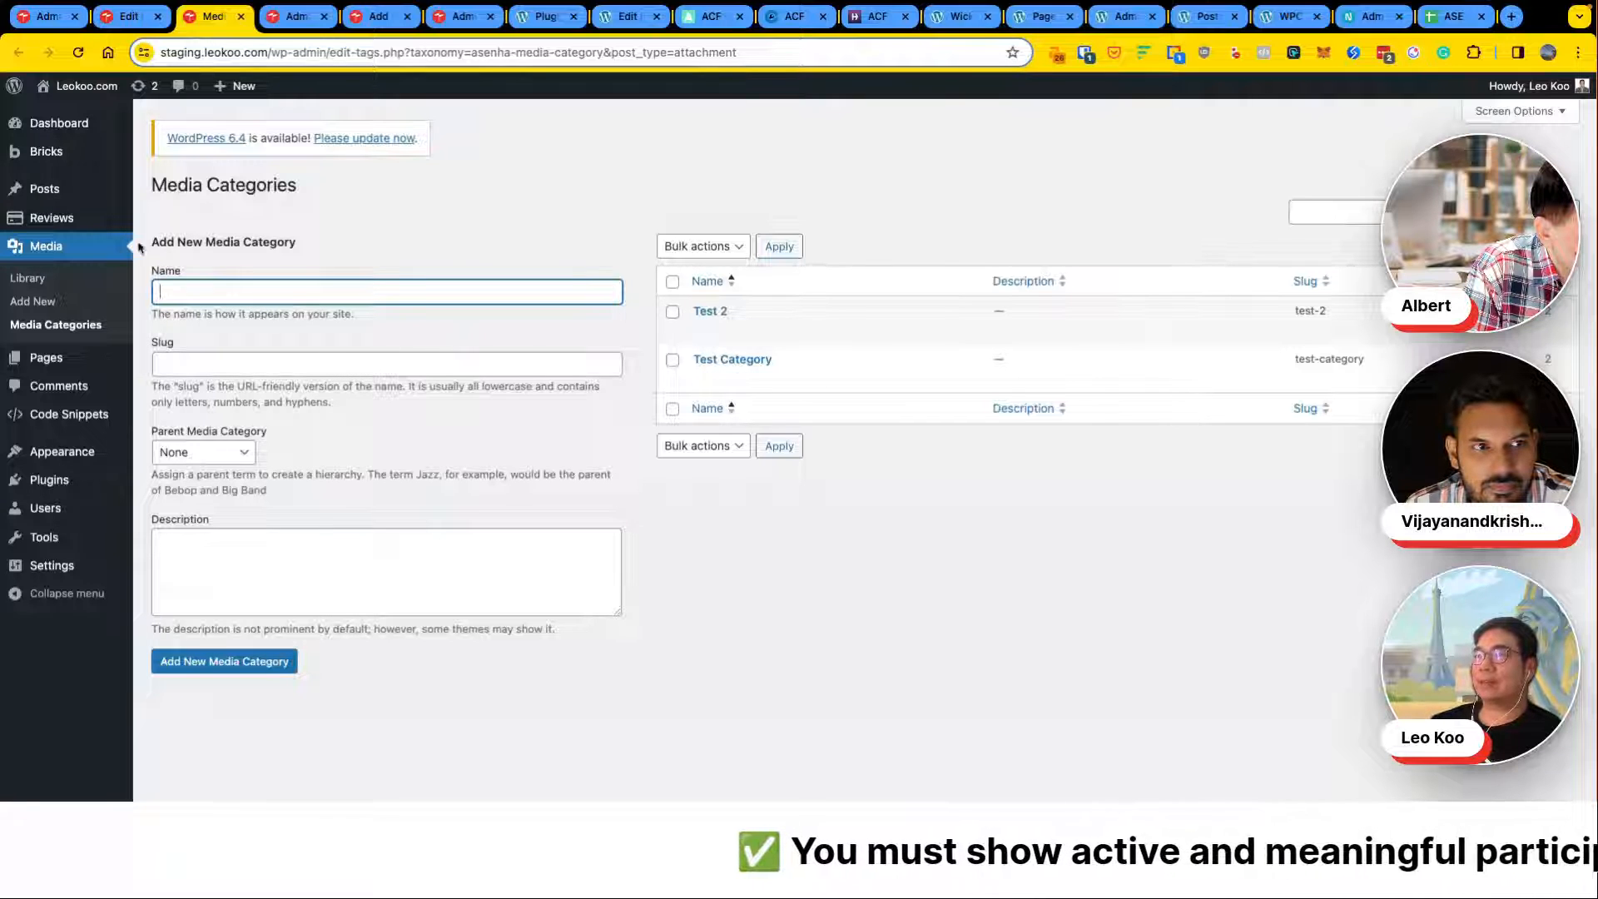
left_click(48, 280)
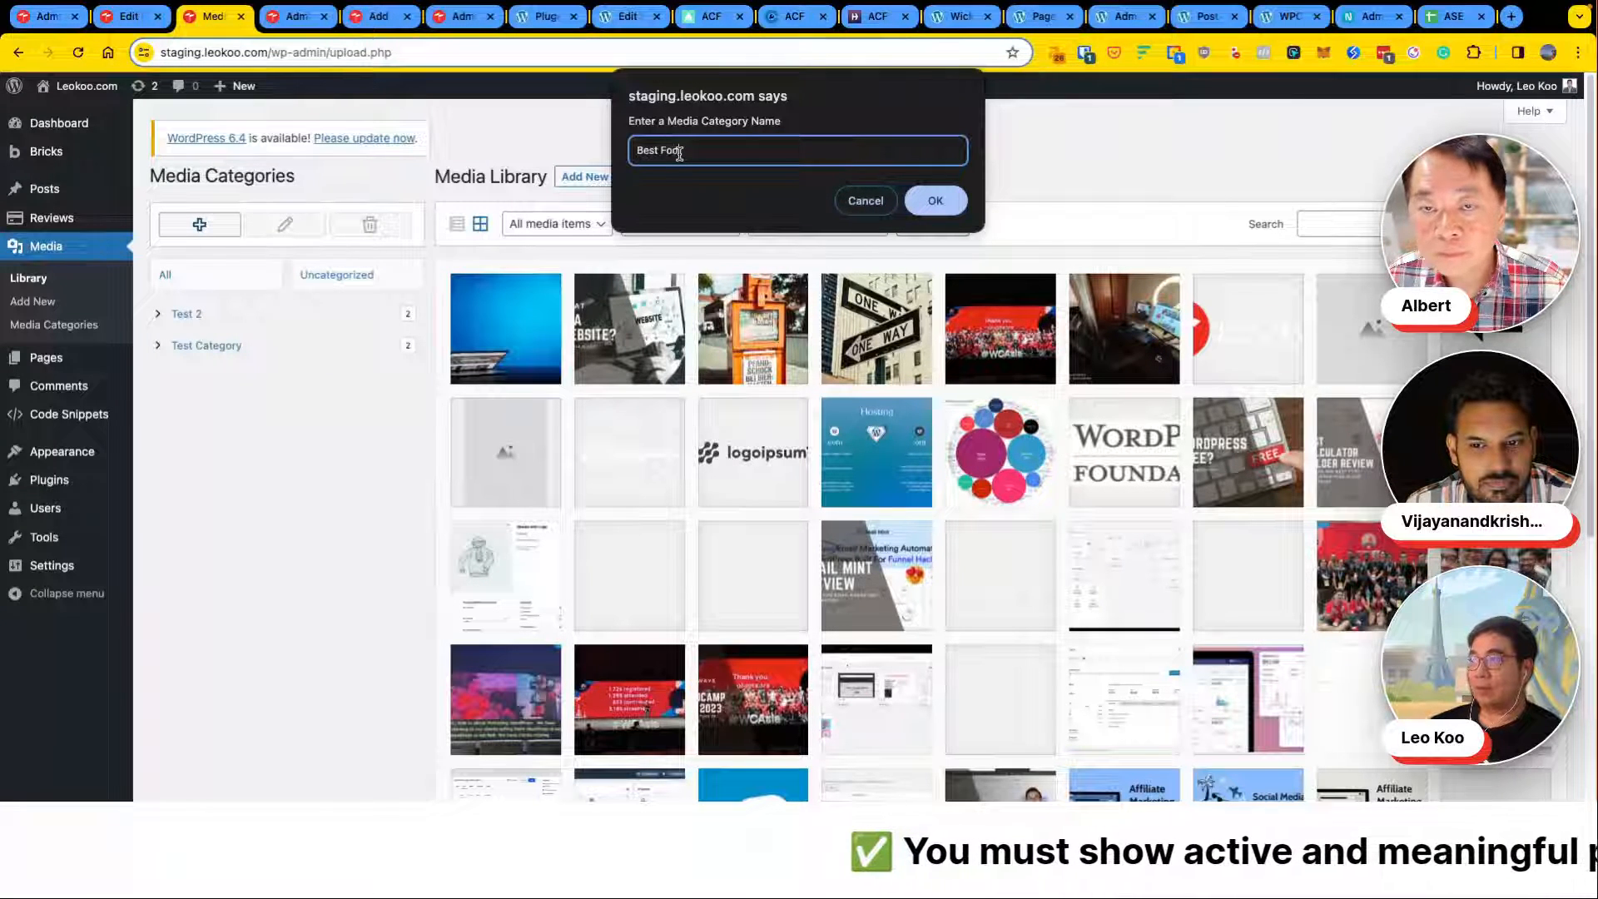
type("d")
left_click(957, 204)
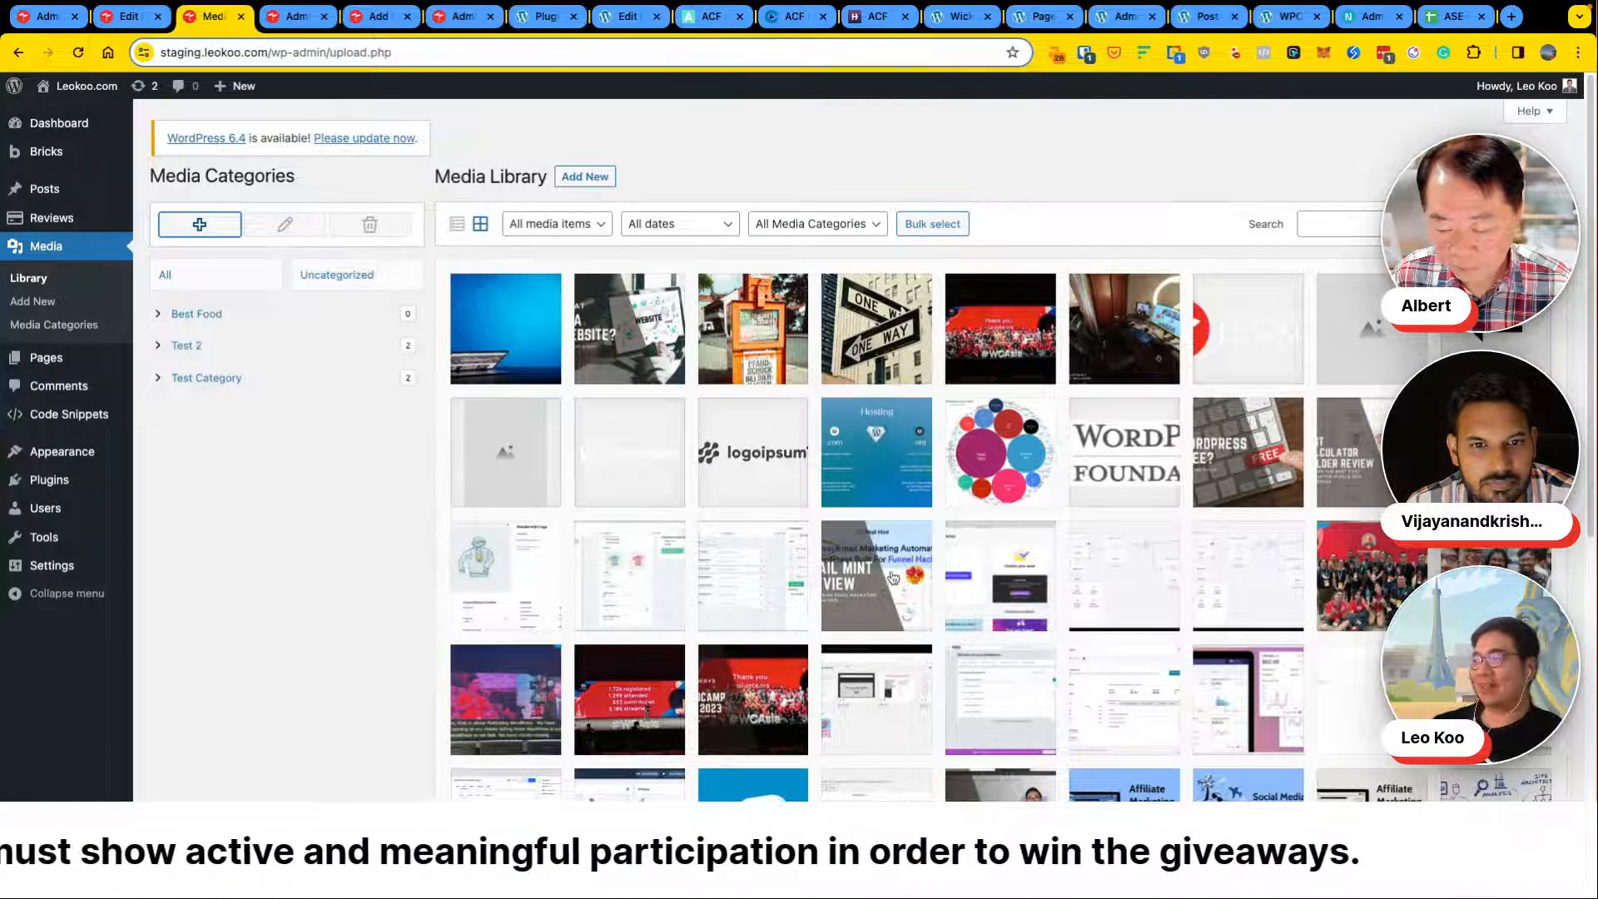
Step: Assign the Mail Mint review image and two event stage photos to the Best Food category, then filter the library by it
left_click_drag(892, 577, 239, 318)
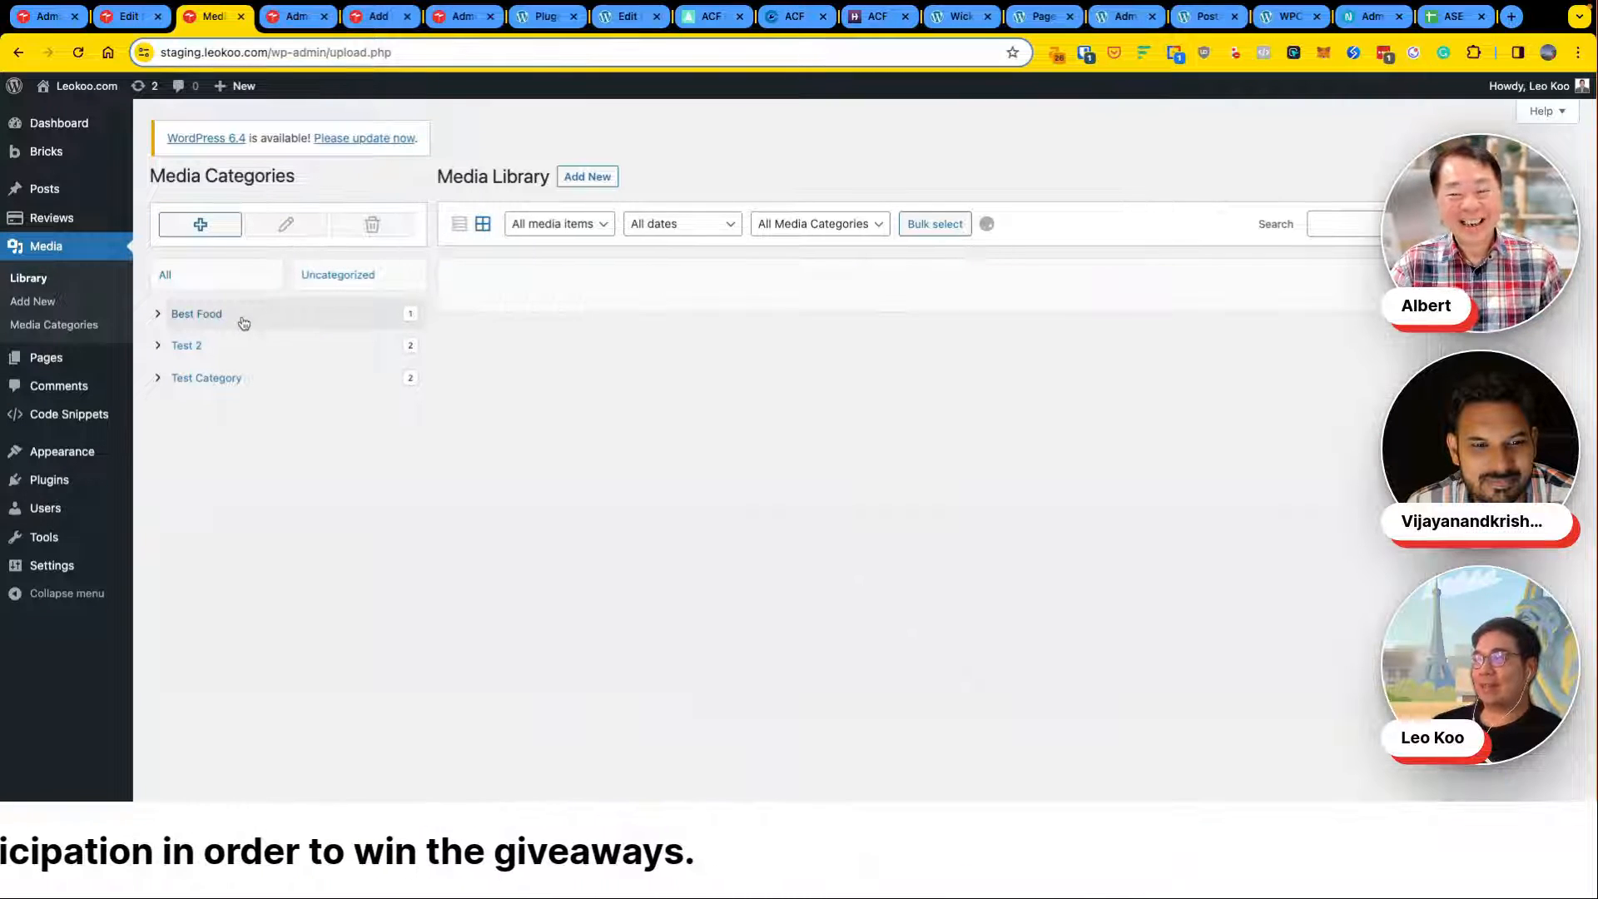
left_click_drag(647, 696, 267, 306)
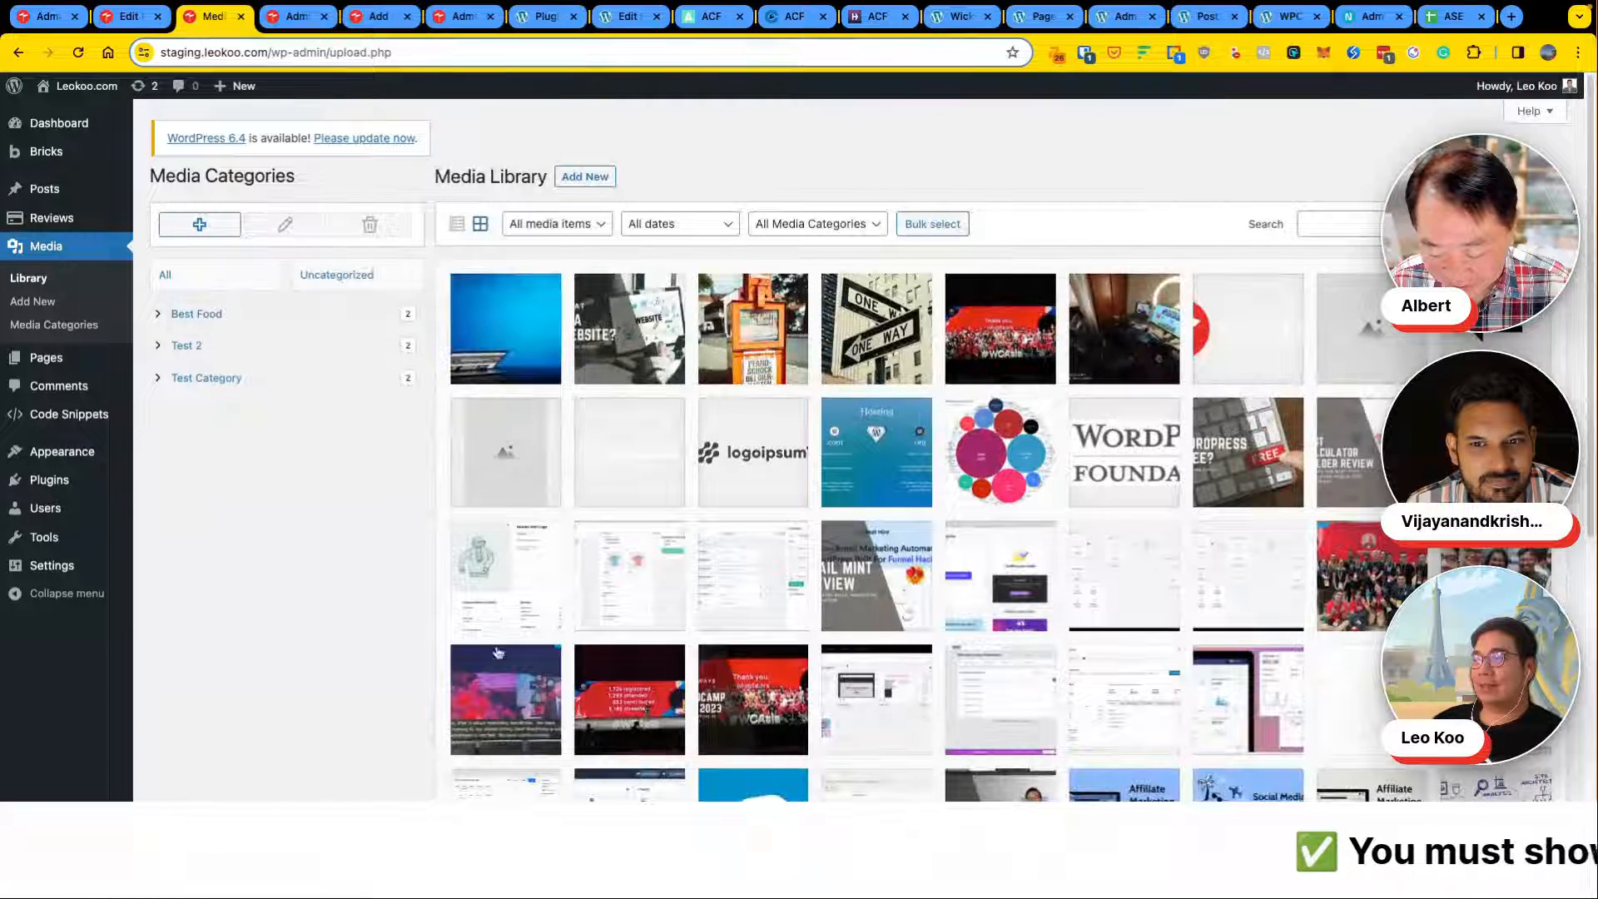
left_click_drag(502, 700, 251, 324)
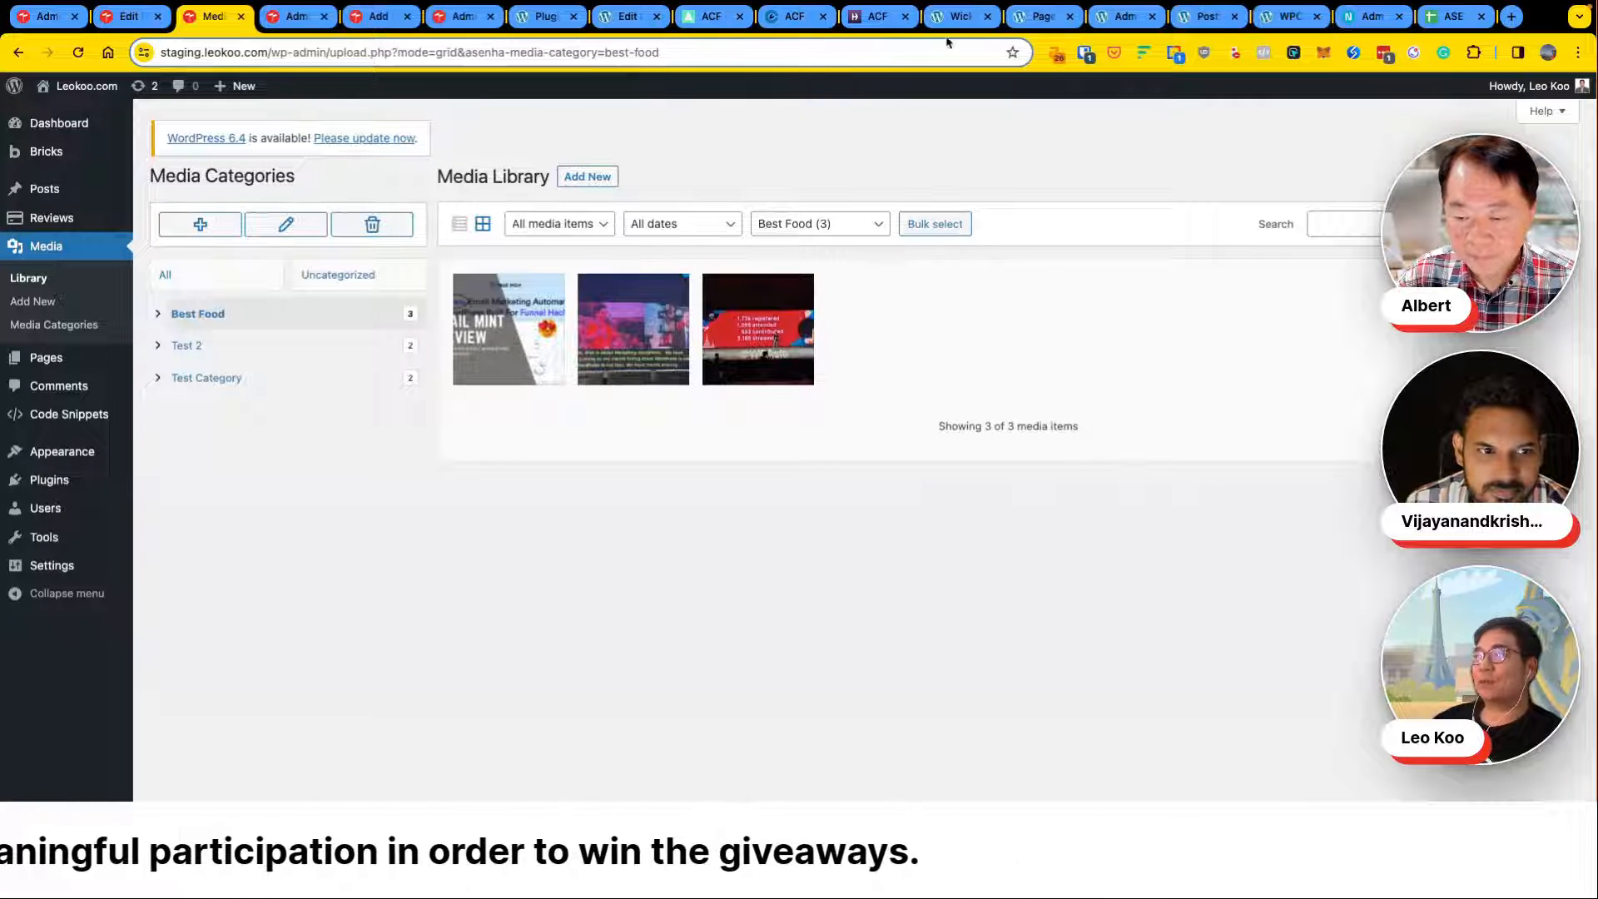
Step: Show Wicked Folders' settings and its Pages folder view on the test site, then return to ASE's Best Food media category
left_click(961, 16)
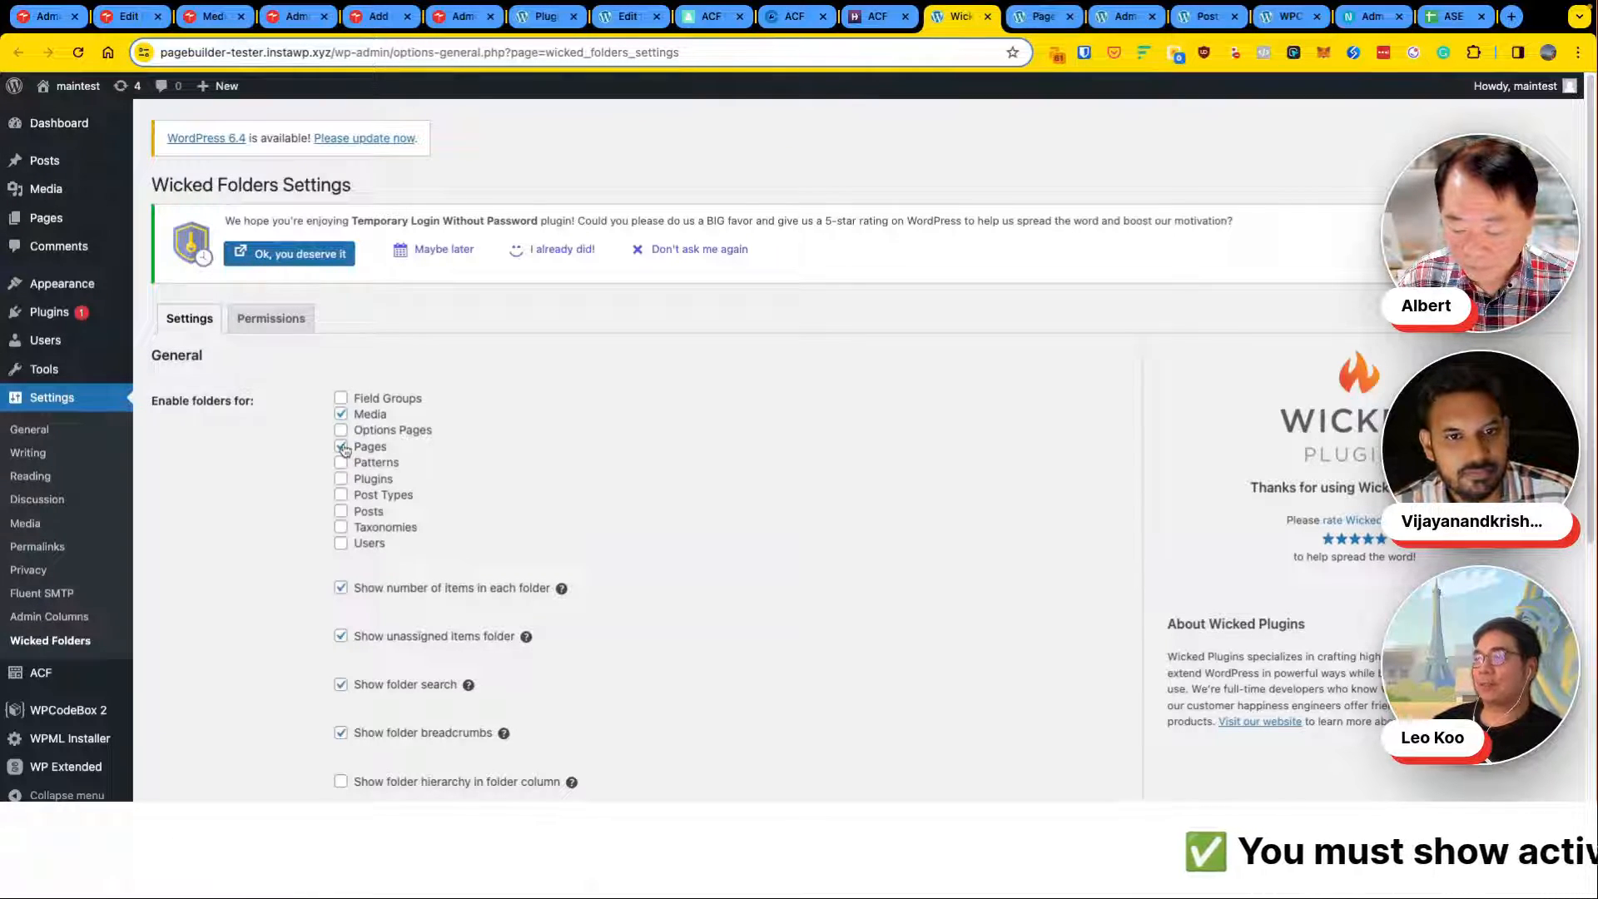
mouse_move(73, 202)
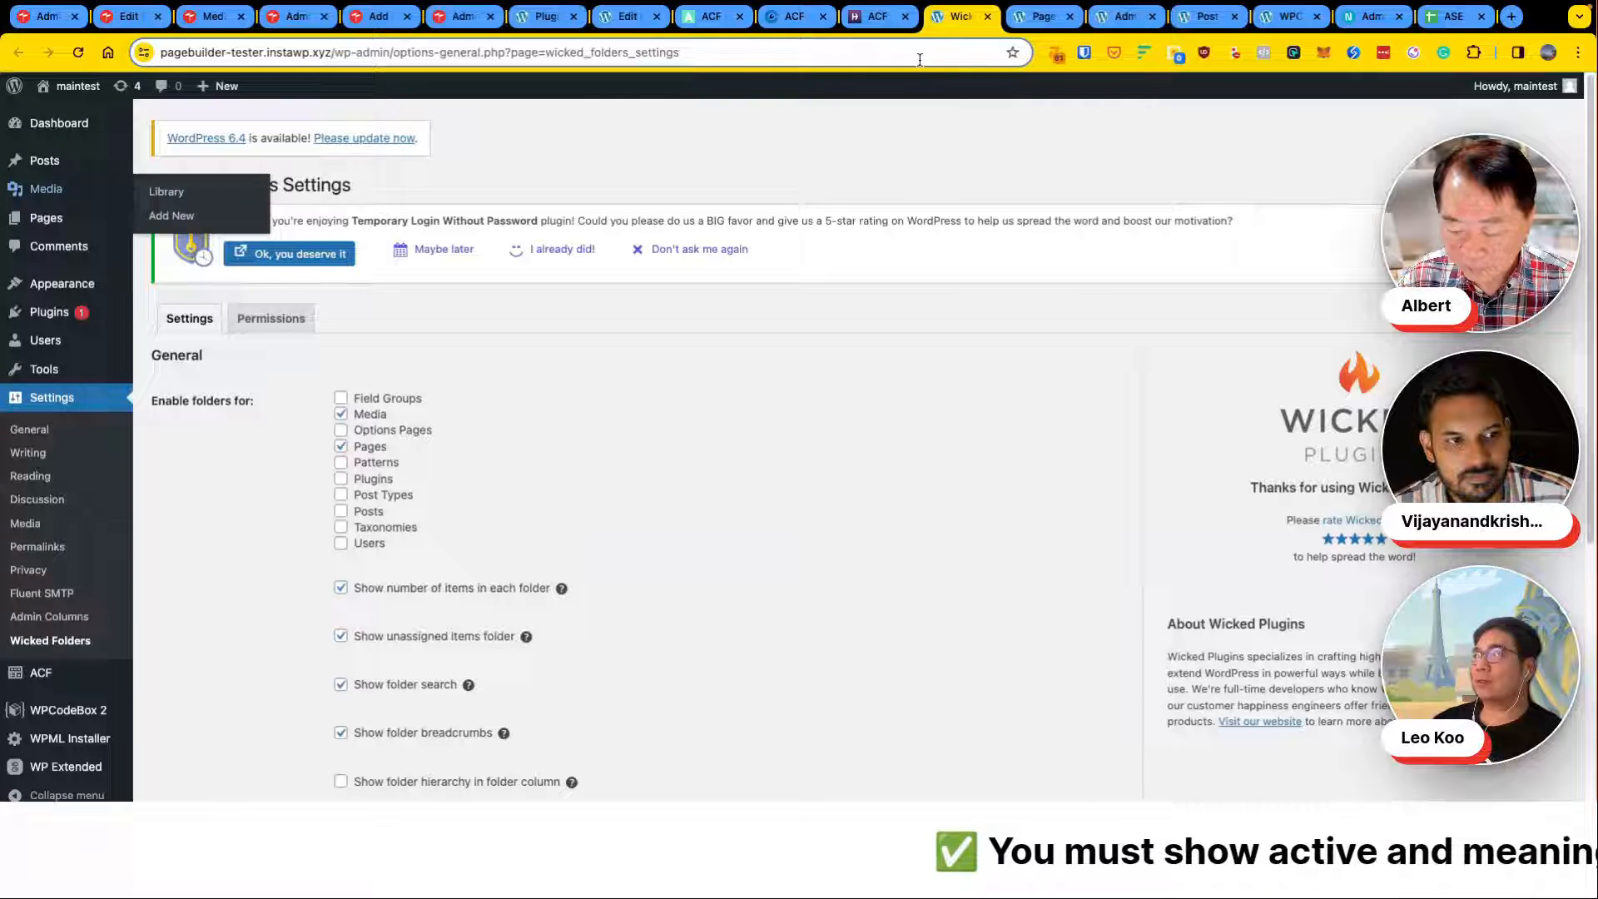
left_click(1040, 15)
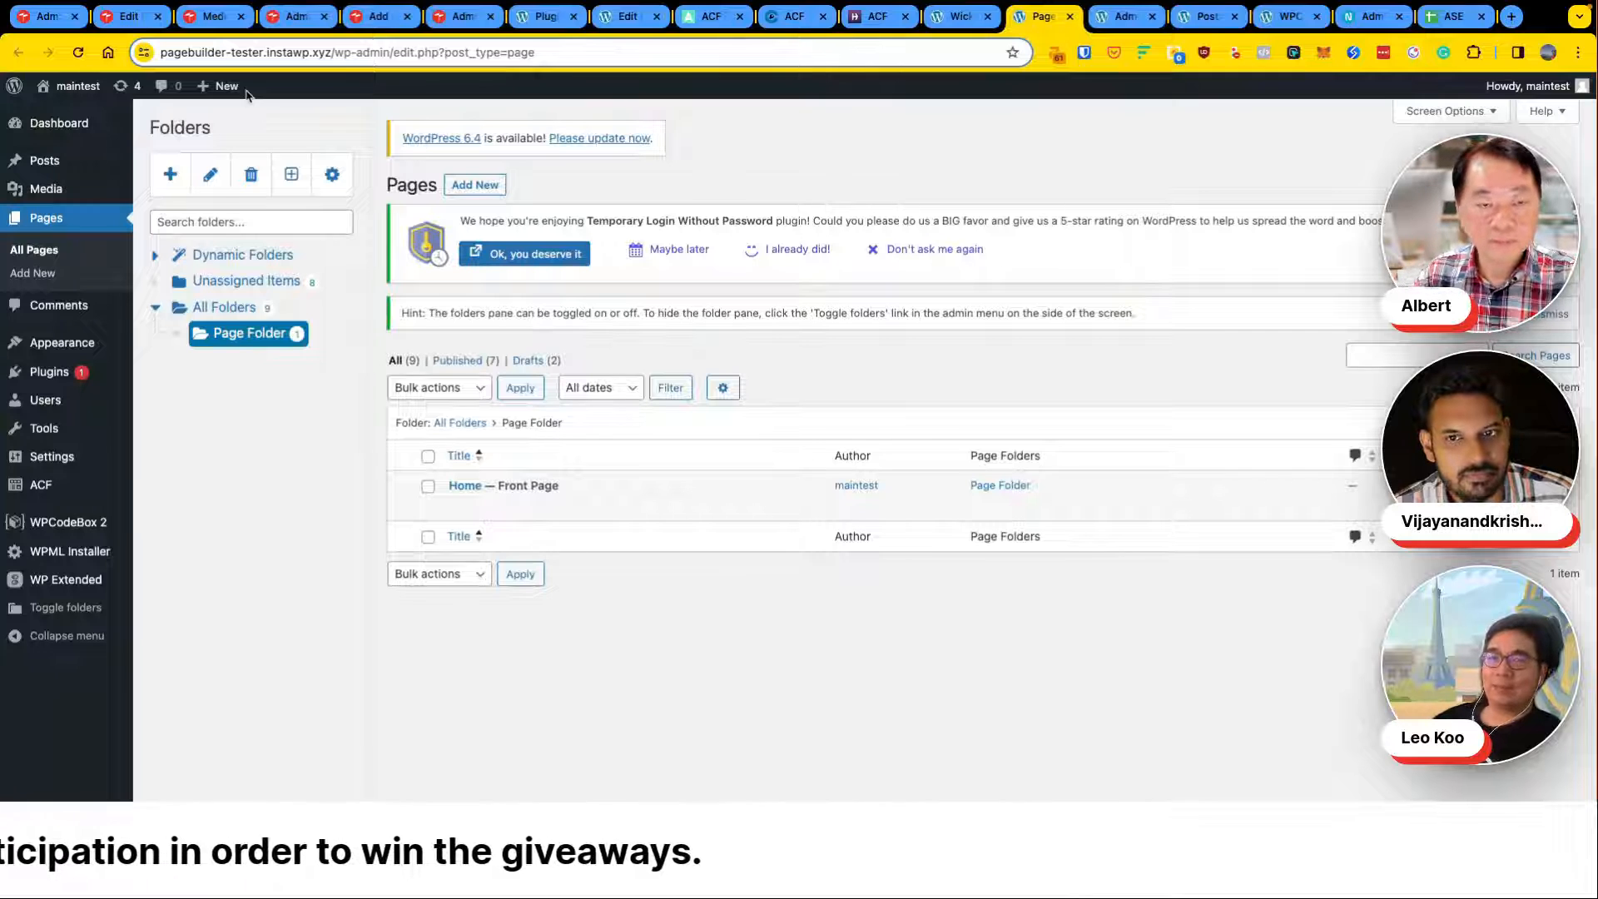
left_click(129, 16)
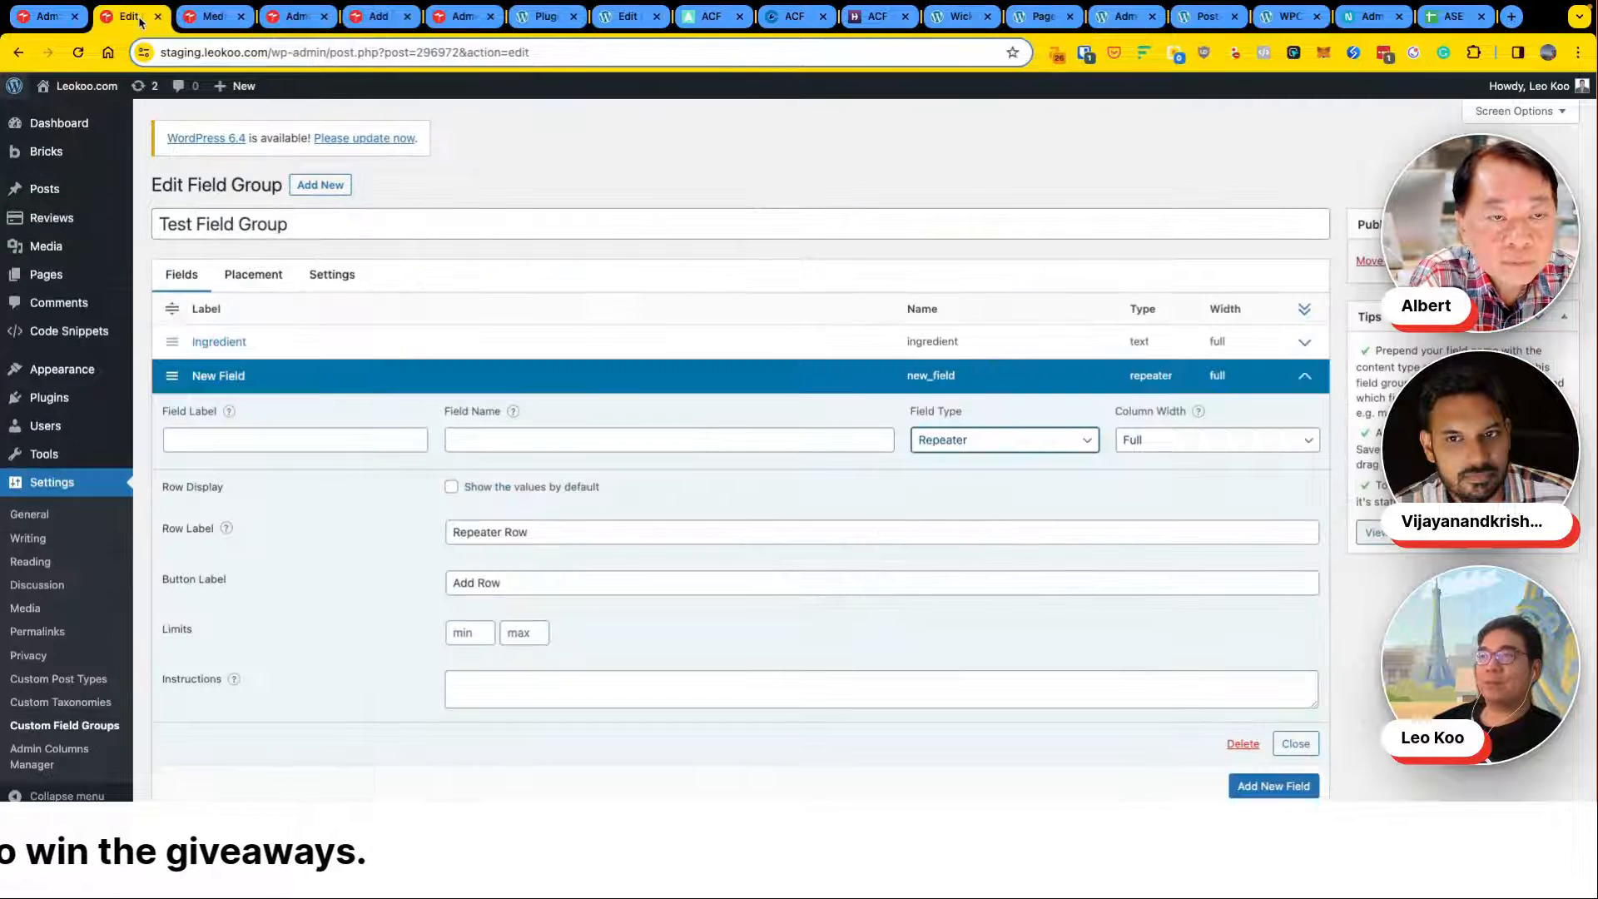
left_click(192, 19)
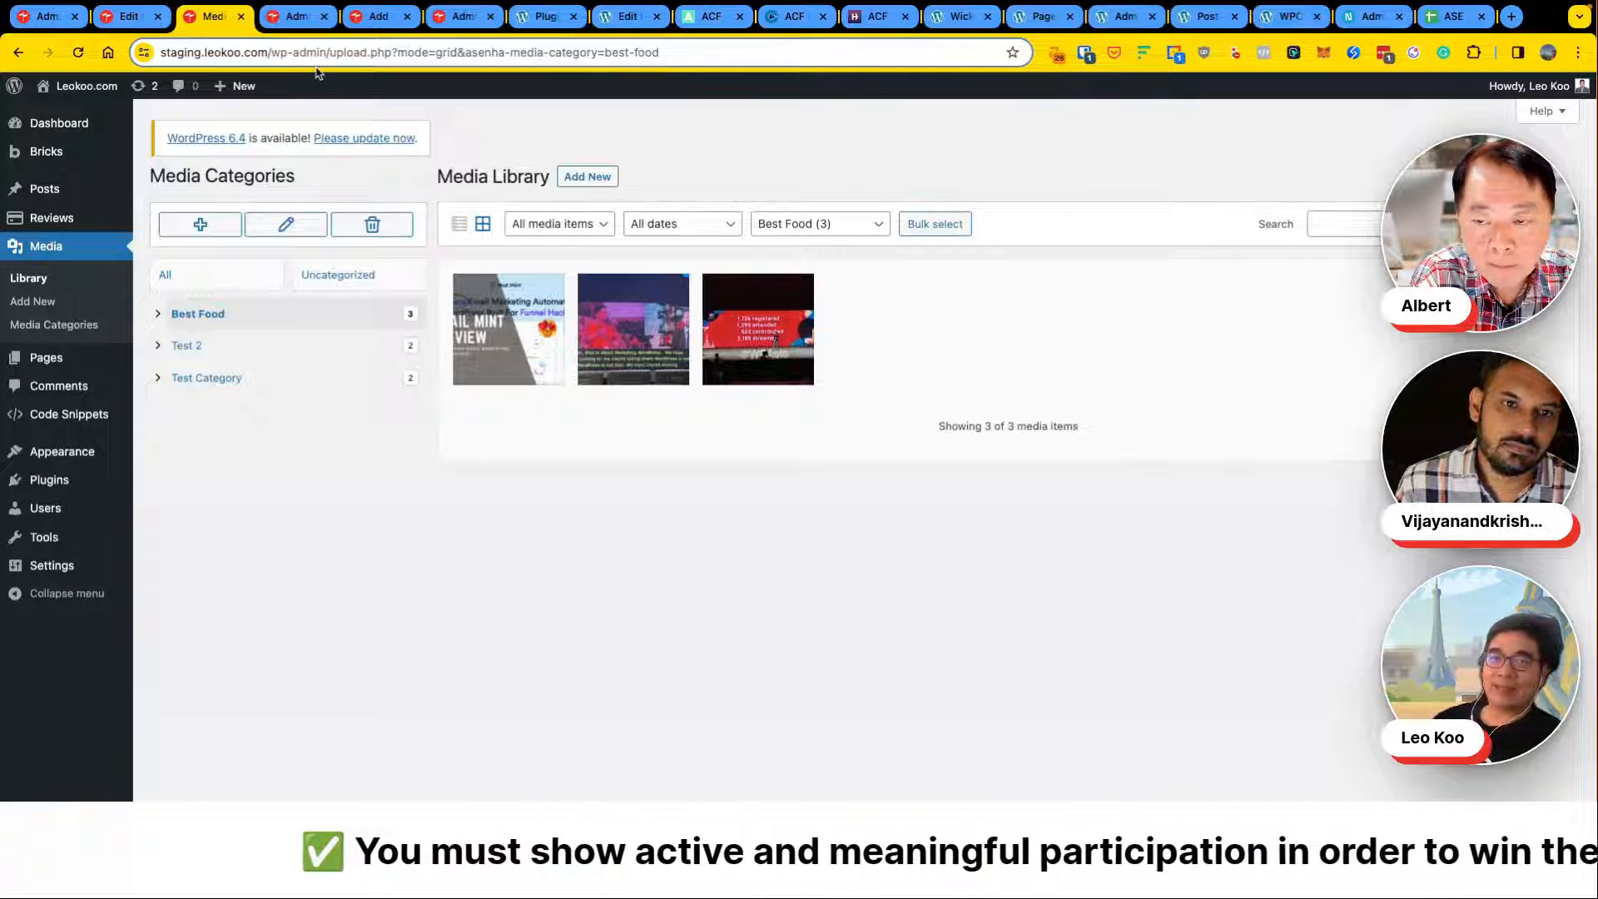
Step: In Admin Columns Manager for Posts, set the Categories width to 30 %, add the Comments column after Date and save
left_click(293, 15)
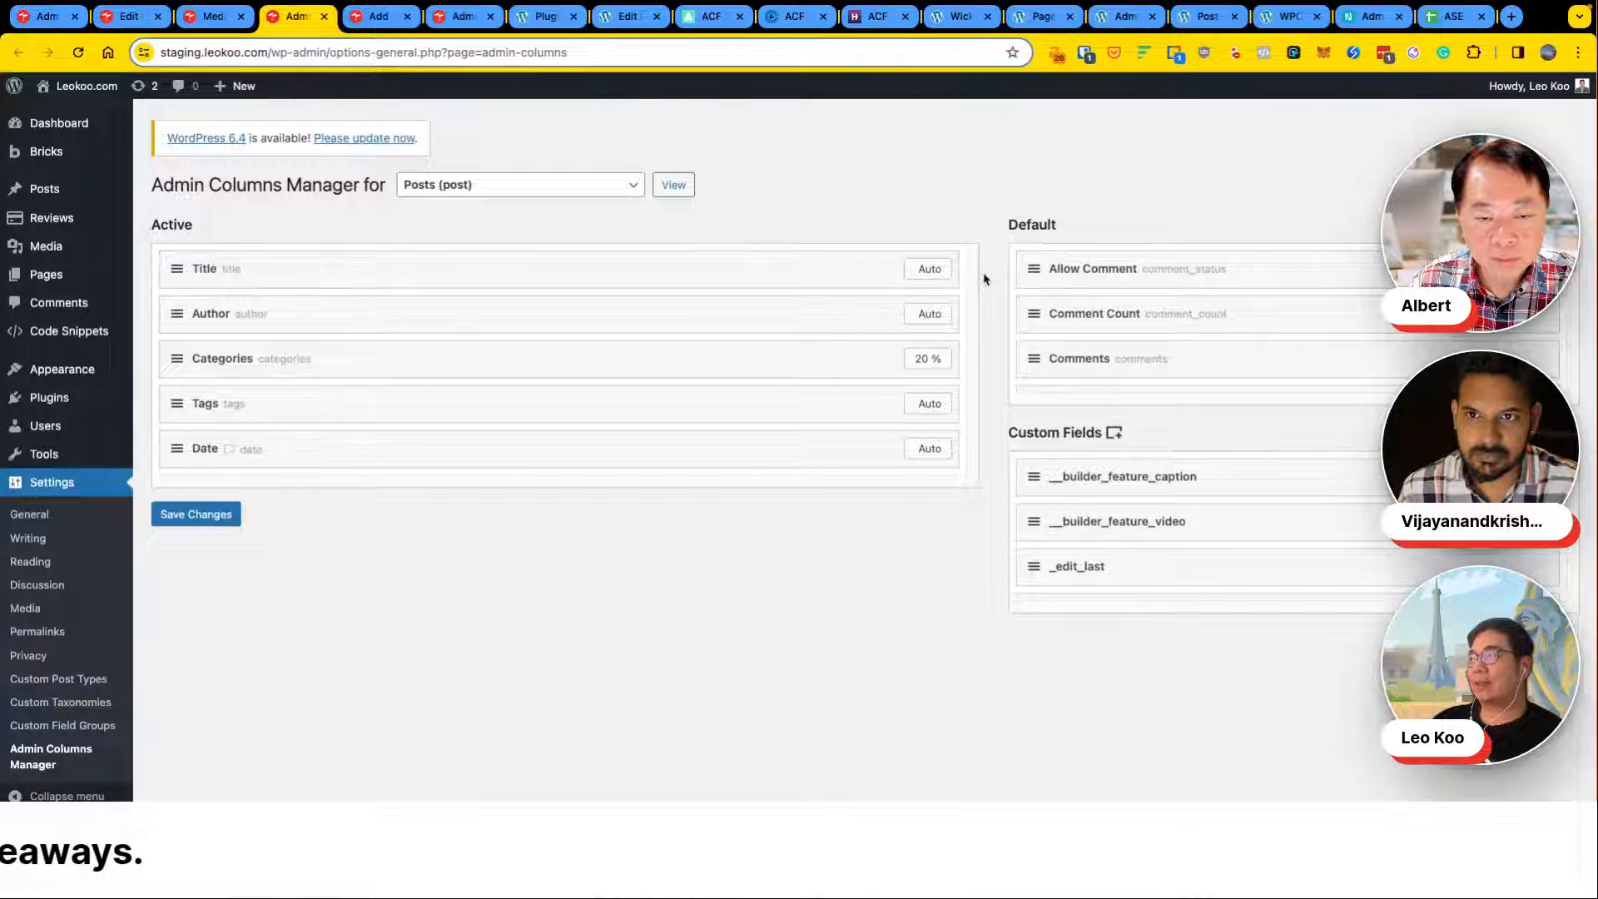
left_click(827, 358)
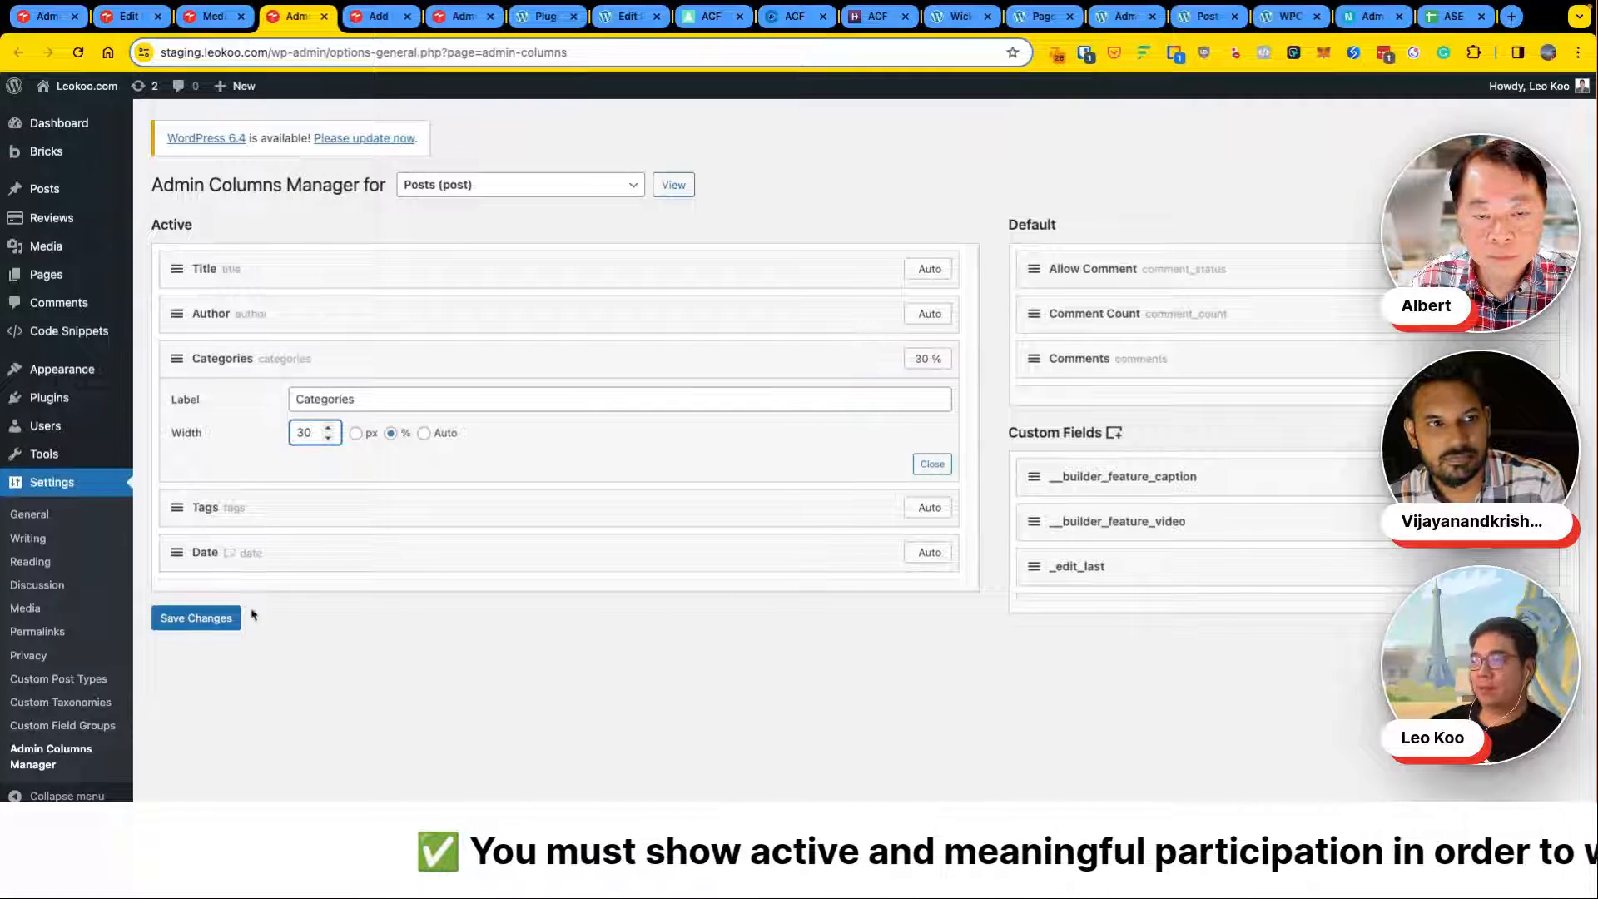
left_click(218, 618)
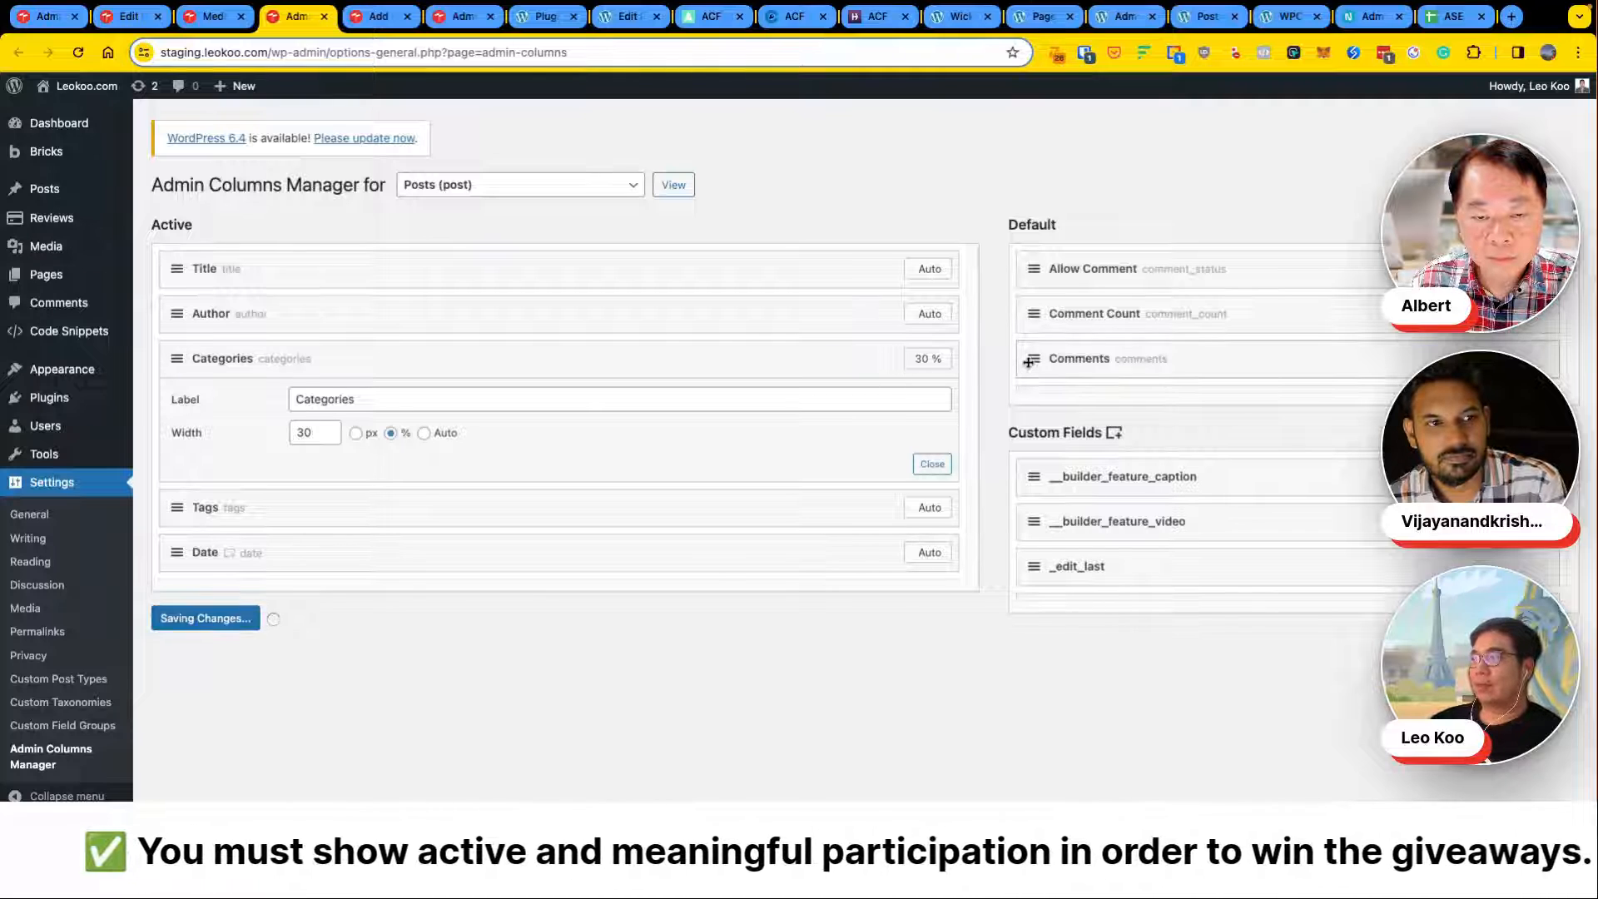
left_click_drag(463, 427, 166, 612)
left_click(197, 663)
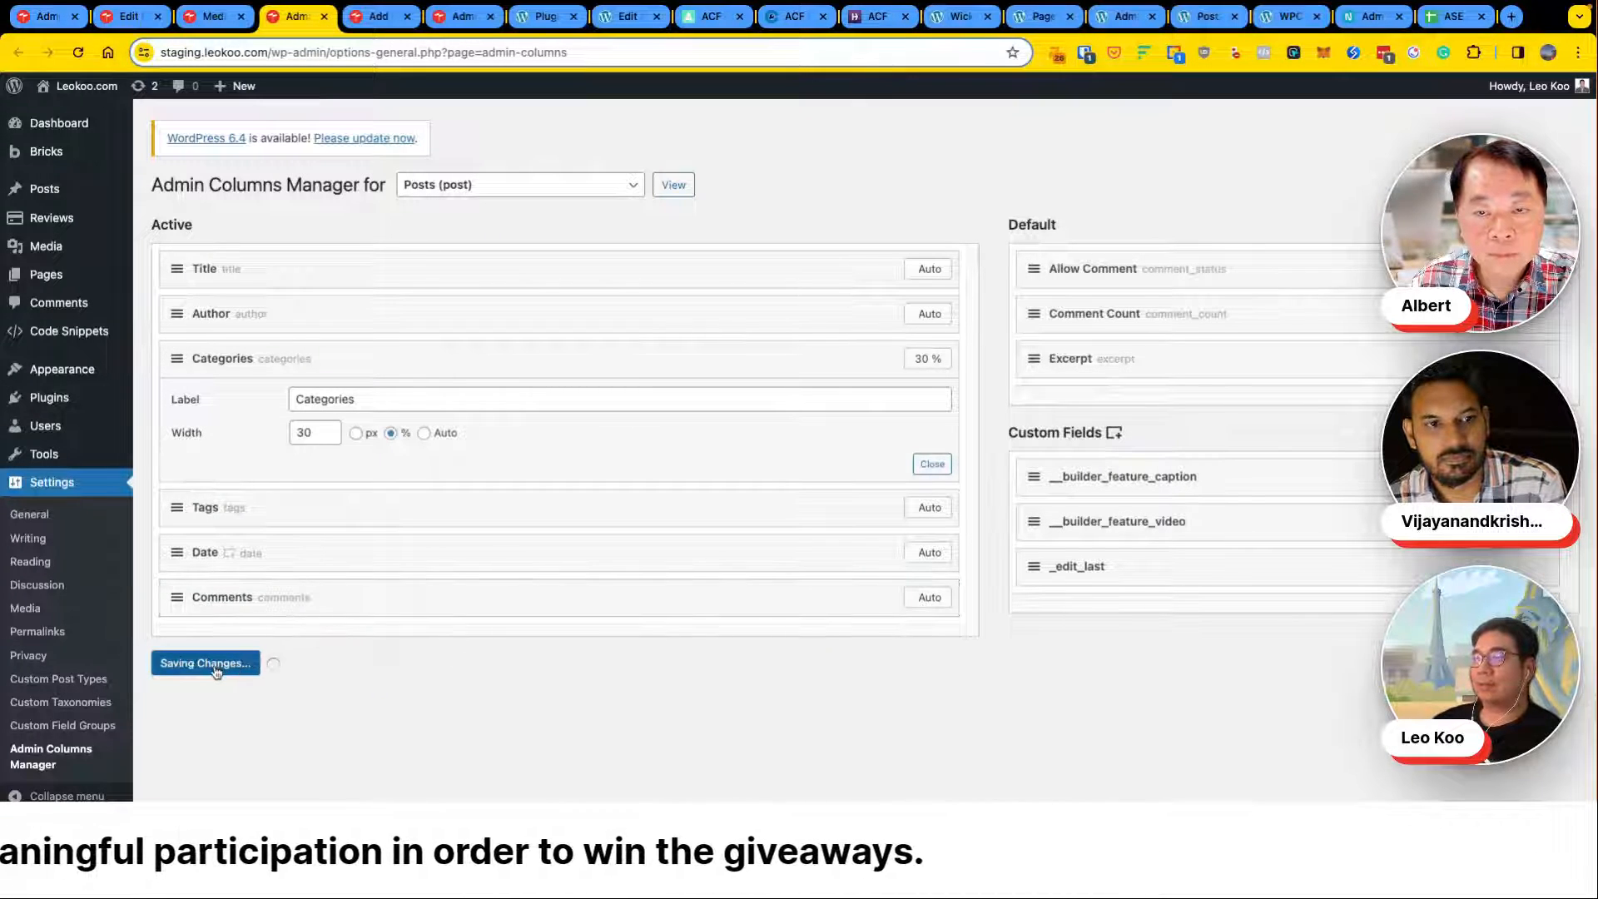
Step: Look through the Default and Custom Fields columns available for Posts in Admin Columns Manager
scroll(1363, 511, "down", 3)
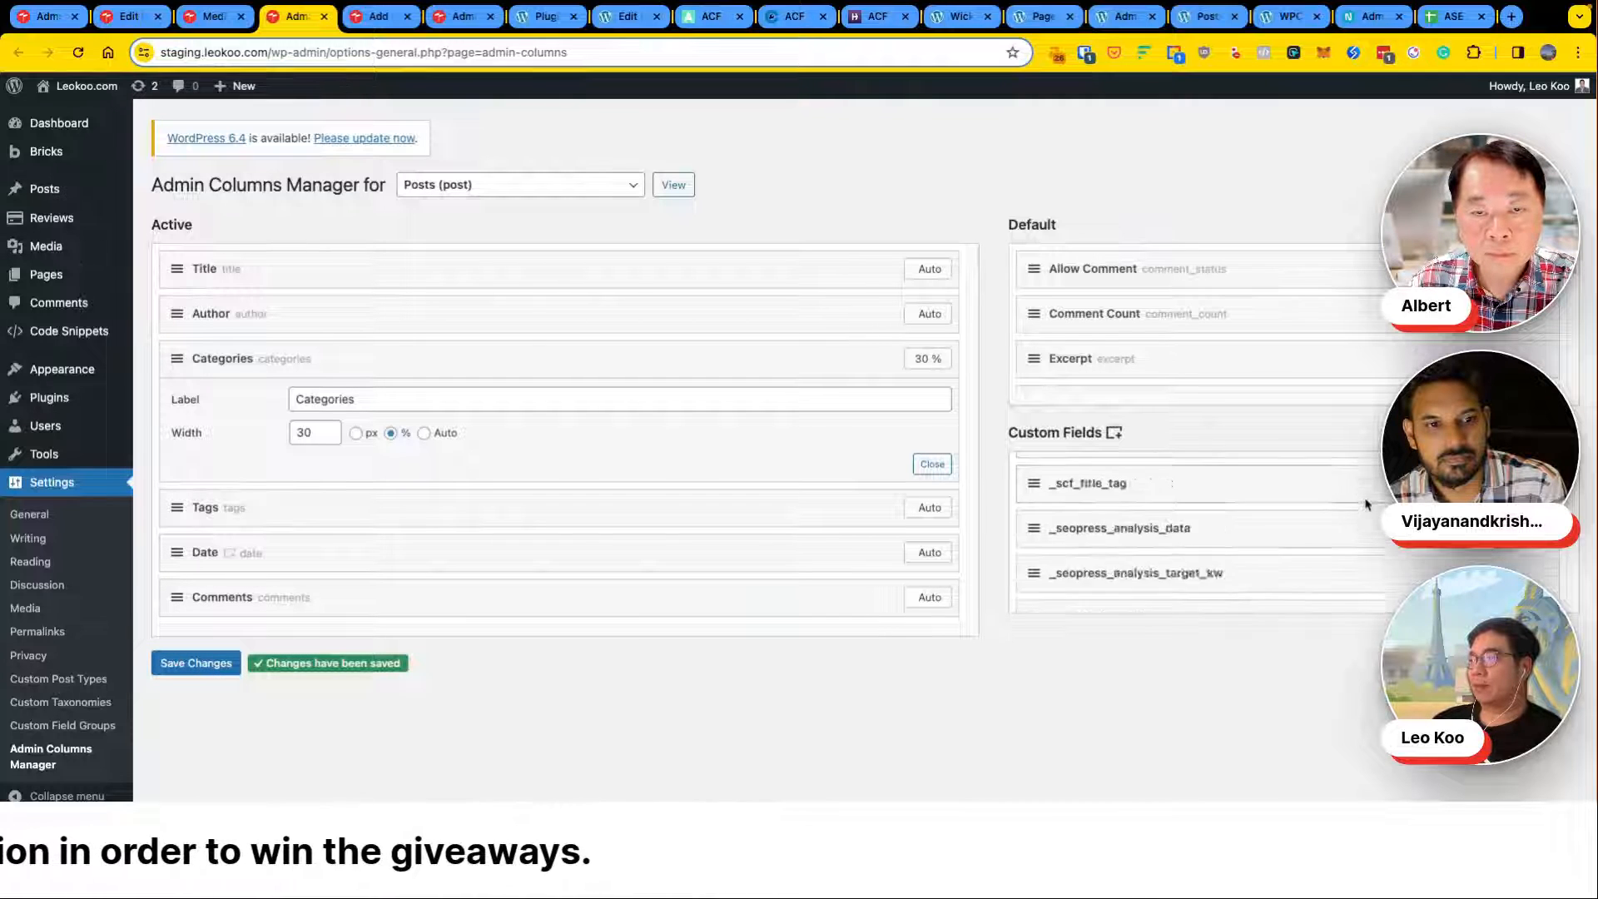
scroll(1367, 325, "down", 5)
scroll(1367, 329, "down", 4)
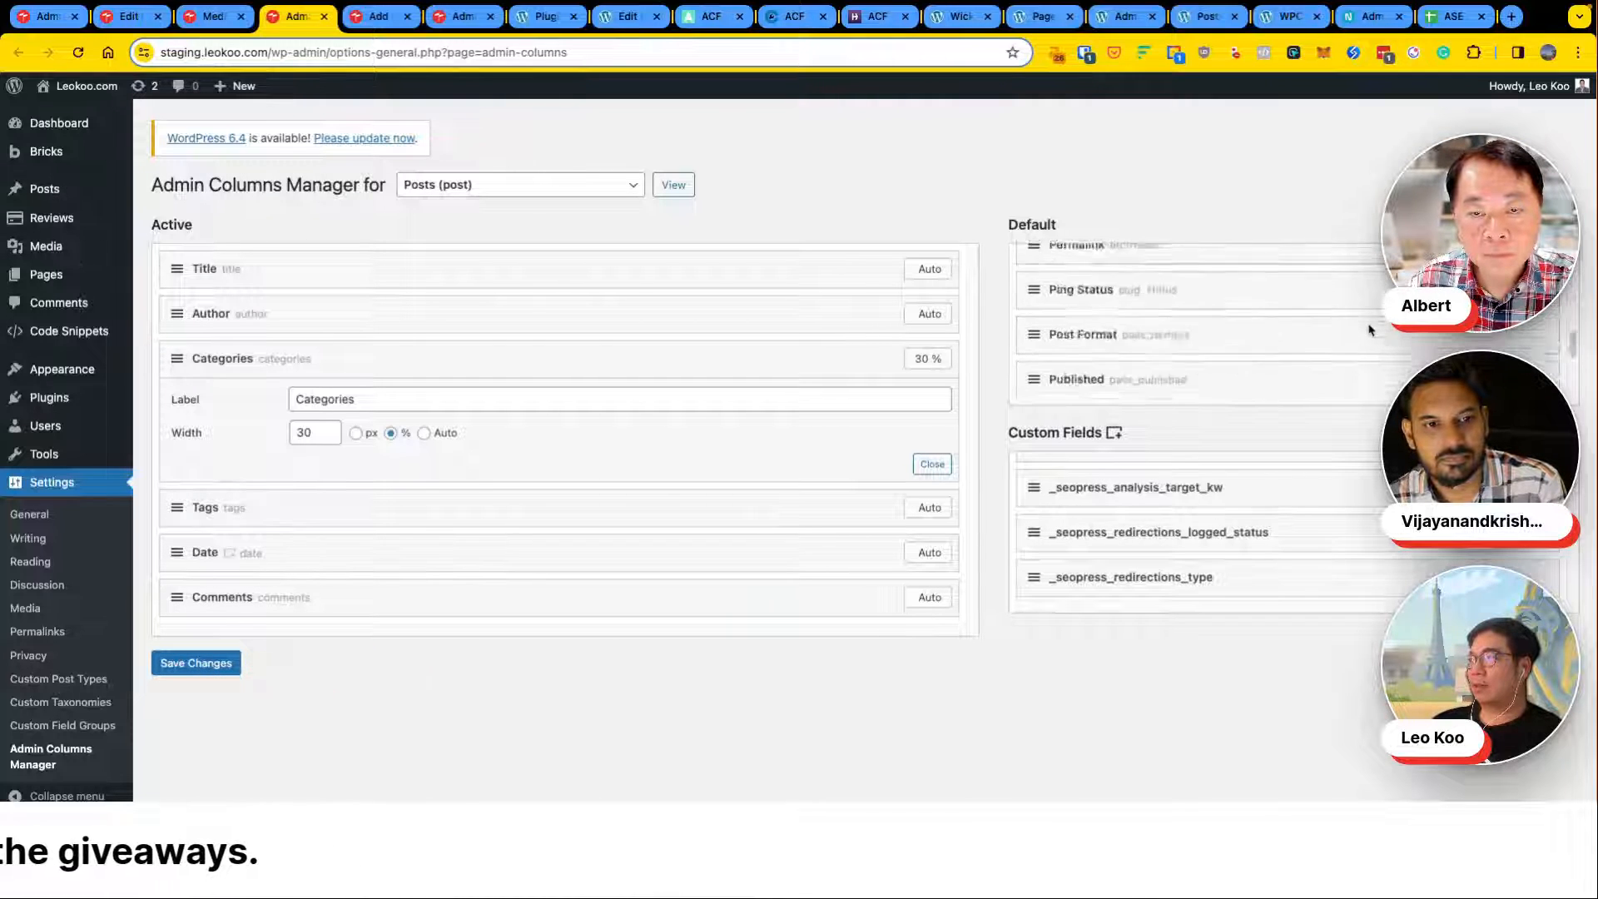
scroll(1369, 329, "up", 8)
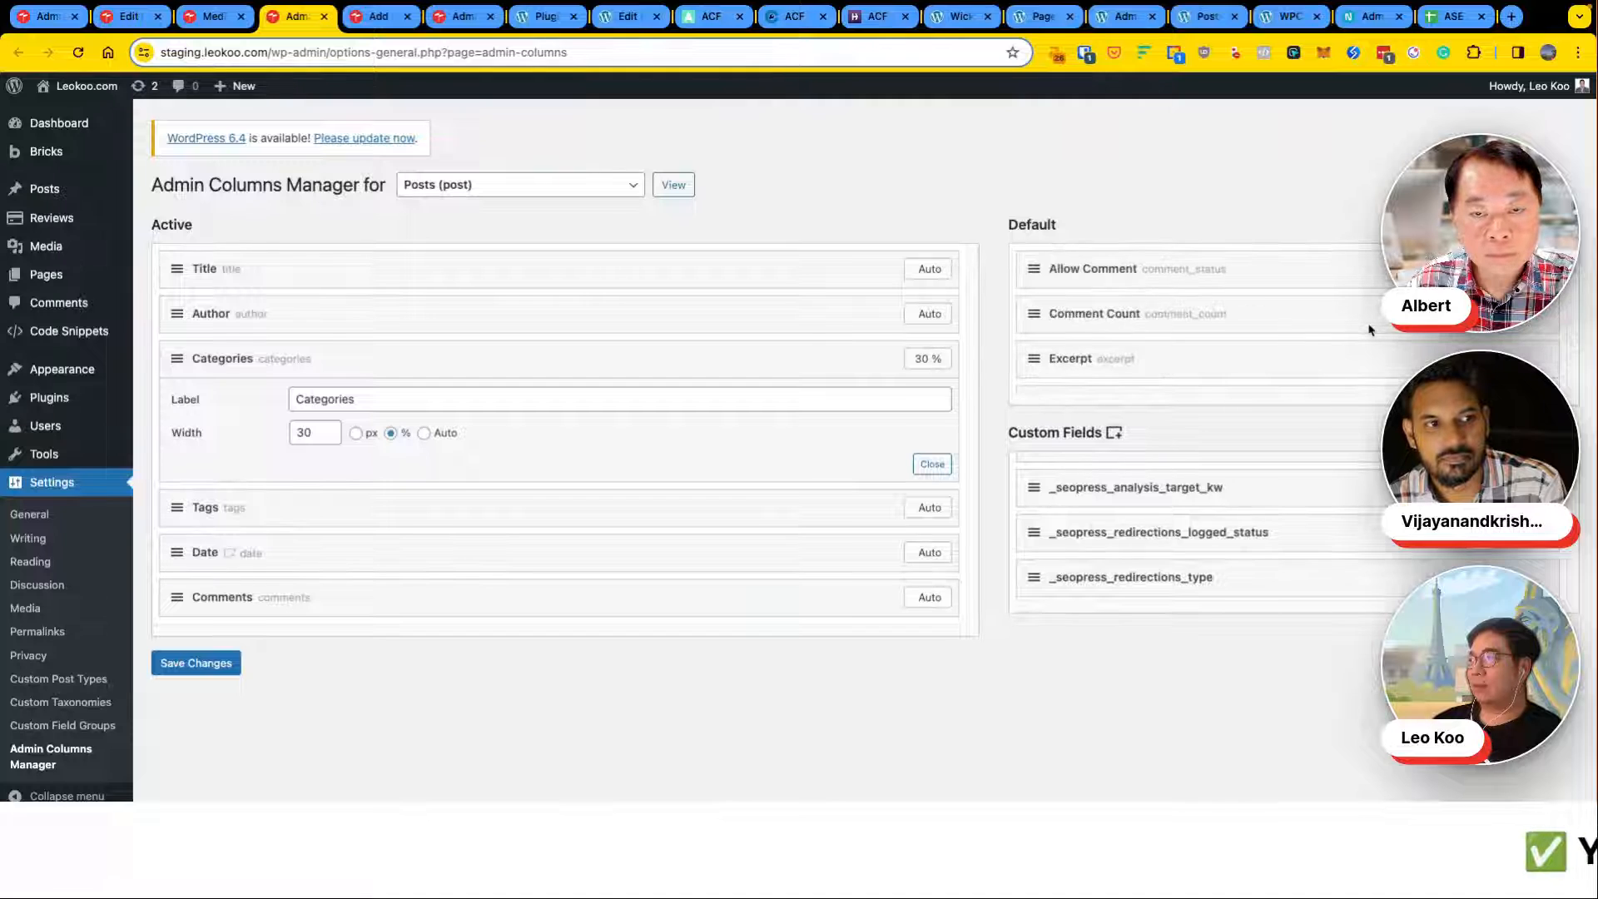
scroll(1369, 329, "down", 8)
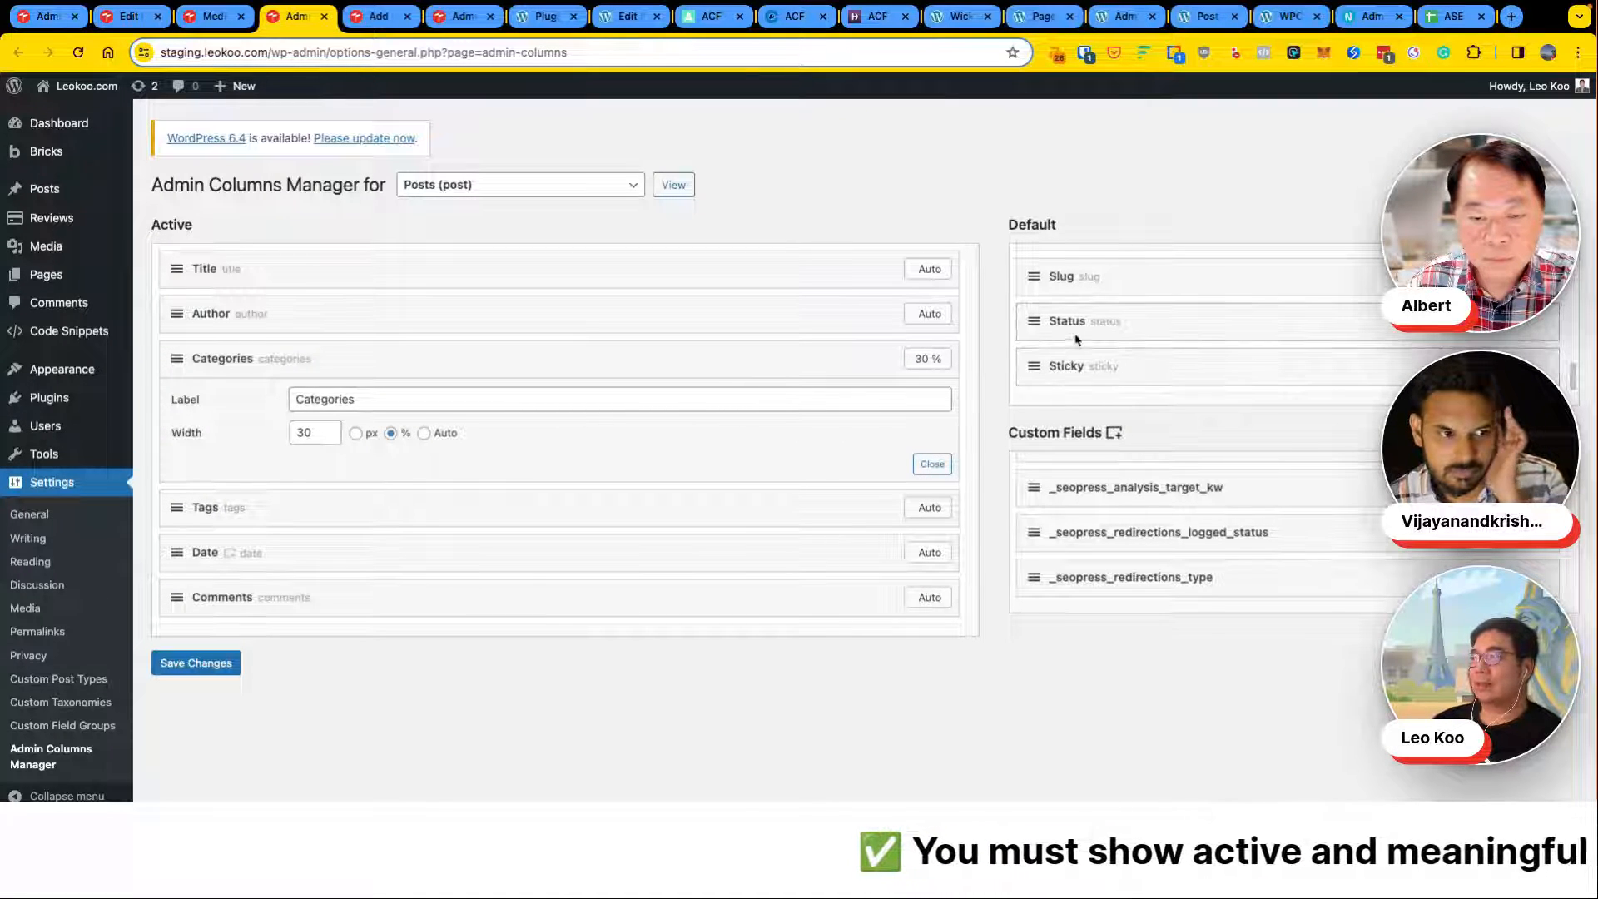
scroll(1120, 325, "up", 4)
scroll(1120, 327, "down", 1)
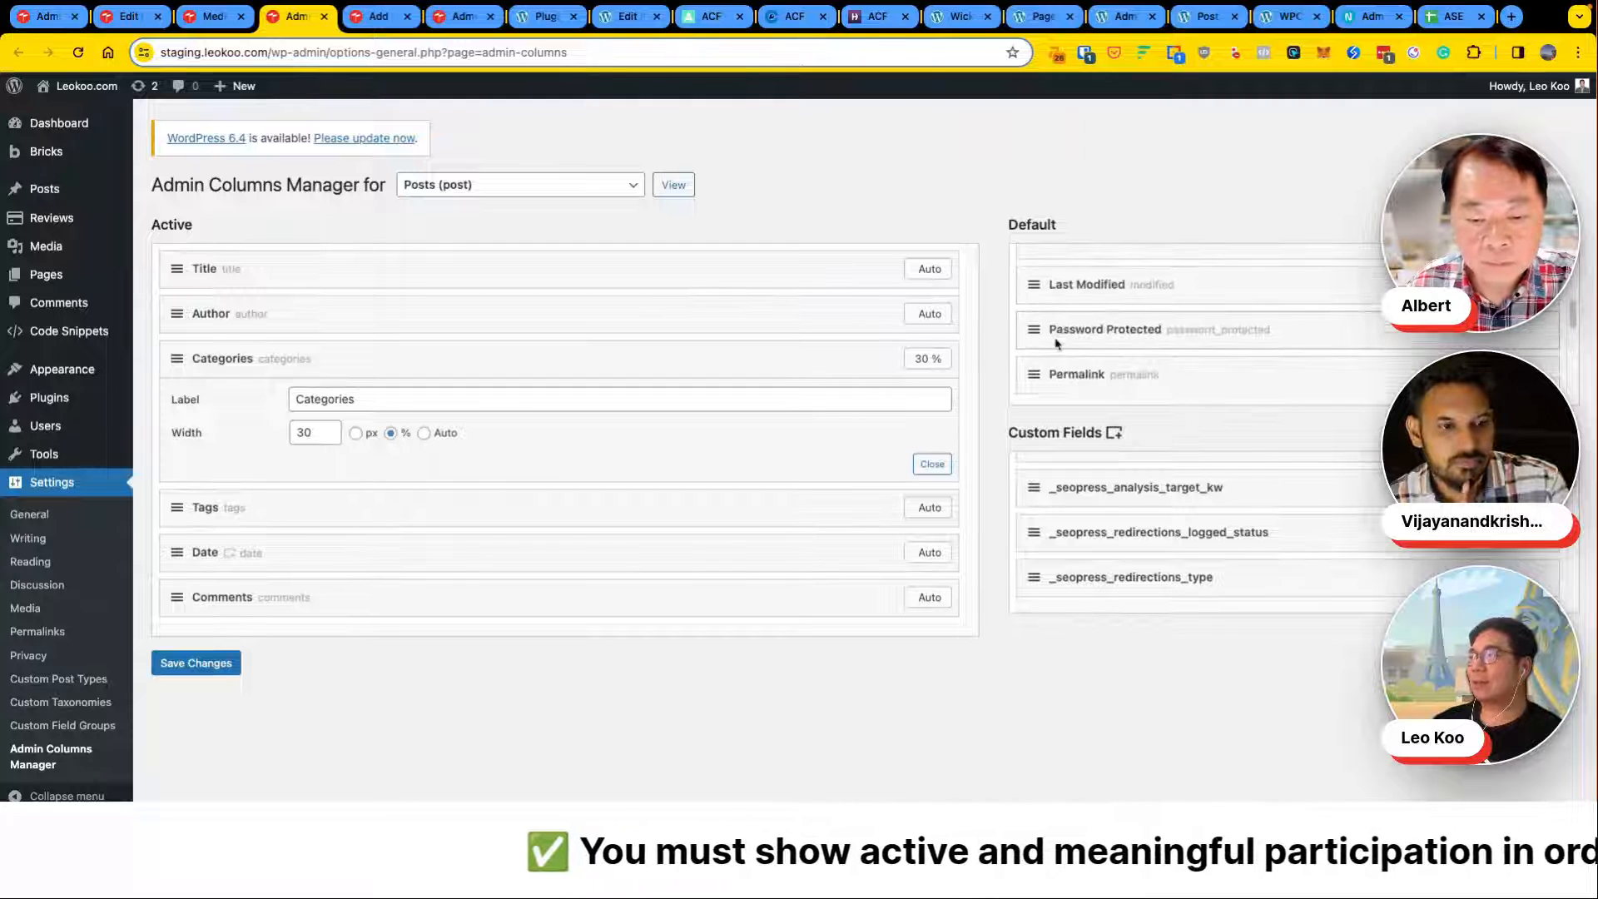
Step: Add the Permalink column between Author and Categories for Posts, save the changes and open the Posts list
left_click_drag(1034, 373, 183, 360)
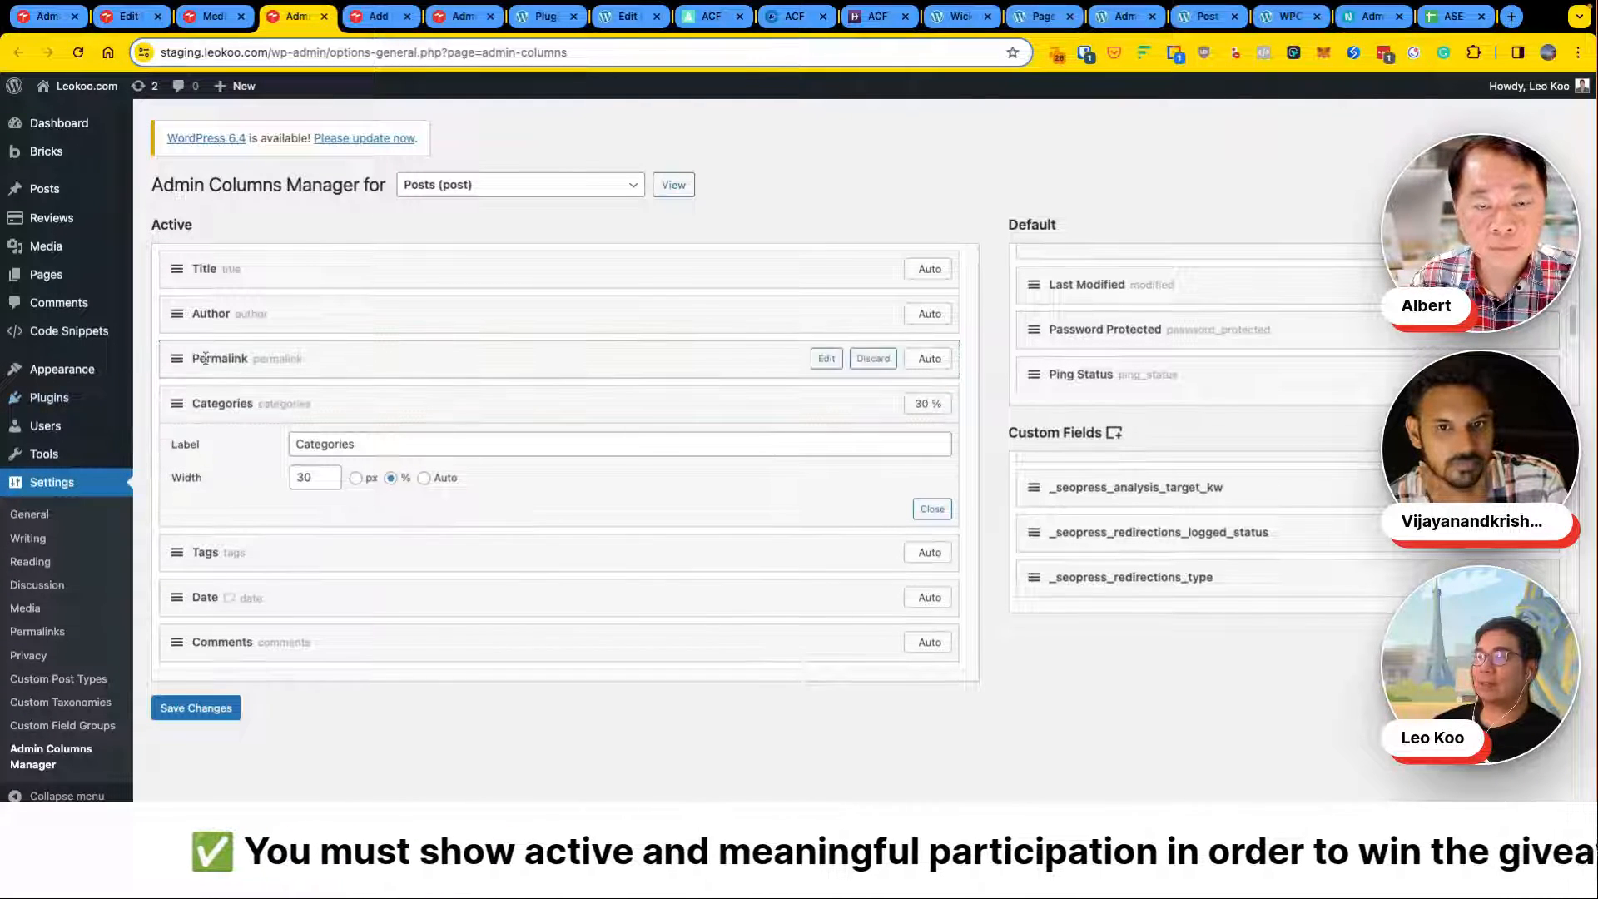
left_click(218, 707)
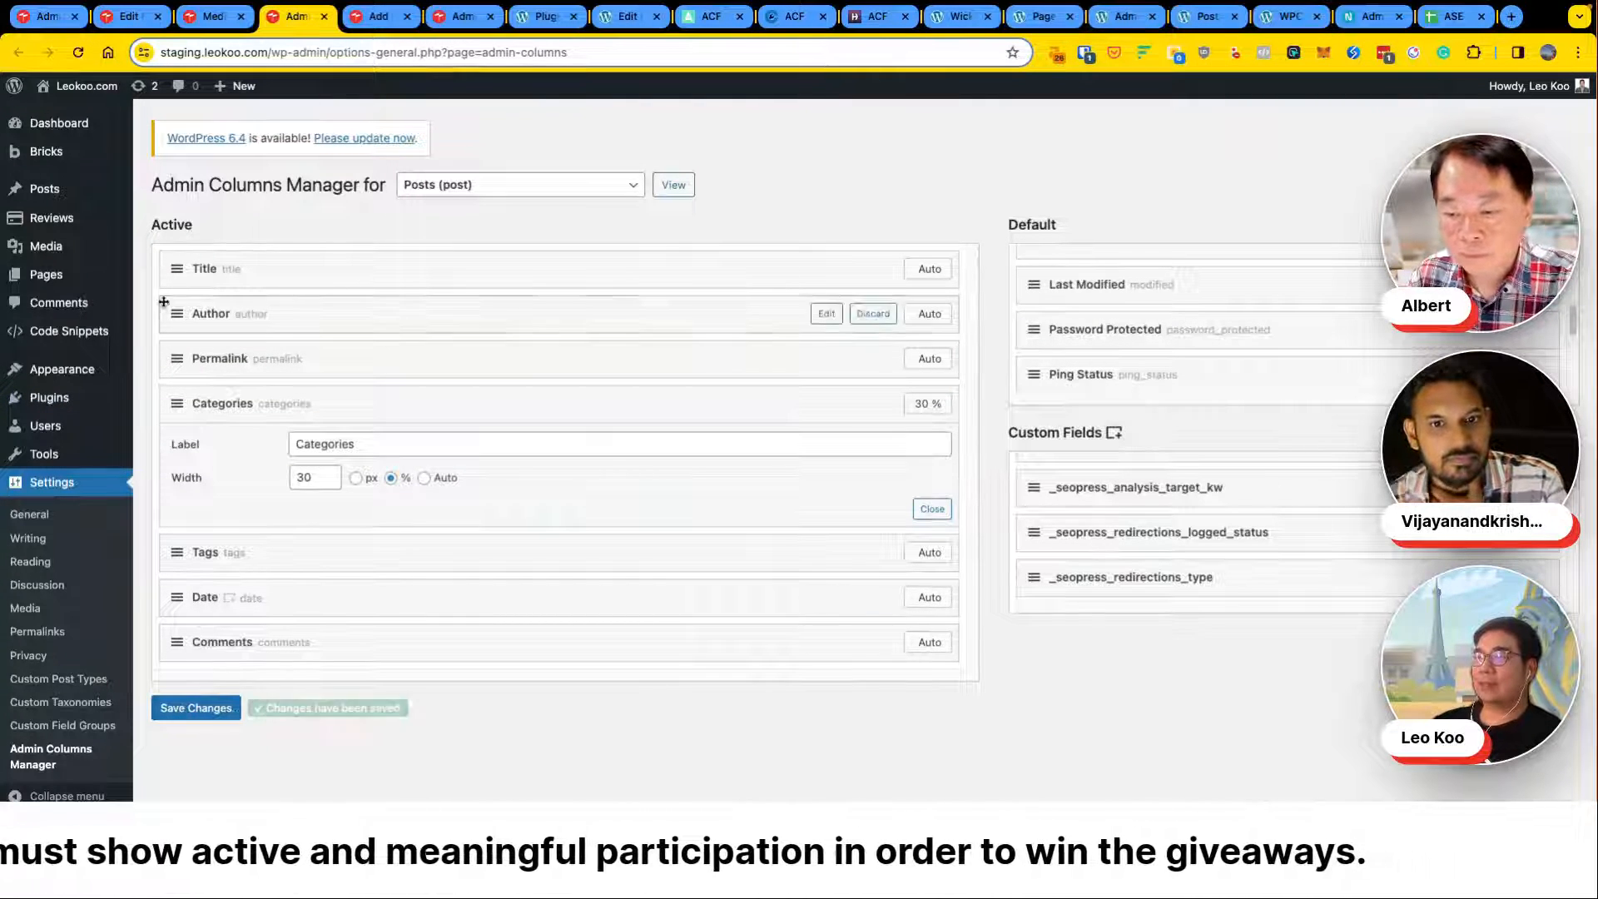
mouse_move(112, 200)
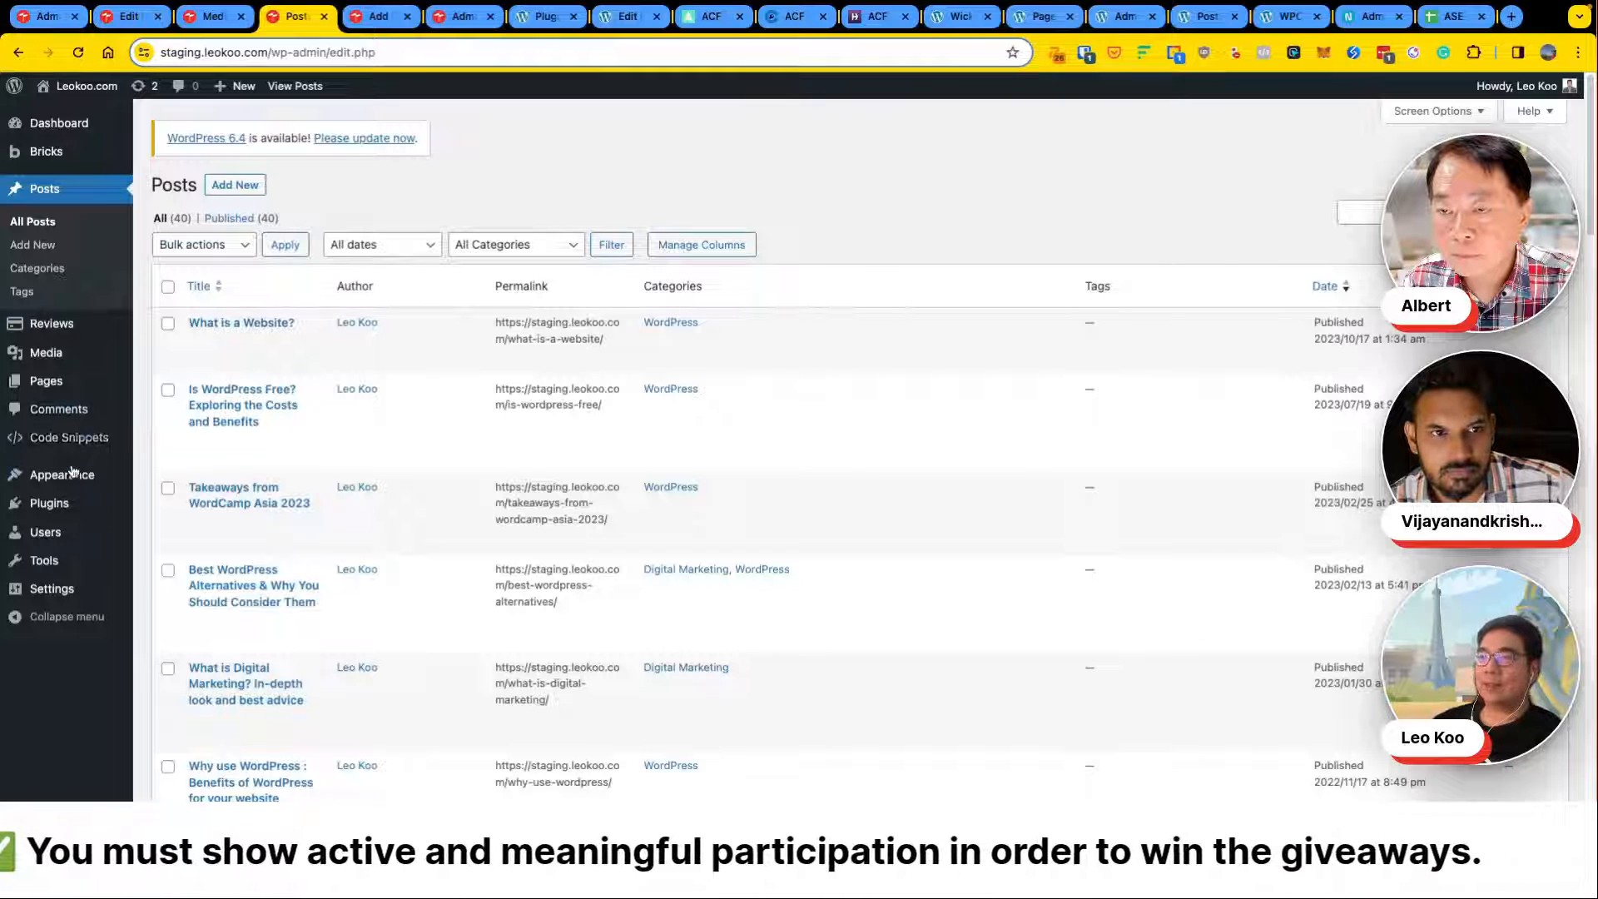
mouse_move(73, 507)
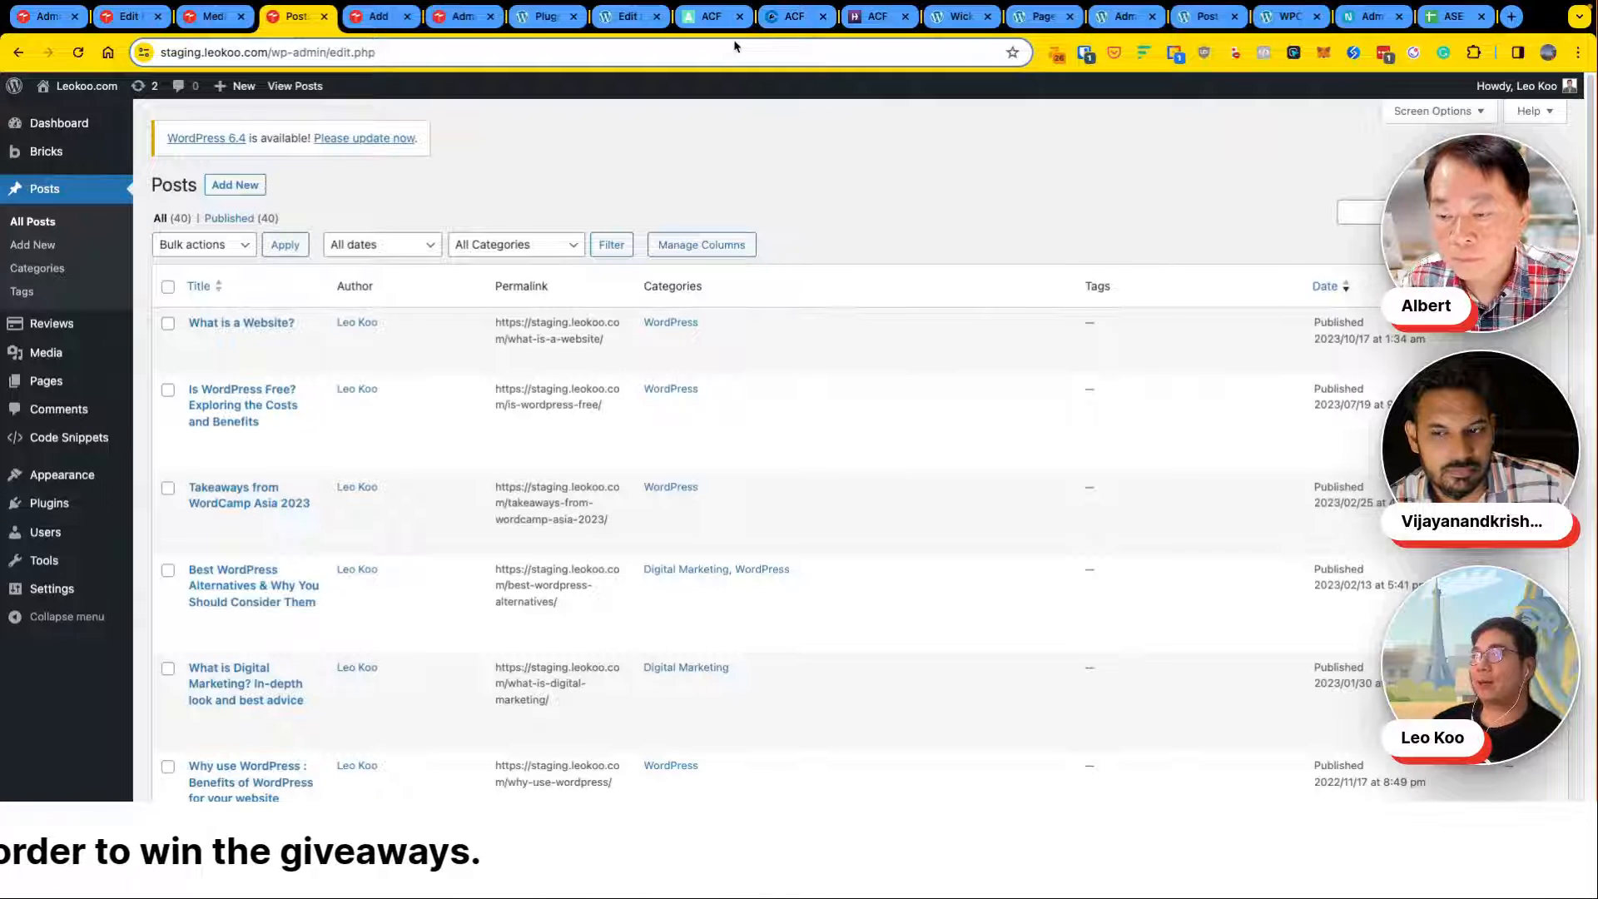
Step: On the Admin Columns test site, replace the Ipsum Lorem post's featured image with a green clothing image using inline editing
left_click(1126, 16)
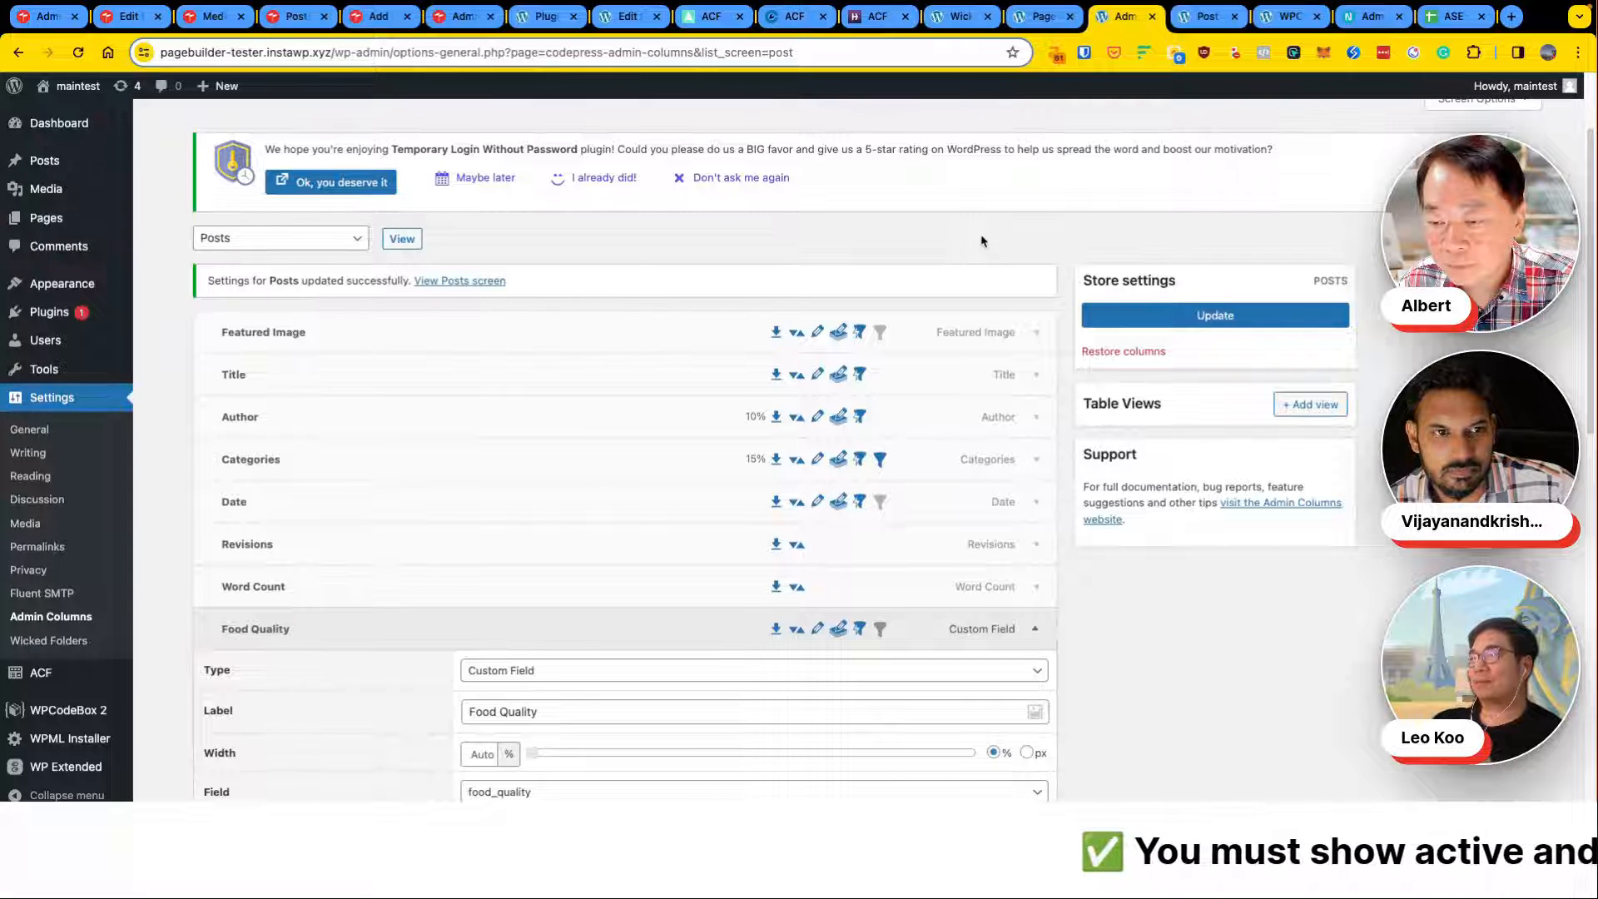
left_click(1216, 23)
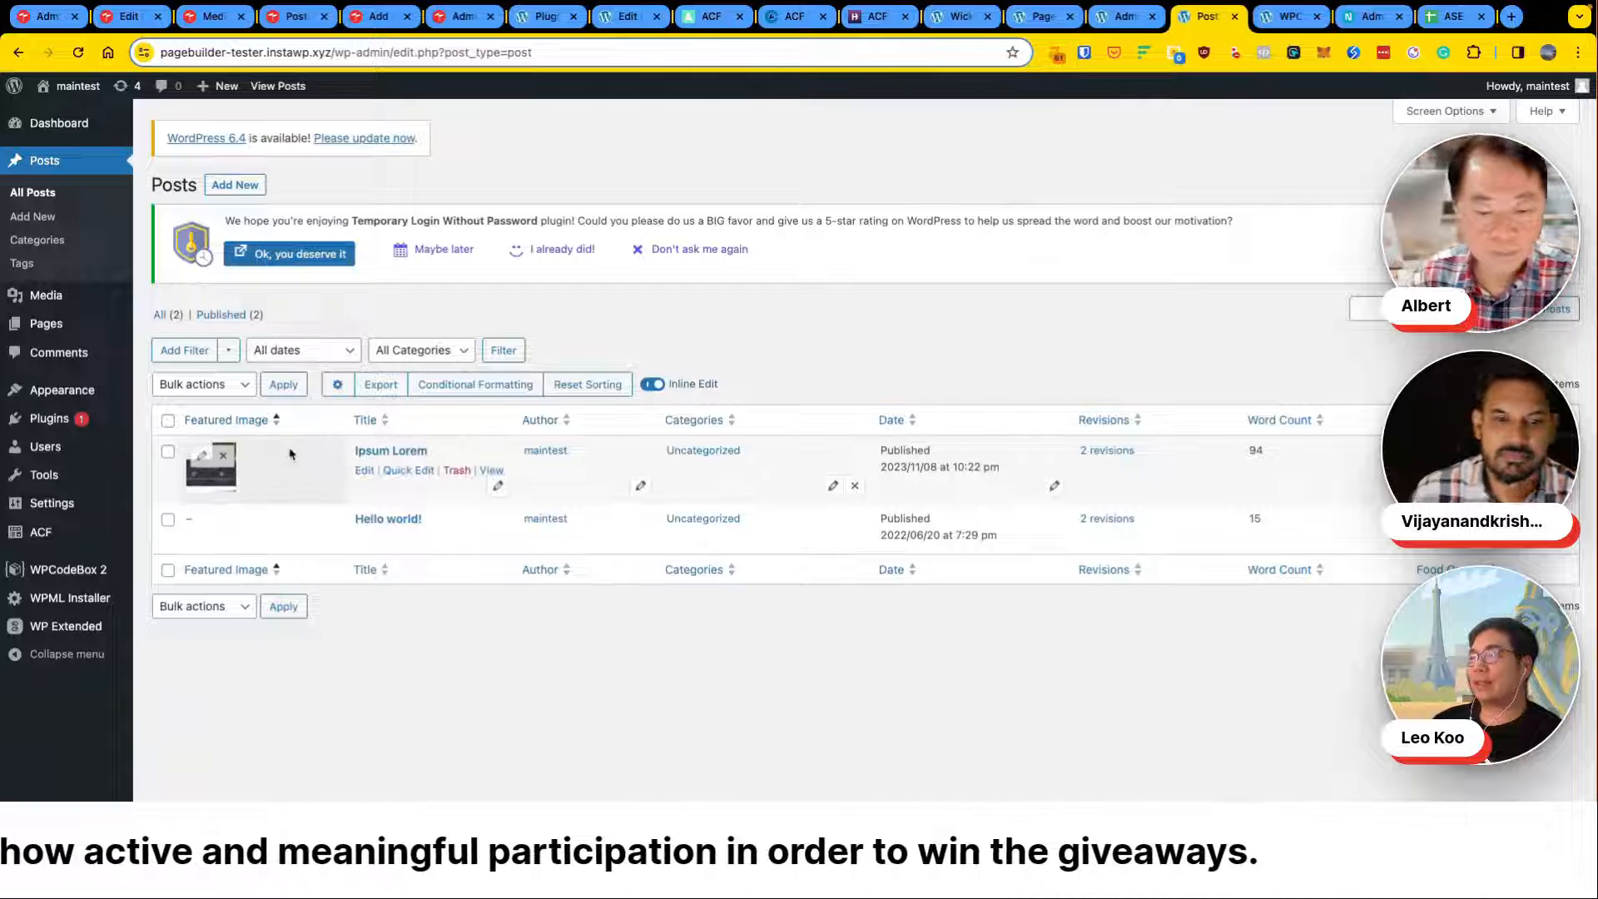
left_click(204, 463)
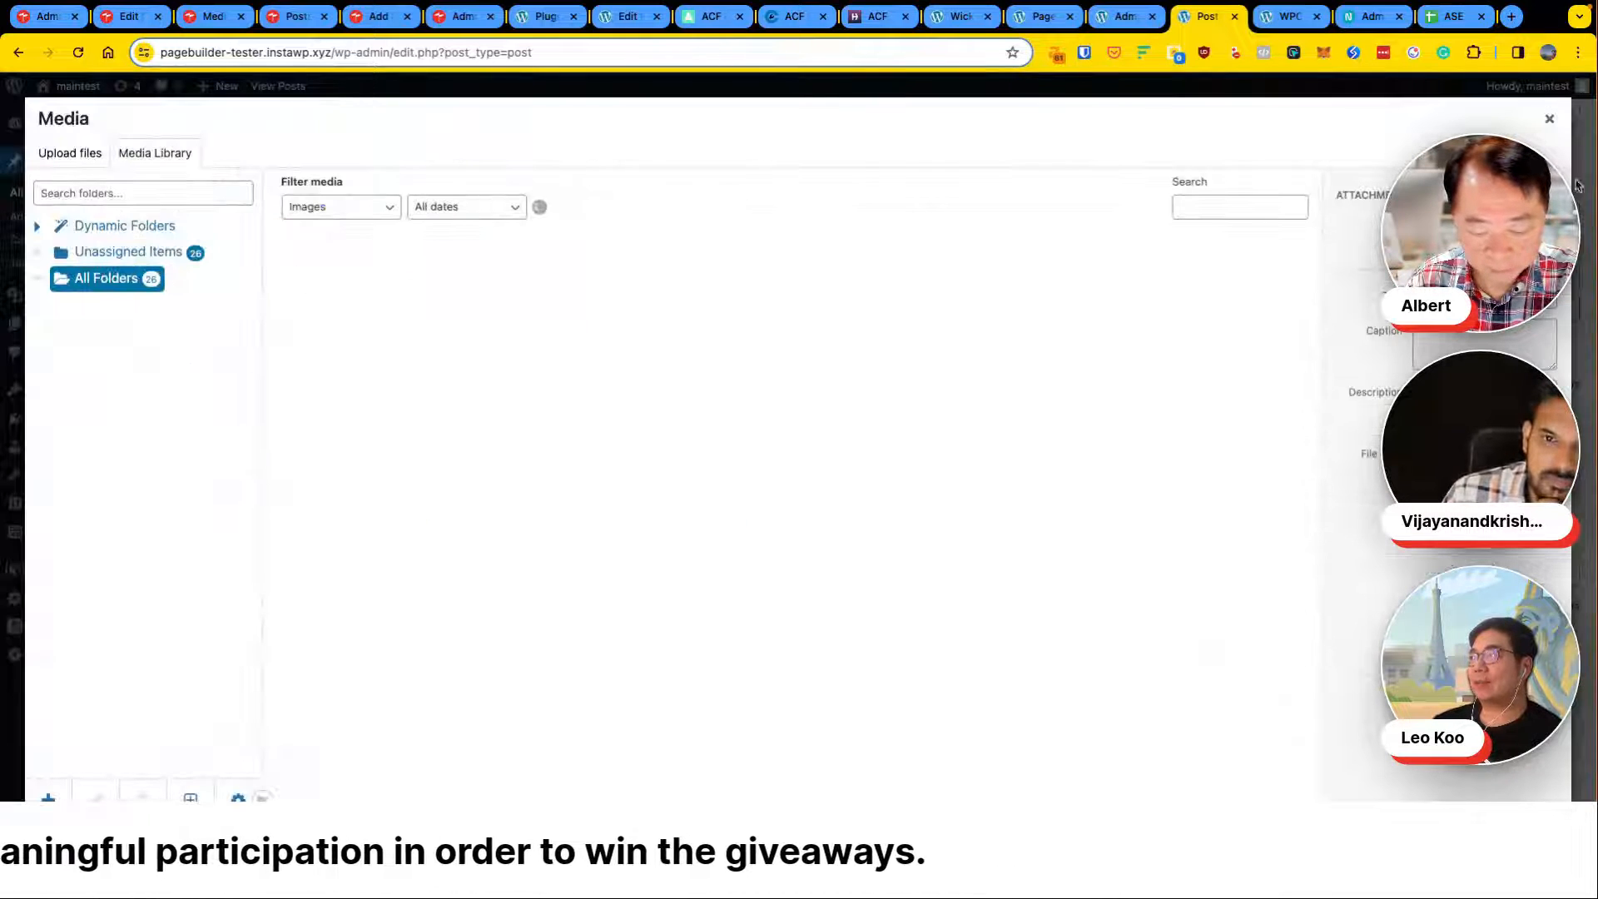
key("Escape")
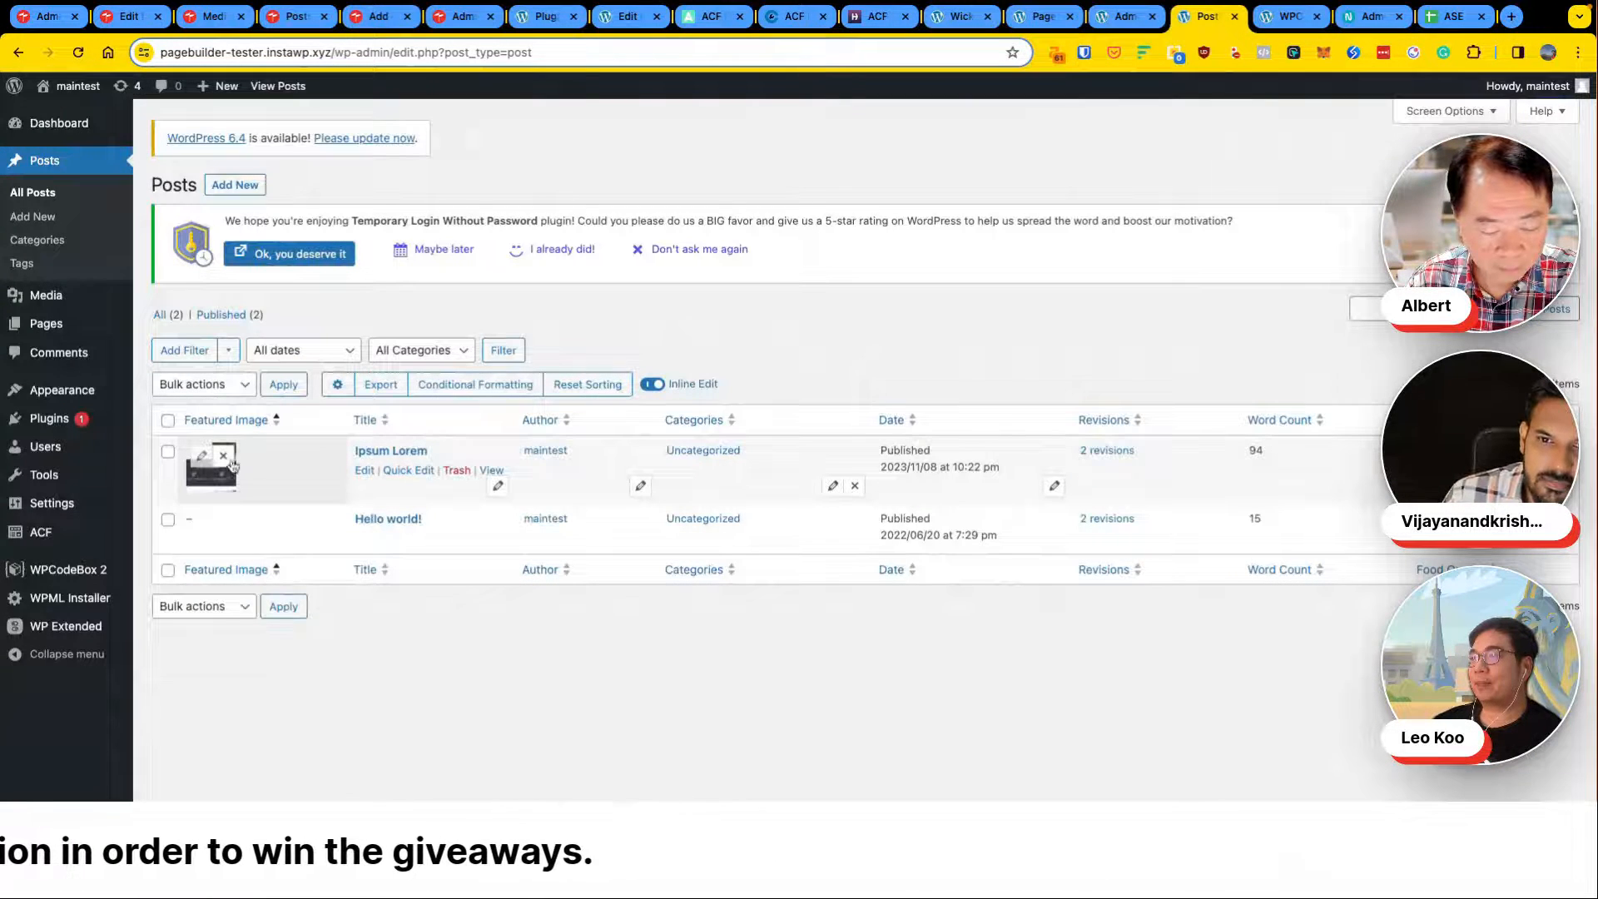
left_click(223, 456)
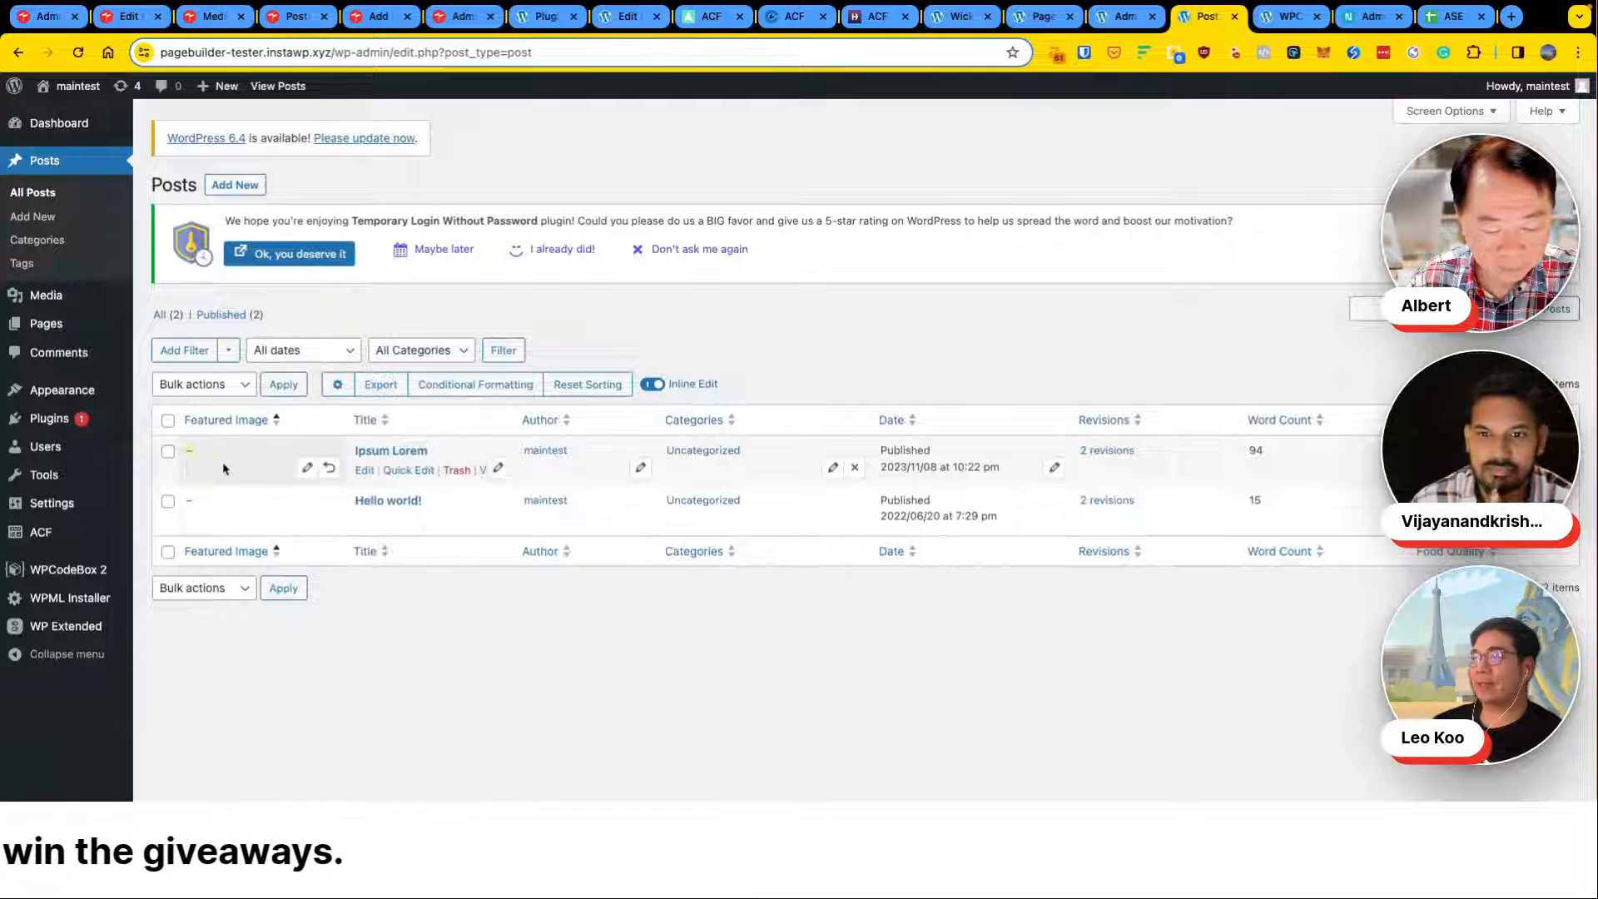
left_click(305, 470)
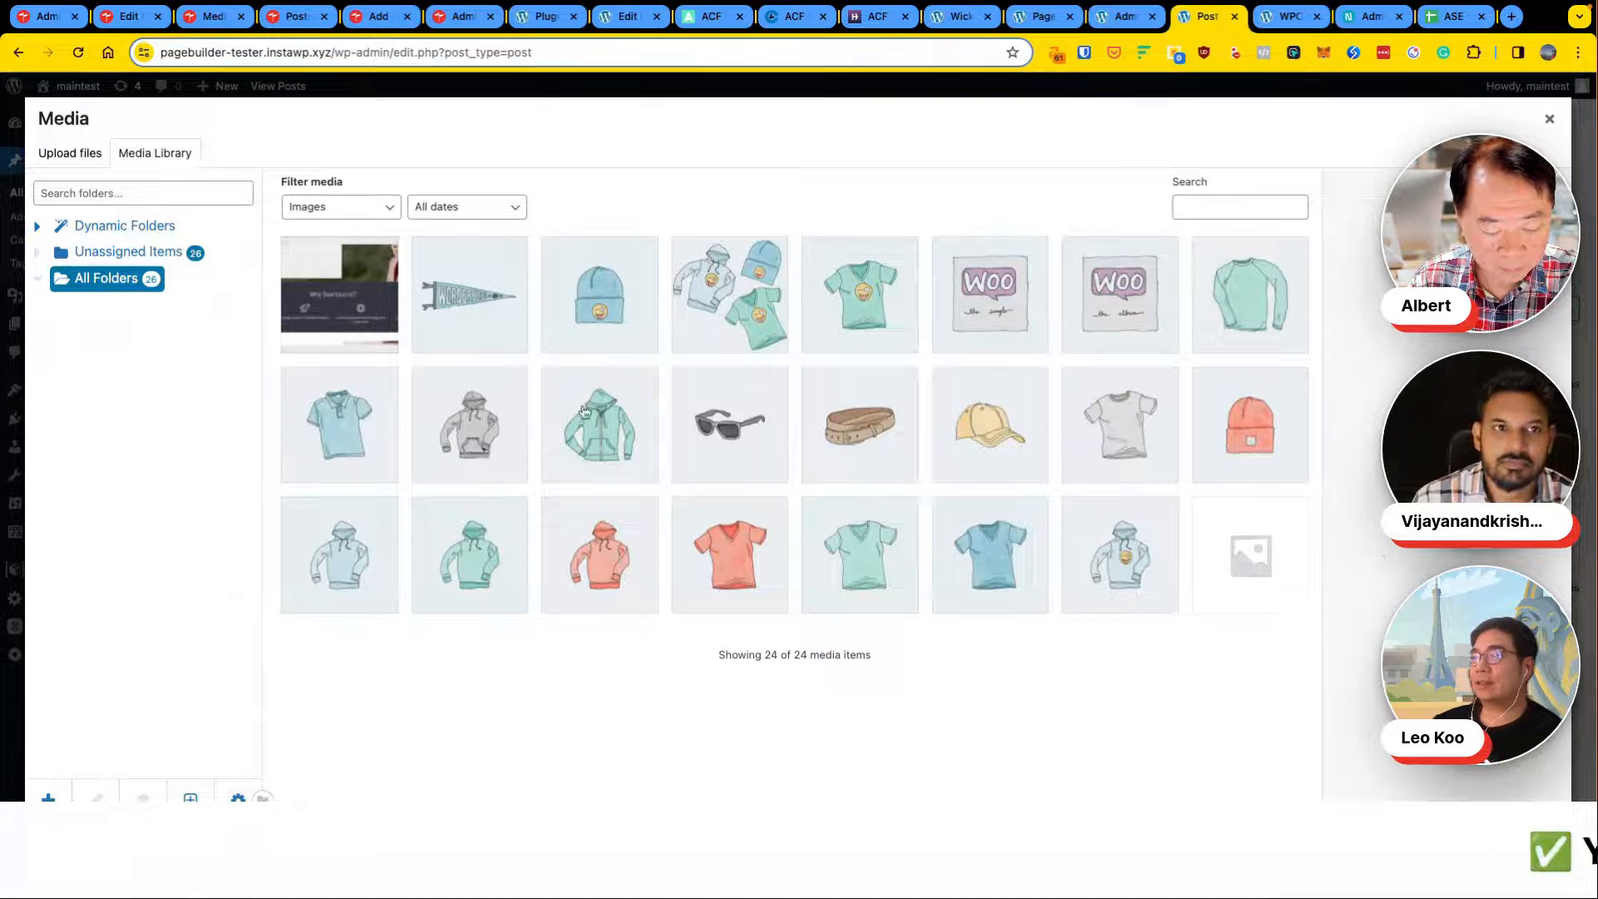
key("Escape")
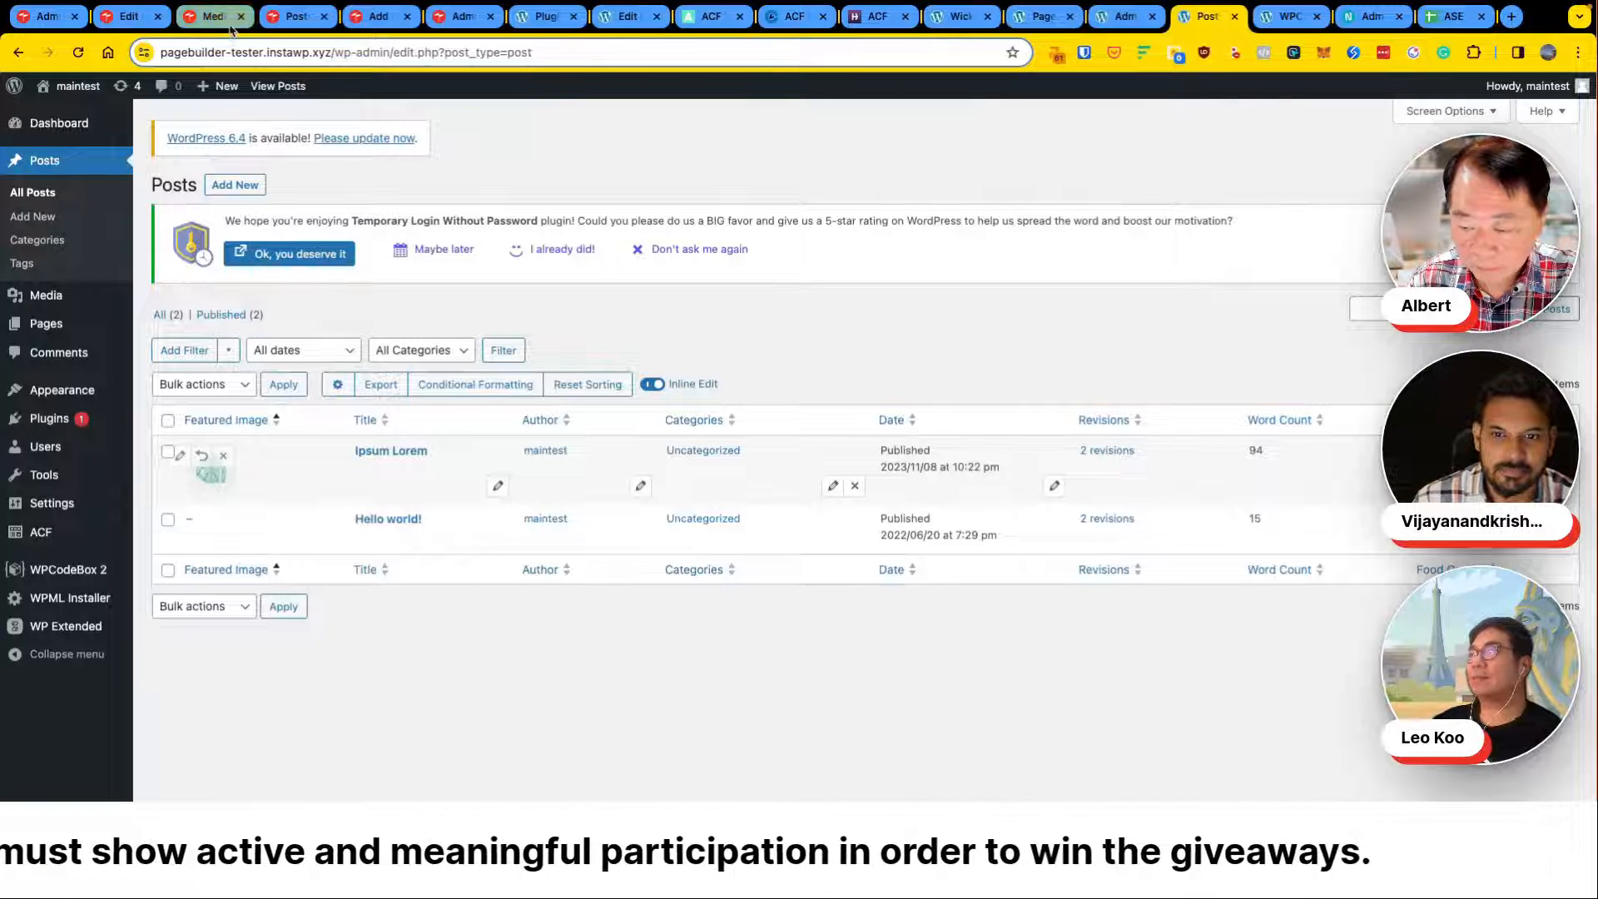
Step: Return to the ASE site and examine its CSS, JS, HTML and PHP snippet forms, including the note on PHP snippet hooks
left_click(295, 18)
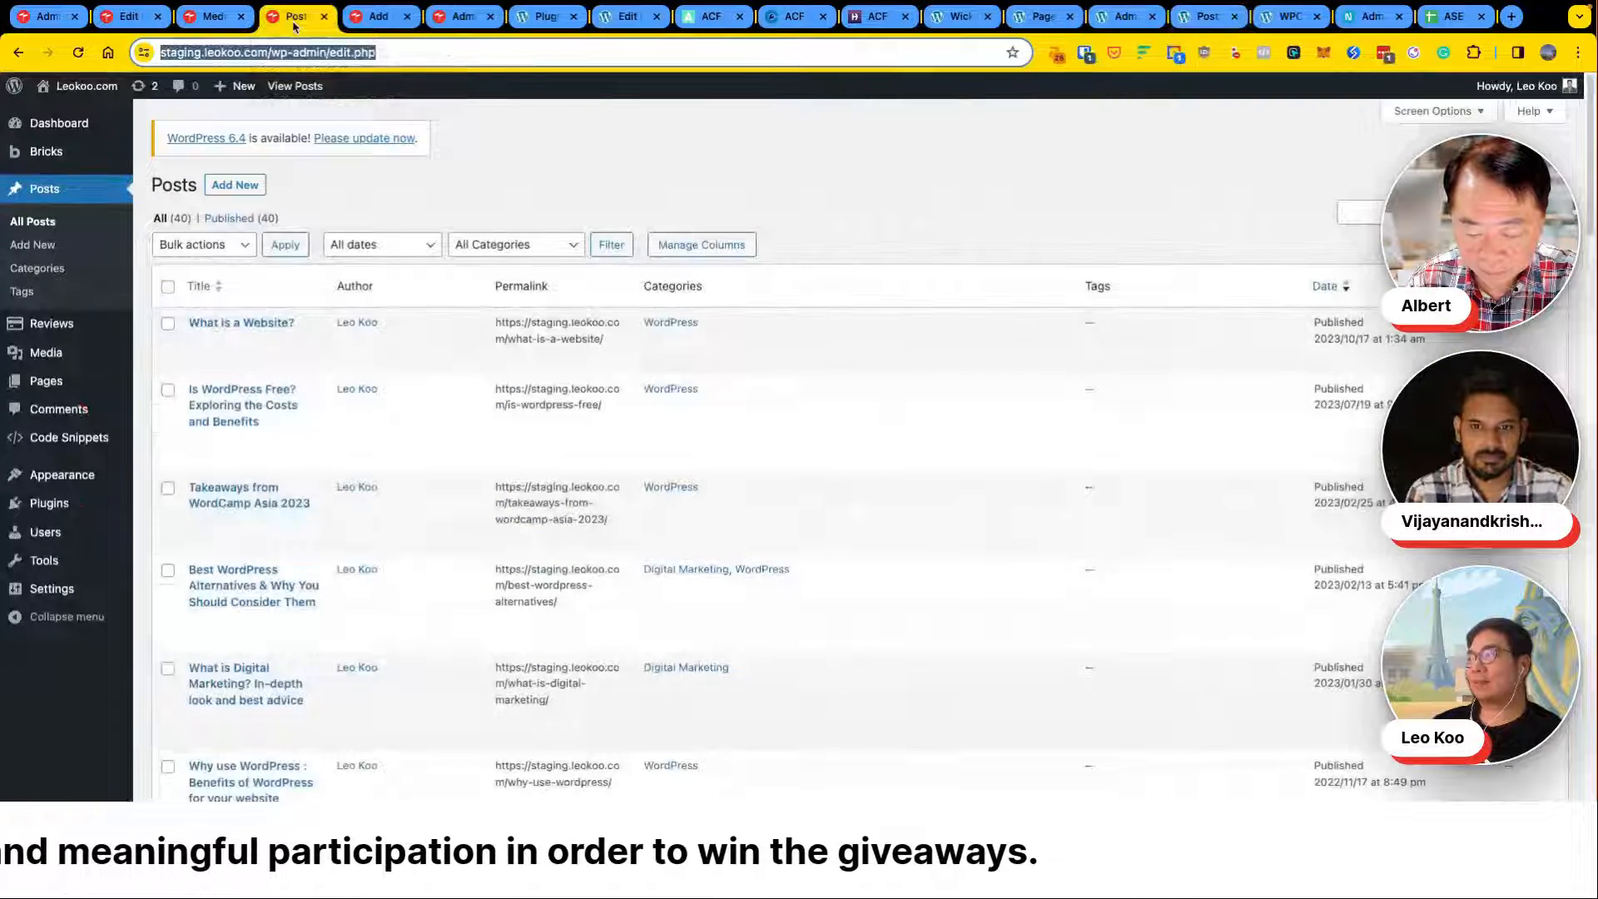
left_click(358, 19)
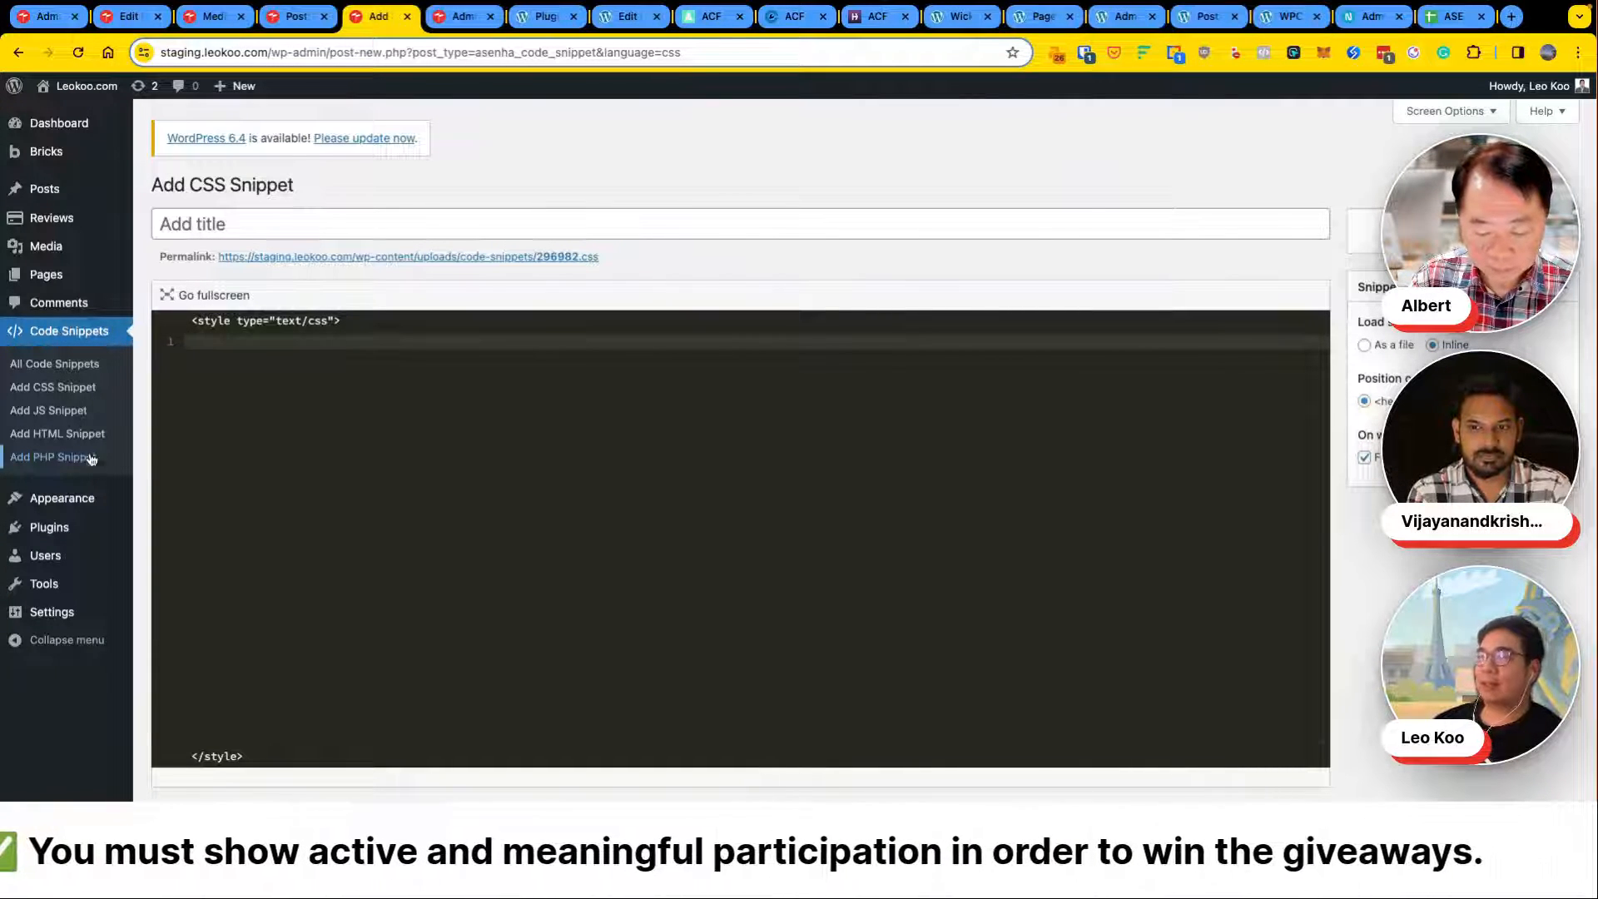
left_click(97, 417)
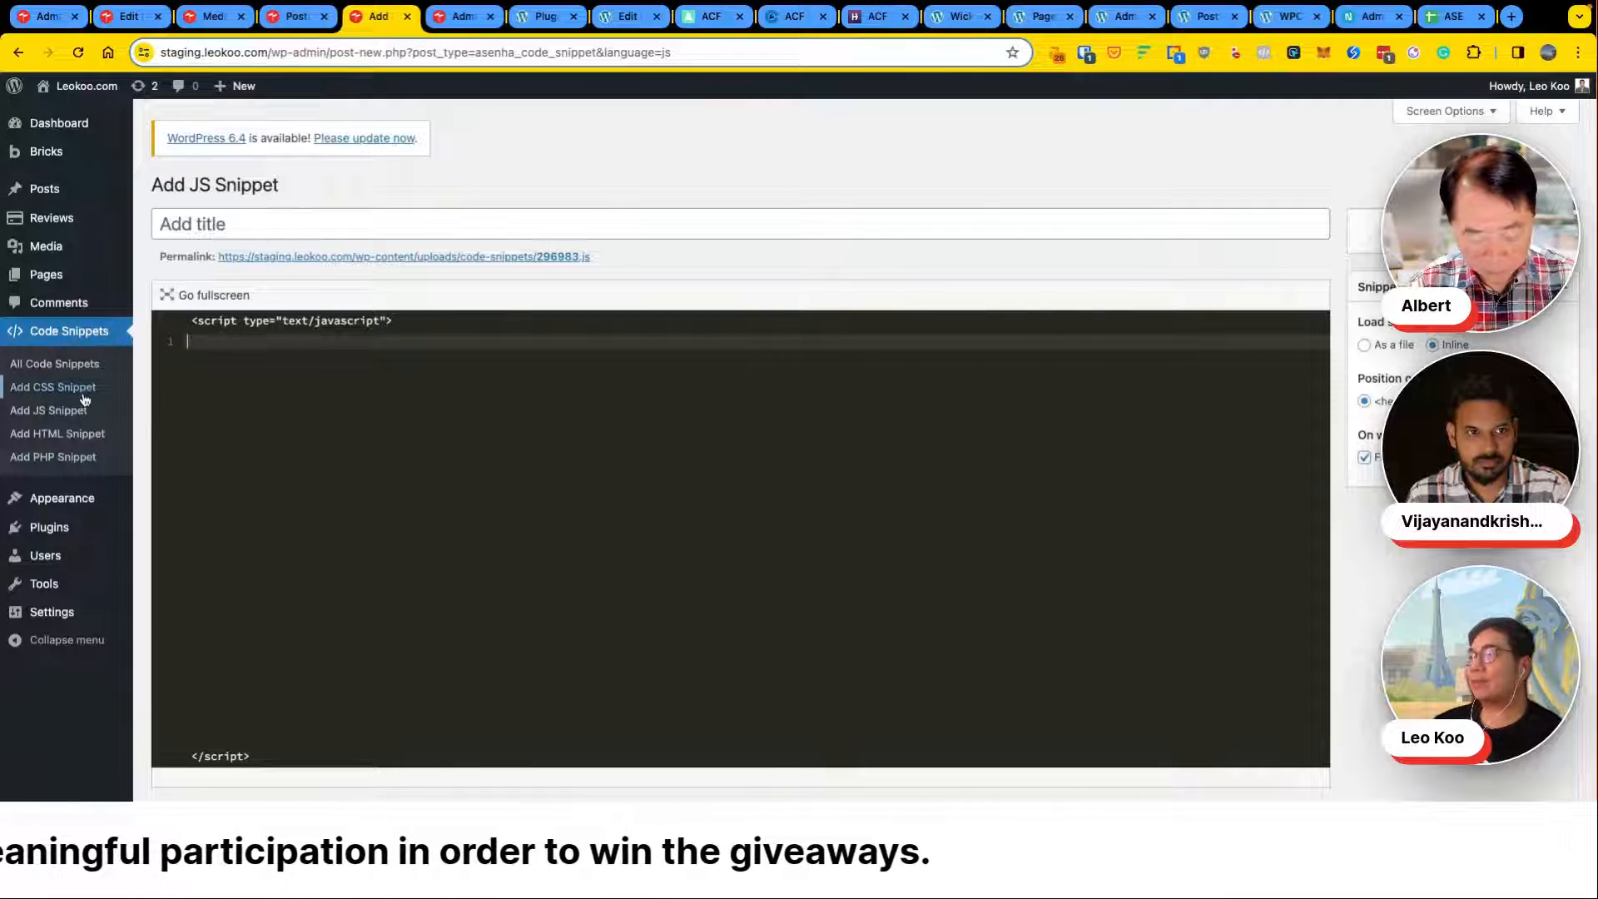
left_click(85, 437)
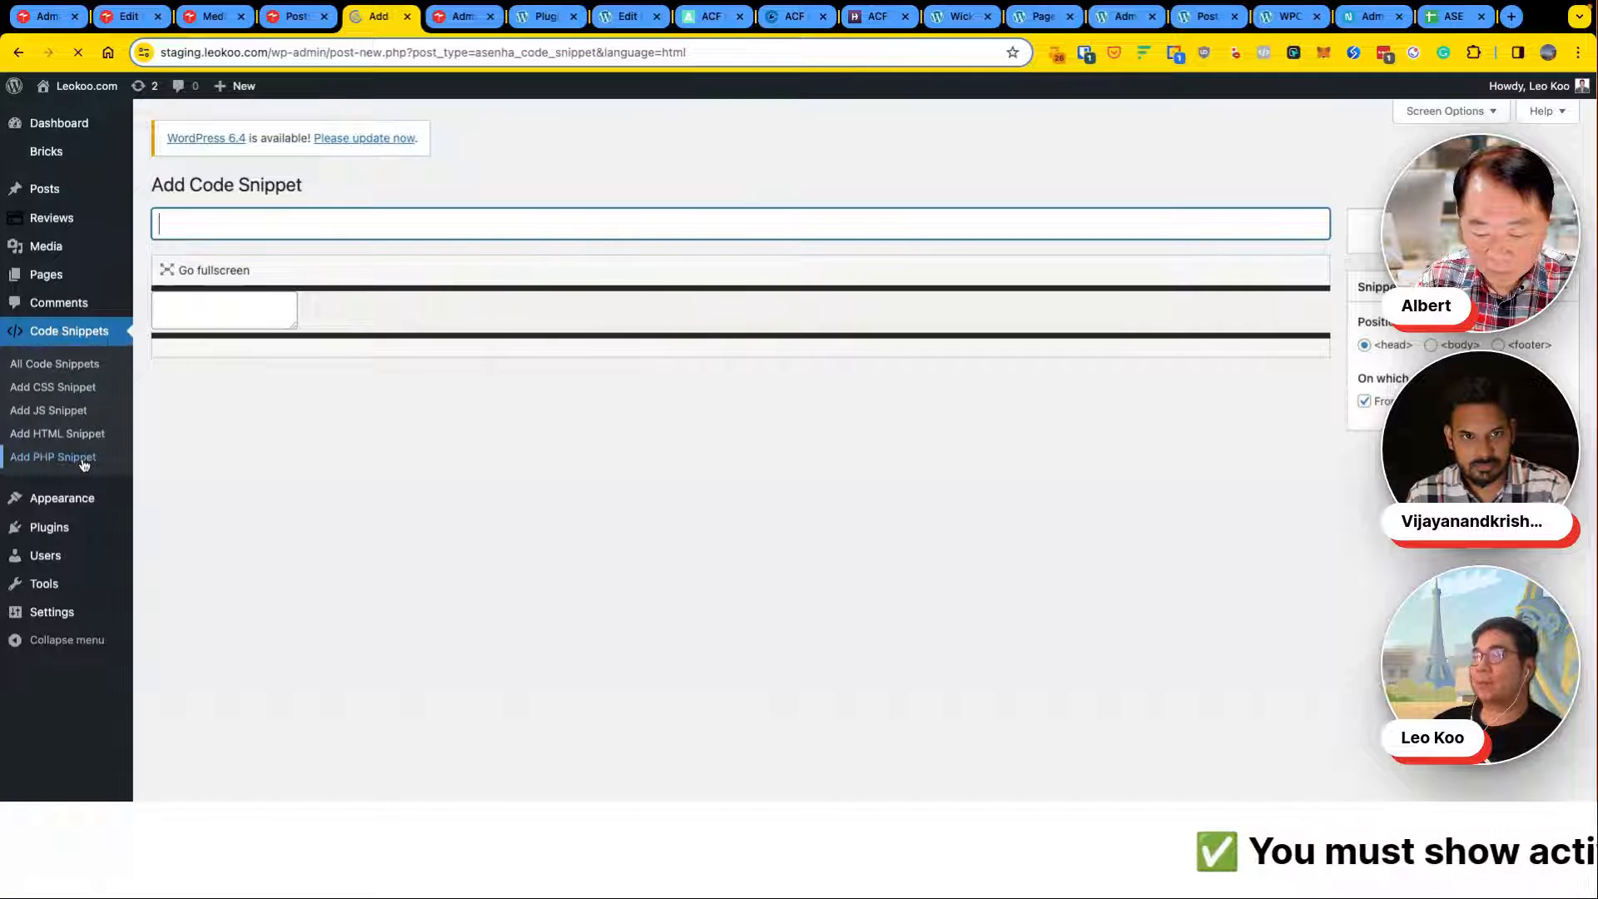
left_click(84, 457)
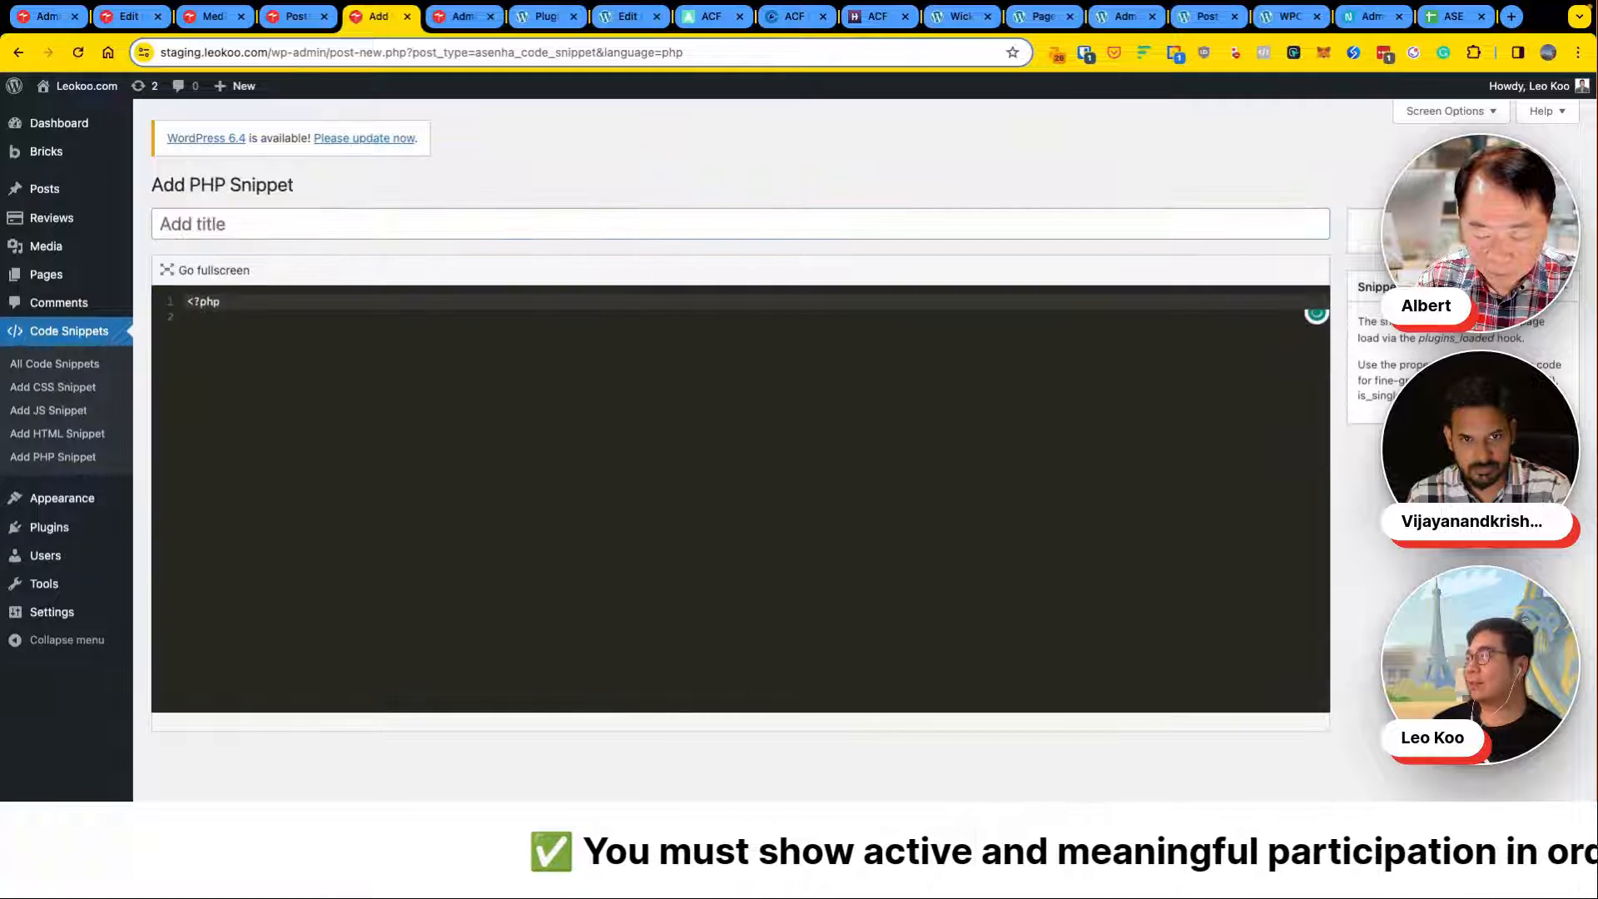
left_click_drag(1392, 368, 1359, 366)
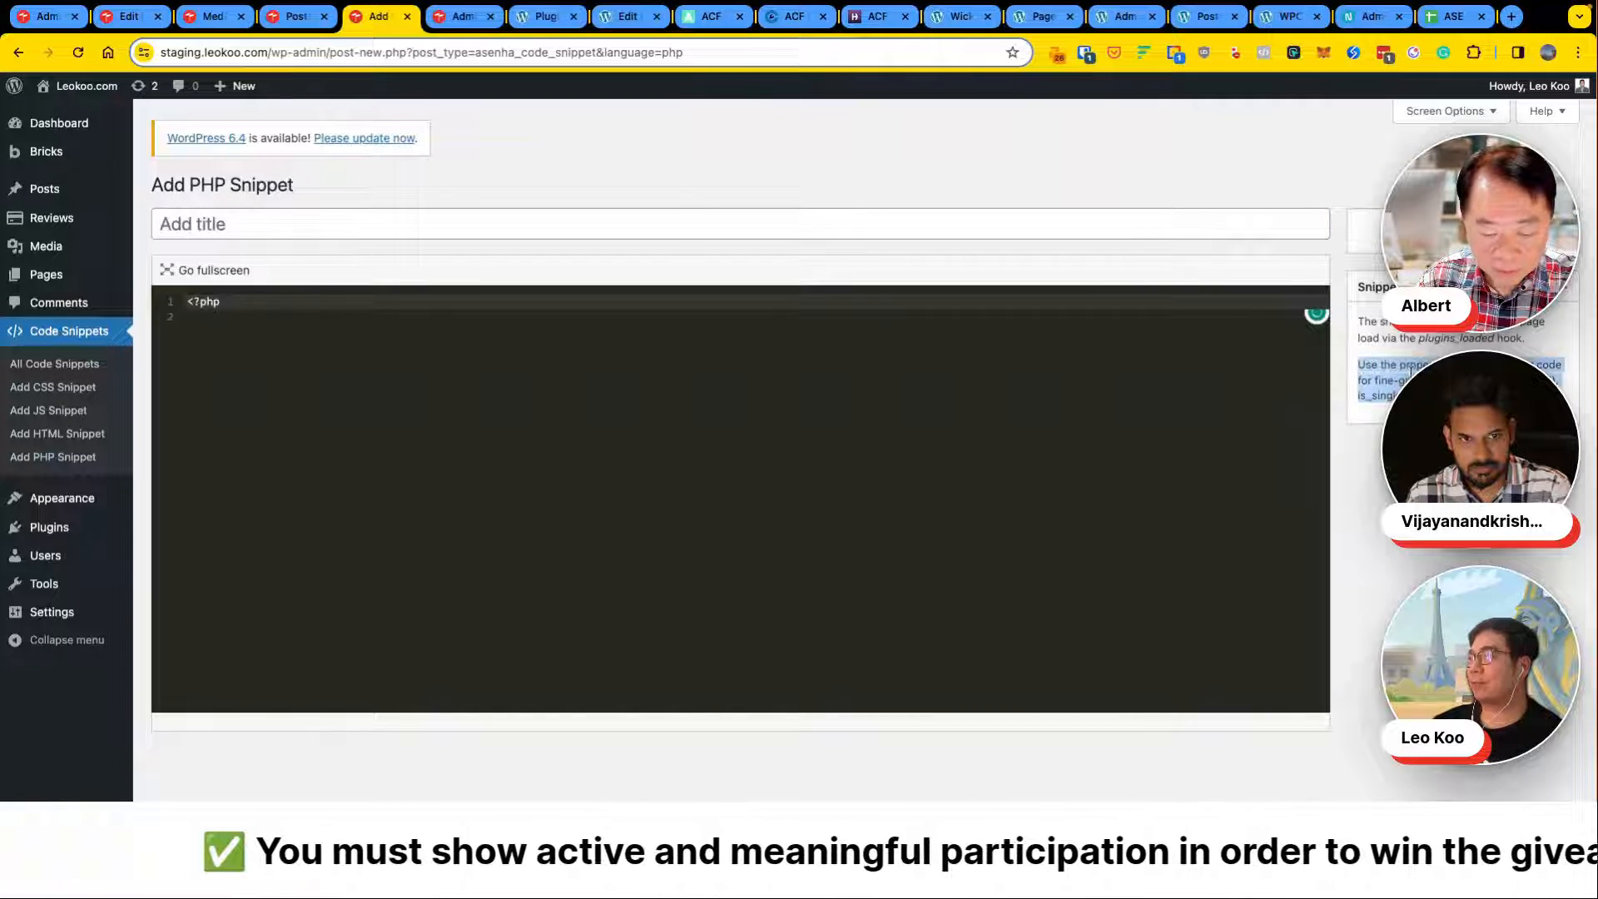
left_click(317, 344)
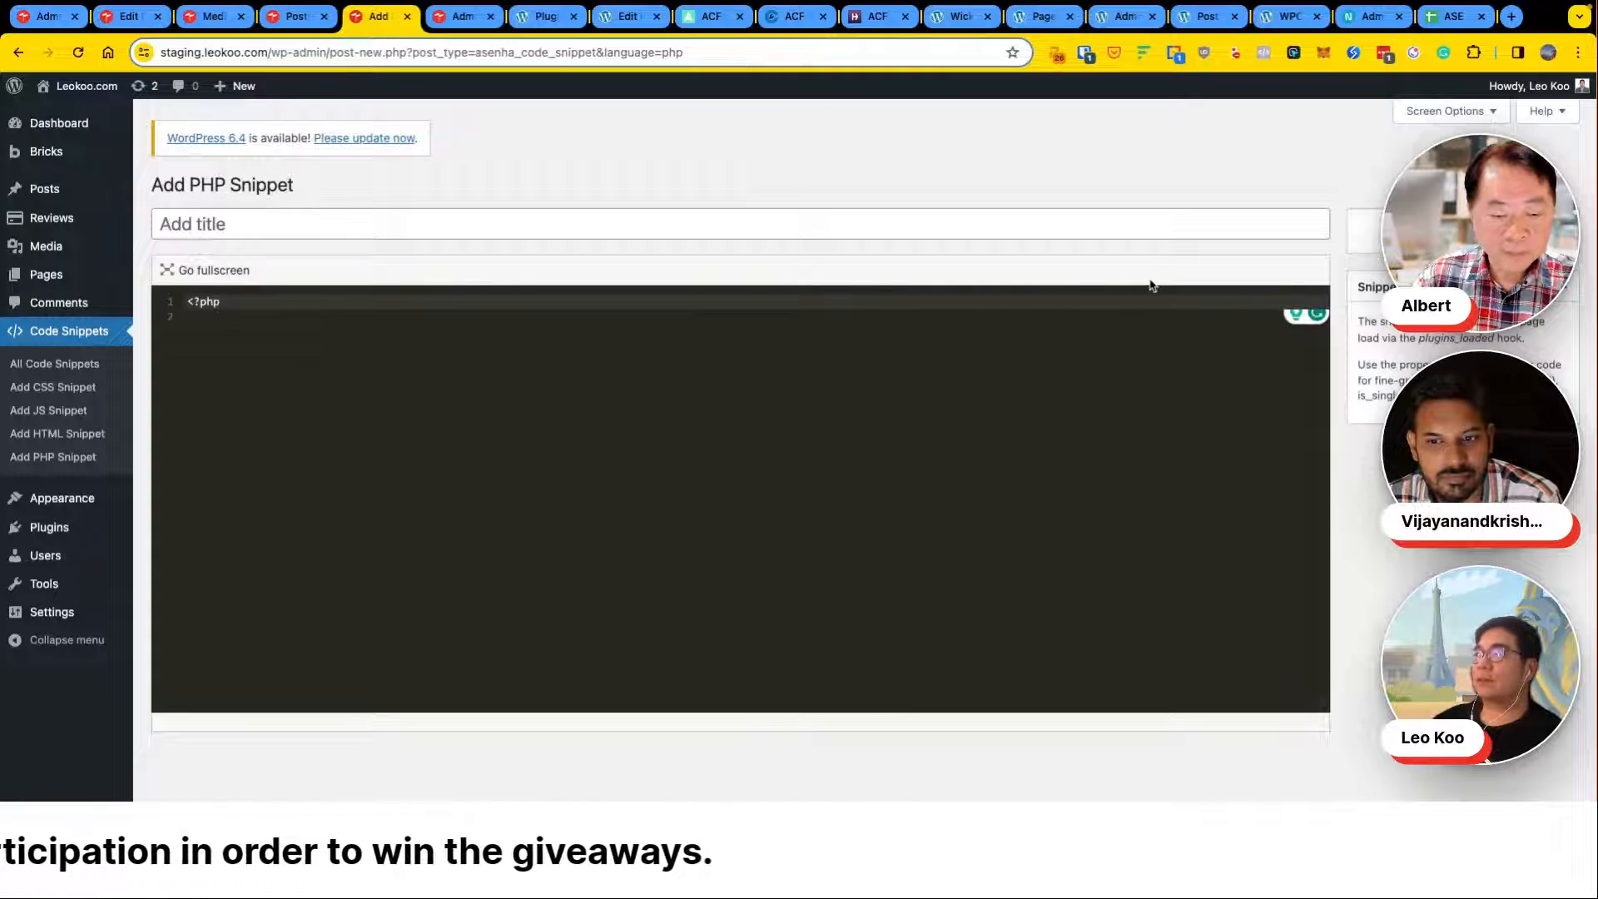
Step: In WPCodeBox 2 on the test site, examine the snippet types, the insertion options and the condition builder, then discard the conditions
left_click(1290, 16)
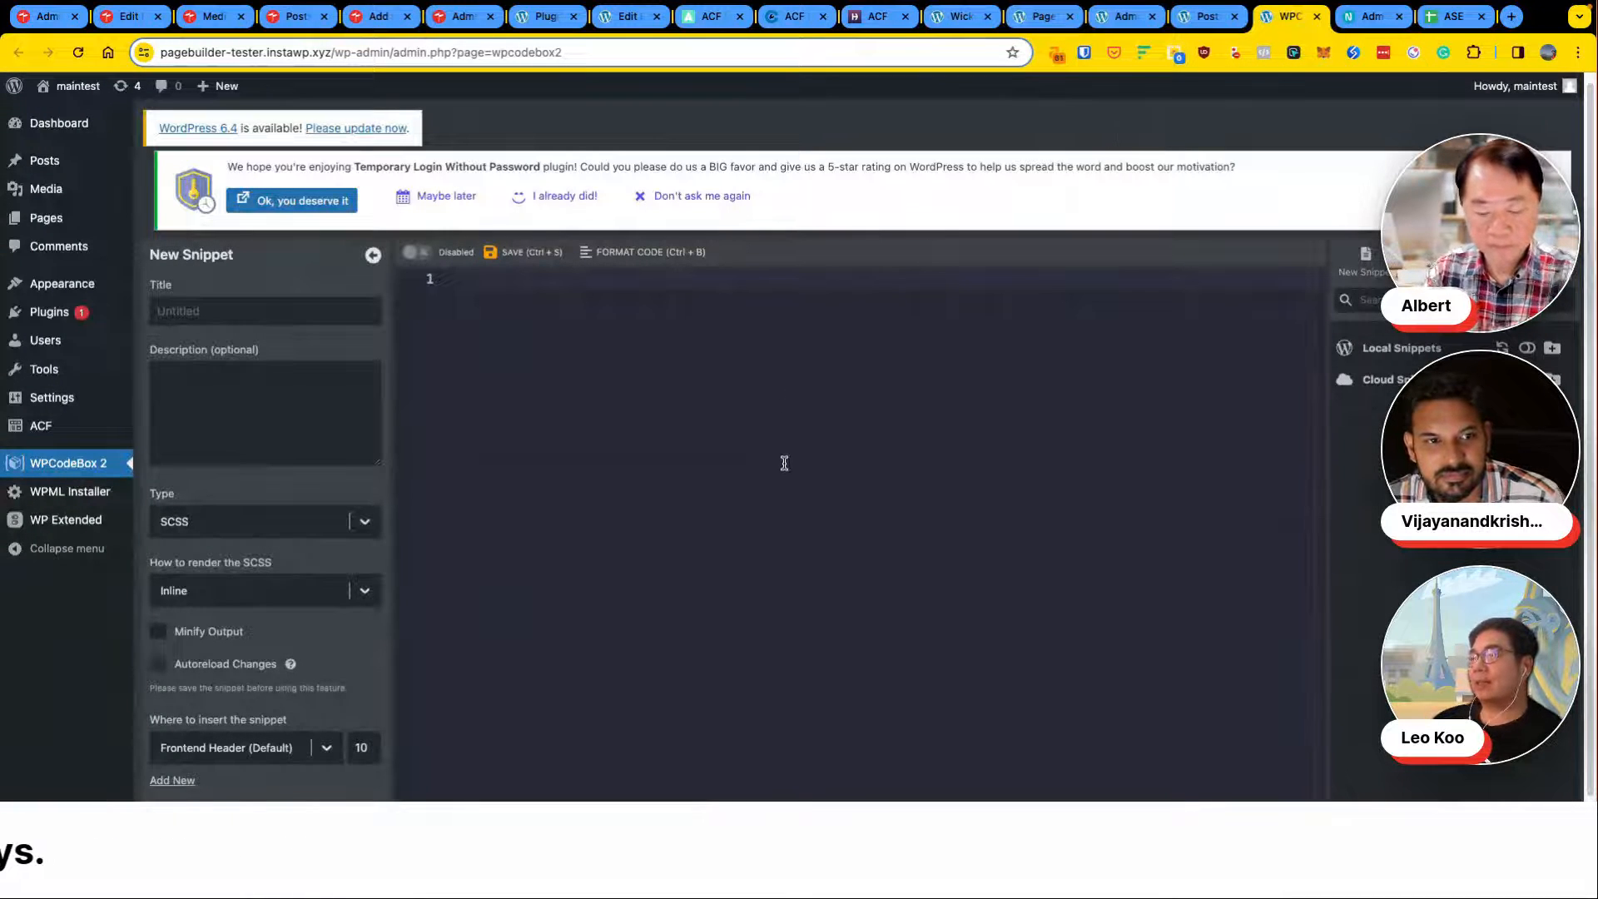
left_click(303, 527)
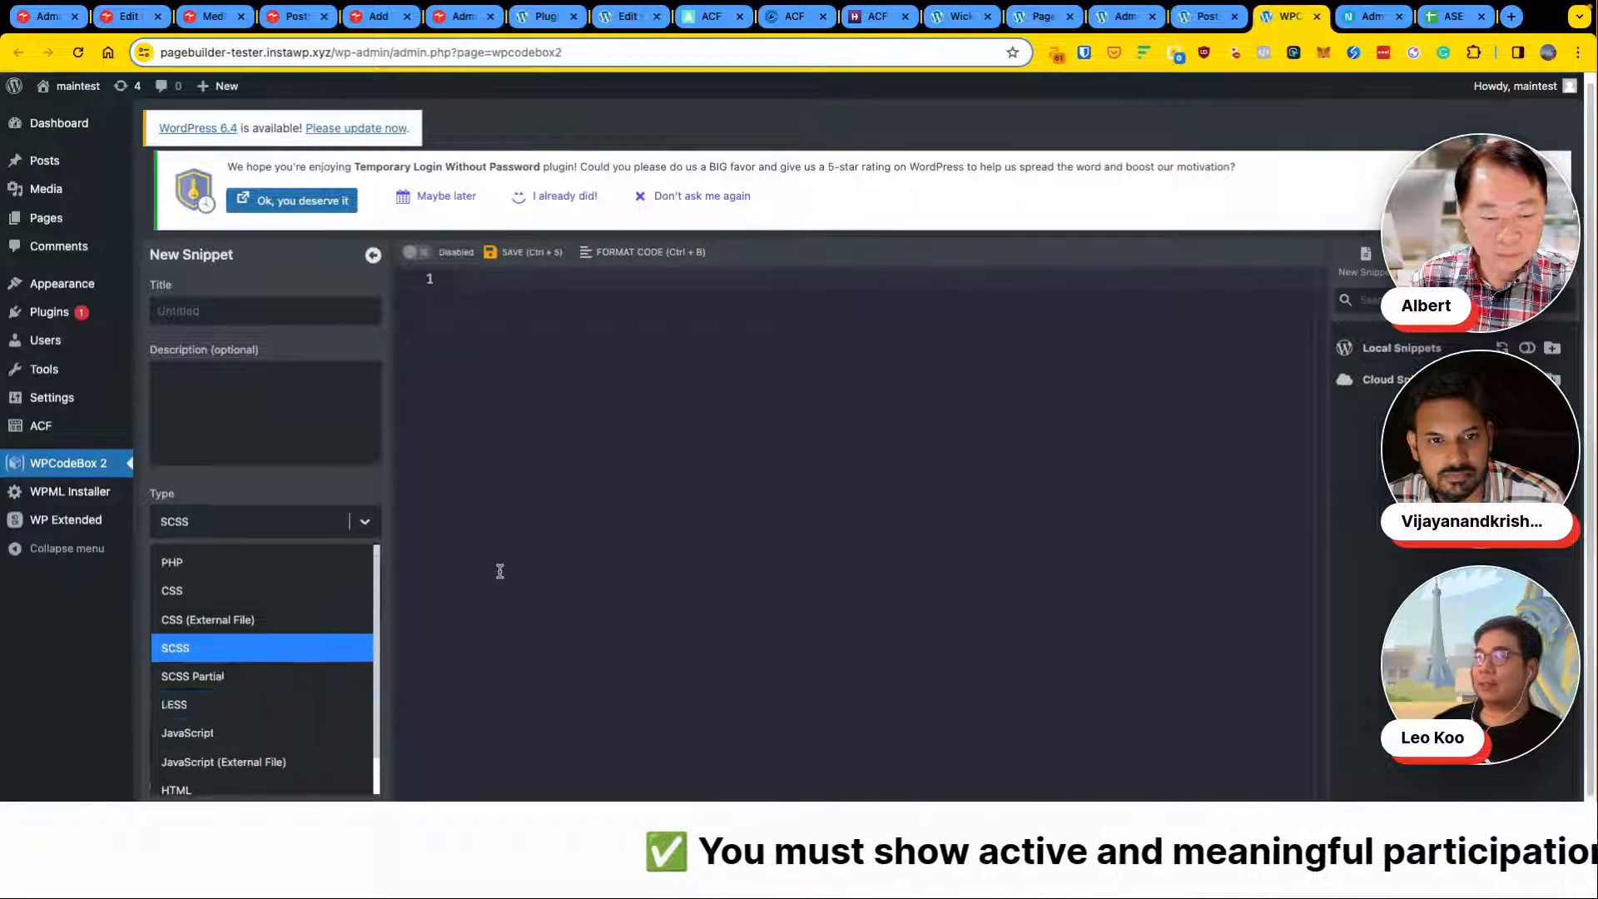
left_click(553, 551)
scroll(399, 582, "down", 2)
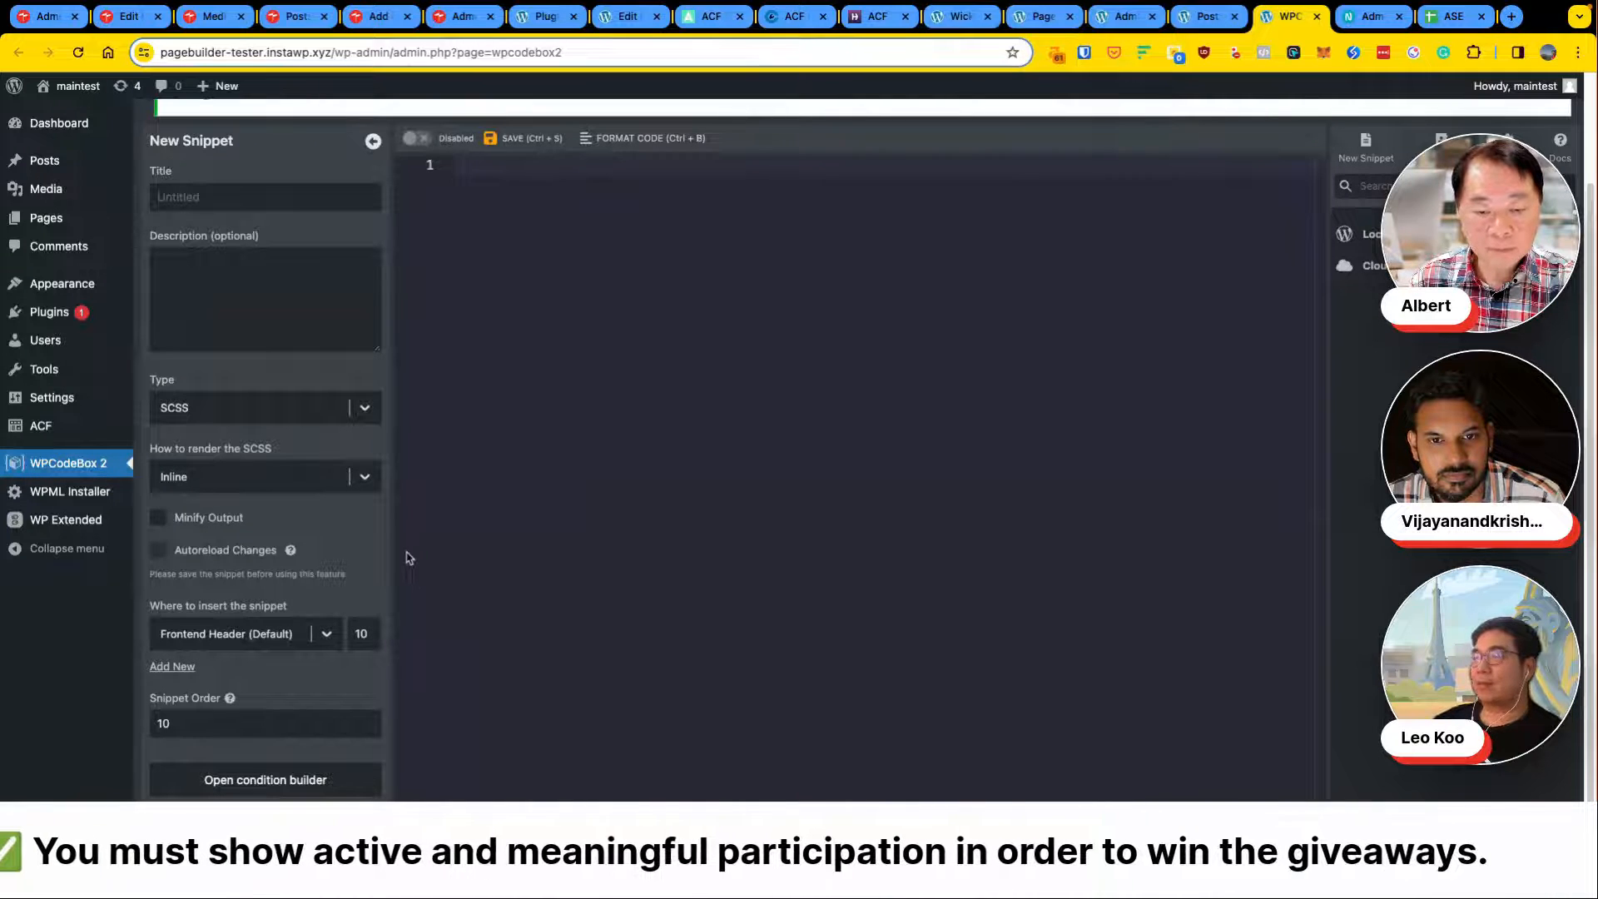
left_click(315, 766)
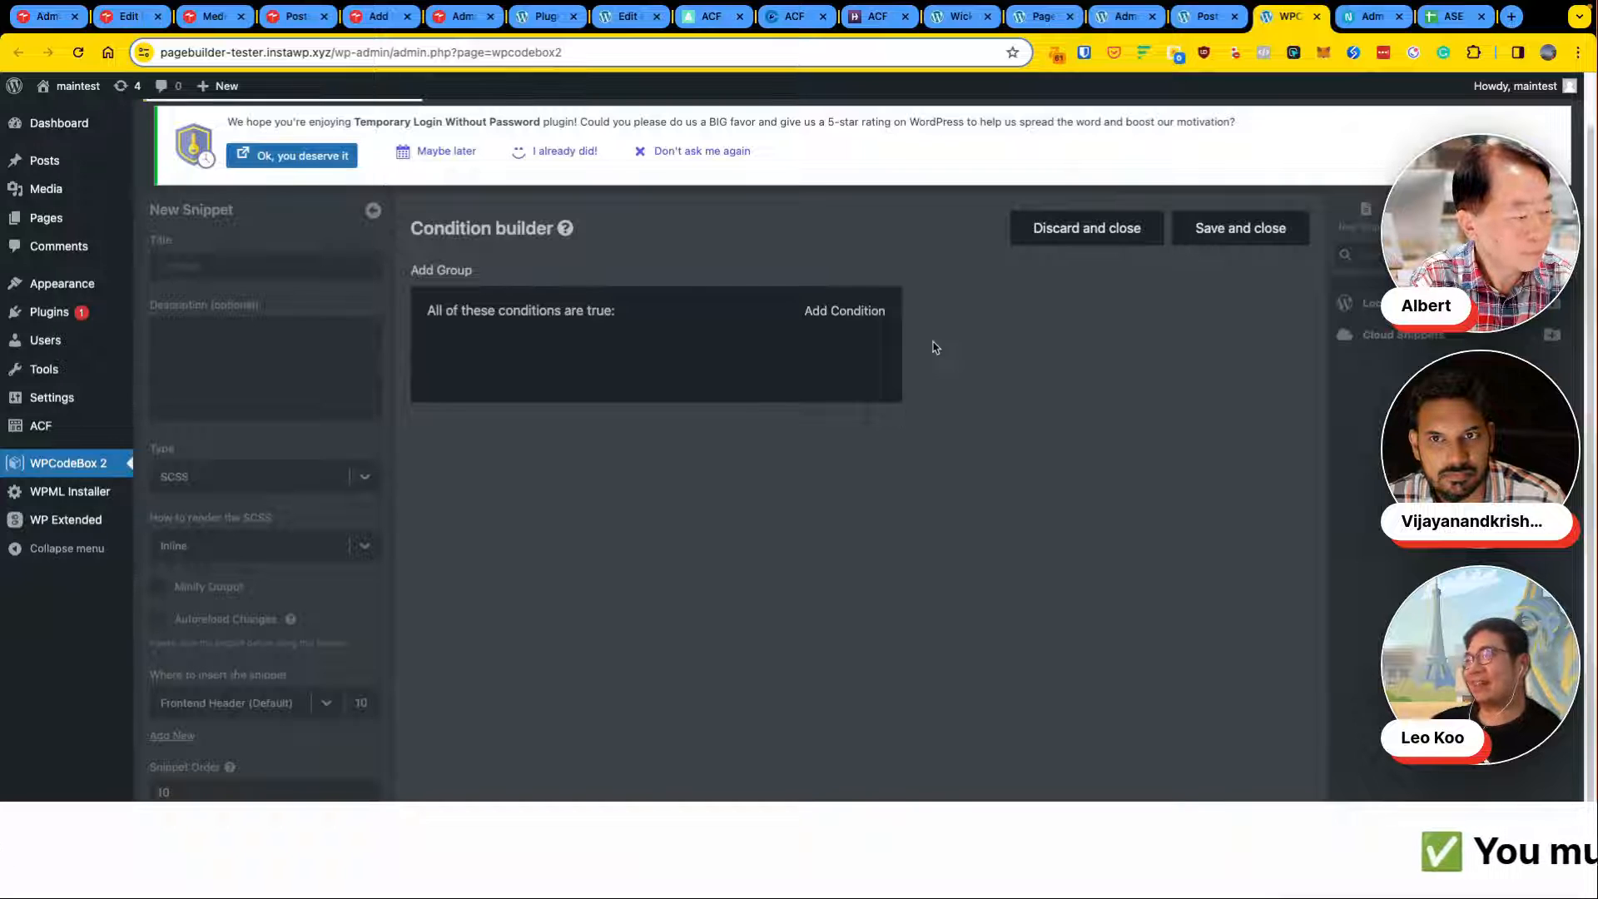
left_click(1074, 238)
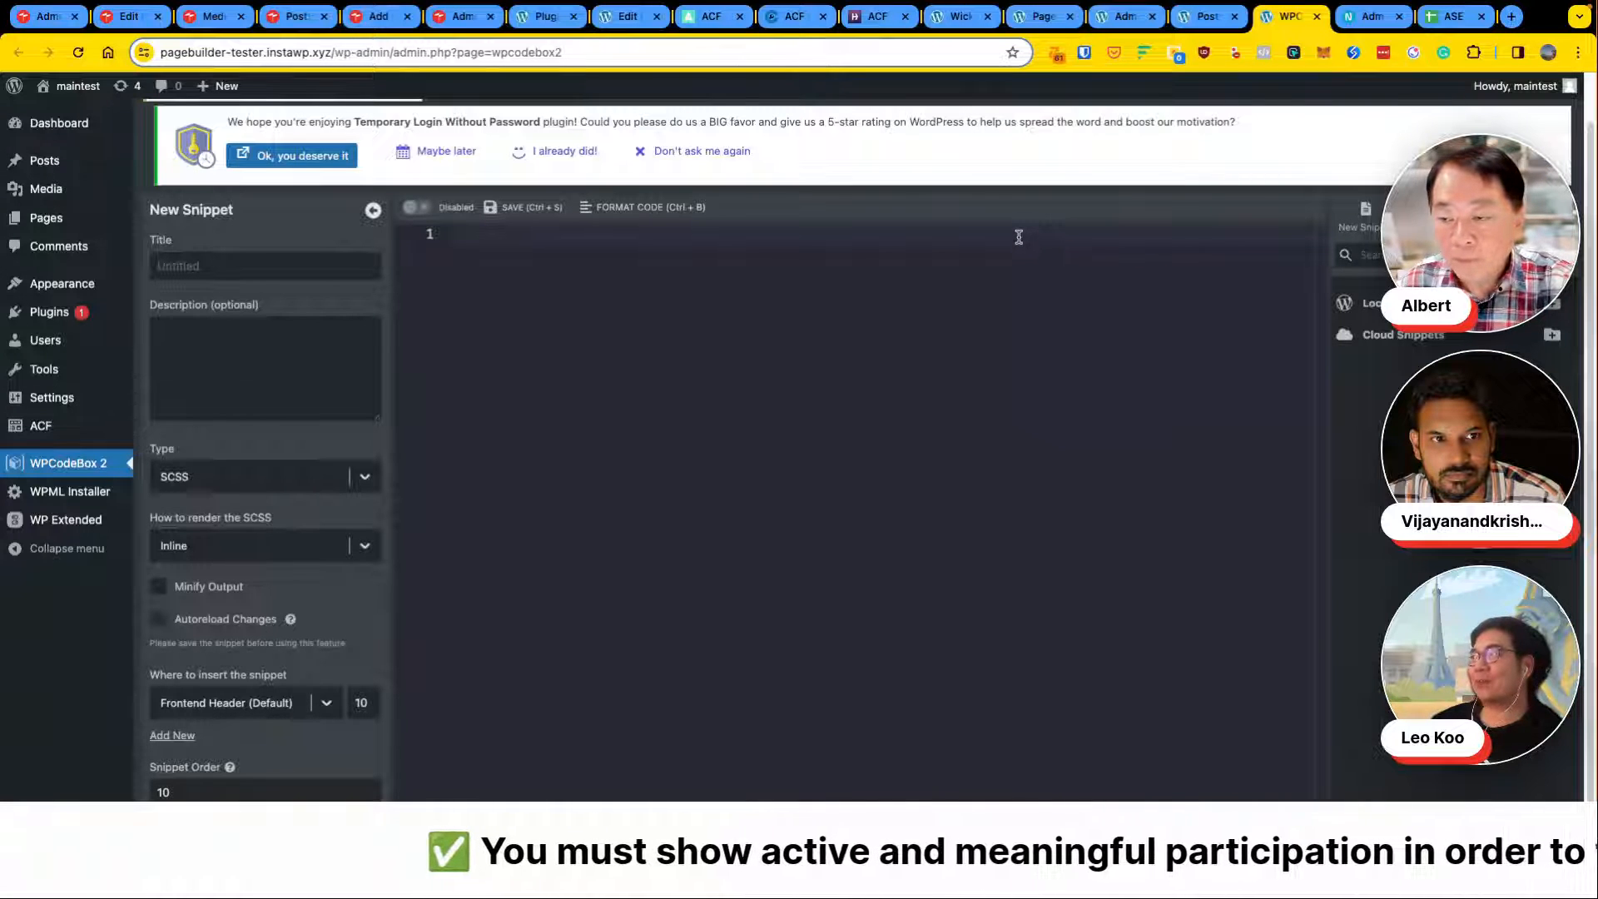
Step: Return to ASE's Content Management settings and export the ASE module settings as a JSON file
left_click(366, 17)
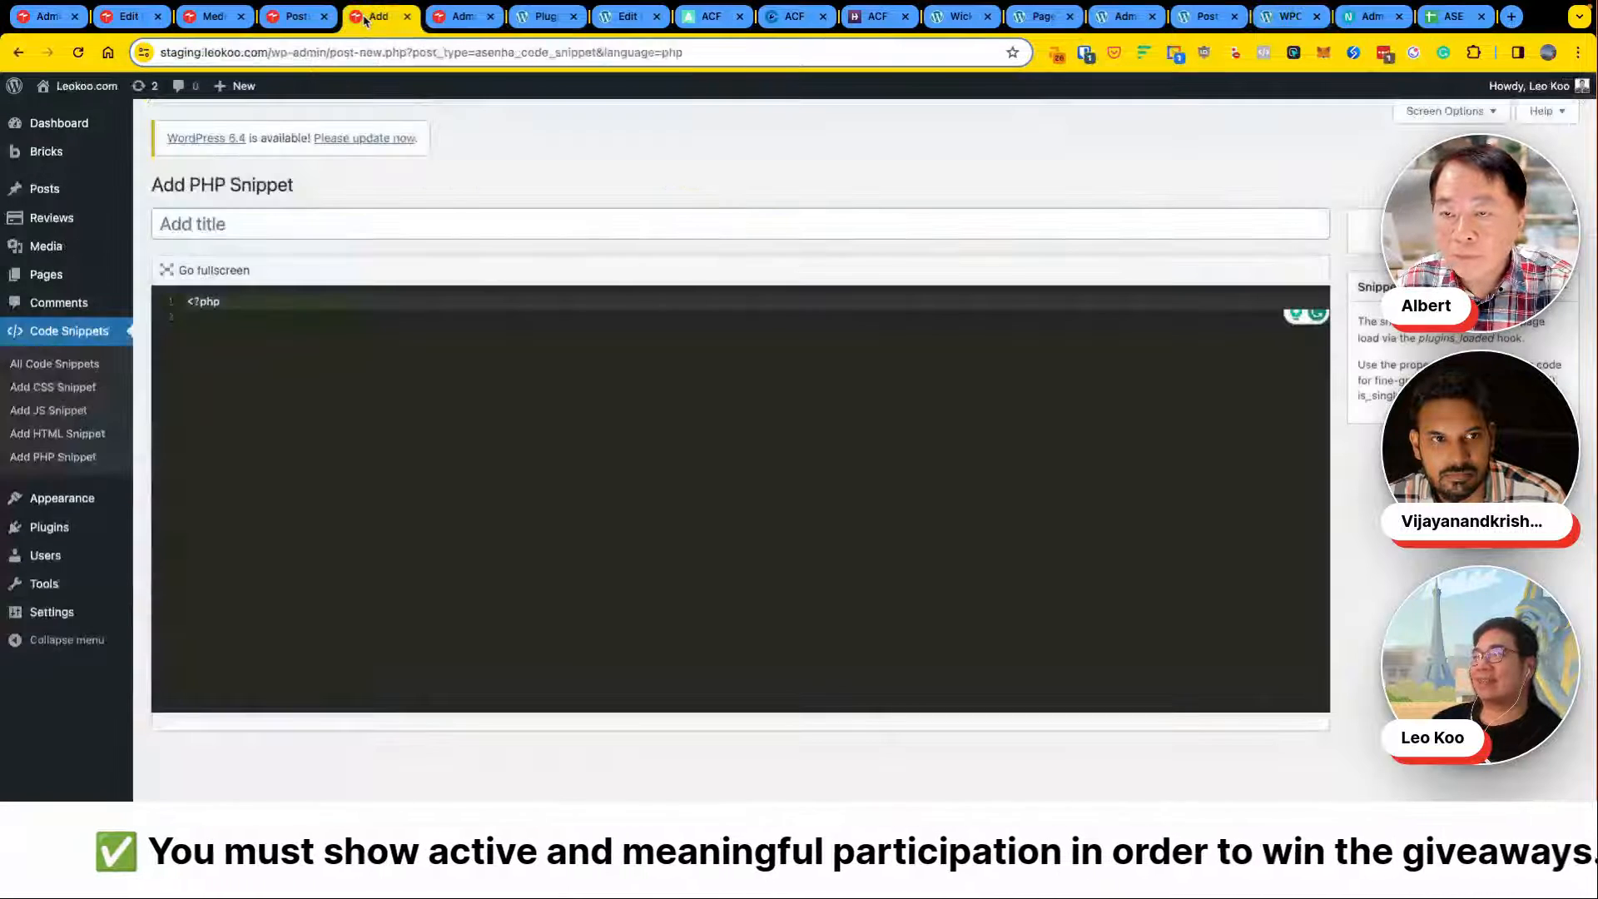
left_click(463, 17)
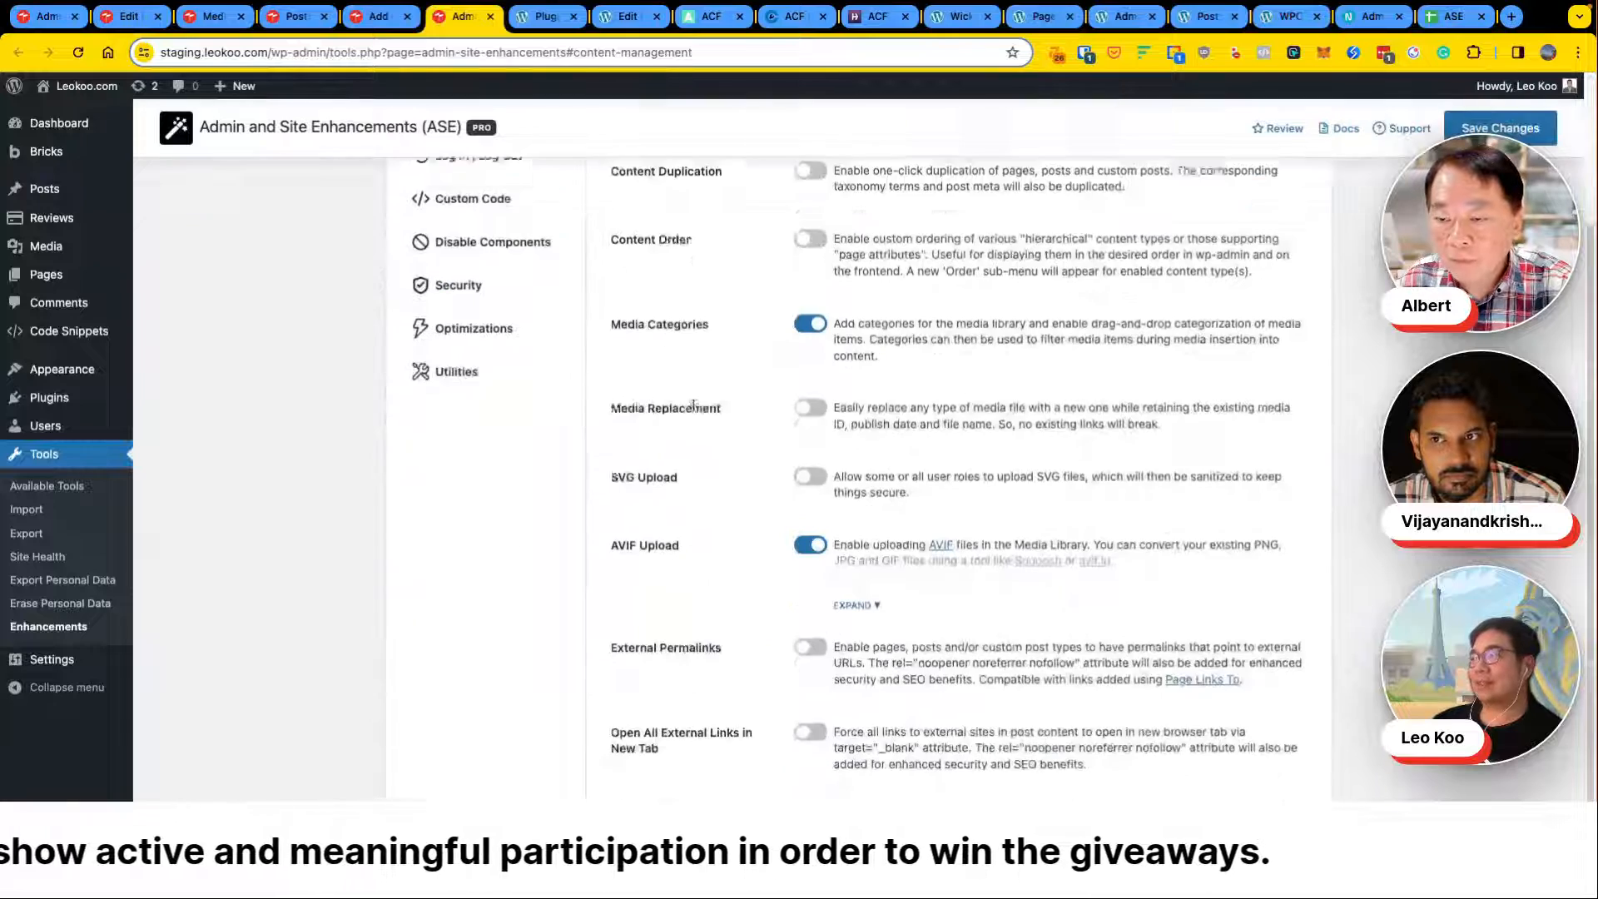
scroll(694, 405, "down", 2)
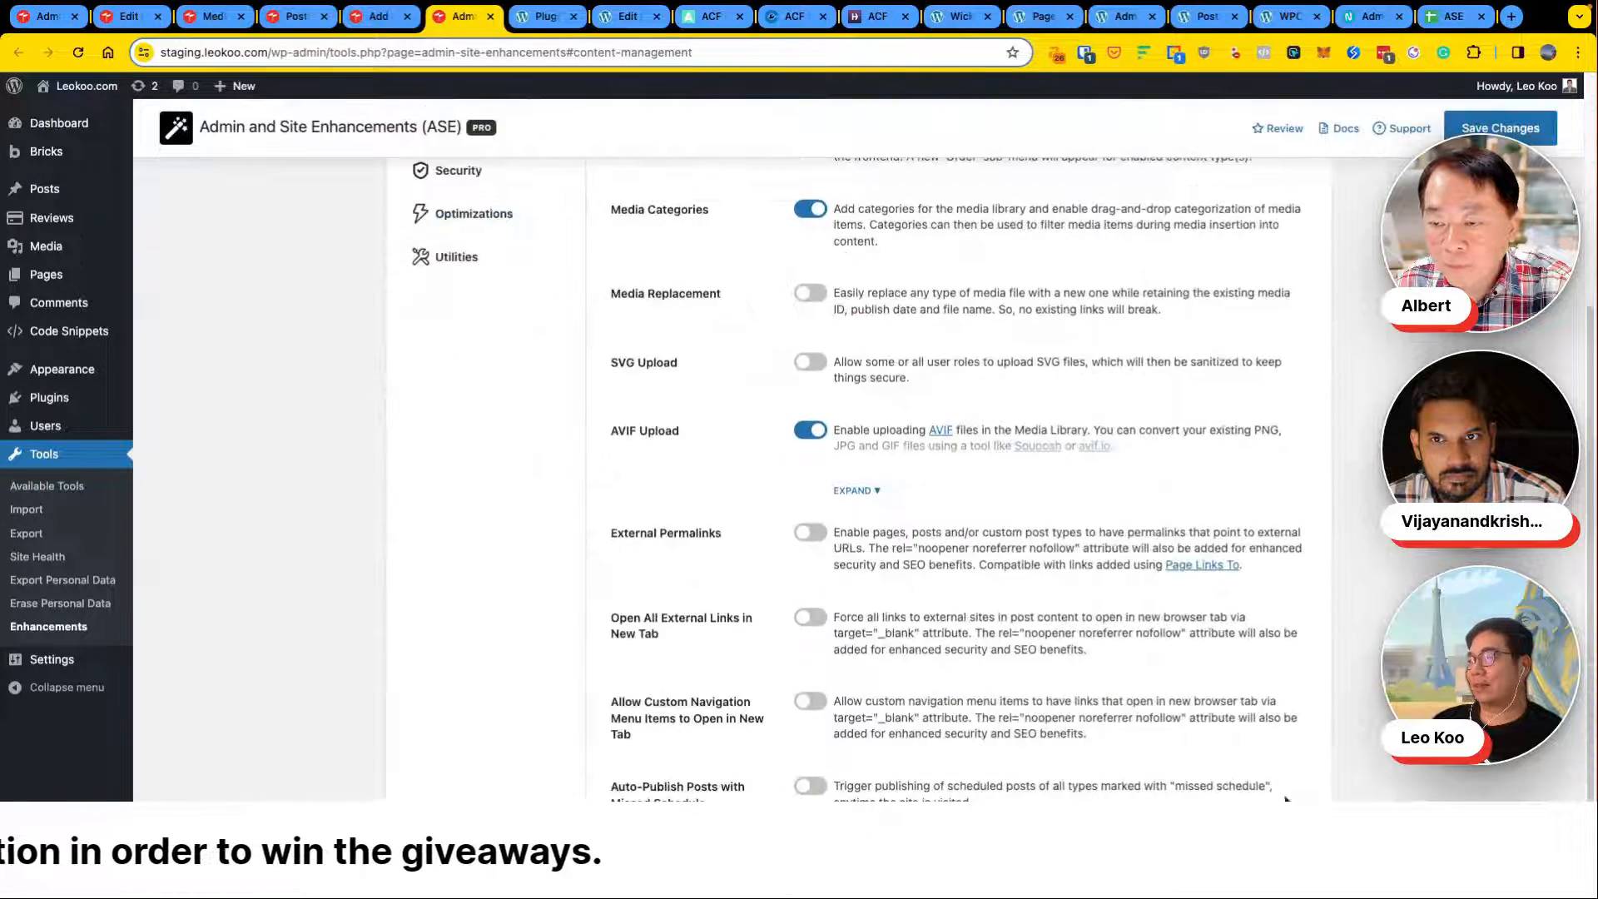
scroll(1245, 787, "down", 3)
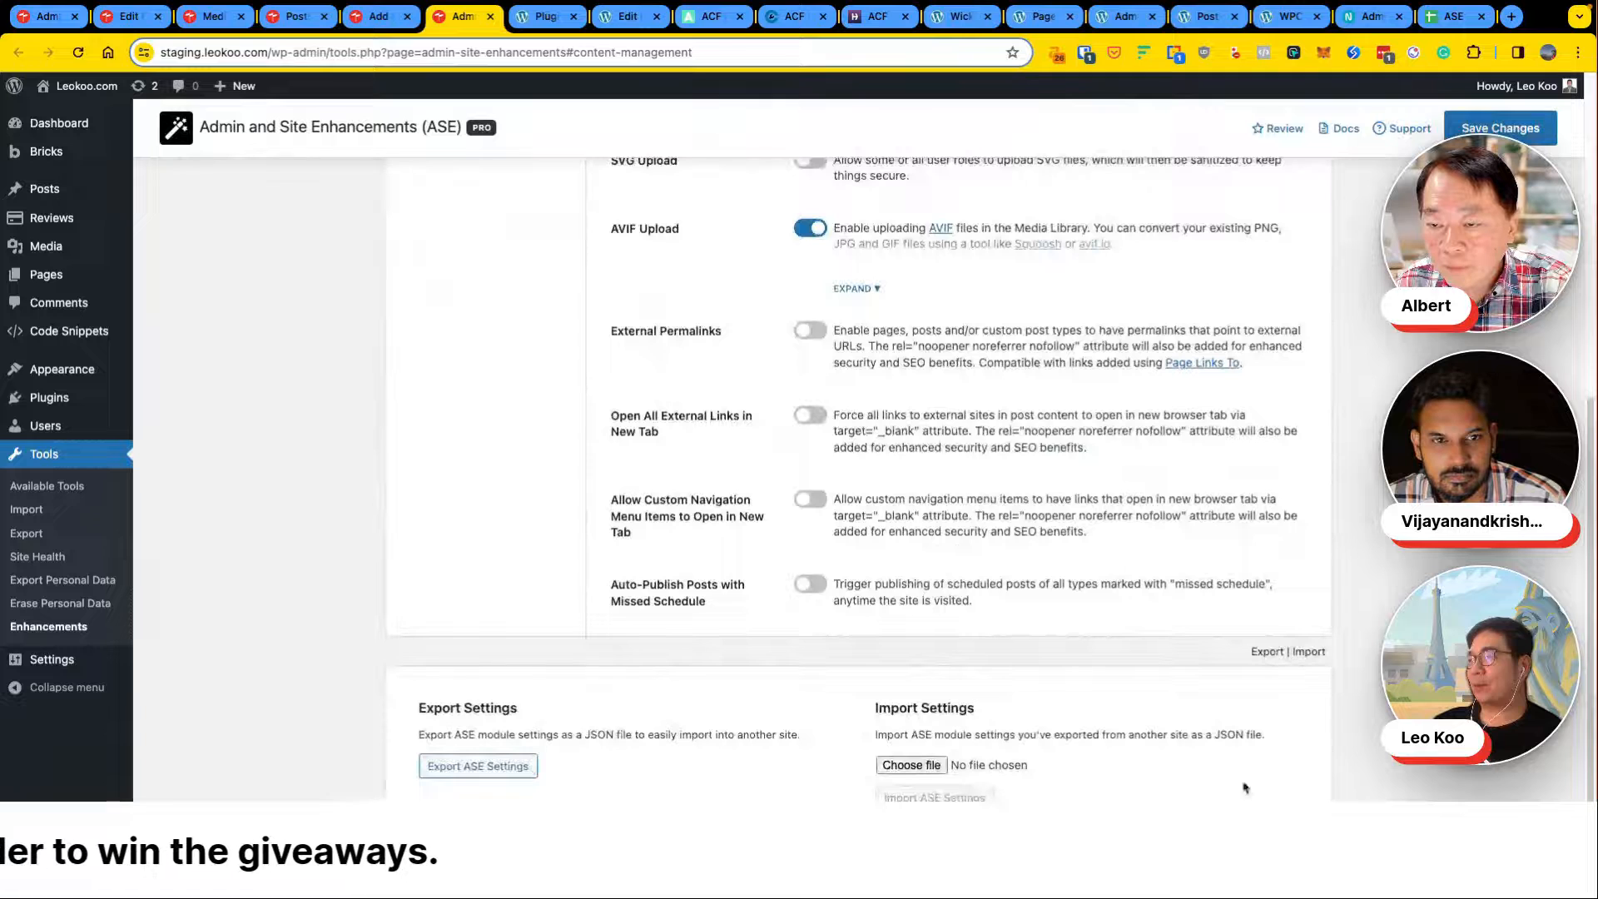
left_click(501, 775)
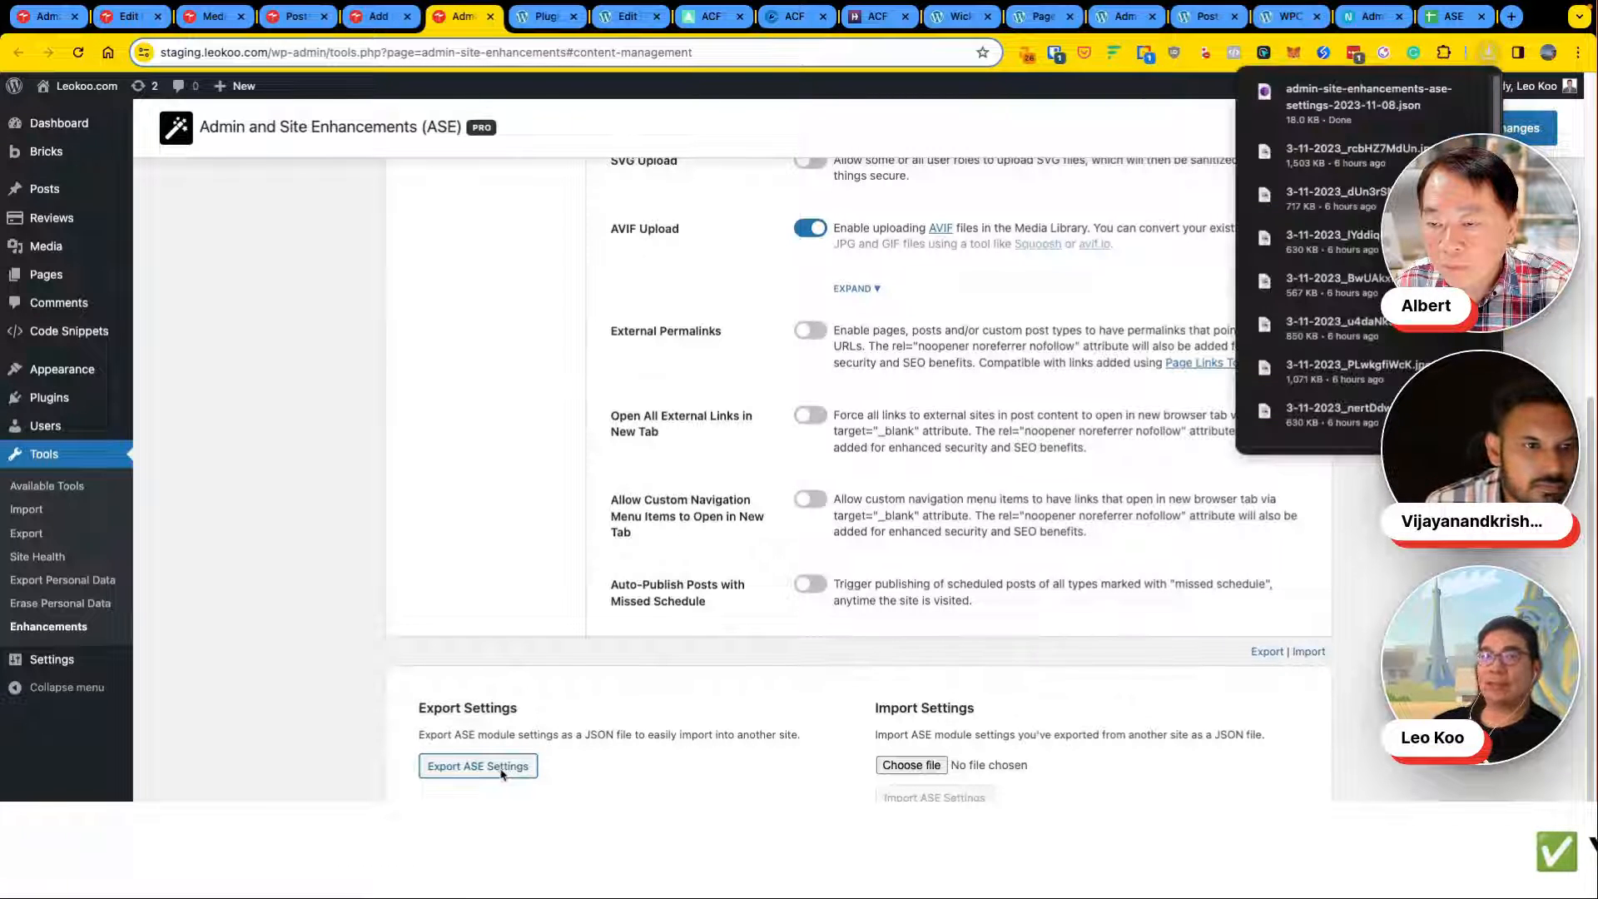
Step: Switch off the Custom Content Types module in ASE's Content Management settings
scroll(982, 449, "up", 6)
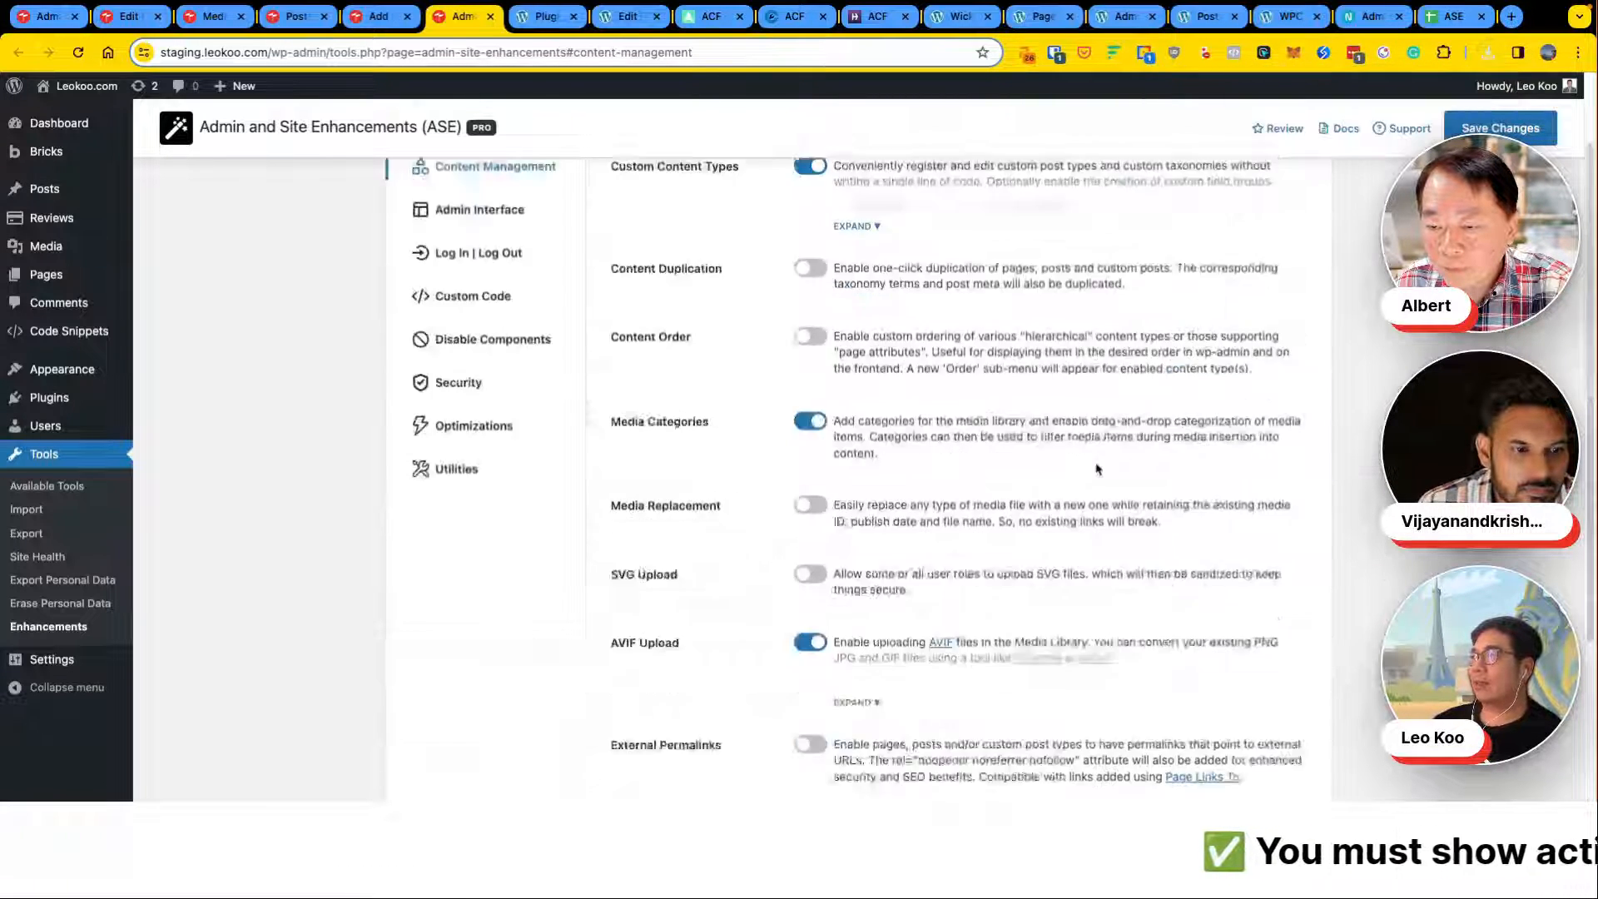
left_click(818, 286)
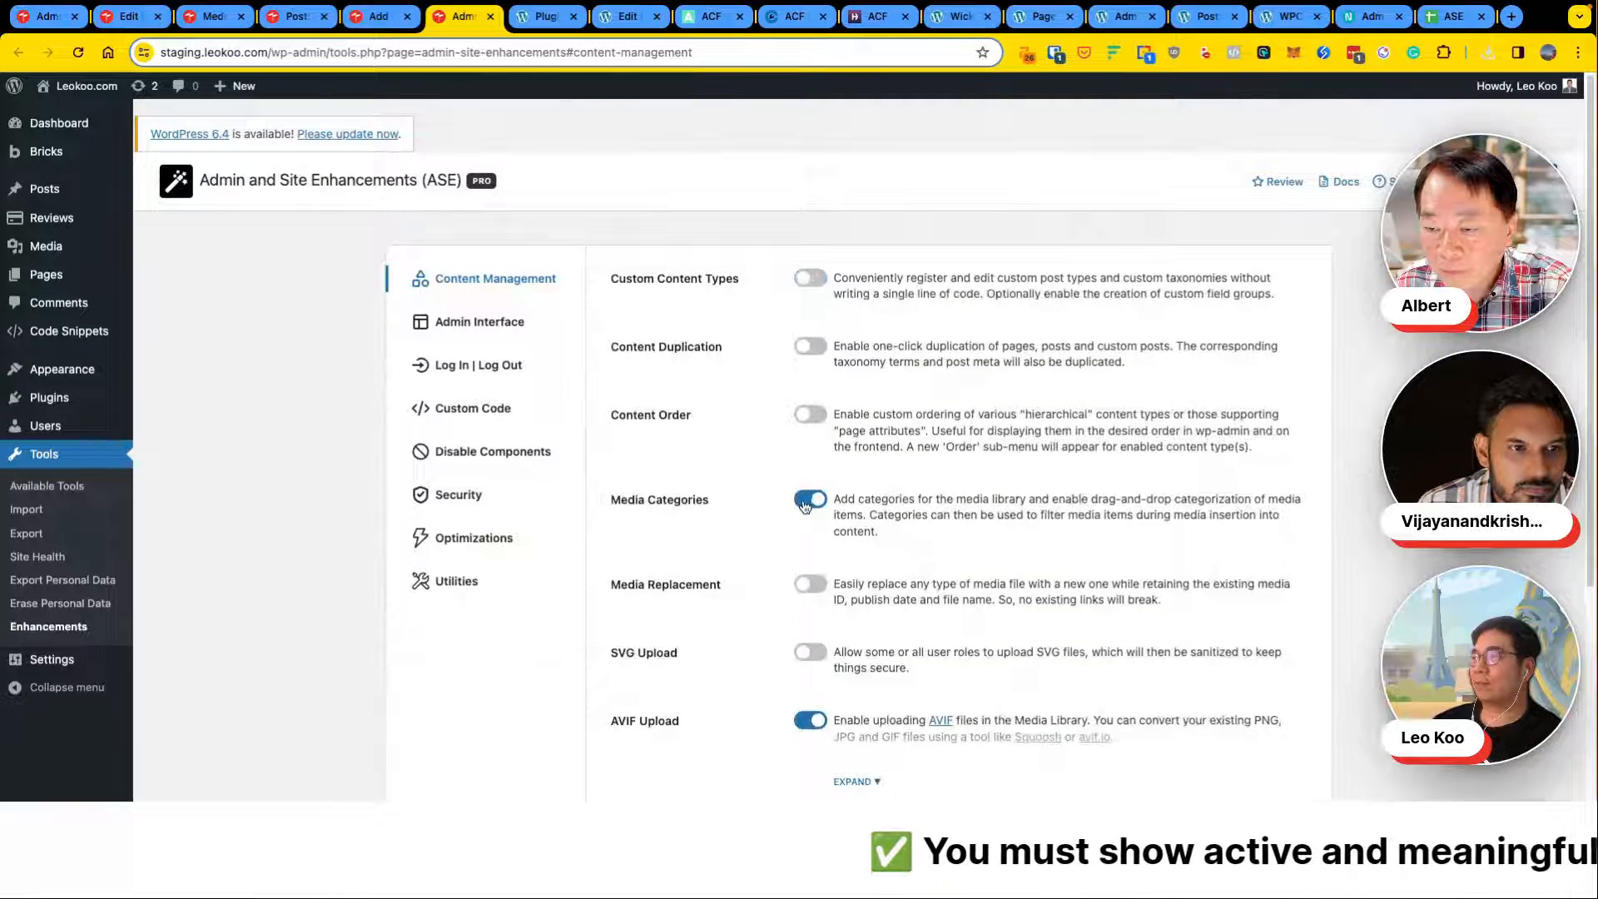
scroll(804, 506, "down", 5)
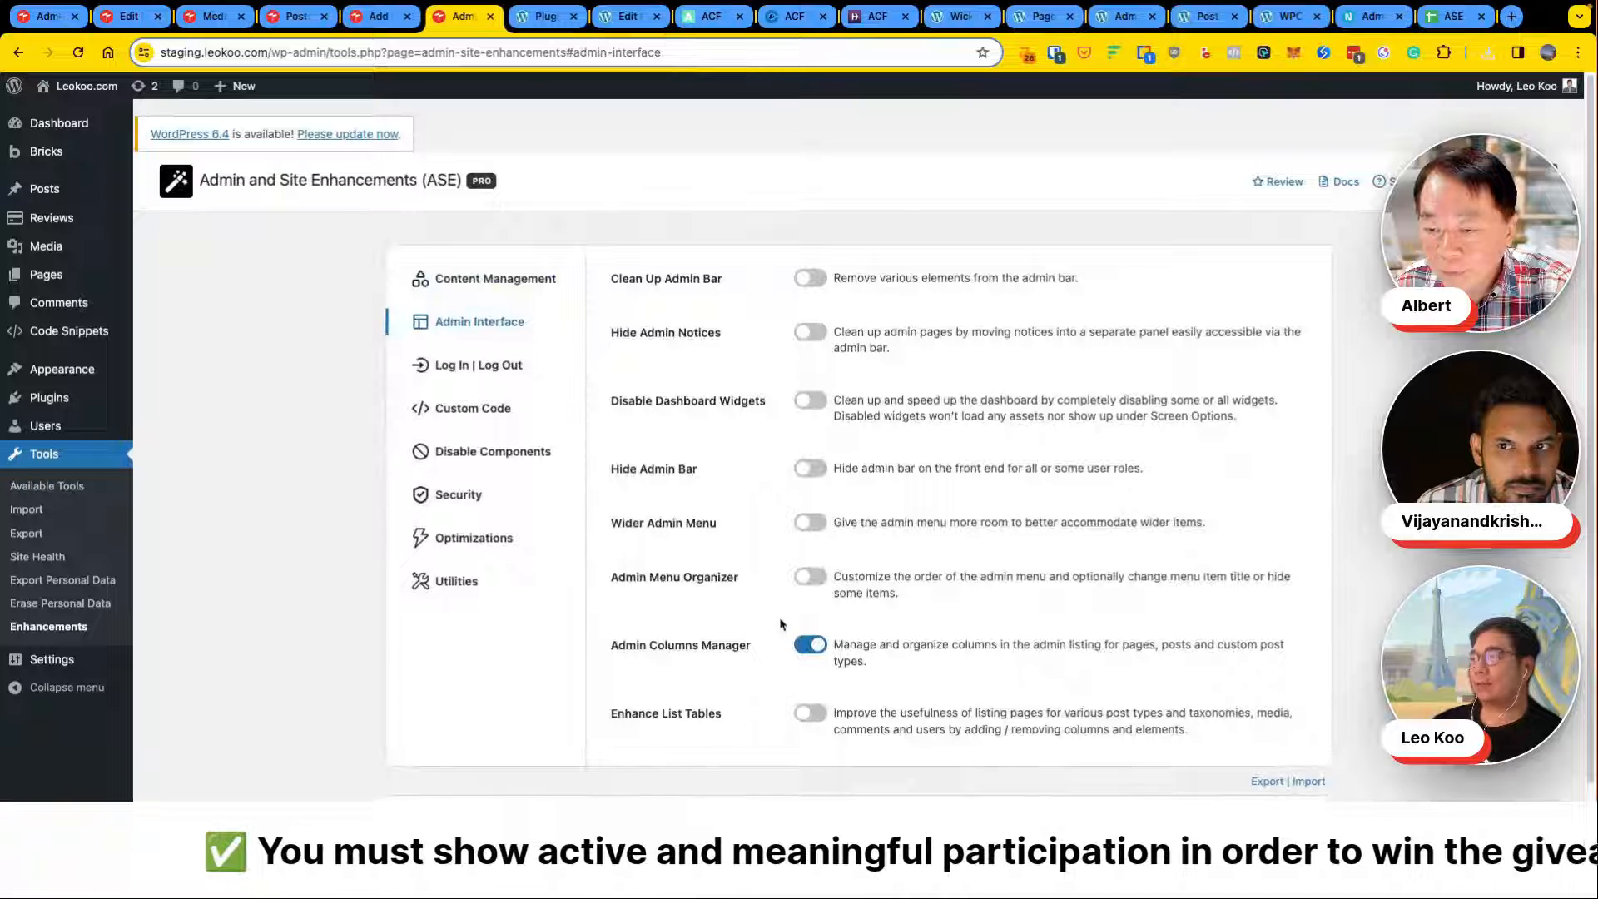
Step: Switch off the Code Snippets Manager module, look through the remaining ASE module categories up to Utilities, and save the settings
left_click(509, 364)
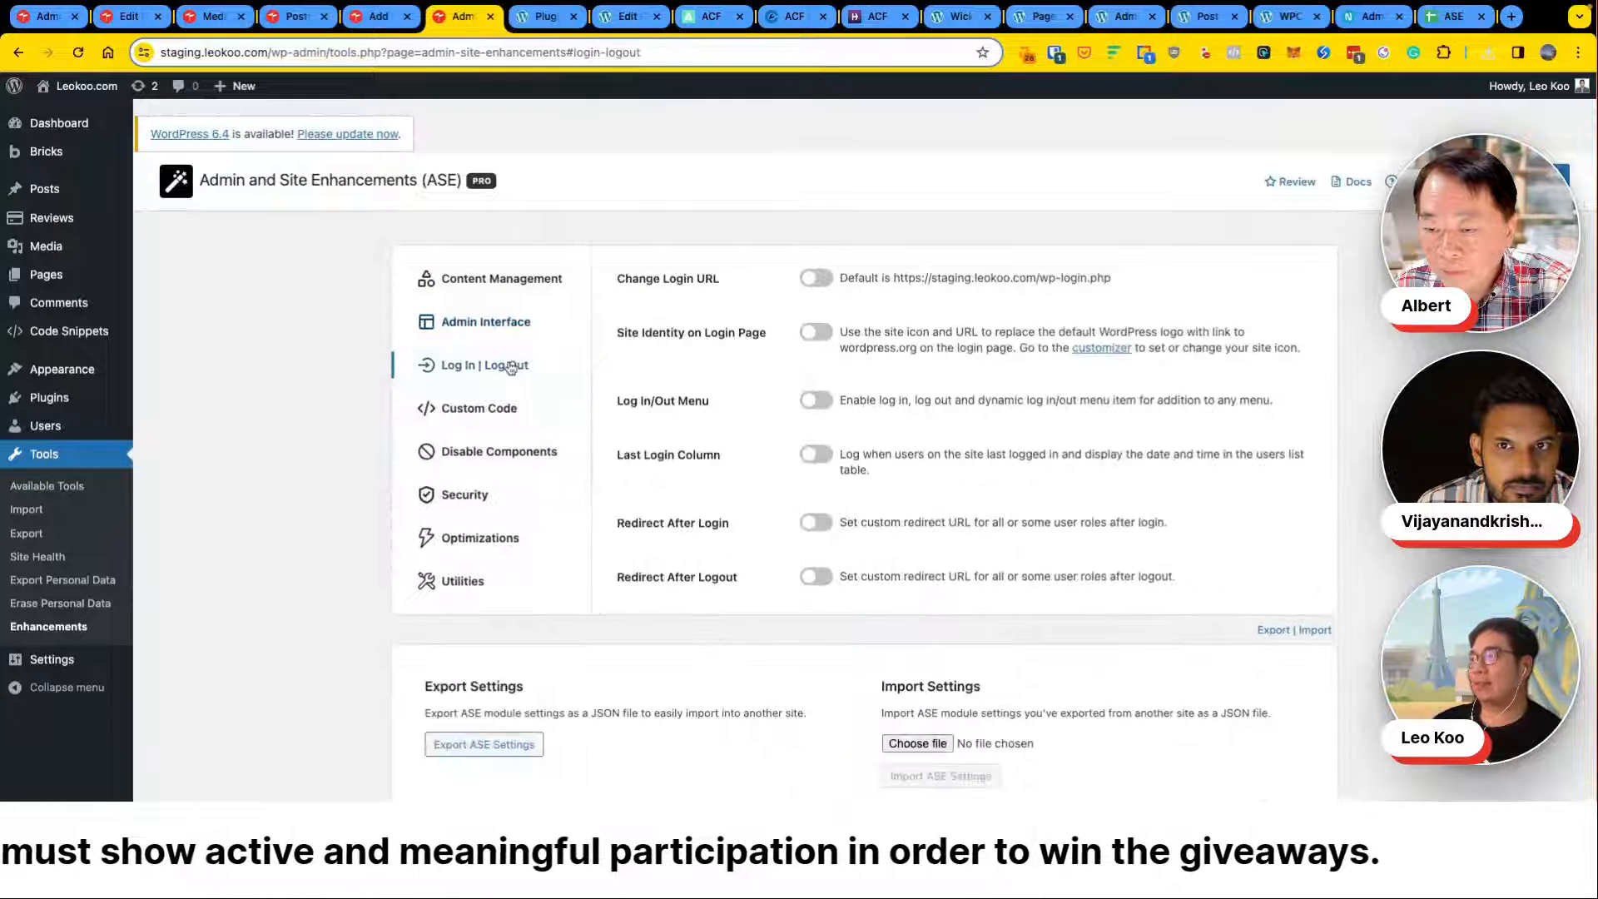
left_click(509, 399)
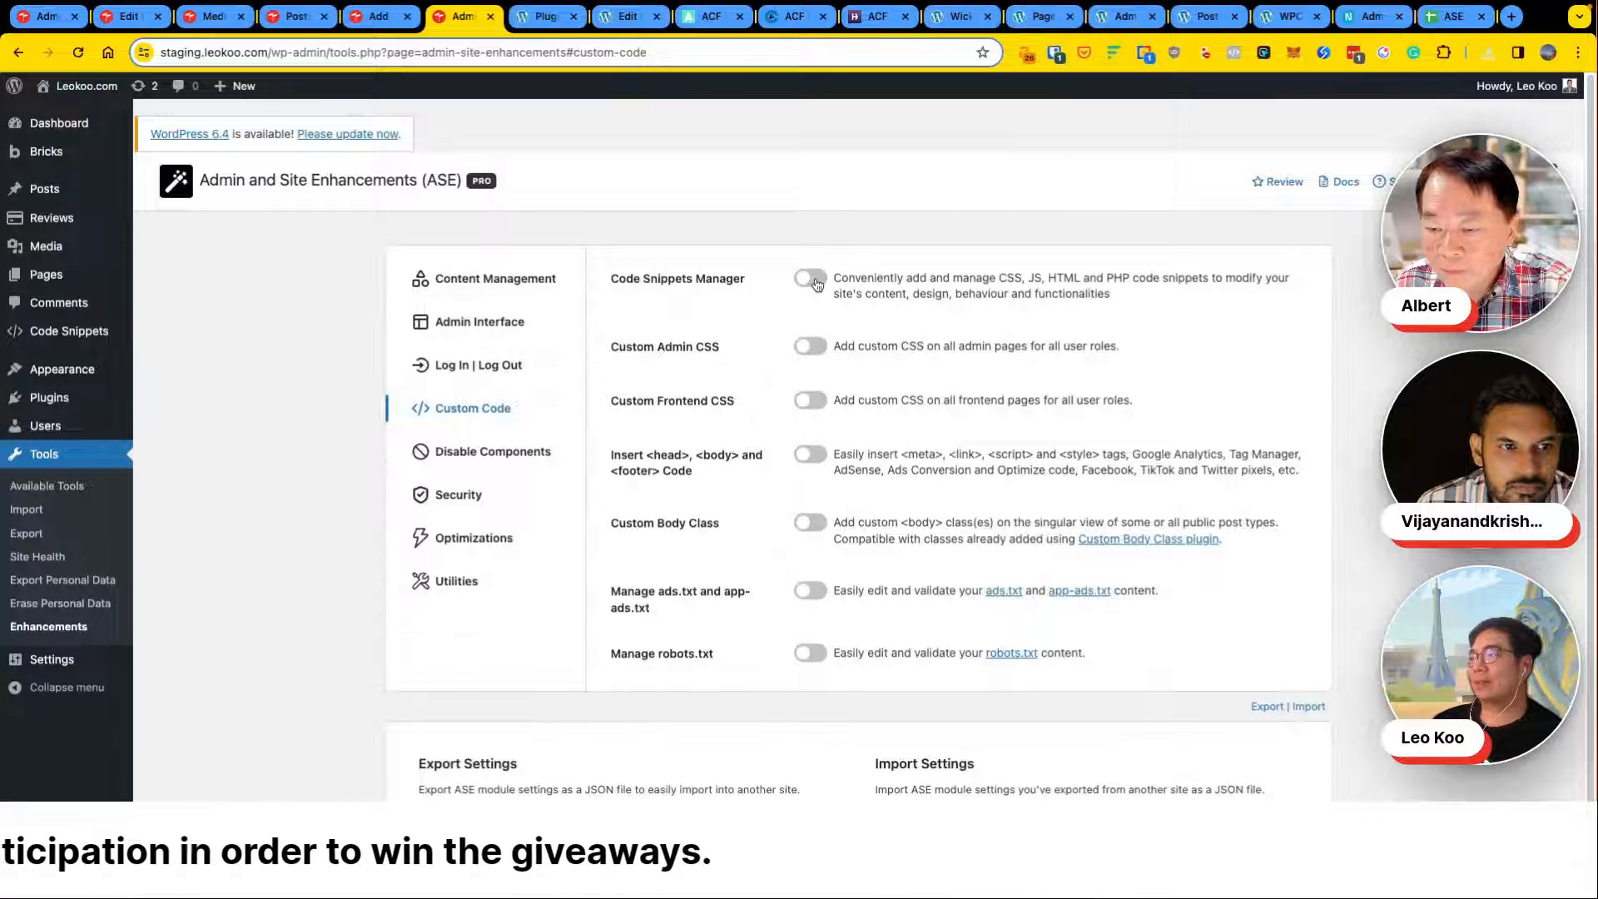
left_click(497, 451)
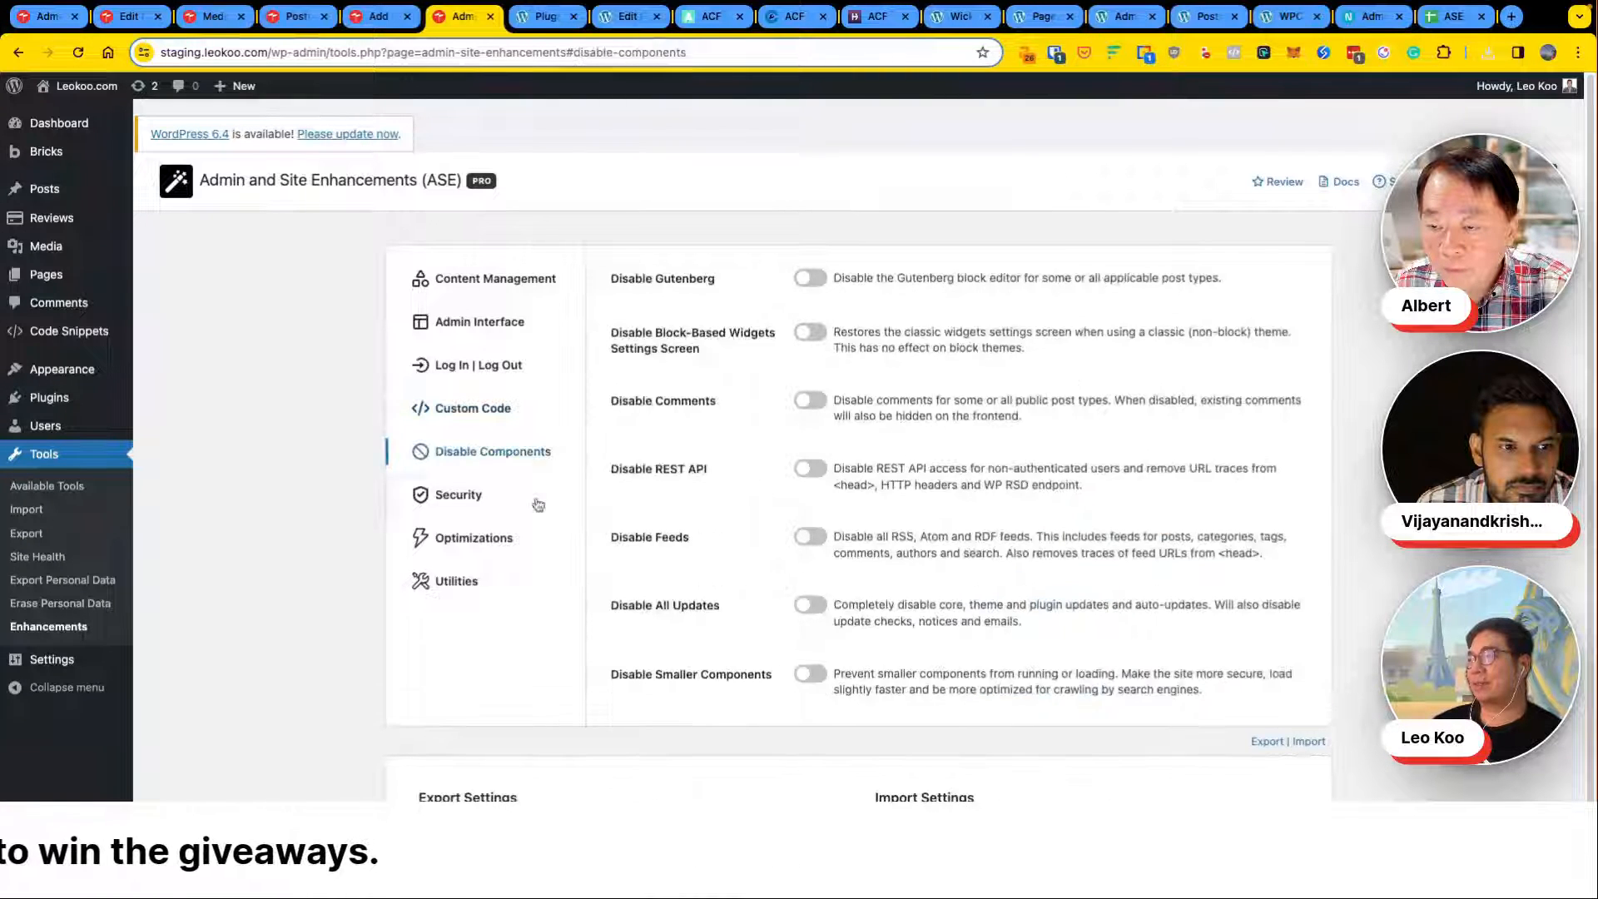
left_click(499, 496)
left_click(486, 526)
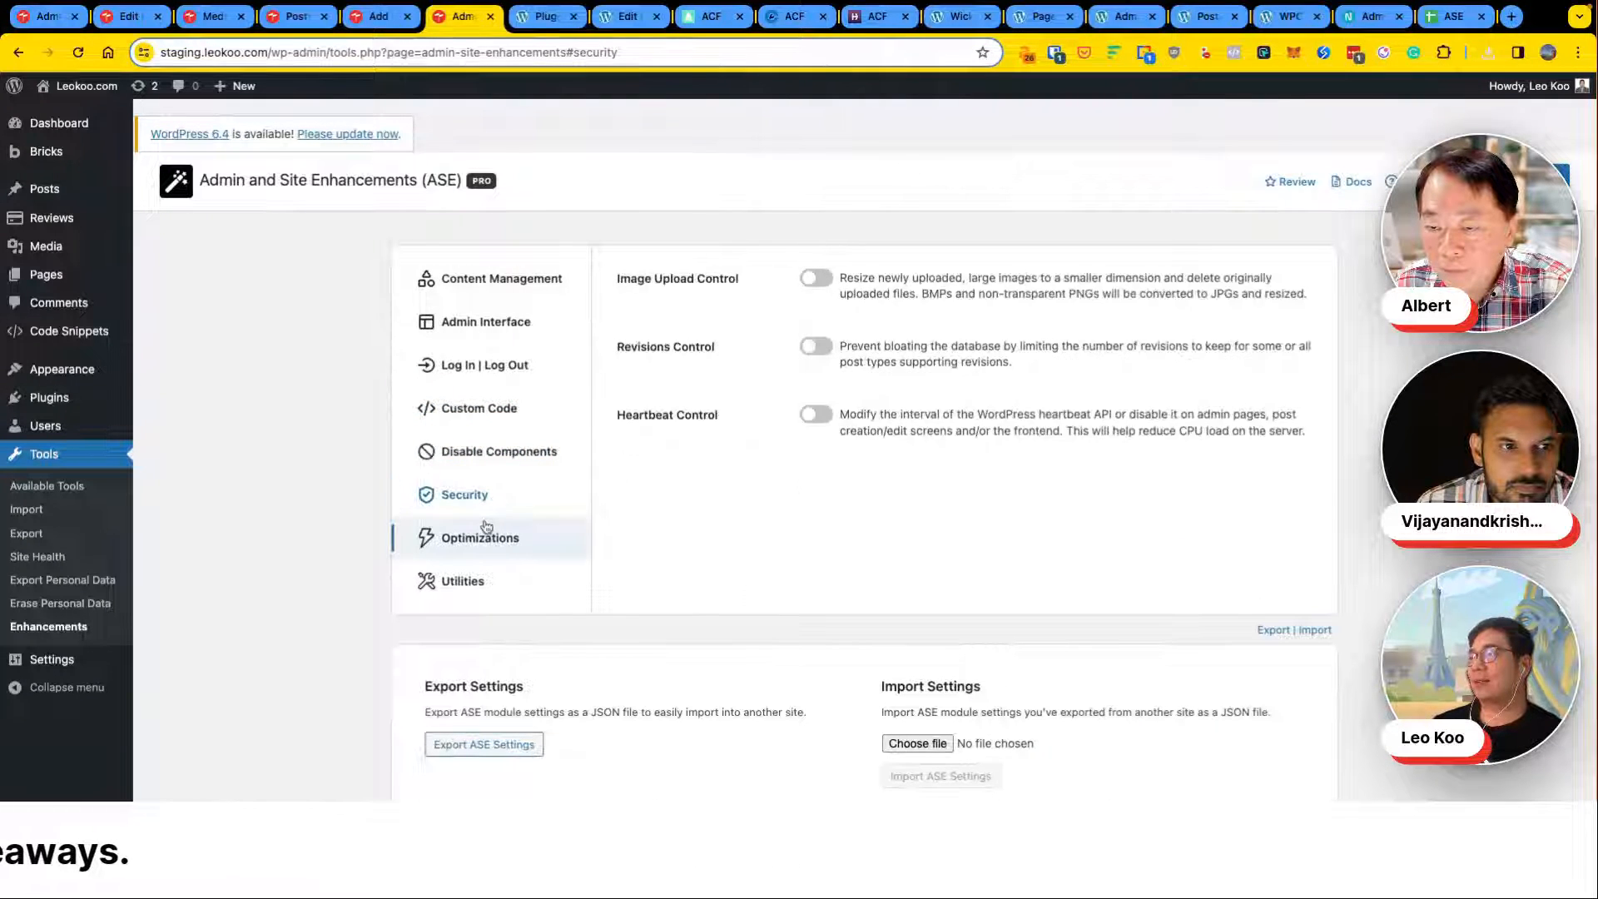
left_click(481, 573)
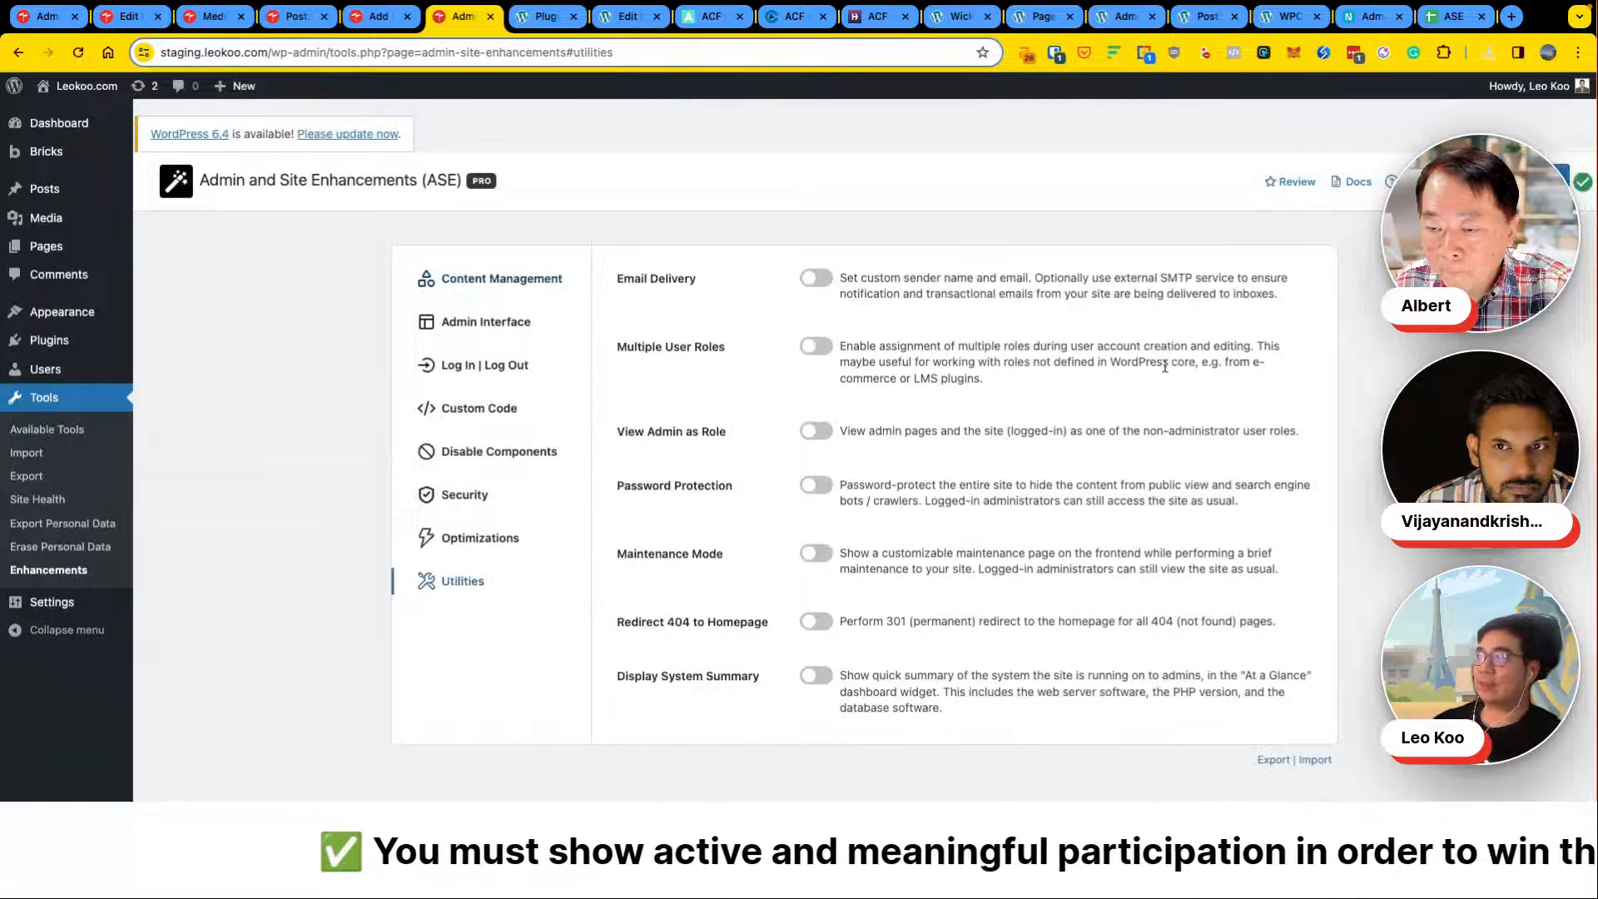
Step: Import the exported ASE settings from the JSON file dated 2023-11-08 and check the modules under Content Management
left_click(1295, 760)
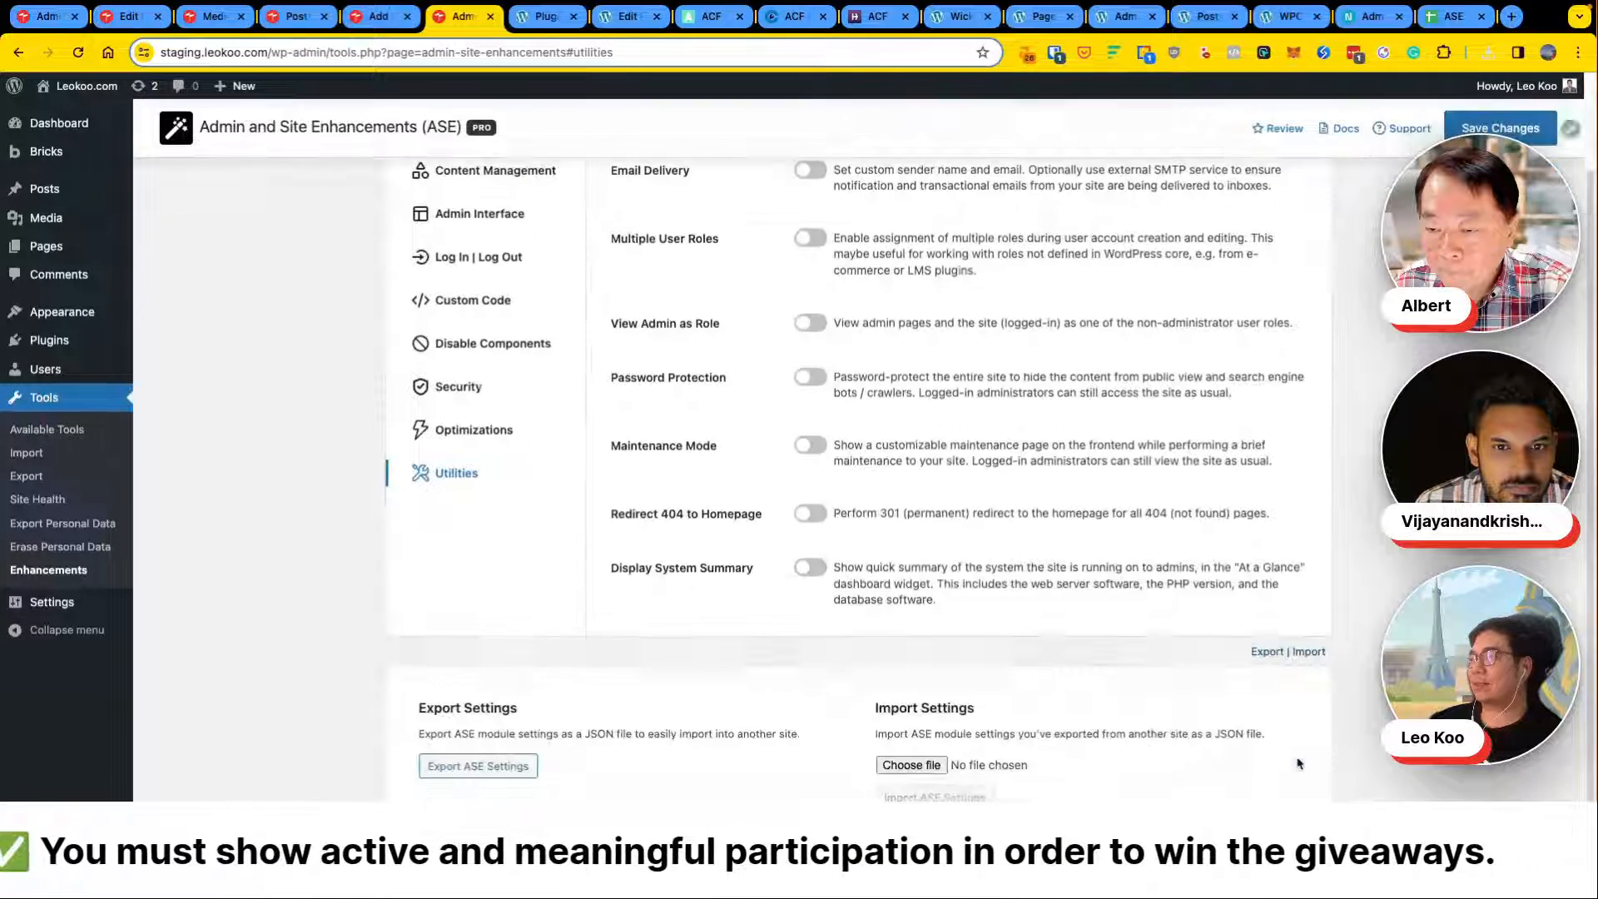
left_click(924, 762)
left_click(574, 289)
double_click(575, 287)
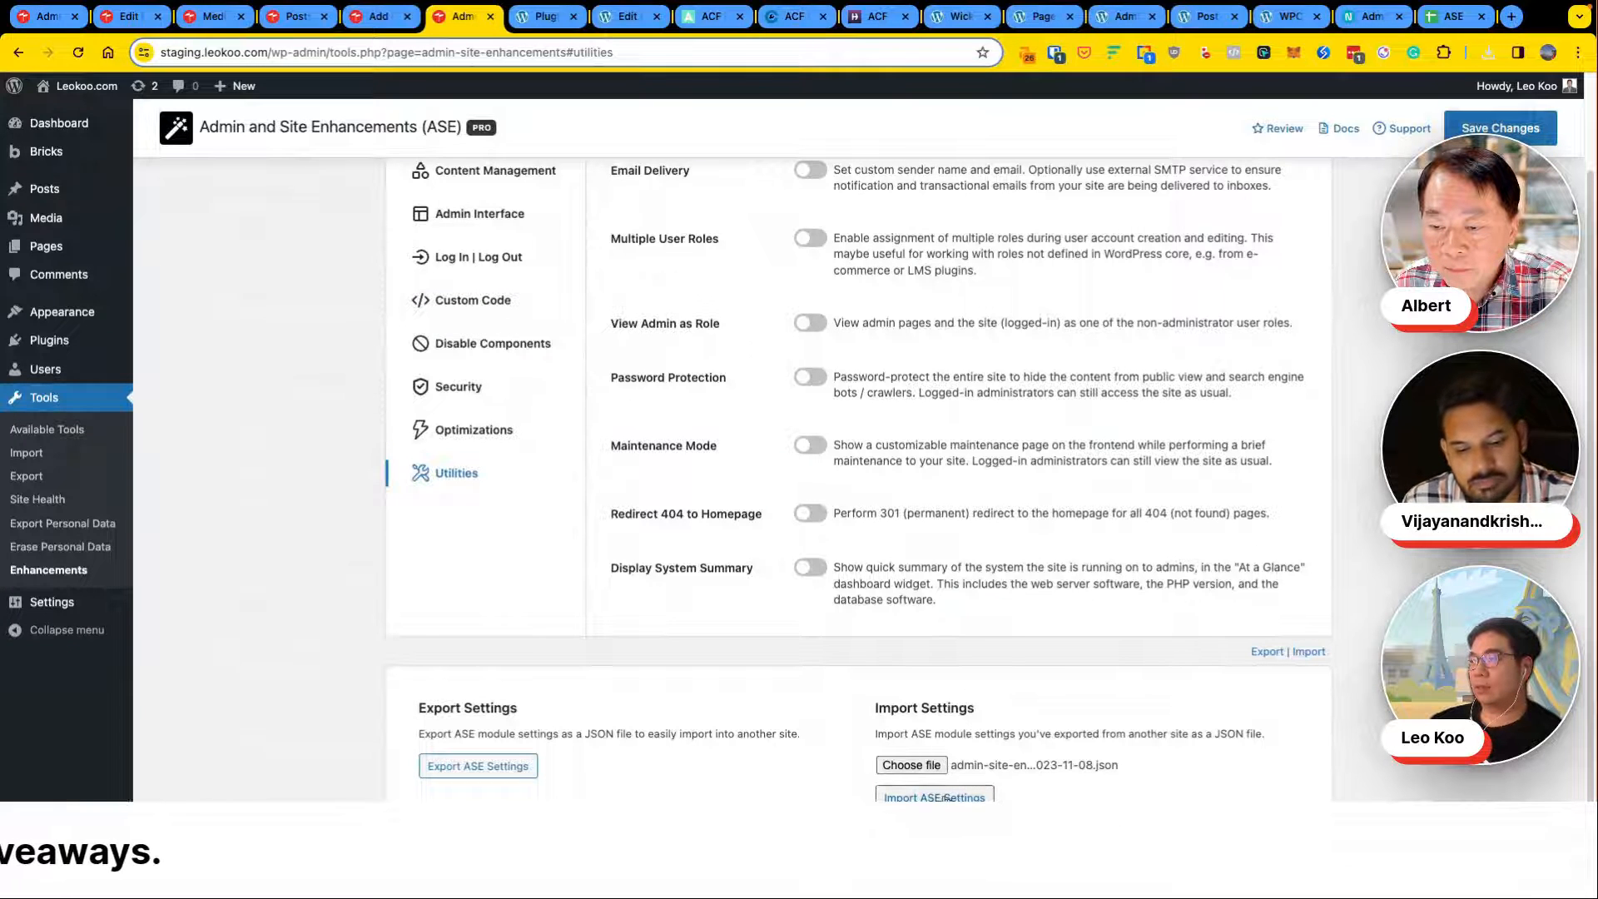
left_click(932, 795)
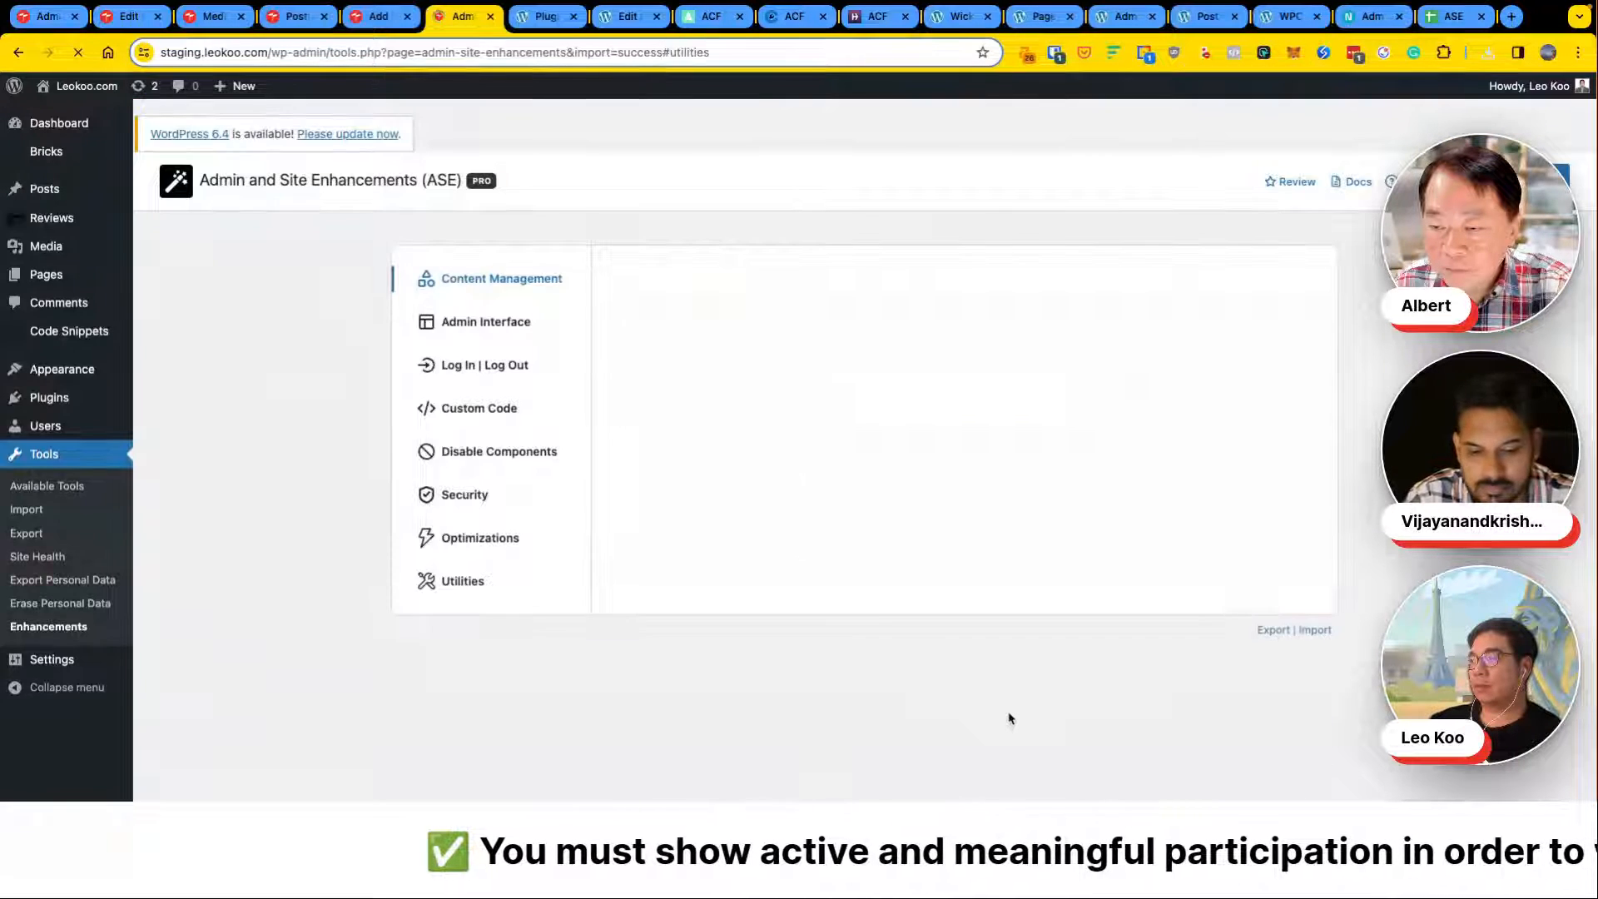
left_click(515, 278)
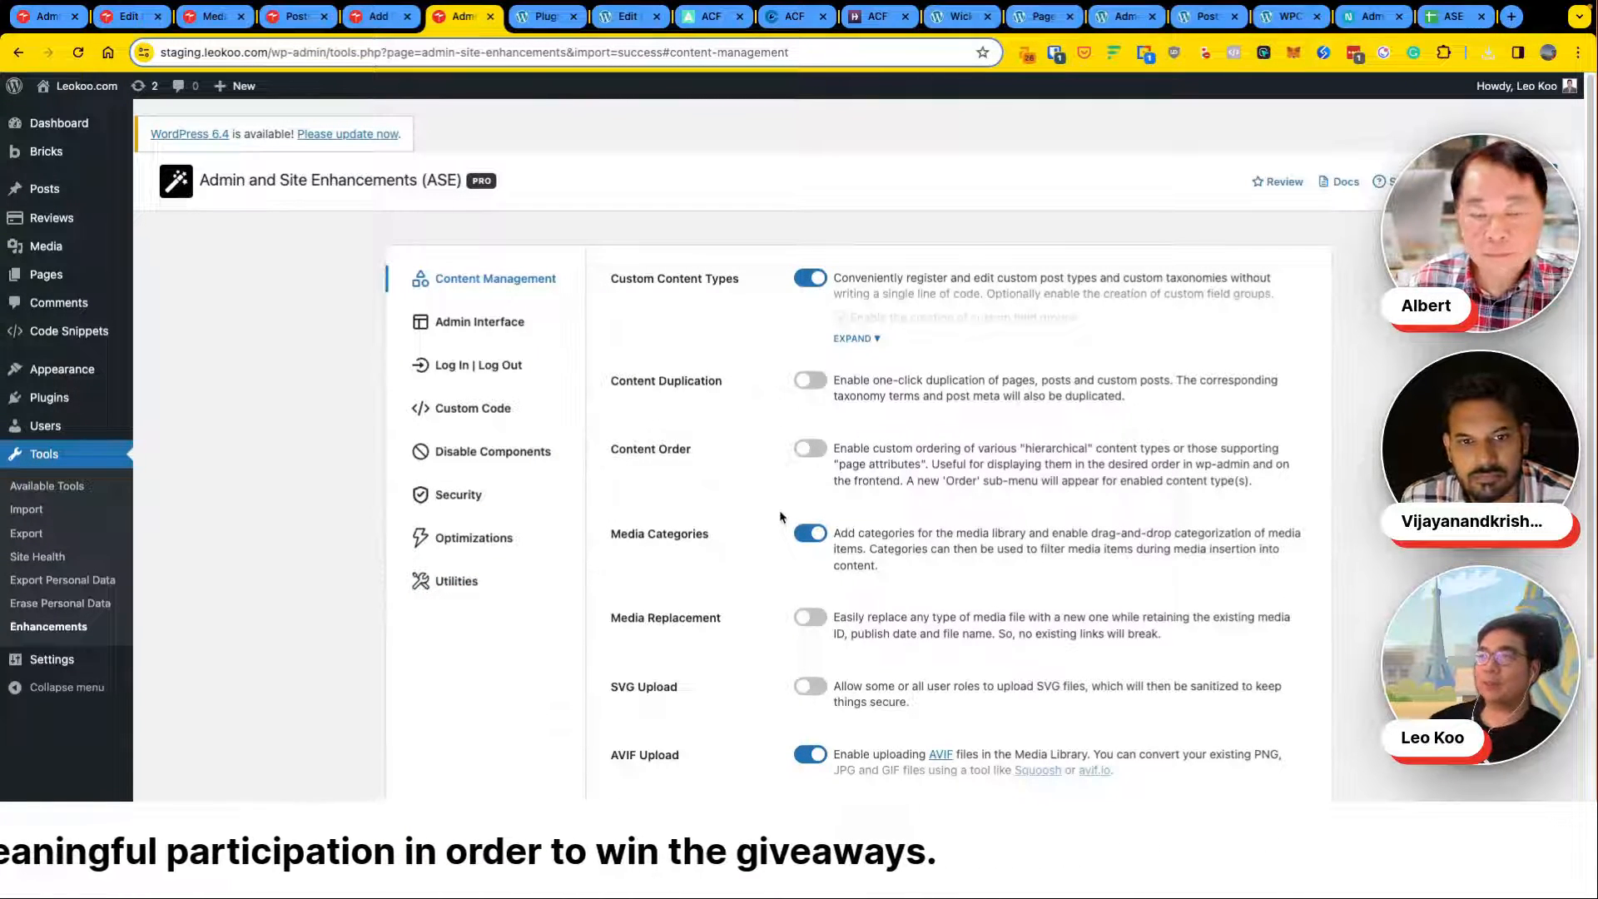
scroll(780, 517, "down", 1)
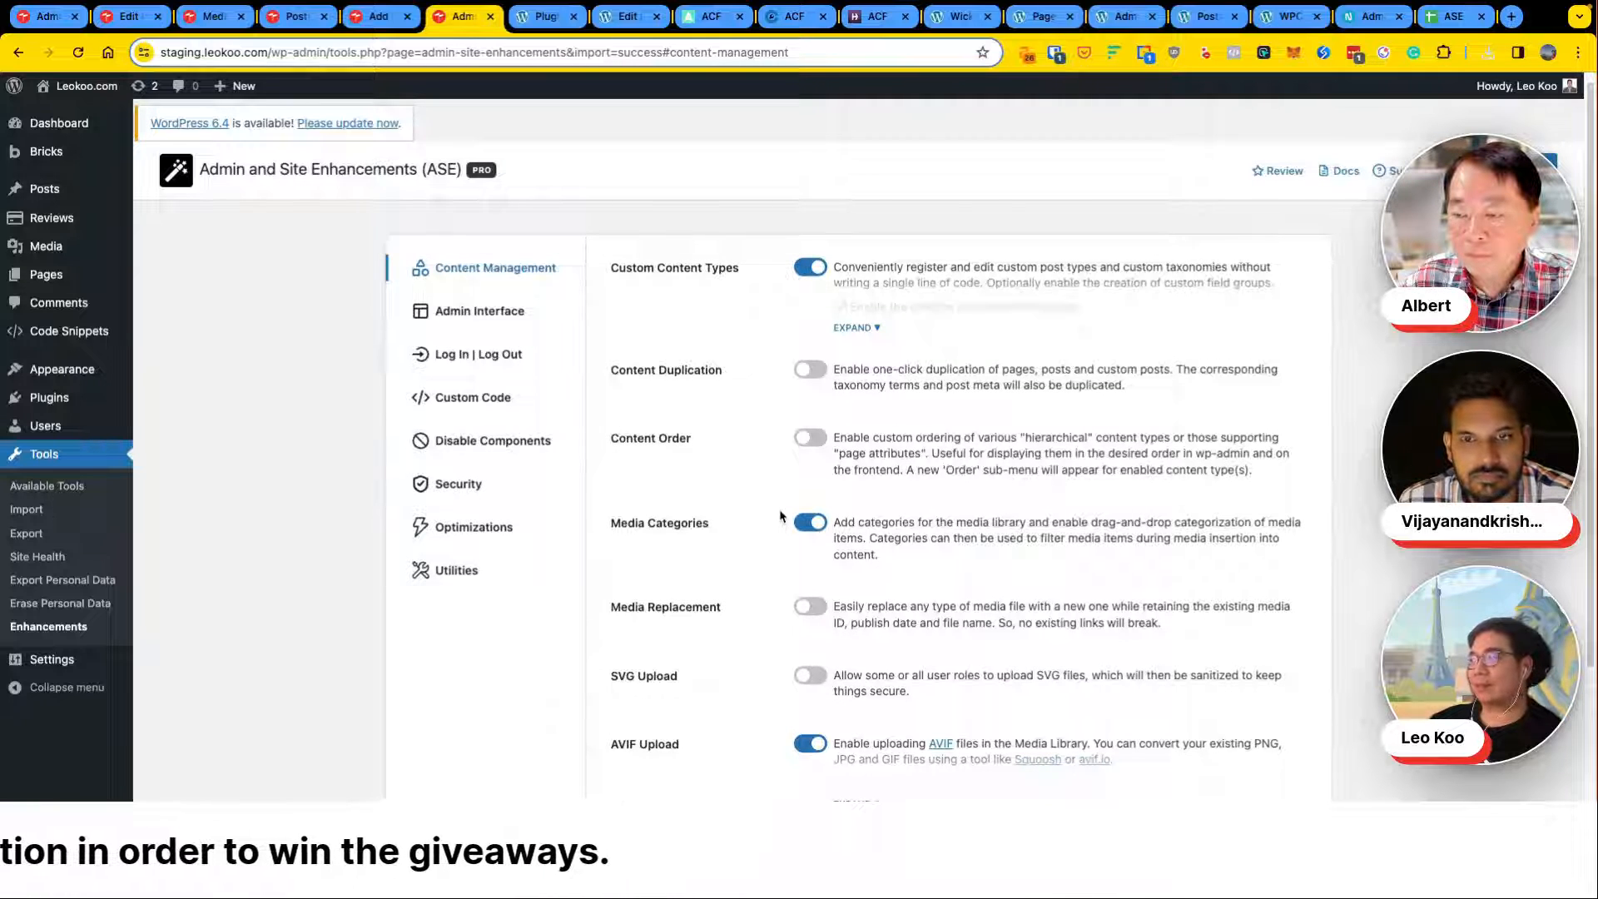
scroll(779, 516, "down", 5)
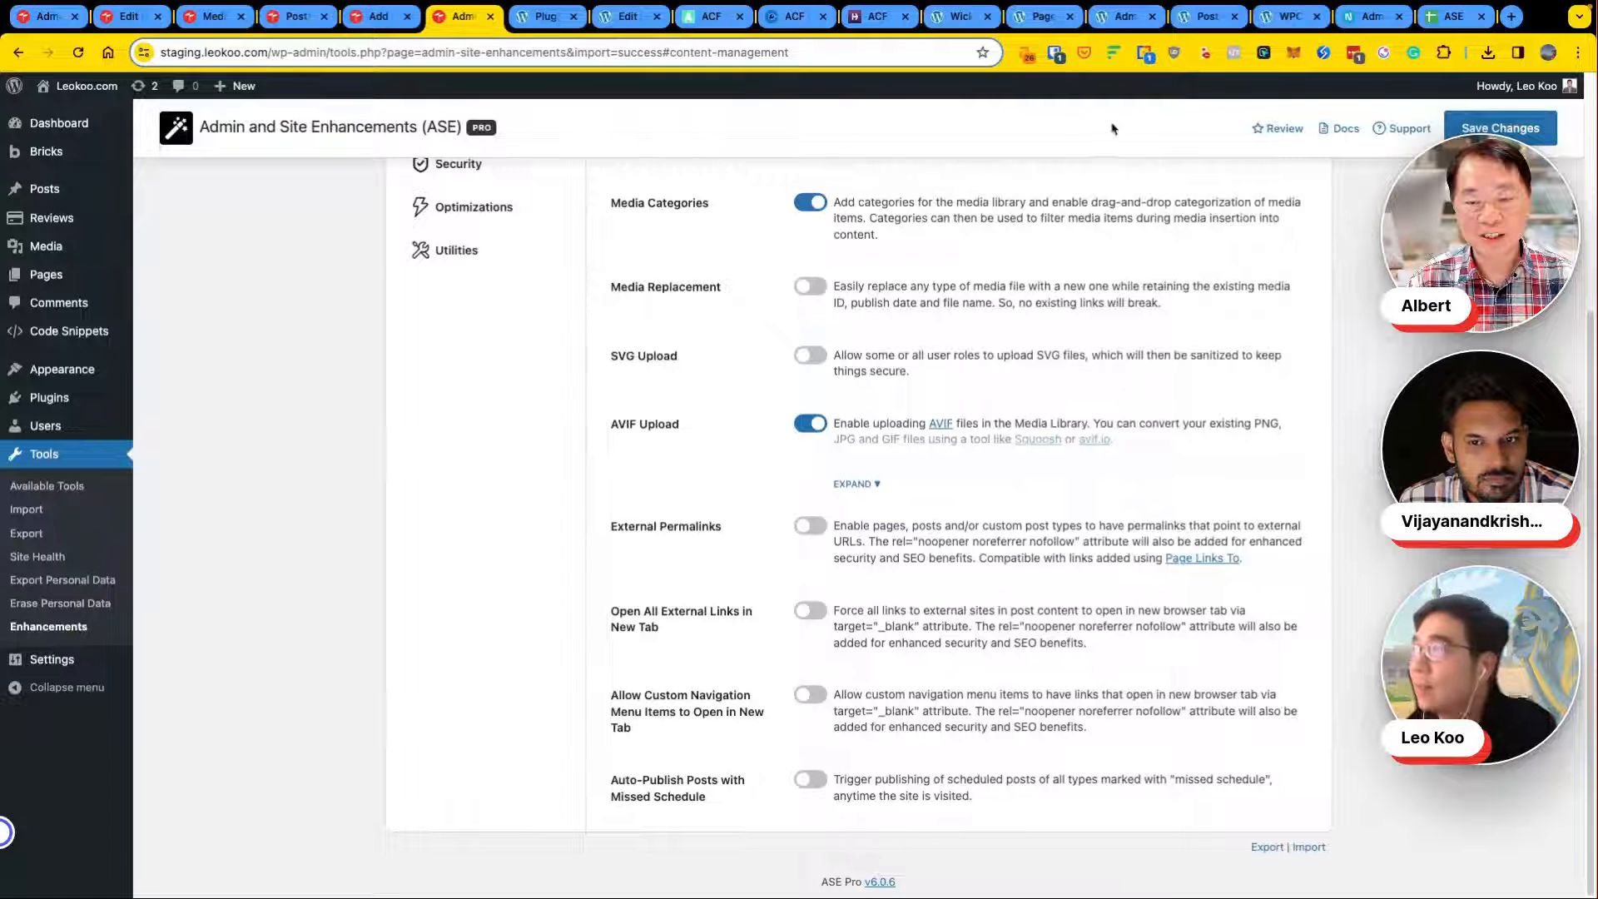
Step: Open the WP Extended modules page on the test site, and bring up the "ASE Pro vs WPExtended Pro" comparison sheet in Google Sheets
left_click(547, 19)
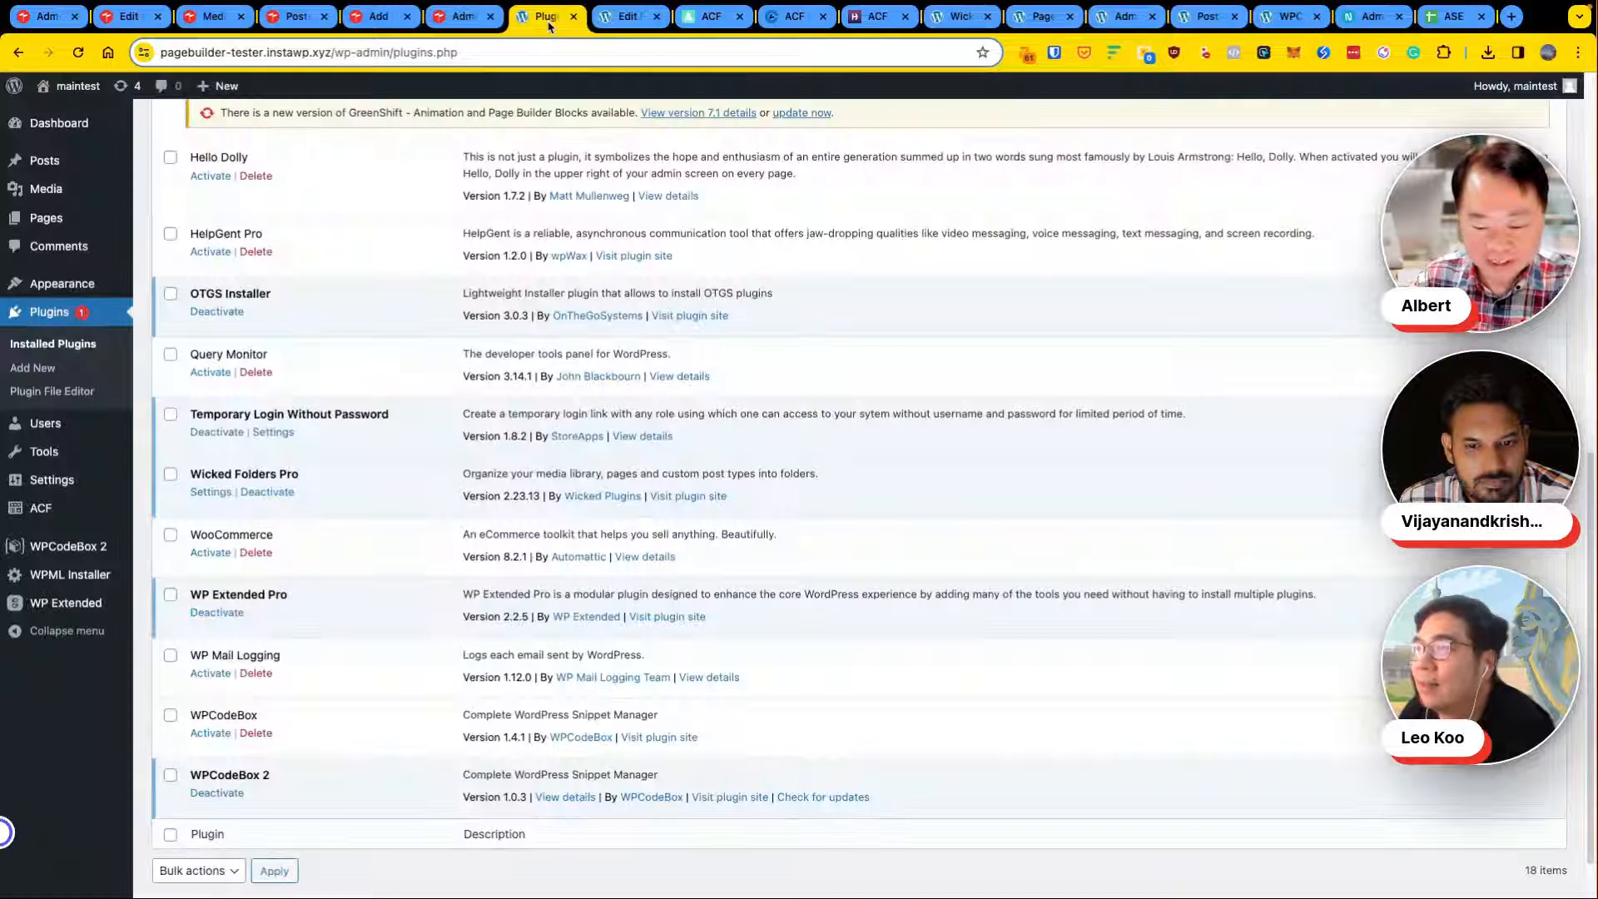
left_click(81, 606)
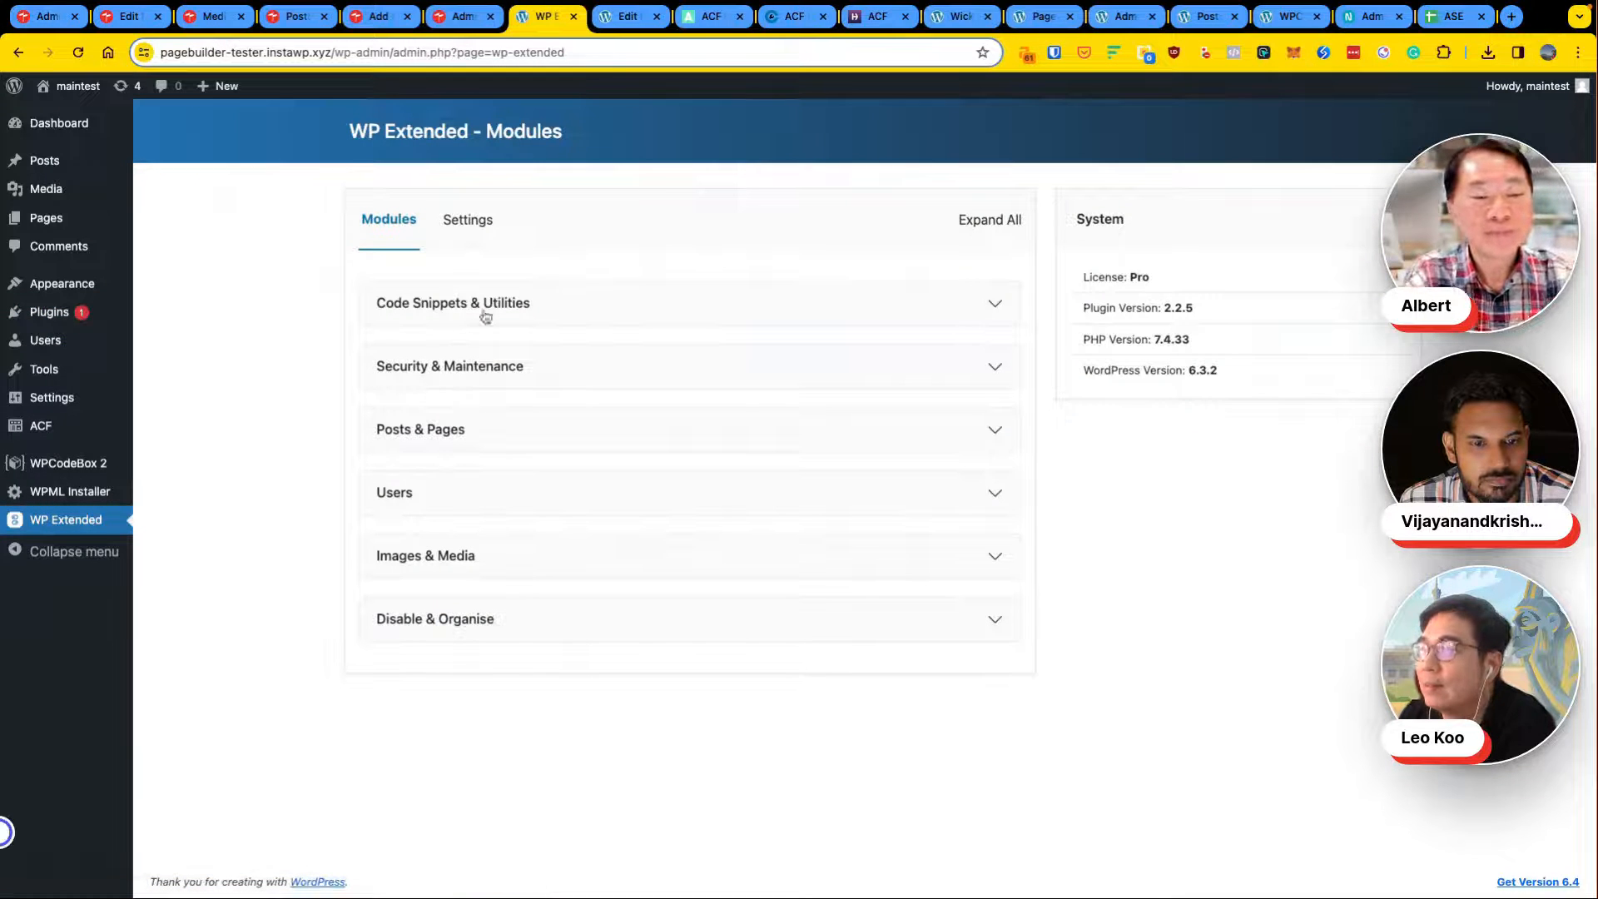
left_click(1463, 25)
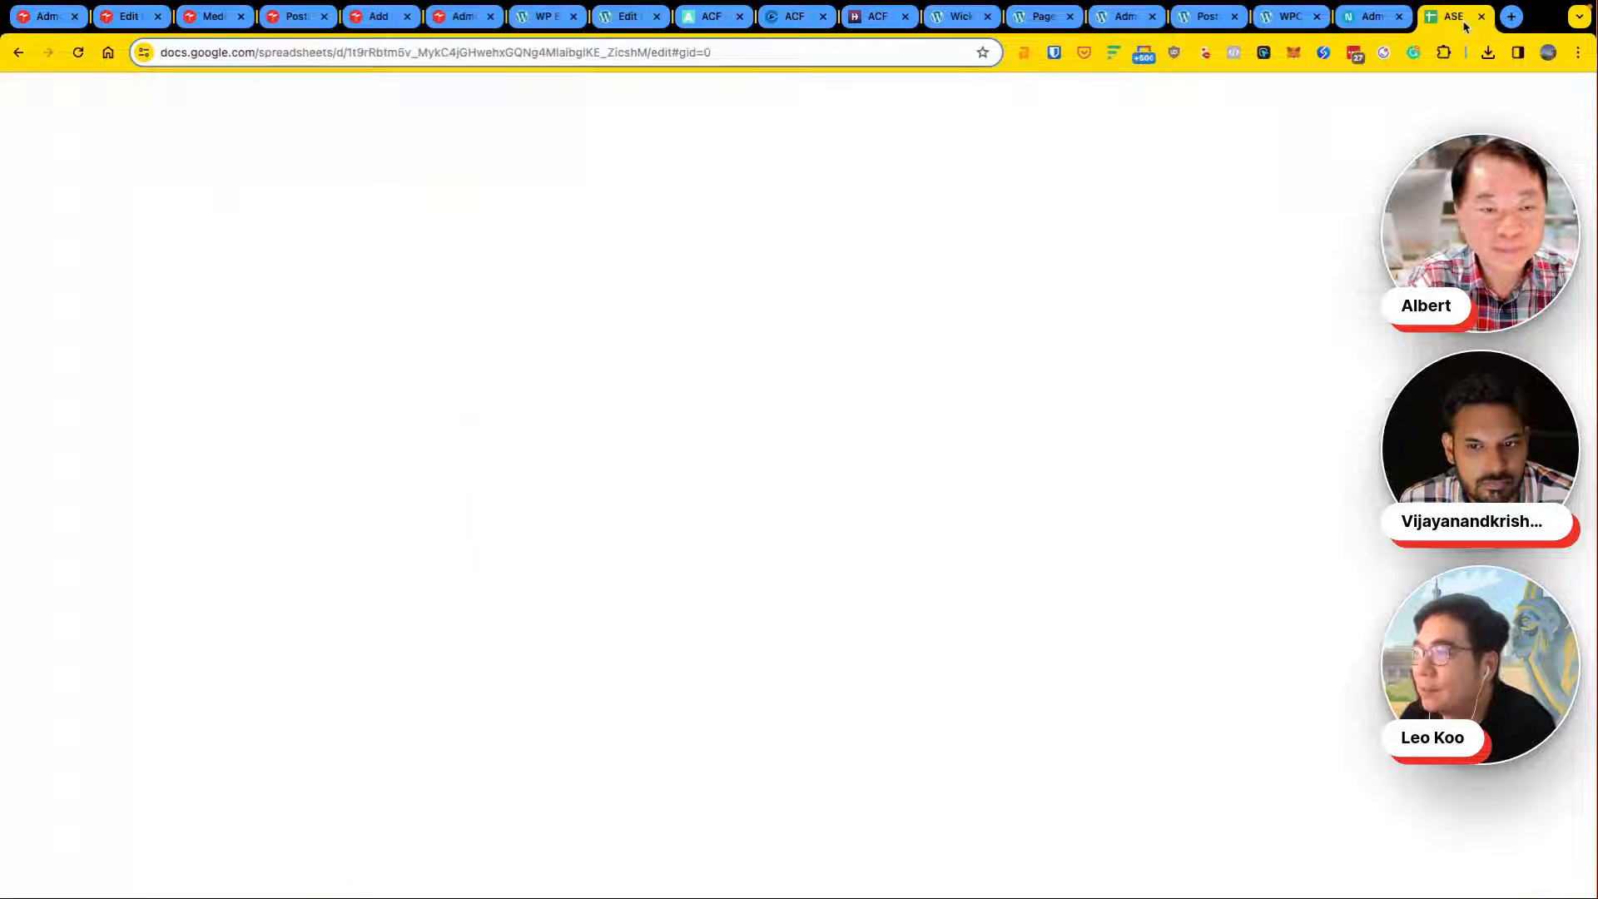
scroll(613, 442, "up", 10)
scroll(614, 442, "up", 5)
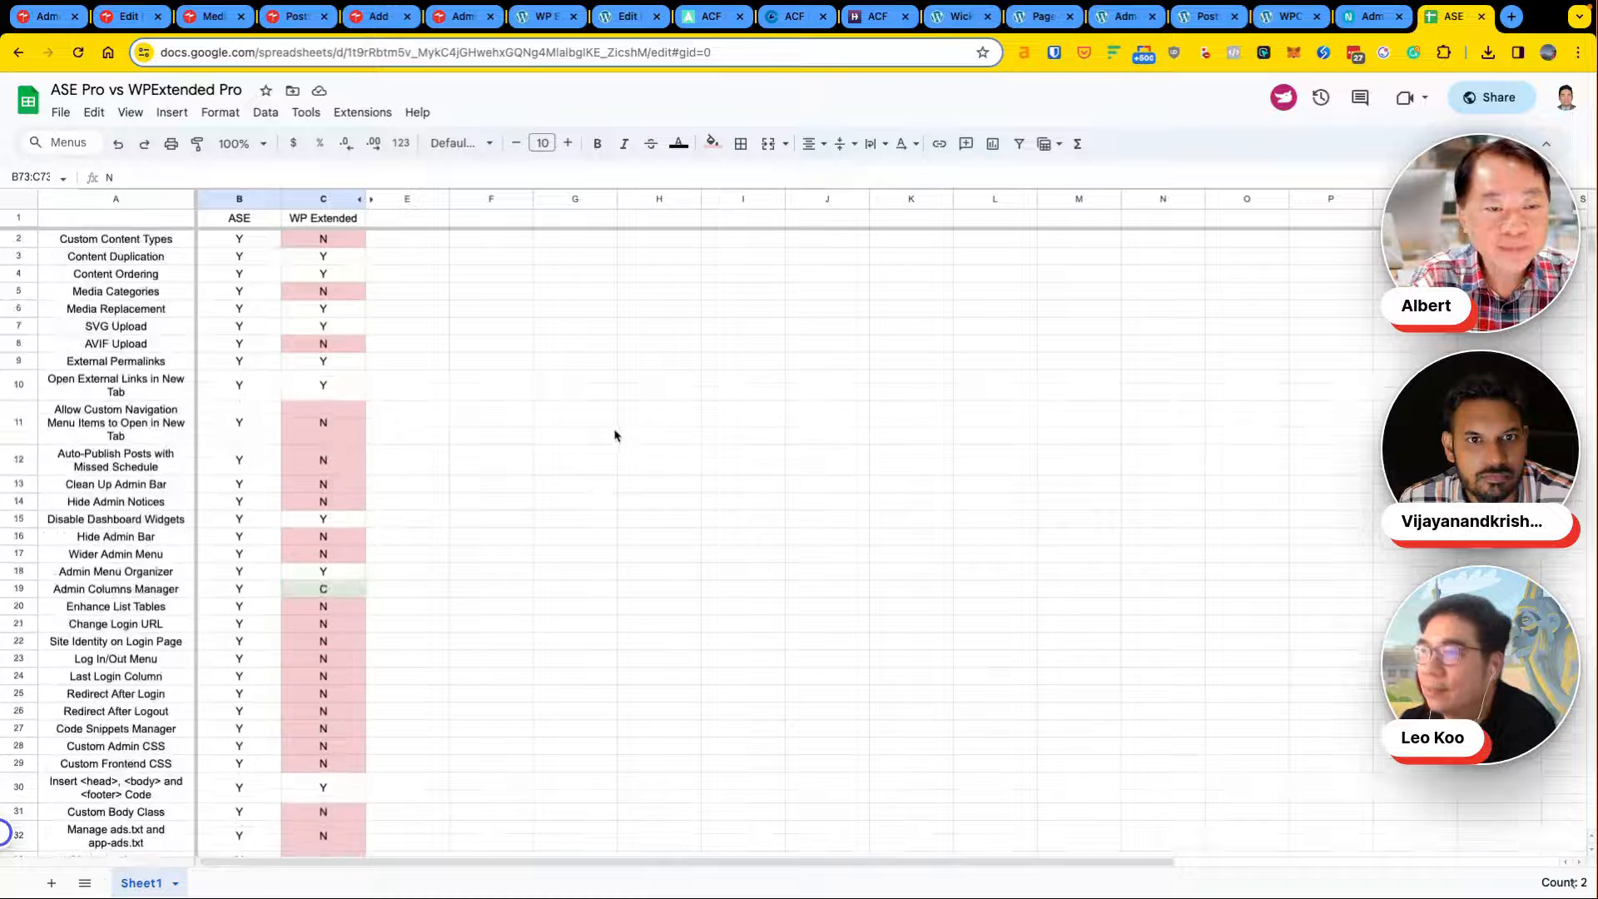
Step: Compare the ASE and WP Extended columns for the features from Custom Content Types to Allow Custom Navigation Menu Items to Open in New Tab
left_click(578, 426)
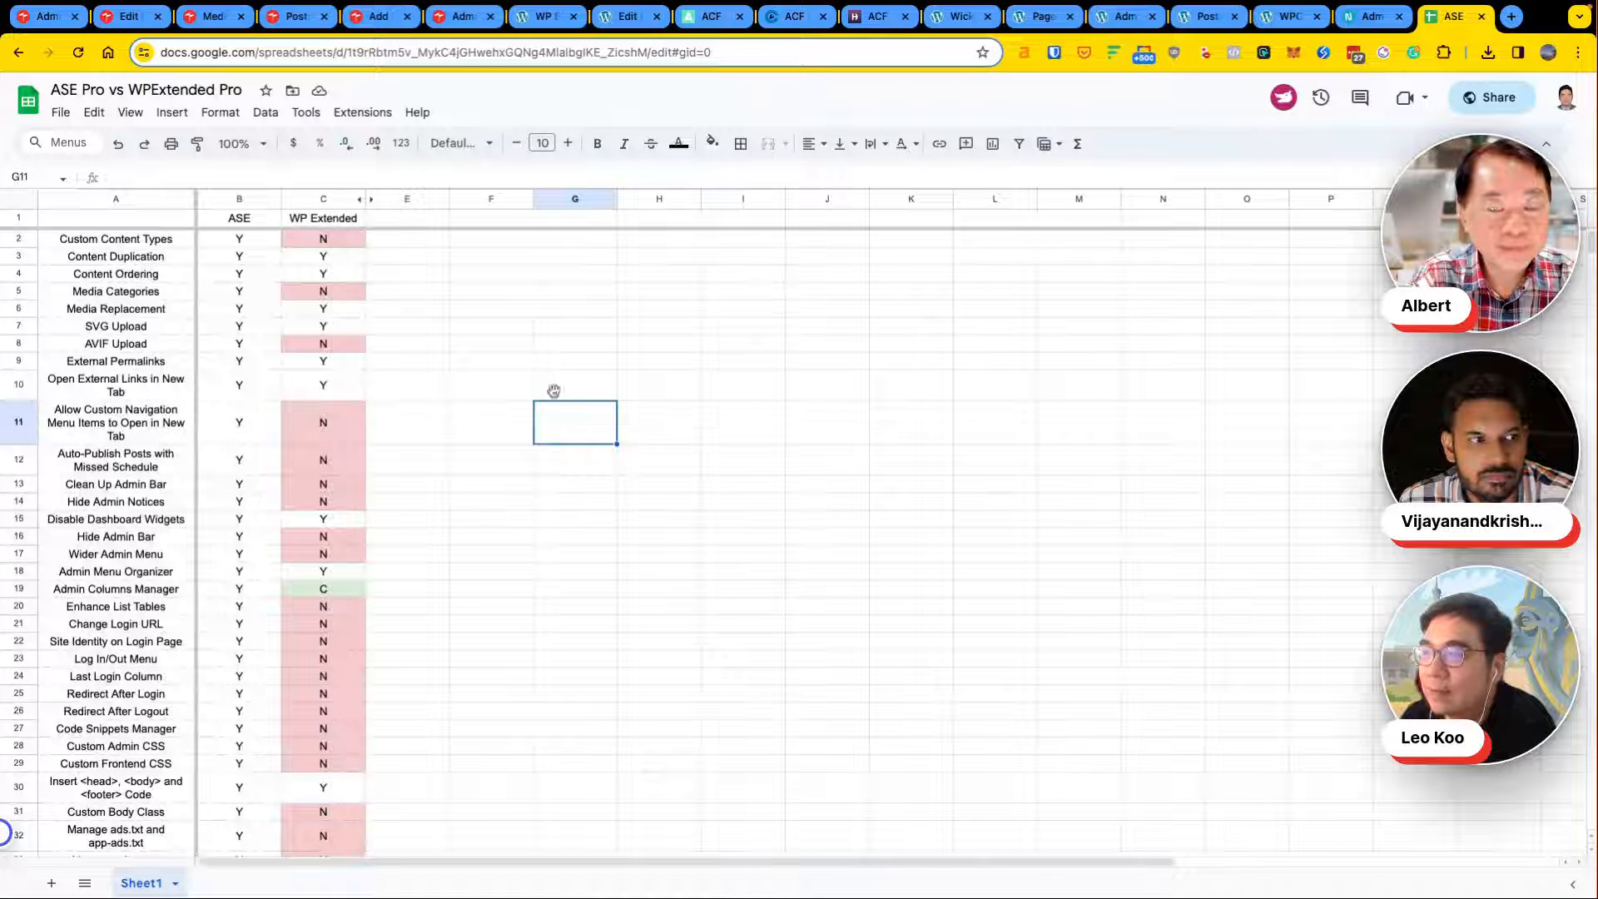
left_click(247, 221)
left_click(291, 223)
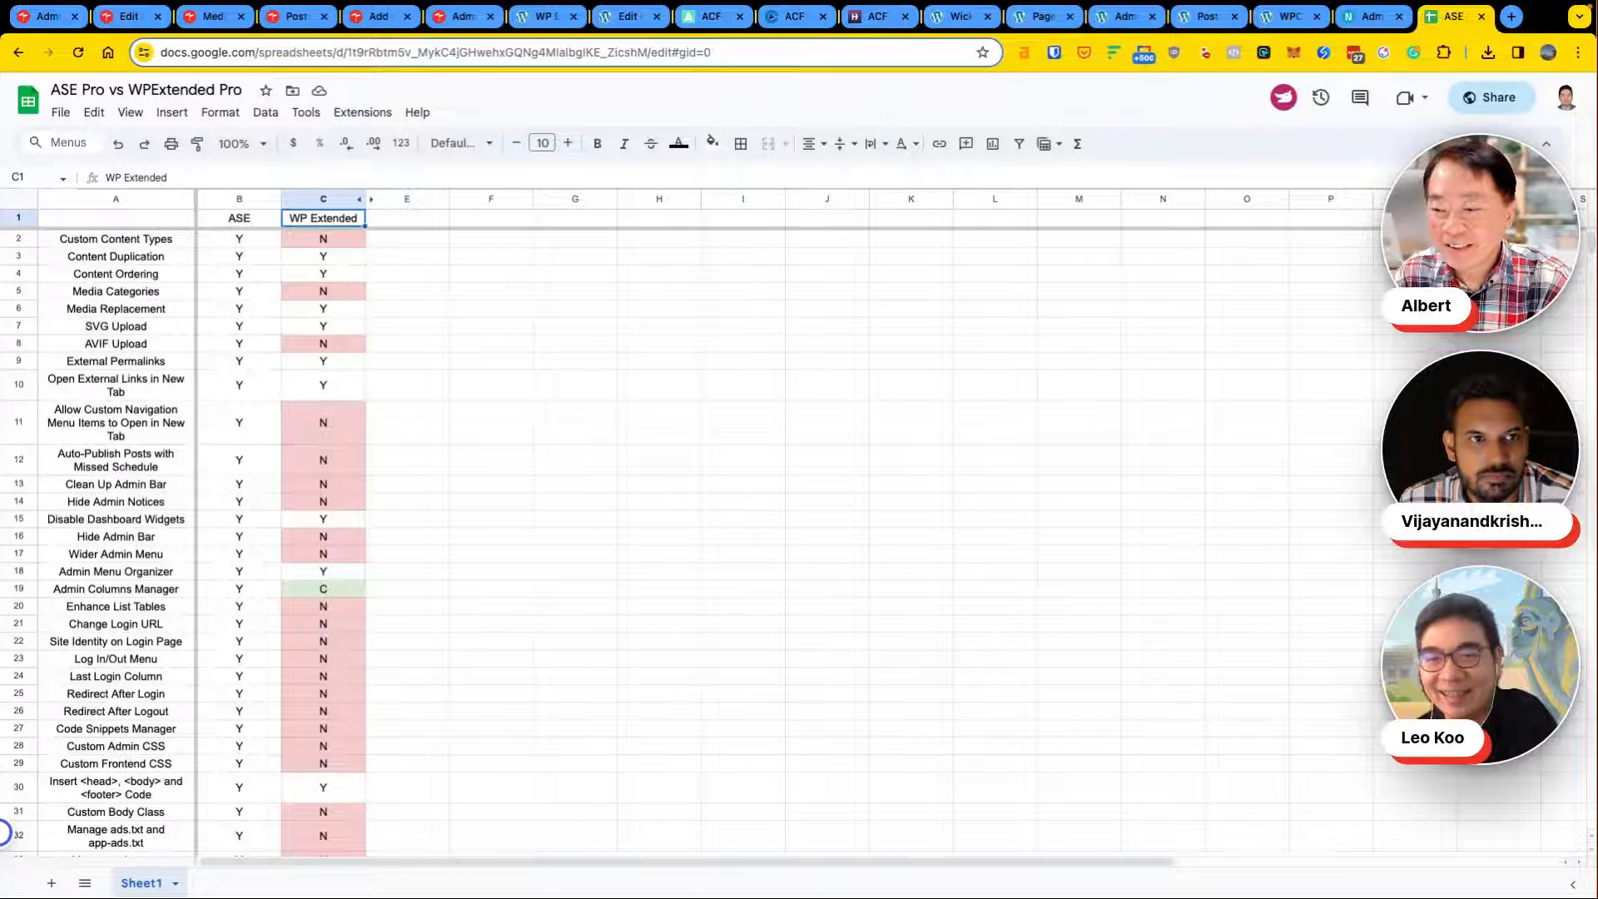
left_click(778, 396)
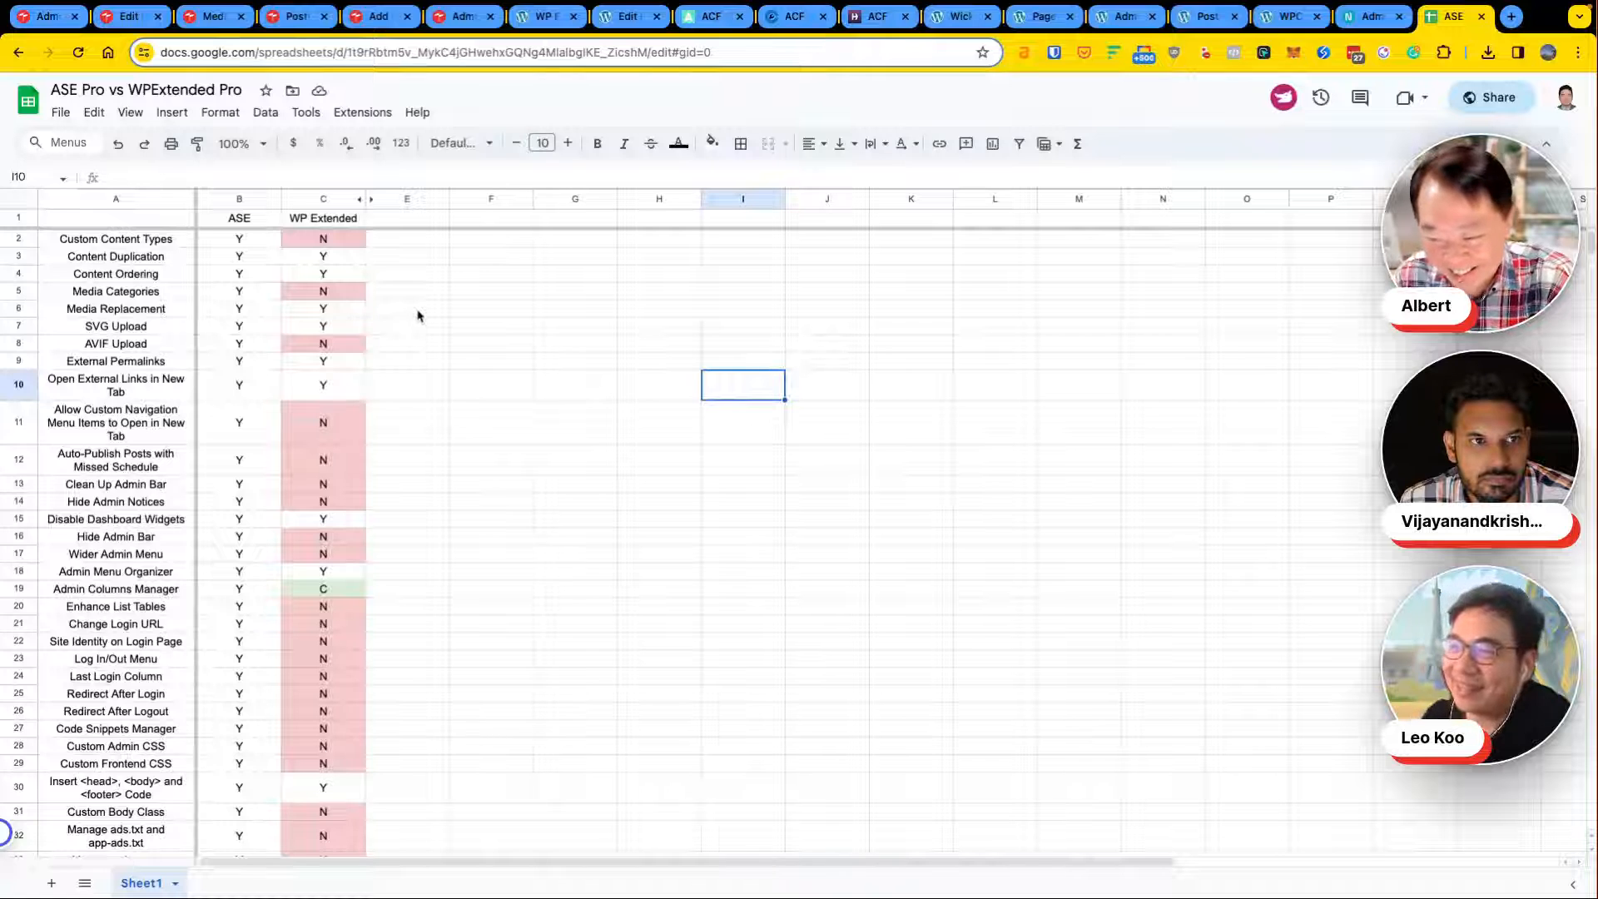
left_click(248, 240)
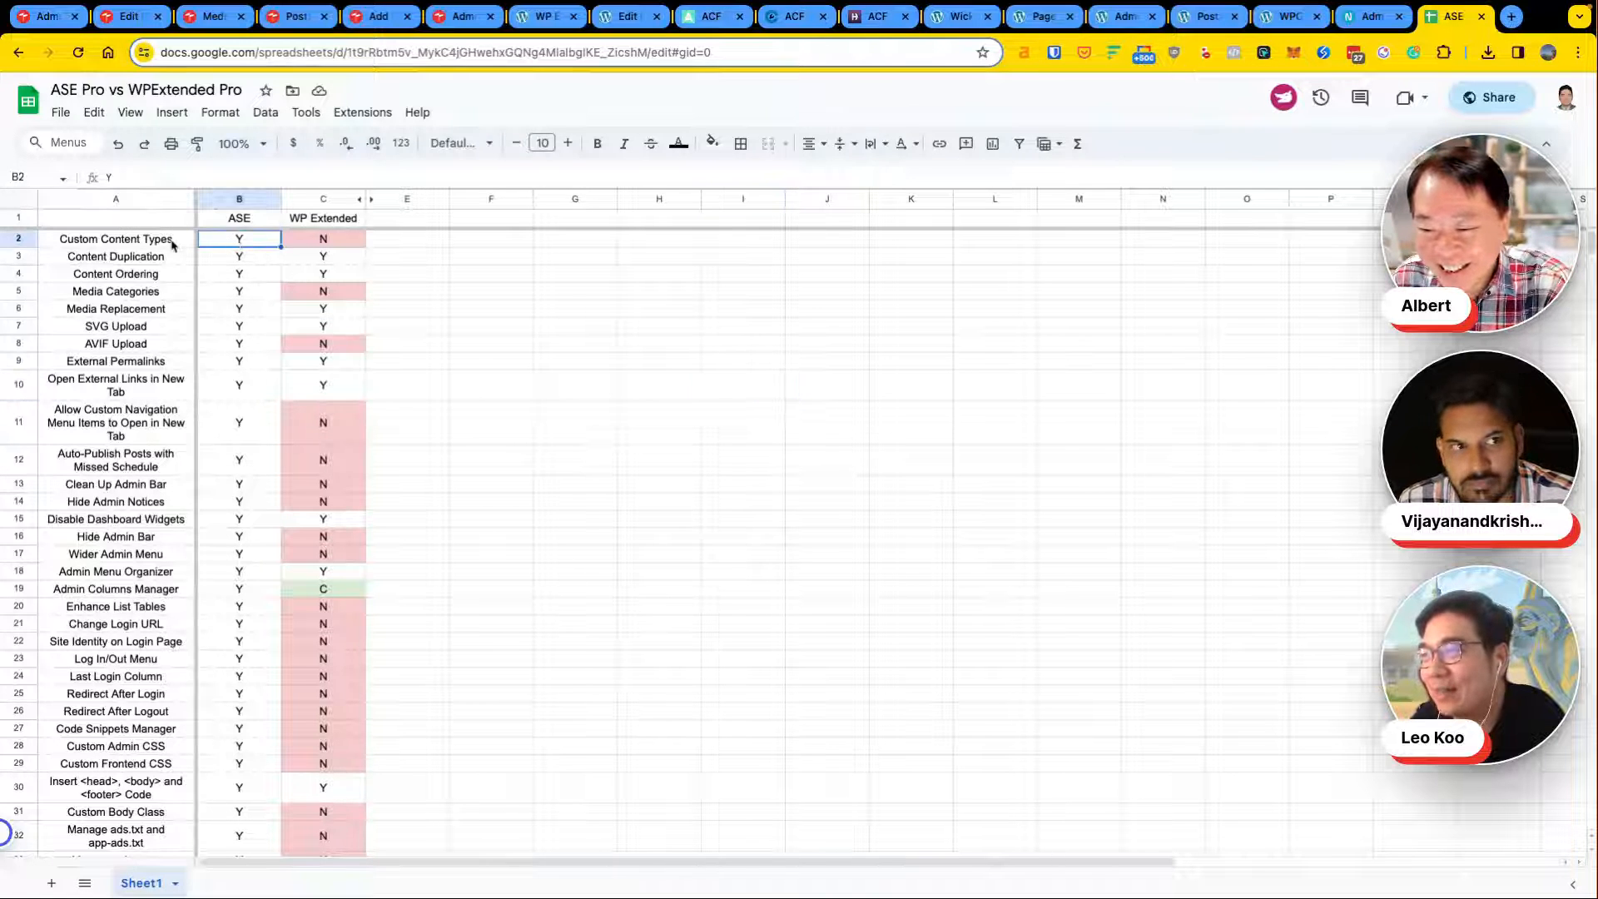
left_click(312, 245)
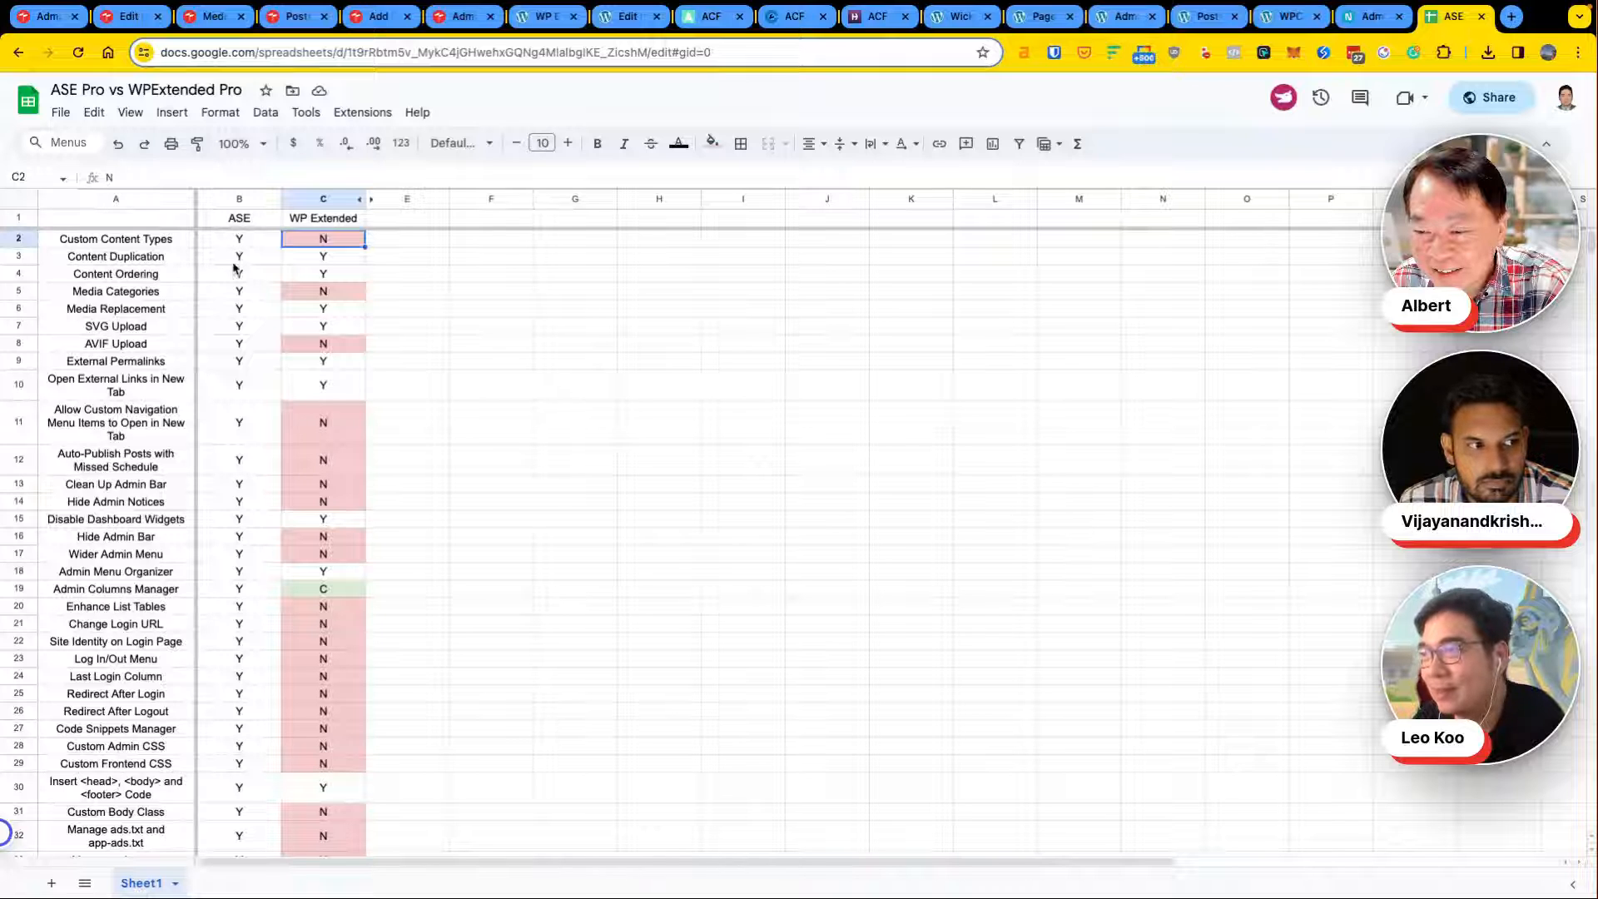
left_click(236, 291)
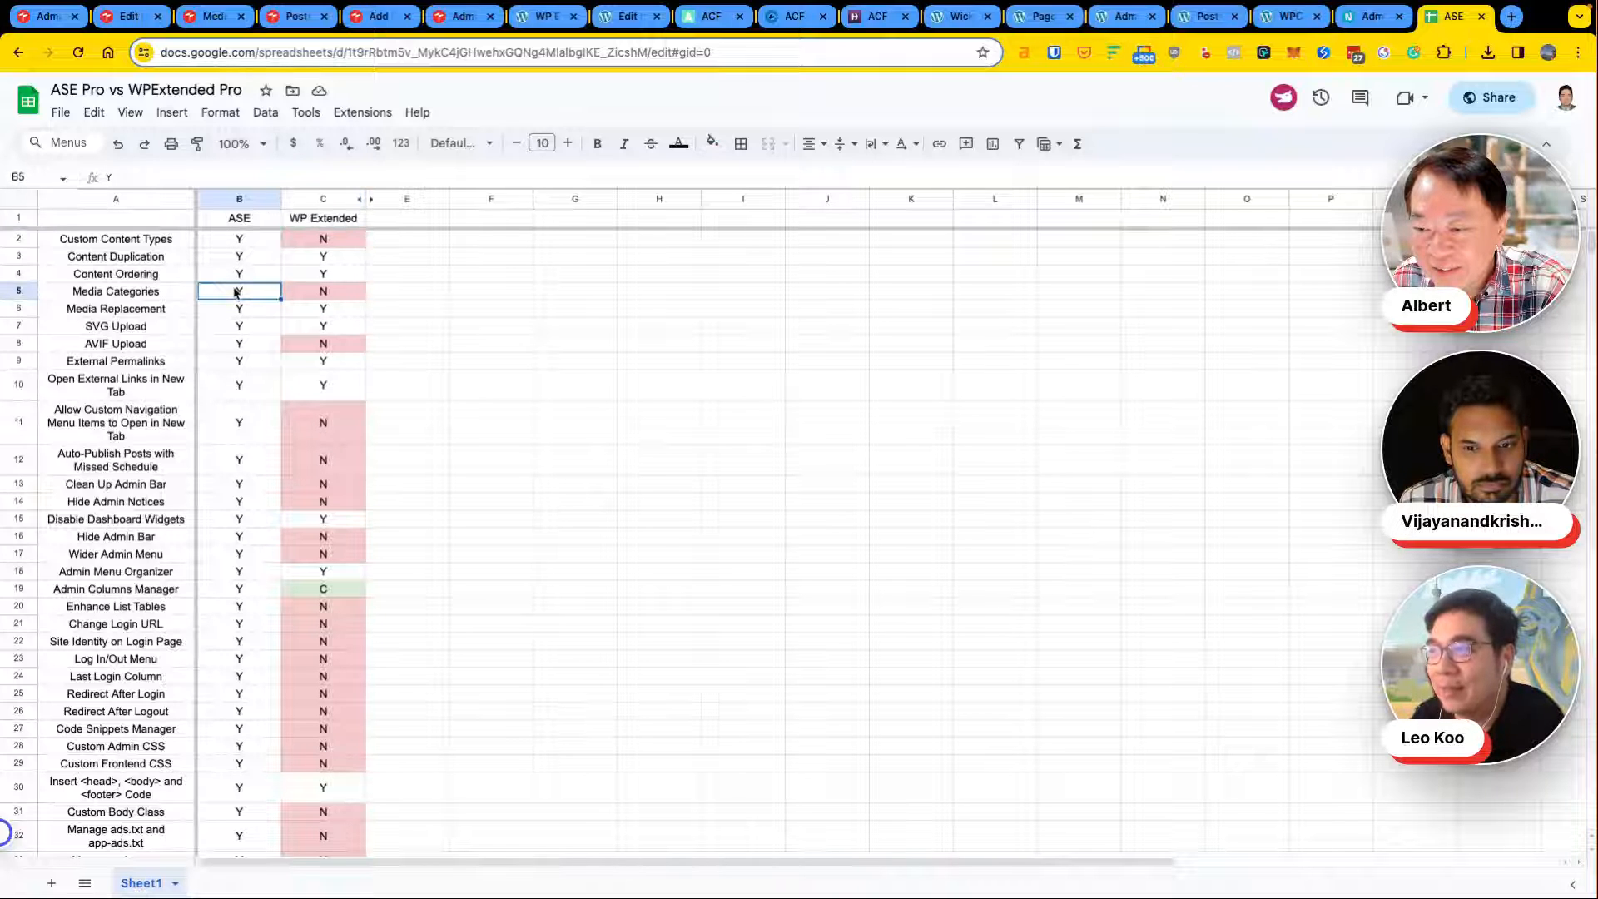
left_click(235, 348)
left_click(238, 423)
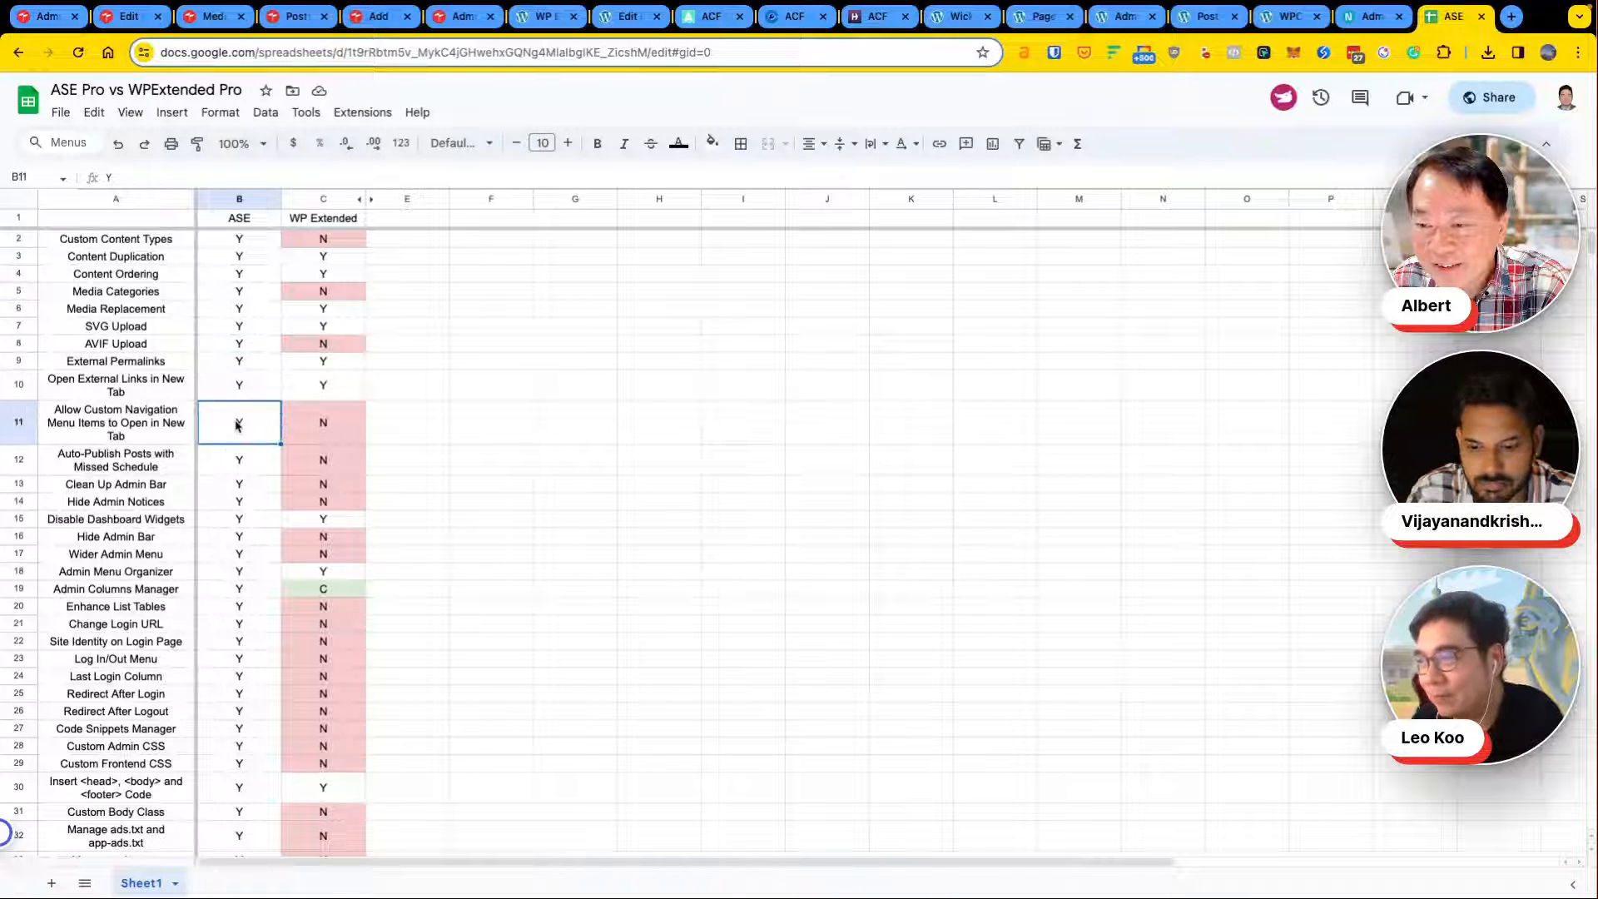
Step: Go through the comparison rows from Auto-Publish Posts with Missed Schedule to Enhance List Tables, including WP Extended's Admin Columns Manager entry
key("Down")
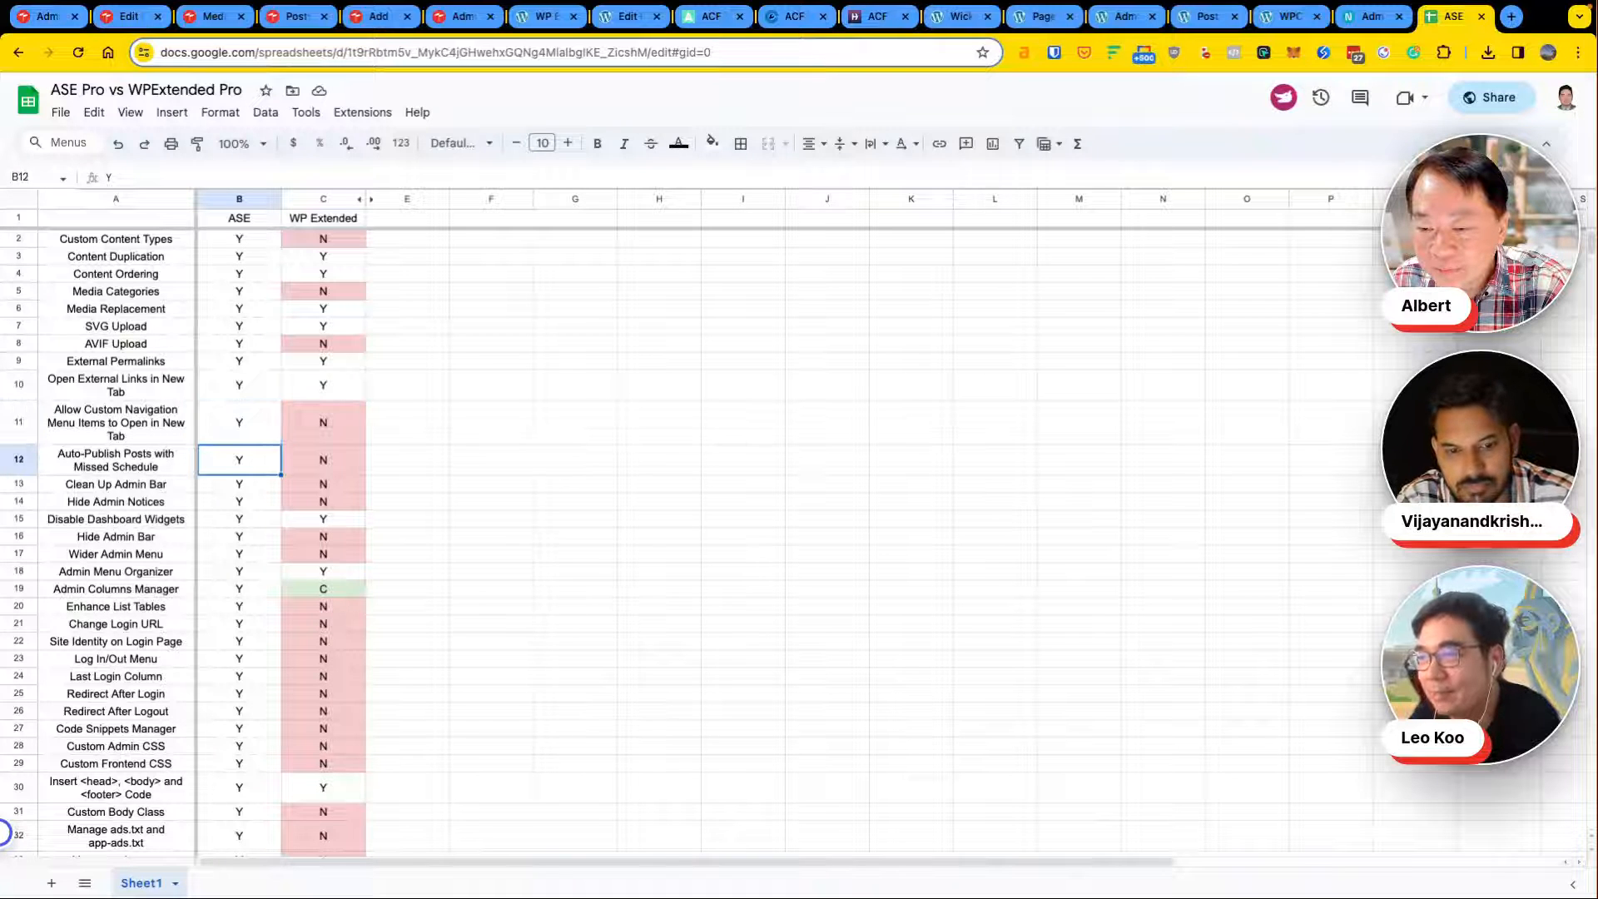
key("Down")
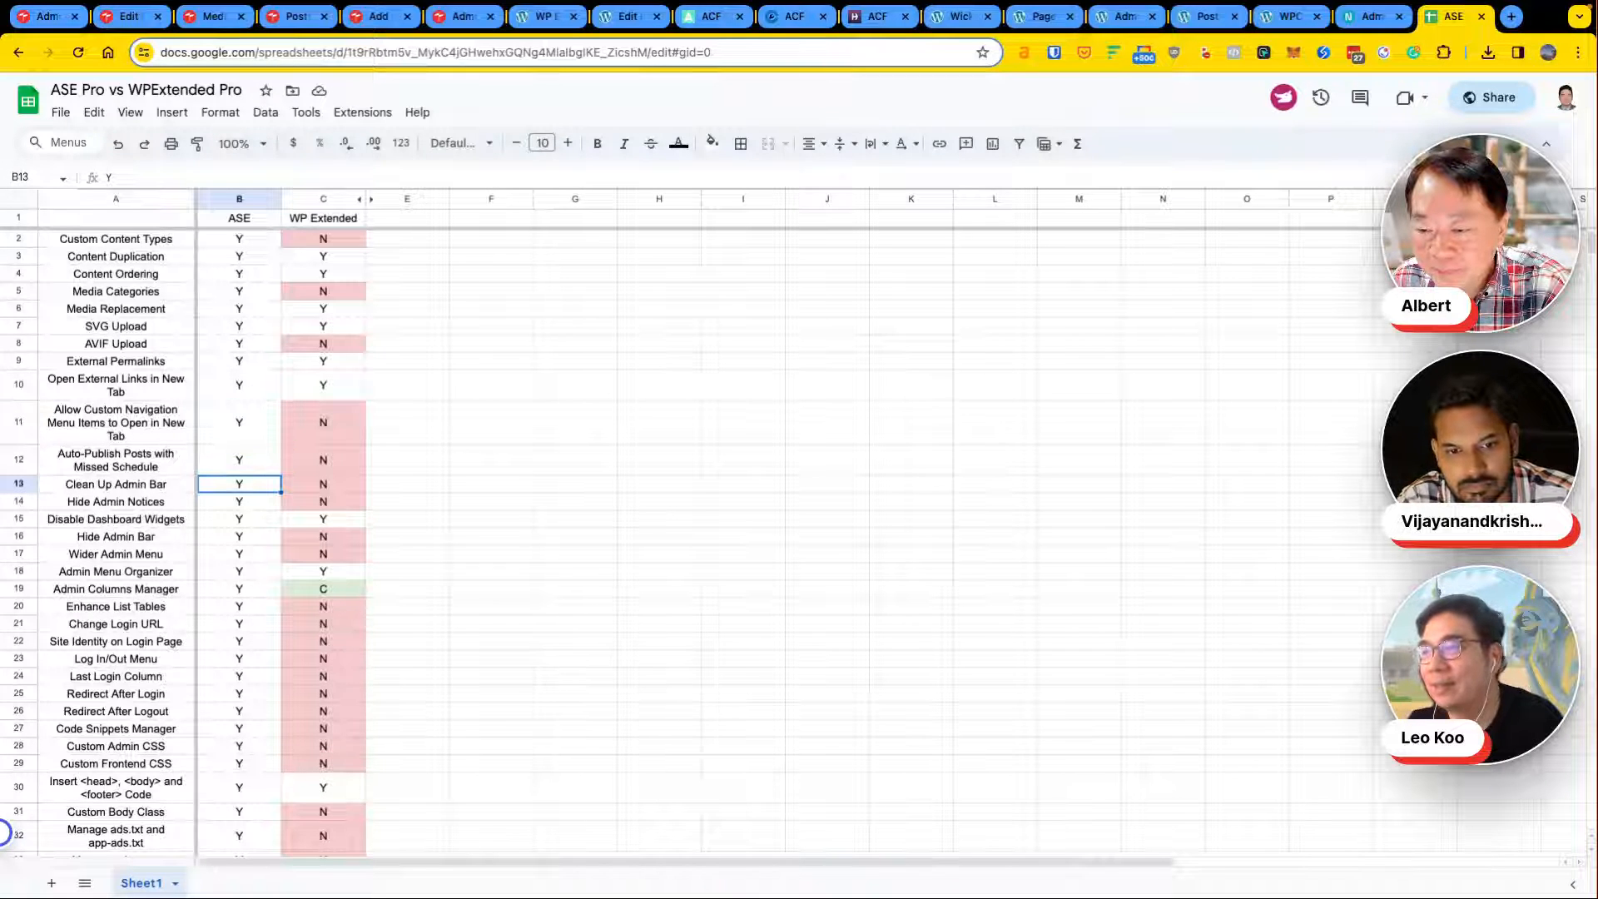
key("Down")
key("Down")
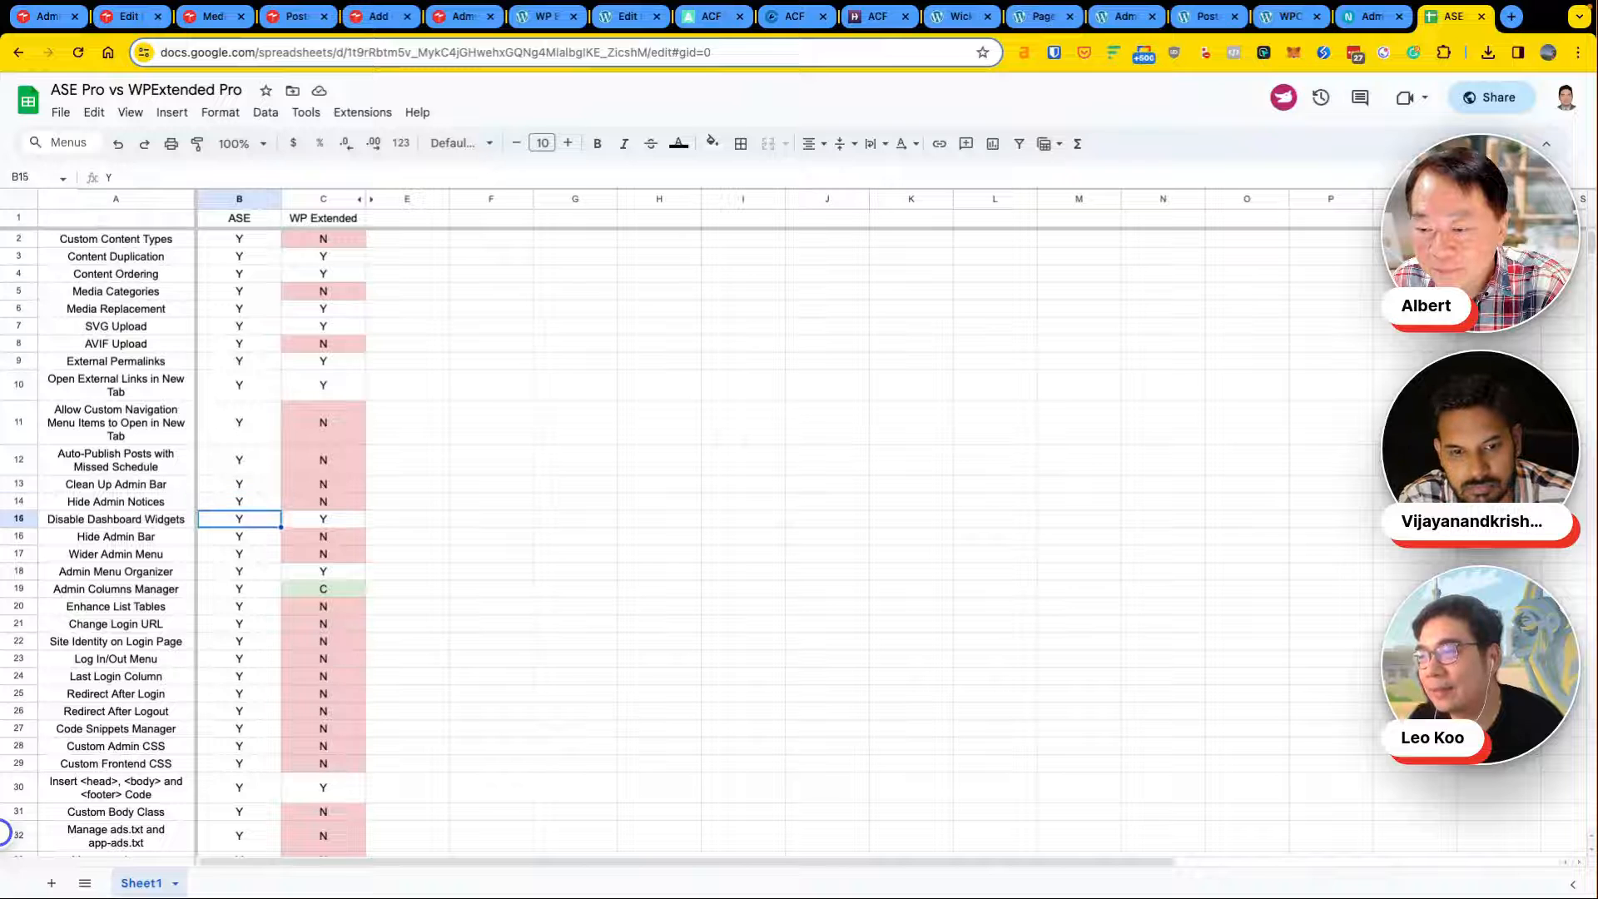
key("Down")
key("Down")
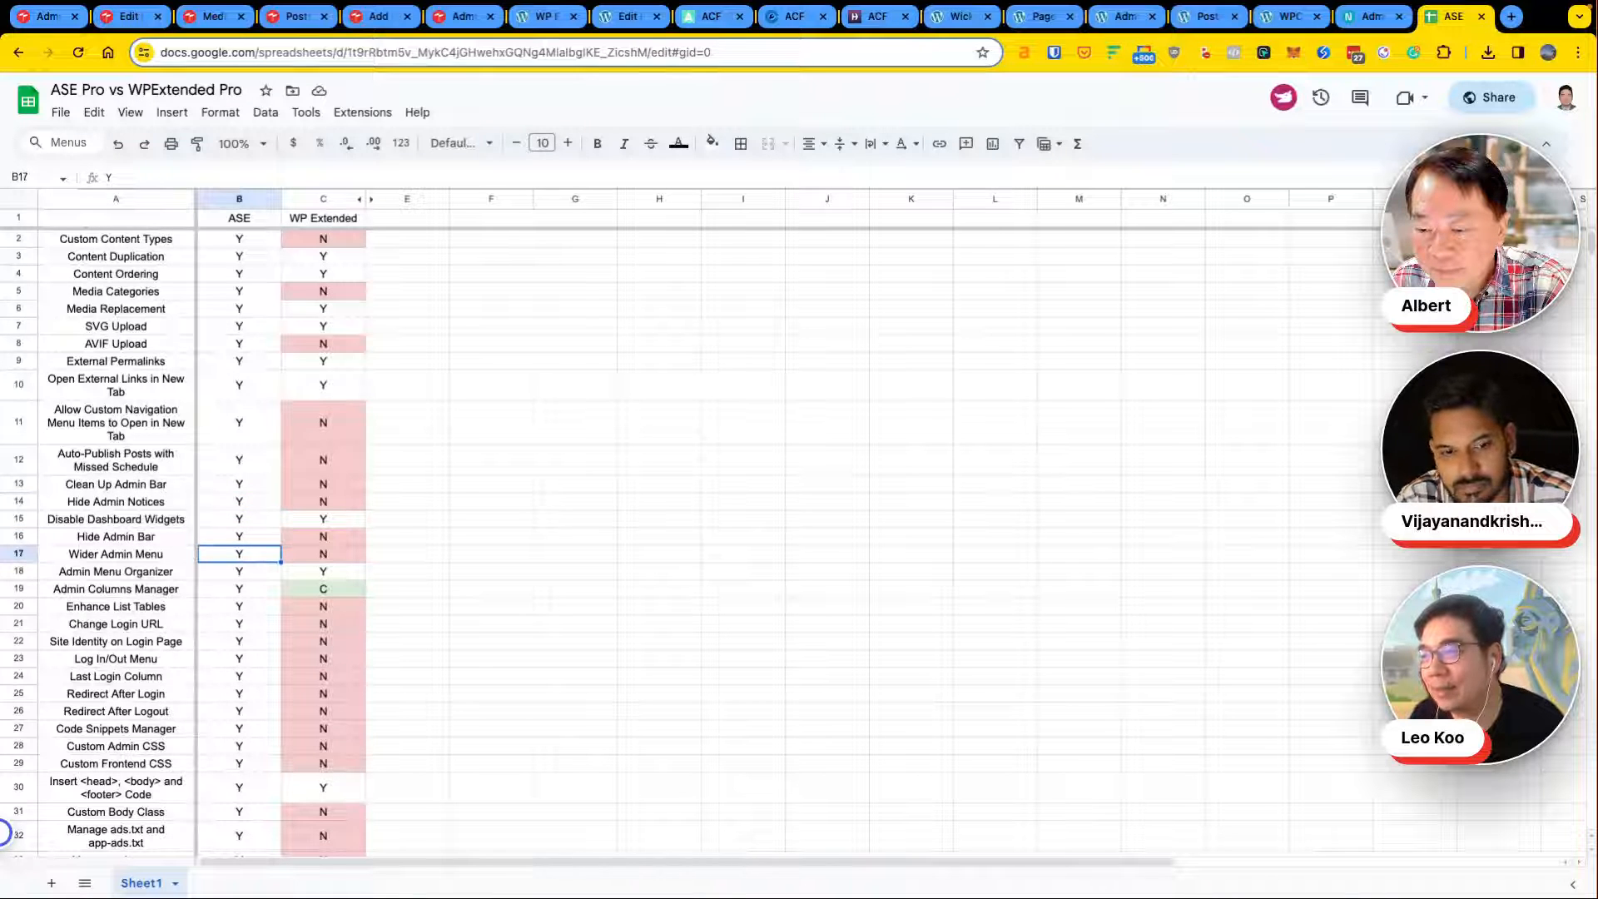
key("Down")
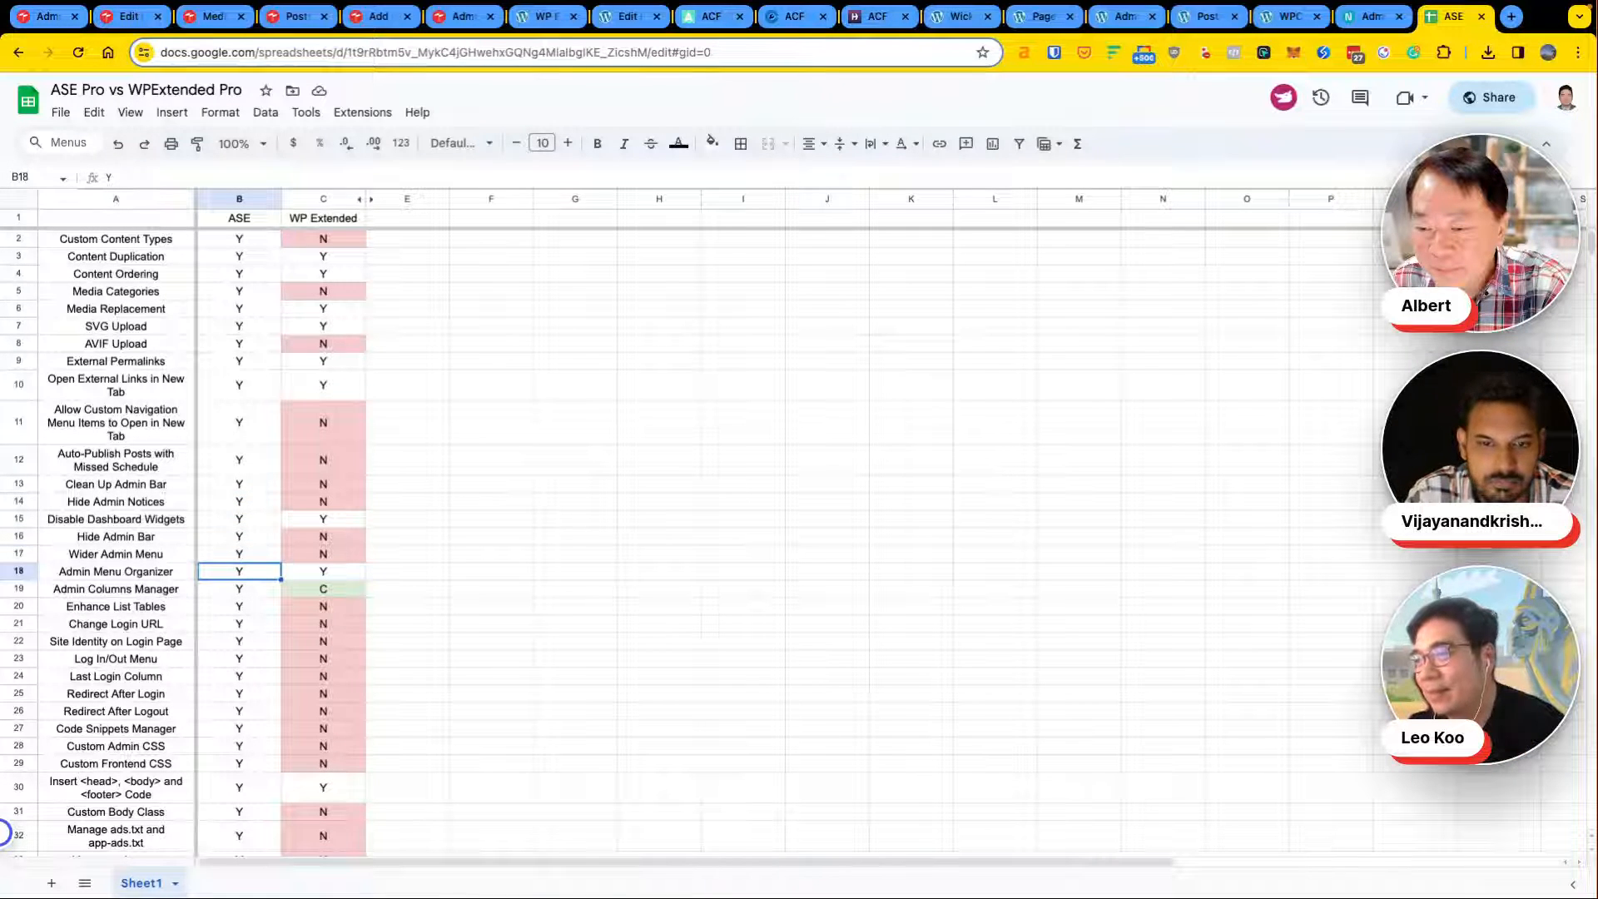
key("Down")
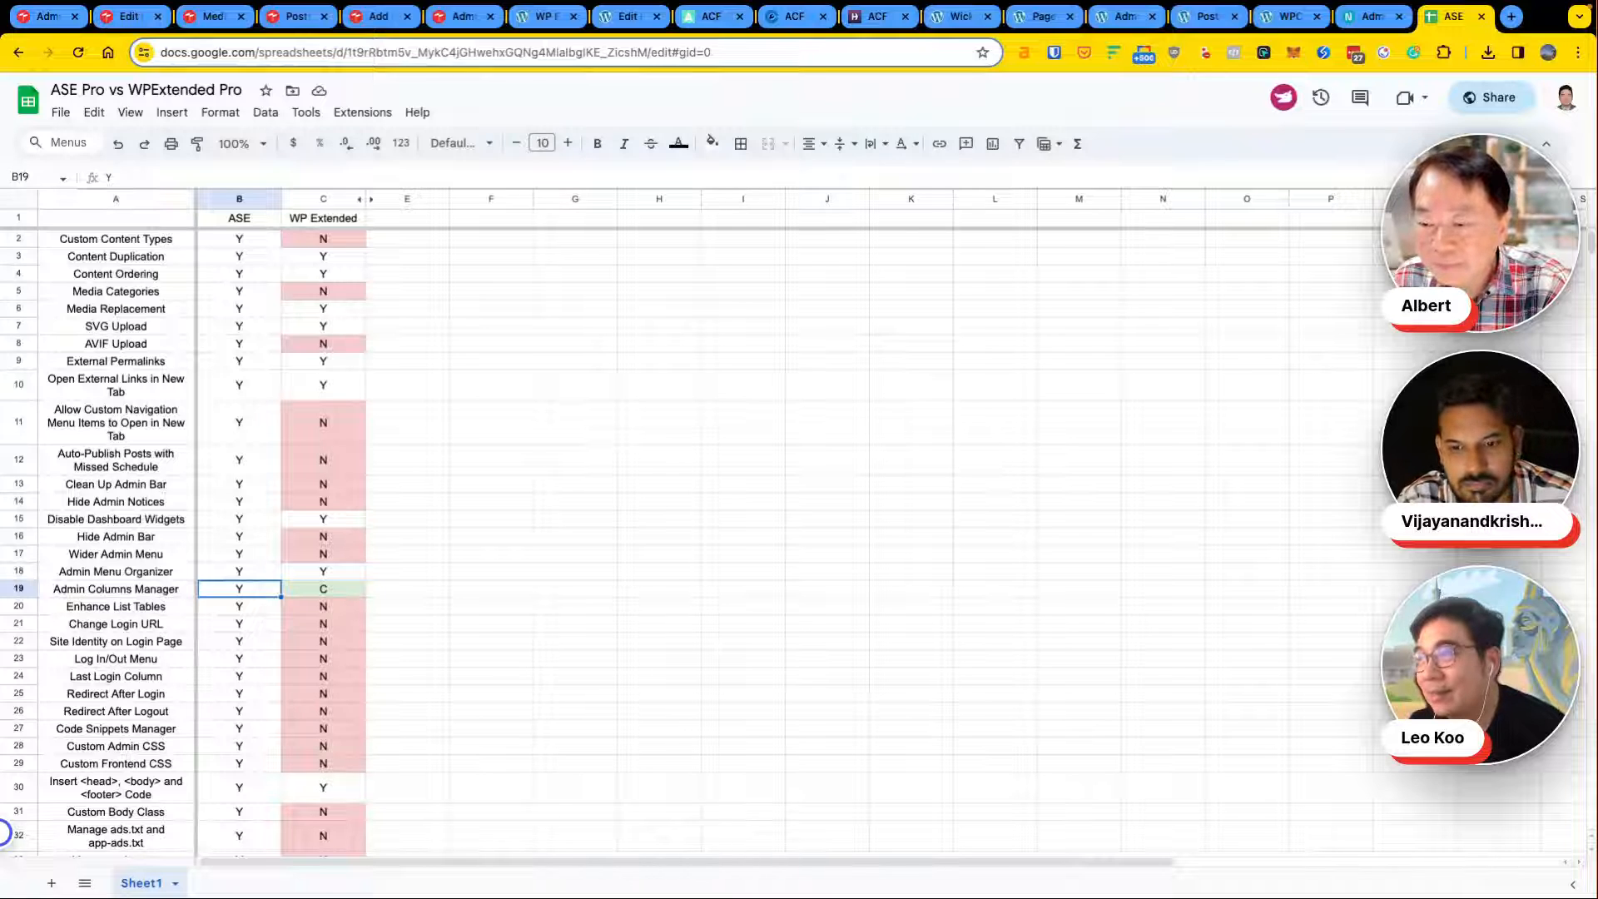
key("Right")
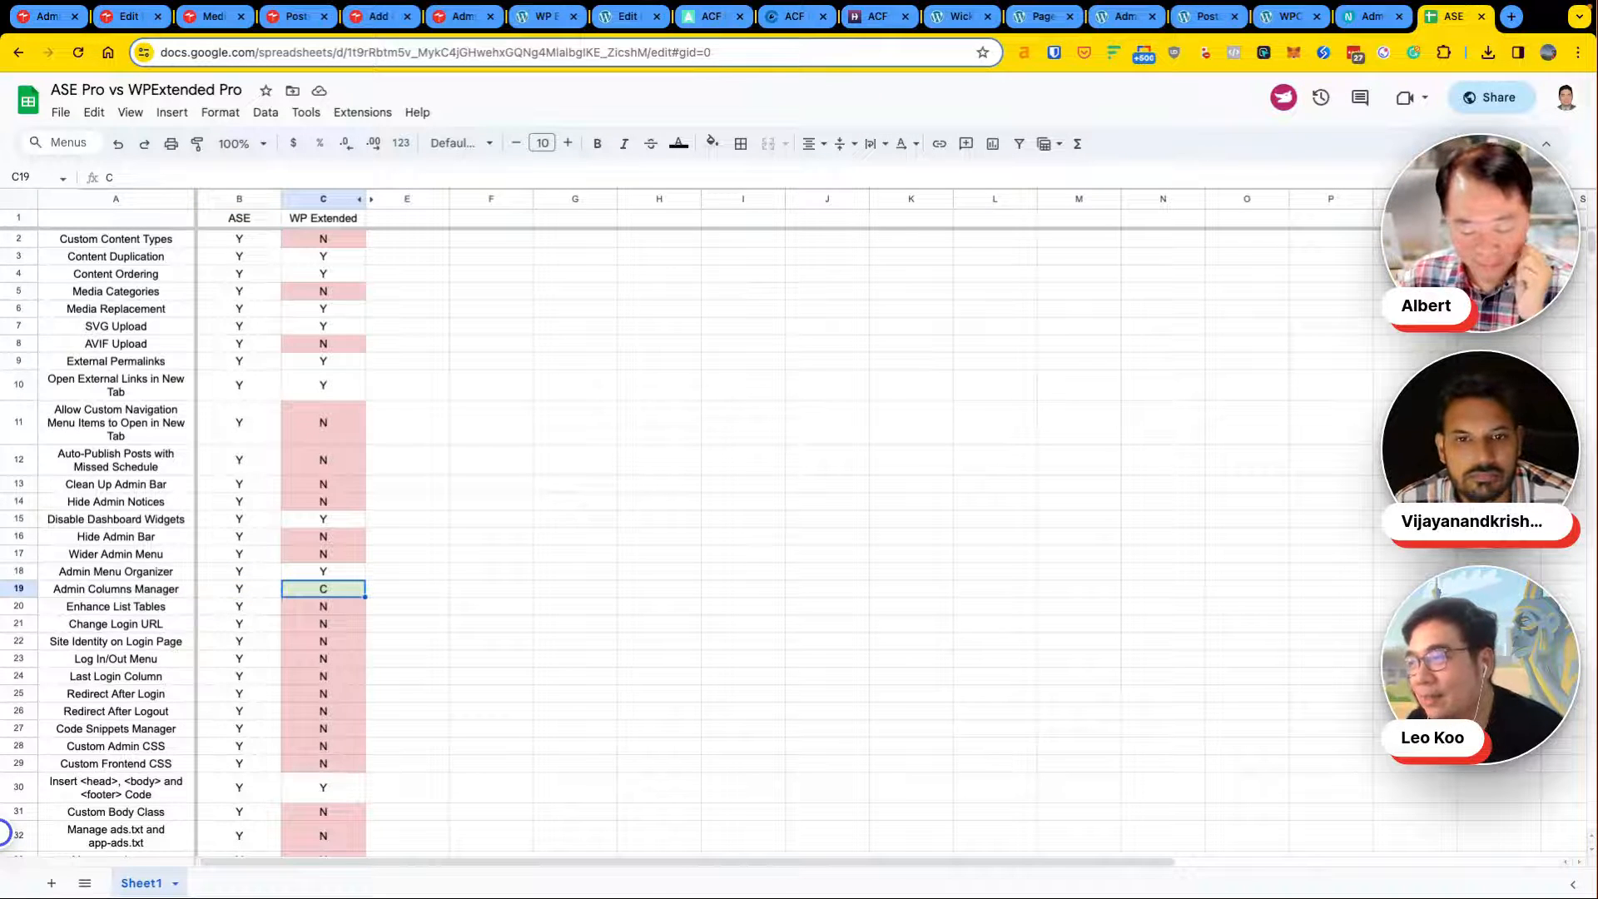
key("Down")
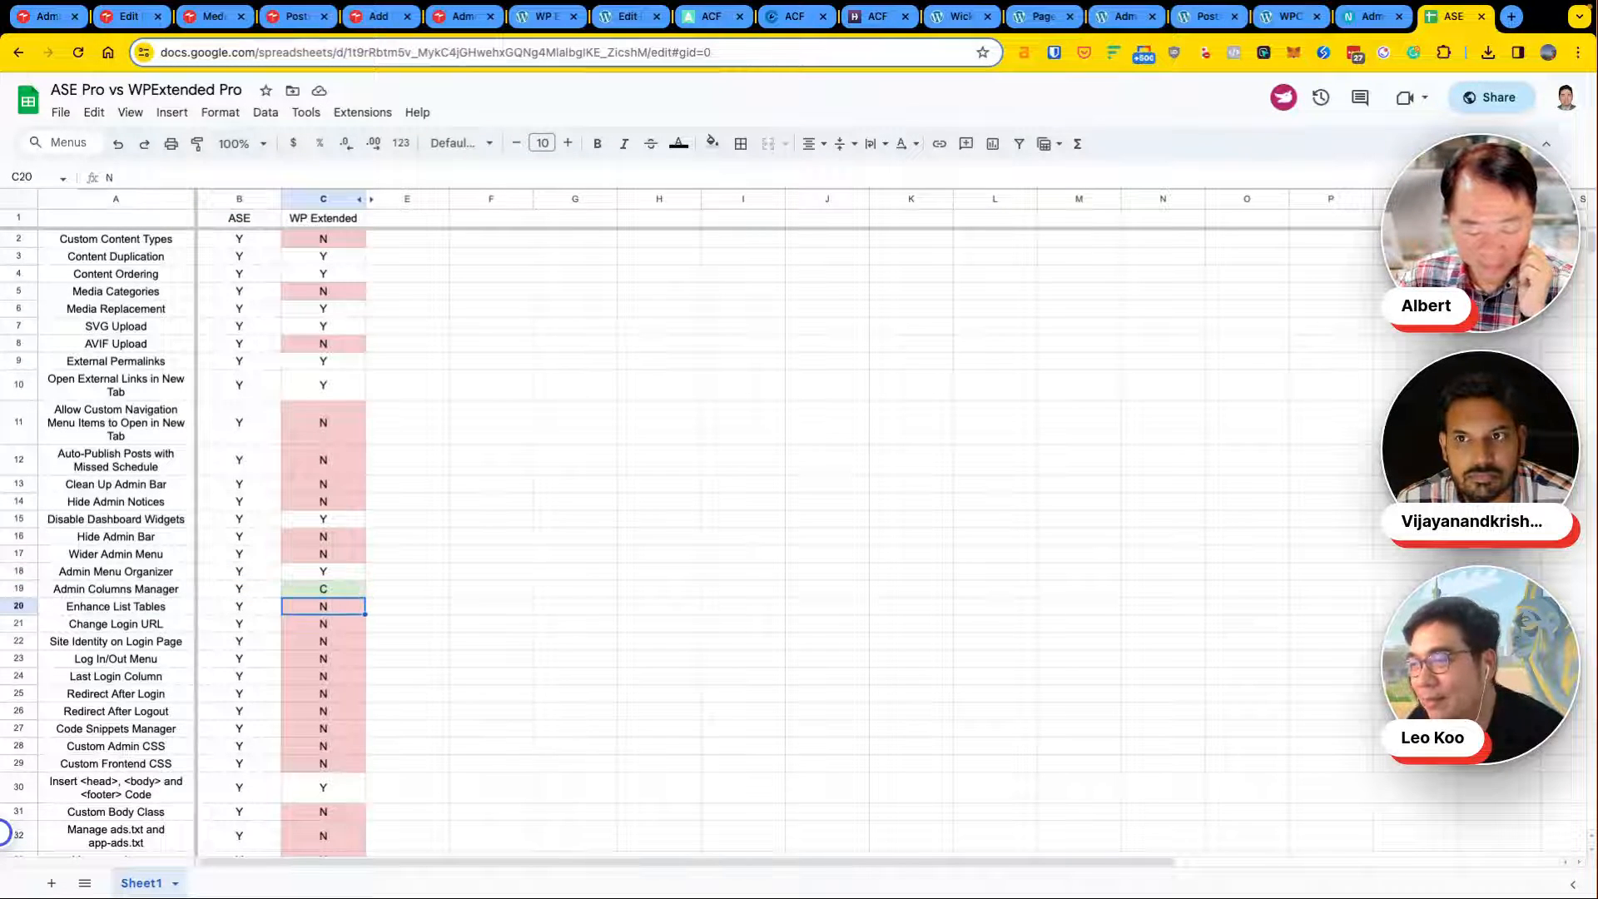
Step: Go through the ASE column entries from Change Login URL to Manage ads.txt and app-ads.txt, comparing them with WP Extended
key("Left")
key("Down")
key("Down")
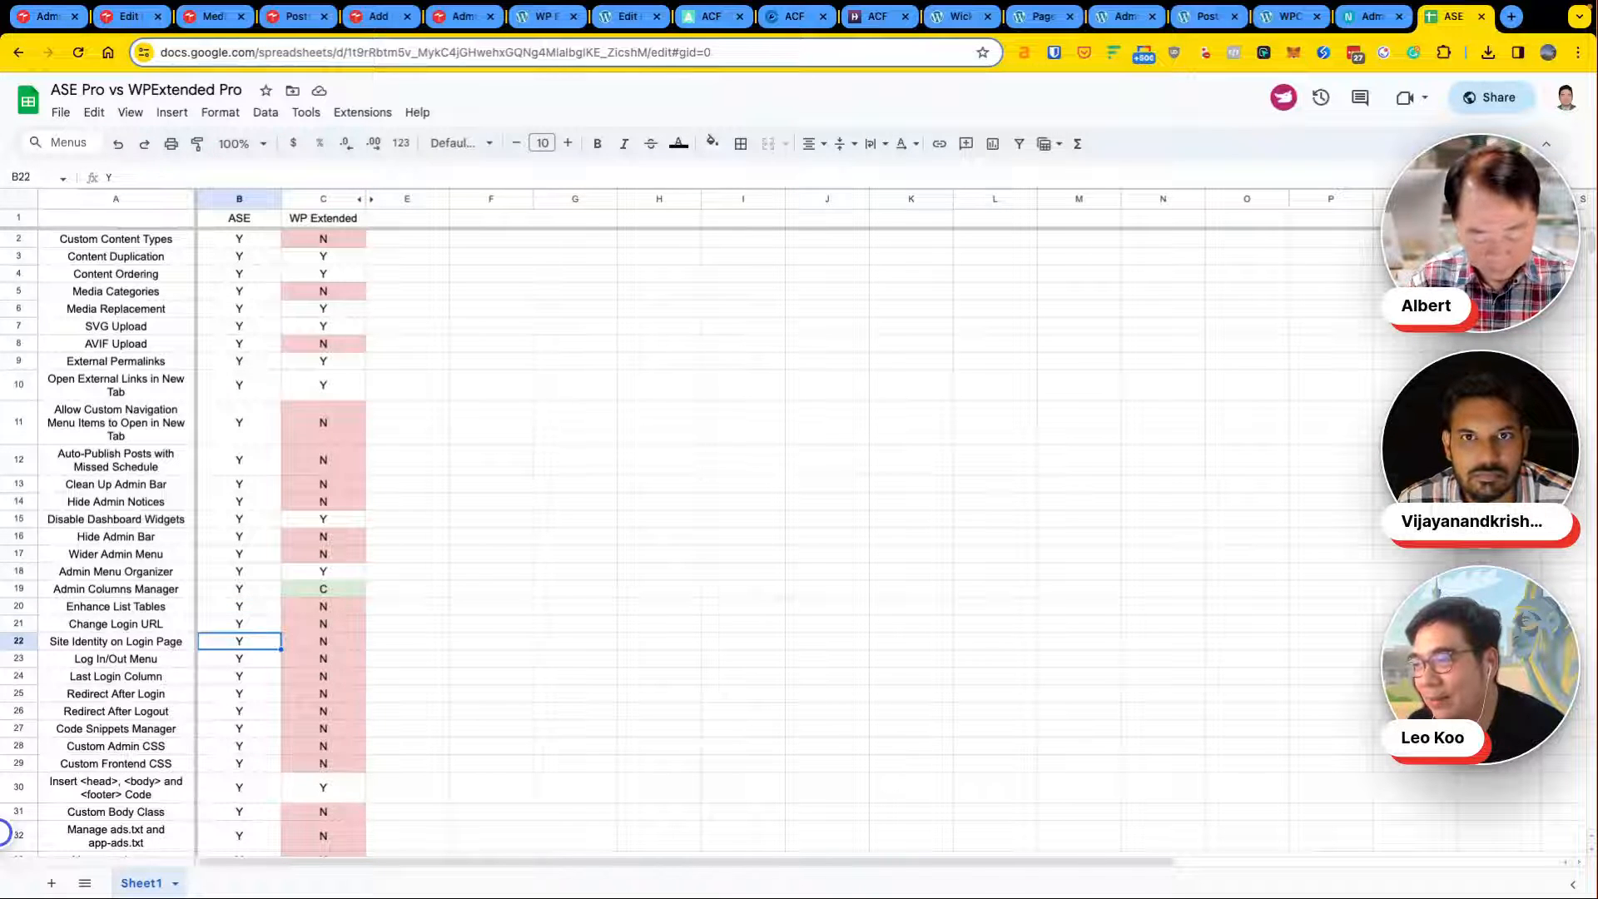
key("Down")
key("Down")
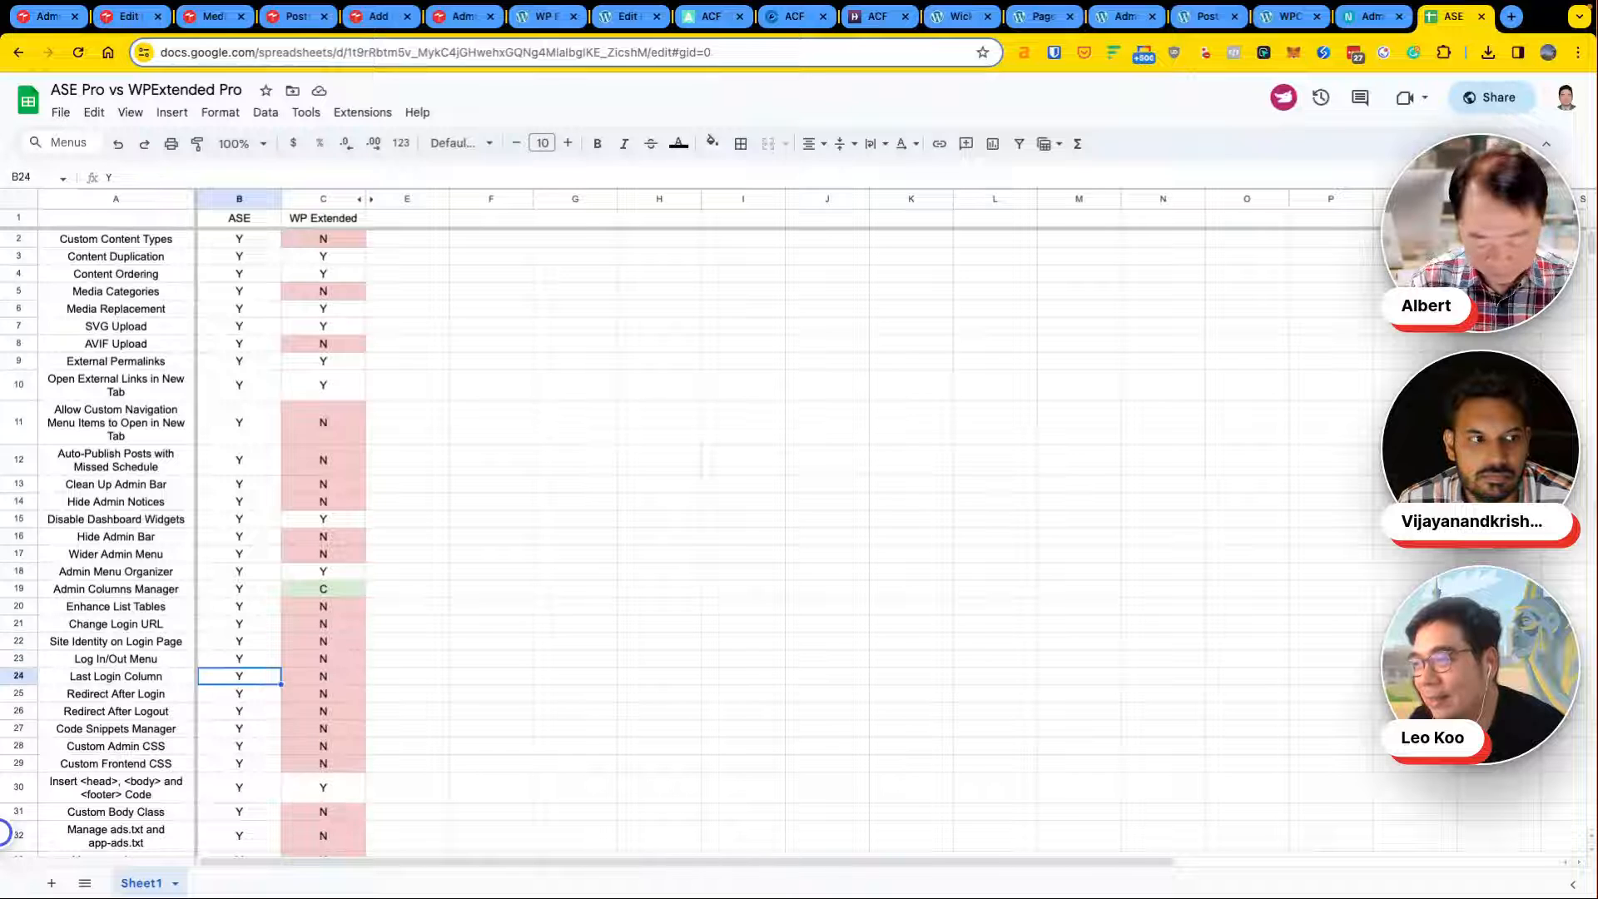
key("Down")
key("Down")
key("Down")
key("Down")
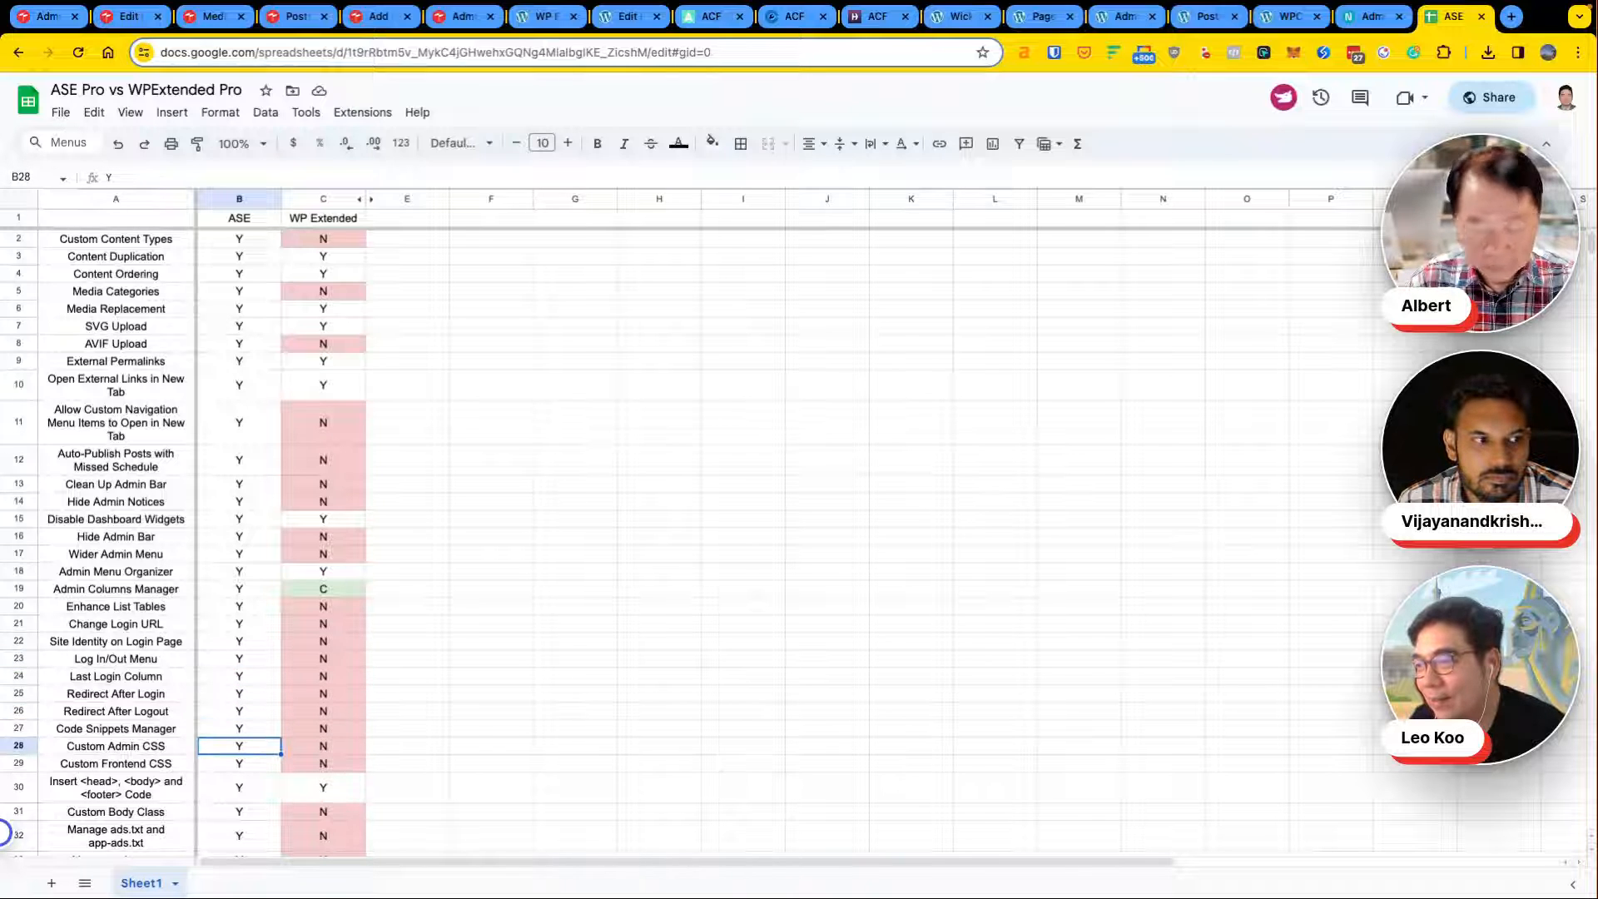
key("Down")
key("Down")
key("Down")
key("Down")
scroll(4, 832, "down", 2)
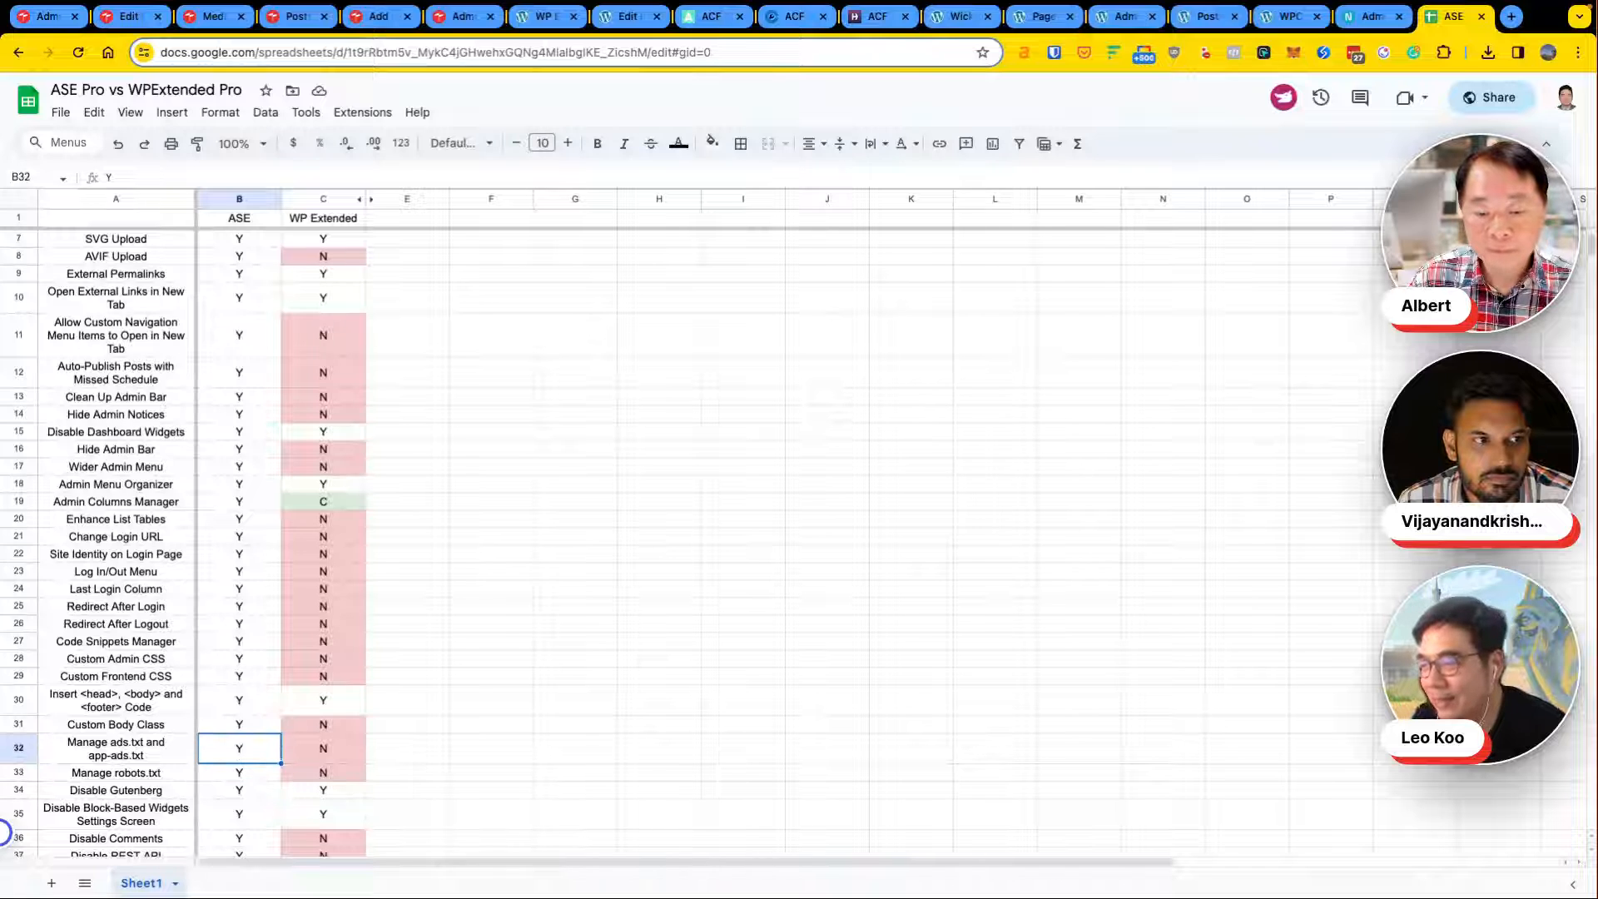
Step: Compare the two plugins' entries from Manage robots.txt through Disable Gutenberg and Disable Comments to Disable REST API
key("Down")
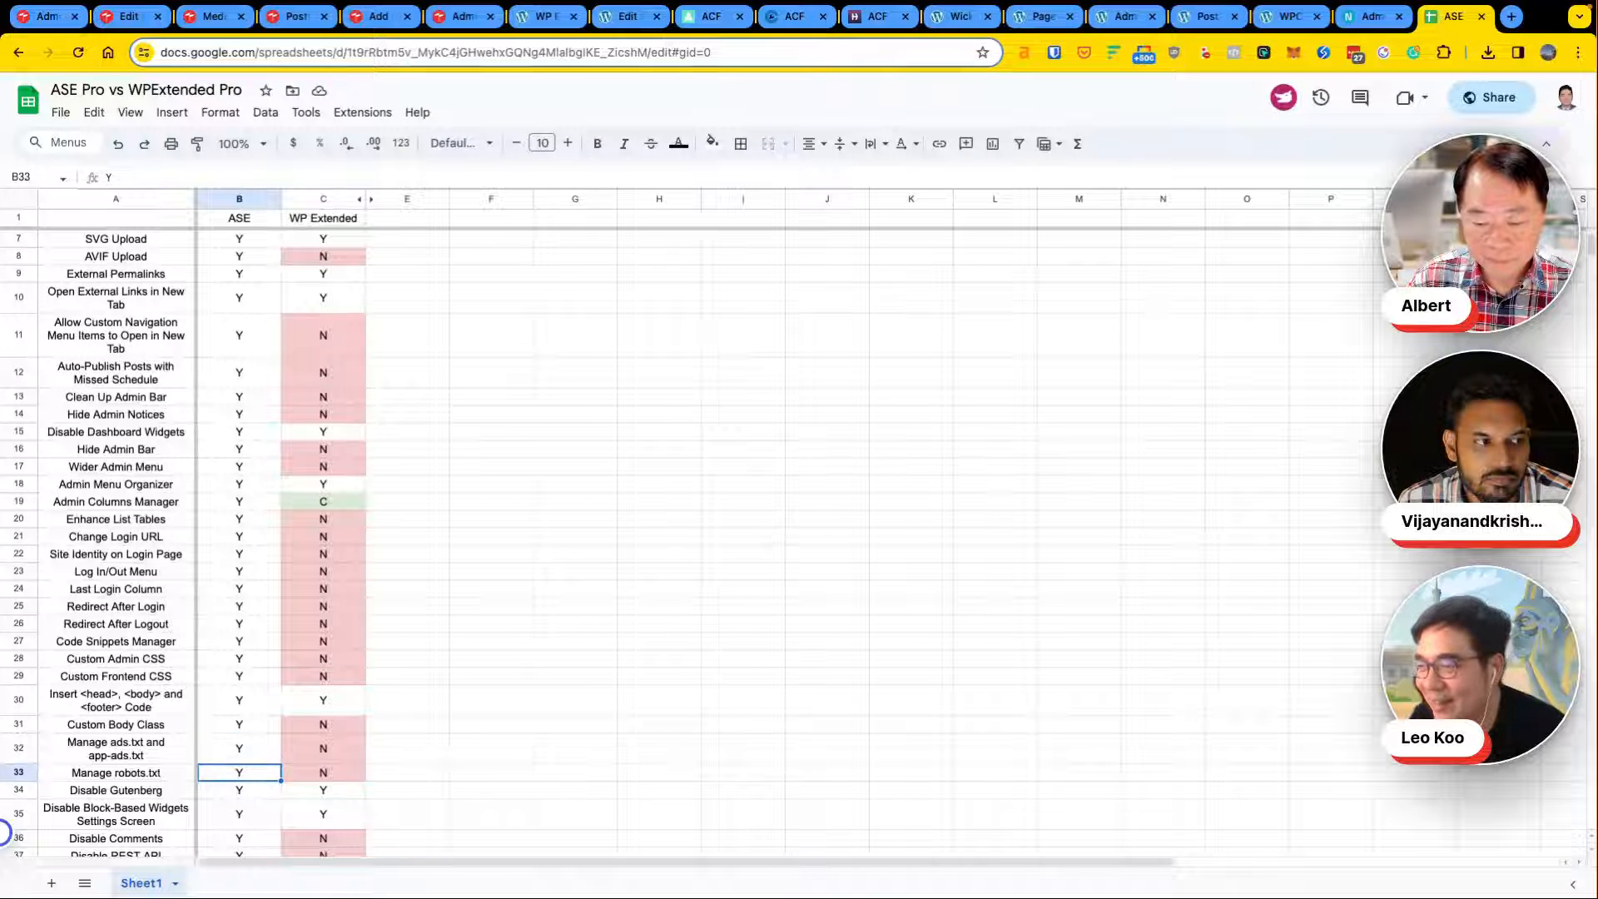
key("Down")
key("Down")
key("Down")
key("Down")
key("Down")
key("Down")
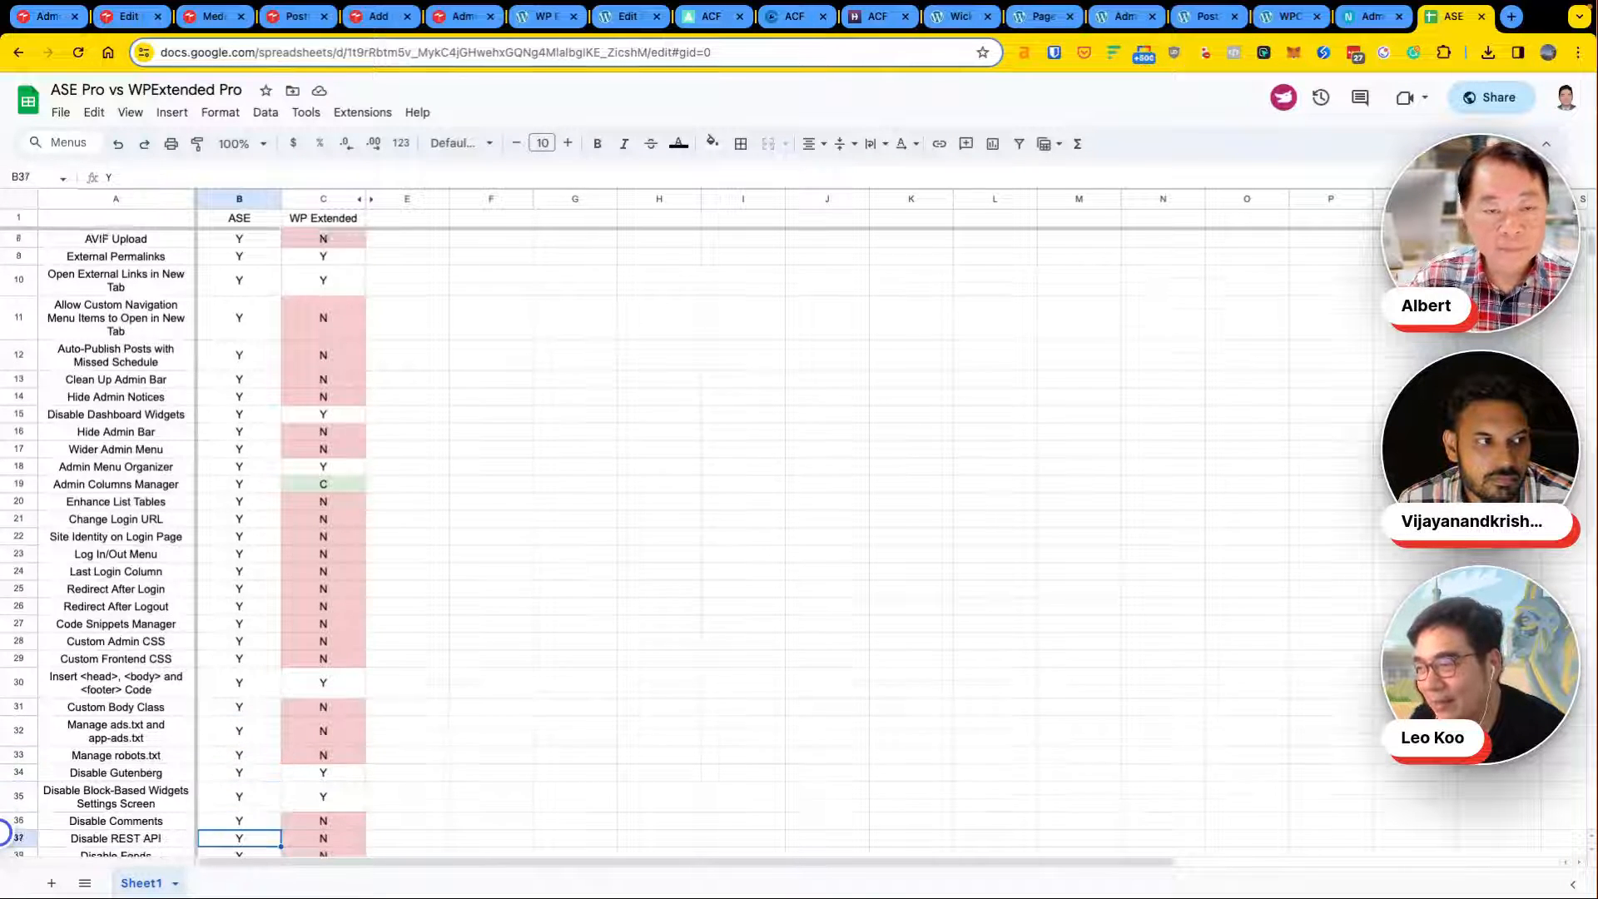
key("Down")
key("Up")
key("Up")
key("Up")
key("Up")
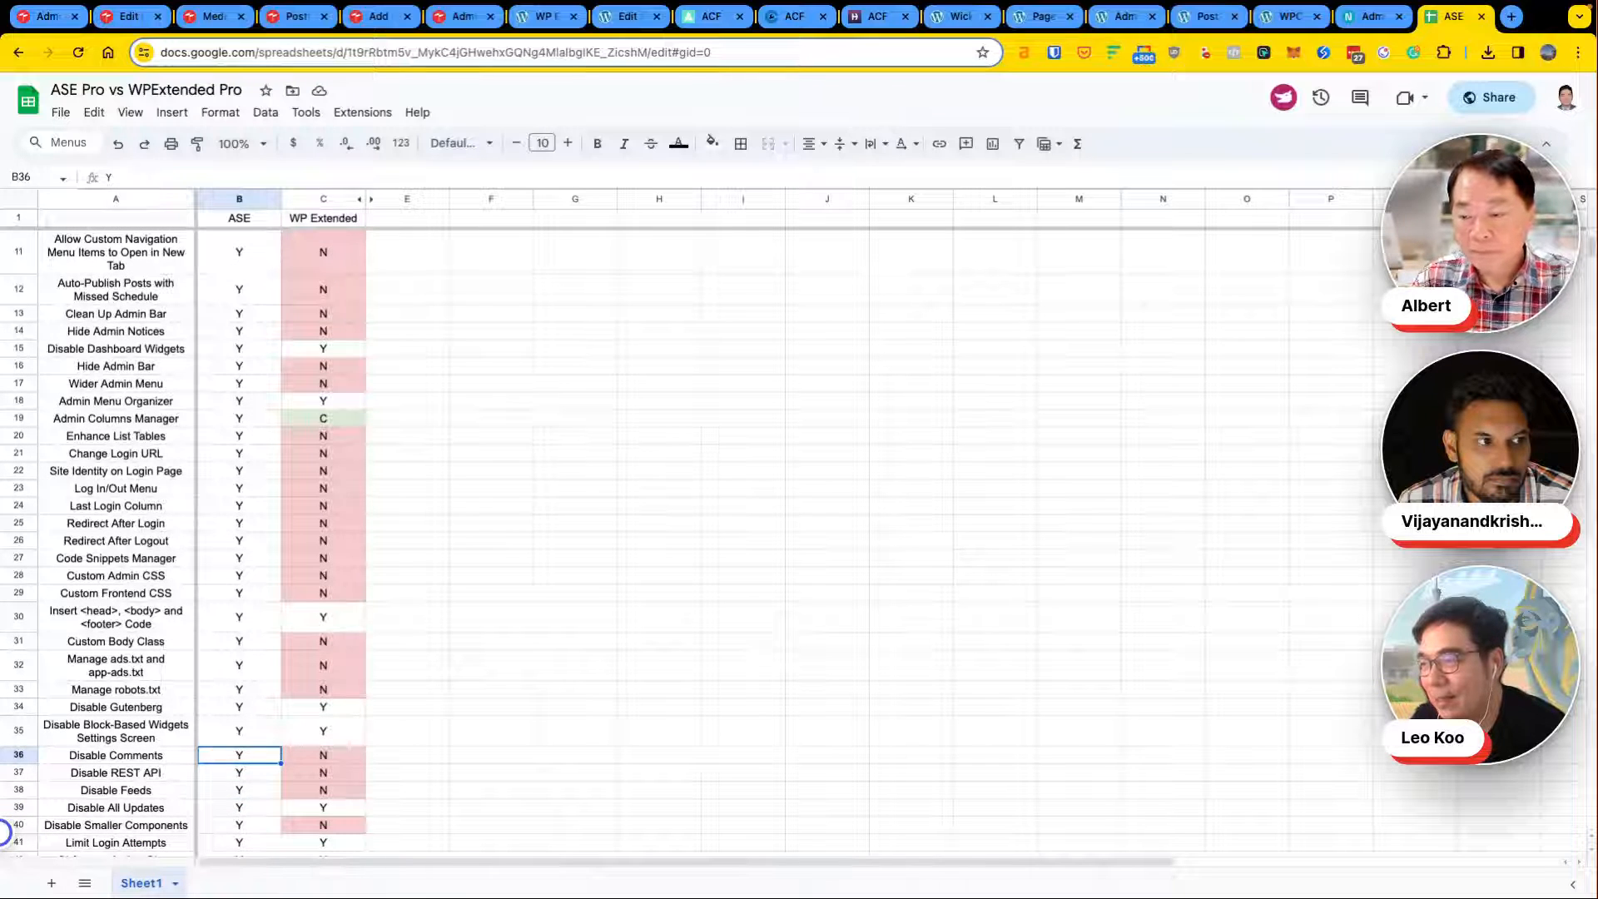
Step: Review the ASE entries between Disable Comments and Limit Login Attempts against the WP Extended column
key("Down")
key("Down")
key("Down")
key("Down")
key("Down")
key("Down")
key("Up")
key("Up")
key("Up")
key("Up")
key("Up")
key("Up")
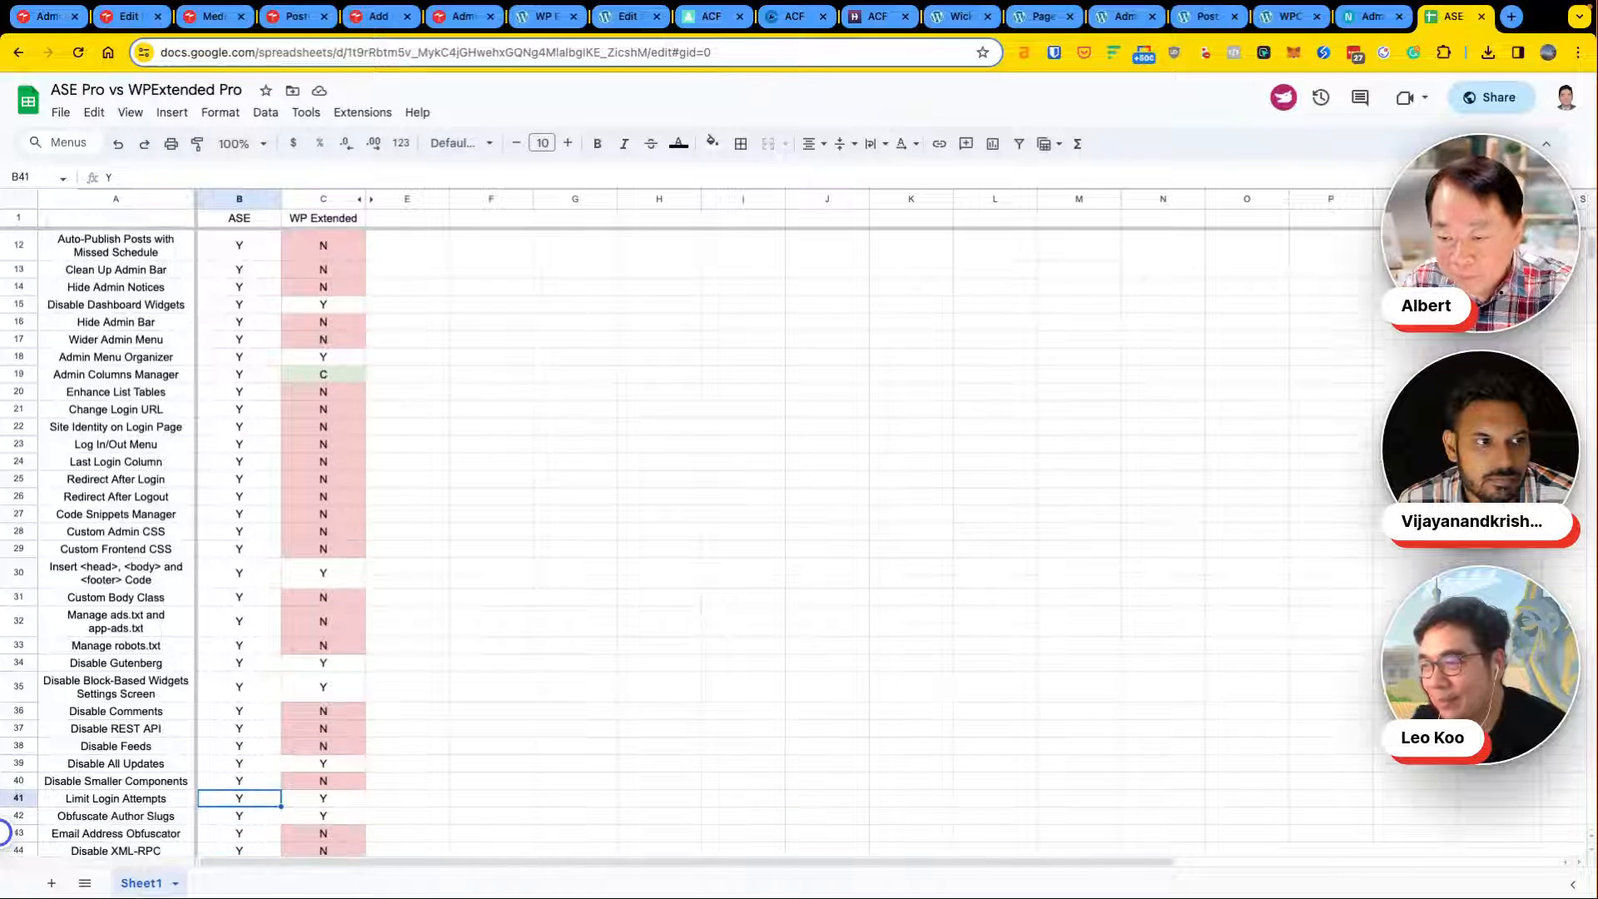
key("Down")
key("Up")
key("Down")
key("Down")
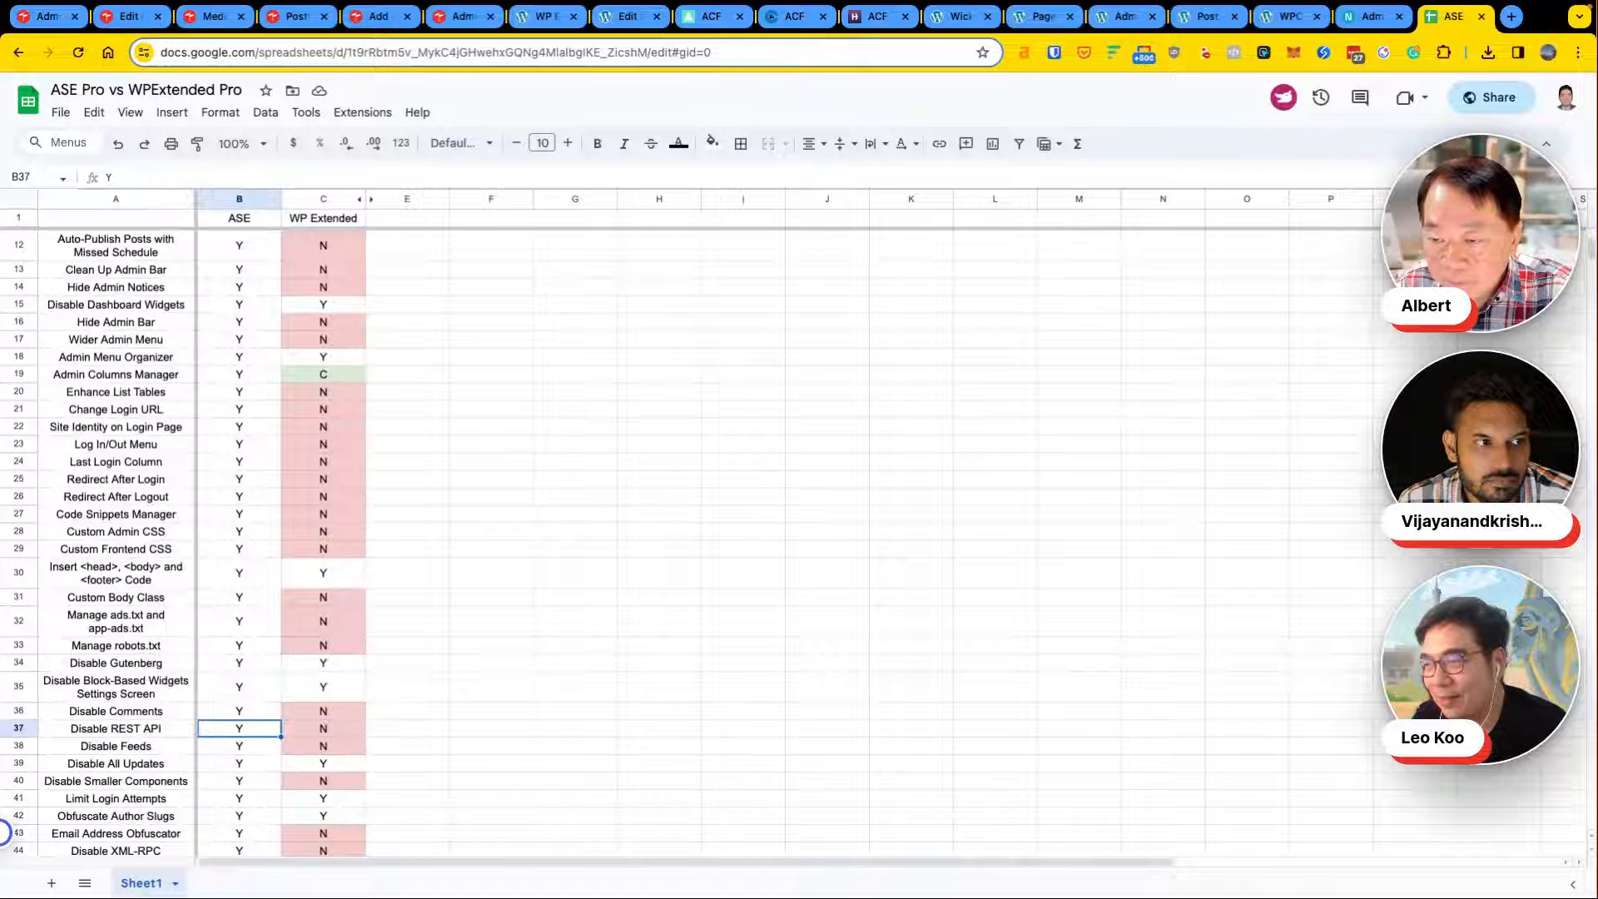
Step: Go through the comparison rows from Disable Feeds to Email Delivery, including the security and Heartbeat Control features
key("Down")
key("Down")
key("Down")
key("Down")
key("Down")
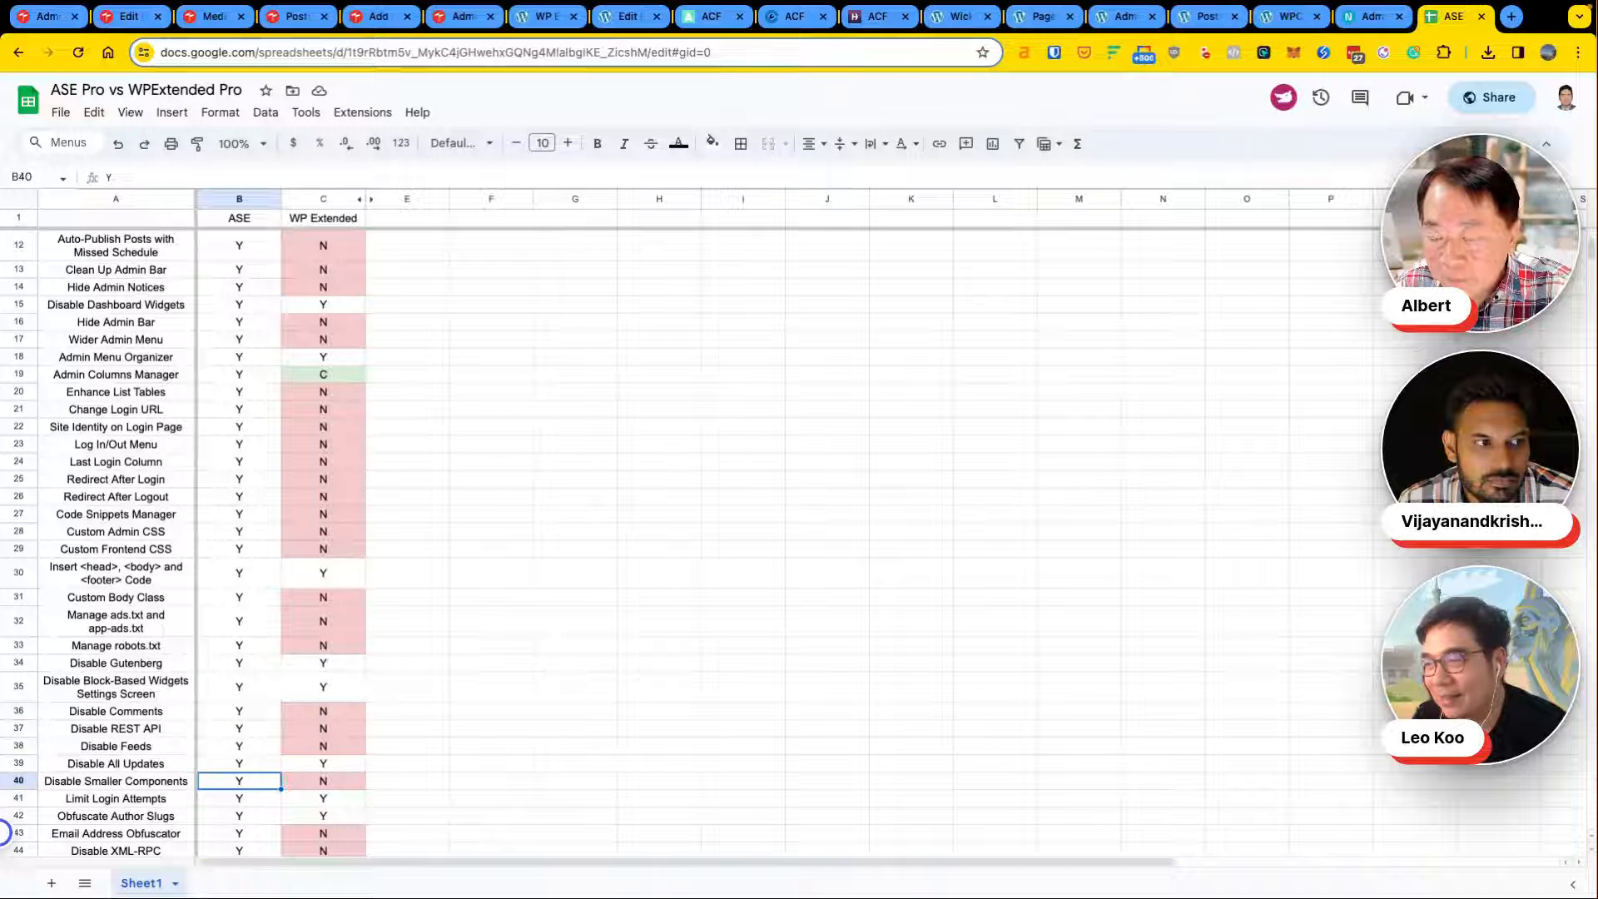
key("Down")
key("Down")
key("Down")
key("Down")
key("Down")
key("Down")
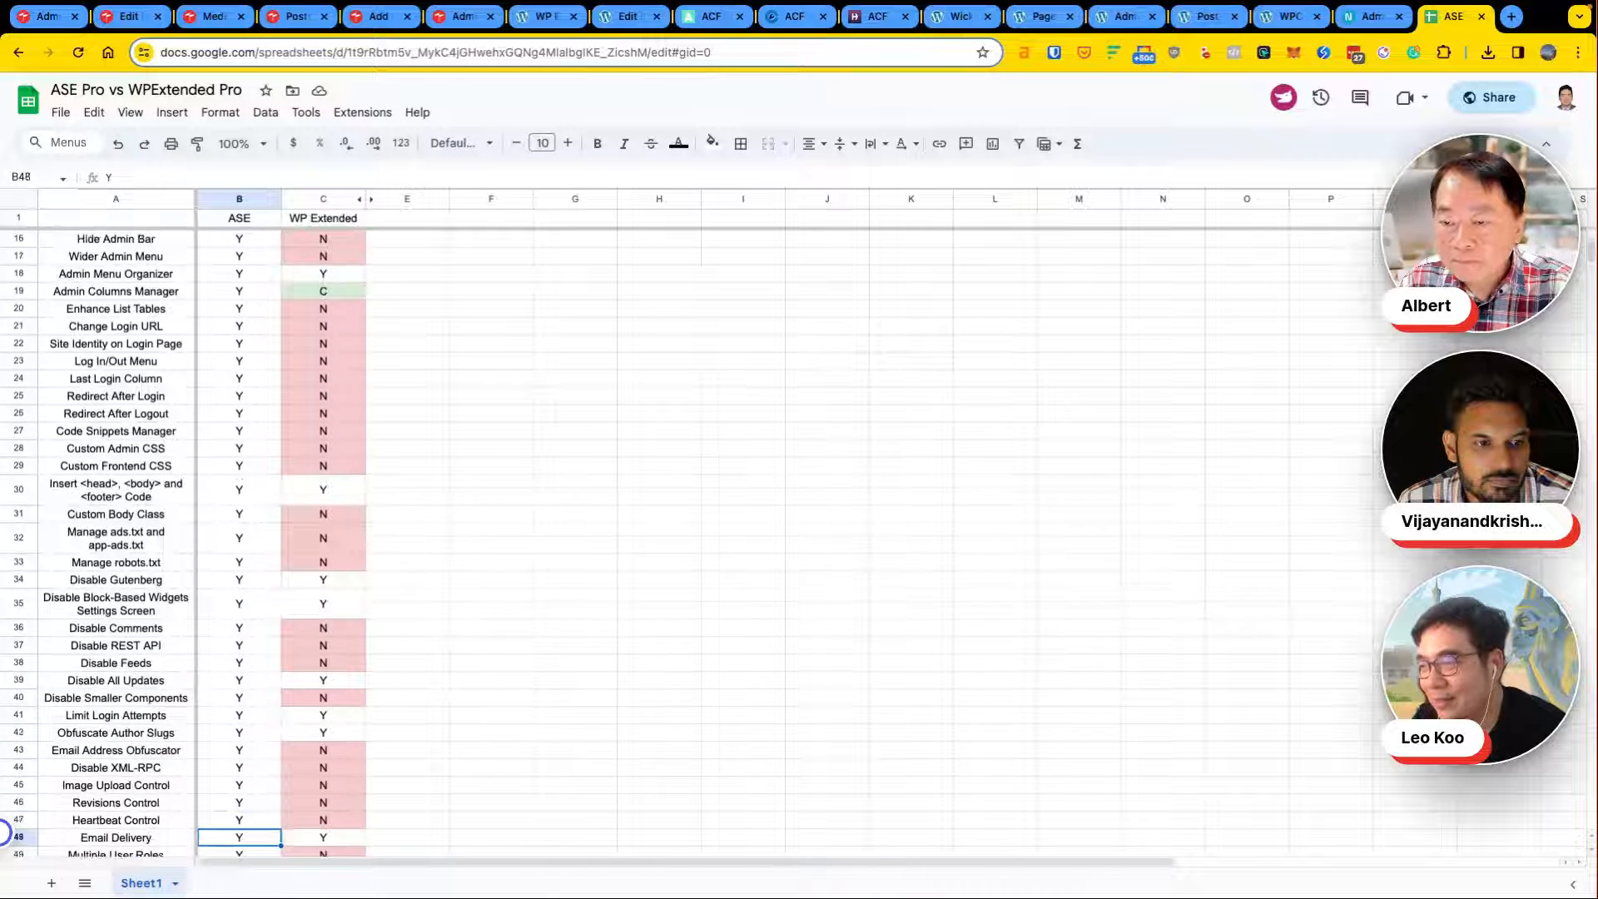
key("Up")
key("Up")
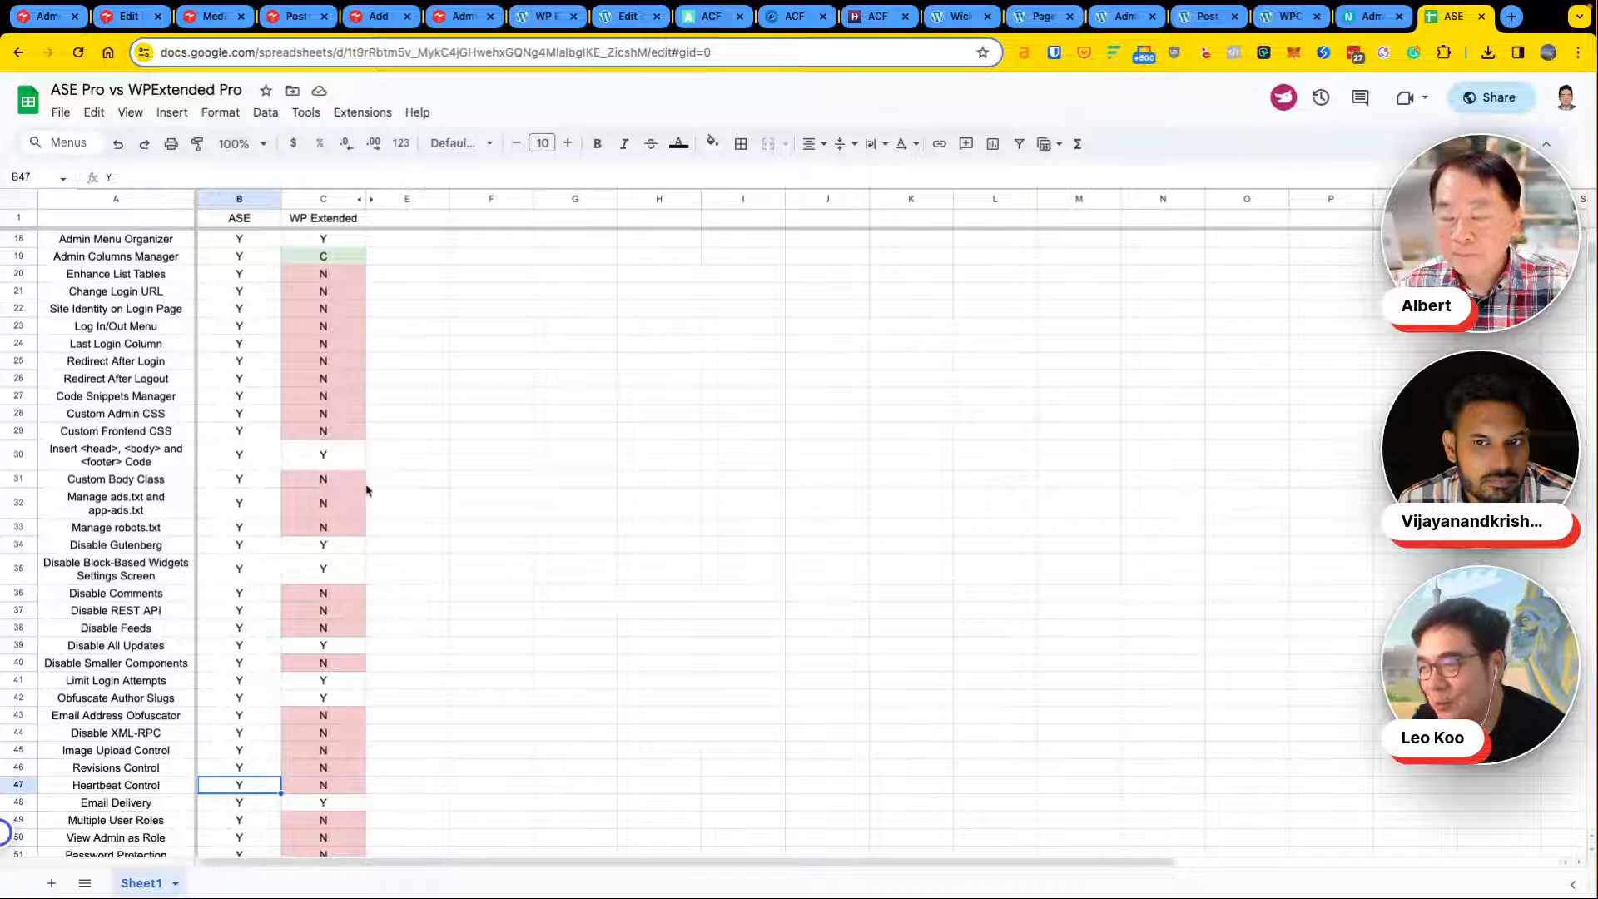
Step: Examine the features marked N for ASE and Y for WP Extended, from Post Type Switcher to Plugin & Theme Rollback
scroll(369, 500, "down", 5)
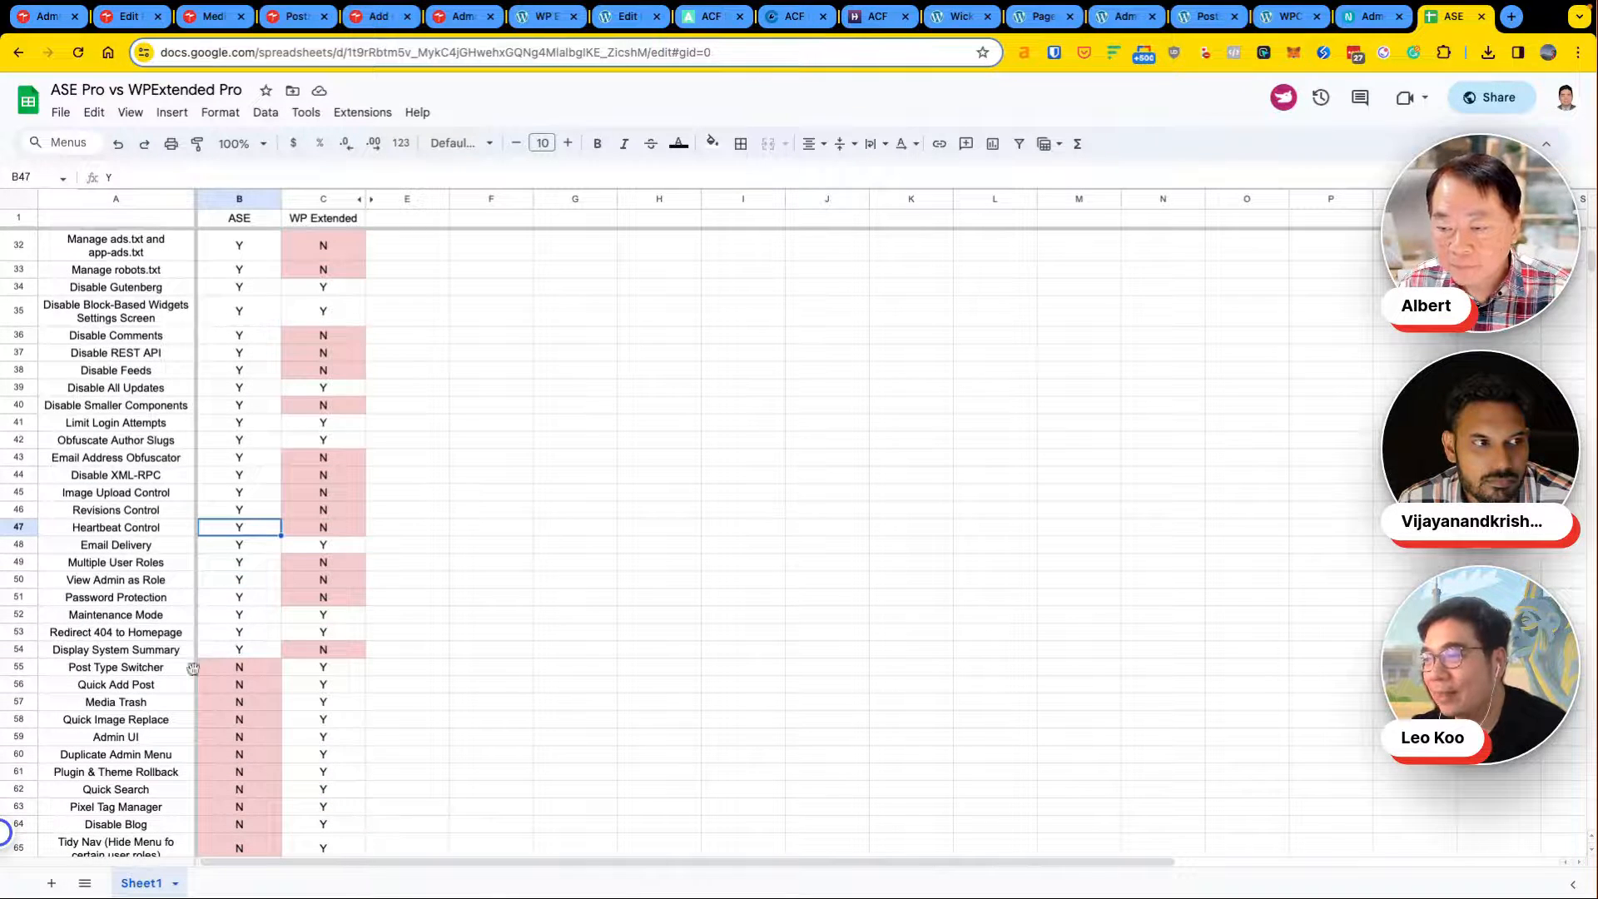
left_click(337, 672)
left_click(150, 677)
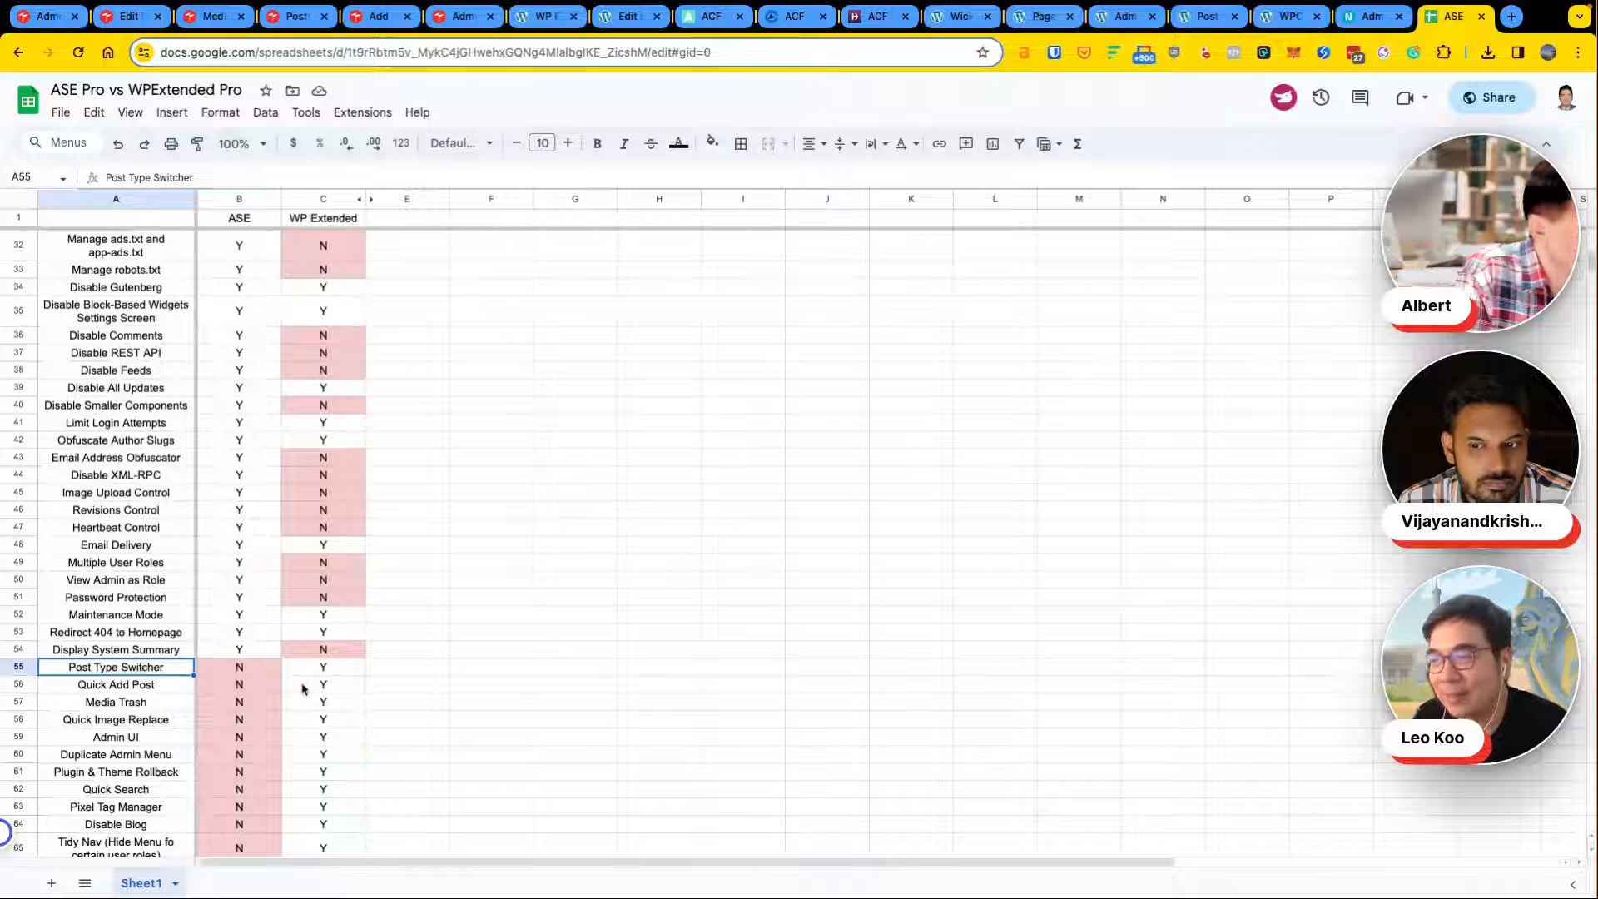
left_click(335, 672)
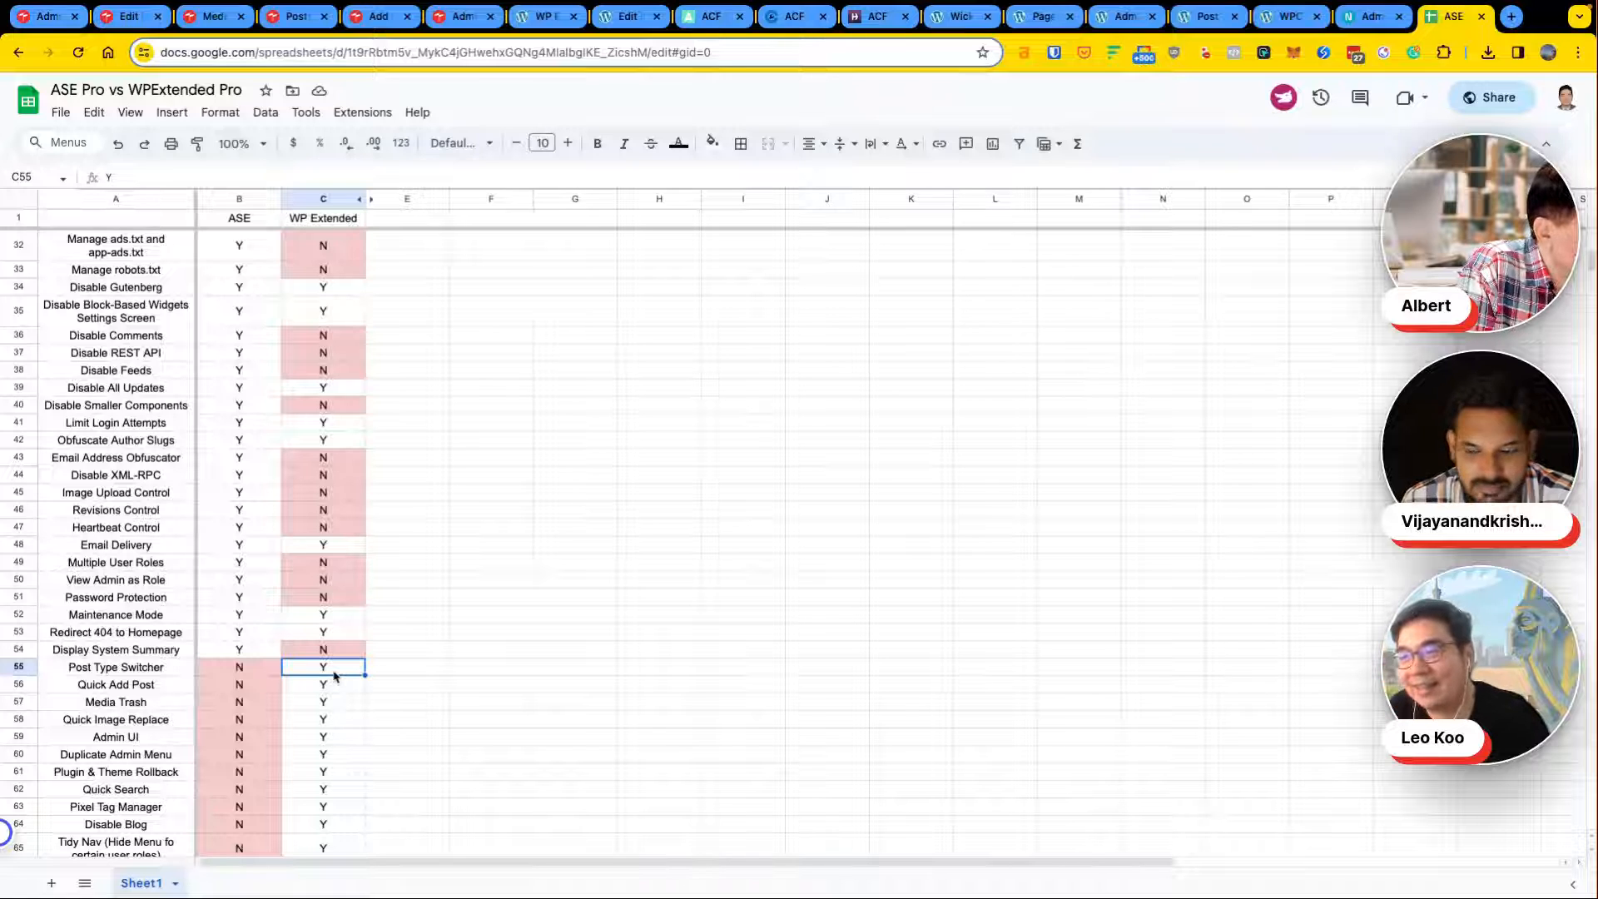
left_click(345, 757)
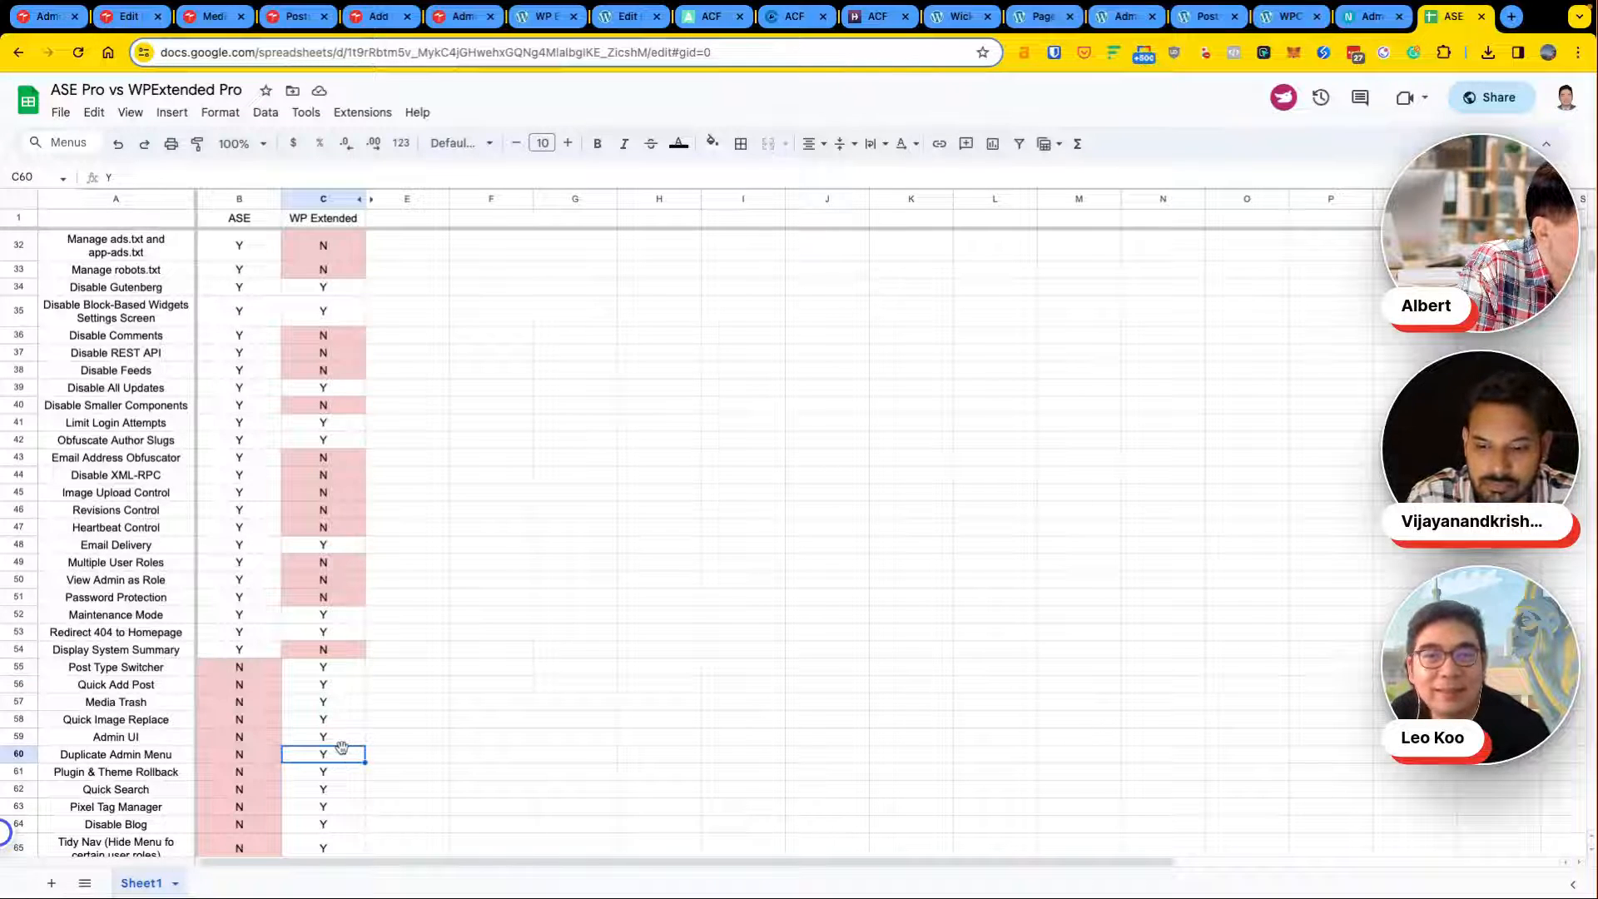
scroll(342, 749, "down", 1)
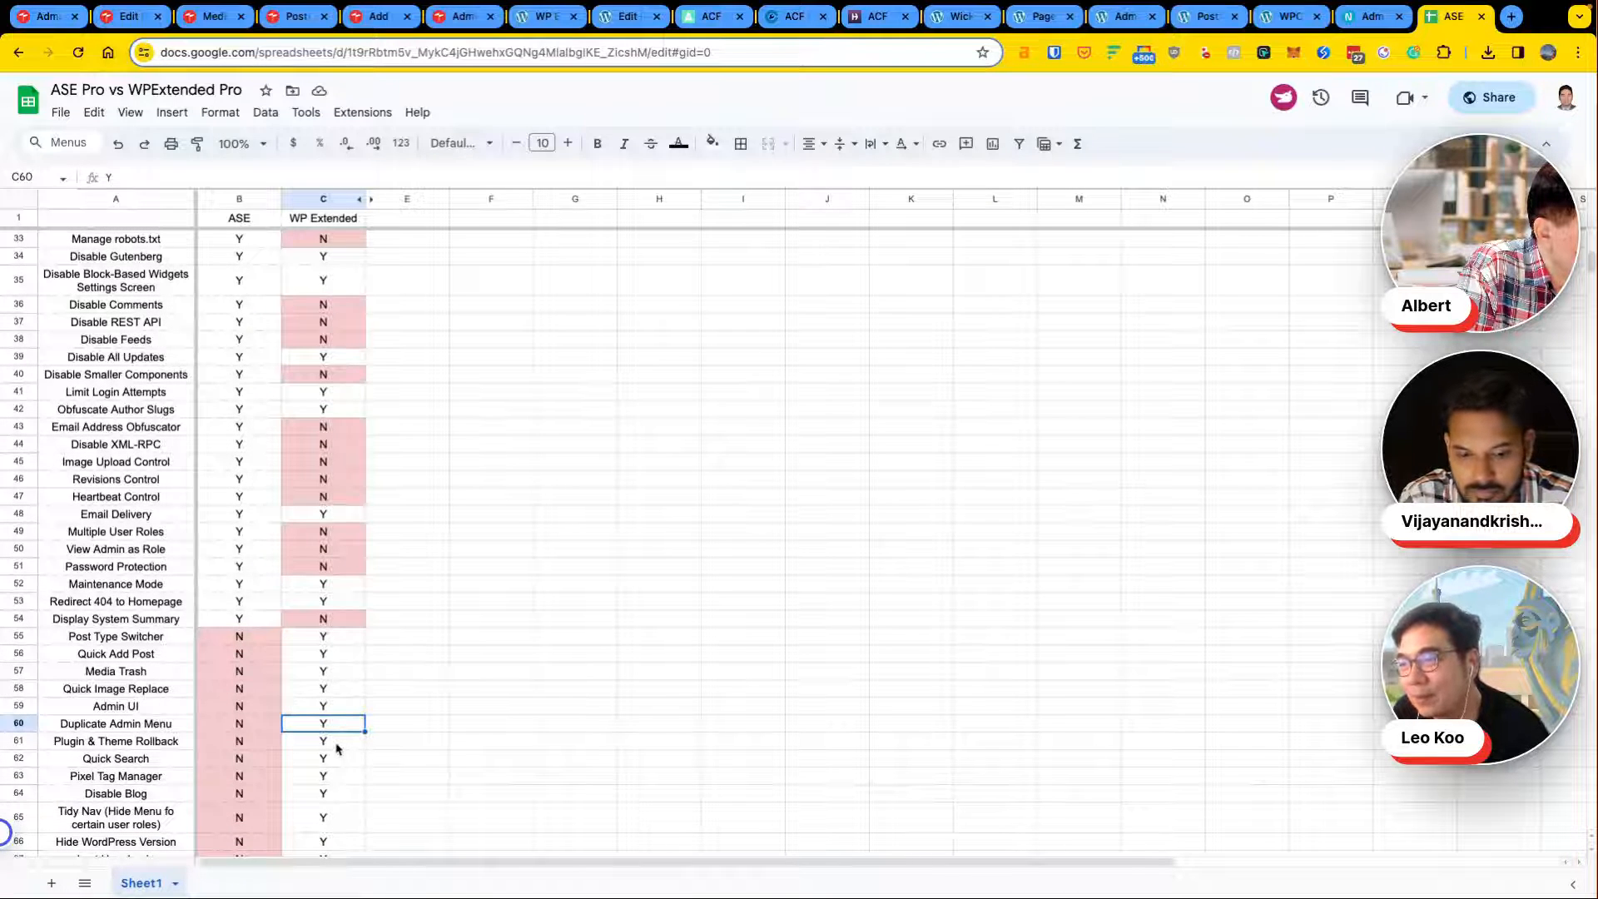
left_click(337, 744)
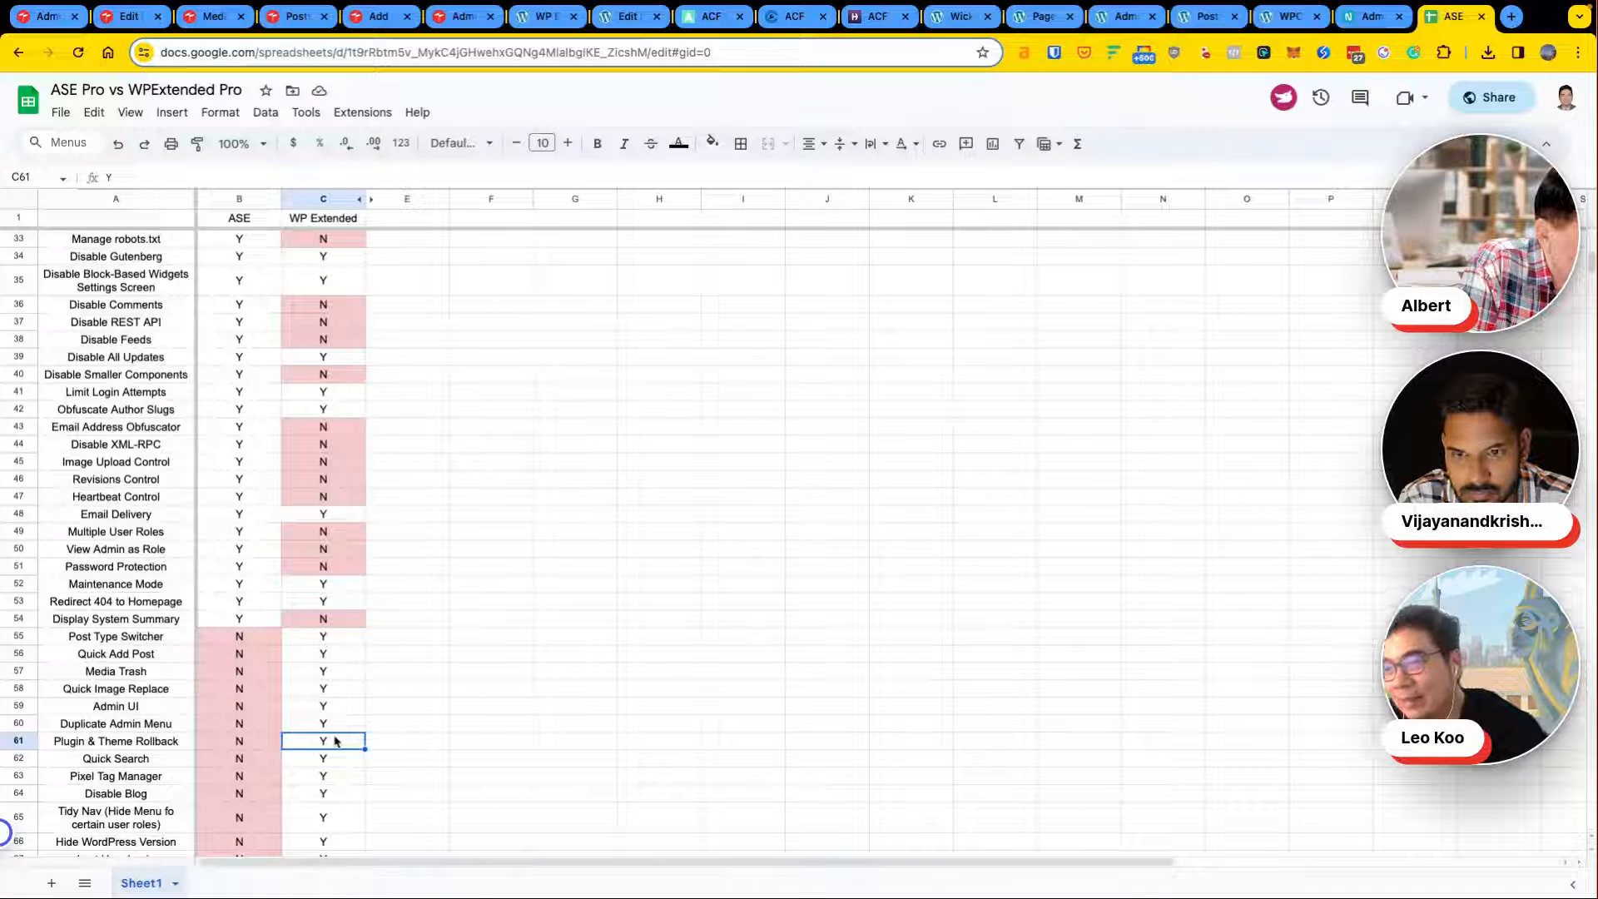
Step: Go through the WP Extended entries from Quick Search and Pixel Tag Manager to User Switching
key("Down")
key("Down")
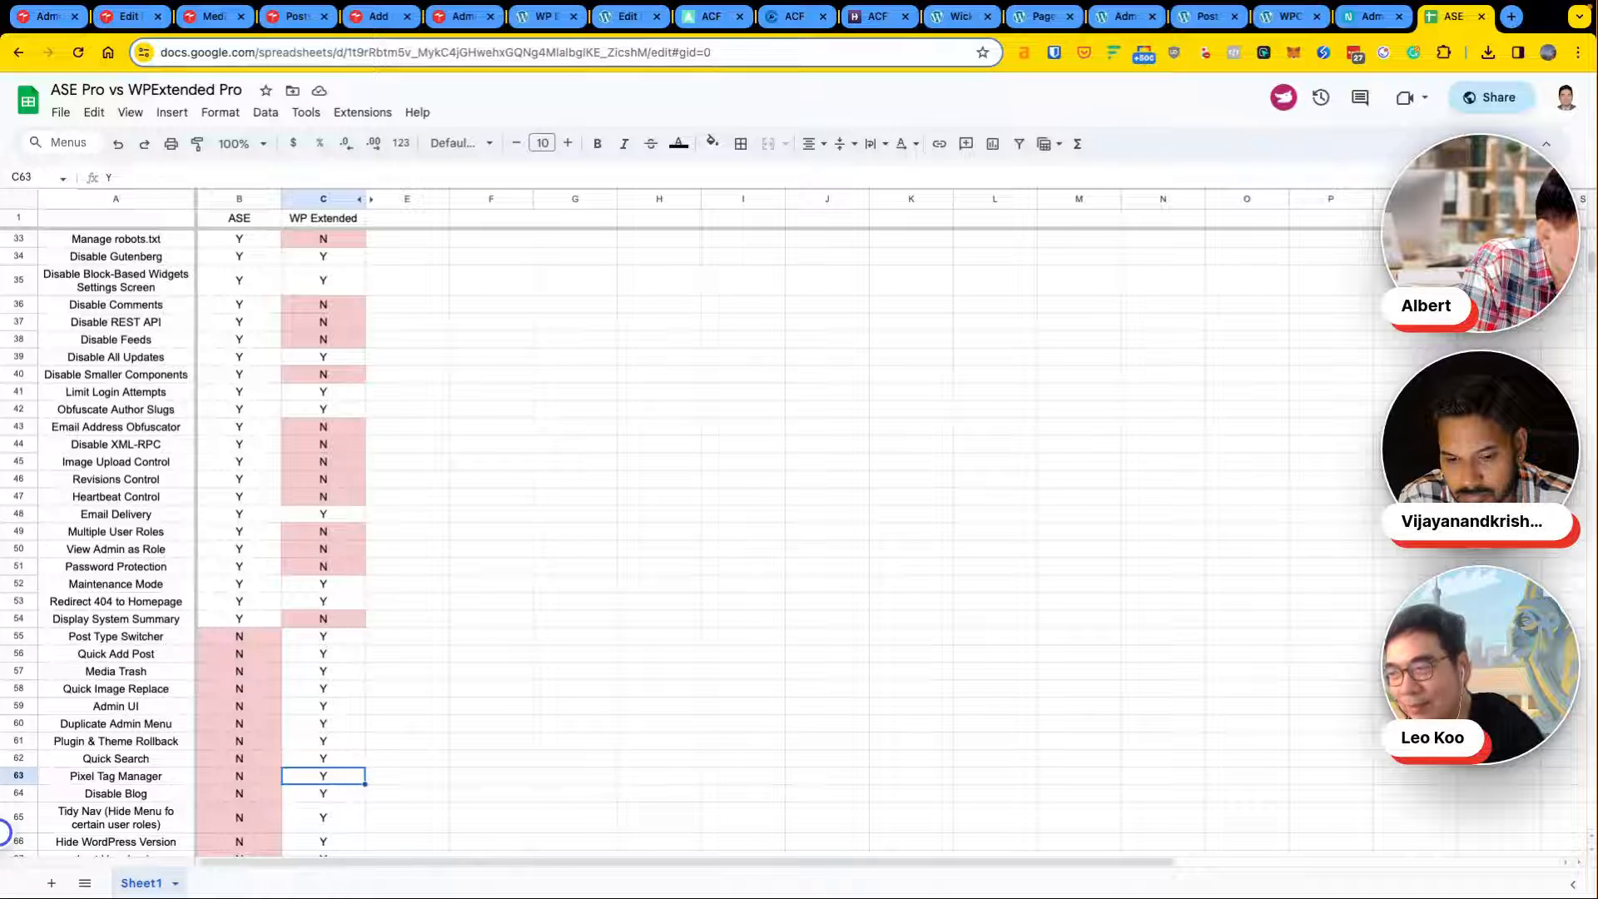
key("Down")
key("Down")
key("Down")
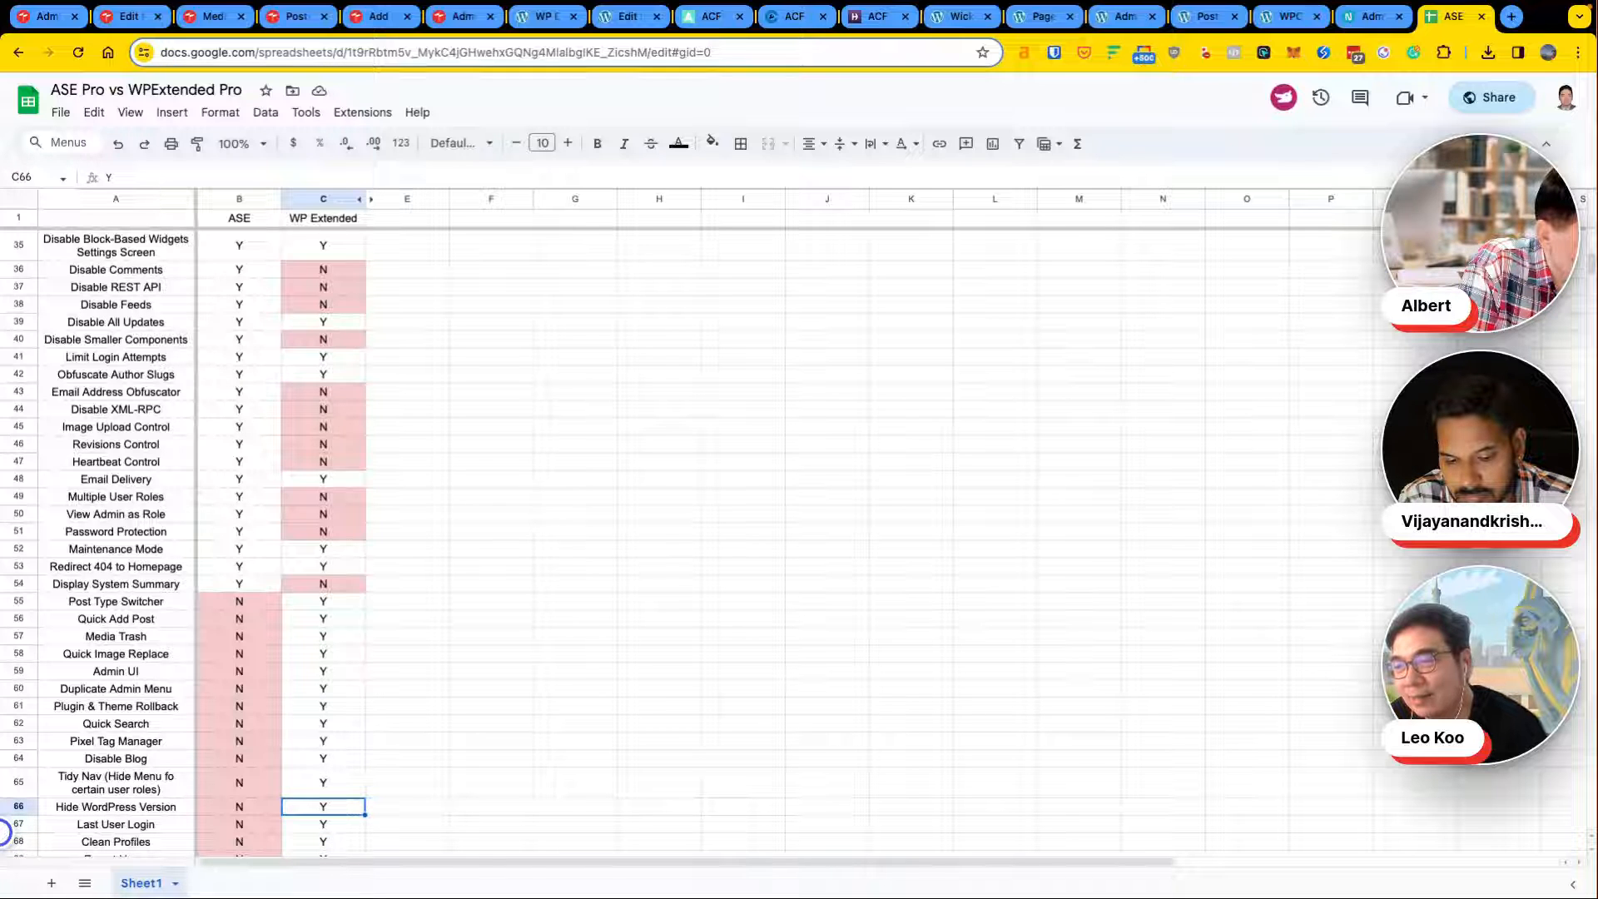
key("Down")
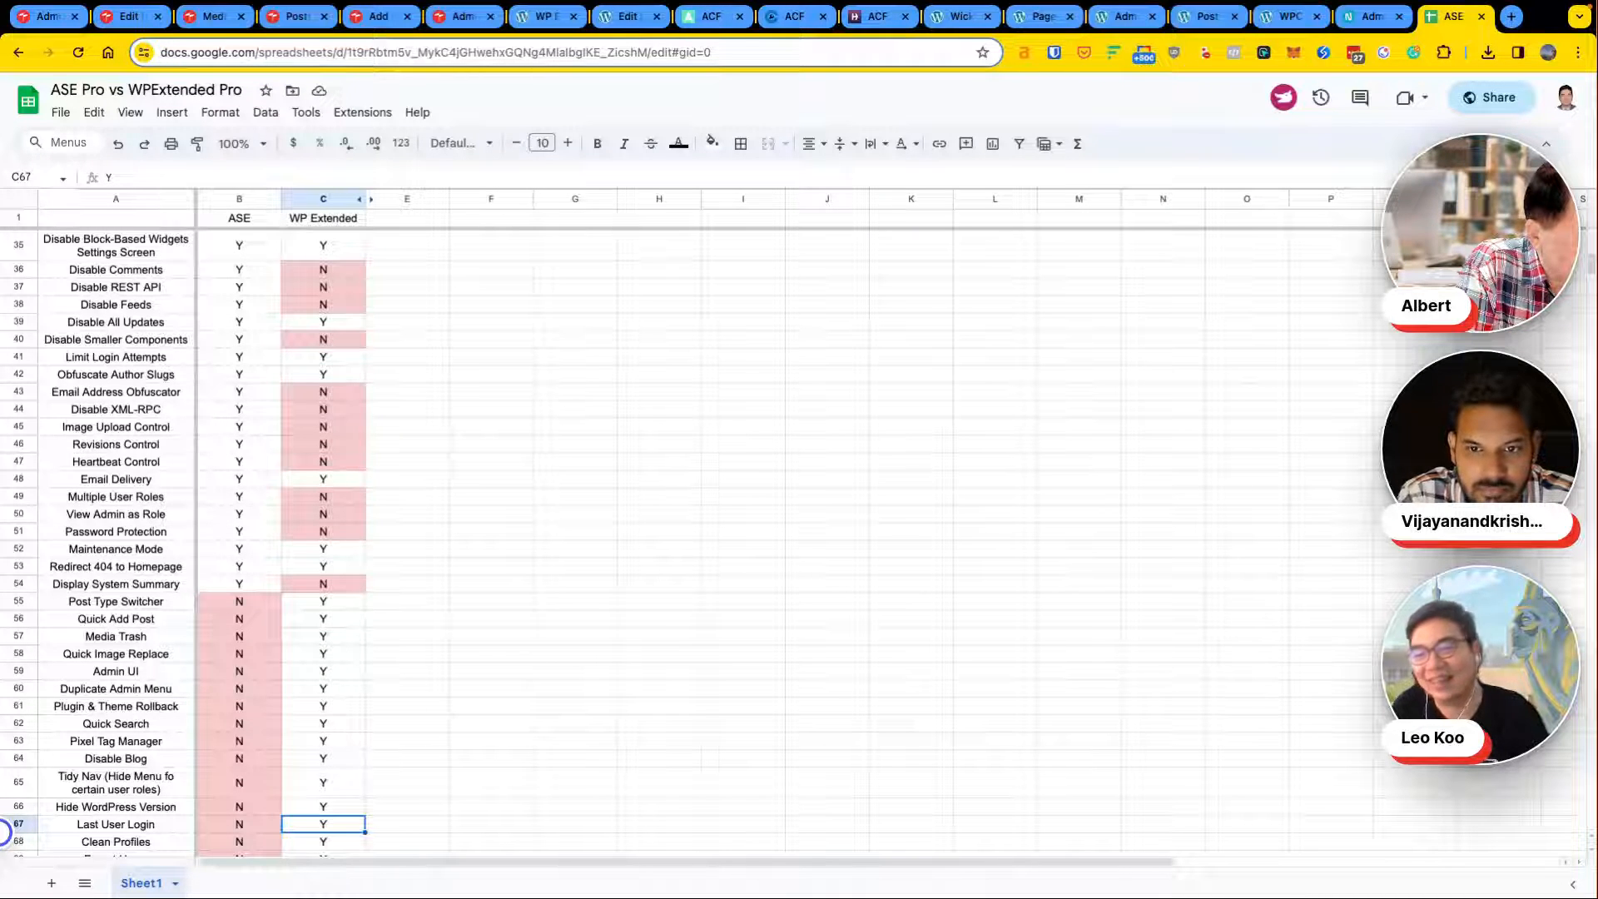
key("Down")
key("Down")
key("Down")
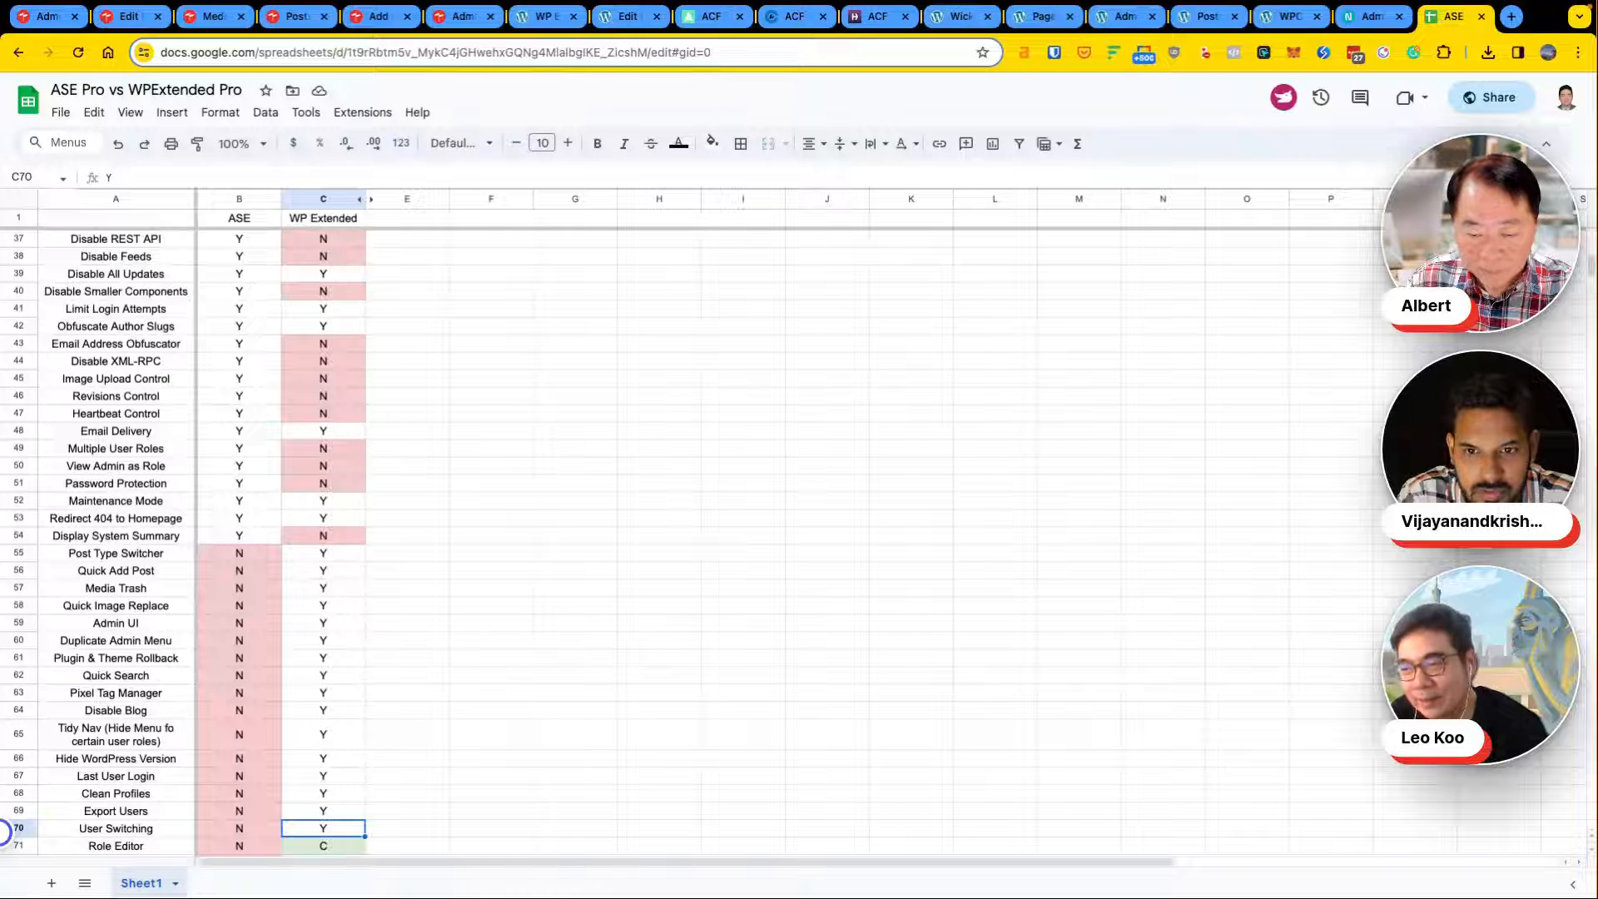
Step: Examine the Role Editor row, comparing its ASE entry with its WP Extended entry
key("Down")
key("Left")
key("Left")
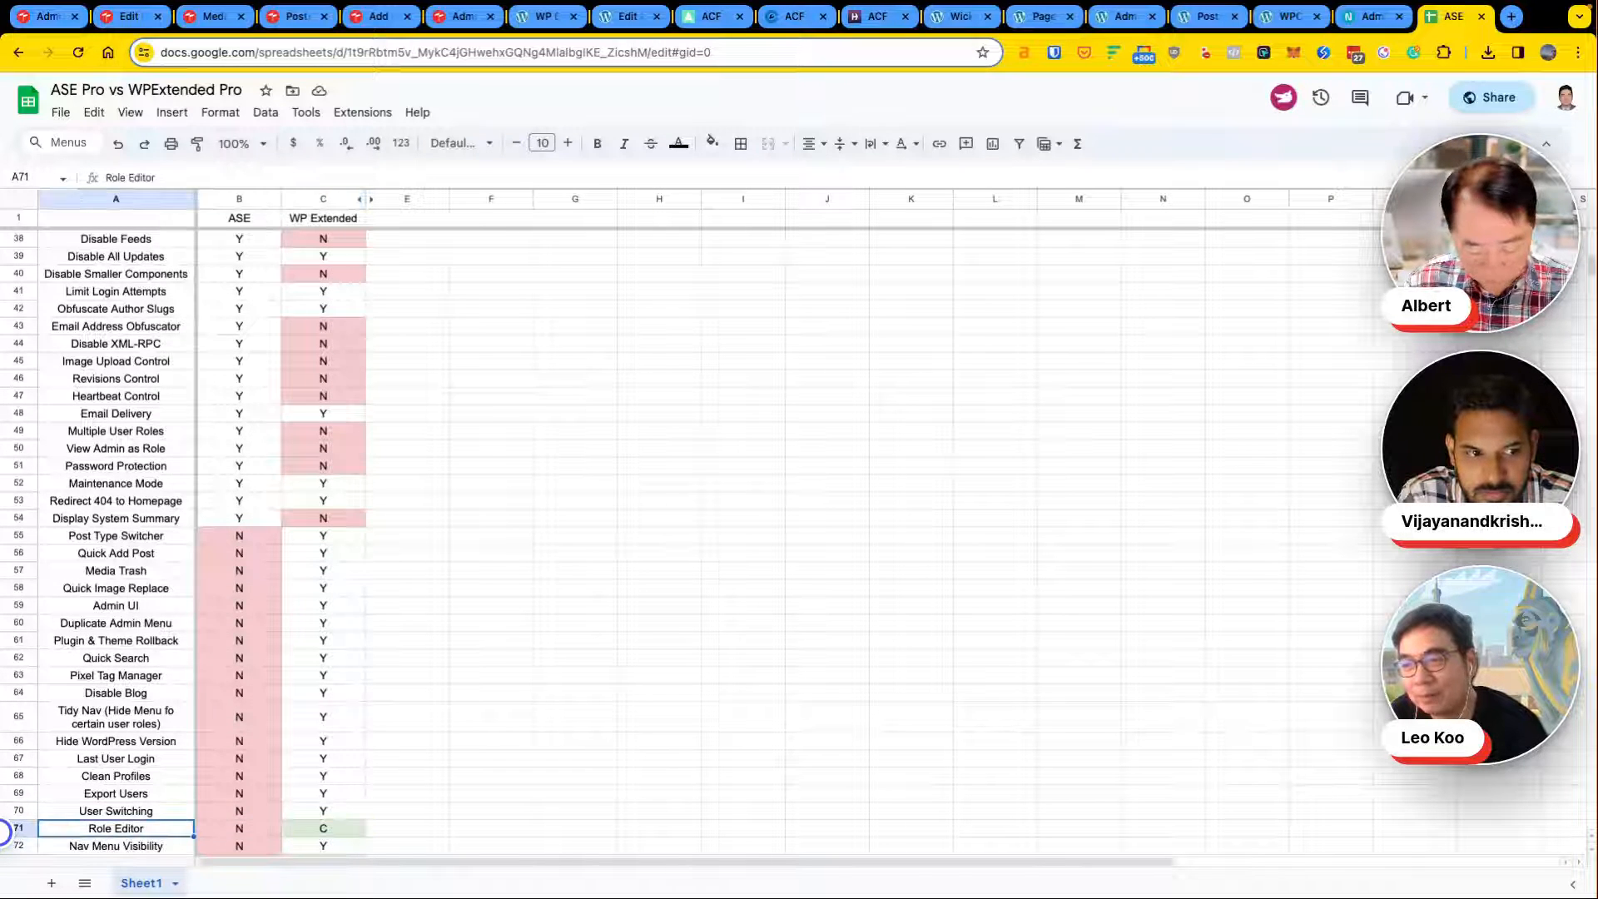
key("Right")
key("Right")
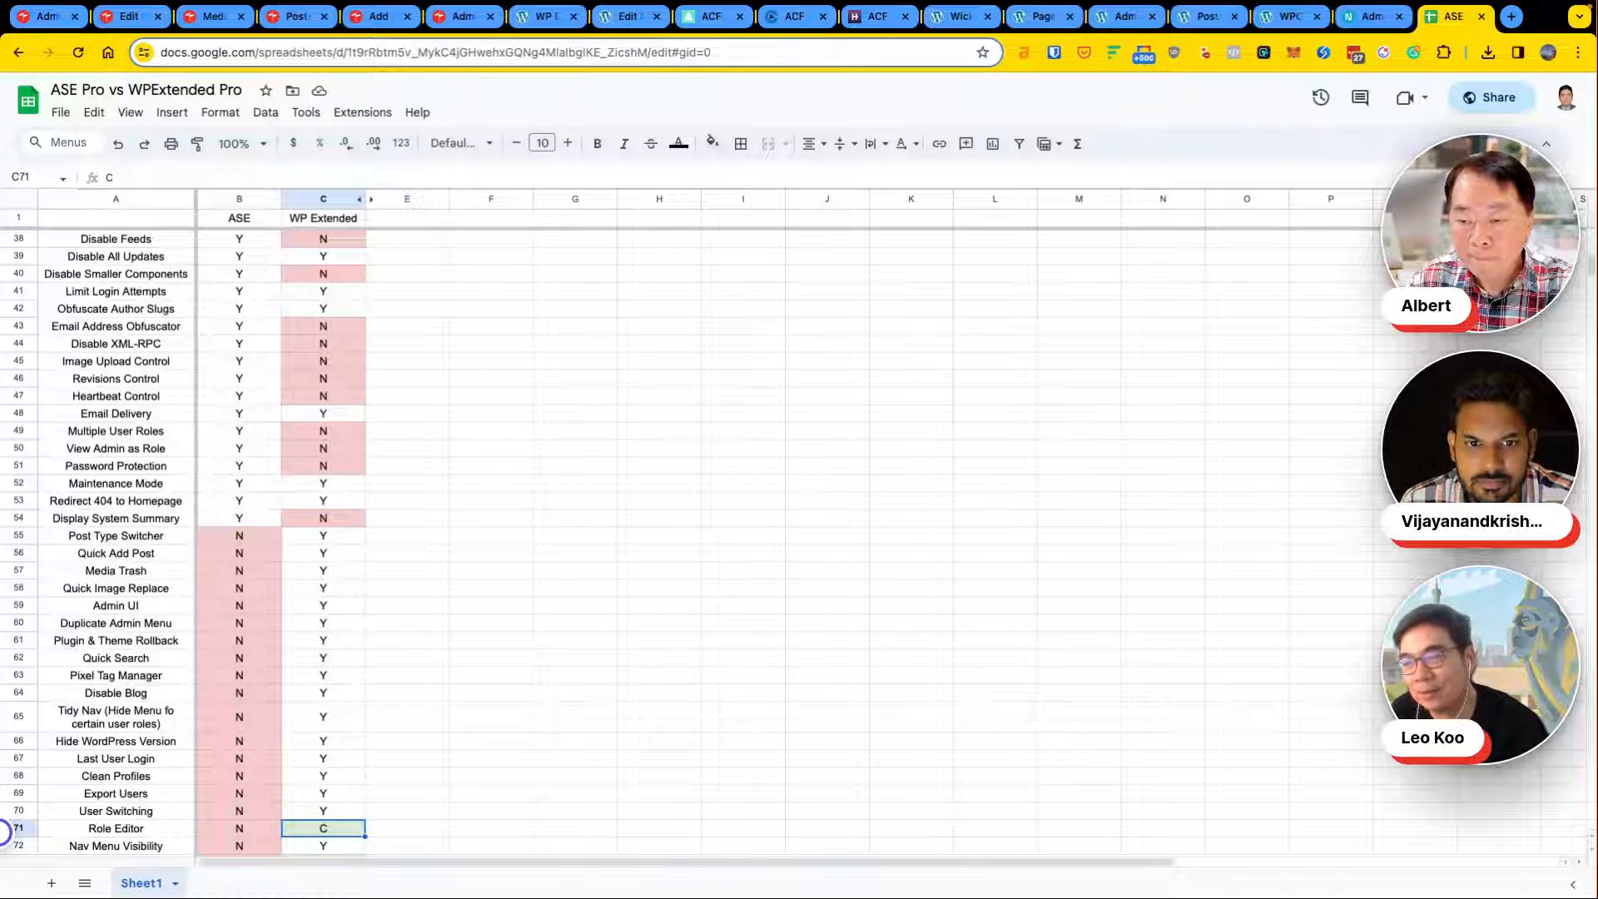
key("Left")
key("Left")
key("Right")
key("Right")
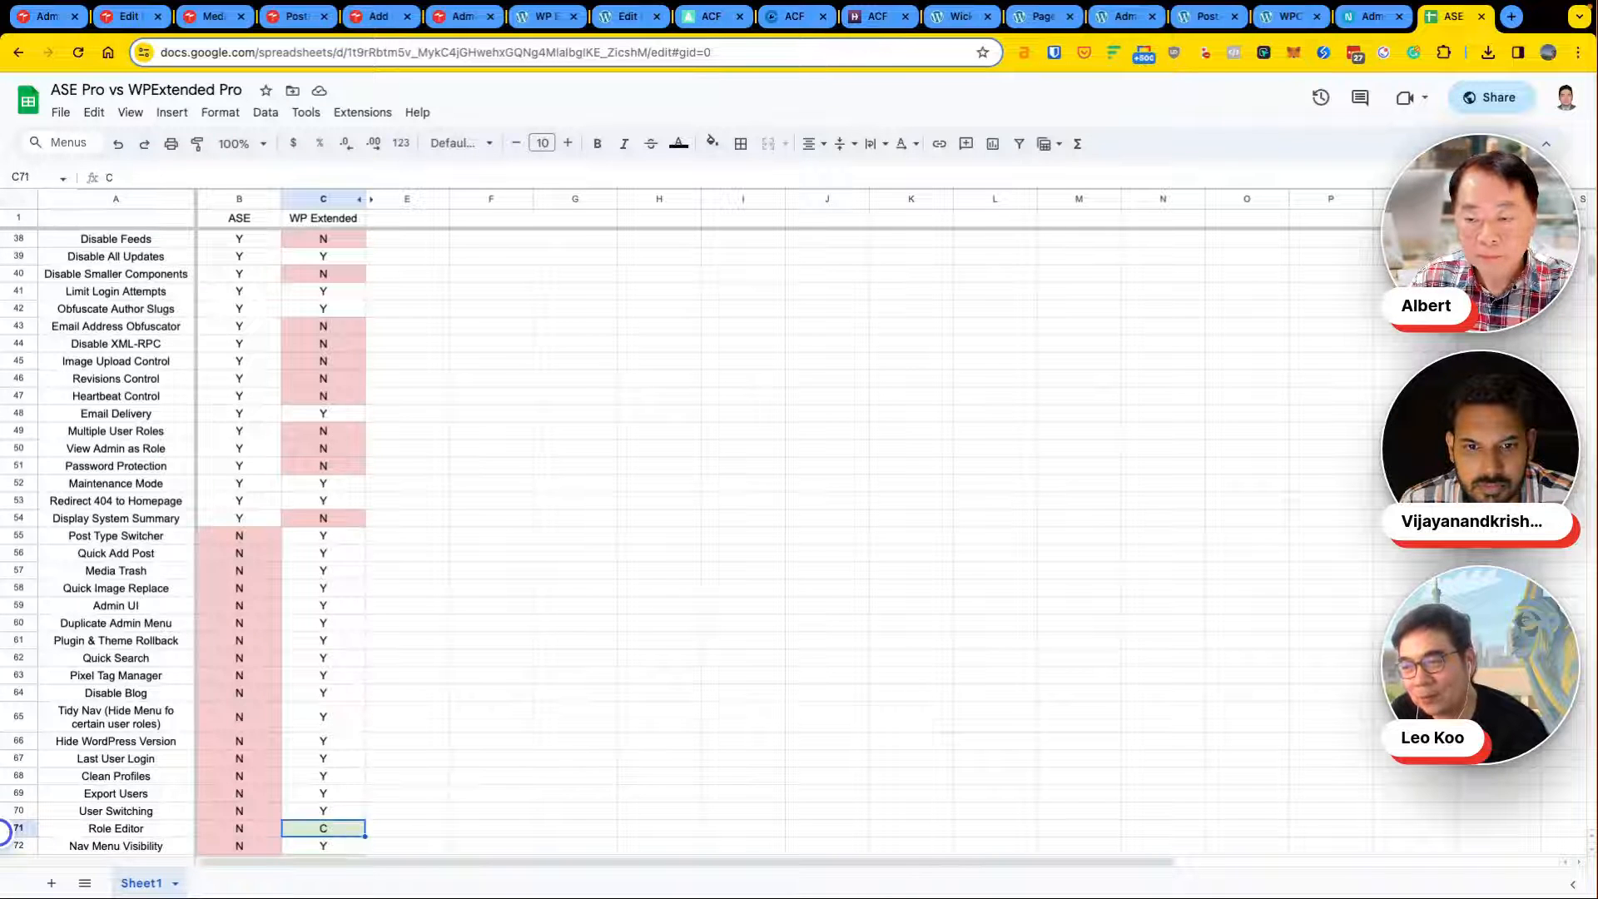
Step: Skim the whole comparison sheet from Options Page back up to Custom Content Types, contrasting the ASE and WP Extended columns
scroll(4, 832, "down", 2)
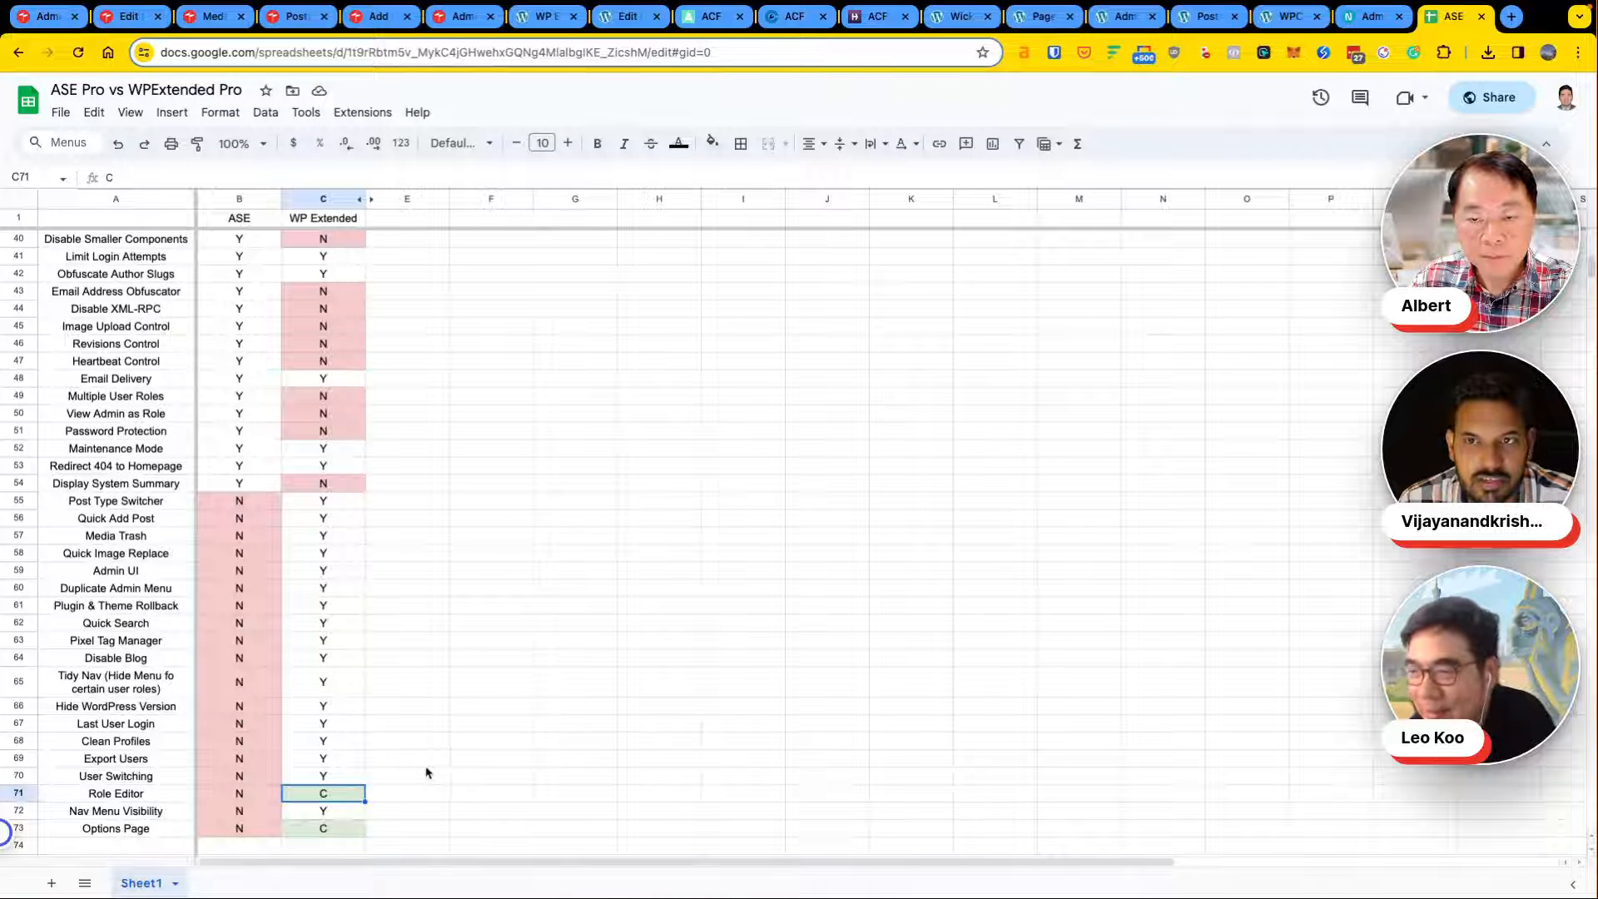
scroll(429, 774, "down", 1)
scroll(429, 774, "up", 6)
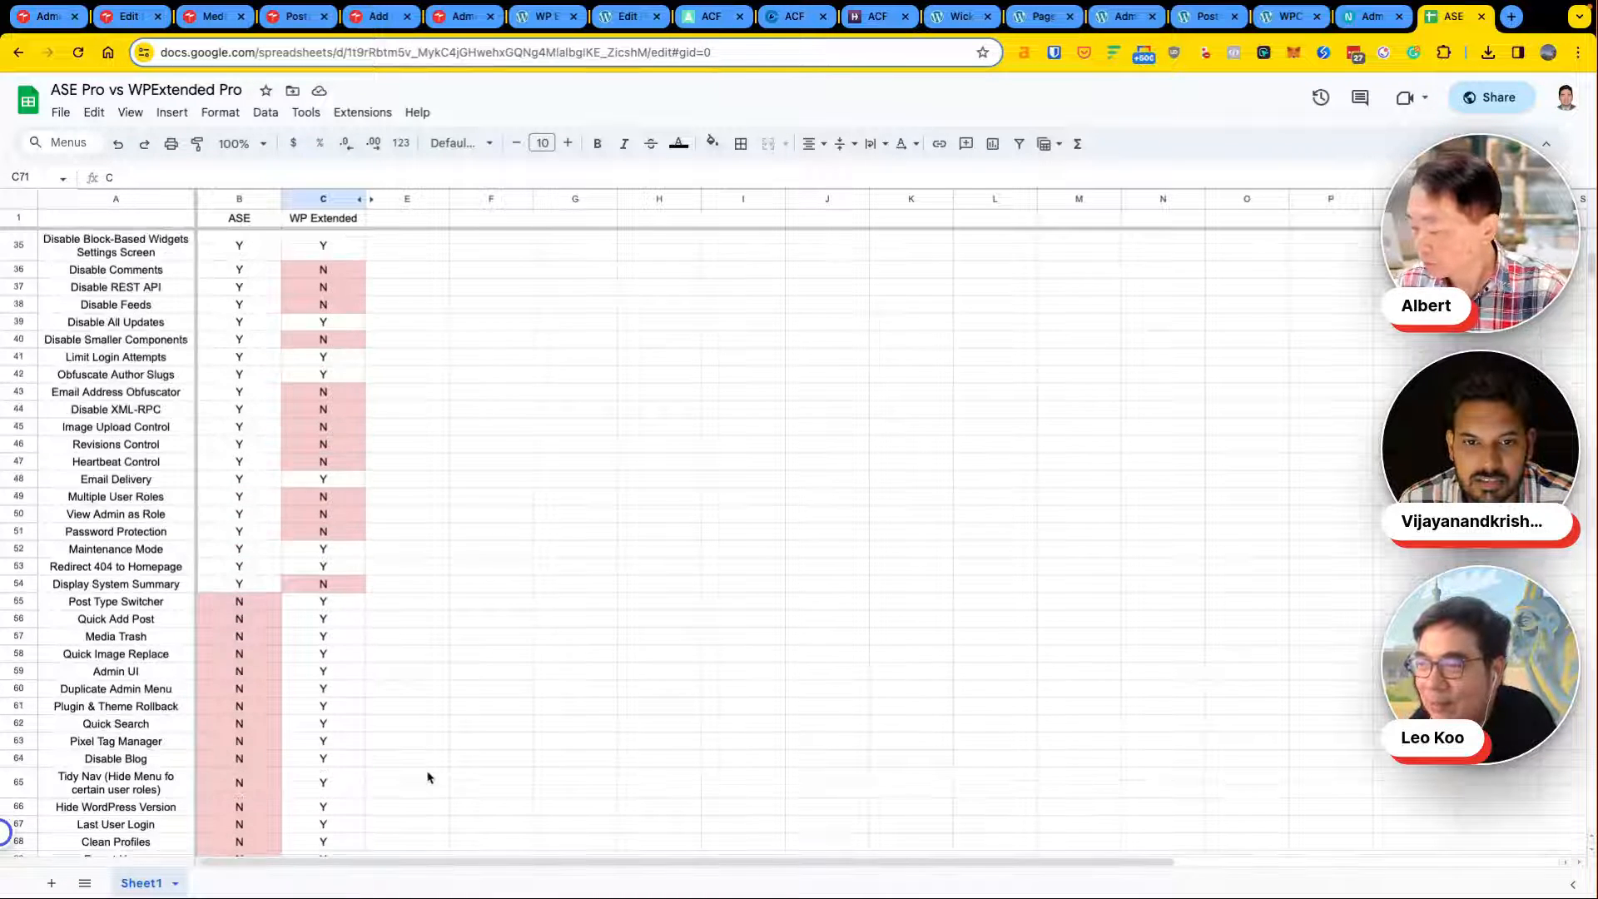
scroll(430, 779, "down", 4)
scroll(430, 780, "up", 6)
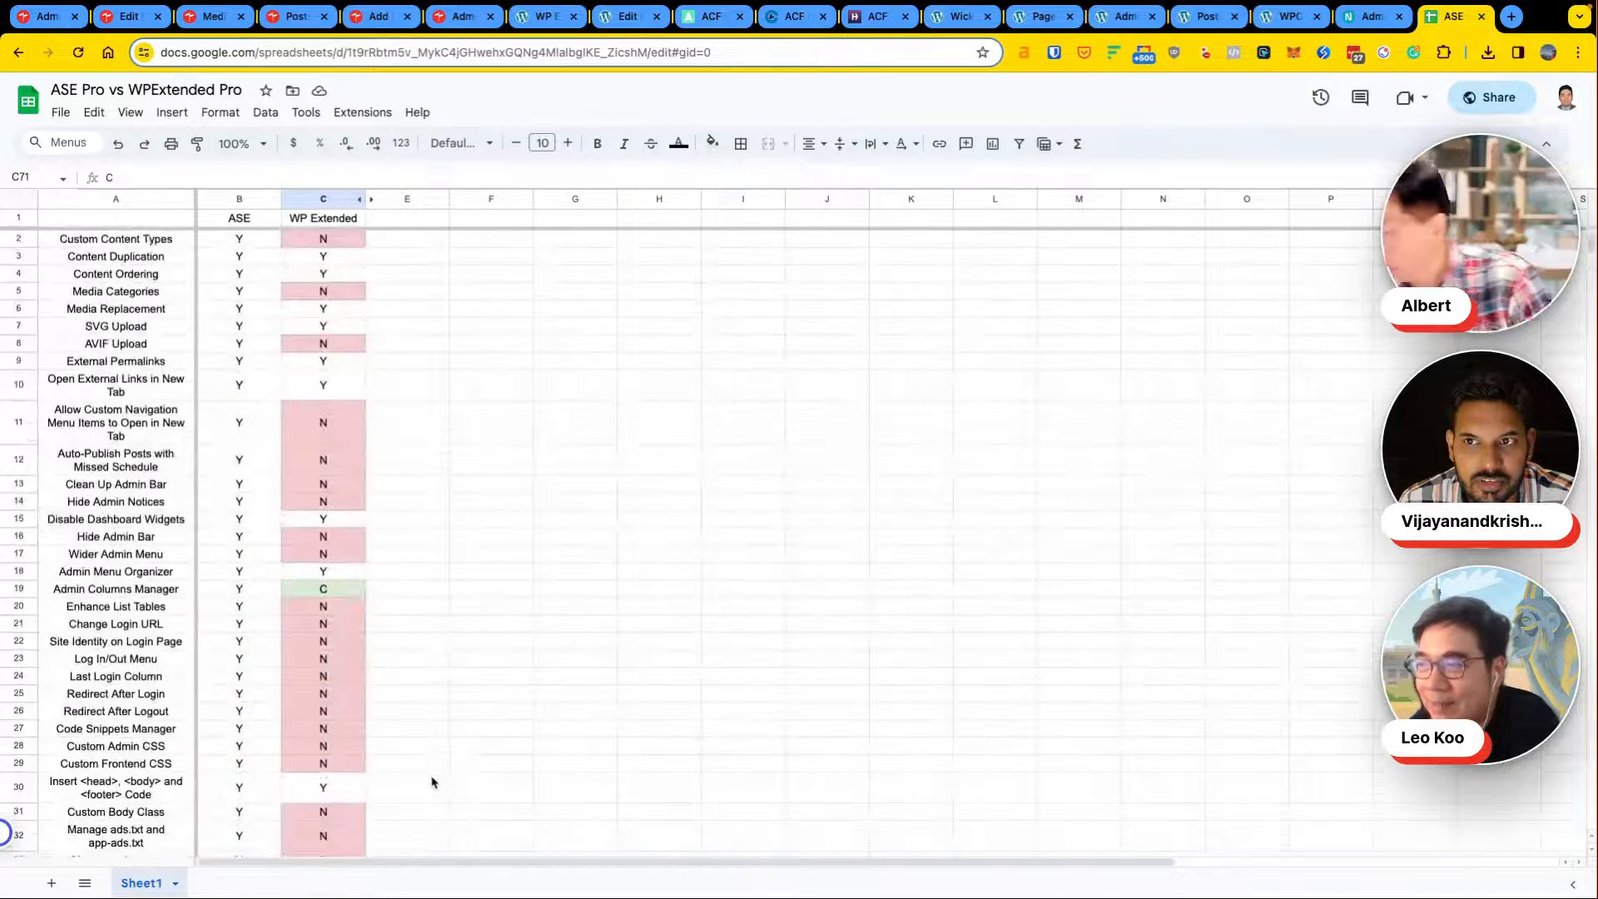
scroll(439, 554, "down", 5)
scroll(439, 558, "down", 4)
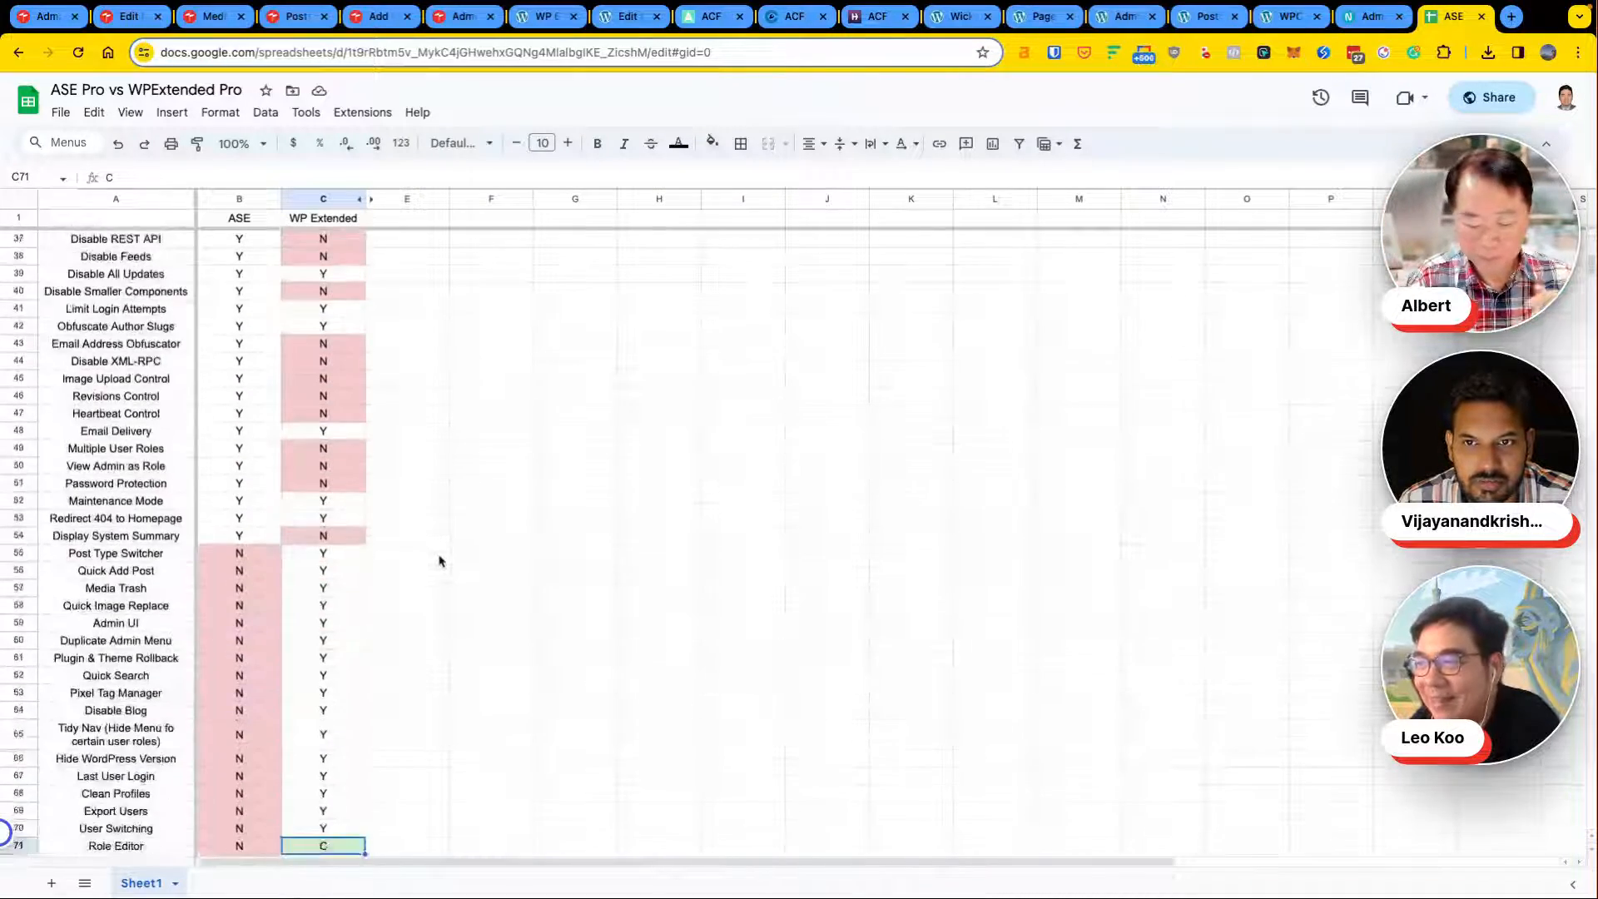
scroll(441, 562, "up", 2)
scroll(441, 562, "up", 7)
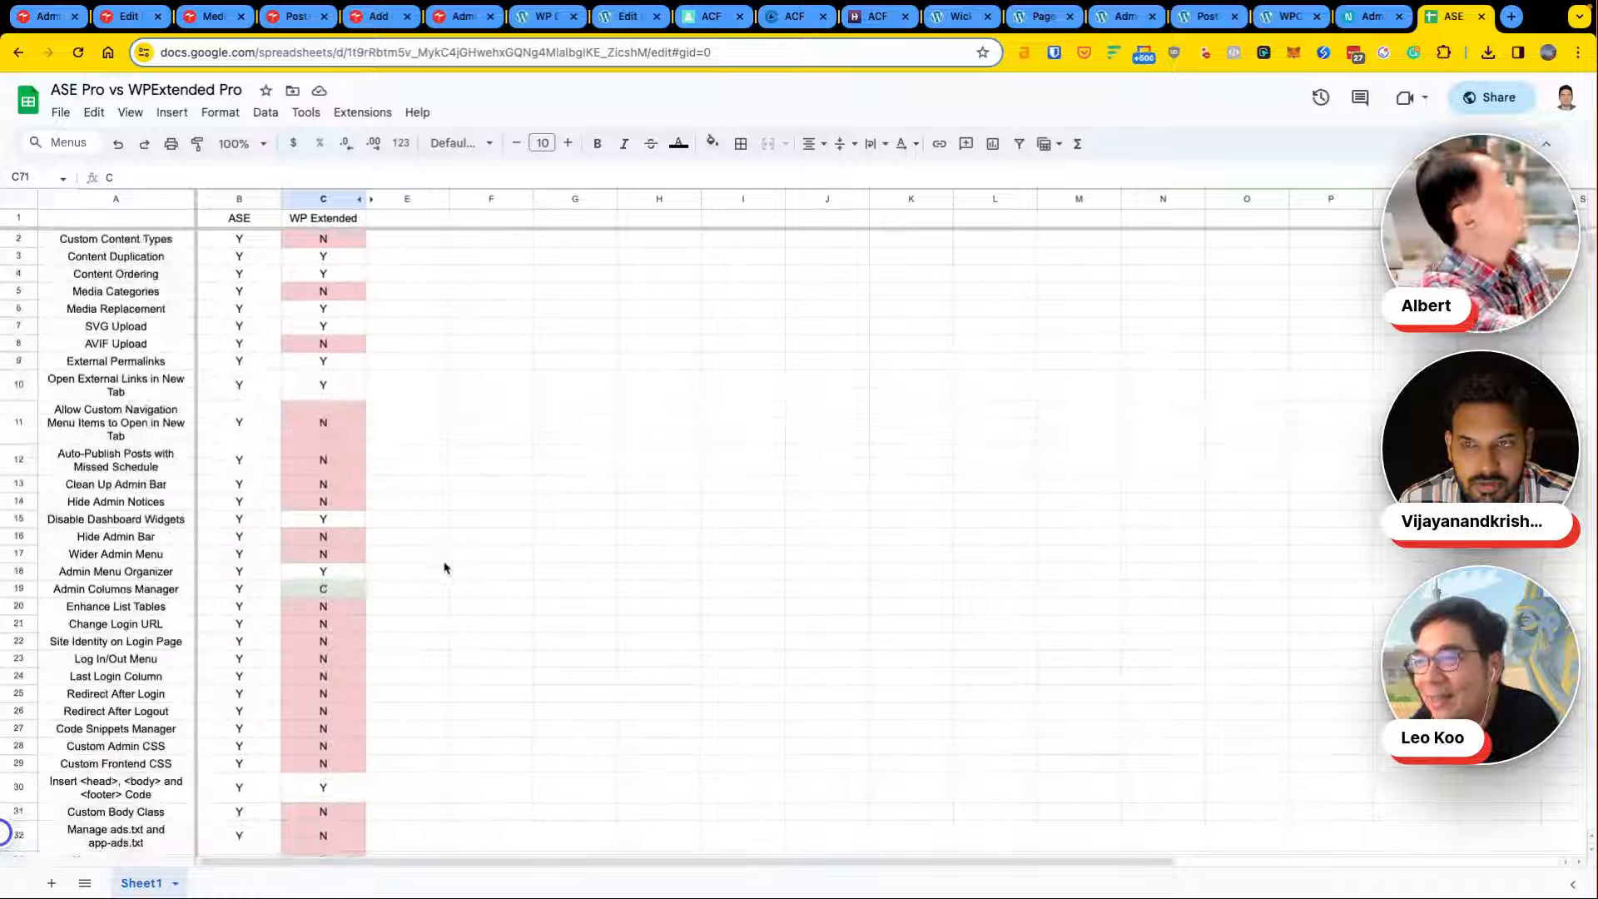
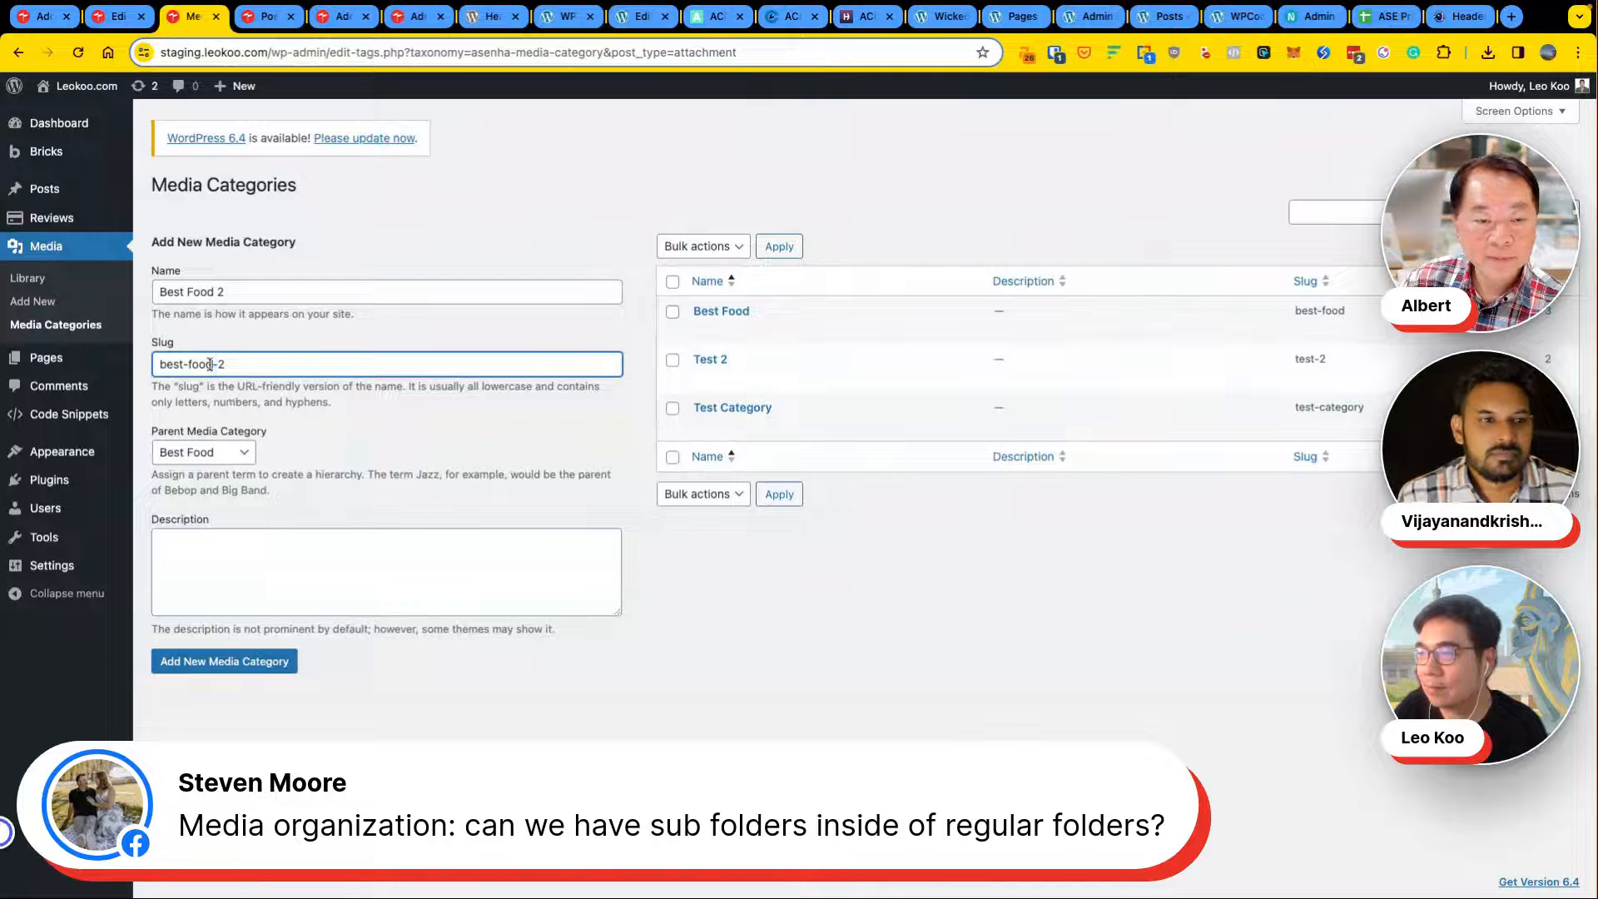
Step: In the new media category form, set the slug to indian-food and the name to Indian Food
triple_click(209, 363)
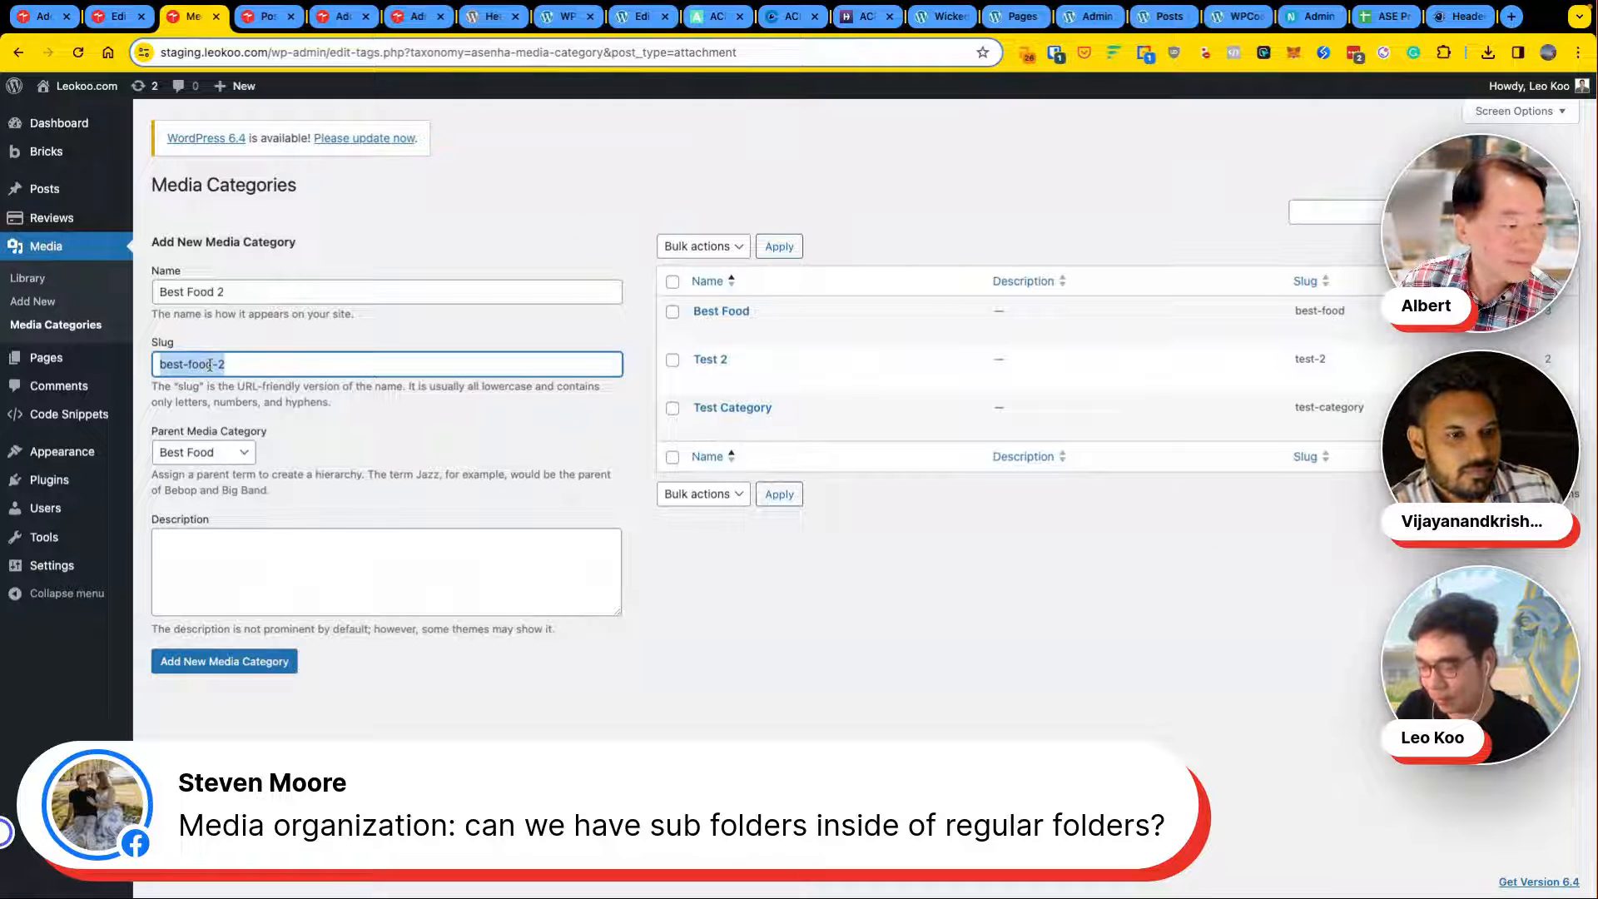
type("indian")
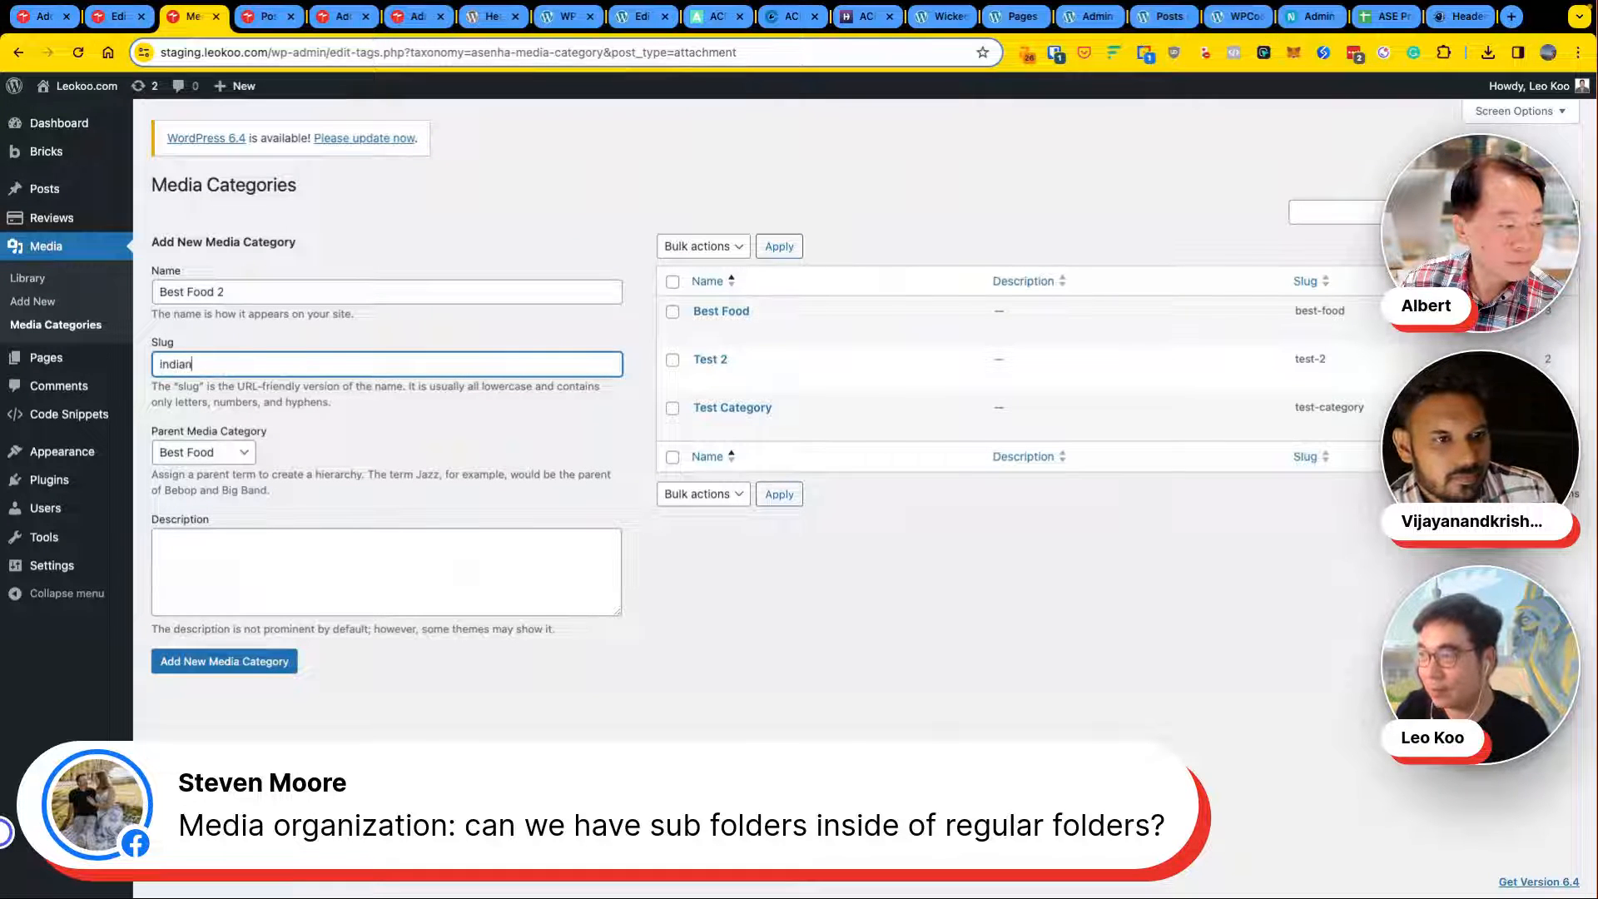
type("-food")
triple_click(205, 295)
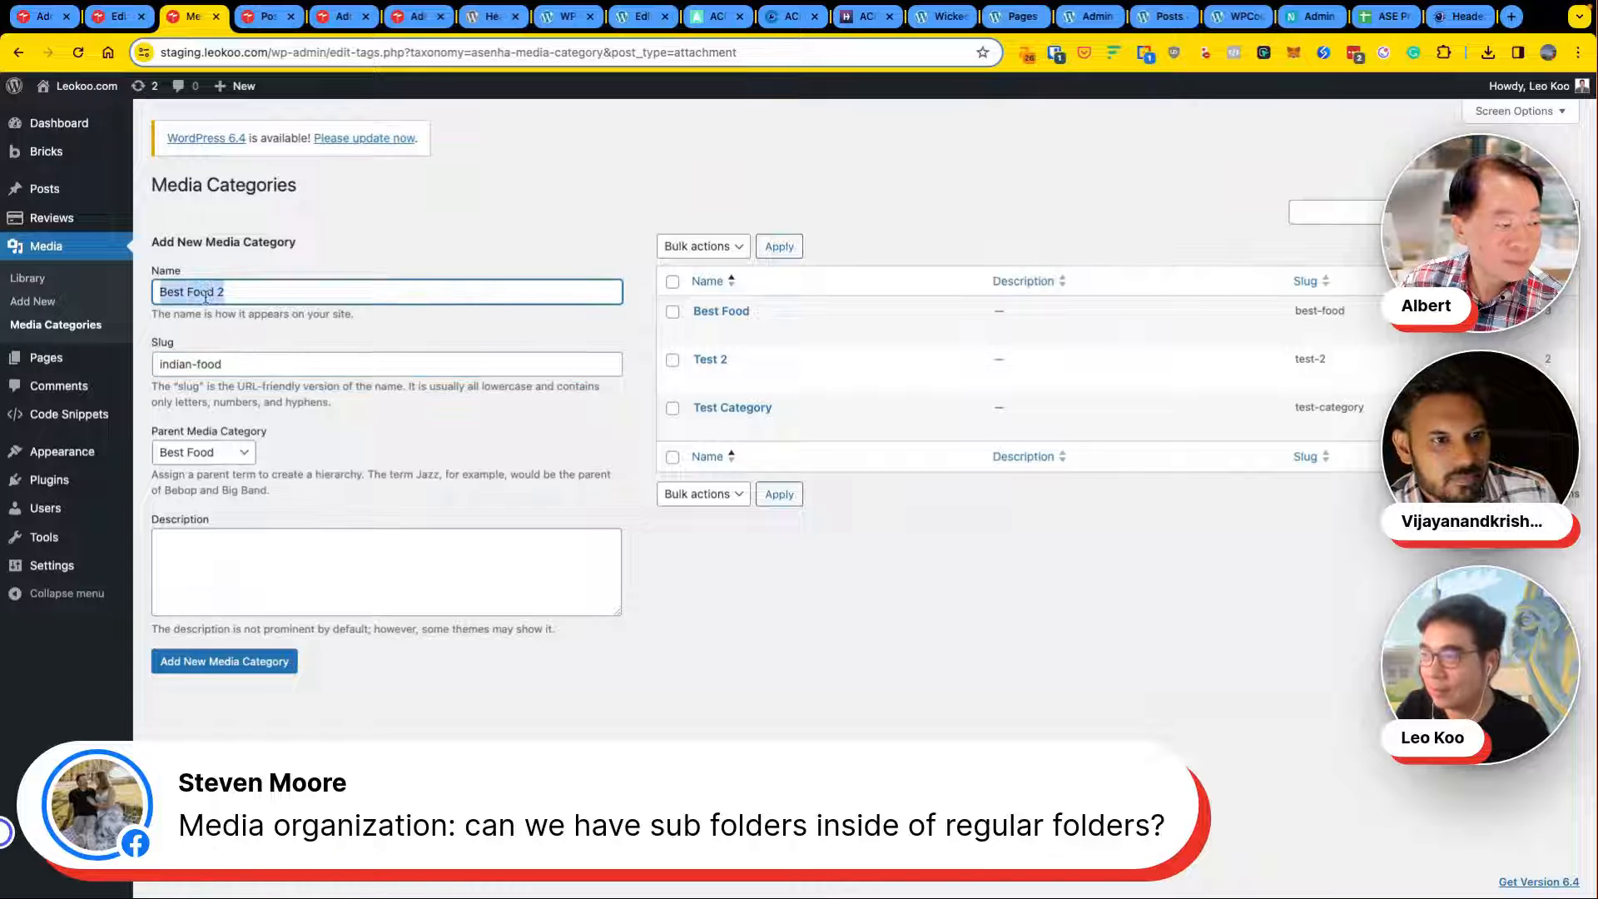
key("BackSpace")
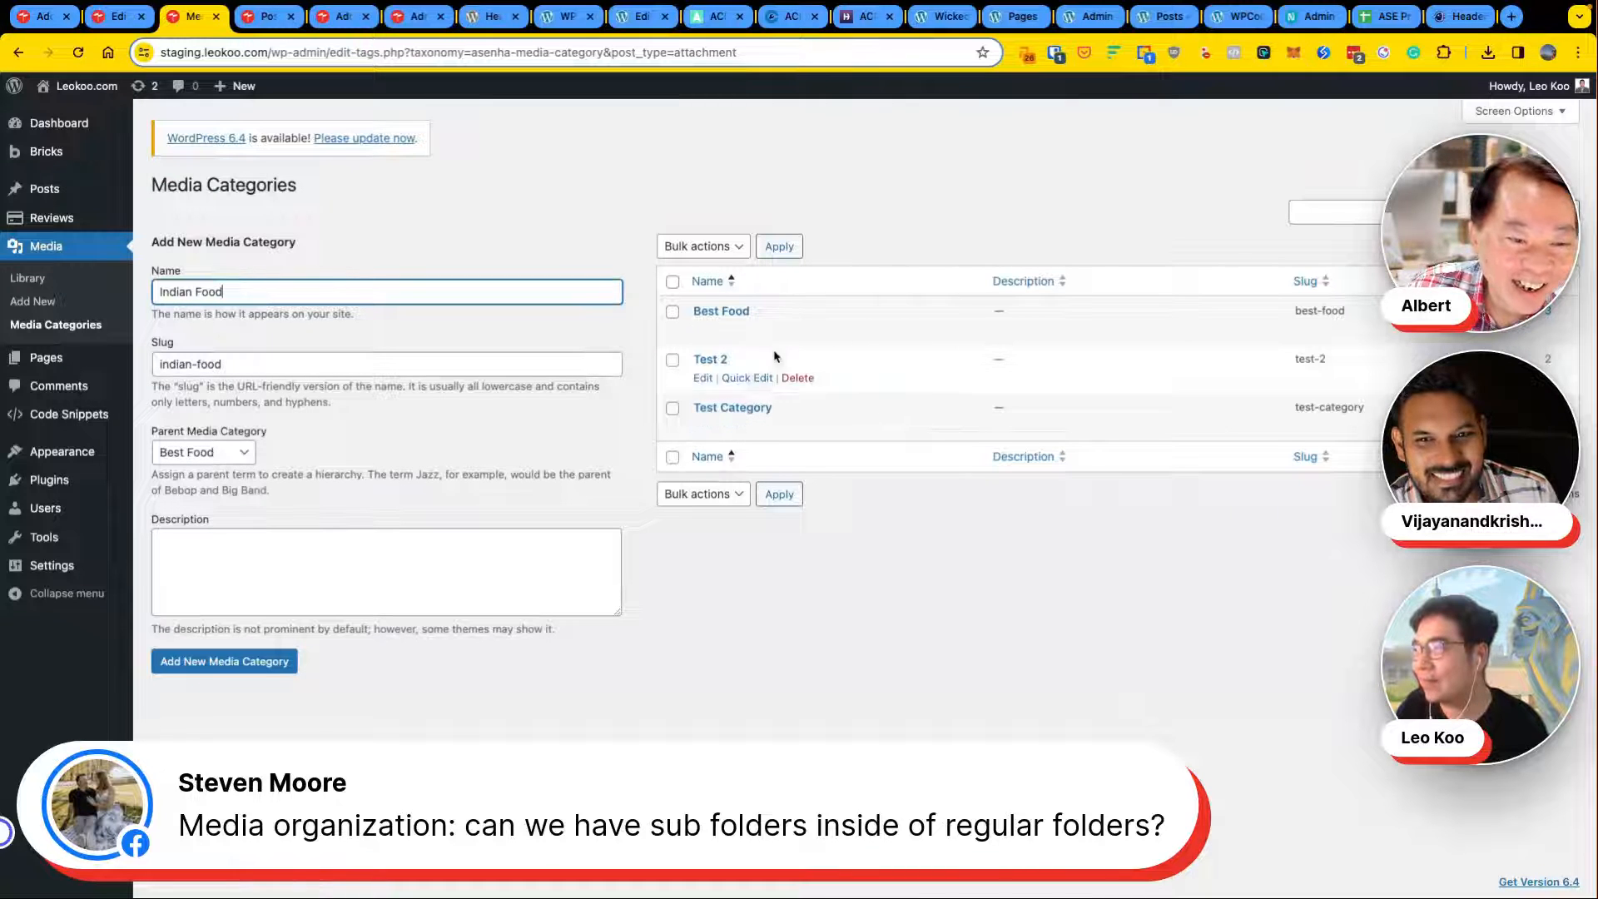
Step: Add Indian Food as a child of Best Food and expand Best Food in the media library's category tree
left_click(281, 662)
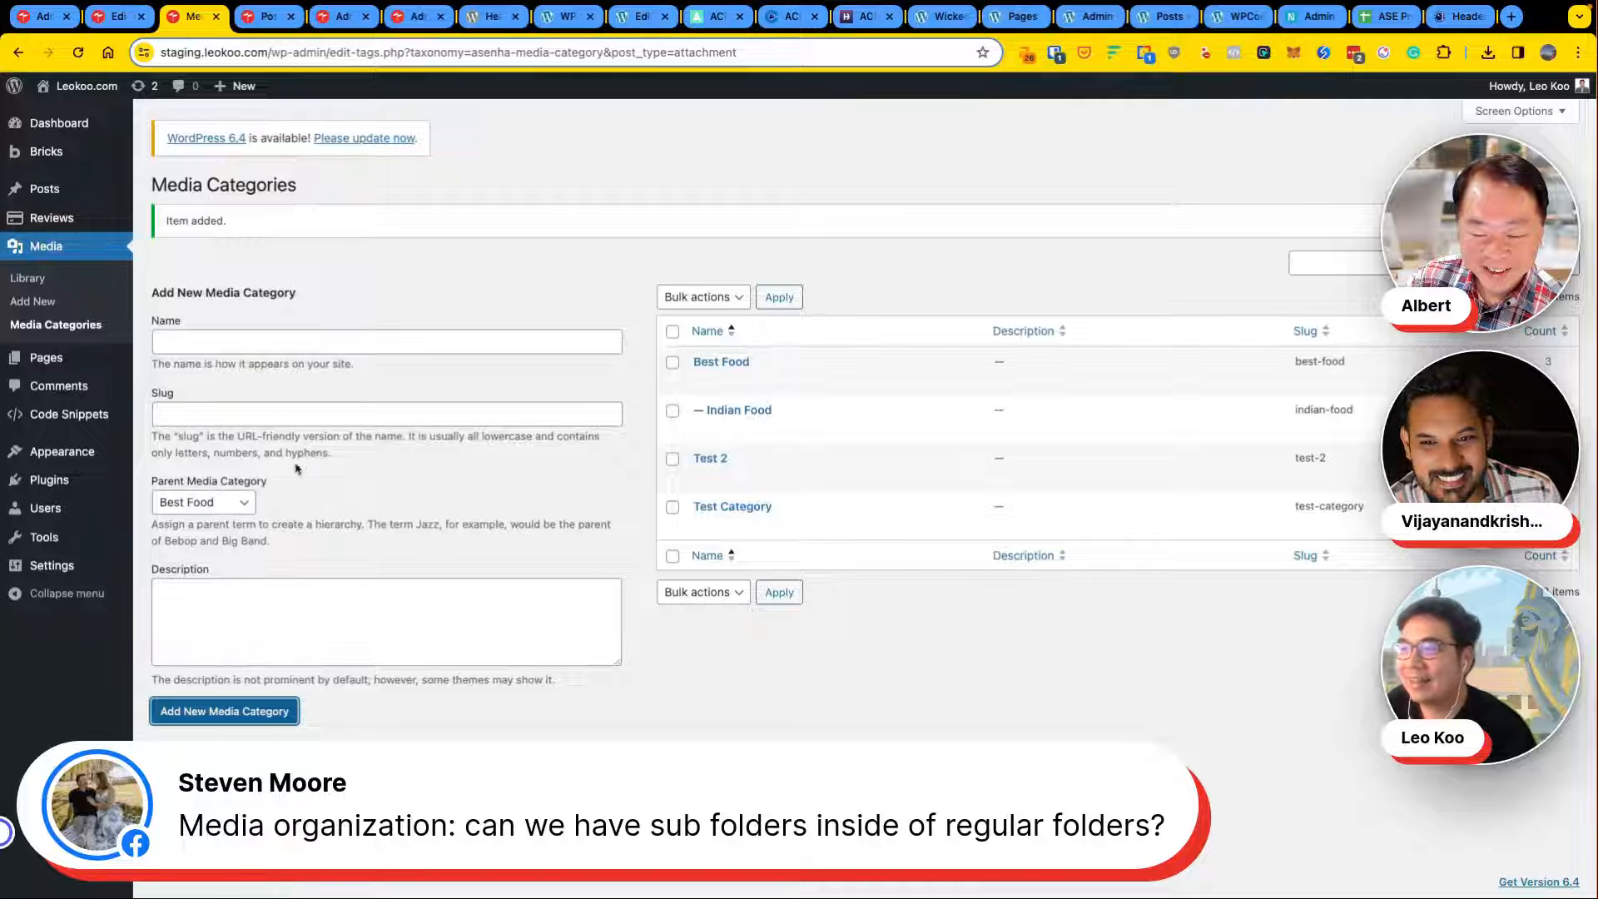
left_click(47, 285)
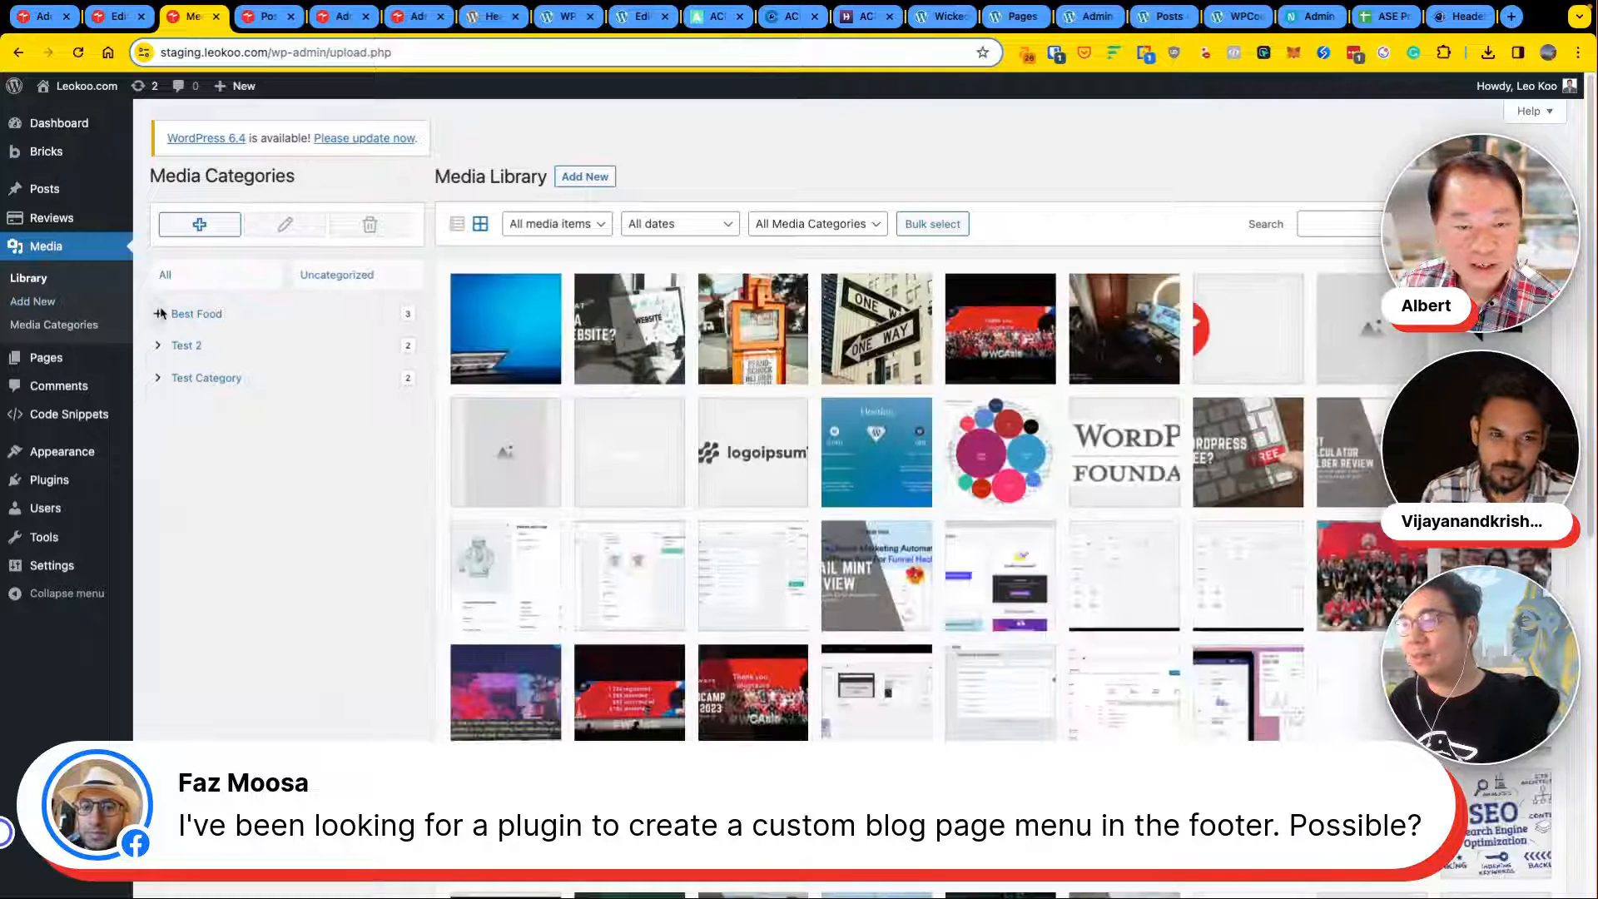
left_click(158, 313)
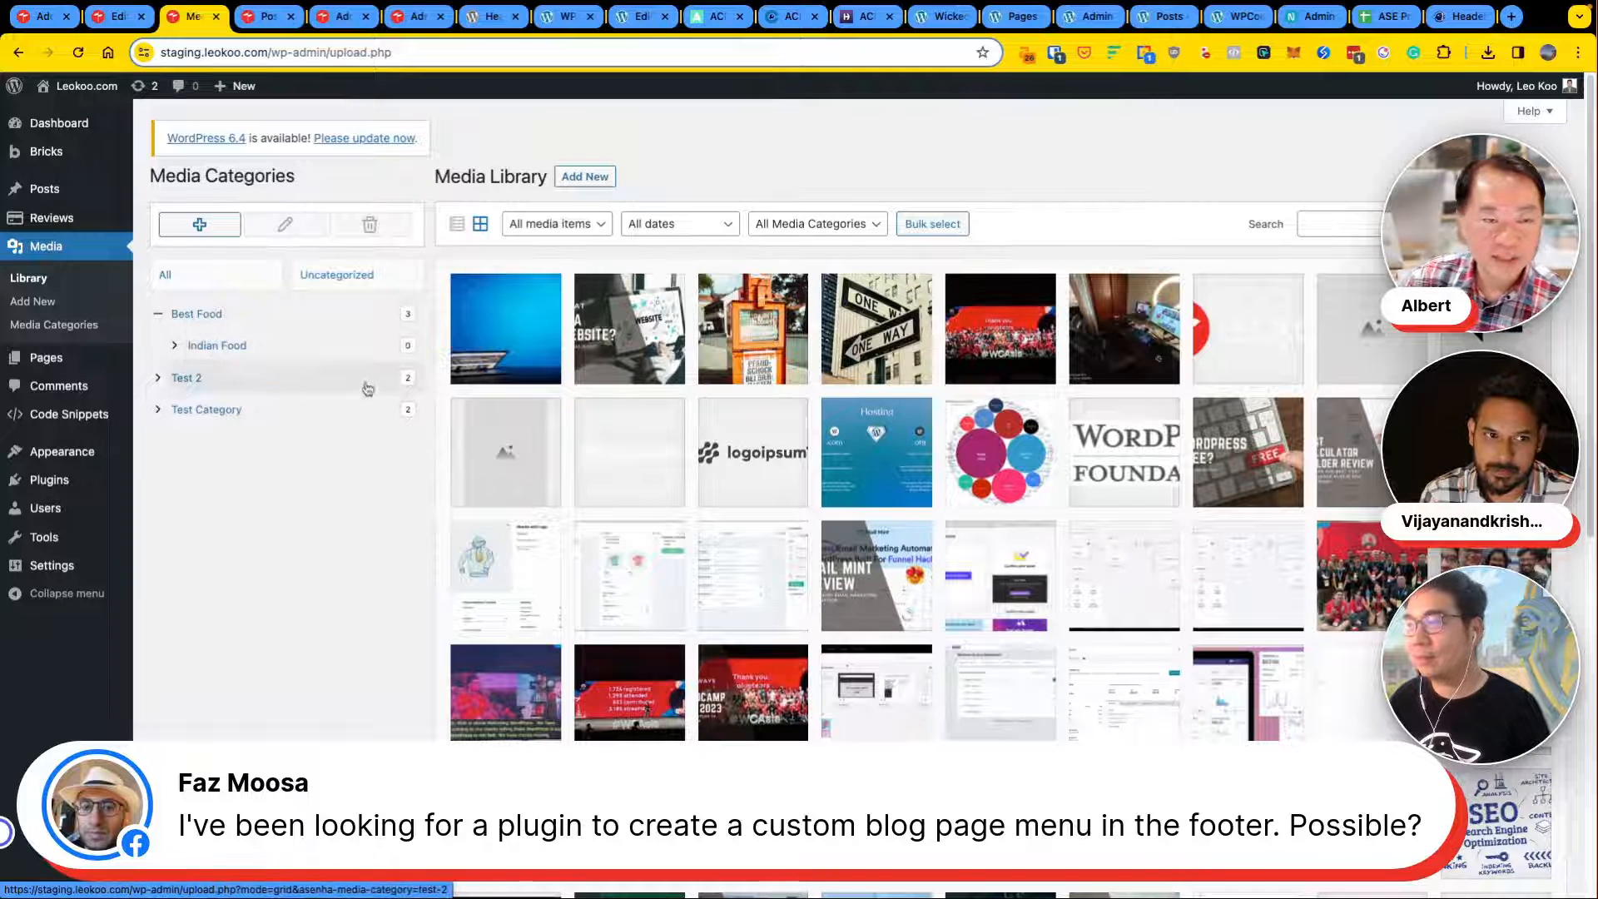
Step: Assign the grey placeholder image in the media library to the Indian Food subcategory, and open that subcategory
left_click_drag(600, 456, 279, 346)
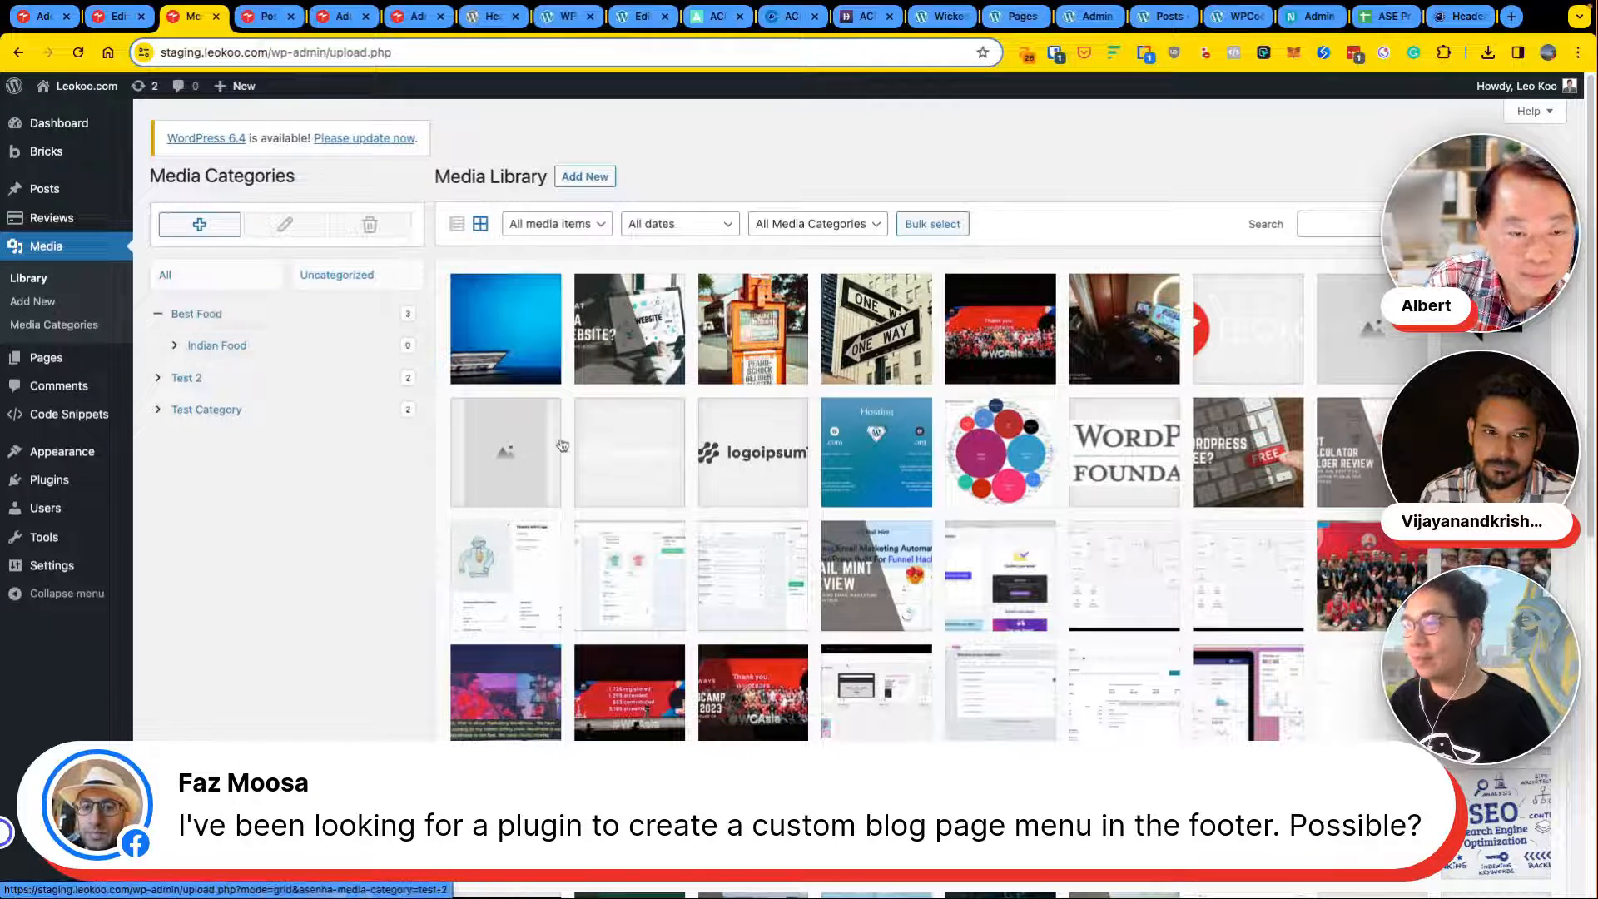
left_click_drag(561, 445, 269, 358)
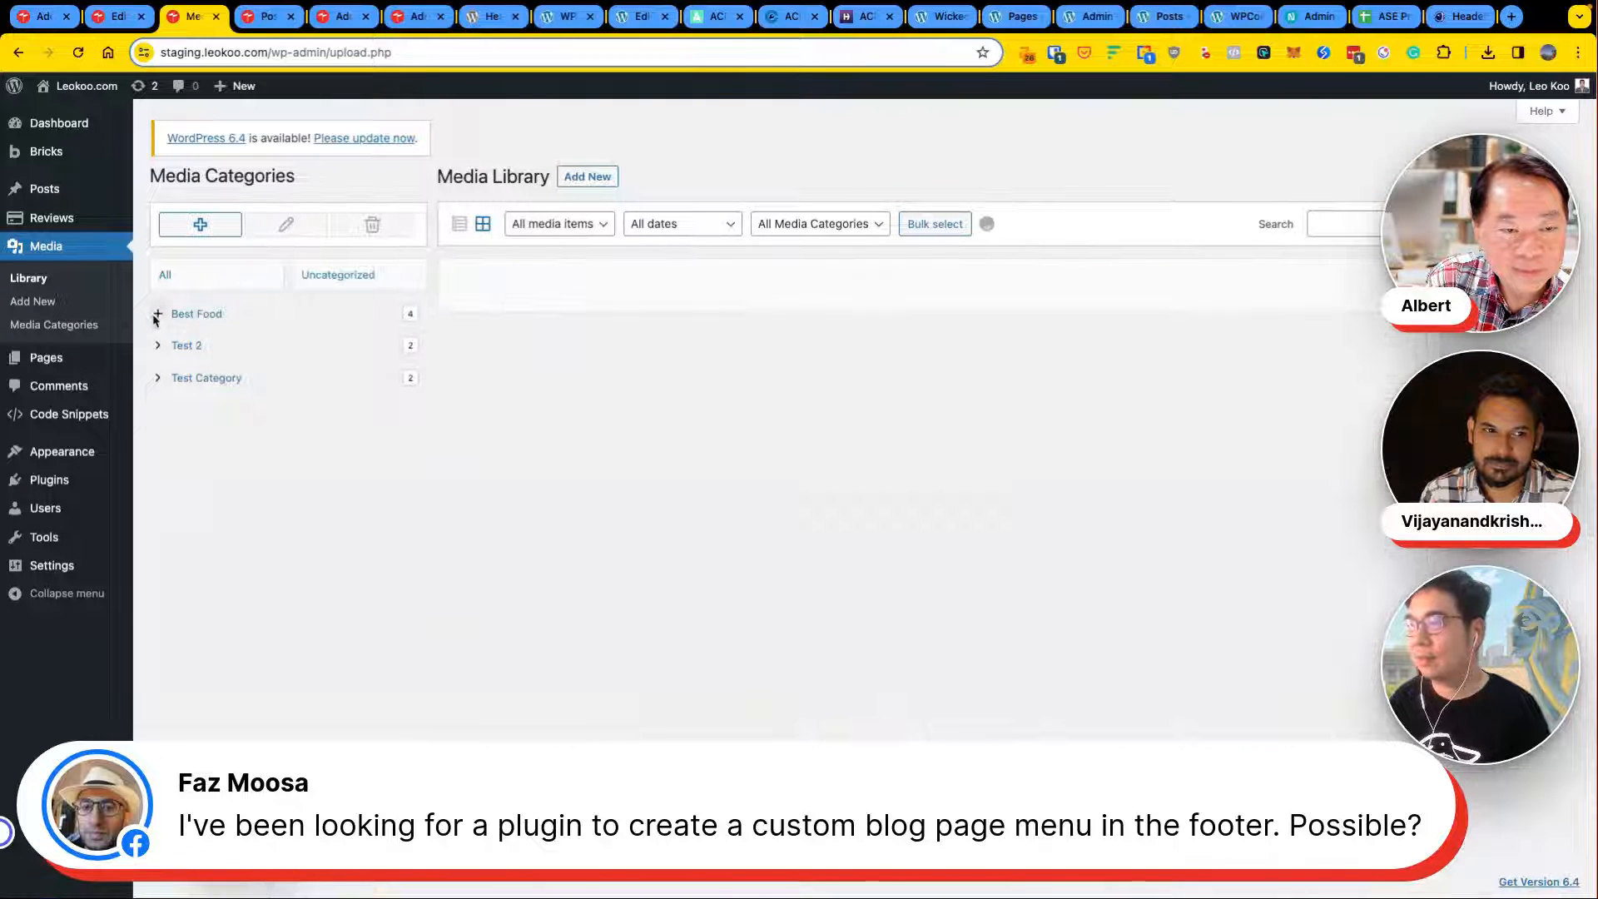
left_click(157, 315)
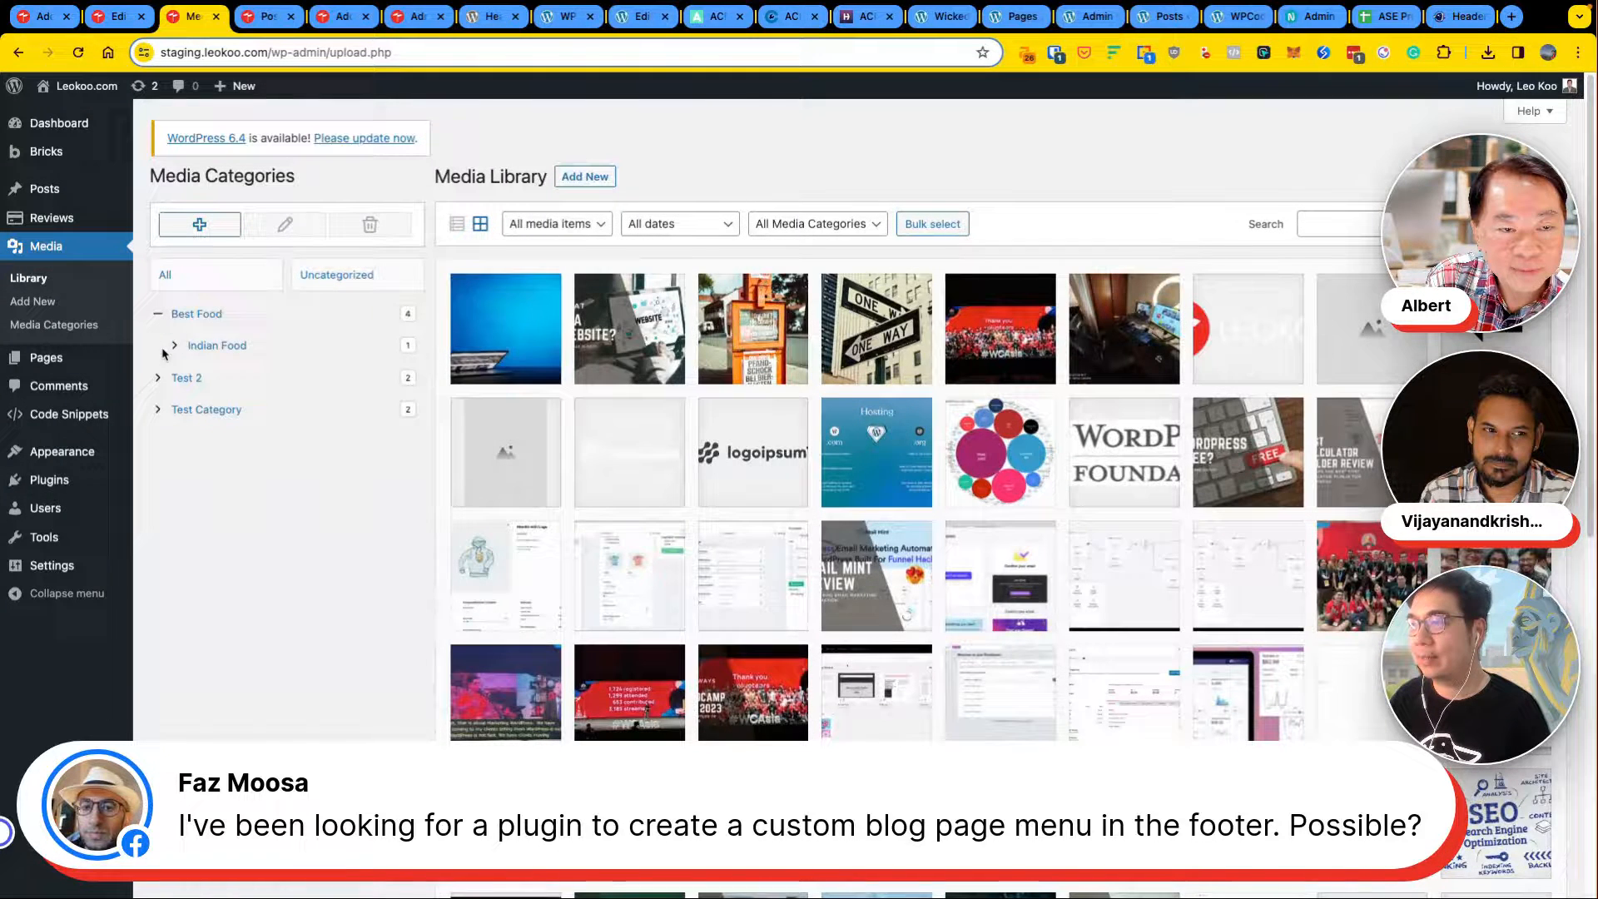
left_click(255, 345)
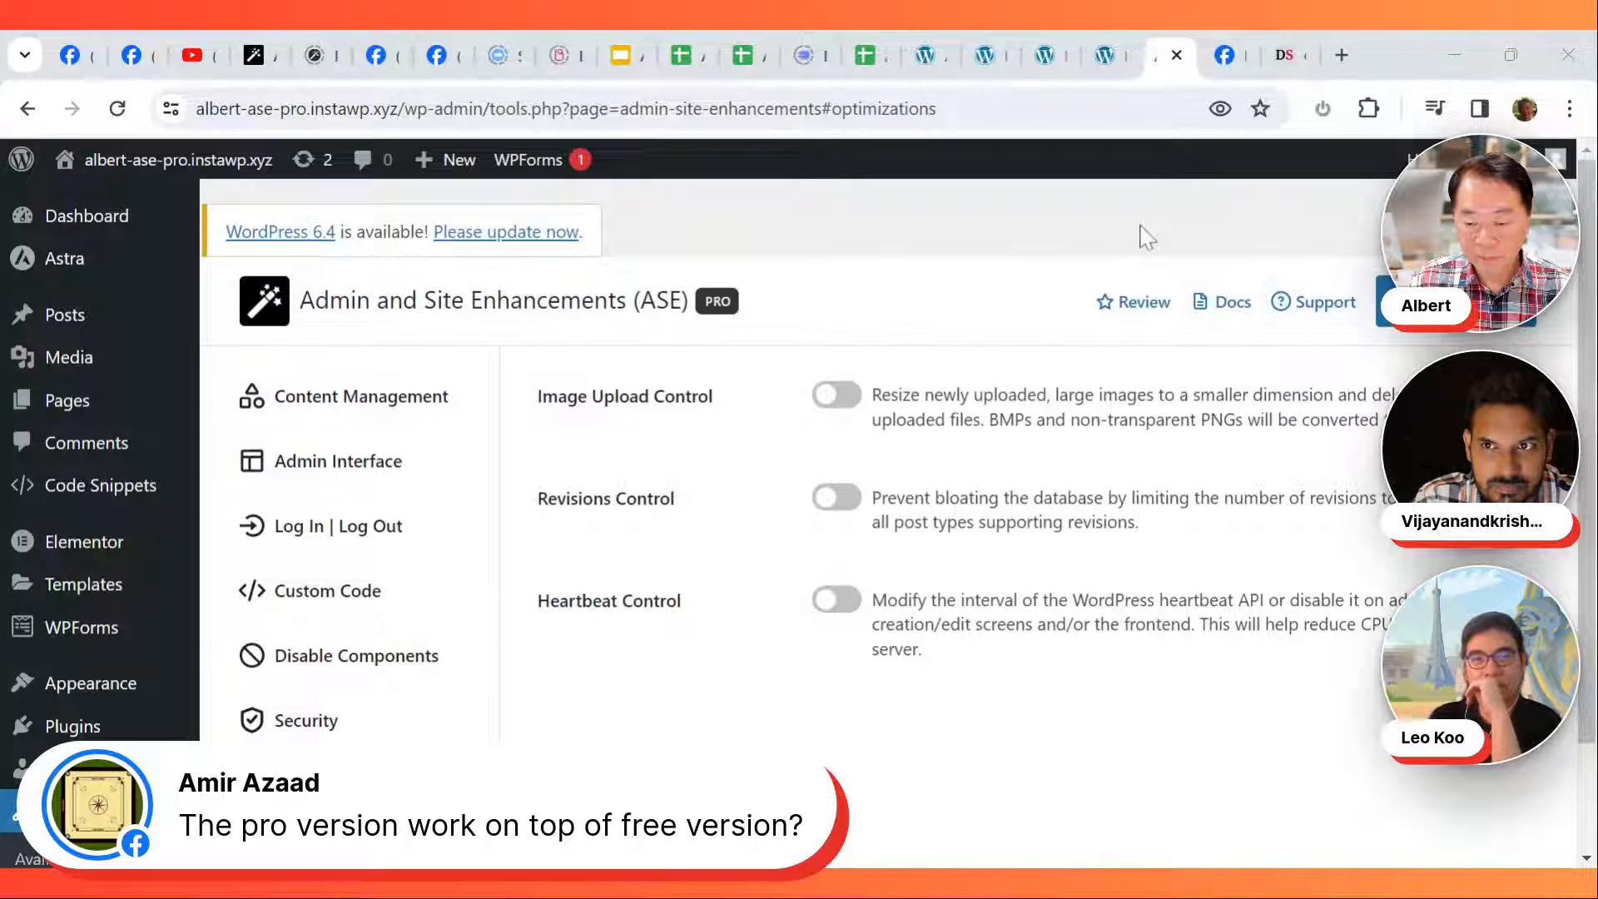
Step: Compare the Content Management modules on the ASE Pro site with those on the free ASE site
left_click(360, 398)
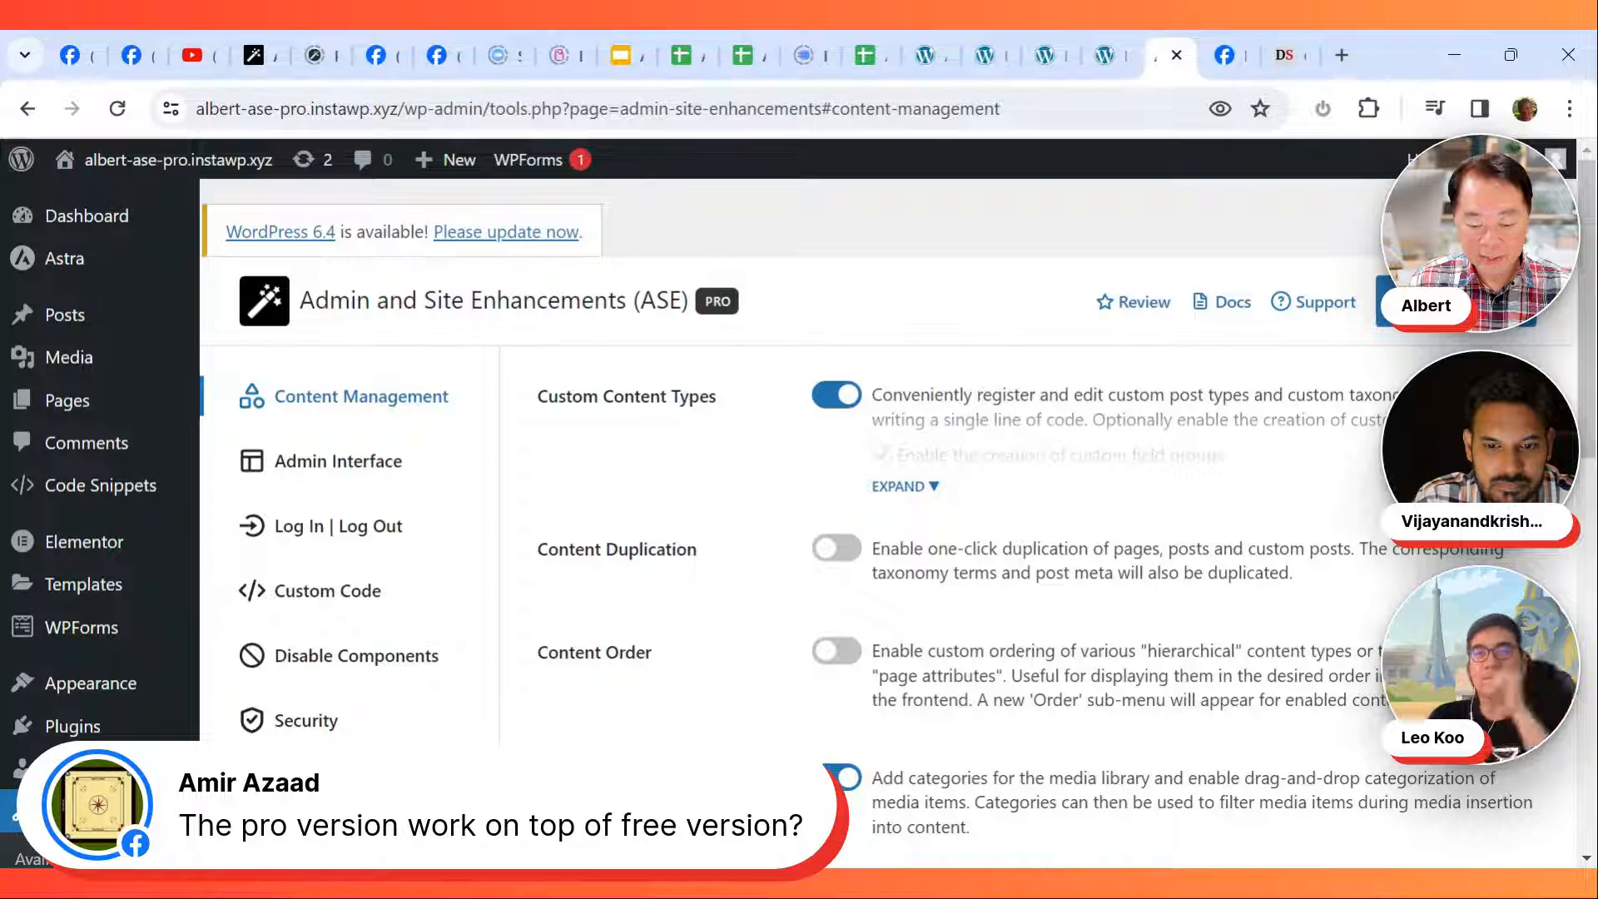
scroll(1003, 722, "down", 4)
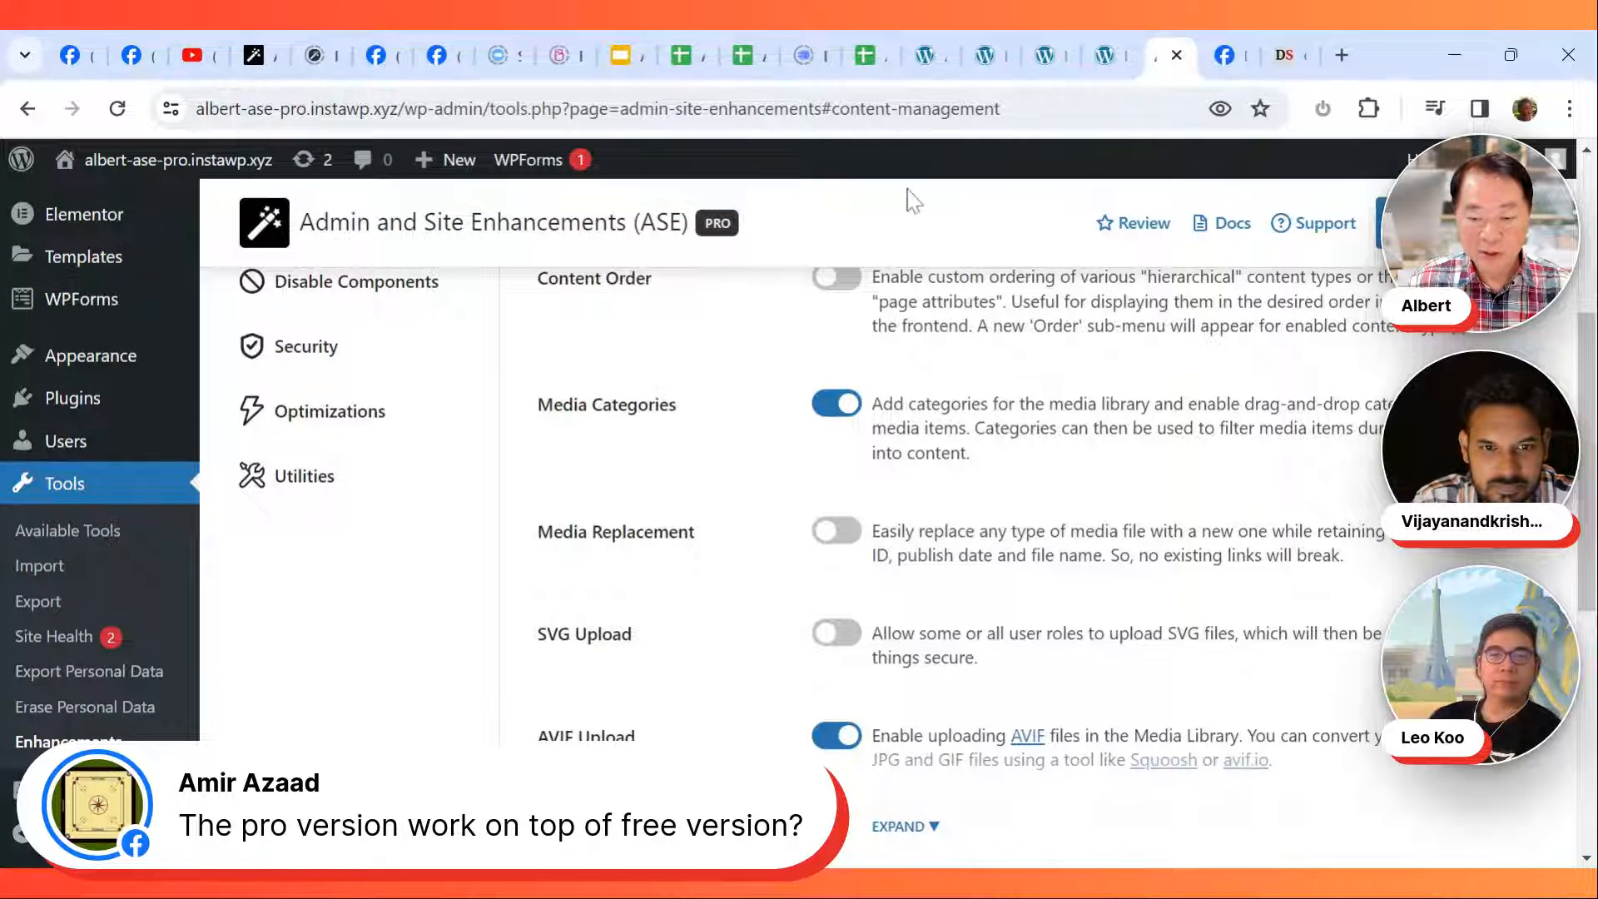
left_click(920, 55)
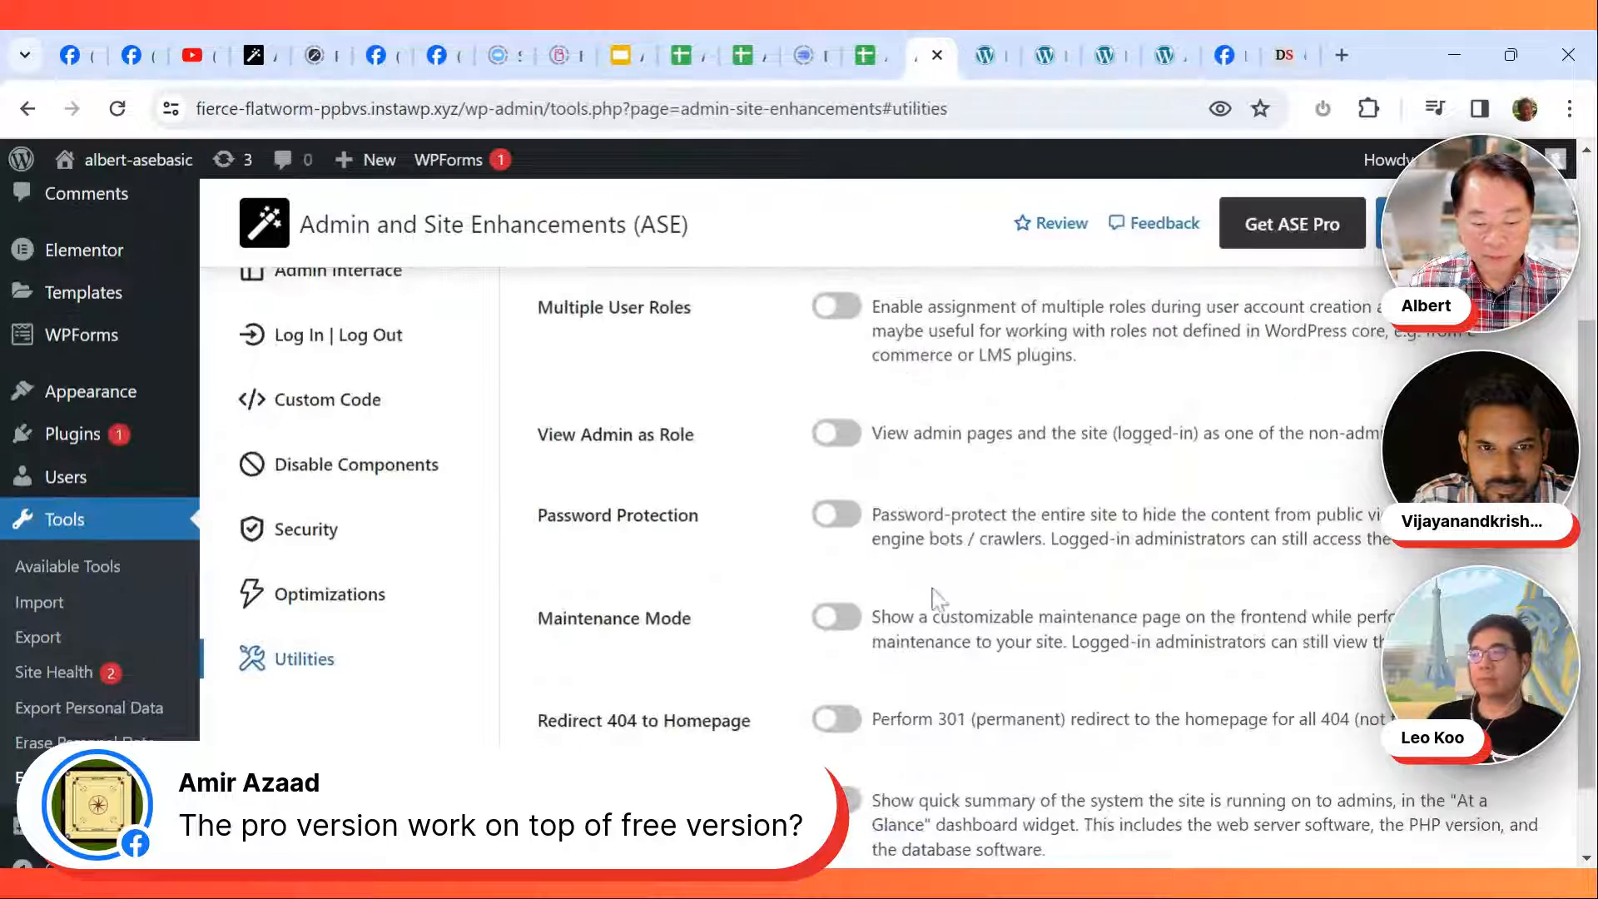
scroll(994, 356, "up", 1)
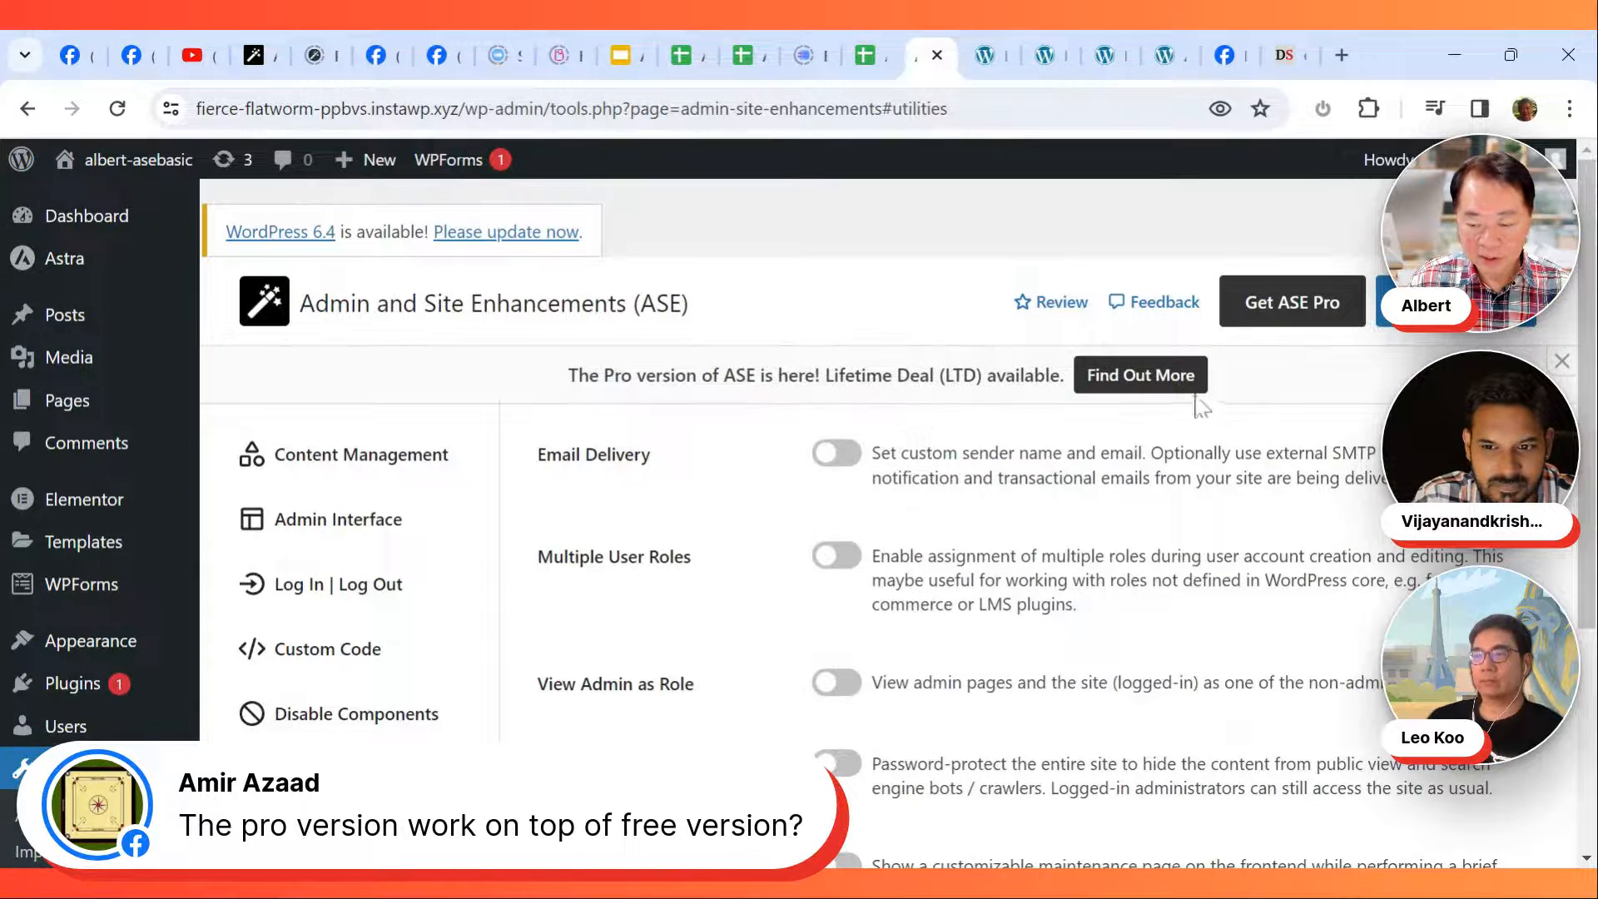
left_click(356, 455)
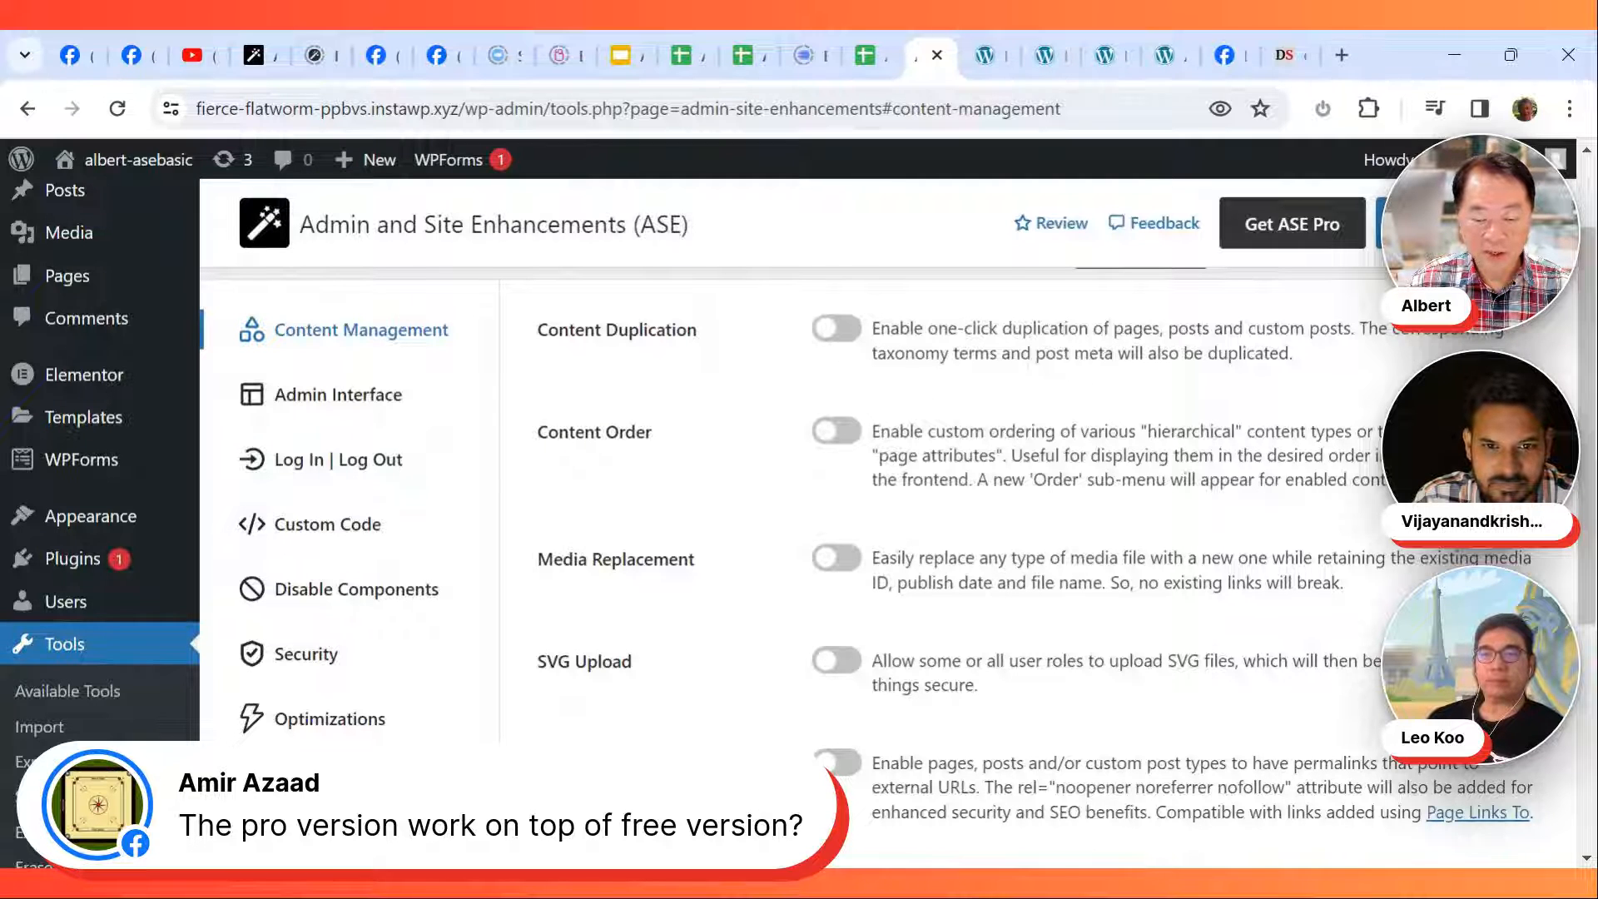
scroll(783, 523, "down", 3)
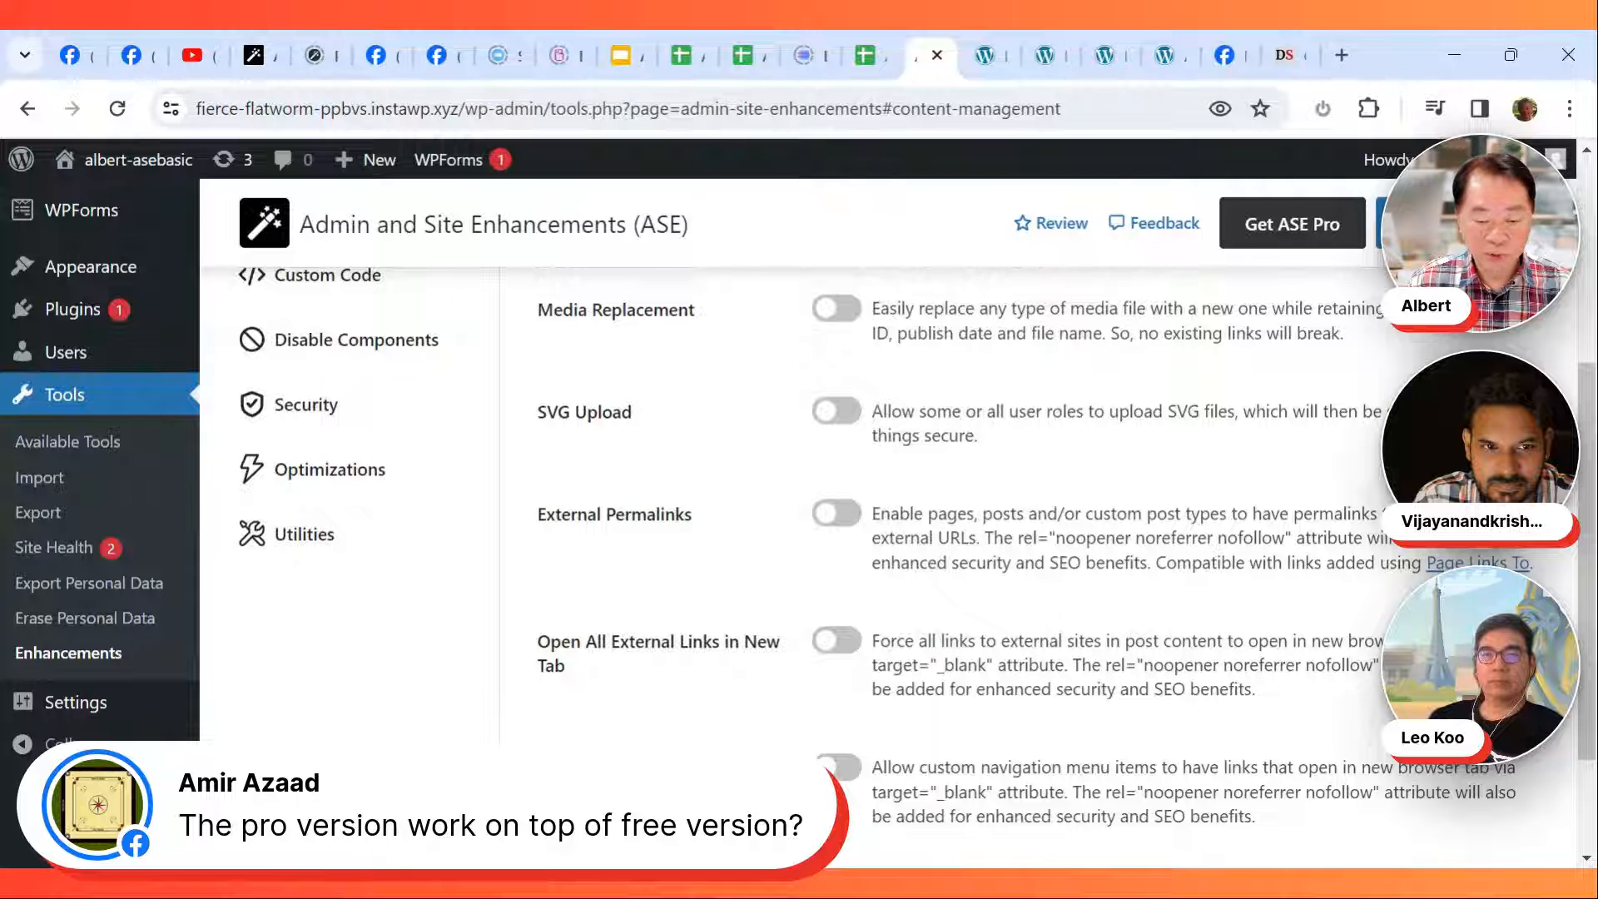
scroll(1063, 625, "down", 2)
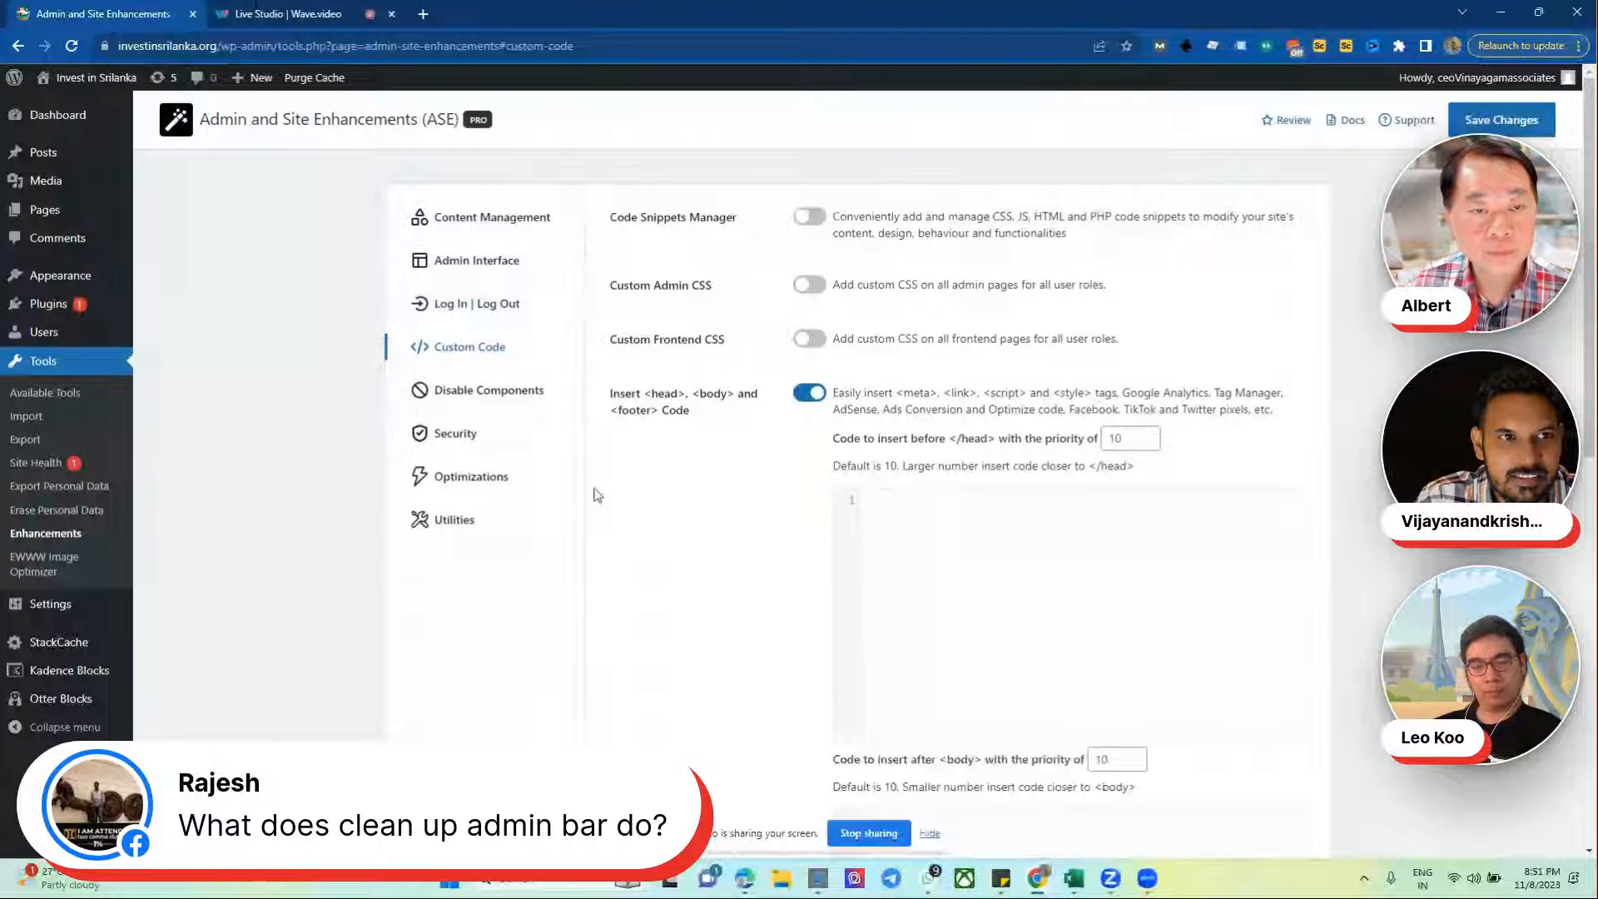
Step: Highlight the Insert <head>, <body> and <footer> Code module and look through its code fields
left_click_drag(626, 394, 691, 423)
key("ctrl+m")
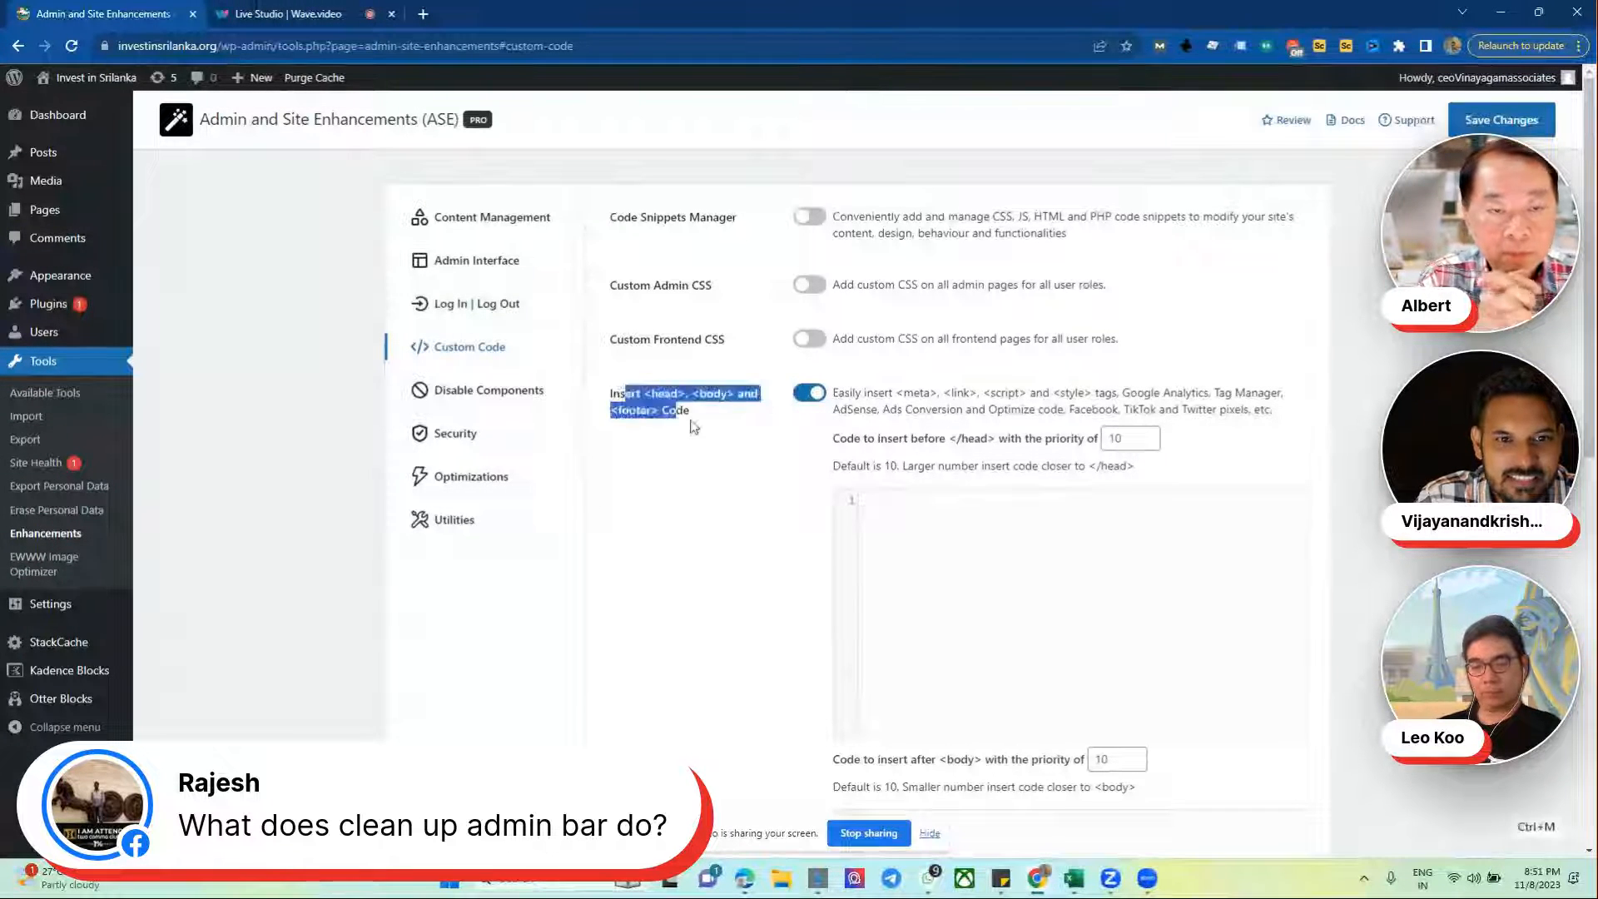
left_click(607, 401)
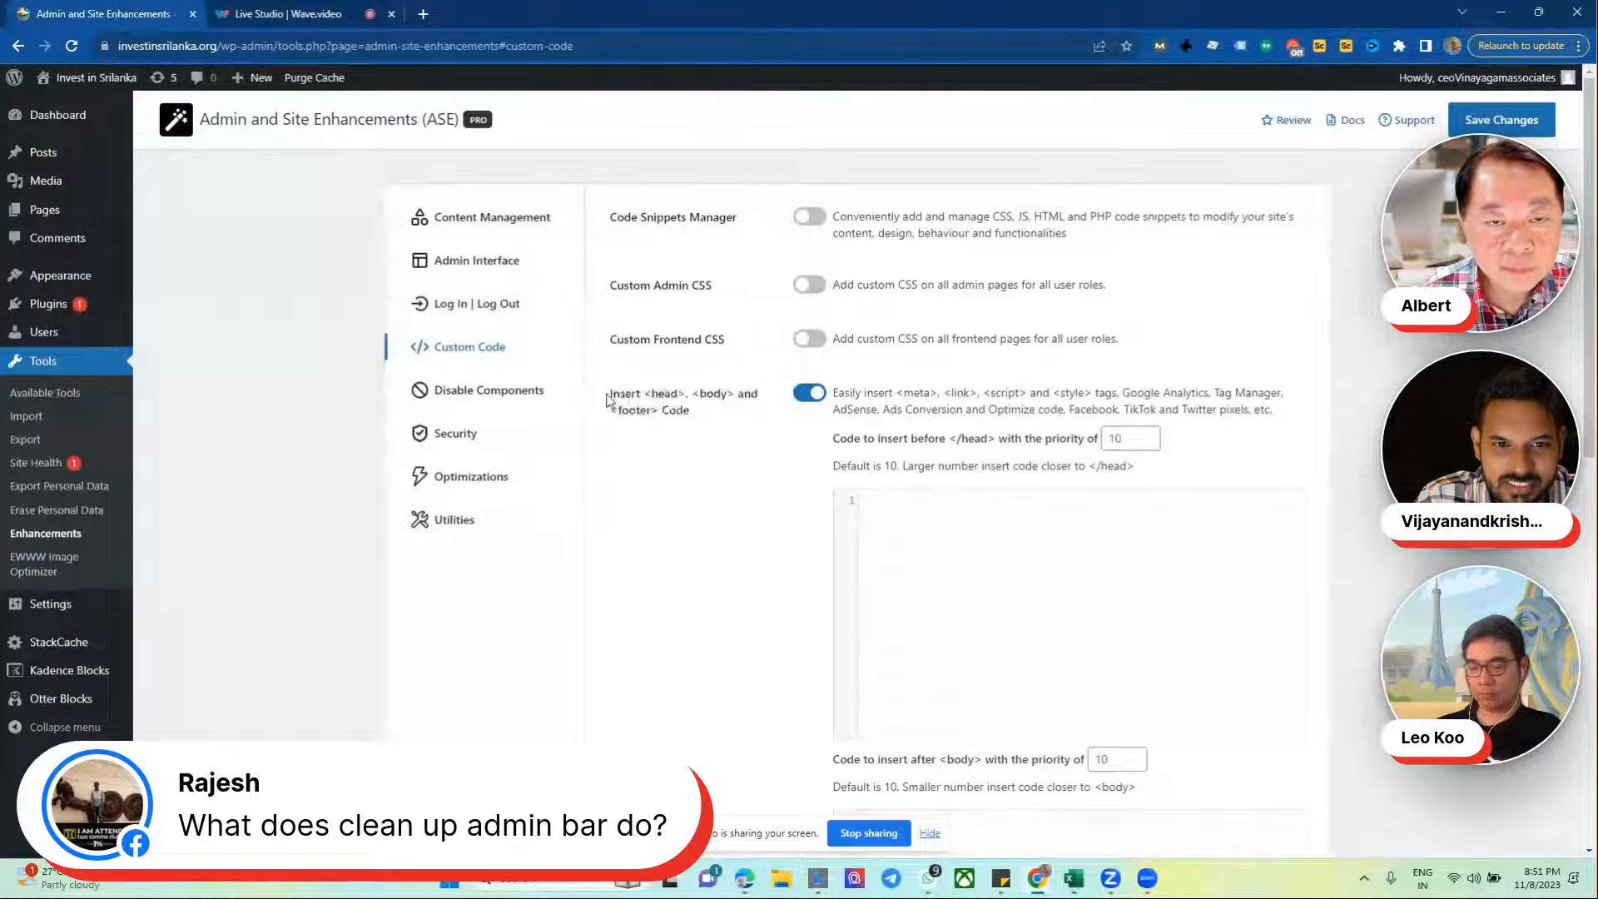
left_click_drag(608, 401, 691, 416)
key("ctrl+m")
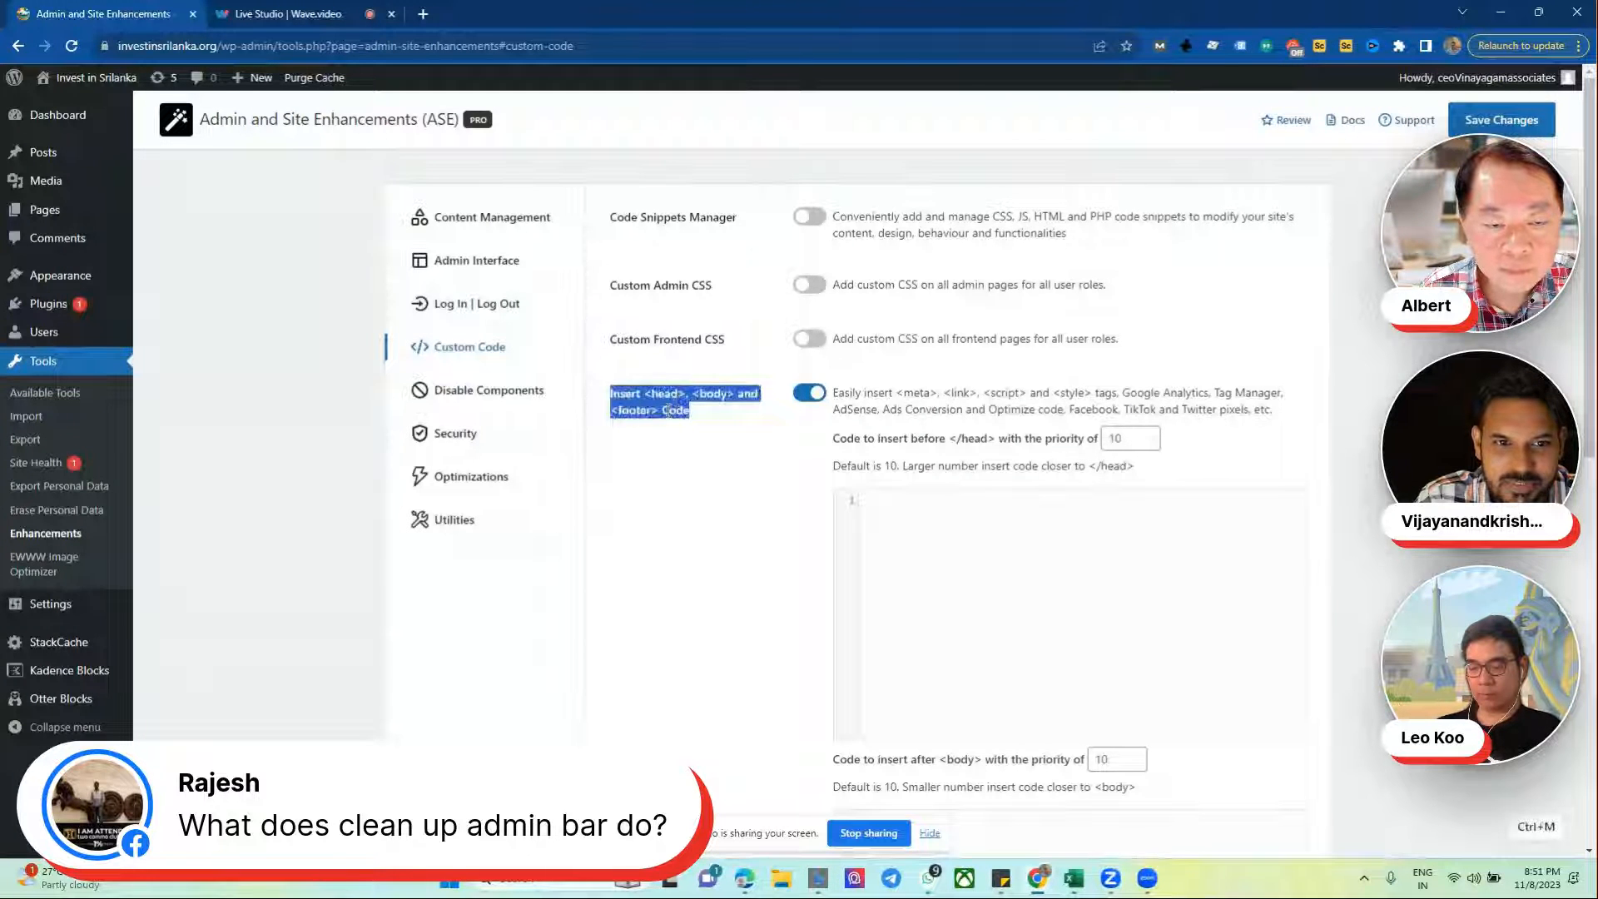
scroll(957, 574, "down", 4)
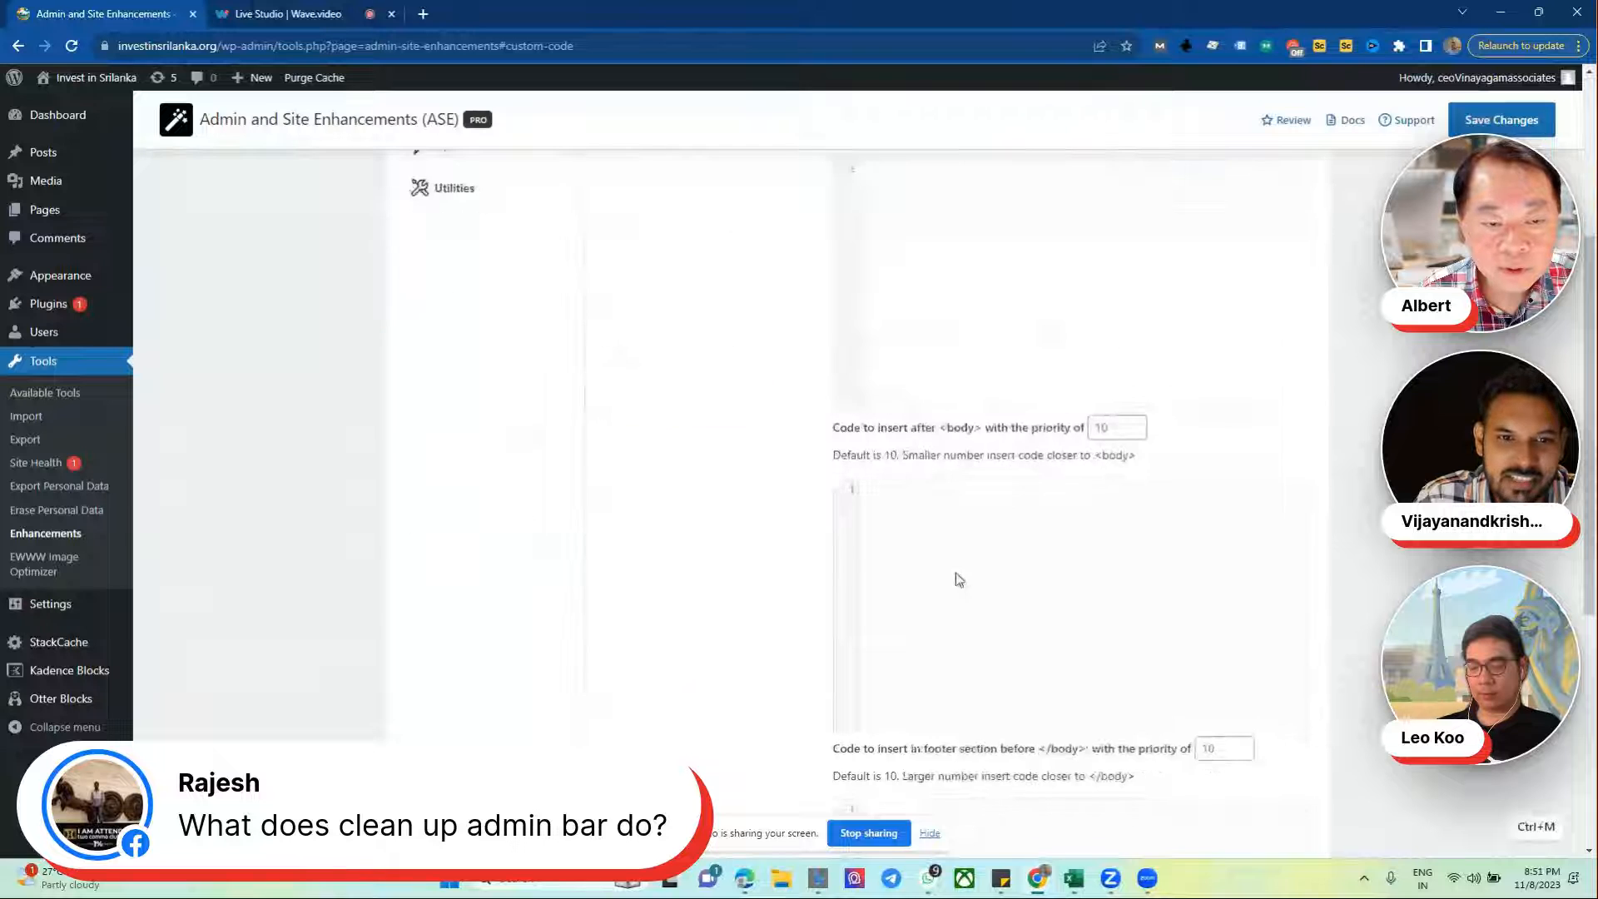
scroll(458, 299, "up", 4)
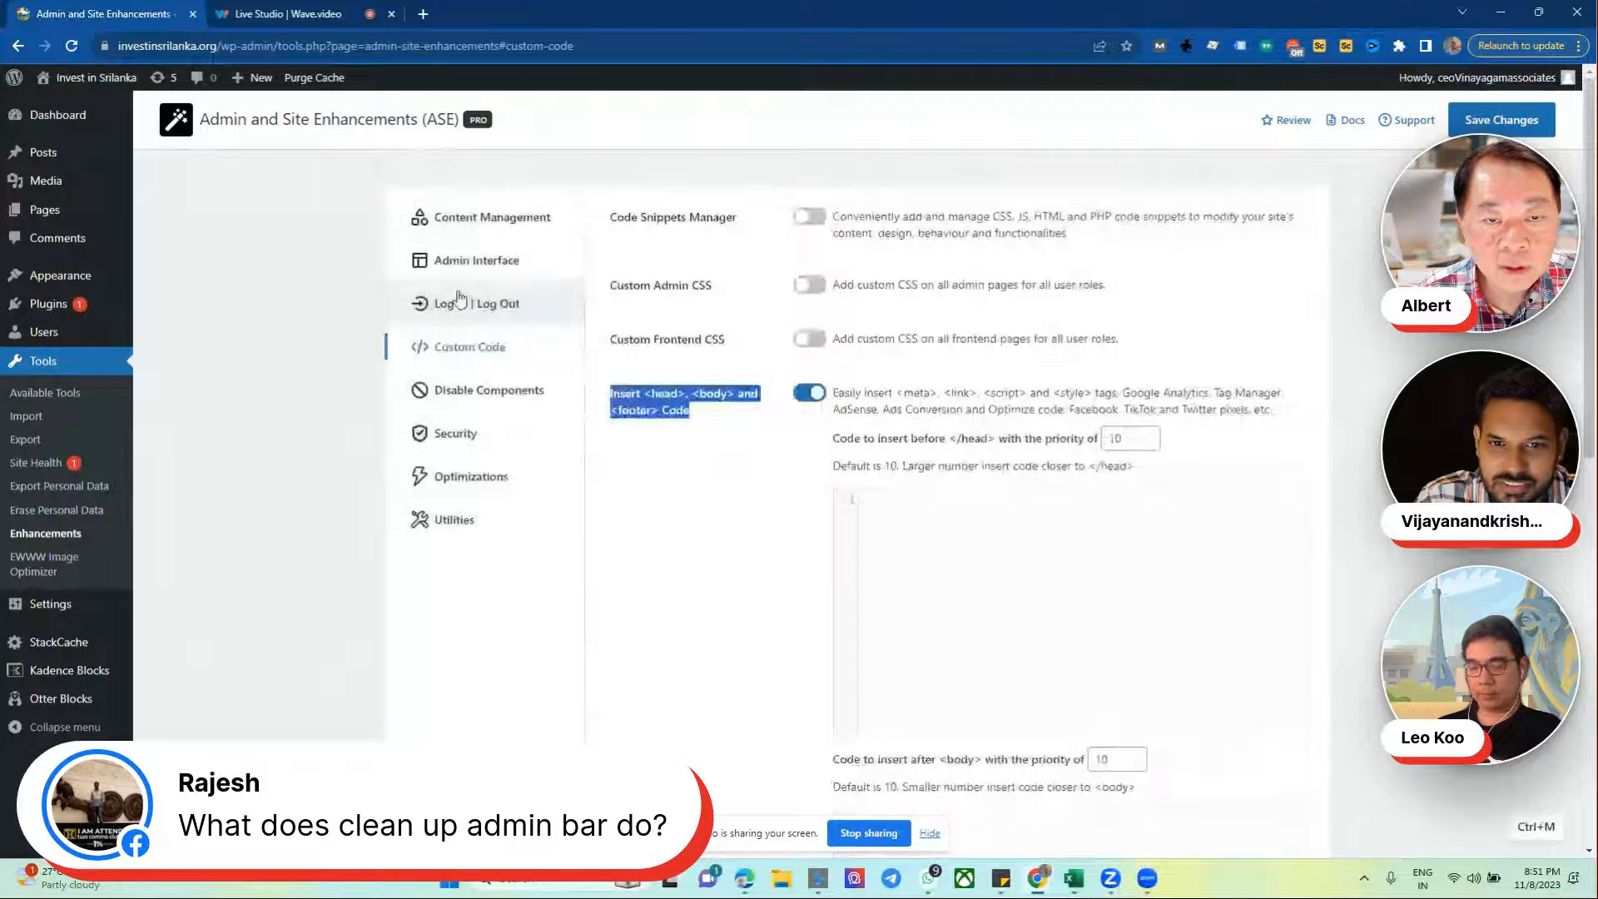
Step: In Admin Interface's Clean Up Admin Bar, enable removing the WordPress logo/menu, updates counter, comments counter and 'Howdy', and save the changes
left_click(472, 268)
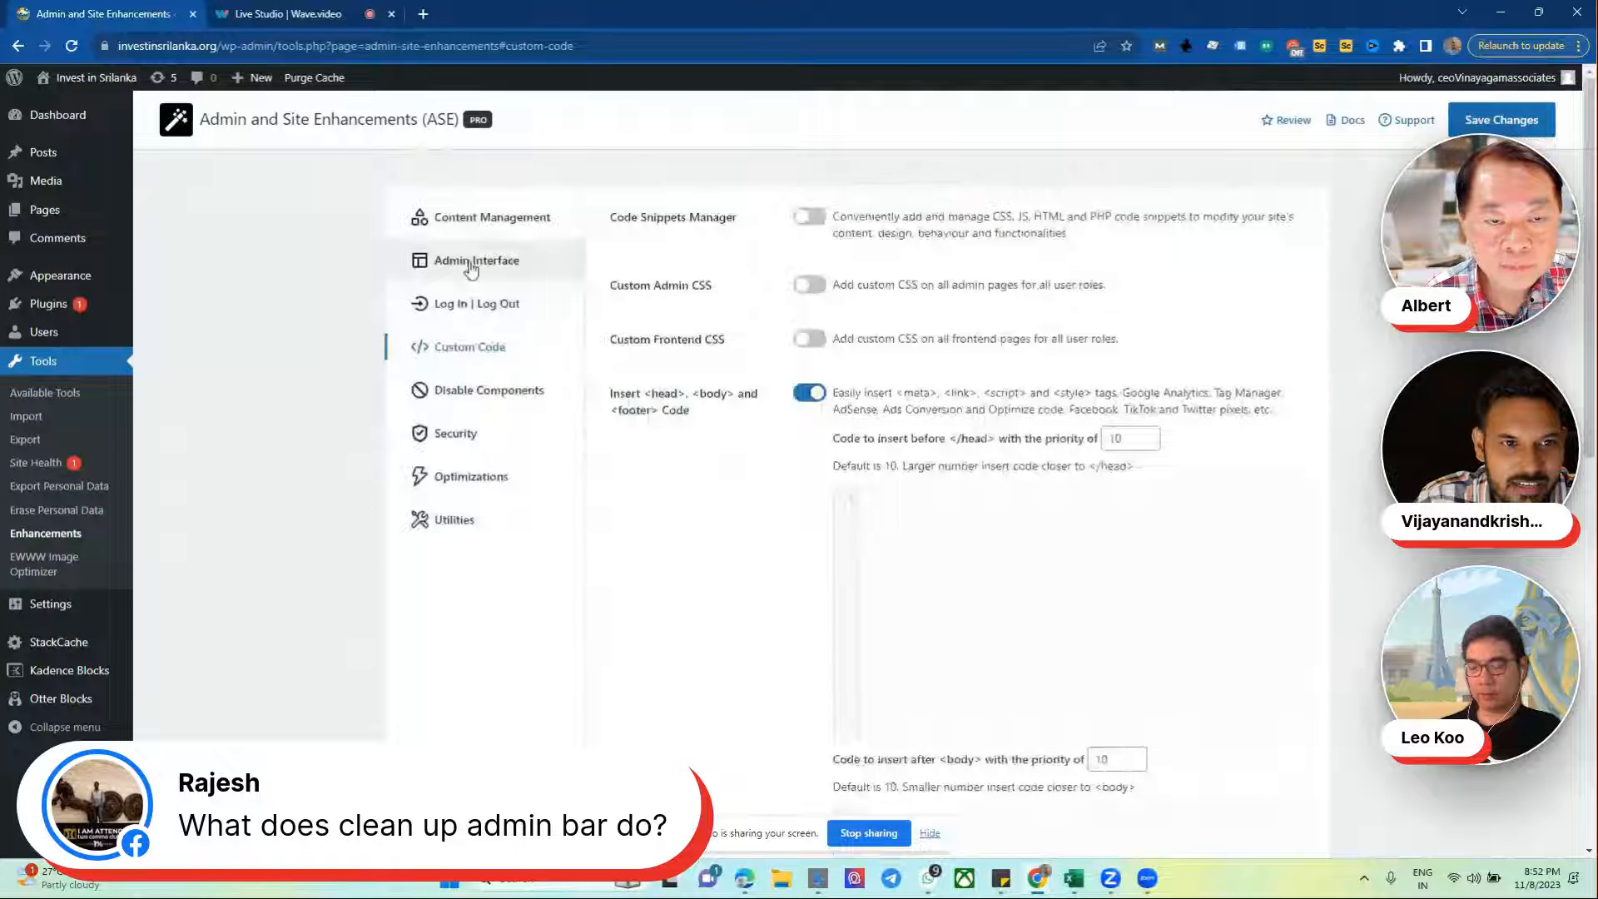
left_click(472, 266)
left_click(650, 218)
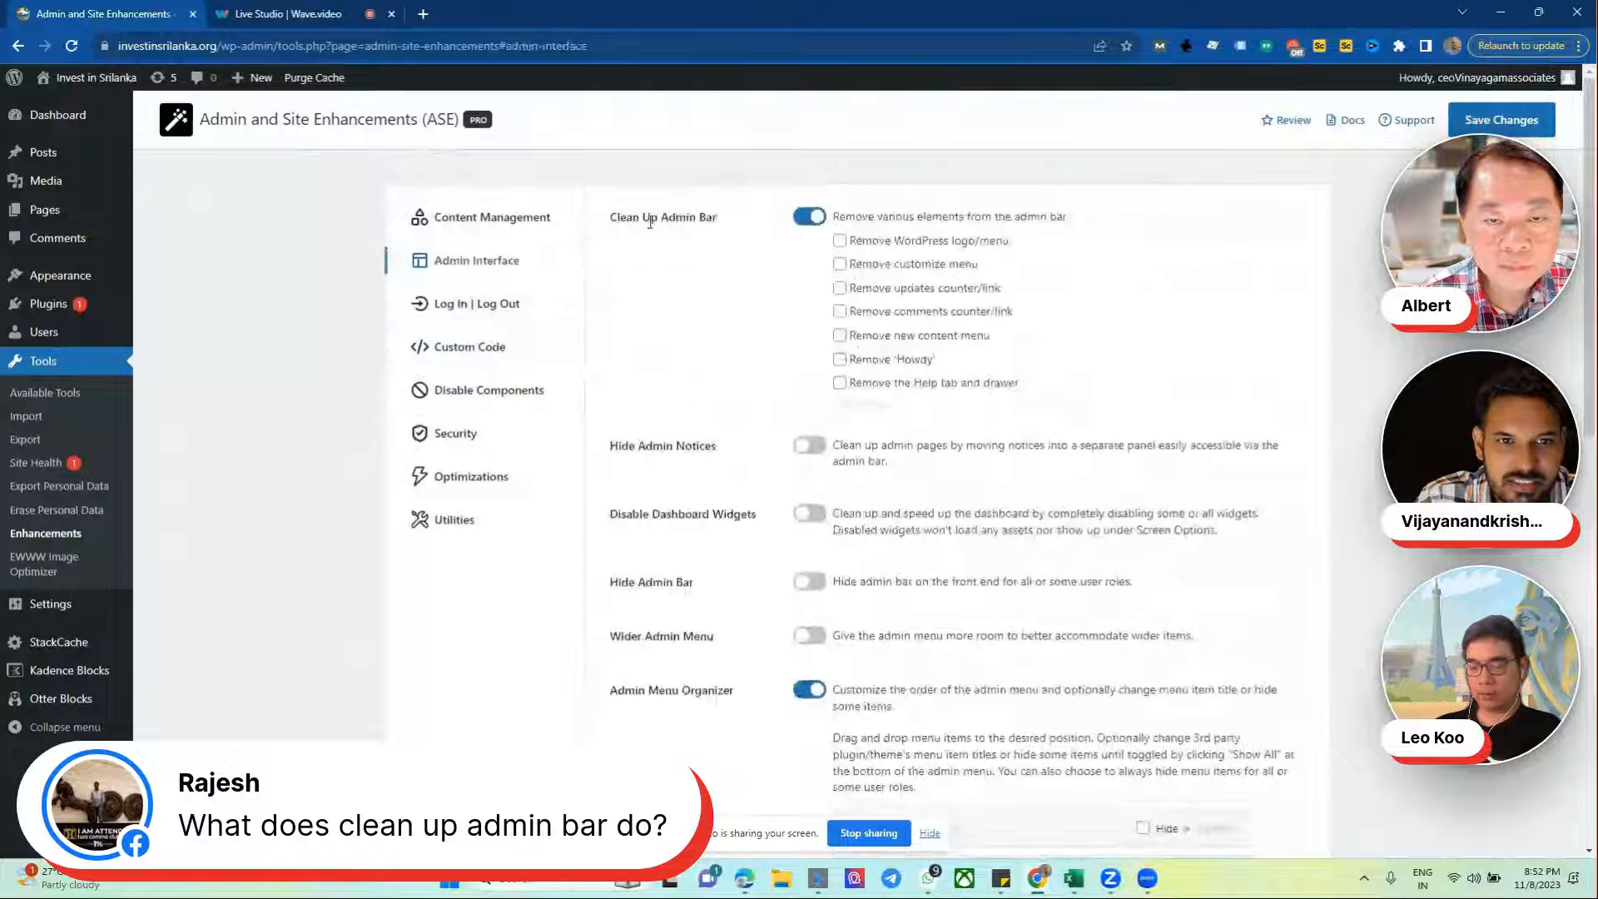
mouse_move(27, 81)
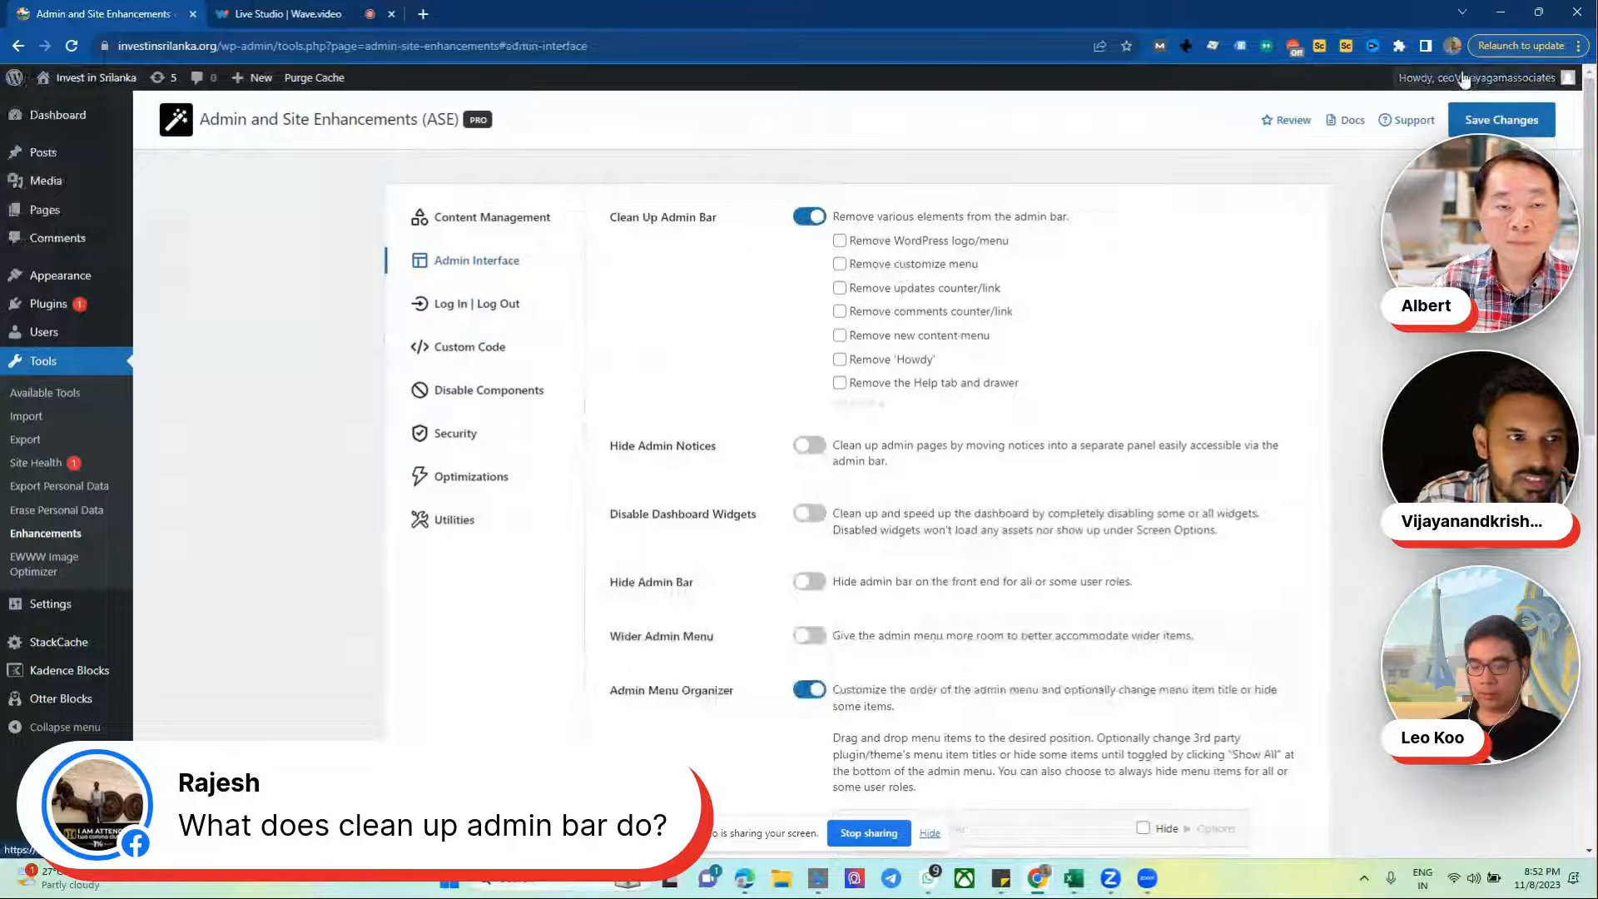
left_click(840, 242)
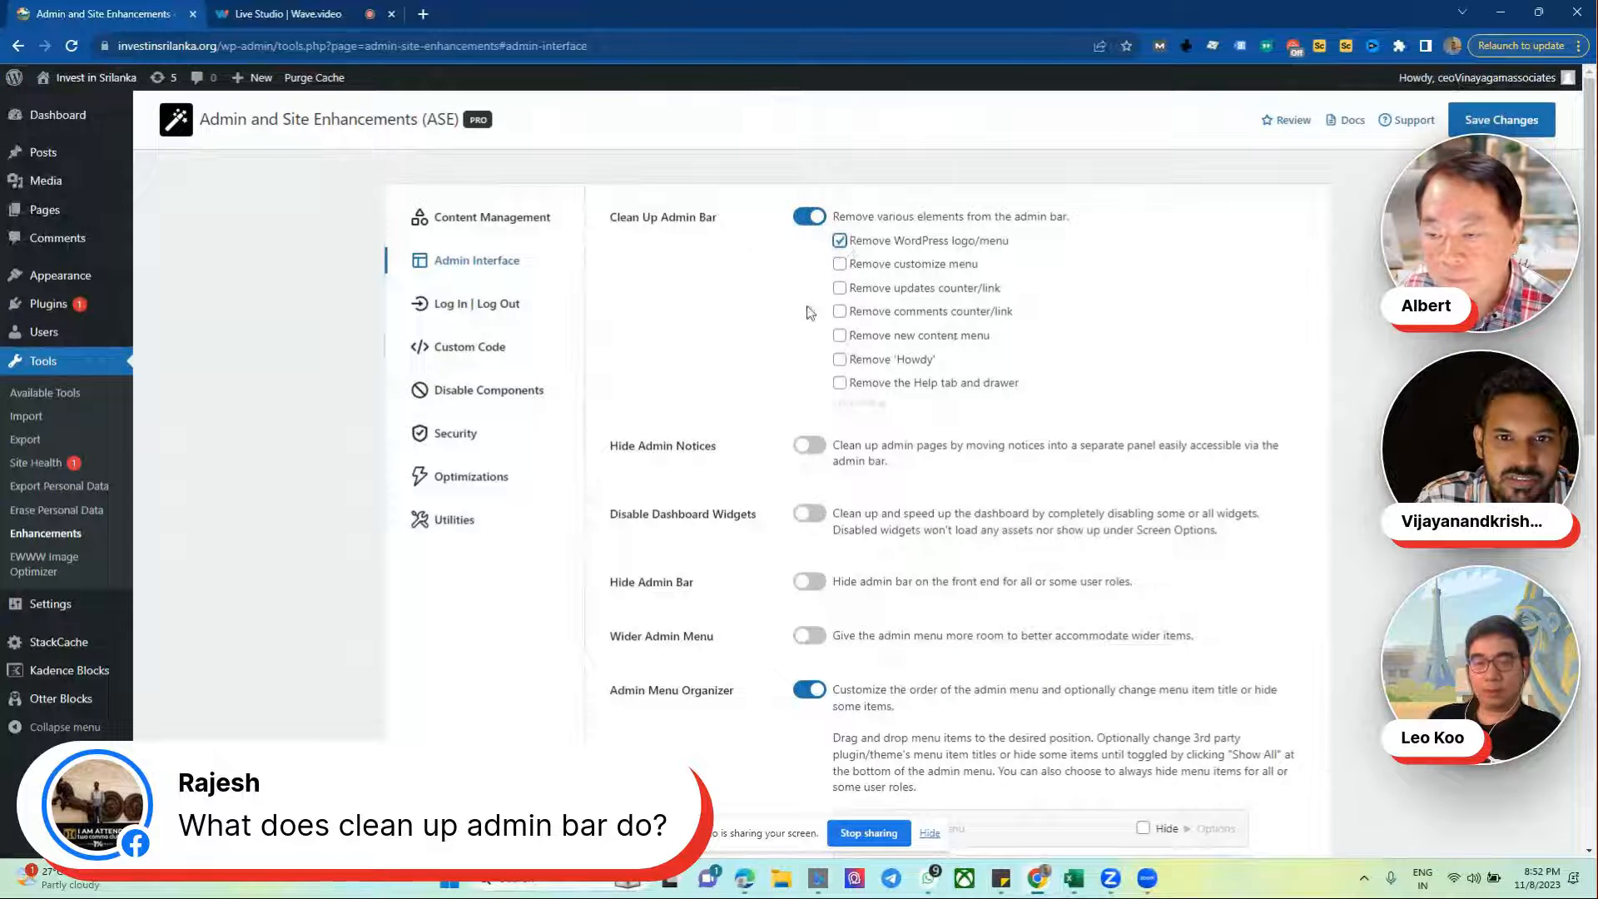
left_click(840, 312)
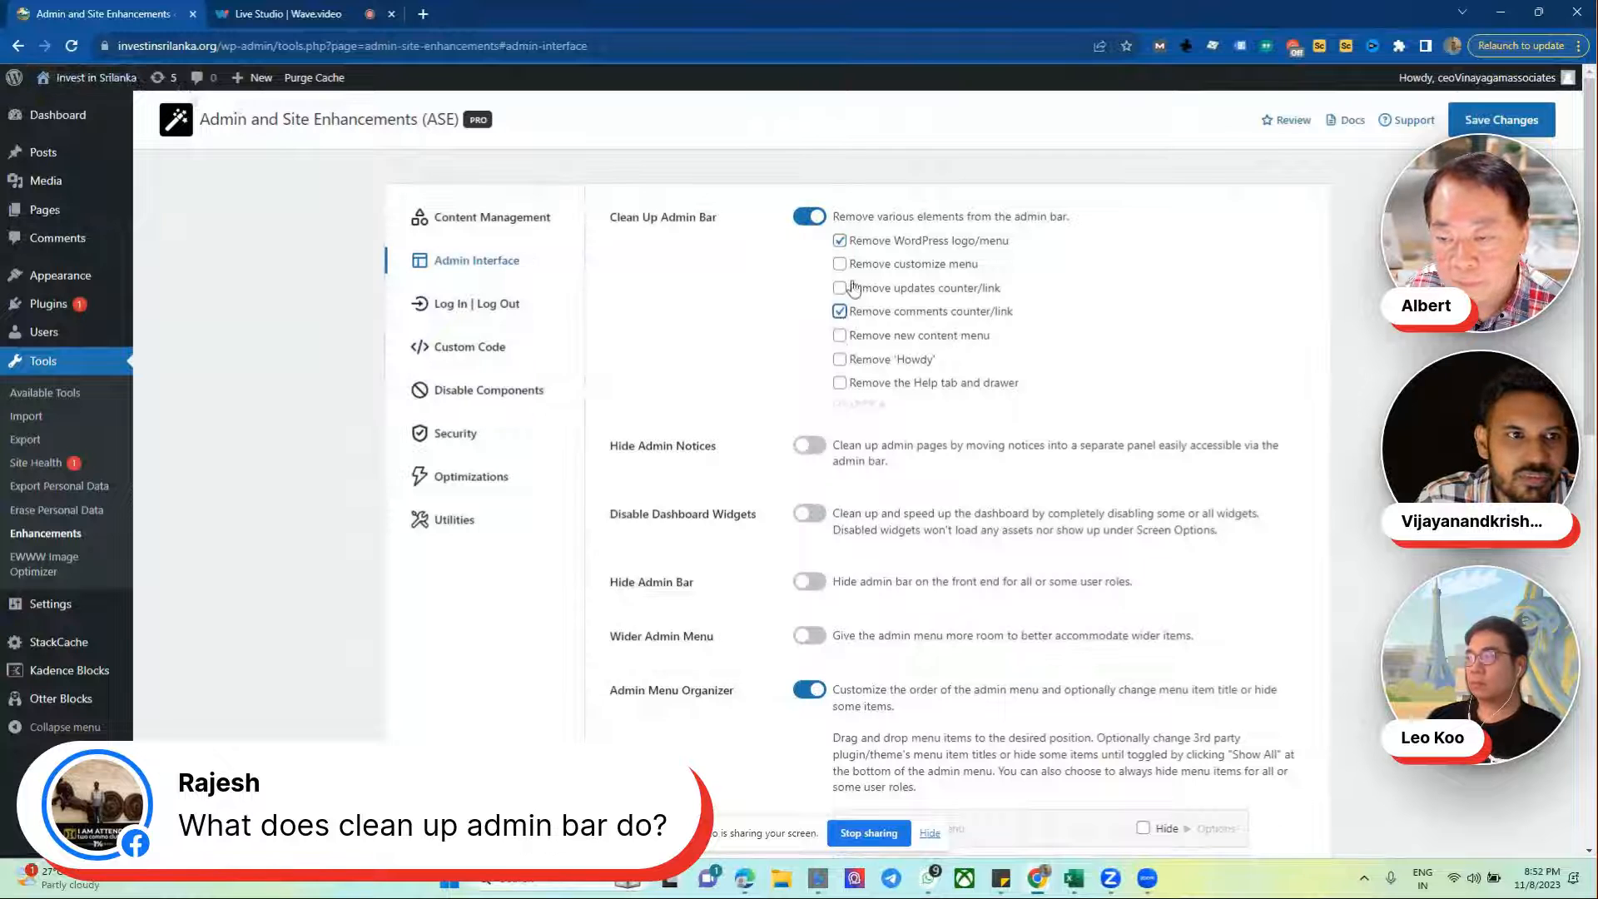
left_click(840, 288)
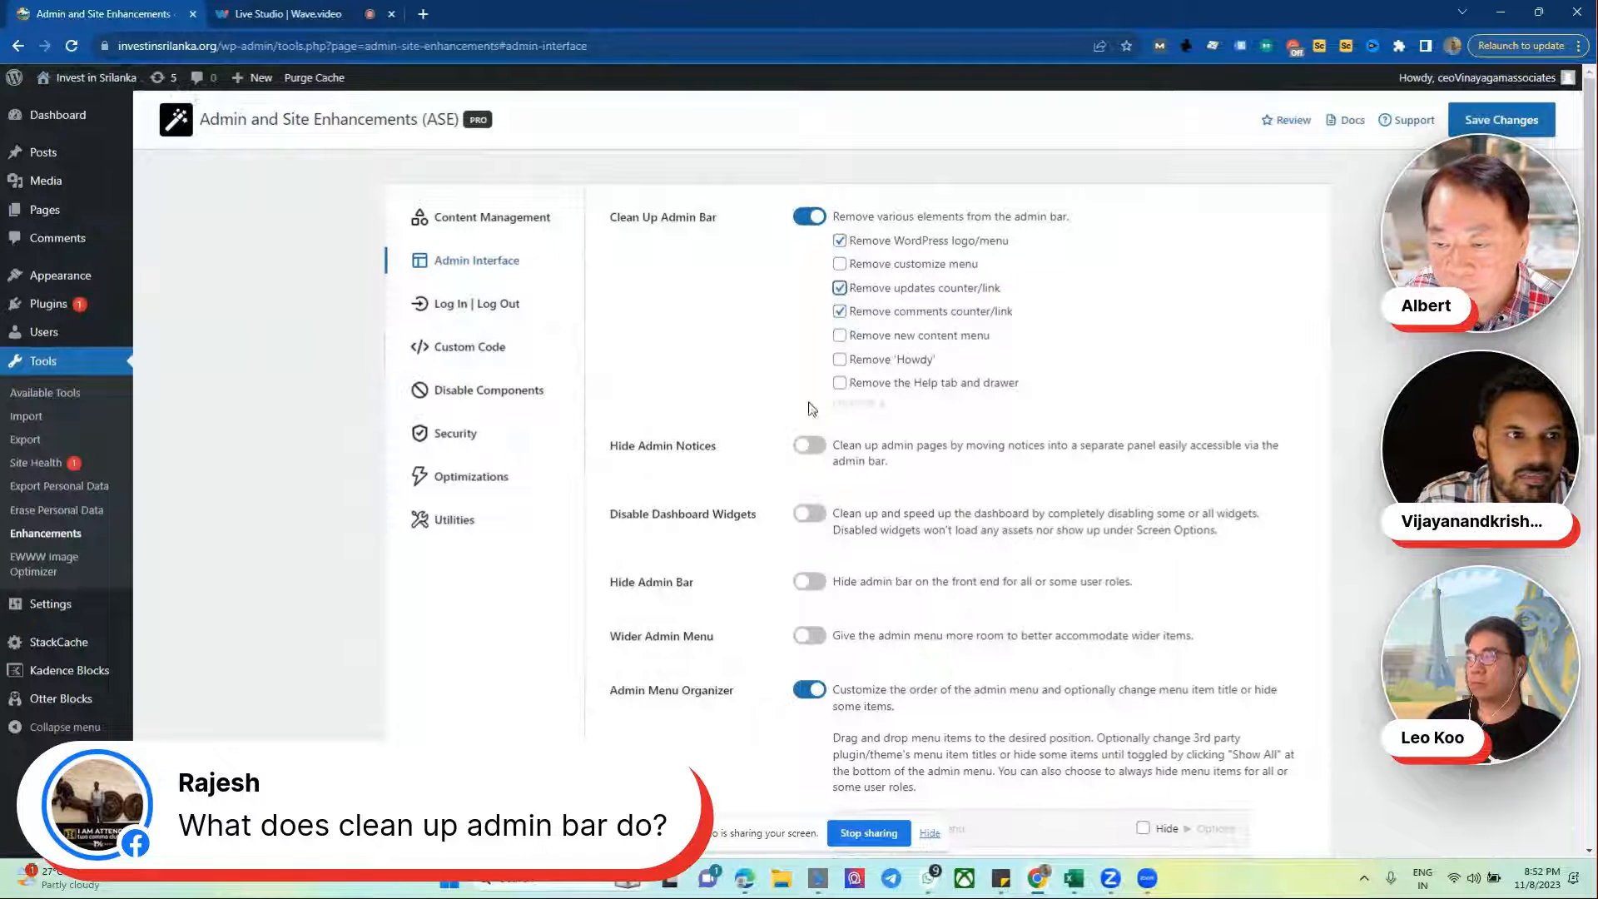
left_click(840, 360)
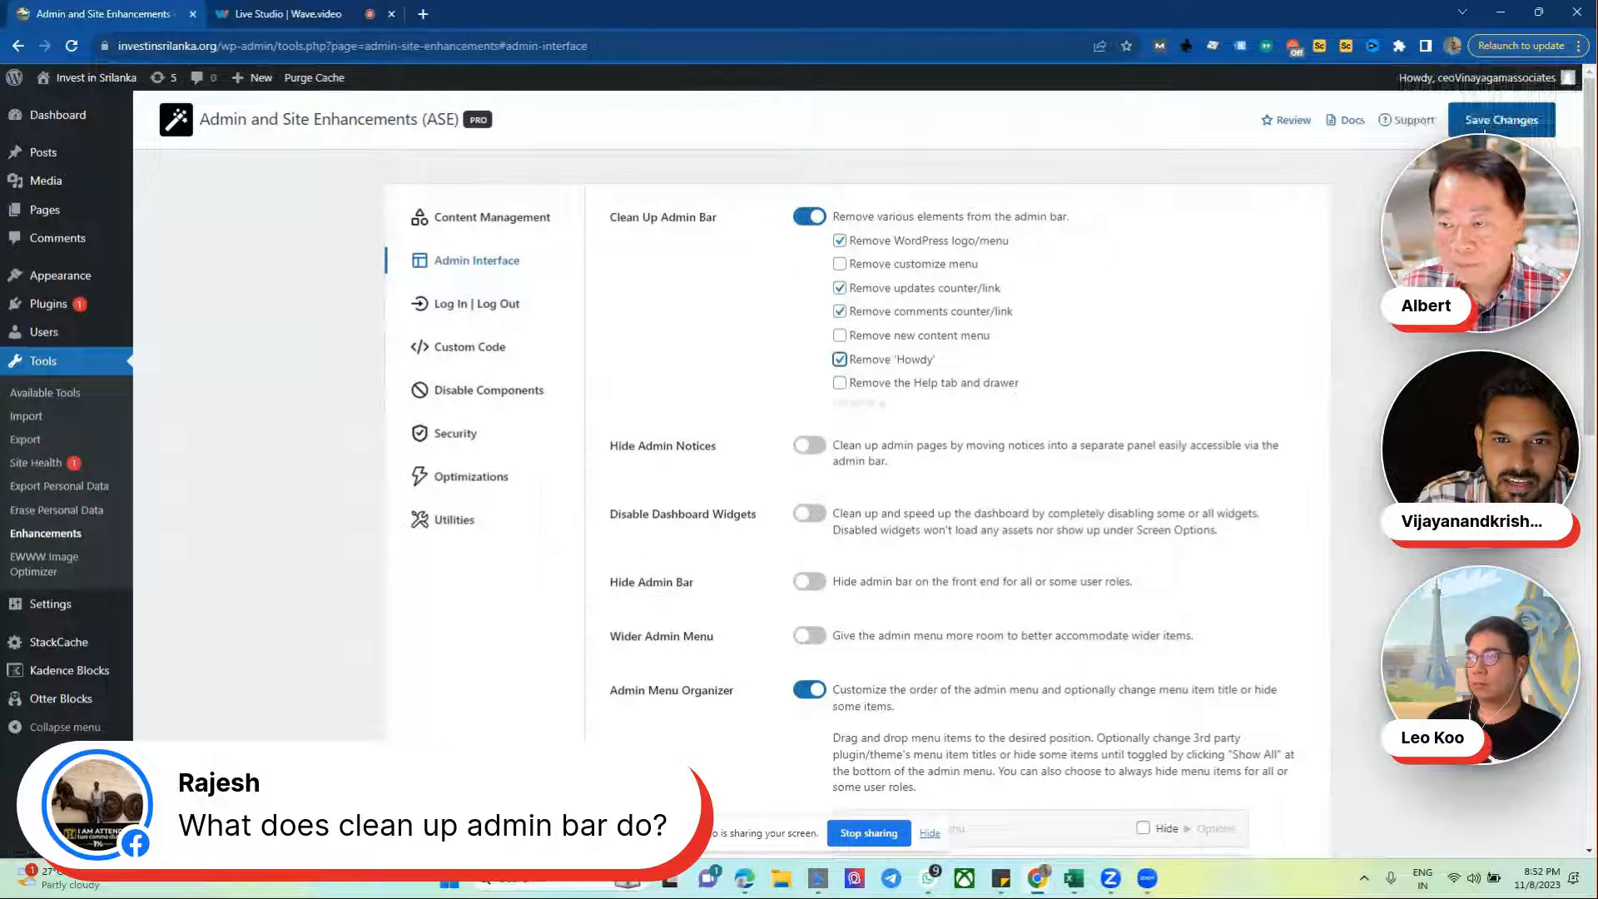
left_click(1501, 119)
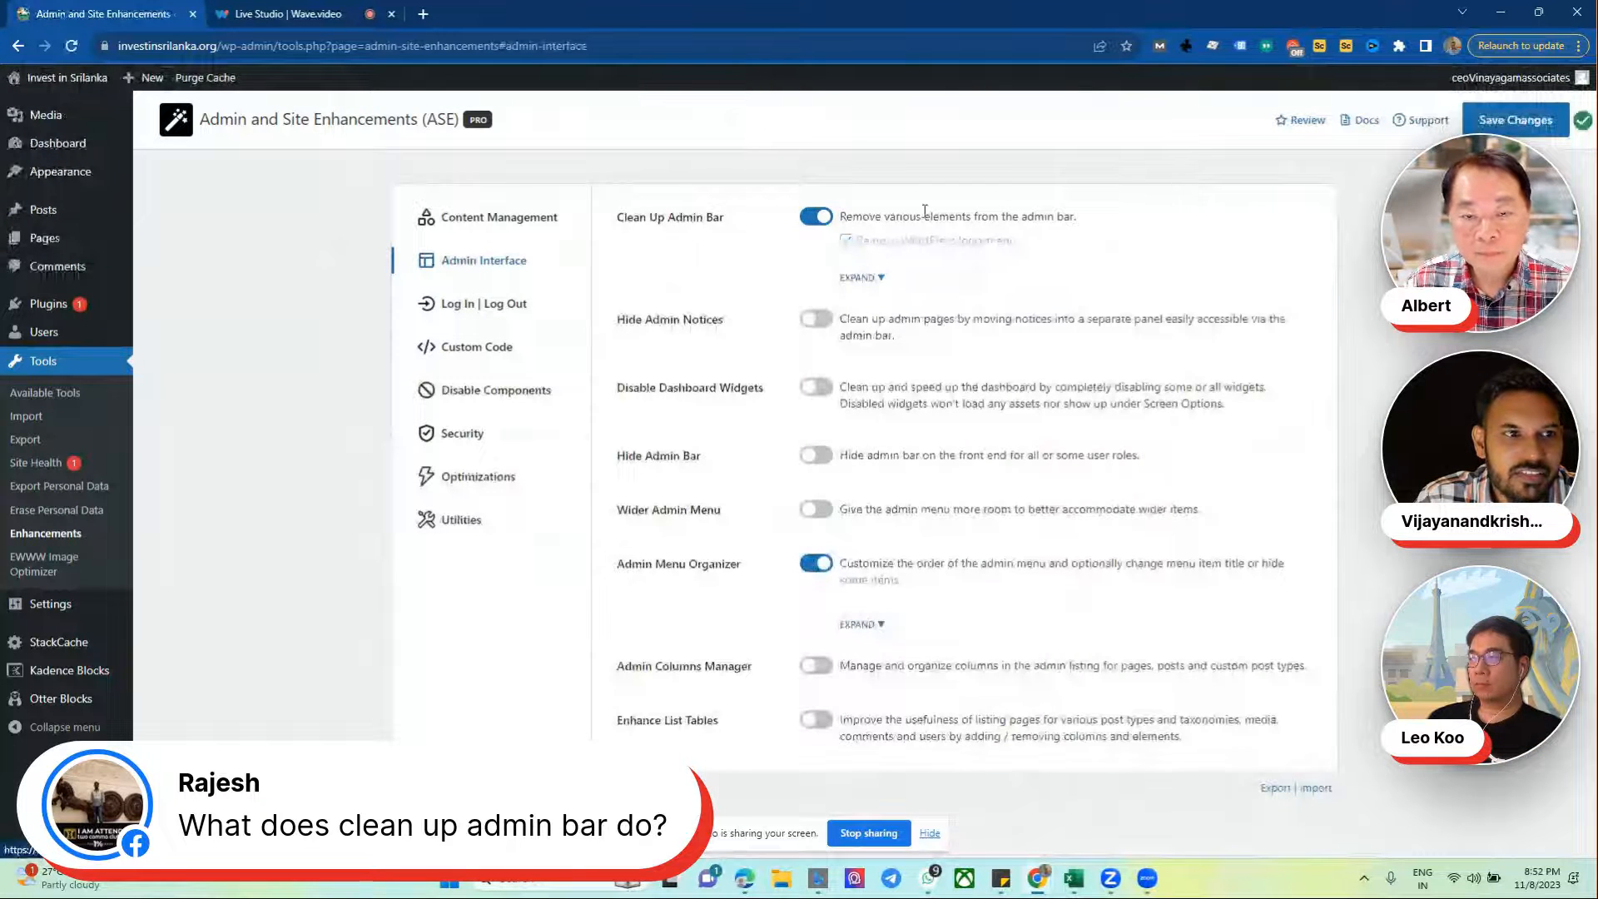
Step: Review the Clean Up Admin Bar options, turn that module off and save the changes
left_click(880, 278)
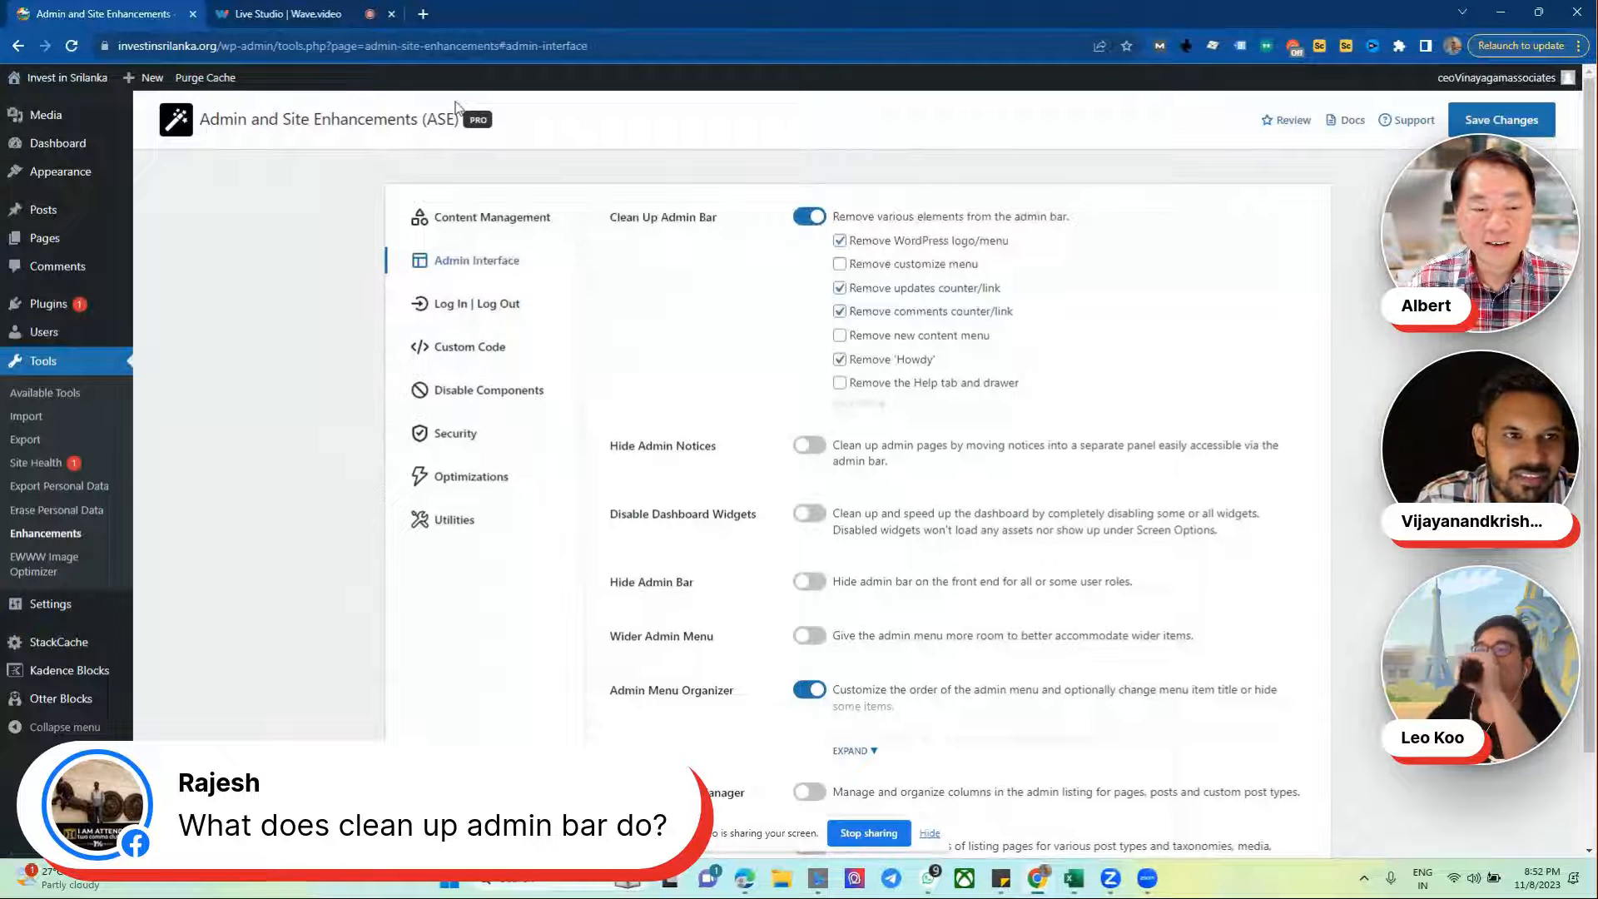
left_click(811, 220)
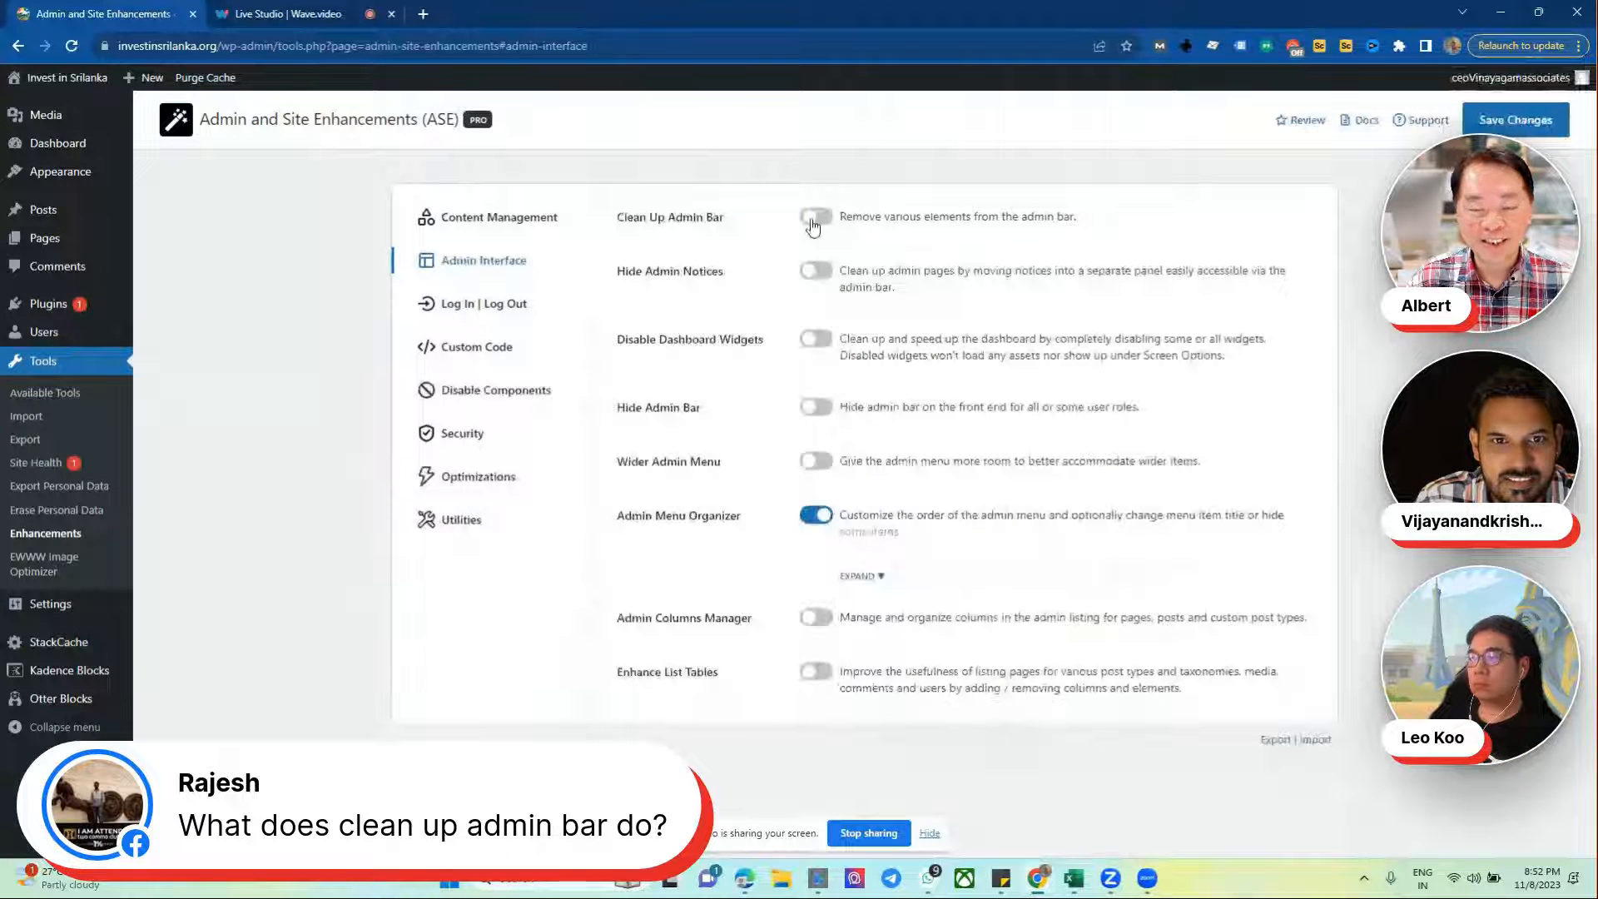
left_click(813, 219)
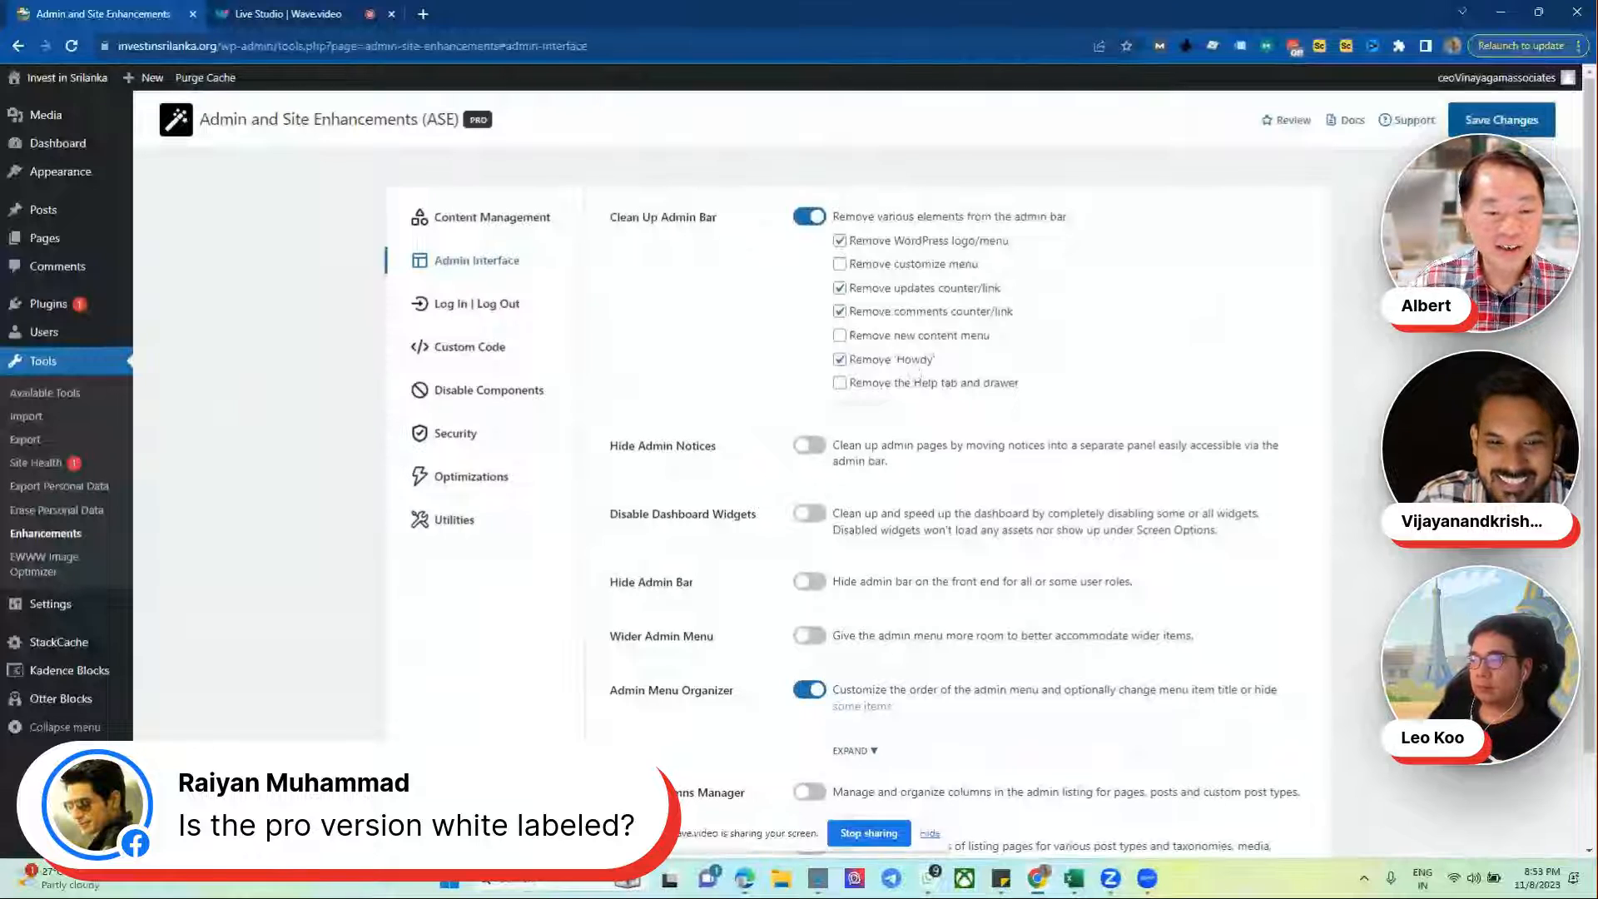
left_click(809, 217)
left_click(1517, 123)
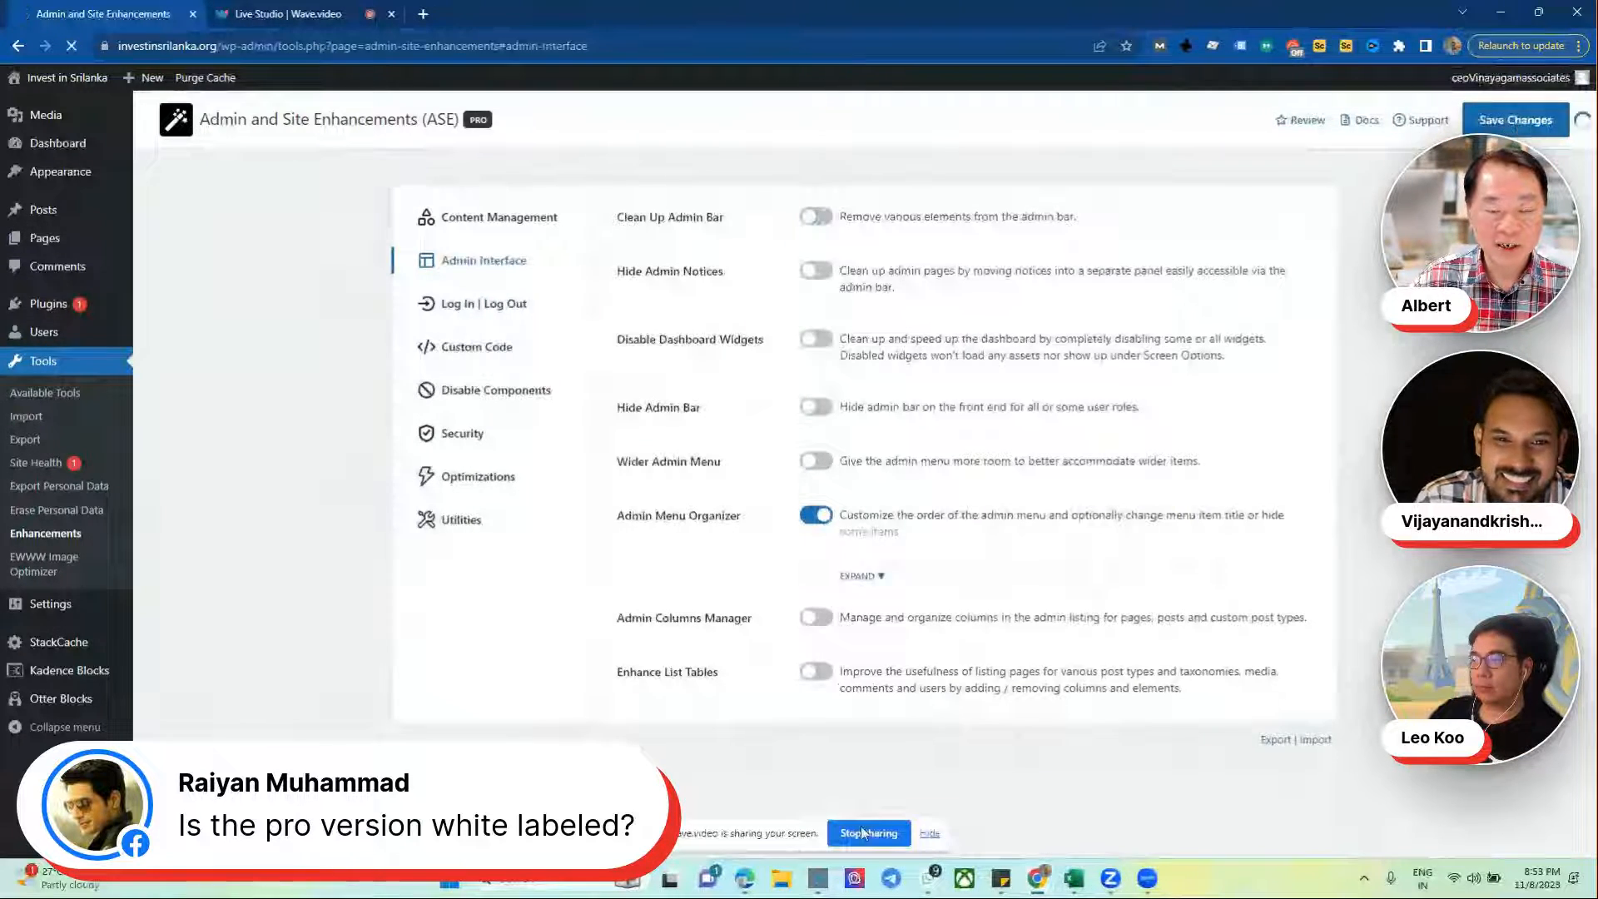